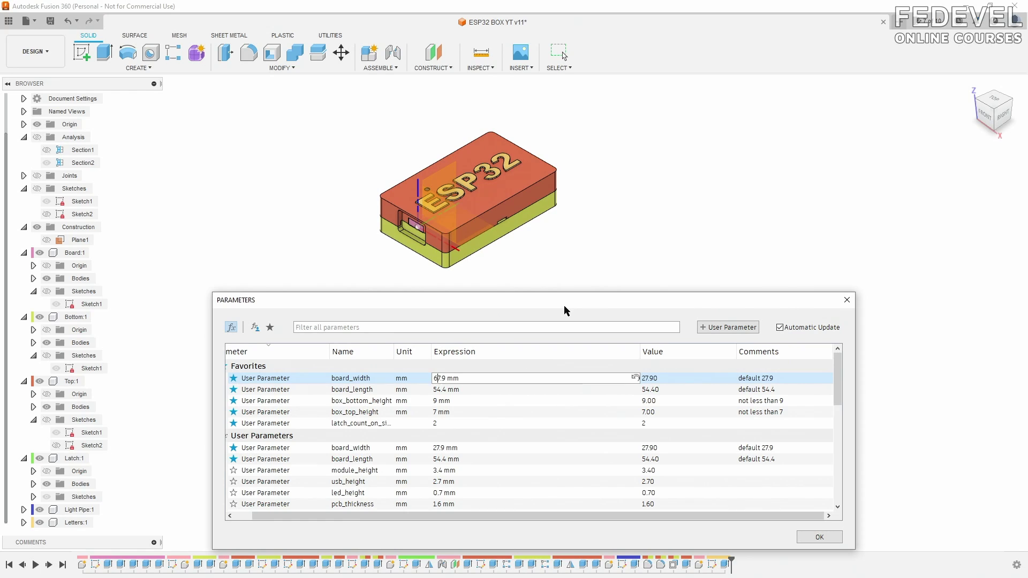
Set board_width to 67.9 mm, board_length to 84.4 mm, box_bottom_height to 19 mm and box_top_height to 17 mm in the parameters.
key("Return")
type("84.4")
key("Return")
type("19")
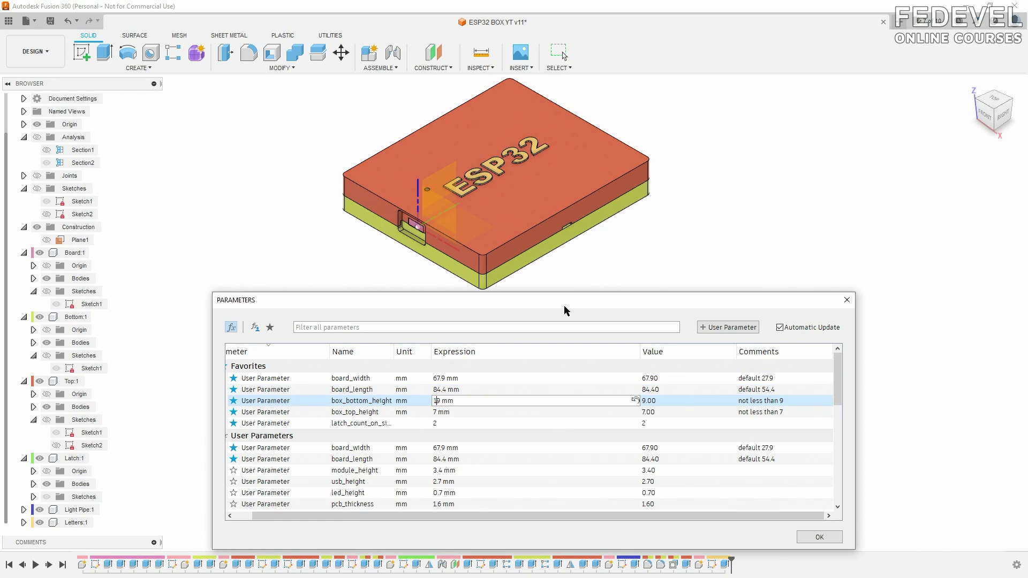
key("Return")
type("17")
key("Return")
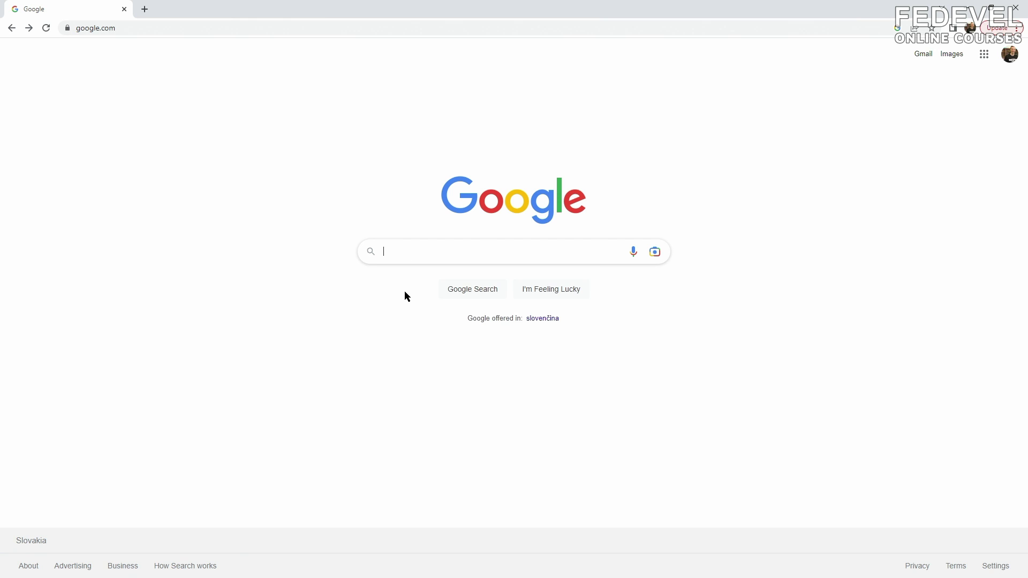
In the web browser, search for "fusion 360 personal" and examine the feature comparison on Autodesk's Fusion 360 for personal use page.
type("fusion 360")
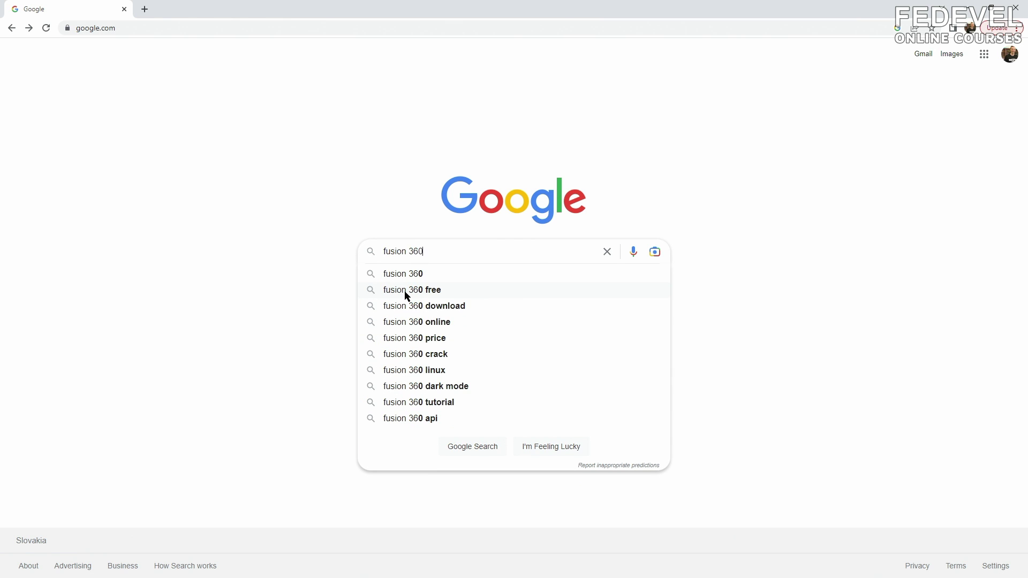
type(" personal")
key("Return")
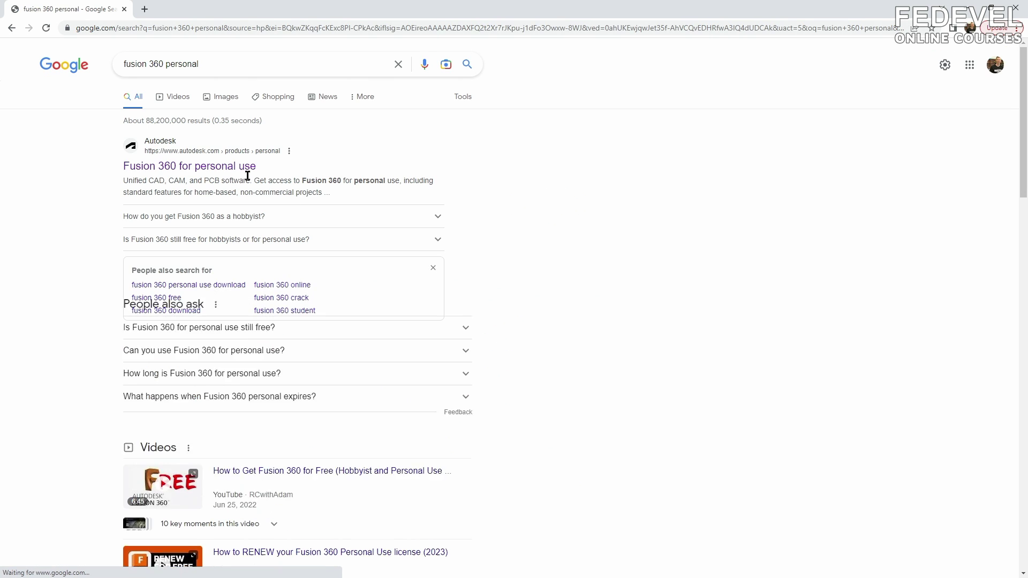
left_click(232, 166)
left_click_drag(525, 353, 637, 356)
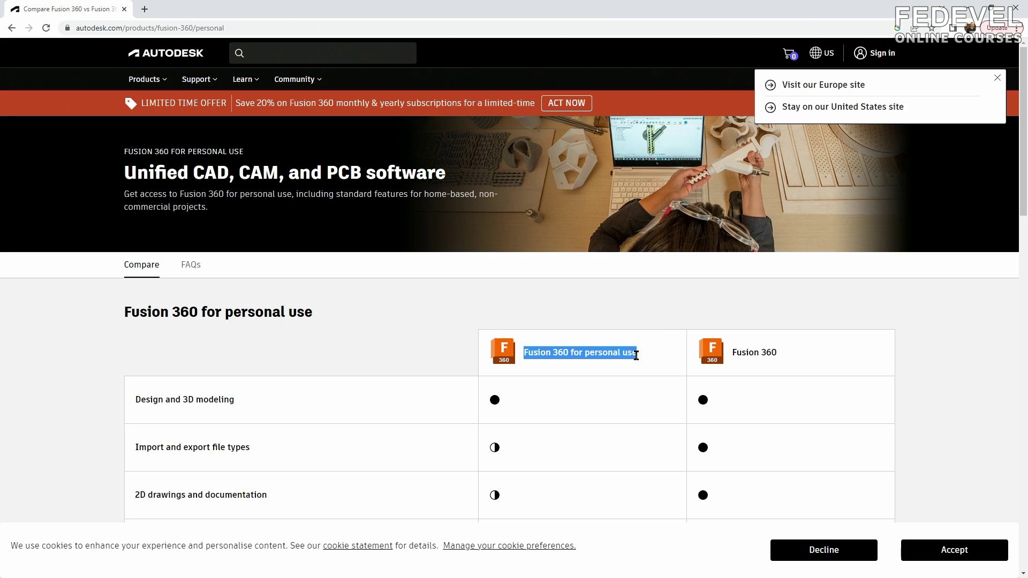
scroll(559, 355, "down", 7)
left_click_drag(490, 403, 520, 408)
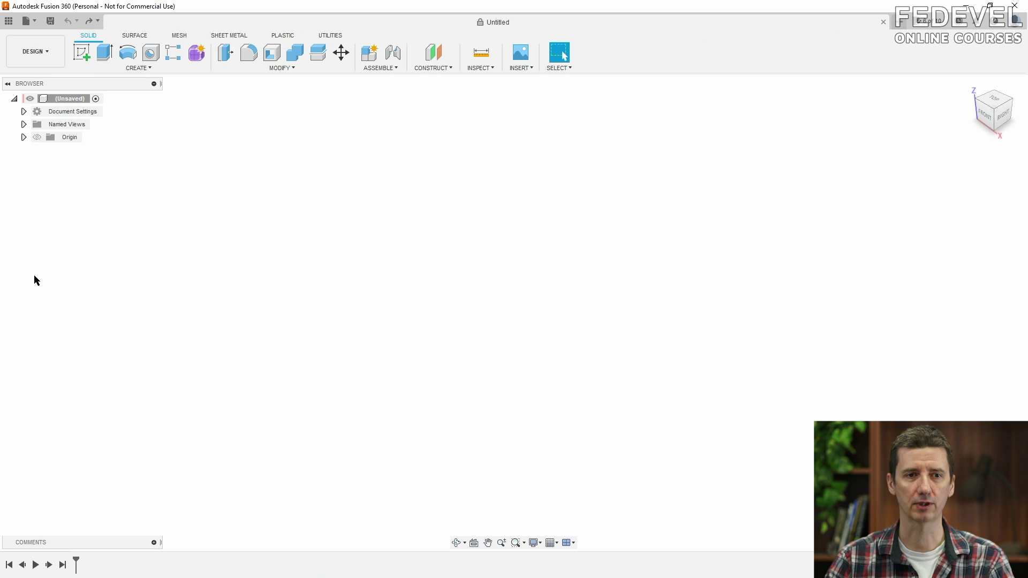
In a new Fusion 360 design, check the document's unit type, keeping Millimeter.
left_click(23, 111)
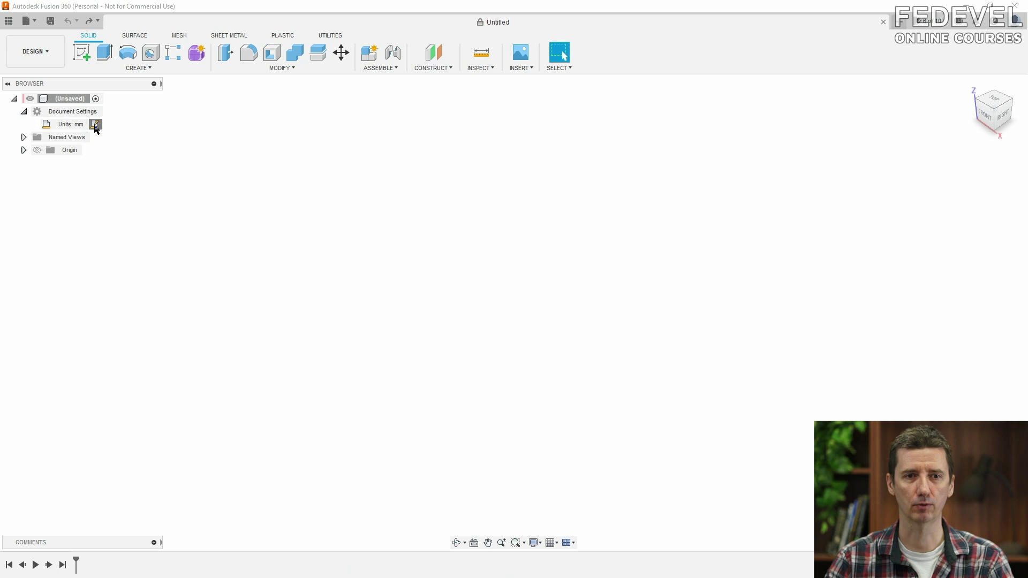
left_click(95, 124)
left_click(1004, 163)
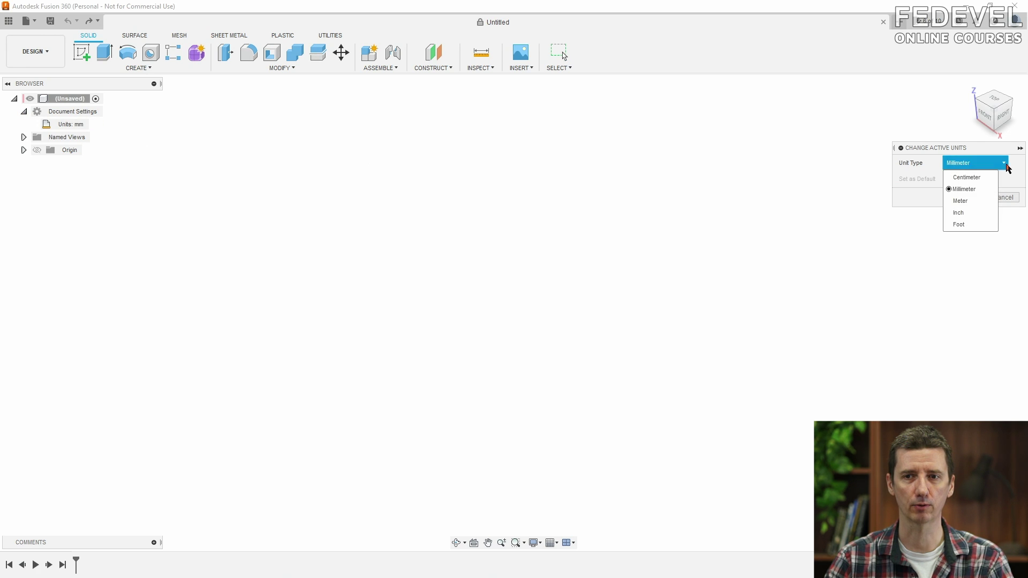
left_click(986, 191)
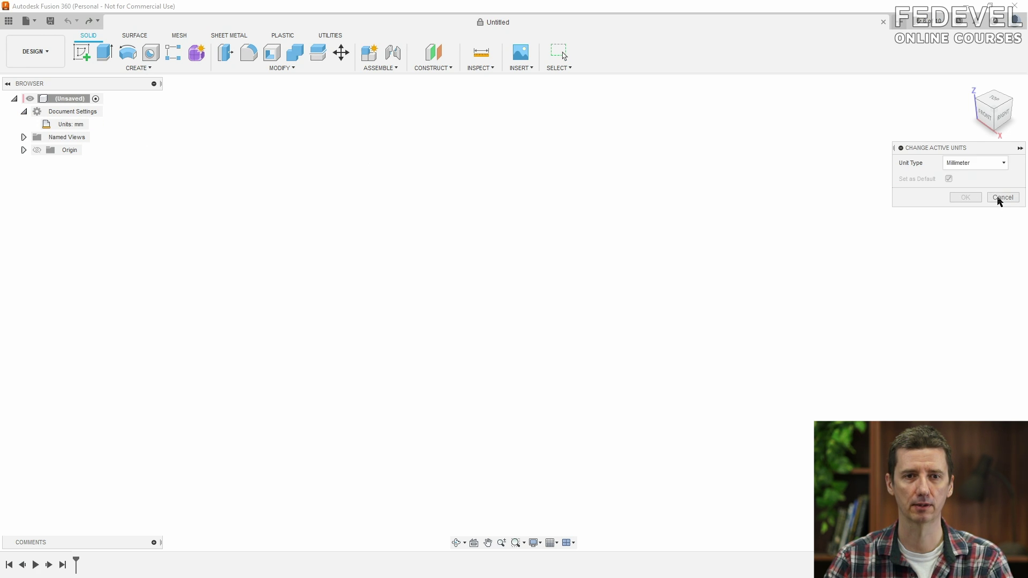
left_click(1000, 198)
left_click(24, 112)
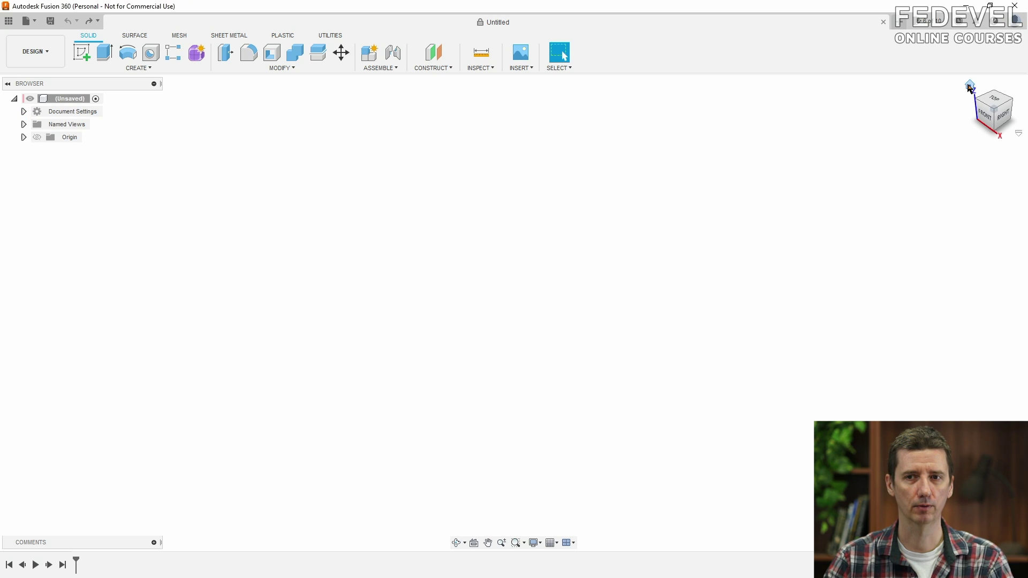
Create a new internal standard component named Board under the root of the design and activate it.
right_click(77, 99)
left_click(150, 111)
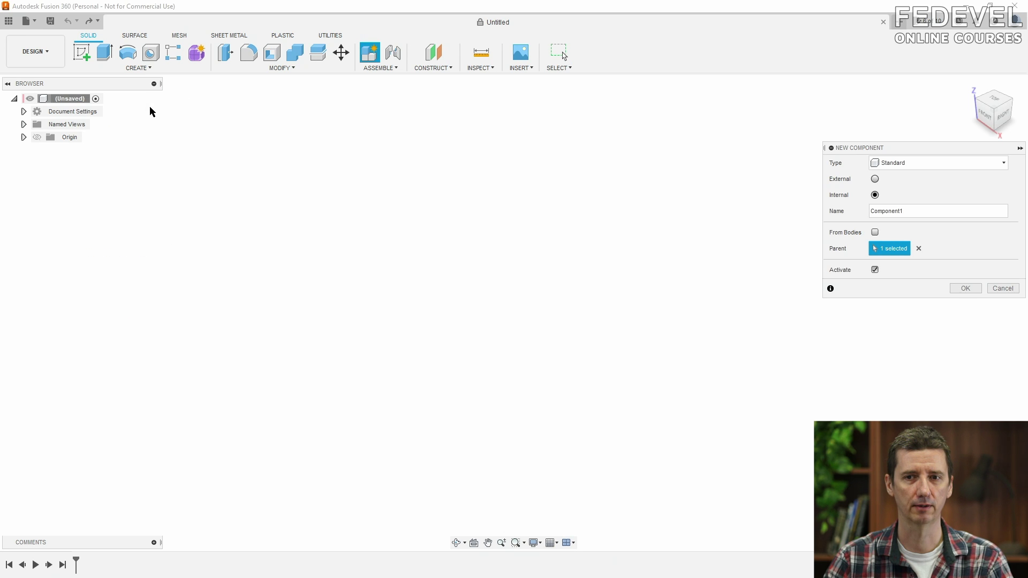
double_click(871, 211)
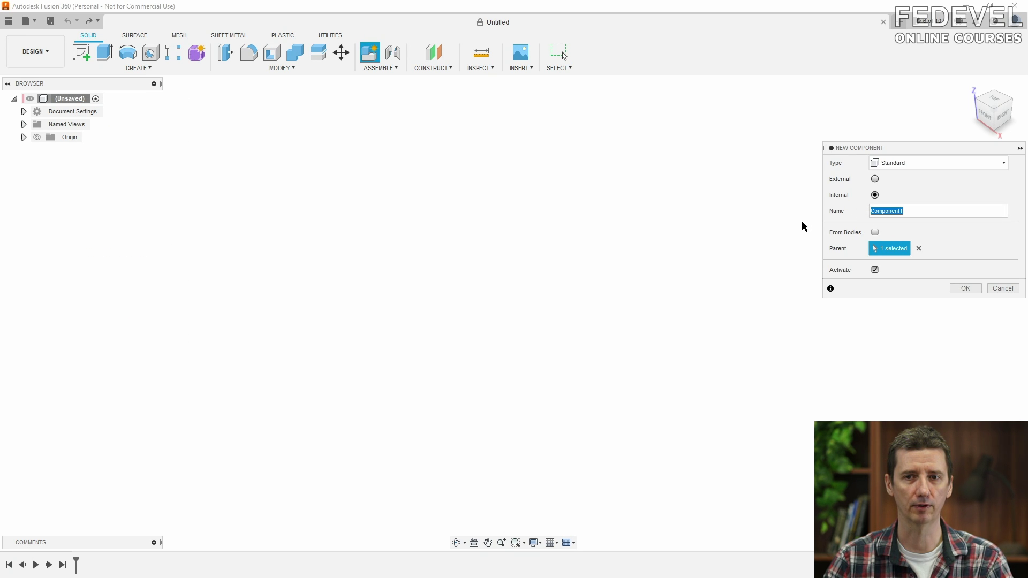
type("Board")
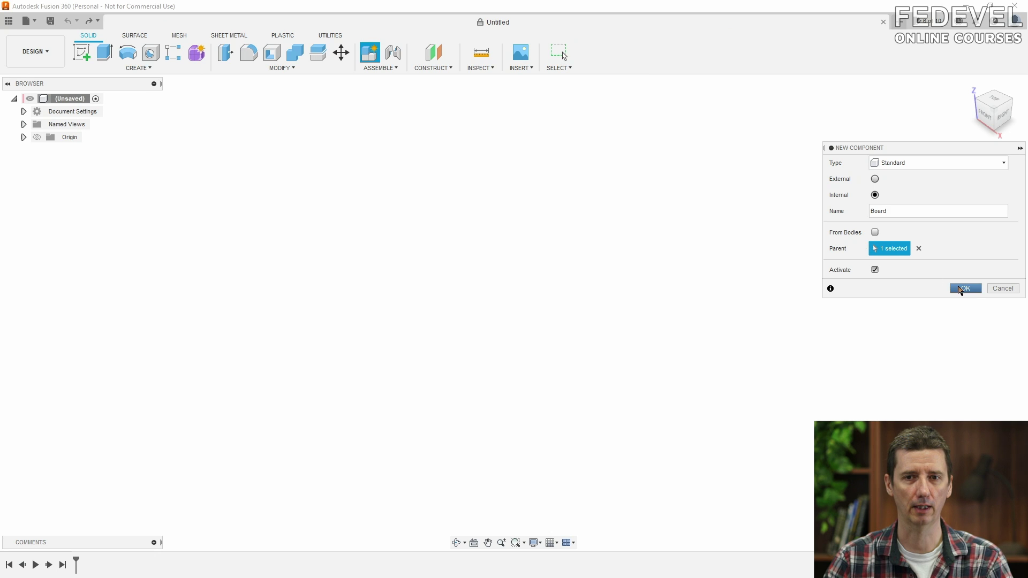
left_click(962, 288)
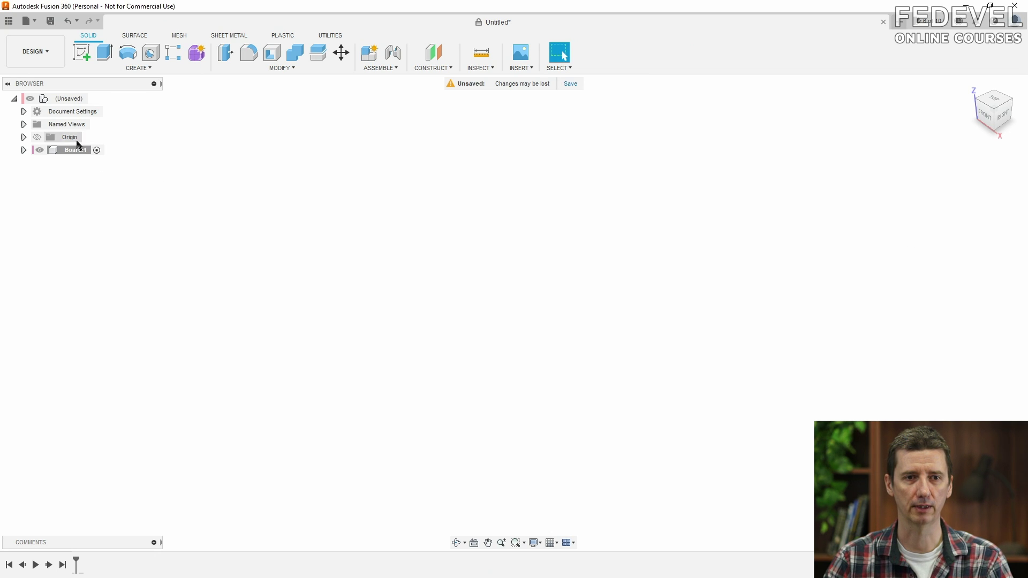
Start a sketch on the horizontal XY plane and begin a user parameter named board_width in mm.
left_click(81, 52)
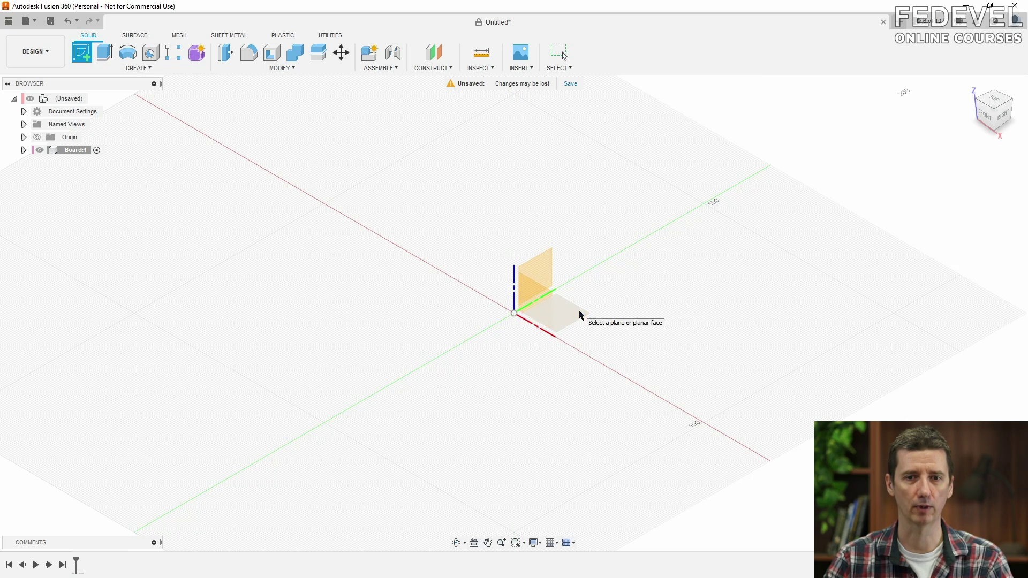
left_click(578, 311)
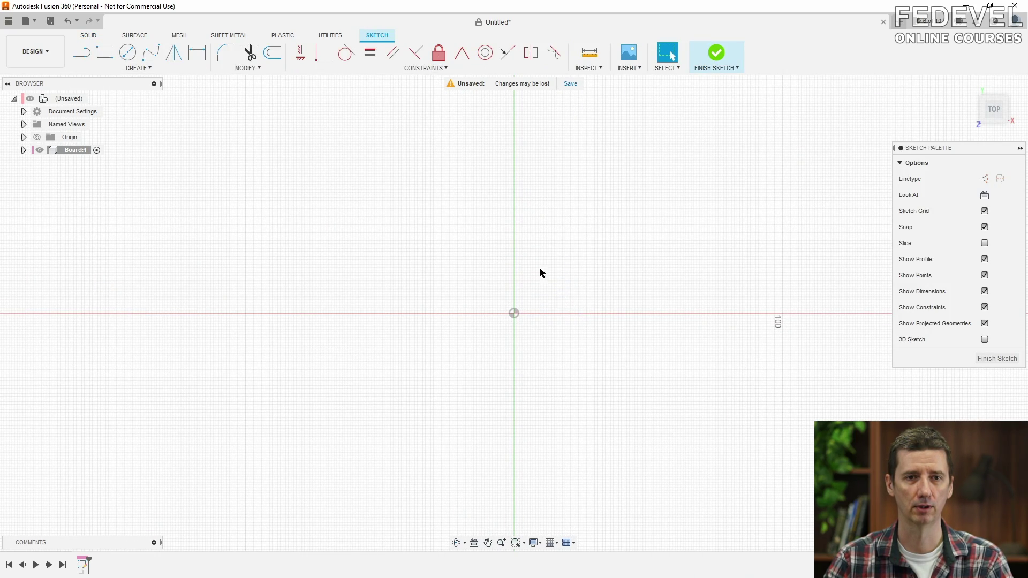
left_click(259, 68)
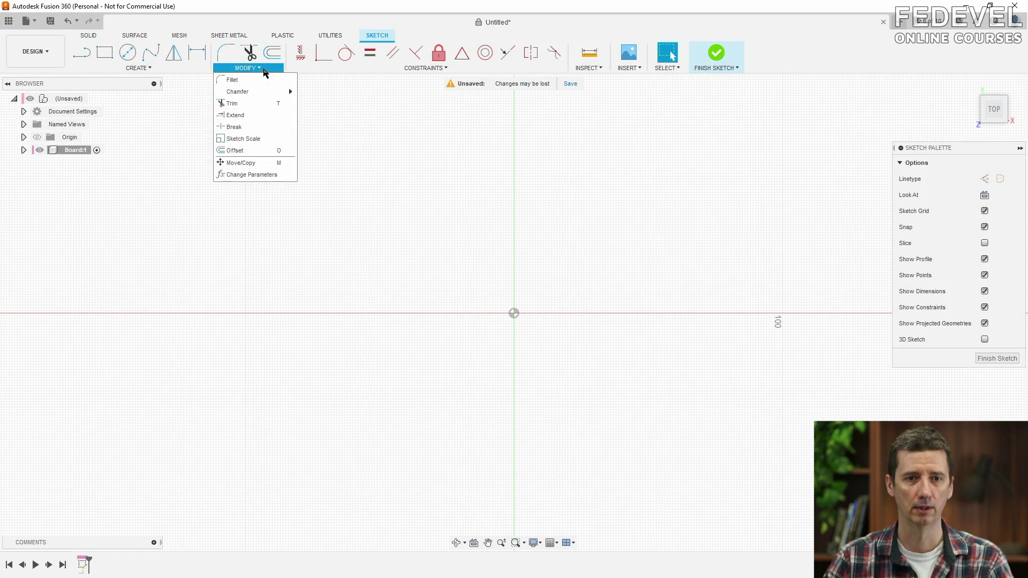
left_click(258, 176)
left_click(722, 237)
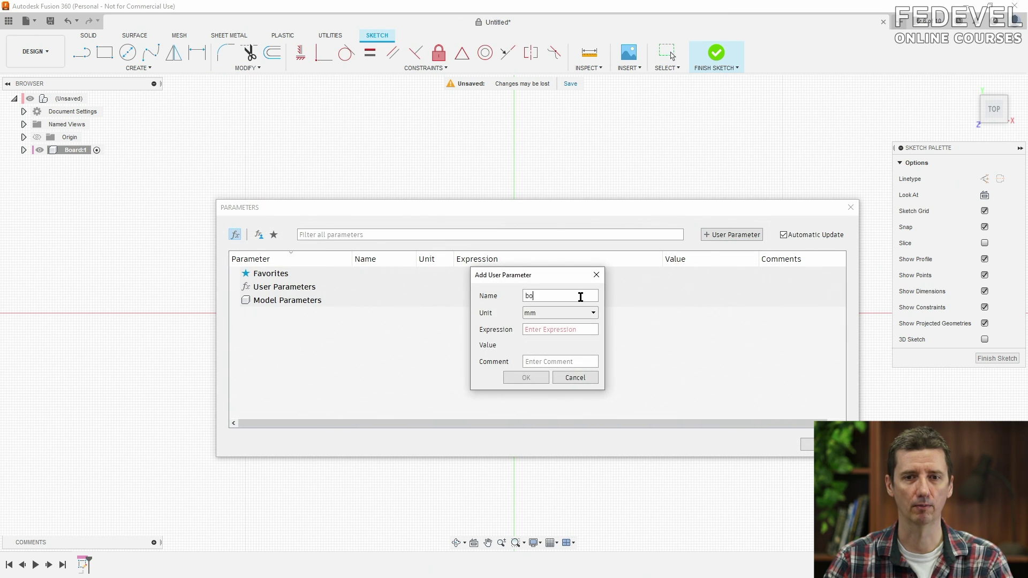
type("board_wid")
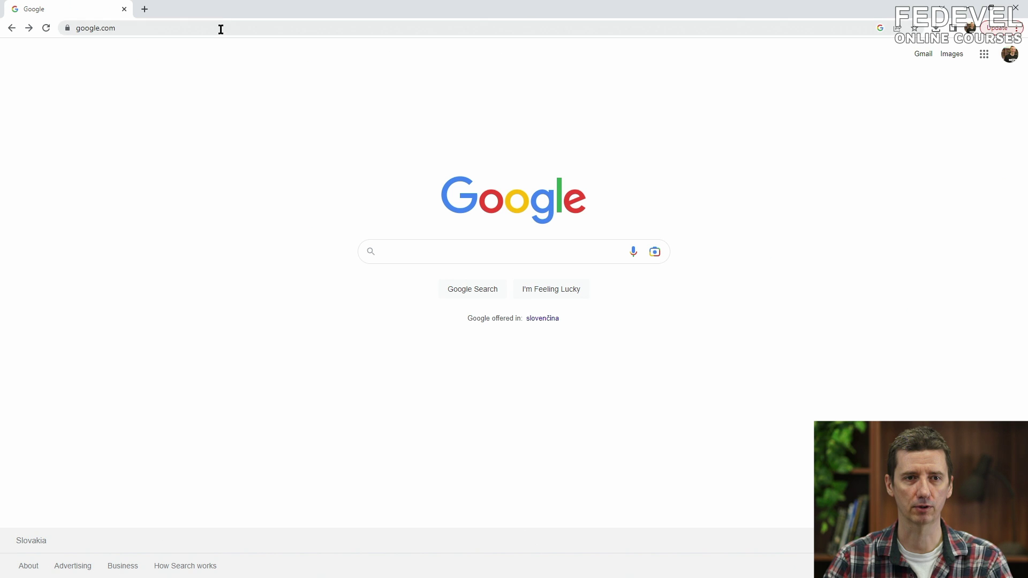
Switch to the web browser, search images for "esp32 devkitc dimensions" and open the Espressif board dimension drawing.
left_click(220, 29)
type("esp32")
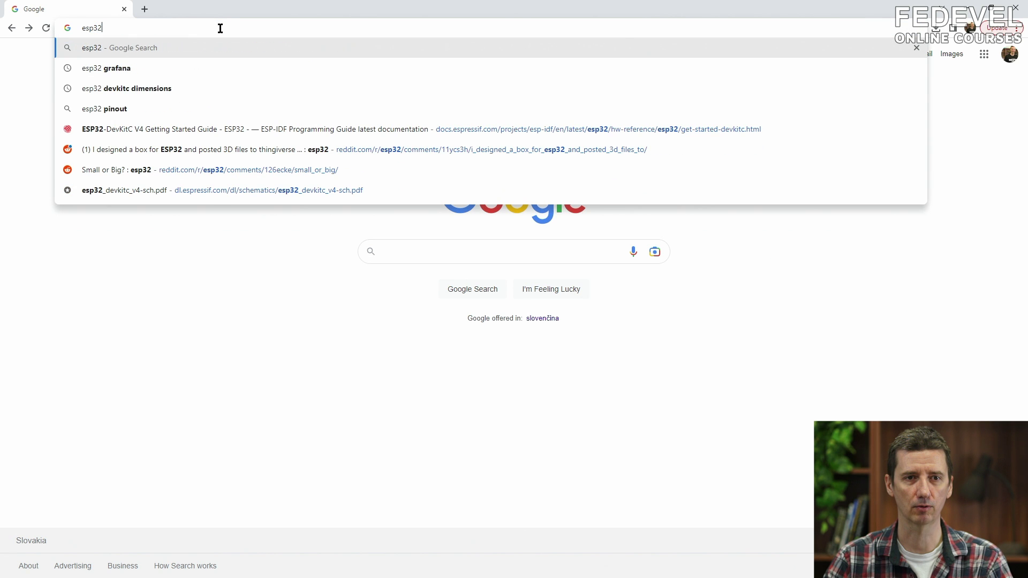
type(" devkit")
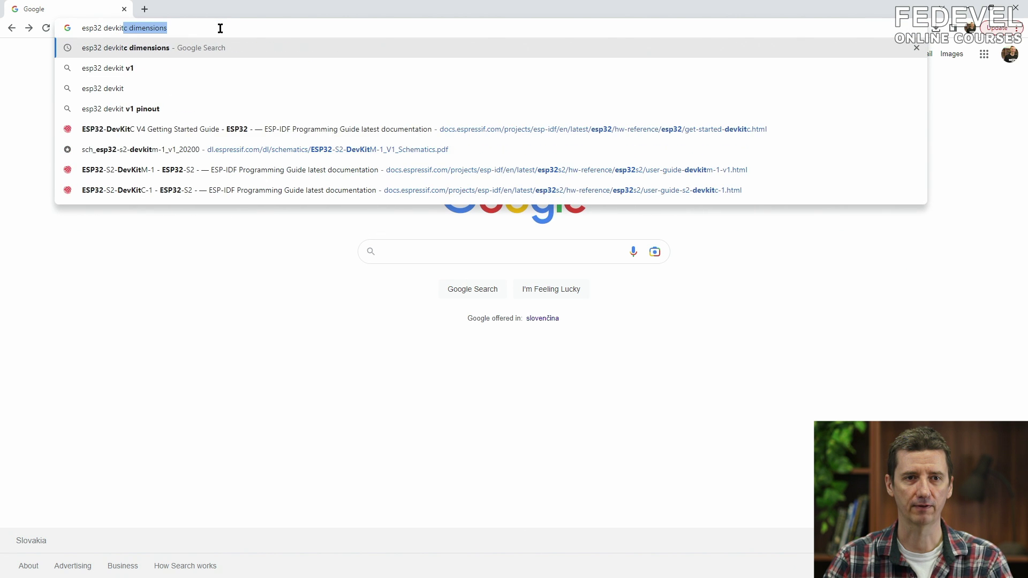
type("c dimensions")
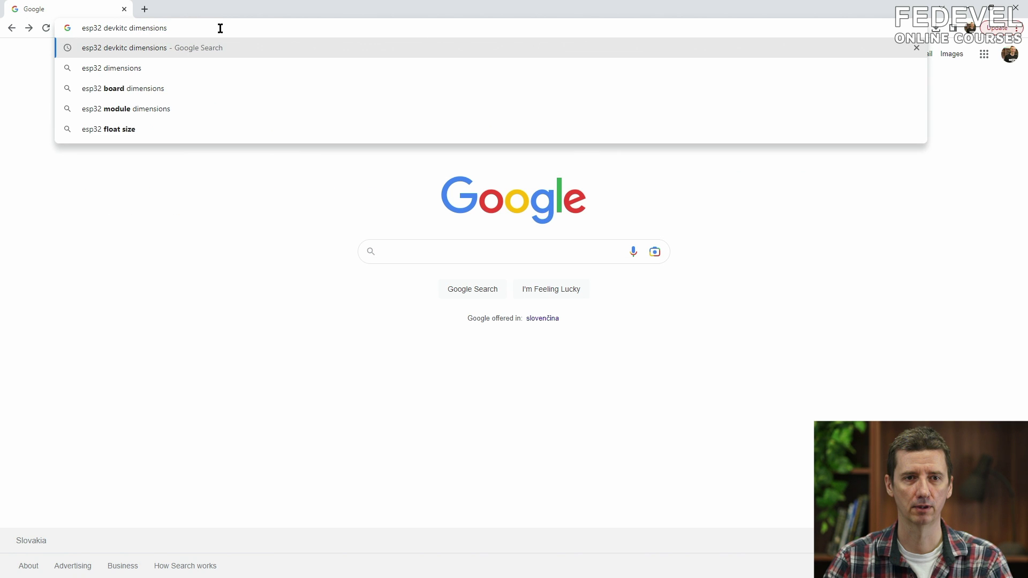
key("Return")
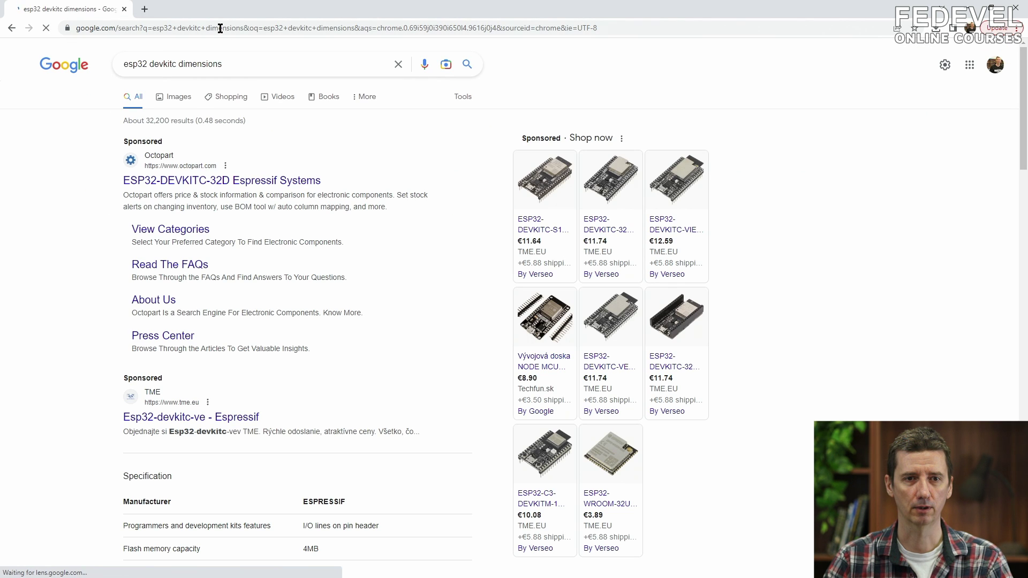
left_click(180, 101)
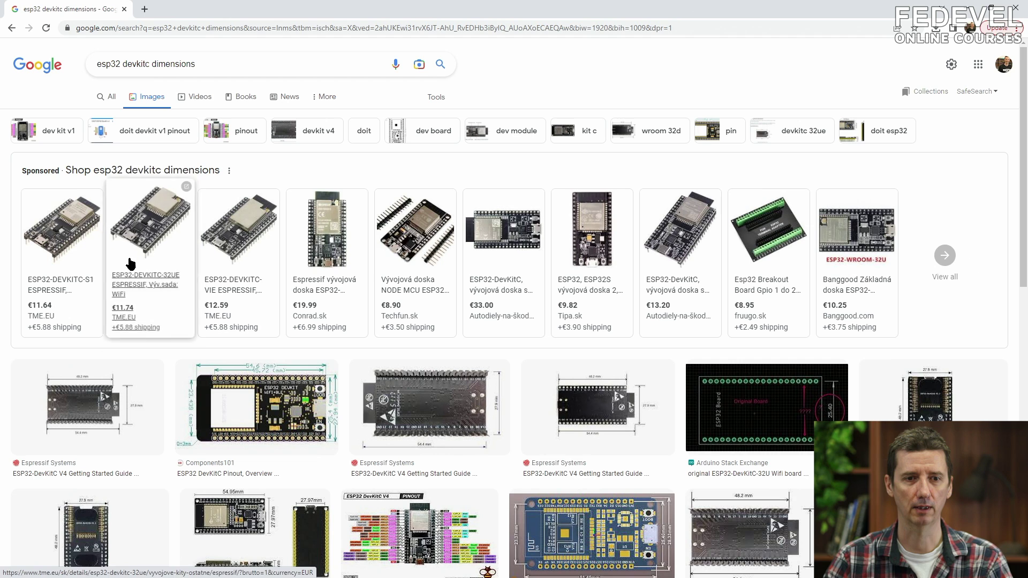
left_click(122, 386)
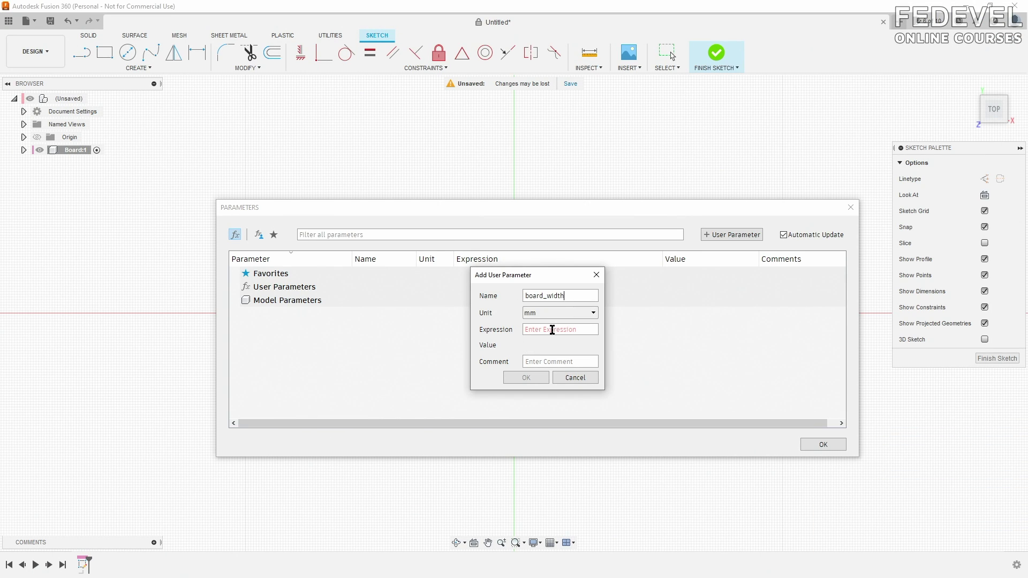
Back in Fusion 360, complete the board_width user parameter with the expression 27.9 mm.
type("27.9")
left_click(534, 380)
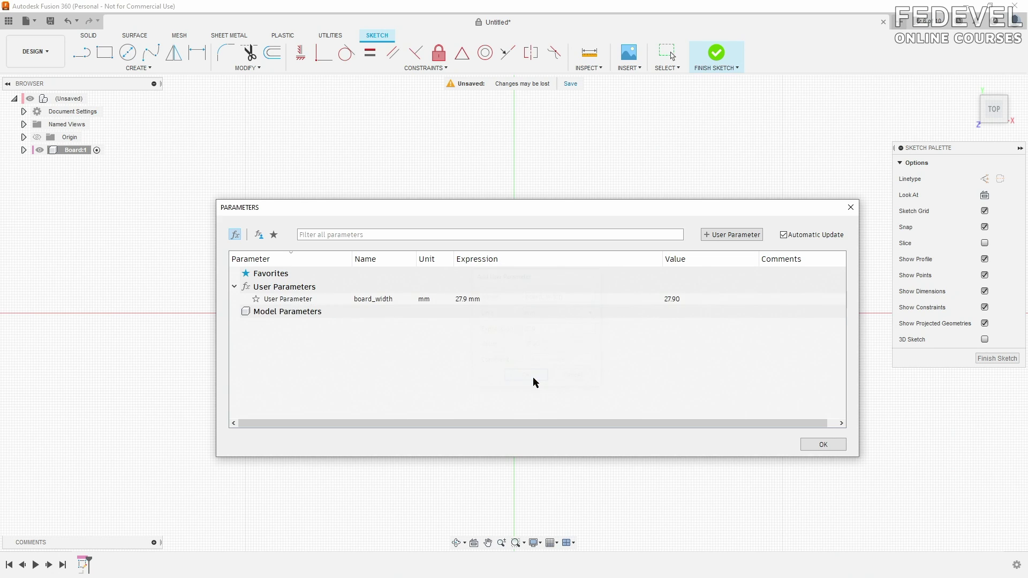
Add a user parameter board_length of 54.4 mm, taken from the board dimension drawing, and mark it as a favorite.
left_click(728, 236)
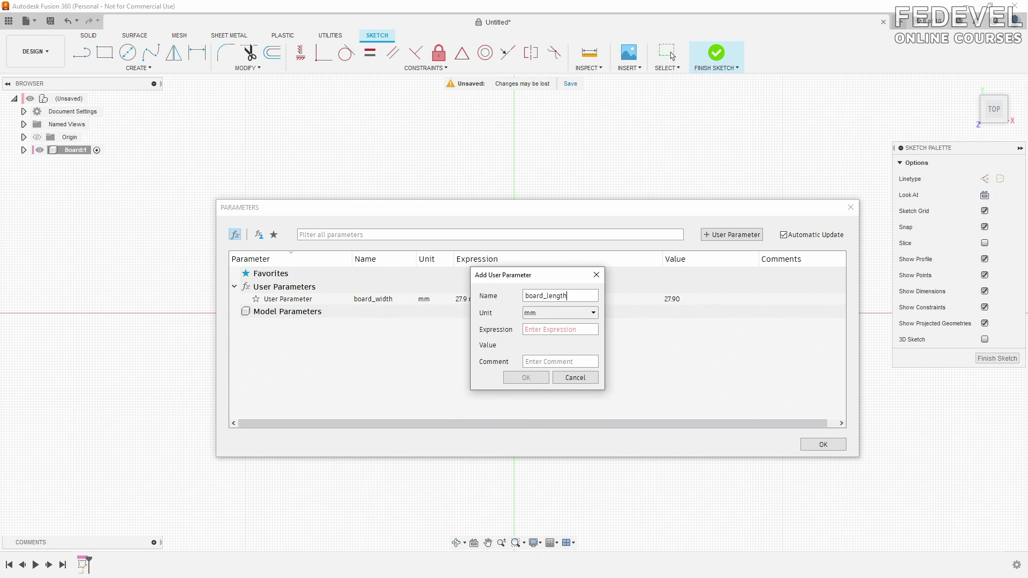
key("alt+Tab")
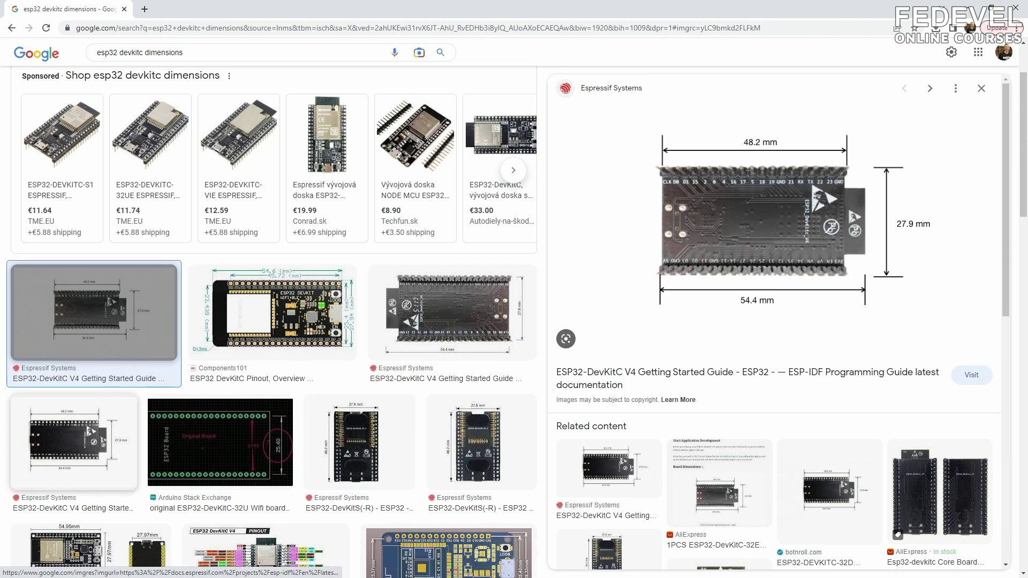
key("alt+Tab")
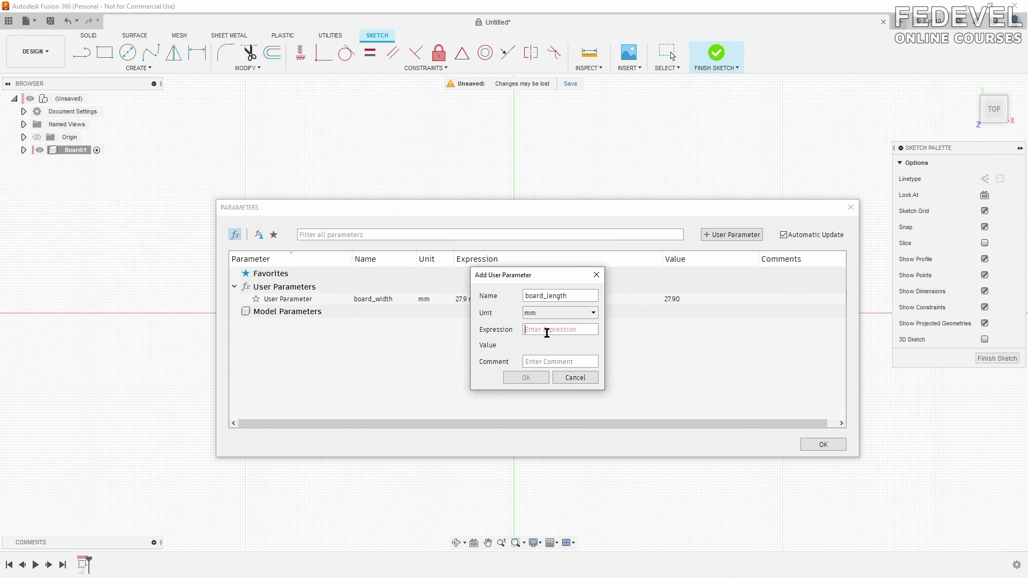
type("54.4")
left_click(527, 378)
left_click(256, 310)
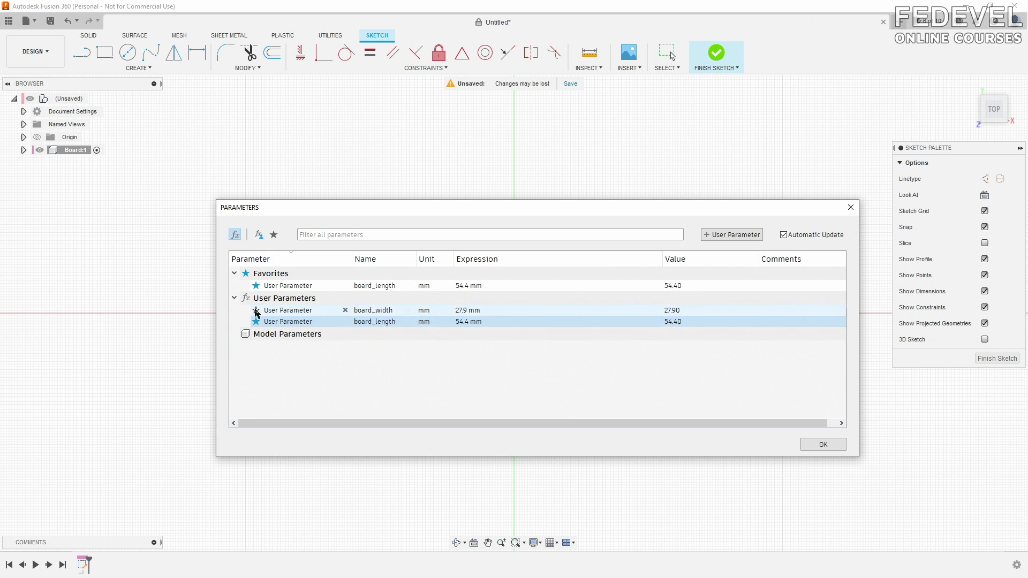
left_click(819, 445)
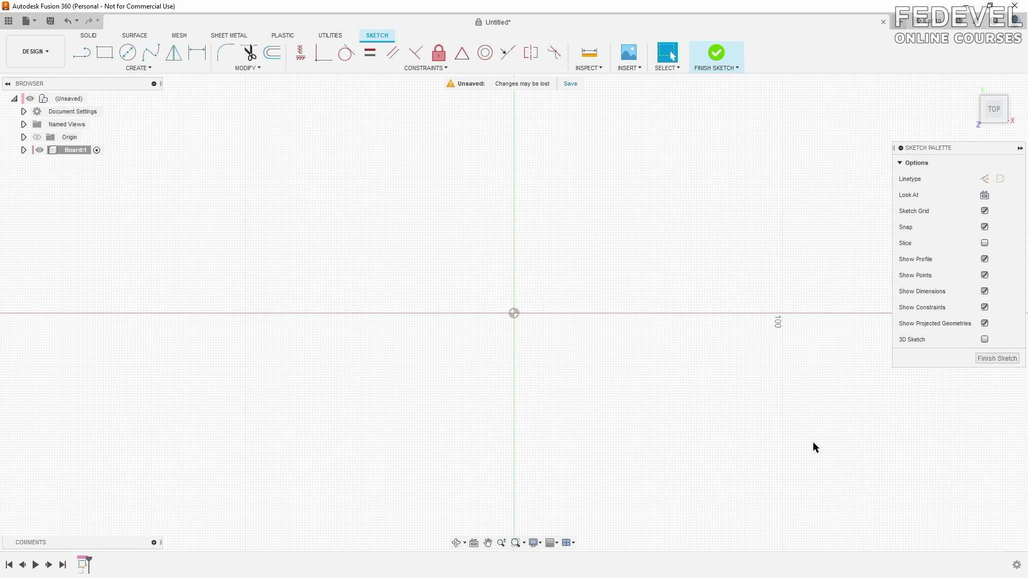
Draw a center rectangle in the sketch with its width set to board_width and its height set to board_length.
left_click(145, 68)
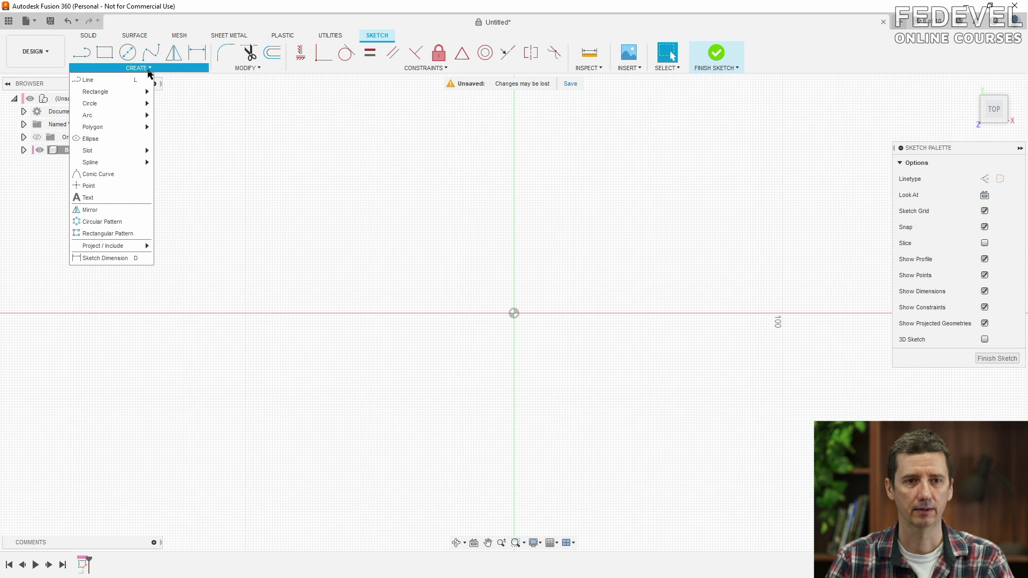
mouse_move(143, 92)
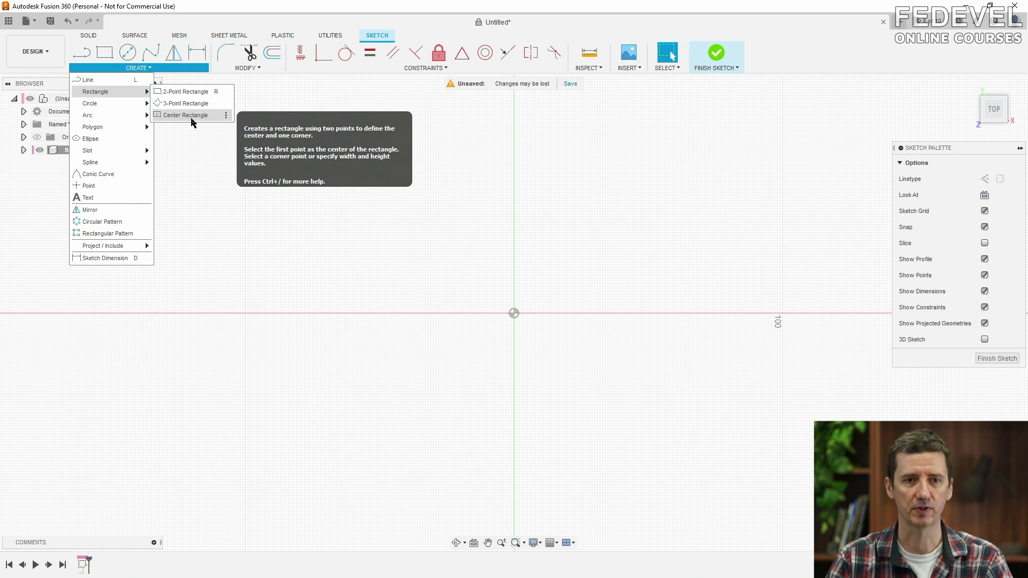
left_click(216, 116)
left_click(409, 173)
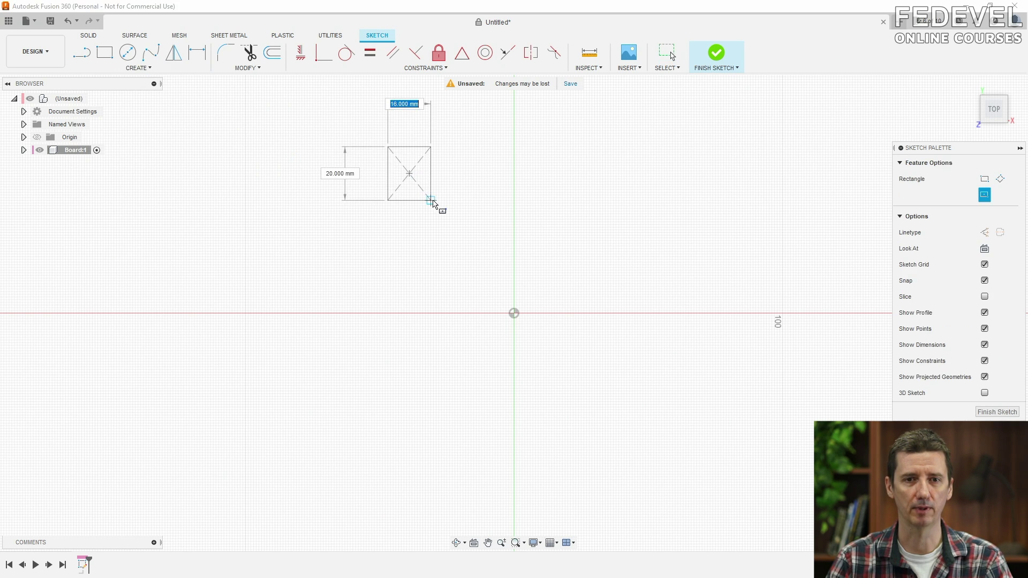
type("boar")
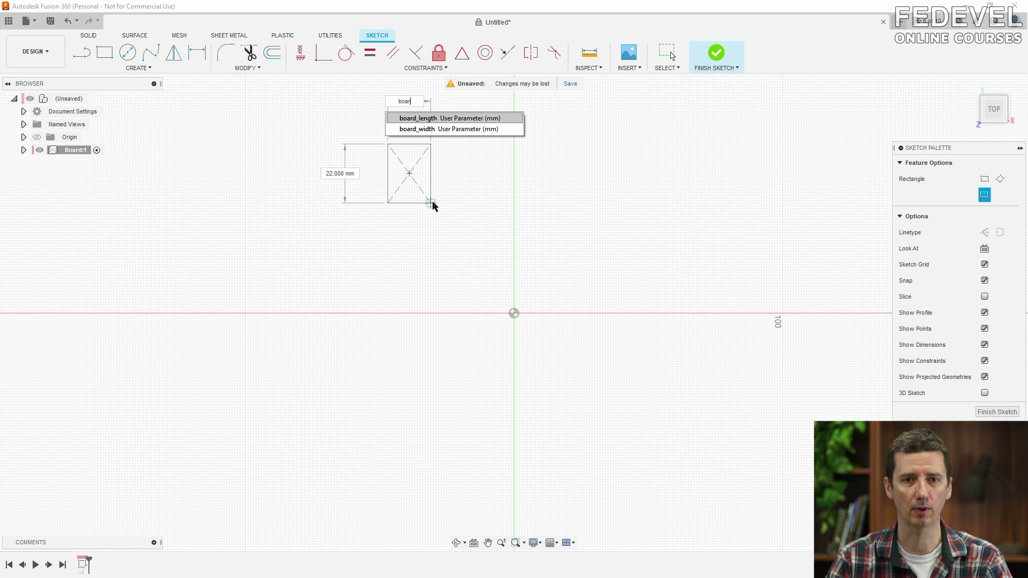
type("d")
key("Down")
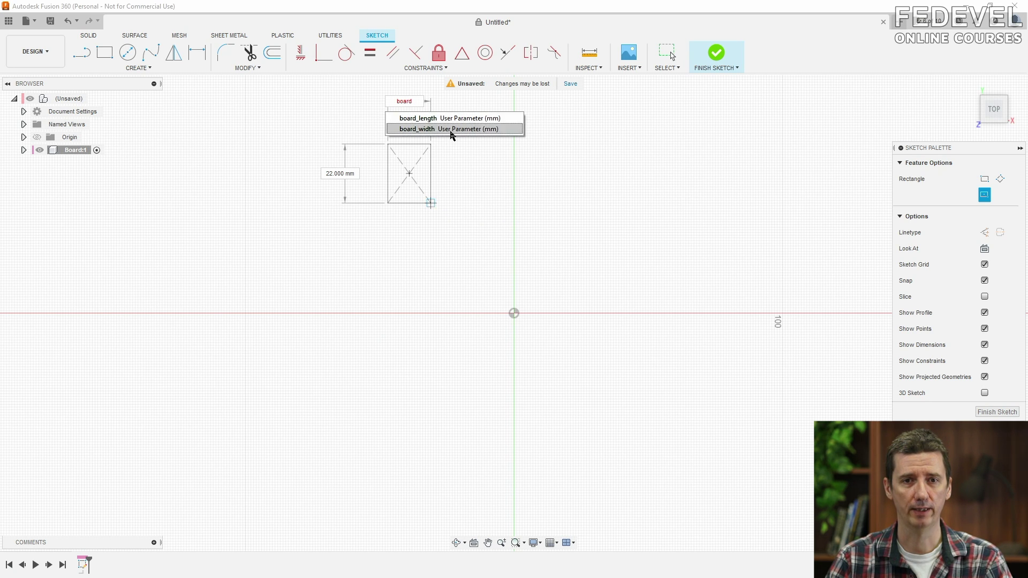
left_click(451, 133)
key("Tab")
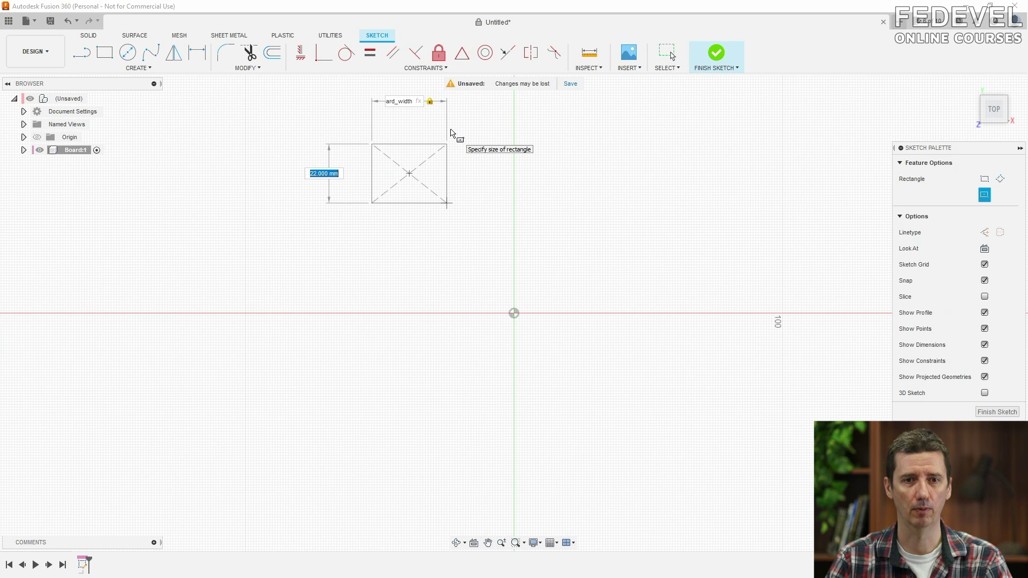
type("boar")
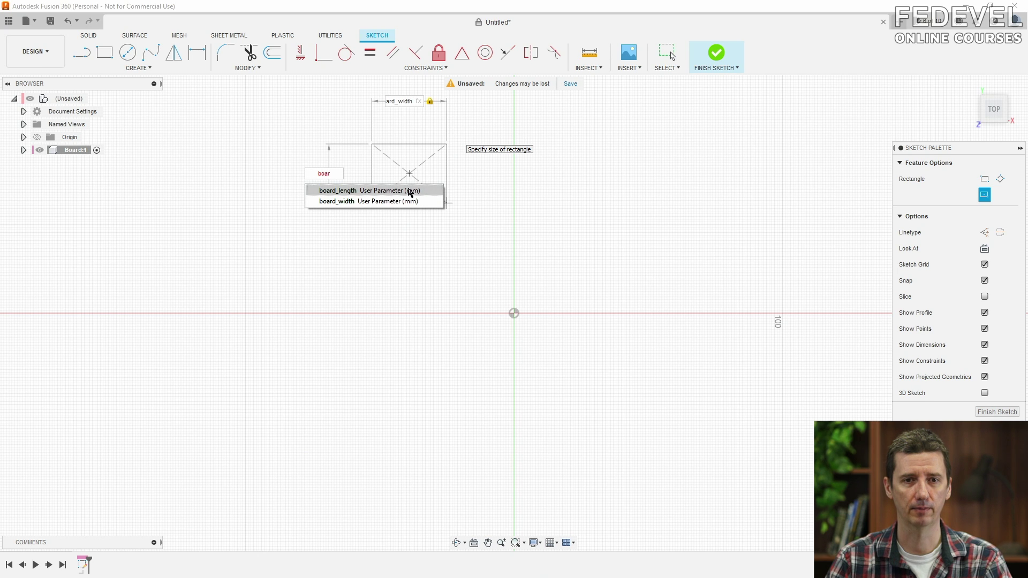
left_click(410, 191)
key("Return")
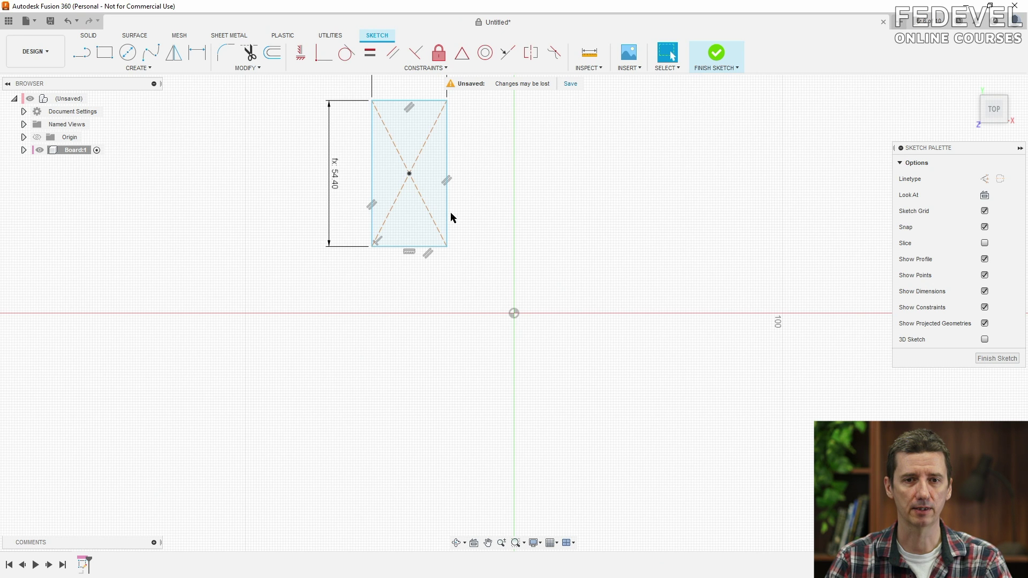
Test moving the unconstrained board rectangle around the sketch and make the origin geometry visible.
left_click_drag(446, 212, 391, 237)
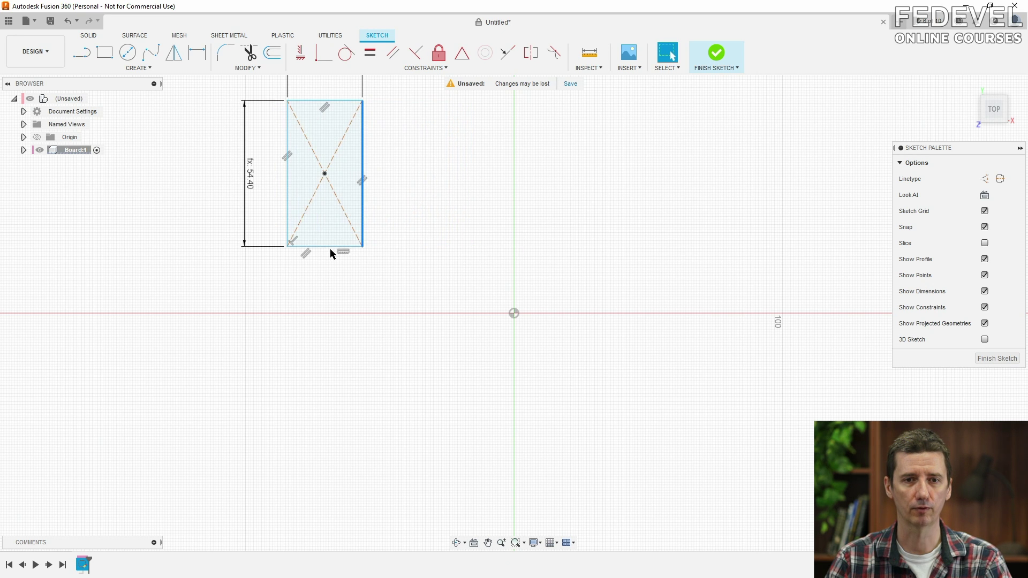
left_click_drag(333, 250, 422, 268)
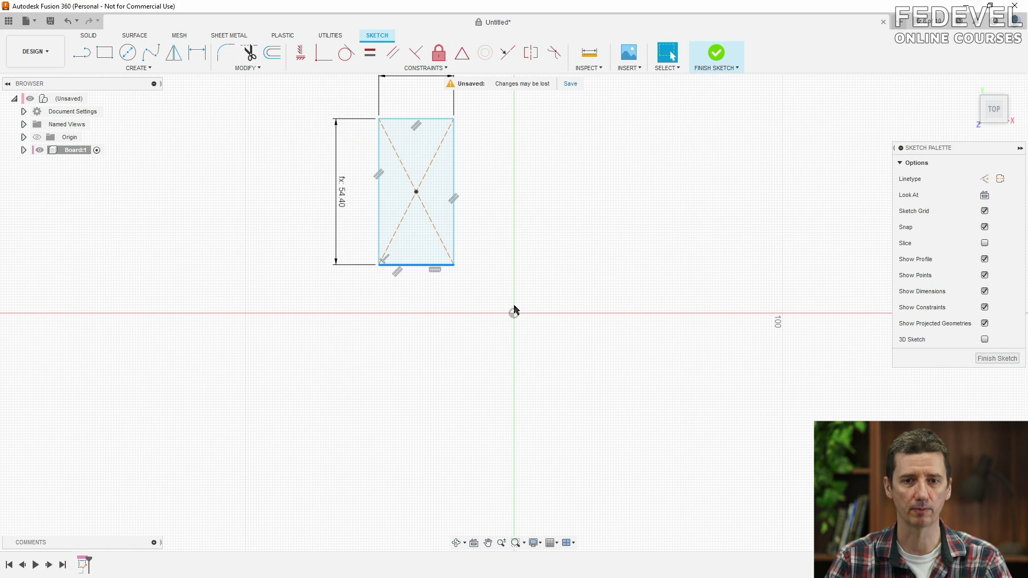
left_click(631, 220)
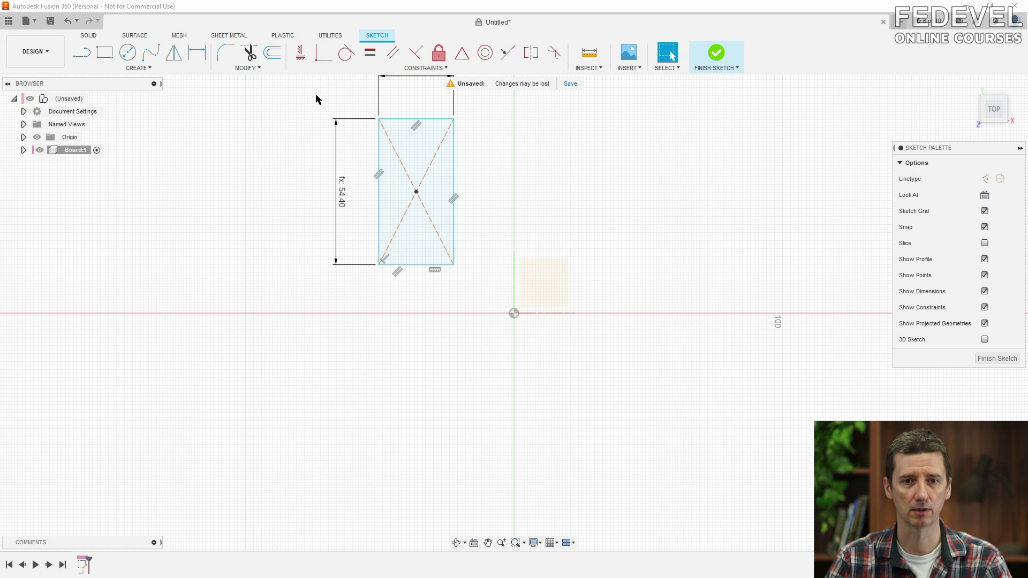
Apply a Coincident constraint between the board rectangle's center point and the vertical origin axis, and test its remaining movement.
left_click(323, 53)
left_click(416, 191)
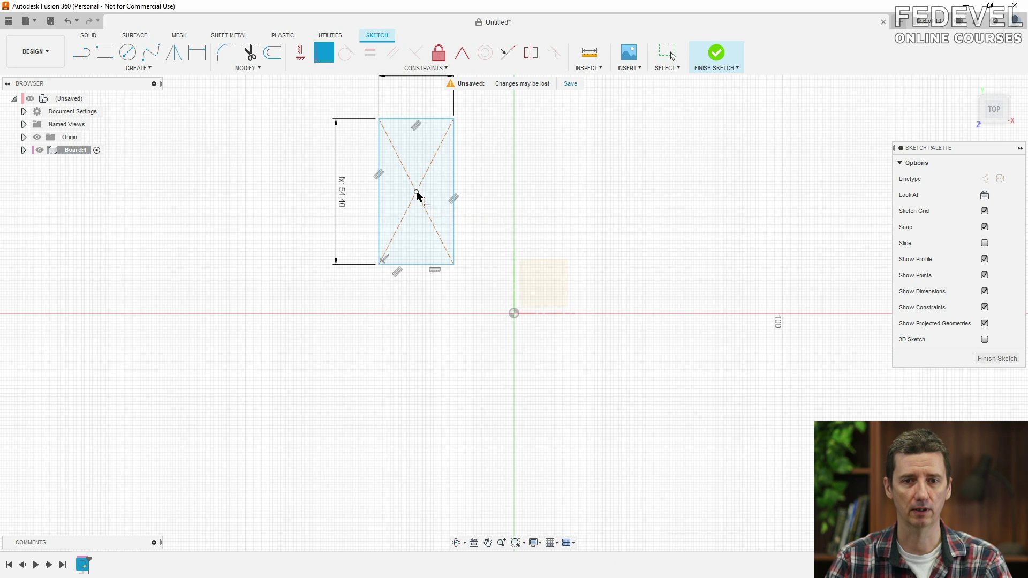
left_click(515, 286)
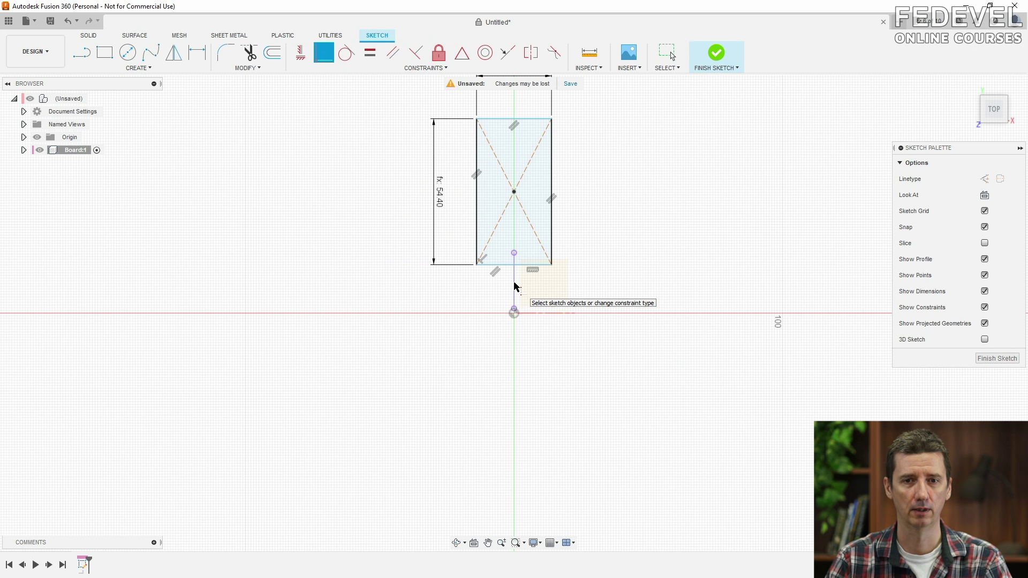
key("Escape")
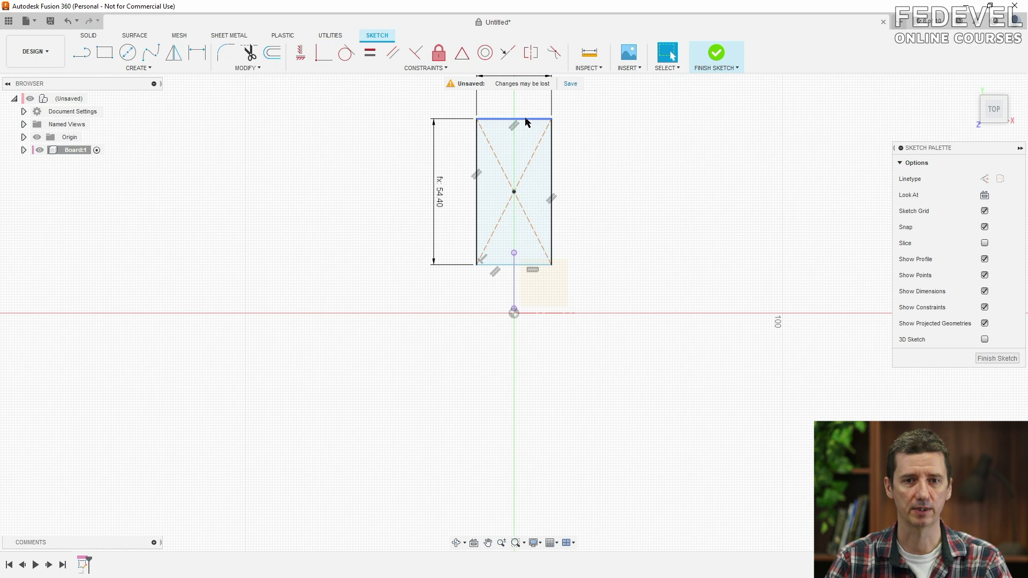
left_click_drag(525, 120, 522, 154)
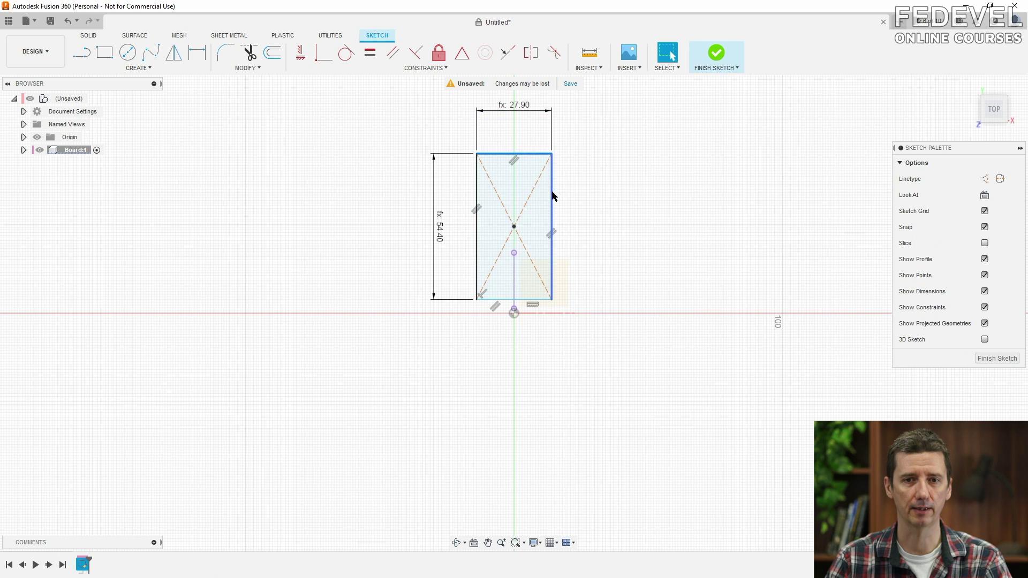
left_click_drag(551, 191, 679, 147)
left_click(679, 146)
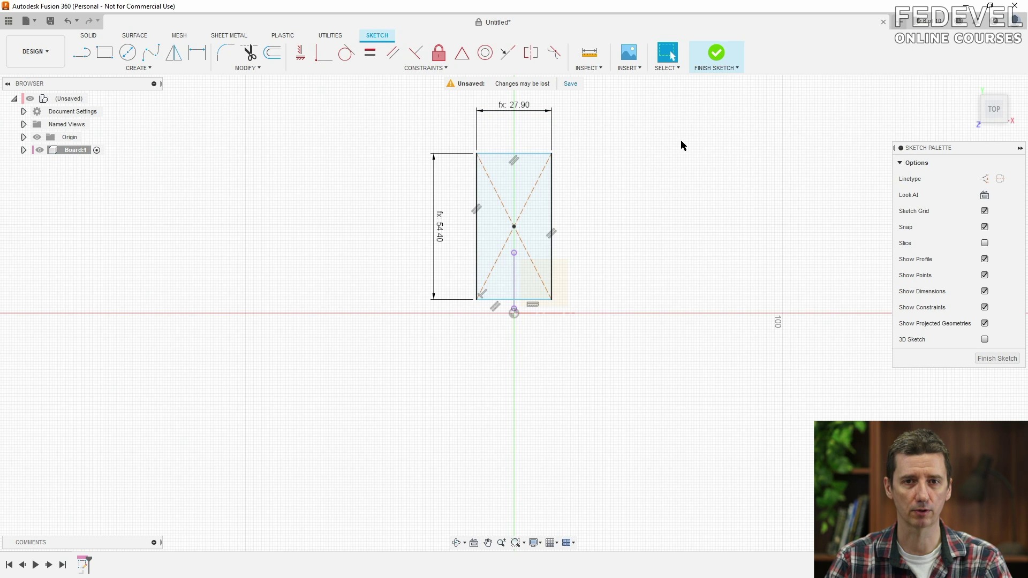
Apply a Collinear constraint between the board rectangle's lower edge and the horizontal origin axis.
left_click(508, 52)
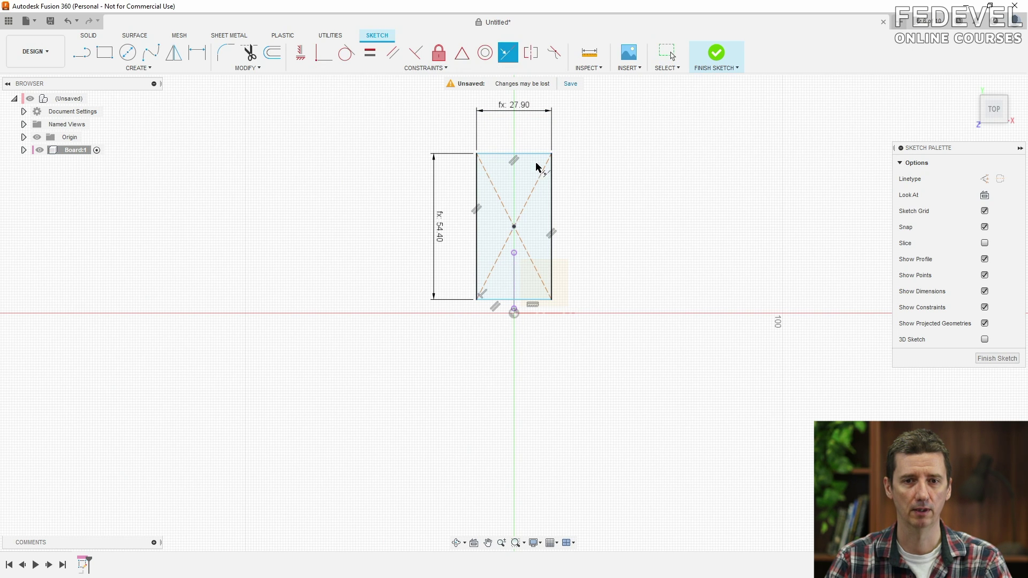
left_click(521, 300)
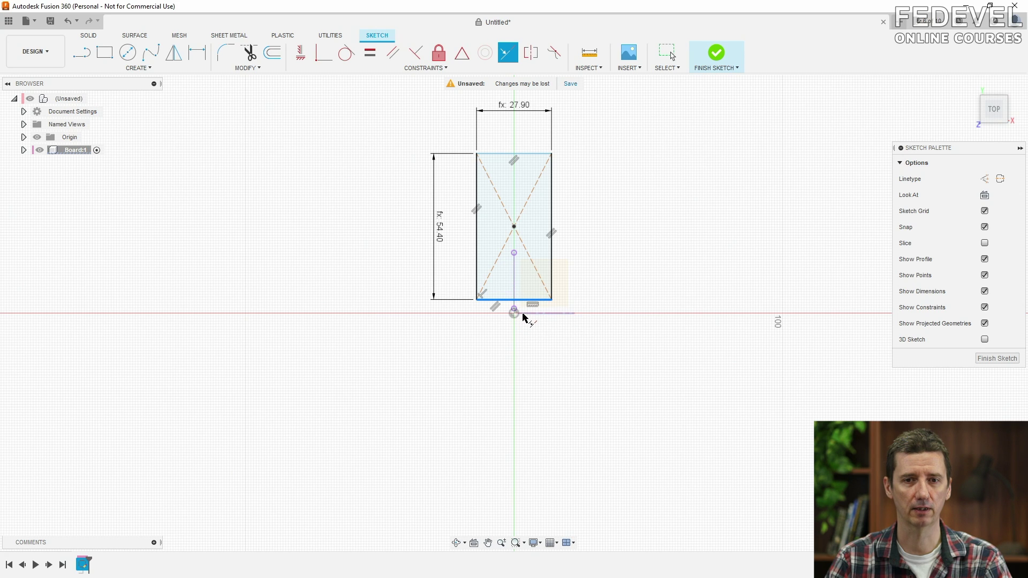
left_click(521, 313)
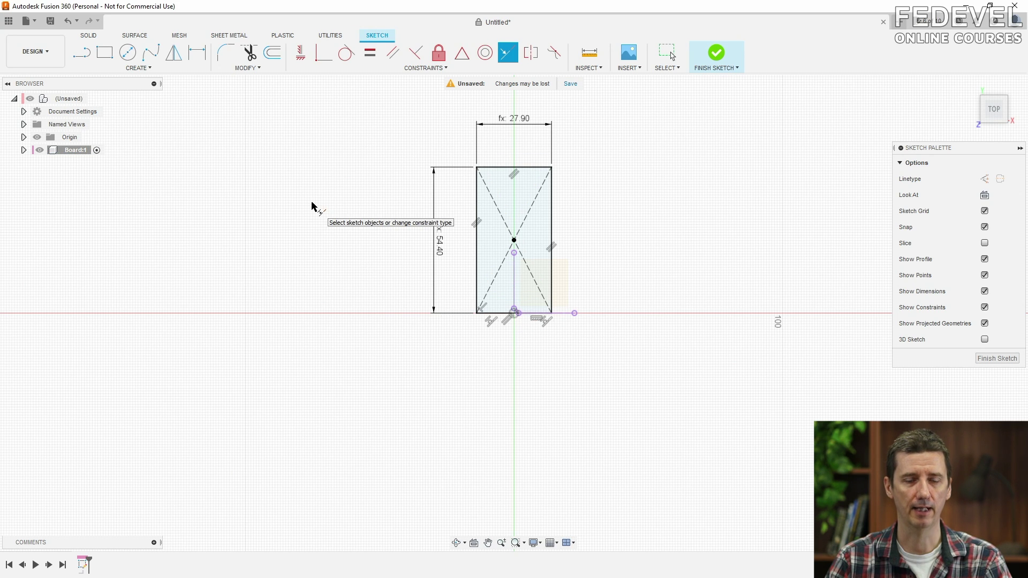
key("Escape")
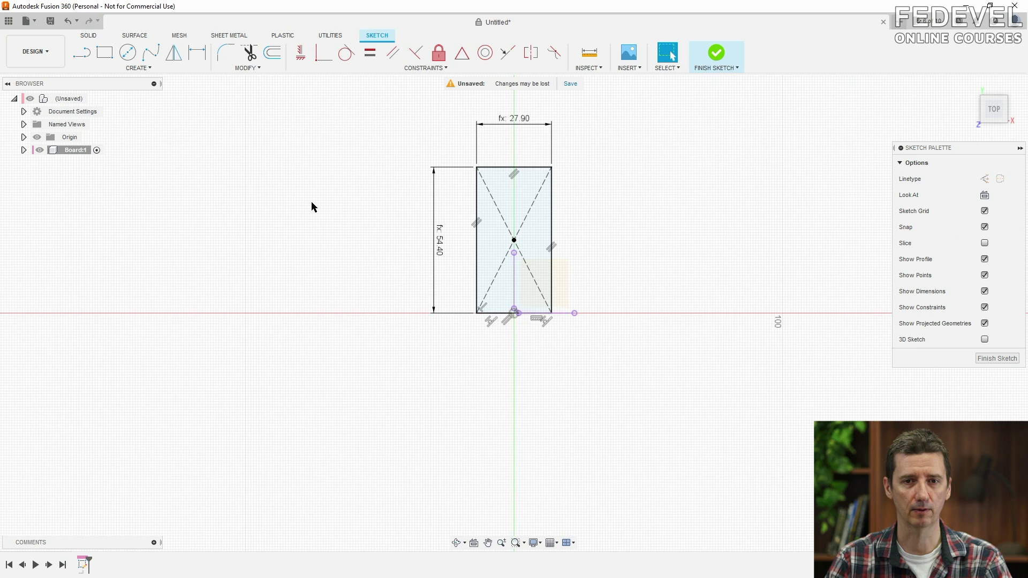
scroll(314, 207, "up", 4)
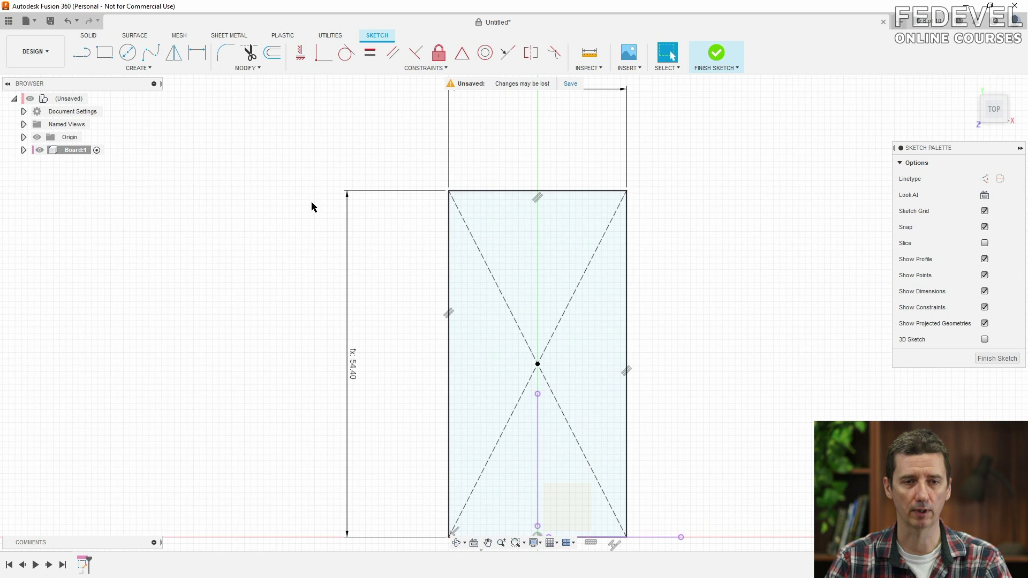
Save the design as ESP32 BOX YT in the Default Project.
left_click(33, 22)
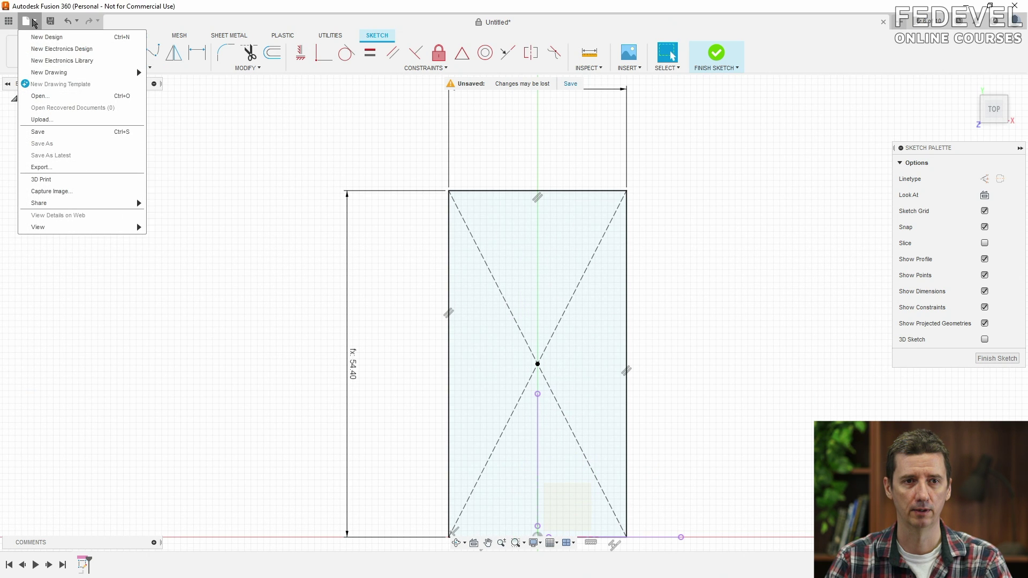
left_click(39, 132)
type("ESP32 BOX YT")
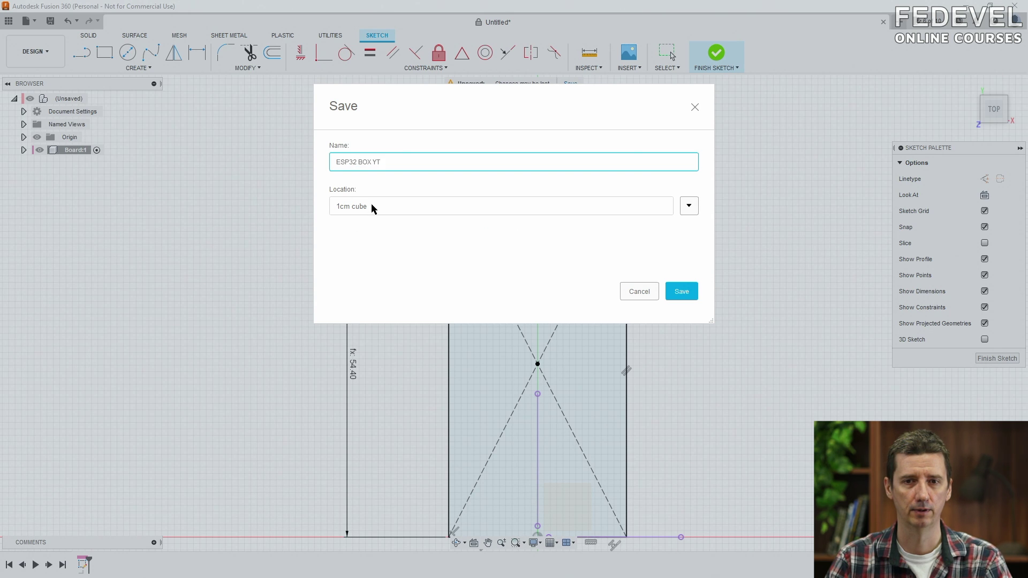
left_click(695, 208)
left_click(362, 380)
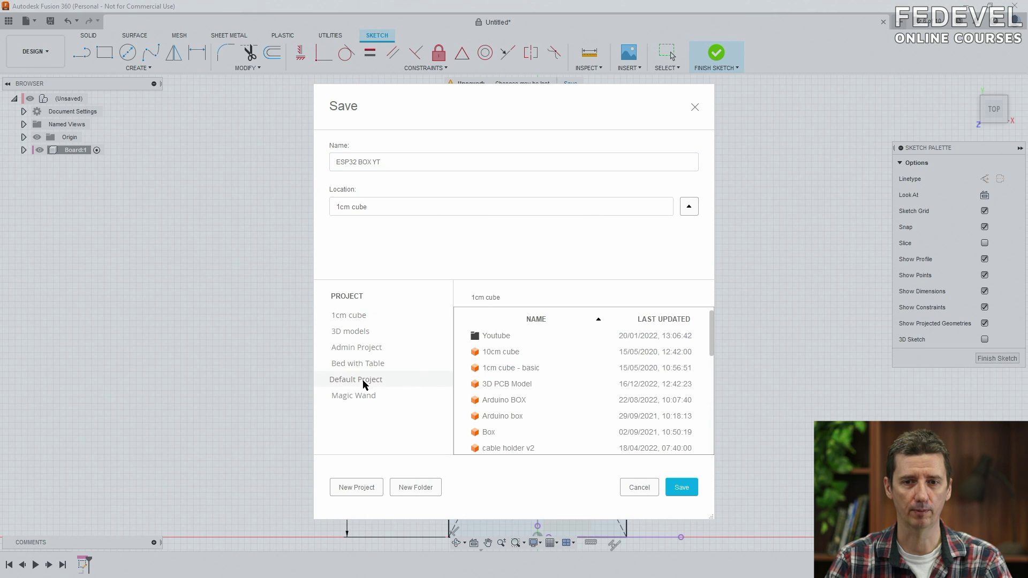
left_click(681, 487)
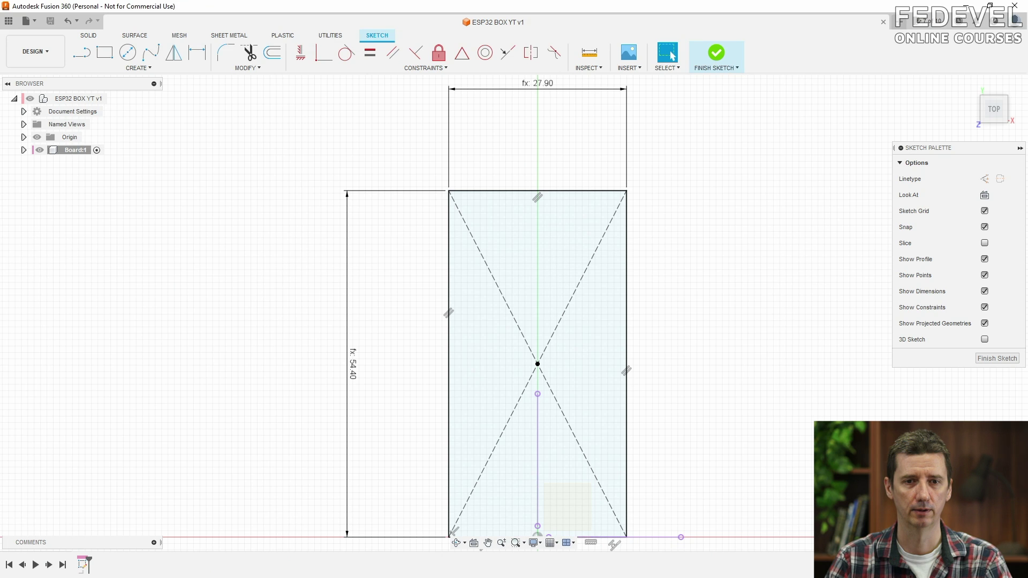
Switch to the web browser and look through the ESP32 DevKitC image results for further component dimensions.
key("alt+Tab")
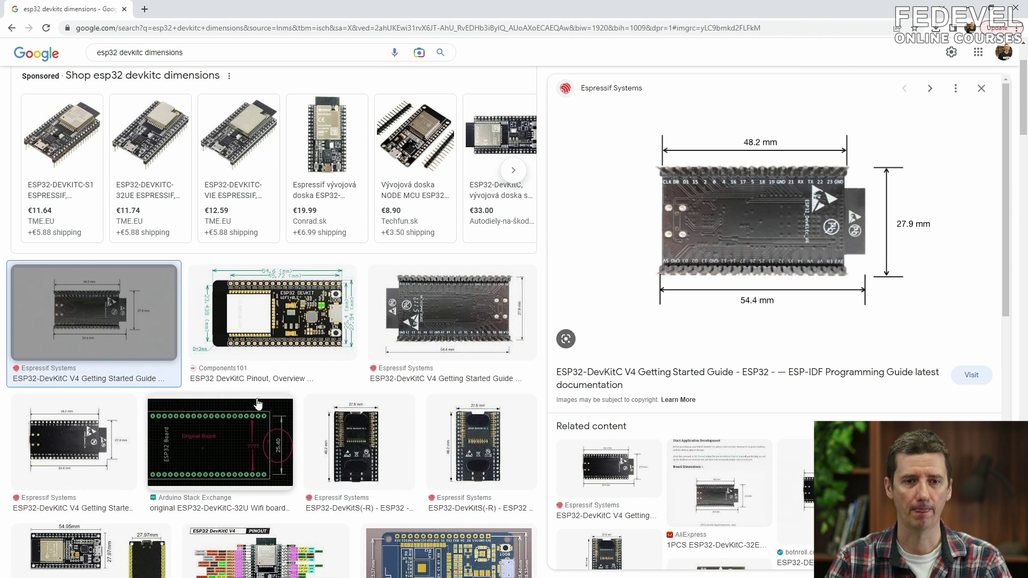
scroll(260, 408, "down", 4)
left_click(266, 491)
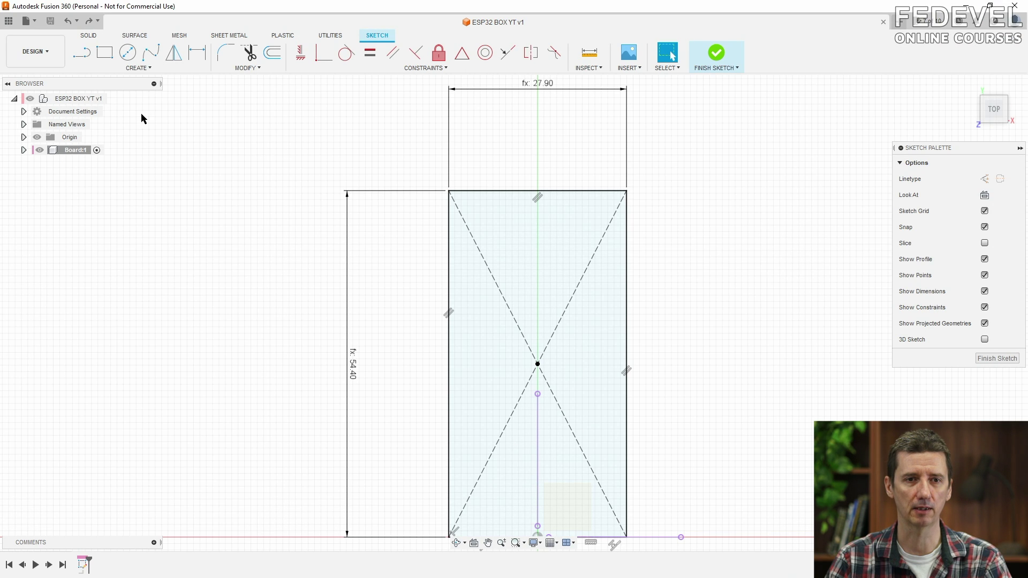
Back in Fusion 360, draw an 18 mm wide and 25.5 mm high center rectangle beside the board outline.
left_click(140, 67)
mouse_move(140, 91)
left_click(186, 119)
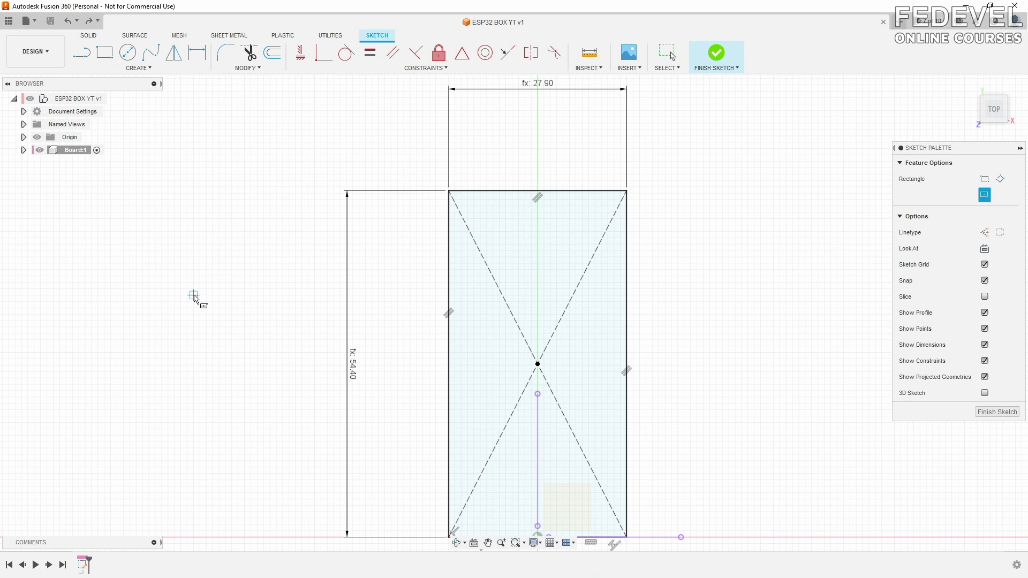
left_click(193, 295)
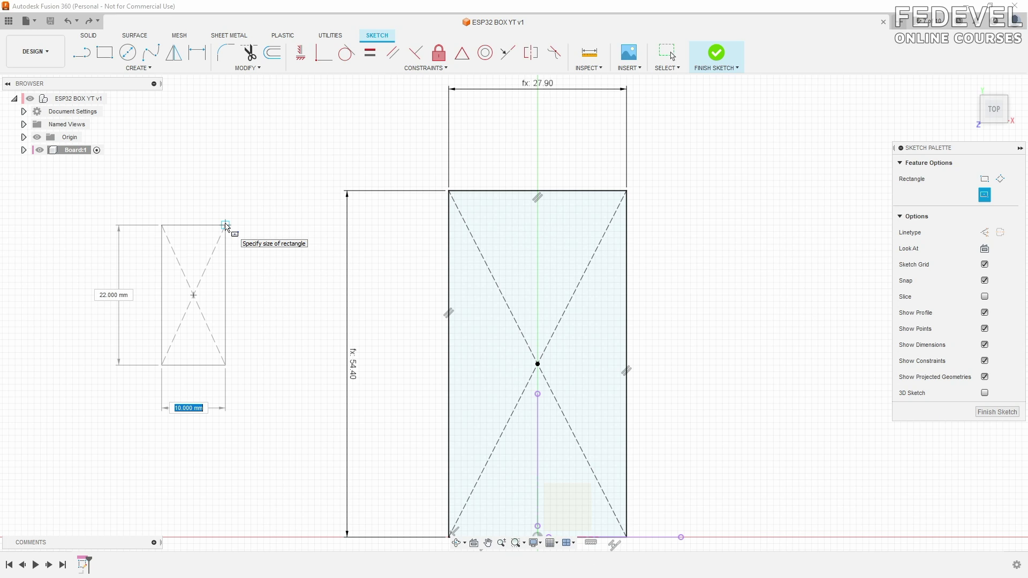
type("18")
key("Tab")
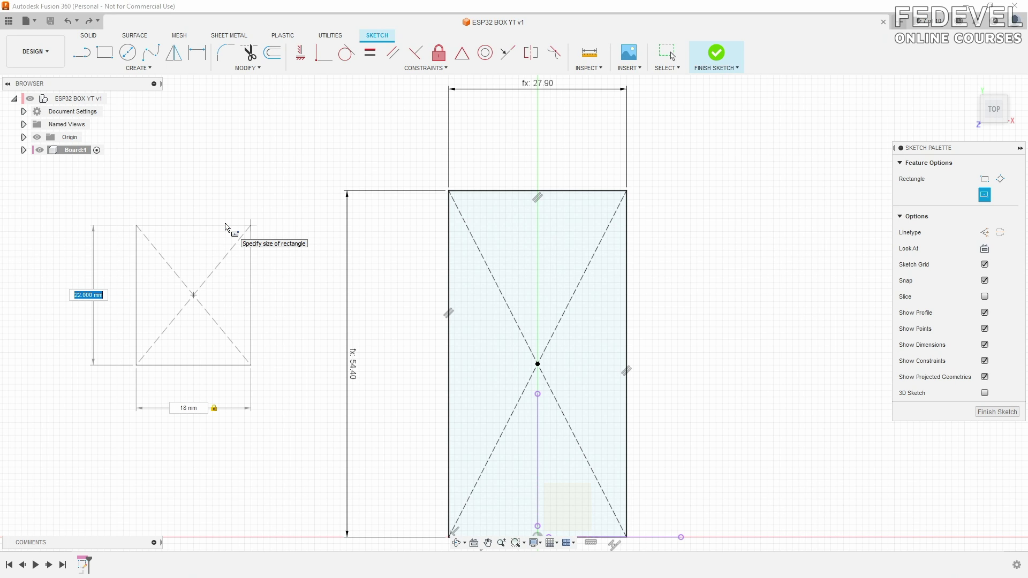
type("25.5")
key("Return")
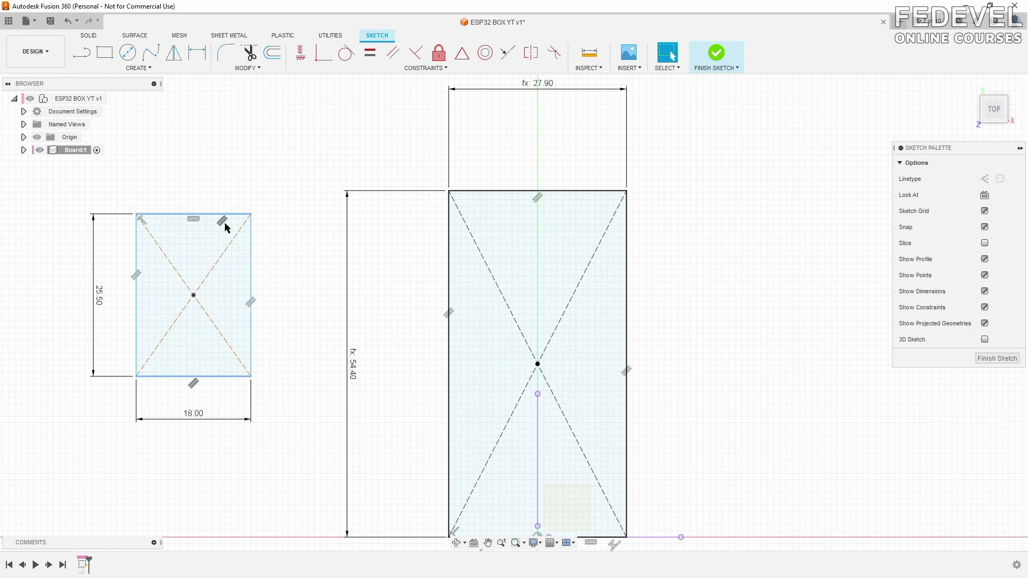
Constrain the 18 x 25.5 mm rectangle's center coincident to the vertical axis and its upper edge collinear with the board's upper edge.
left_click(323, 54)
left_click(194, 296)
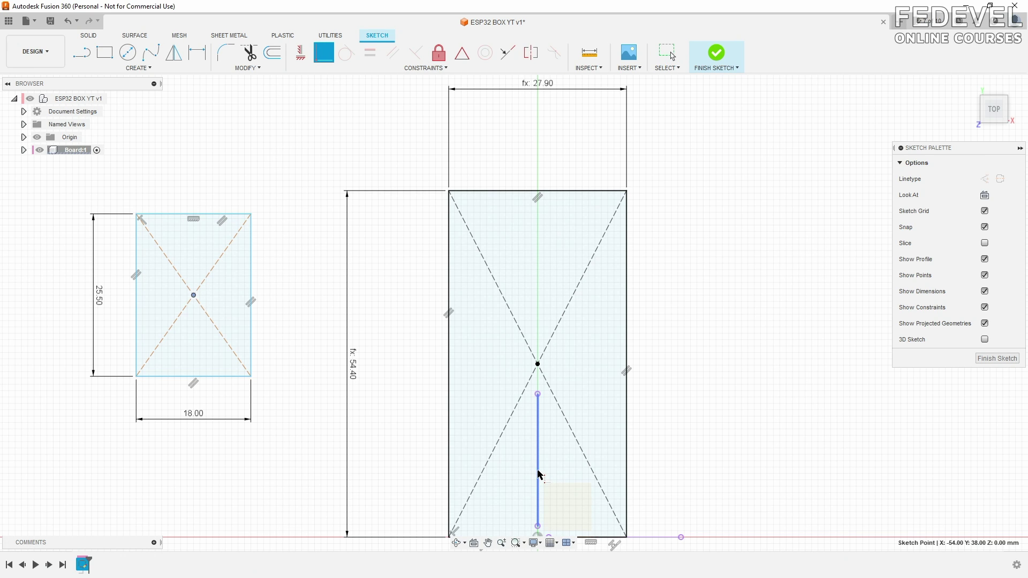
left_click(537, 466)
left_click(508, 52)
left_click(576, 215)
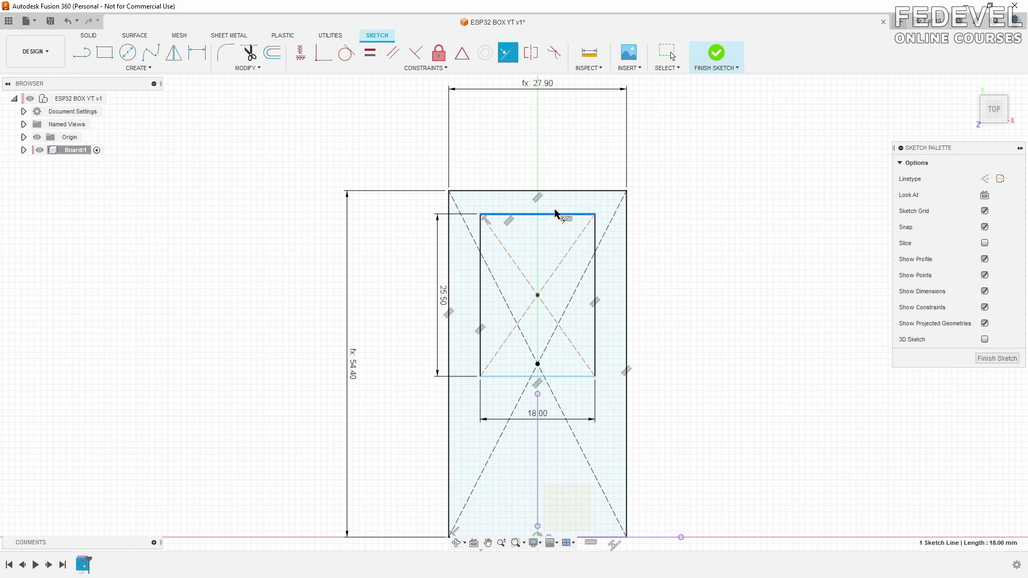
left_click(575, 191)
Draw a center rectangle 7.8 mm wide and 6.7 mm high outside the board outline.
left_click(149, 68)
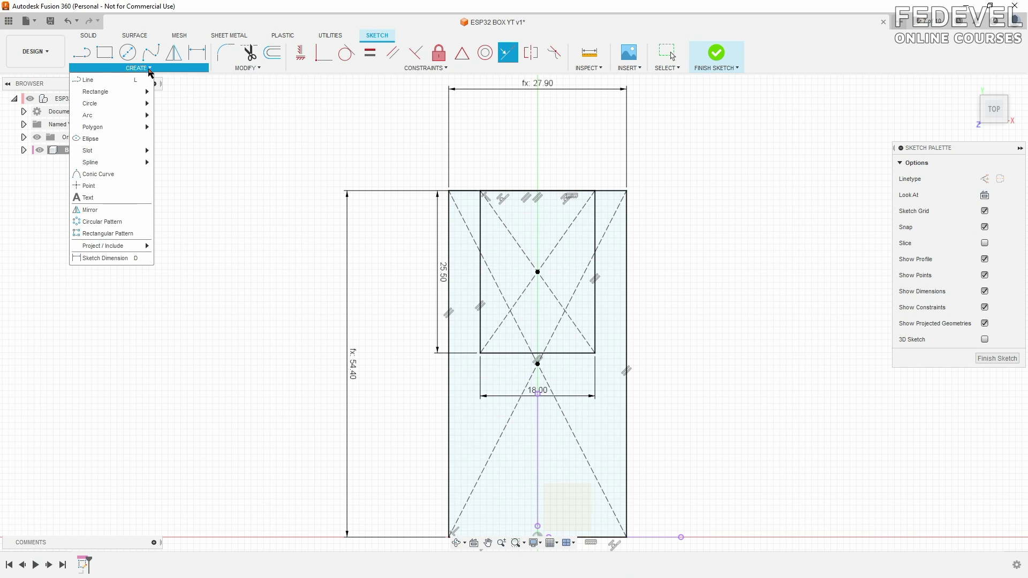
mouse_move(140, 92)
left_click(183, 115)
left_click(206, 269)
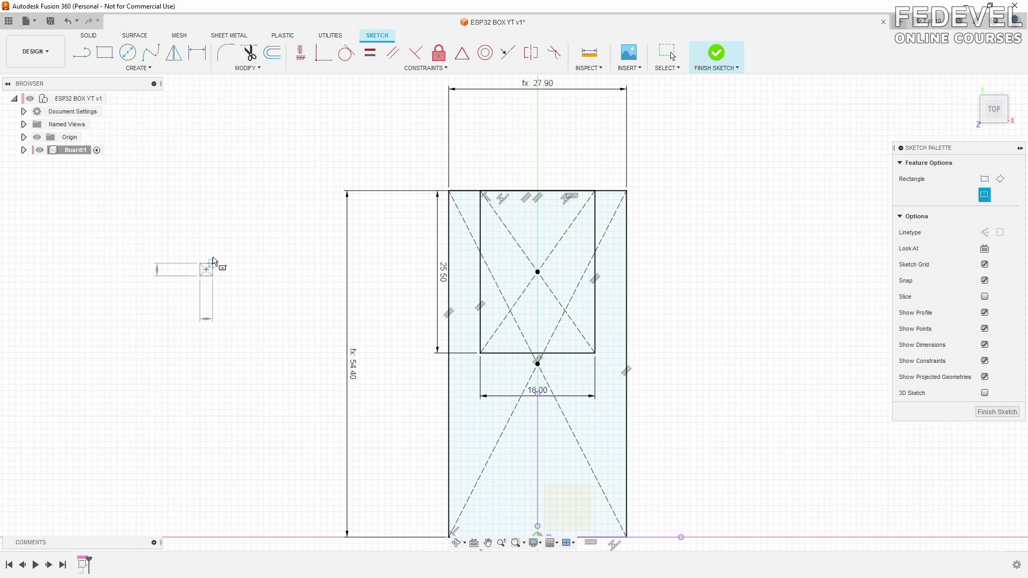
type("7")
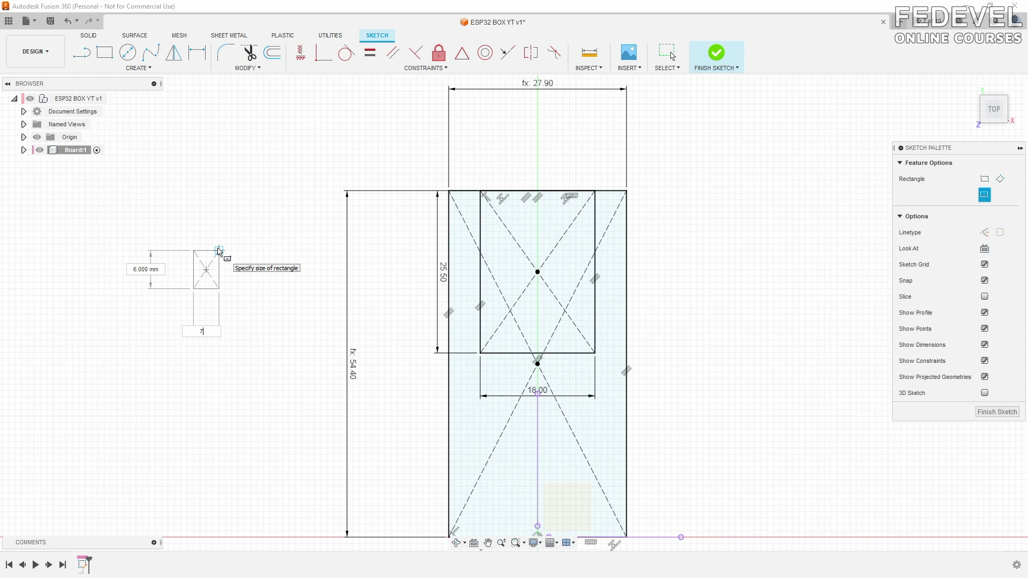
type(".8")
key("Tab")
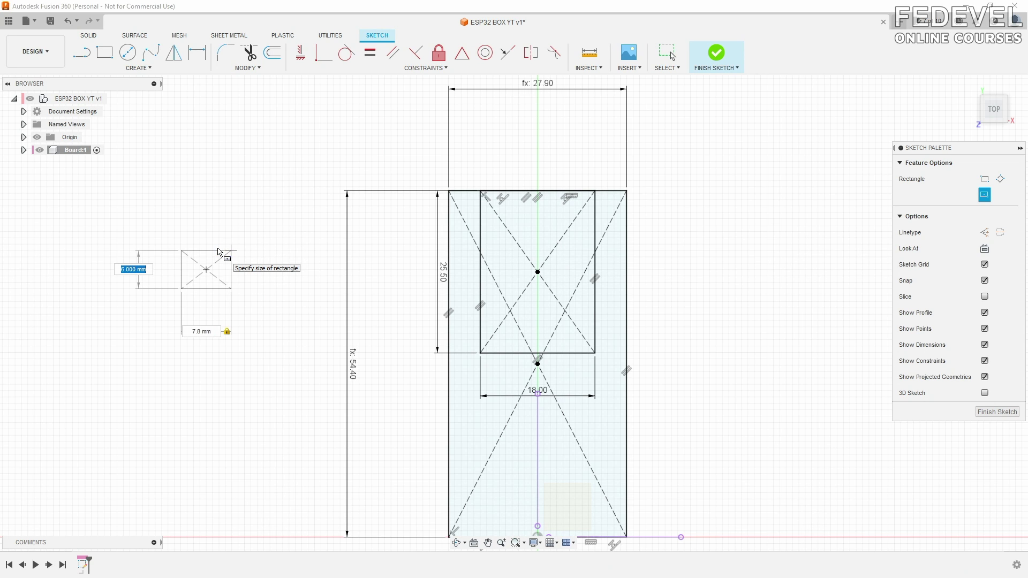
type("6.7")
key("Return")
Move the 7.8 x 6.7 mm rectangle onto the board's lower edge so it overhangs slightly.
scroll(268, 189, "down", 2)
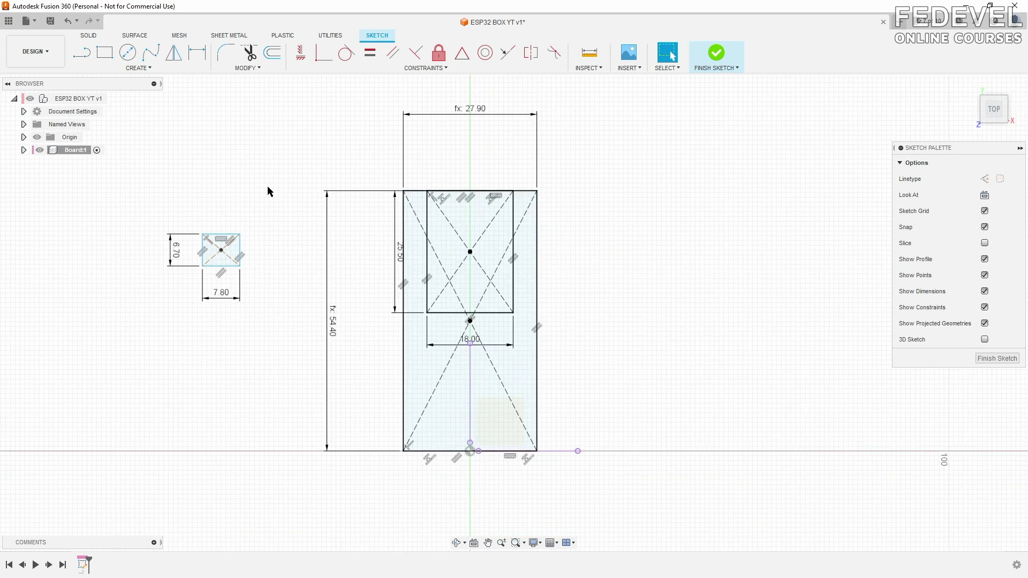
scroll(267, 187, "down", 1)
scroll(315, 449, "up", 2)
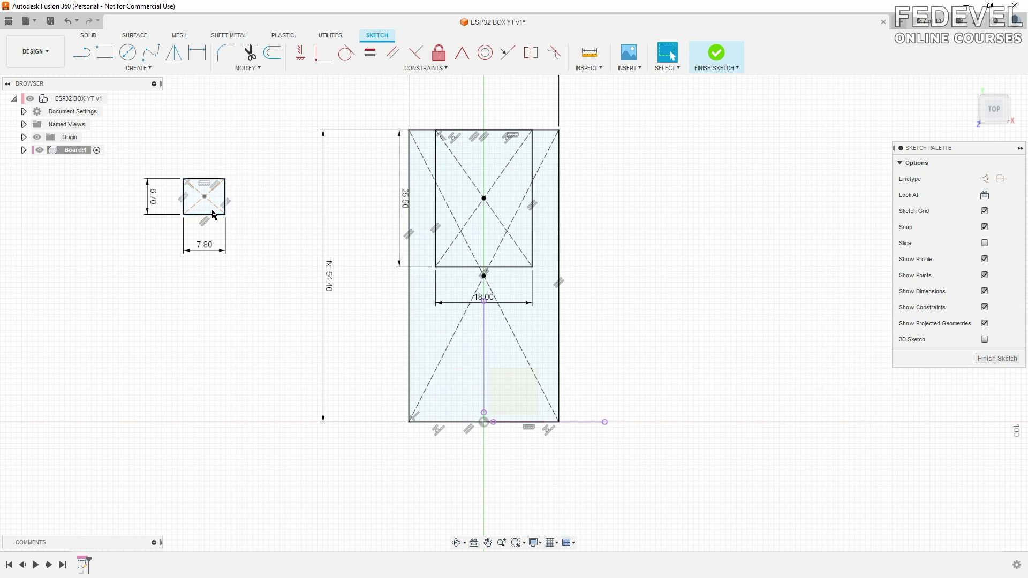
left_click_drag(213, 216, 463, 429)
Constrain the center of the 7.8 x 6.7 mm rectangle coincident to the vertical axis line.
scroll(494, 440, "up", 1)
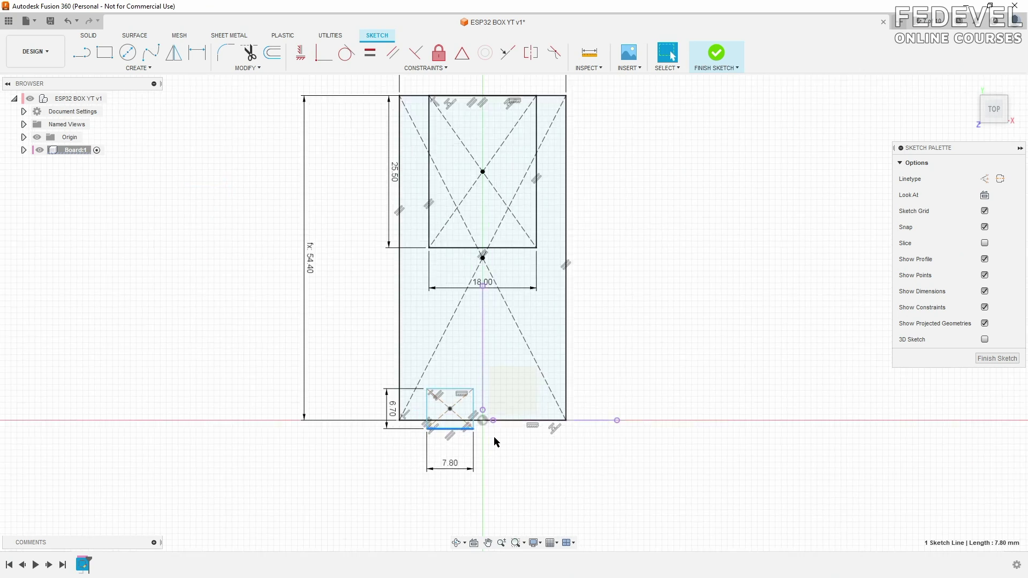
scroll(494, 438, "up", 3)
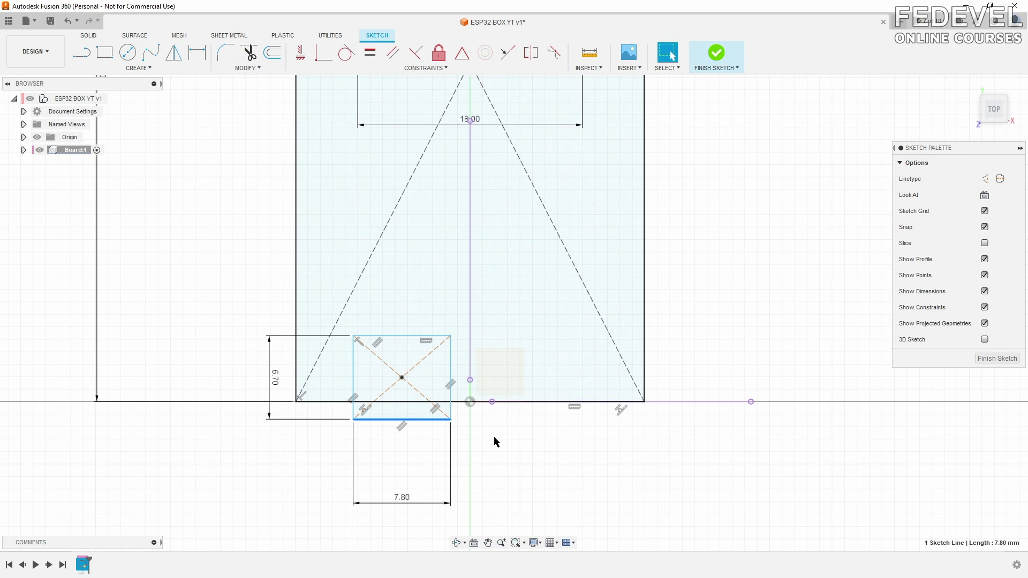
left_click(720, 292)
left_click(426, 68)
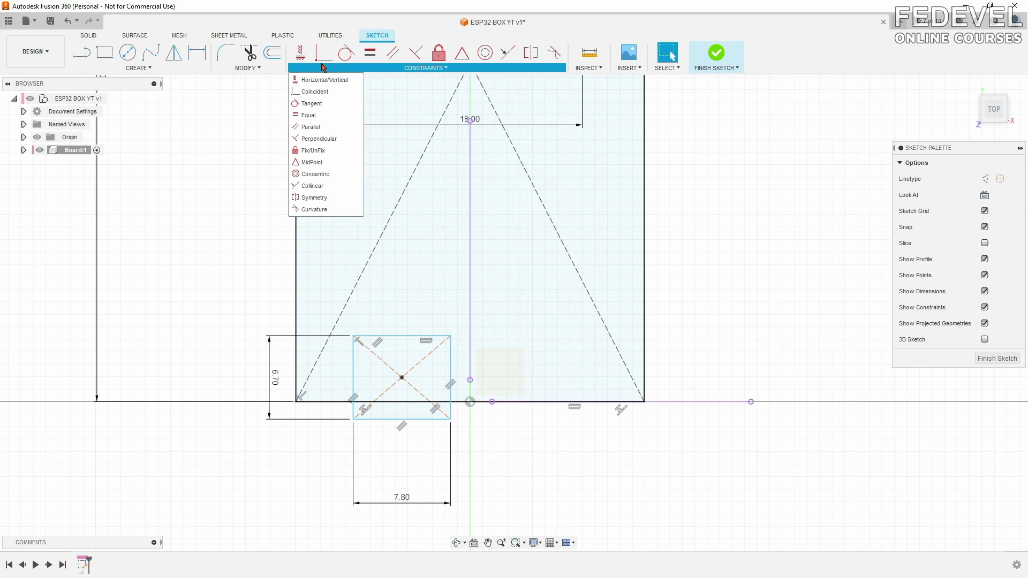
left_click(317, 92)
left_click(403, 379)
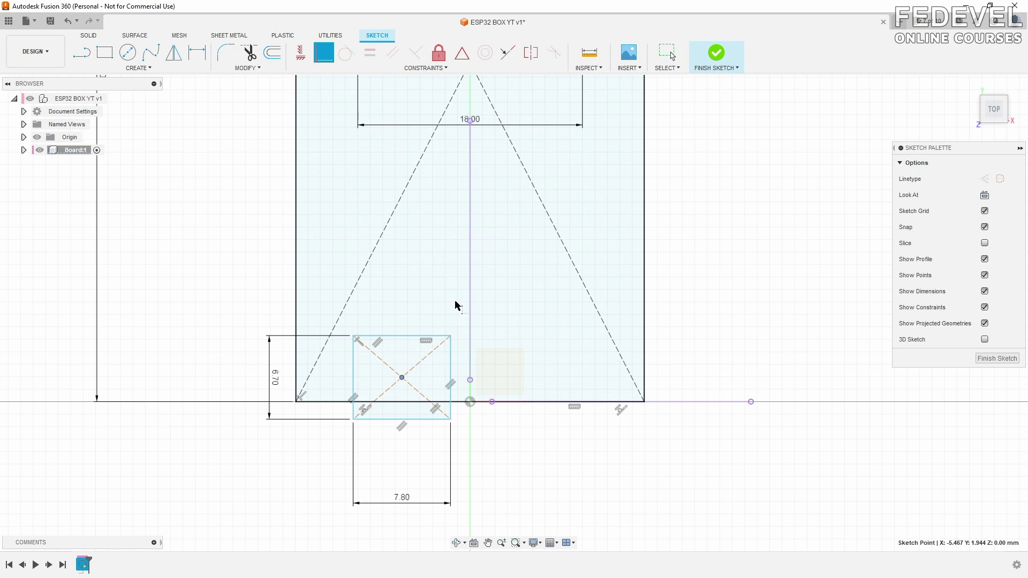
left_click(470, 290)
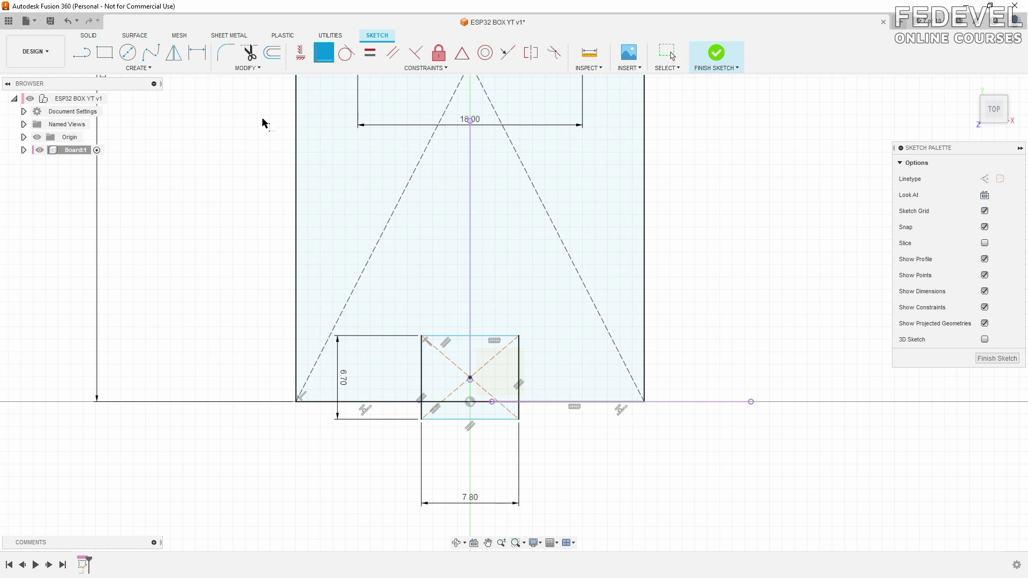
Dimension the small rectangle's lower edge 1 mm beyond the board's lower edge.
left_click(197, 52)
left_click(435, 419)
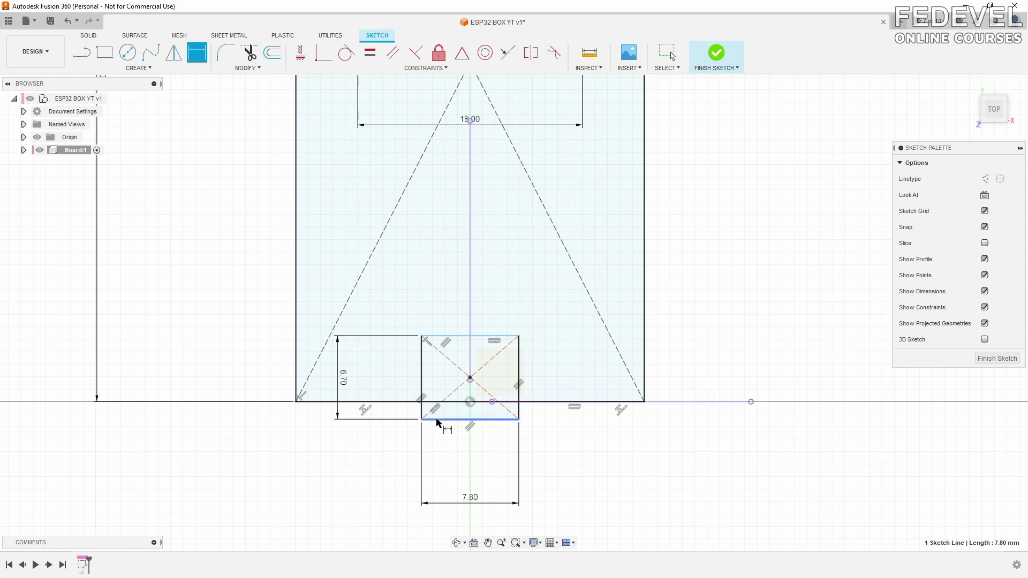
left_click(311, 403)
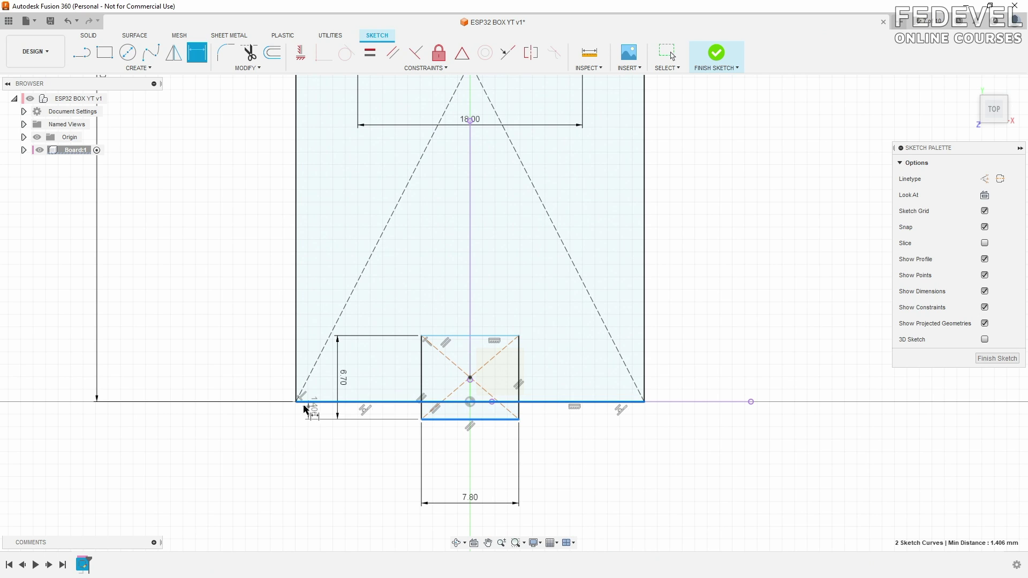
left_click(268, 447)
type("1")
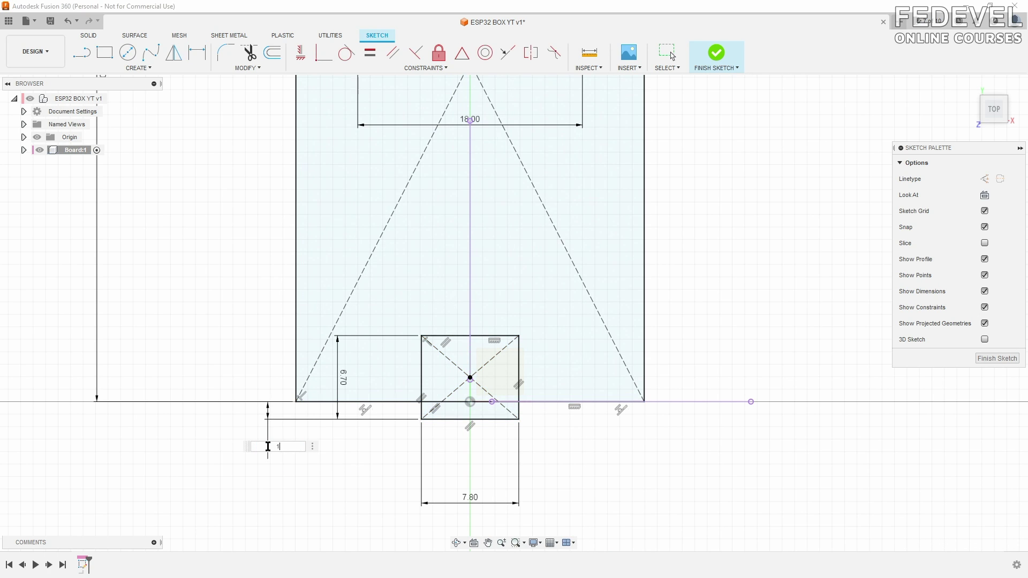
key("Return")
Draw a center rectangle 0.8 mm wide and 1.6 mm high inside the board, above and to the left of the 7.8 x 6.7 mm rectangle.
scroll(264, 251, "down", 3)
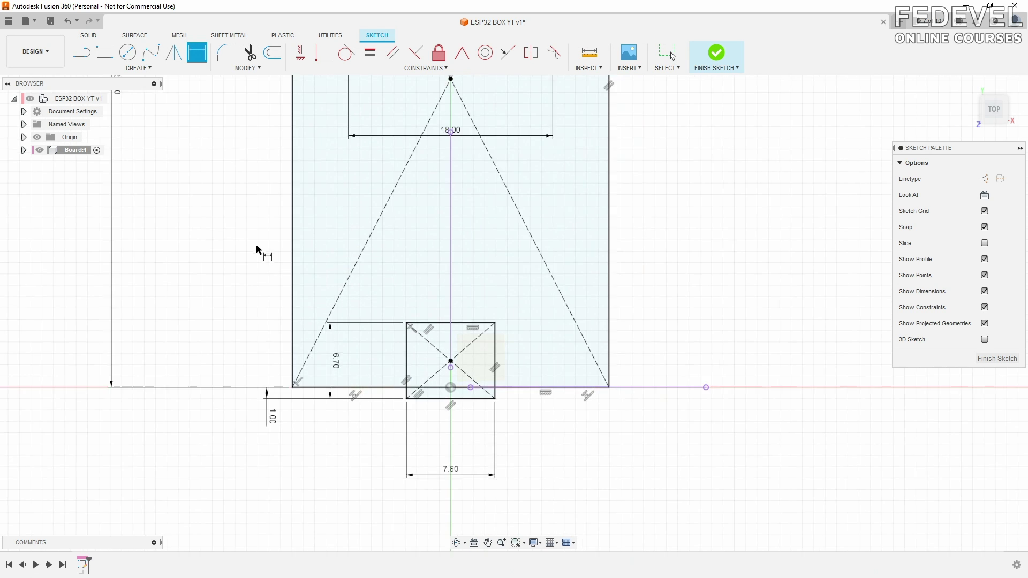
scroll(343, 260, "down", 2)
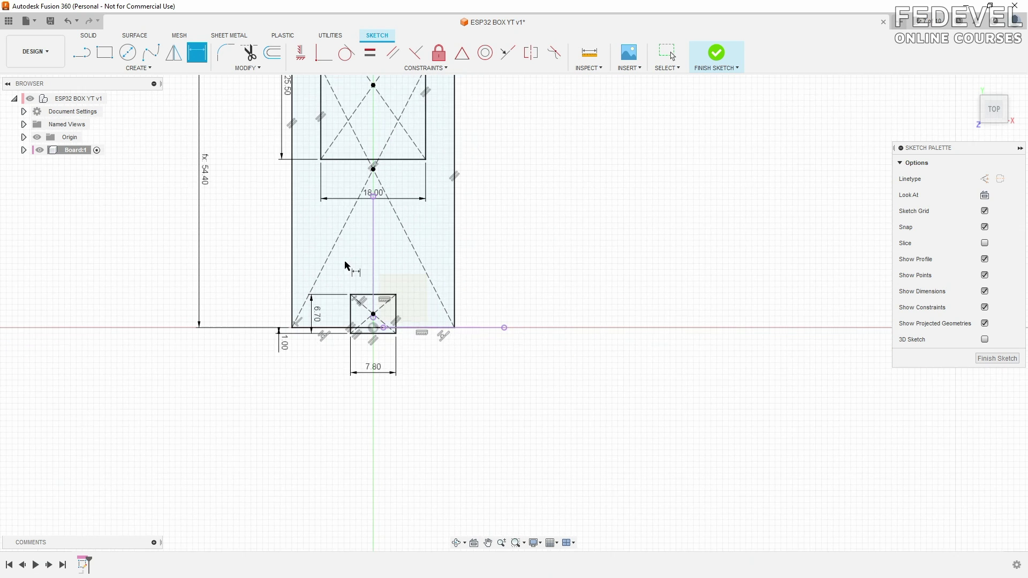
left_click(120, 69)
mouse_move(115, 91)
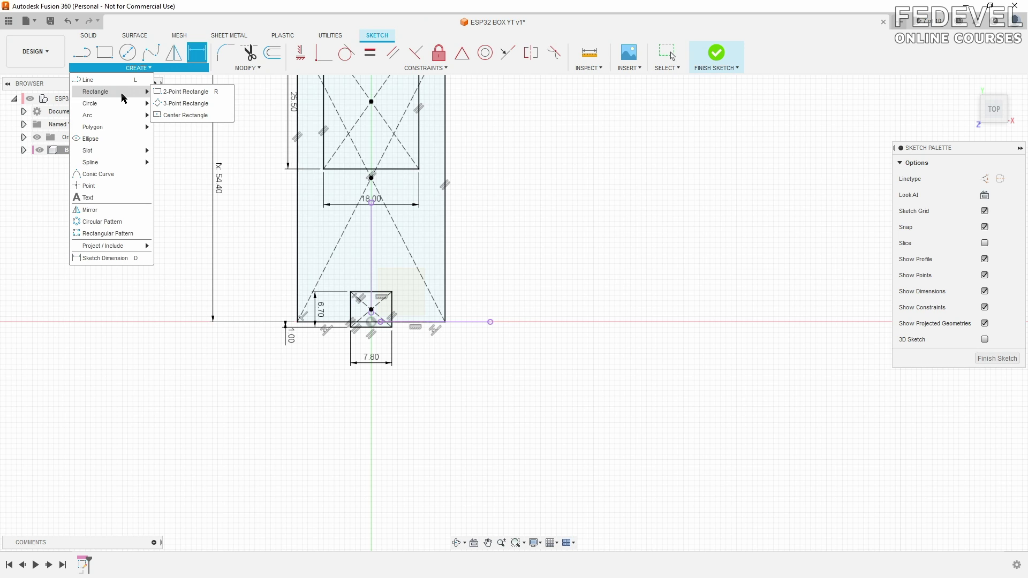
left_click(171, 117)
scroll(308, 248, "up", 3)
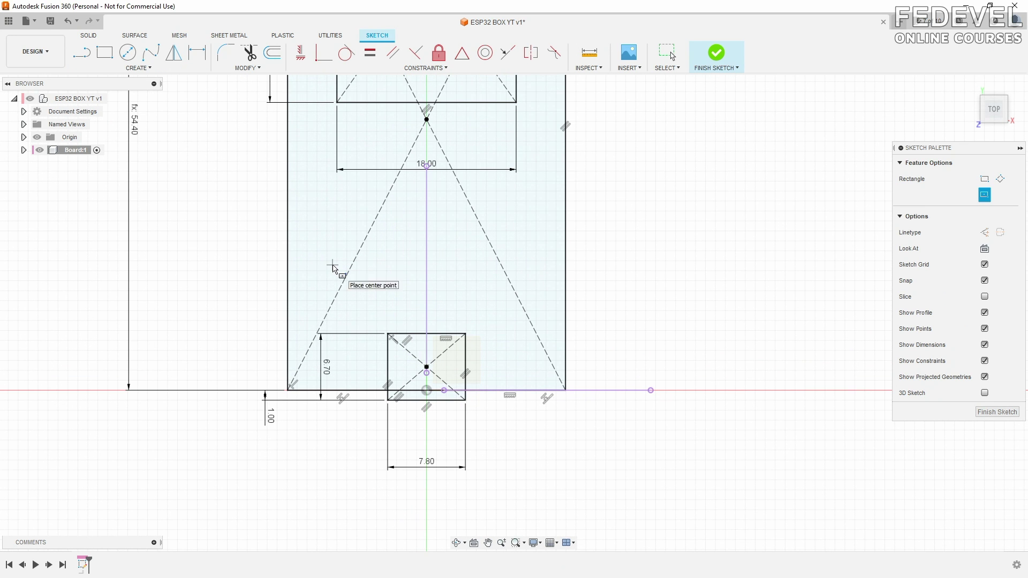
left_click(332, 265)
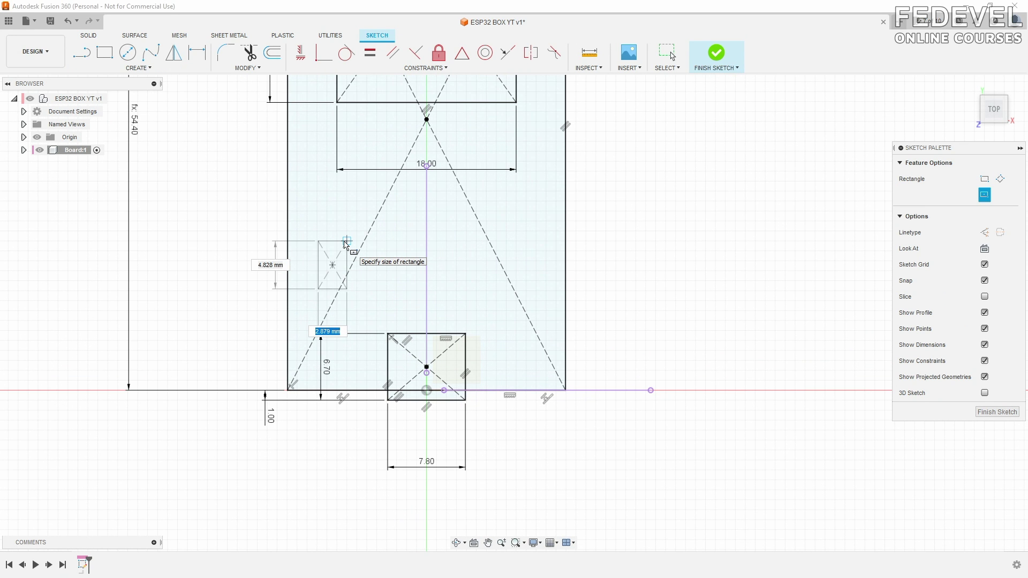
type("0.8")
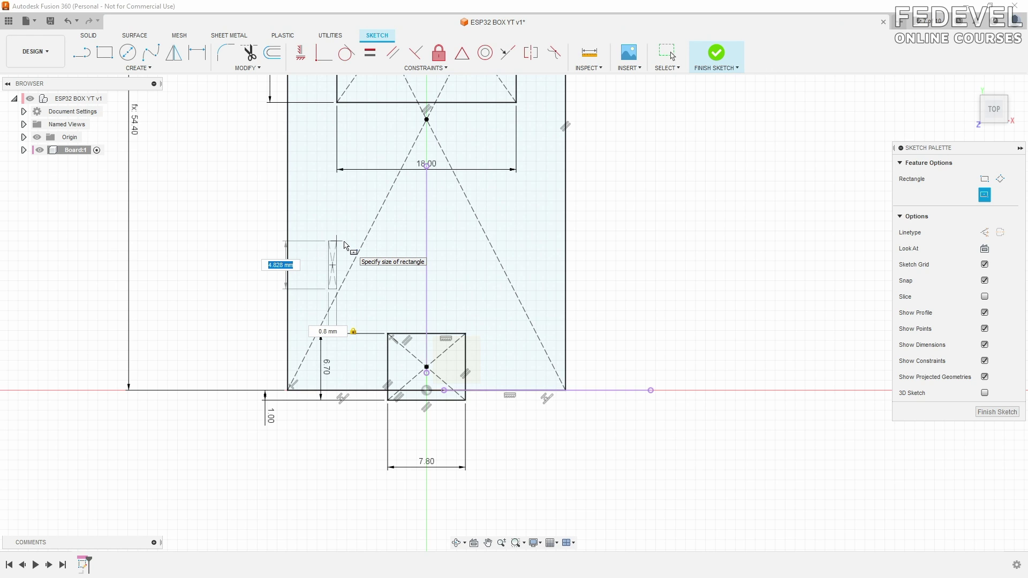
type("1.6")
key("Return")
key("Escape")
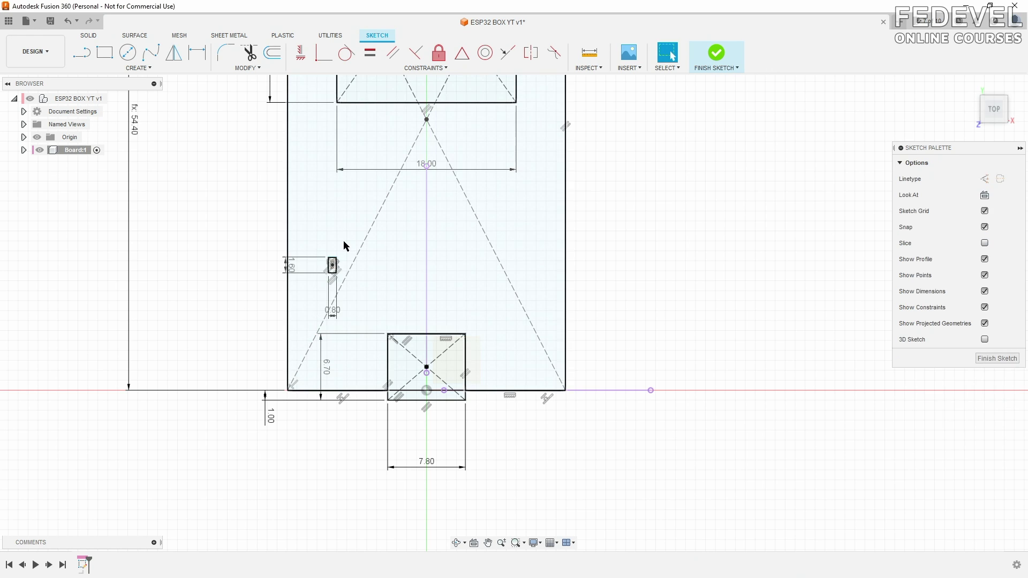
Dimension the horizontal distance from the 0.8 x 1.6 mm rectangle's center to the origin as 8 mm.
key("d")
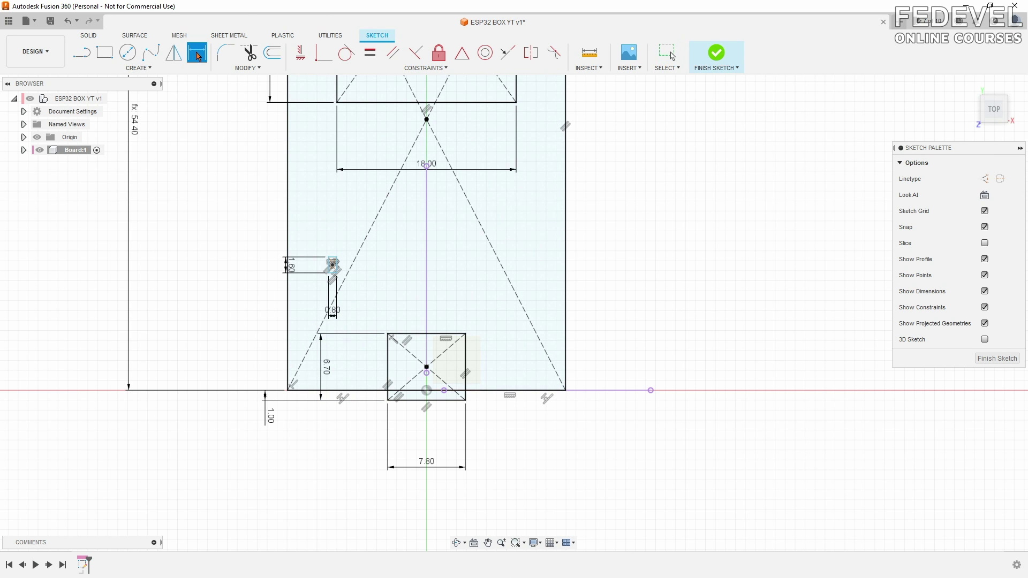
scroll(283, 315, "up", 2)
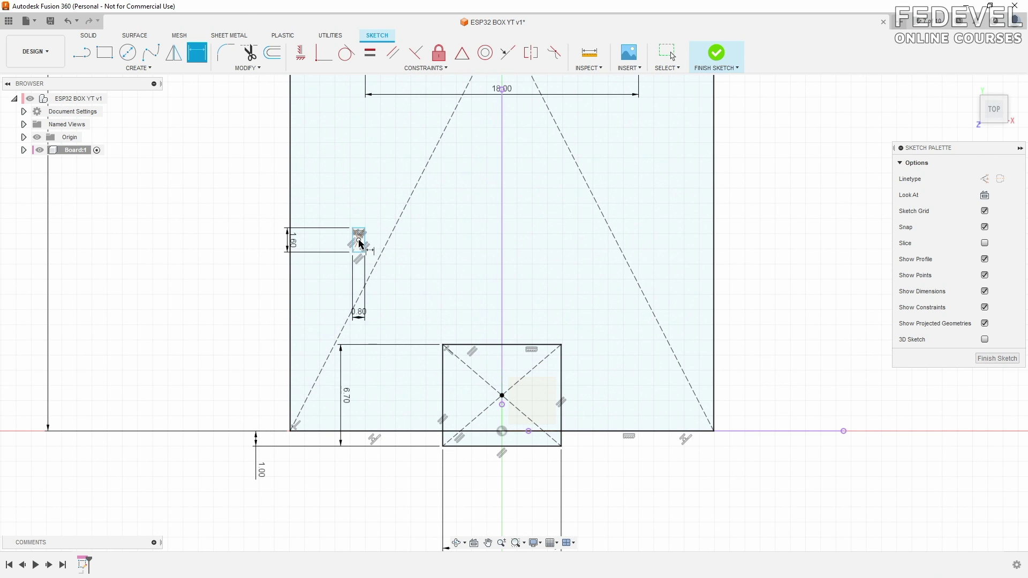
left_click(358, 241)
left_click(502, 432)
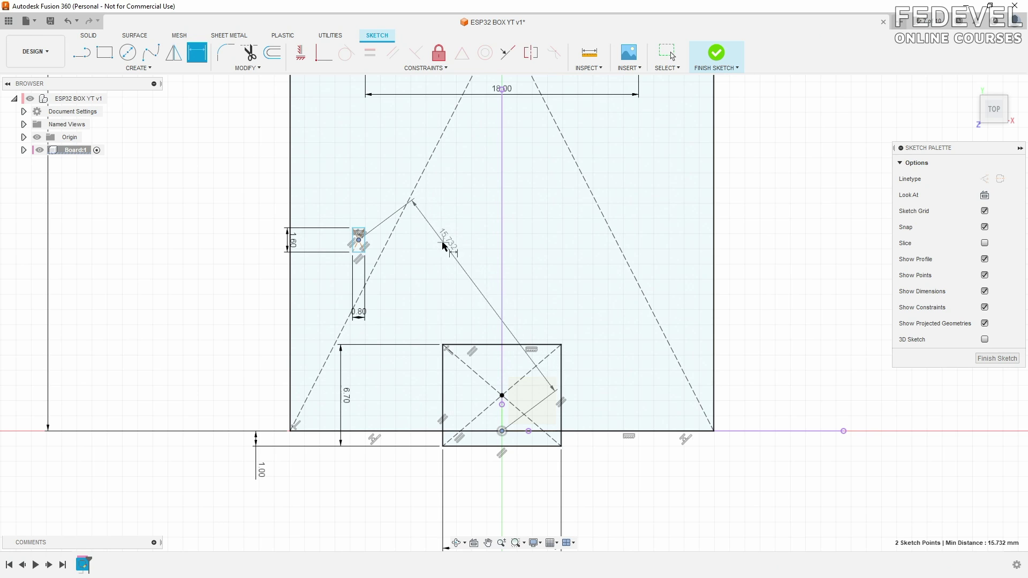
left_click(421, 508)
type("8")
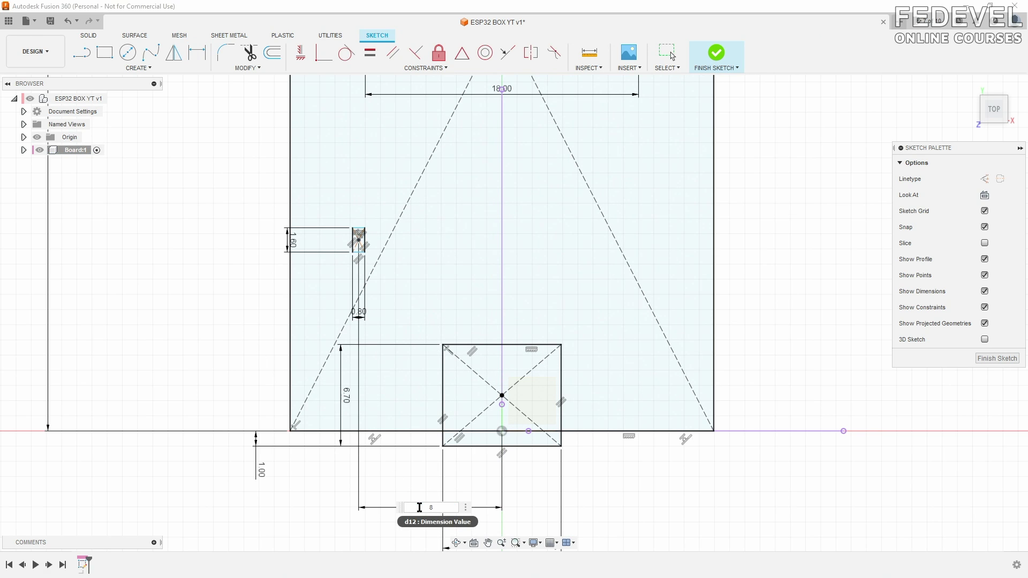
key("Return")
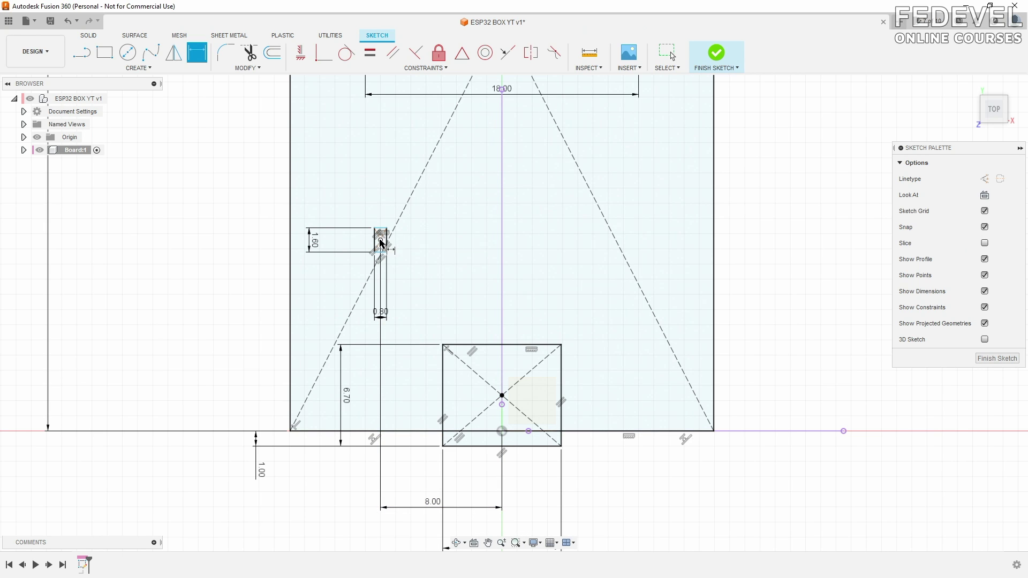
Dimension the vertical distance from the 0.8 x 1.6 mm rectangle's center to the origin as 13 mm.
left_click(381, 241)
left_click(502, 431)
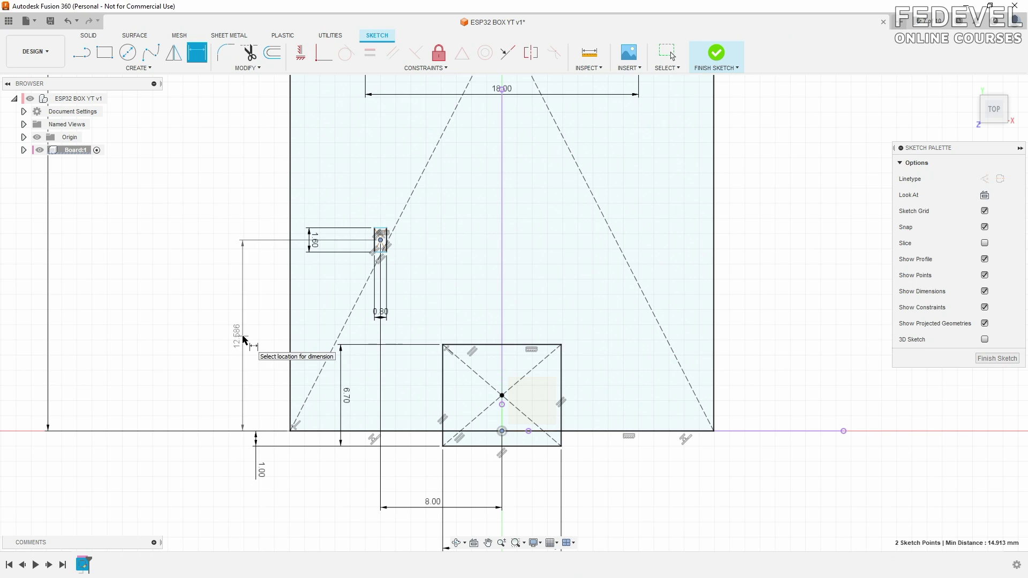
left_click(244, 338)
type("13")
key("Return")
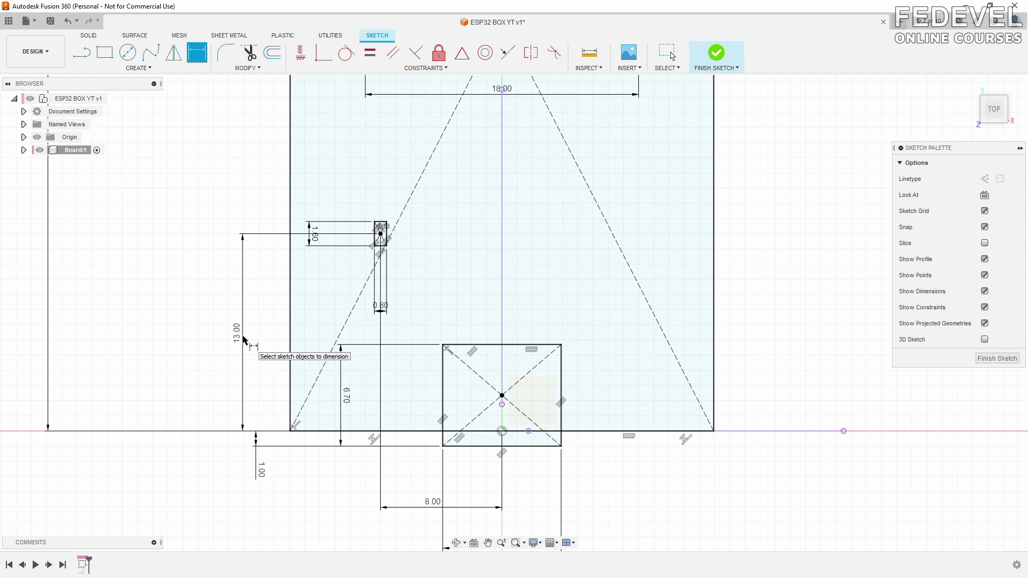
Reposition the 1.60 and 0.80 dimensions to the right of the smallest rectangle for readability.
left_click_drag(315, 234, 420, 230)
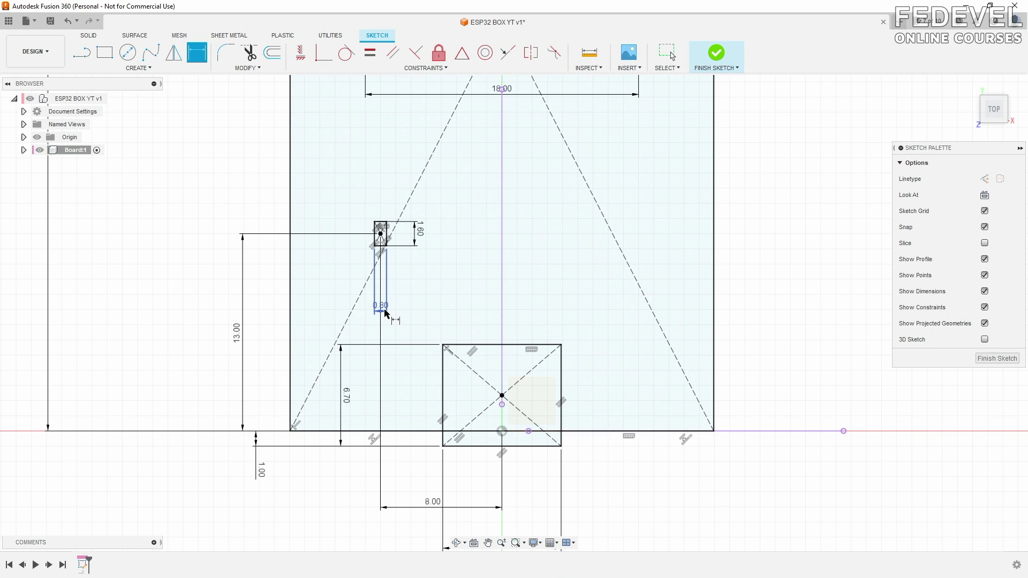
left_click_drag(385, 314, 420, 264)
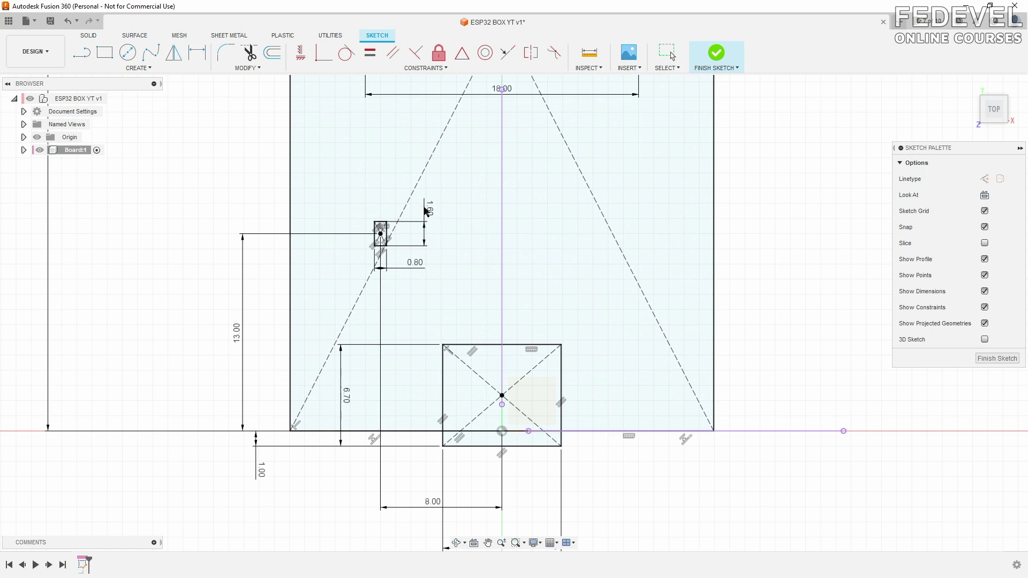
left_click_drag(426, 211, 427, 202)
Tidy the sketch by moving the 1.00 and 54.40 dimensions closer to the board and the 7.80 dimension above its rectangle.
key("d")
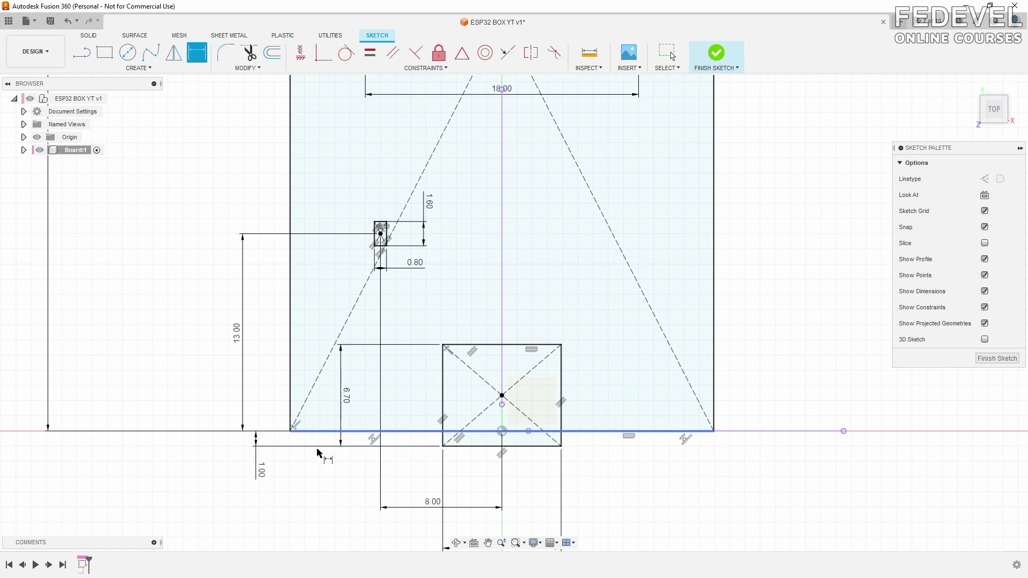
scroll(317, 450, "down", 2)
mouse_move(273, 477)
left_mouse_down()
mouse_move(336, 483)
mouse_move(320, 482)
left_mouse_up()
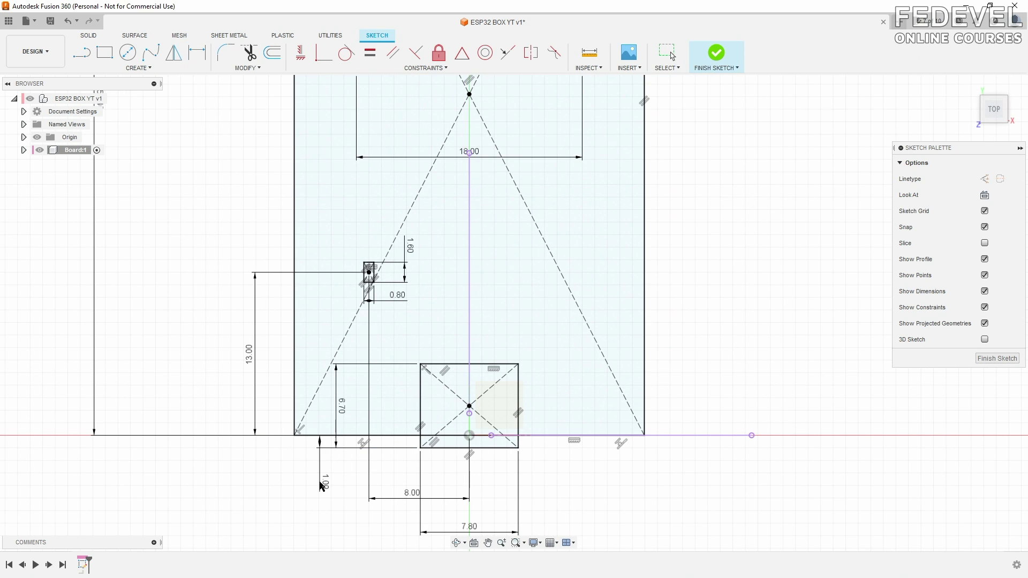
key("d")
scroll(413, 395, "down", 1)
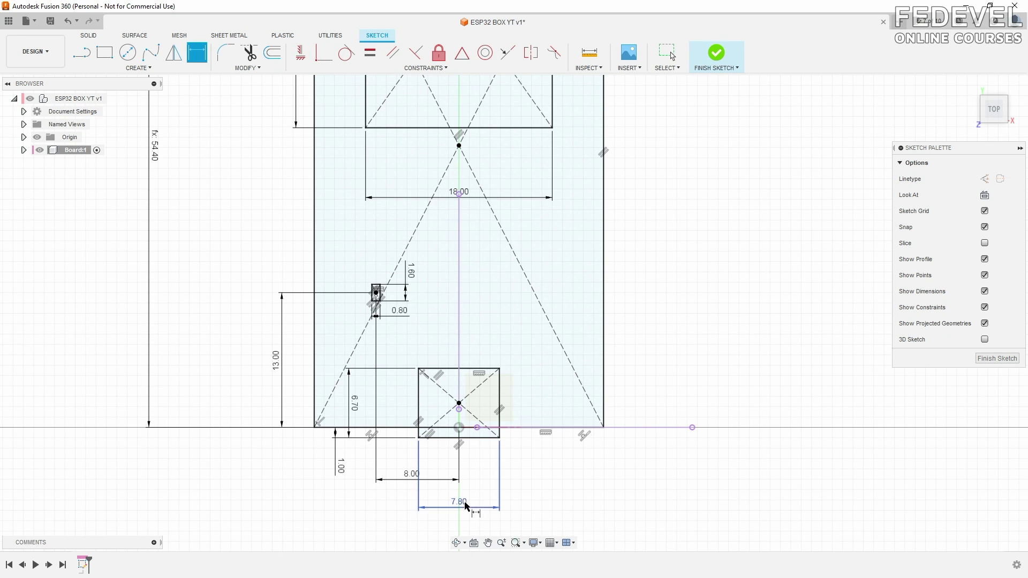
left_click_drag(465, 506, 485, 348)
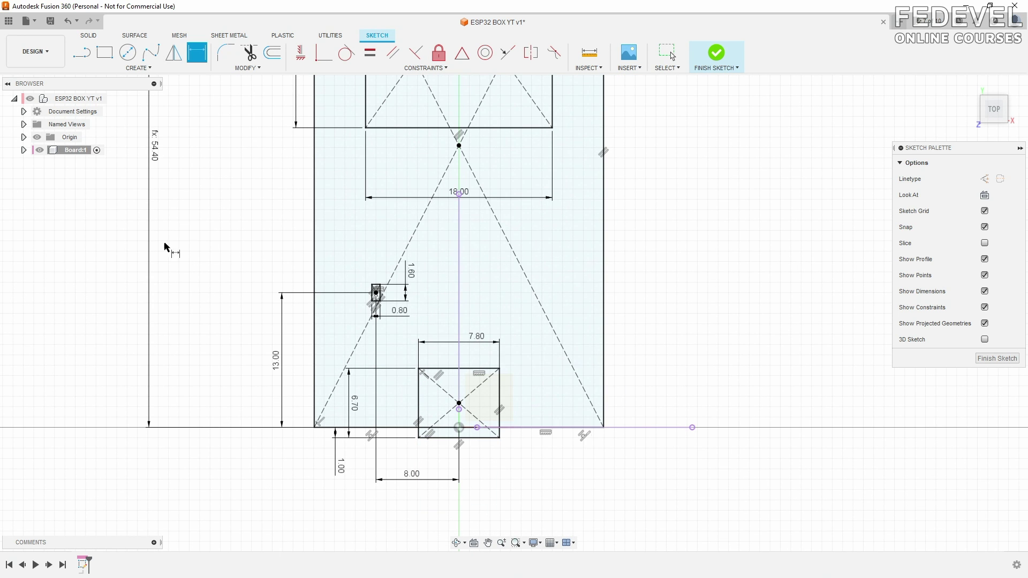
scroll(166, 247, "down", 2)
left_click_drag(204, 211, 254, 230)
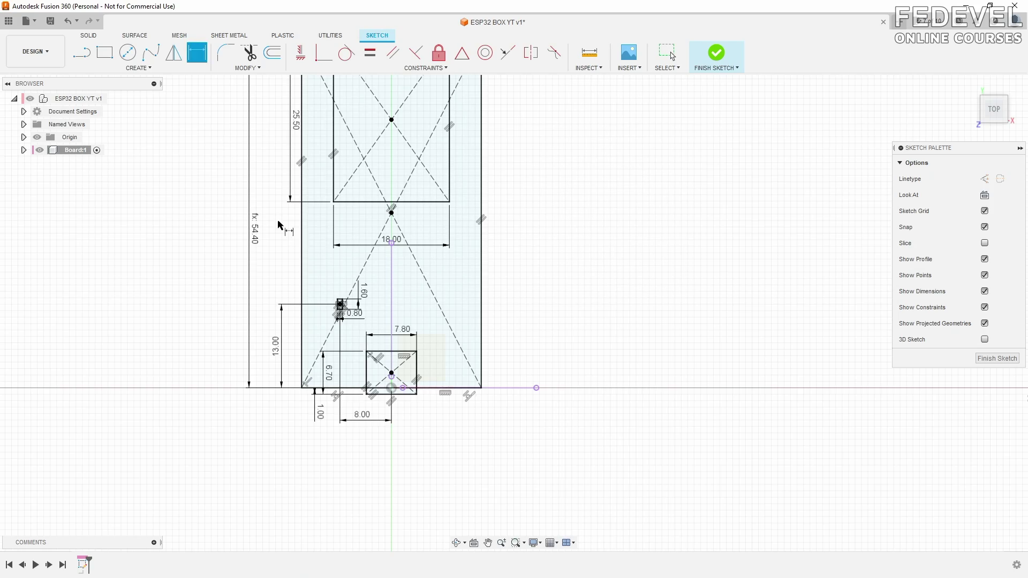
Restore the straight-on view of the sketch and shift the 25.50 dimension slightly outward, away from the board's long edge.
middle_click_drag(279, 224, 271, 185, "shift")
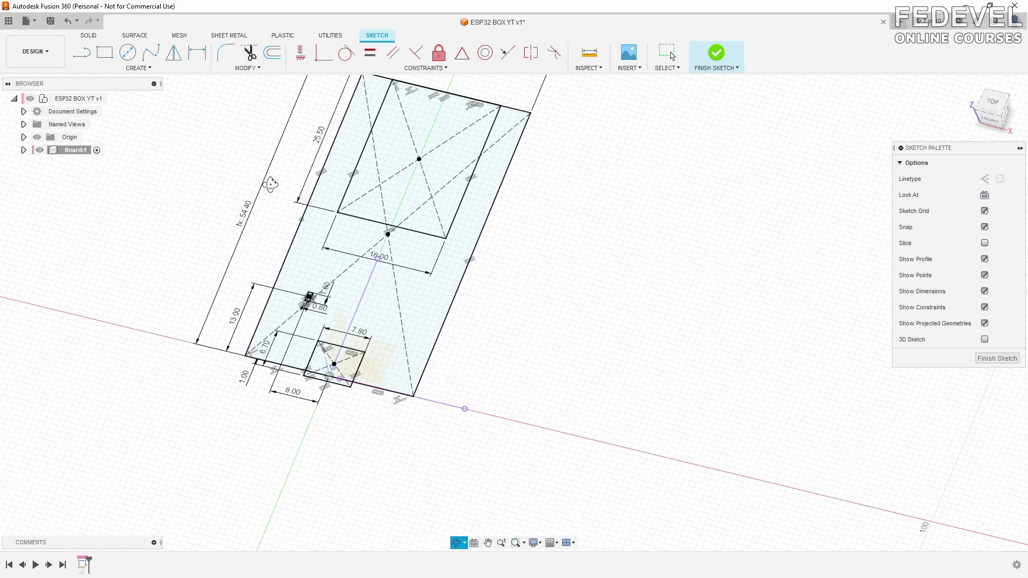
left_click(985, 195)
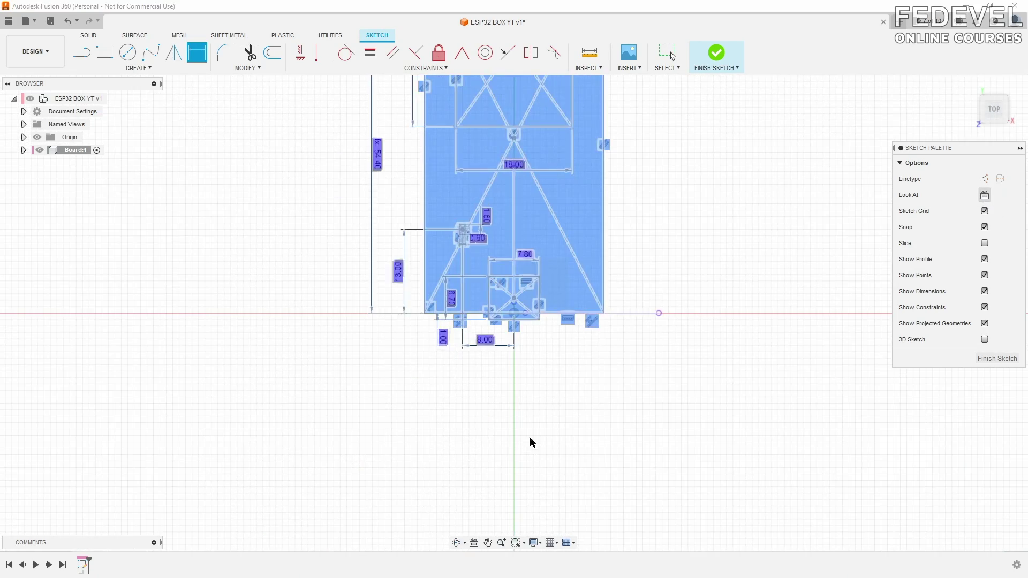
scroll(545, 441, "down", 3)
scroll(533, 119, "up", 3)
left_click_drag(525, 111, 523, 182)
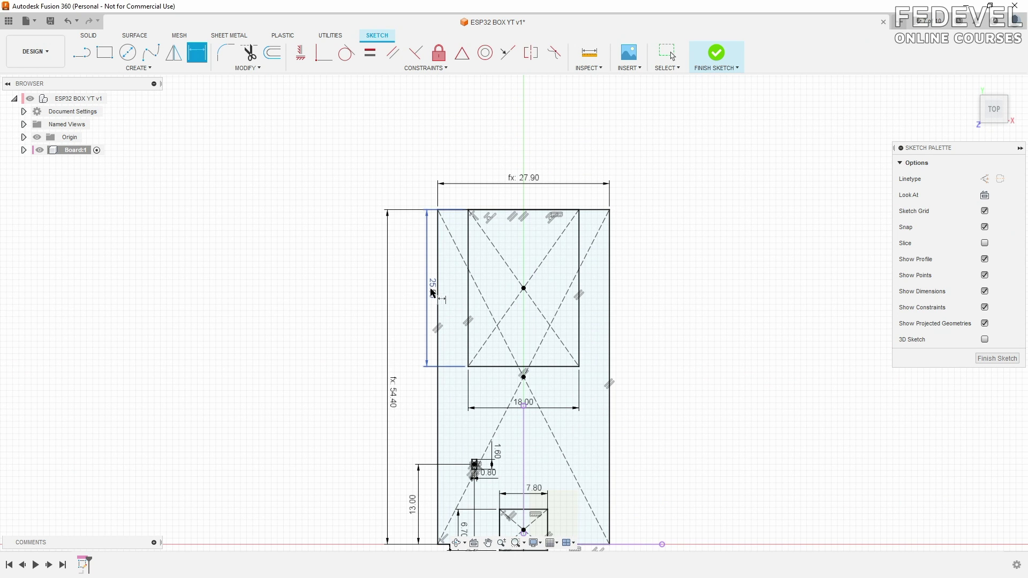
left_click_drag(430, 290, 418, 291)
scroll(525, 251, "down", 3)
scroll(540, 505, "up", 2)
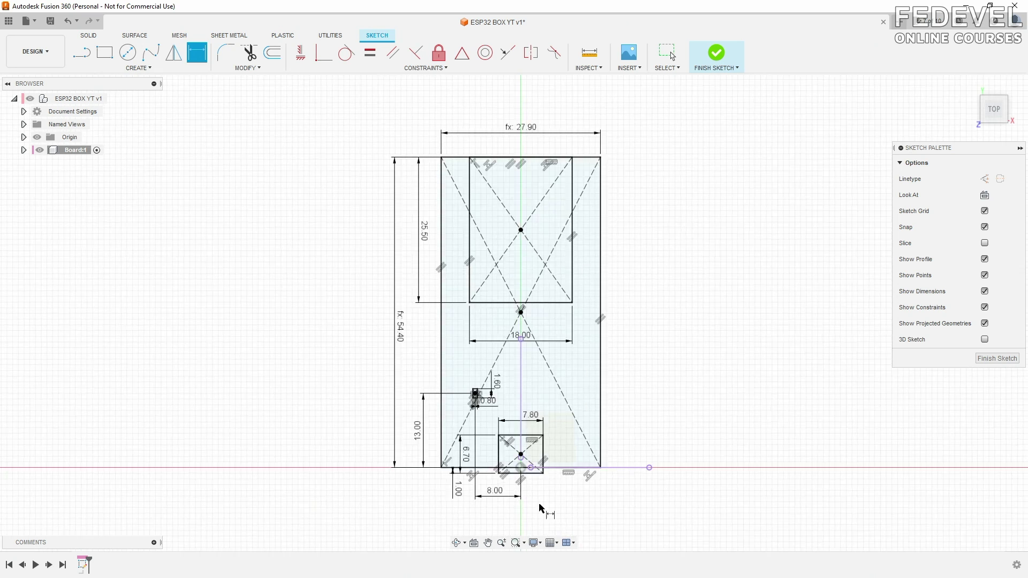
Reposition the 0.80 dimension above the smallest rectangle so that it is easier to read.
scroll(540, 507, "up", 2)
key("Escape")
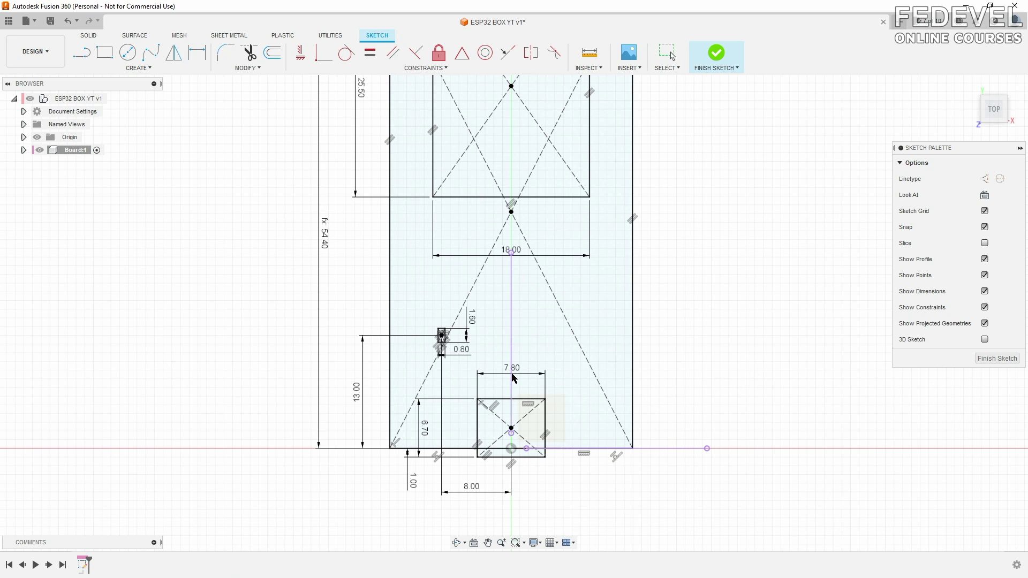
key("d")
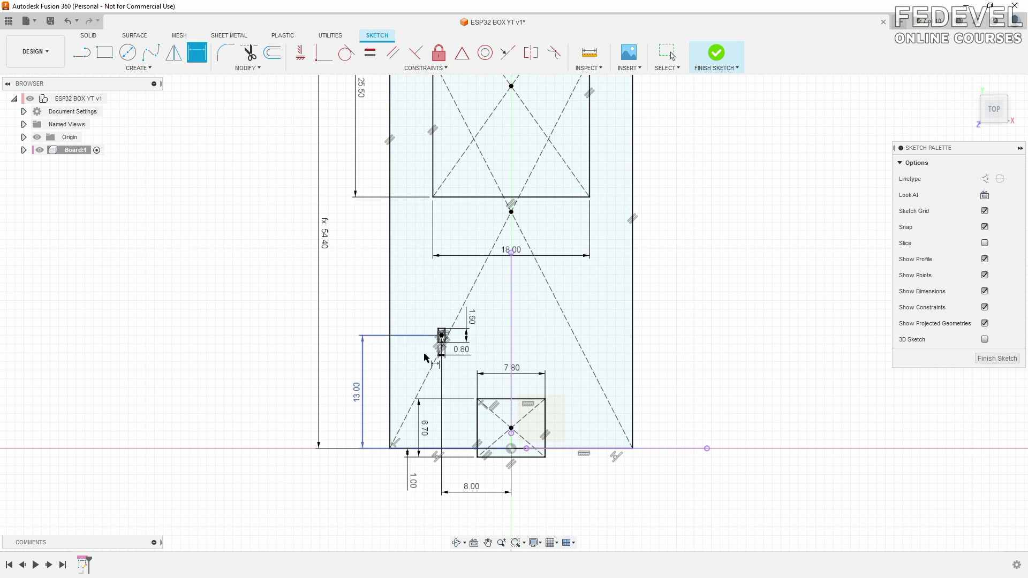
scroll(432, 349, "up", 3)
key("Escape")
left_click_drag(485, 348, 400, 297)
key("d")
scroll(471, 265, "down", 2)
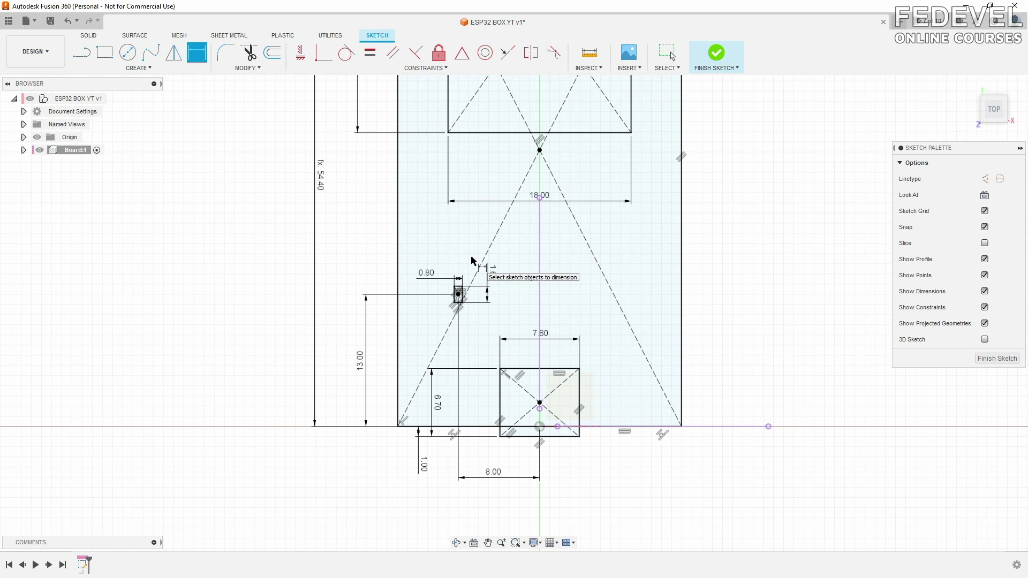
key("Escape")
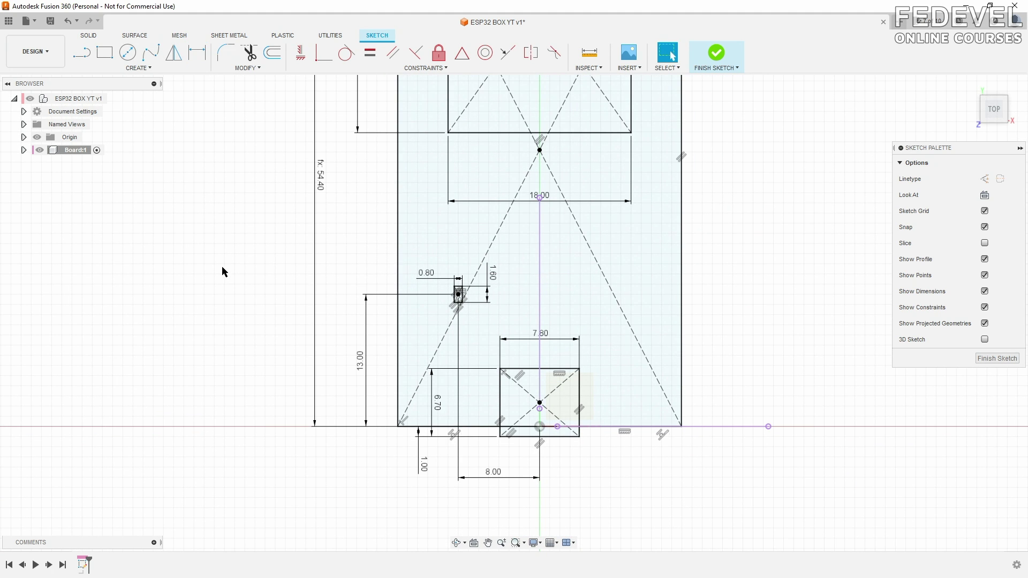
Add the user parameters module_height with 3.4 mm and usb_height with 2.7 mm.
key("F6")
left_click(248, 72)
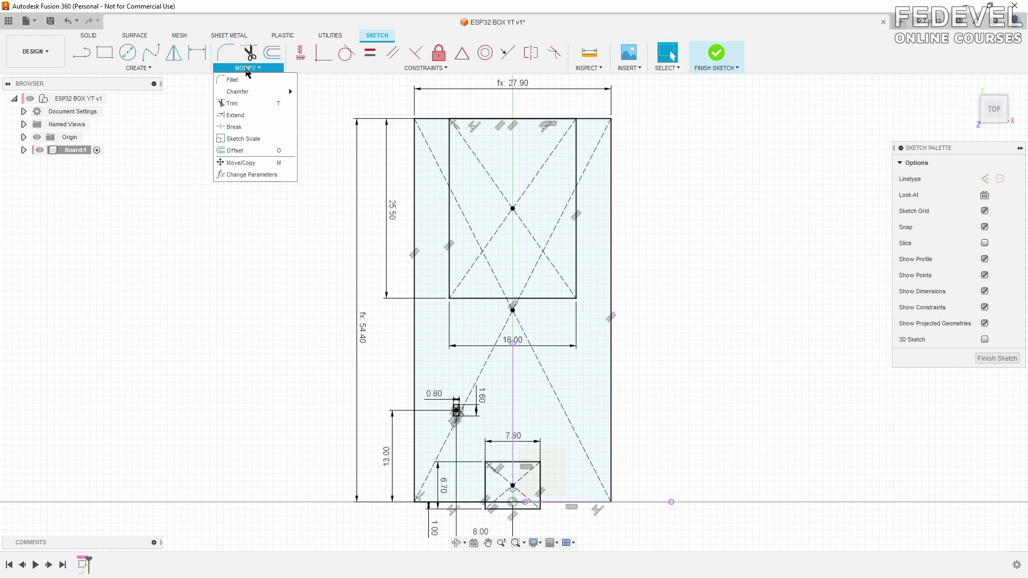
left_click(242, 175)
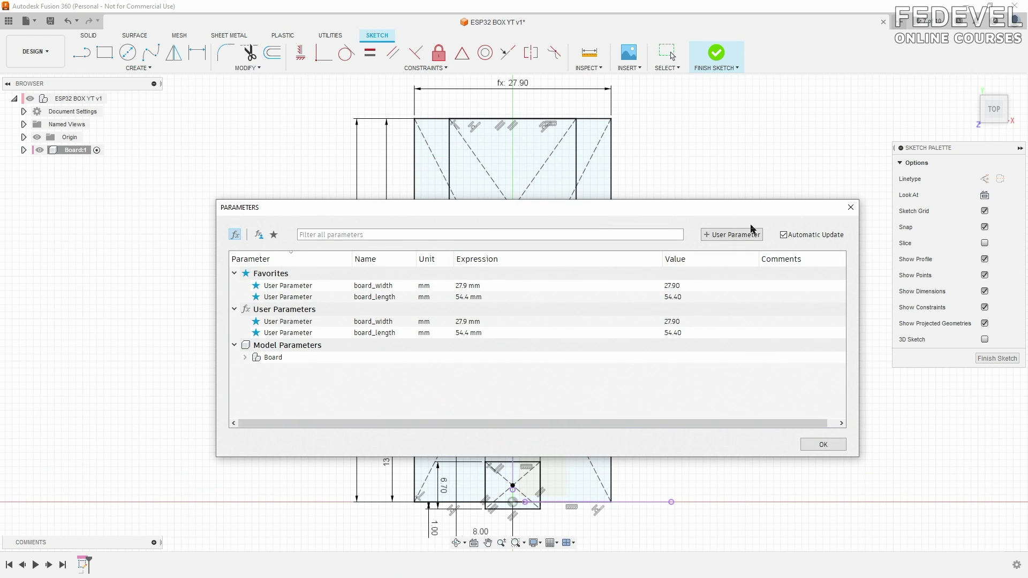
left_click(732, 235)
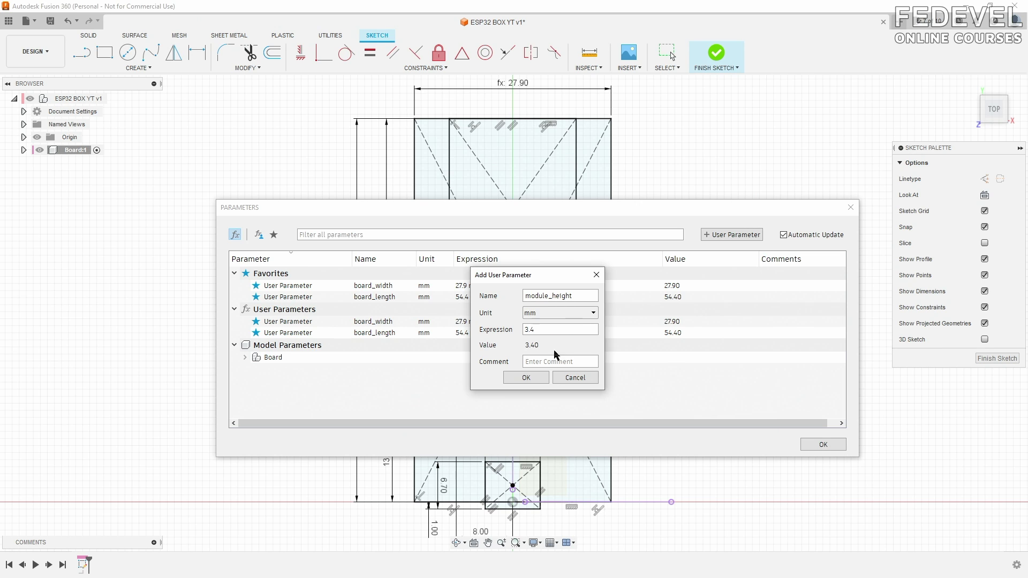
left_click(527, 378)
left_click(715, 235)
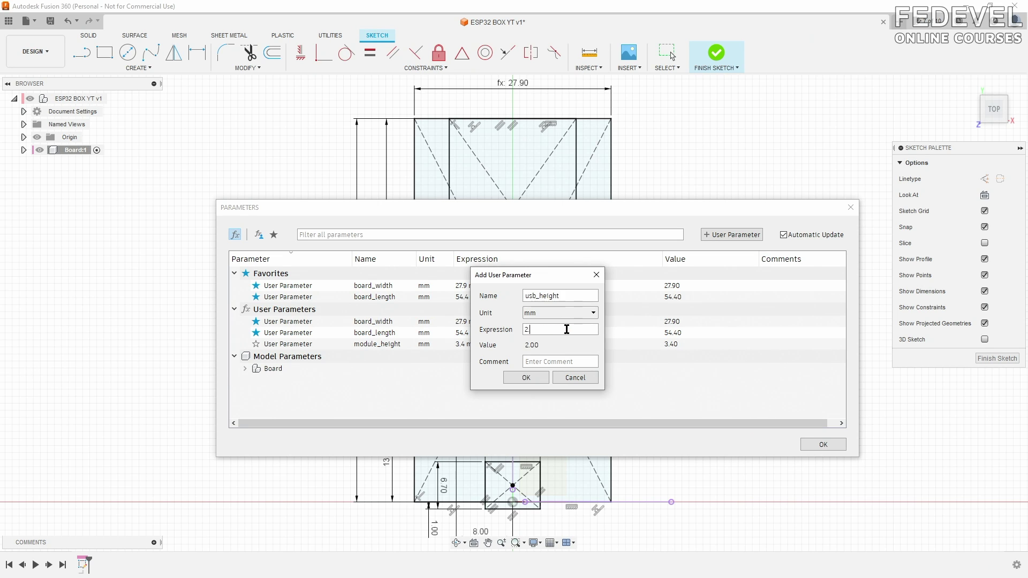
left_click(527, 378)
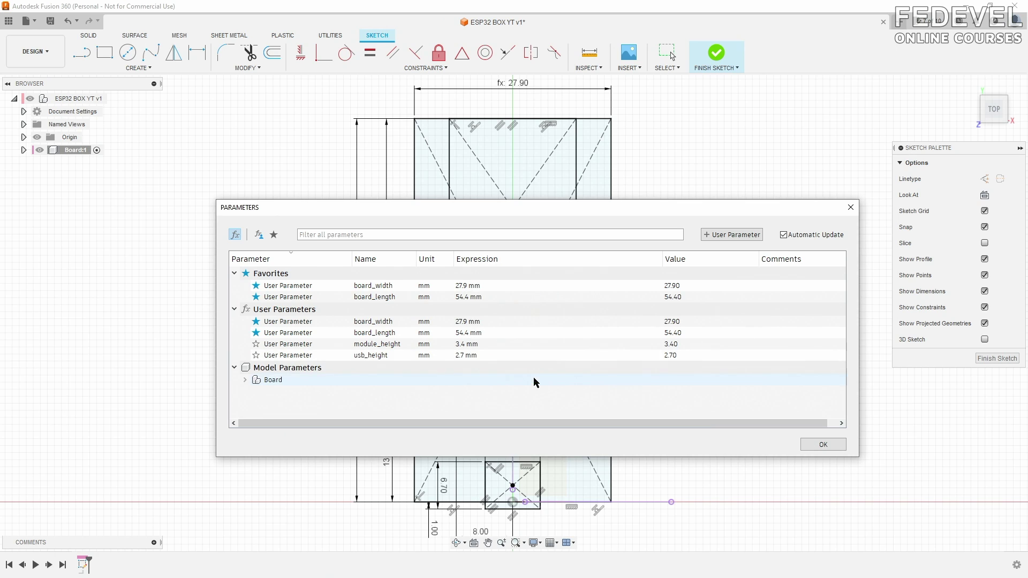
Add the user parameters led_height with 0.7 mm and pcb_thickness with 1.6 mm.
left_click(730, 237)
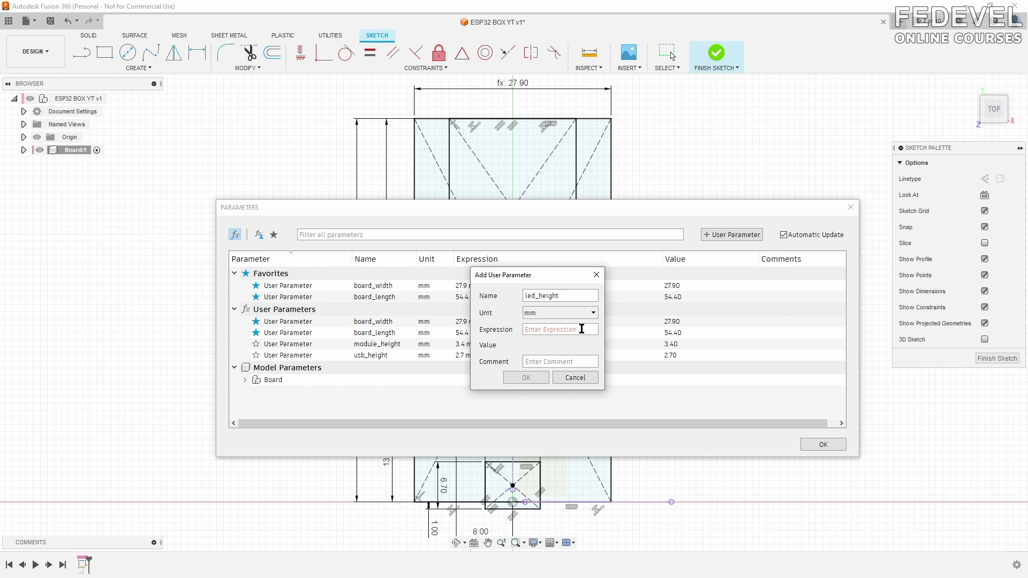
type("07")
left_click(529, 379)
left_click(718, 237)
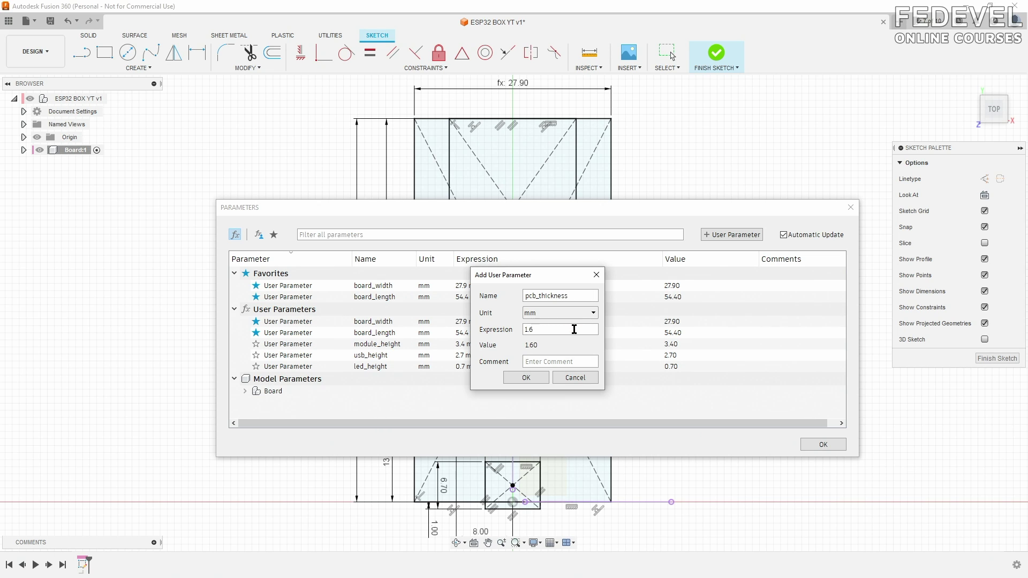
left_click(536, 378)
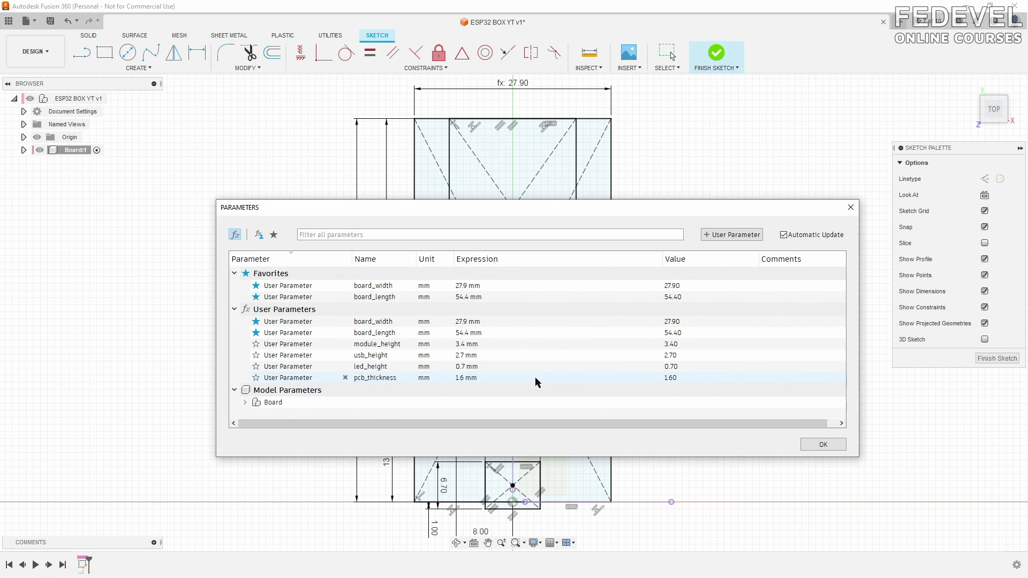
left_click(817, 446)
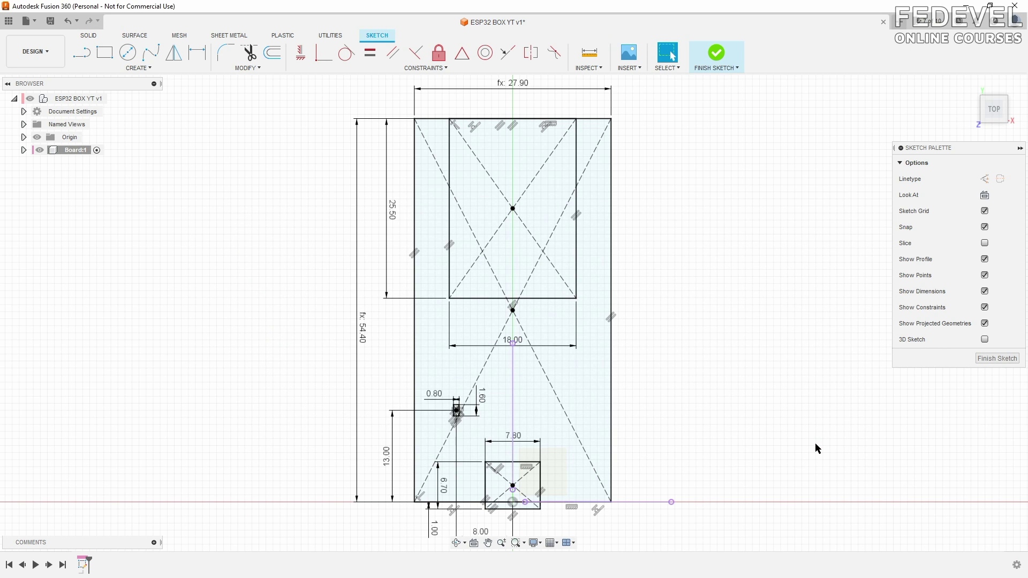
Finish the sketch and extrude the four profiles inside the board outline by -pcb_thickness as a new body, excluding the USB part beyond the edge.
left_click(983, 358)
left_click(970, 86)
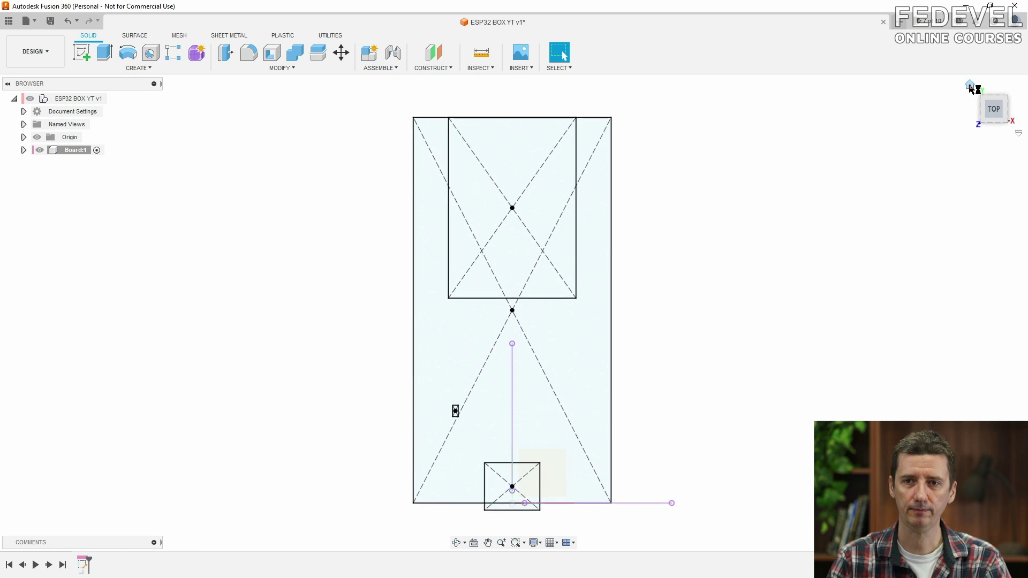
left_click(500, 316)
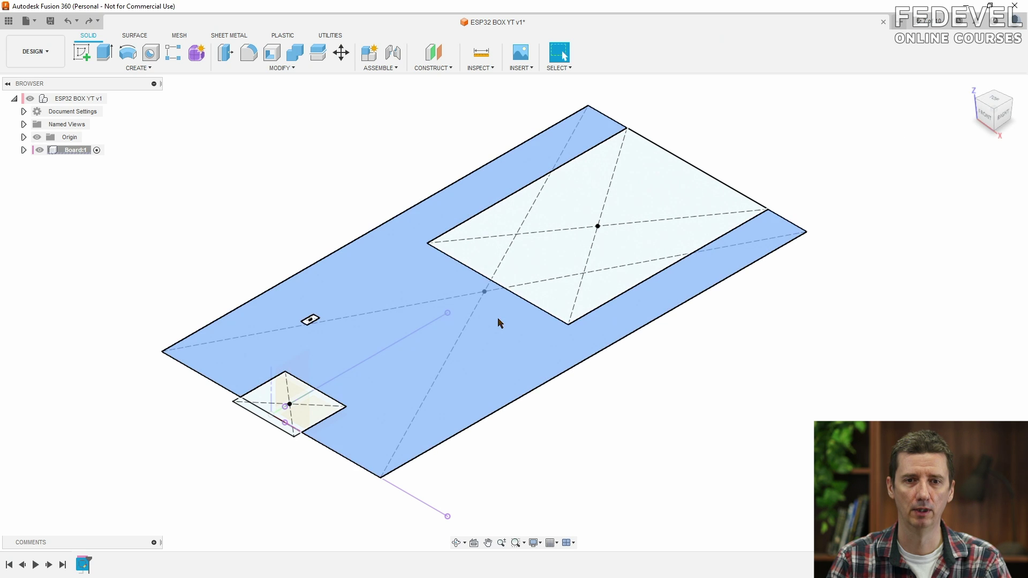
left_click(529, 258)
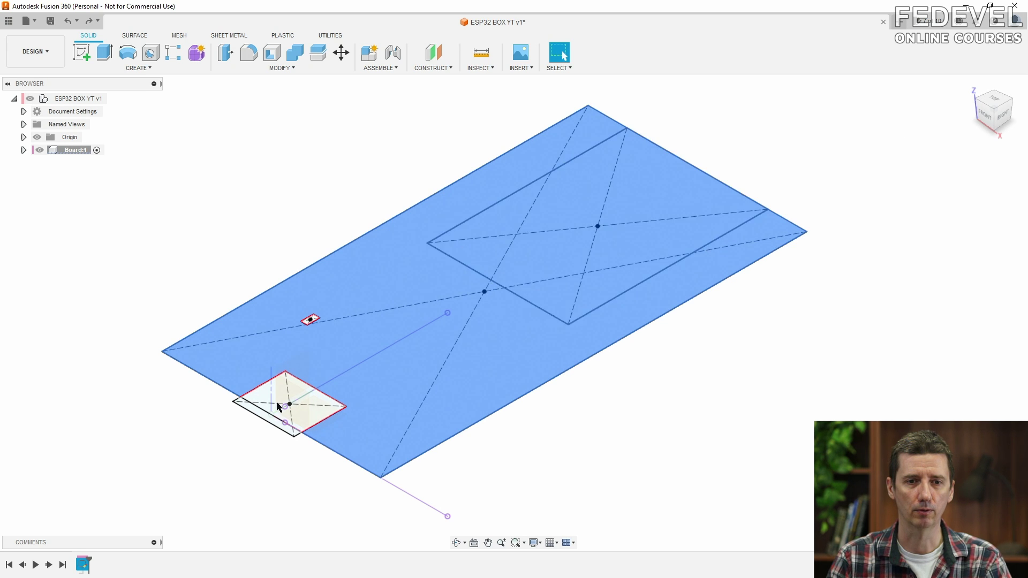
scroll(278, 404, "up", 5)
scroll(275, 399, "up", 2)
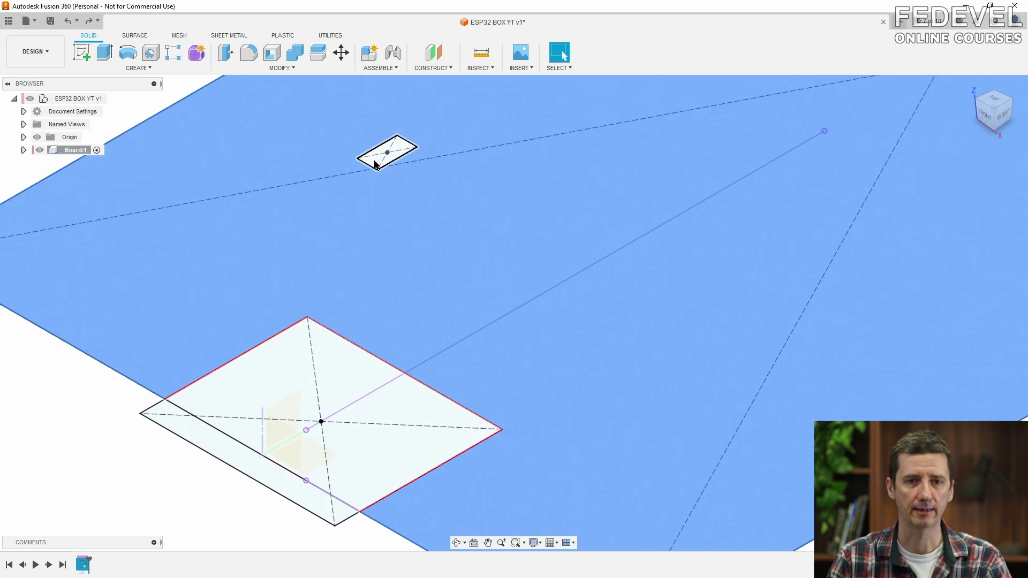
left_click(377, 165)
left_click(351, 325)
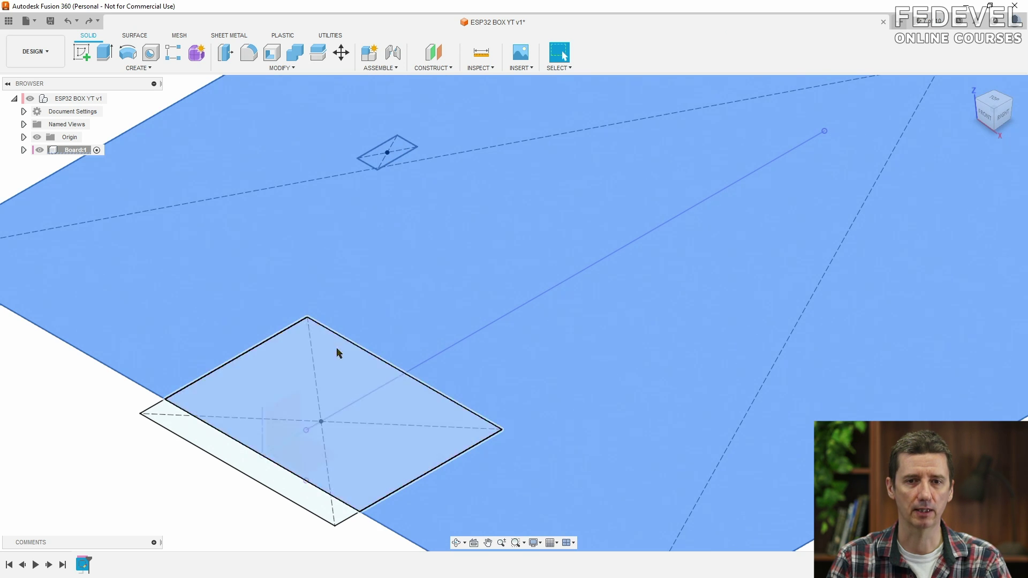
scroll(337, 352, "down", 3)
scroll(415, 269, "down", 3)
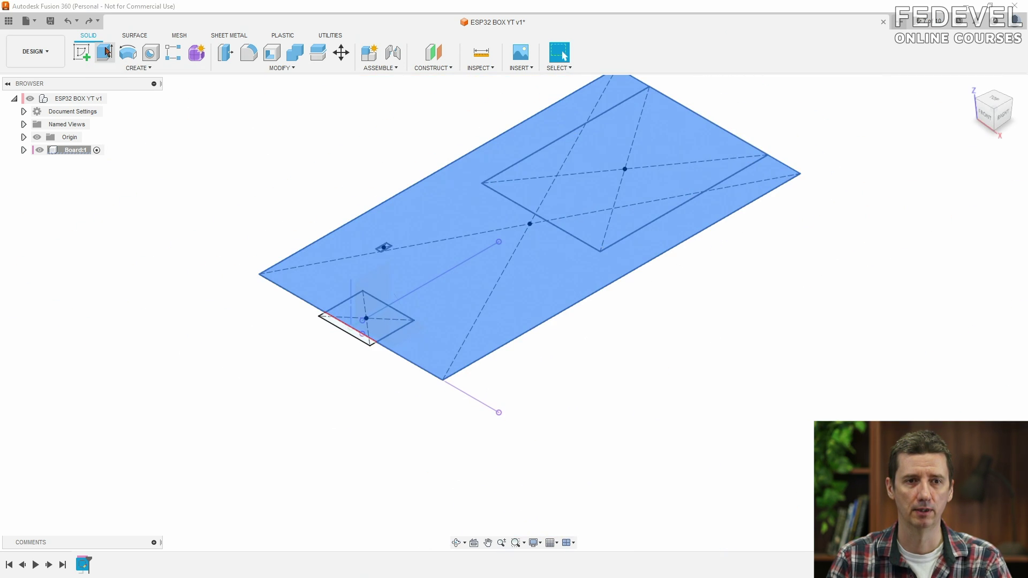
left_click(104, 52)
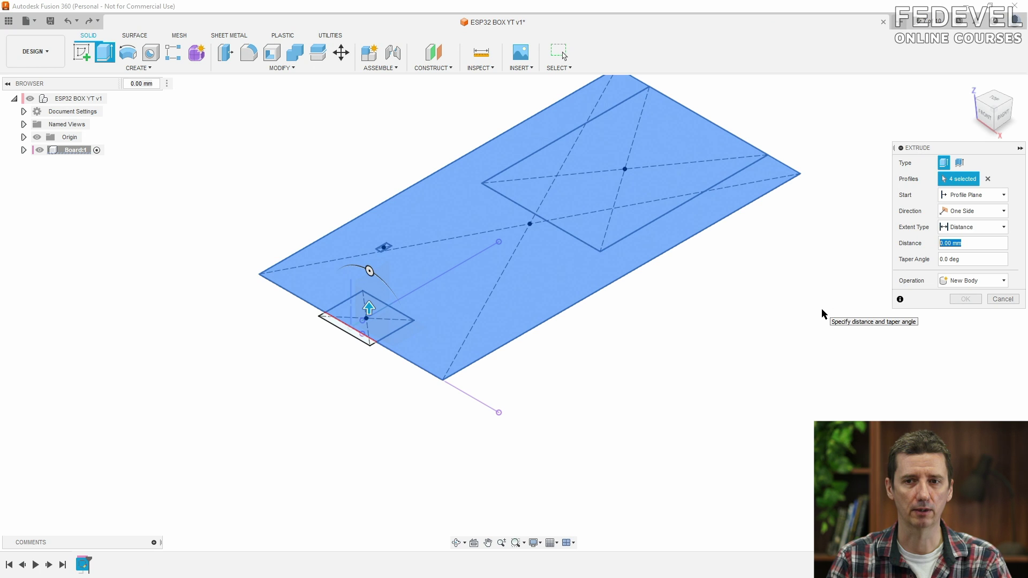
type("-pc")
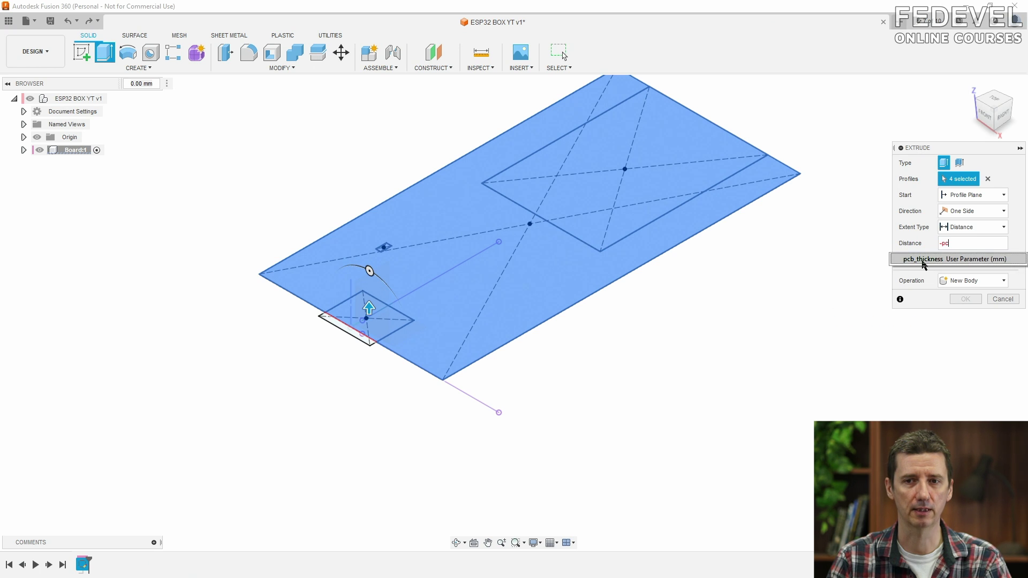
left_click(930, 259)
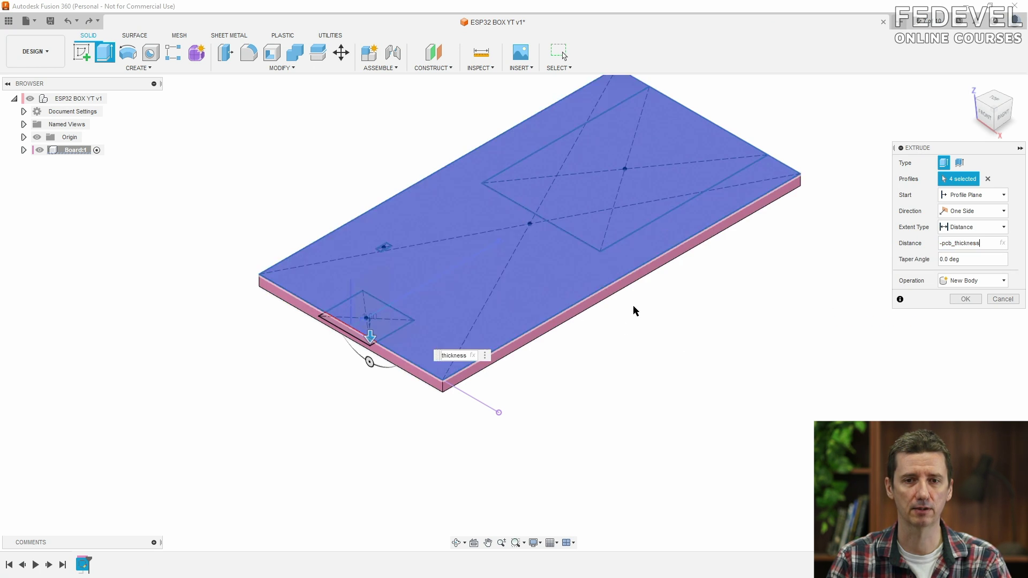
left_click(965, 299)
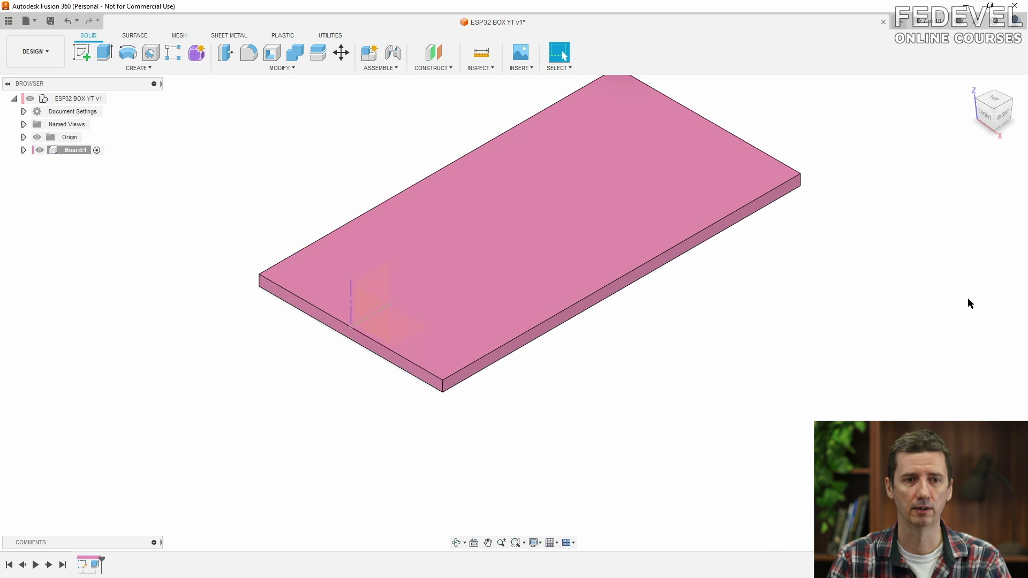
Make Sketch1 of the Board component visible again.
left_click(24, 150)
left_click(34, 189)
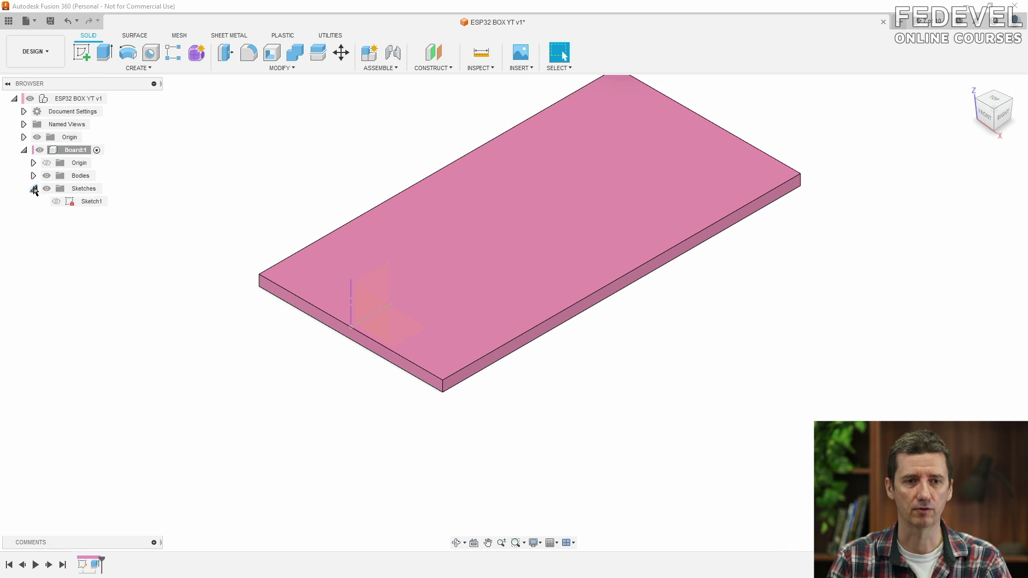
left_click(56, 202)
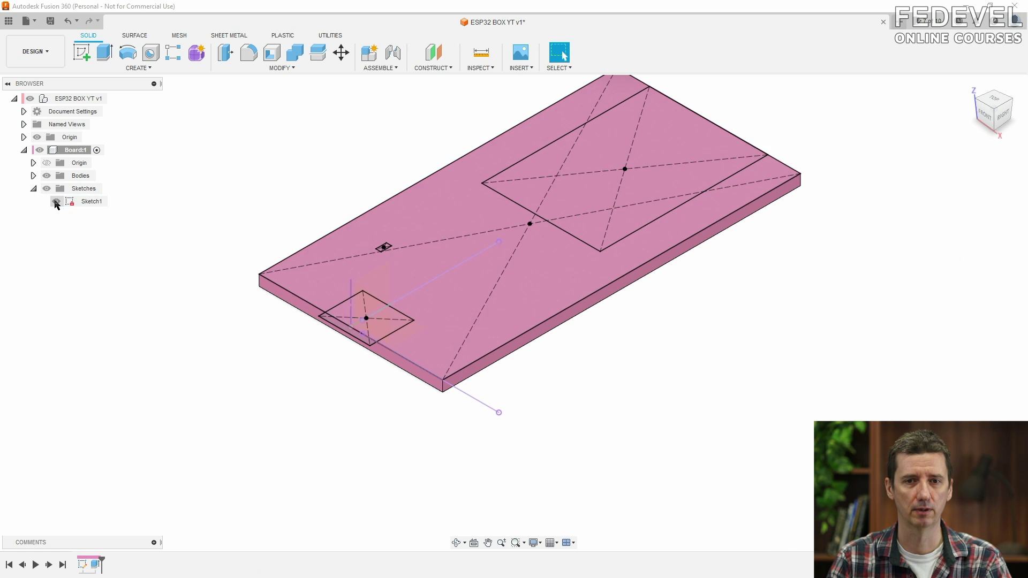
Extrude the large module rectangle upward by module_height and join it to the board.
left_click(590, 192)
key("e")
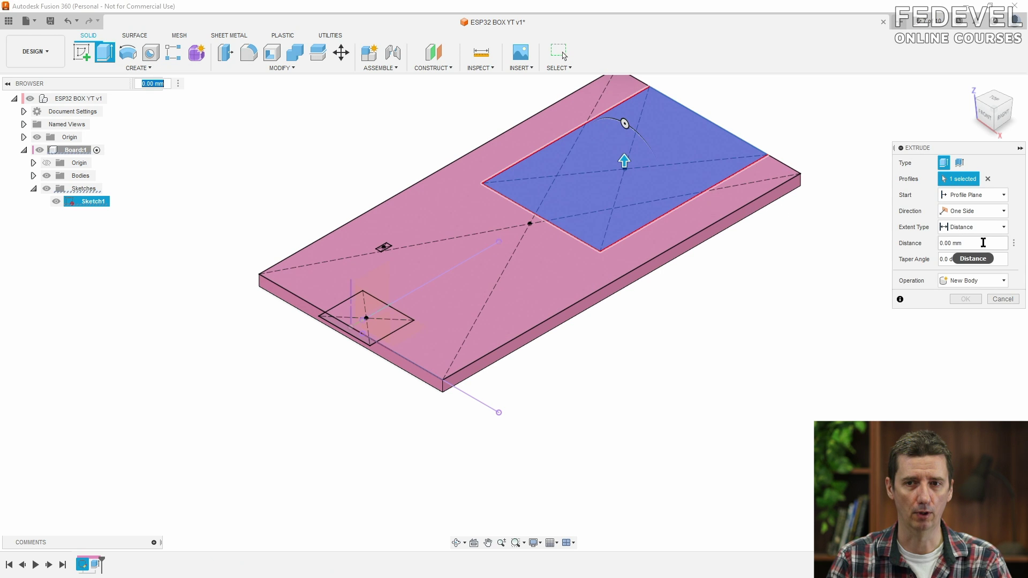
type("mod")
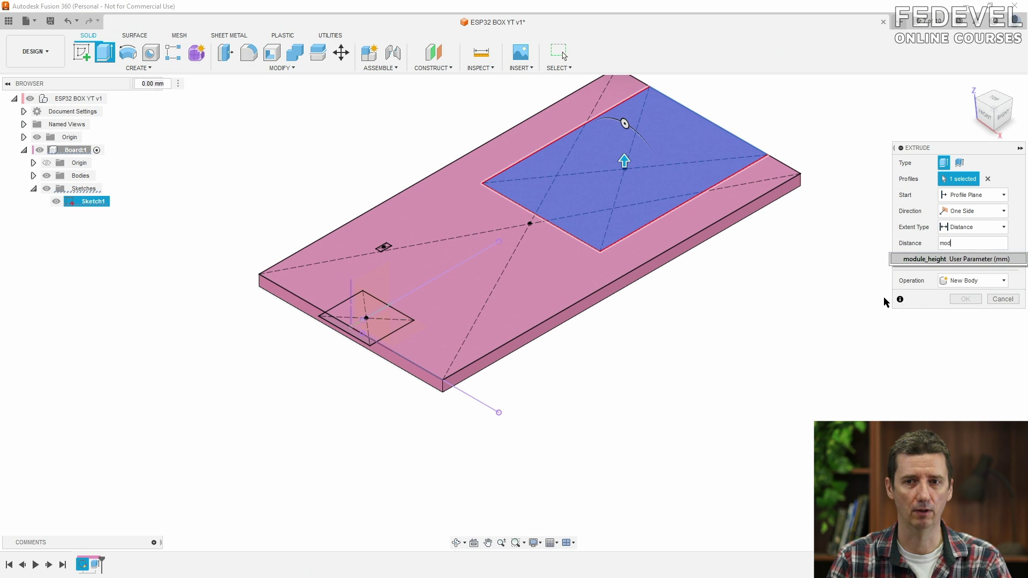
left_click(966, 261)
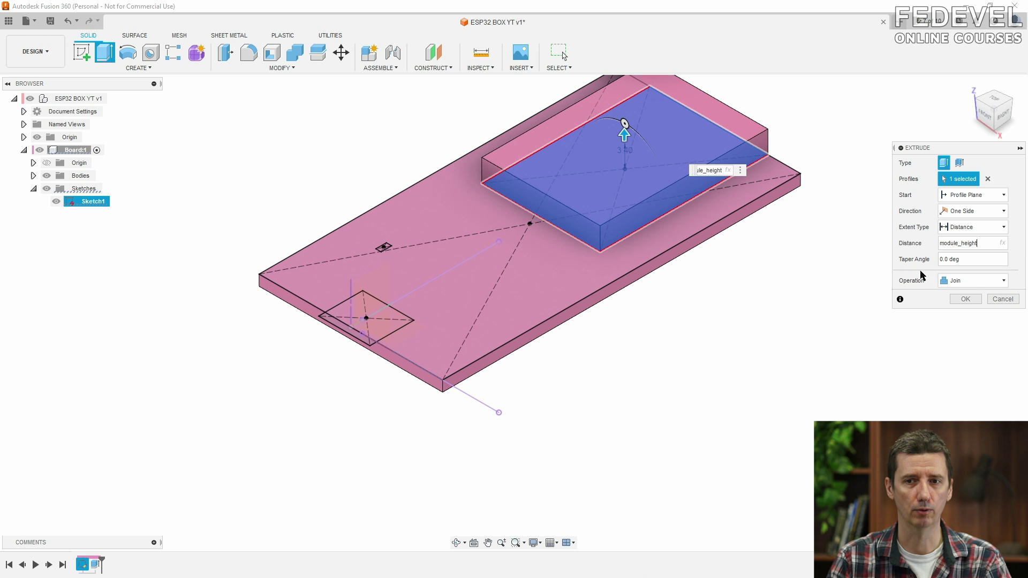
left_click(967, 298)
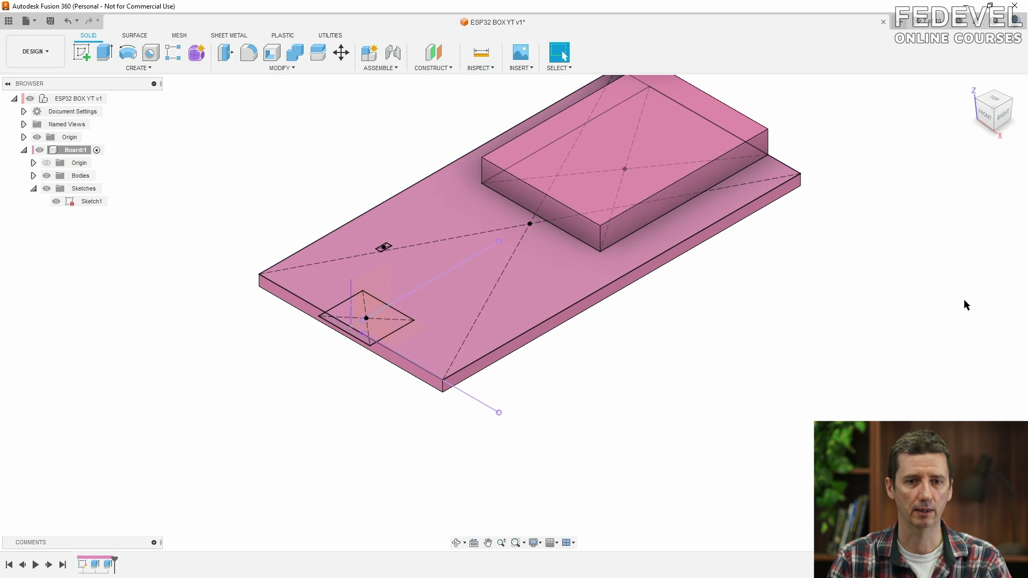
Extrude the small LED rectangle upward by led_height and join it to the board.
scroll(384, 248, "up", 10)
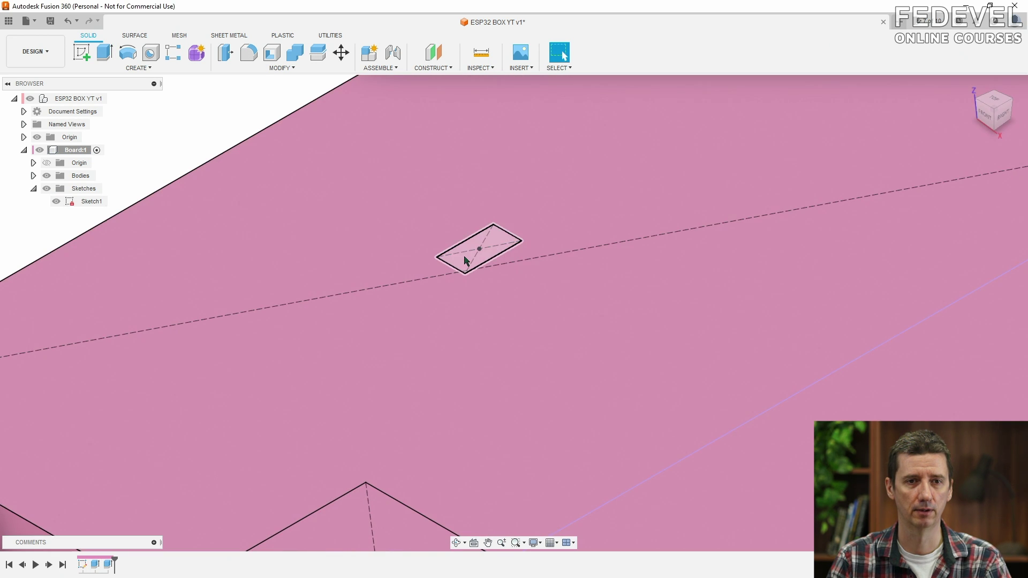
left_click(465, 261)
left_click(105, 54)
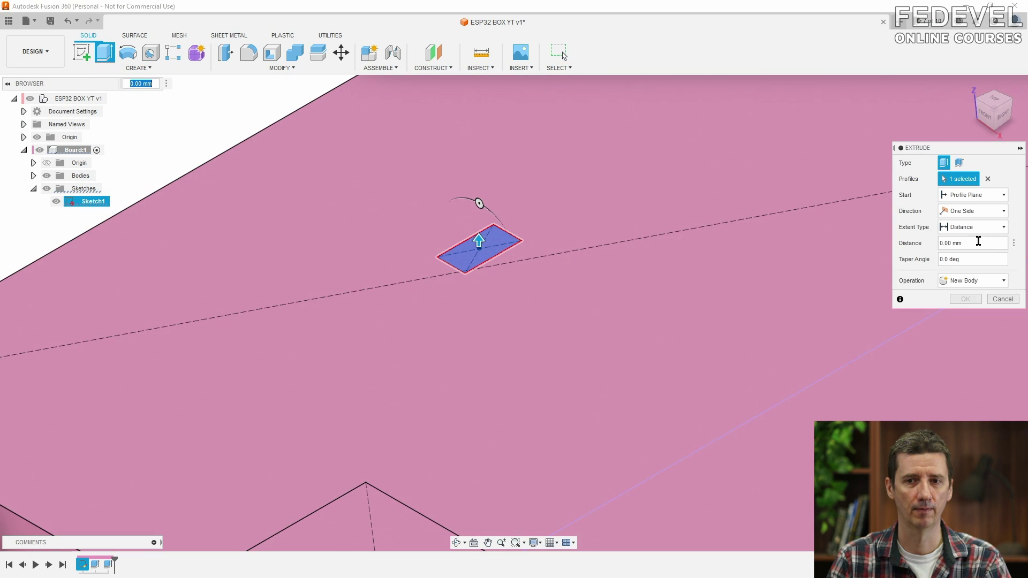
left_click(978, 241)
type("le")
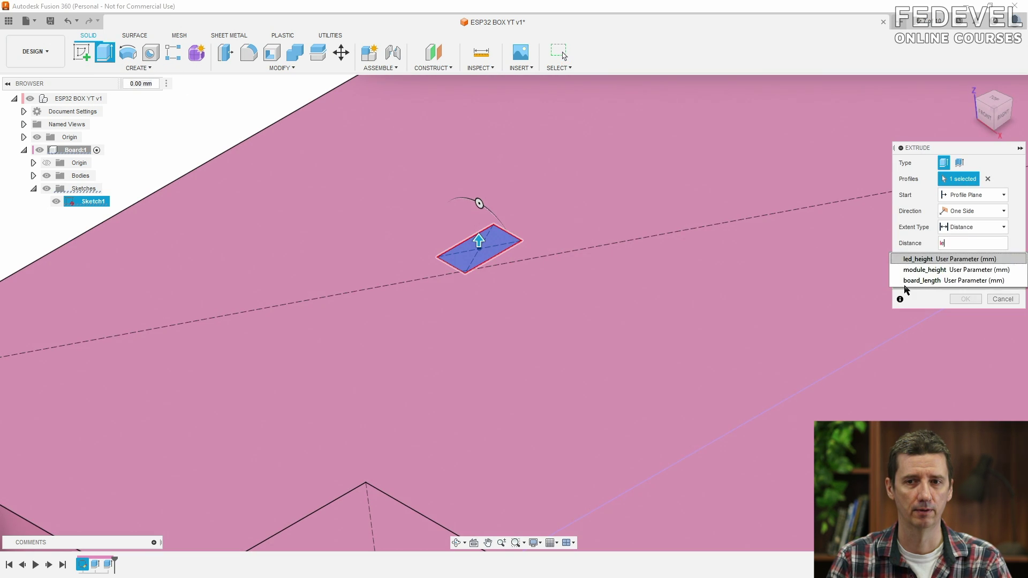
left_click(923, 259)
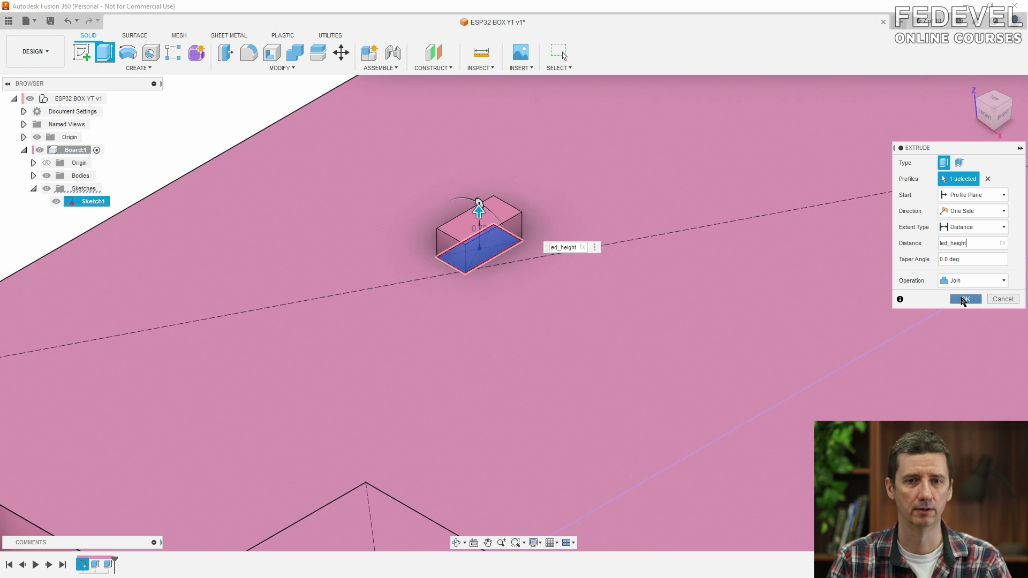
left_click(966, 299)
Extrude both profiles of the USB connector rectangle, including the part beyond the board edge, upward by usb_height.
scroll(674, 118, "down", 3)
scroll(551, 475, "up", 4)
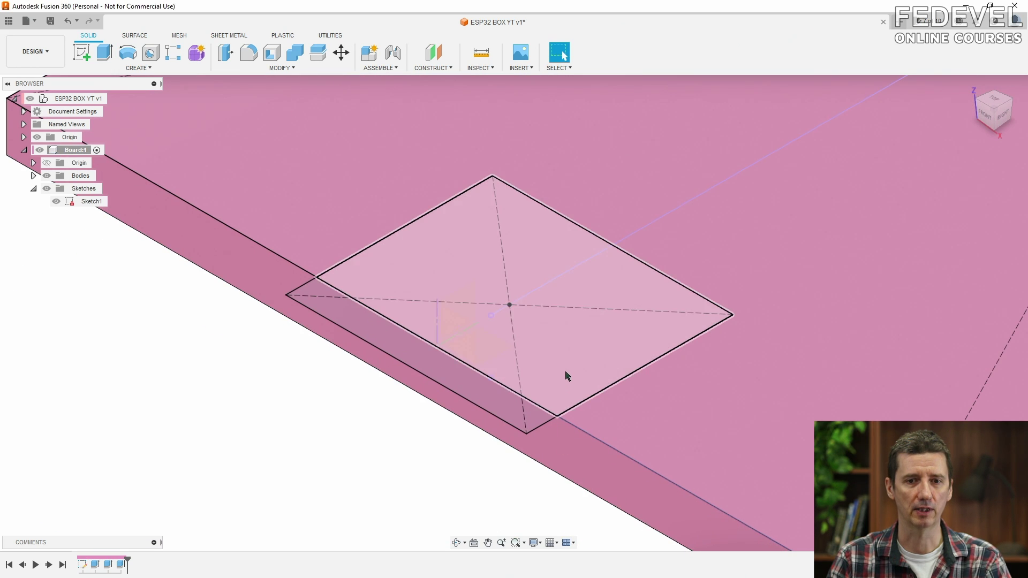
left_click(568, 376)
left_click(471, 386, "shift")
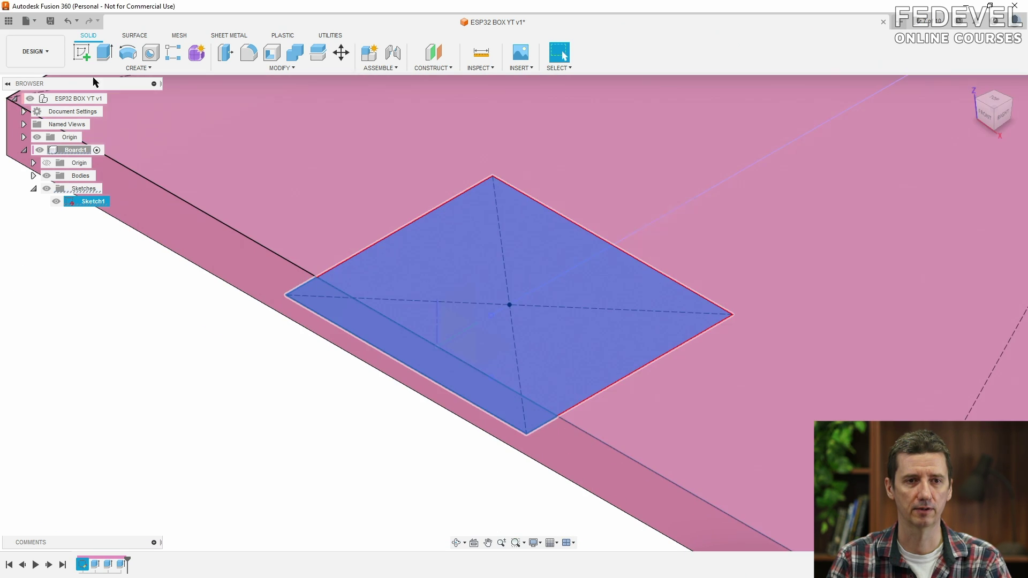
left_click(106, 54)
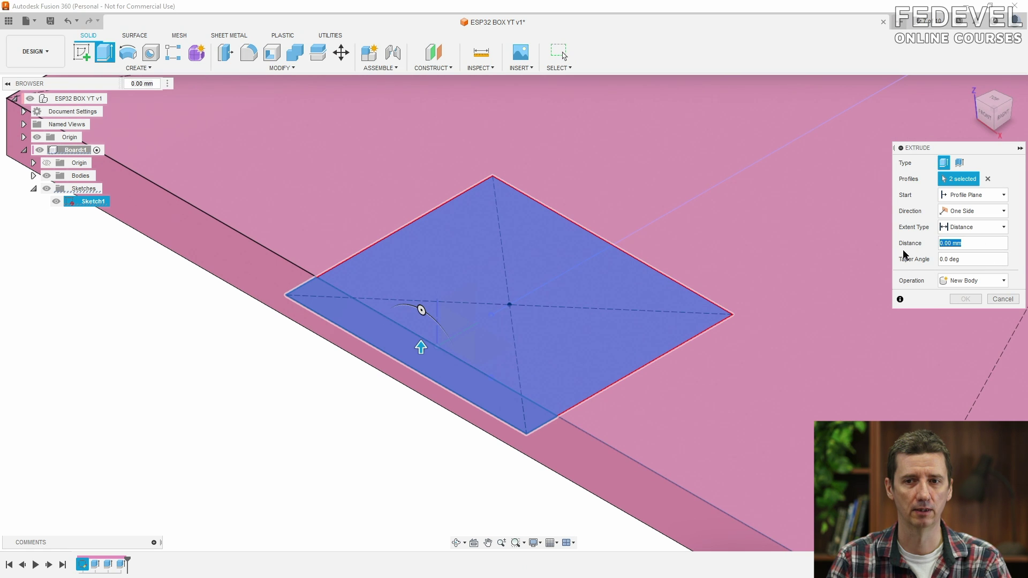
type("usb")
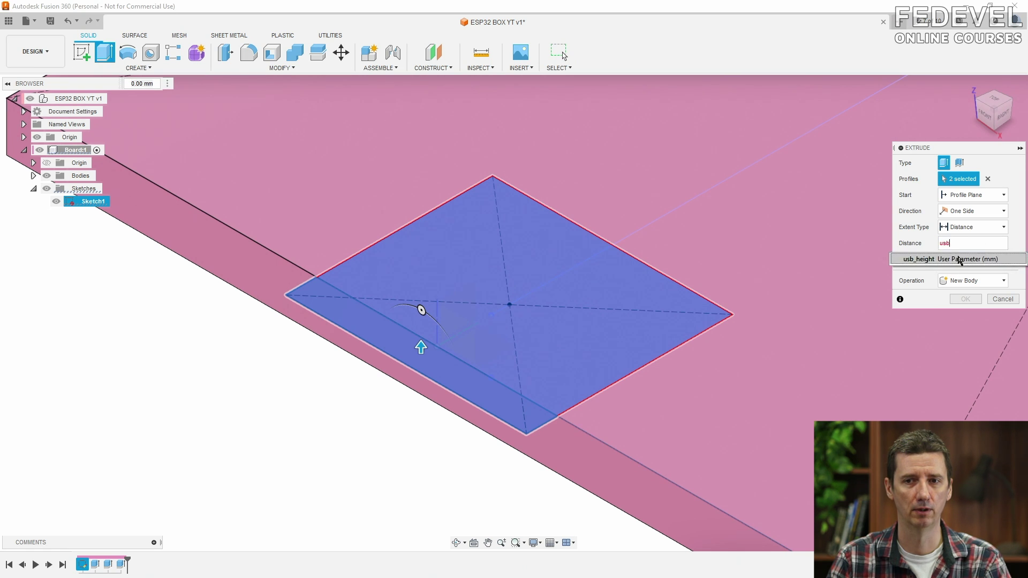
left_click(905, 259)
left_click(966, 299)
Extrude the USB profile overhanging the board edge by -0.2 mm and join it to the board body.
scroll(564, 287, "down", 3)
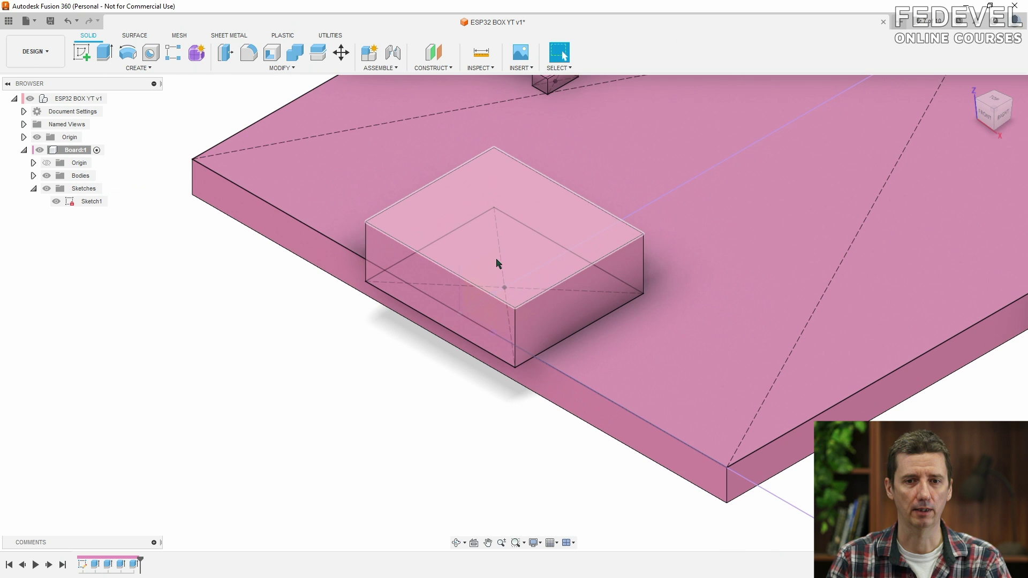
middle_click_drag(585, 409, 505, 408, "shift")
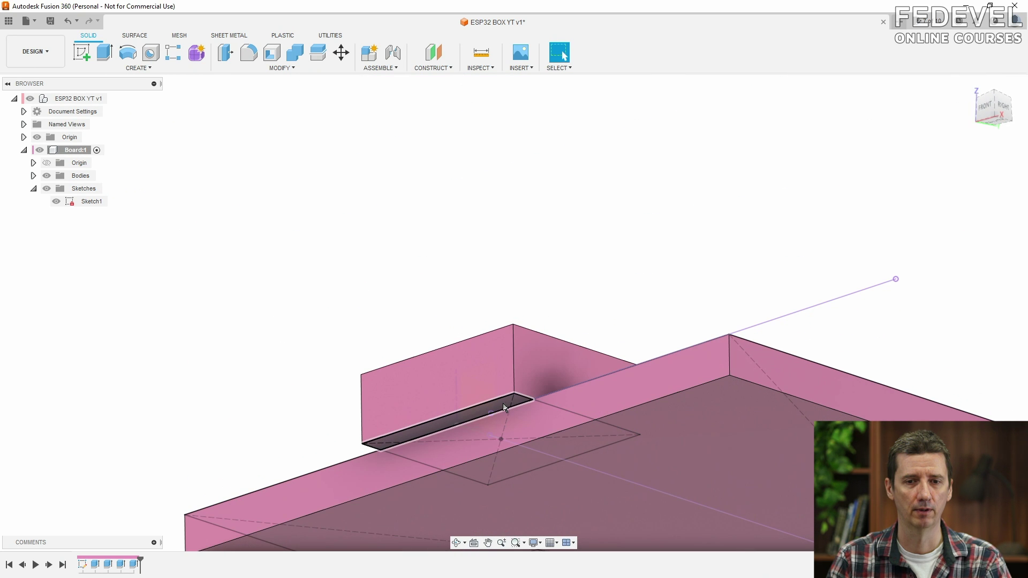
left_click(502, 408)
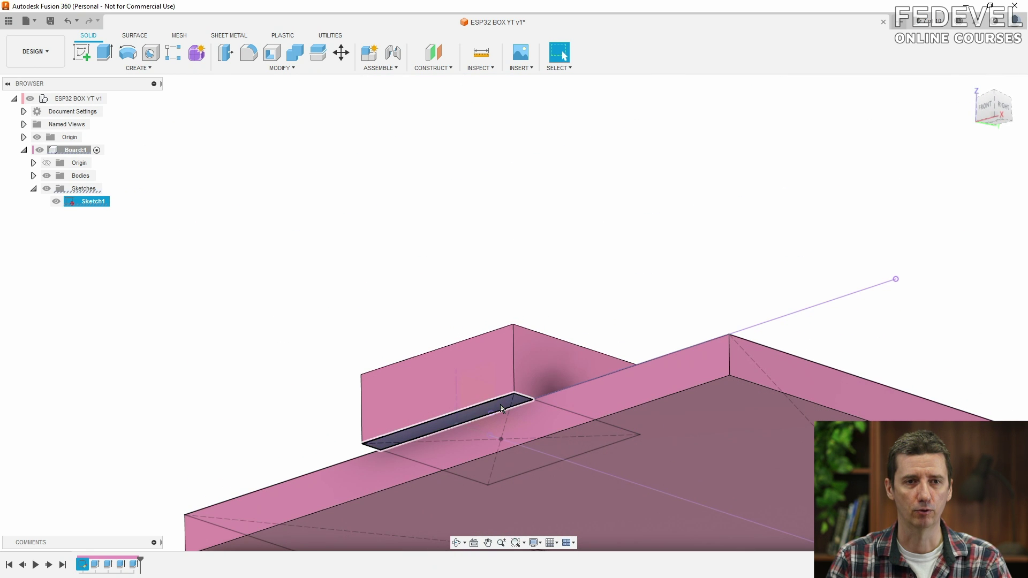
left_click(105, 54)
left_click(960, 242)
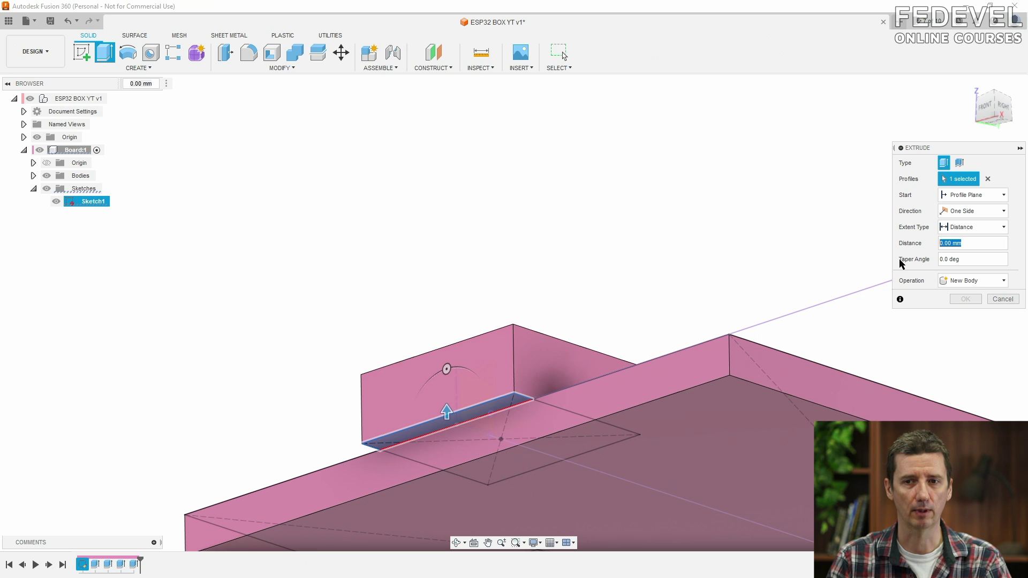
type("-0.2")
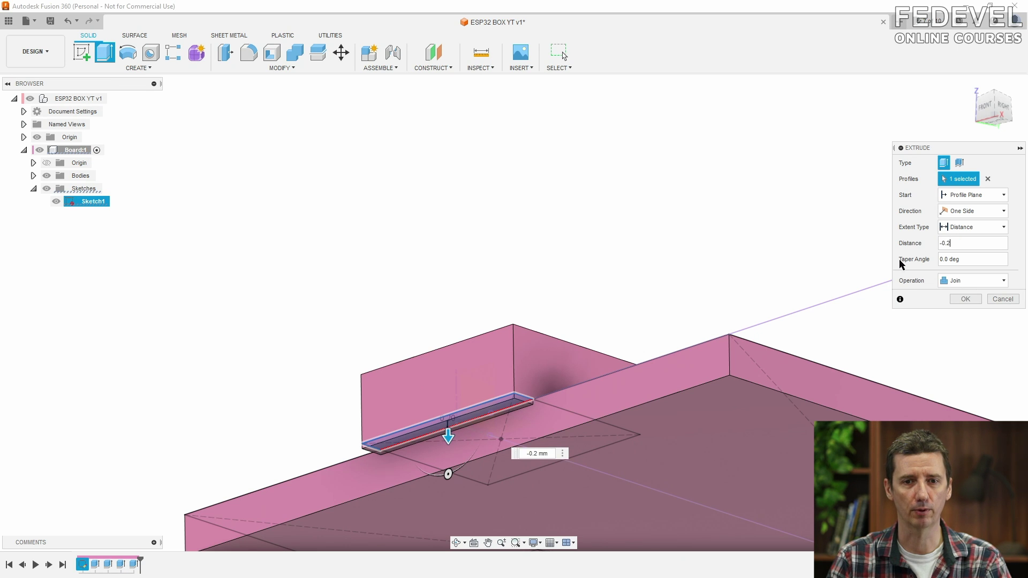
scroll(540, 395, "up", 5)
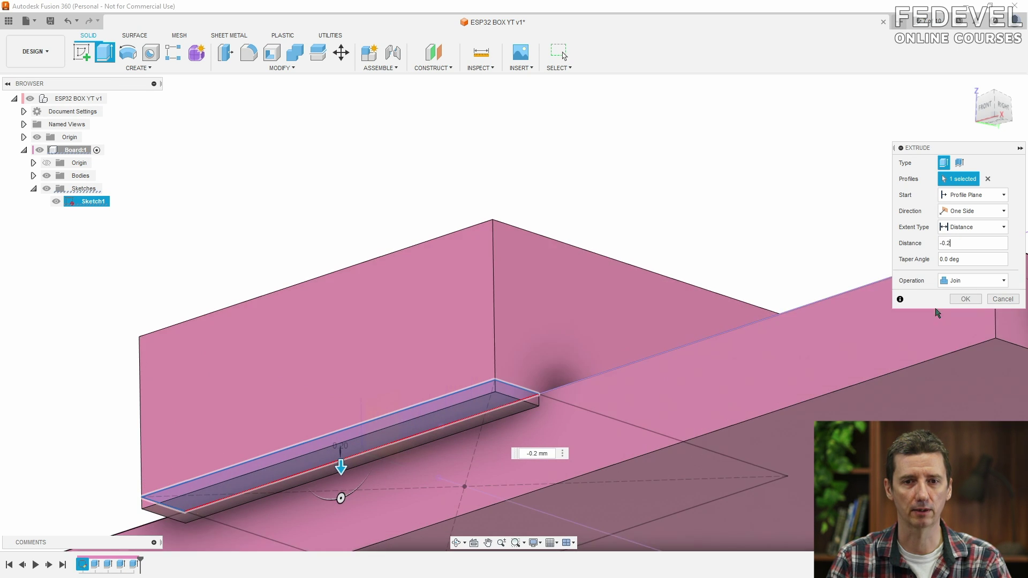
left_click(967, 299)
Restore the home view and save the design as a new version with the description User Saved.
scroll(603, 309, "down", 5)
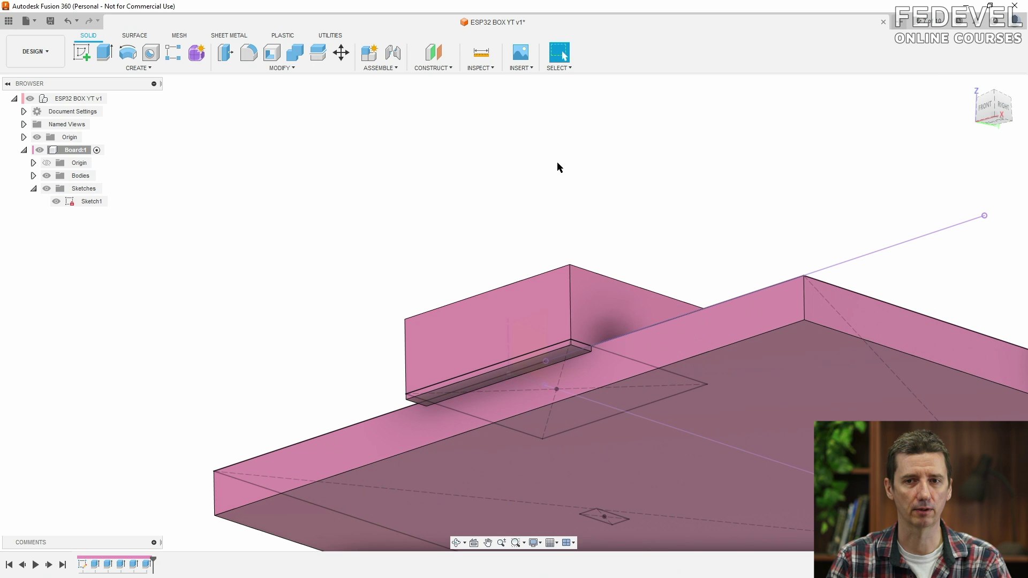
left_click(970, 86)
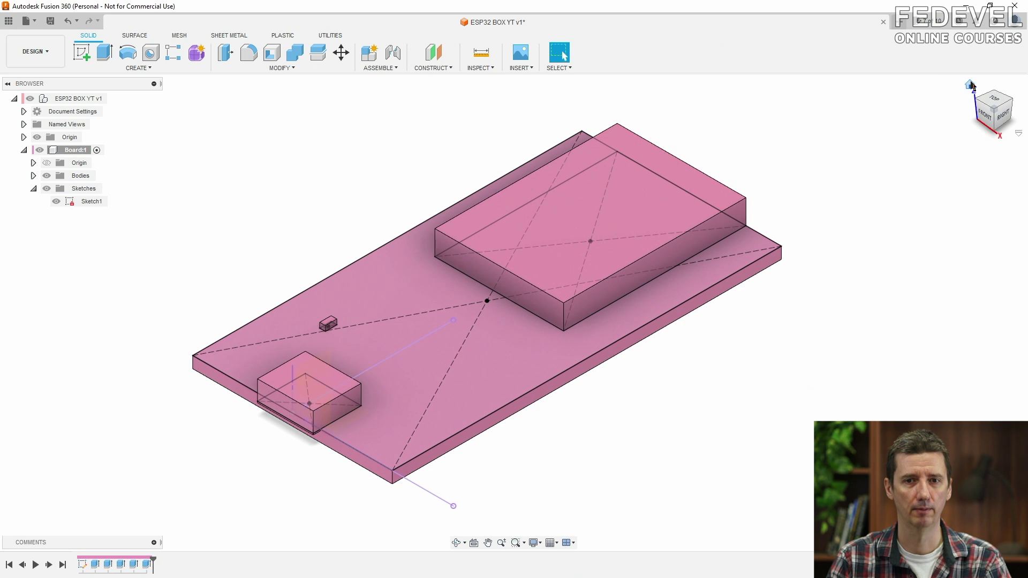
left_click(50, 21)
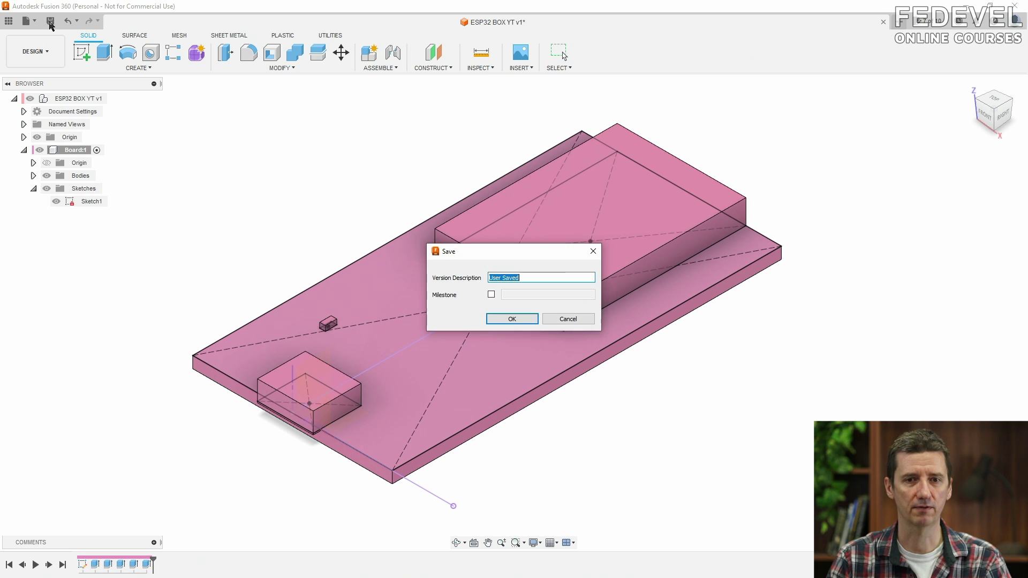
left_click(512, 320)
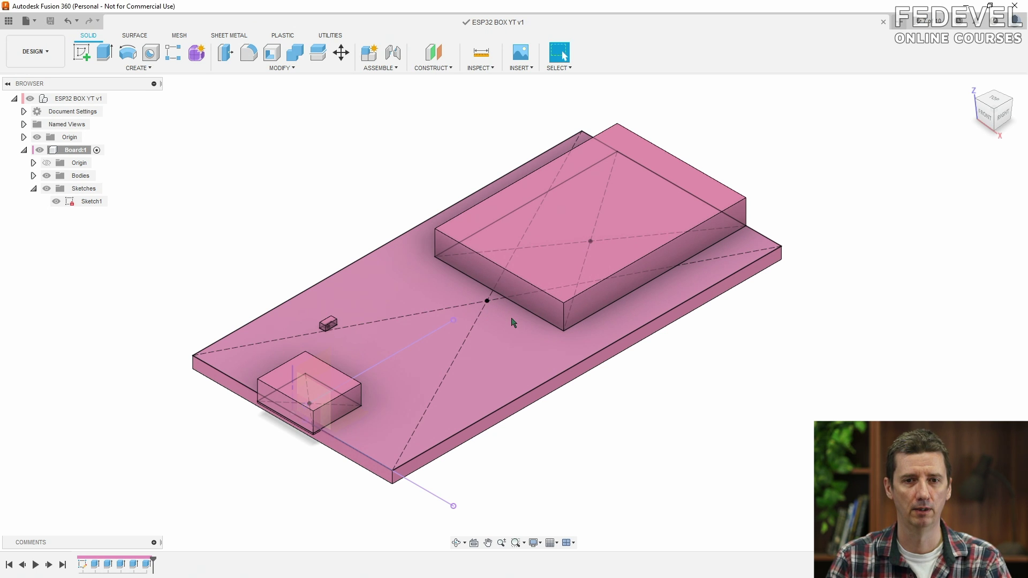
Switch the display of component colors off and back on.
left_click(482, 68)
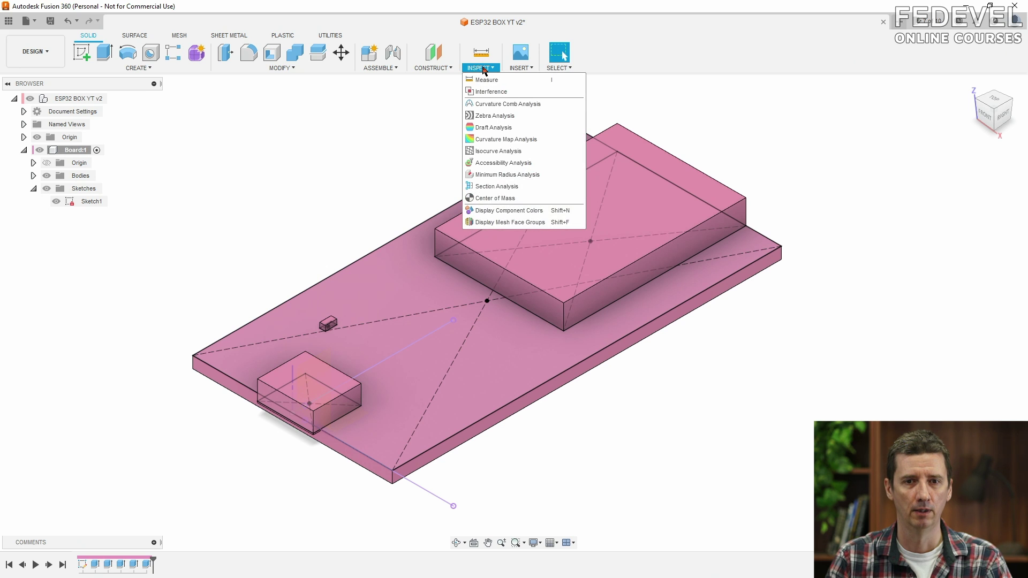
left_click(496, 212)
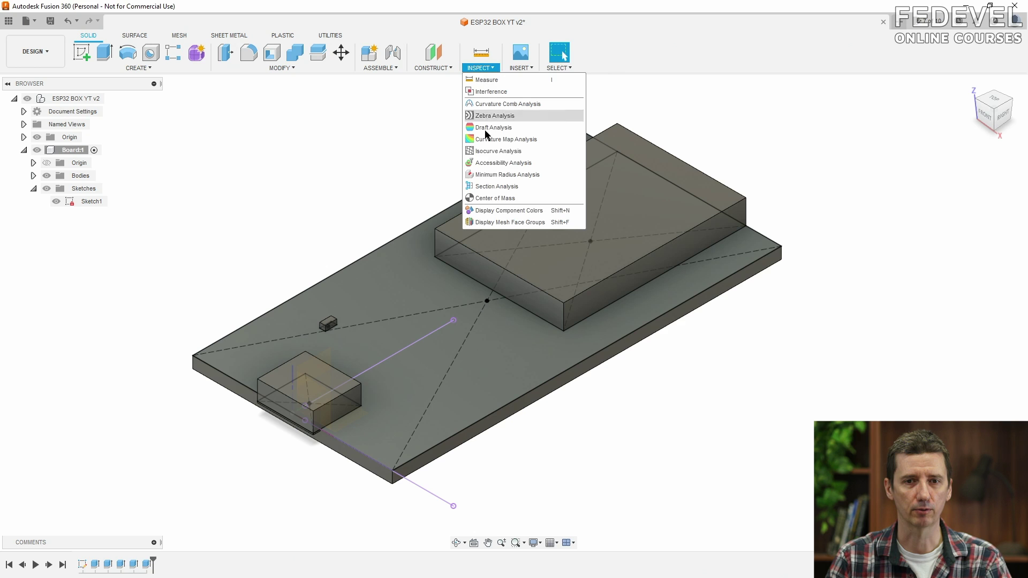
left_click(491, 211)
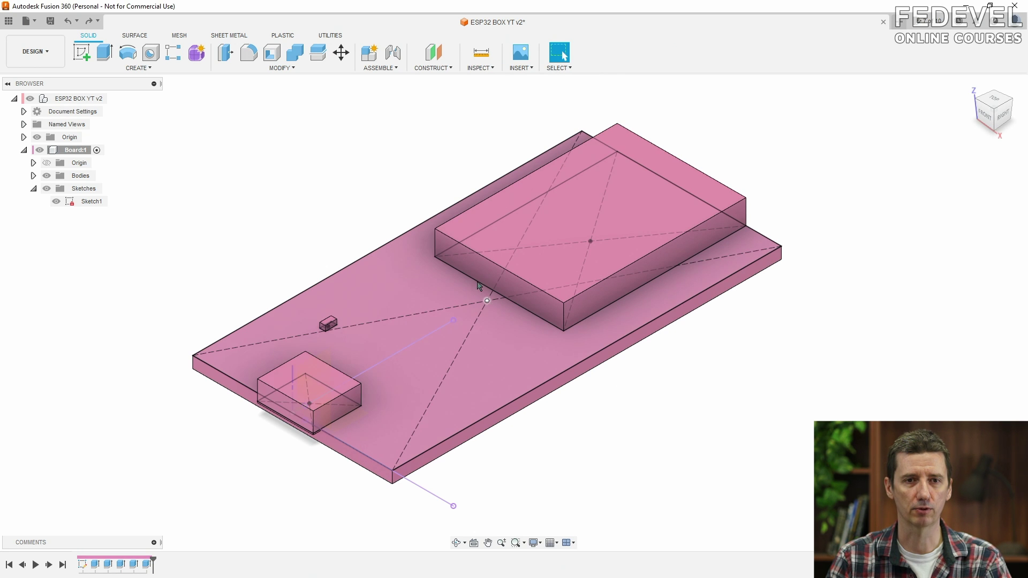
Add the user parameter tolerance_small with a value of 0.1 mm.
left_click(282, 68)
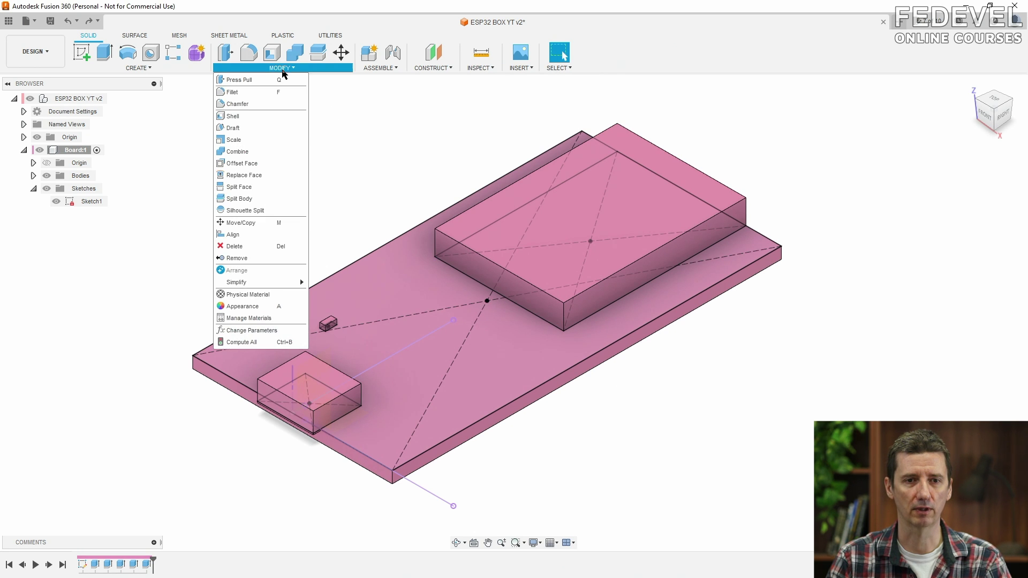
left_click(288, 332)
left_click(729, 235)
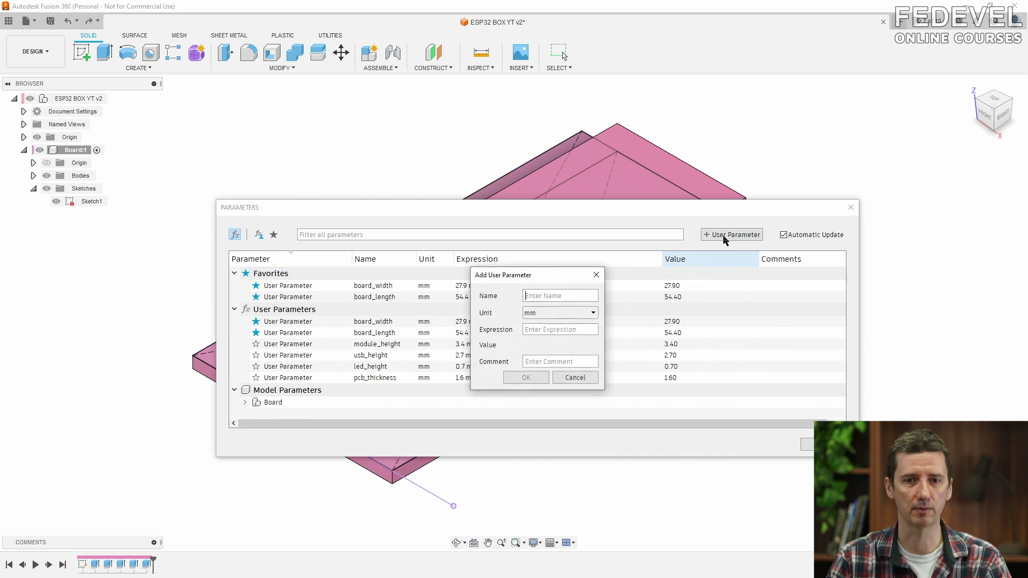
left_click(595, 296)
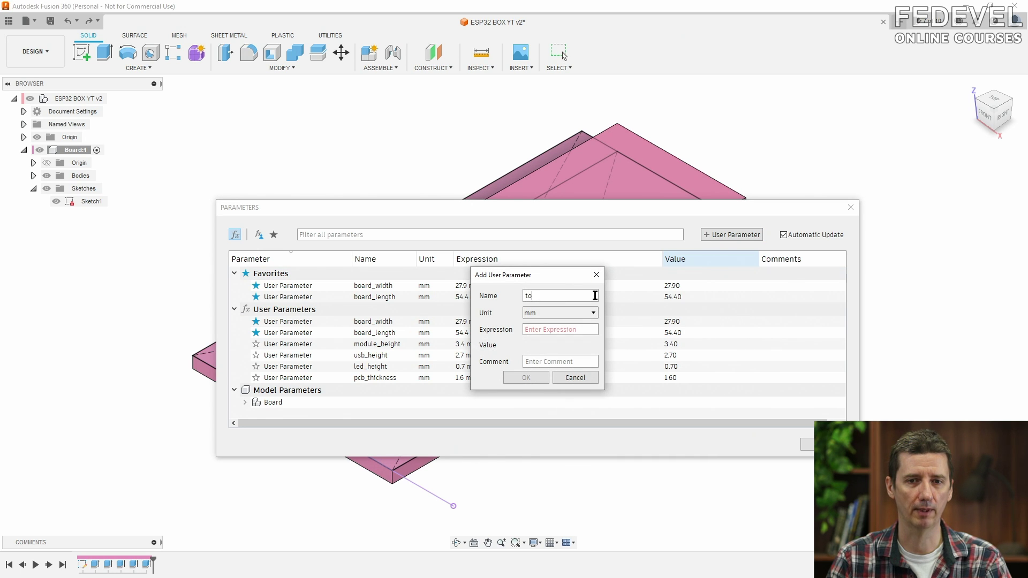
type("tolerance_small")
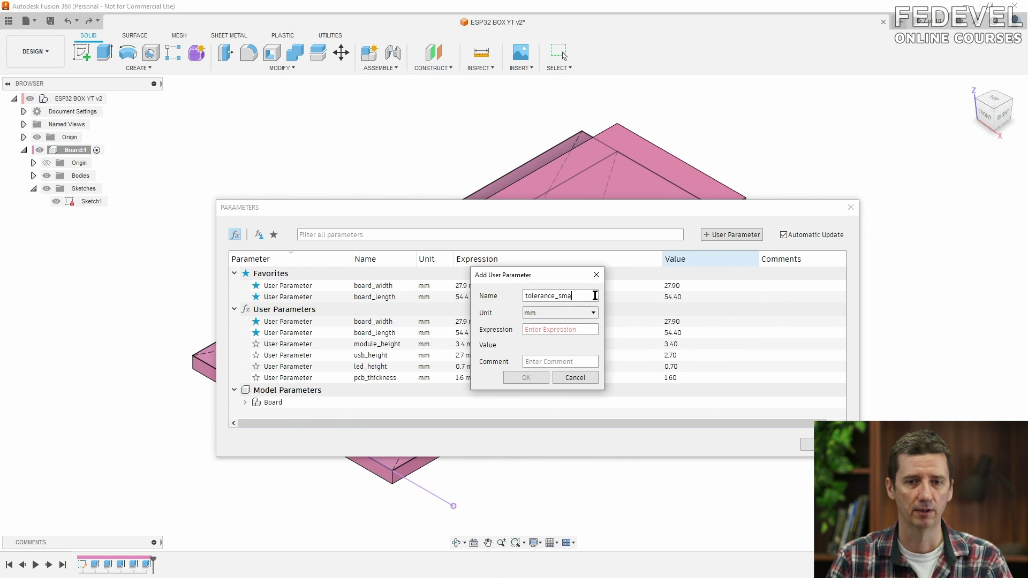
left_click(583, 329)
type("0.1")
left_click(533, 378)
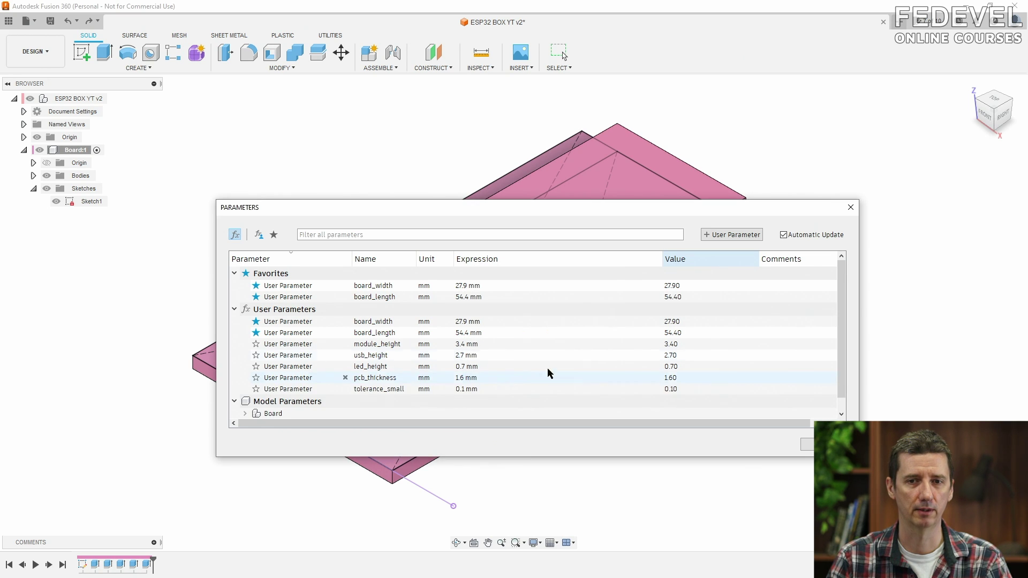
Add the user parameter tolerance_big with a value of 0.3 mm.
left_click(731, 234)
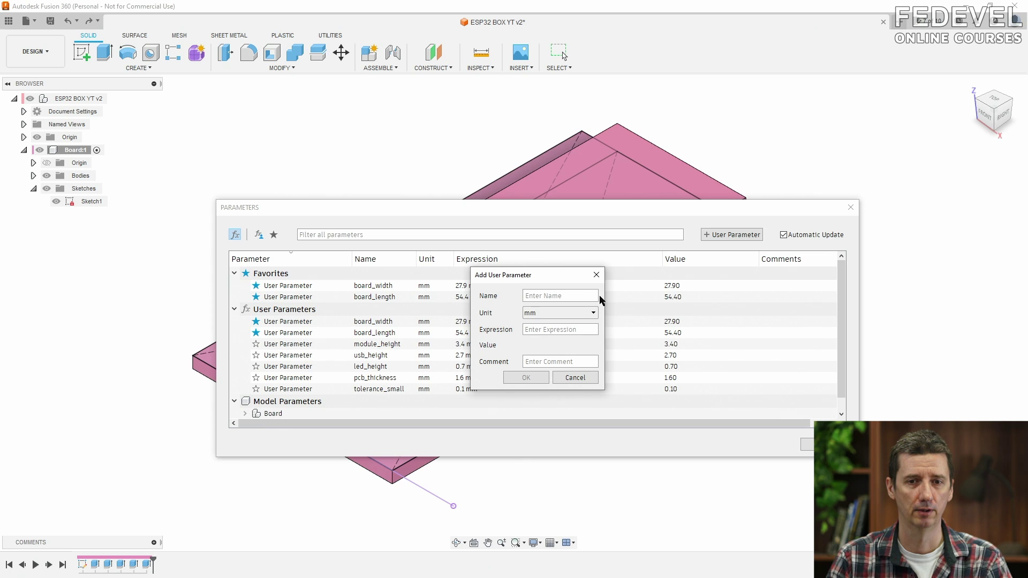
type("tolerance")
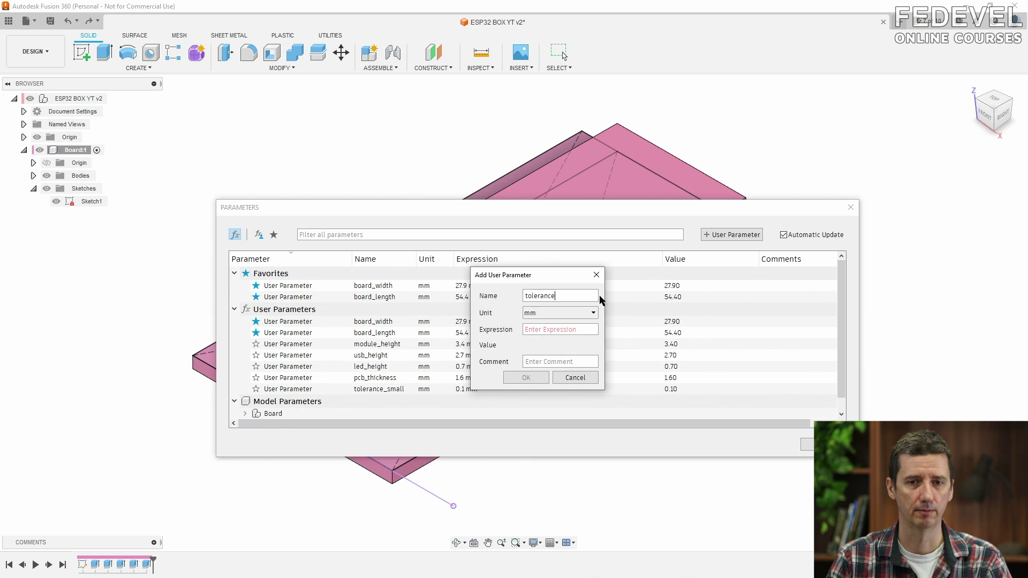
type("_big")
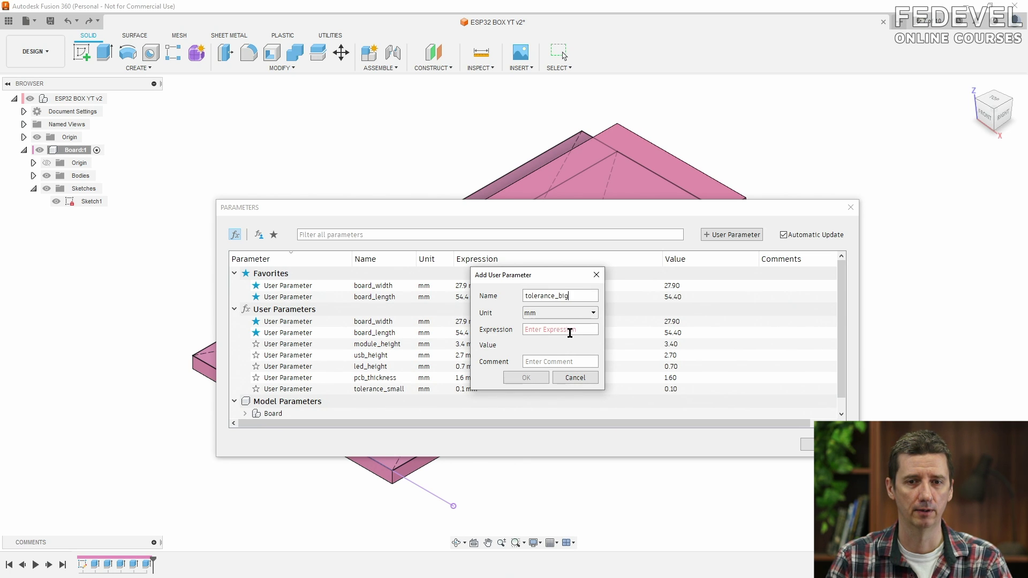
left_click(569, 330)
type("0.3")
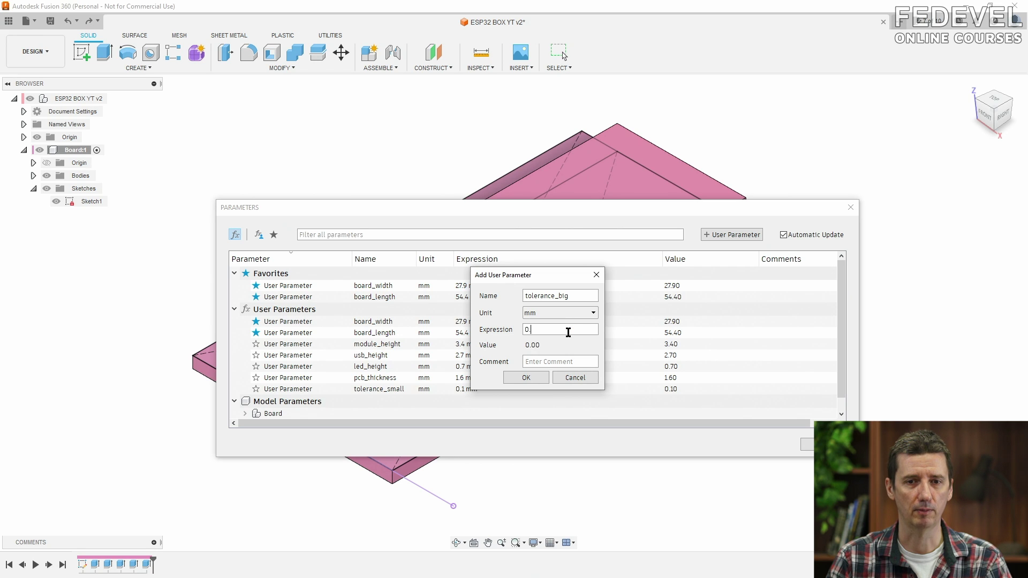
left_click(528, 377)
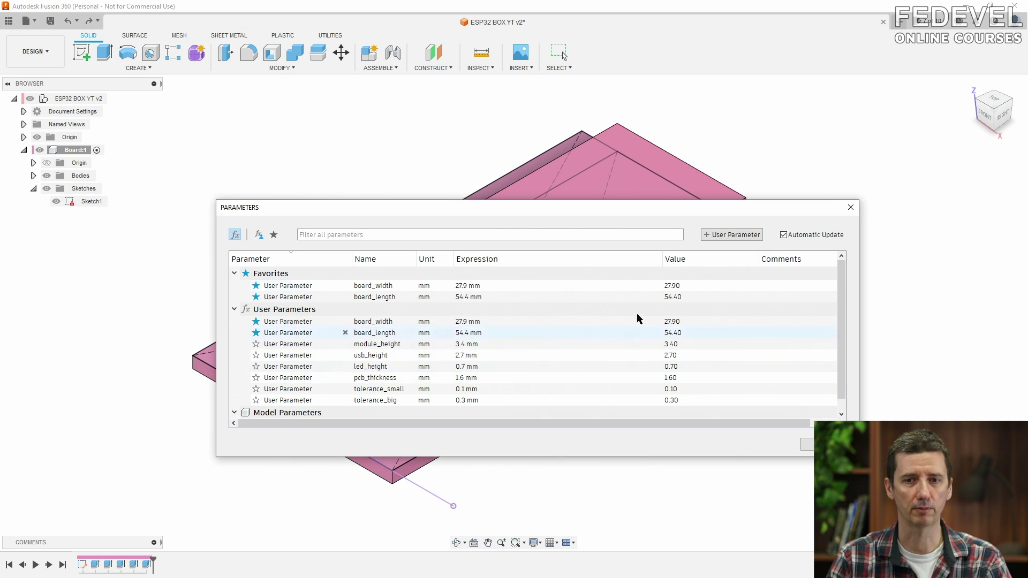
Add the user parameter wall_thickness_sides with a value of 3 mm.
left_click(726, 235)
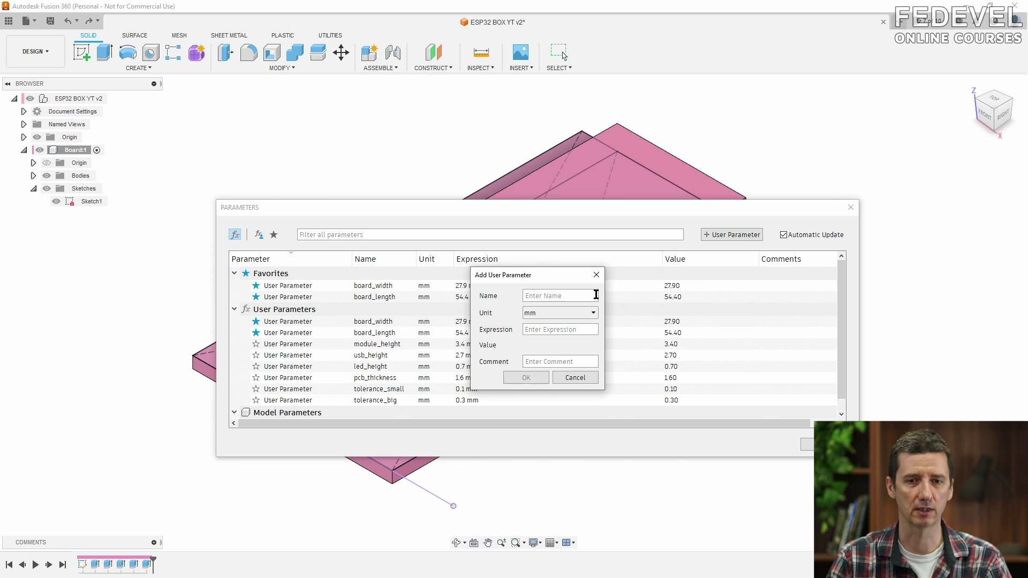
type("wall_t")
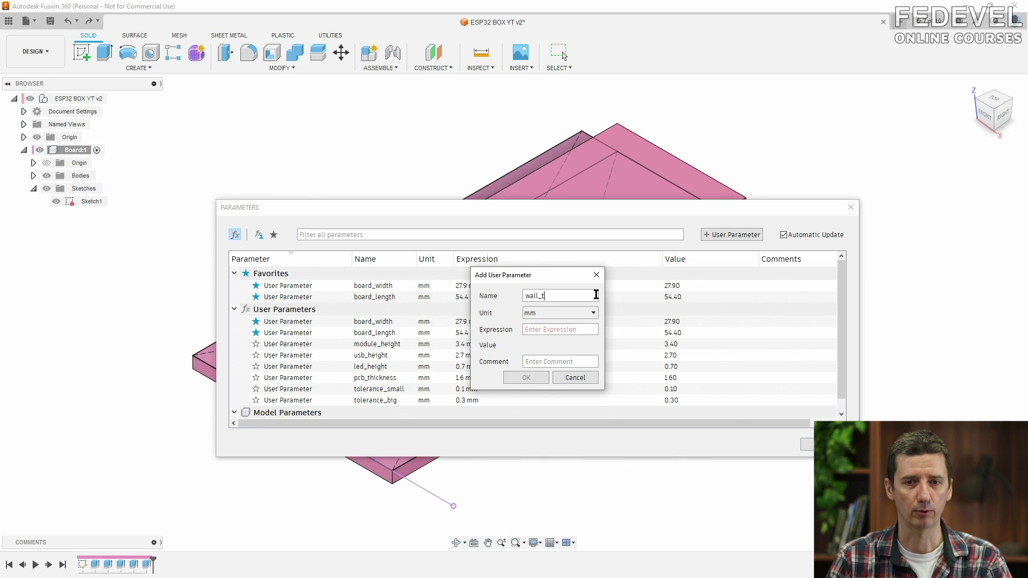
type("hickness_sides")
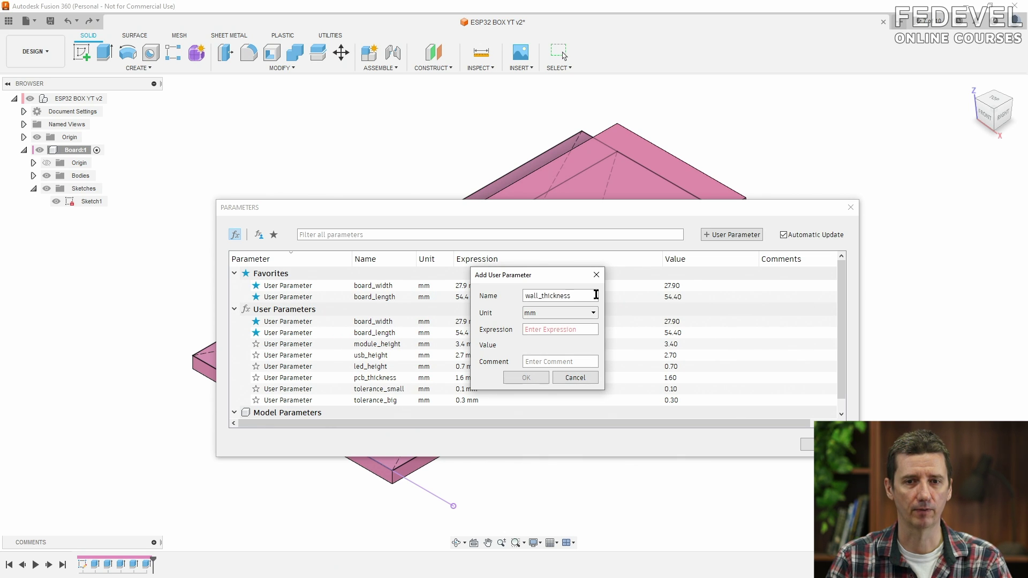
left_click(578, 330)
type("3")
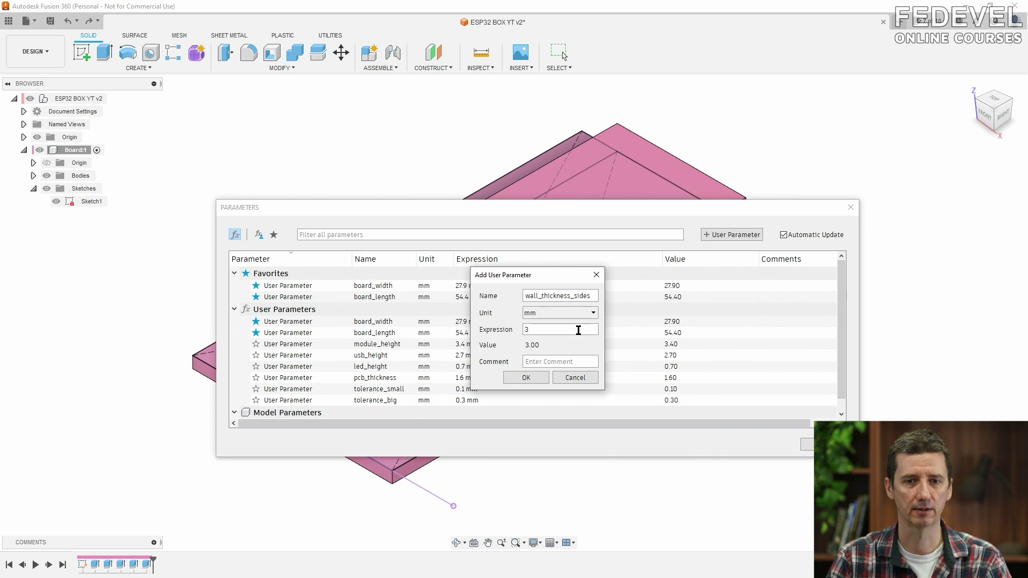
left_click(541, 379)
Add the user parameter wall_thickness_top_and_bottom with a value of 1 mm and close the parameter list.
left_click(745, 239)
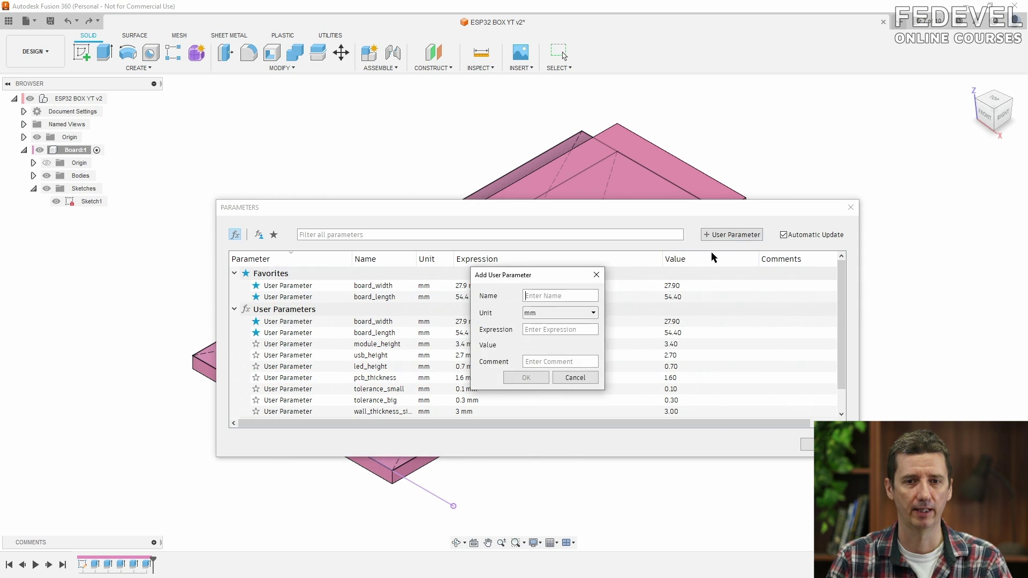
type("wall")
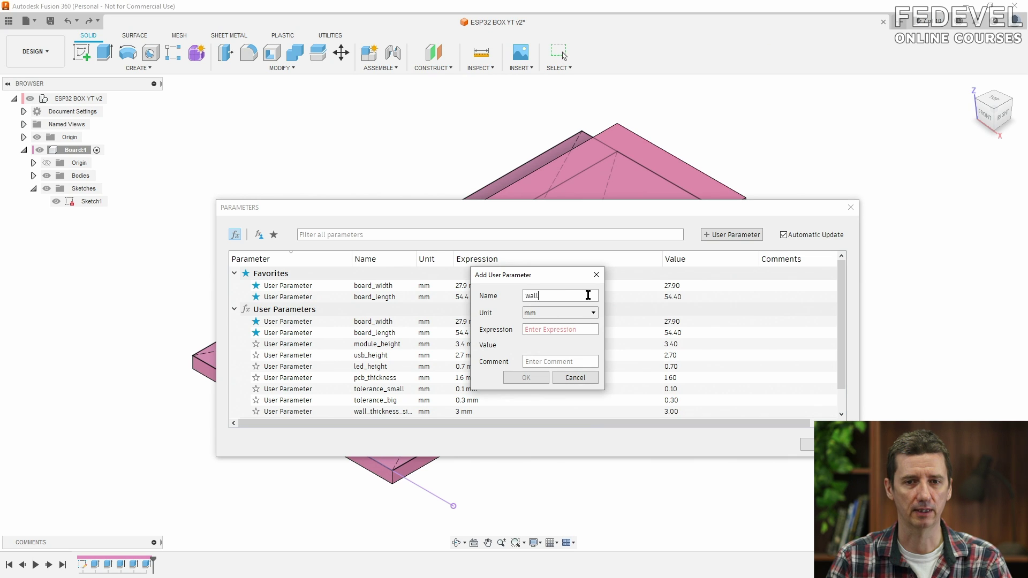
type("_thickness_")
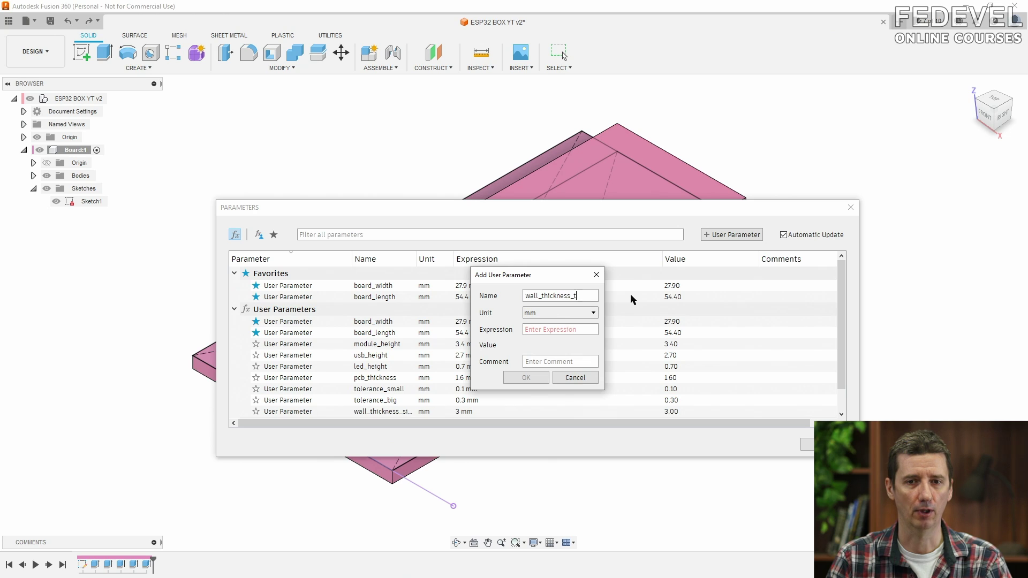
type("top_and_bottom")
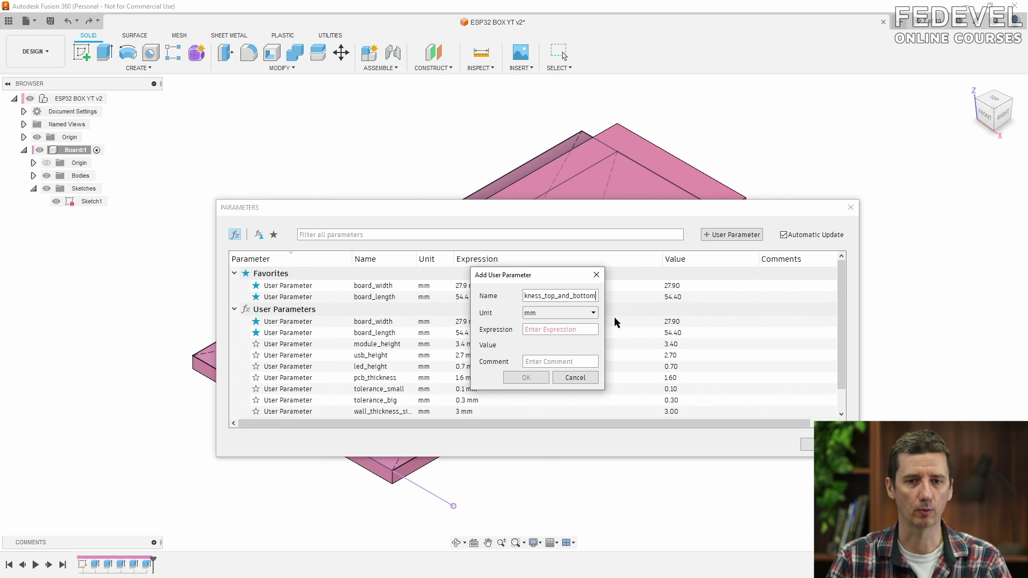
left_click(585, 326)
type("1")
left_click(530, 378)
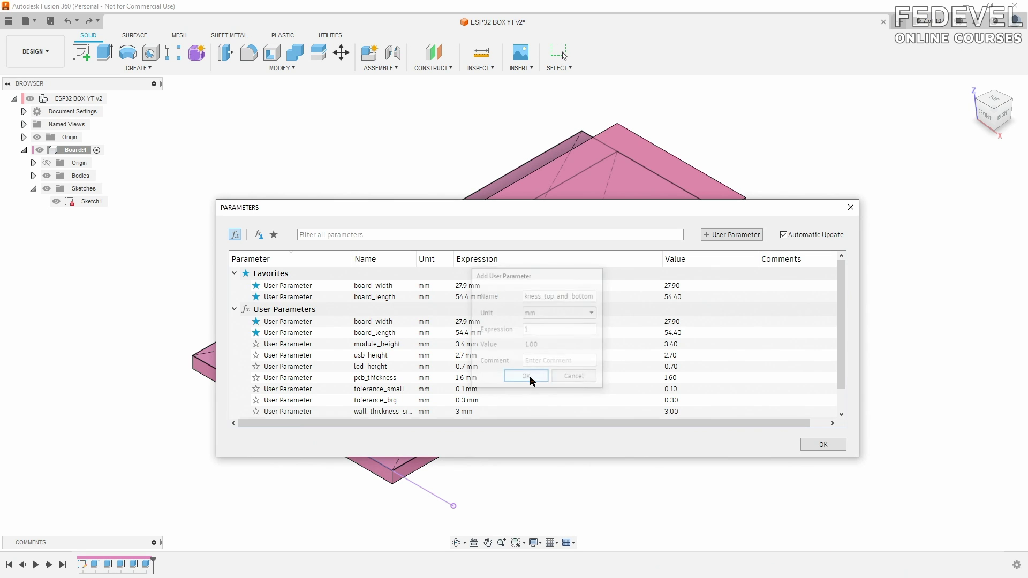
left_click(820, 445)
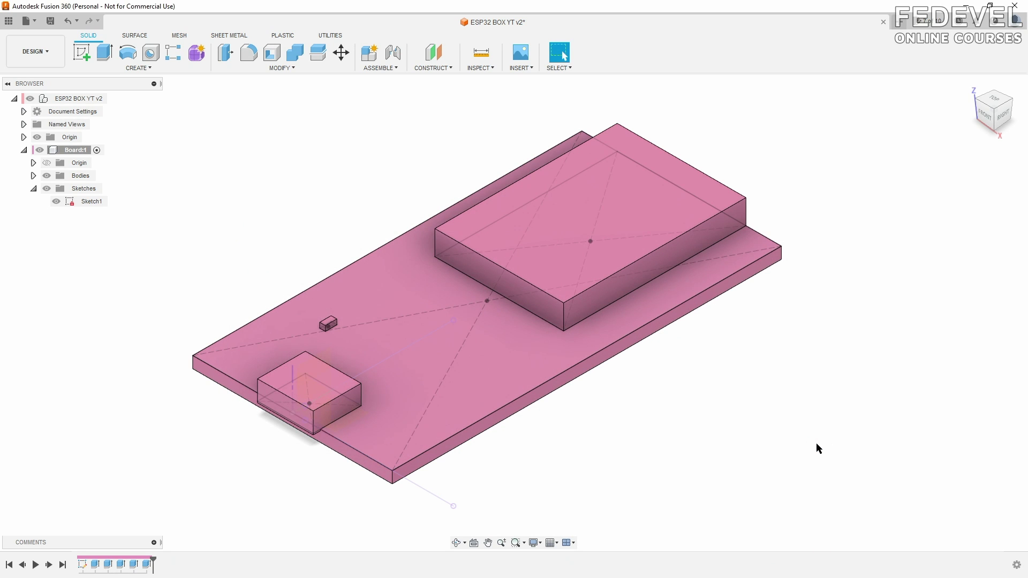
With the top-level component active and the Board component hidden, start a sketch on the horizontal XY origin plane.
left_click(113, 99)
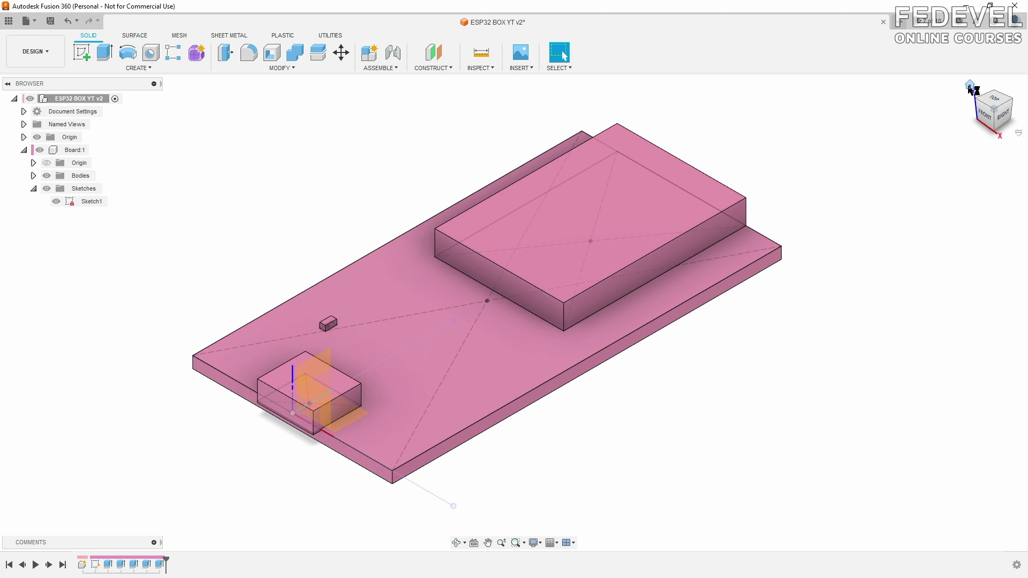
left_click(41, 151)
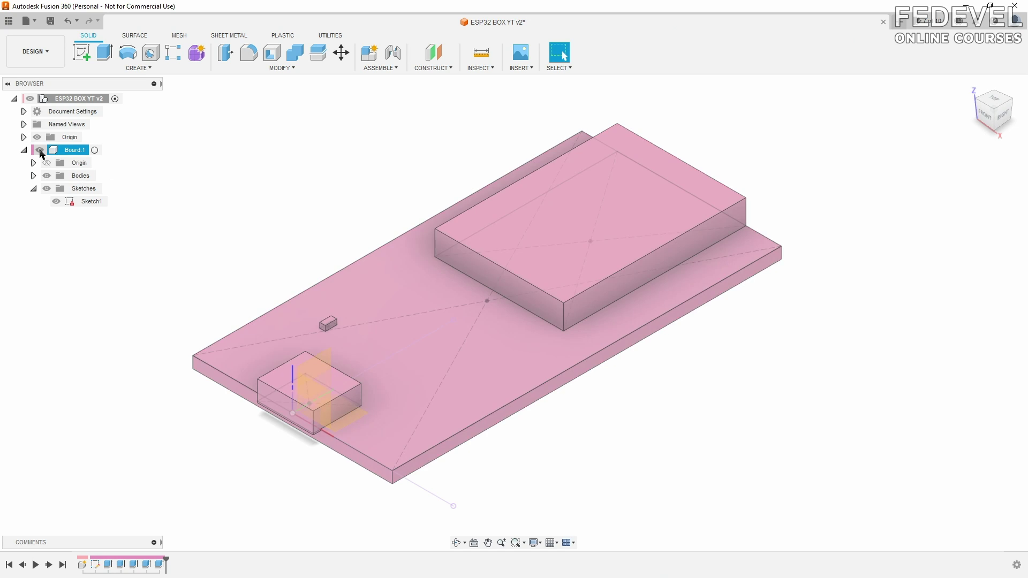
left_click(81, 52)
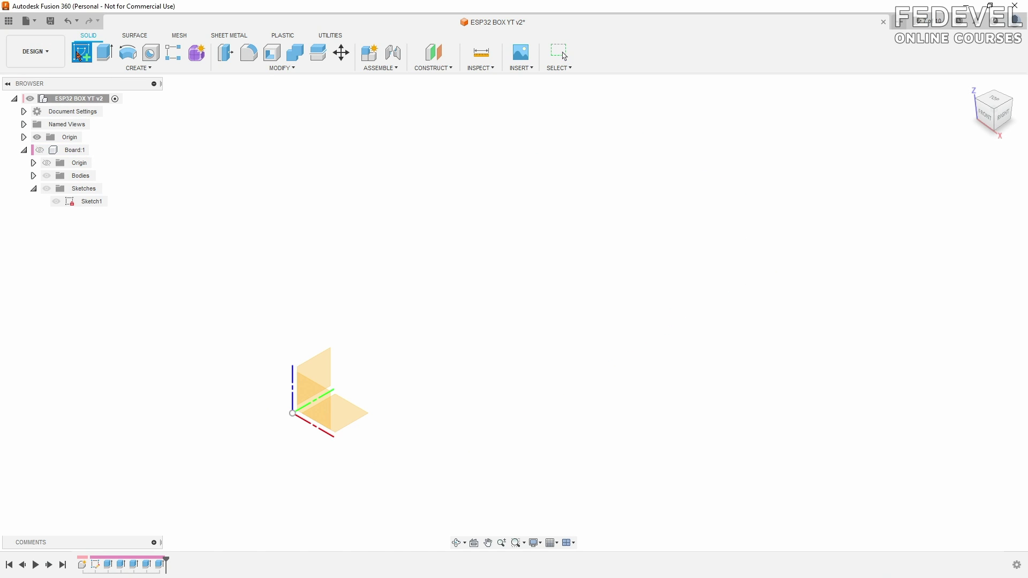
left_click(353, 414)
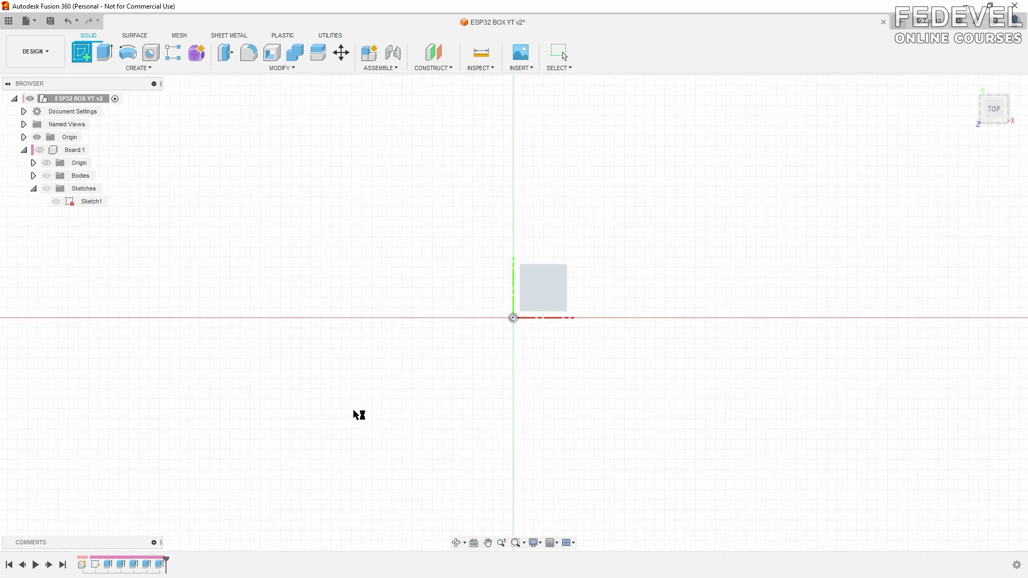
Sketch a center rectangle about 5.5 mm wide and 17 mm tall, above and to the left of the origin.
left_click(145, 68)
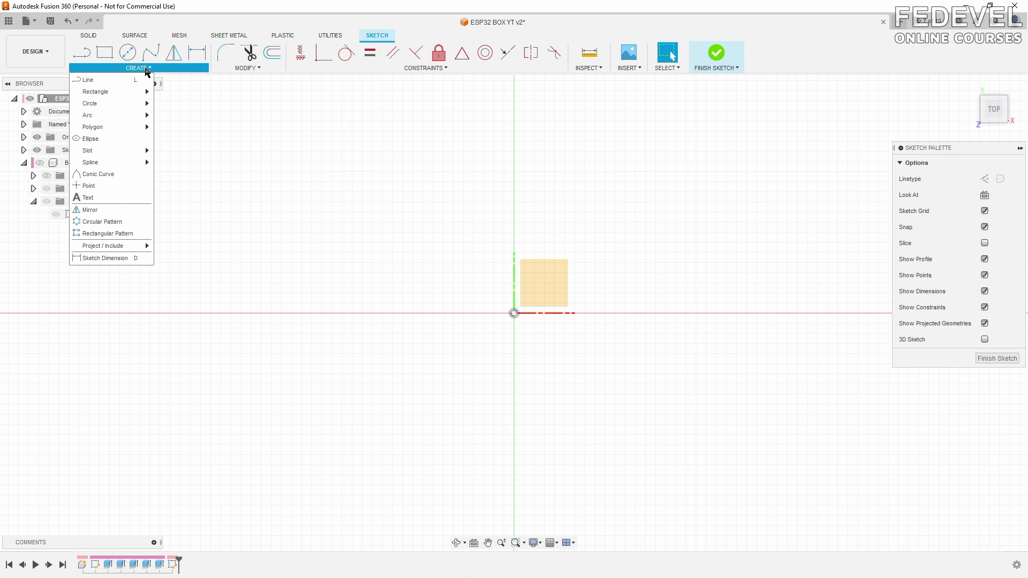
mouse_move(140, 93)
left_click(184, 115)
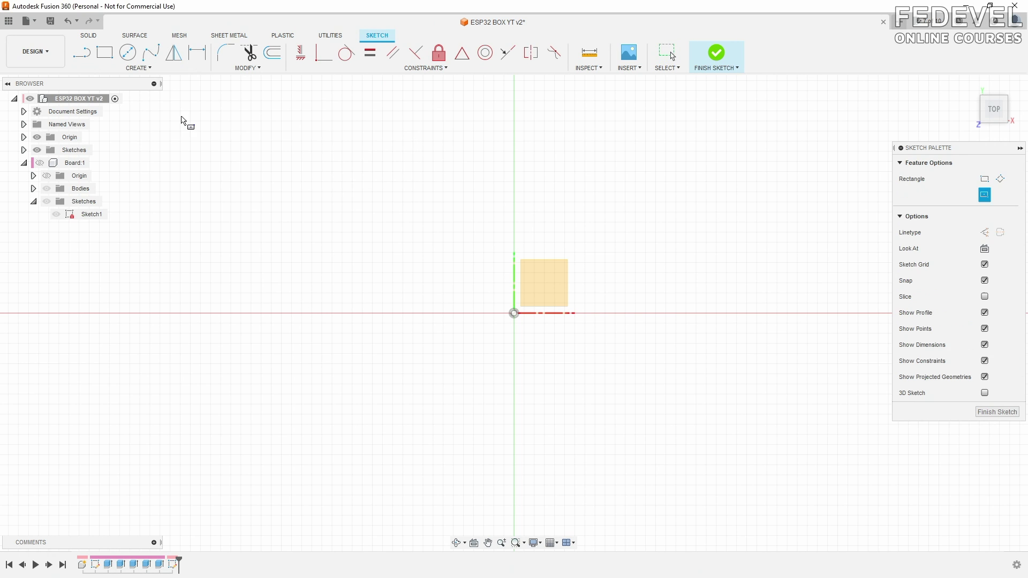
left_click(385, 126)
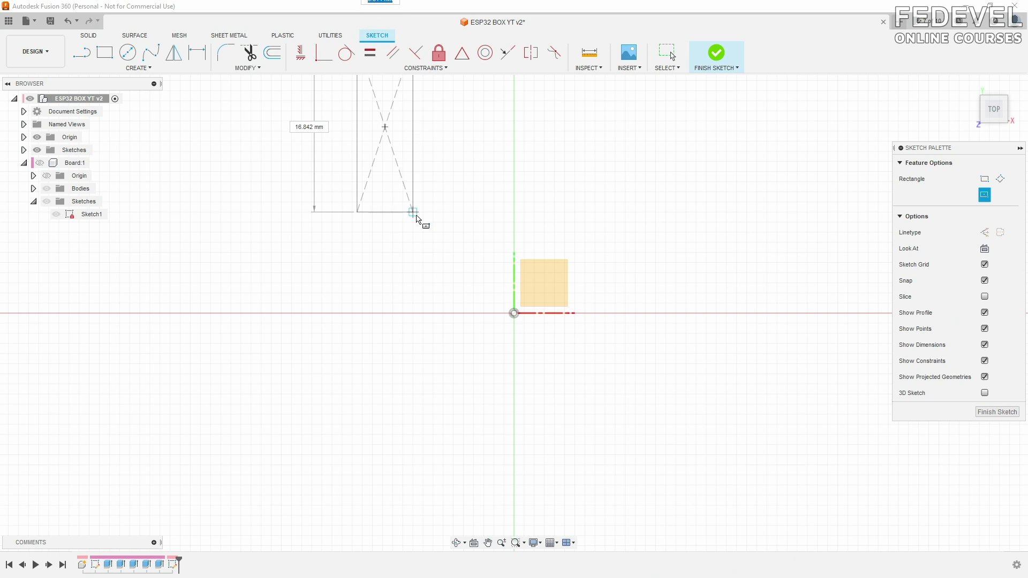
left_click(414, 213)
scroll(404, 342, "down", 2)
scroll(432, 218, "up", 2)
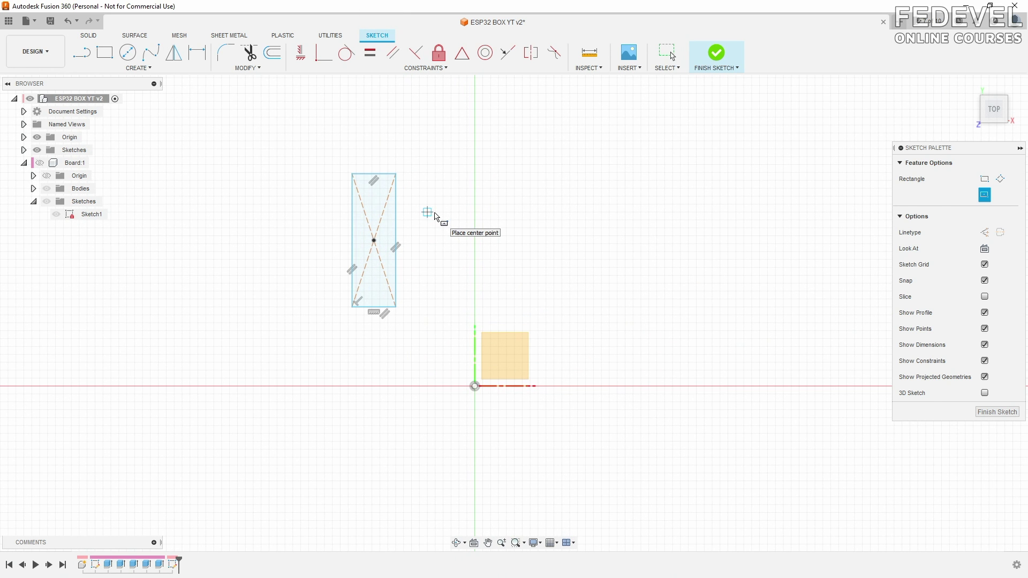
key("Escape")
Dimension the rectangle's width as board_width + 2 * tolerance_big.
left_click(197, 52)
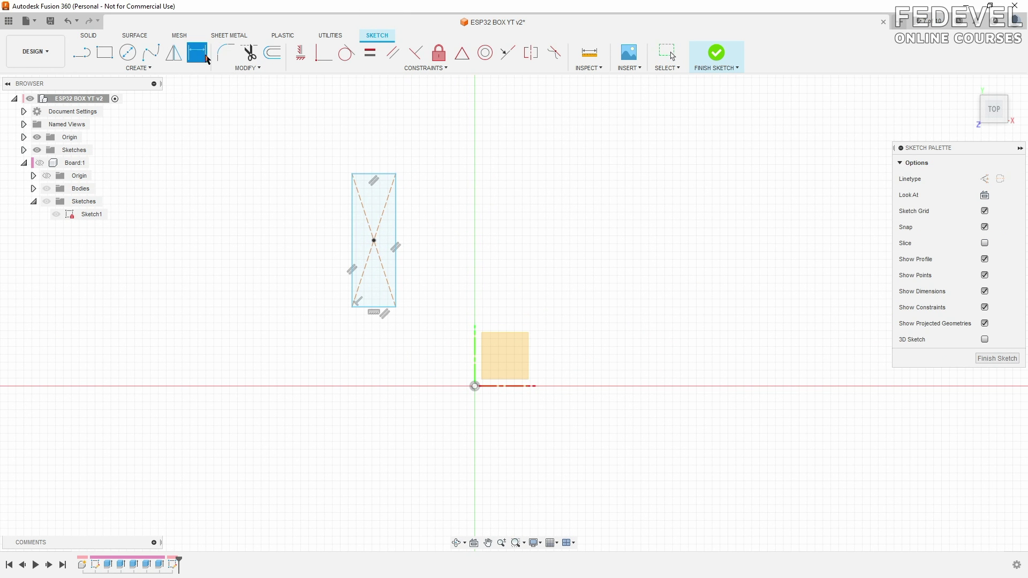
left_click(373, 177)
left_click(380, 147)
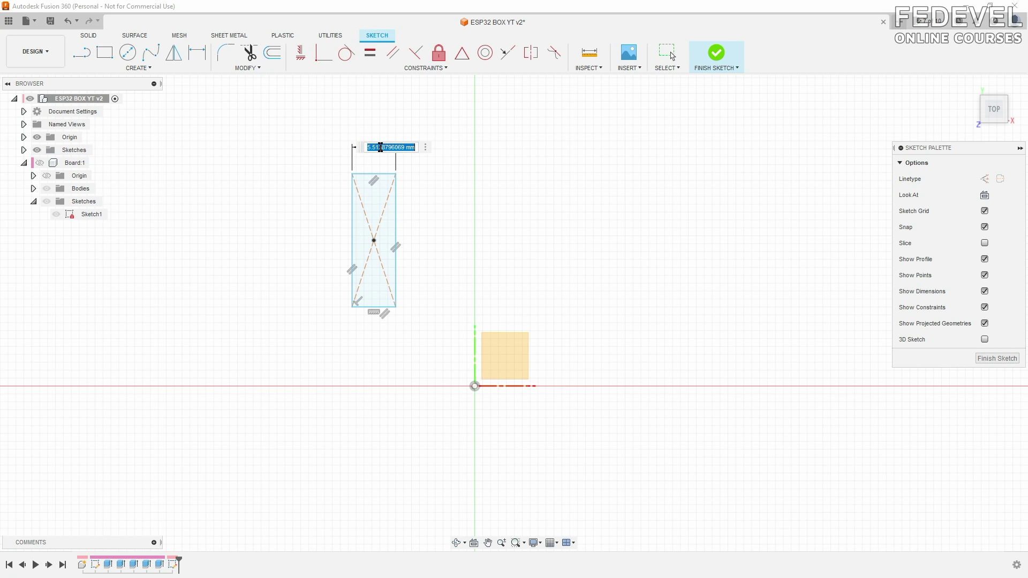
type("bo")
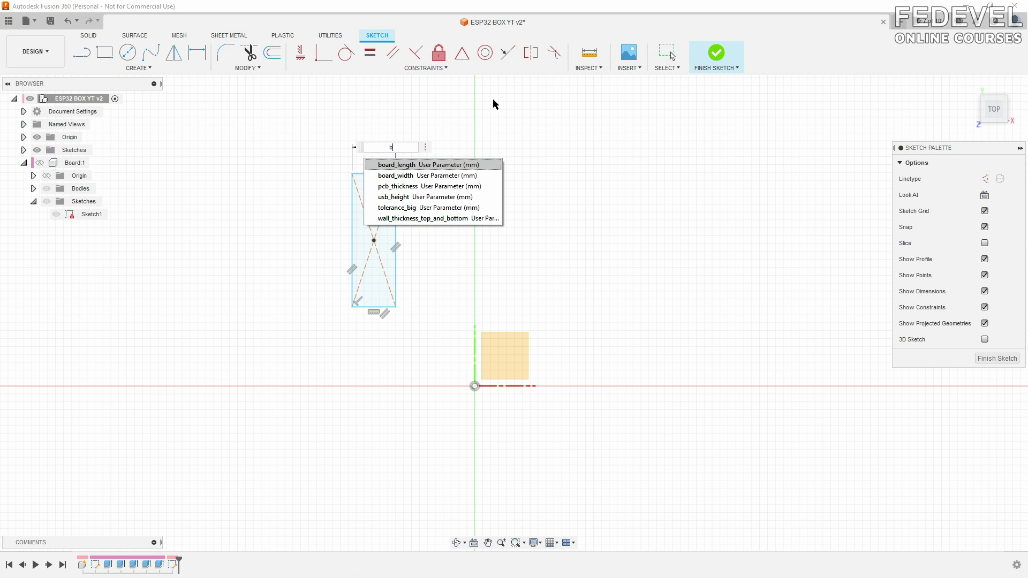
left_click(463, 174)
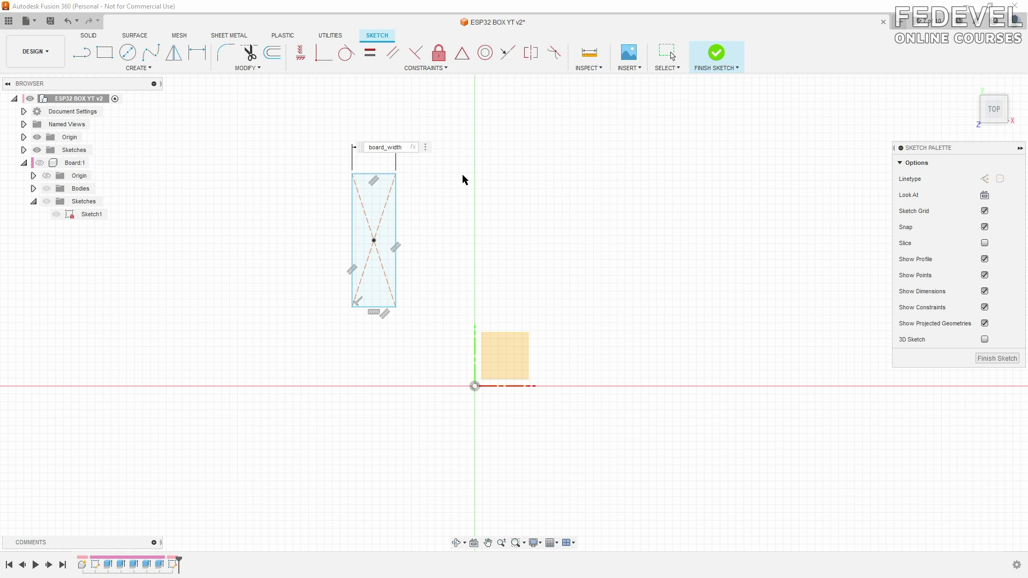
type("+ 2* to")
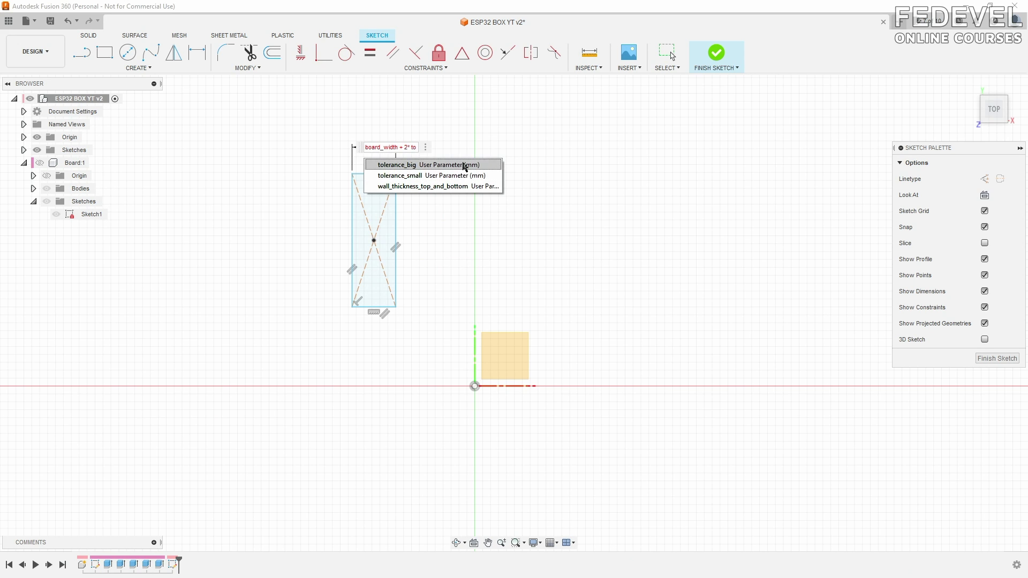
left_click(464, 166)
key("Return")
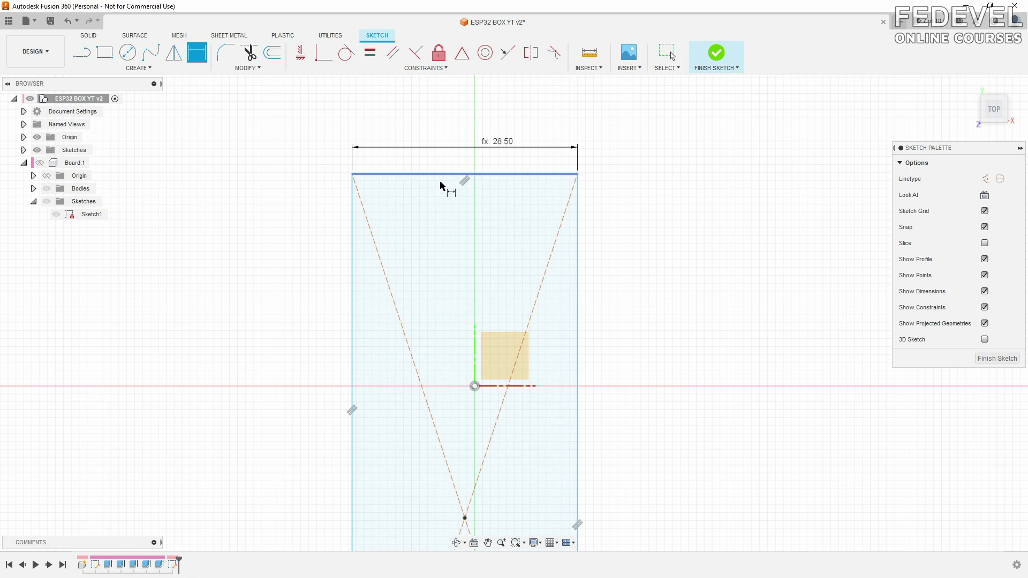
Dimension the rectangle's length as board_length + 2 * tolerance_big.
scroll(406, 227, "down", 4)
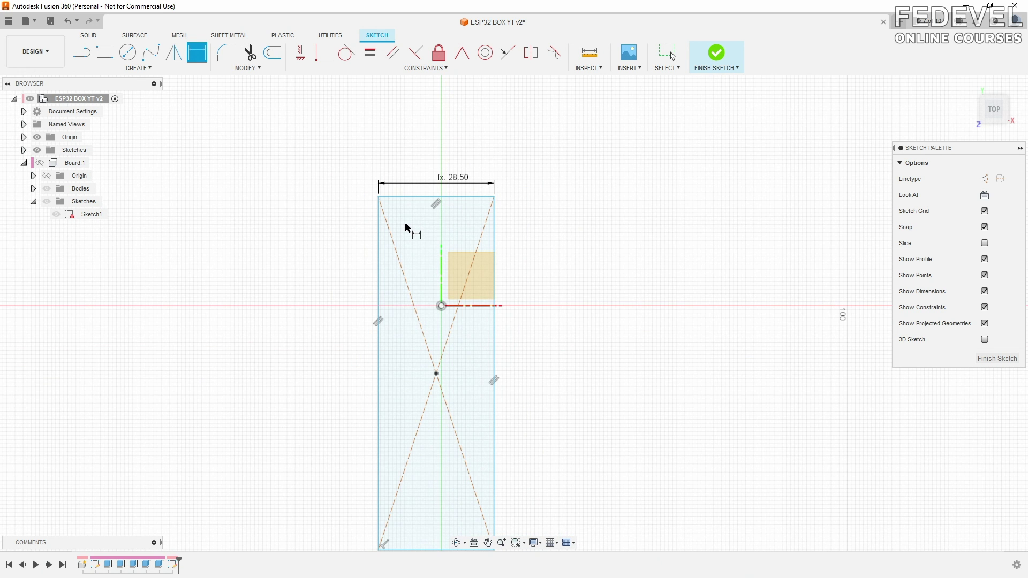
left_click(380, 277)
left_click(339, 280)
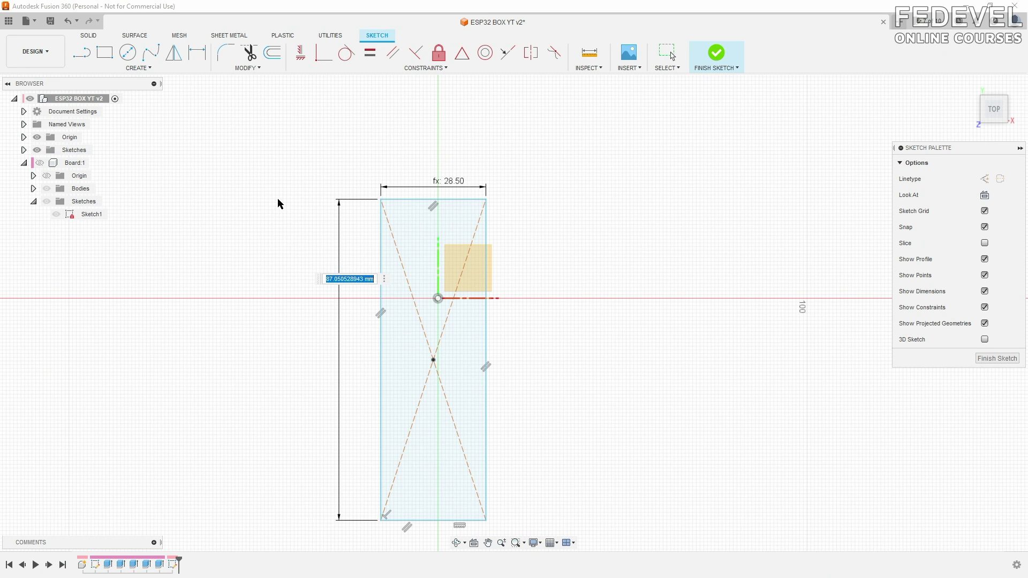
type("bo")
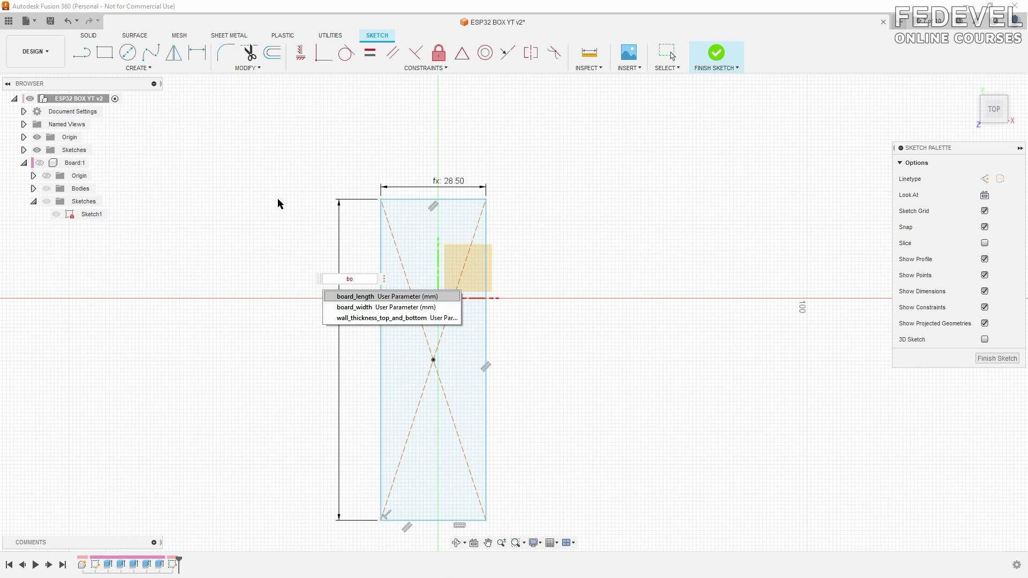
left_click(355, 297)
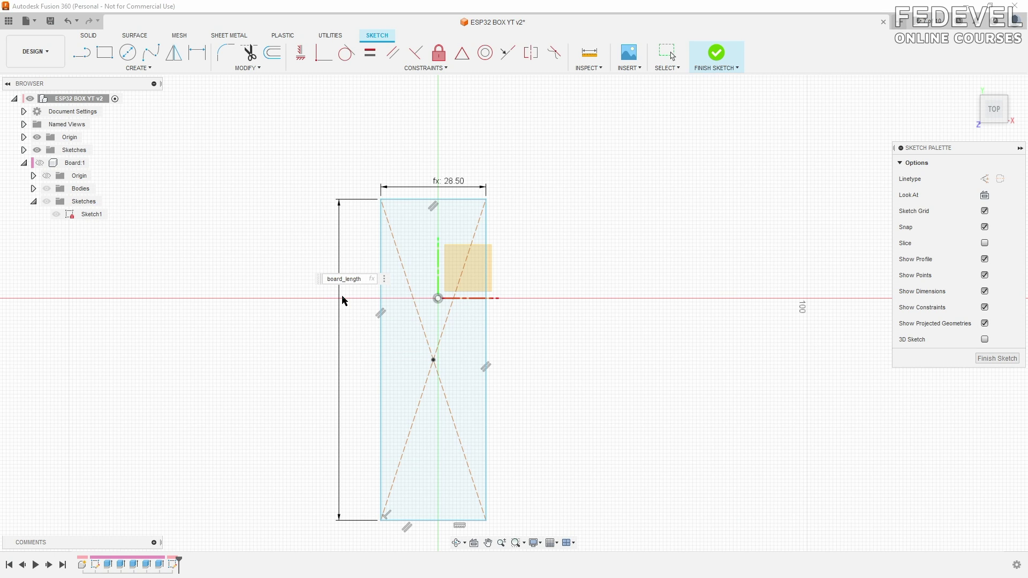
type("+ 2*t")
left_click(393, 297)
key("Return")
scroll(340, 276, "down", 1)
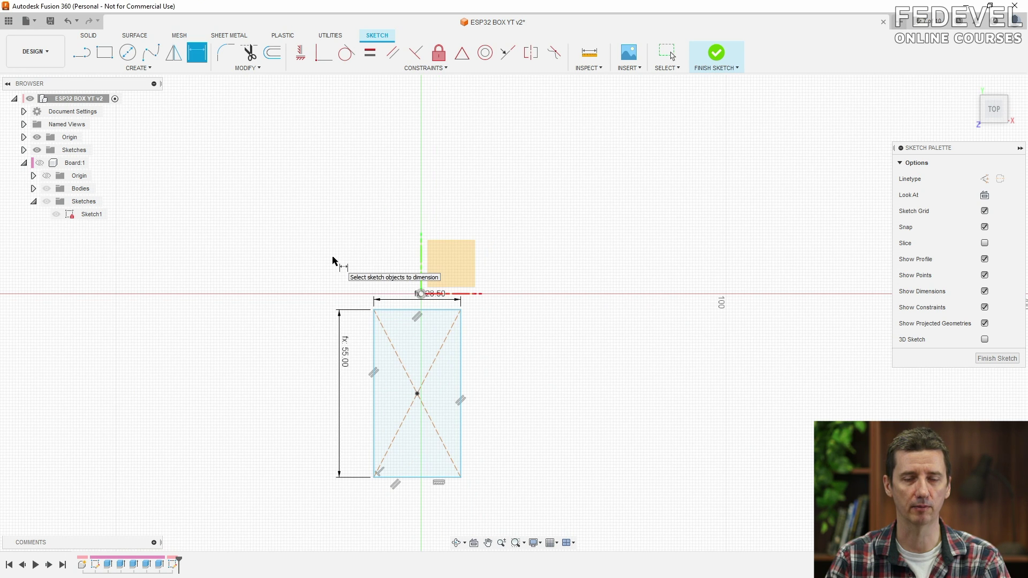
Move the rectangle up so it straddles the X axis, and place its two dimension labels neatly beside its edges.
key("Escape")
mouse_move(418, 479)
left_mouse_down()
mouse_move(420, 391)
mouse_move(407, 318)
left_mouse_up()
scroll(312, 177, "up", 2)
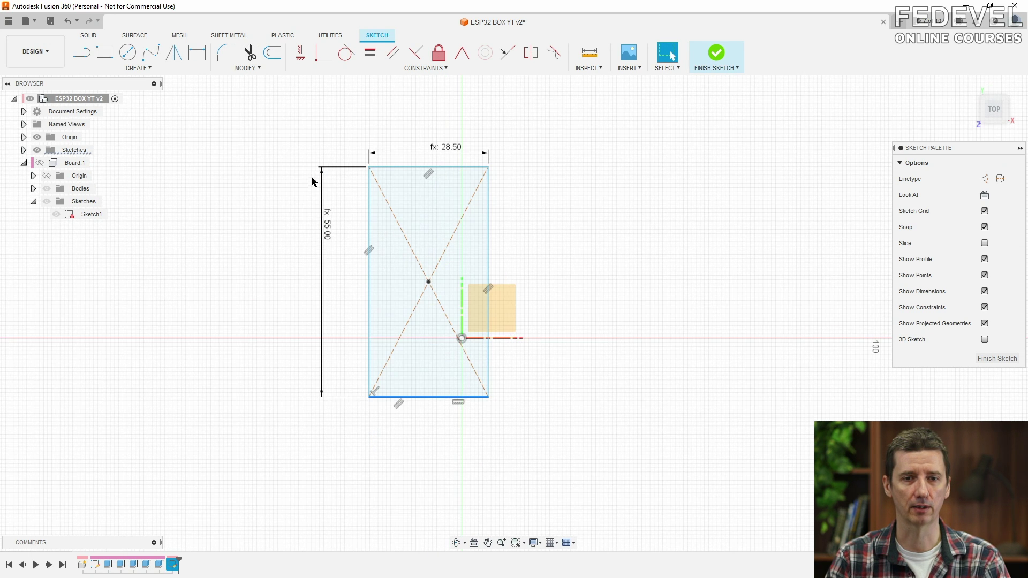
left_click_drag(329, 227, 346, 275)
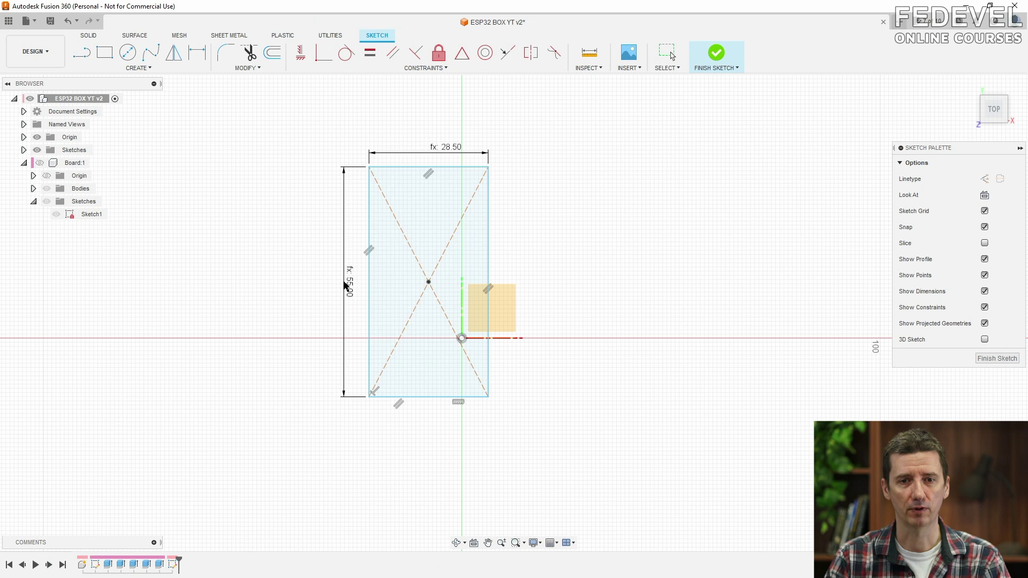
left_click_drag(446, 152, 429, 149)
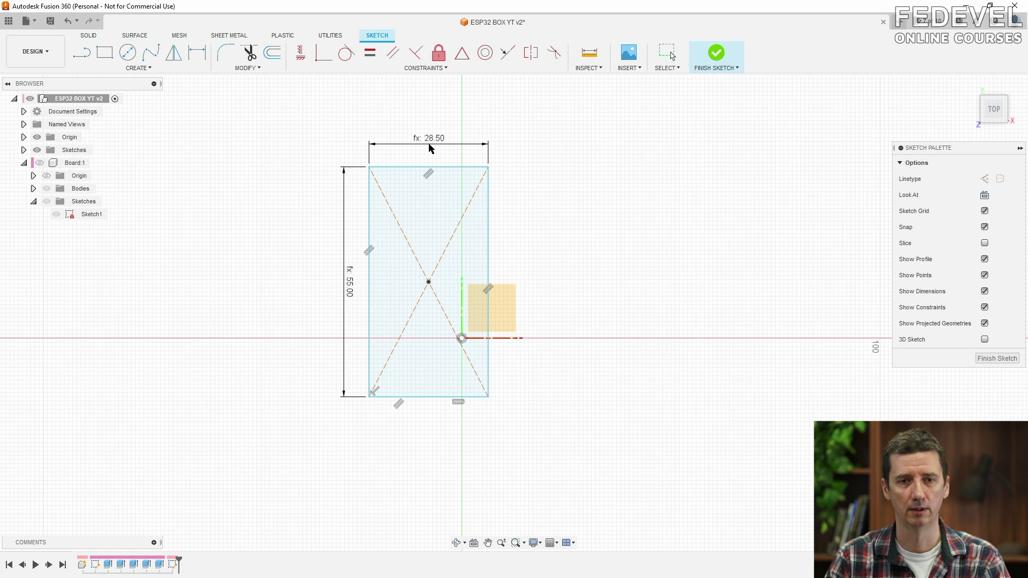
left_click_drag(349, 275, 336, 276)
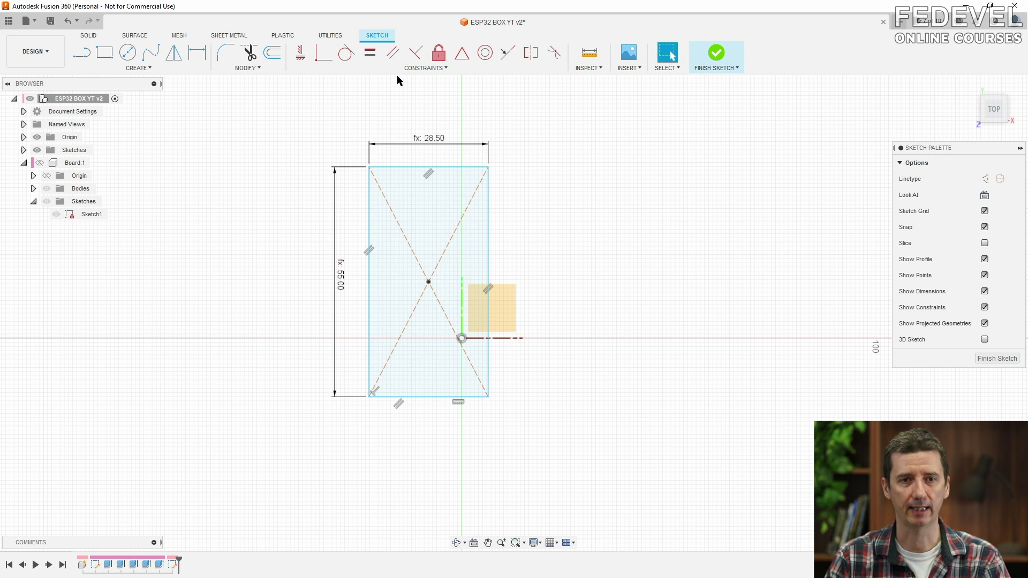
Apply a Horizontal/Vertical constraint that aligns the rectangle's center point with the Y axis.
left_click(323, 53)
left_click(429, 282)
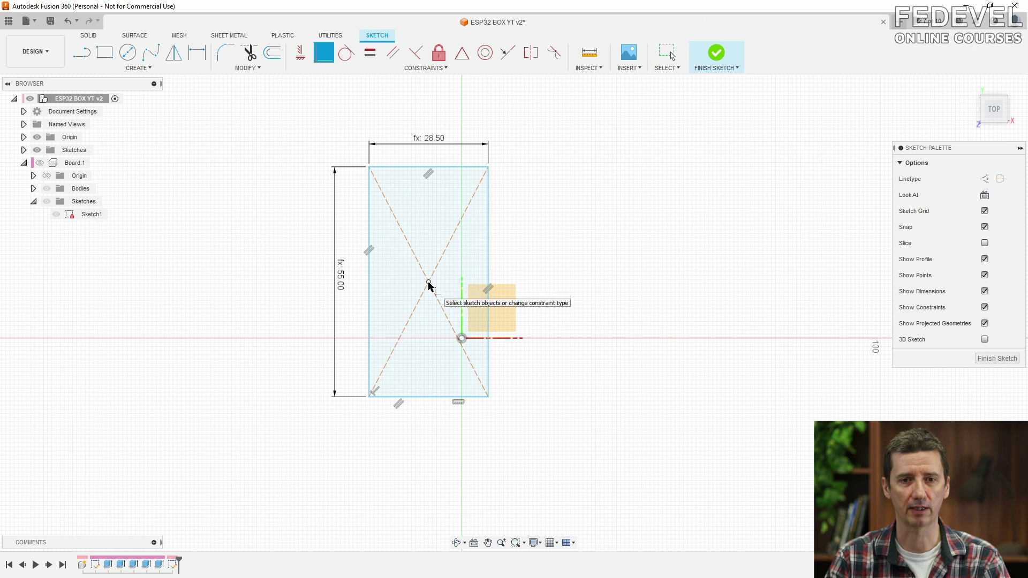
left_click(461, 295)
Dimension the distance between the rectangle's bottom edge and the origin as tolerance_big.
key("d")
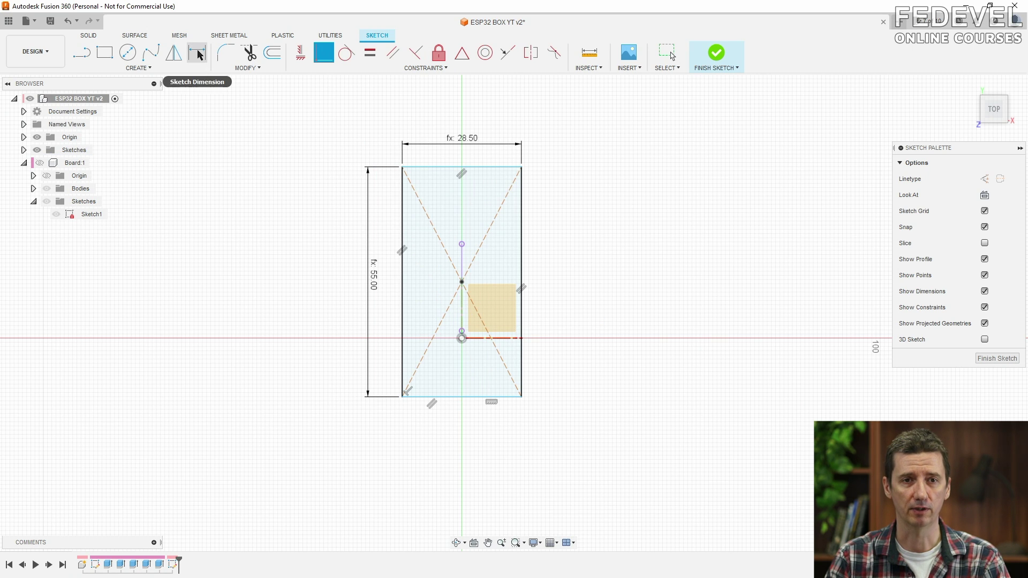
left_click(471, 400)
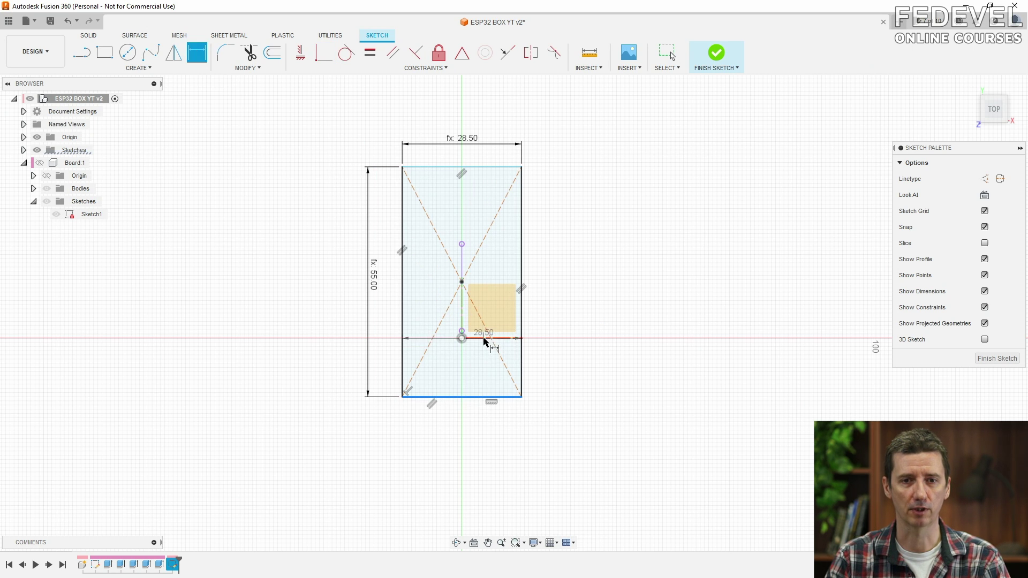
scroll(464, 337, "up", 4)
left_click(432, 333)
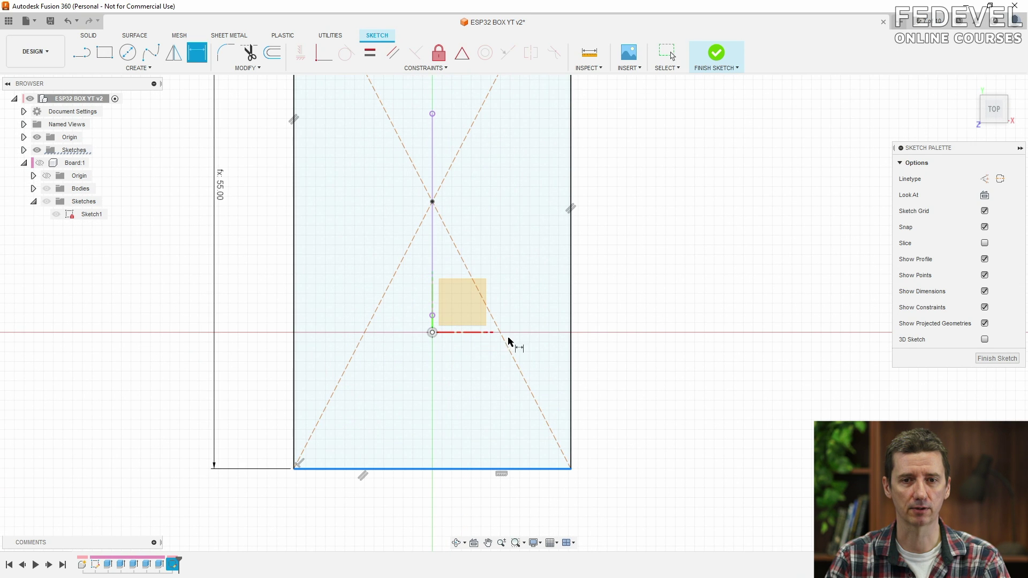
left_click(642, 369)
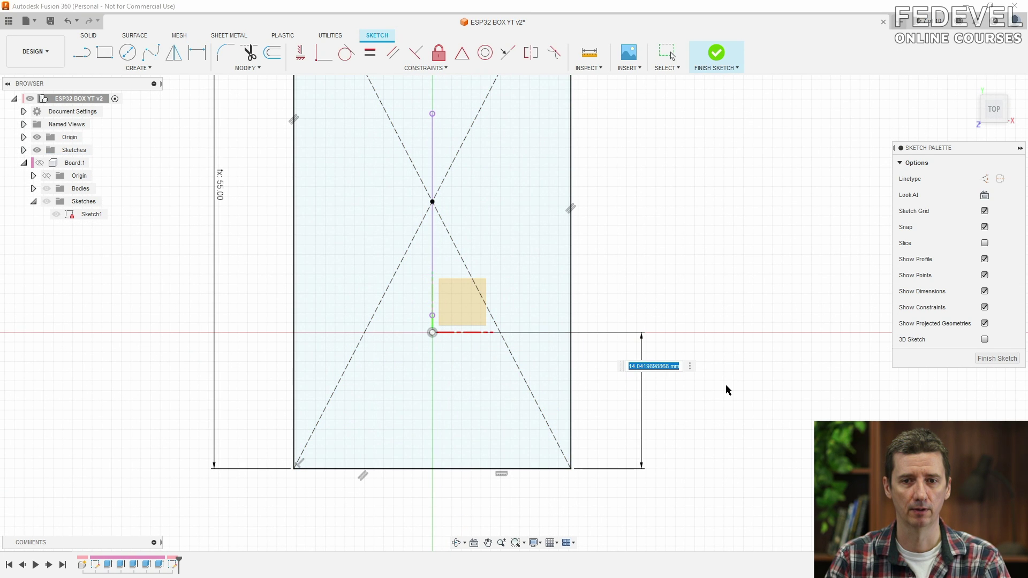
type("tol")
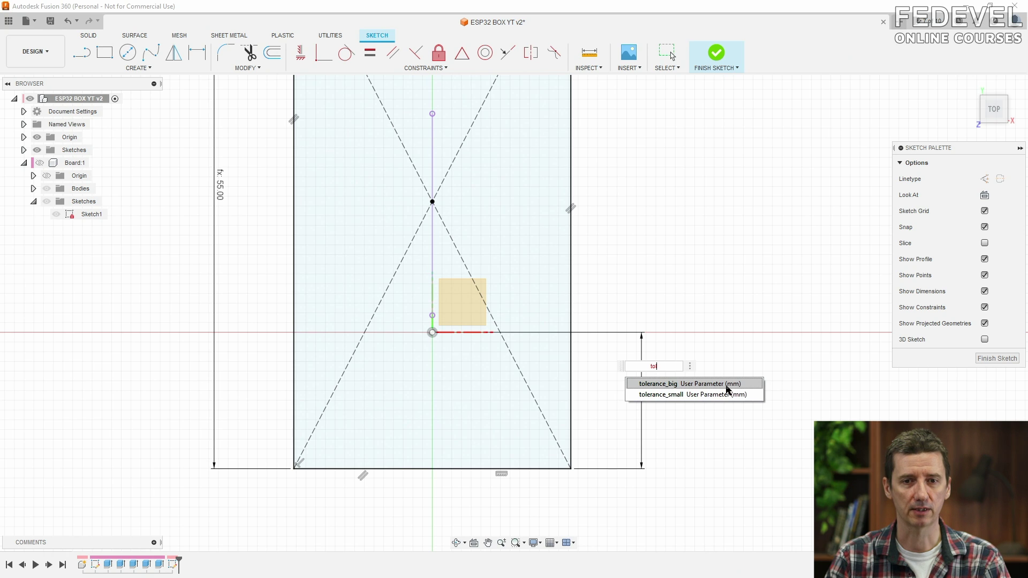
left_click(727, 385)
key("Return")
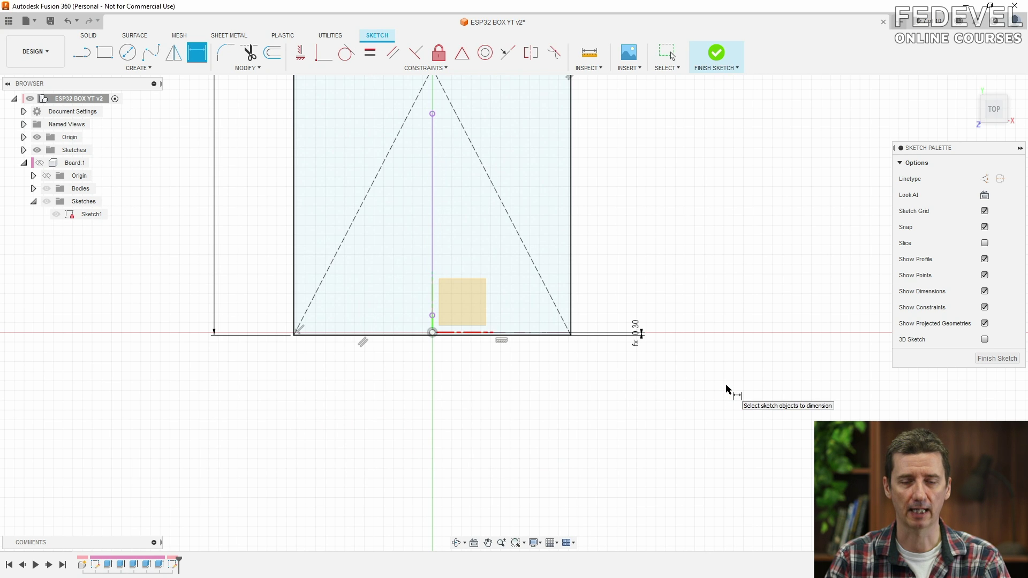
scroll(522, 487, "down", 3)
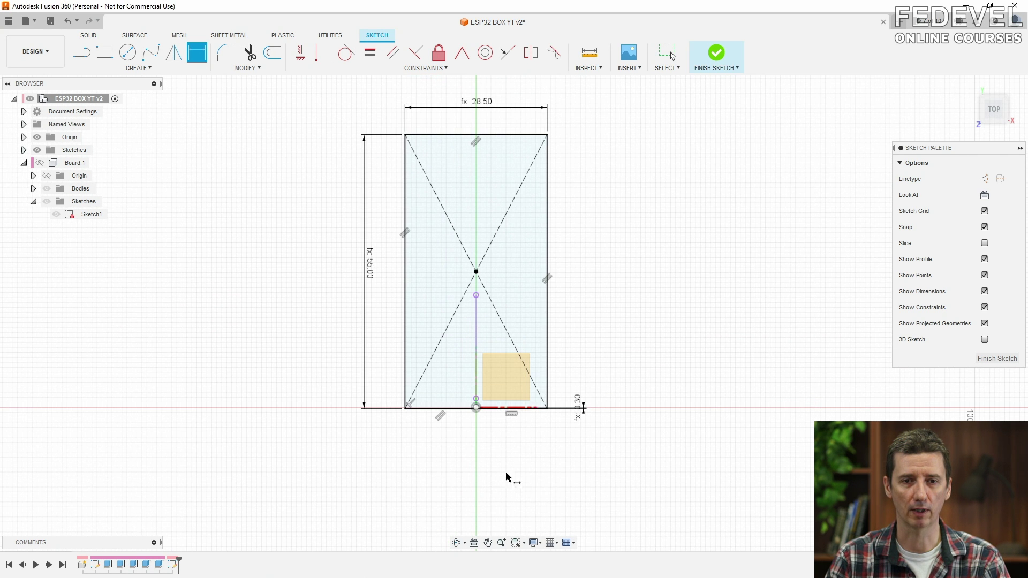
Show the Board component temporarily to examine how the box outline fits around the board, and hide it again.
left_click(39, 164)
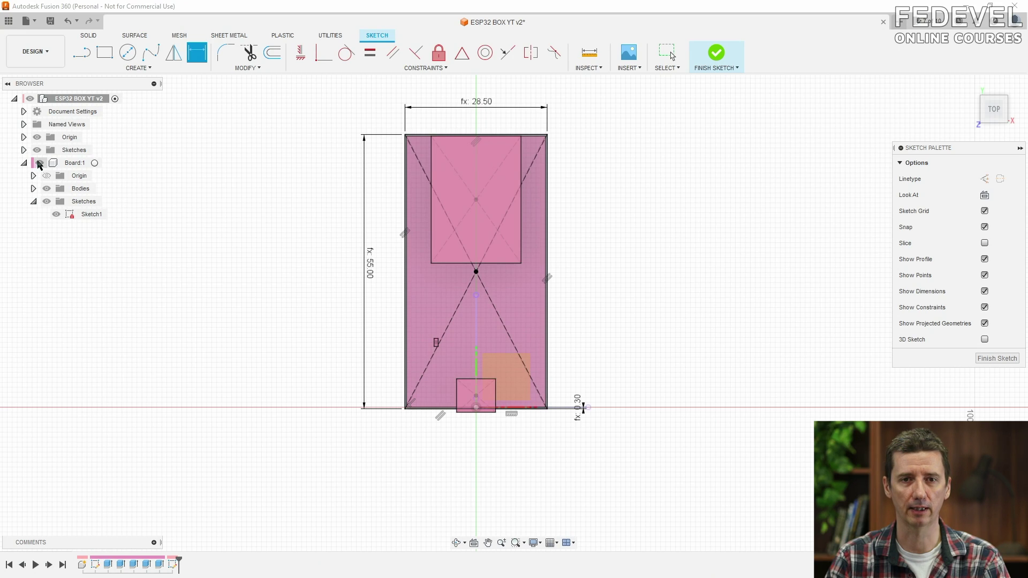
scroll(402, 138, "up", 4)
scroll(547, 468, "down", 3)
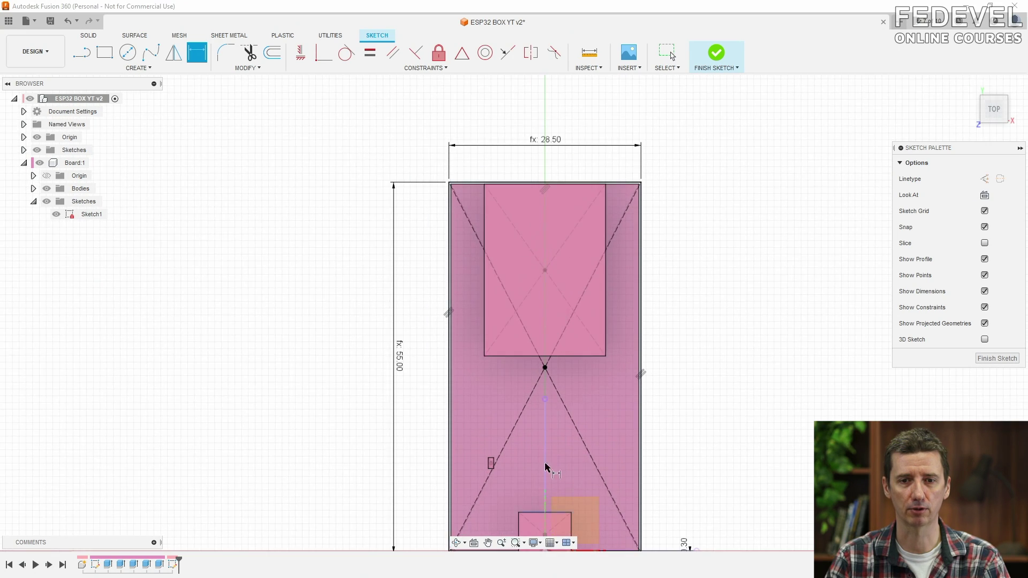
scroll(557, 517, "down", 2)
scroll(551, 514, "up", 6)
scroll(553, 509, "down", 3)
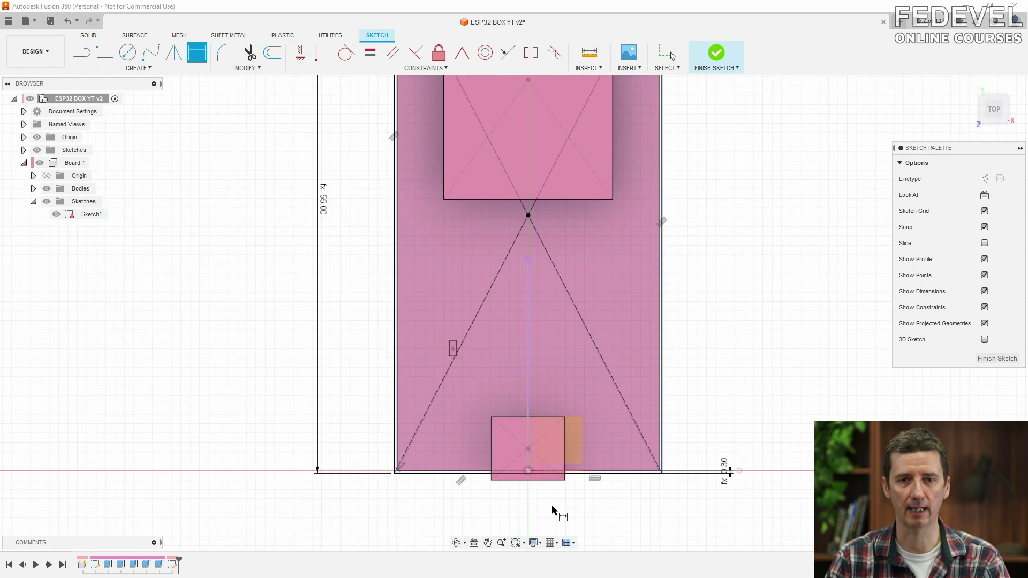
scroll(552, 513, "down", 2)
left_click(40, 163)
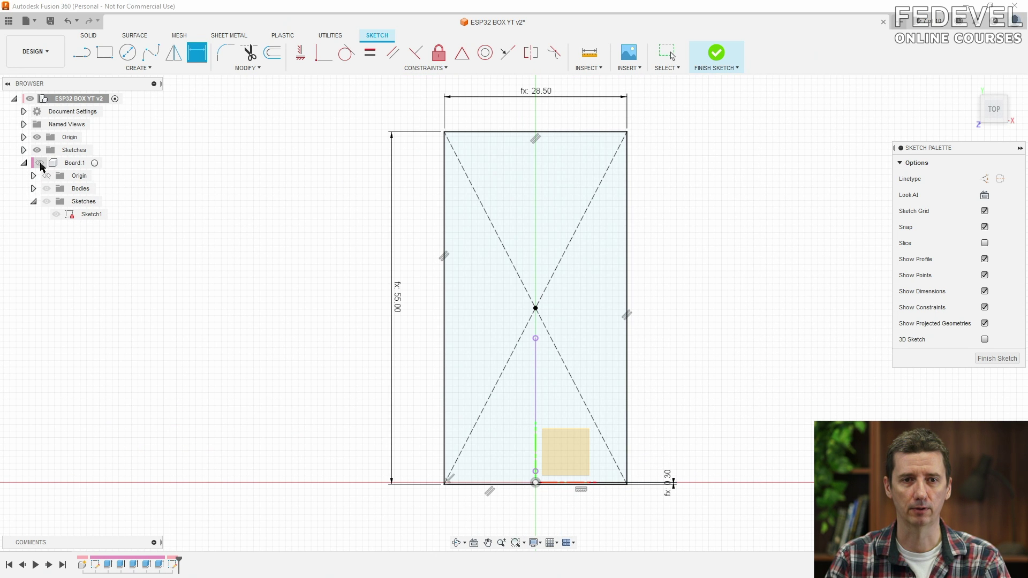
Offset the rectangle outward by -wall_thickness_sides and finish the sketch.
left_click(277, 59)
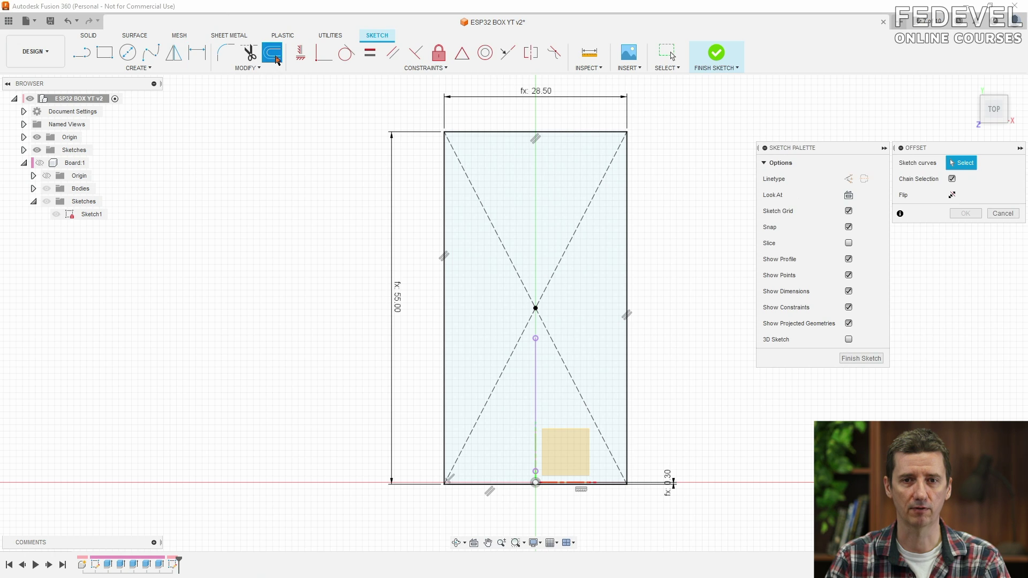
left_click(627, 268)
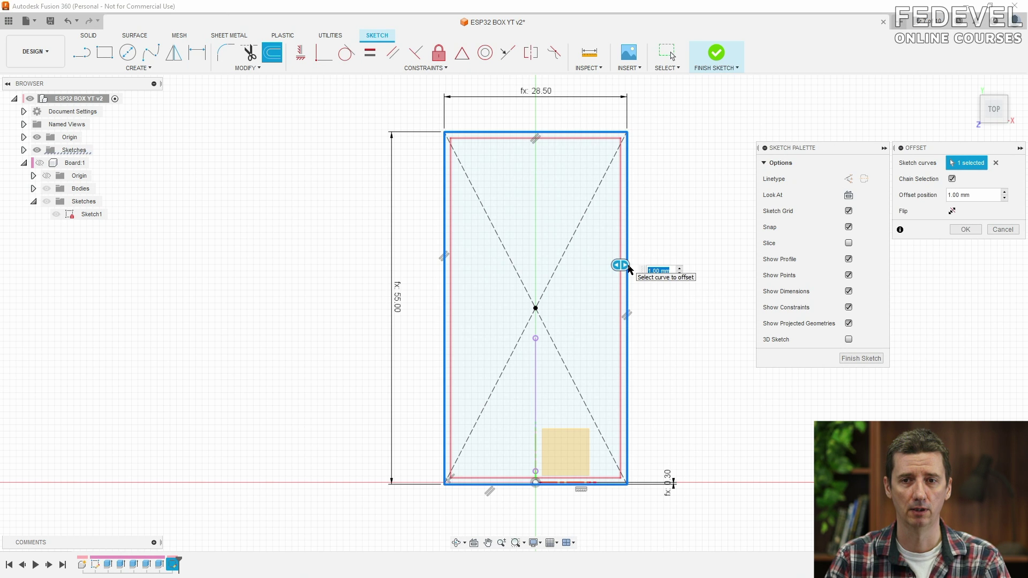
left_click(944, 195)
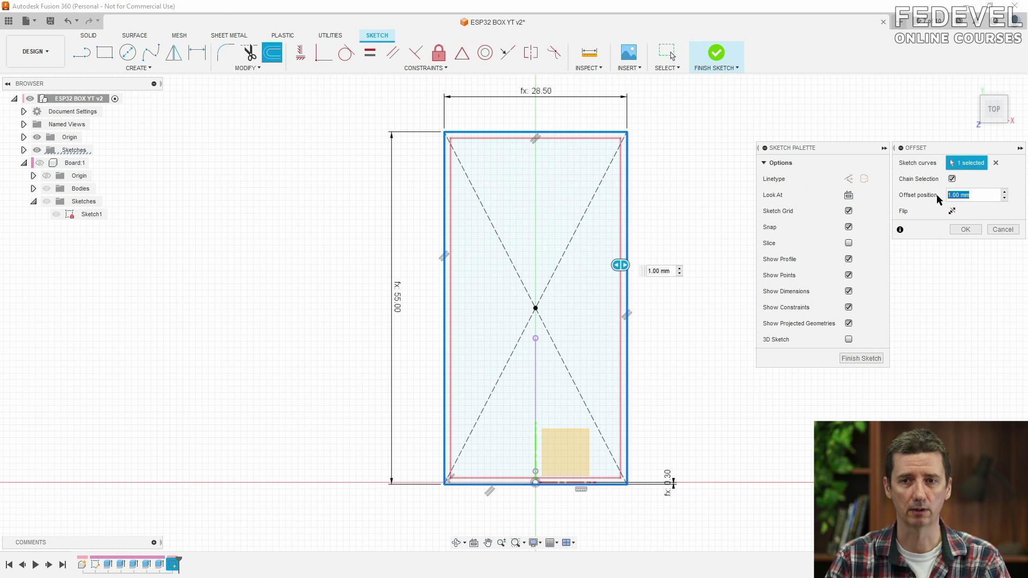
type("-")
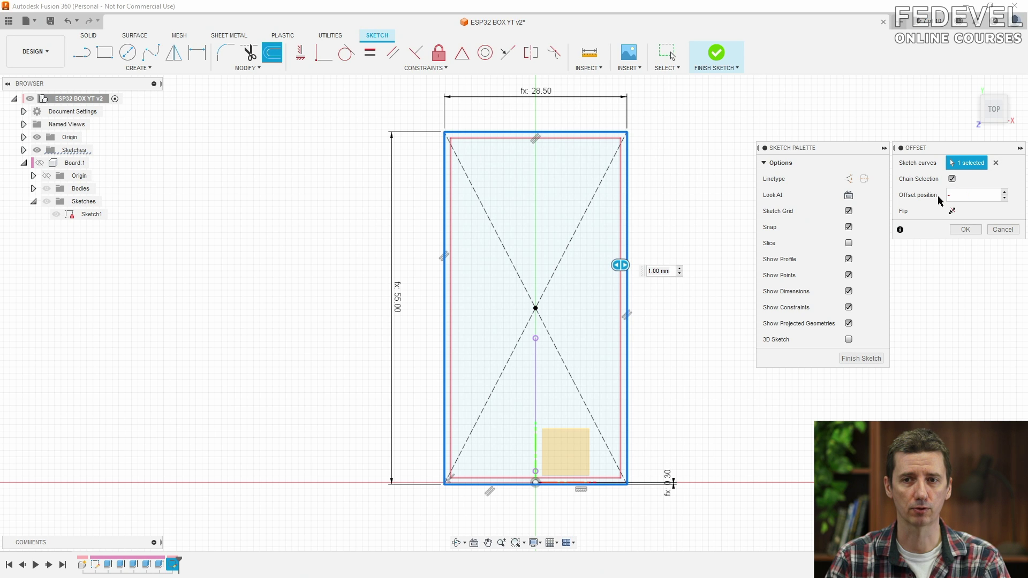
type("wa")
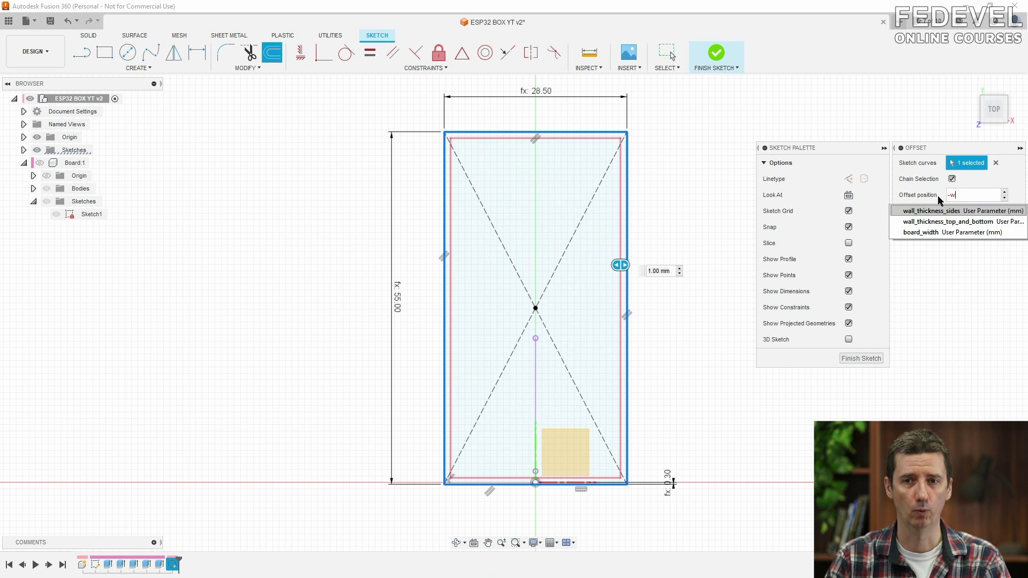
left_click(947, 212)
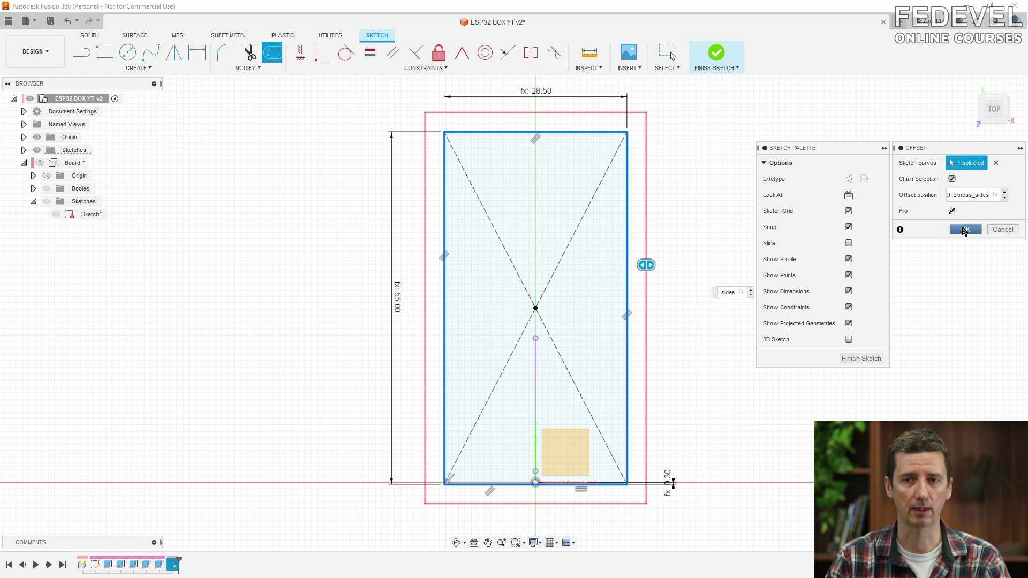
left_click(965, 230)
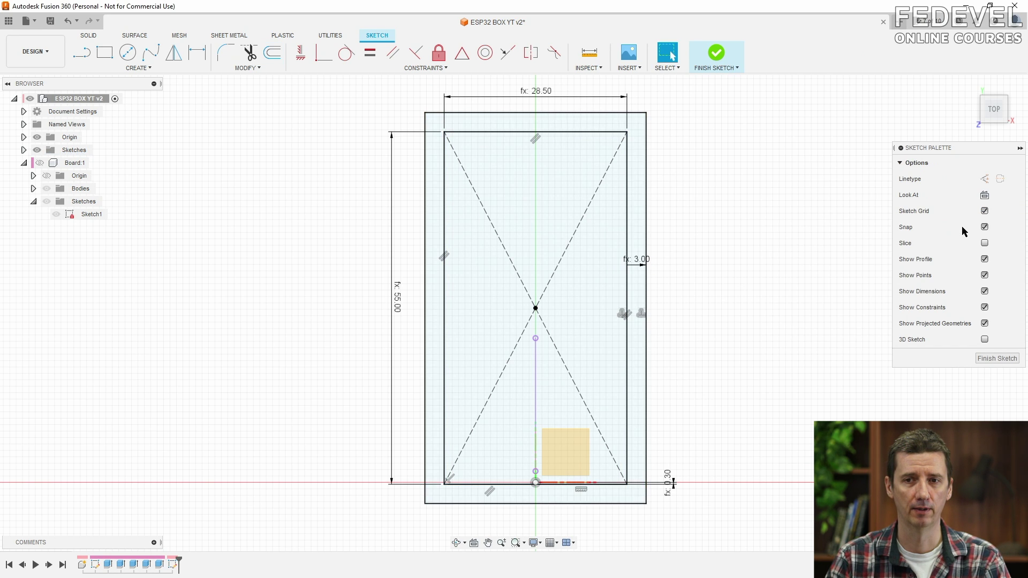
left_click(991, 360)
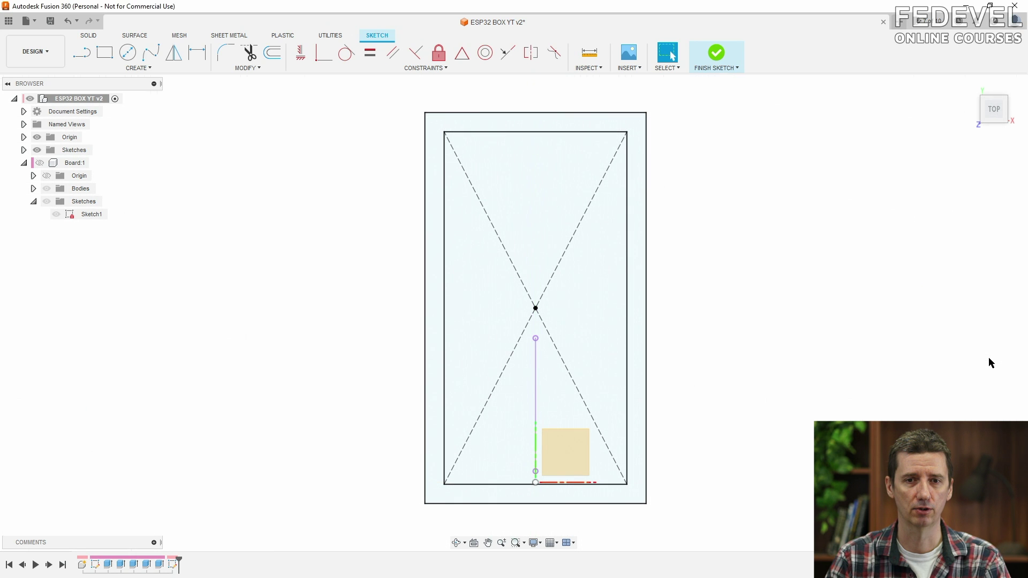
left_click(969, 87)
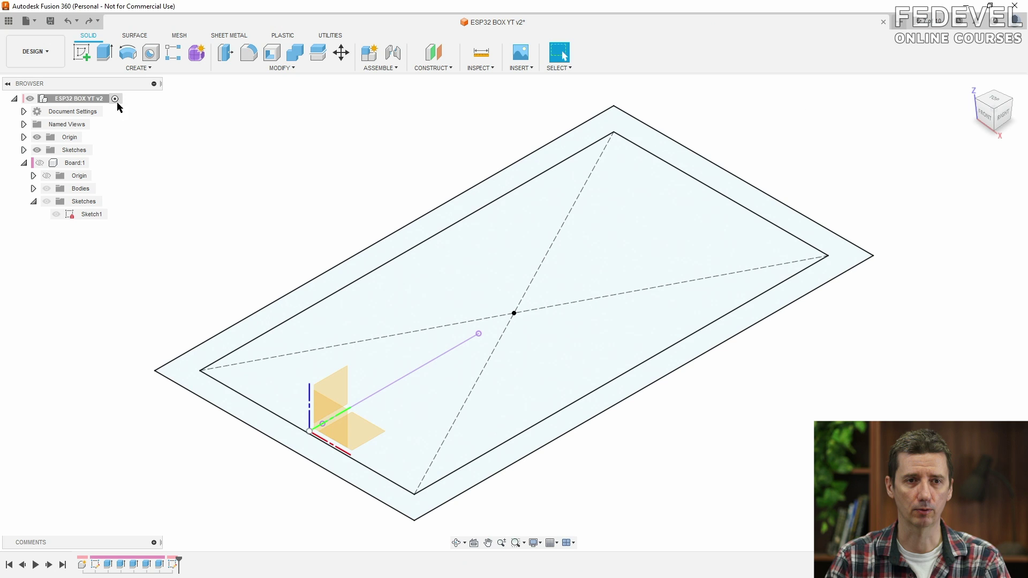
Create a new internal component named Bottom under the top-level ESP32 BOX YT assembly.
right_click(89, 100)
left_click(110, 106)
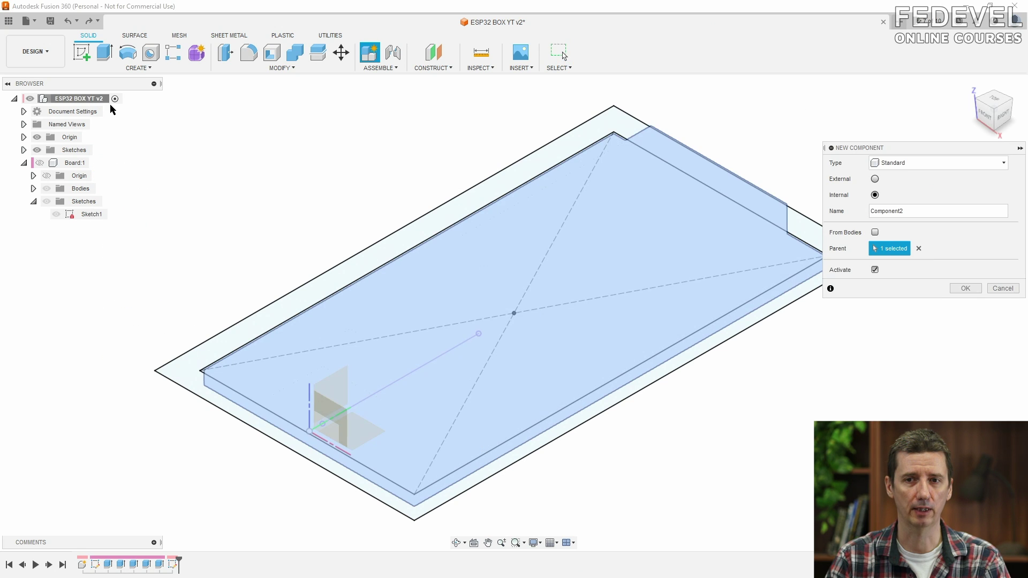
left_click_drag(886, 212, 851, 214)
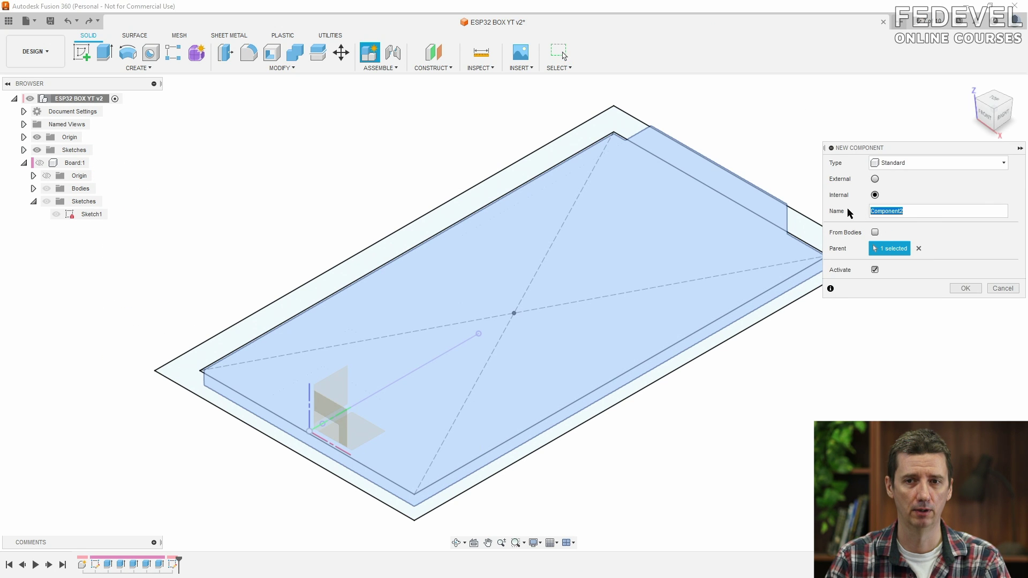
type("Bottom")
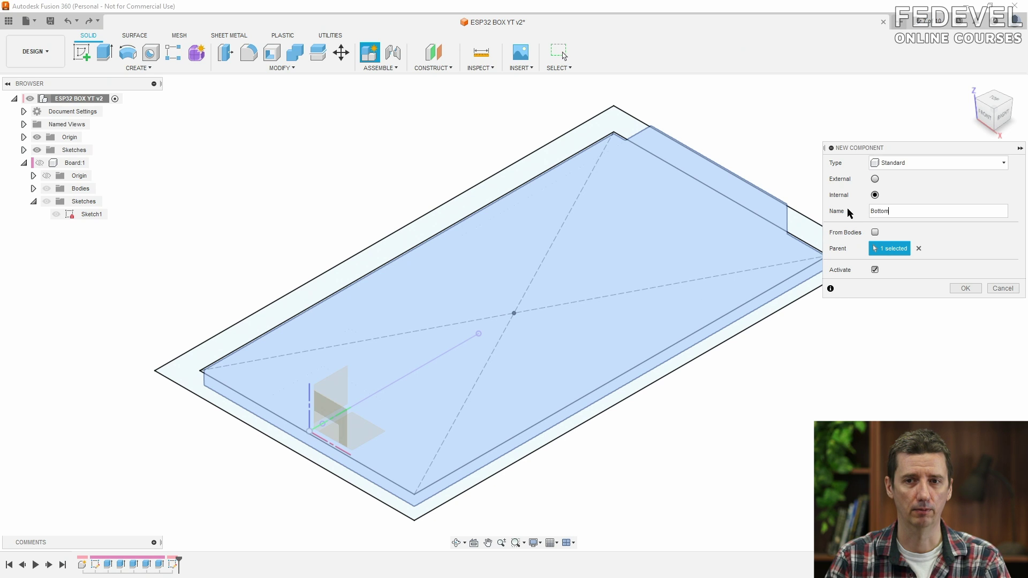
left_click(965, 290)
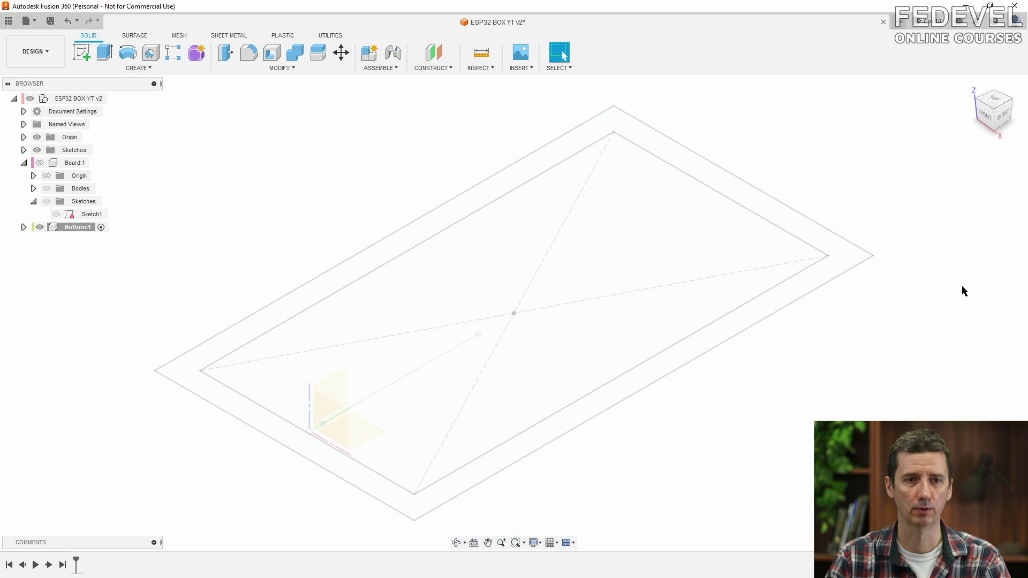
Add a user parameter named box_bottom_height with the expression 9 in mm.
left_click(282, 68)
left_click(265, 331)
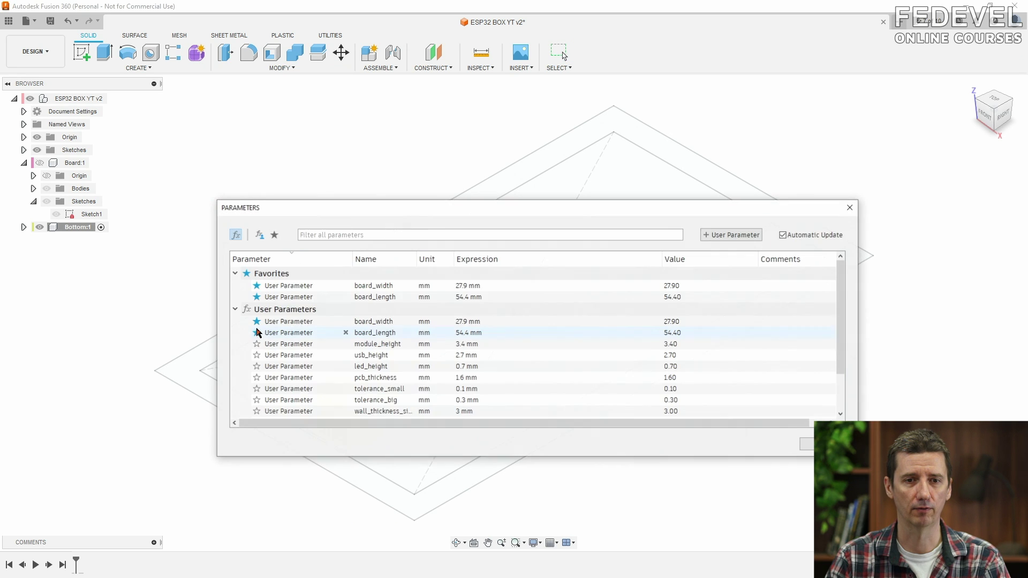
left_click(733, 236)
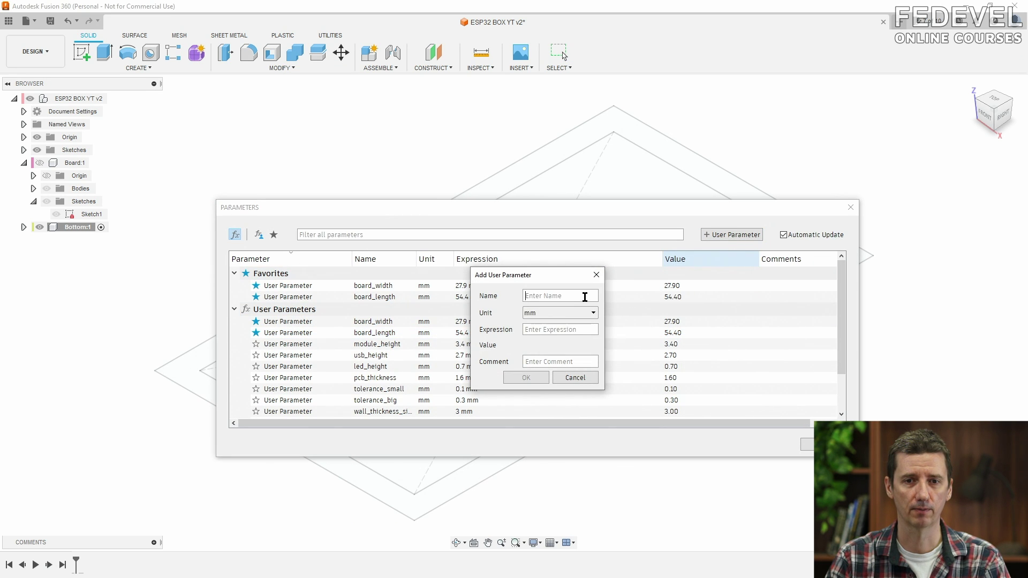
type("box_bo")
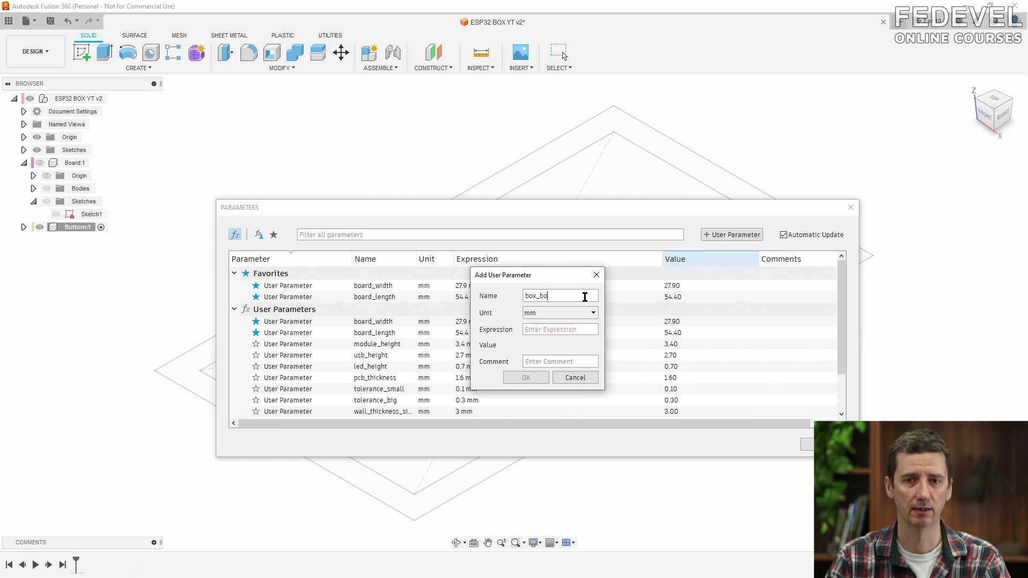
type("ttom_heigh")
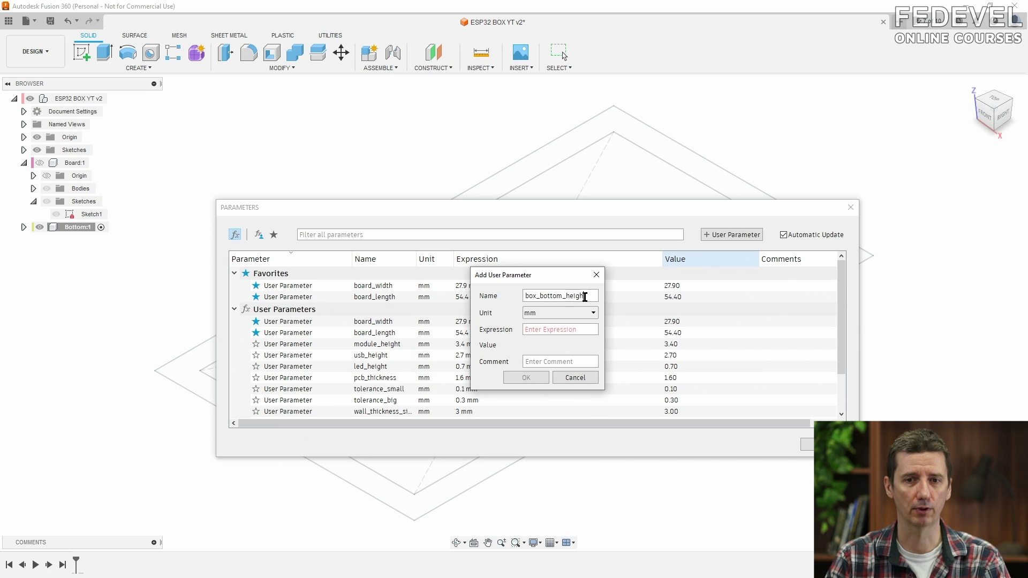
type("t")
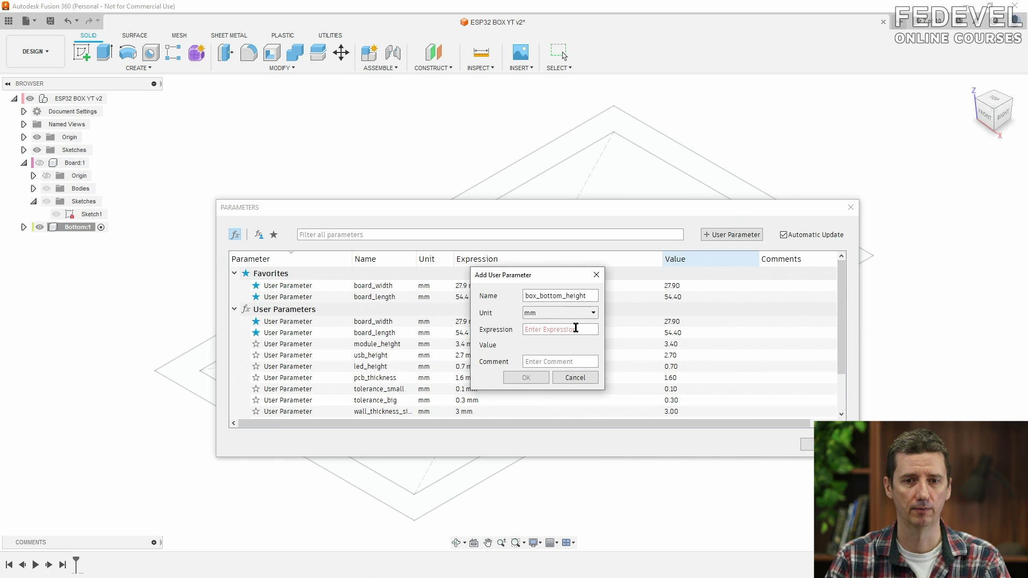
type("9")
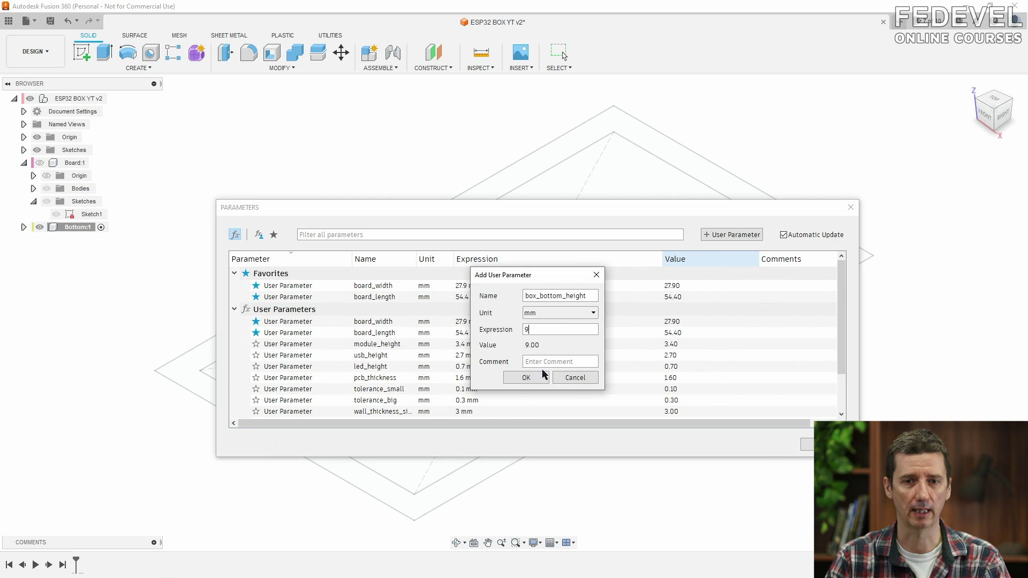
left_click(527, 378)
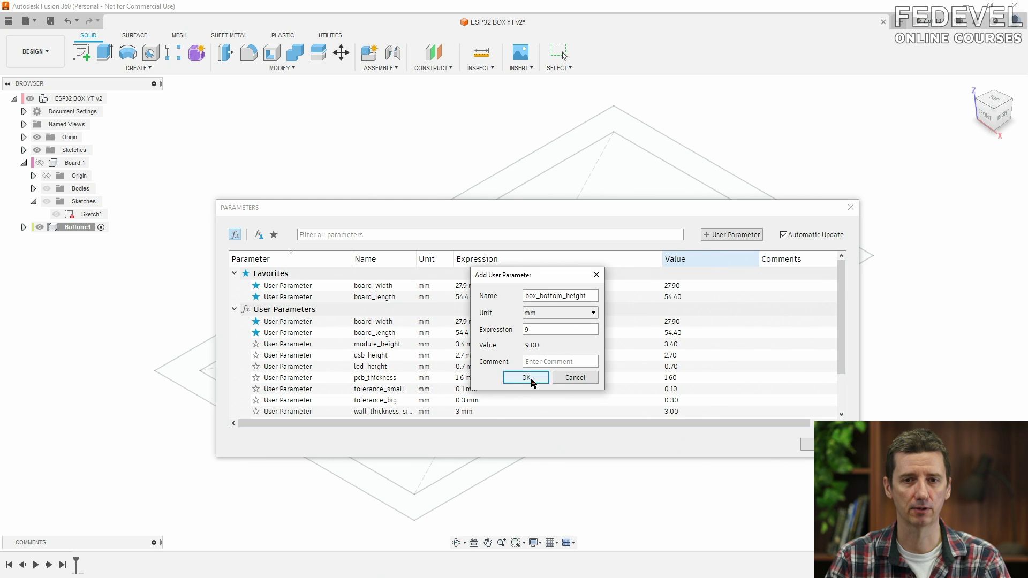
left_click(810, 445)
Extrude both profiles of the box outline sketch by -box_bottom_height as a new body in the Bottom component.
scroll(516, 271, "down", 2)
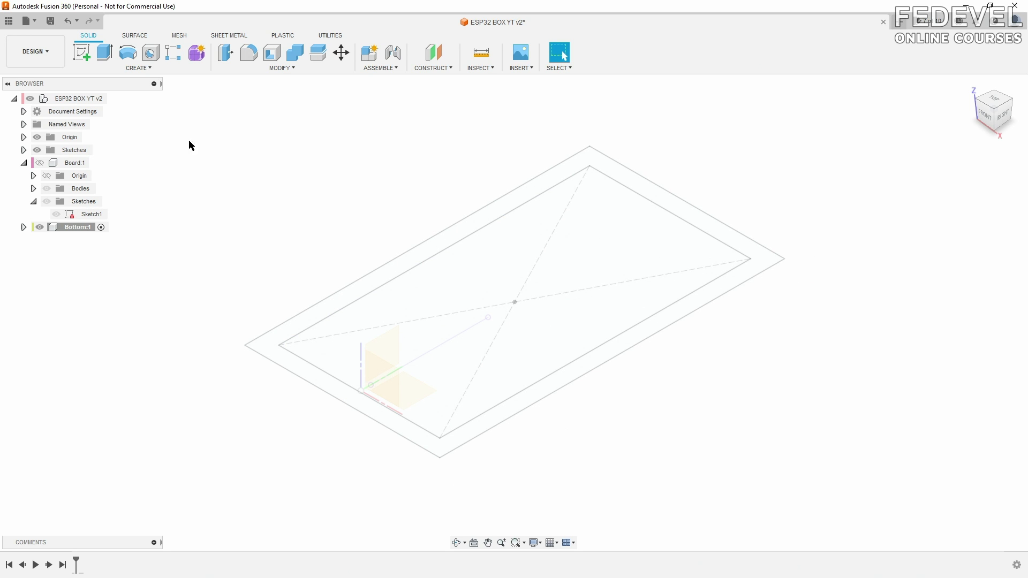
mouse_move(199, 97)
left_mouse_down()
mouse_move(705, 466)
mouse_move(855, 476)
left_mouse_up()
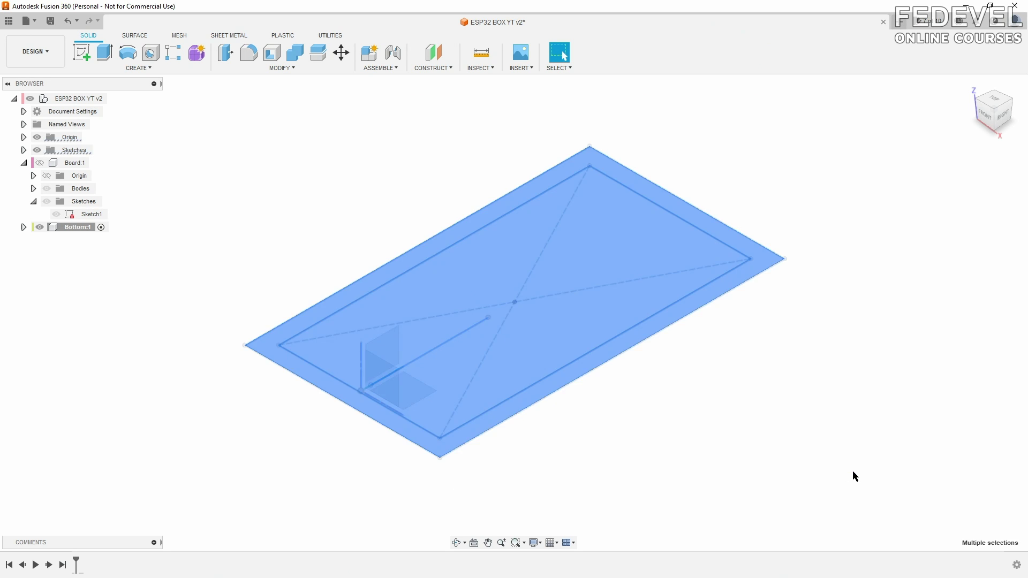
left_click(103, 54)
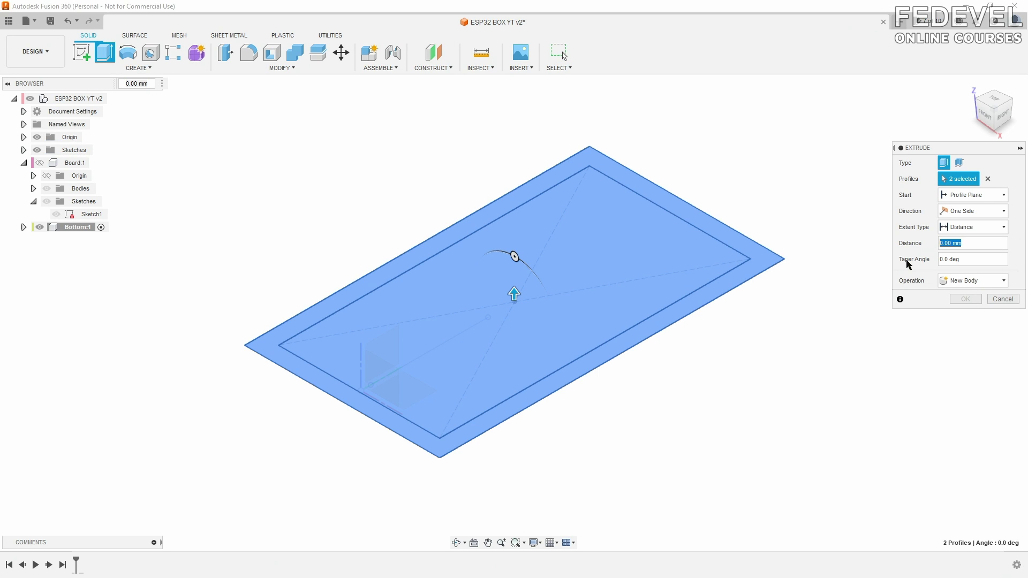
type("-bo")
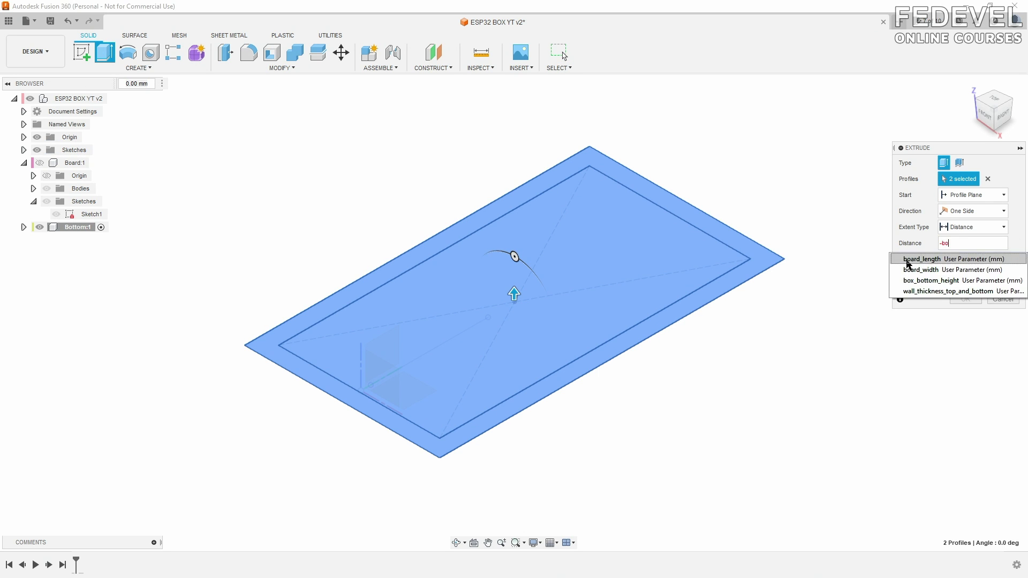
left_click(913, 281)
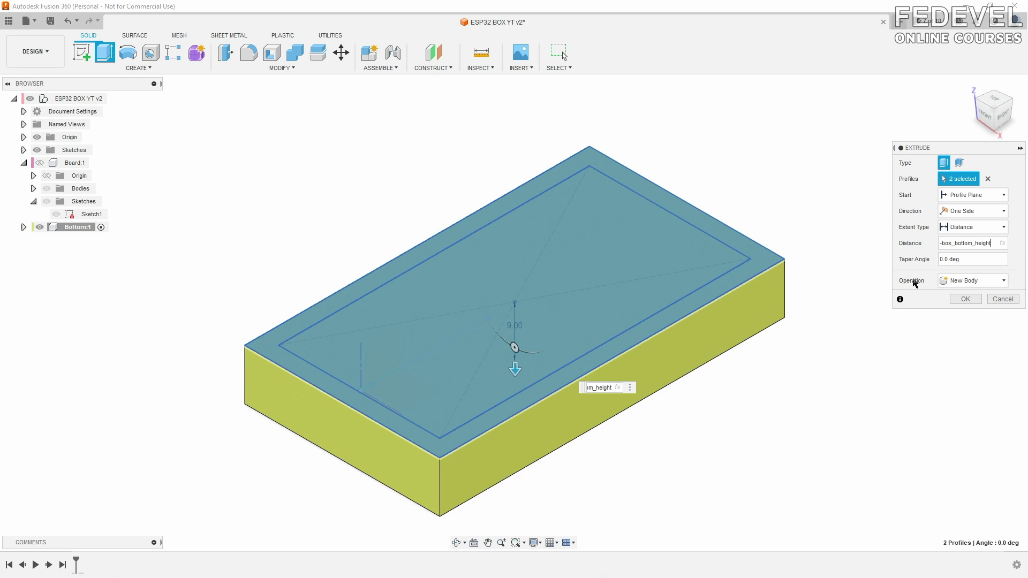
left_click(964, 299)
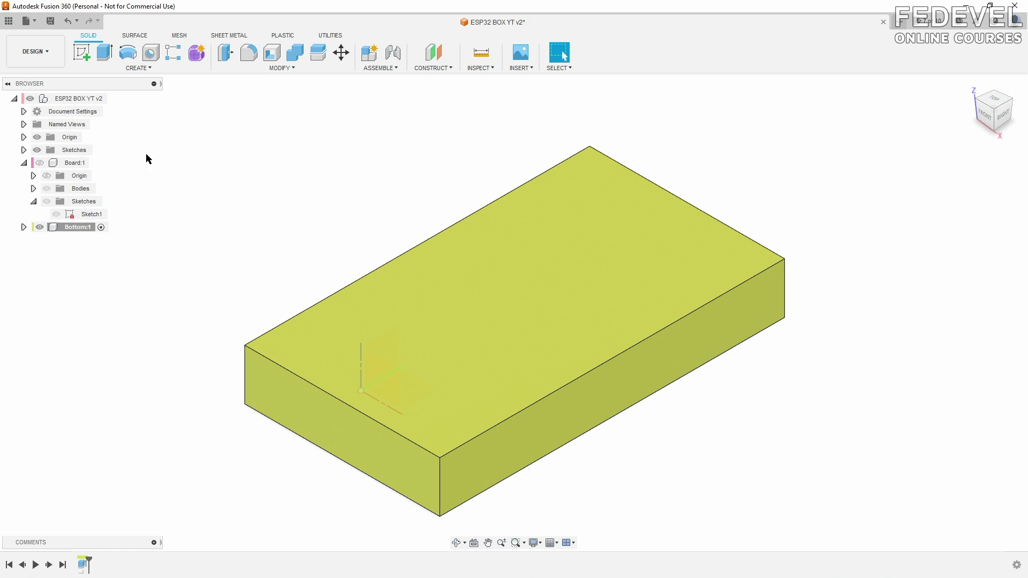
Show the outline sketch again and cut its inner rectangle into the Bottom body by -box_bottom_height+wall_thickness_top_and_bottom.
left_click(23, 150)
left_click(46, 163)
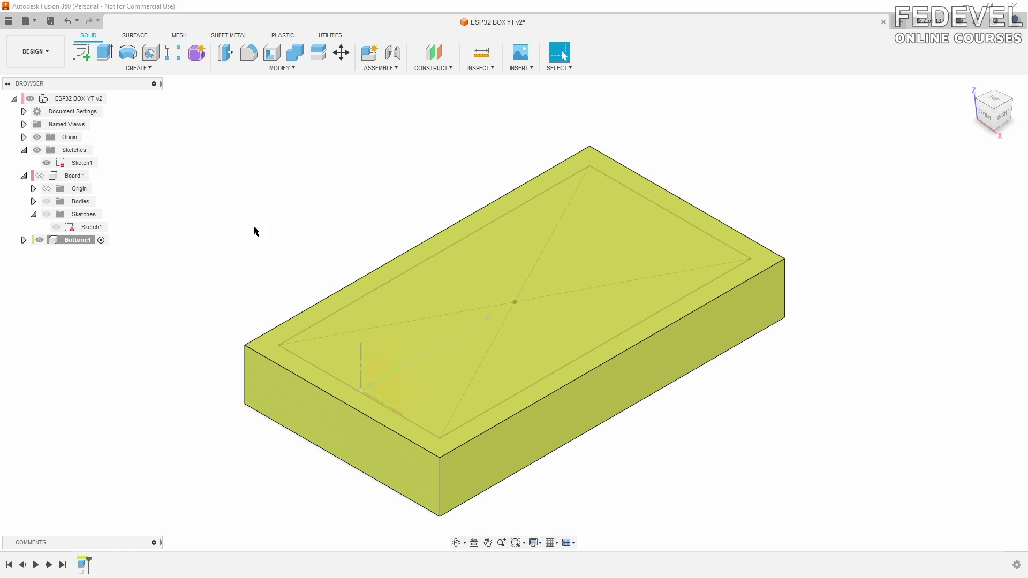
left_click(408, 297)
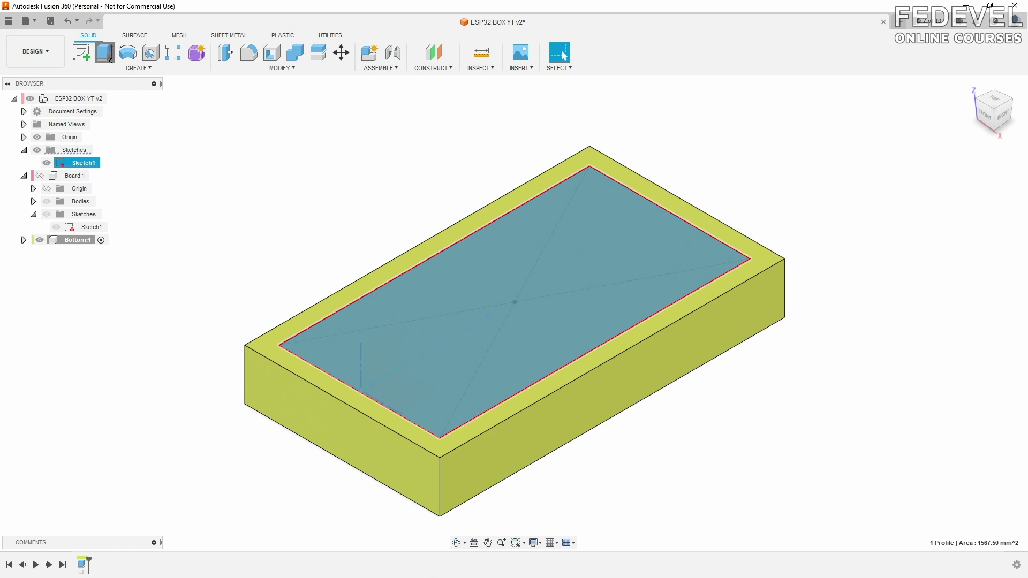
left_click(105, 52)
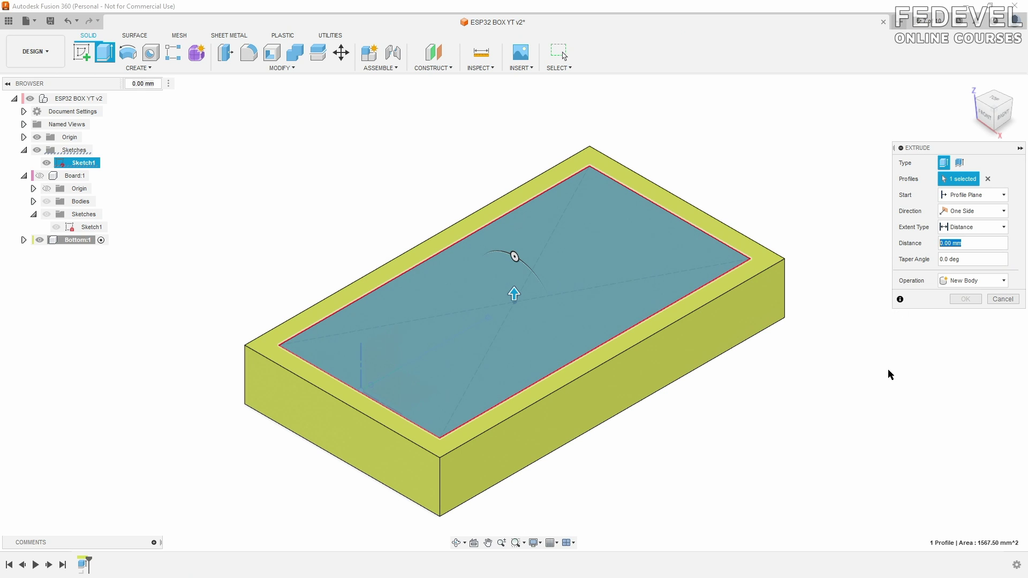
type("-box")
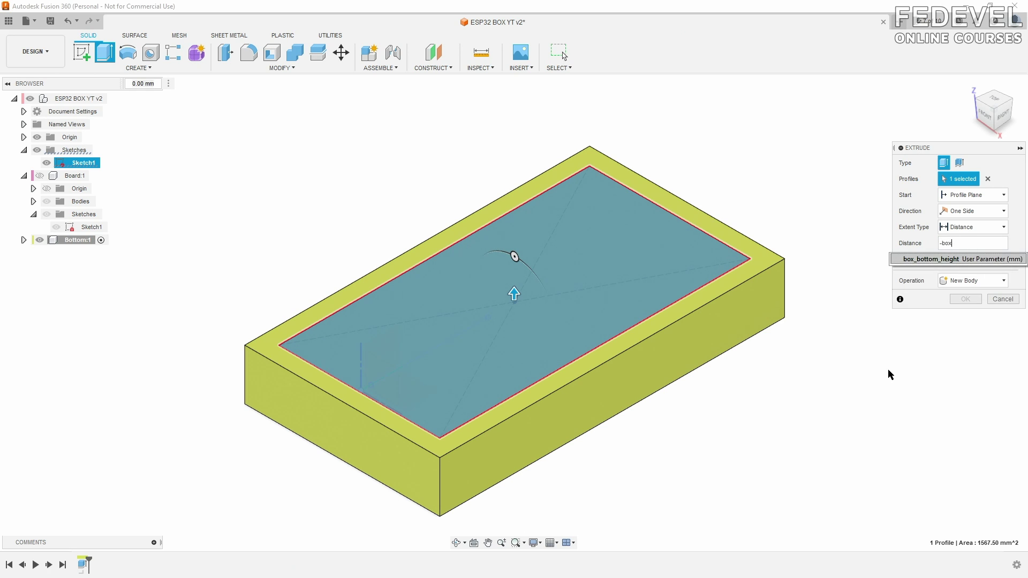
left_click(918, 260)
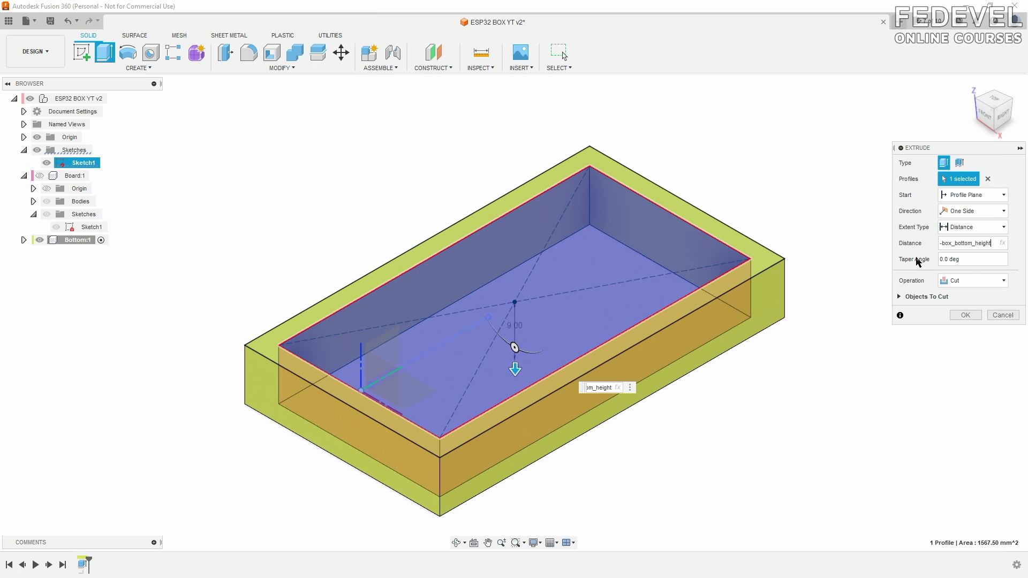
type("+wa")
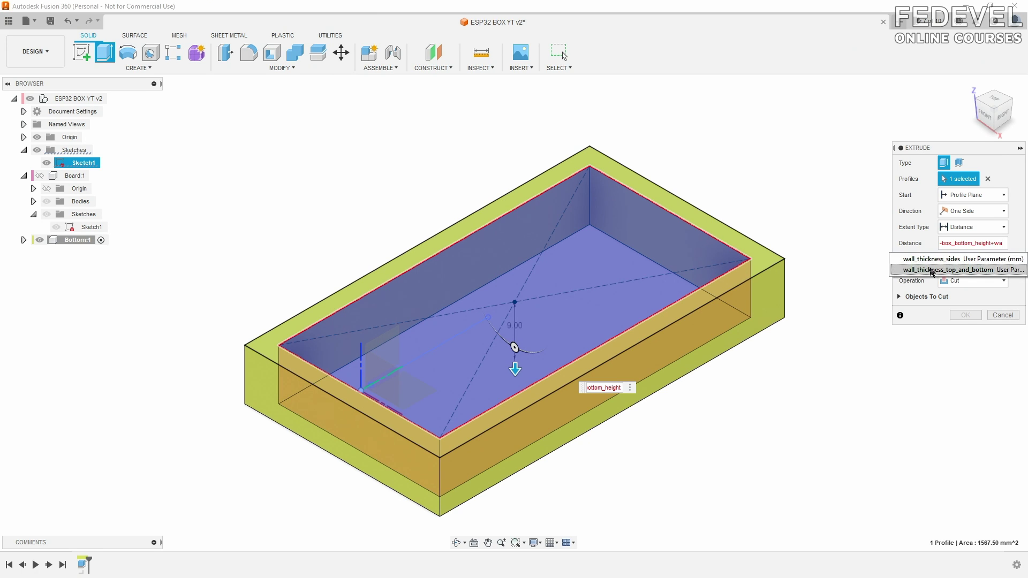
left_click(928, 270)
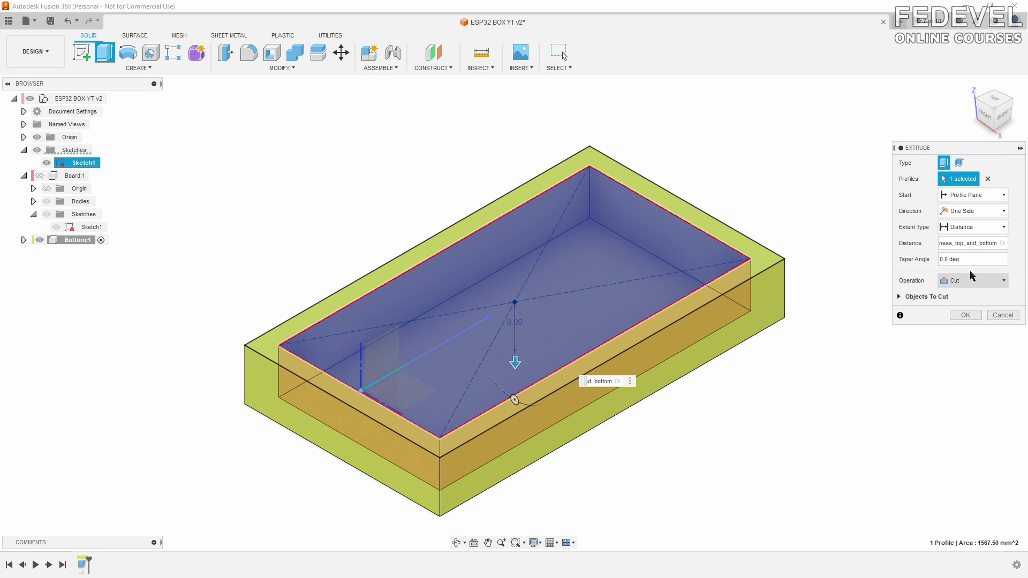
left_click(900, 298)
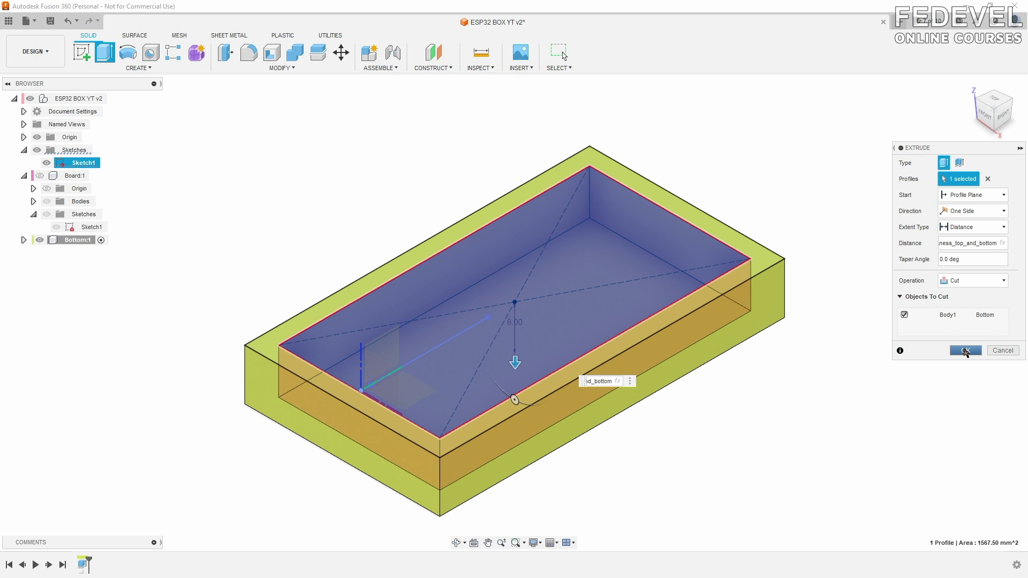
left_click(965, 351)
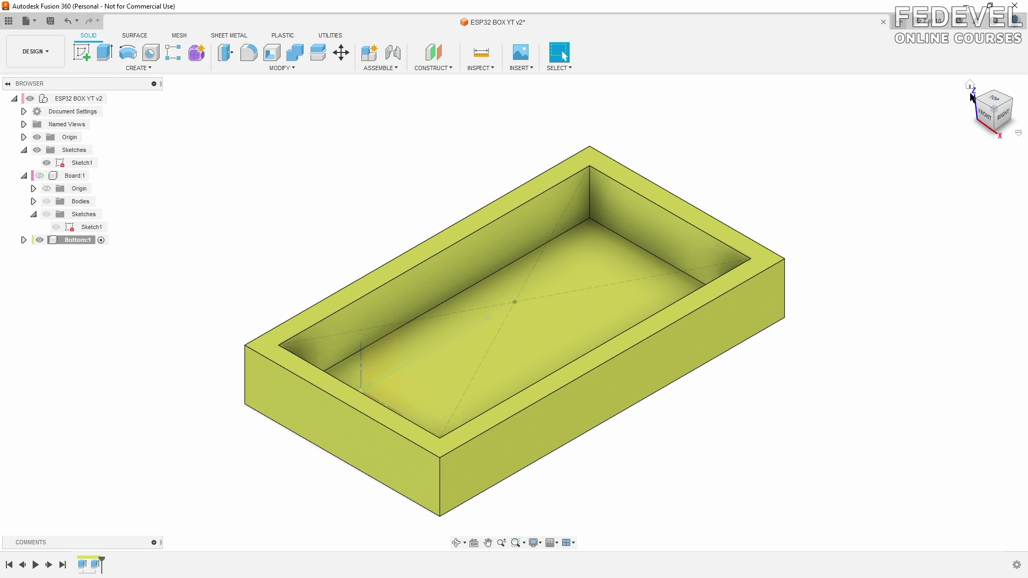
Create a new internal component named Top under the top-level ESP32 BOX YT assembly and make it active.
left_click(971, 86)
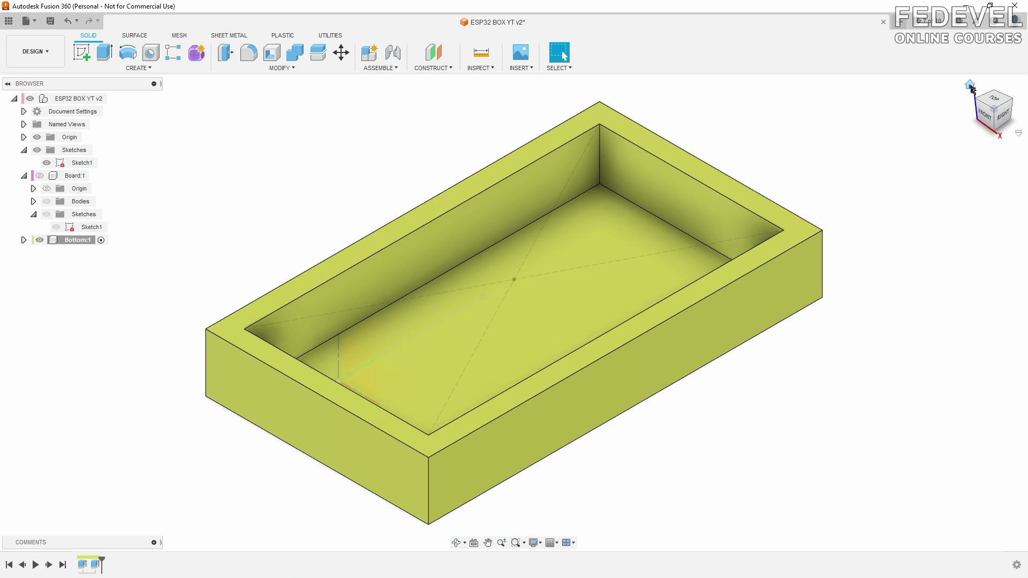
right_click(84, 101)
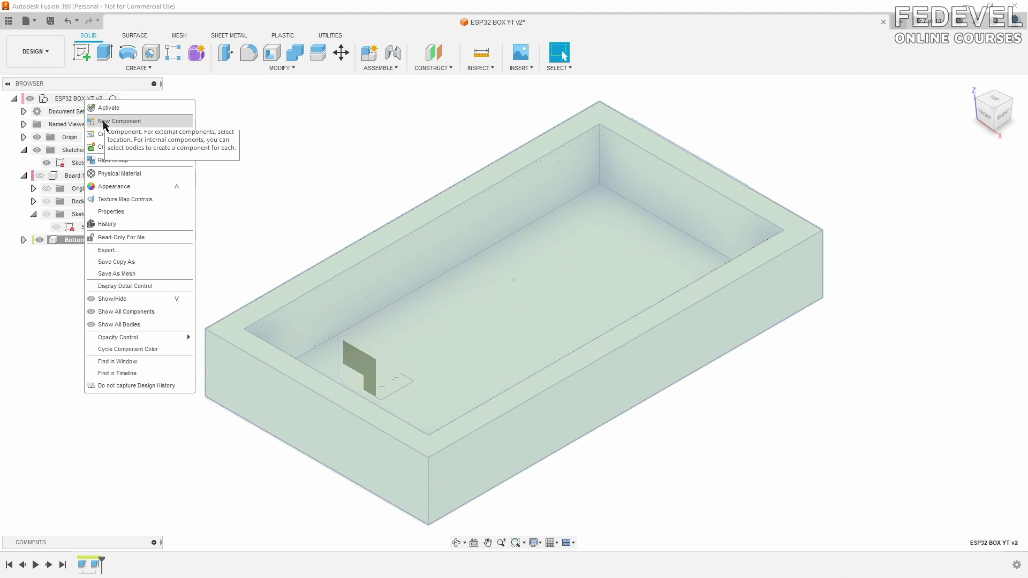
left_click(94, 122)
left_click_drag(913, 215, 851, 212)
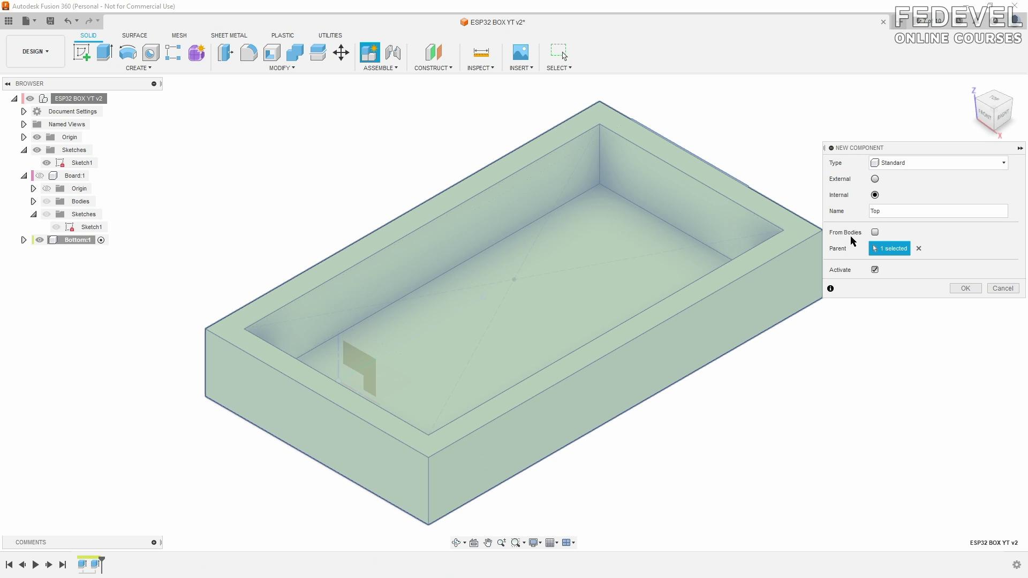
left_click(972, 290)
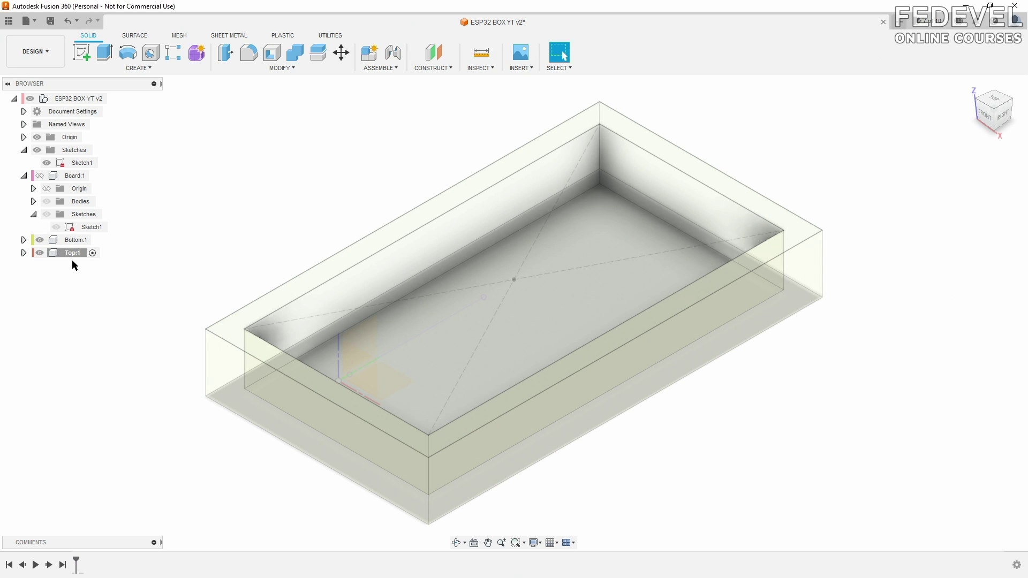
Add a user parameter named box_top_height with the expression 7 in mm.
left_click(283, 69)
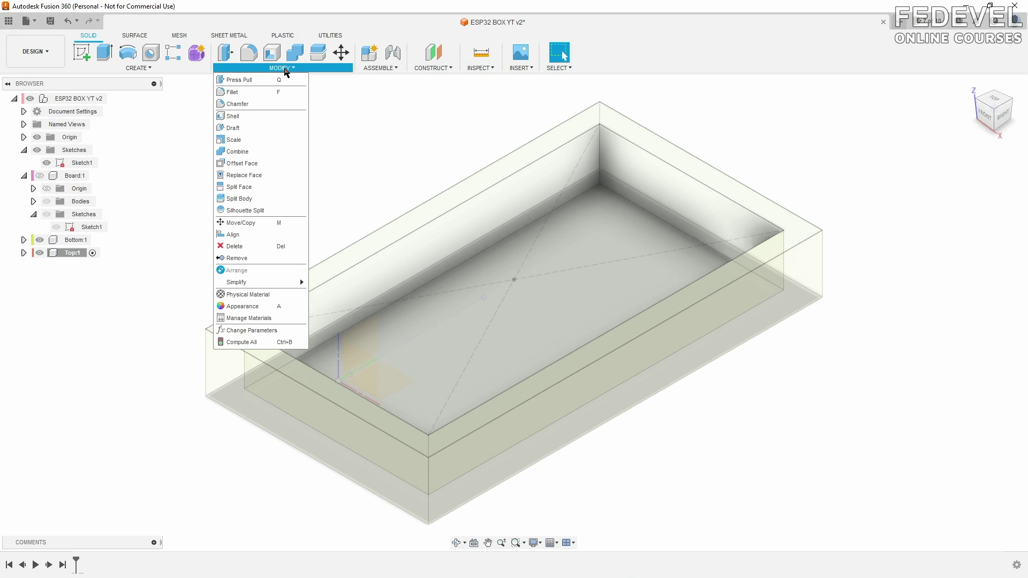
left_click(263, 331)
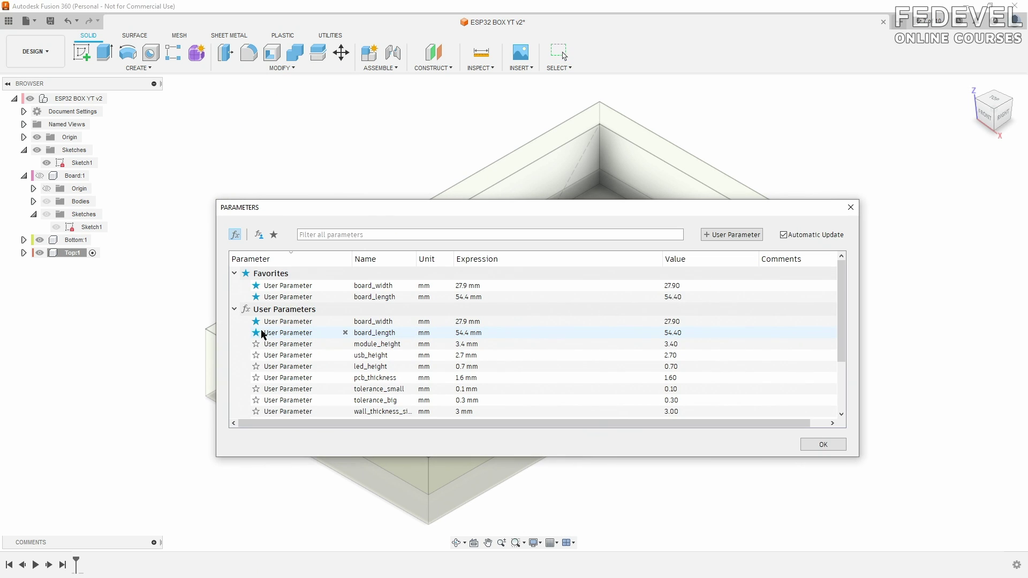
left_click(741, 237)
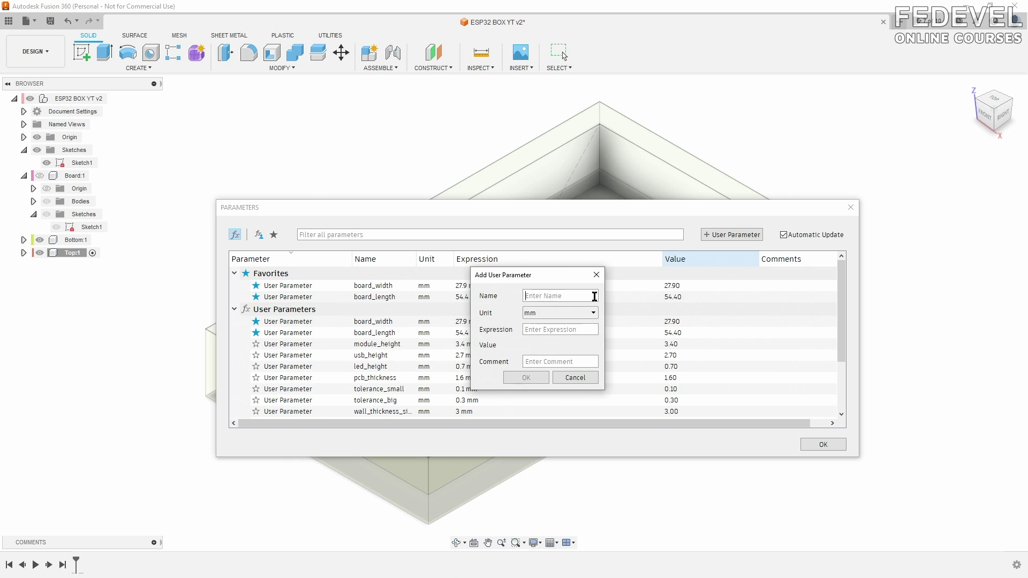
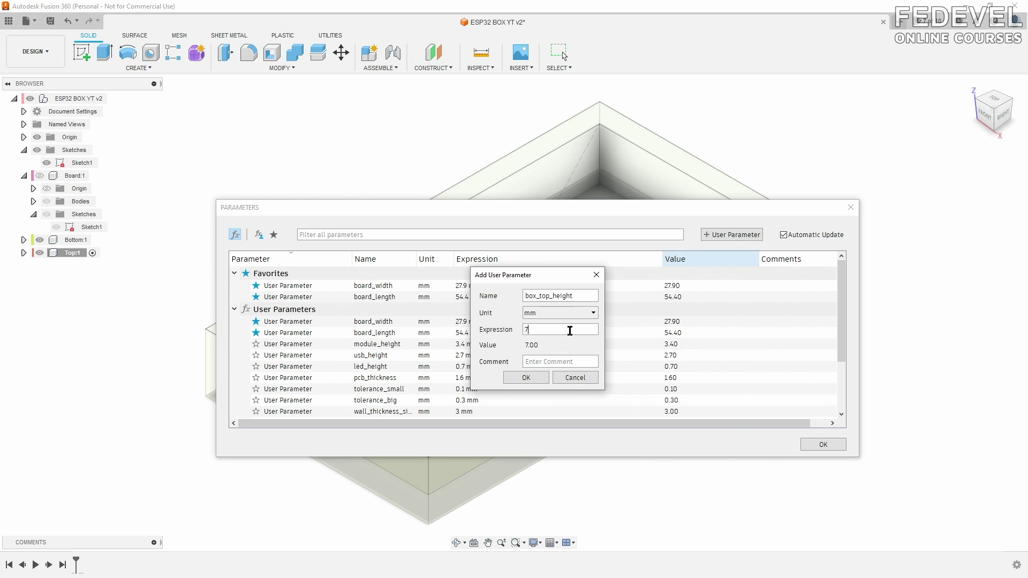
left_click(529, 378)
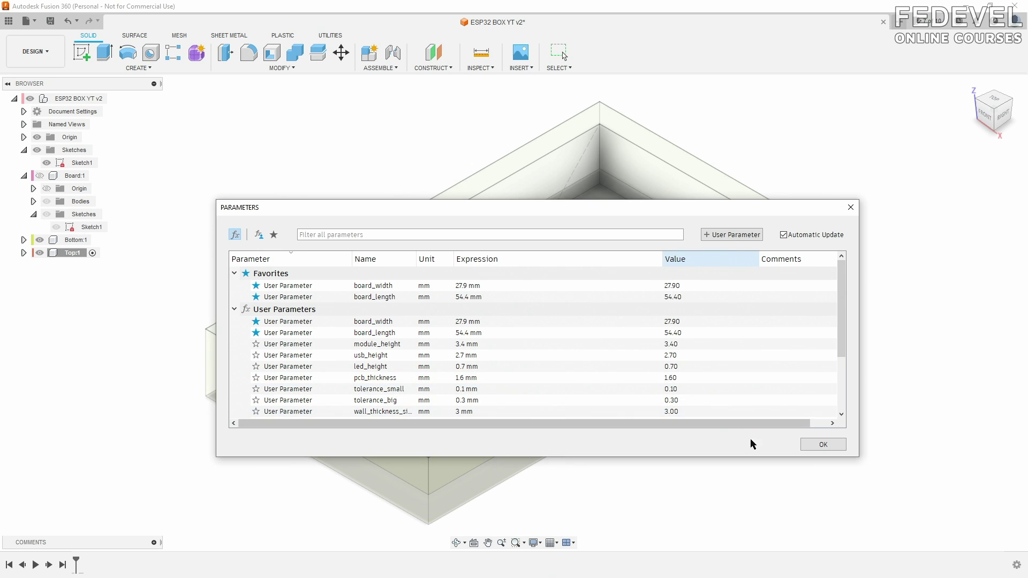
left_click(818, 446)
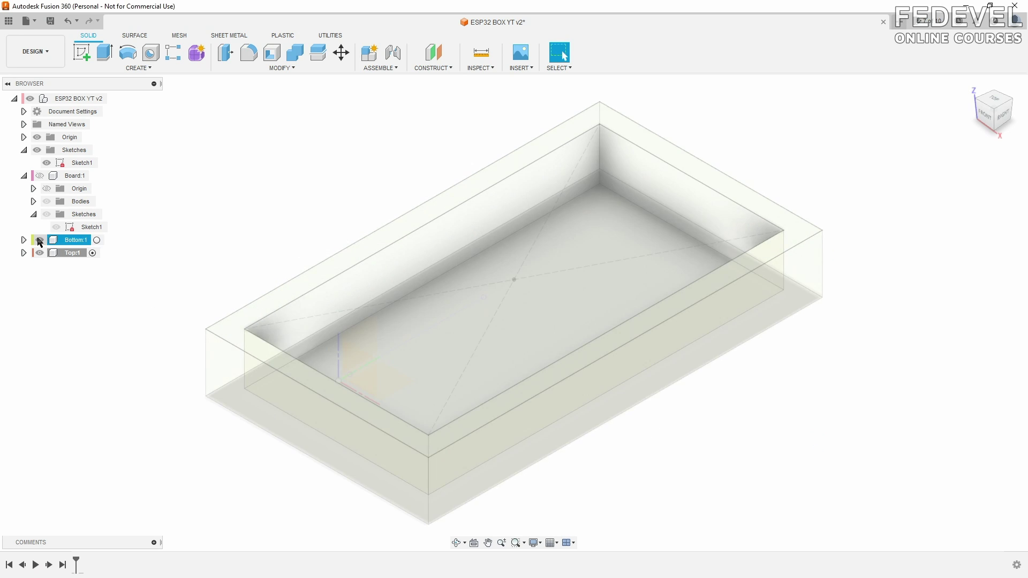
Hide the Bottom component and extrude both outline sketch profiles upward by box_top_height as a new body in Top.
left_click(40, 240)
scroll(606, 396, "down", 2)
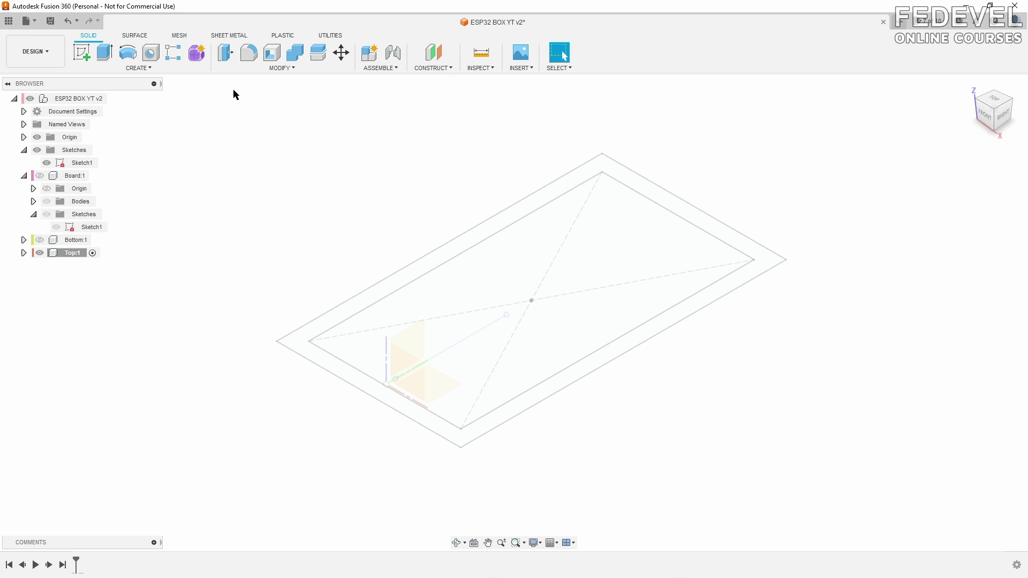
mouse_move(233, 90)
left_mouse_down()
mouse_move(719, 471)
mouse_move(823, 471)
left_mouse_up()
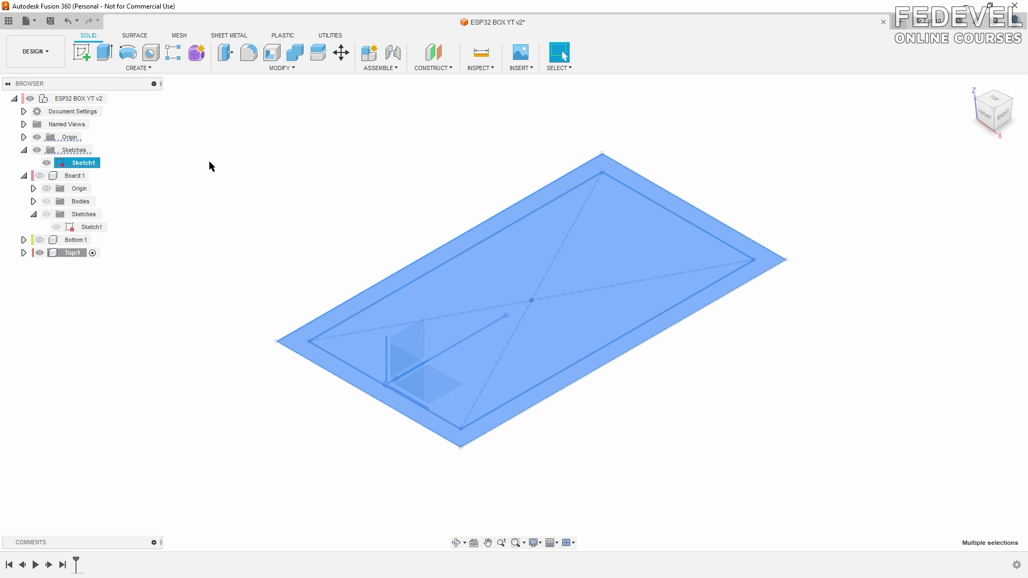
left_click(105, 54)
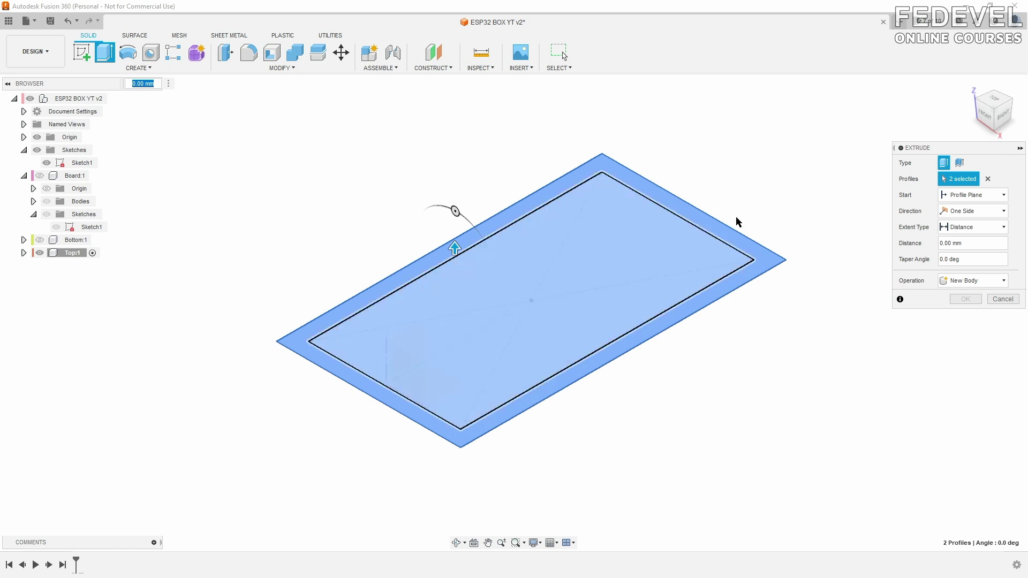
left_click(982, 244)
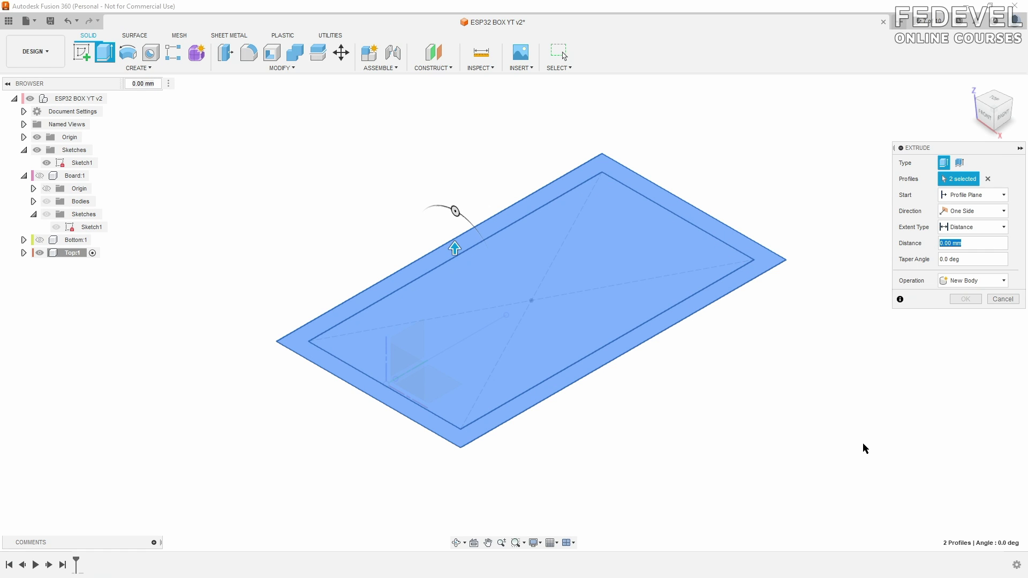
type("bo")
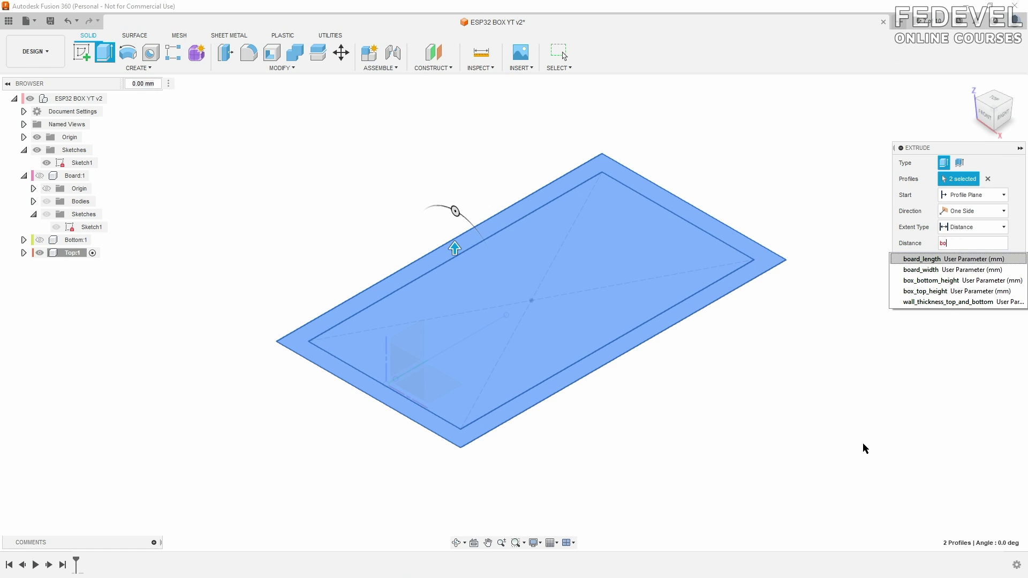
left_click(942, 292)
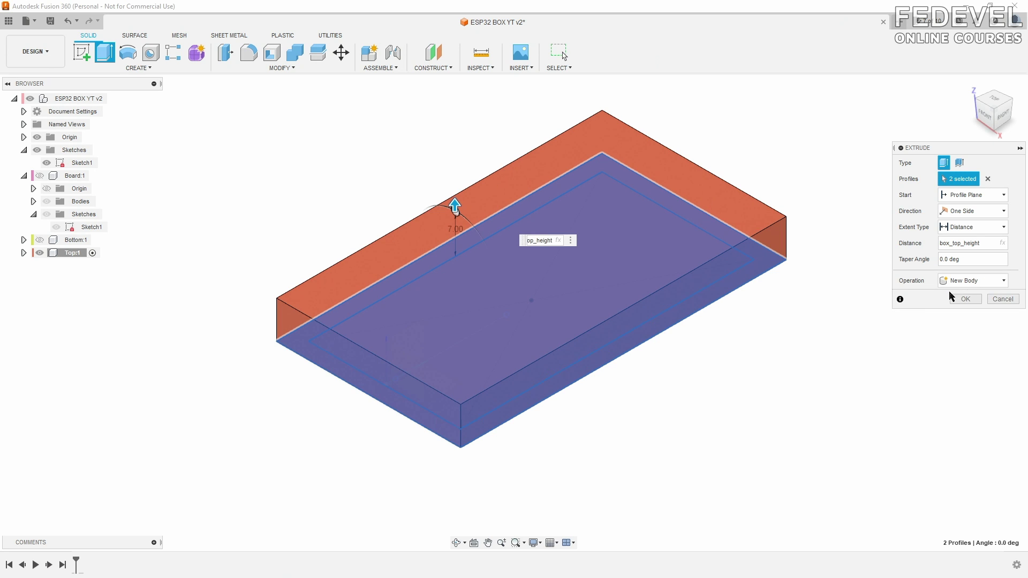
left_click(966, 300)
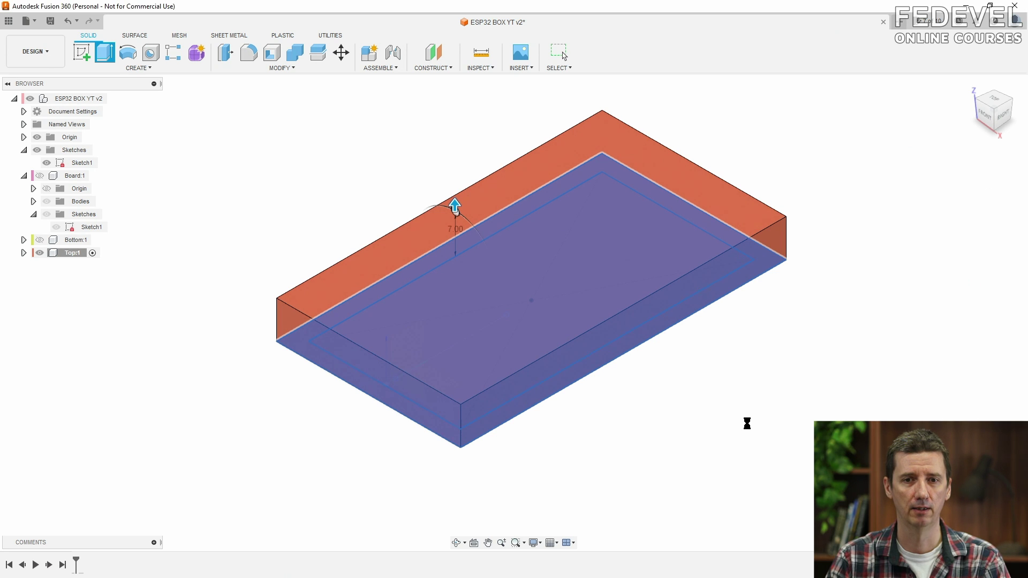
Cut the outline sketch's inner rectangle into the Top body by box_top_height - wall_thickness_top_and_bottom.
middle_click_drag(680, 432, 609, 320, "shift")
left_click(590, 296)
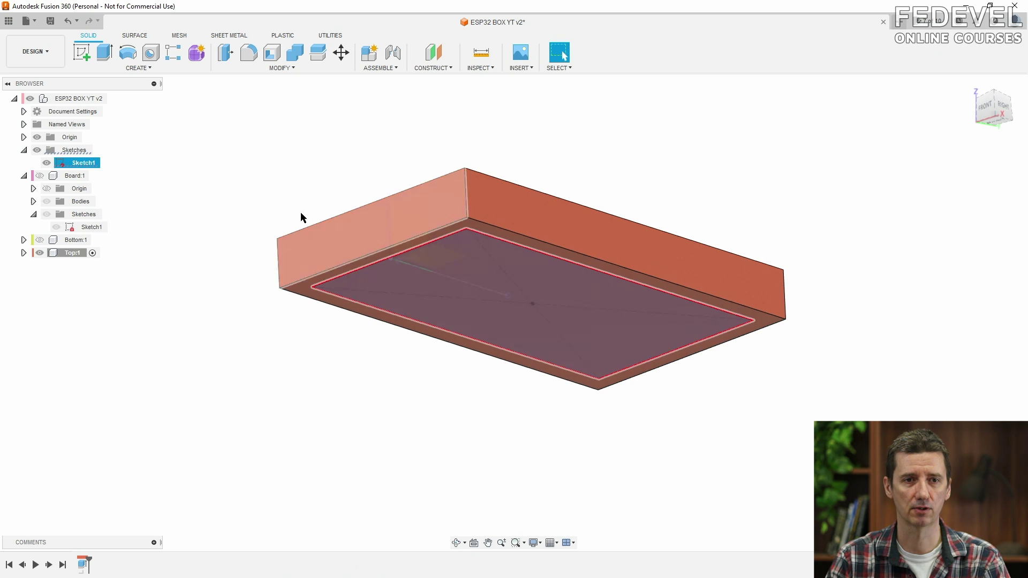
left_click(105, 53)
left_click_drag(994, 244, 930, 245)
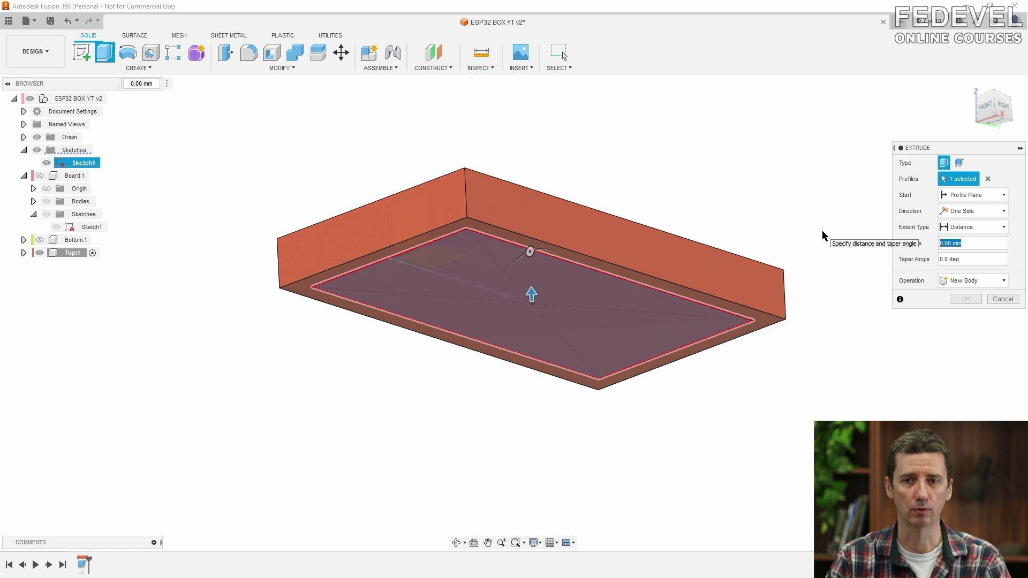
type("top")
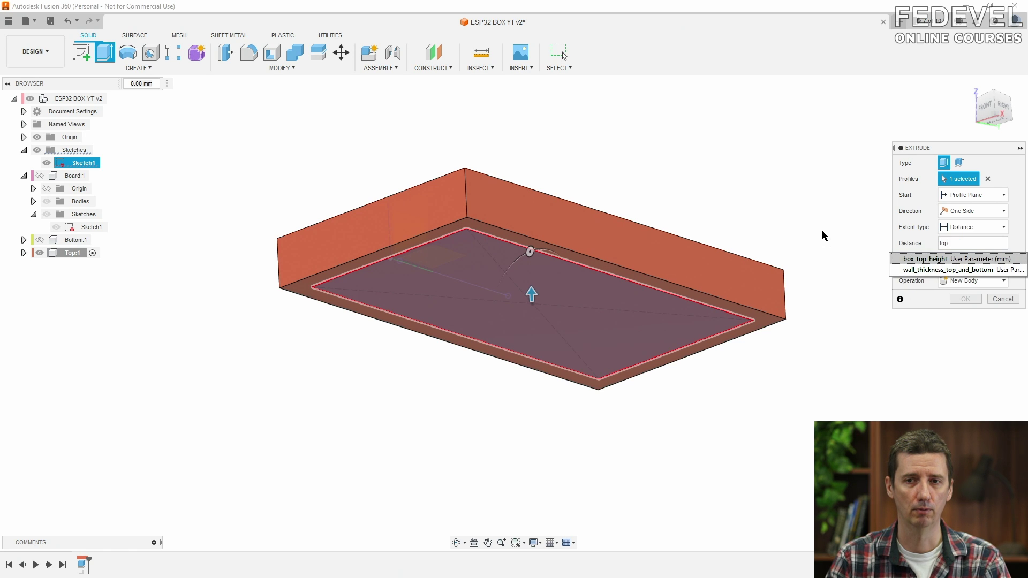
left_click(928, 260)
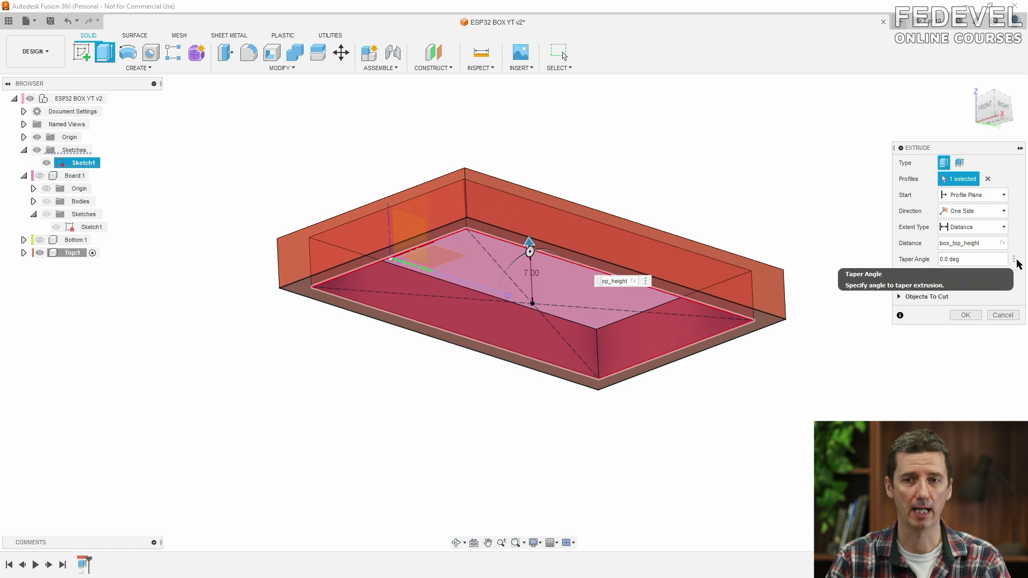
type("- wa")
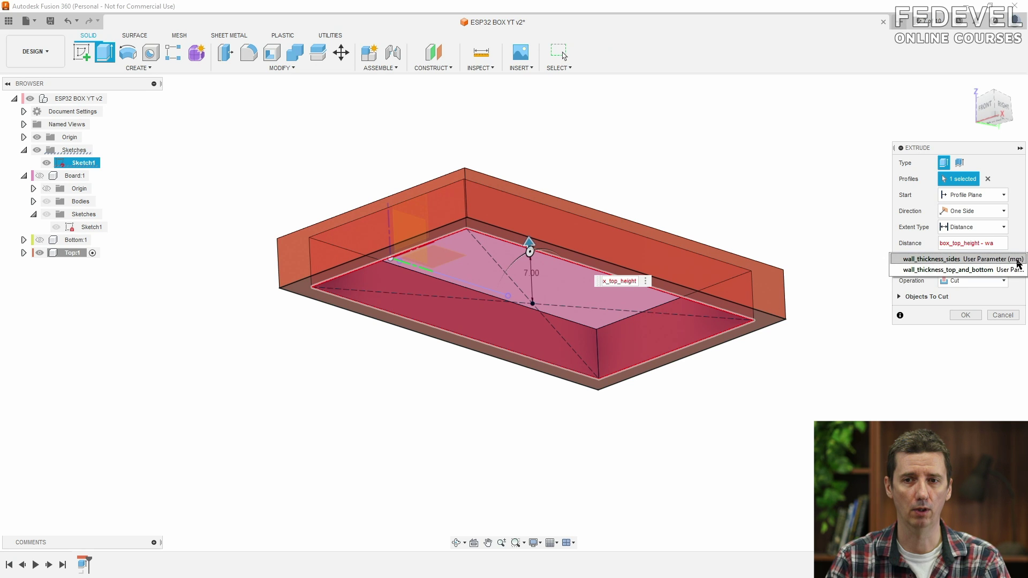
left_click(991, 269)
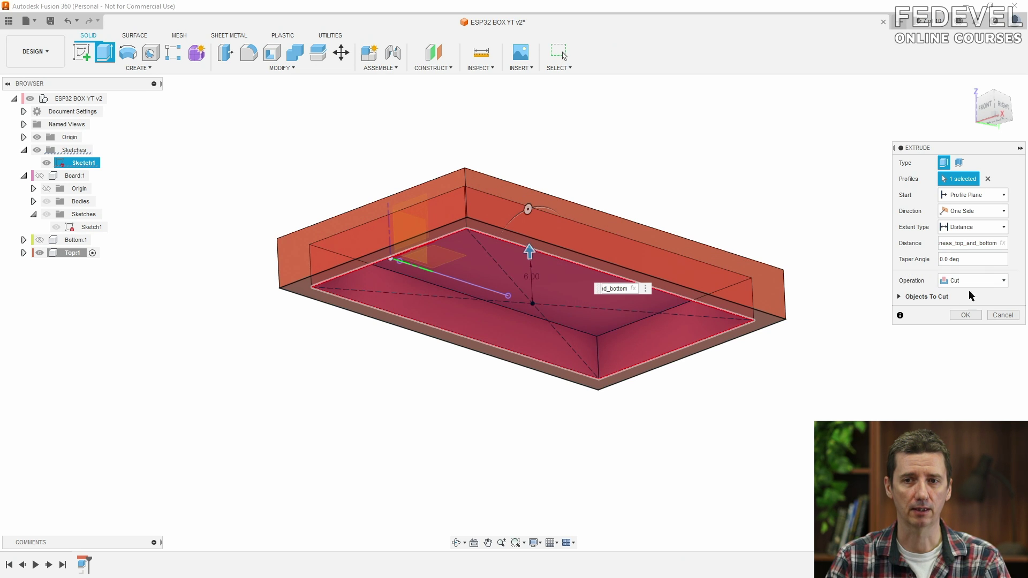
left_click(901, 298)
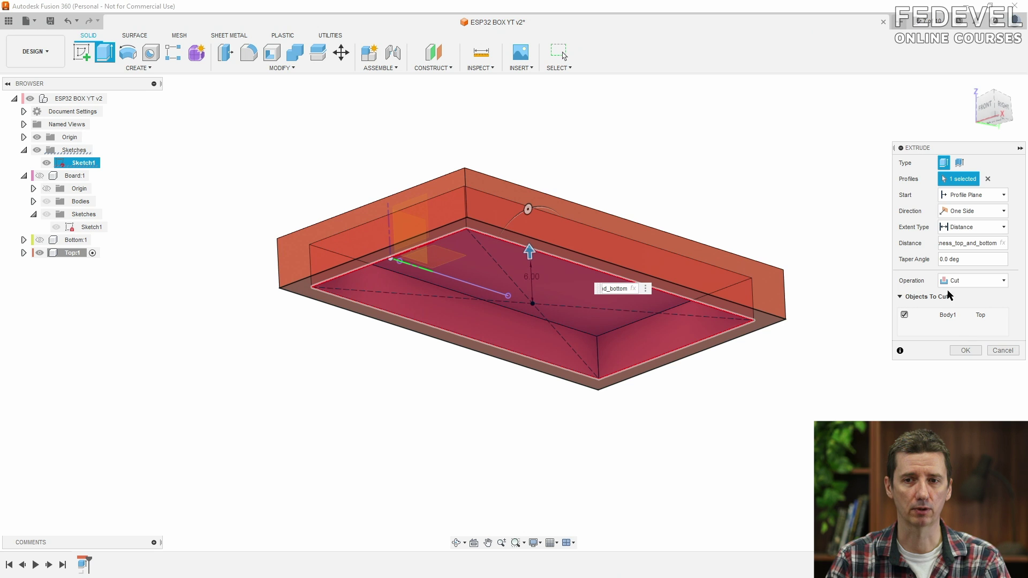
left_click(965, 351)
mouse_move(704, 402)
middle_mouse_down("shift")
mouse_move(697, 445)
mouse_move(713, 471)
mouse_move(701, 415)
middle_mouse_up("shift")
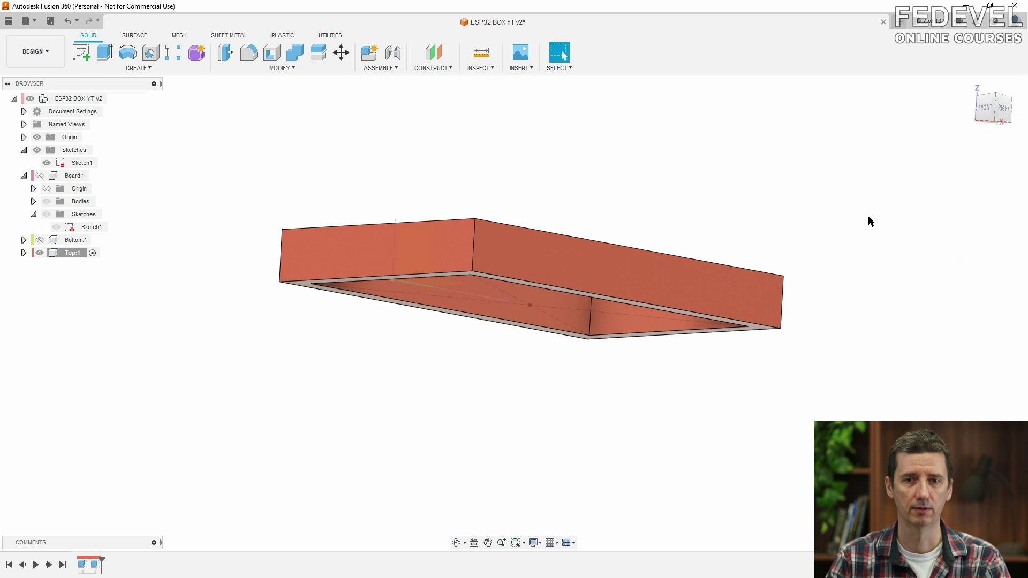
Hide the Top component and show the Bottom and Board components.
left_click(40, 240)
left_click(40, 253)
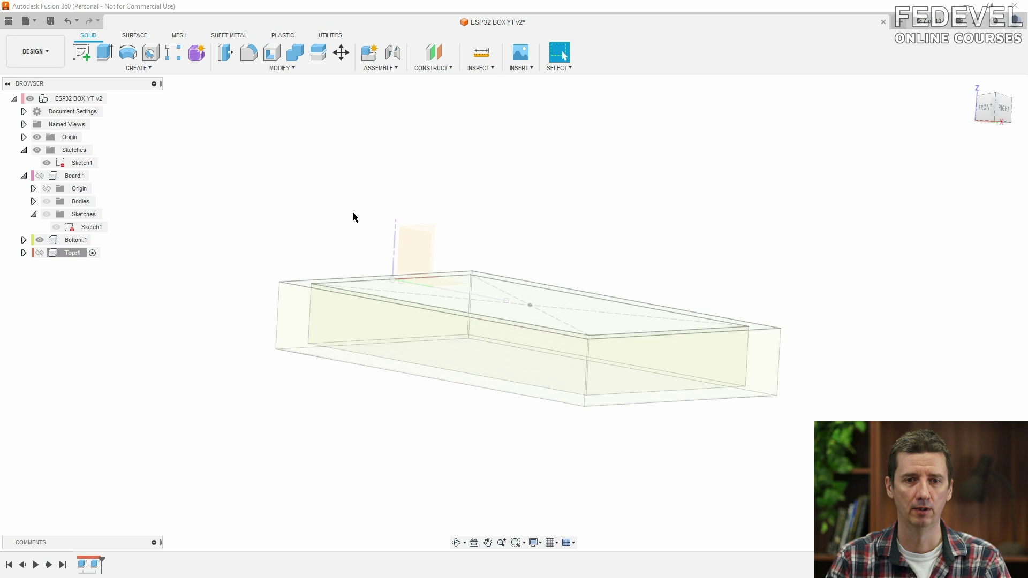
middle_click_drag(354, 218, 349, 248, "shift")
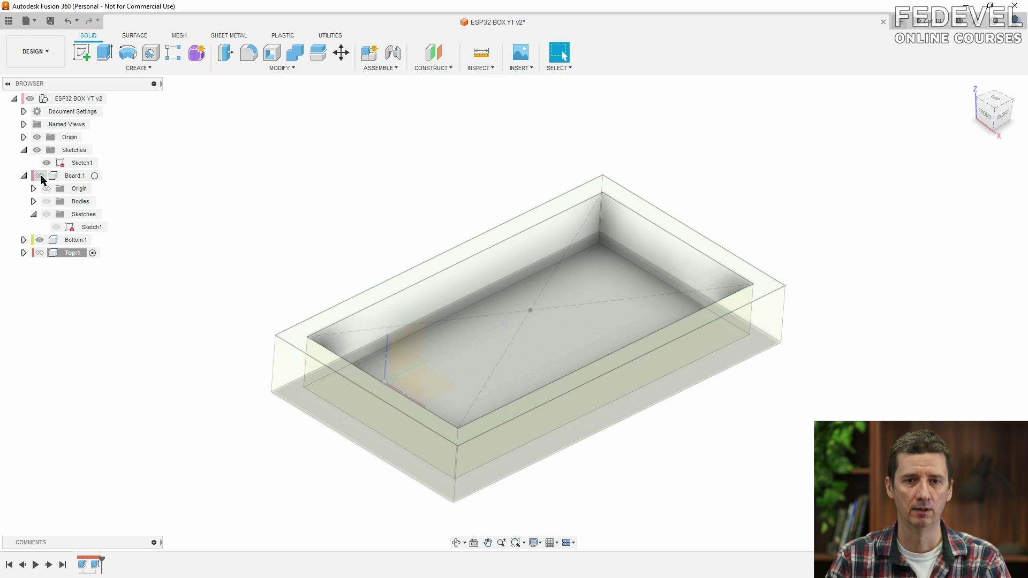
left_click(39, 176)
mouse_move(294, 194)
middle_mouse_down("shift")
mouse_move(294, 227)
mouse_move(296, 194)
middle_mouse_up("shift")
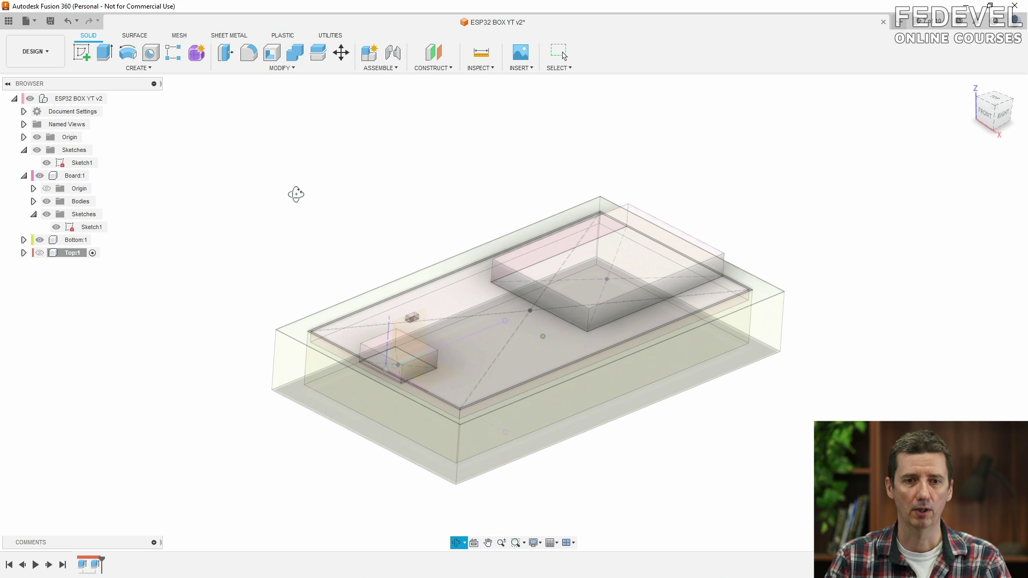
key("Escape")
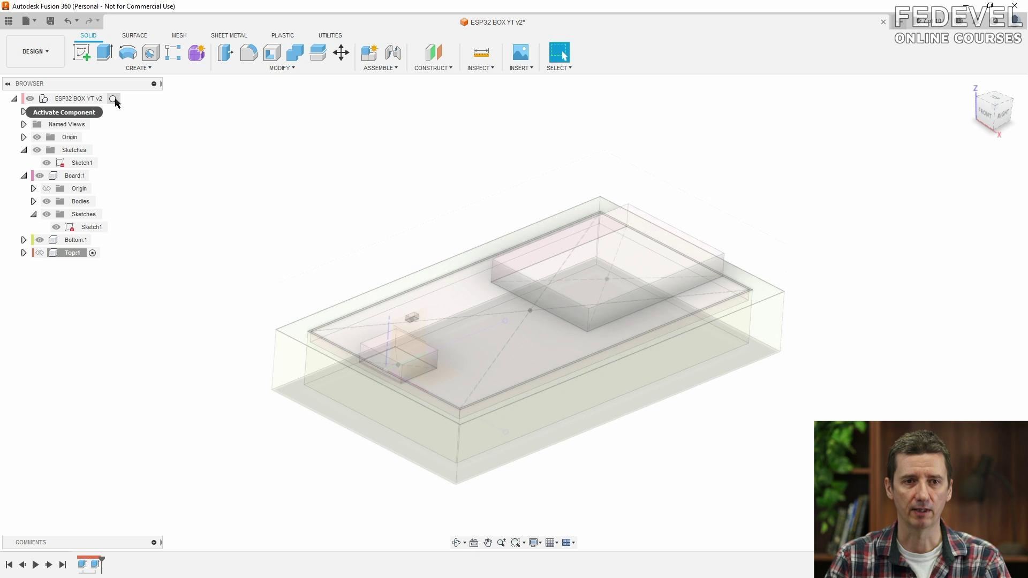
Activate the top-level ESP32 BOX YT assembly, show the Top component and hide the top-level and Board sketches.
left_click(115, 99)
mouse_move(384, 170)
middle_mouse_down("shift")
mouse_move(383, 197)
mouse_move(383, 170)
middle_mouse_up("shift")
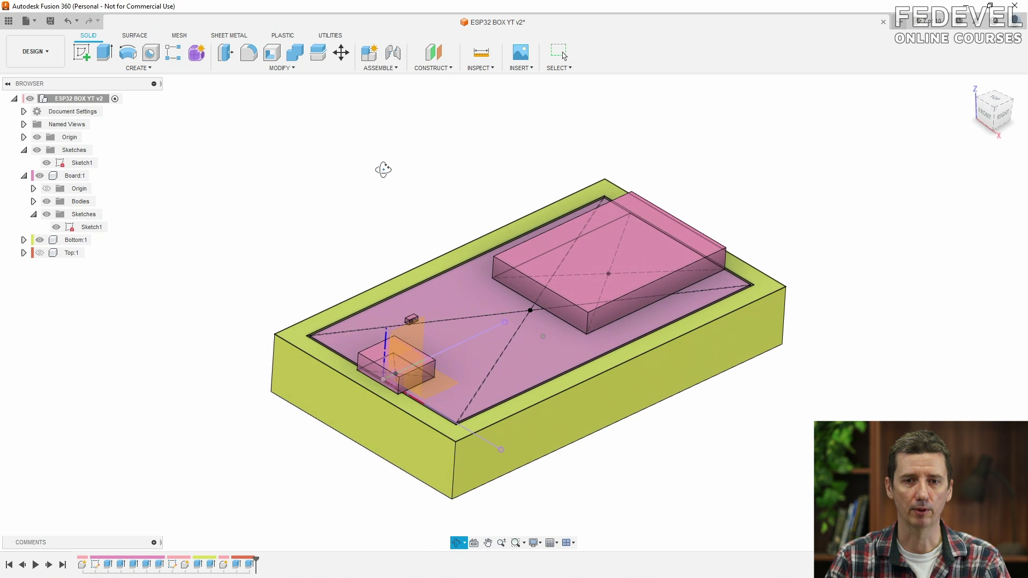
left_click(42, 253)
left_click(41, 253)
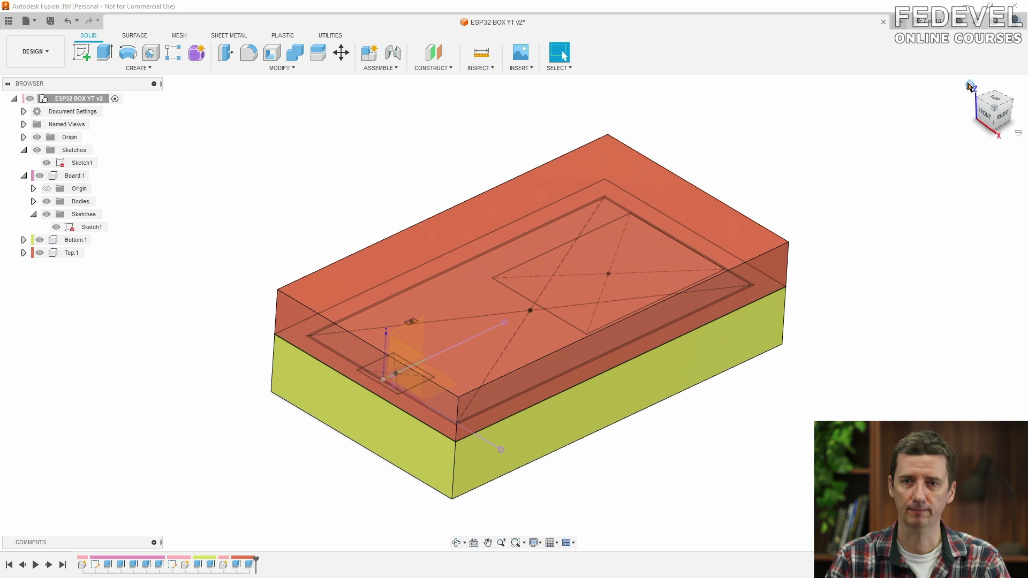
left_click(970, 86)
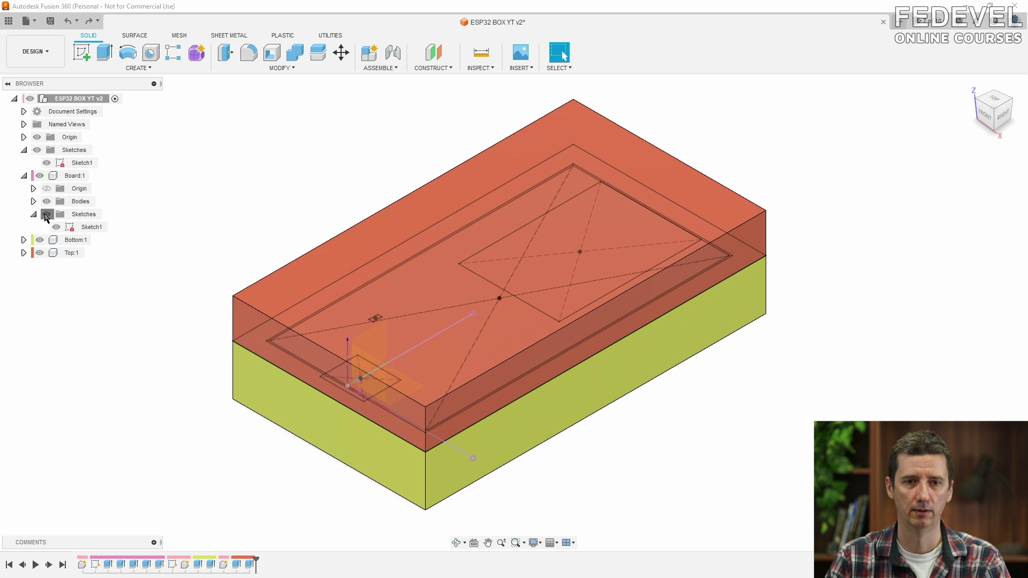
left_click(46, 214)
left_click(37, 150)
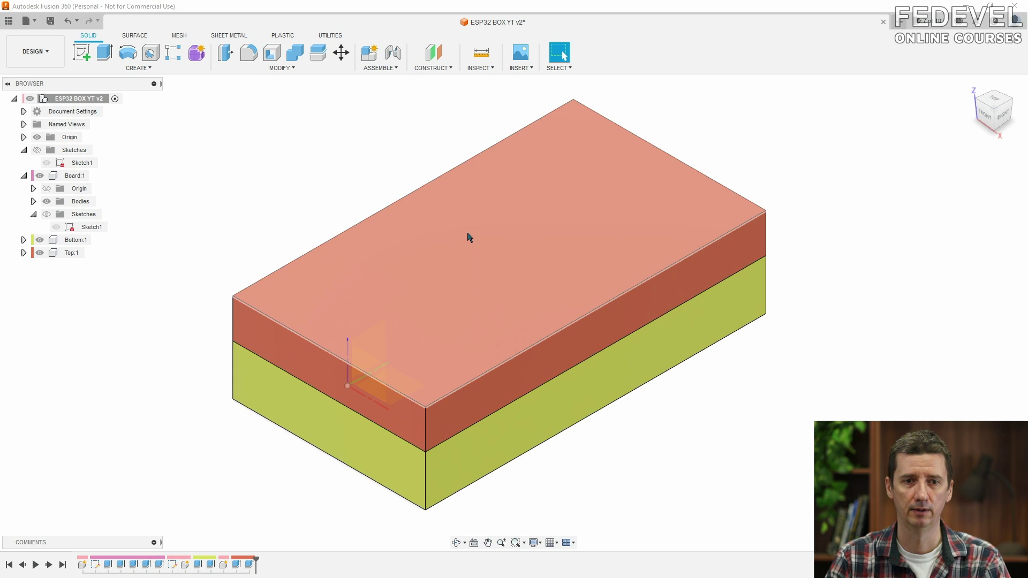
Create a section analysis on the origin plane running lengthwise through the box, with Top, Bottom and Board all shown, and inspect the fit.
left_click(480, 68)
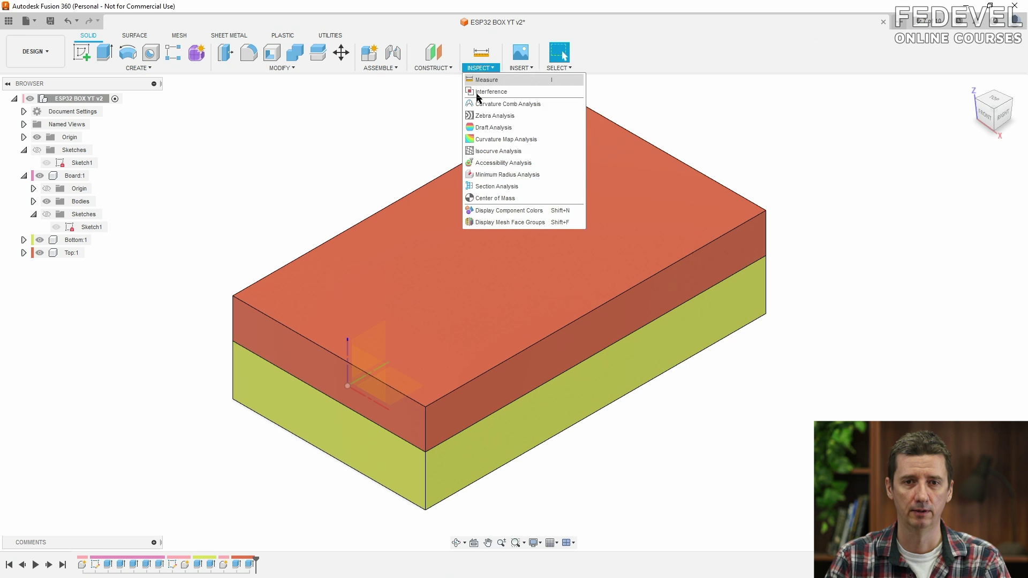
left_click(528, 188)
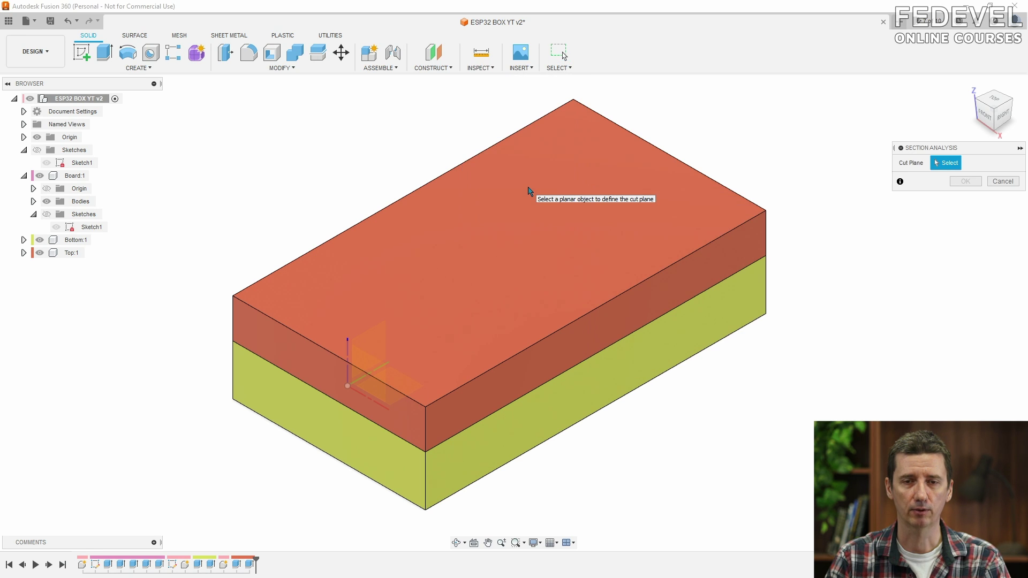
left_click(39, 254)
left_click(381, 339)
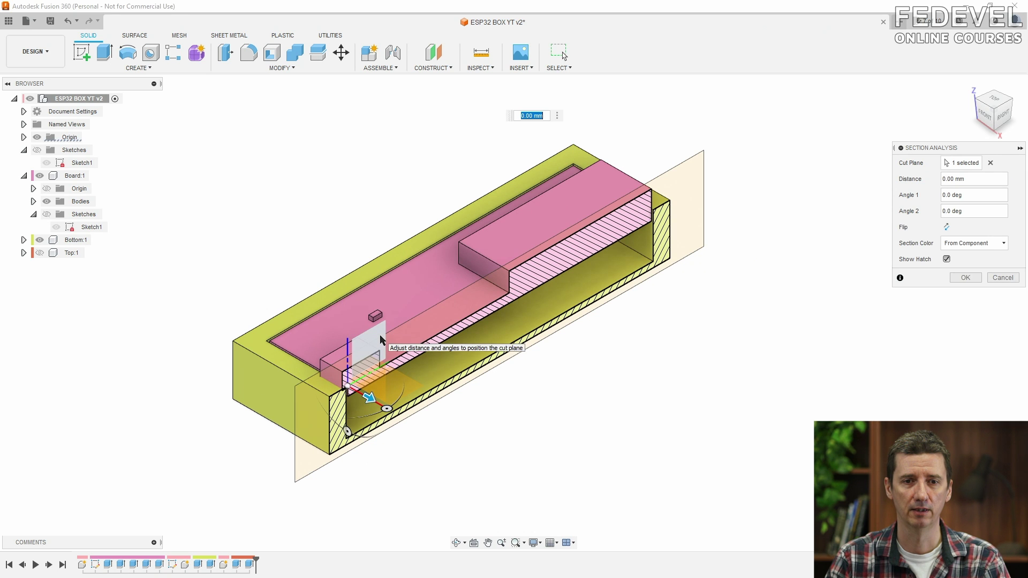
left_click(40, 254)
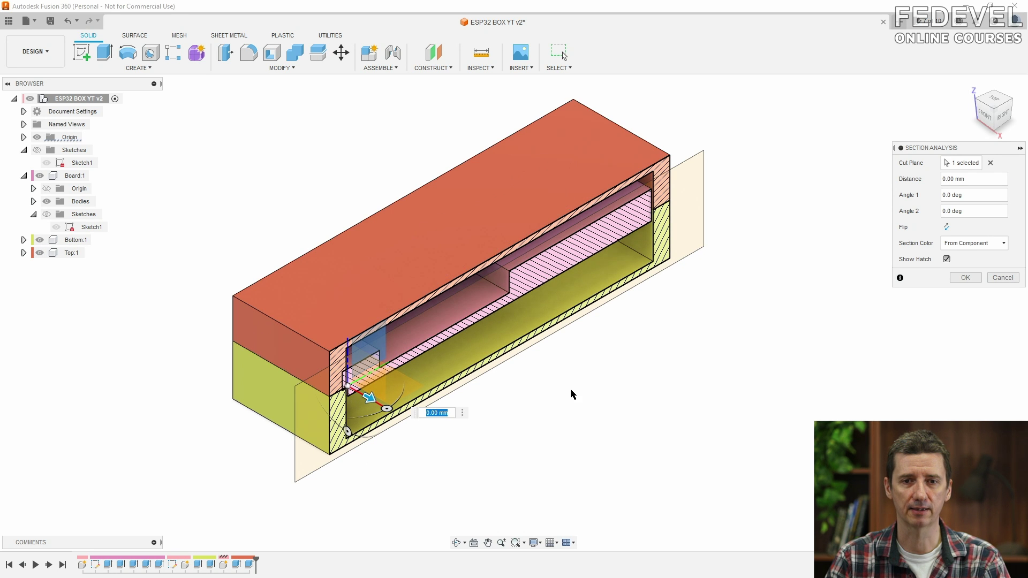
middle_click_drag(572, 394, 551, 372, "shift")
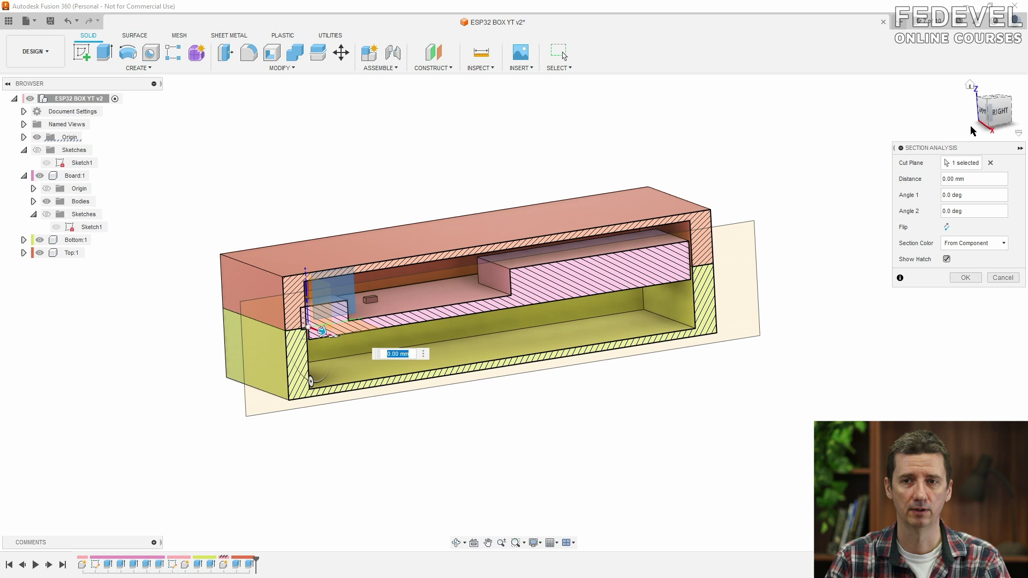
left_click(1000, 113)
scroll(468, 296, "up", 3)
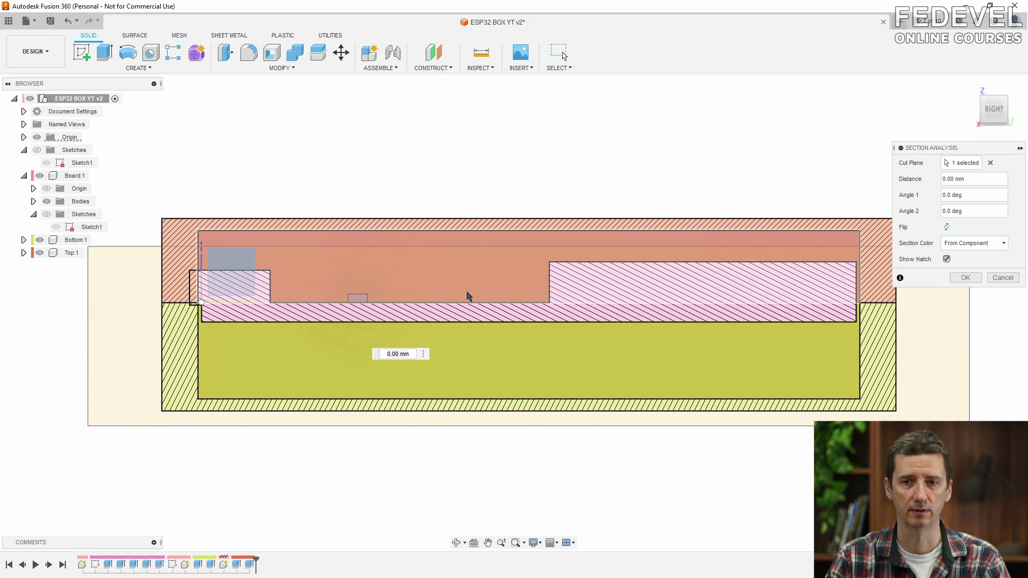
scroll(468, 296, "down", 2)
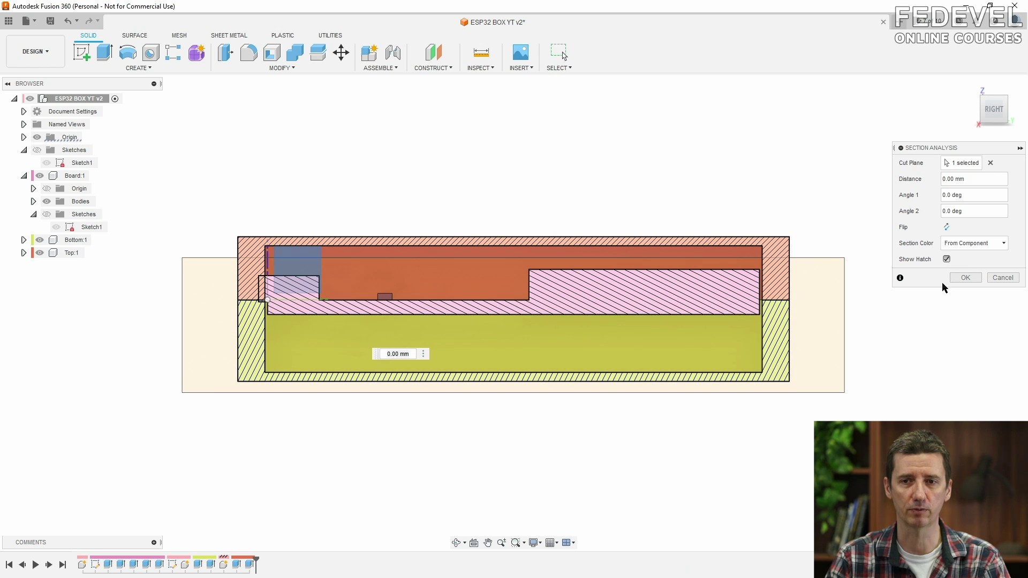
left_click(966, 278)
left_click(970, 87)
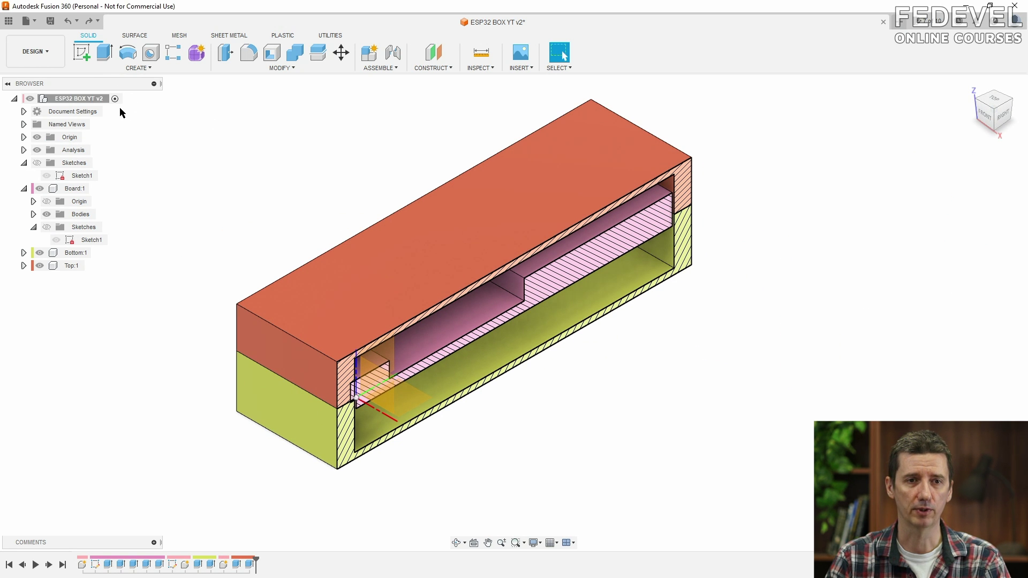
Start a sketch on the front face of the Top body and hide the Top and Bottom components and the section analysis.
left_click(83, 54)
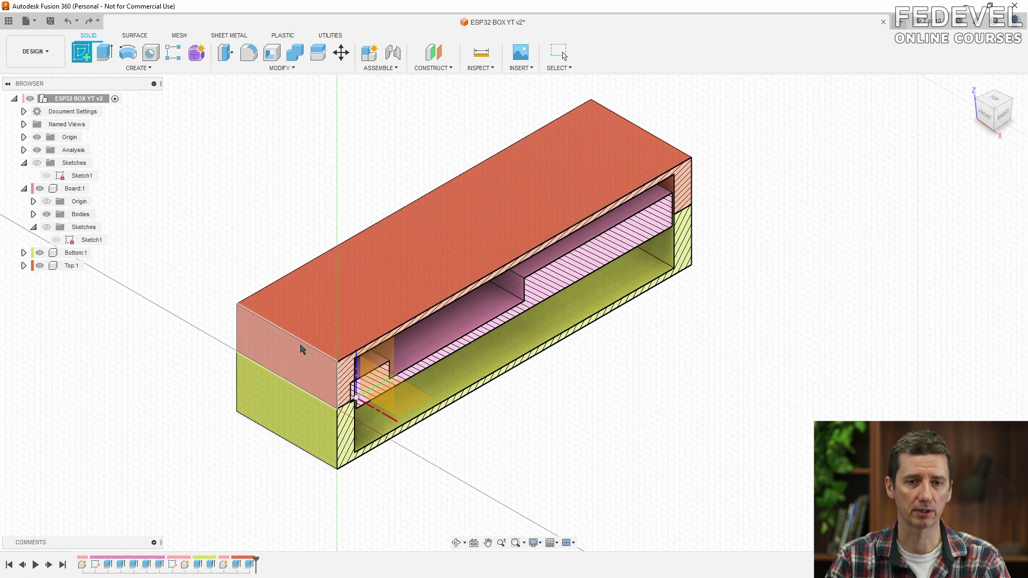
left_click(300, 360)
left_click(40, 278)
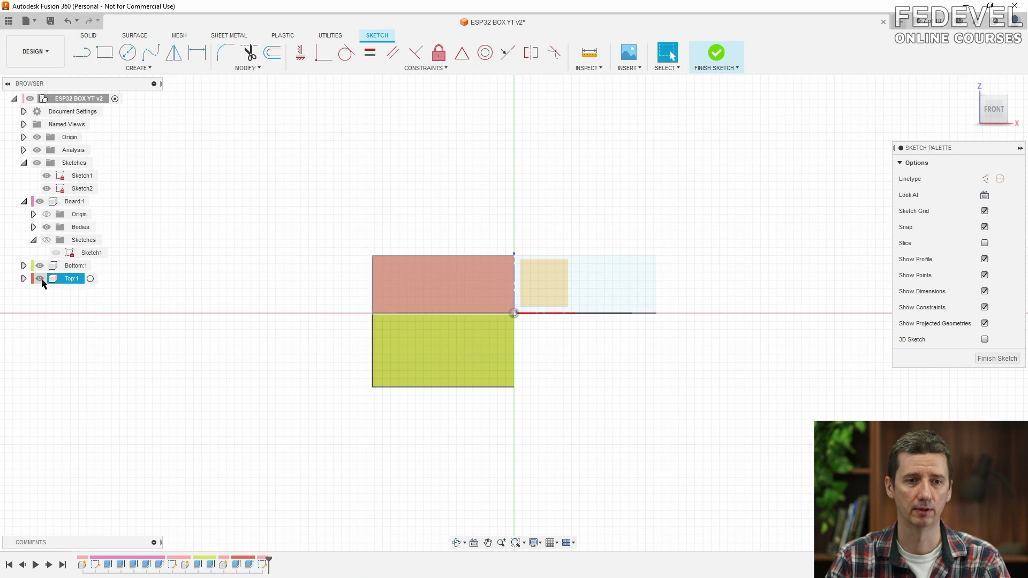
left_click(40, 266)
left_click(37, 150)
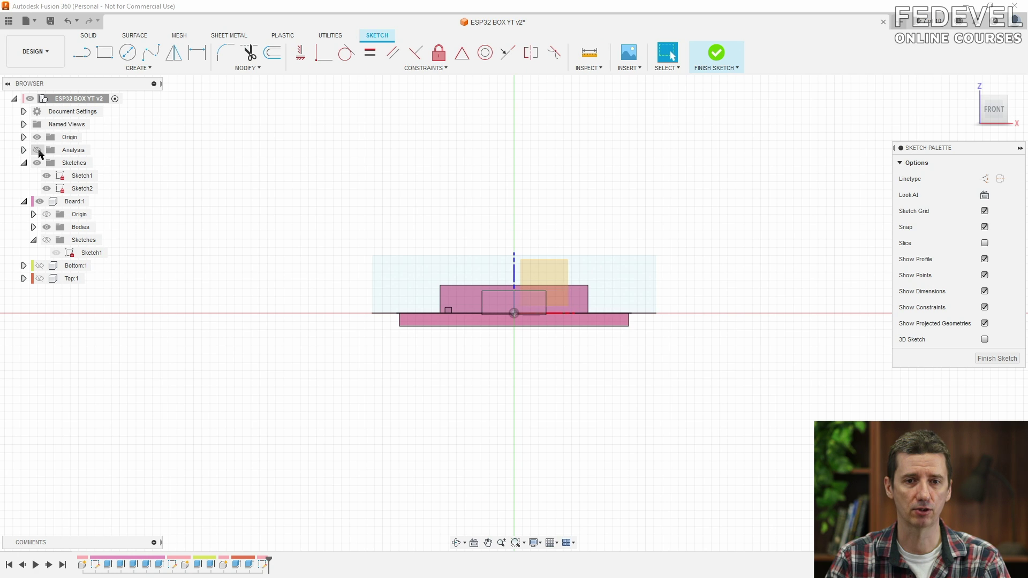
Project the four edges of the connector block at the front of the board into the sketch.
left_click(104, 68)
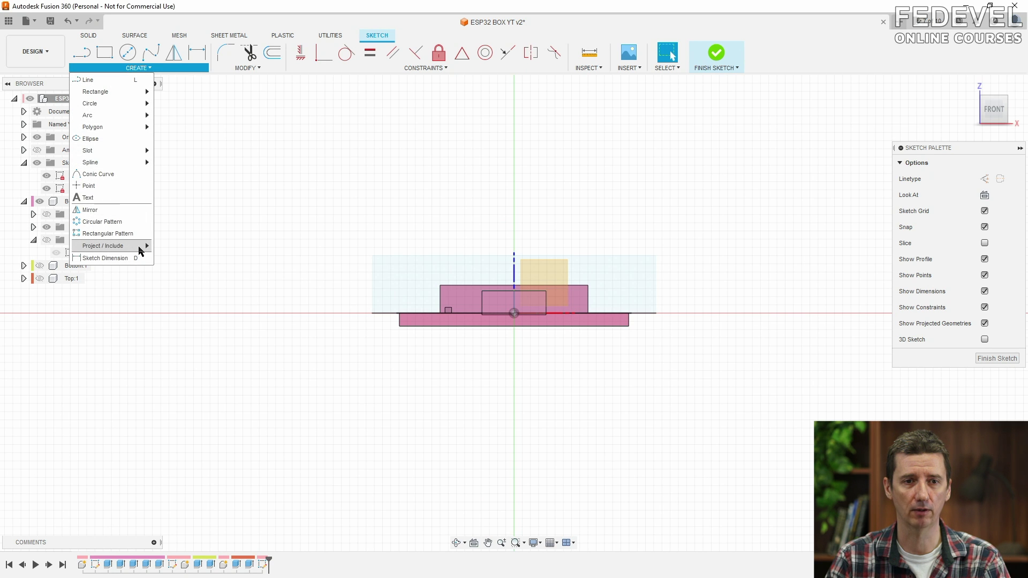
mouse_move(148, 250)
left_click(197, 247)
scroll(541, 297, "up", 4)
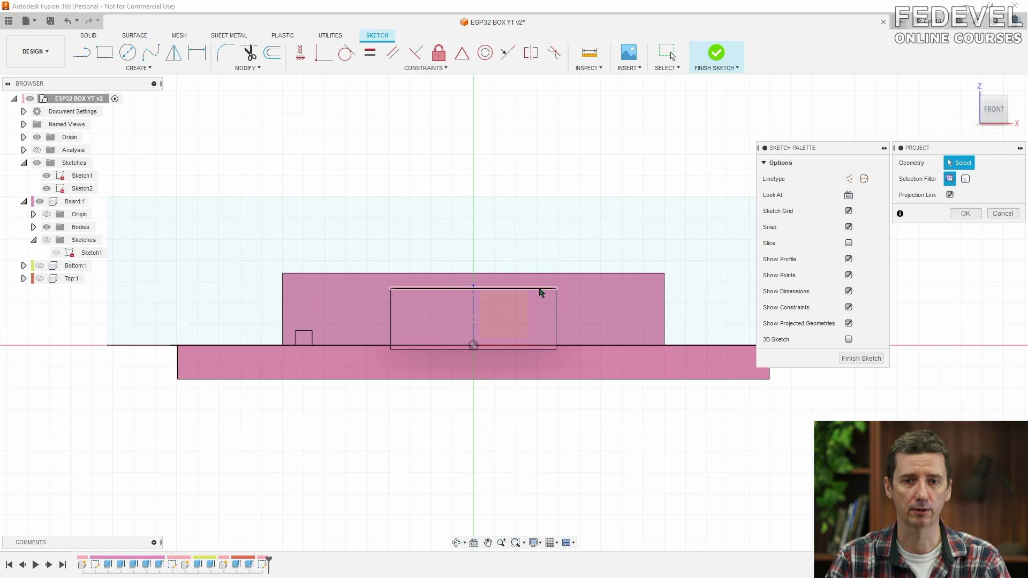
left_click(543, 290)
left_click(557, 308)
left_click(534, 349)
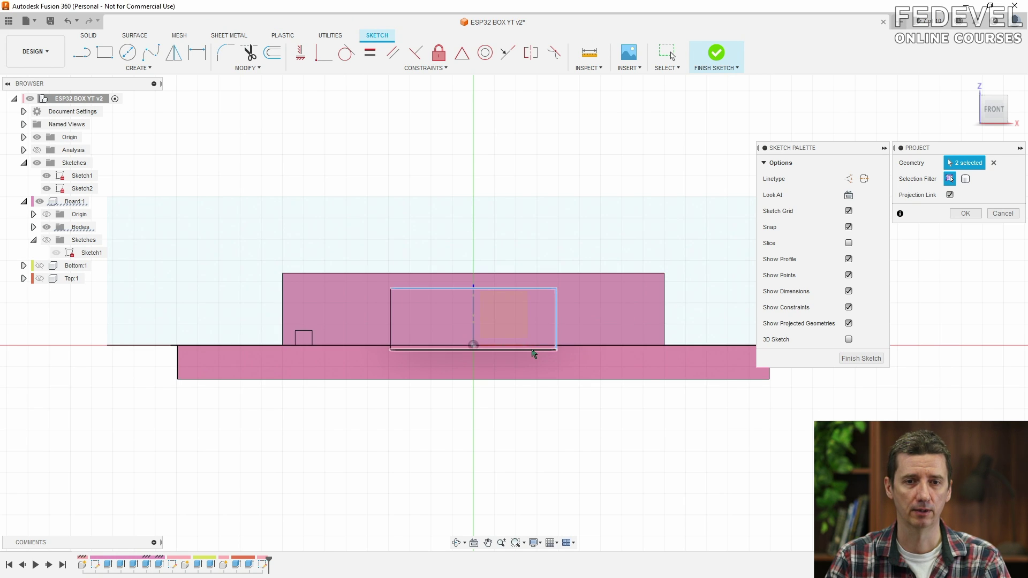
left_click(391, 322)
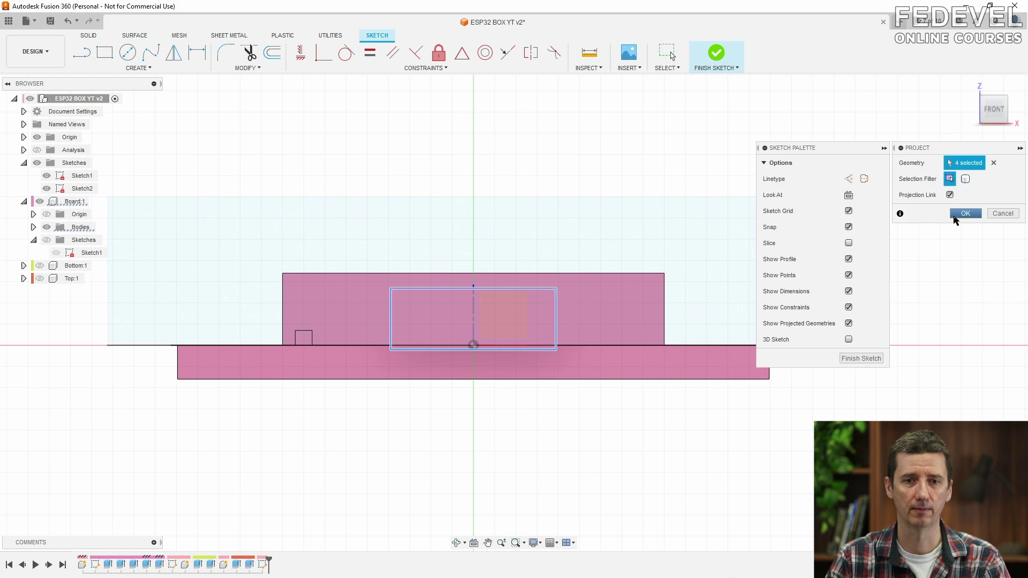
left_click(961, 214)
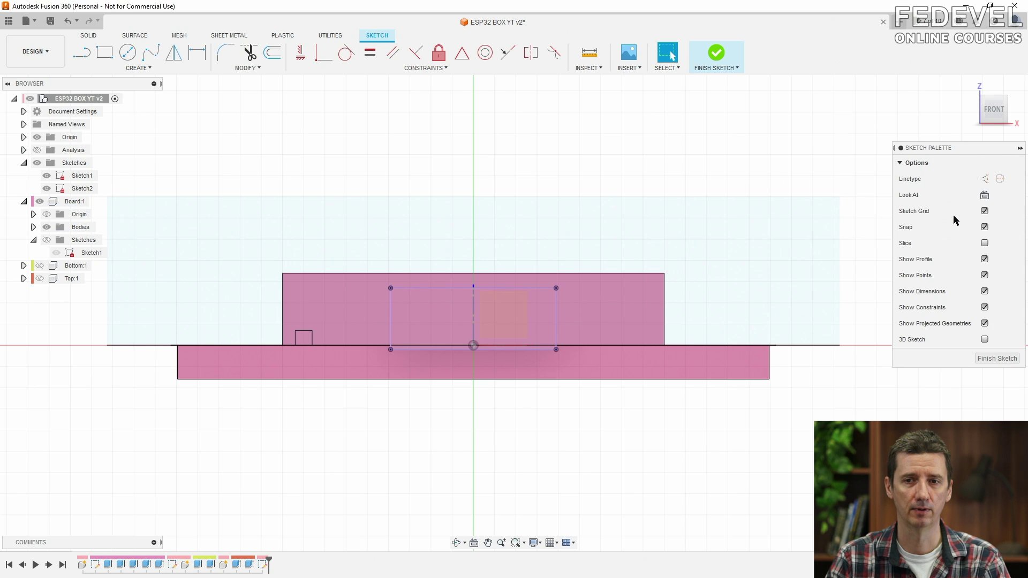
Hide the Board component and offset the projected connector rectangle outward by -tolerance_small.
left_click(39, 201)
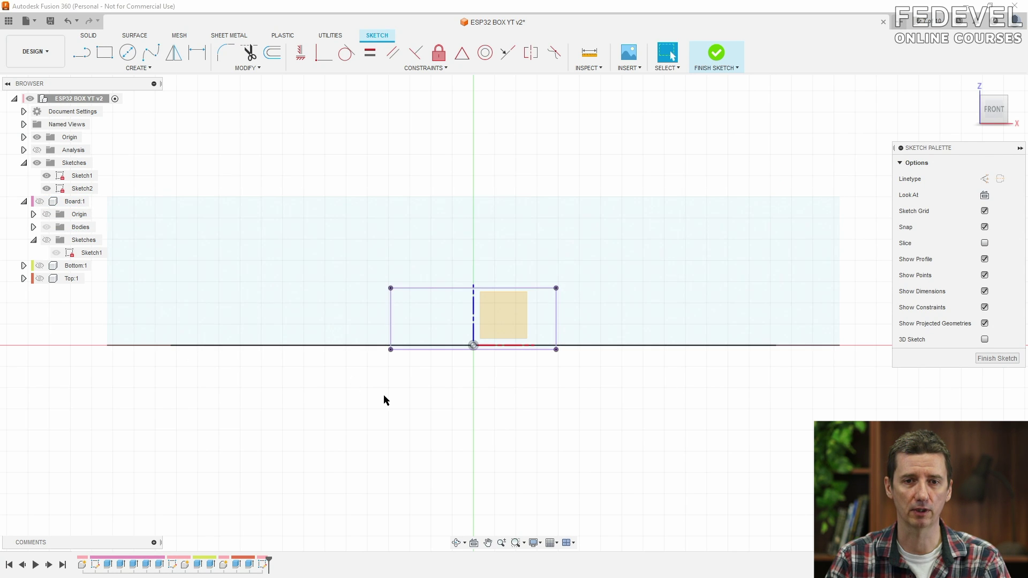
left_click(273, 54)
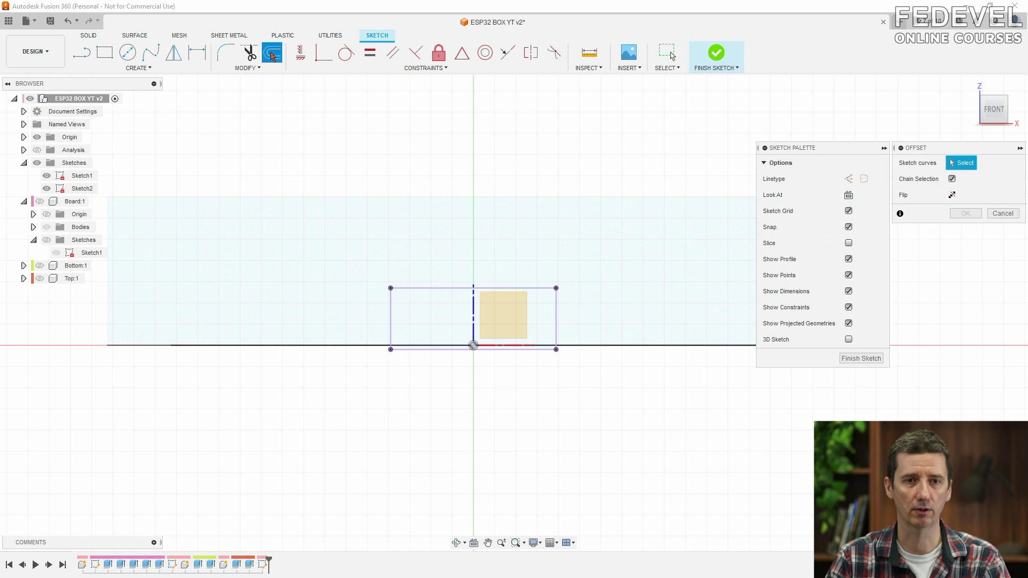
left_click(427, 288)
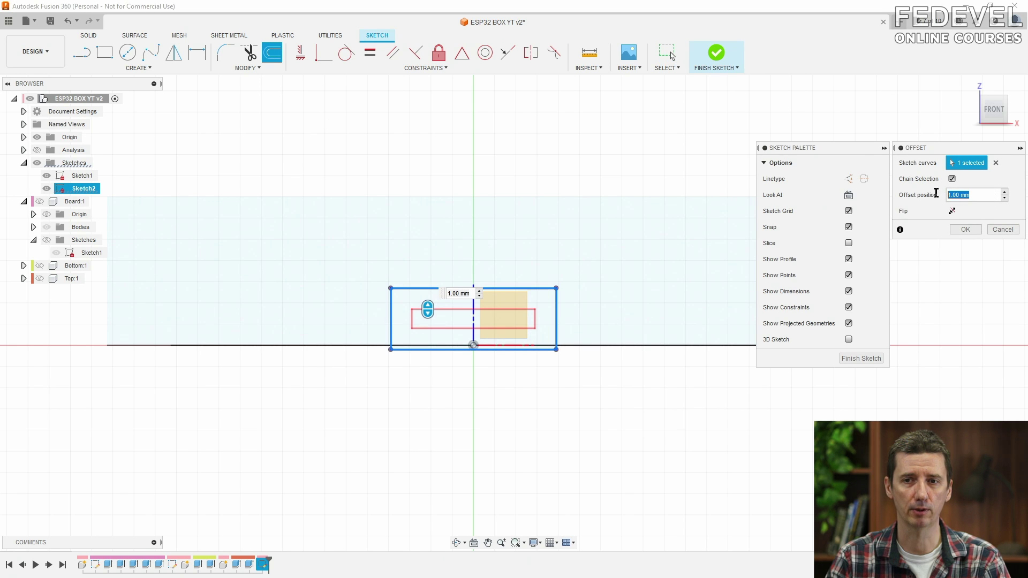
type("-to")
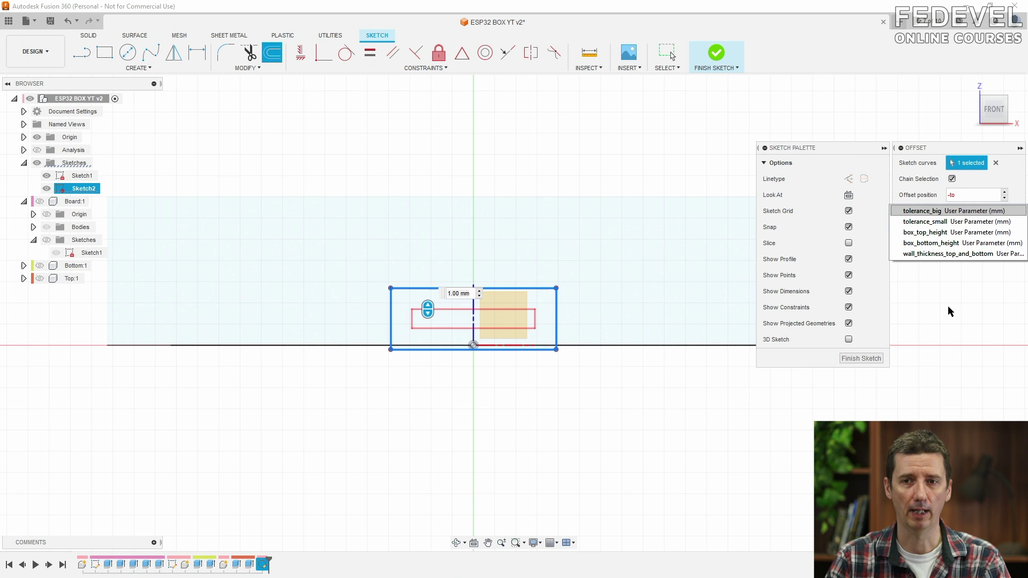
left_click(942, 221)
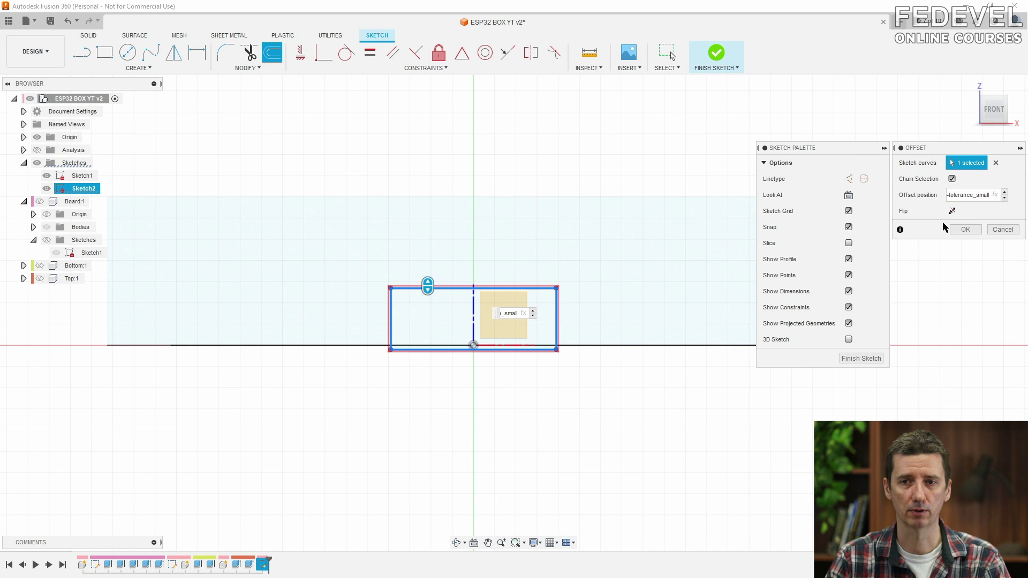
left_click(964, 230)
scroll(506, 300, "up", 4)
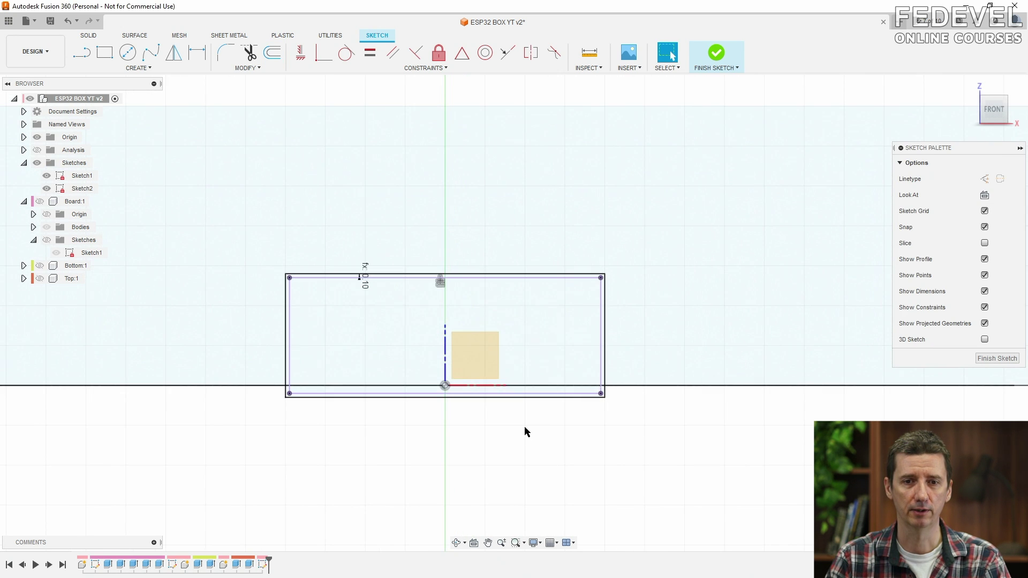
Offset the projected connector rectangle outward by -3.5 mm and move the tolerance offset's dimension clear above the rectangle.
left_click(272, 52)
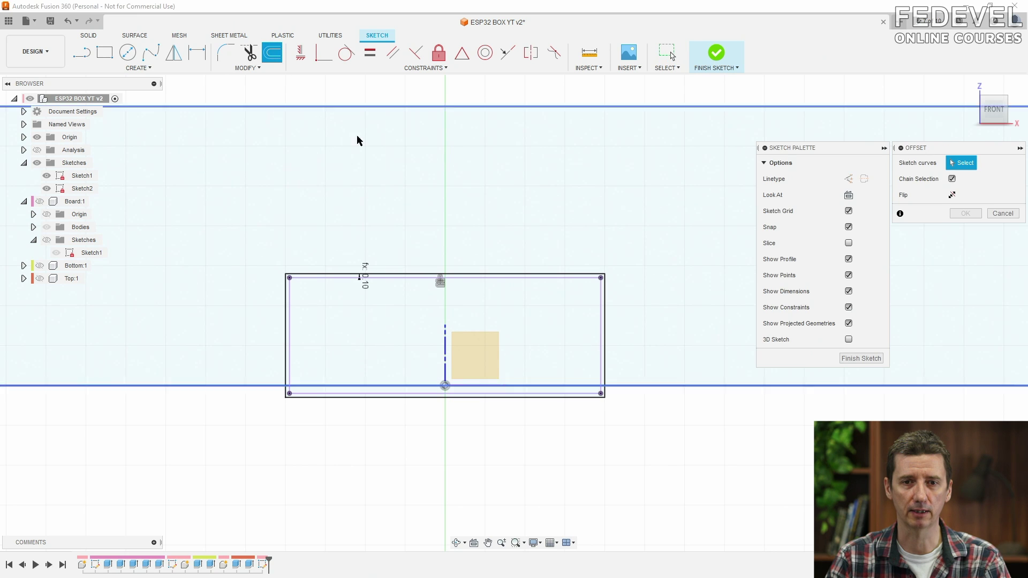
left_click(494, 277)
left_click(494, 279)
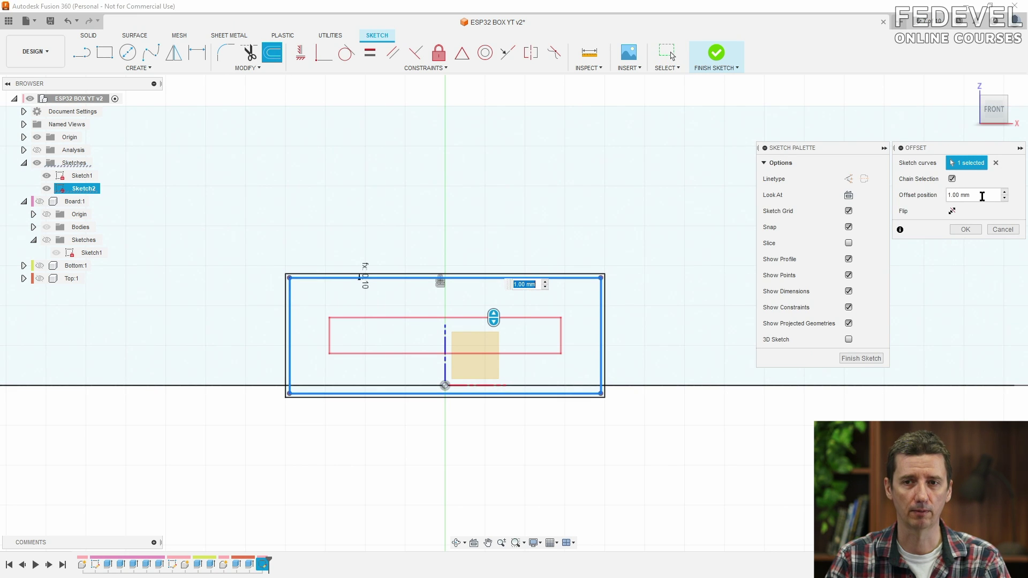
type("-3.5")
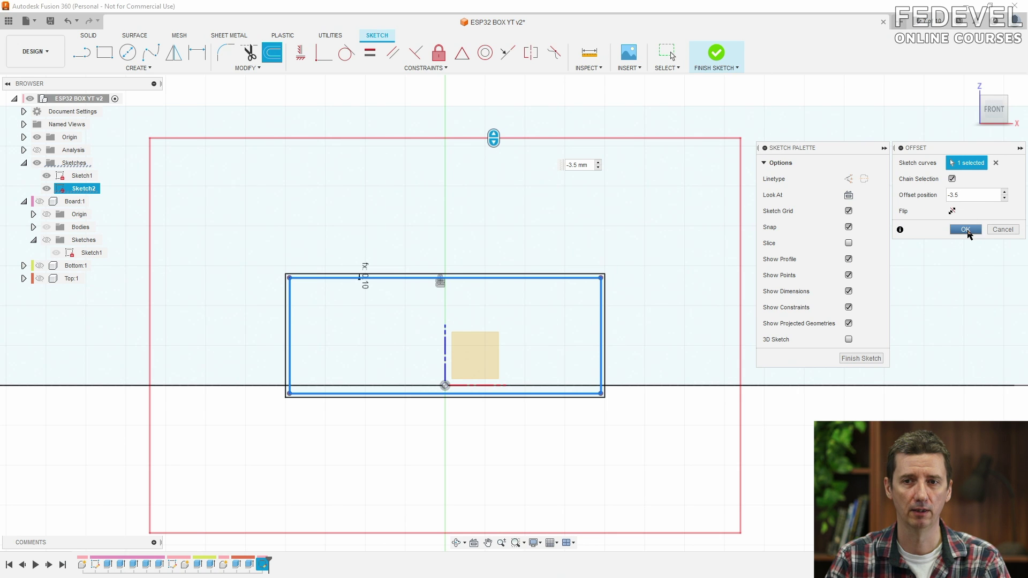
left_click(966, 229)
scroll(423, 287, "down", 1)
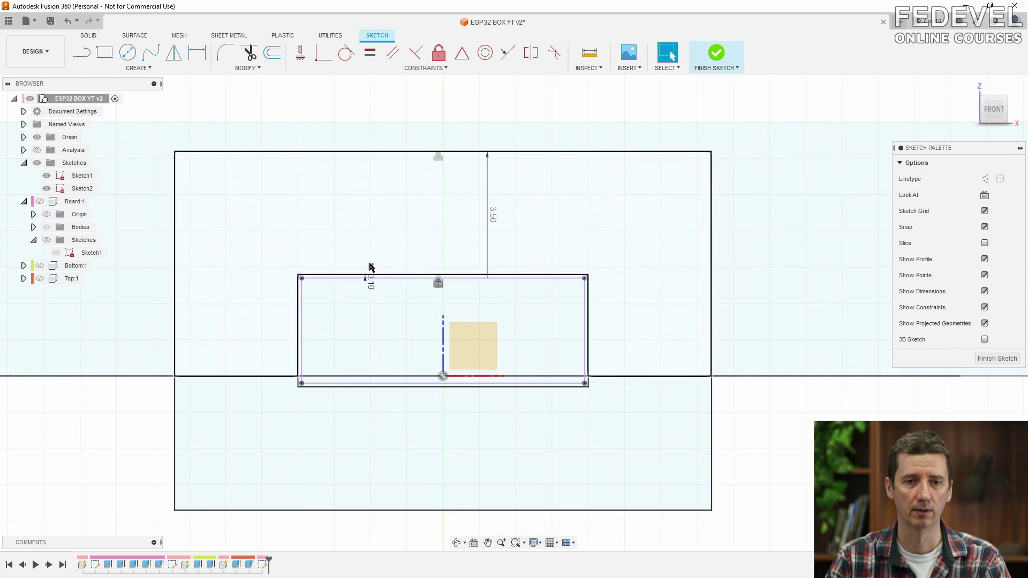
left_click_drag(369, 271, 371, 242)
scroll(370, 317, "down", 1)
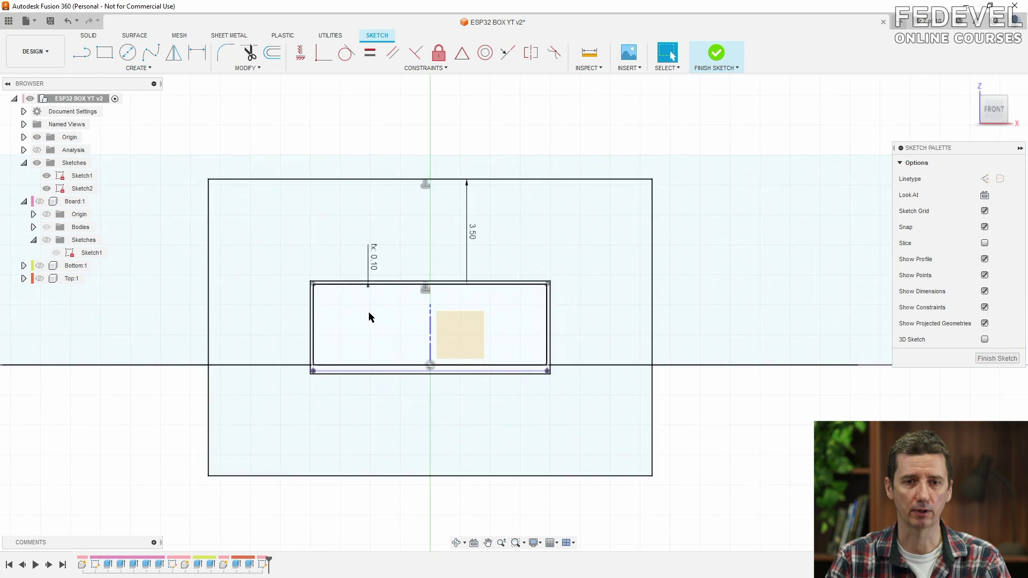
scroll(370, 317, "down", 2)
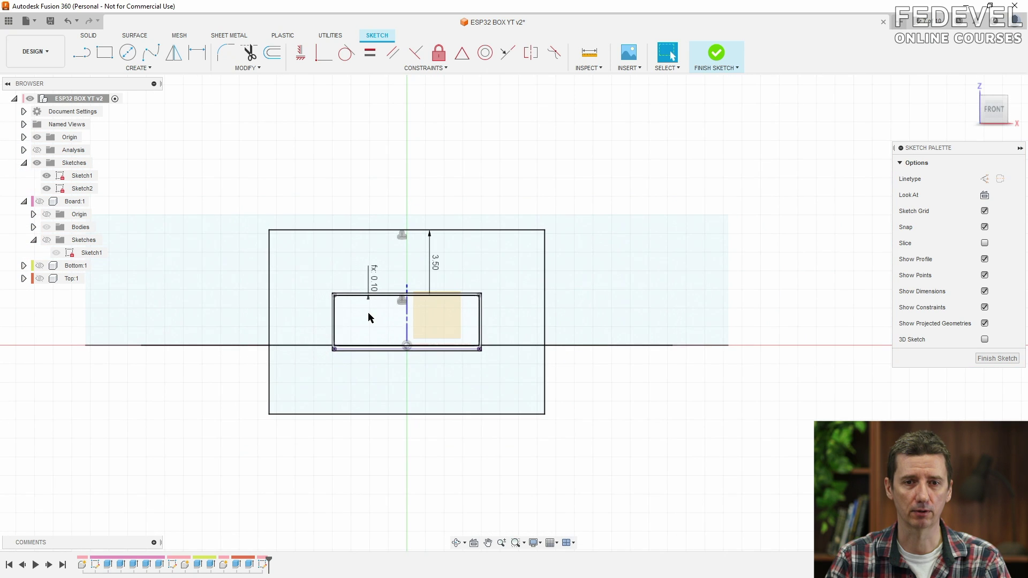
Finish the sketch, show the Top and Bottom components and display only the connector sketch from the top-level sketches.
left_click(985, 359)
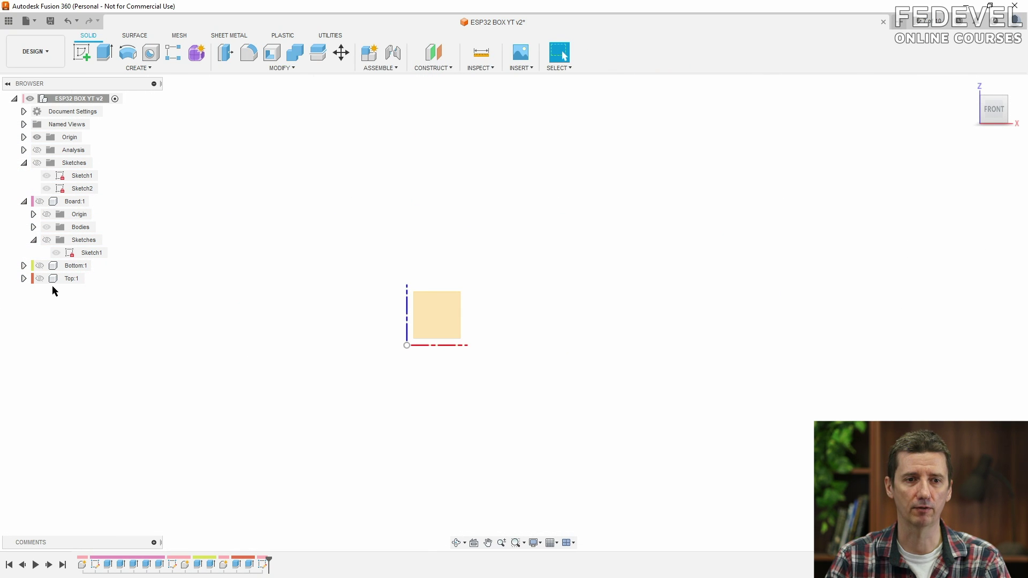
left_click(40, 278)
left_click(40, 266)
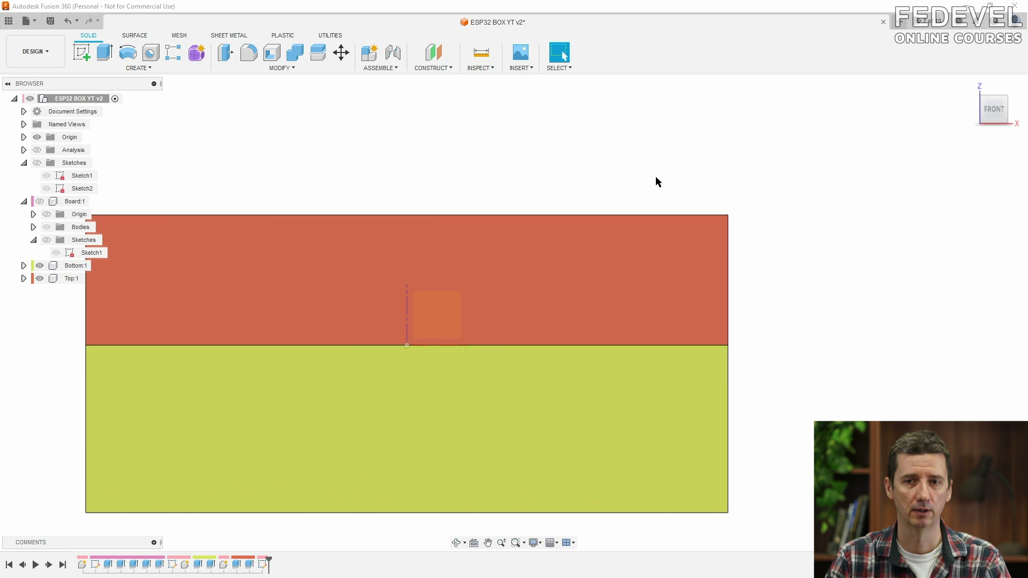
left_click(970, 87)
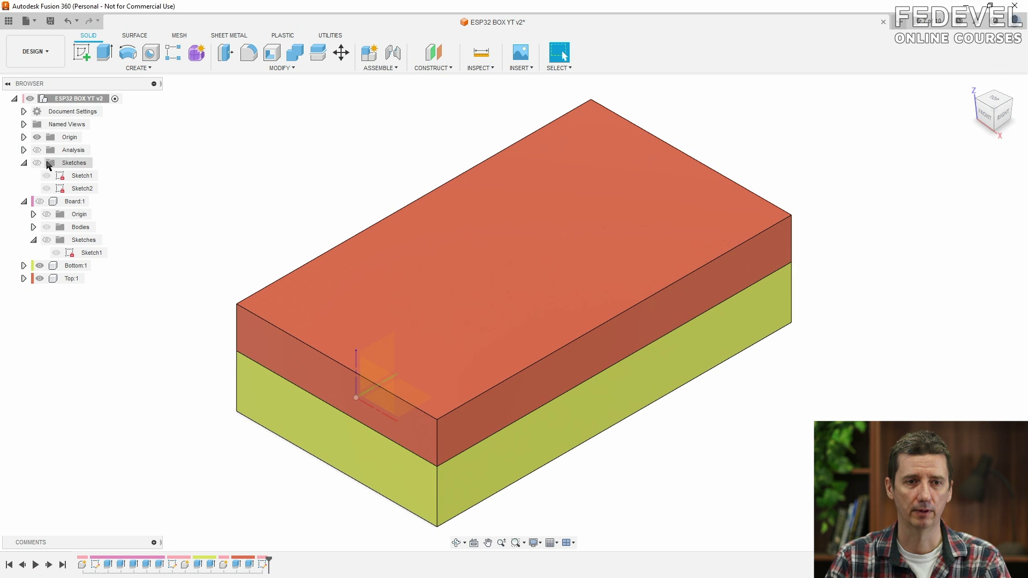
left_click(37, 162)
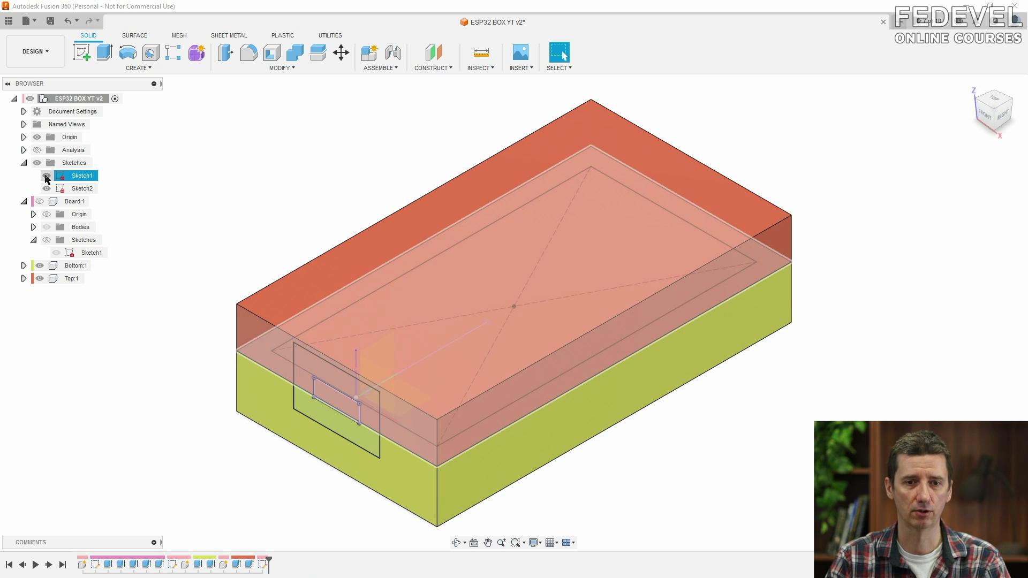
left_click(47, 176)
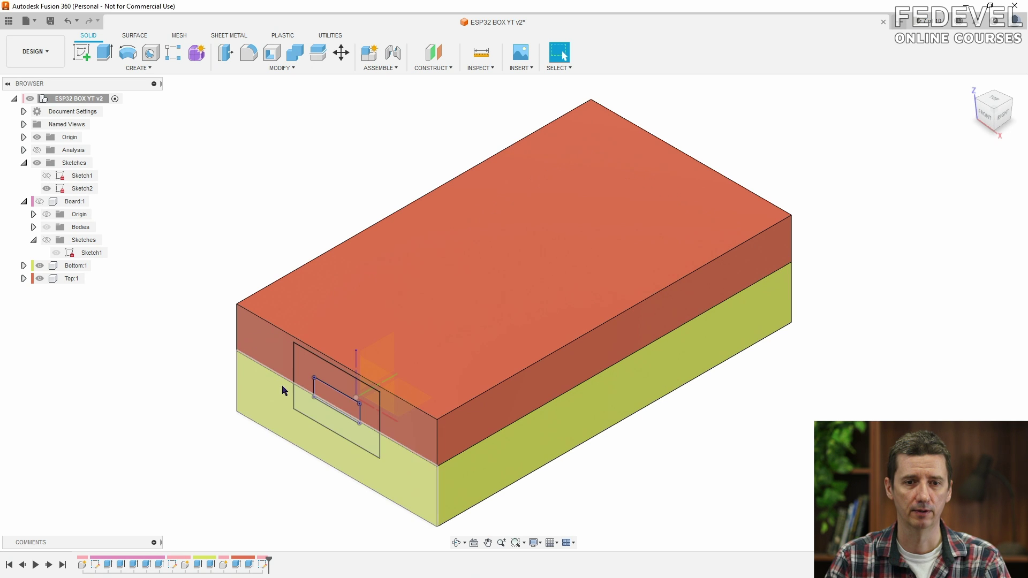
Cut the four inner connector opening profiles through the Top and Bottom front walls with an extrude distance of -wall_thickness_sides.
scroll(333, 415, "up", 3)
scroll(336, 413, "up", 2)
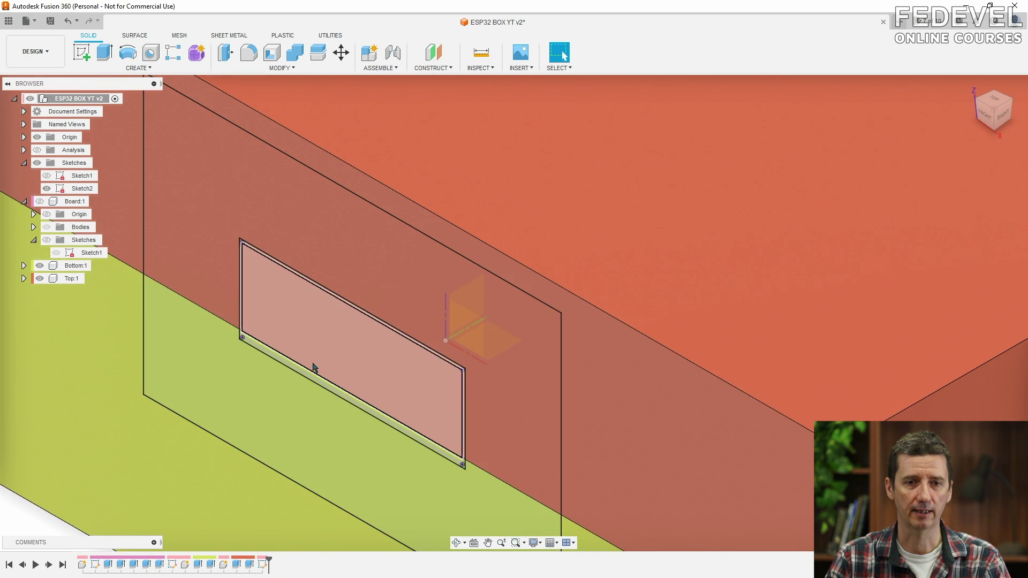
scroll(315, 362, "up", 2)
left_click(317, 278)
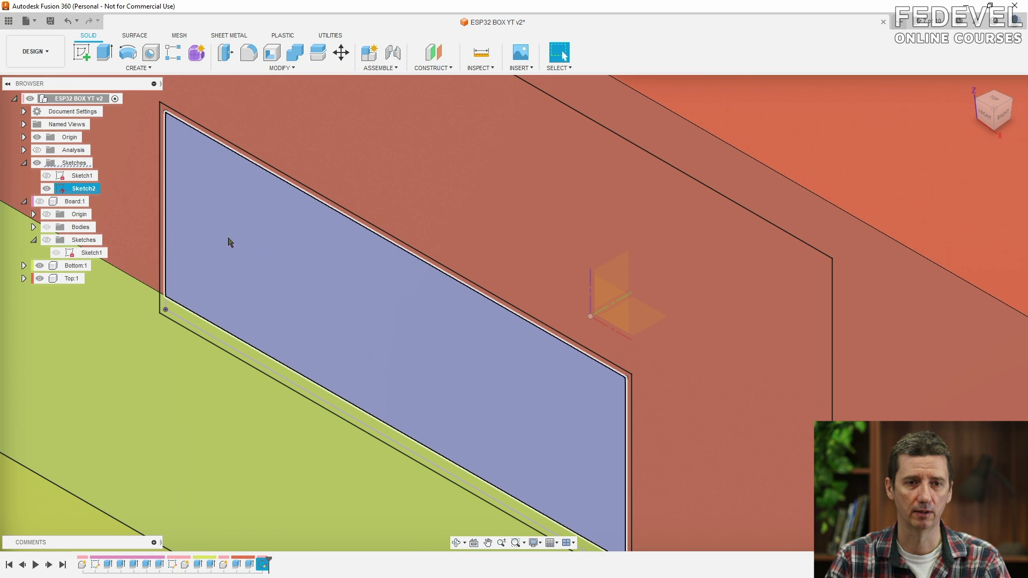
scroll(164, 231, "up", 4)
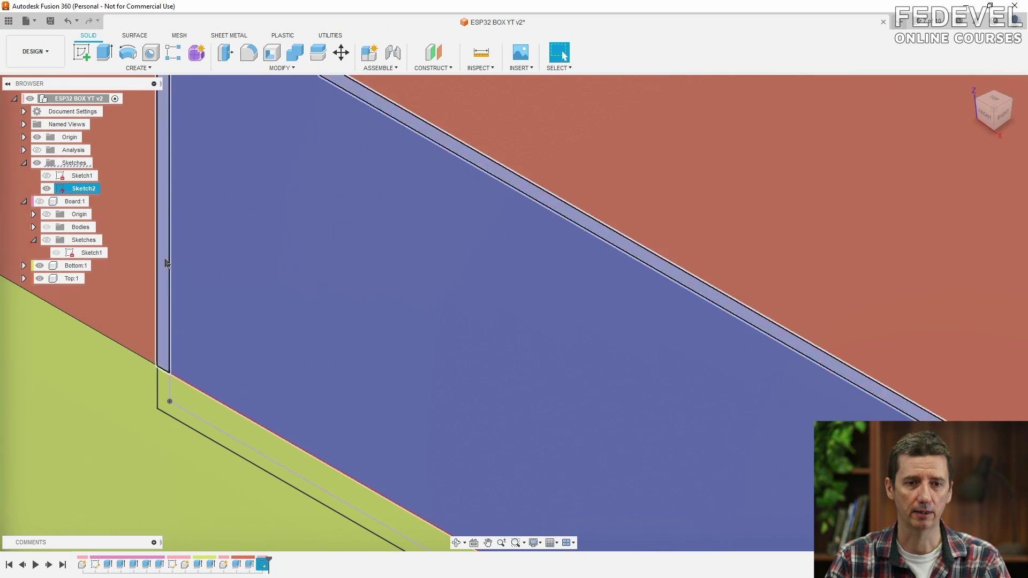
scroll(218, 272, "down", 6)
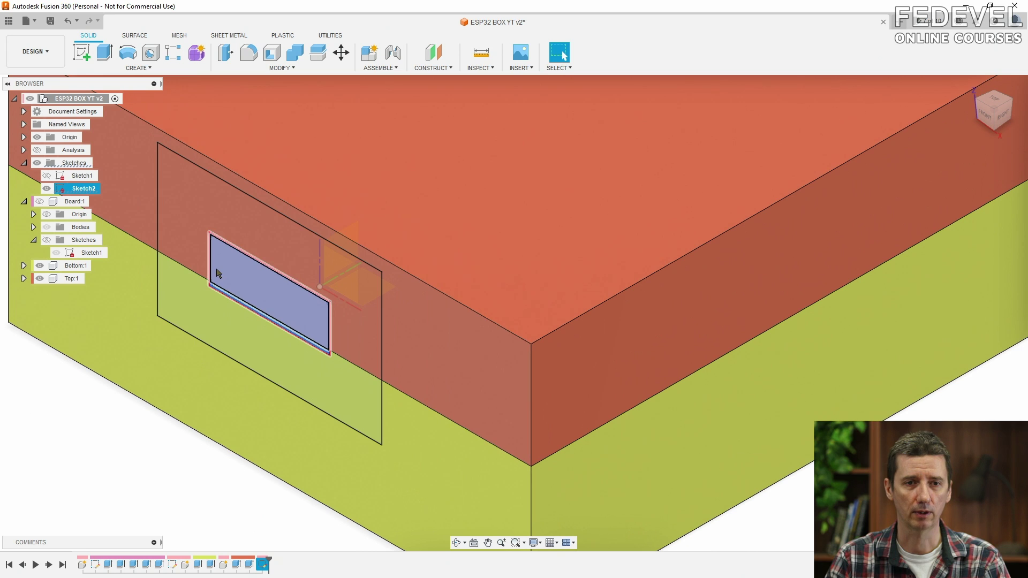
left_click(104, 52)
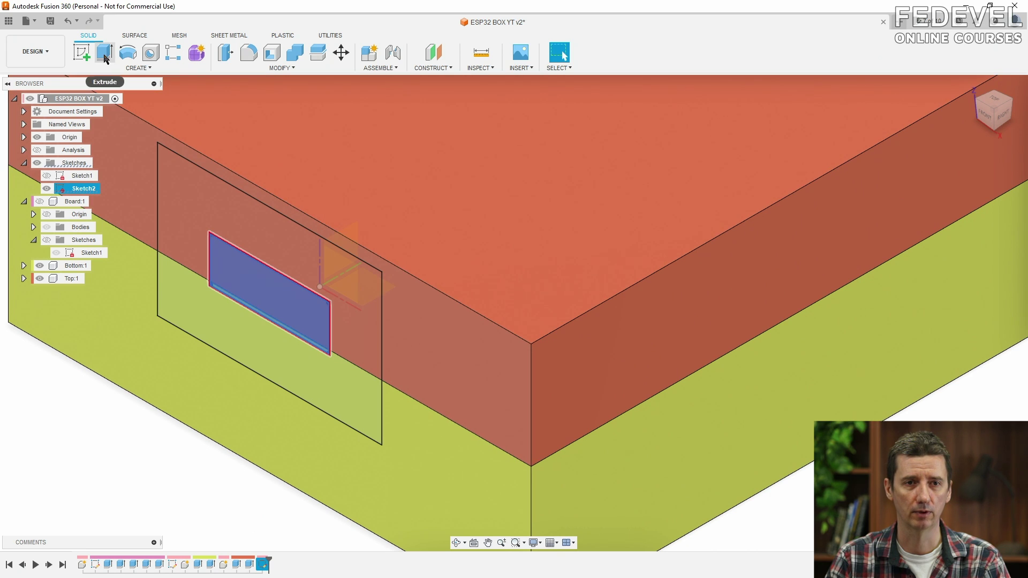
left_click(956, 243)
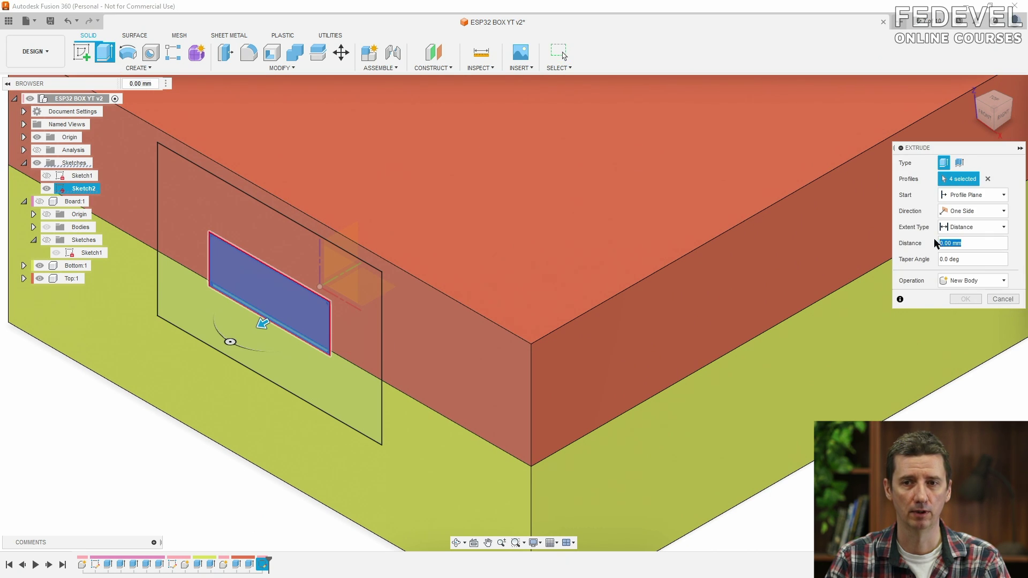
type("-")
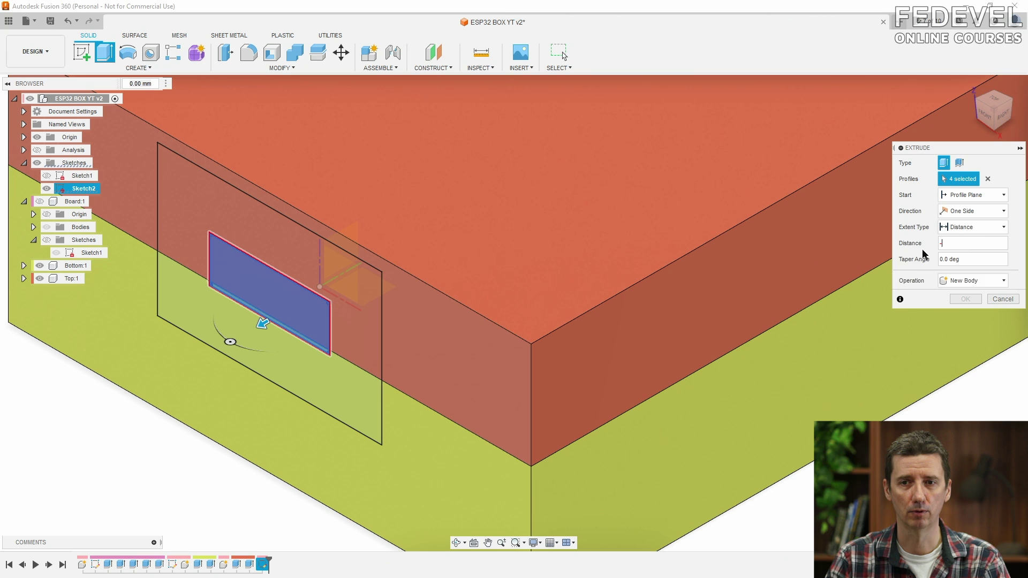
type("wa")
left_click(932, 259)
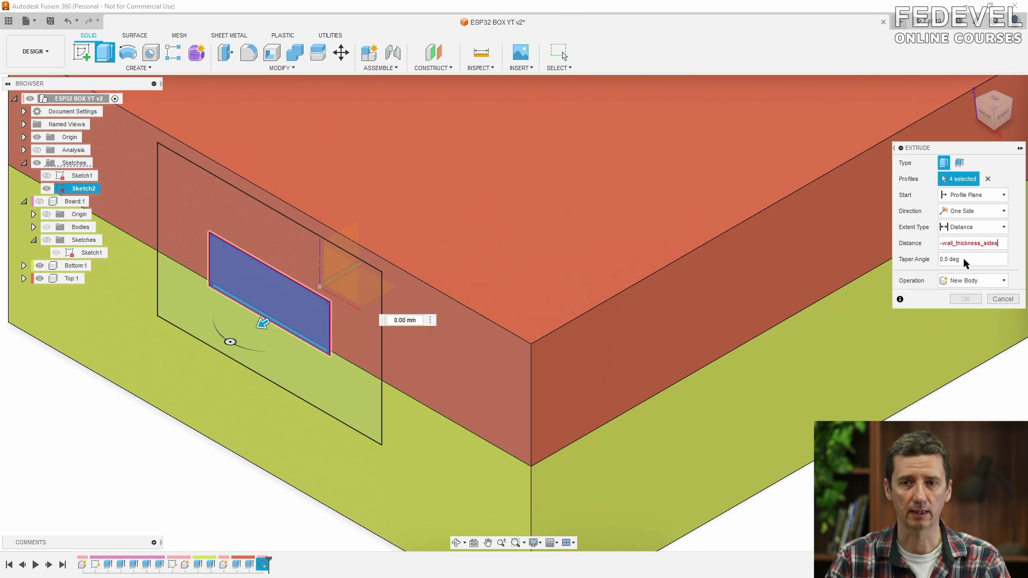
left_click(900, 298)
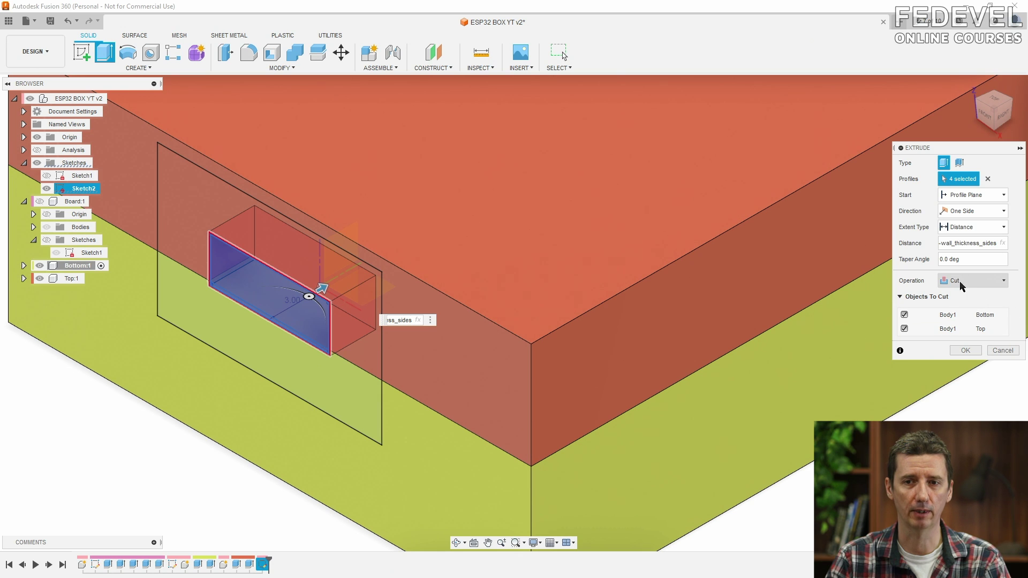
left_click(966, 351)
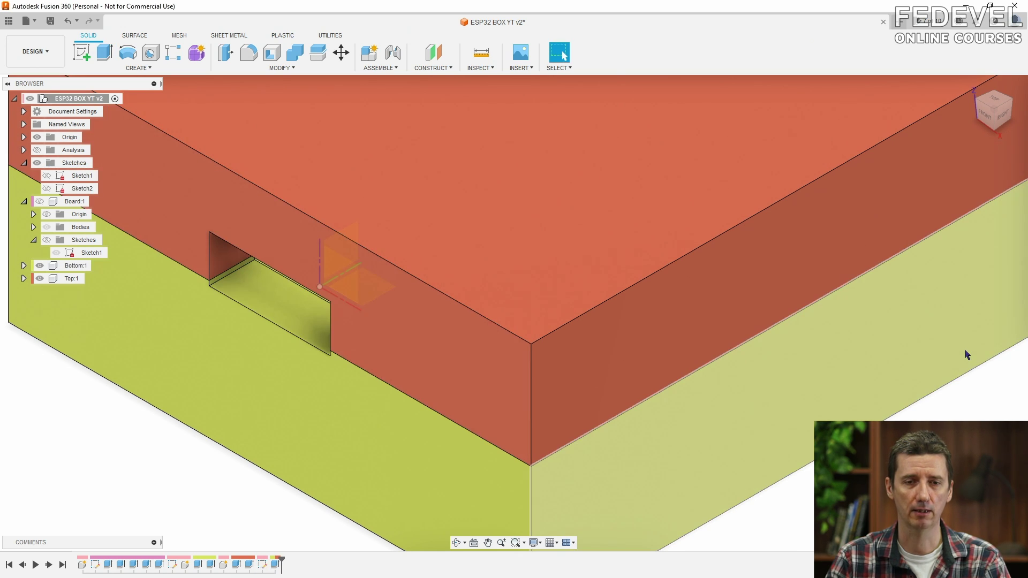
Cut the two outer connector sketch profiles into the Top and Bottom front walls by -wall_thickness_sides + 0.8 mm and hide the top-level sketches.
left_click(46, 190)
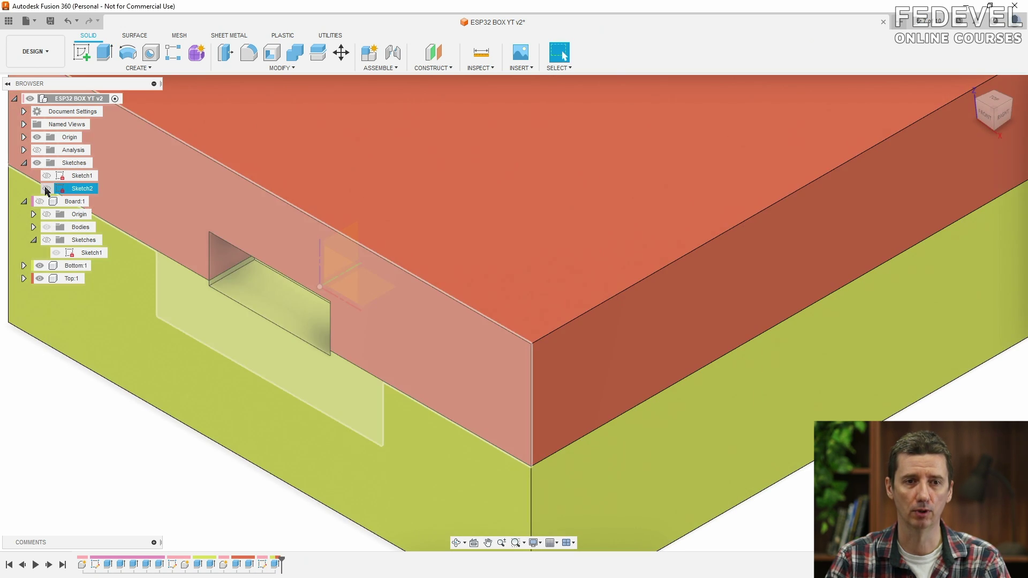
scroll(209, 201, "up", 3)
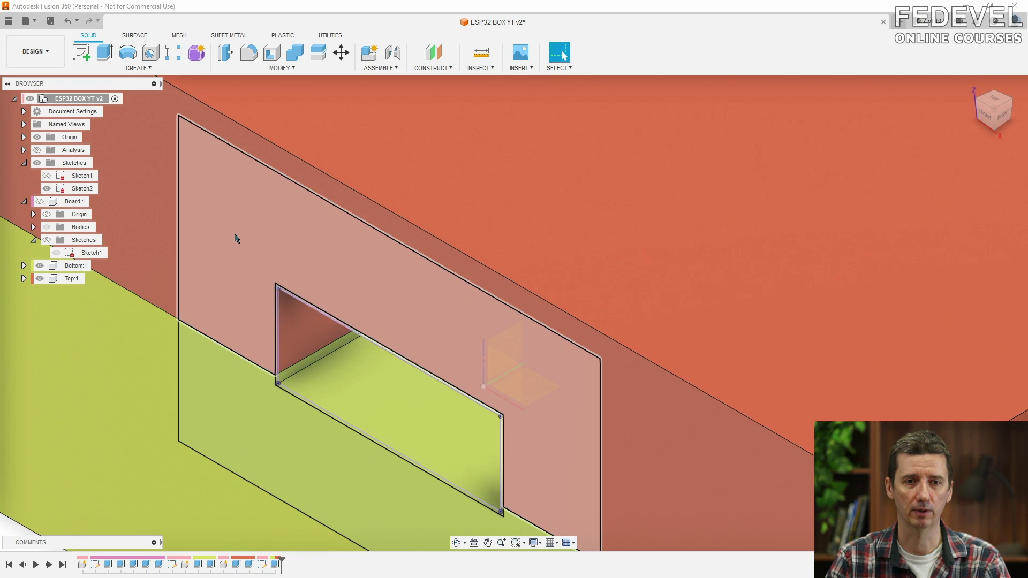
left_click(234, 232)
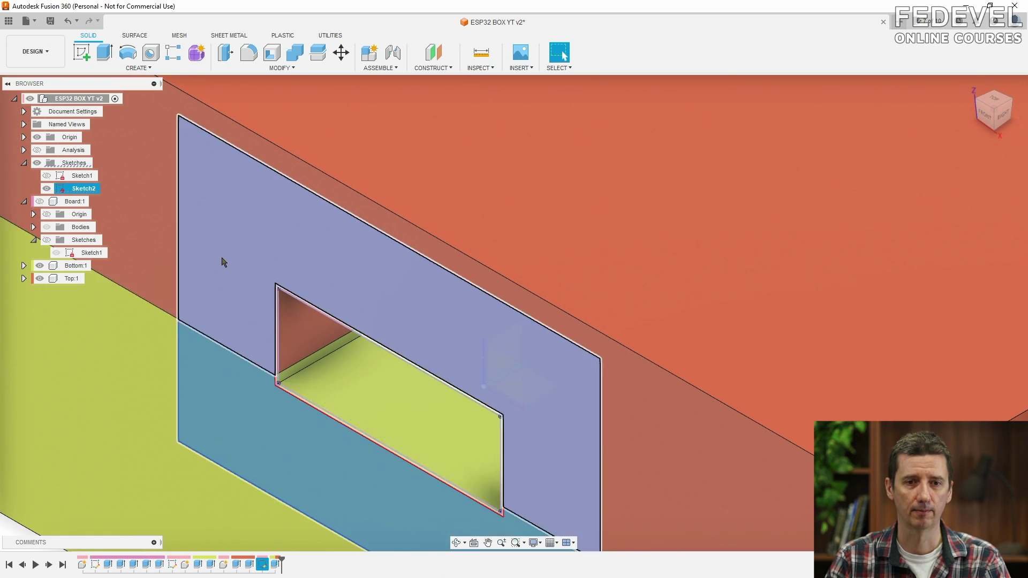
scroll(224, 262, "down", 4)
key("e")
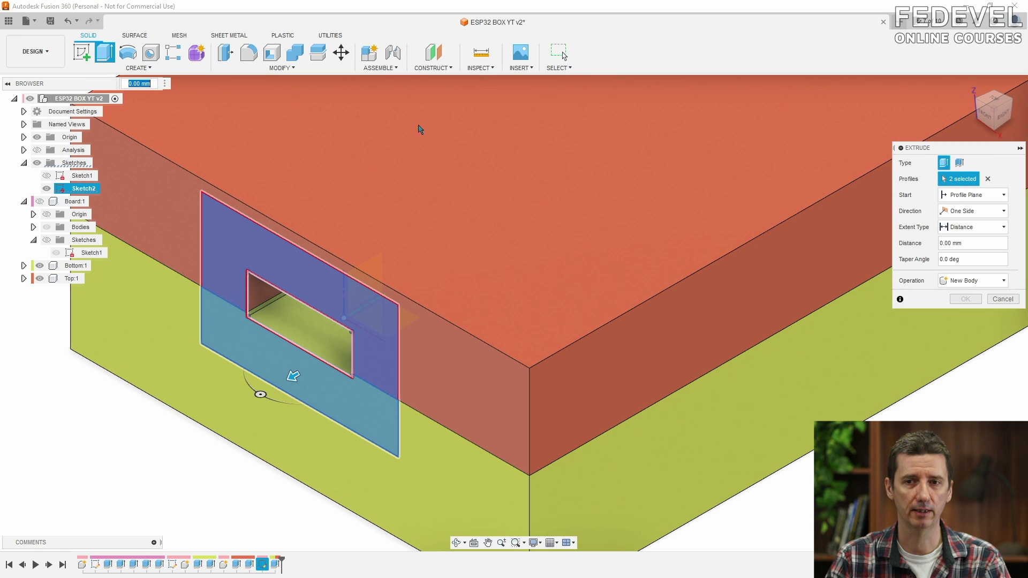
type("-wa")
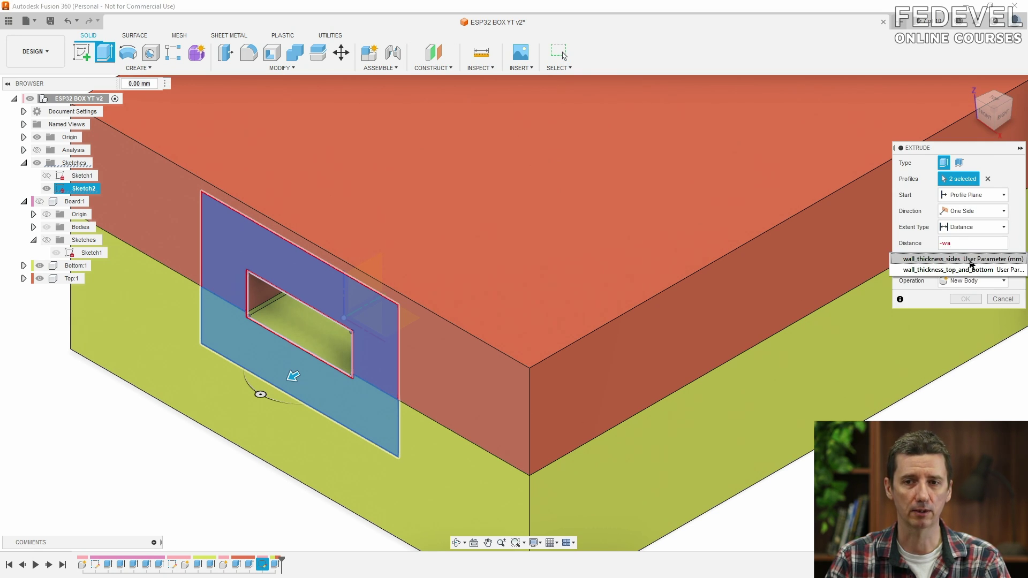
left_click(971, 260)
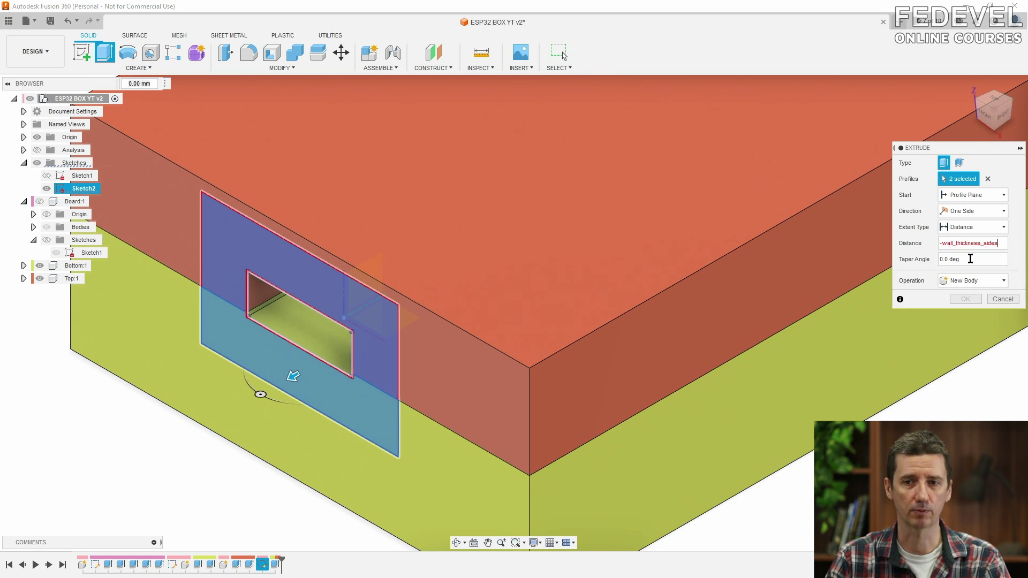
type("+")
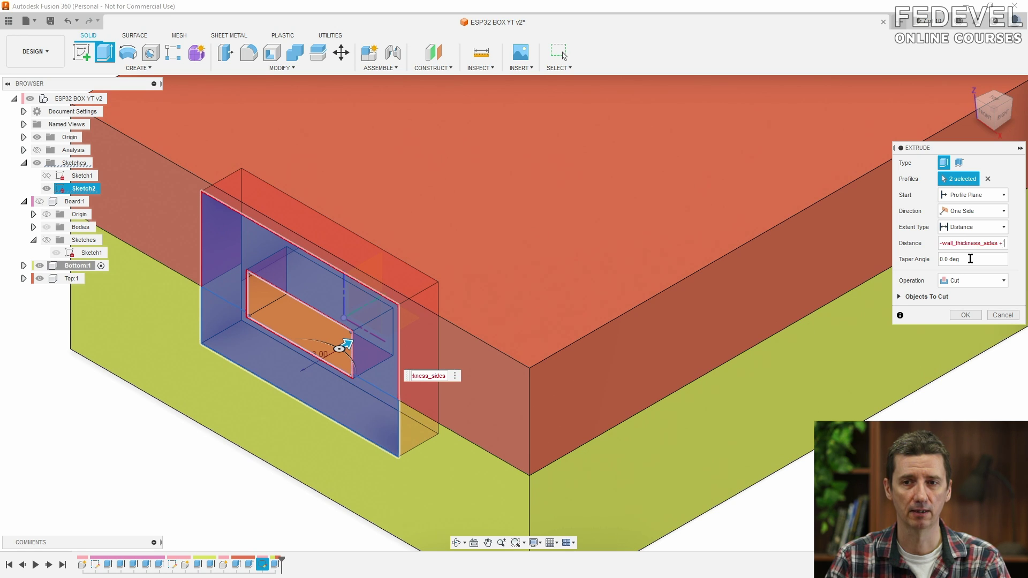
type(" 0.8")
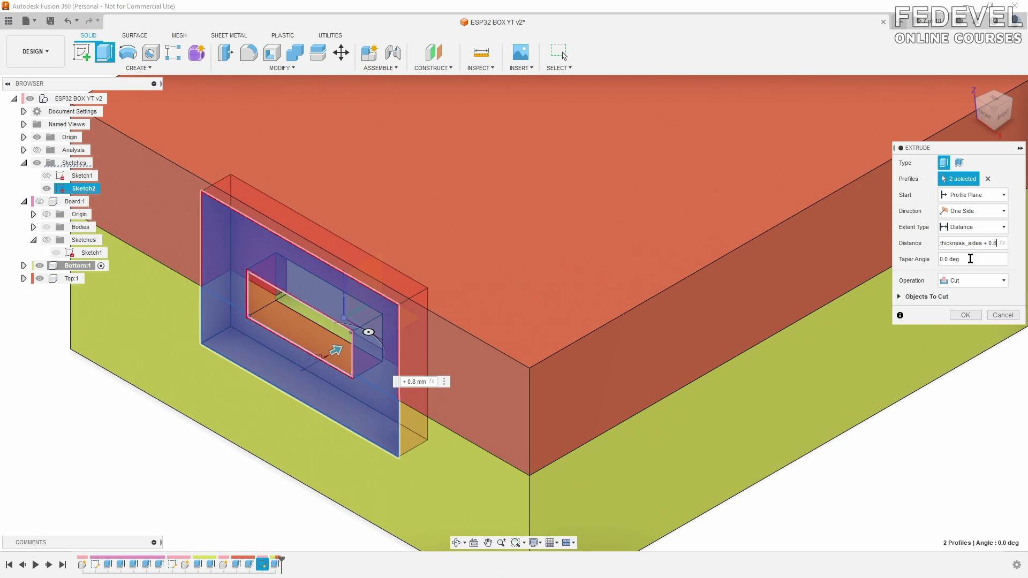
left_click(901, 298)
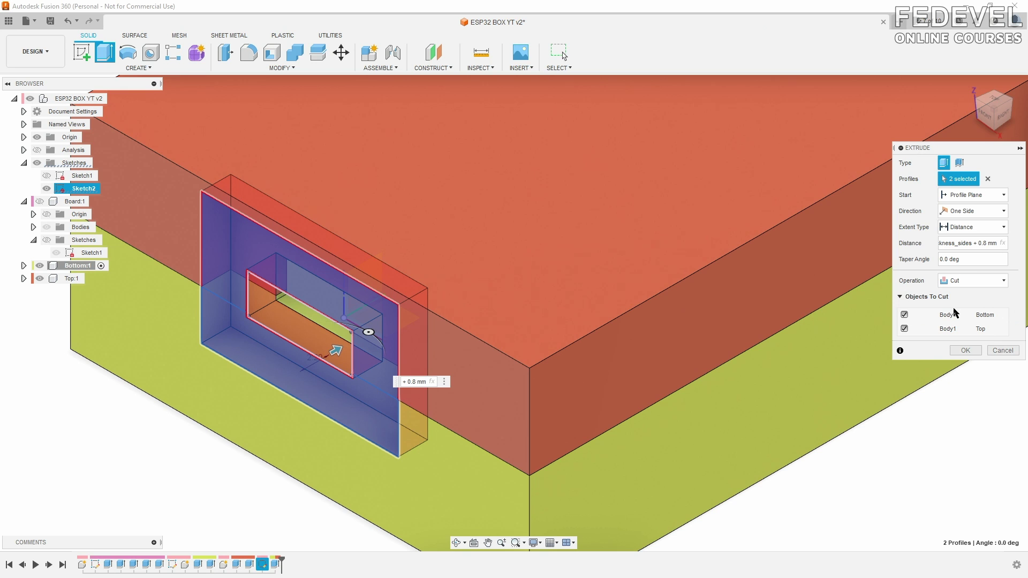
left_click(966, 351)
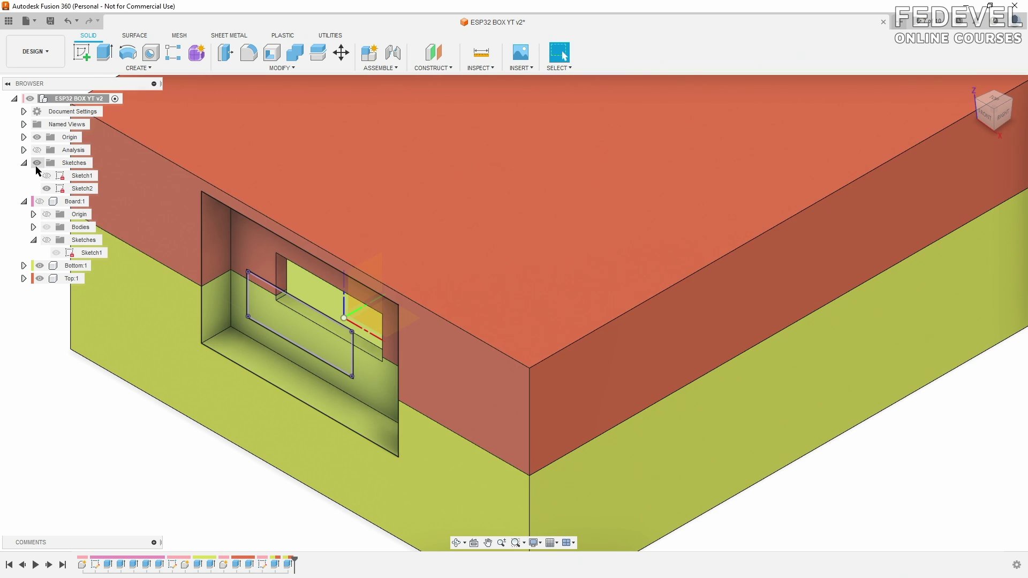
left_click(36, 162)
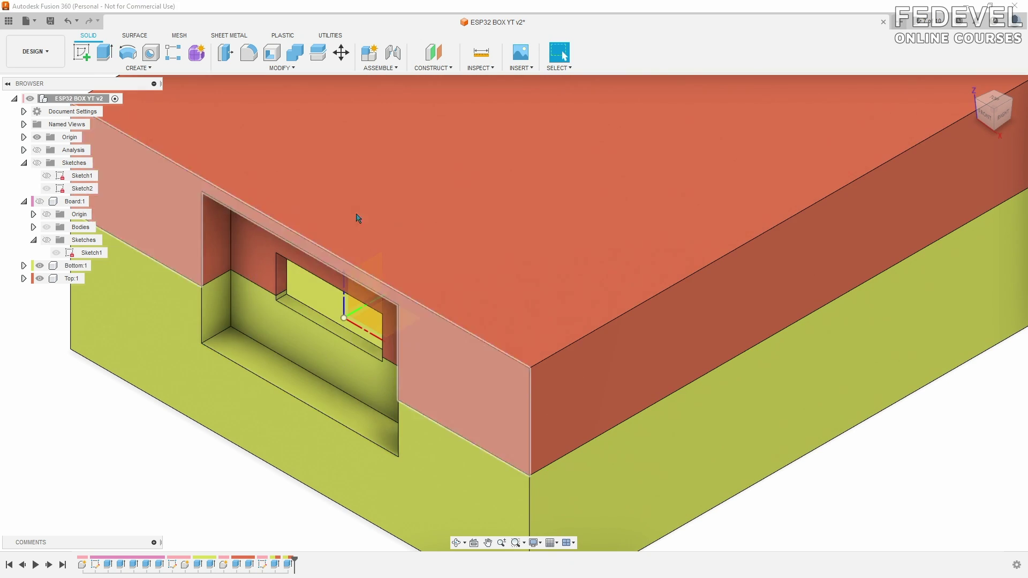
Show the Board component and the section analysis to examine how the connector sits in the front opening and recess.
scroll(481, 215, "down", 2)
middle_click_drag(374, 292, 354, 296, "shift")
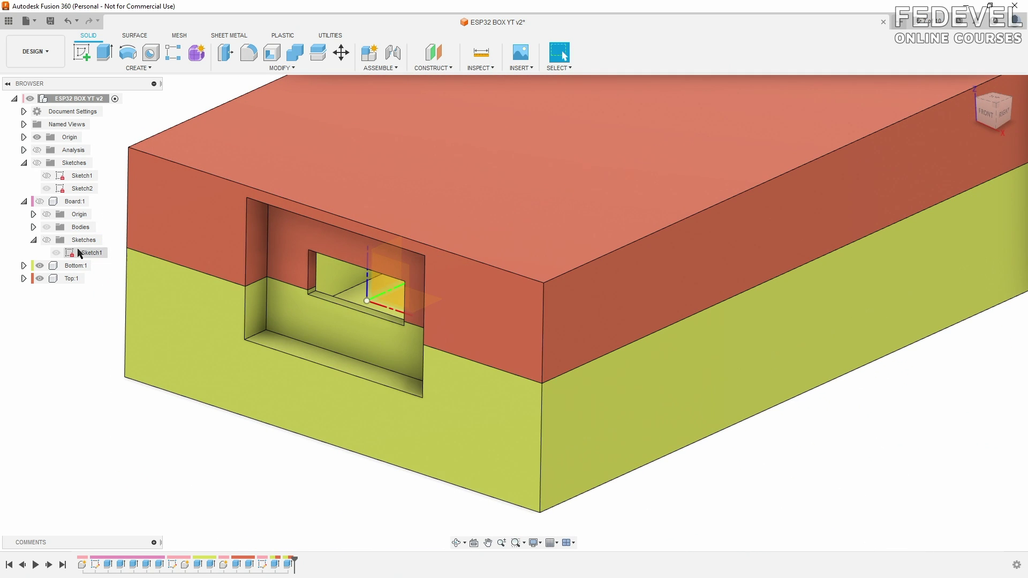
left_click(40, 202)
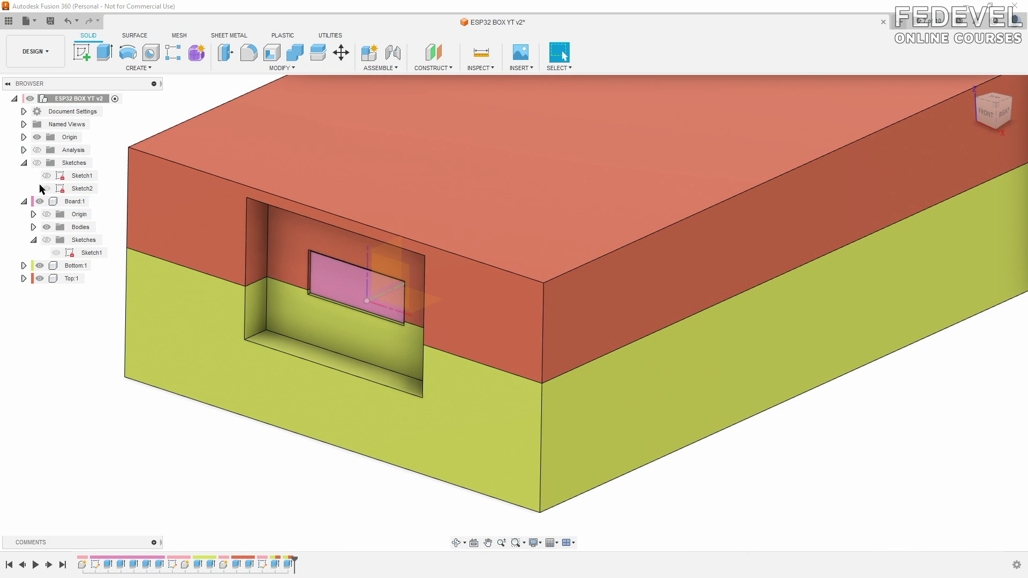
left_click(38, 150)
mouse_move(221, 294)
middle_mouse_down("shift")
mouse_move(370, 315)
mouse_move(417, 294)
mouse_move(370, 267)
mouse_move(358, 303)
middle_mouse_up("shift")
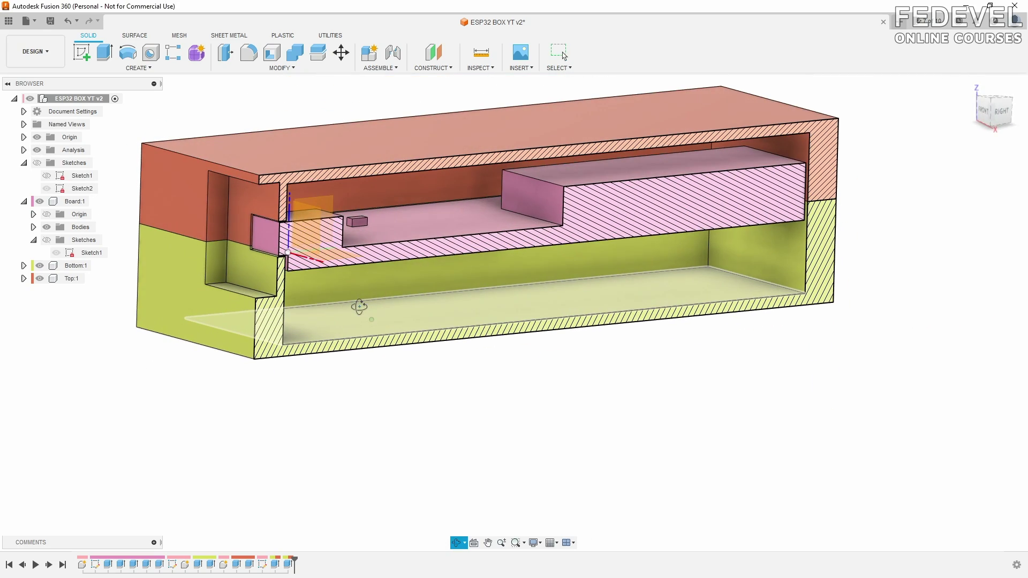
left_click(971, 85)
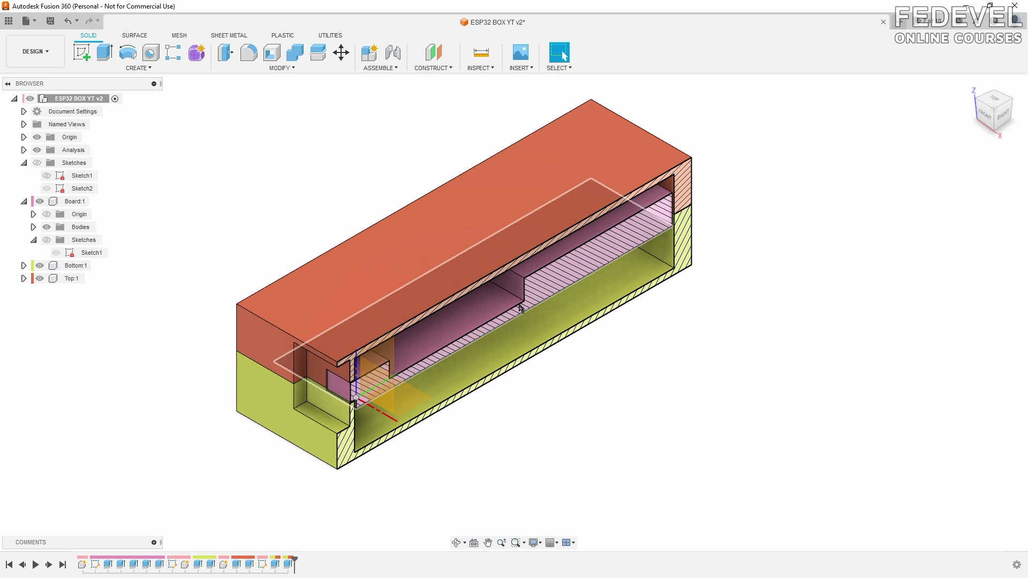
With the Bottom component active and the section analysis hidden, start a sketch on the underside of the box bottom.
left_click(99, 266)
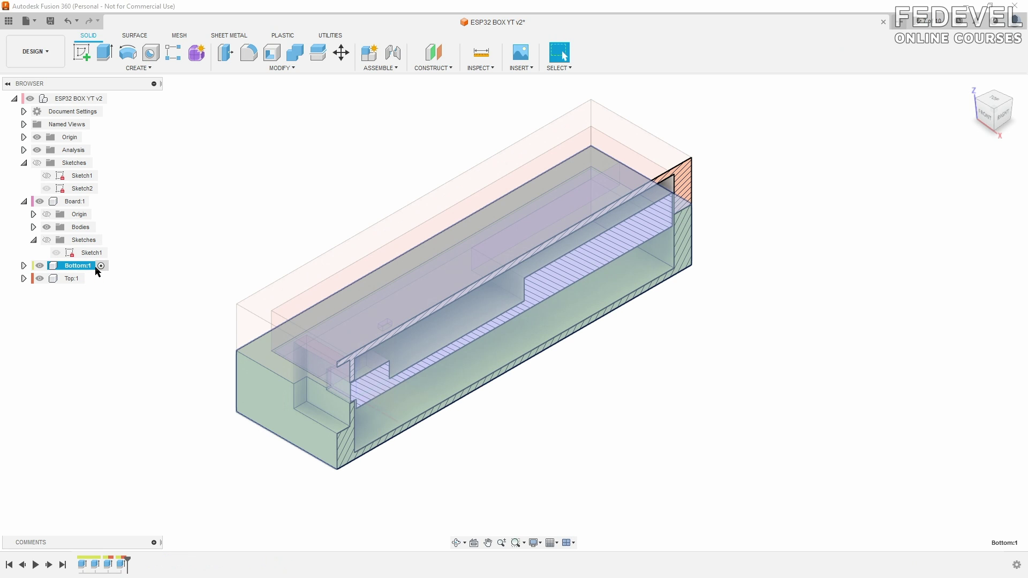
left_click(37, 150)
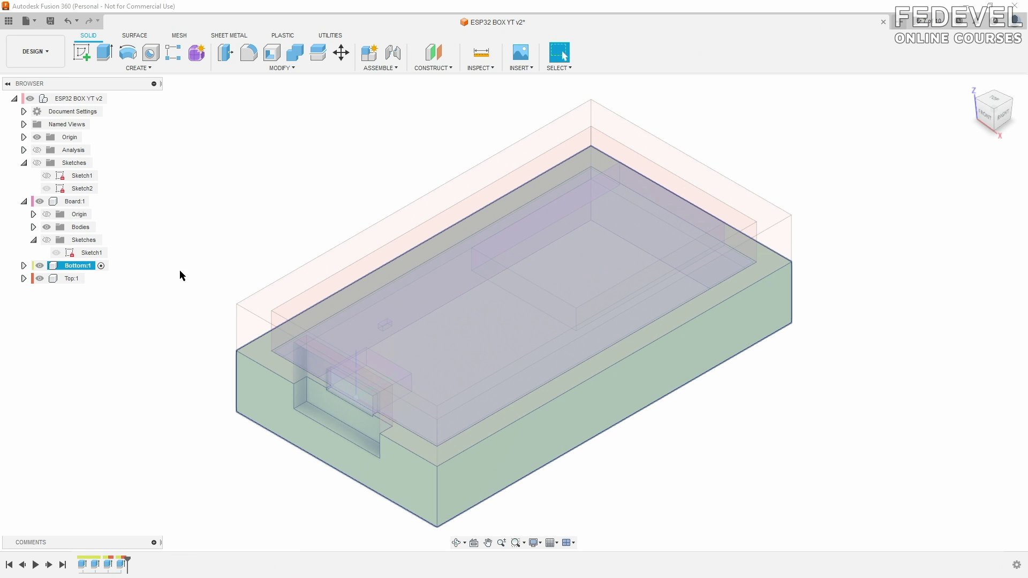
middle_click_drag(266, 486, 252, 436, "shift")
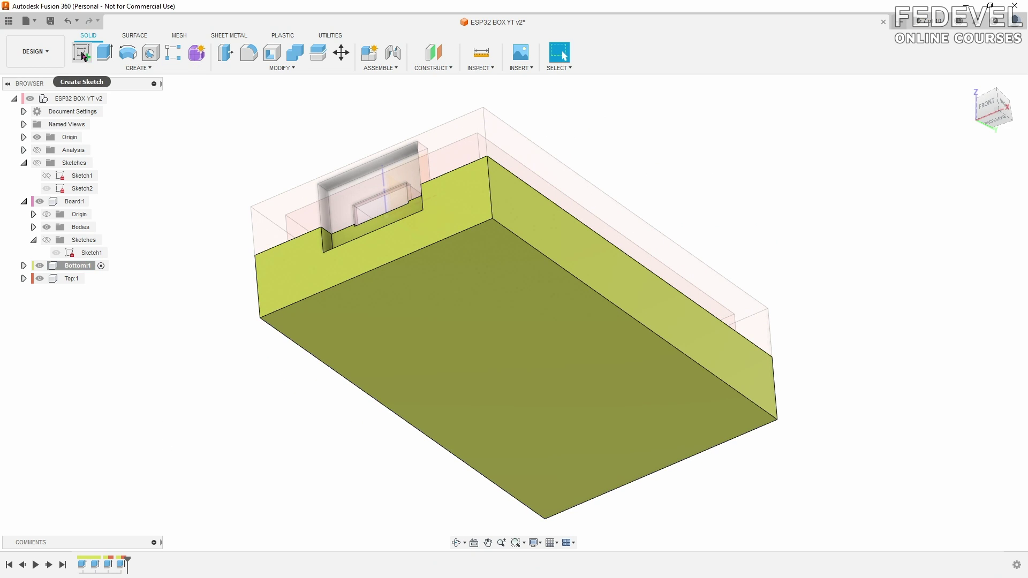
left_click(82, 53)
left_click(460, 356)
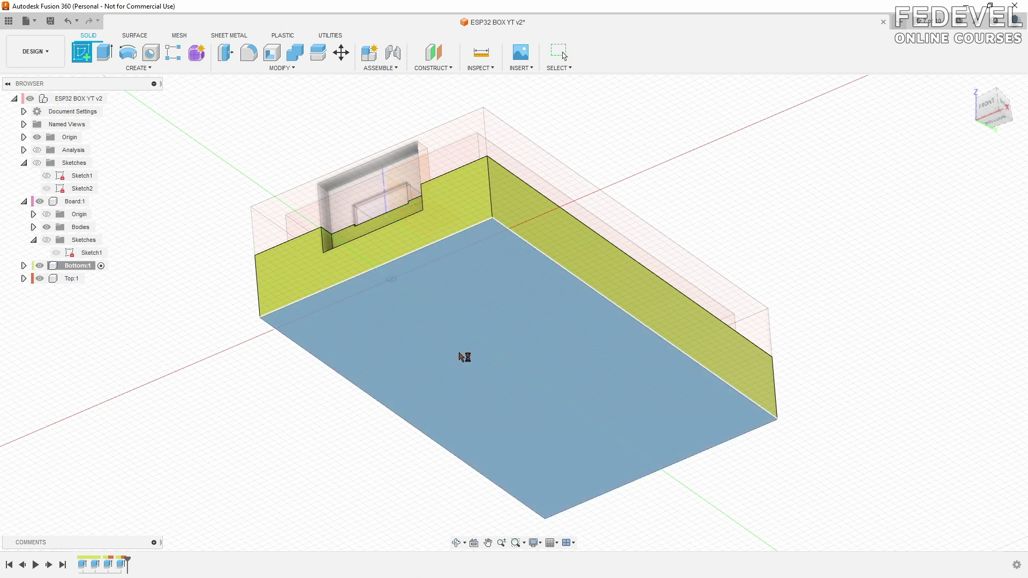
left_click(970, 86)
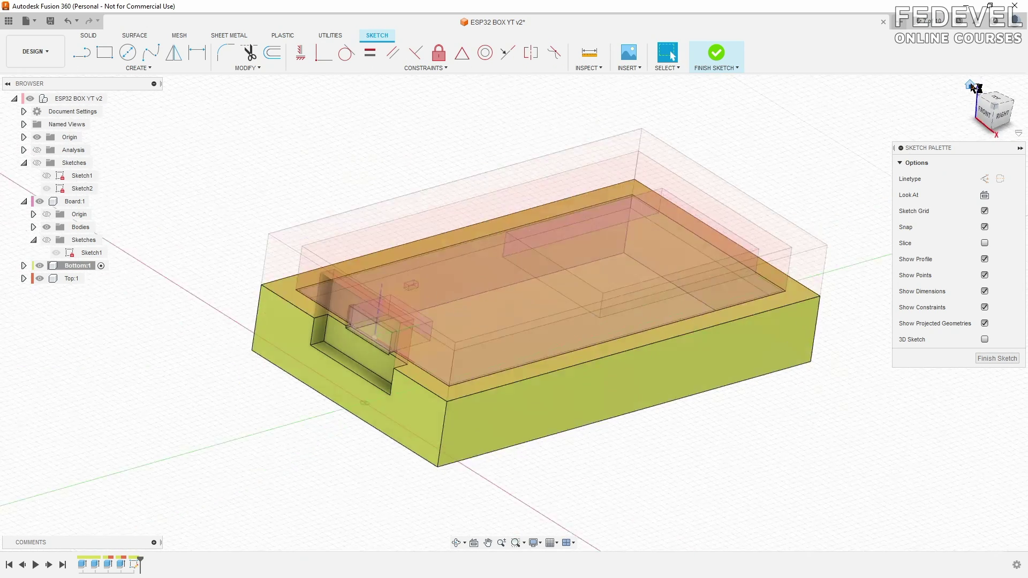
Look straight at the sketch plane and hide the Top and Board components and the Bottom component's bodies.
left_click(986, 196)
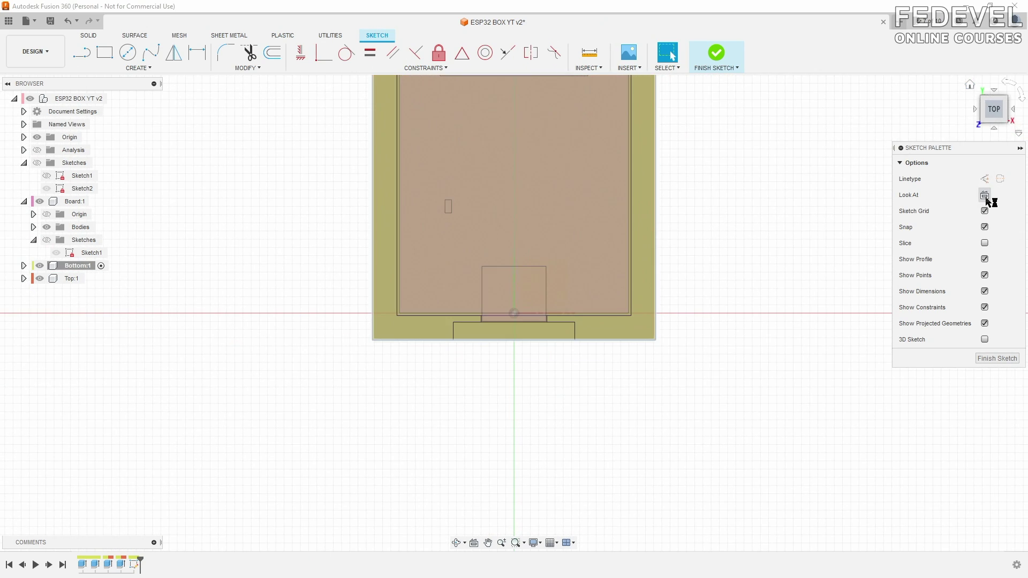
left_click(40, 279)
left_click(23, 266)
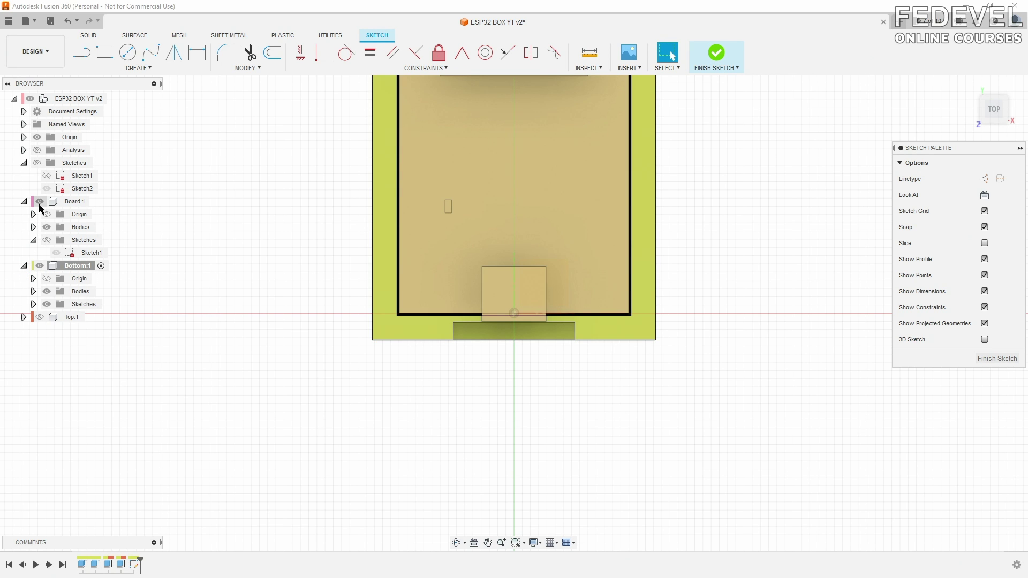
left_click(40, 201)
left_click(47, 292)
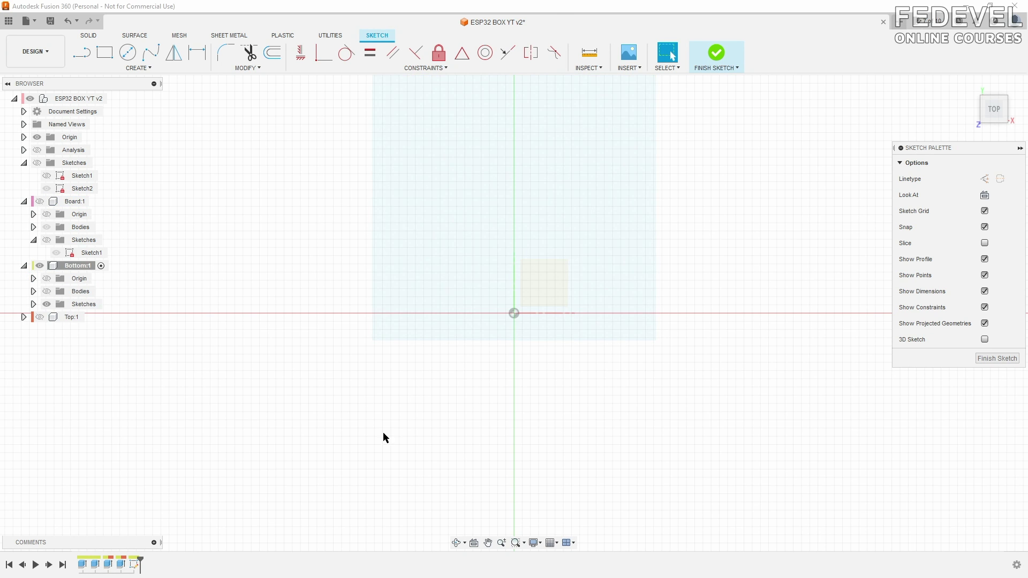
scroll(392, 443, "down", 3)
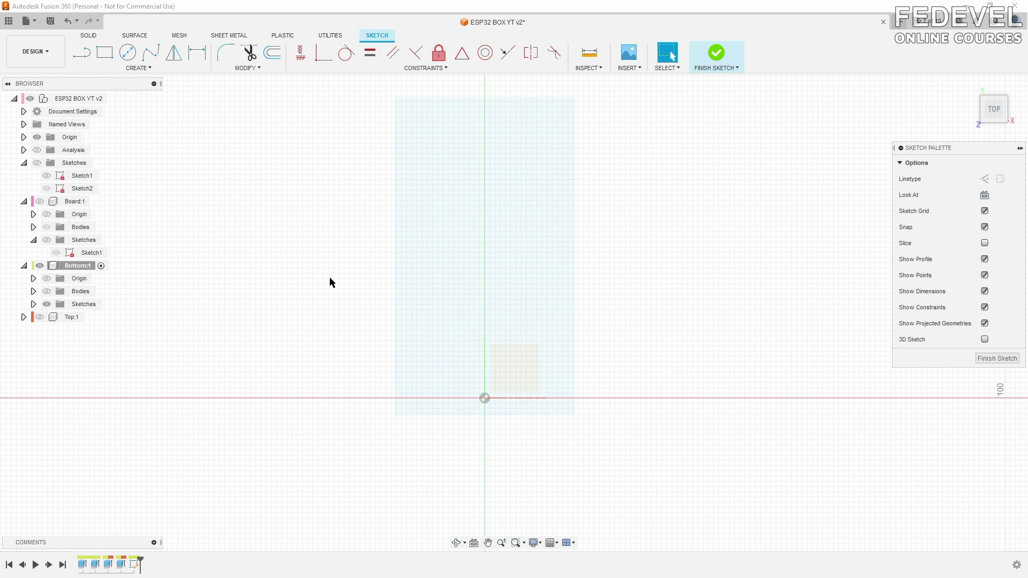
Sketch a centre rectangle 15 mm wide and 30 mm high in the empty area beside the box outline.
left_click(150, 69)
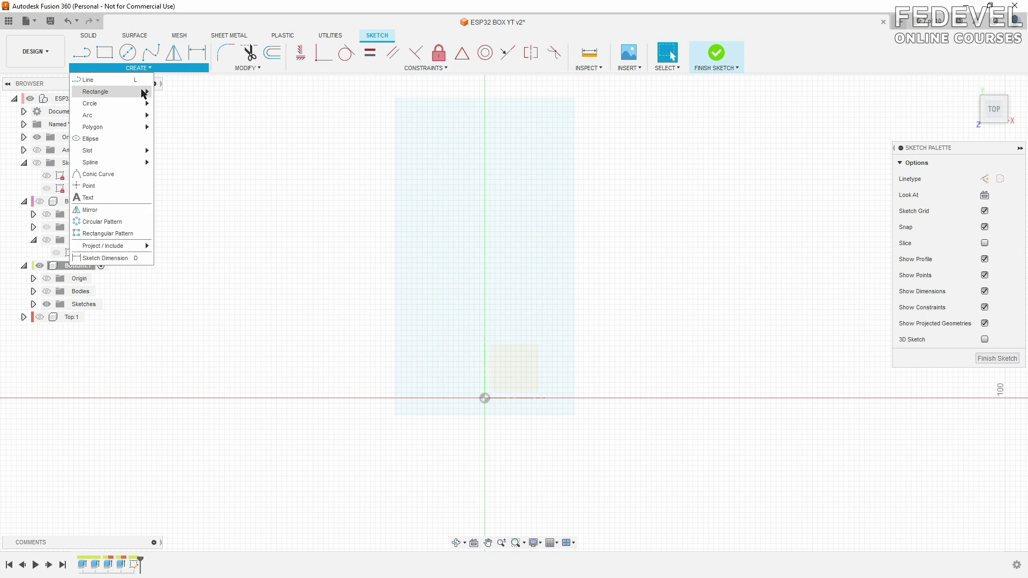
mouse_move(144, 92)
left_click(176, 116)
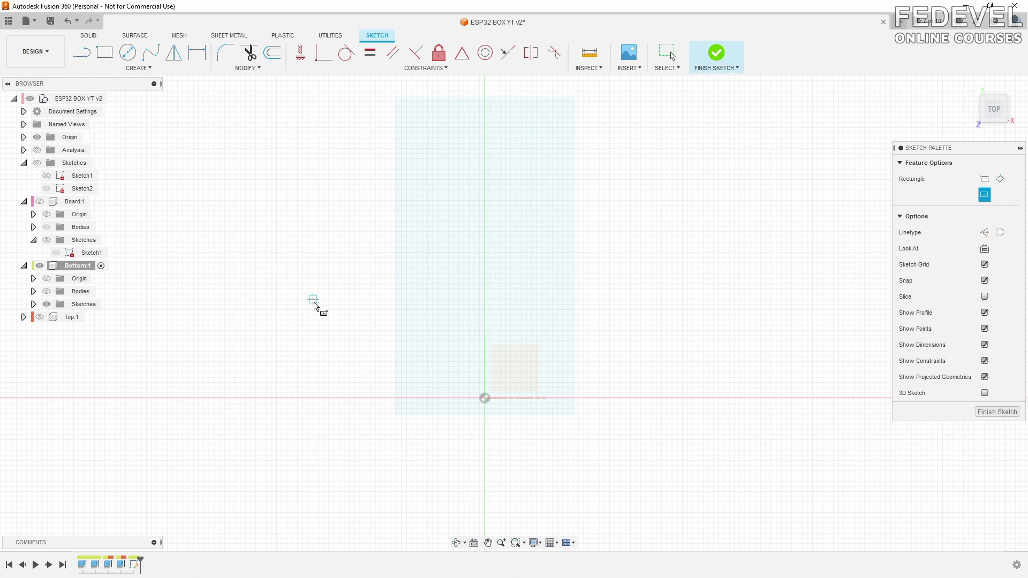
left_click(314, 299)
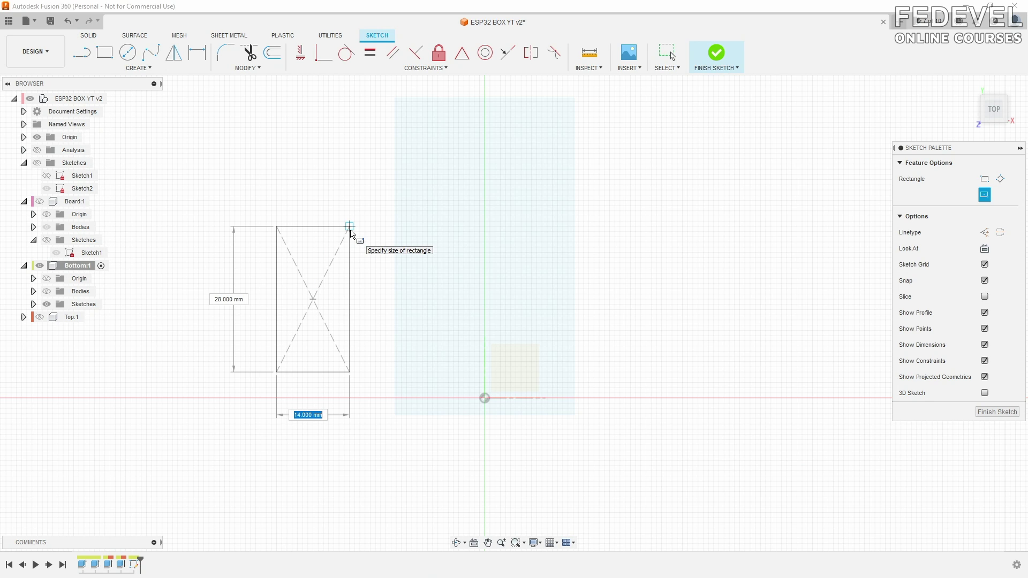
type("15")
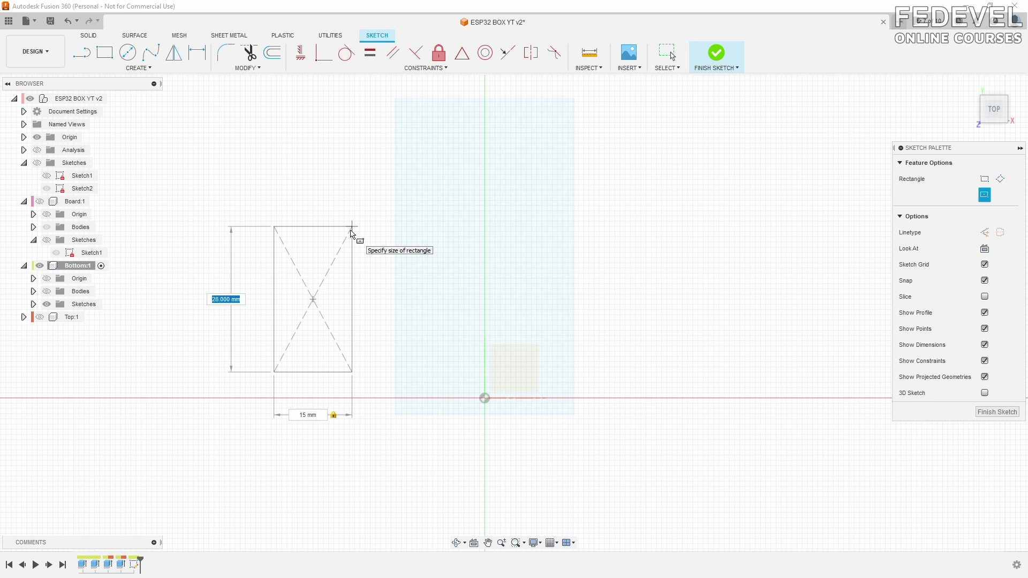
key("BackSpace")
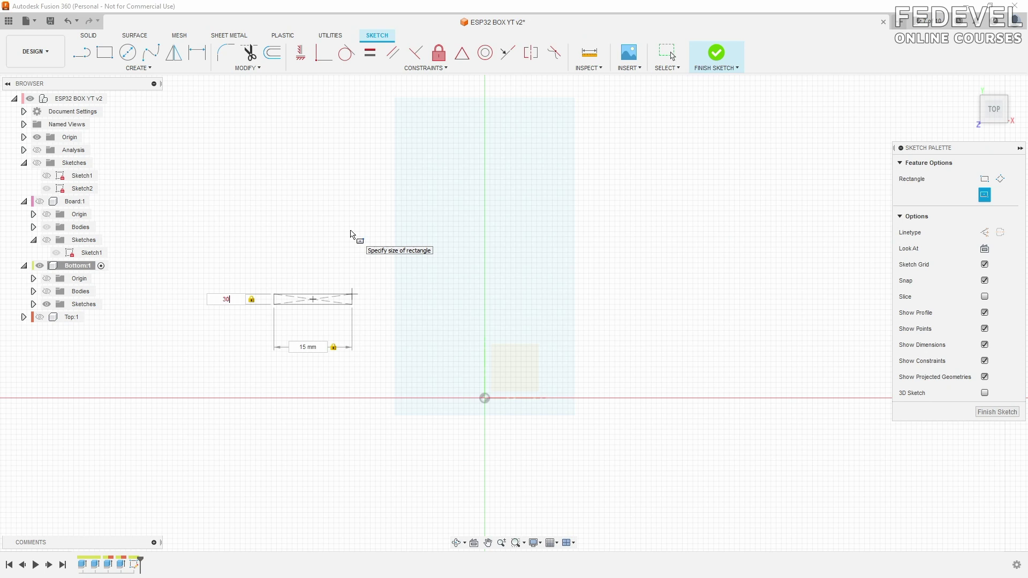
key("Return")
key("Escape")
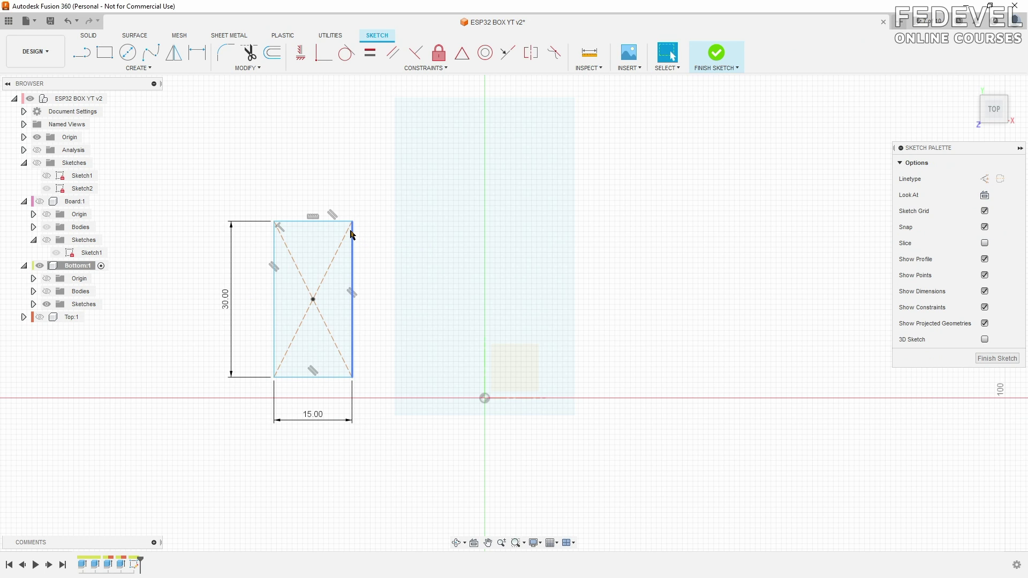
Constrain the rectangle's centre point to line up vertically with the sketch origin.
left_click(324, 53)
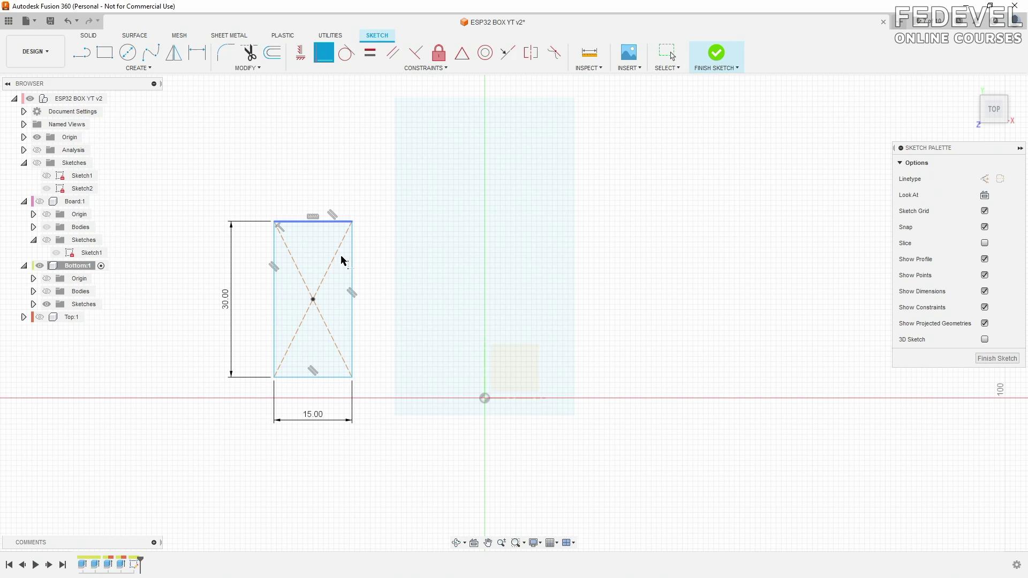
left_click(313, 300)
left_click(485, 376)
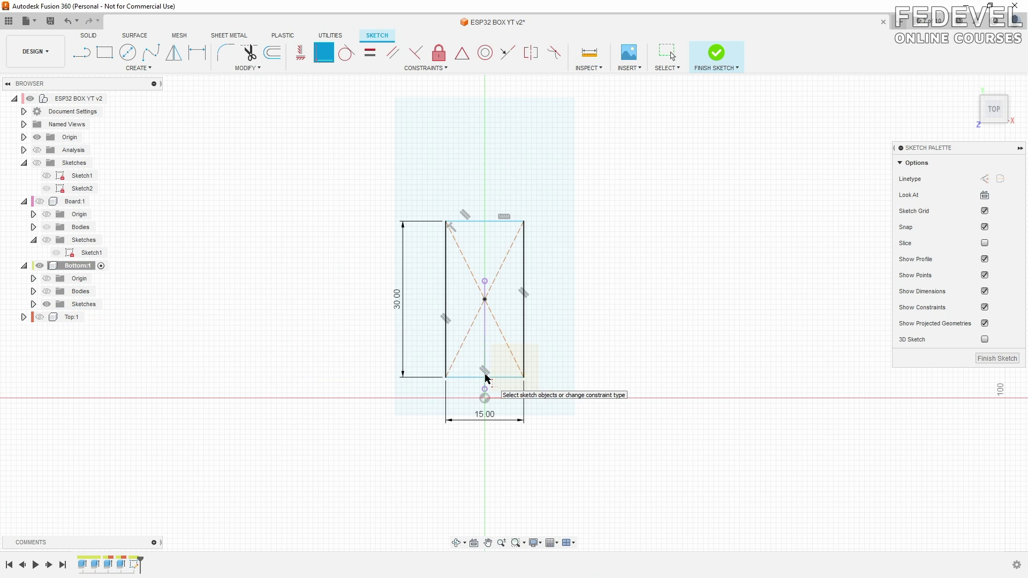
Dimension the vertical distance from the origin to the rectangle's centre as board_length/2.
key("d")
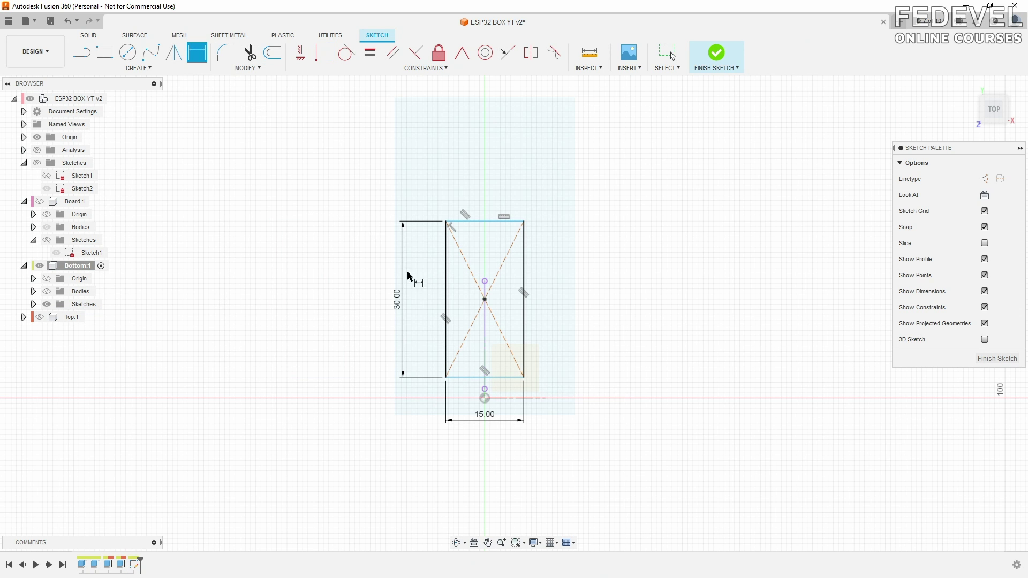
scroll(579, 328, "up", 3)
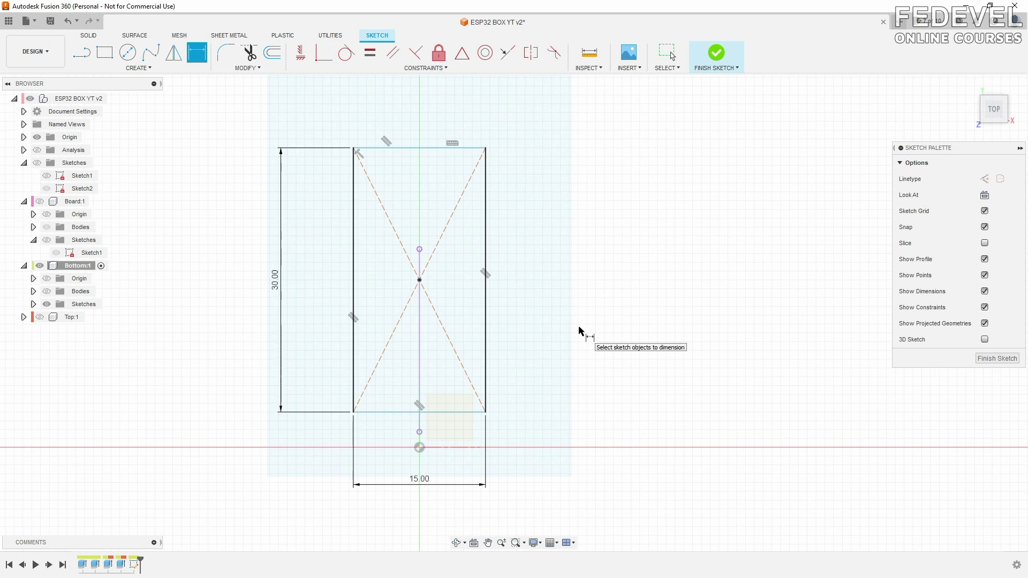
left_click(419, 448)
left_click(420, 280)
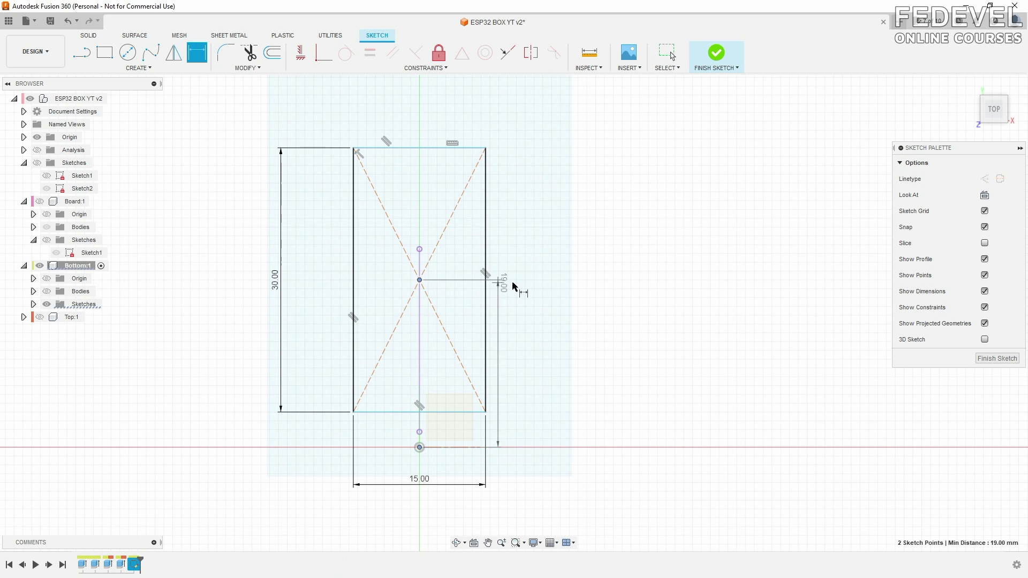
left_click(609, 289)
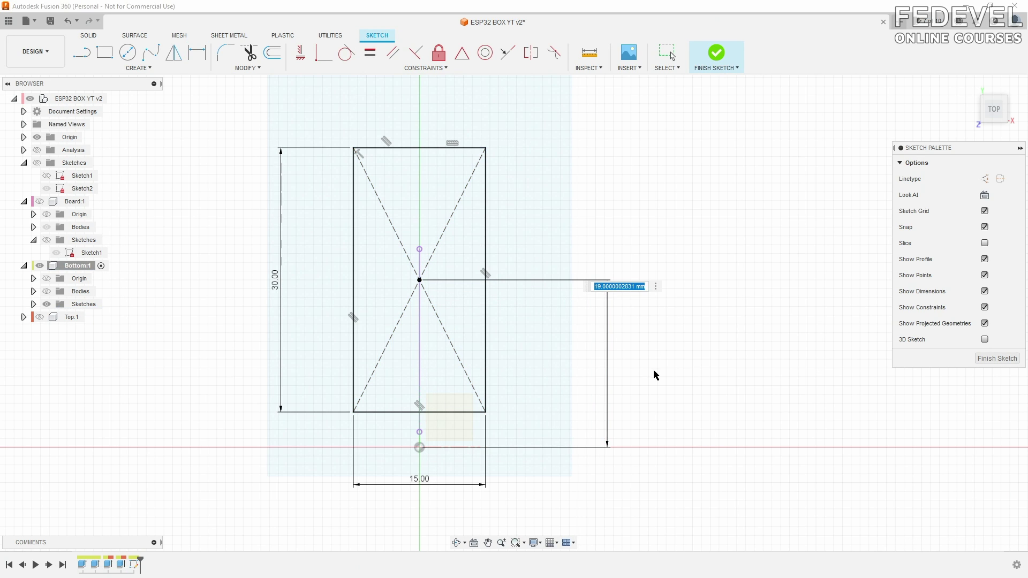
type("bo")
left_click(662, 304)
type("/2")
key("Return")
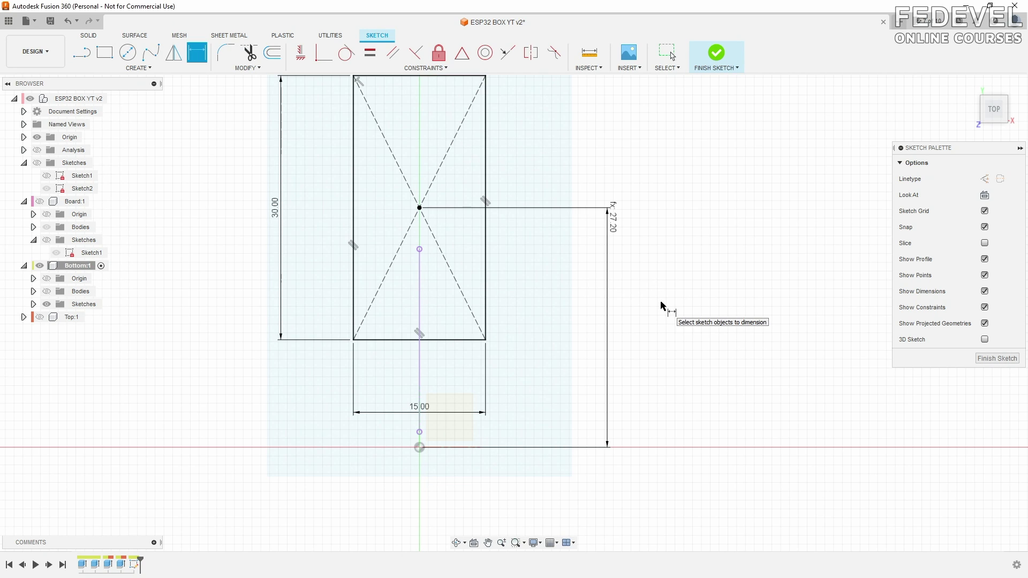
Rearrange the rectangle's three dimensions neatly around it and finish the sketch.
mouse_move(615, 228)
left_mouse_down()
mouse_move(602, 328)
mouse_move(577, 344)
left_mouse_up()
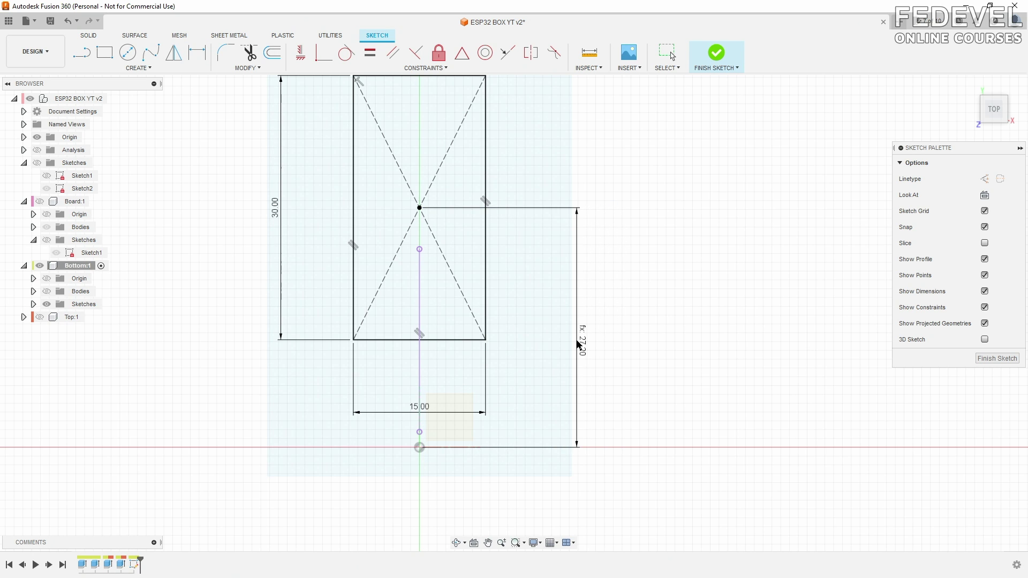
scroll(602, 404, "down", 2)
left_click_drag(468, 405, 470, 133)
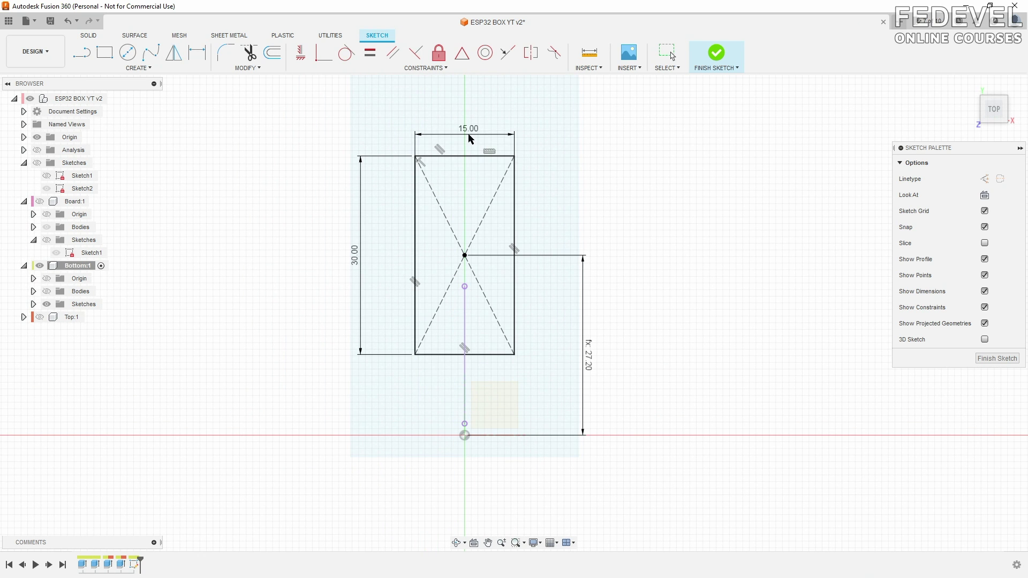
left_click_drag(361, 257, 390, 266)
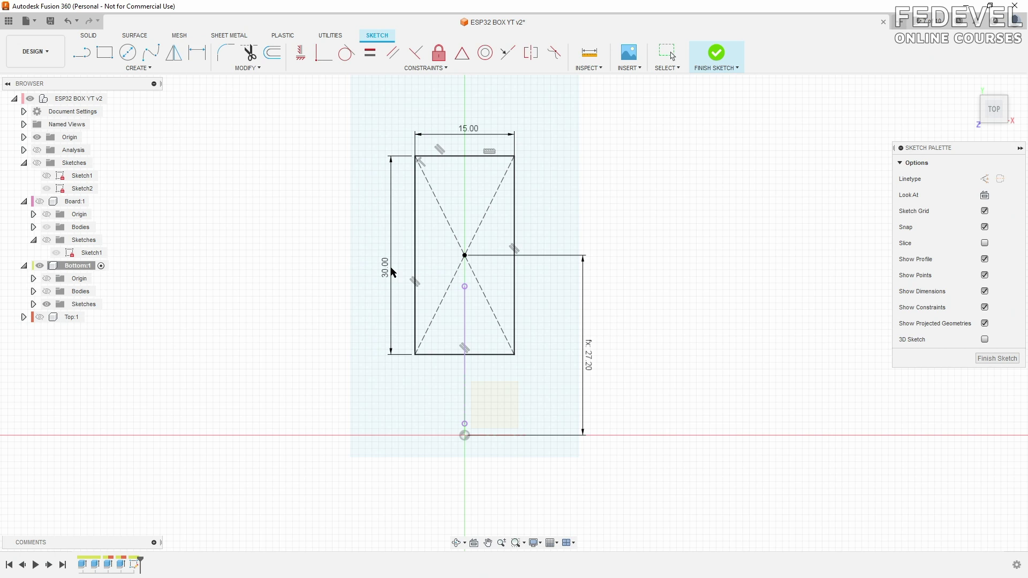
key("d")
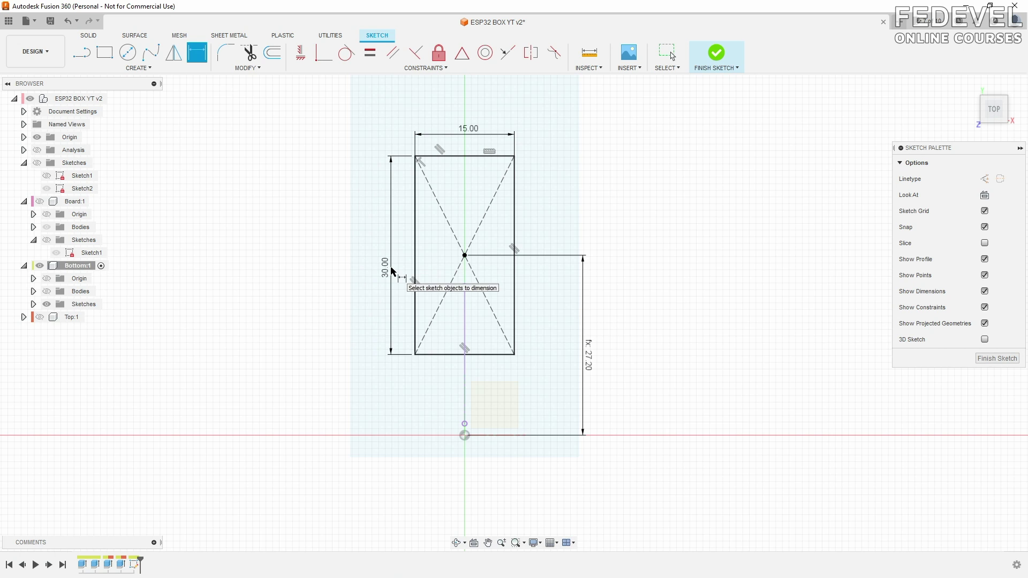
left_click(993, 360)
Show the Bottom bodies again and set up an extrusion of the rectangle with distance -box_bottom_height and the Join operation.
left_click(971, 85)
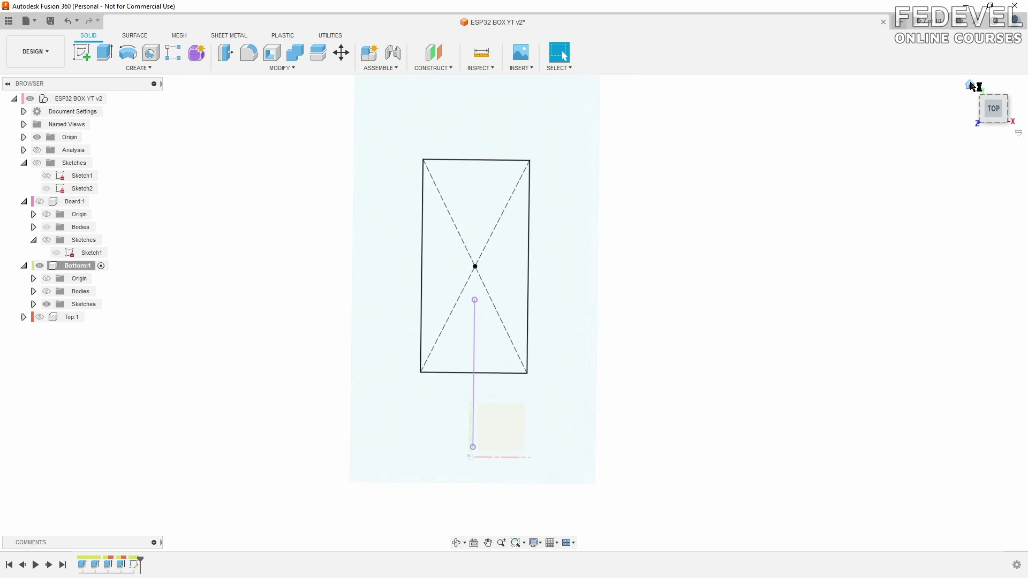
left_click(574, 326)
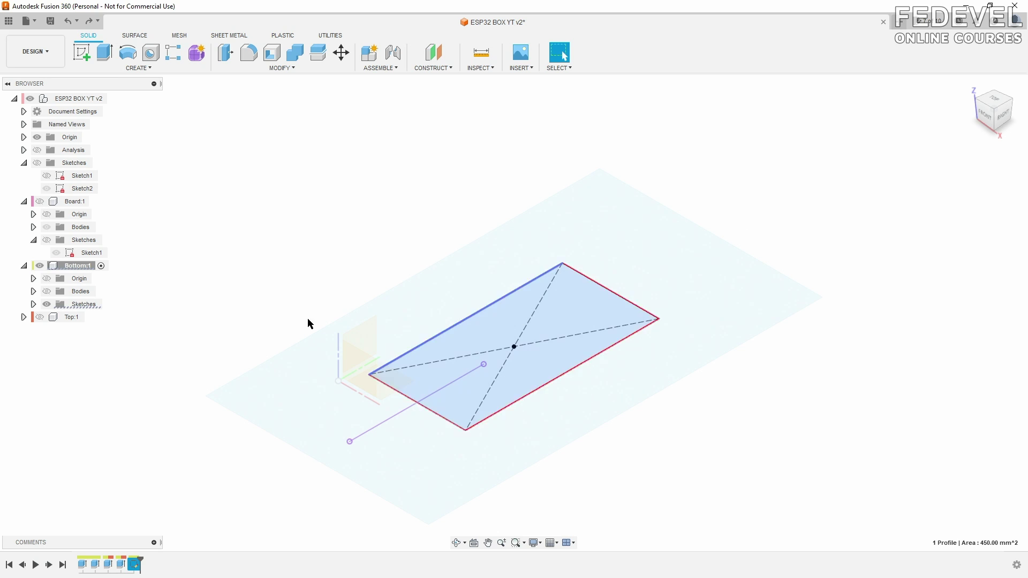
left_click(47, 291)
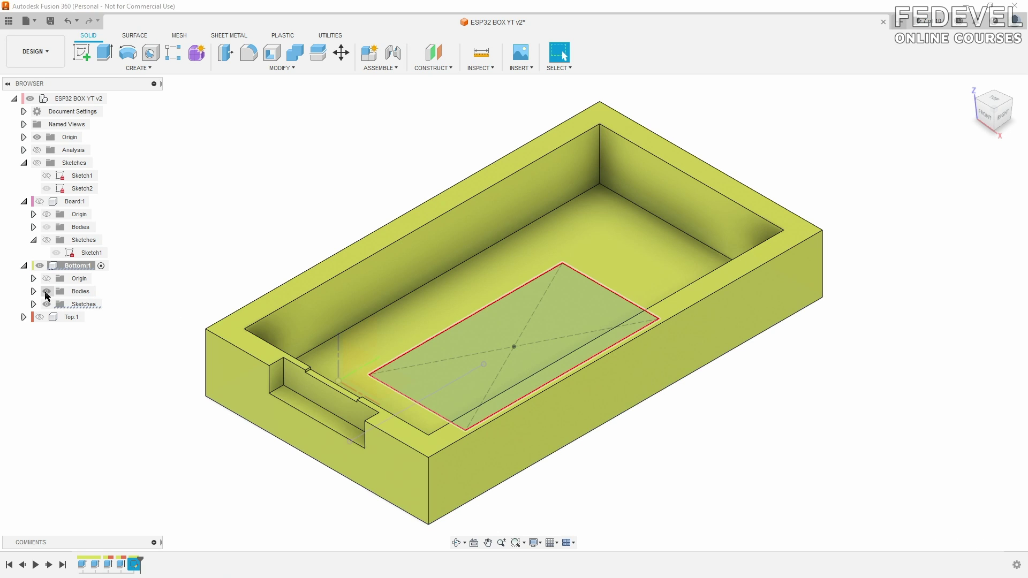
left_click(106, 57)
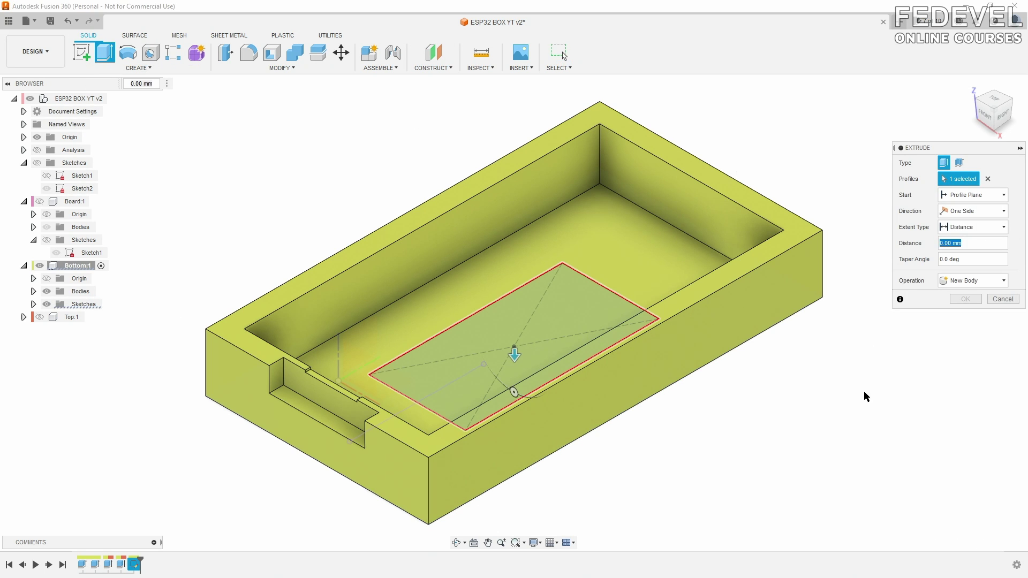
type("-bo")
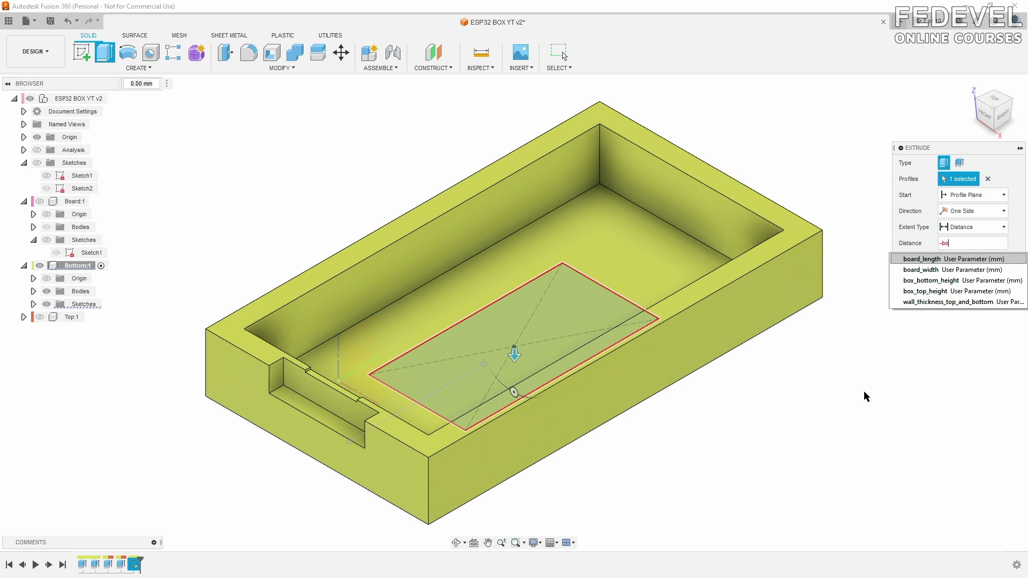
left_click(970, 282)
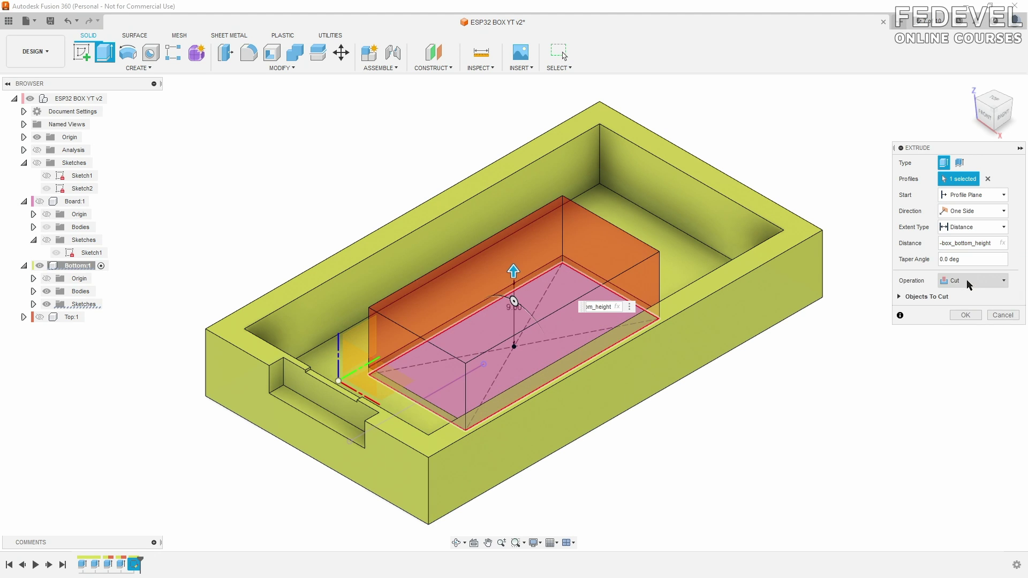
left_click(962, 283)
left_click(962, 292)
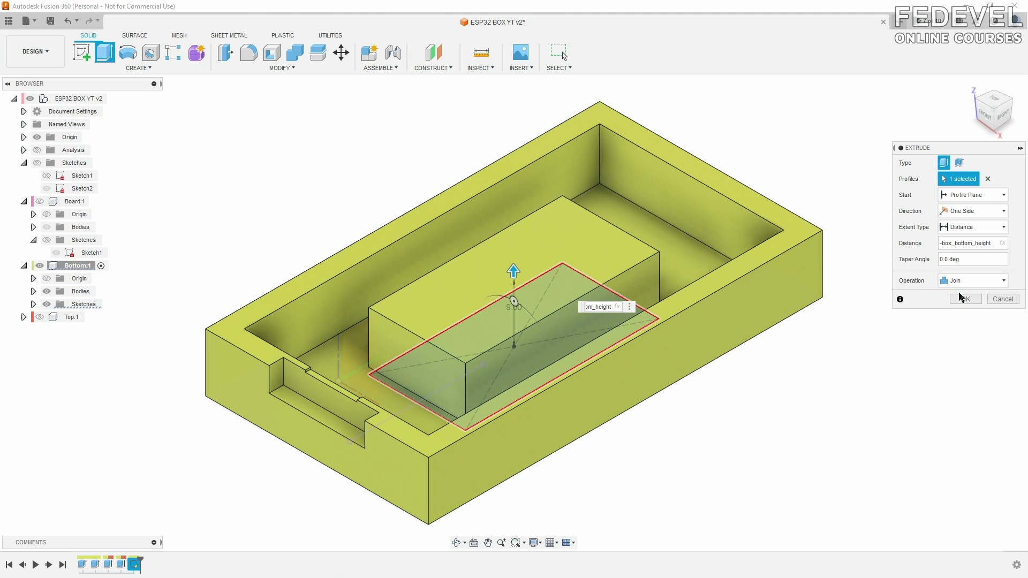
Extend the extrude distance to -box_bottom_height + pcb_thickness + tolerance_small and complete the support block.
left_click(983, 244)
key("End")
type("+ pc")
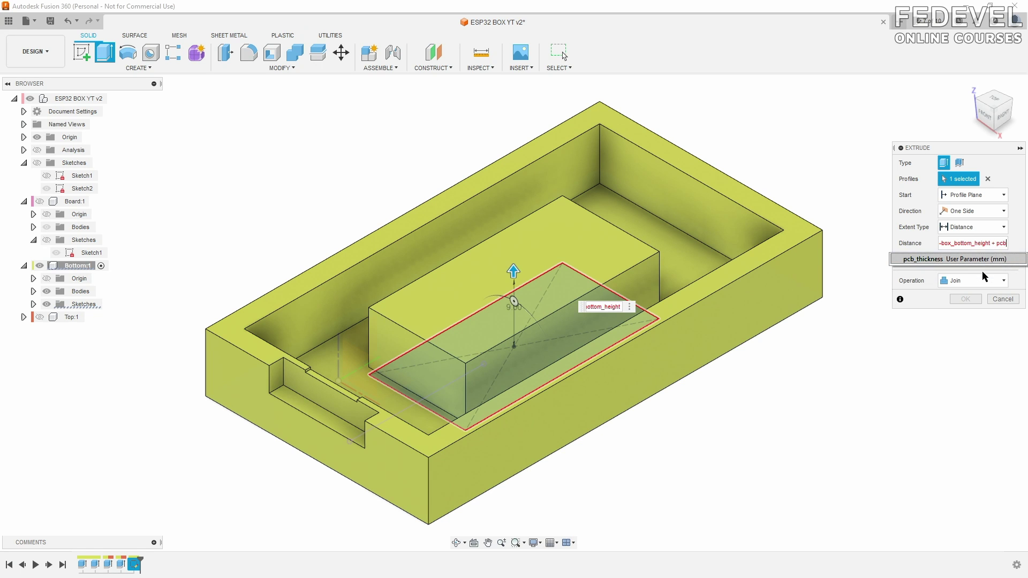
type("b")
left_click(995, 261)
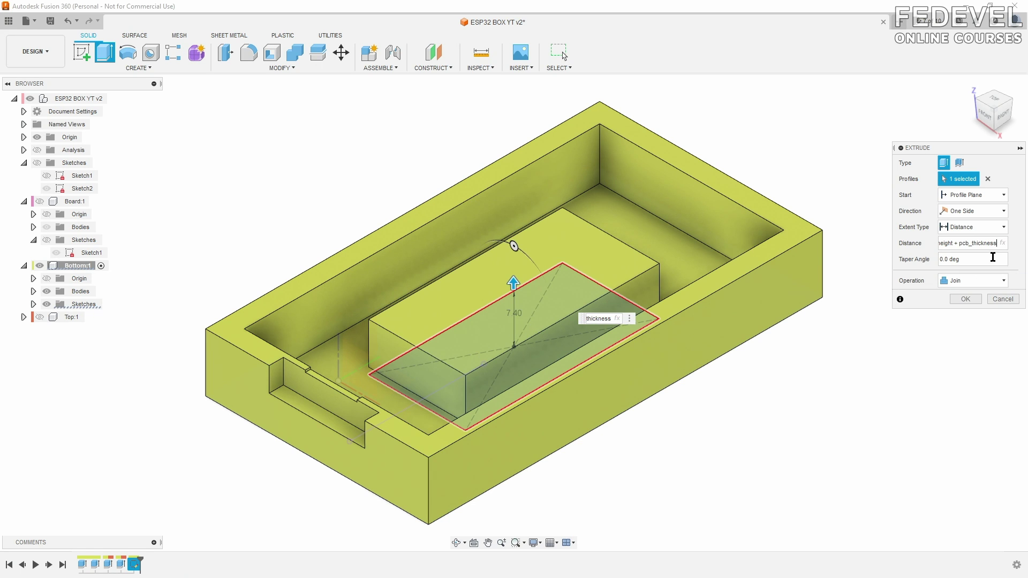
type("+ to")
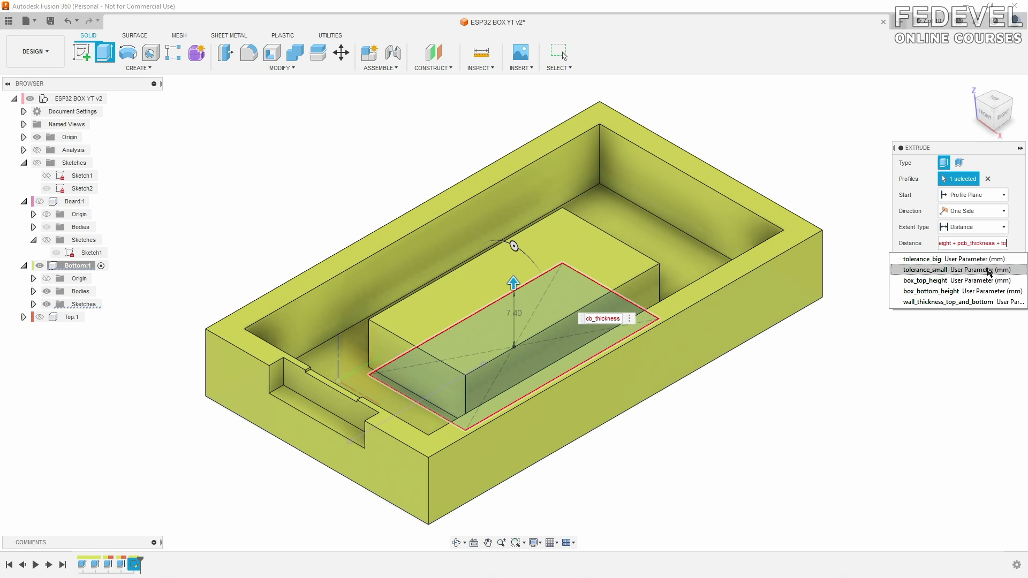
left_click(995, 270)
left_click(967, 300)
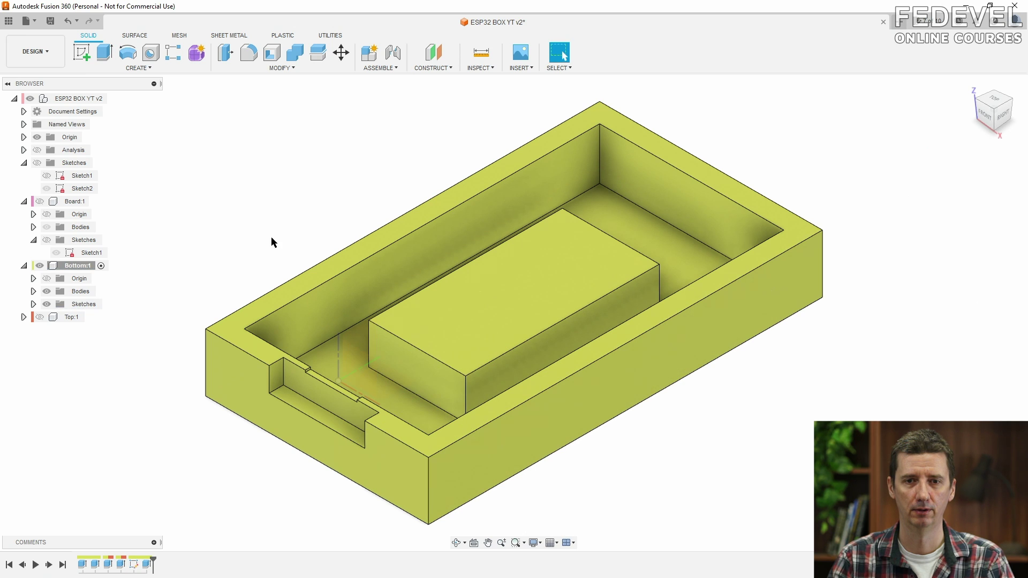
Show the Board component, activate the top-level component and turn on the section analysis.
left_click(39, 202)
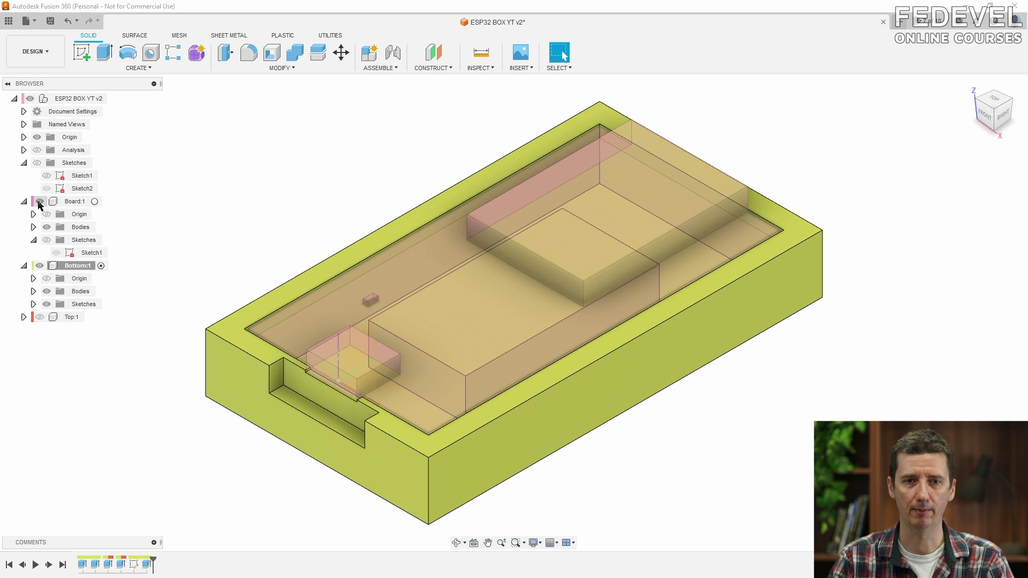
left_click(115, 99)
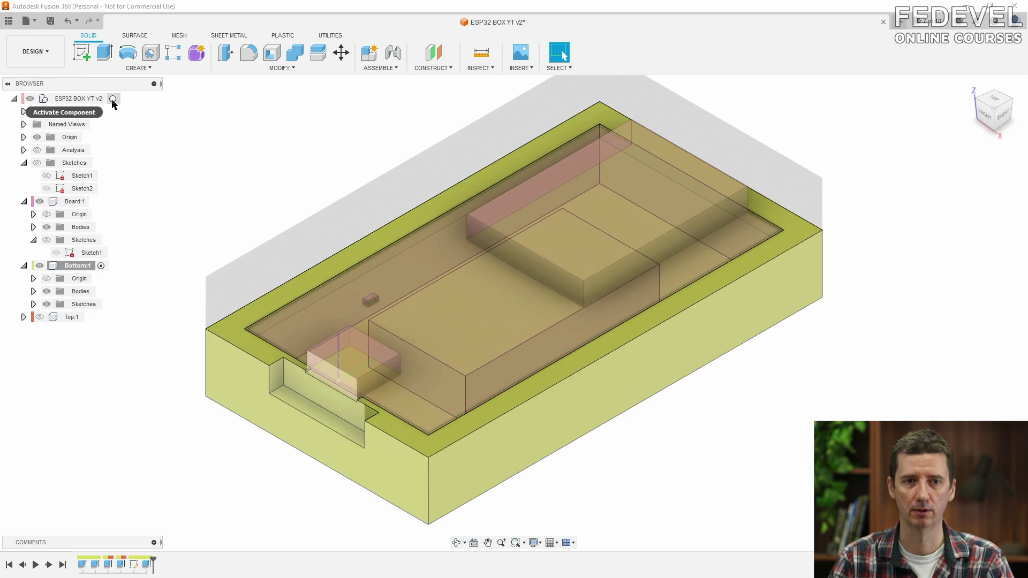
left_click(37, 150)
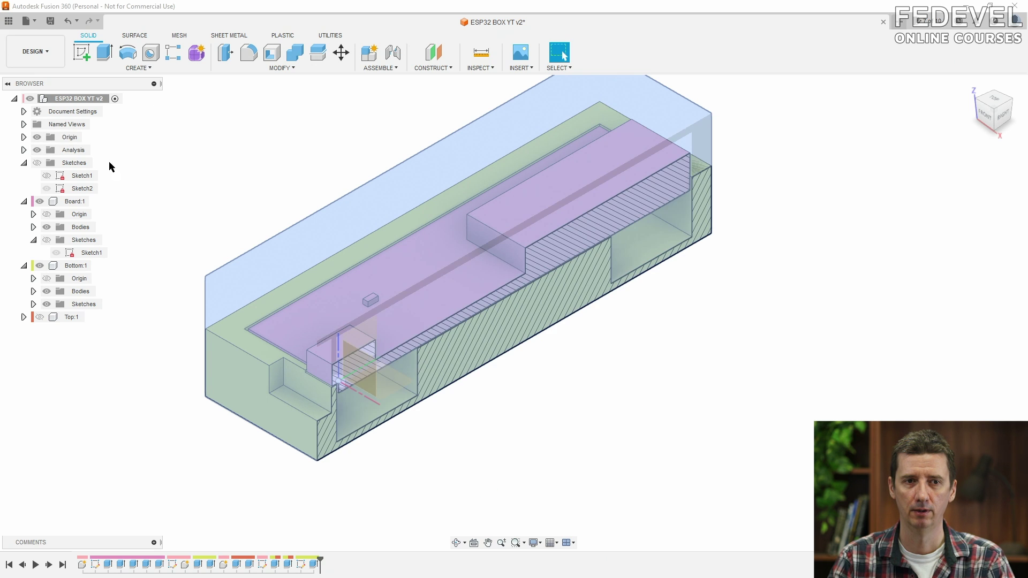
Examine the cross-section where the support block meets the underside of the board, and return to the home view.
middle_click_drag(666, 388, 475, 269, "shift")
scroll(474, 265, "up", 4)
middle_click_drag(473, 193, 469, 209, "shift")
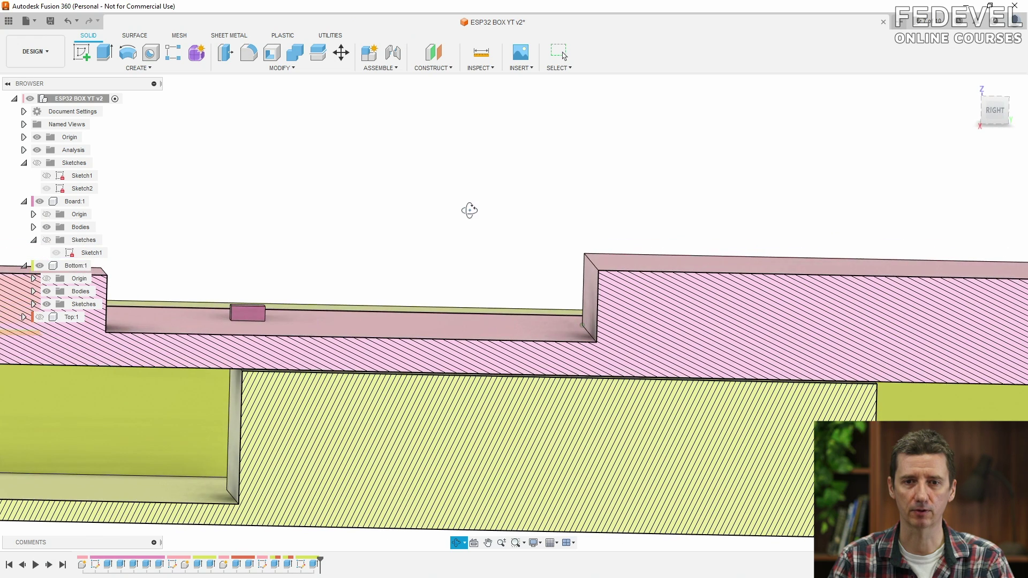
scroll(483, 196, "down", 3)
scroll(483, 196, "down", 1)
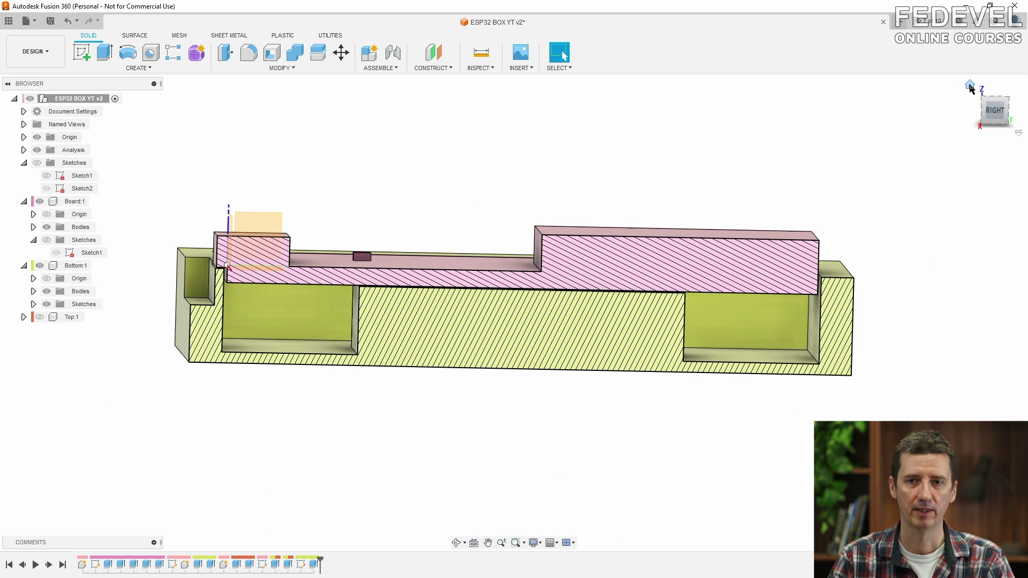
left_click(971, 87)
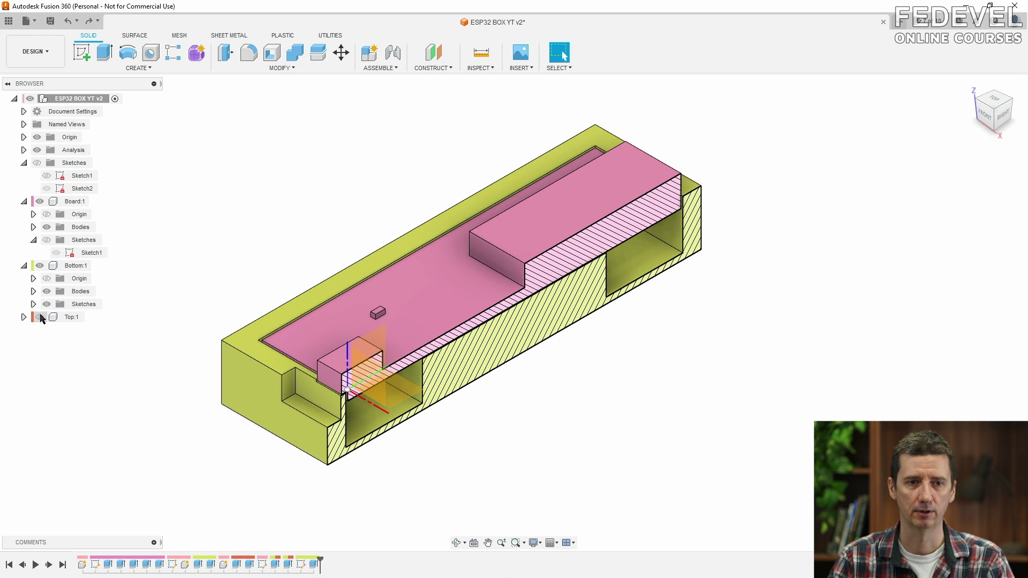
Show the Top component and inspect the closed box in section around the board.
left_click(41, 317)
middle_click_drag(564, 374, 528, 332, "shift")
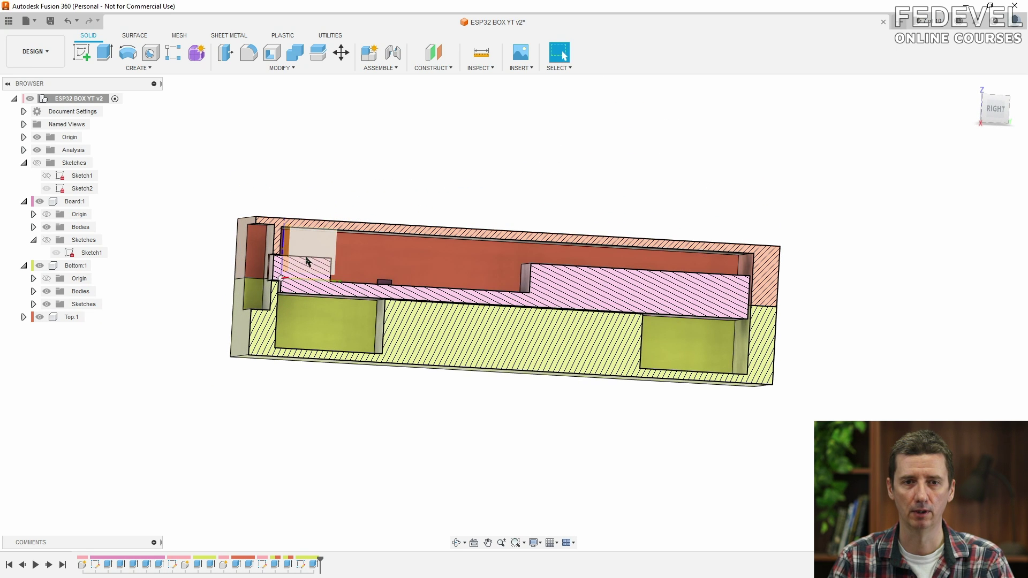
middle_click_drag(363, 178, 374, 211, "shift")
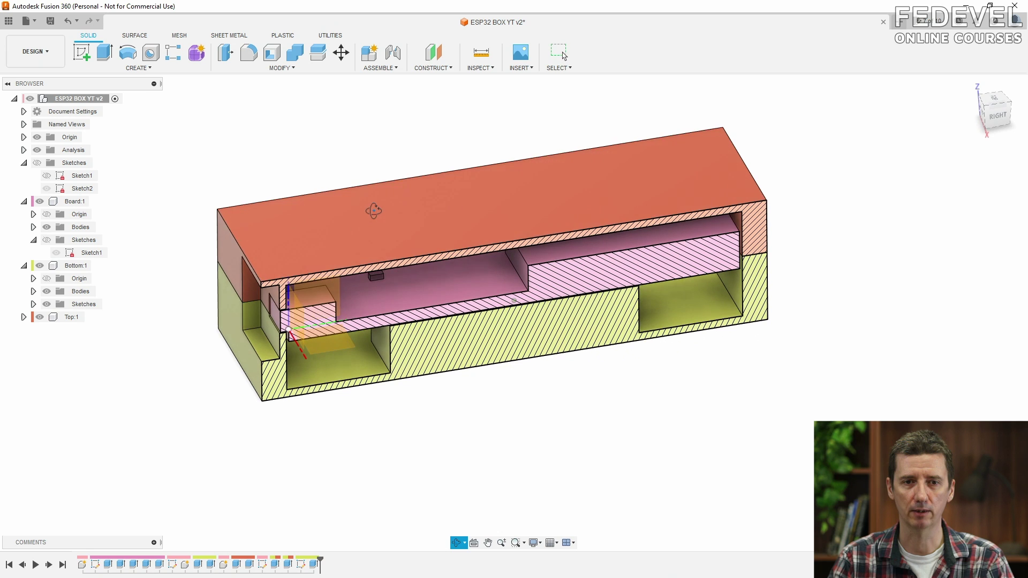
Activate the Top component and start a sketch on its outer top face.
left_click(92, 317)
left_click(81, 52)
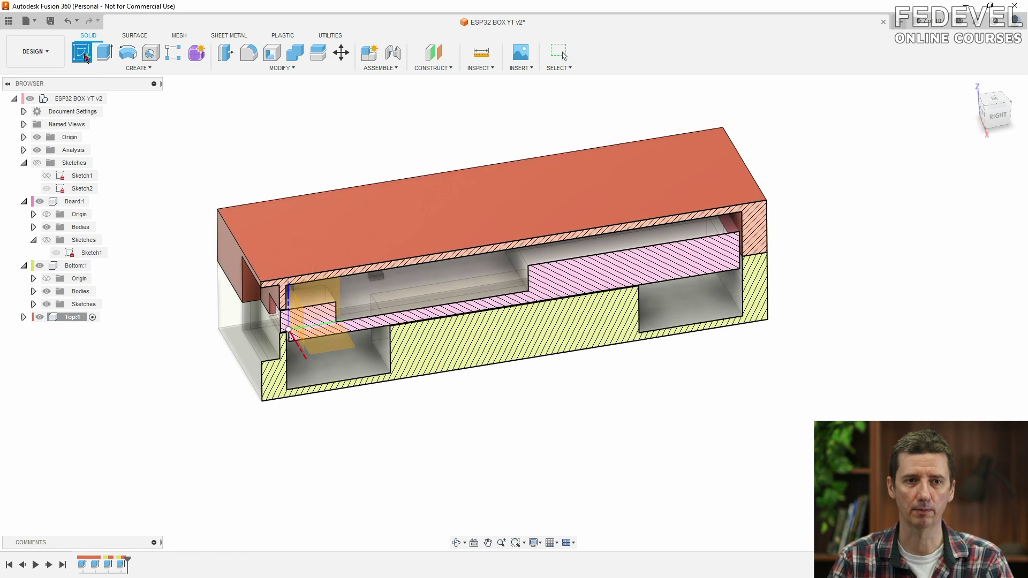
left_click(388, 218)
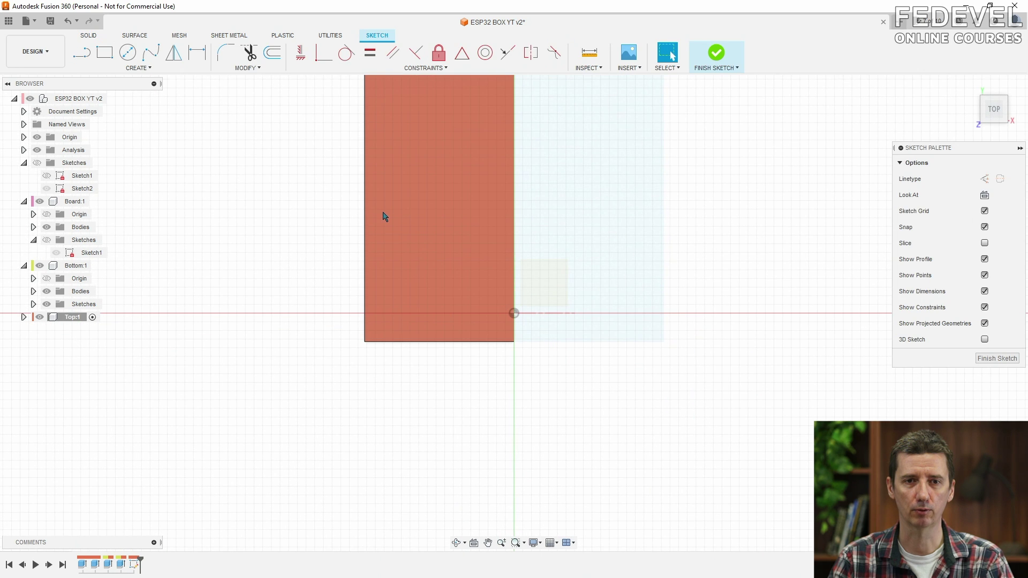
Hide the Bottom, Board and Top components to clear the sketch plane.
left_click(40, 266)
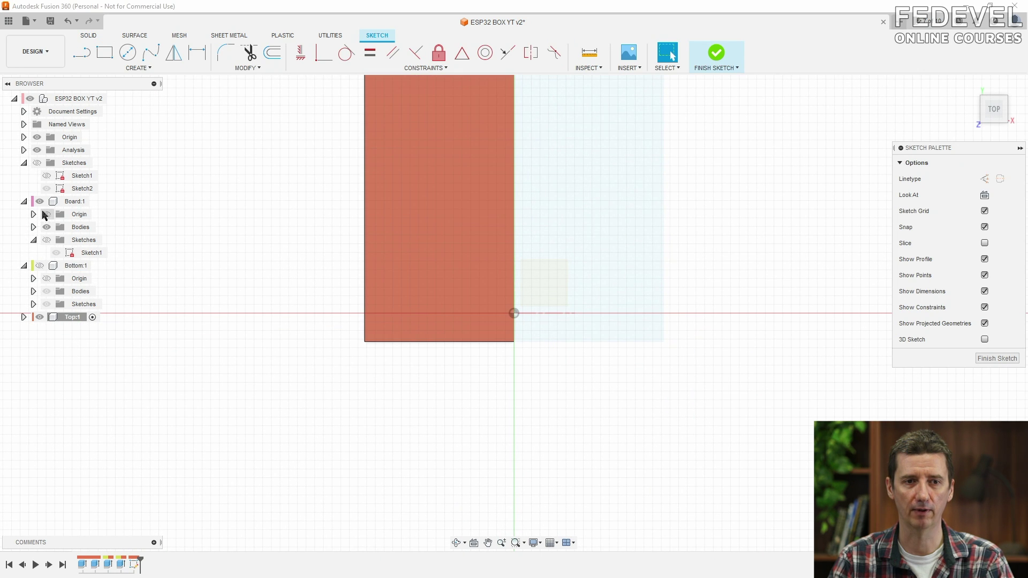
left_click(40, 202)
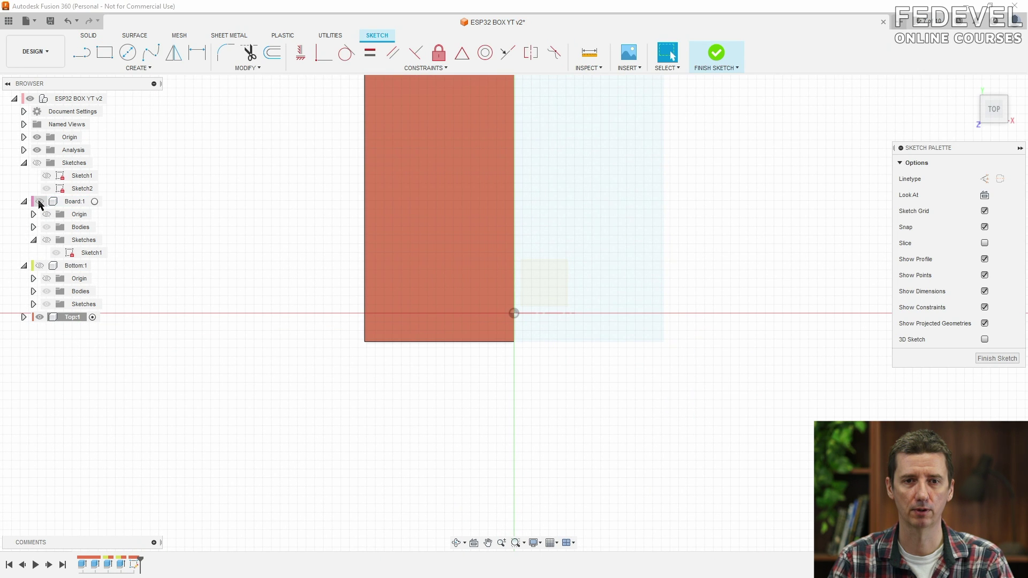
left_click(40, 317)
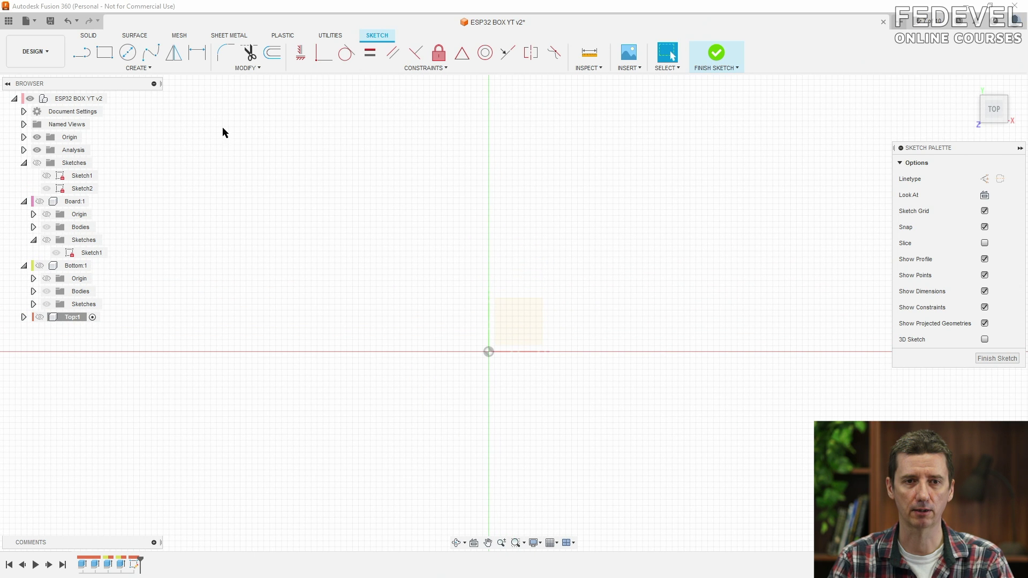
Draw a 10 x 10 mm center rectangle up and to the side of the origin.
left_click(138, 68)
mouse_move(138, 92)
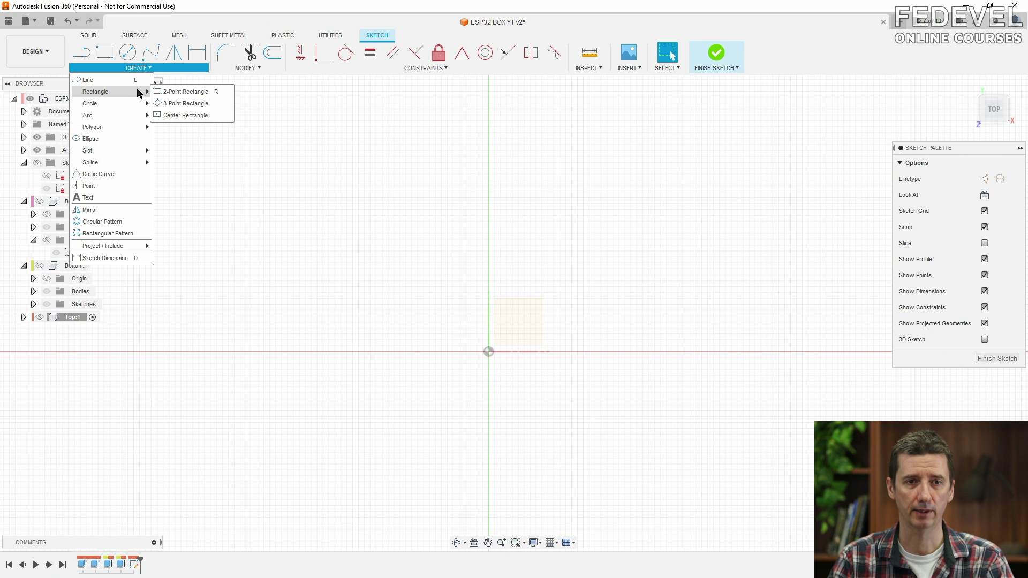
left_click(177, 115)
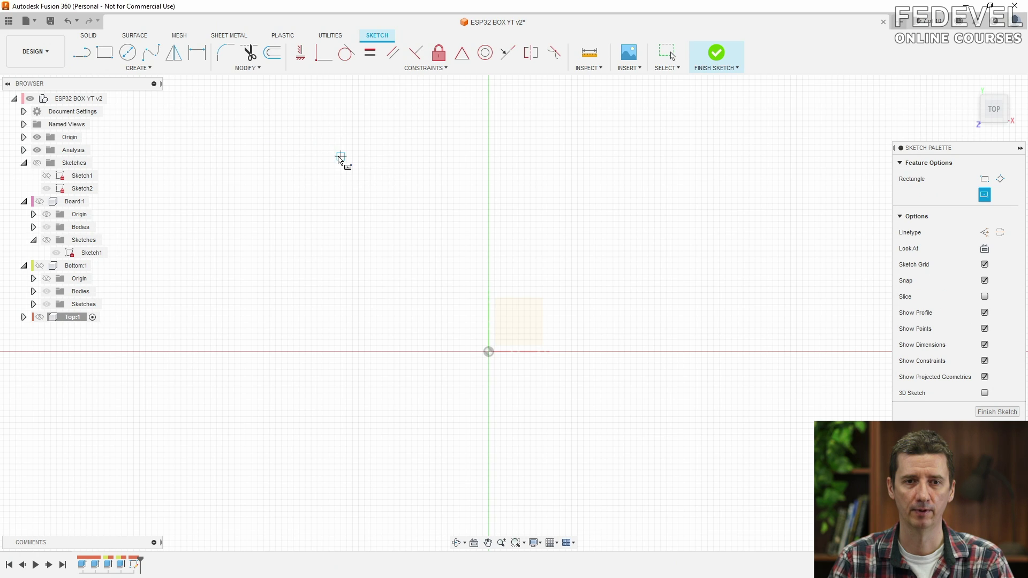
left_click(341, 157)
type("1")
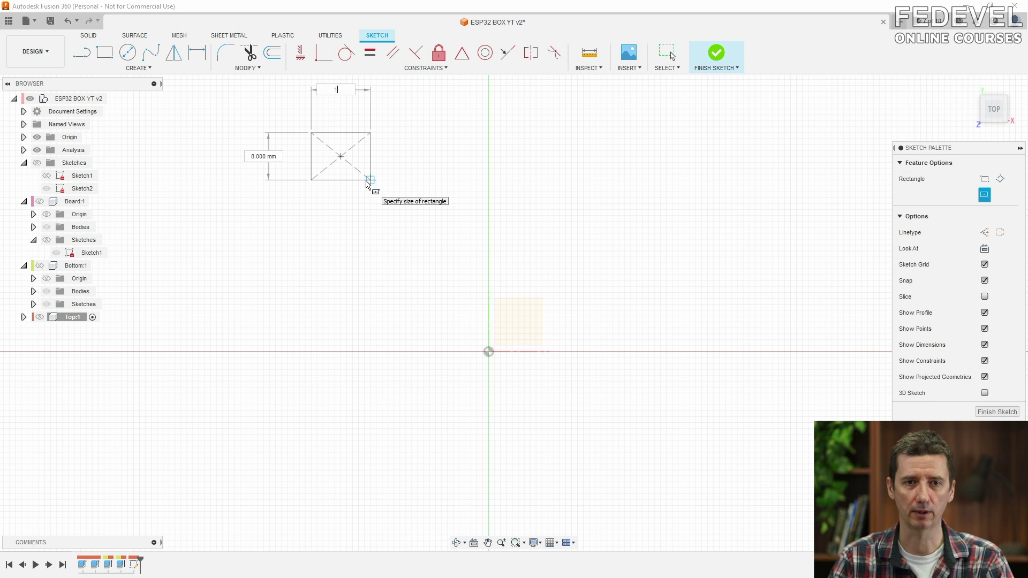
type("0")
key("Tab")
type("10")
key("Tab")
key("Return")
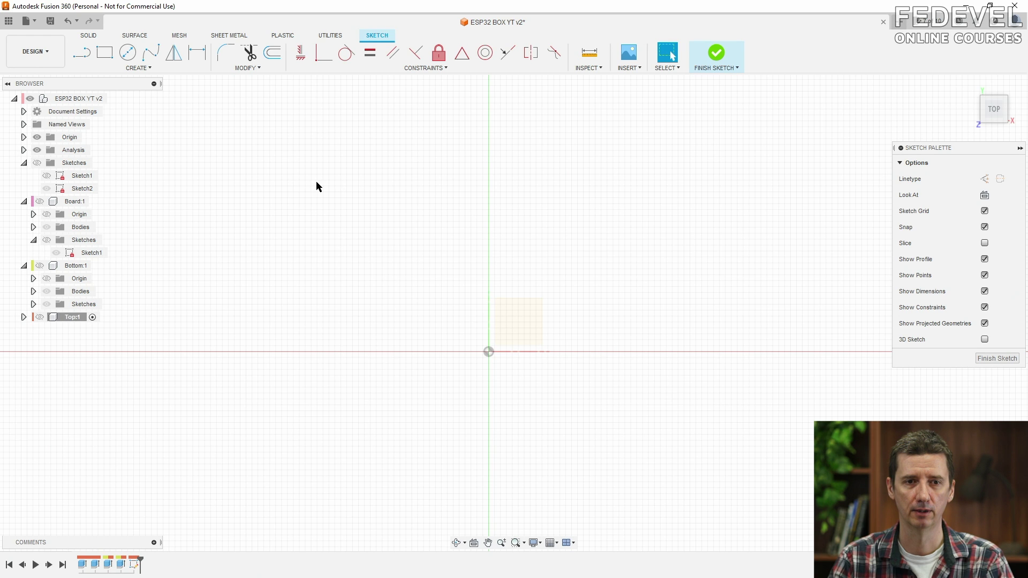
Show the Top component again with its Bodies hidden so the sketch remains displayed.
left_click(23, 317)
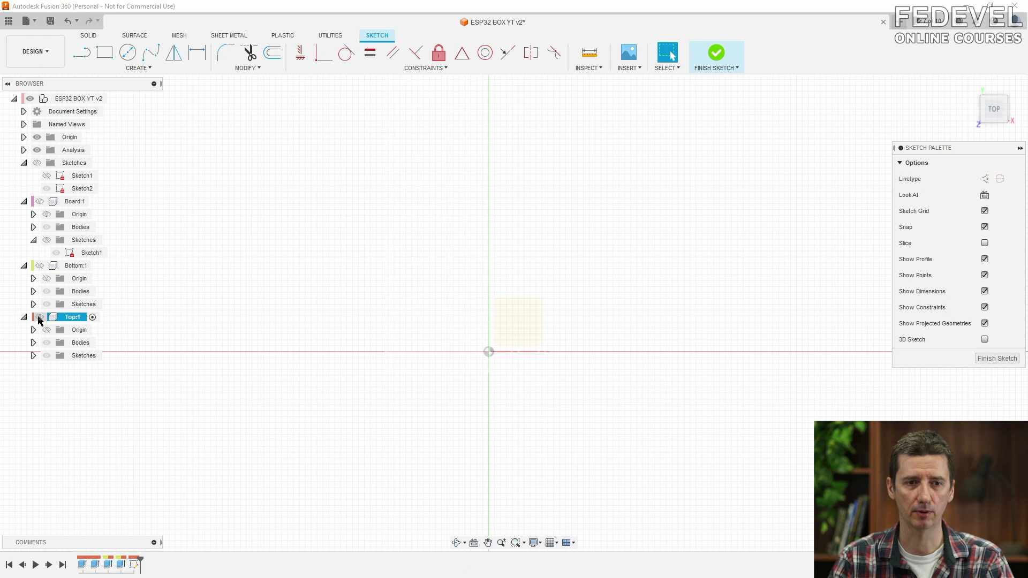
left_click(39, 317)
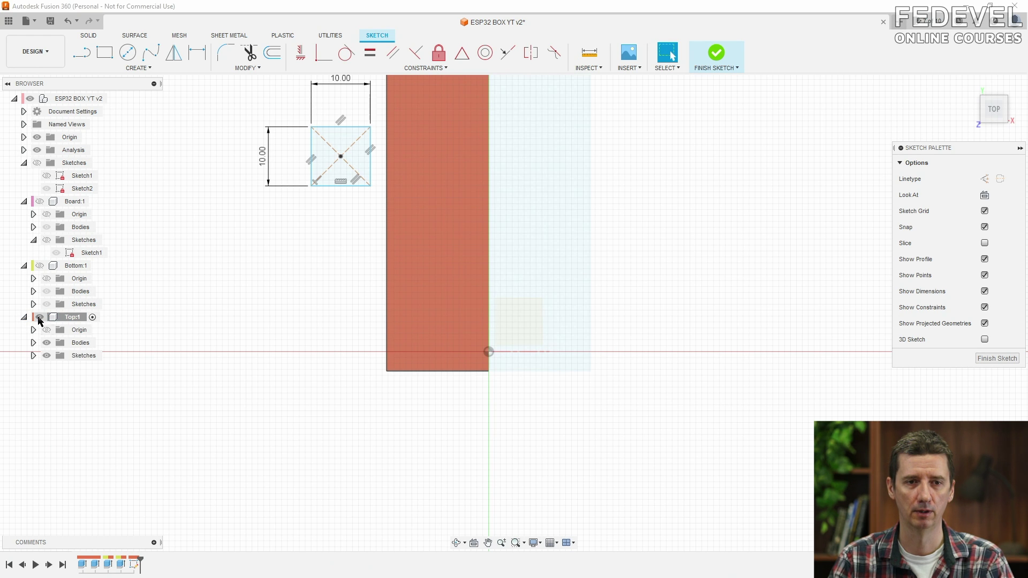
left_click(47, 343)
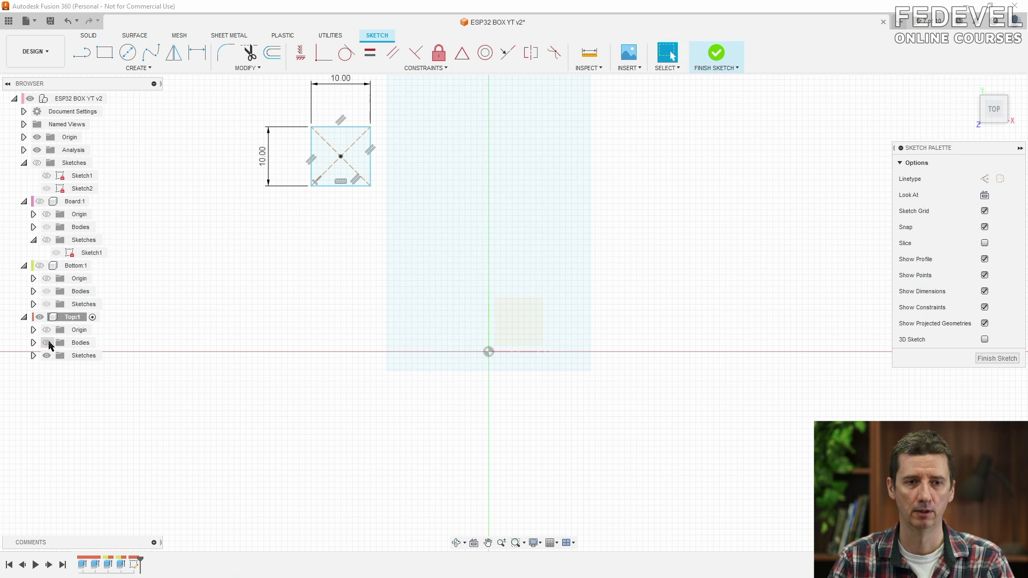
Draw a 5 x 5 mm center rectangle directly below the 10 mm square.
left_click(138, 68)
mouse_move(142, 92)
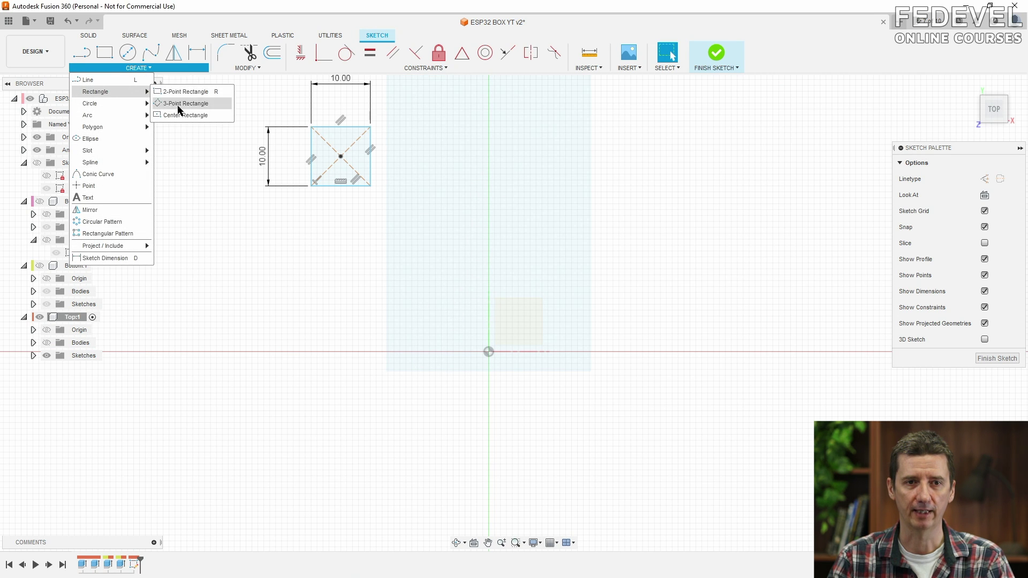
left_click(183, 115)
left_click(341, 263)
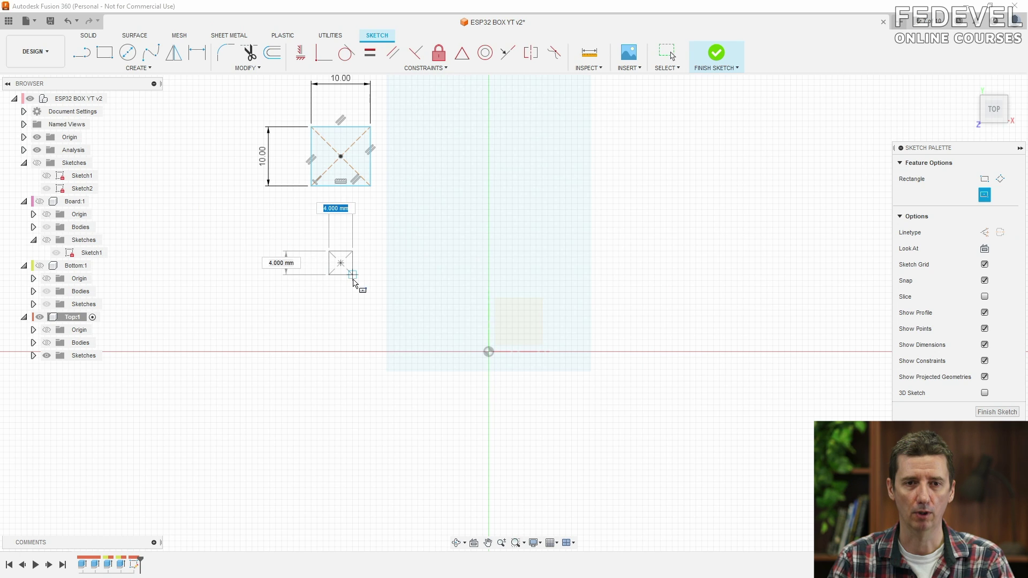
type("5")
key("Tab")
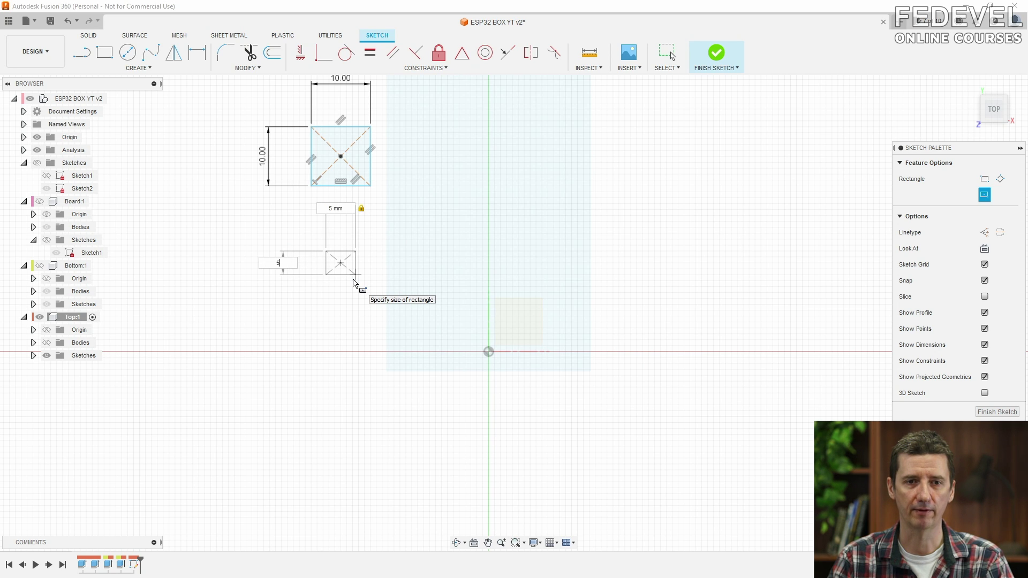
key("Return")
key("Escape")
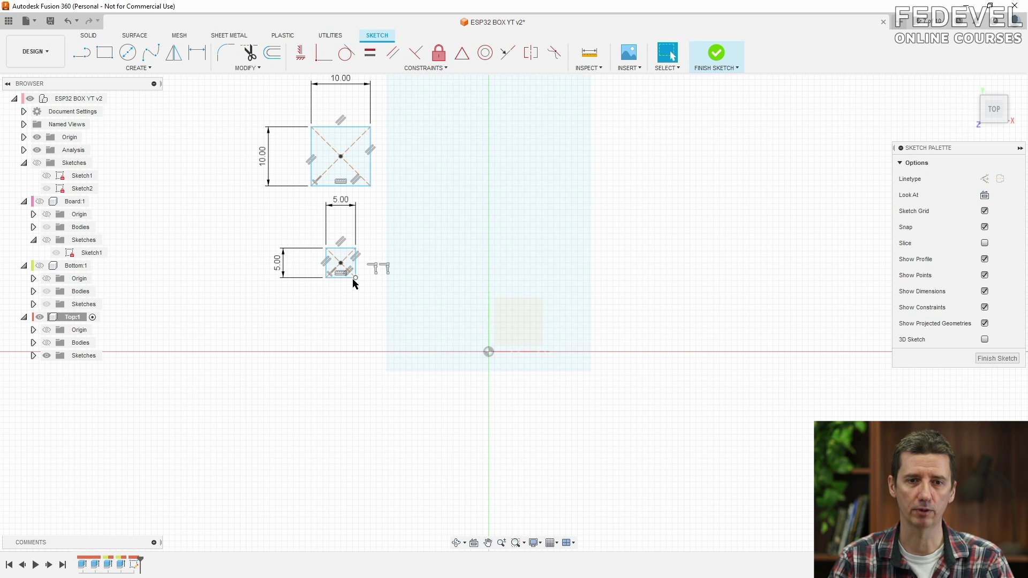
Constrain the center points of both squares to be coincident with the vertical centerline axis.
left_click(324, 59)
left_click(342, 157)
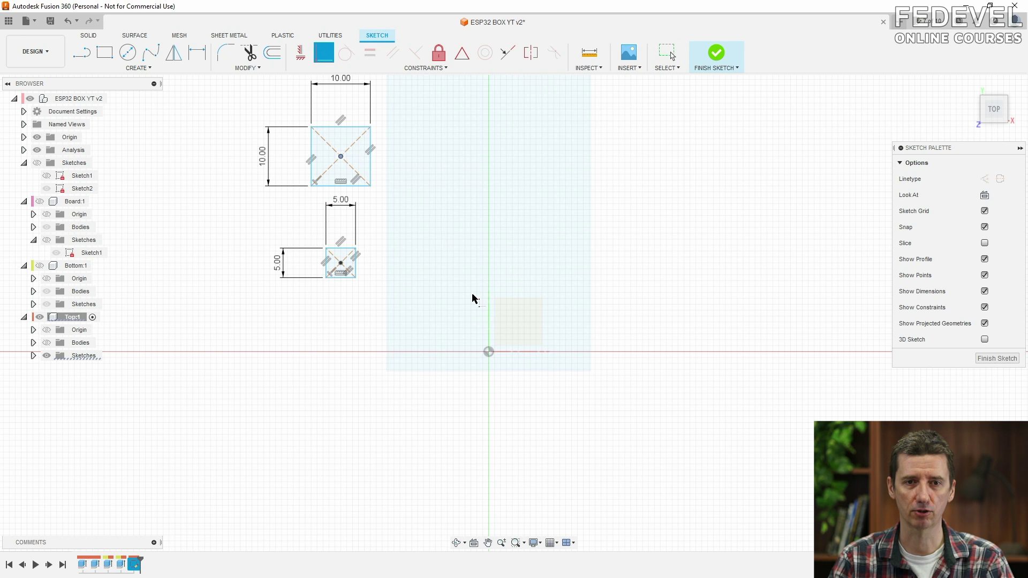
left_click(489, 327)
left_click(342, 263)
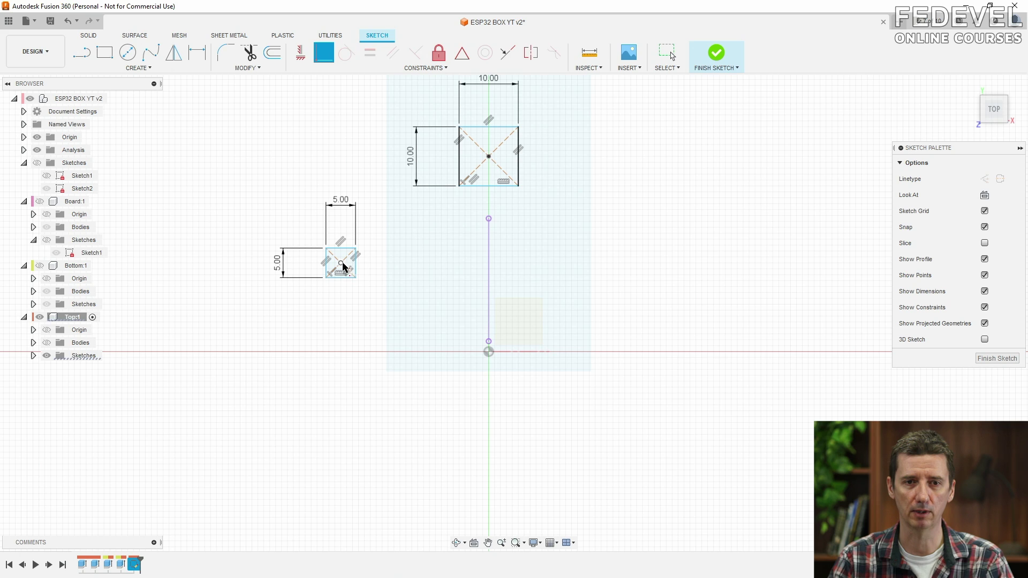
left_click(489, 323)
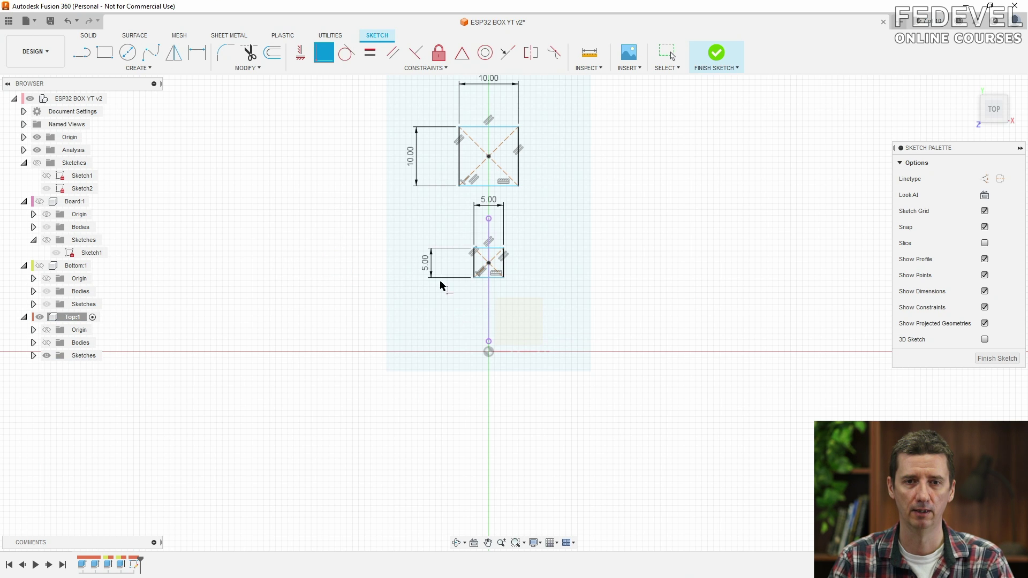
Dimension the small square's center 3 mm from the origin.
left_click(197, 52)
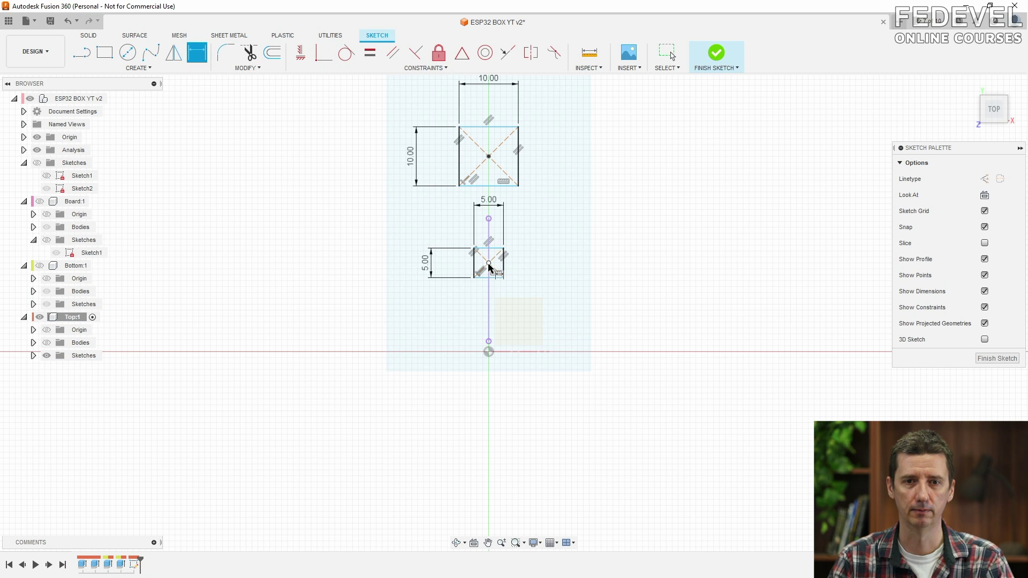
left_click(489, 352)
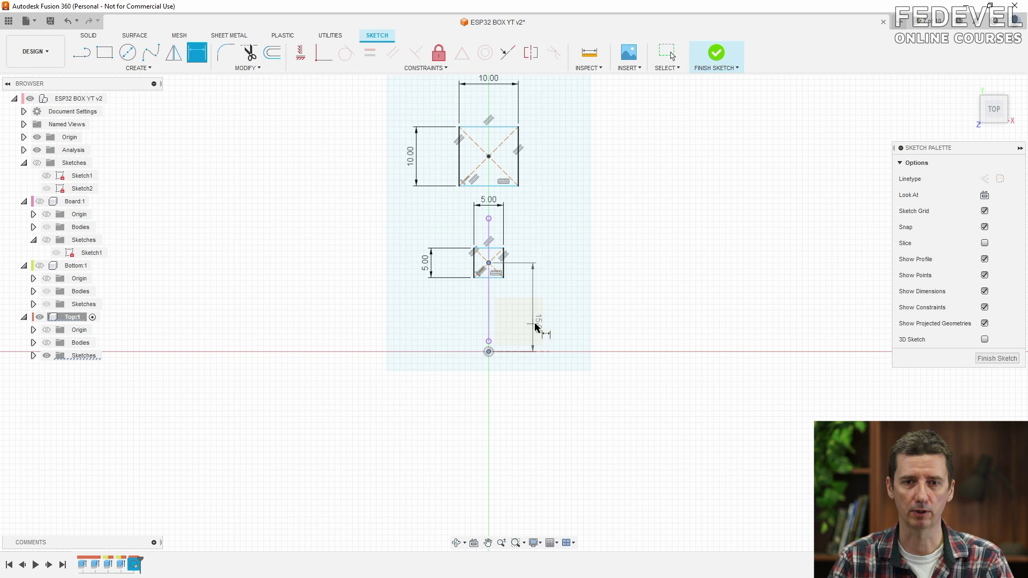
left_click(554, 320)
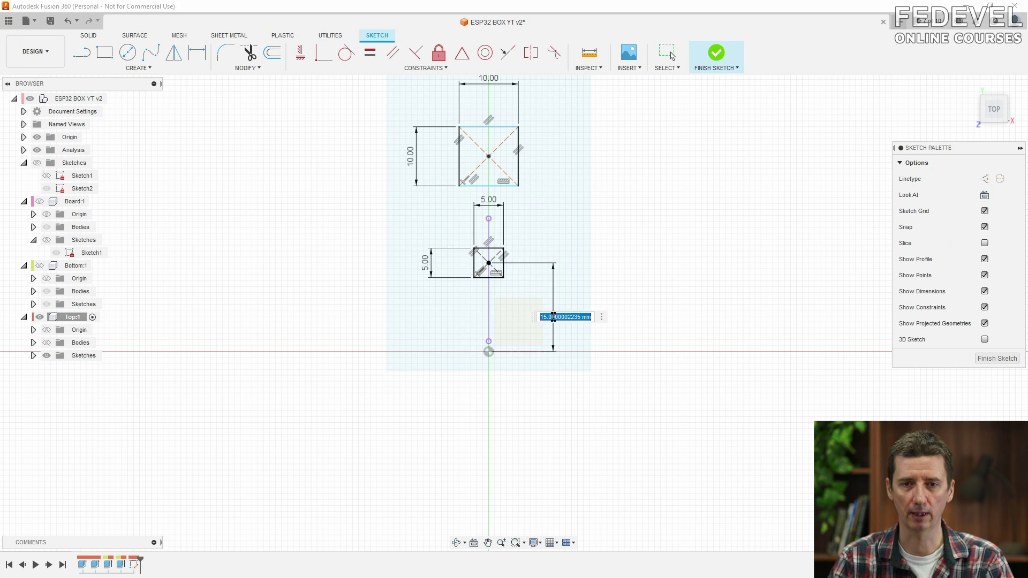
type("3")
key("Return")
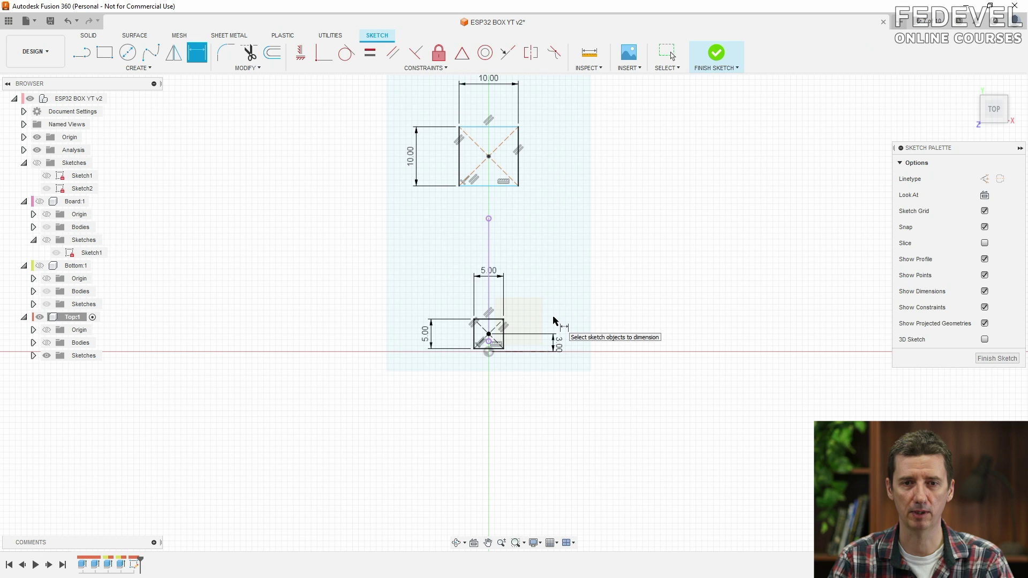
Dimension the large square's center from the origin with the expression board_length - 15.
left_click(489, 157)
left_click(489, 352)
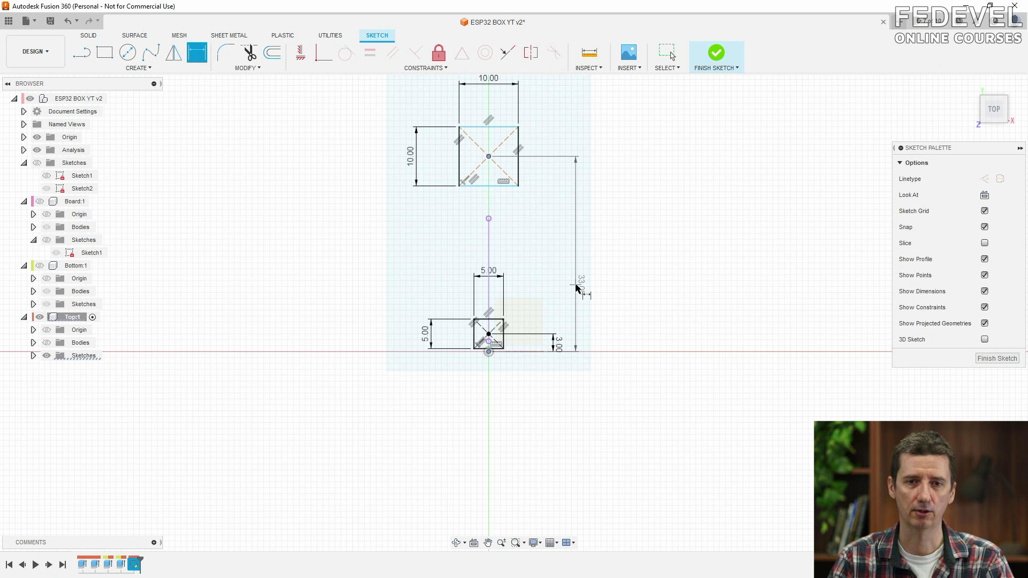
left_click(577, 286)
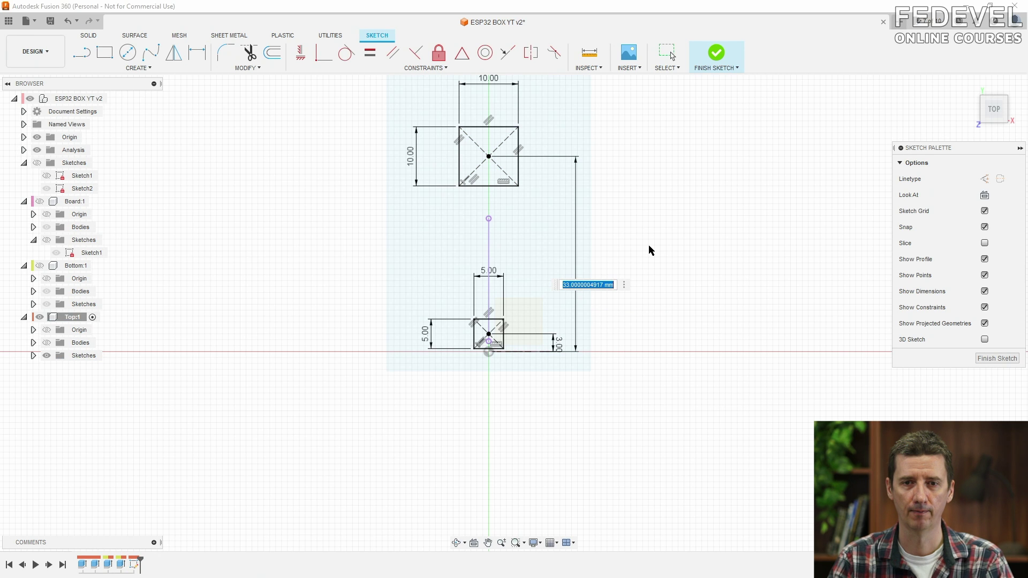
type("boar")
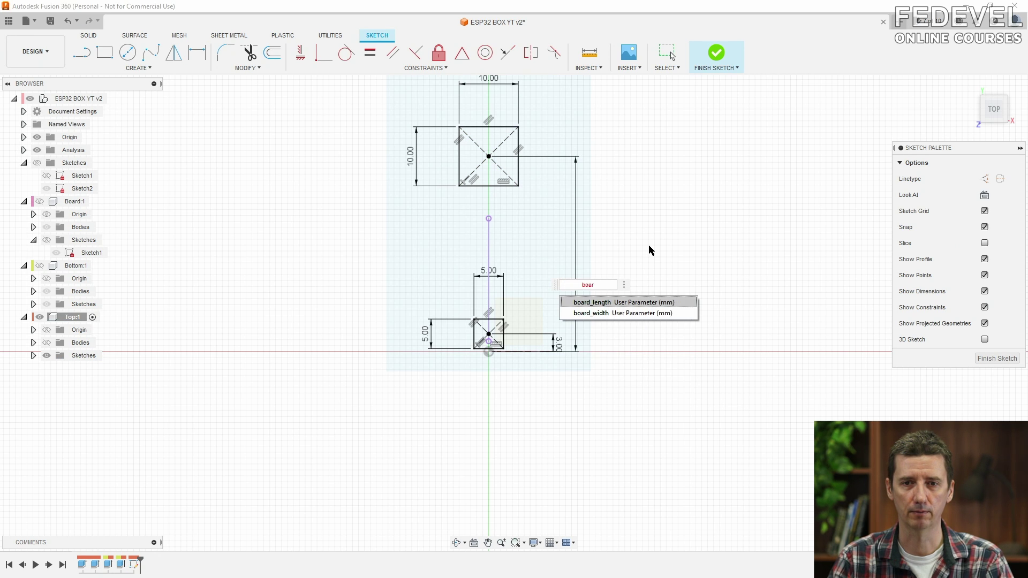
left_click(625, 302)
type("- 15")
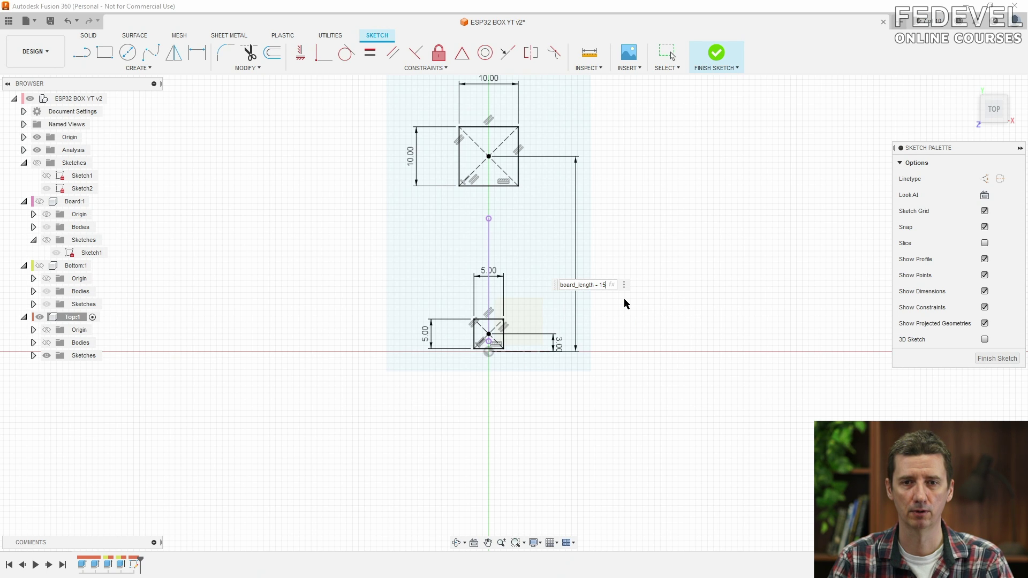
key("Return")
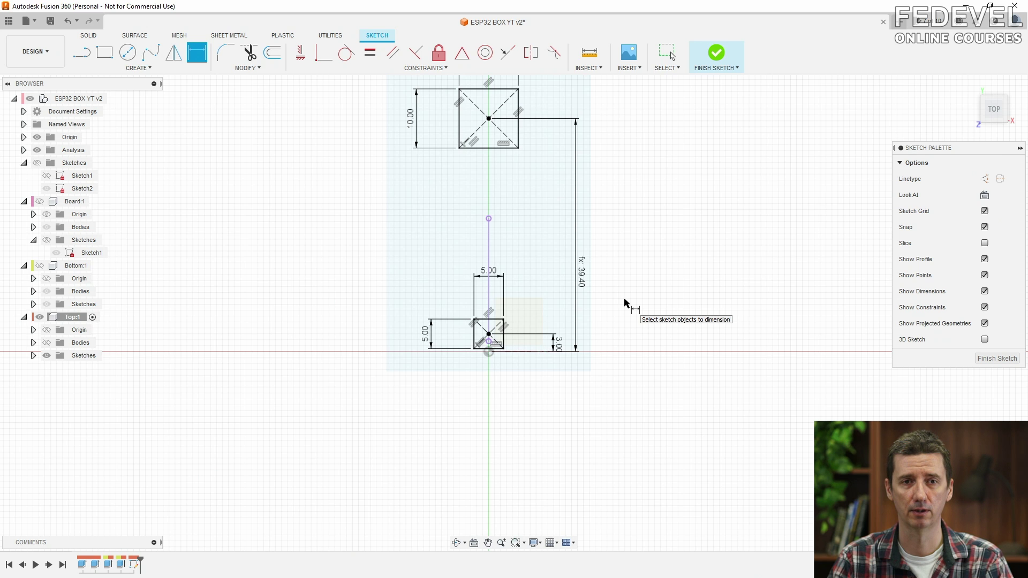
Move the large square's width and height dimensions closer to its edges.
scroll(624, 304, "down", 2)
scroll(585, 94, "up", 2)
key("Escape")
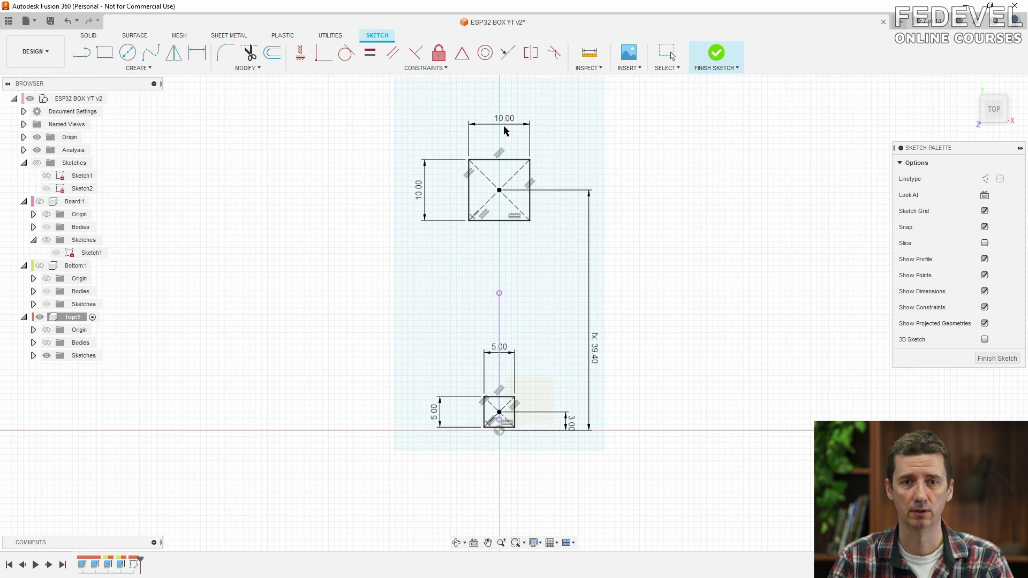
left_click_drag(507, 130, 506, 144)
left_click_drag(427, 194, 454, 198)
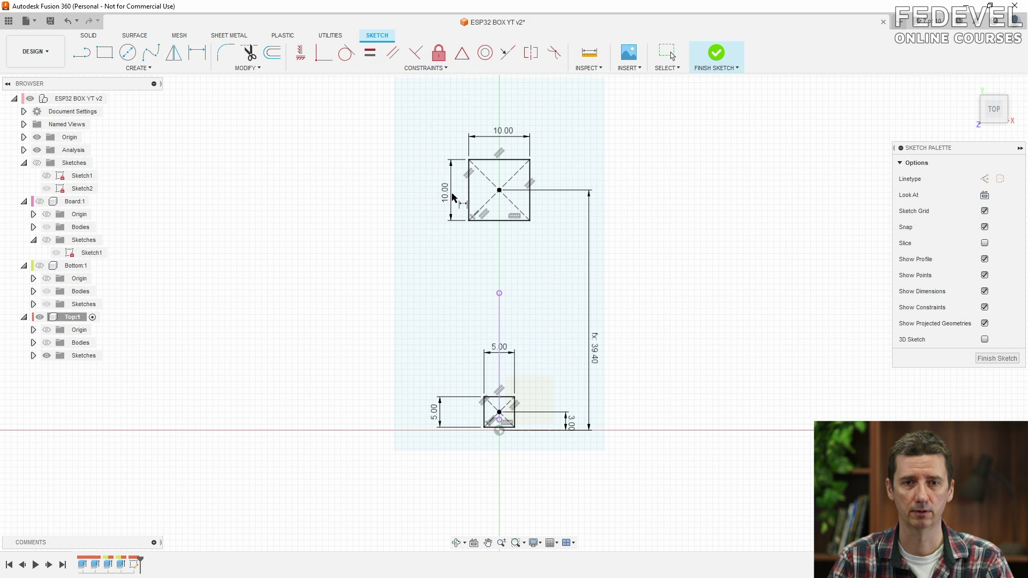
Move the small square's dimensions and the large square's offset dimension closer to the geometry, and finish the sketch.
scroll(496, 441, "up", 3)
left_click_drag(374, 383, 433, 381)
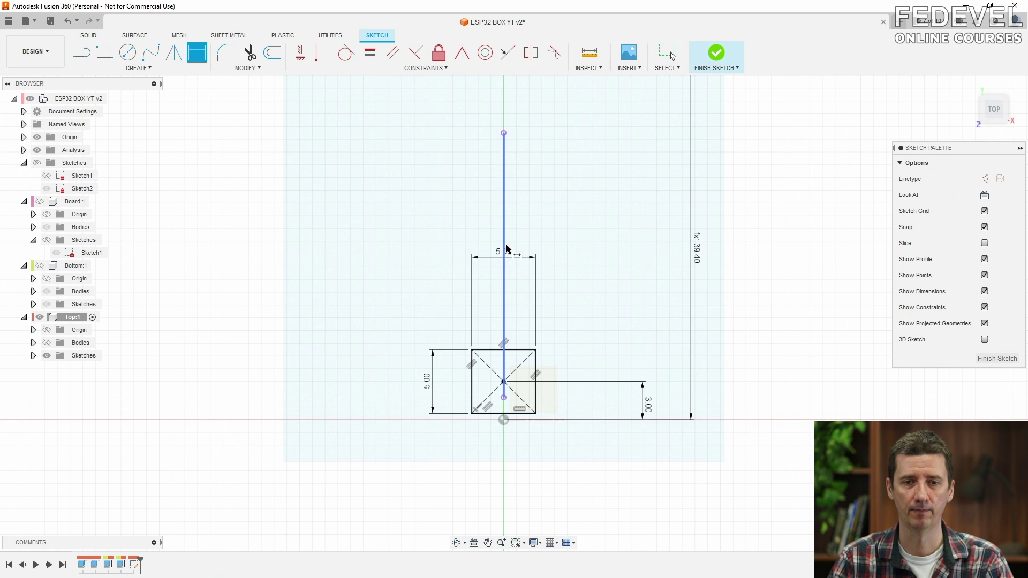
left_click_drag(506, 249, 514, 300)
left_click_drag(651, 408, 574, 348)
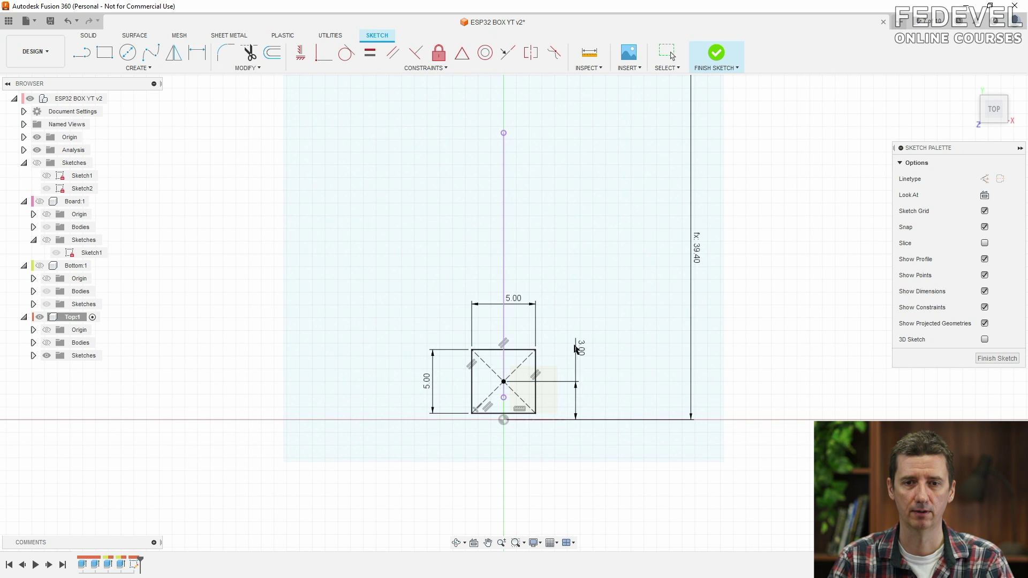
scroll(615, 349, "down", 3)
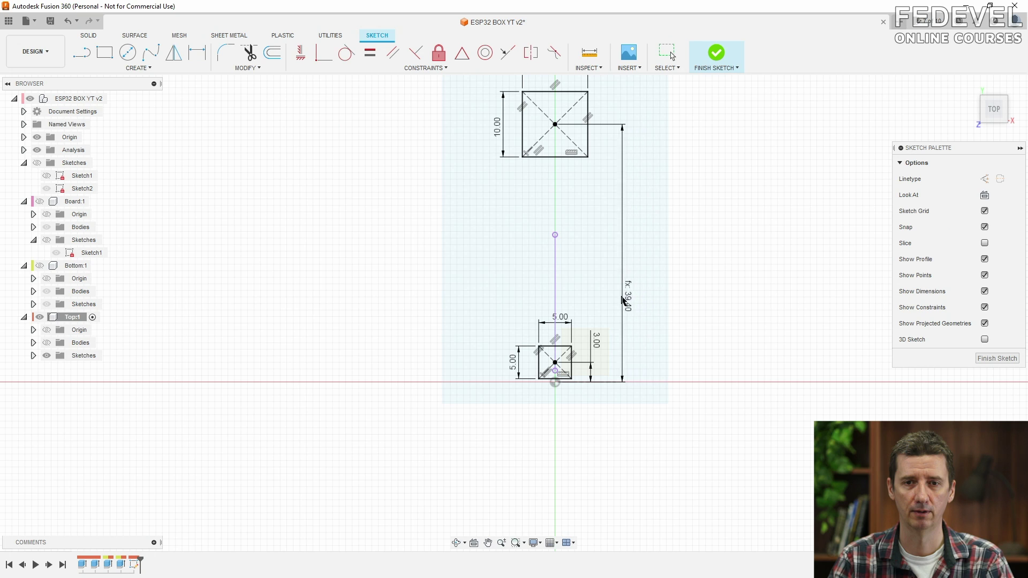
left_click_drag(624, 300, 609, 293)
key("d")
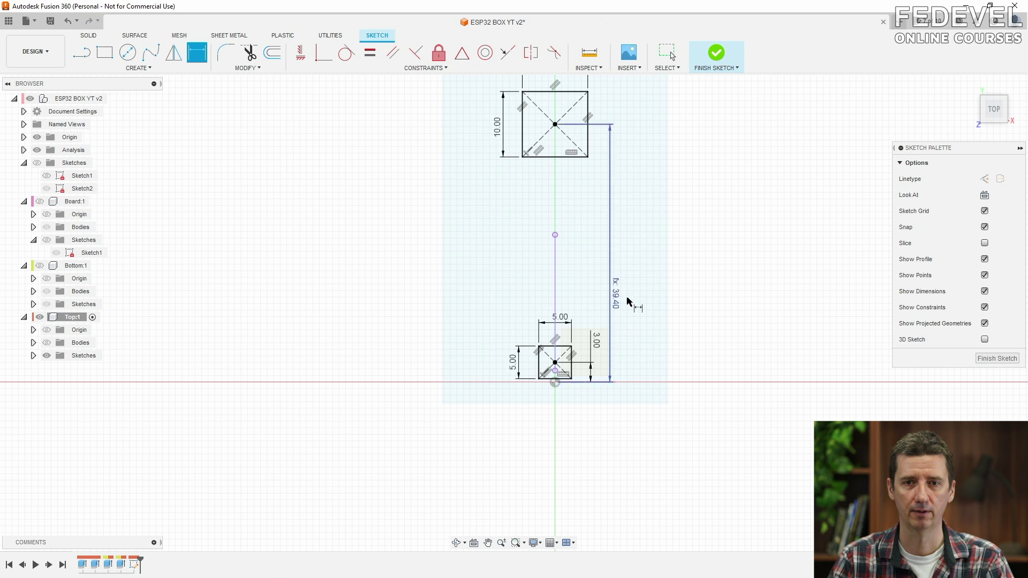
left_click(996, 358)
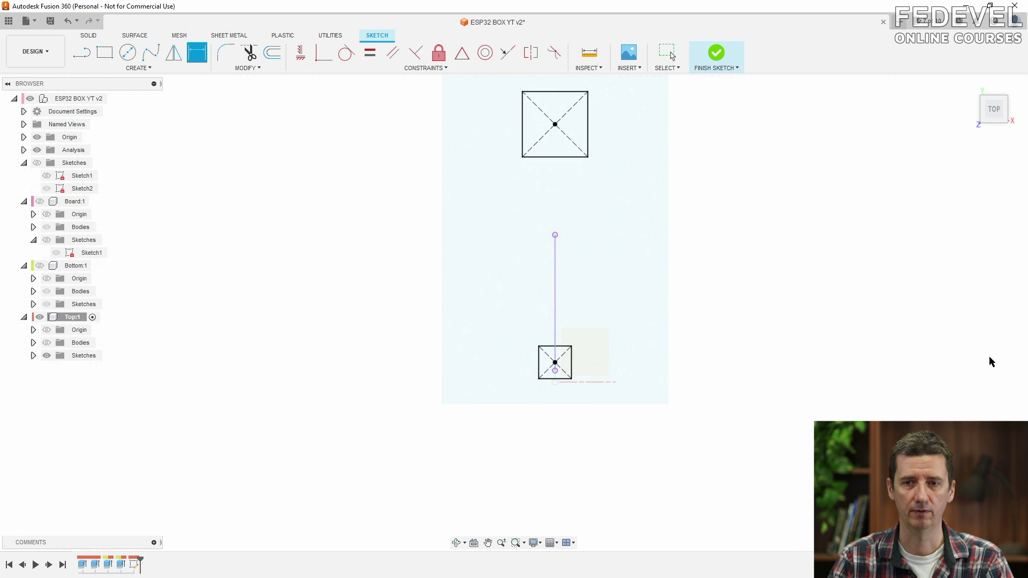
Show the Top component's bodies and set up an extrusion of the large square by -box_top_height with the Join operation.
left_click(971, 87)
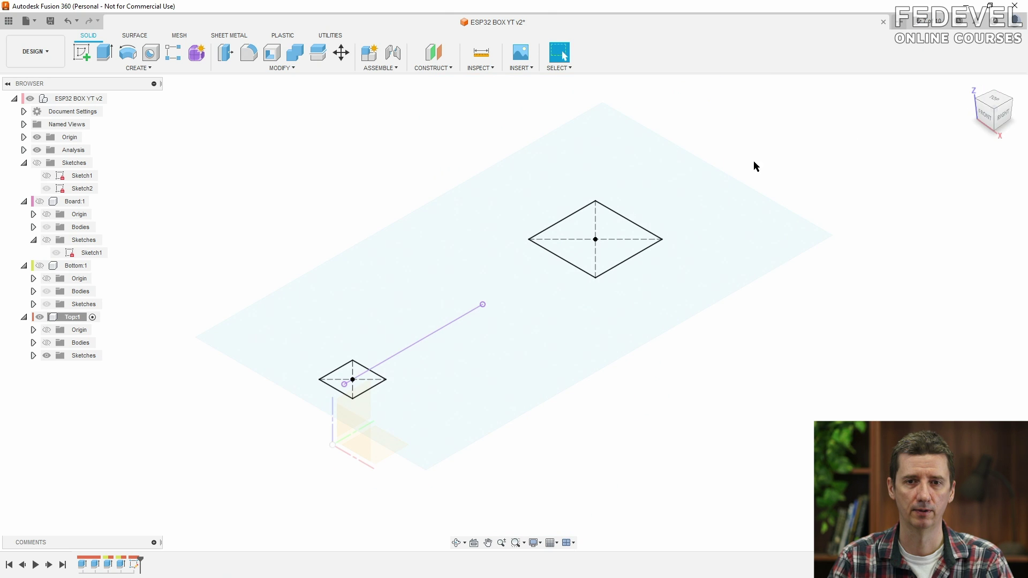
left_click(612, 230)
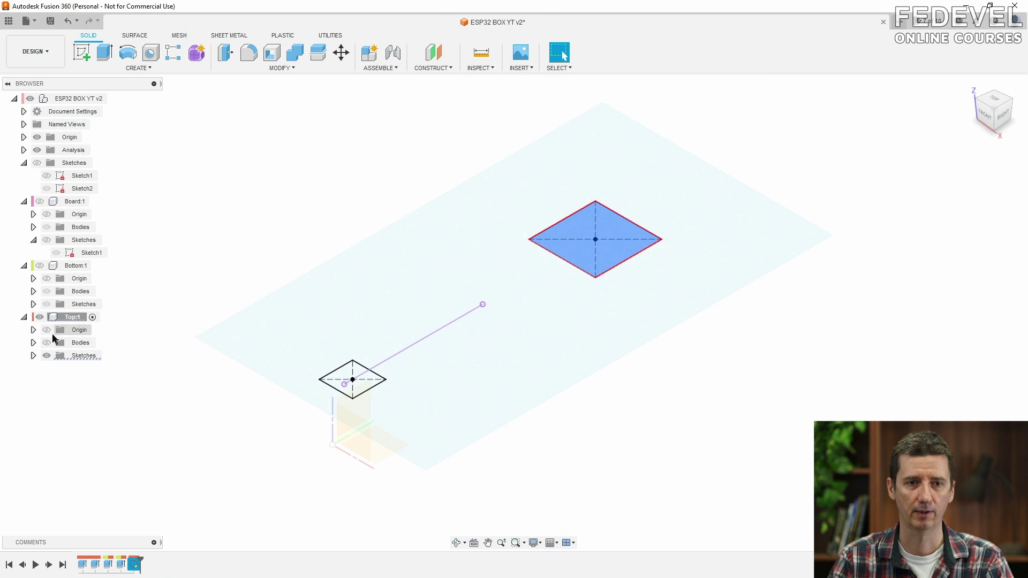
left_click(47, 342)
left_click(104, 52)
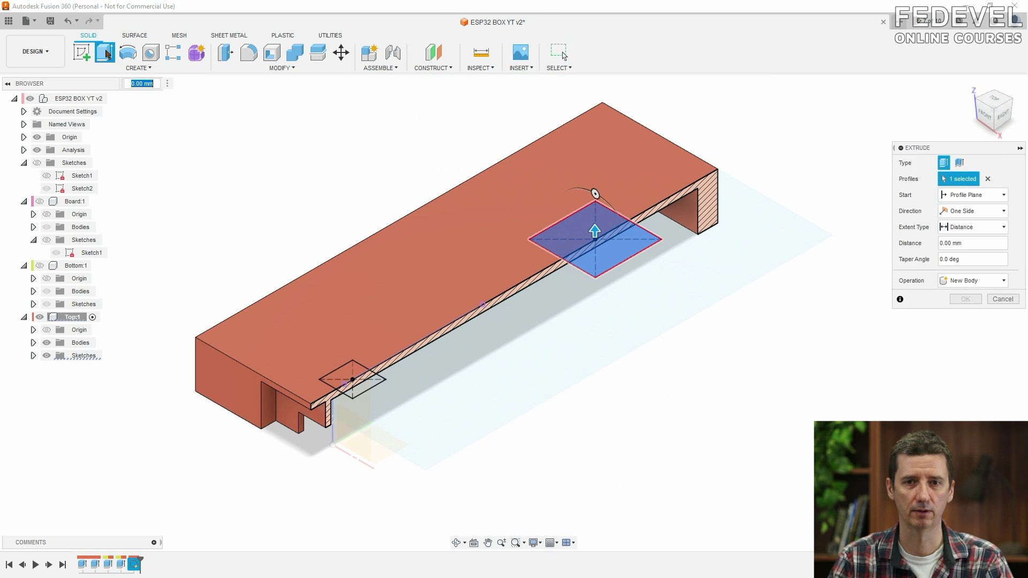
left_click(983, 244)
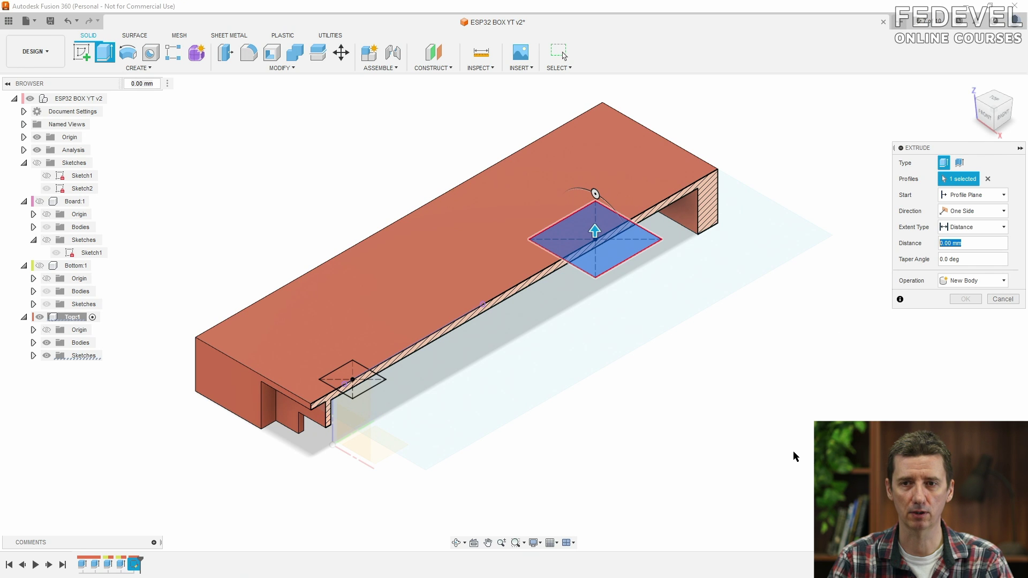
type("-")
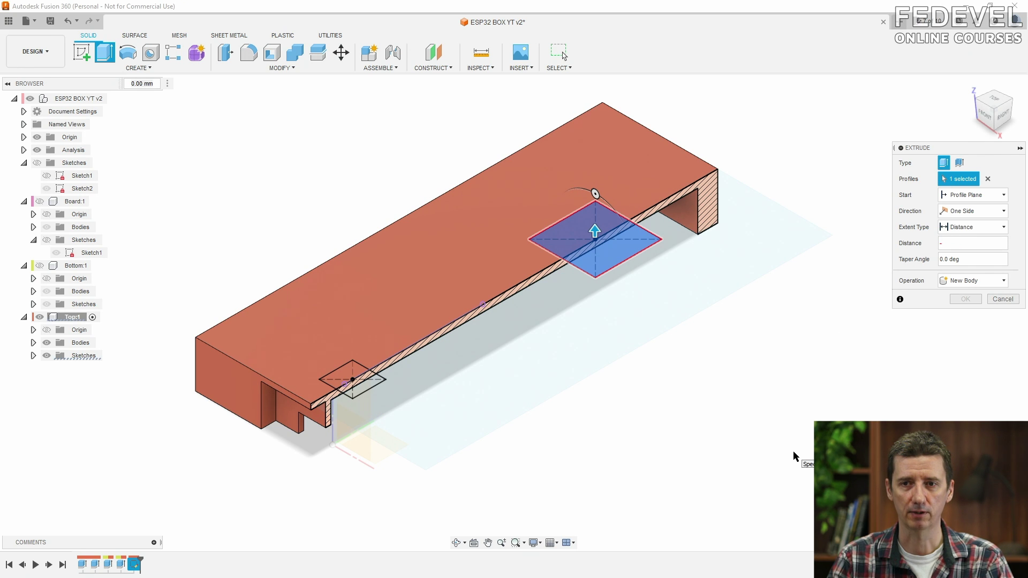
type("box")
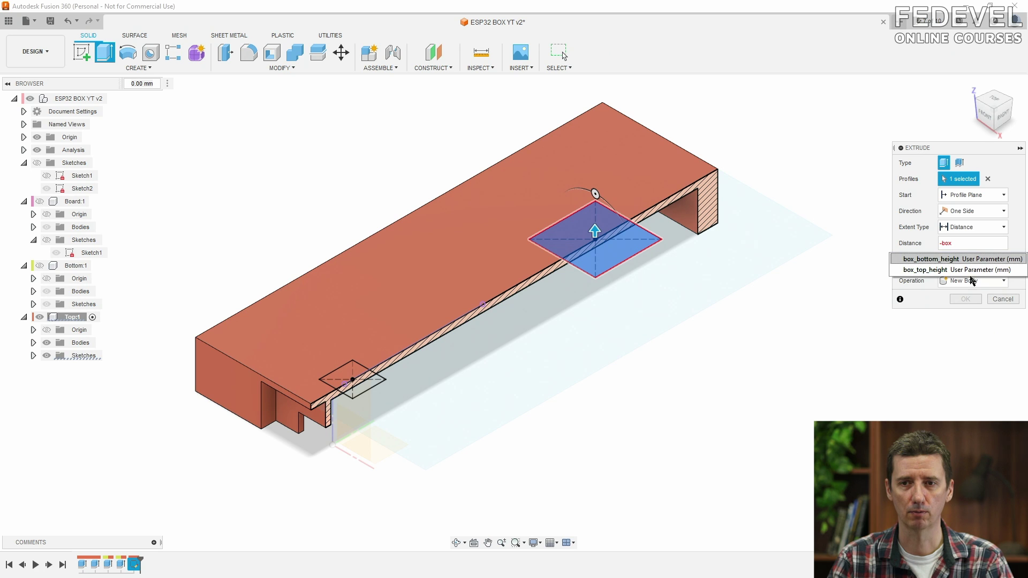
left_click(973, 270)
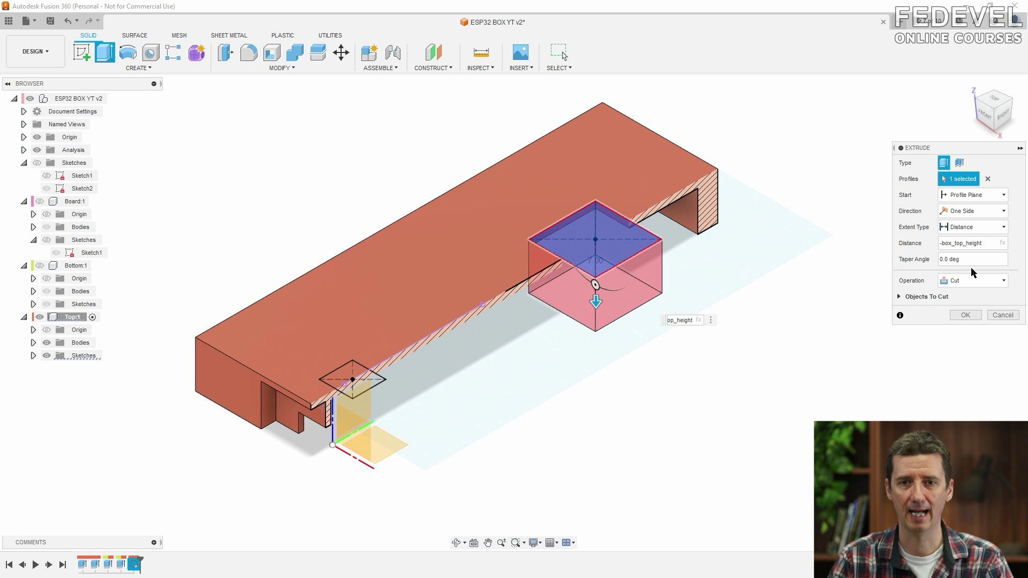
left_click(974, 280)
left_click(958, 292)
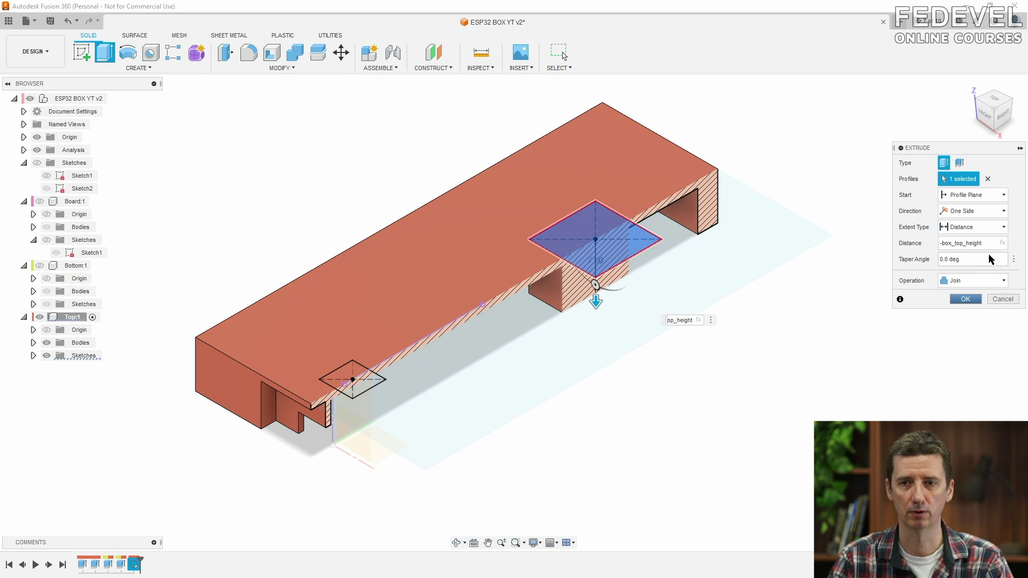
Extend the large post's extrusion distance to -box_top_height + module_height + tolerance_small and complete the extrusion.
left_click(980, 243)
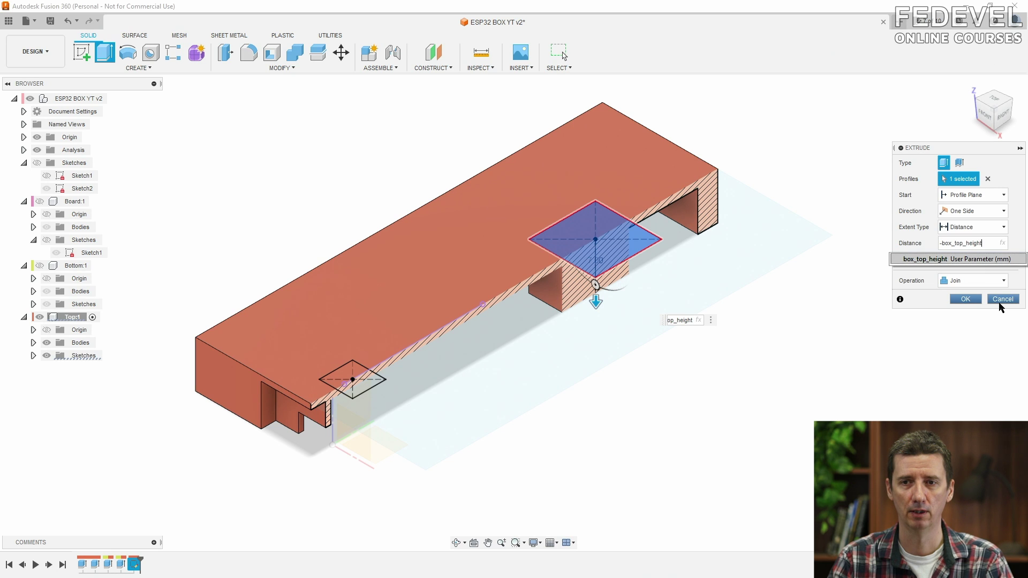
type("+")
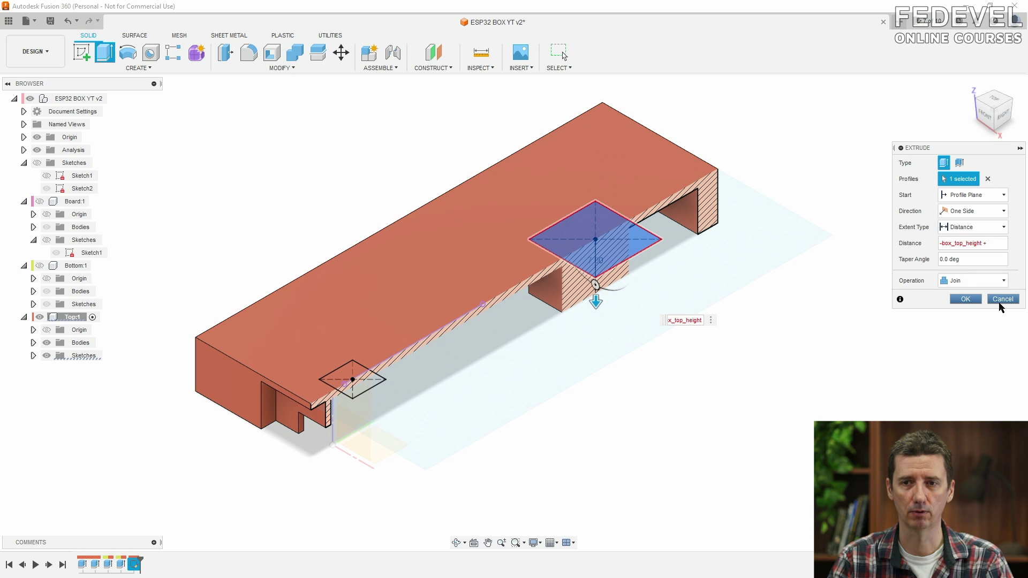
type(" mo")
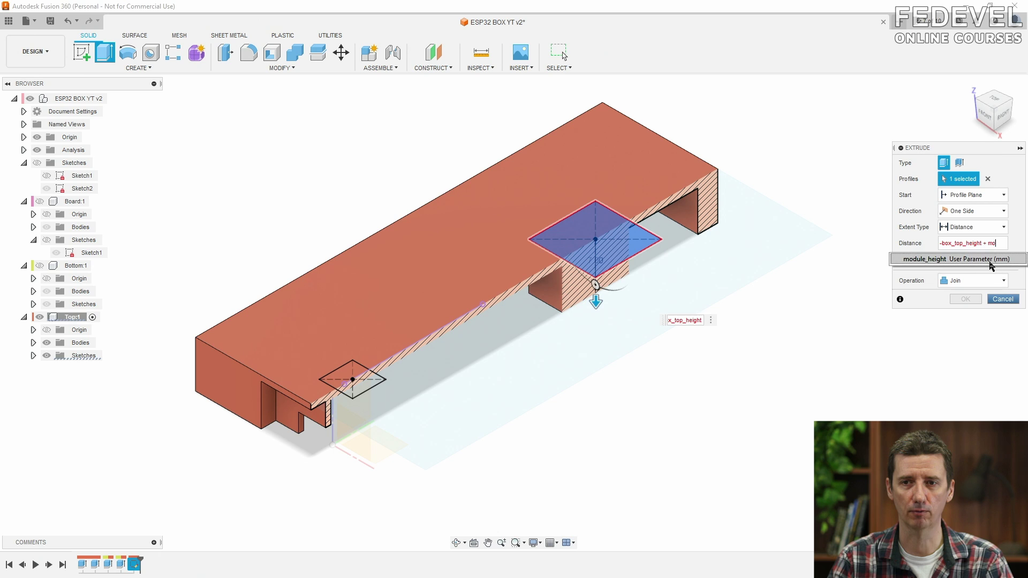
left_click(990, 262)
type("+ tol")
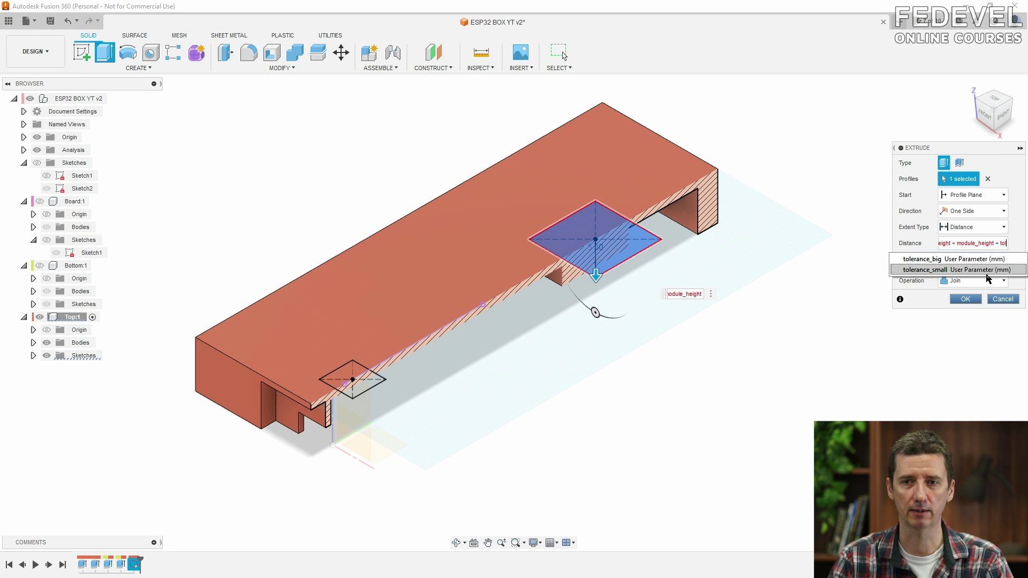
left_click(988, 270)
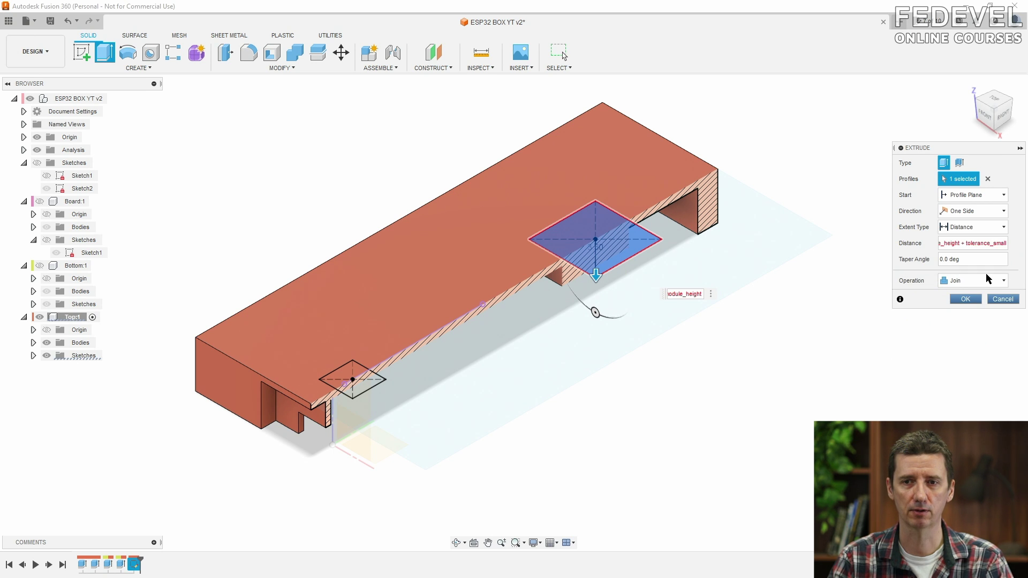
left_click(966, 299)
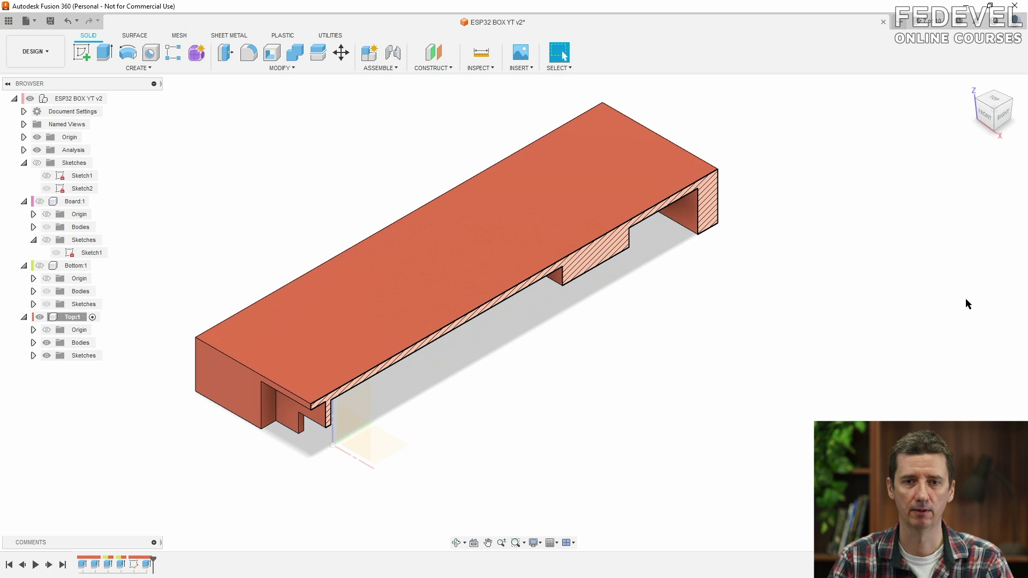
Show the Top component's Sketch1 again and set up an extrusion of the small square by -box_top_height with the Join operation.
left_click(33, 355)
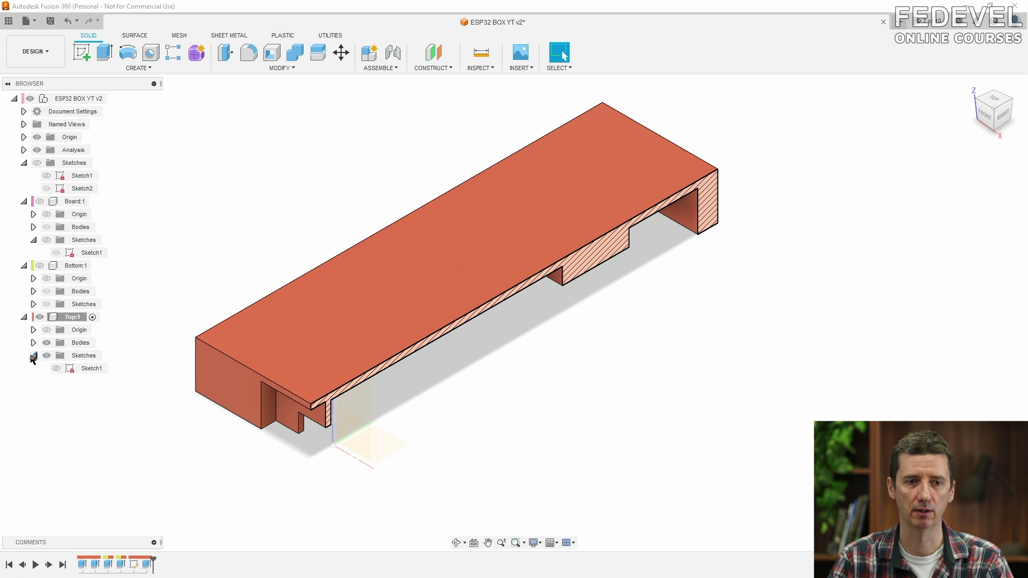
left_click(56, 369)
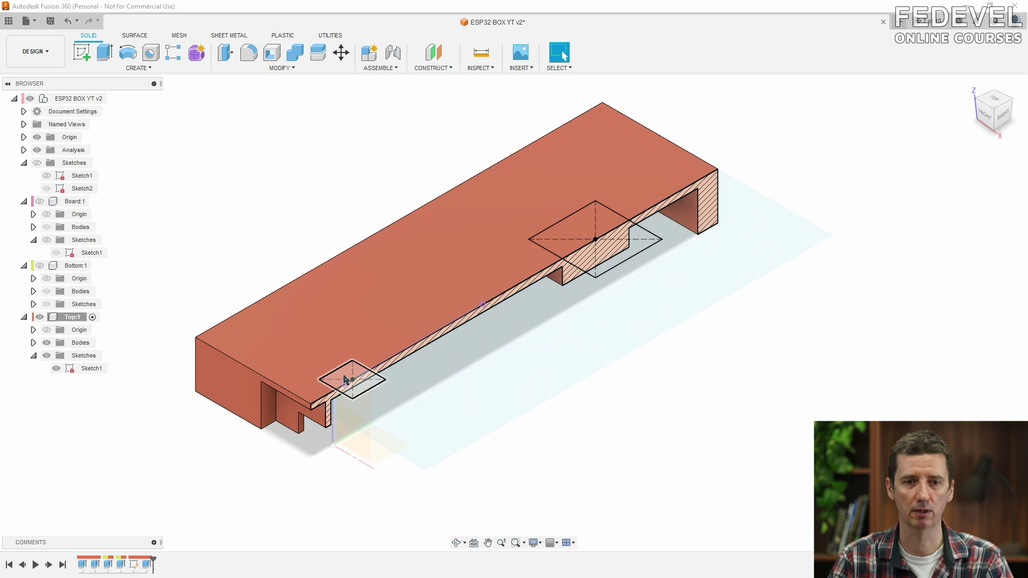
left_click(345, 376)
left_click(106, 56)
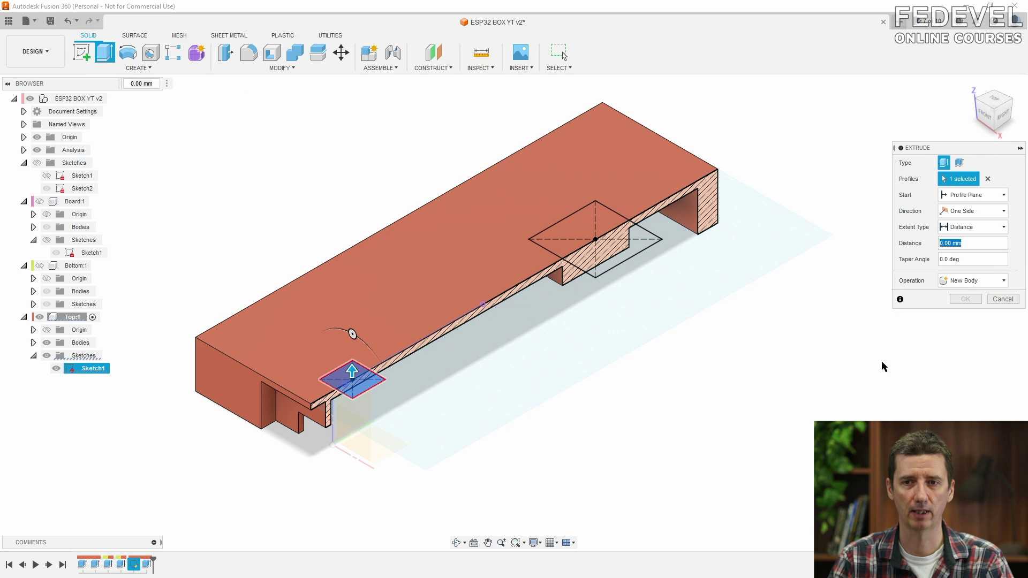
type("-")
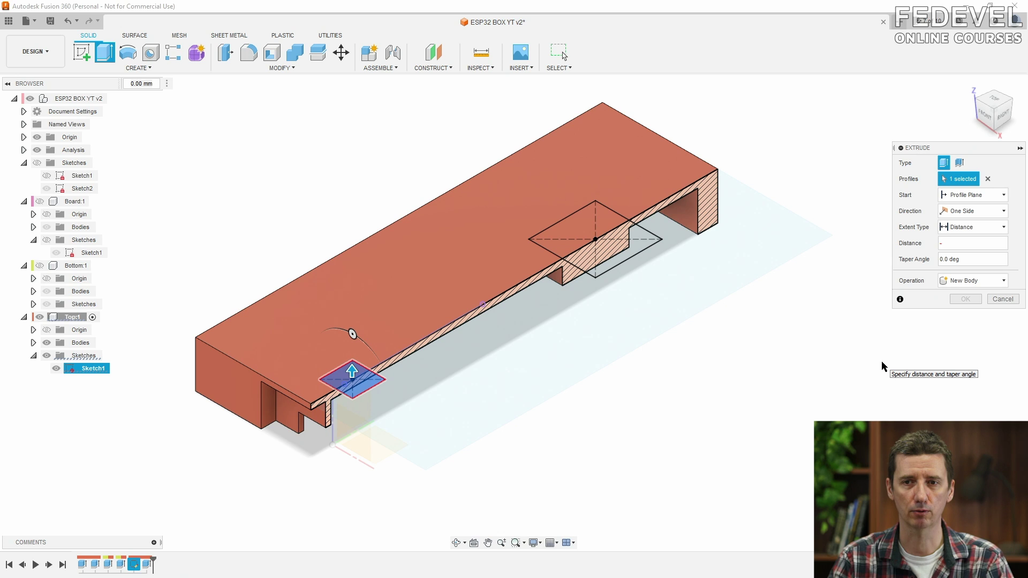
type("bo")
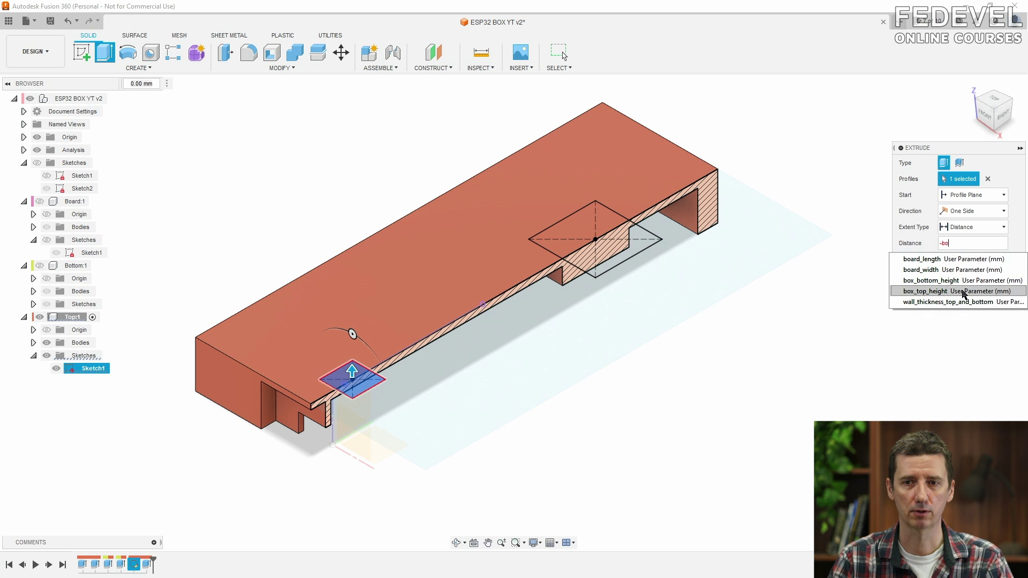
left_click(964, 292)
left_click(970, 280)
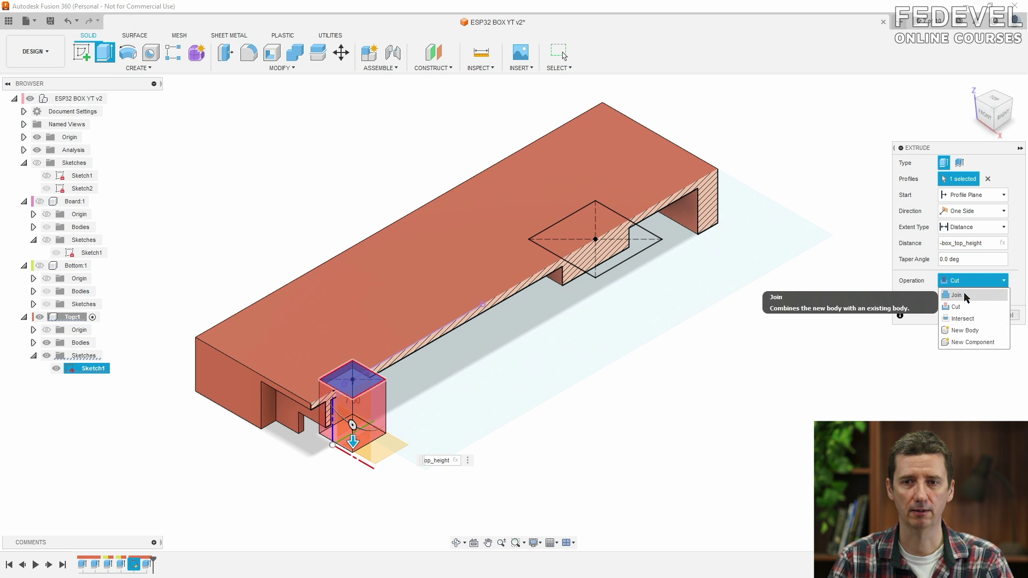
left_click(966, 289)
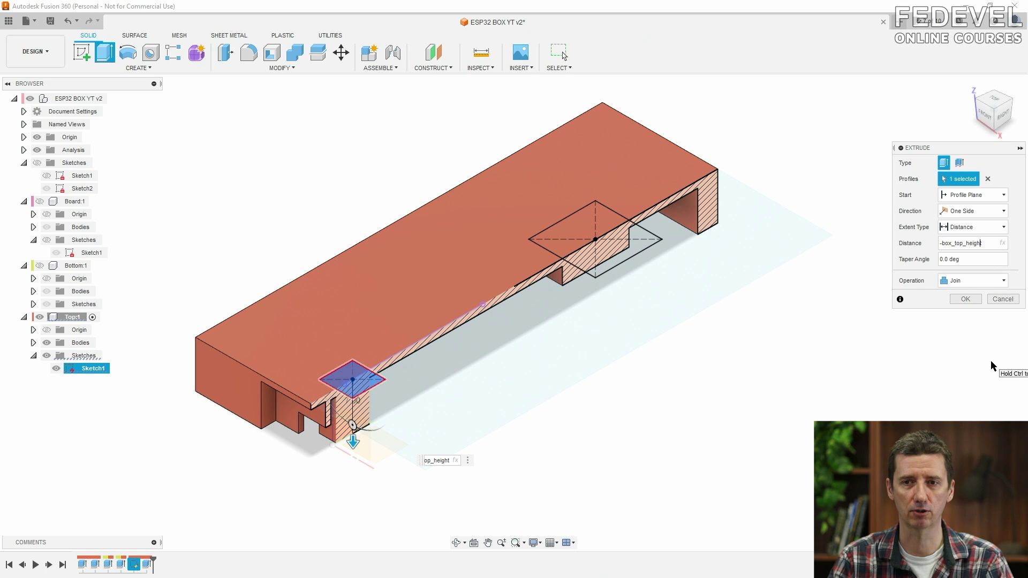
Extend the small post's extrusion distance to -box_top_height + usb_height + tolerance_small and complete the extrusion.
type("+")
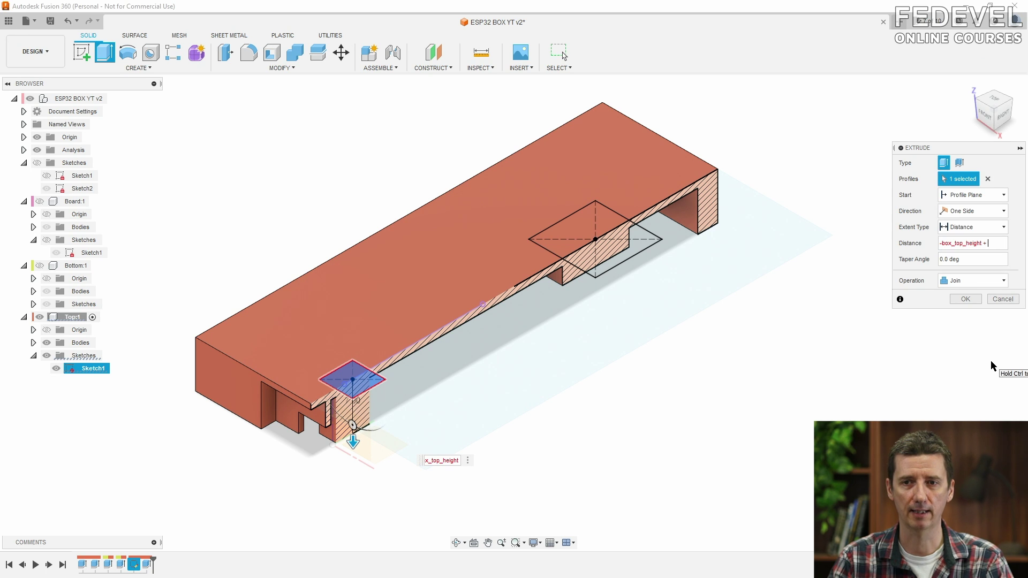
type(" usb")
left_click(968, 259)
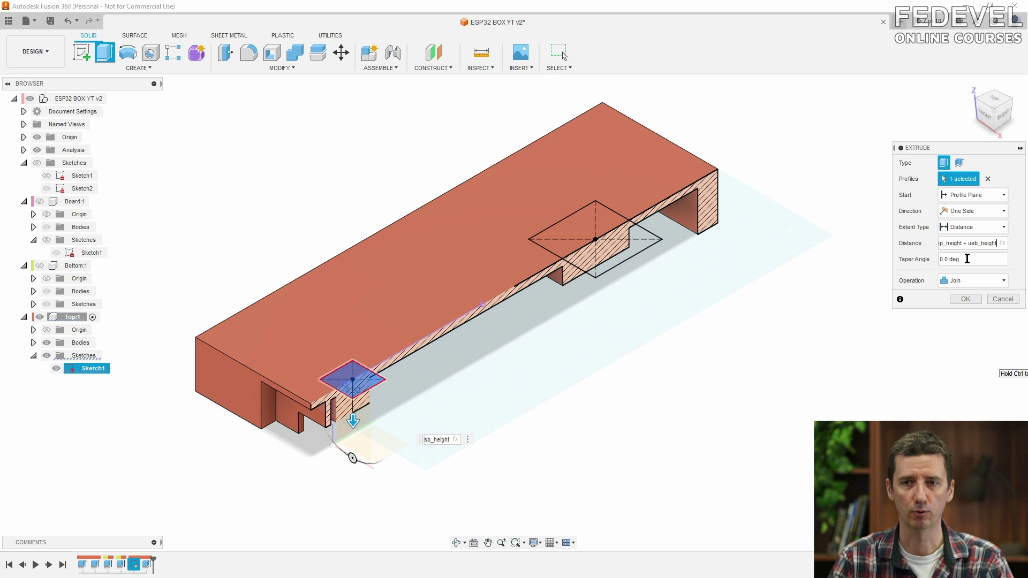
type("+ tol")
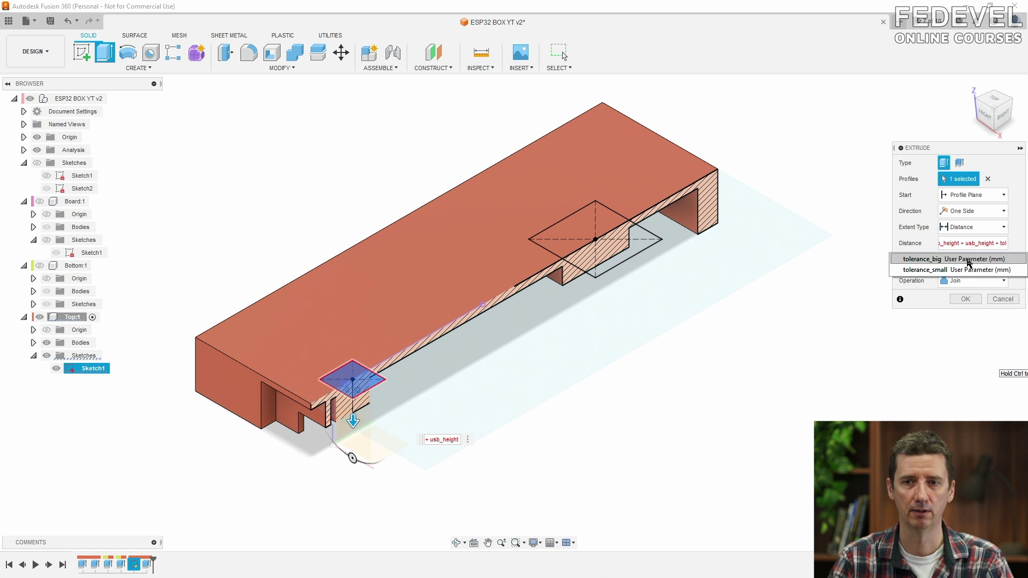
left_click(969, 263)
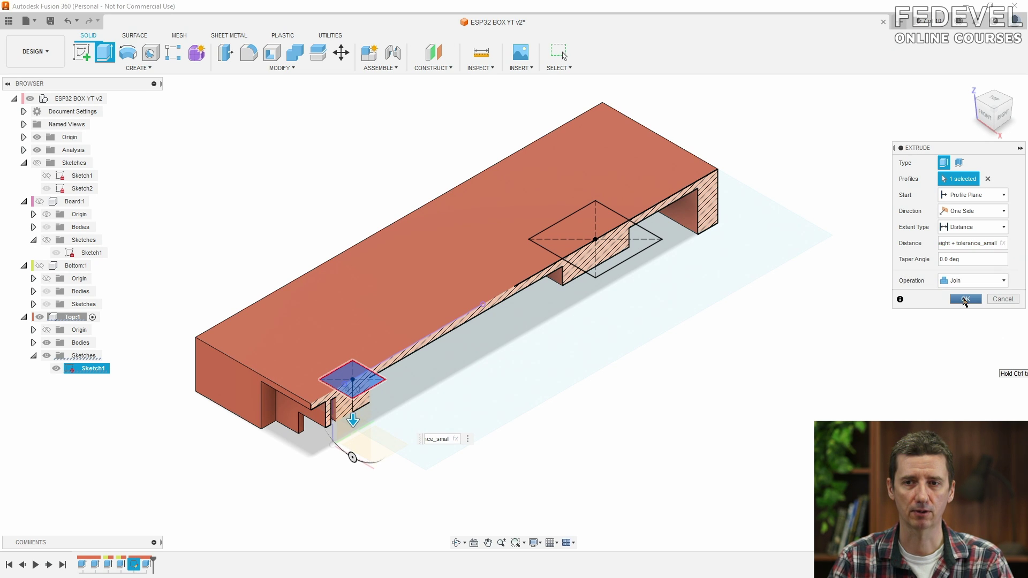
left_click(965, 300)
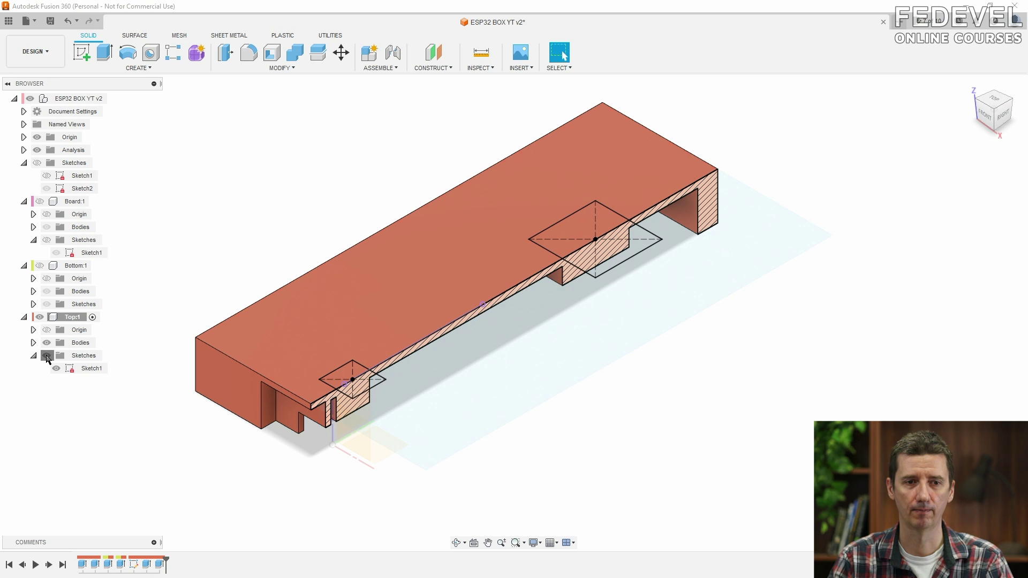
Hide the Top component's sketches, show the Board and Bottom components, and examine how both posts meet the board in the section view.
left_click(46, 356)
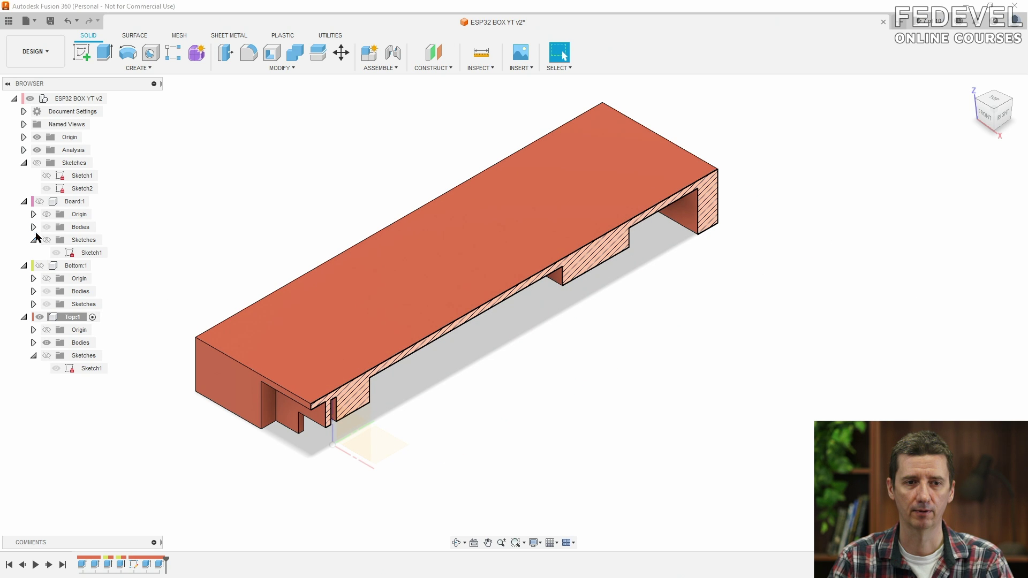
left_click(39, 202)
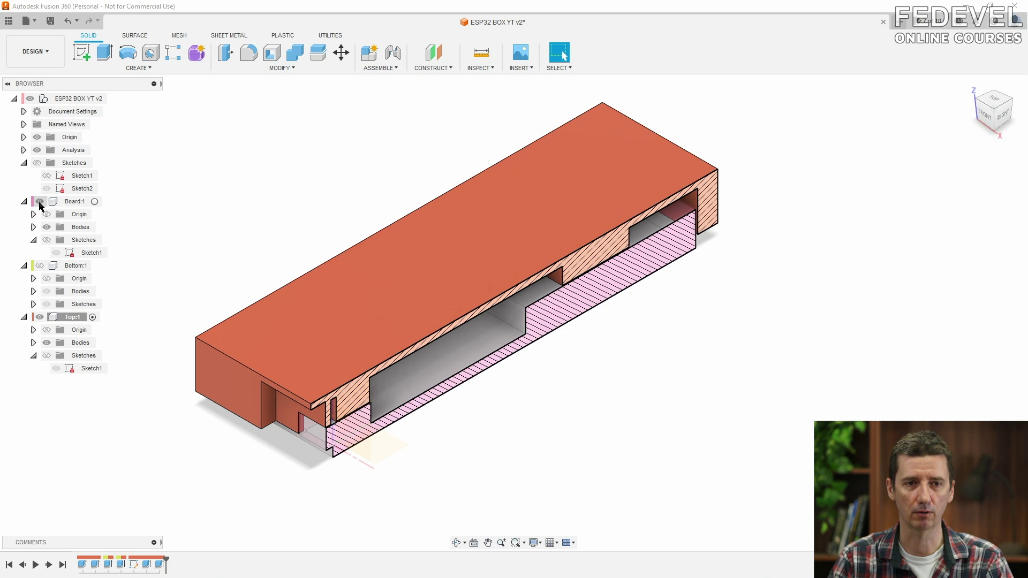
left_click(39, 266)
mouse_move(648, 477)
middle_mouse_down("shift")
mouse_move(611, 429)
mouse_move(630, 399)
mouse_move(615, 441)
mouse_move(625, 345)
middle_mouse_up("shift")
scroll(629, 328, "up", 5)
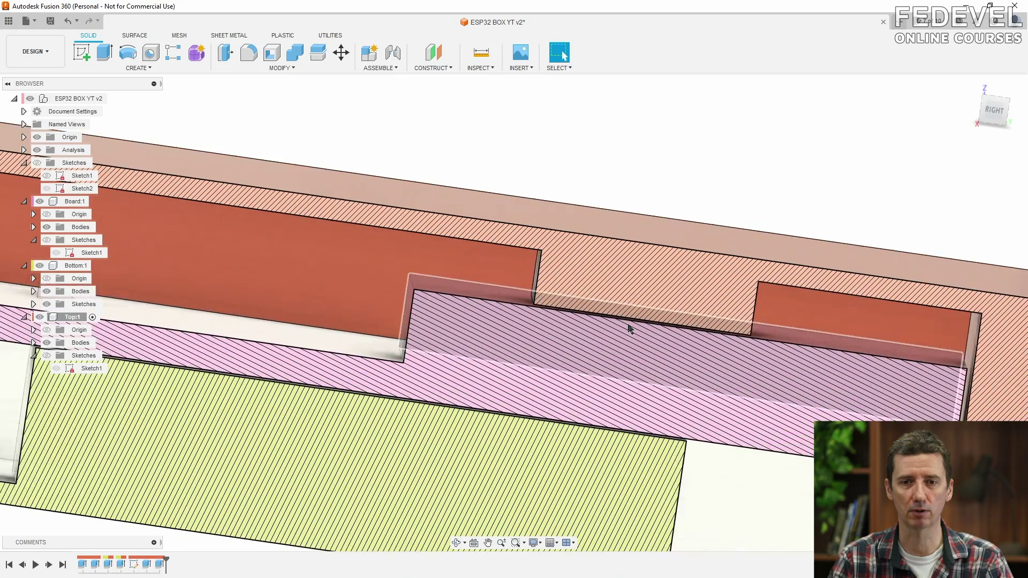
scroll(630, 328, "down", 6)
scroll(221, 270, "up", 3)
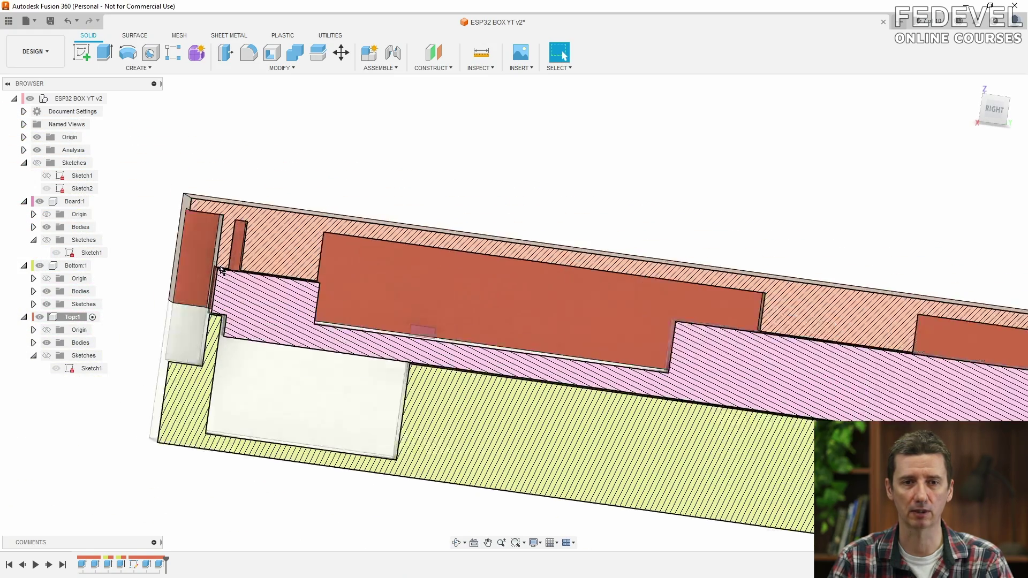
Activate the top-level ESP32 BOX YT component and turn off the section analysis to show the complete box.
scroll(221, 270, "up", 2)
mouse_move(316, 306)
middle_mouse_down("shift")
mouse_move(314, 292)
mouse_move(321, 306)
mouse_move(328, 292)
middle_mouse_up("shift")
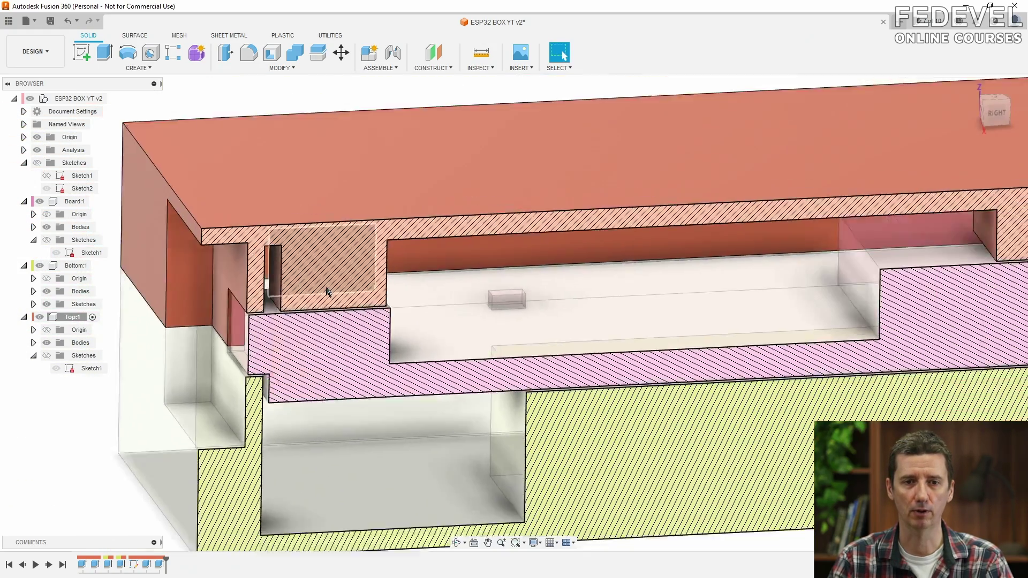
scroll(328, 292, "down", 3)
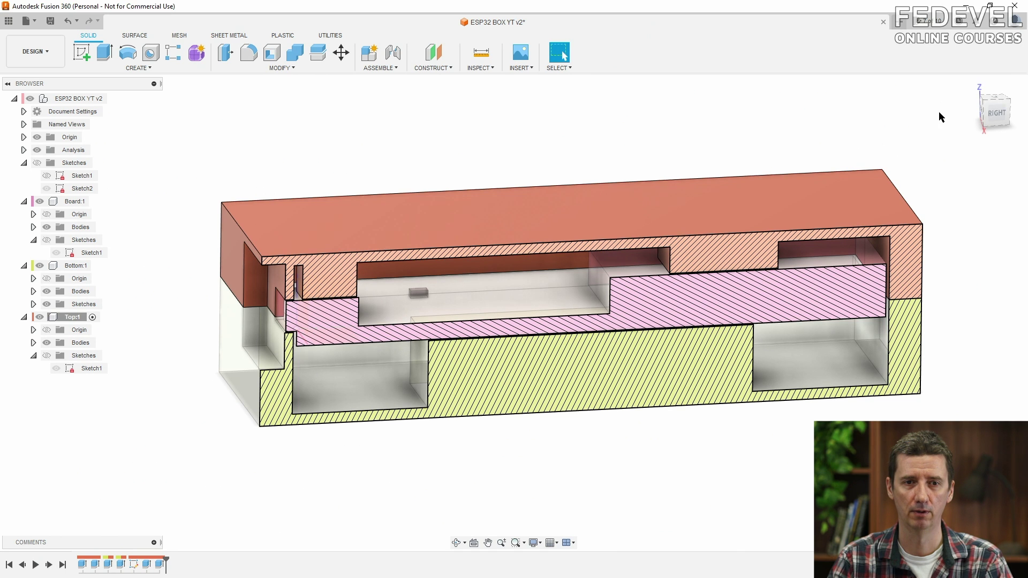
left_click(970, 87)
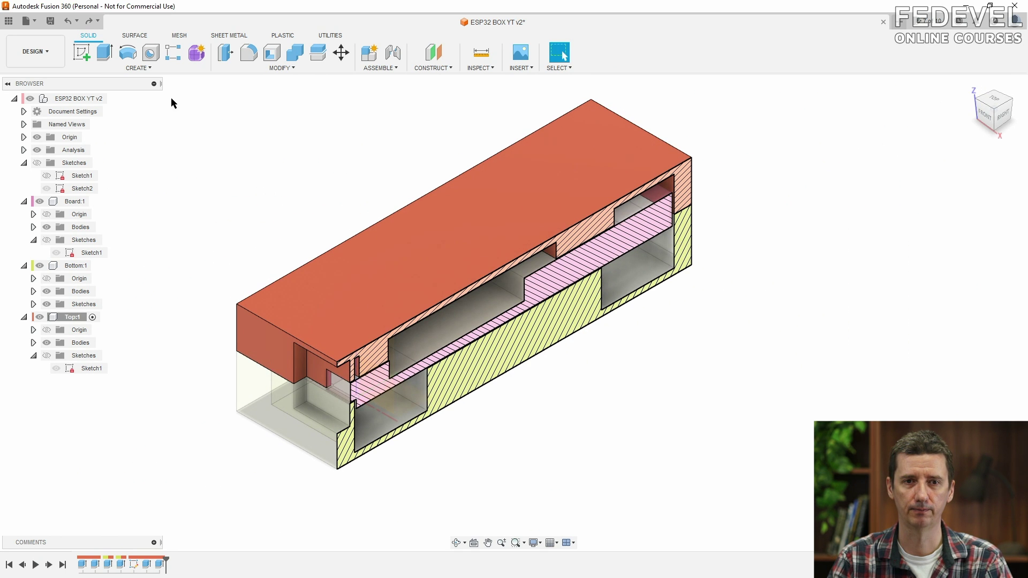
left_click(114, 99)
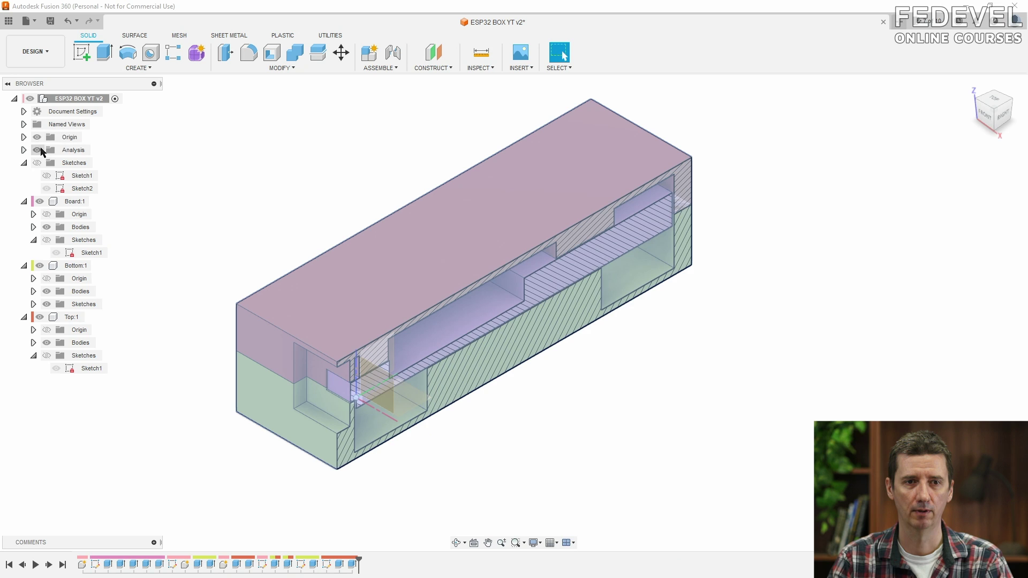
left_click(37, 150)
scroll(908, 262, "down", 2)
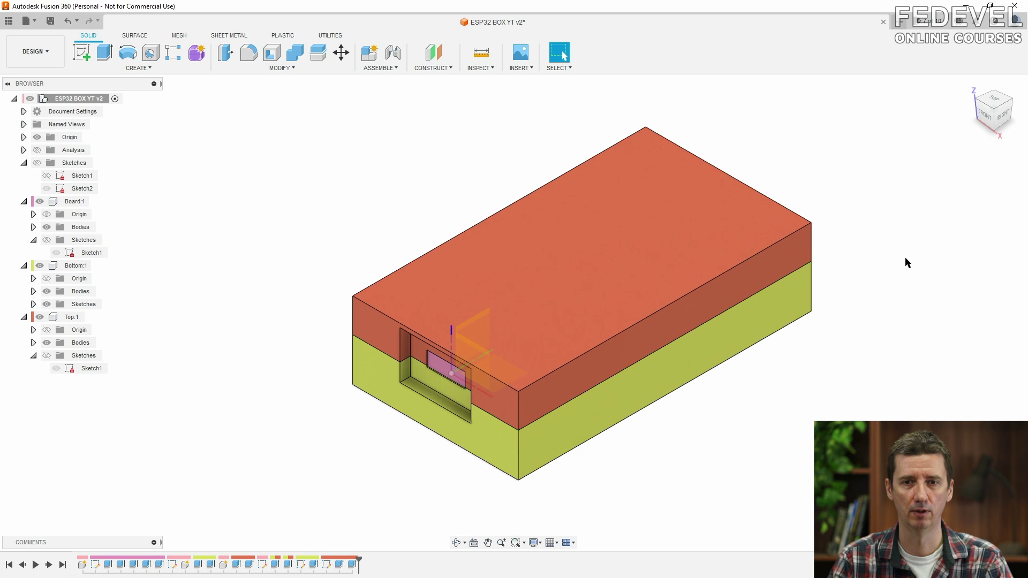
Hide the Top component and test the parametric design by setting the board_width user parameter to 37.9 mm.
left_click(294, 69)
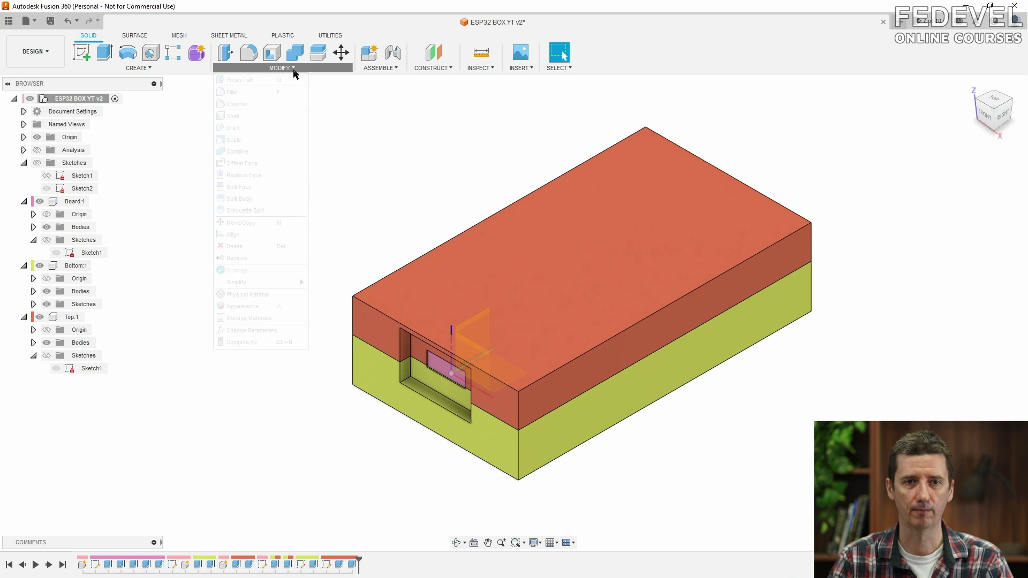
left_click(257, 328)
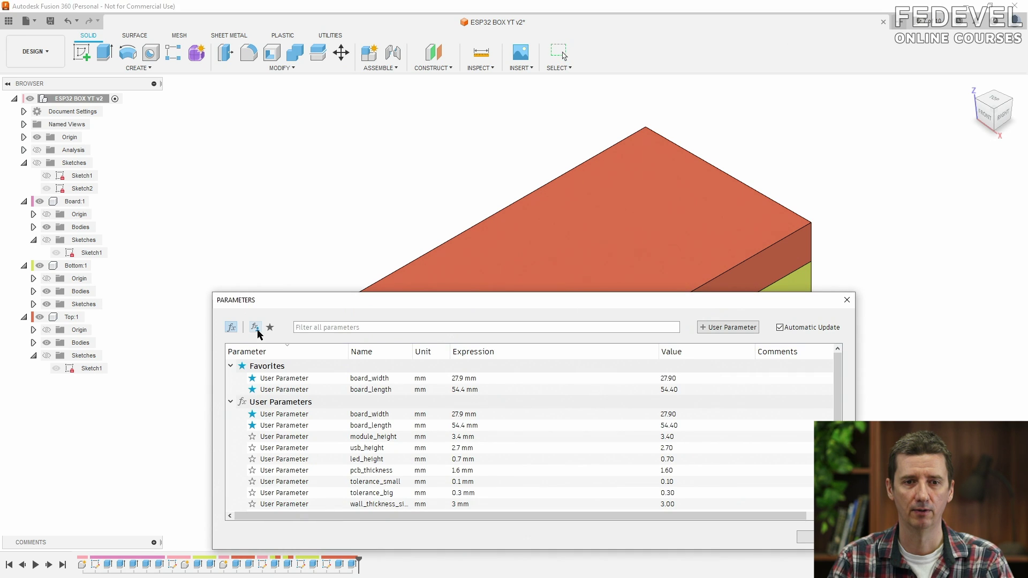
scroll(354, 282, "down", 4)
left_click(413, 271)
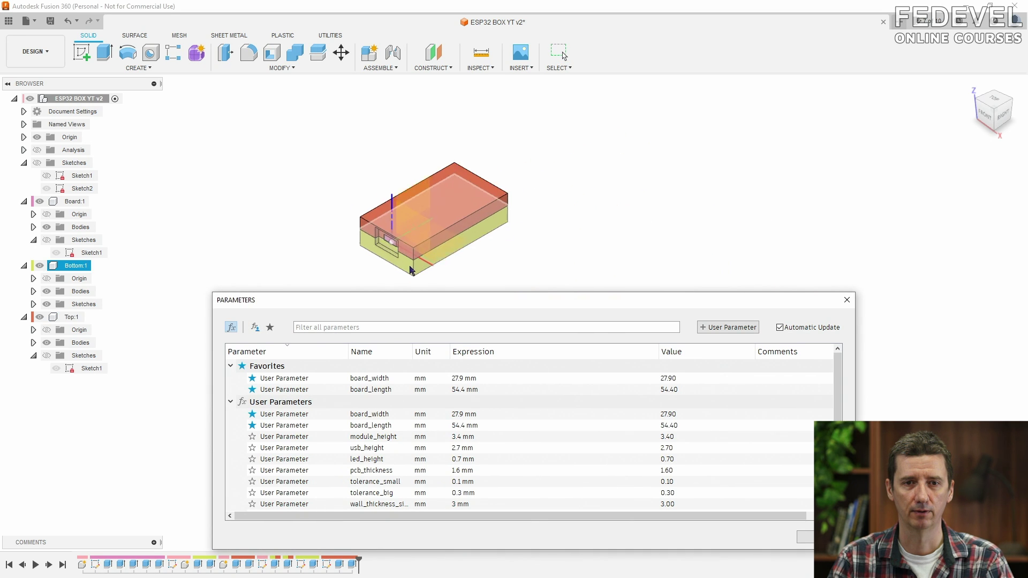
left_click(40, 317)
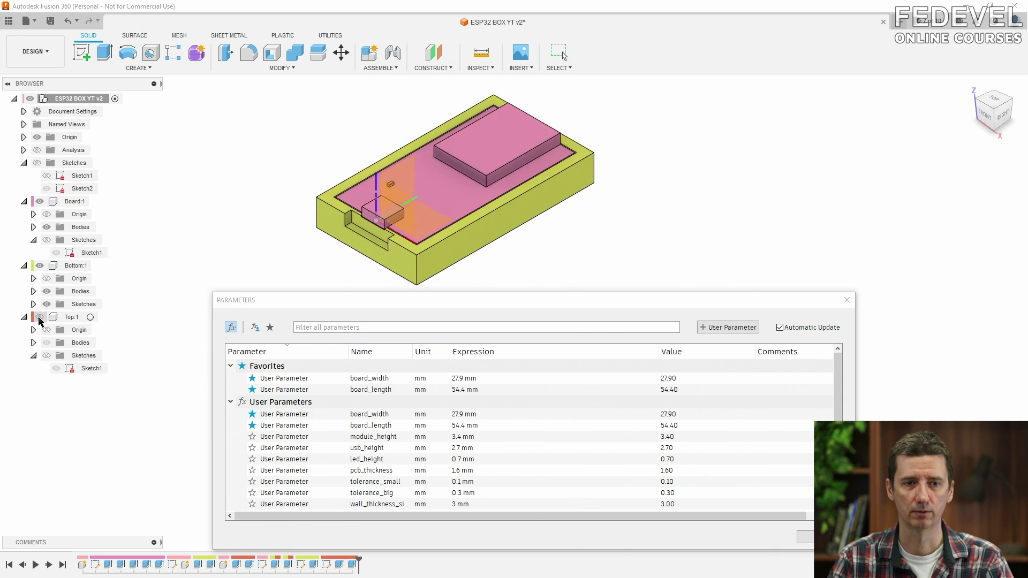
left_click(456, 379)
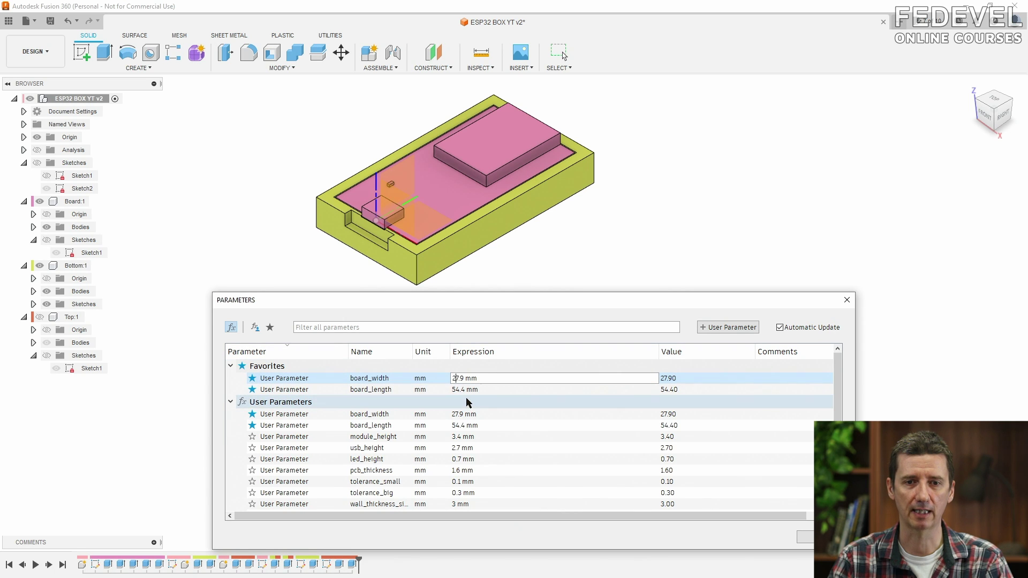
type("3")
key("Return")
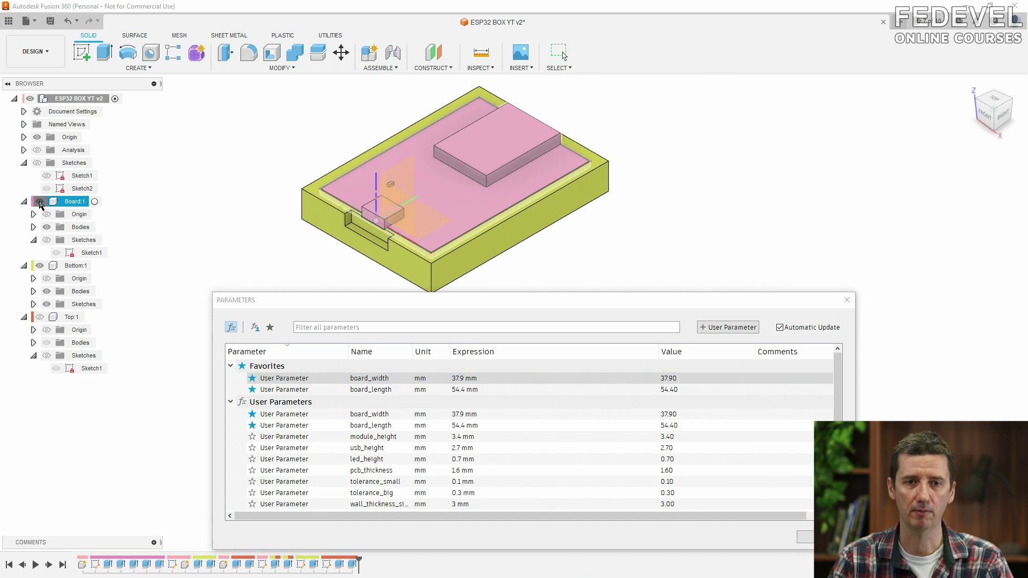
Hide the Board component to expose the bottom half's support, and set the board_length parameter to 64.4 mm.
left_click(40, 202)
left_click(40, 201)
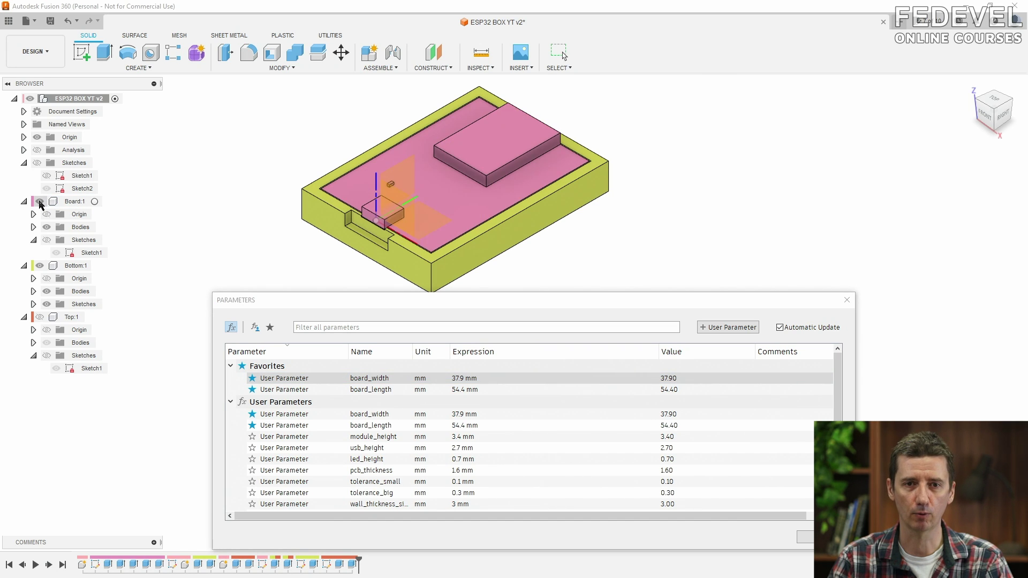
left_click(40, 202)
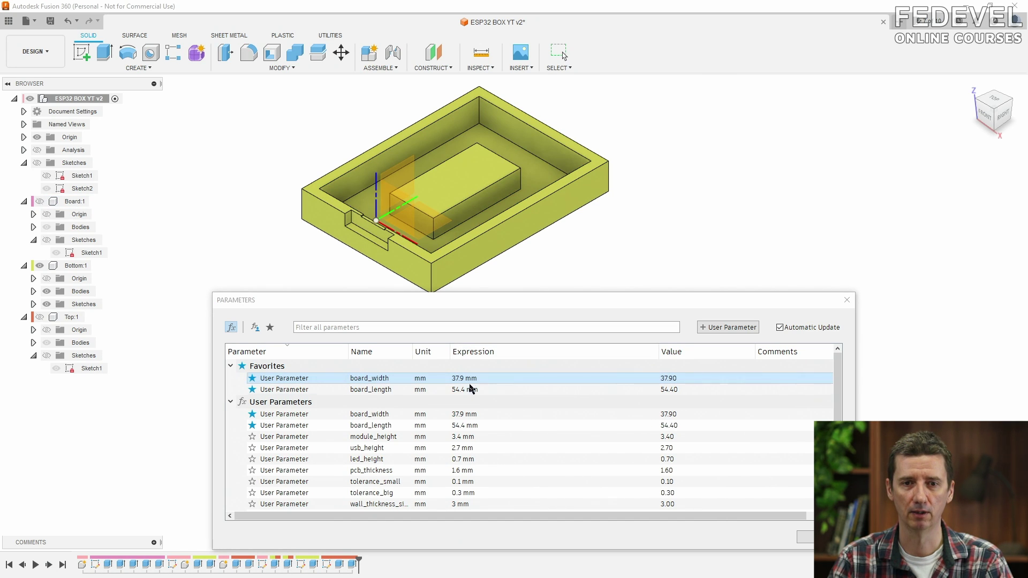
left_click(460, 390)
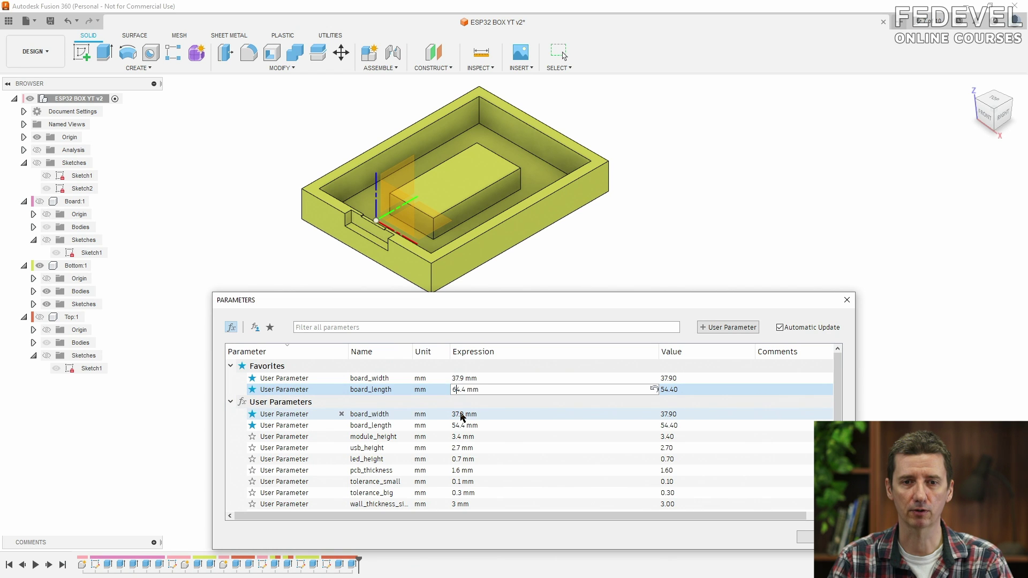
key("Return")
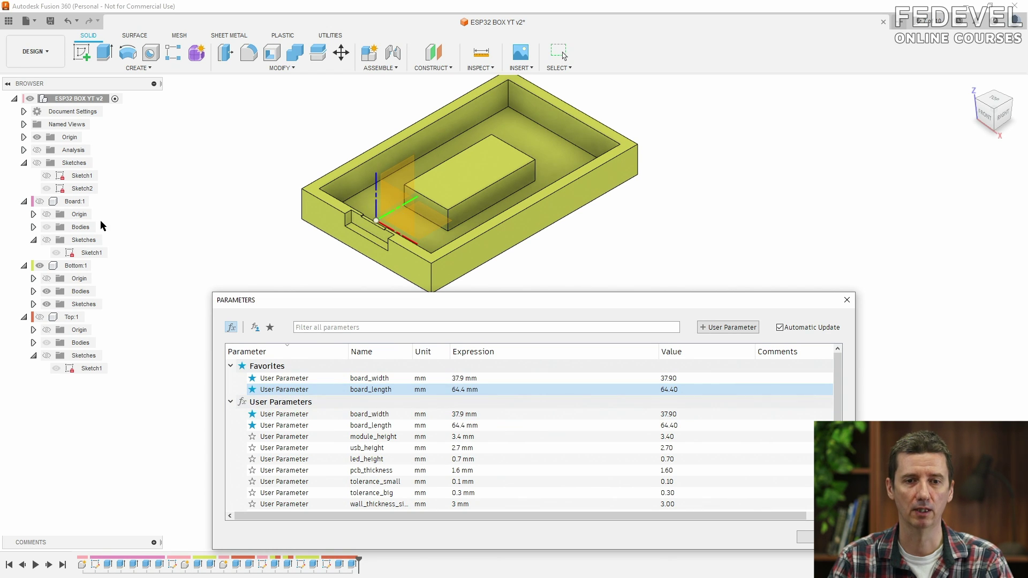
Check the board against both box halves, leave only the Top component visible, and examine its inner posts from below.
left_click(40, 202)
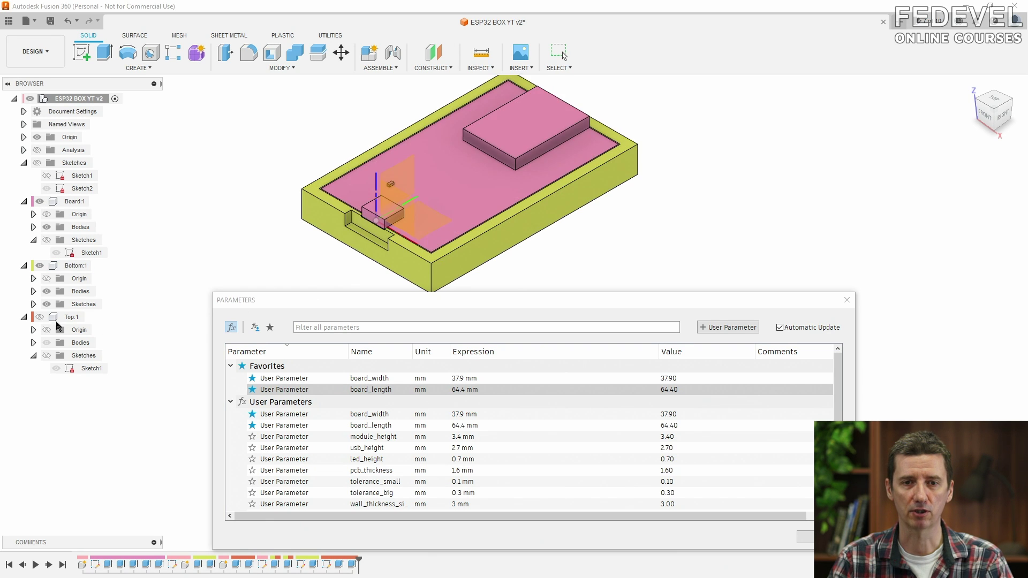
left_click(39, 317)
left_click(40, 266)
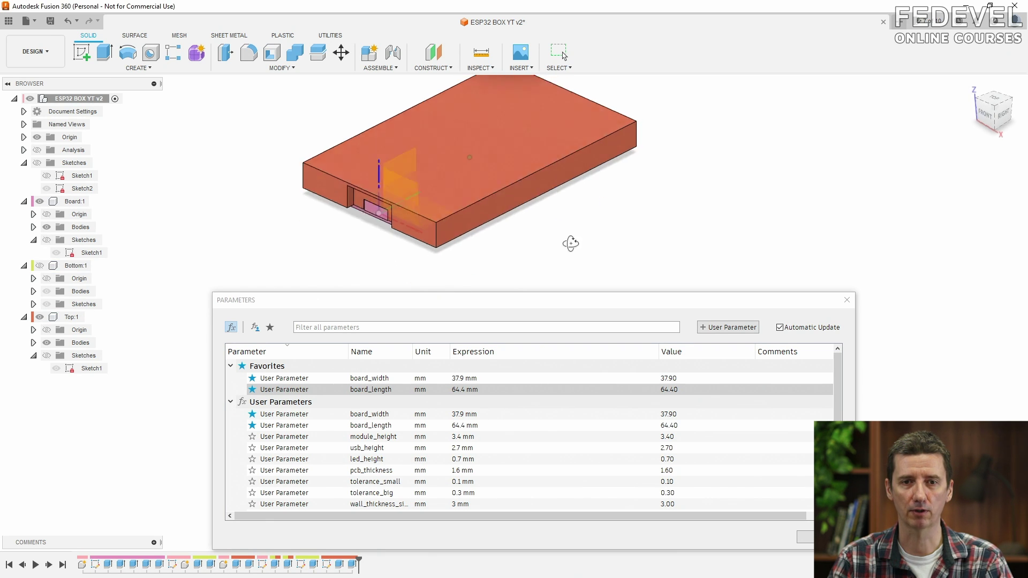
middle_click_drag(571, 244, 607, 197, "shift")
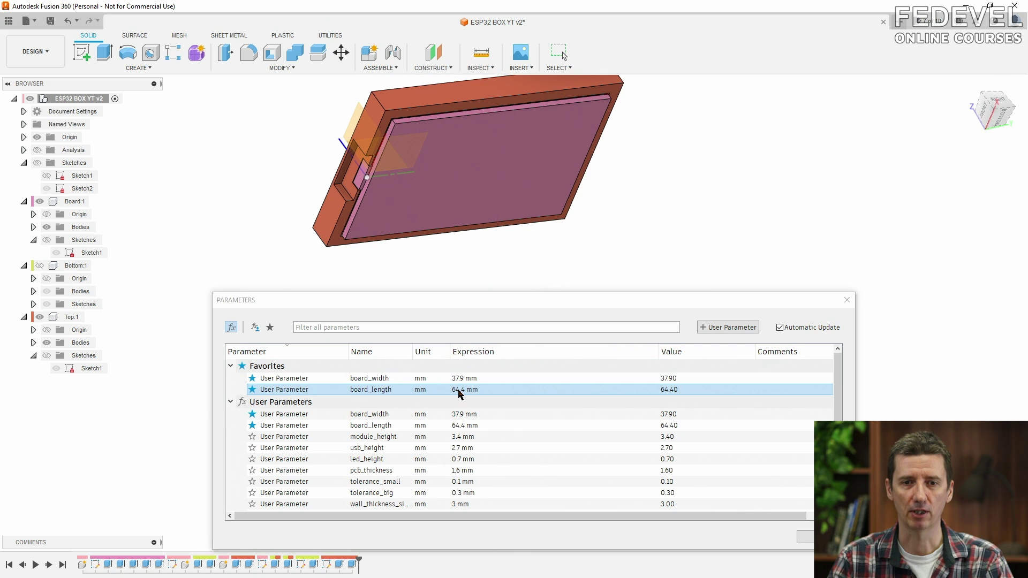
left_click(41, 202)
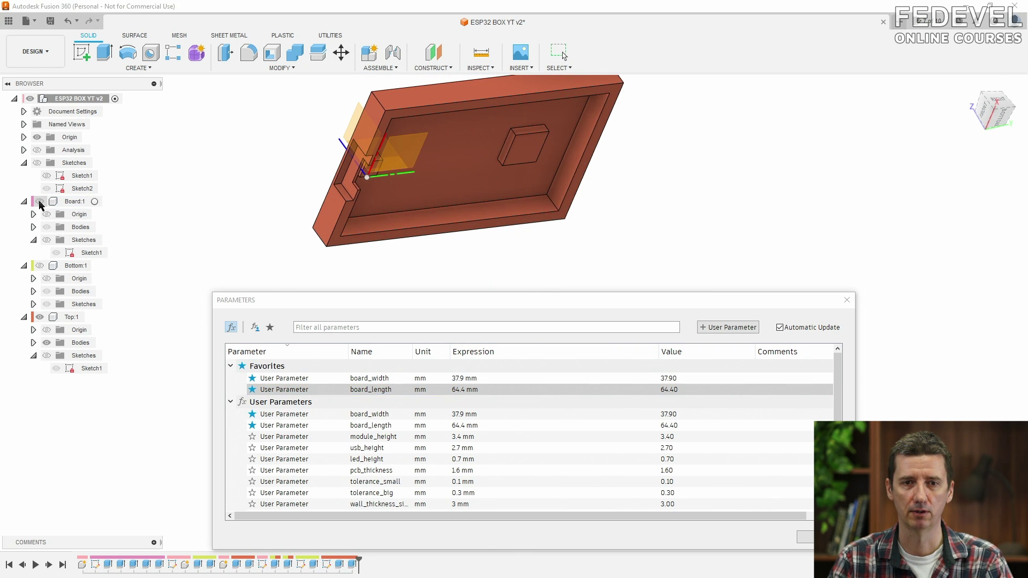
middle_click_drag(344, 156, 353, 249, "shift")
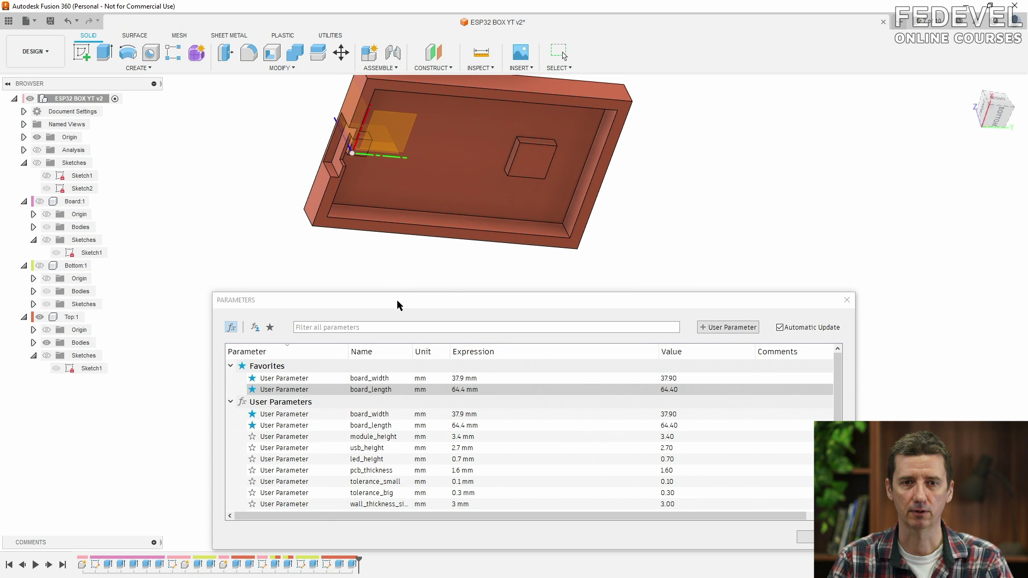
Restore the board_length parameter to 54.4 mm and board_width to 27.9 mm.
left_click(458, 390)
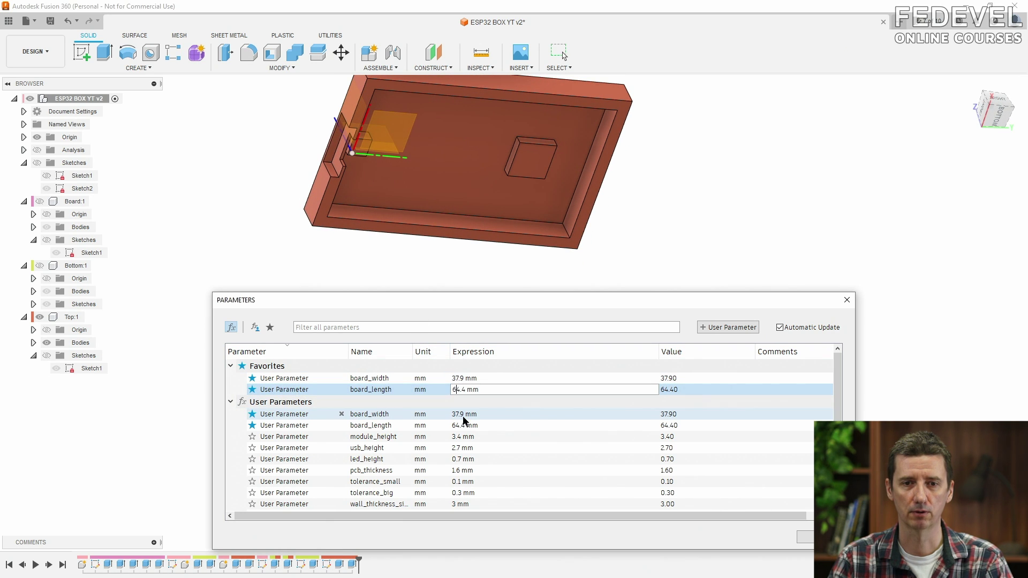
key("Return")
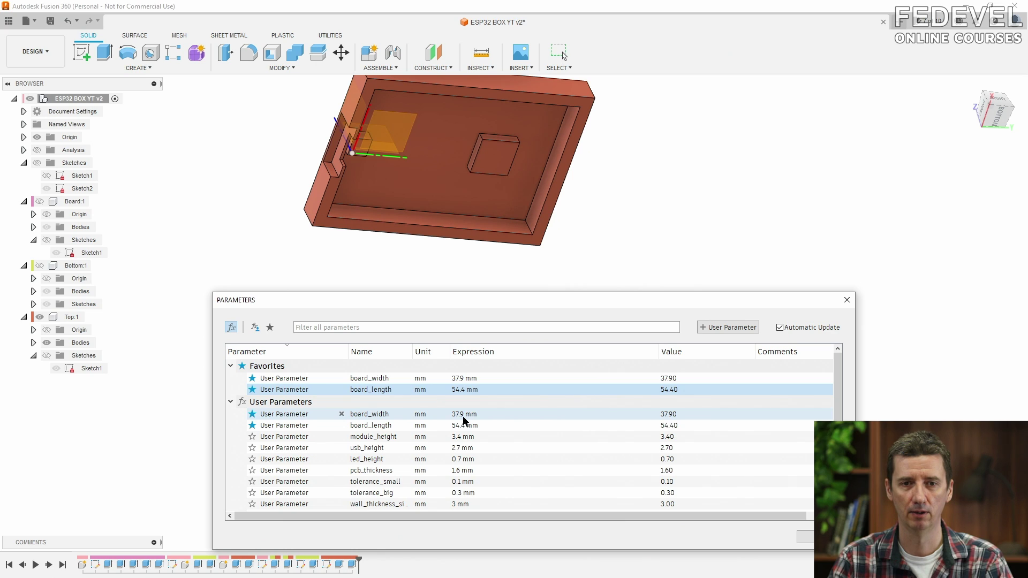
left_click(457, 380)
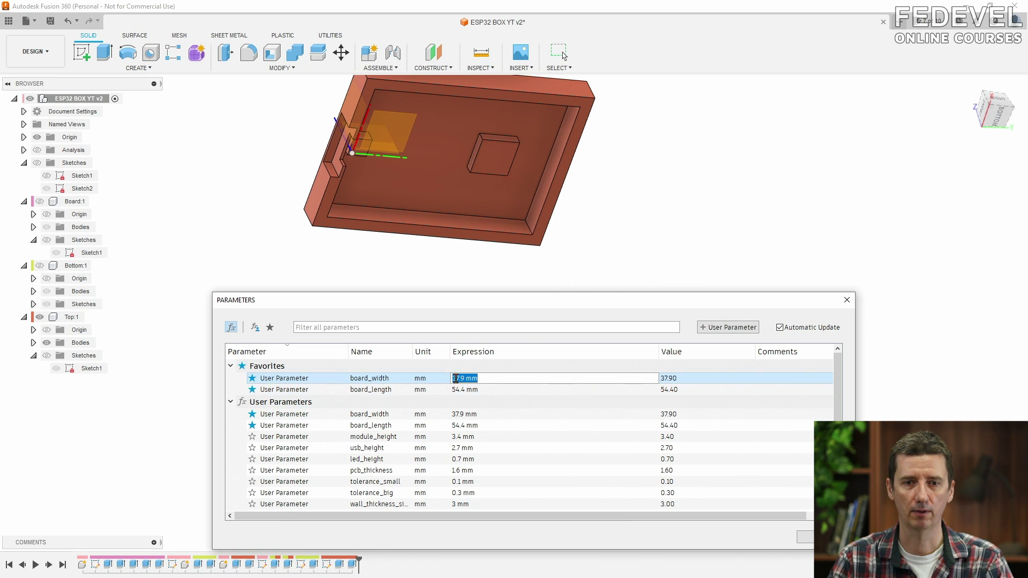
left_click(454, 379)
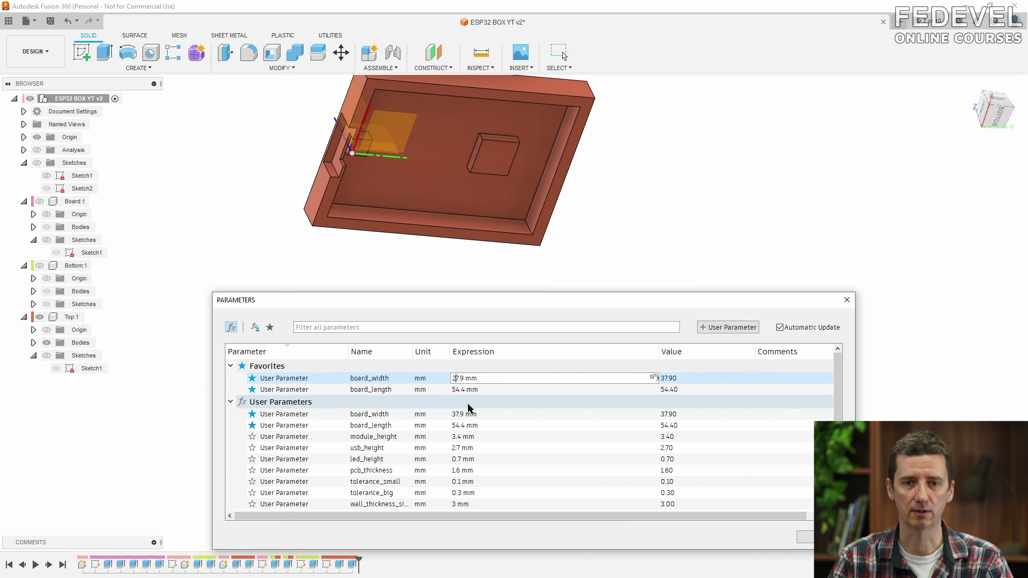
key("Return")
Show the Board and Bottom components again, and save the design as a new version with the default description.
left_click(39, 202)
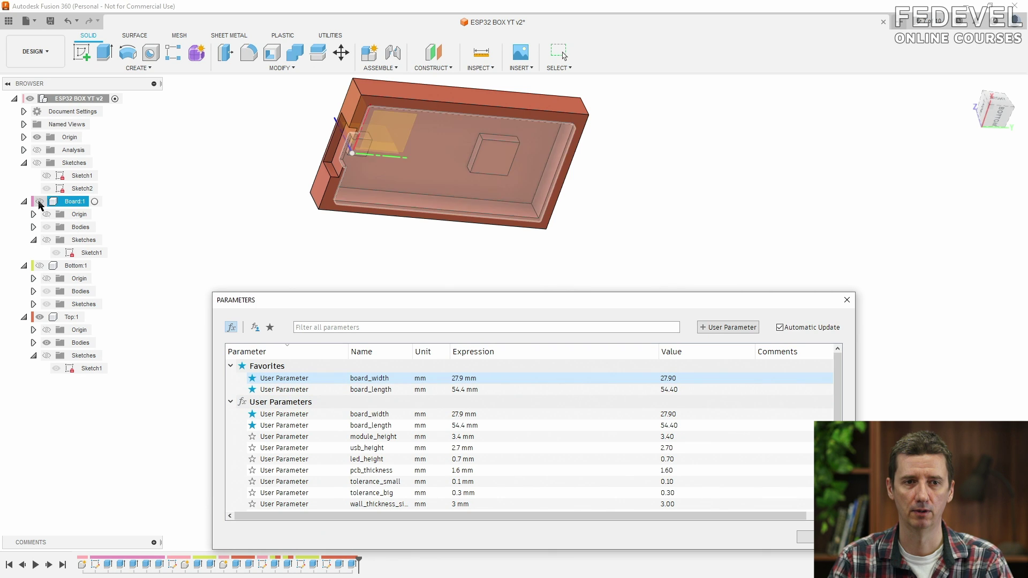
left_click(39, 265)
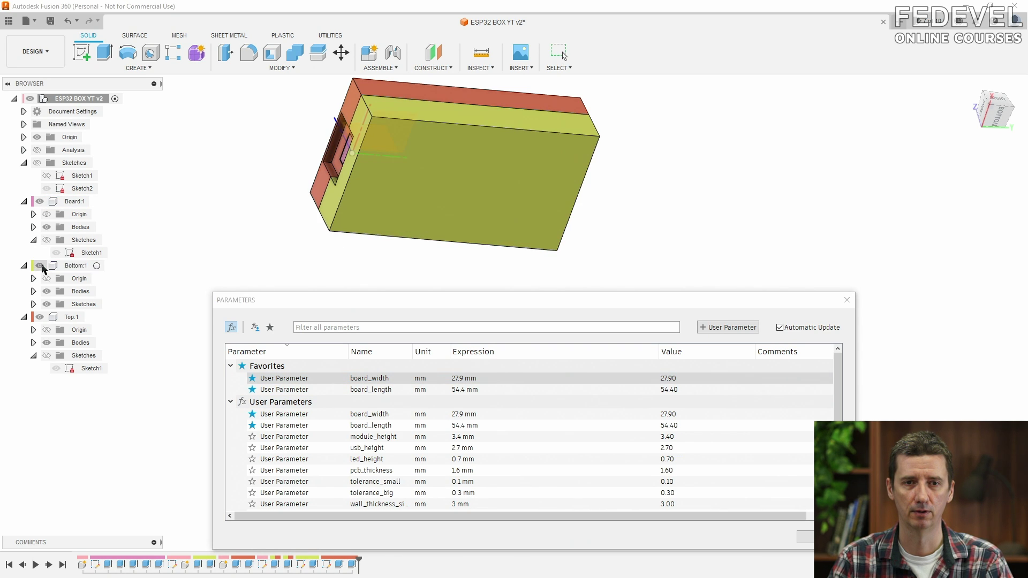
left_click(848, 301)
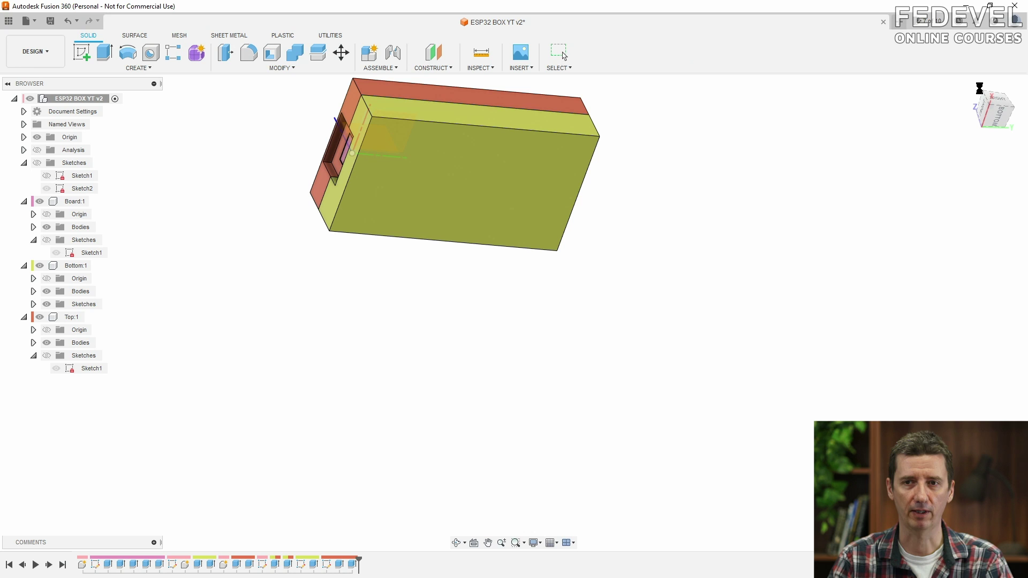
left_click(971, 86)
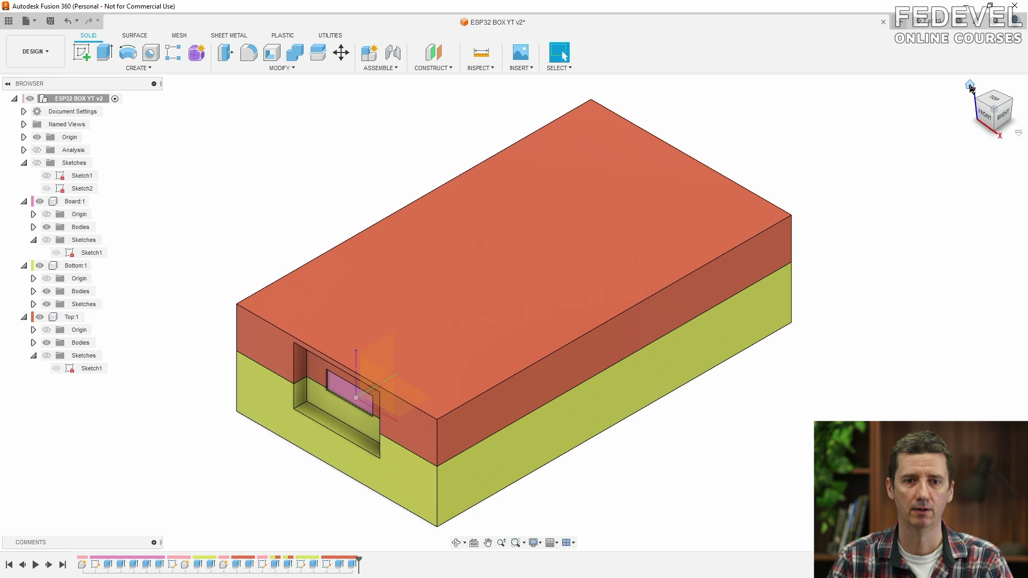
left_click(51, 21)
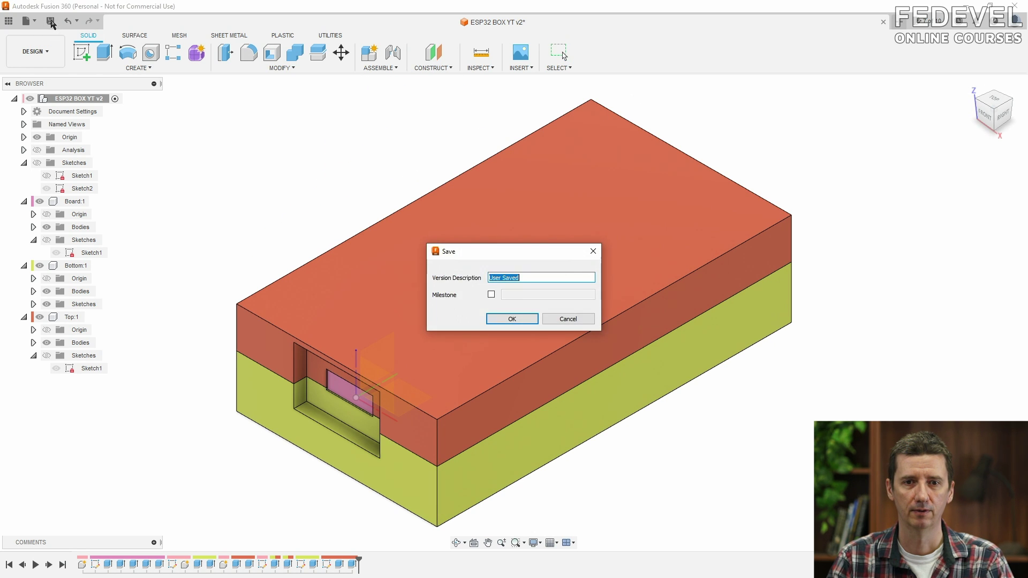
left_click(513, 319)
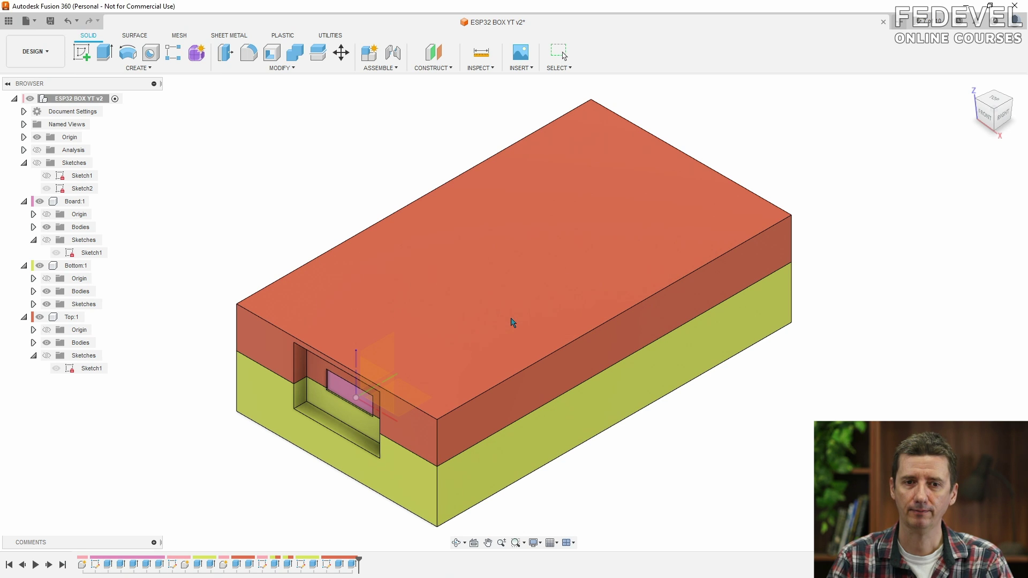
Turn on the section analysis and examine the clearance between the board's end and the box wall from the right side.
left_click(38, 150)
left_click(1000, 118)
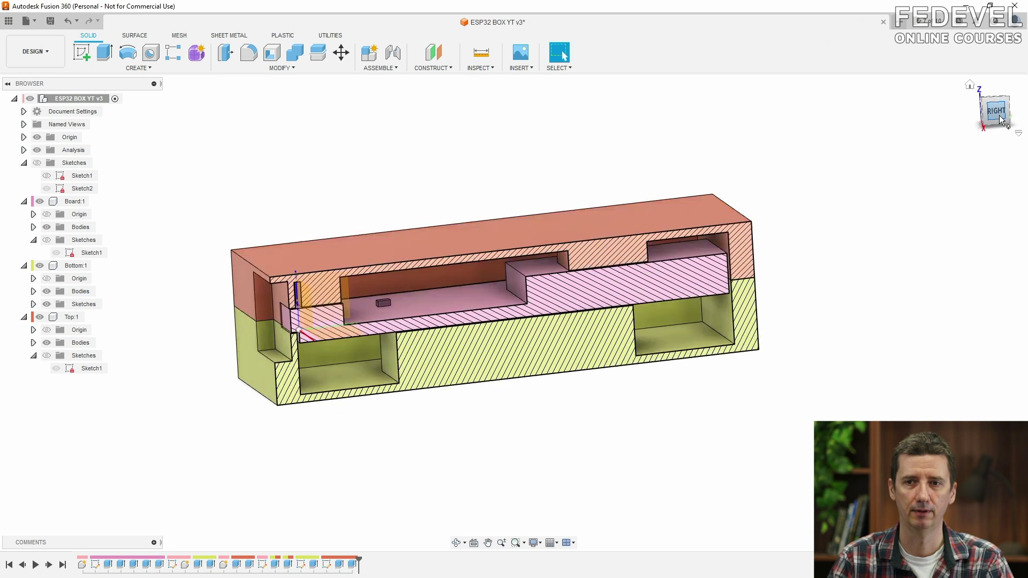
scroll(768, 299, "up", 5)
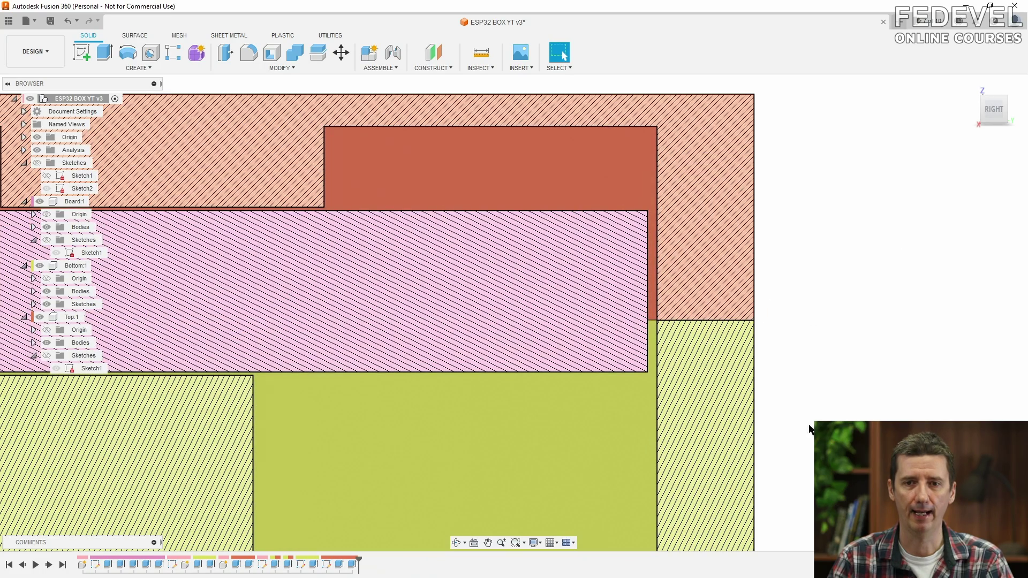
left_click(971, 88)
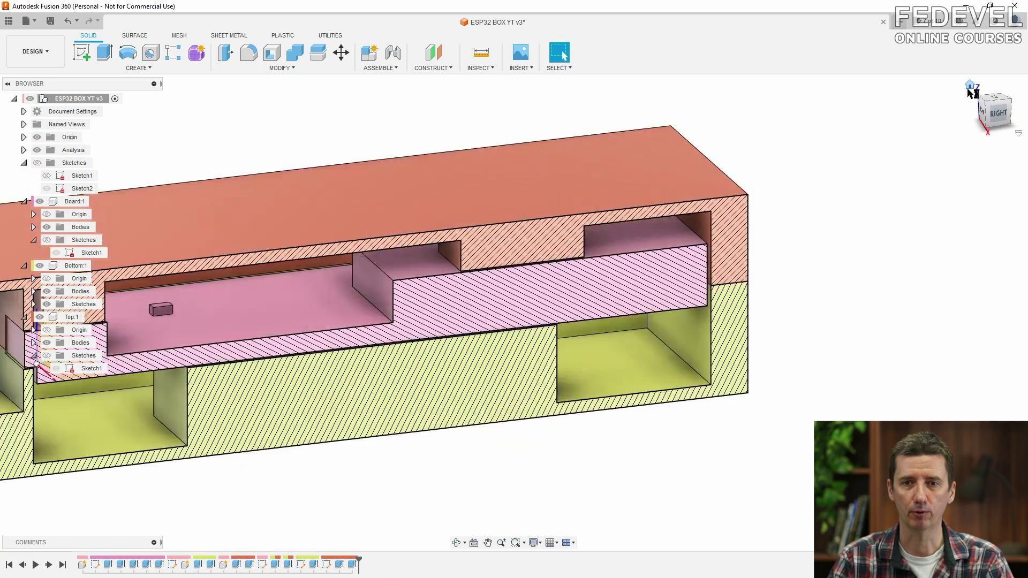
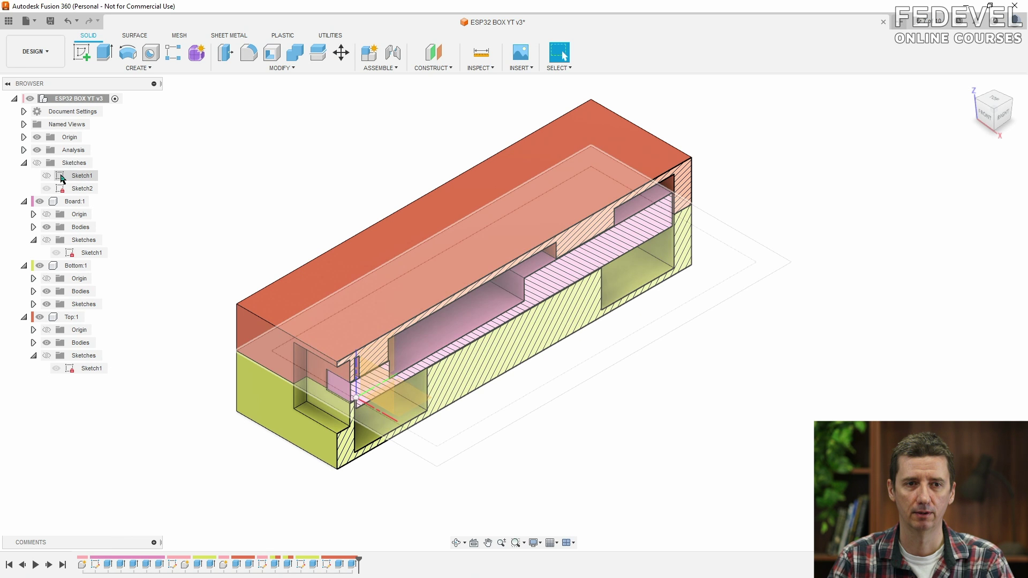
Open the top-level Sketch1 for editing and hide the Board component.
right_click(62, 176)
left_click(88, 210)
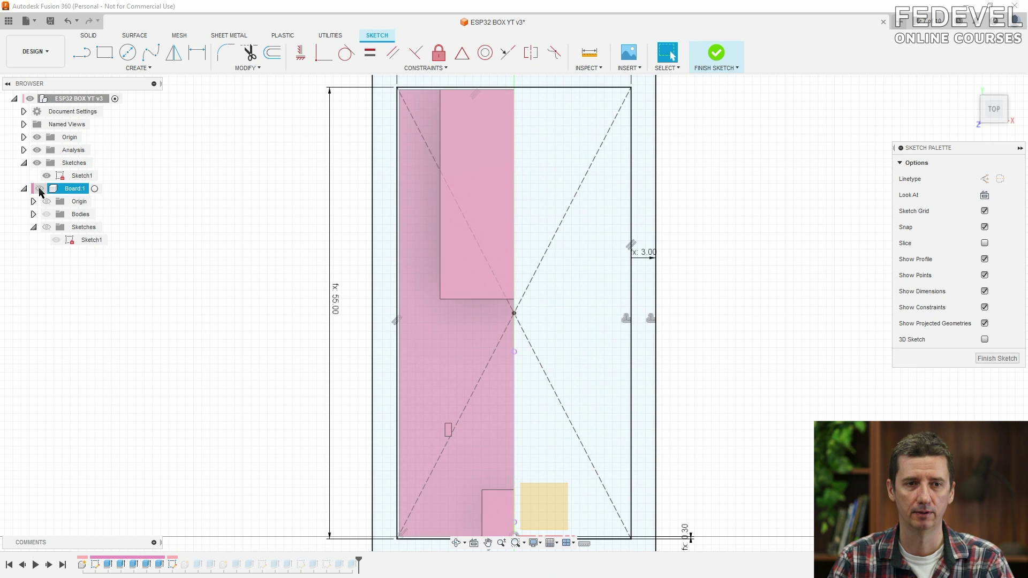
left_click(40, 188)
scroll(240, 265, "down", 1)
scroll(241, 264, "down", 1)
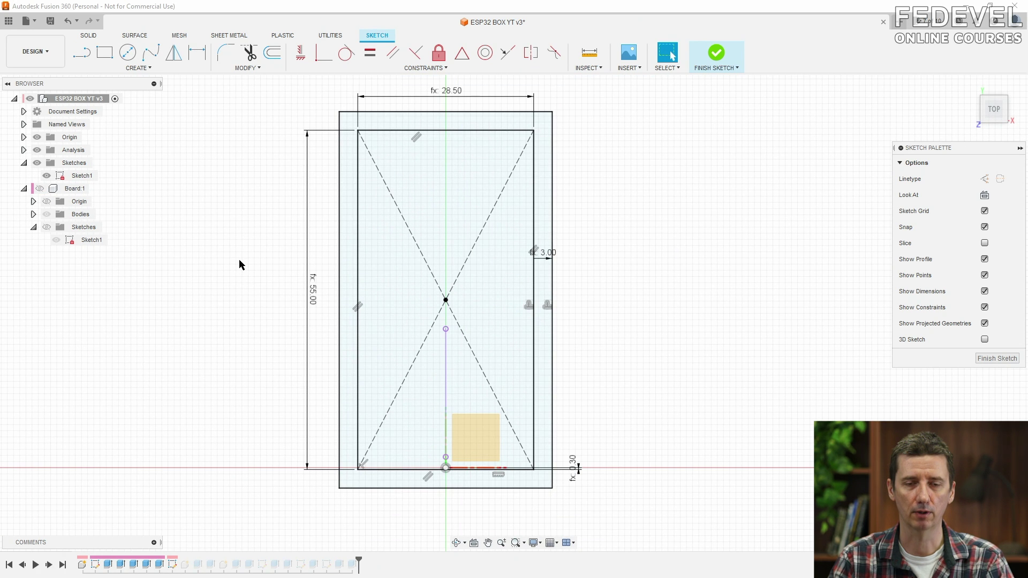
Offset the inner rectangle outward with the expression -wall_thickness_sides/2 + tolerance_small.
left_click(272, 52)
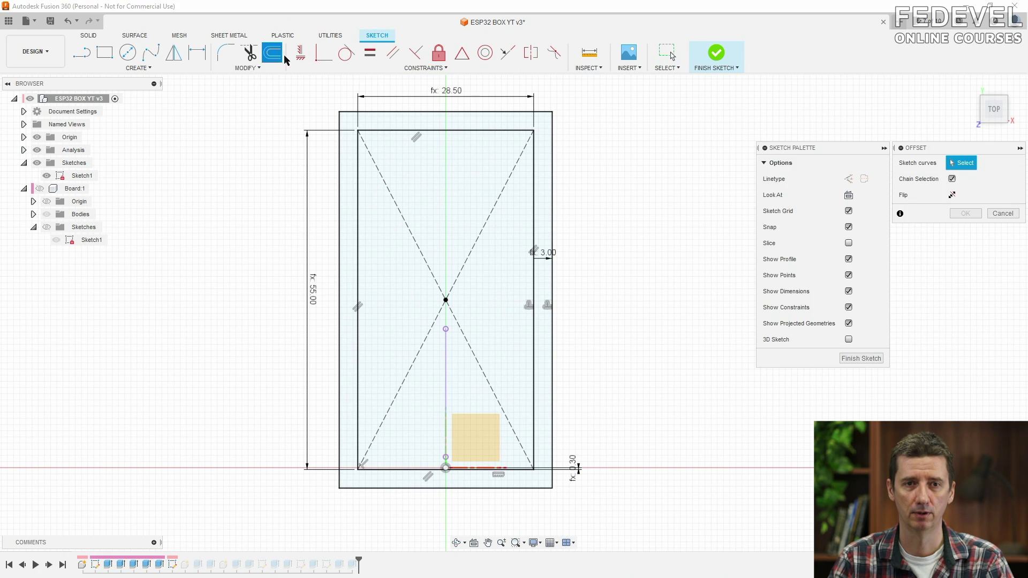
left_click(534, 181)
left_click_drag(983, 195, 955, 193)
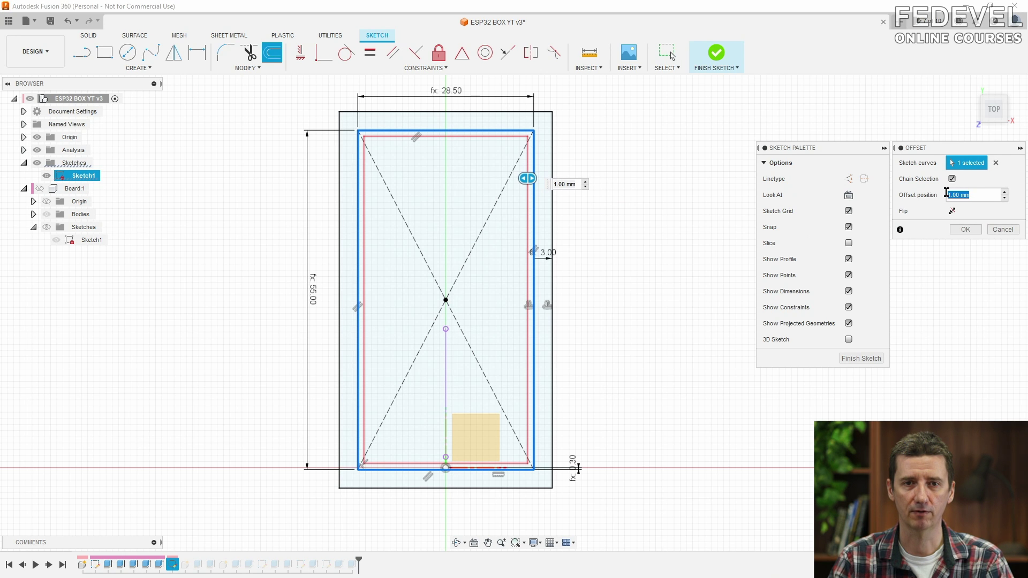
type("-")
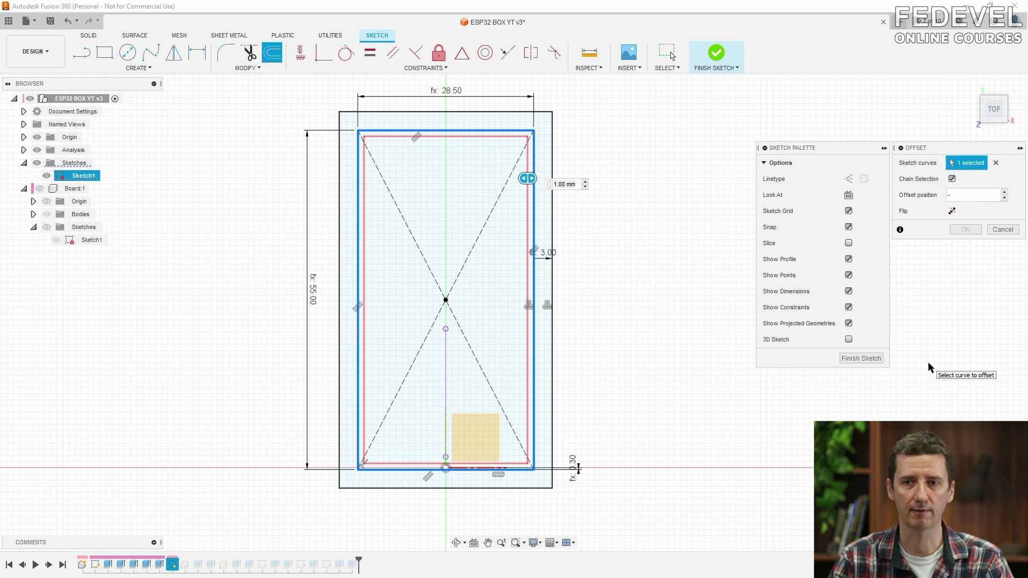
type("wa")
left_click(977, 215)
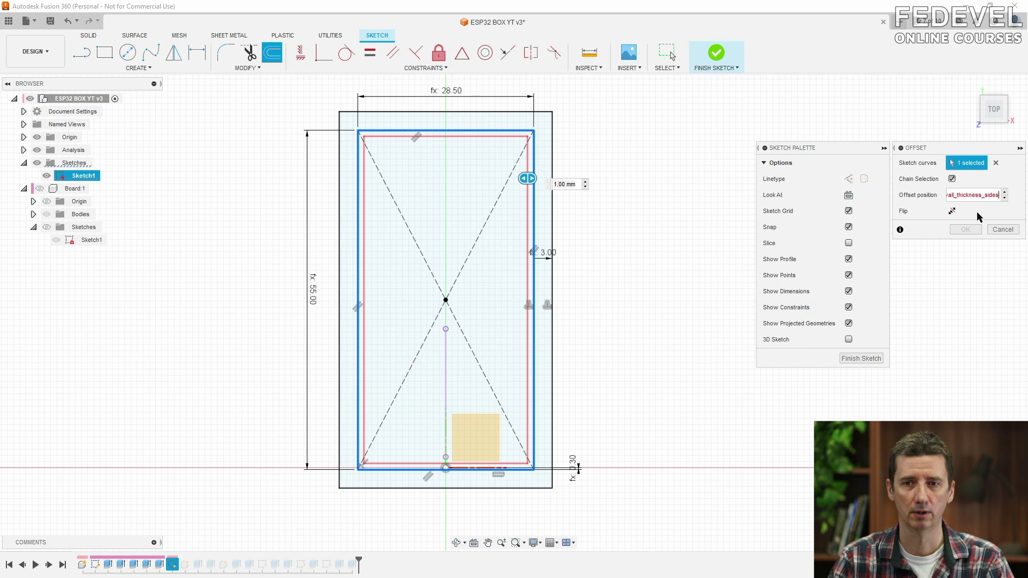
type("/2")
key("Return")
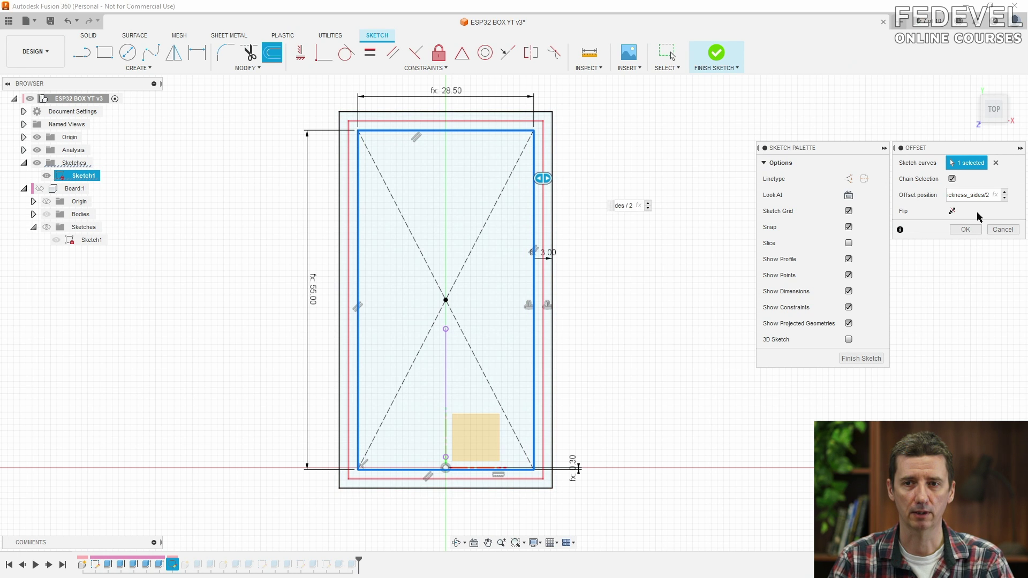
type("+ tol")
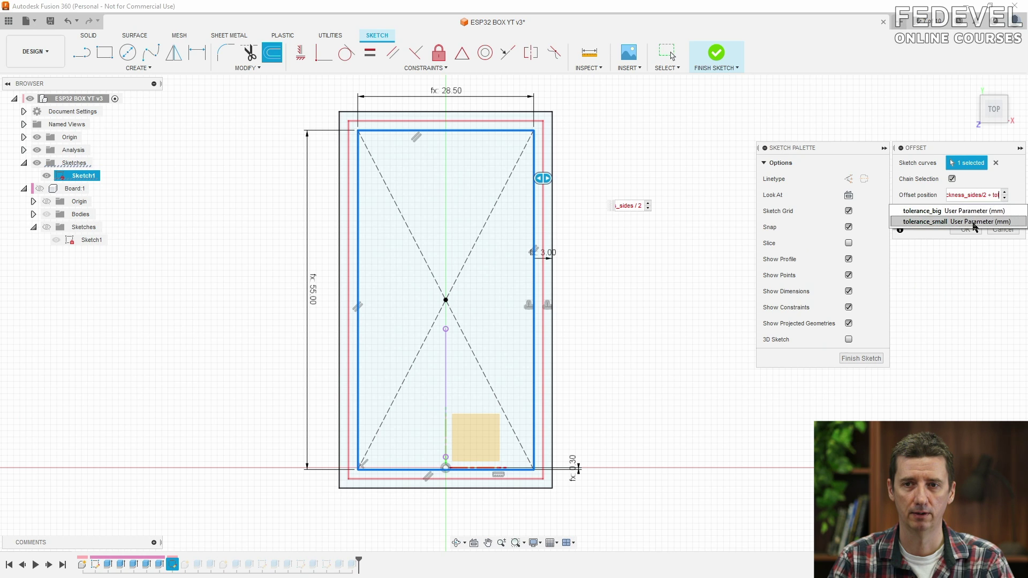
left_click(974, 222)
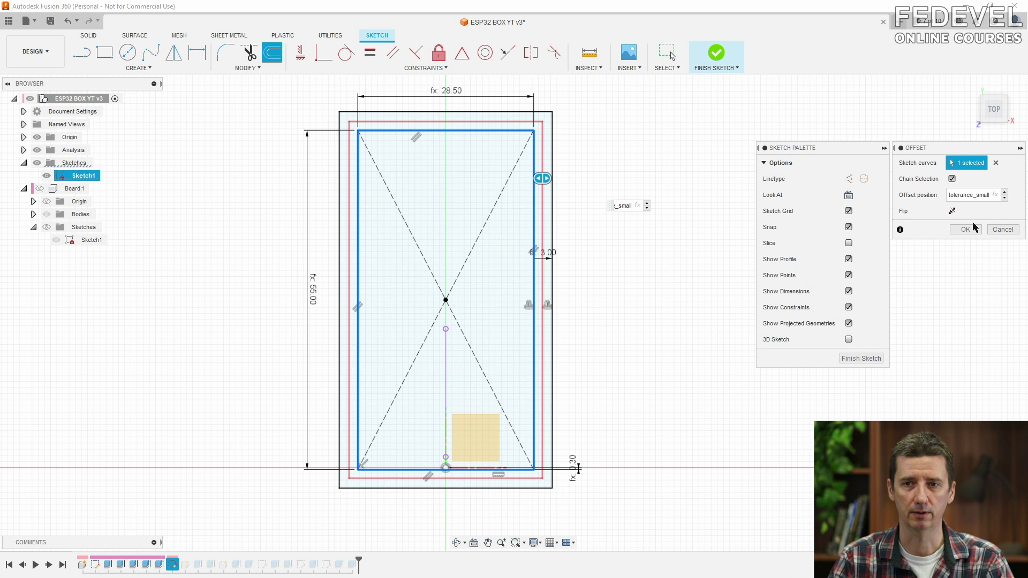
left_click(968, 230)
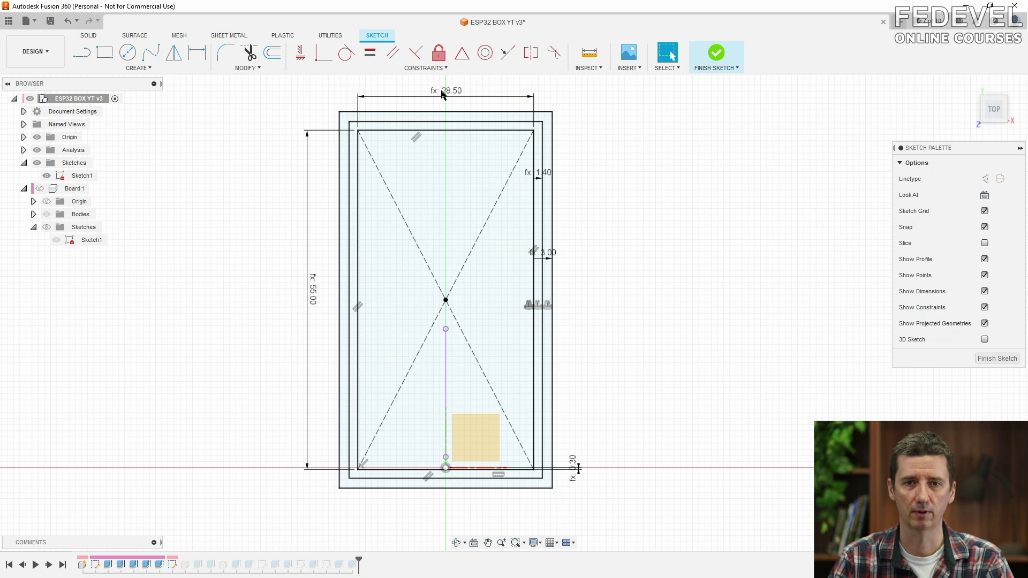
Offset the same inner rectangle outward again with the expression -wall_thickness_sides/2 - tolerance_small.
key("o")
left_click(534, 213)
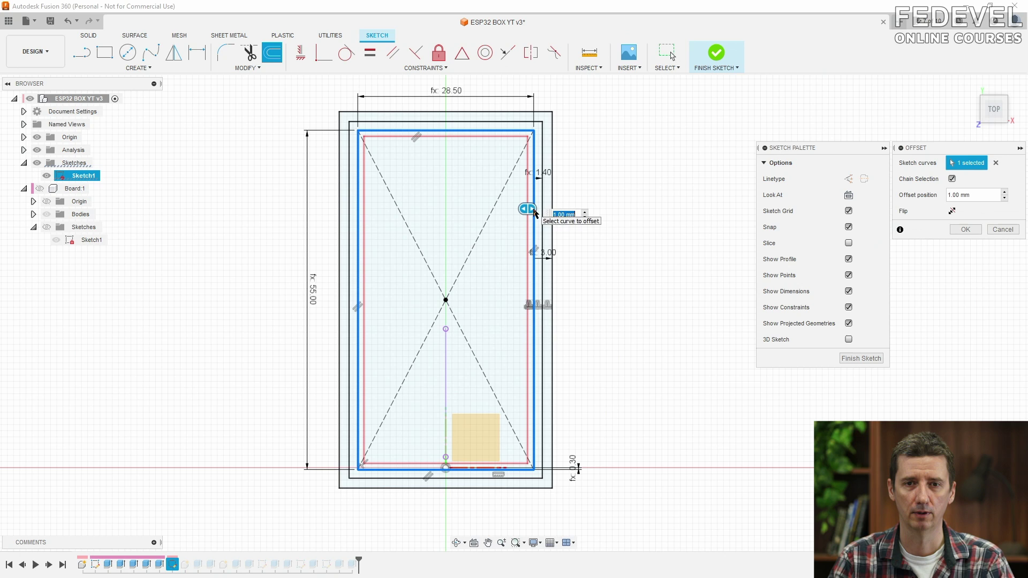
left_click(985, 196)
type("-wa")
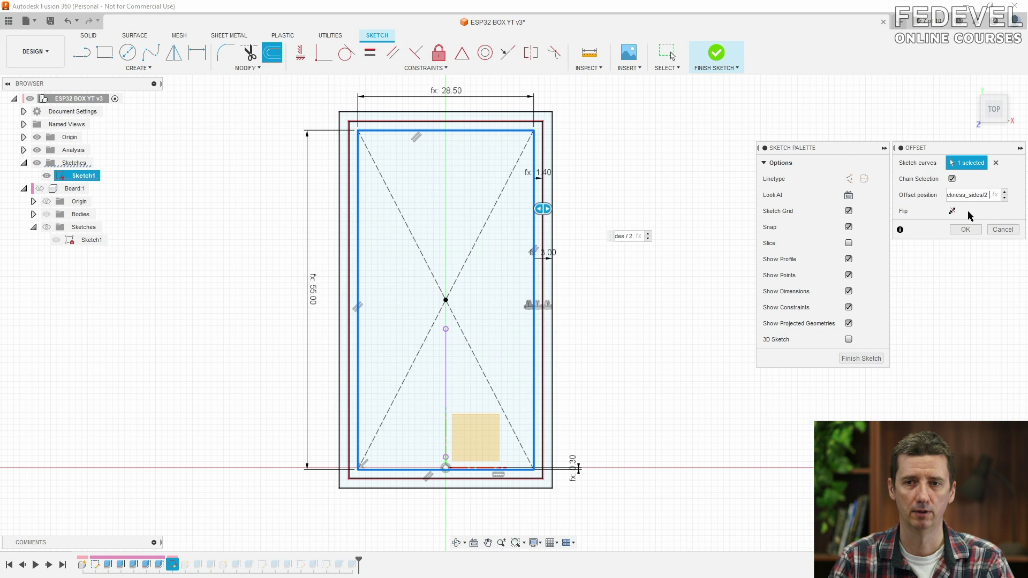
type("- to")
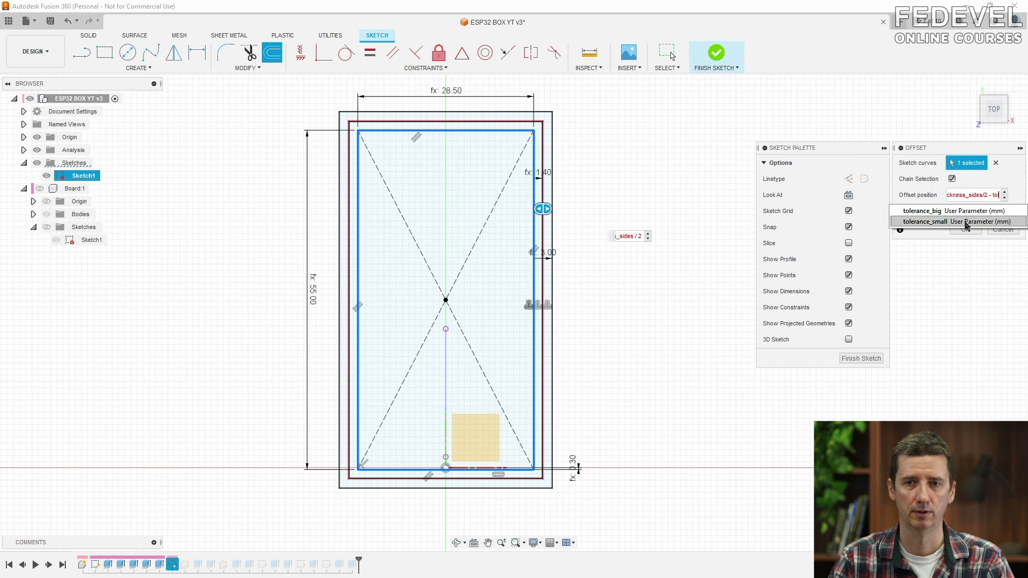
left_click(967, 224)
left_click(966, 229)
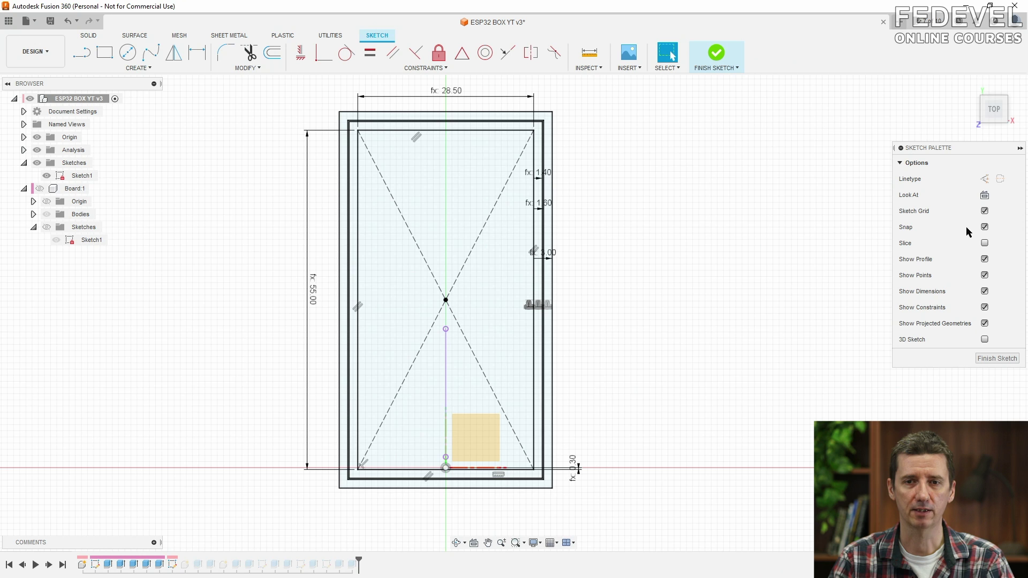
Move the three offset dimension labels inward, clear of the wall lines, and finish the sketch.
scroll(543, 177, "up", 5)
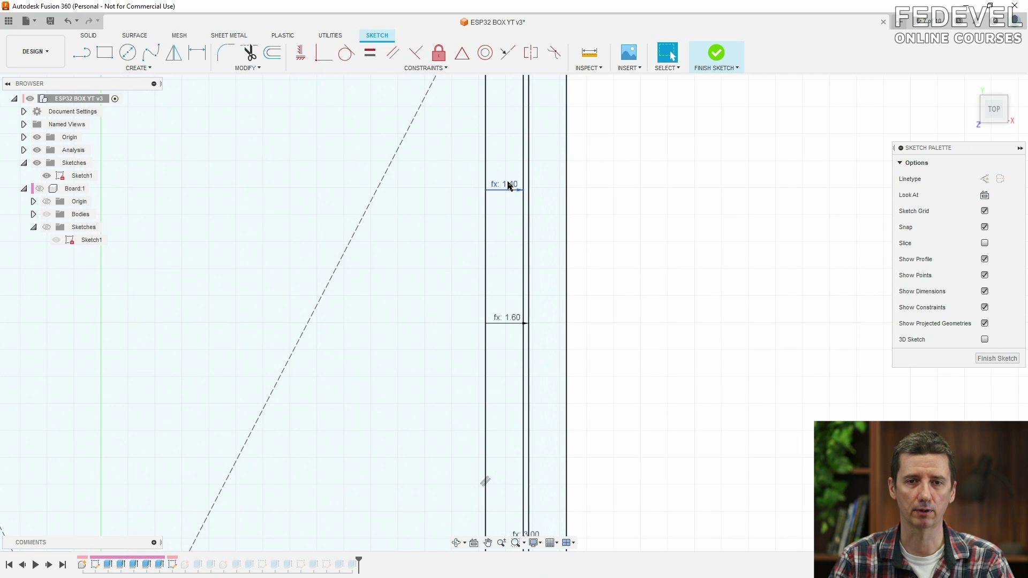
left_click_drag(510, 185, 434, 198)
left_click_drag(505, 321, 436, 312)
scroll(512, 275, "down", 2)
left_click_drag(542, 402, 456, 391)
scroll(712, 156, "down", 5)
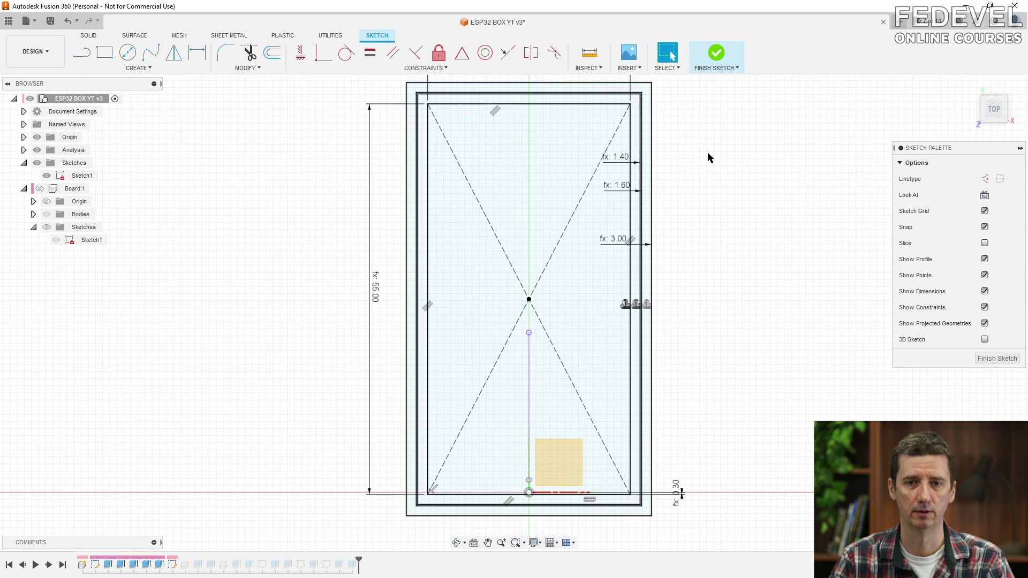
left_click(995, 359)
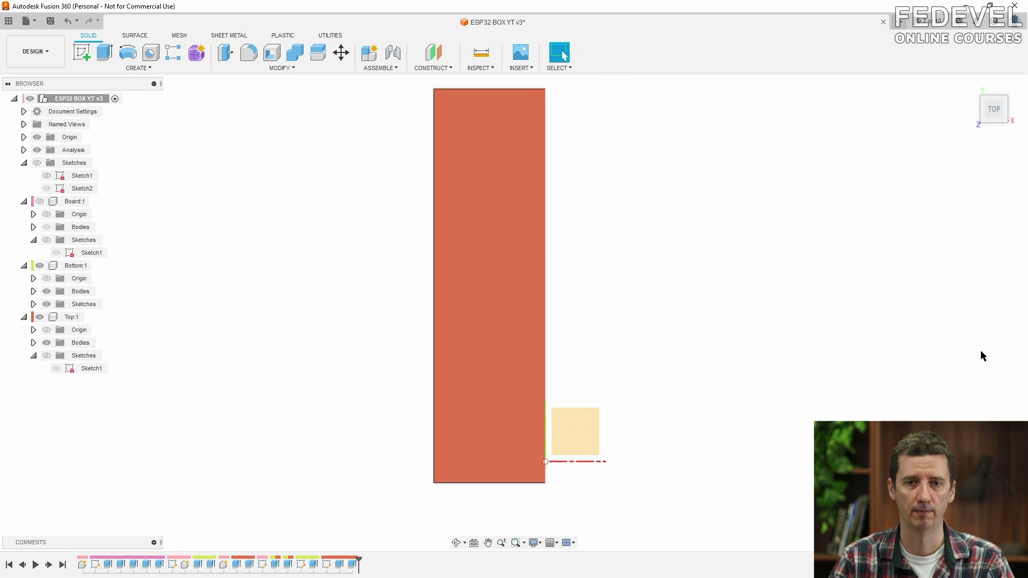
Return to the home view and show only Sketch1 of the top-level sketches, keeping Sketch2 hidden.
left_click(970, 88)
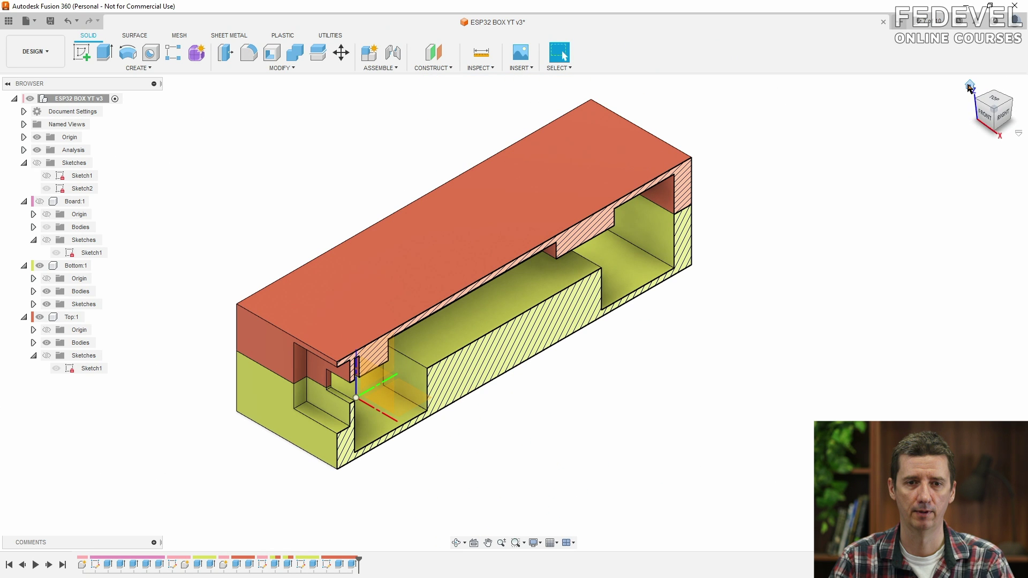
left_click(36, 163)
left_click(47, 189)
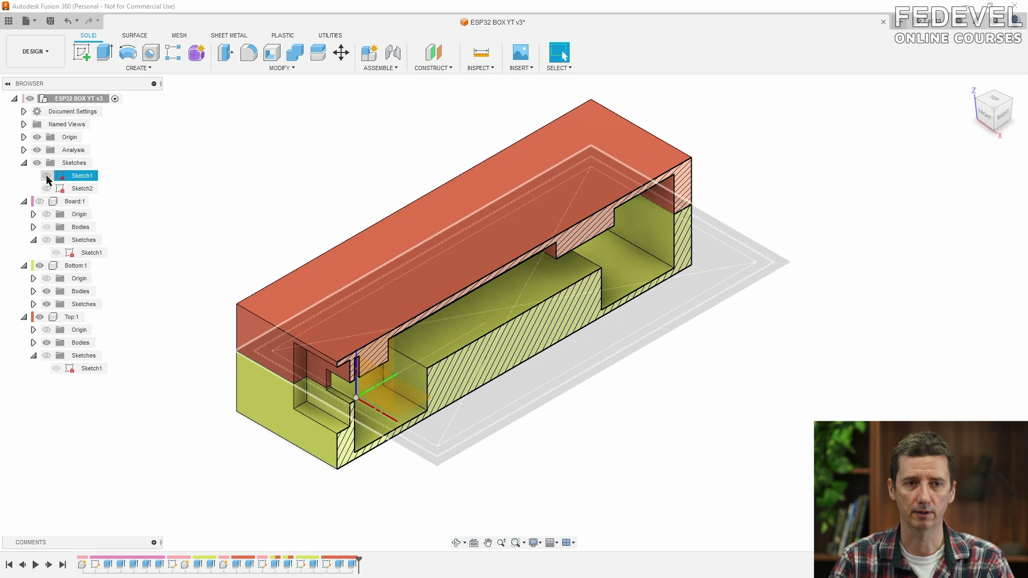
left_click(46, 175)
Add a user parameter named rim_height in mm with the value 2.
left_click(279, 68)
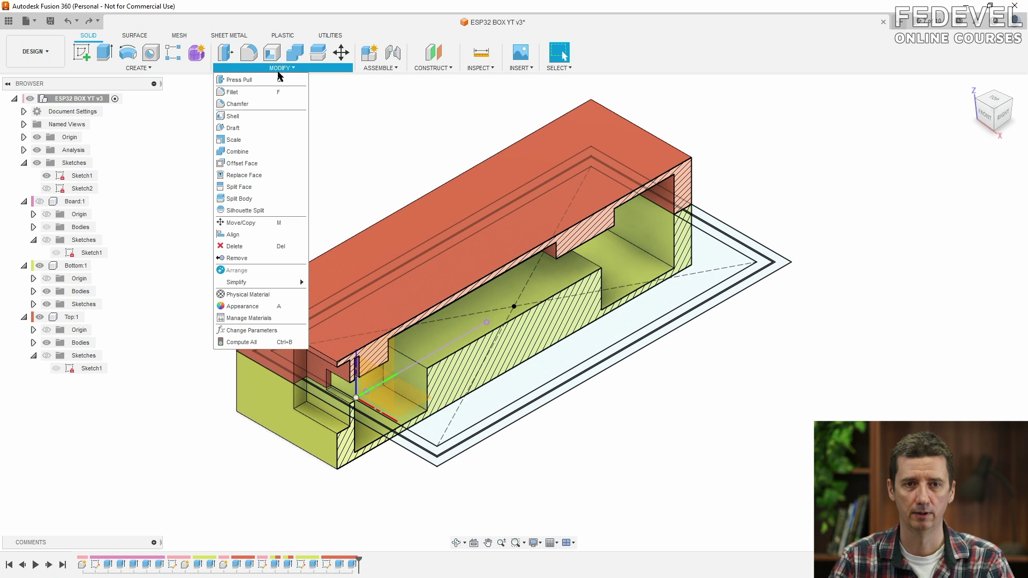
left_click(273, 331)
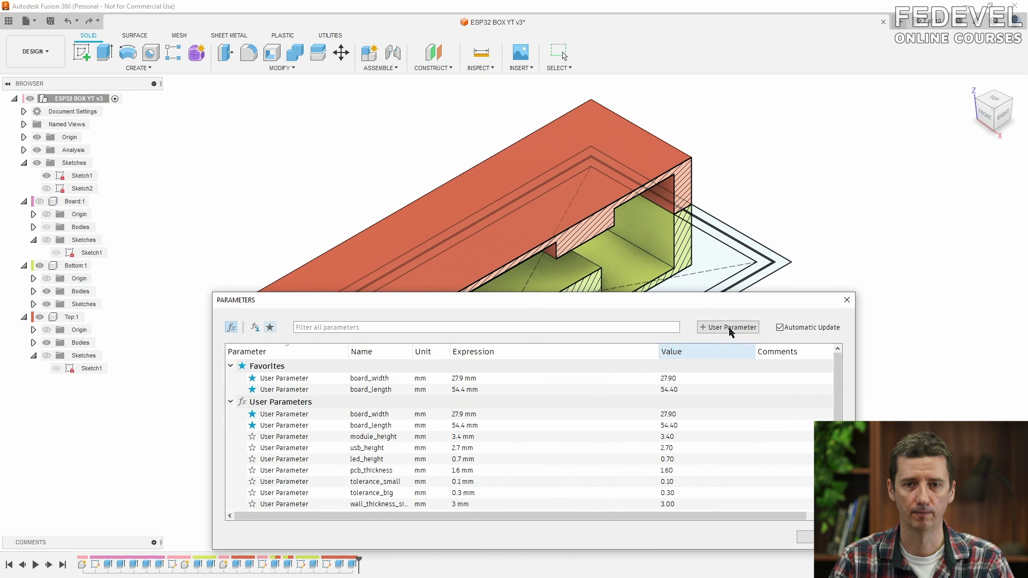
left_click(729, 328)
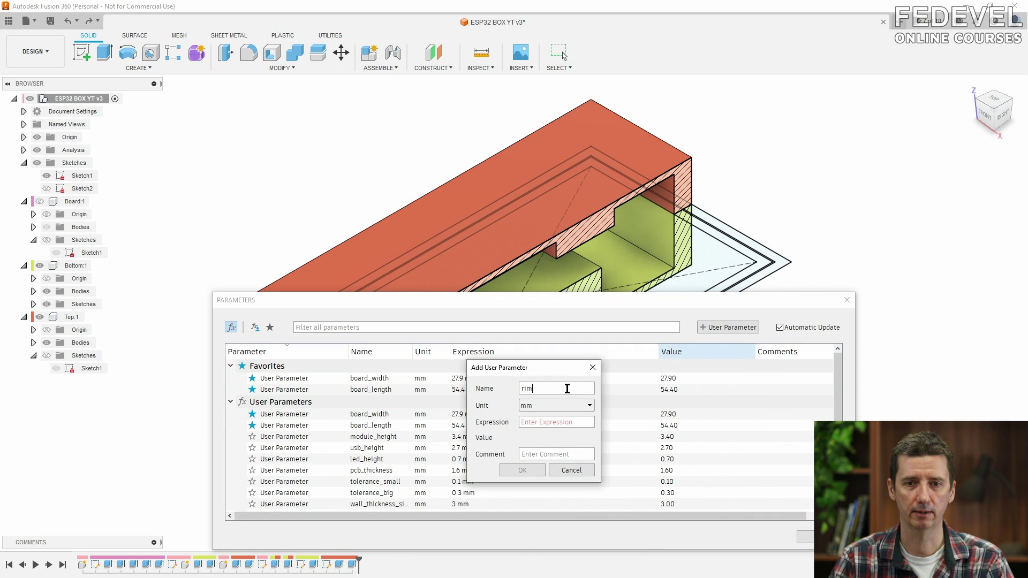
type("rim_height")
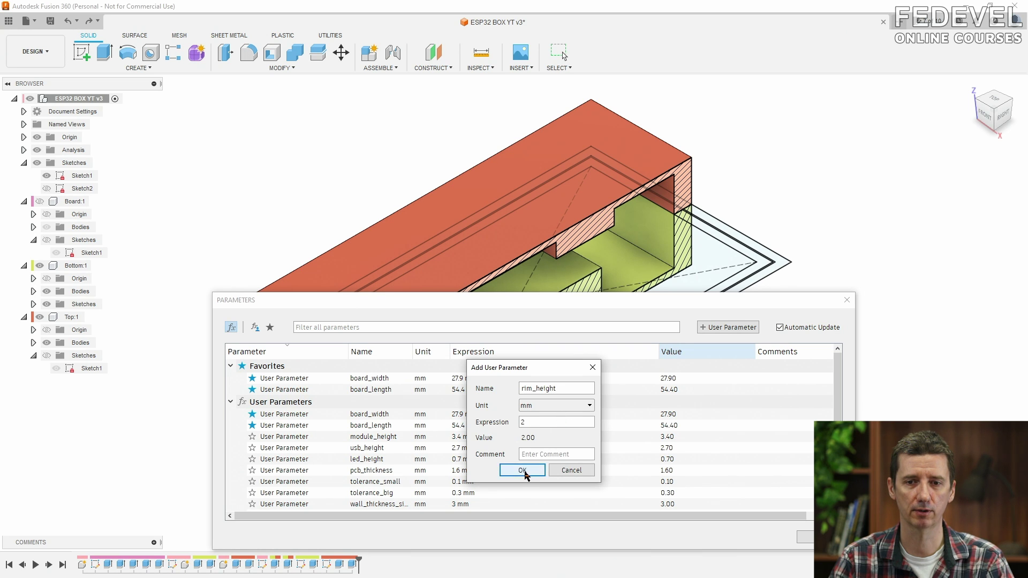
left_click(522, 470)
left_click(806, 538)
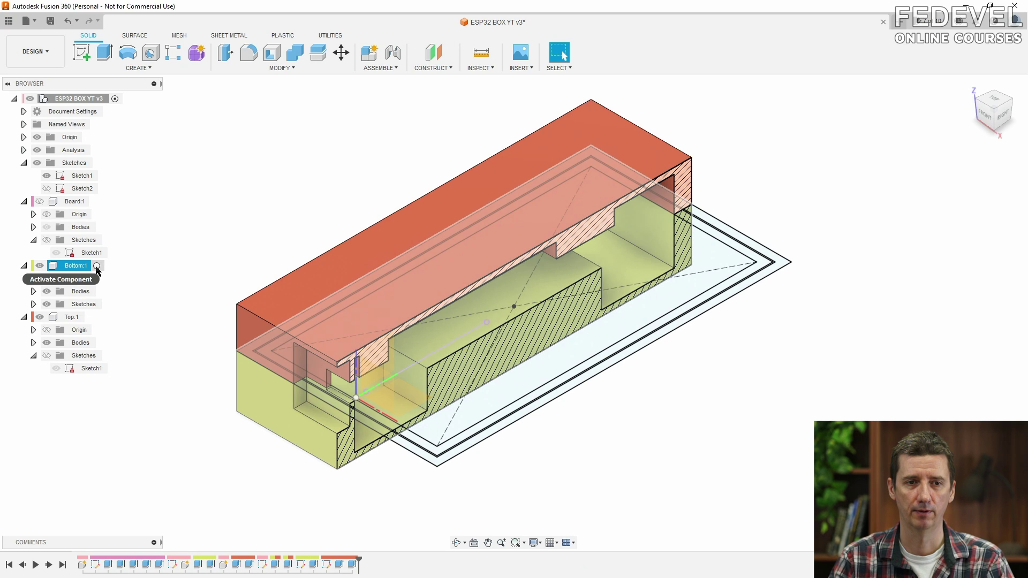
Activate the Bottom component and cut the outer wall ring and the thin tolerance ring of Sketch1 out of it with distance -rim_height.
left_click(97, 266)
scroll(398, 467, "up", 5)
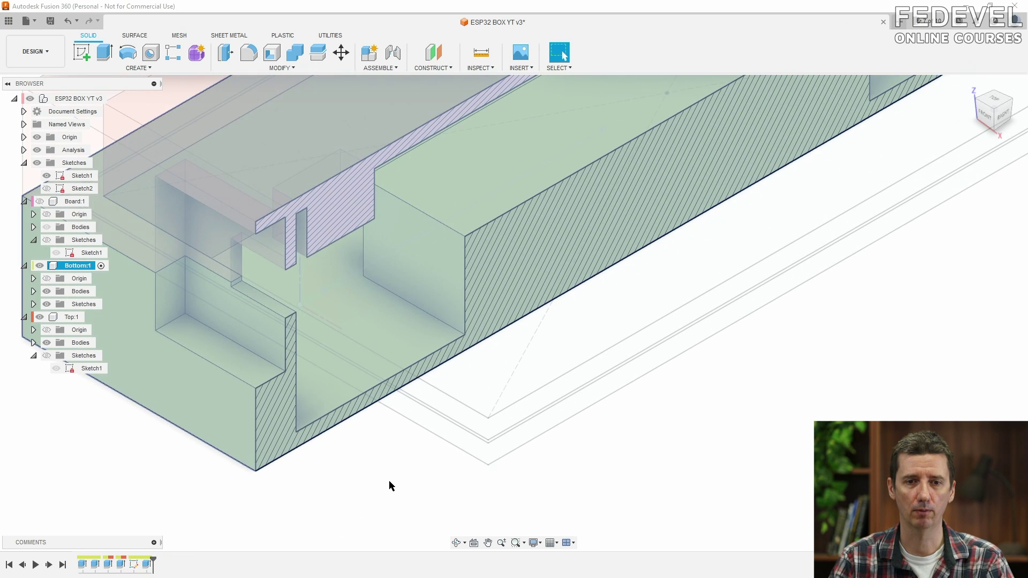
scroll(389, 482, "up", 5)
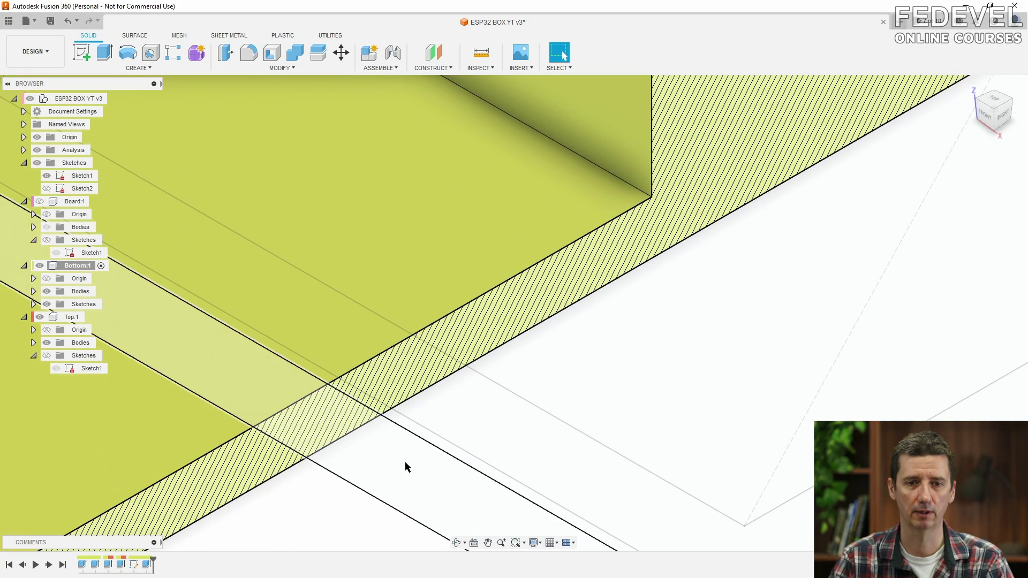
left_click(416, 453)
scroll(345, 423, "down", 8)
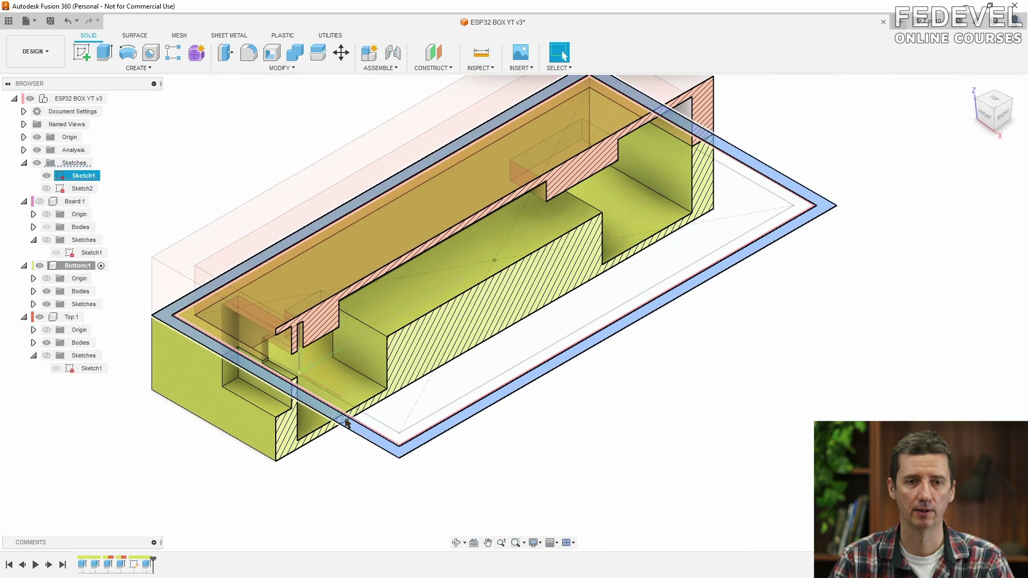
left_click(294, 303, "ctrl")
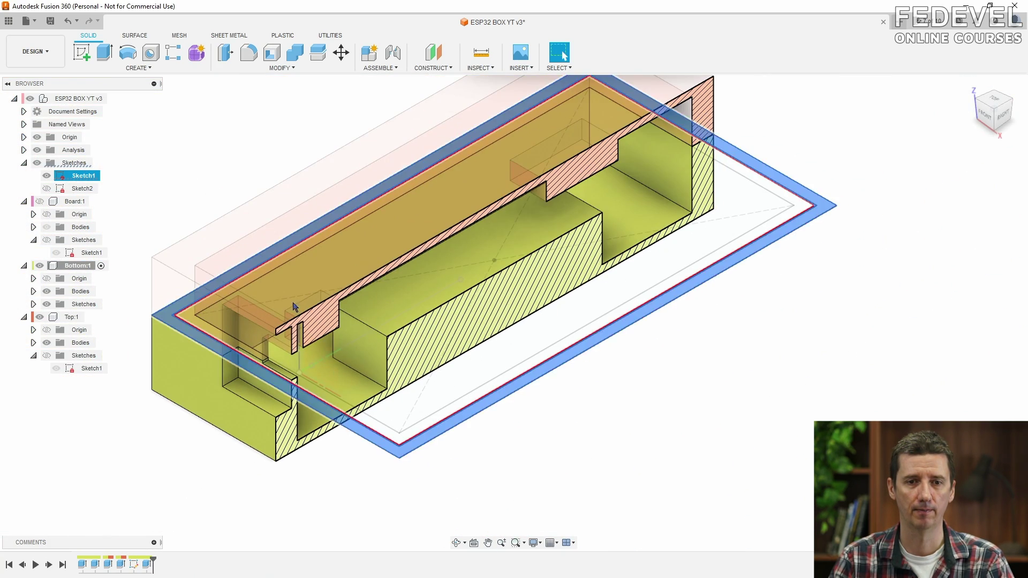
key("e")
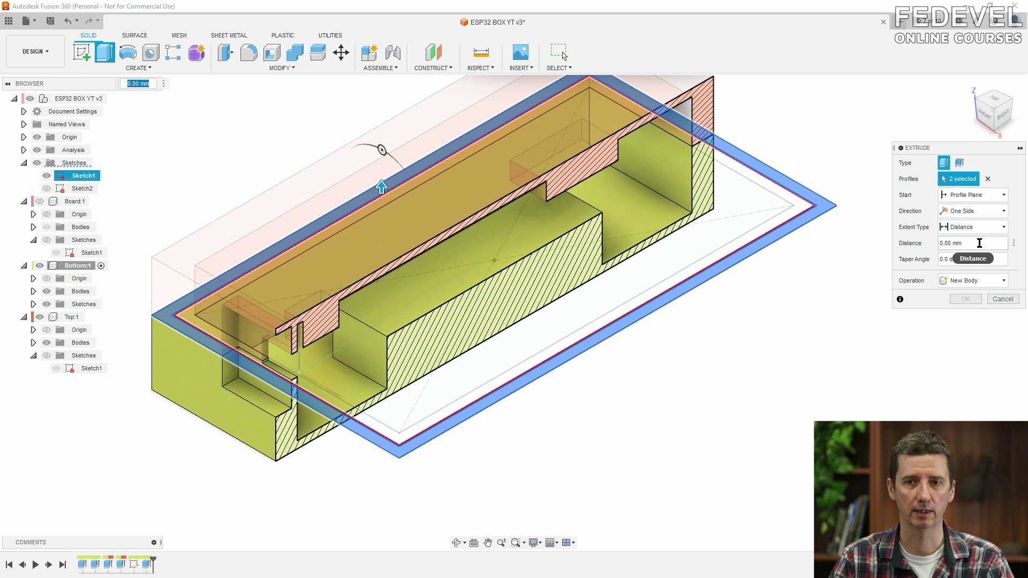
left_click(975, 244)
type("-")
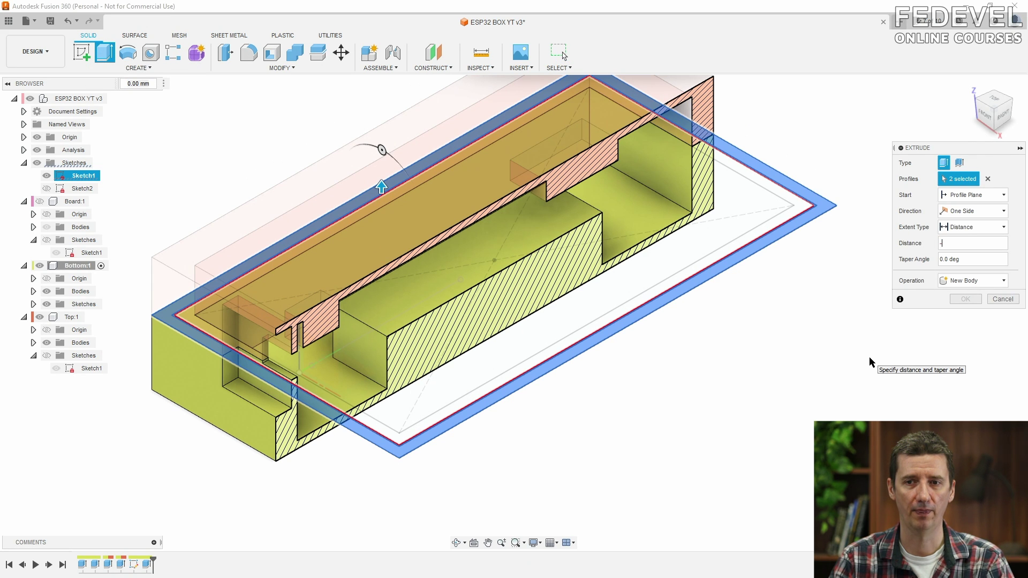
type("rim")
left_click(938, 259)
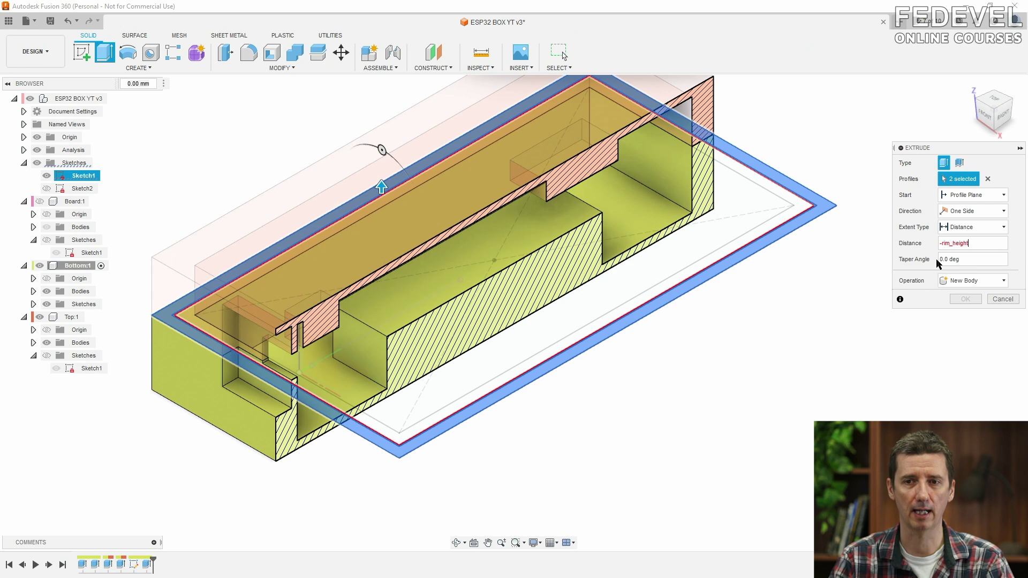
left_click(901, 298)
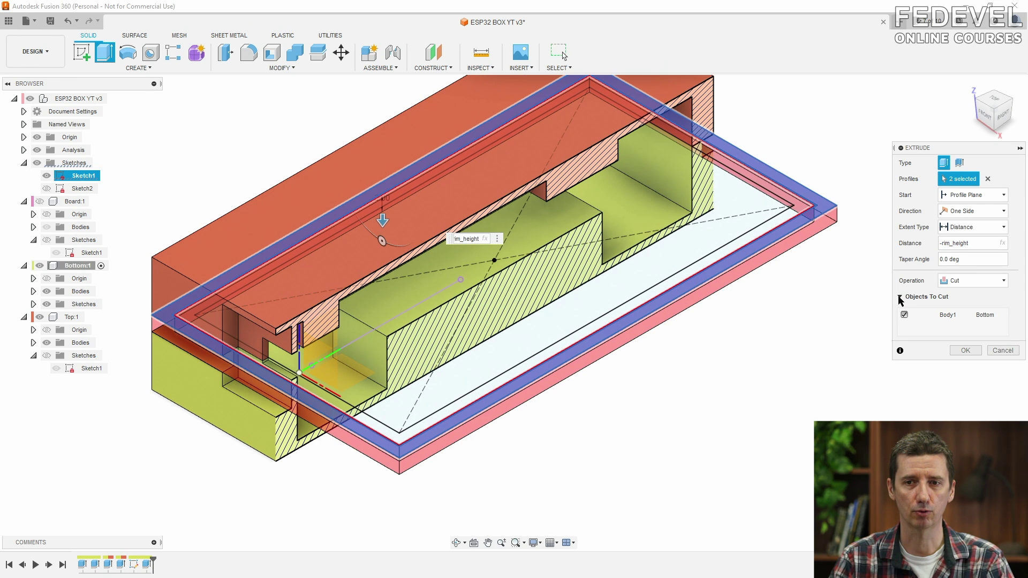
left_click(966, 351)
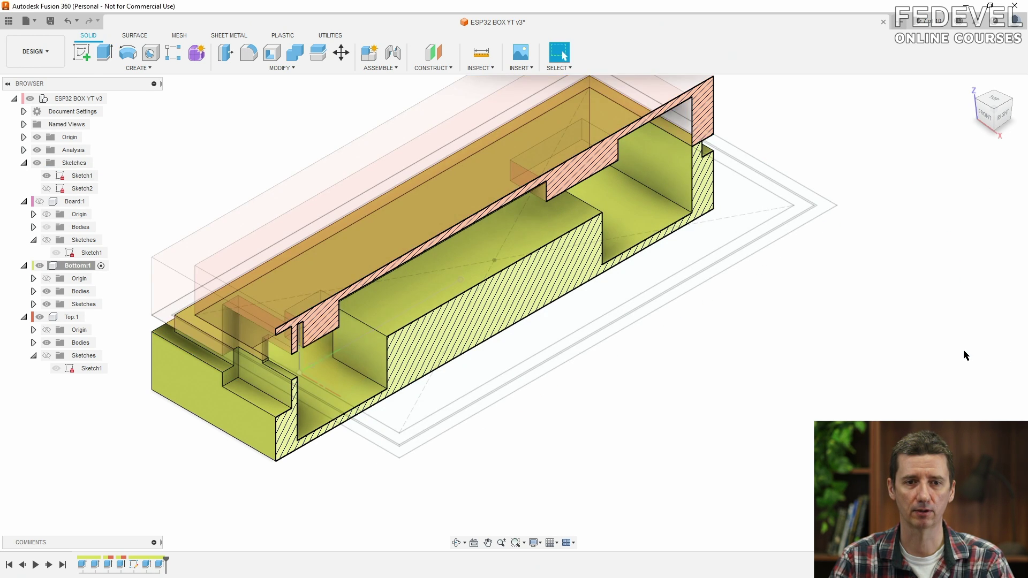
mouse_move(571, 417)
middle_mouse_down("shift")
mouse_move(645, 370)
mouse_move(622, 394)
mouse_move(542, 400)
mouse_move(530, 383)
mouse_move(539, 381)
mouse_move(551, 415)
middle_mouse_up("shift")
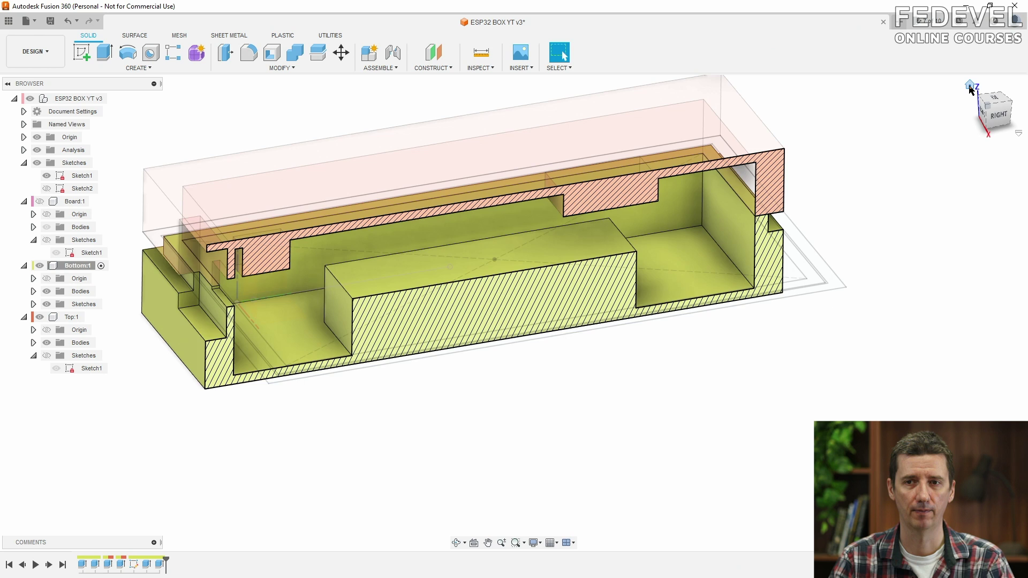
left_click(971, 86)
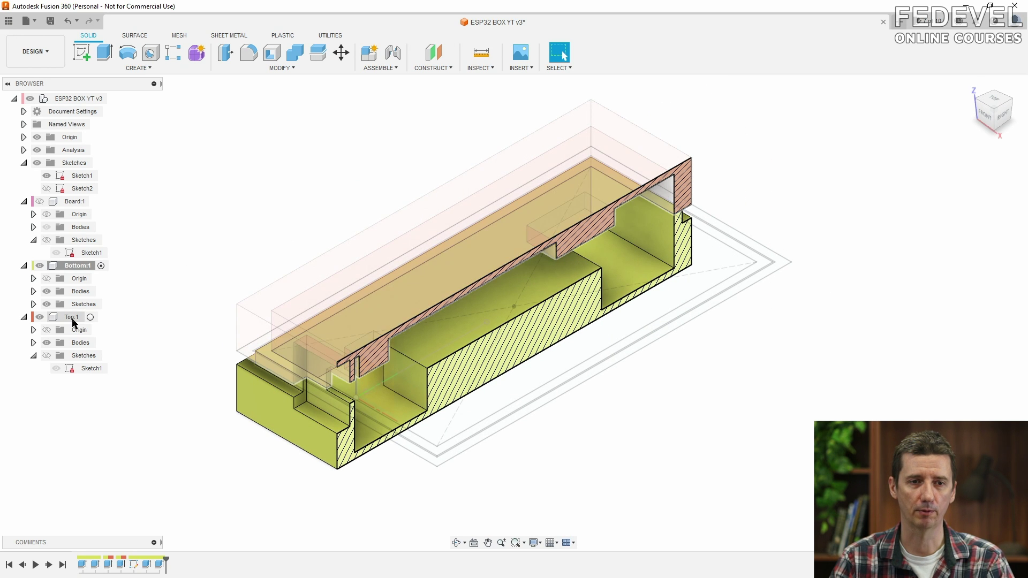
Activate the Top component and extrude the outer wall ring of the top-level Sketch1 with distance -rim_height, joining it to the top half.
left_click(92, 317)
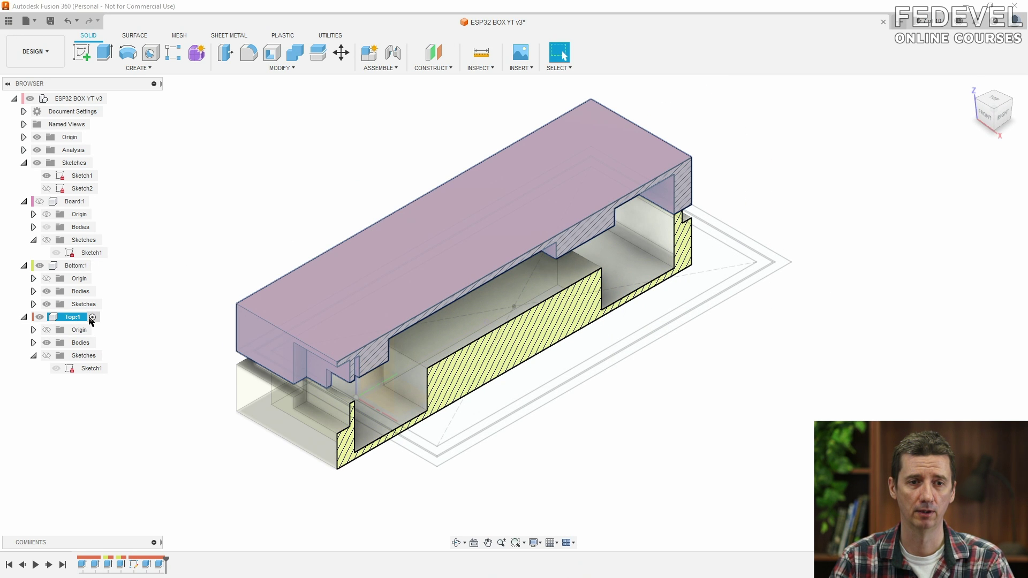
left_click(220, 221)
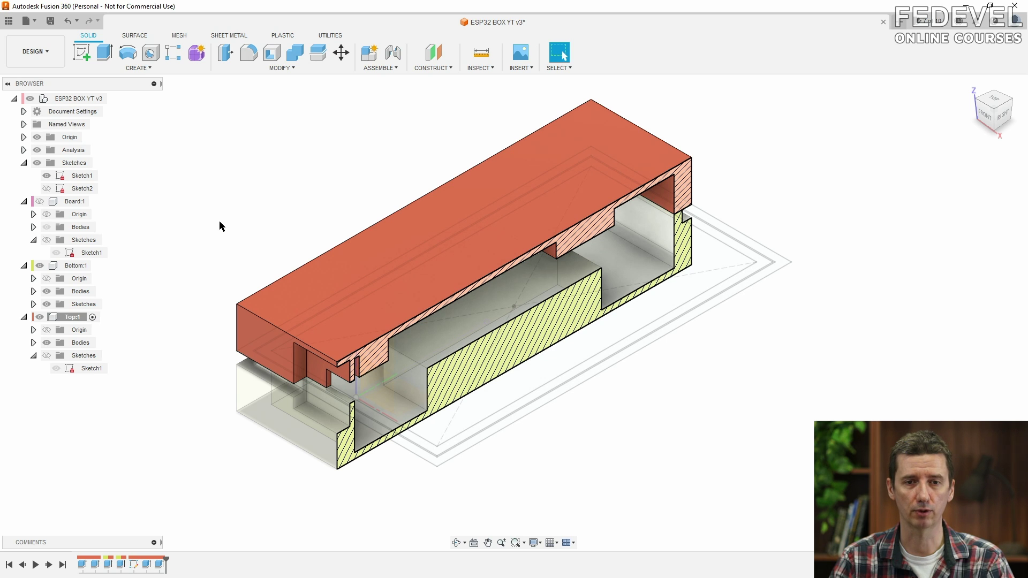
scroll(418, 477, "up", 3)
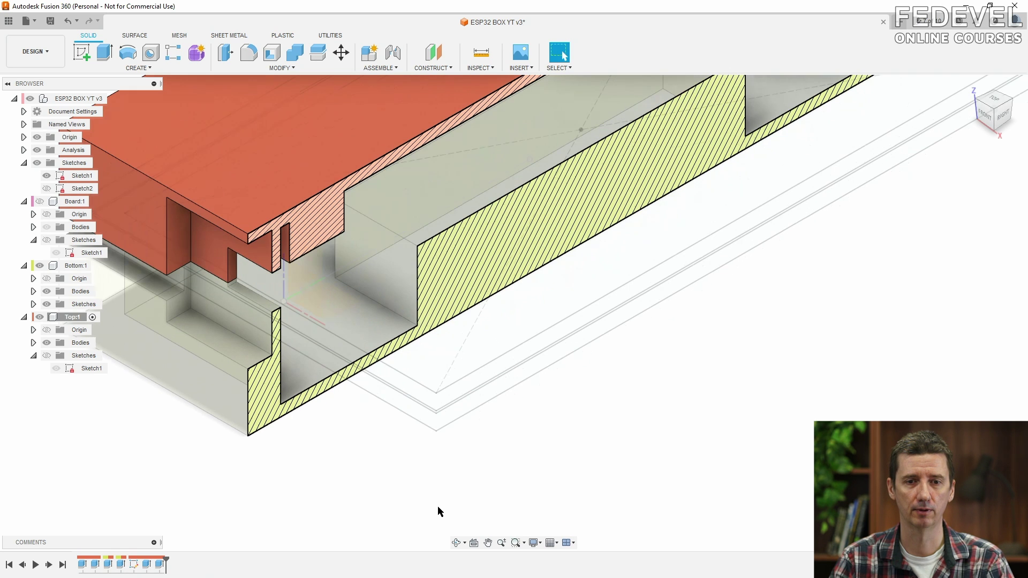
left_click(419, 419)
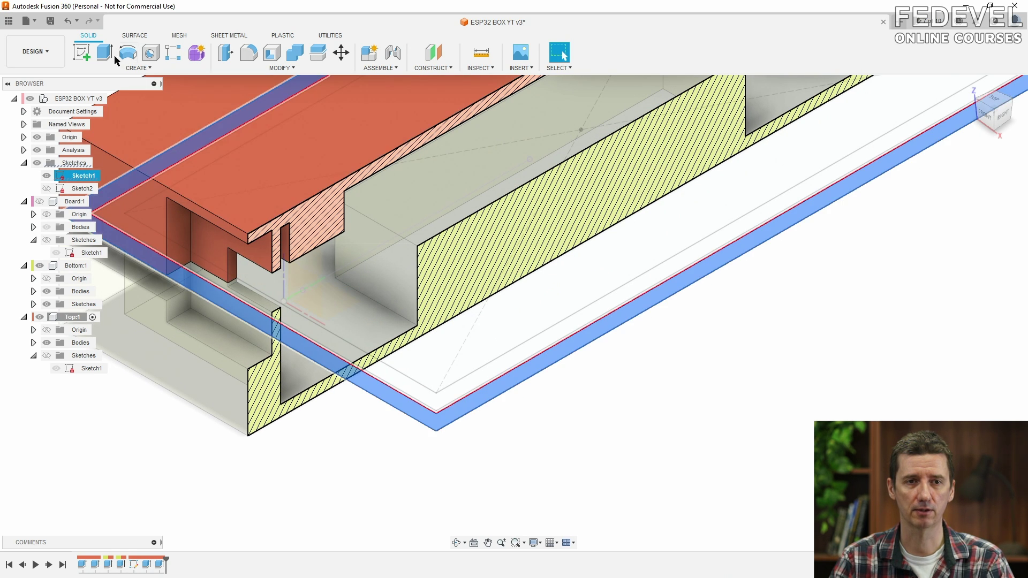
key("e")
left_click(988, 243)
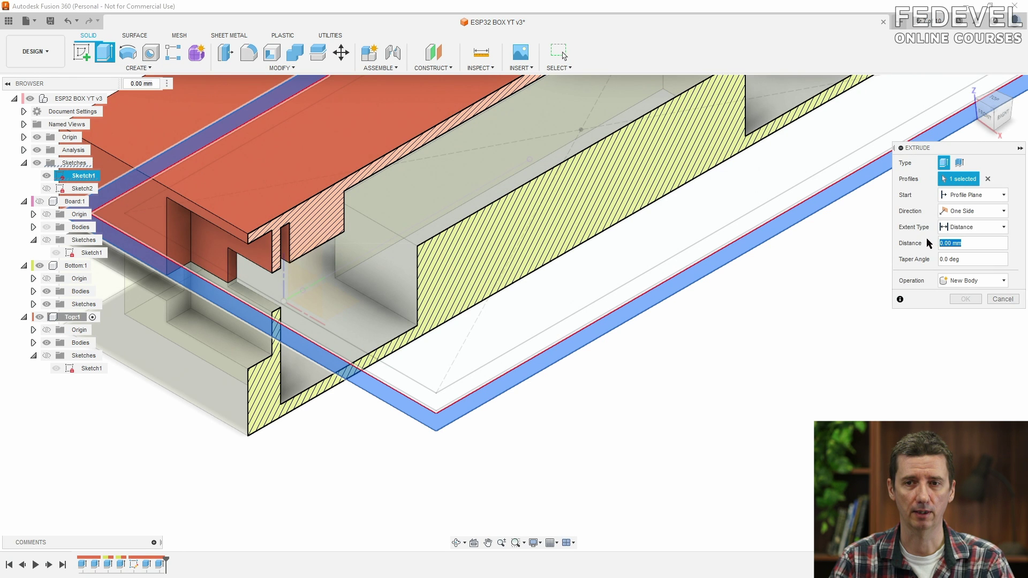
scroll(699, 422, "down", 3)
type("-rim")
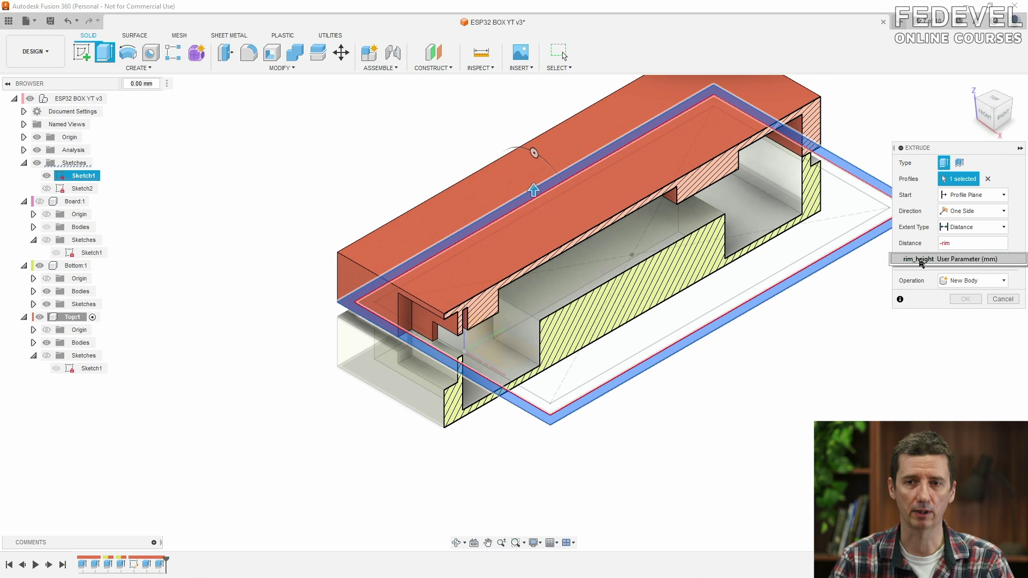
left_click(920, 260)
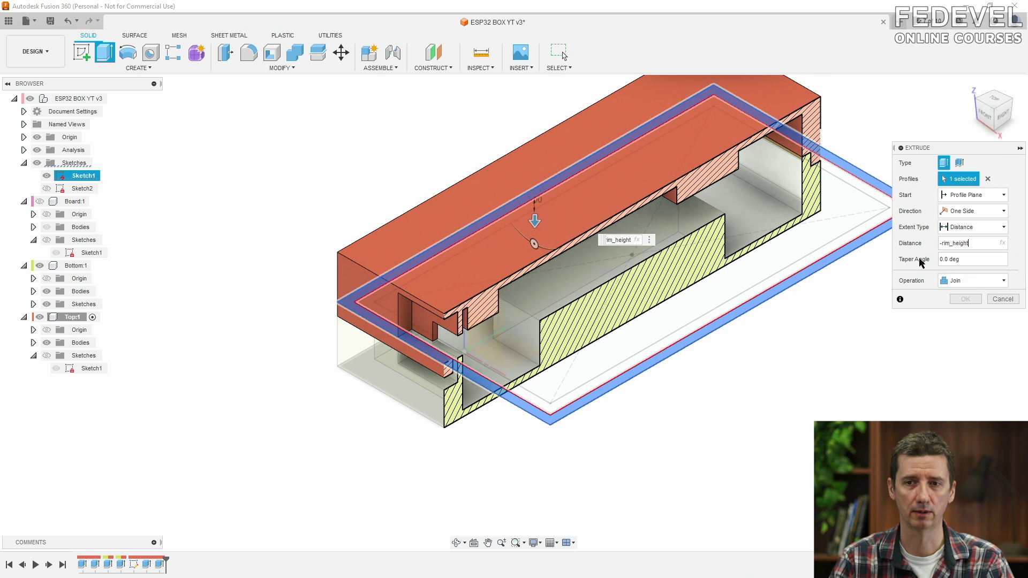
left_click(966, 299)
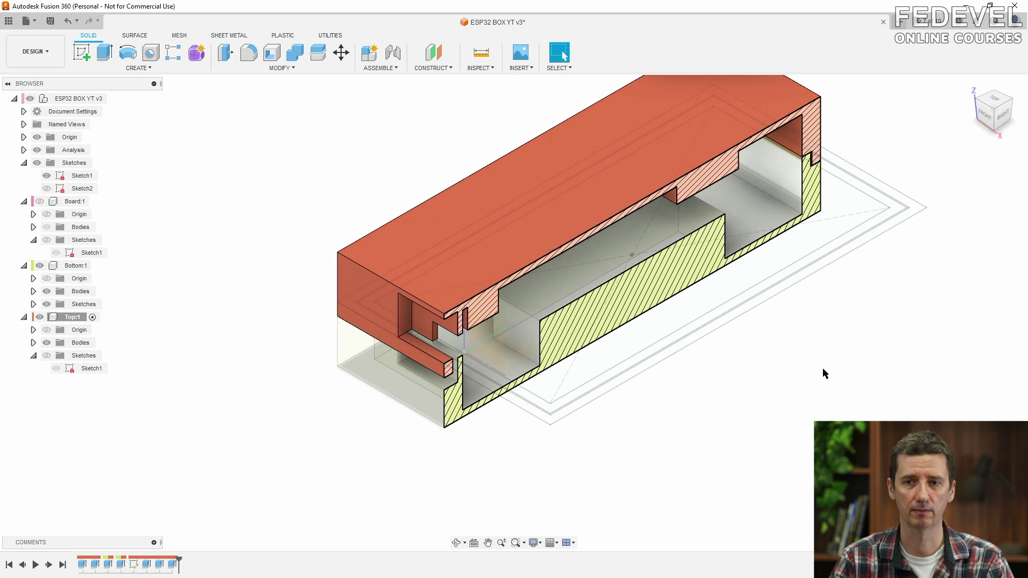
middle_click_drag(794, 395, 417, 382, "shift")
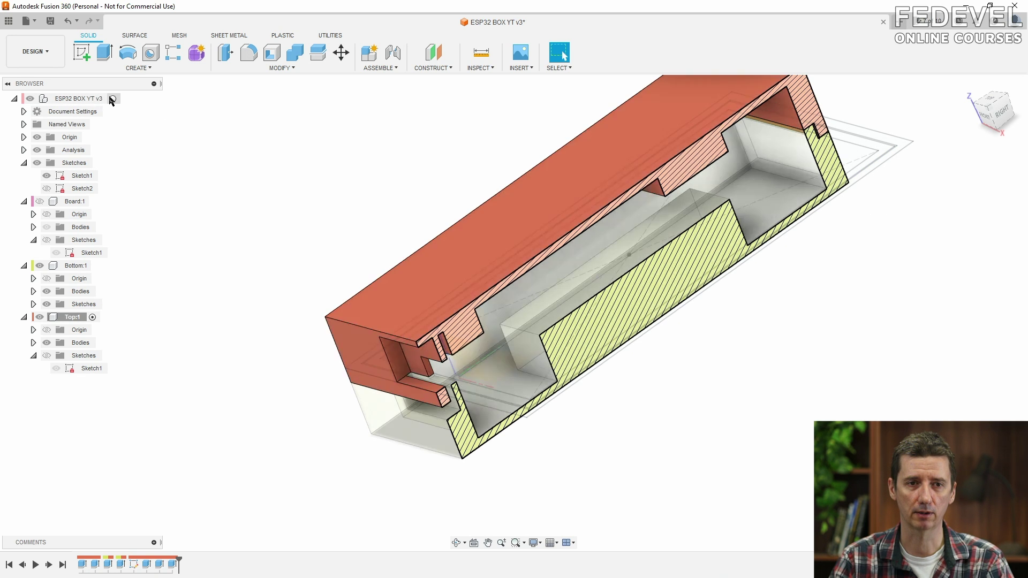
Activate the root component and move Sketch2 with its two connector cutout extrudes to the end of the timeline.
left_click(115, 99)
left_click(969, 86)
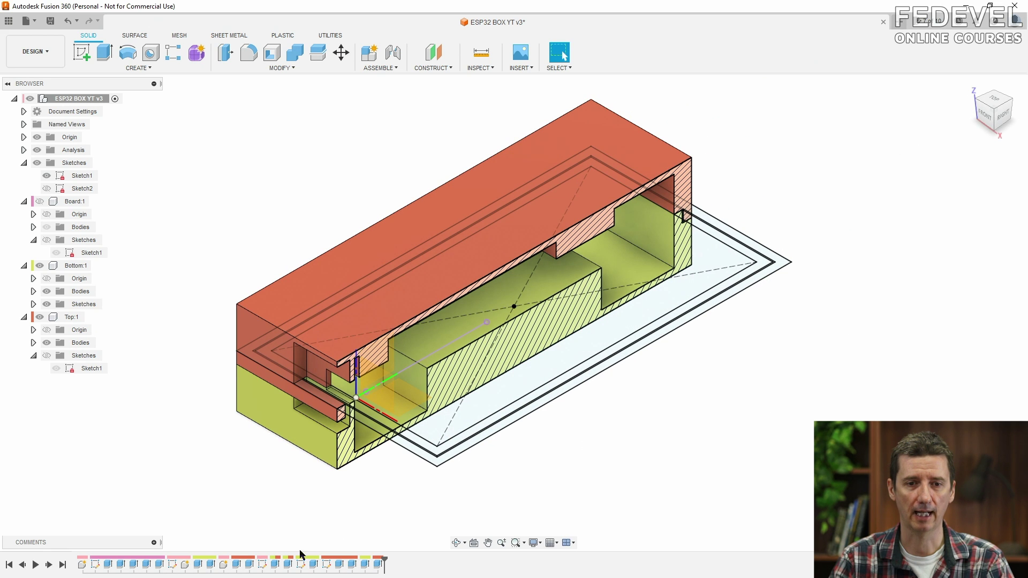
left_click(263, 565)
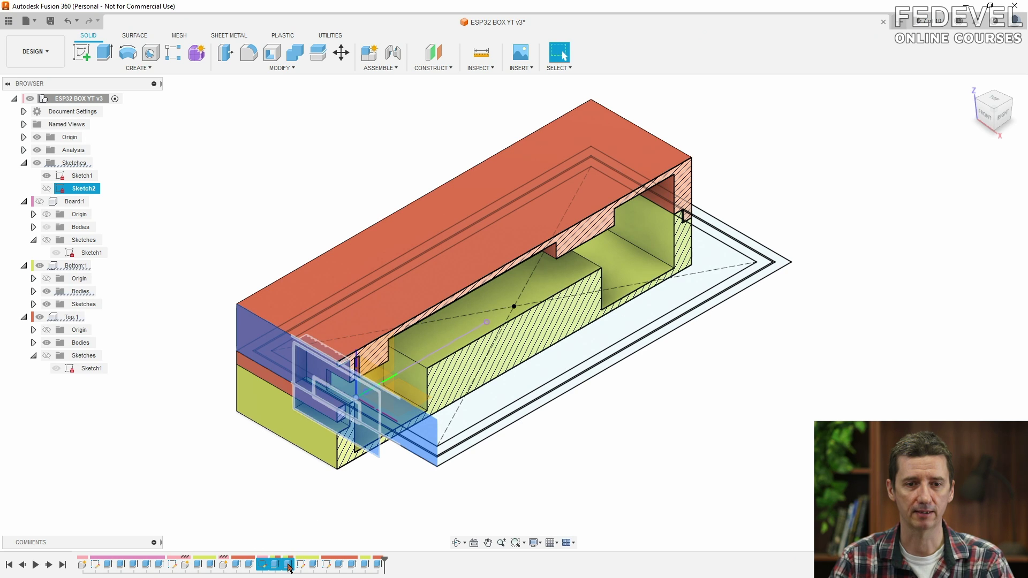
left_click(392, 570)
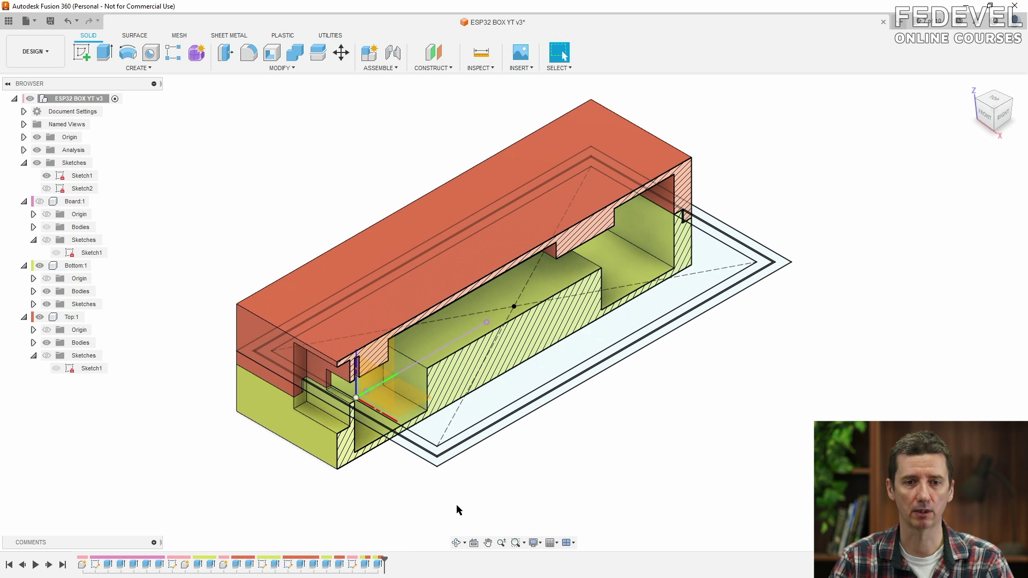
left_click(354, 566)
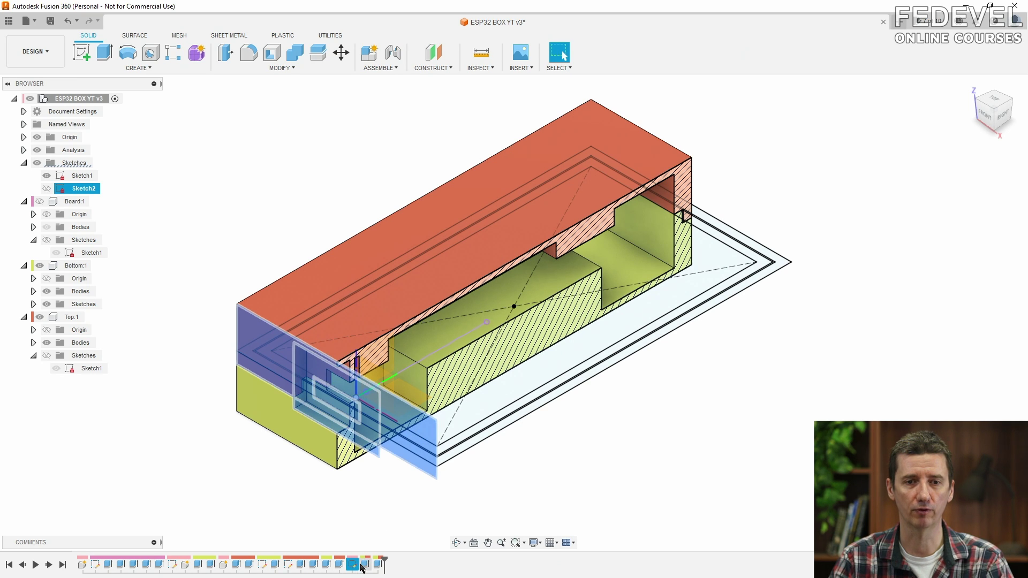
left_click(365, 565)
left_click(377, 566)
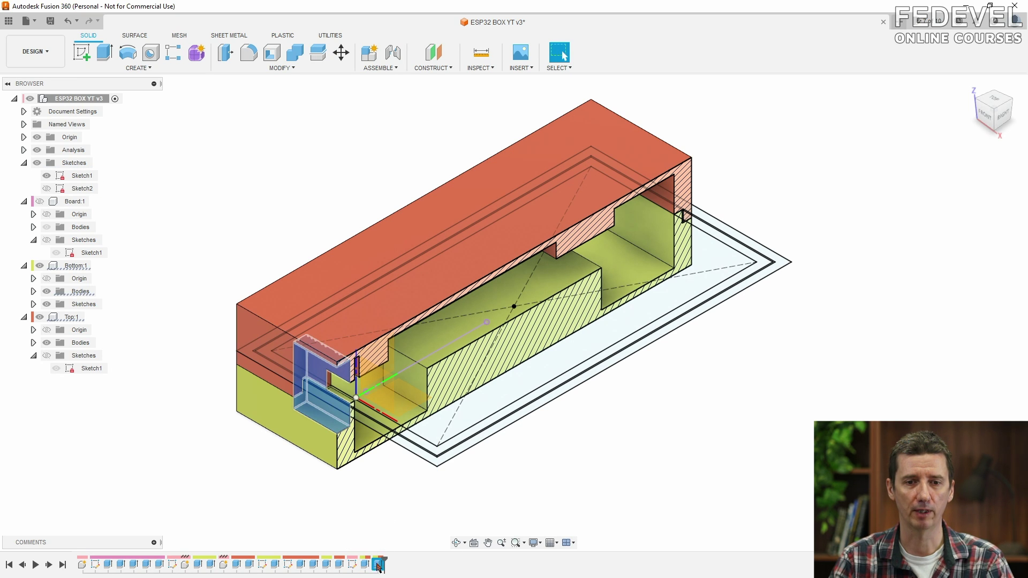
left_click(594, 474)
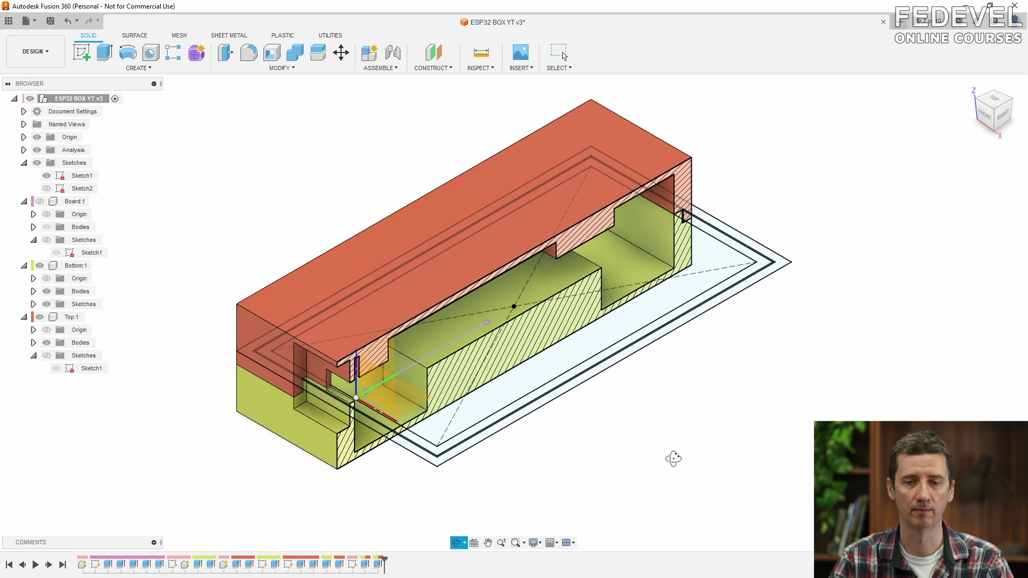
Hide the top-level sketches and examine the interlocking rim at both ends of the sectioned box.
middle_click_drag(673, 457, 650, 439, "shift")
left_click(37, 162)
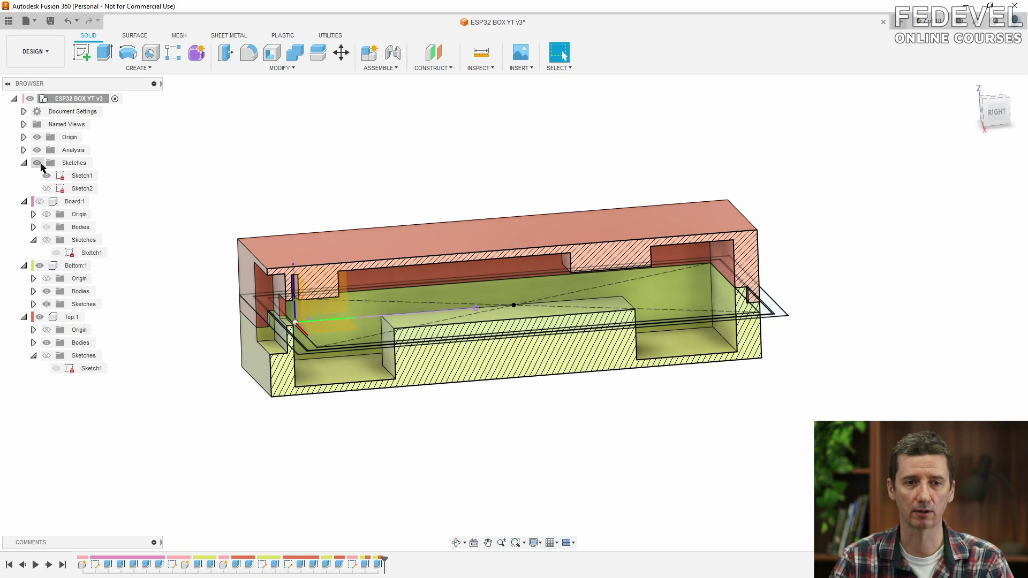
scroll(270, 318, "up", 5)
scroll(290, 375, "down", 6)
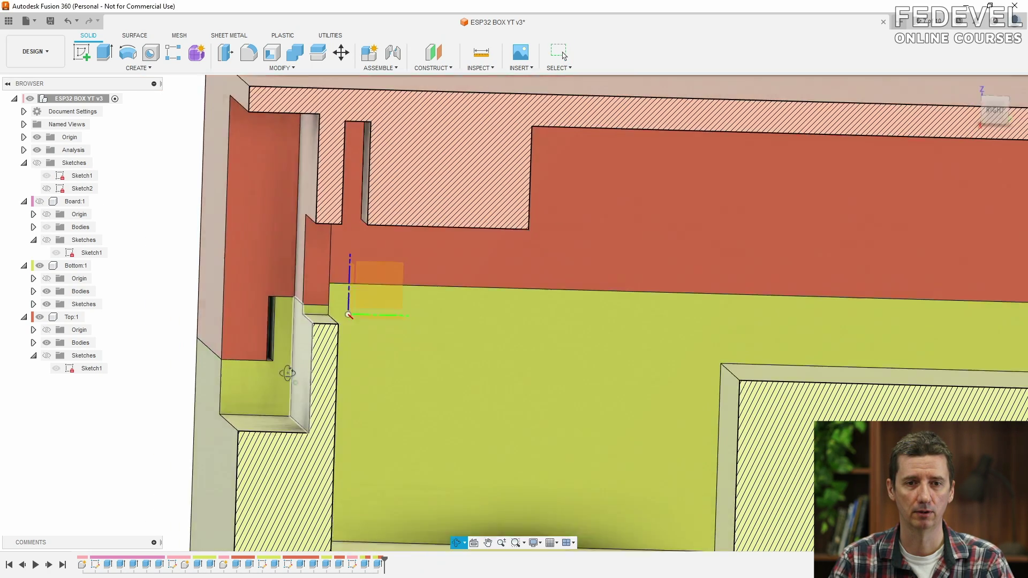
scroll(216, 278, "down", 3)
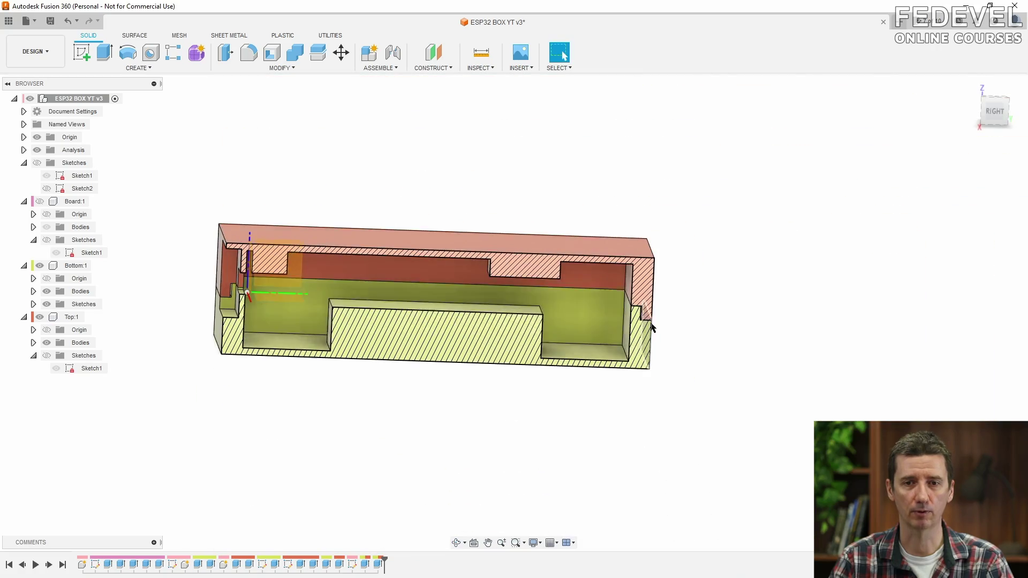
scroll(649, 323, "up", 5)
mouse_move(707, 326)
middle_mouse_down("shift")
mouse_move(661, 335)
mouse_move(636, 317)
mouse_move(718, 268)
mouse_move(378, 422)
mouse_move(518, 341)
mouse_move(363, 338)
middle_mouse_up("shift")
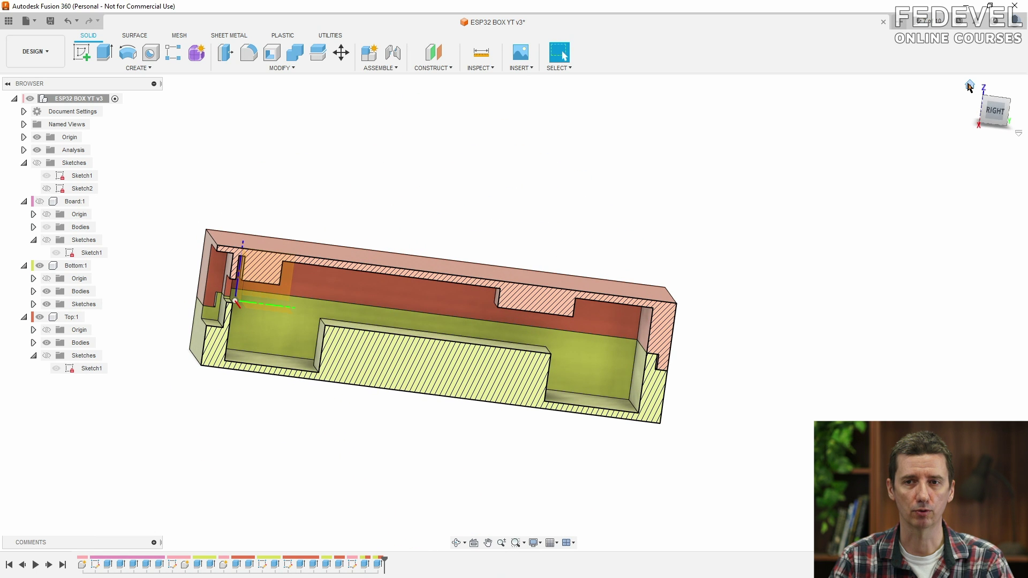
Return to the home view, turn off the section analysis, and briefly hide the Top component to check the bottom's rim.
left_click(970, 85)
left_click(38, 150)
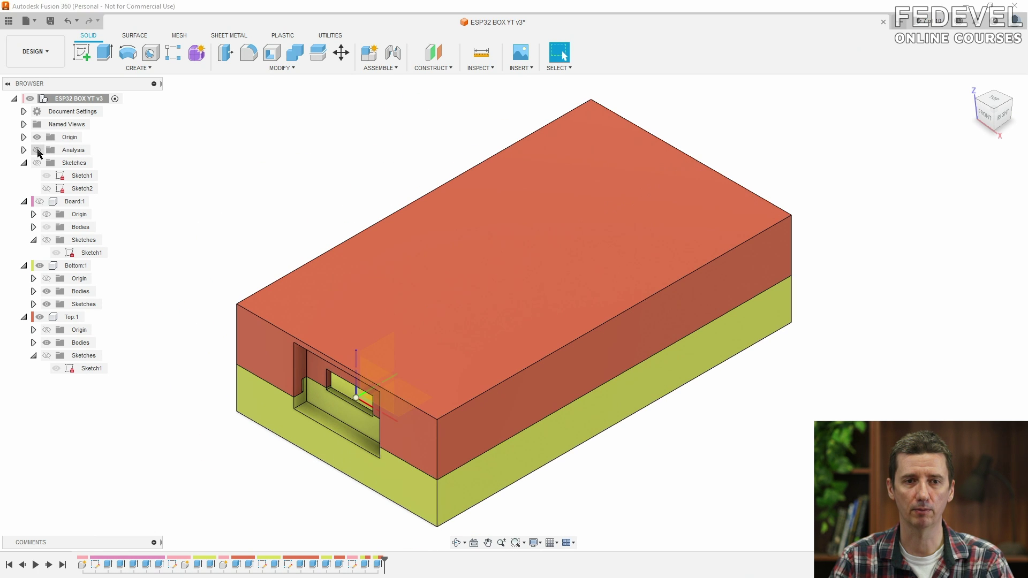
left_click(40, 318)
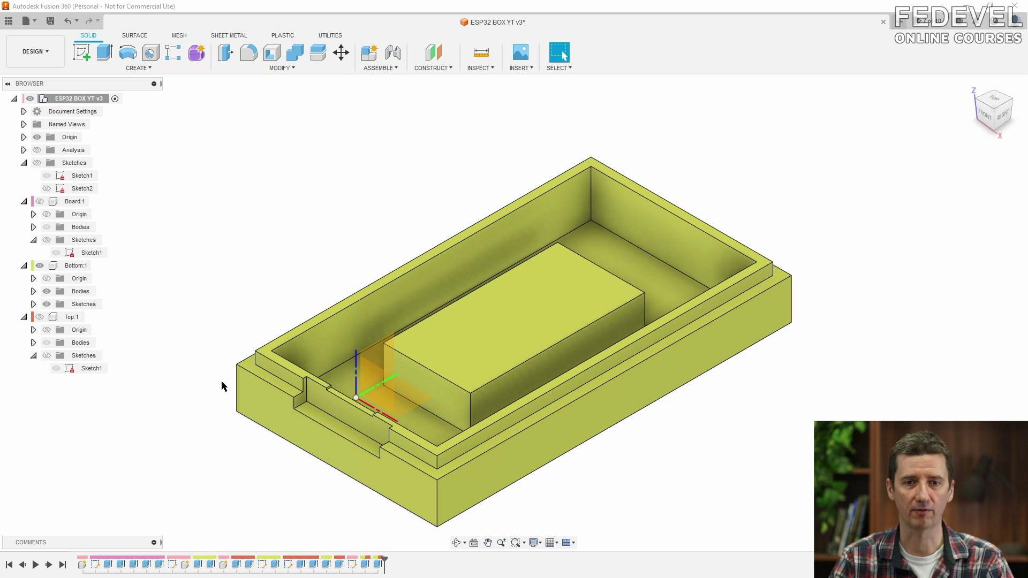
left_click(40, 317)
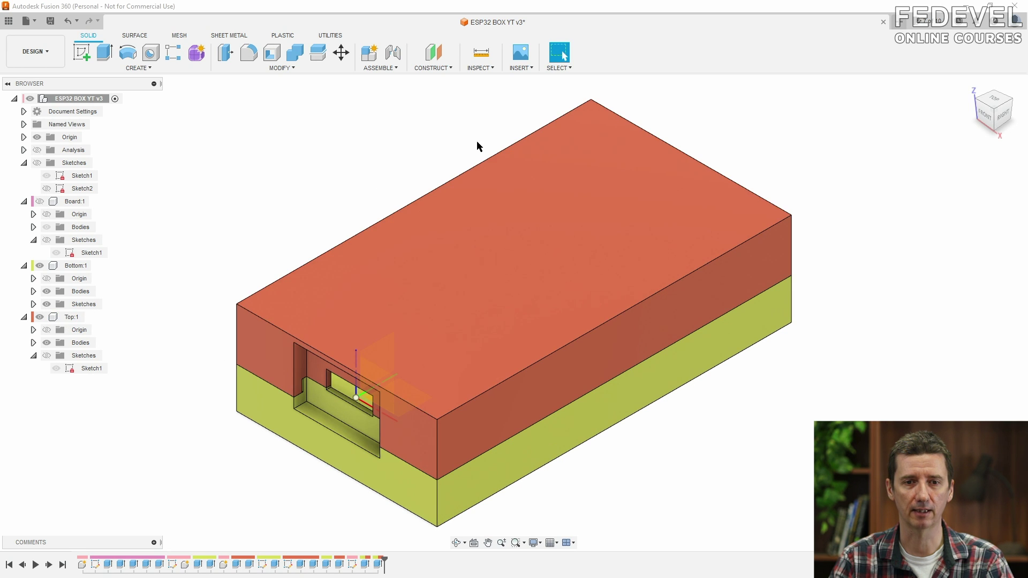
Create an internal component named Latch under the root, isolate it, and return to the home view.
right_click(98, 99)
left_click(166, 110)
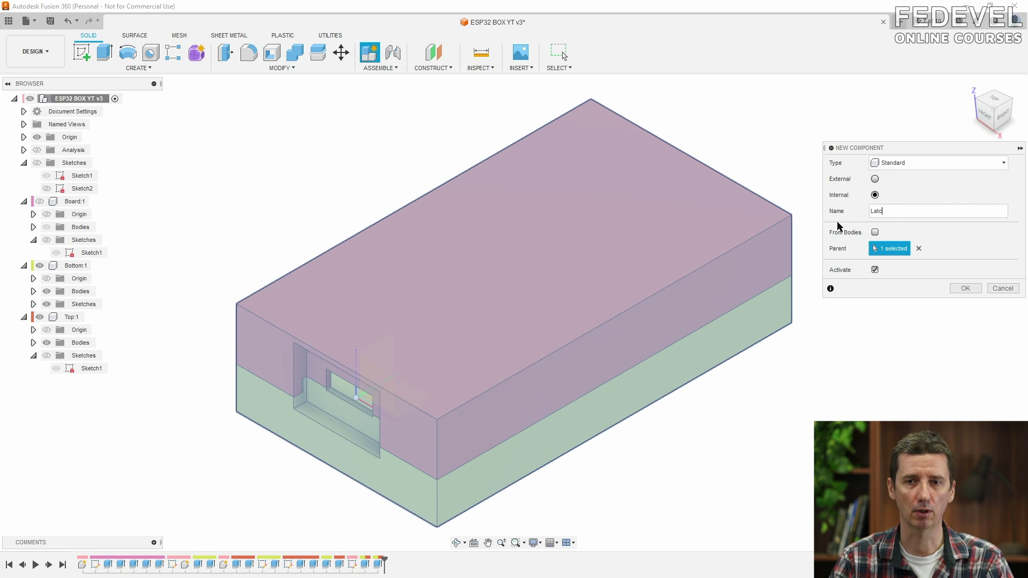
type("Latch")
left_click(964, 288)
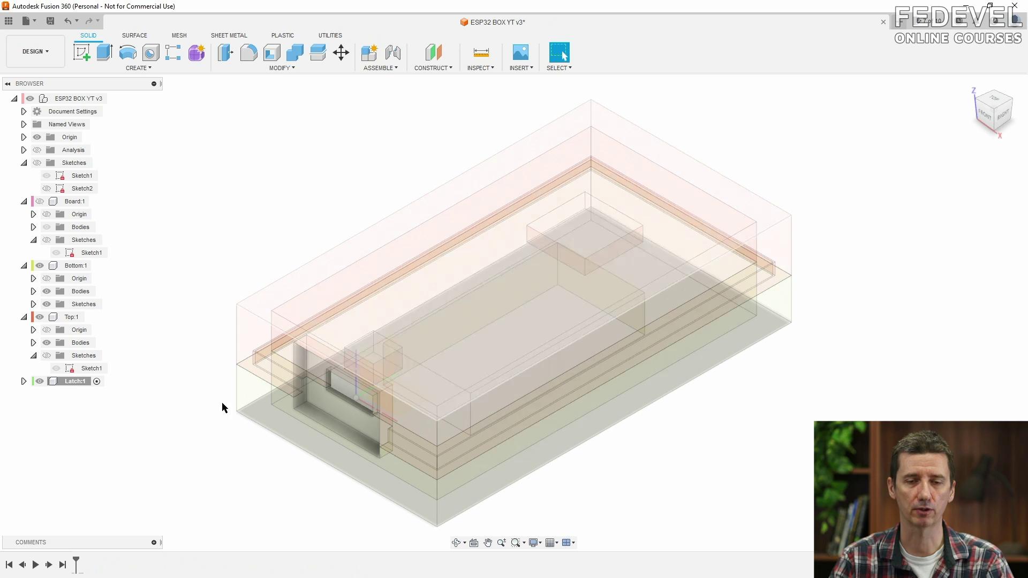
right_click(74, 382)
left_click(107, 337)
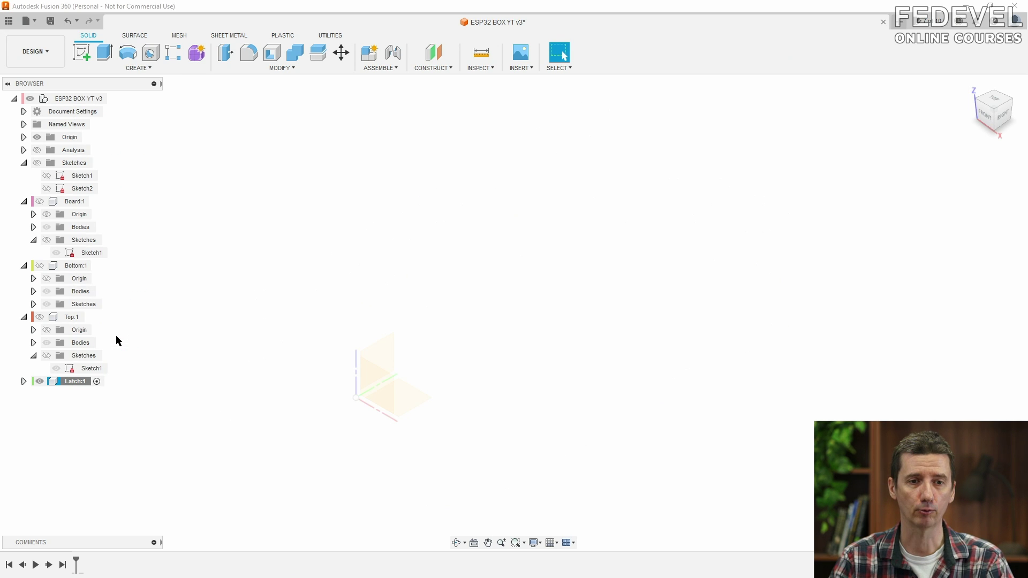
left_click(971, 89)
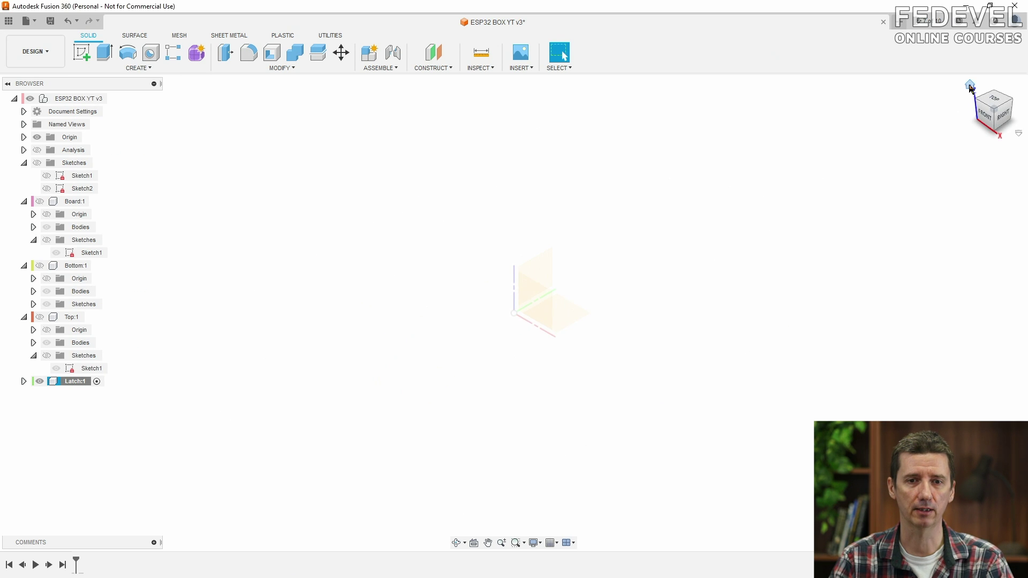
Sketch a closed latch profile on the YZ plane: a rectangular head, a long thin vertical arm and a pointed hook at its lower end.
left_click(82, 52)
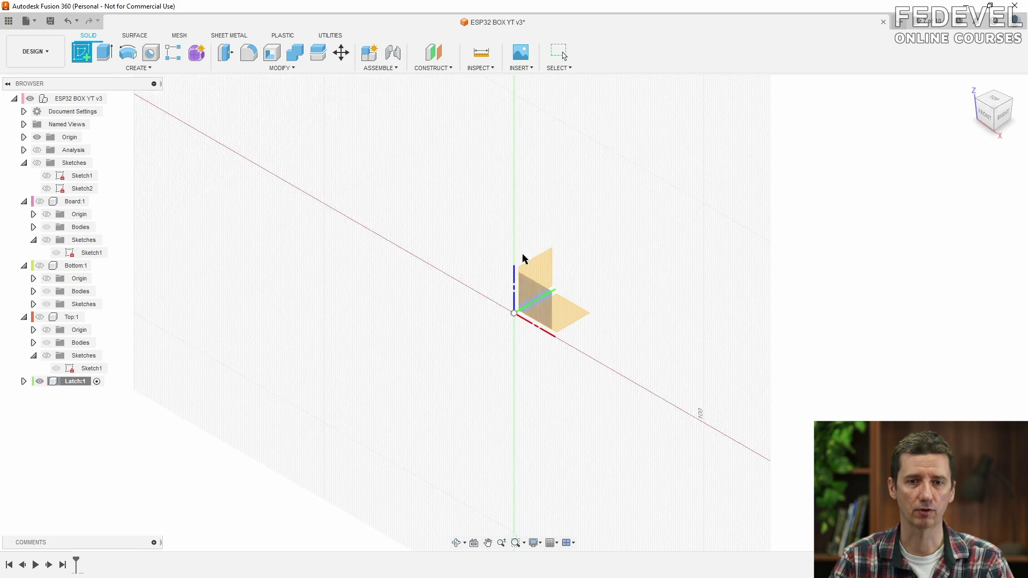
left_click(540, 268)
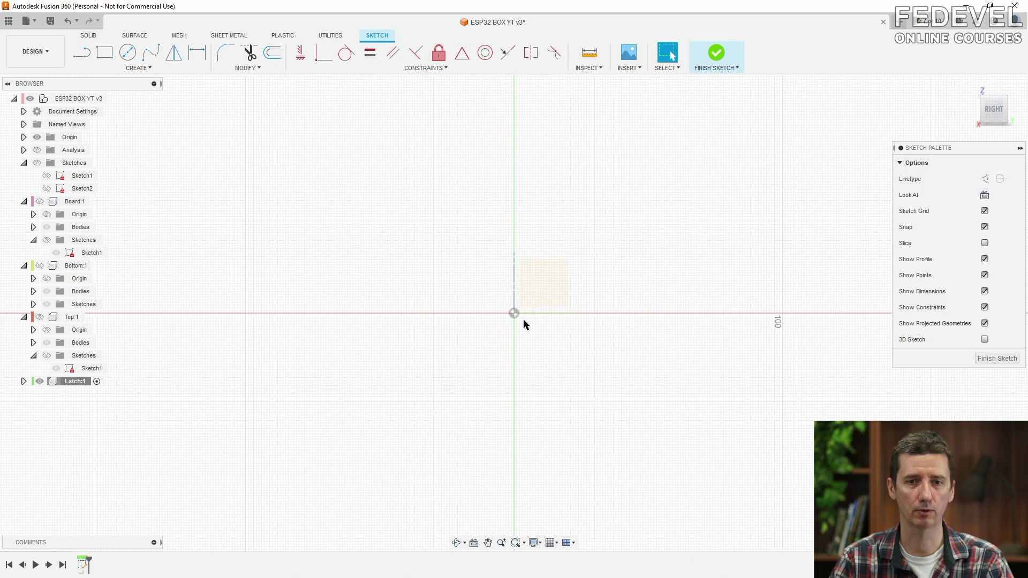
left_click(81, 52)
left_click(514, 229)
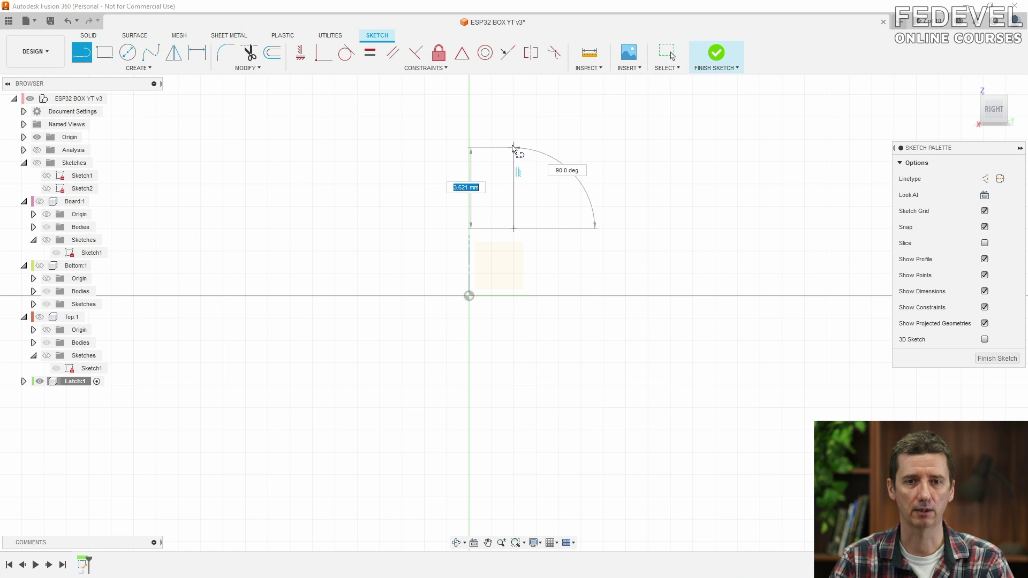
left_click(514, 139)
left_click(625, 140)
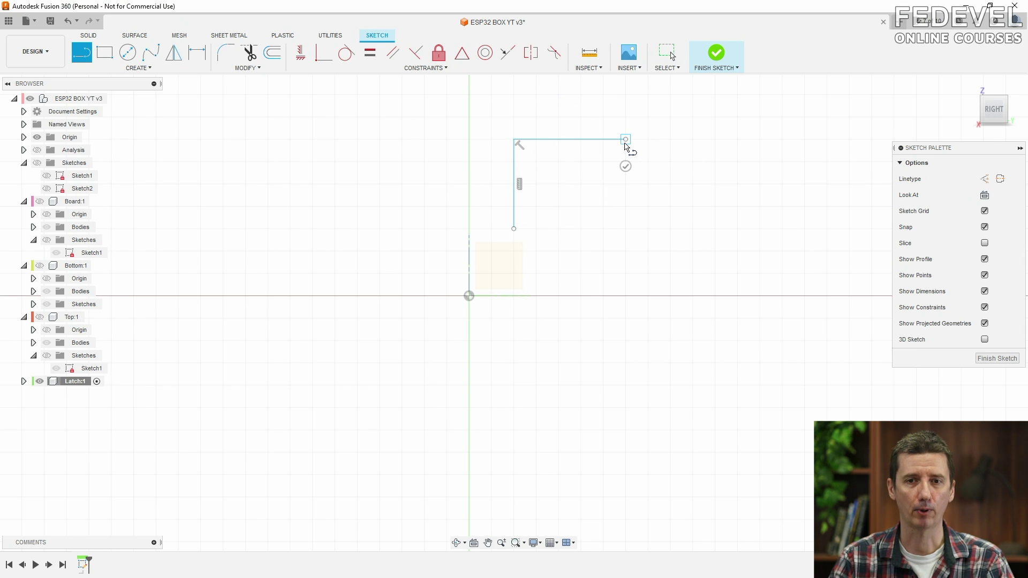
left_click(626, 453)
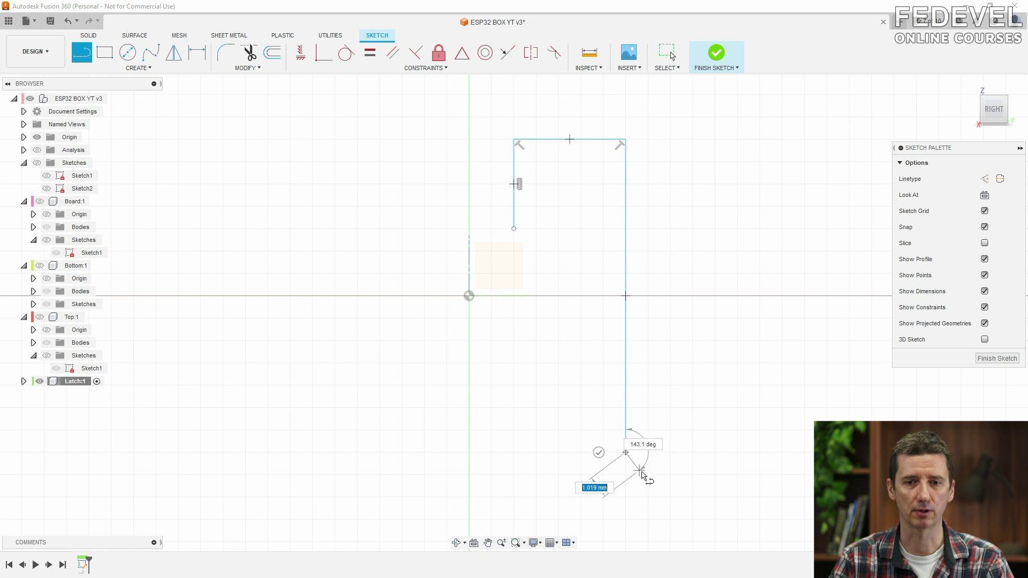
left_click(648, 475)
left_click(604, 542)
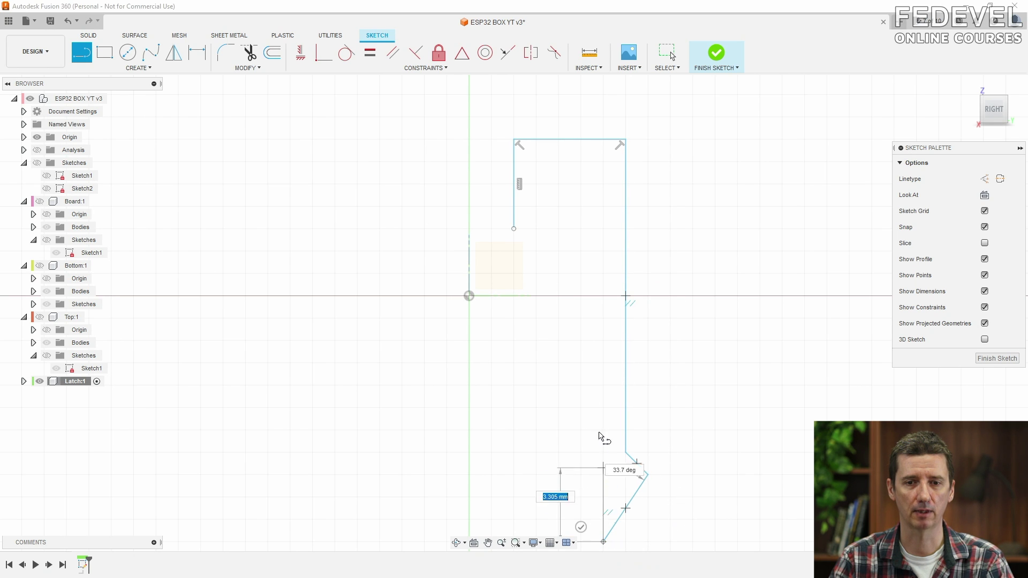
left_click(604, 229)
left_click(516, 228)
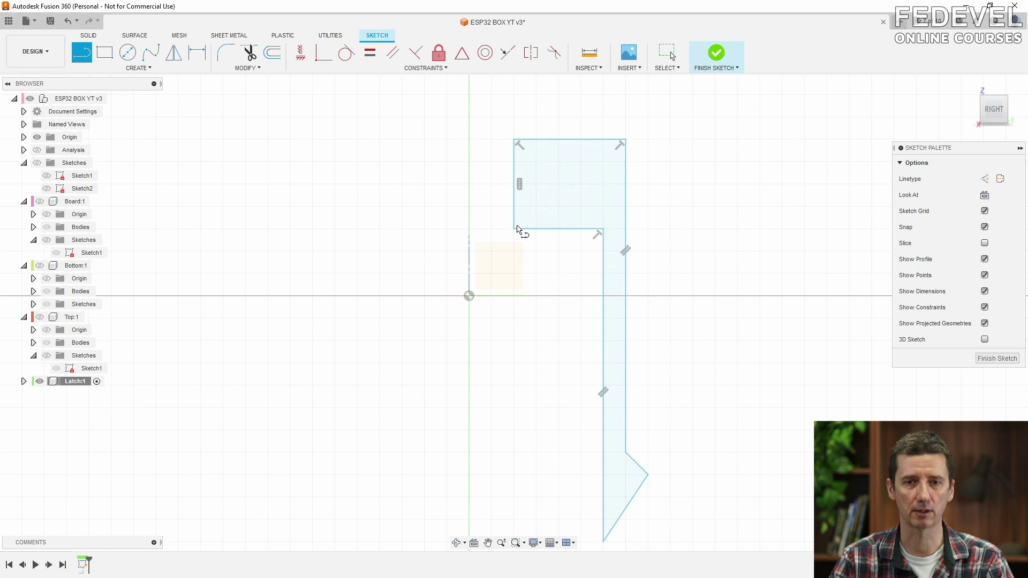
key("Escape")
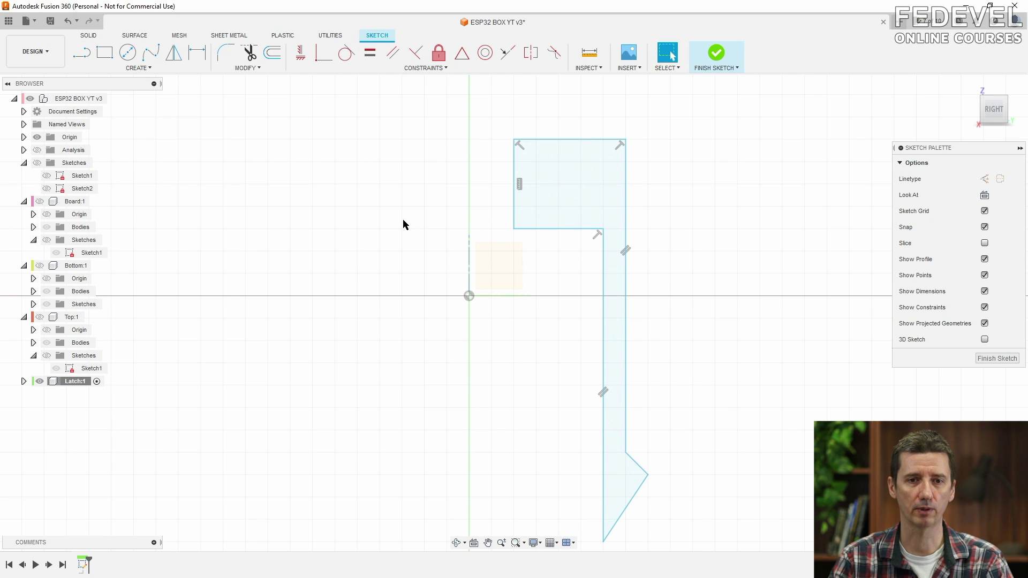
Make the latch head's vertical edge opposite the arm collinear with the sketch's vertical axis.
left_click(508, 52)
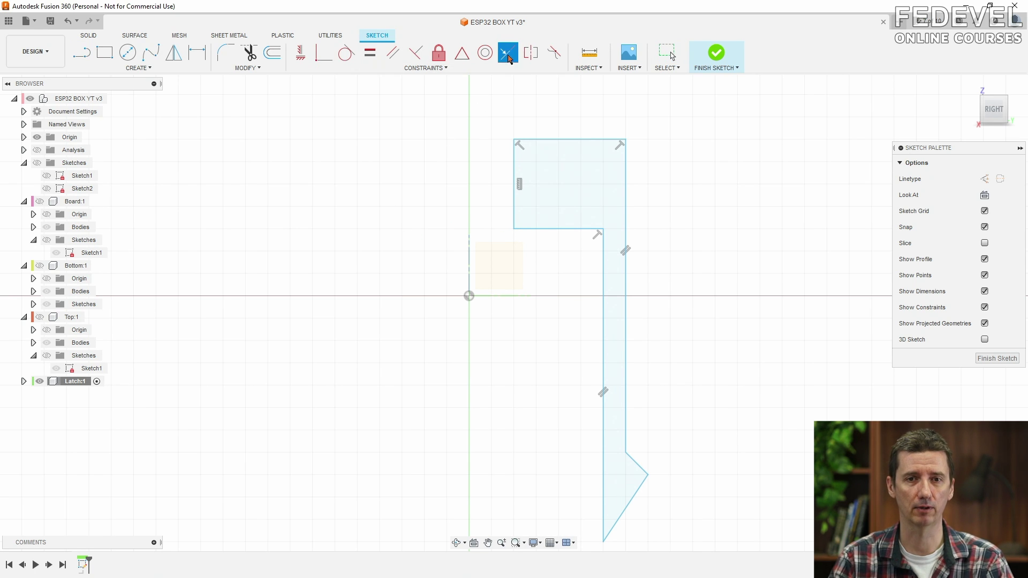
left_click(515, 161)
left_click(469, 259)
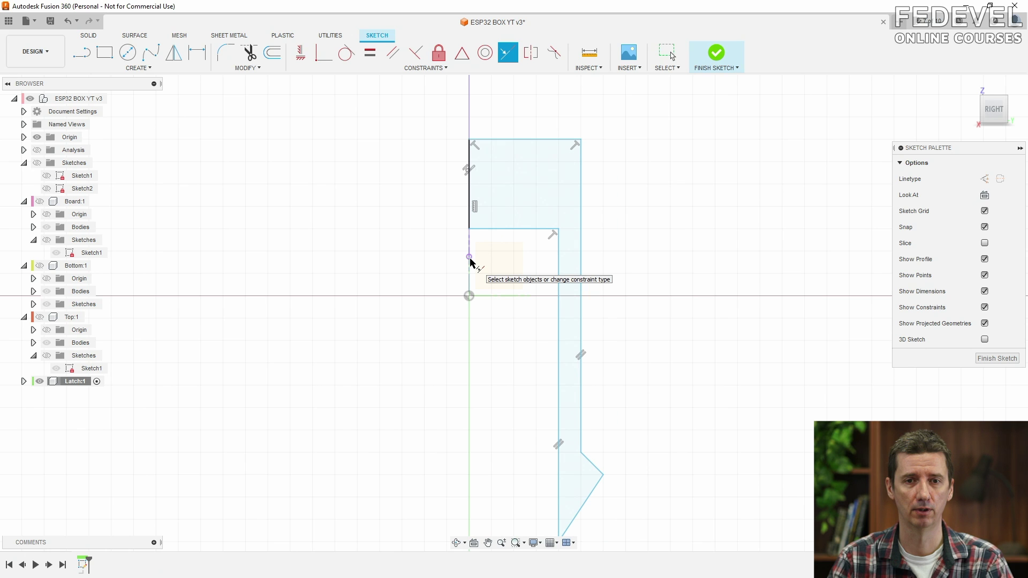
key("Escape")
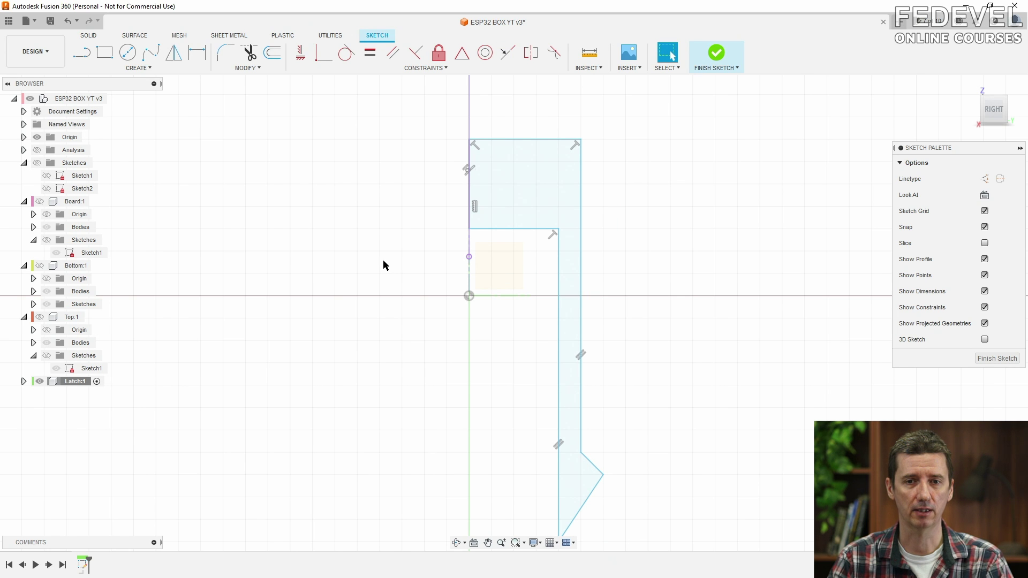
key("F6")
Add the user parameters latch_bottom_width with 7 mm and latch_top_width with 10 mm.
left_click(247, 68)
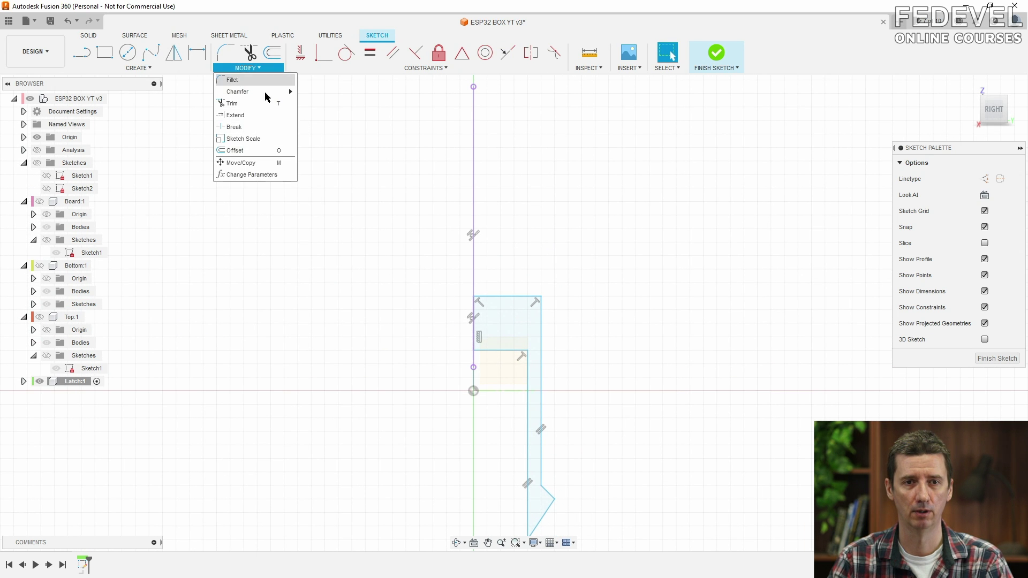
left_click(261, 175)
left_click(712, 327)
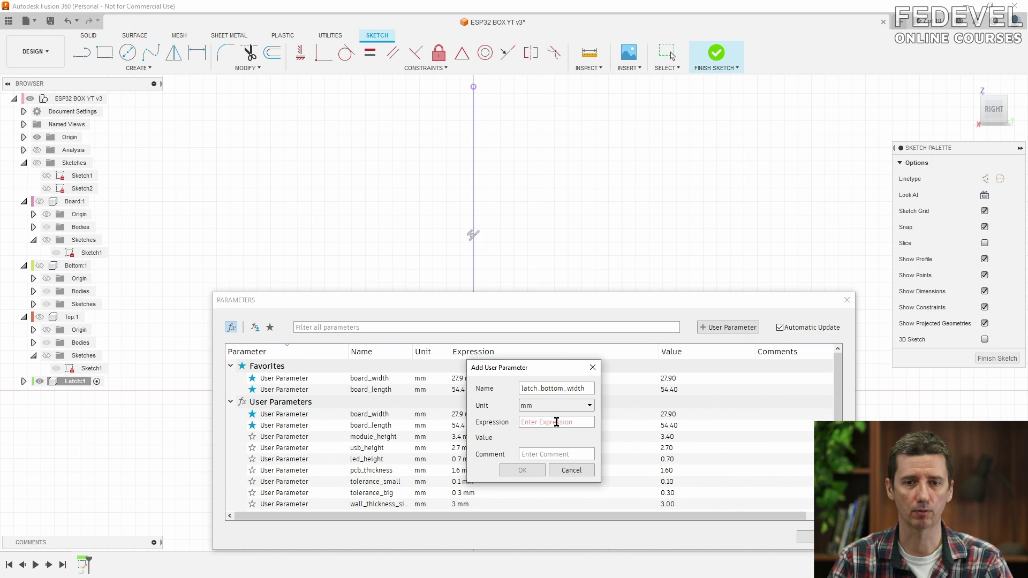
left_click(522, 470)
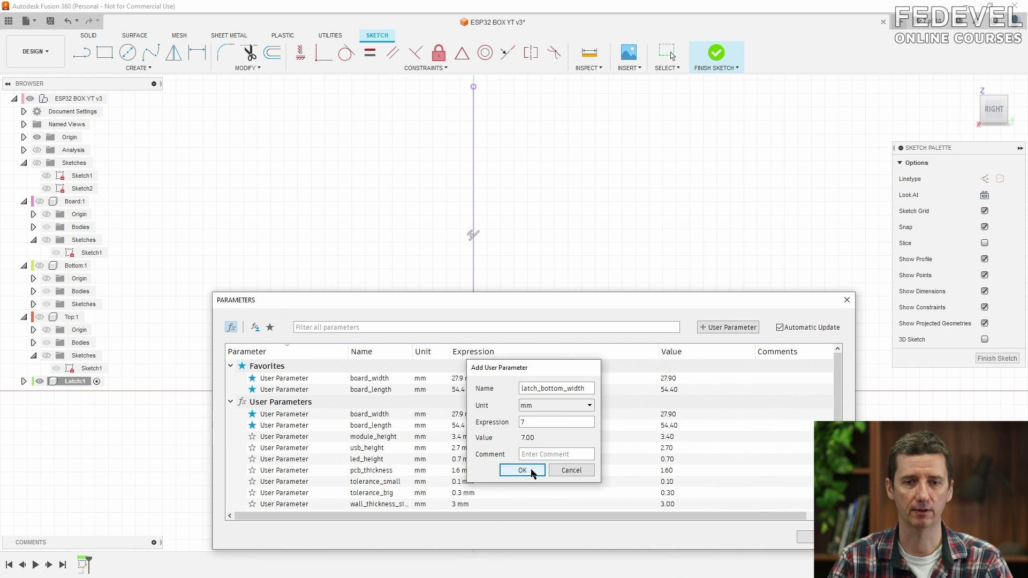
left_click(729, 327)
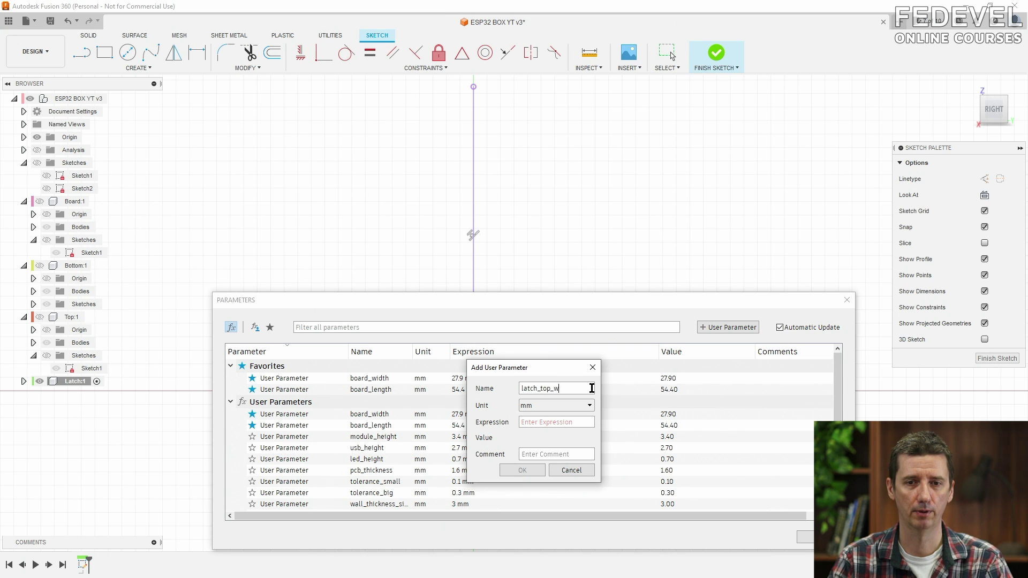
left_click(568, 423)
type("10")
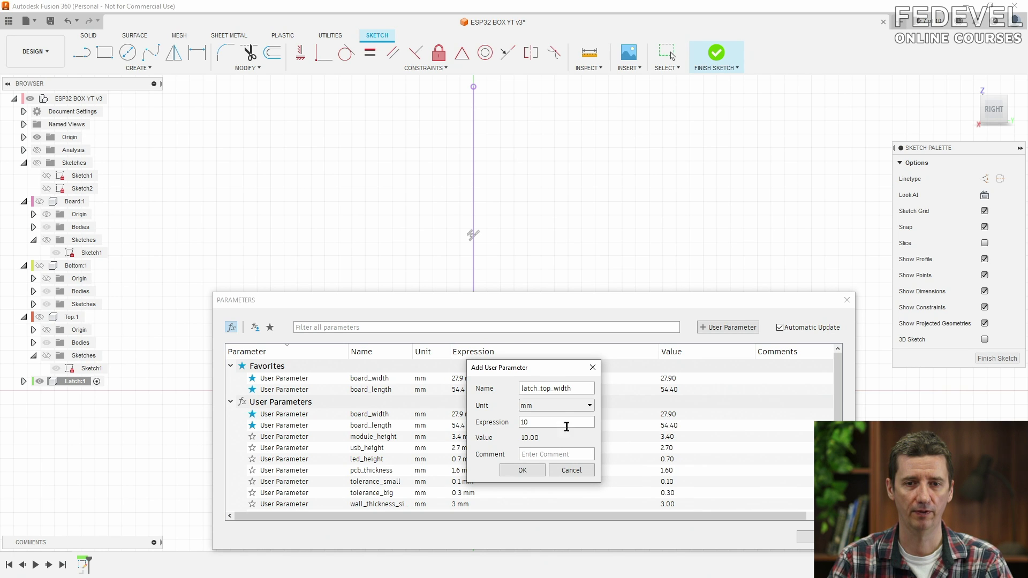
left_click(524, 471)
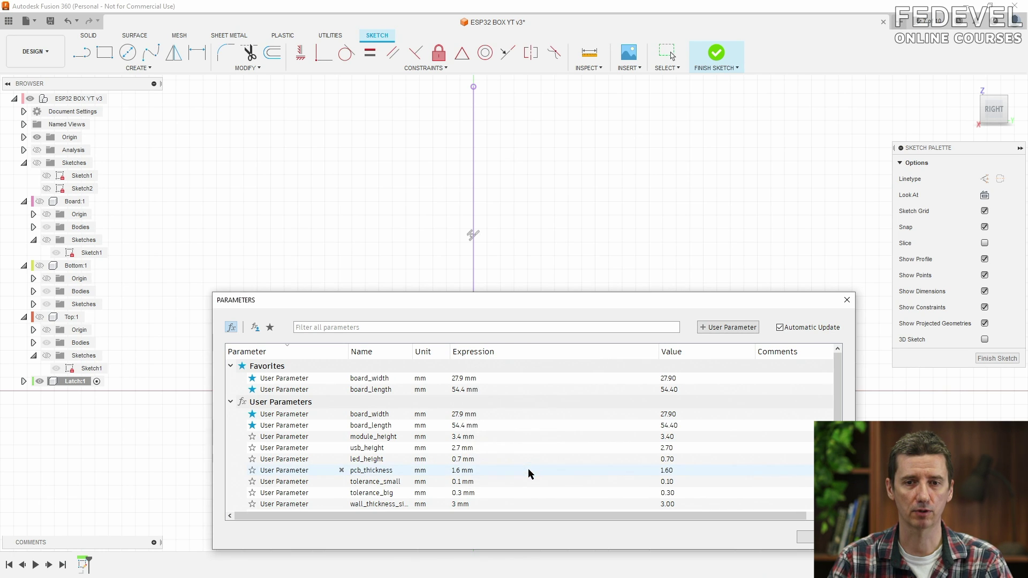
Add a user parameter latch_lock_distance with 8 mm and close the parameter list.
left_click(719, 327)
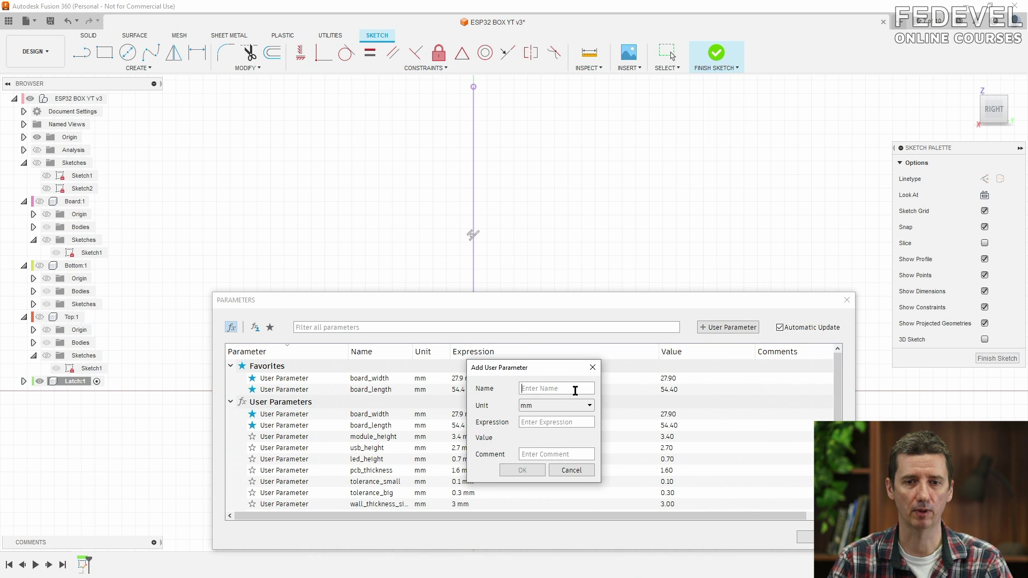
type("latch_")
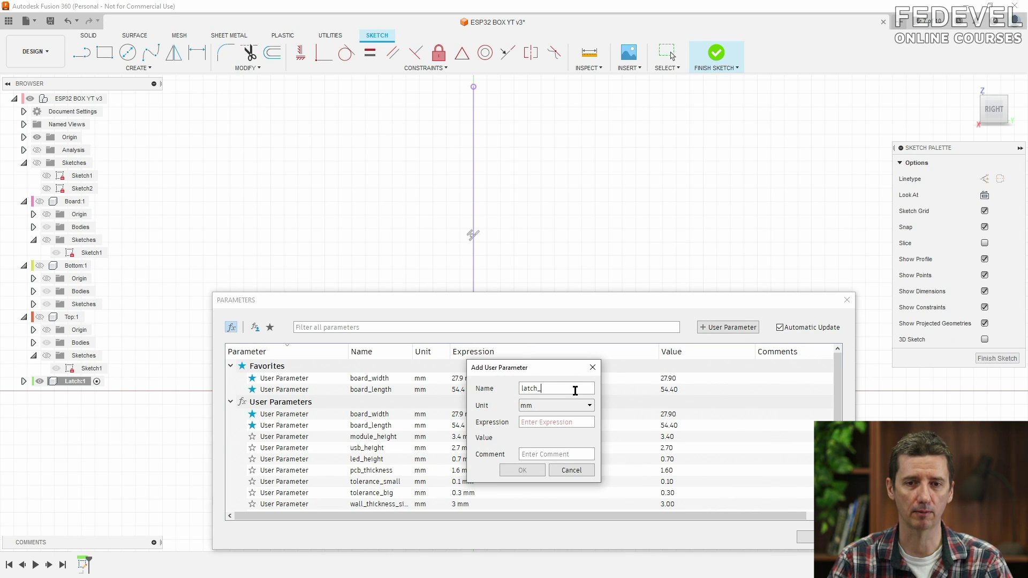
type("lock_distance")
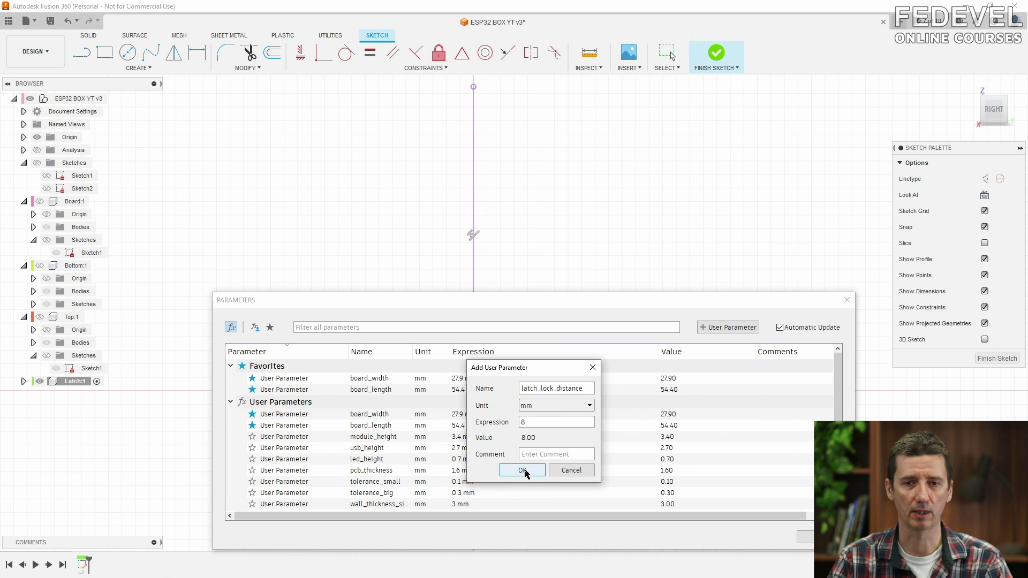
left_click(524, 472)
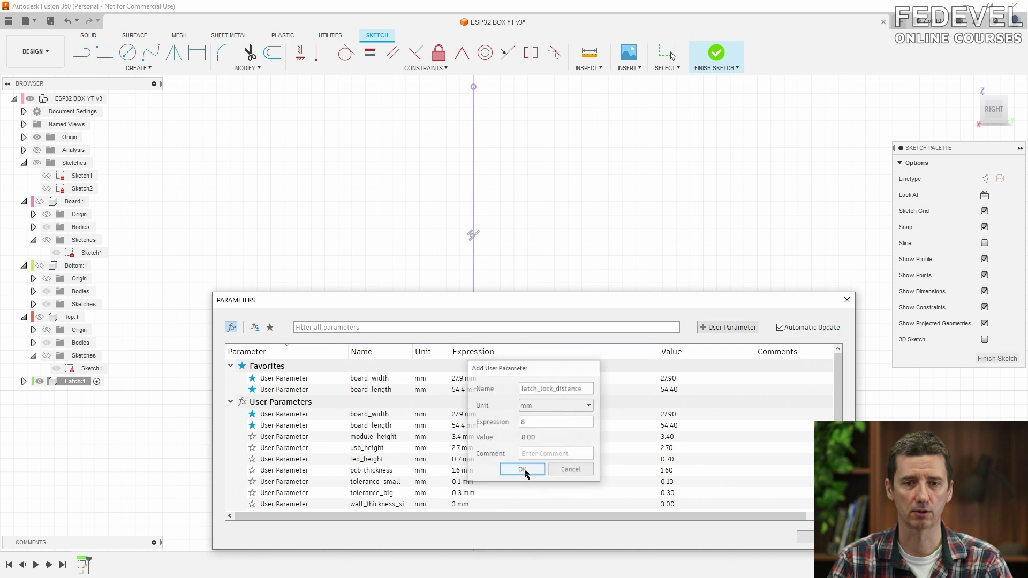
left_click(797, 539)
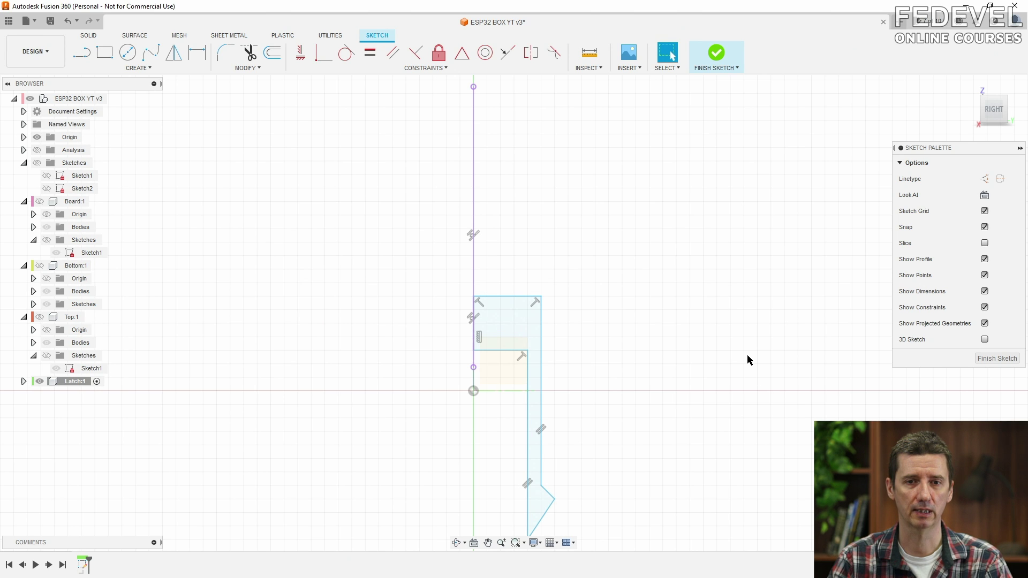
Dimension the top edge of the latch head as latch_bottom_width/2.
left_click(197, 52)
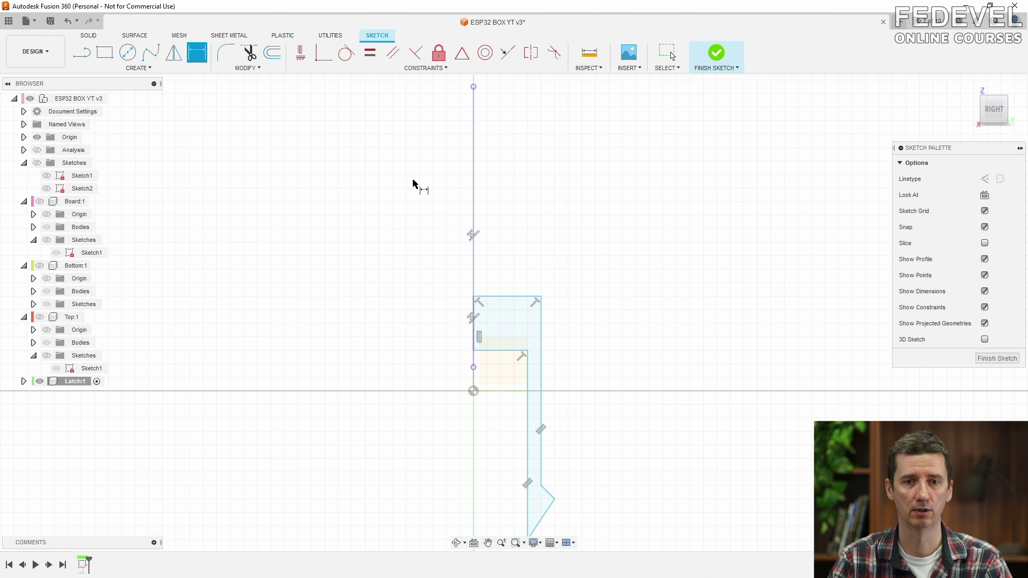
left_click(502, 296)
left_click(511, 273)
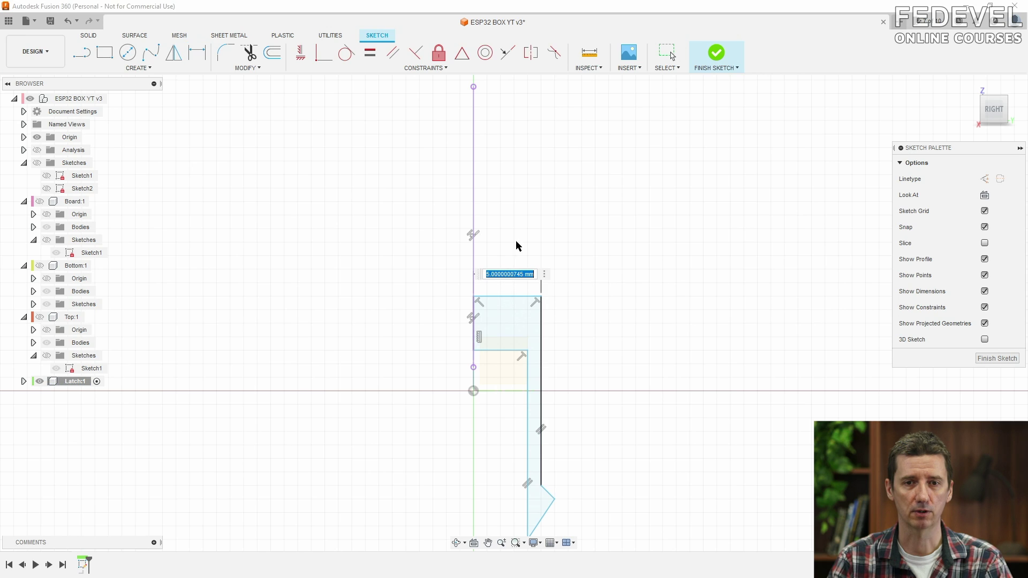
type("latc")
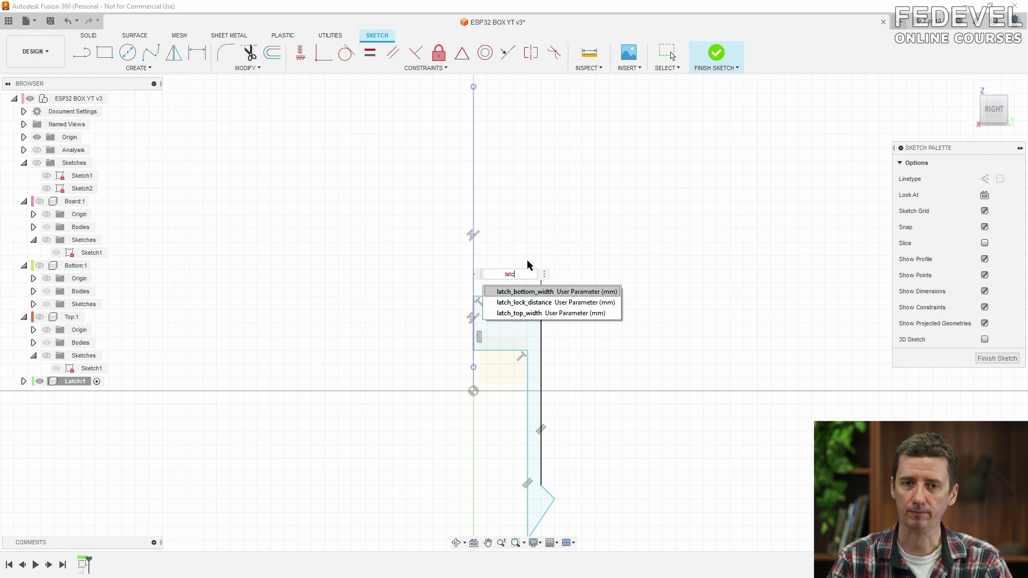
left_click(529, 292)
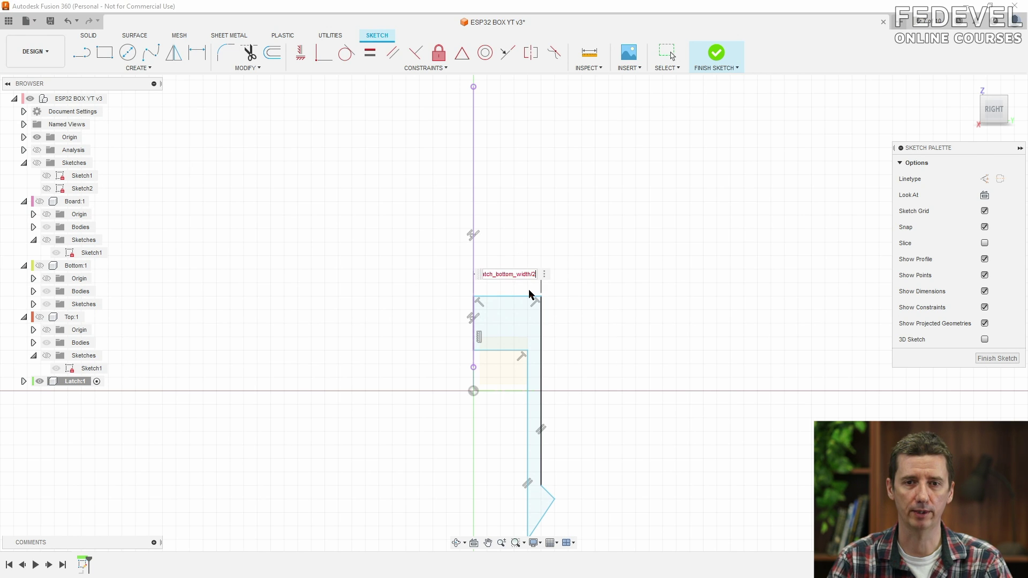
key("Return")
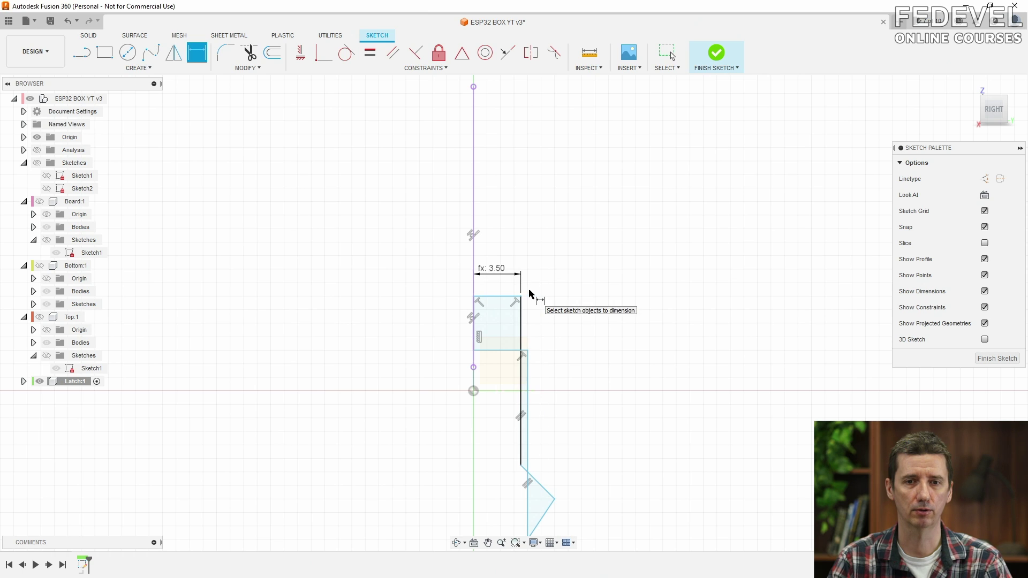
Move the latch arm's inner edge toward the vertical axis so that it lies inside the outer edge.
left_click(528, 396)
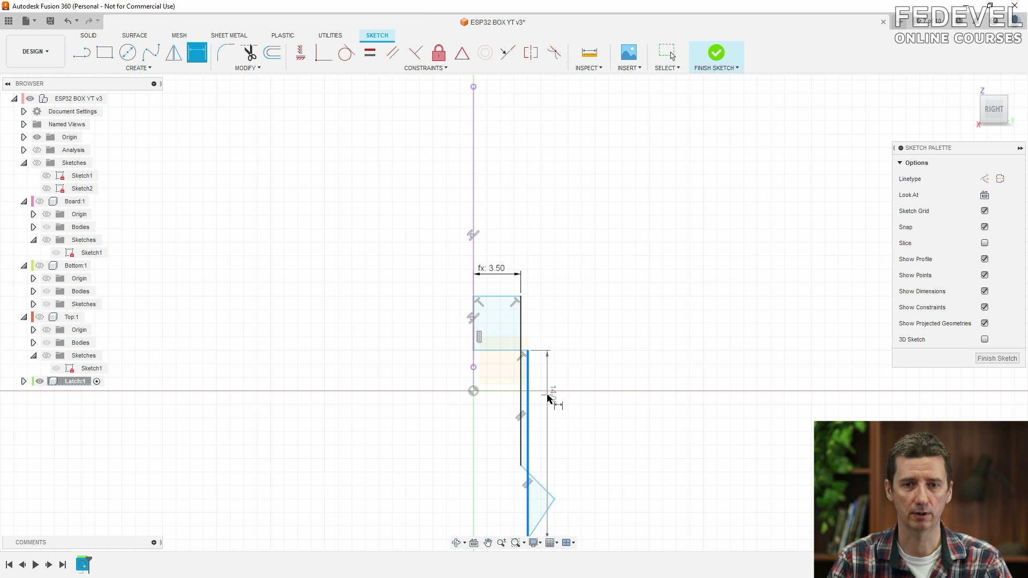
key("Escape")
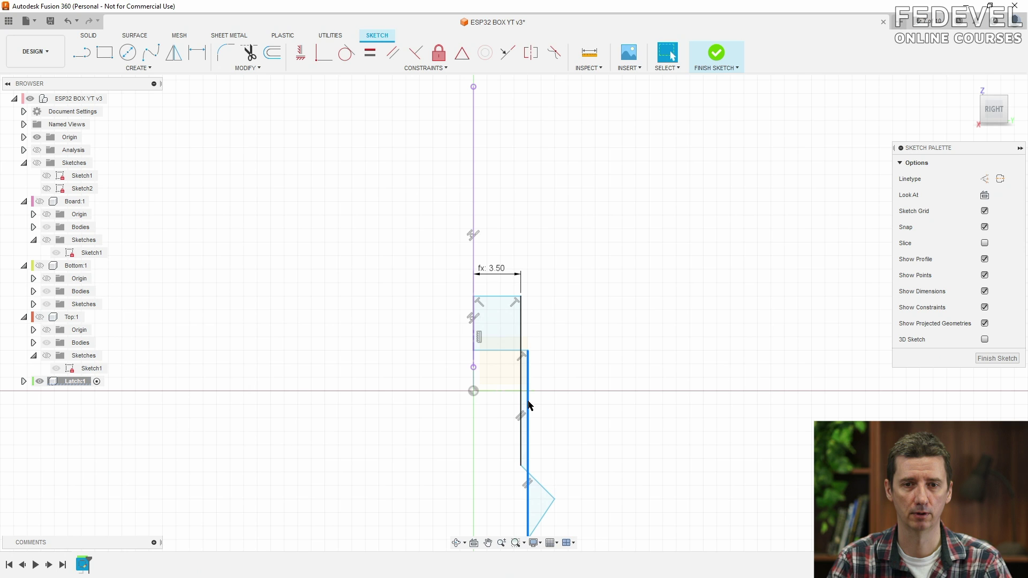
left_click_drag(530, 406, 505, 408)
scroll(551, 271, "down", 2)
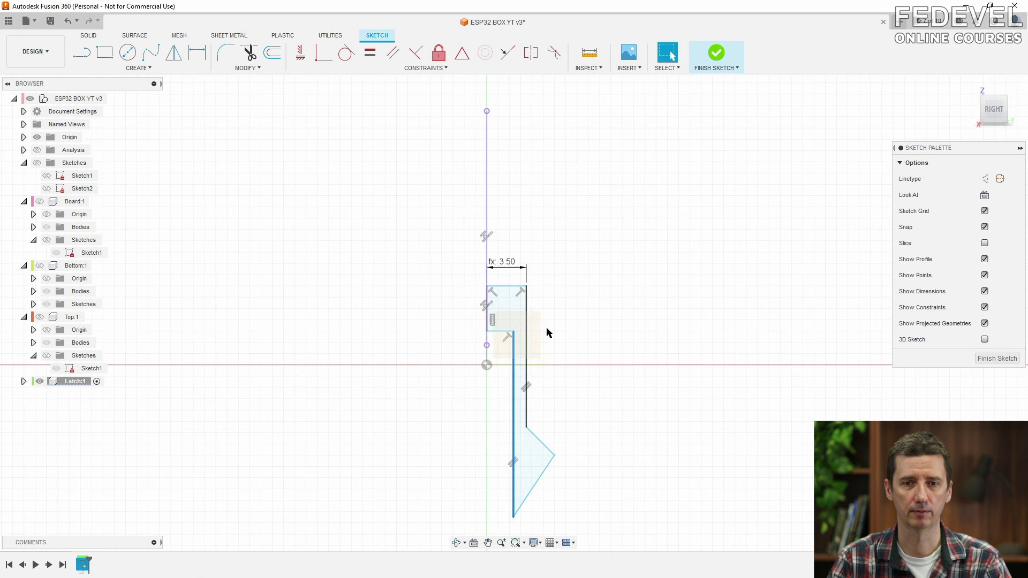
scroll(547, 332, "up", 2)
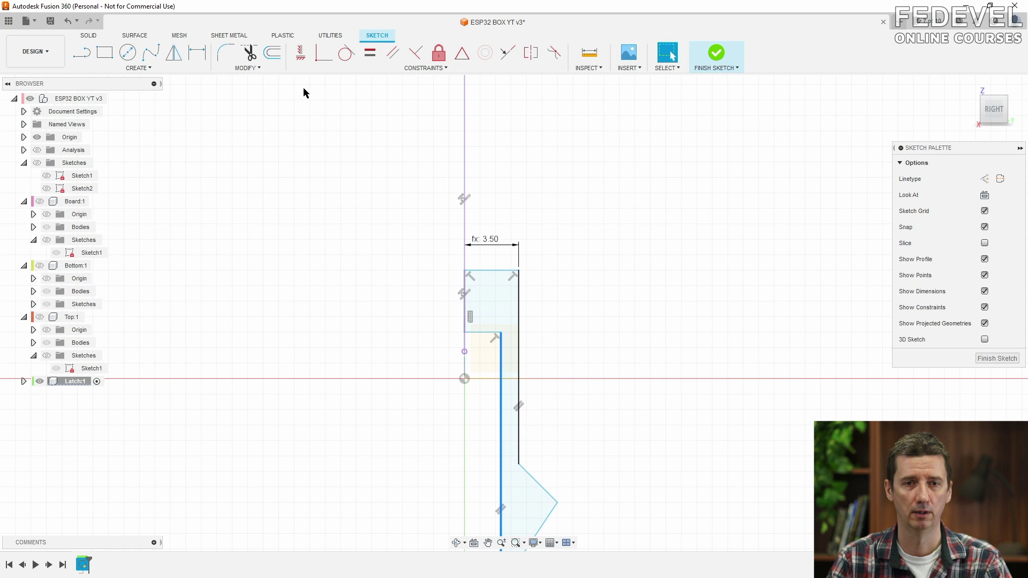
Dimension the horizontal distance from the vertical axis to the hook's tip as latch_top_width/2.
left_click(197, 52)
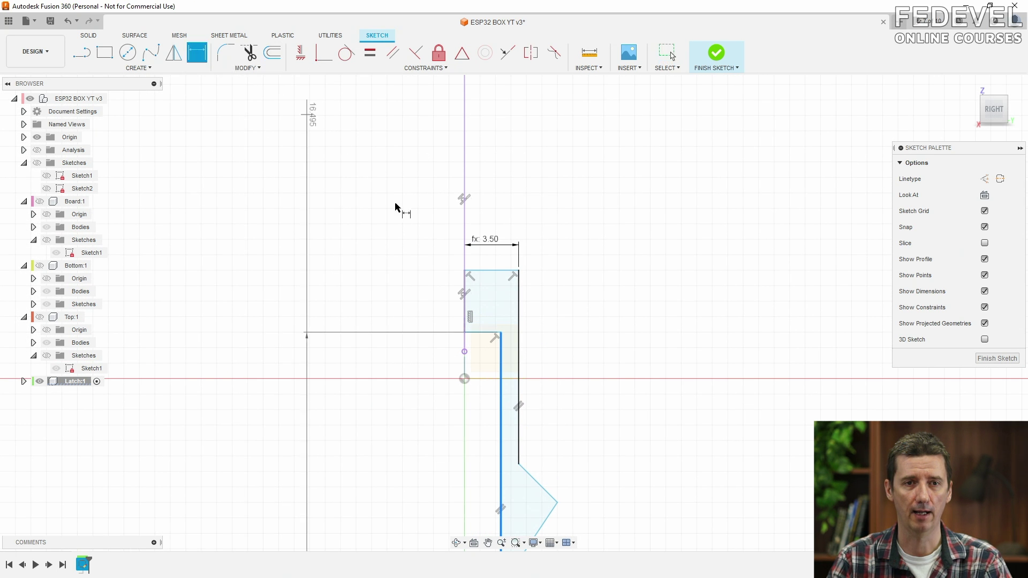
left_click(557, 502)
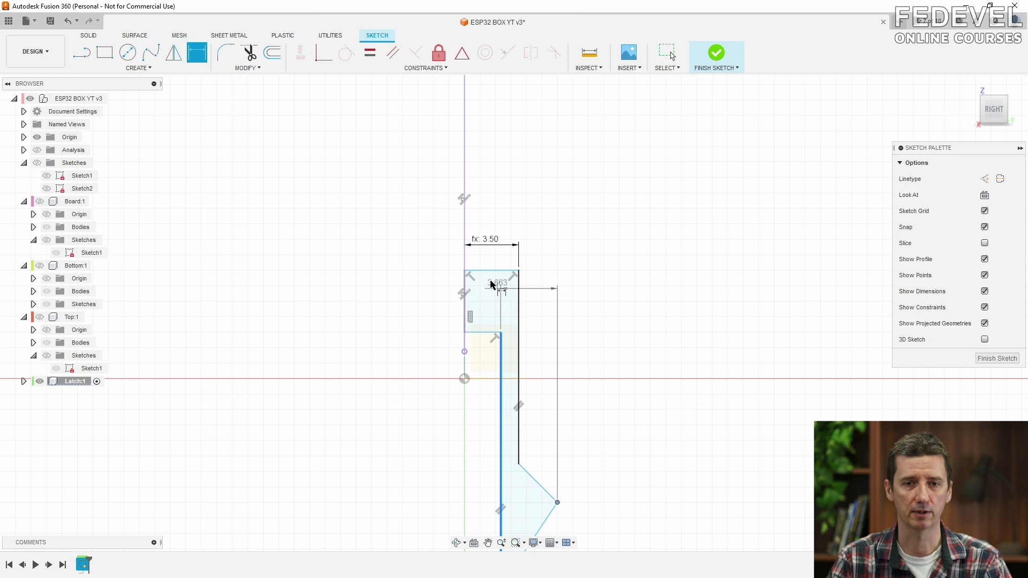
left_click(464, 379)
left_click(500, 223)
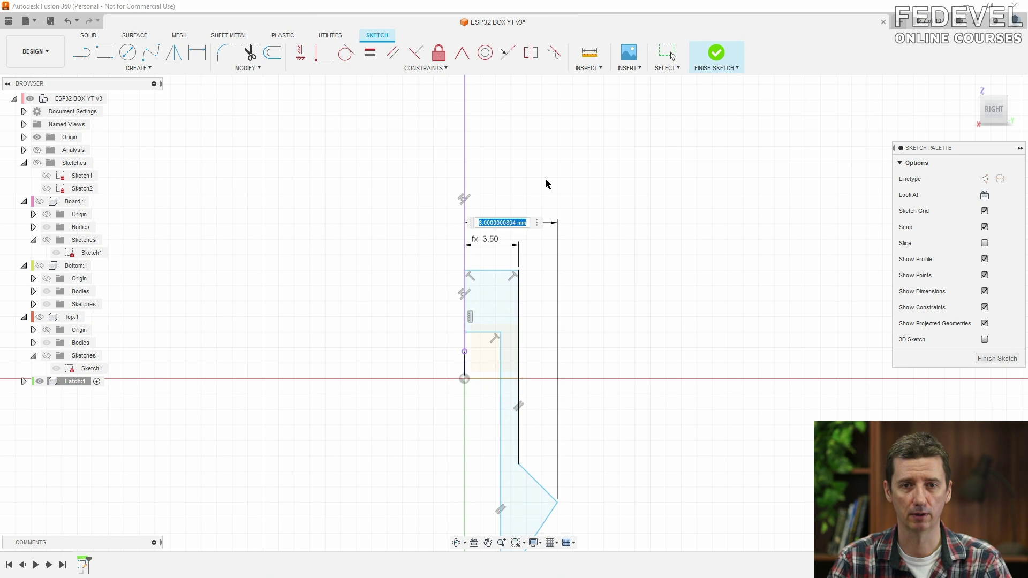
type("latch")
left_click(532, 264)
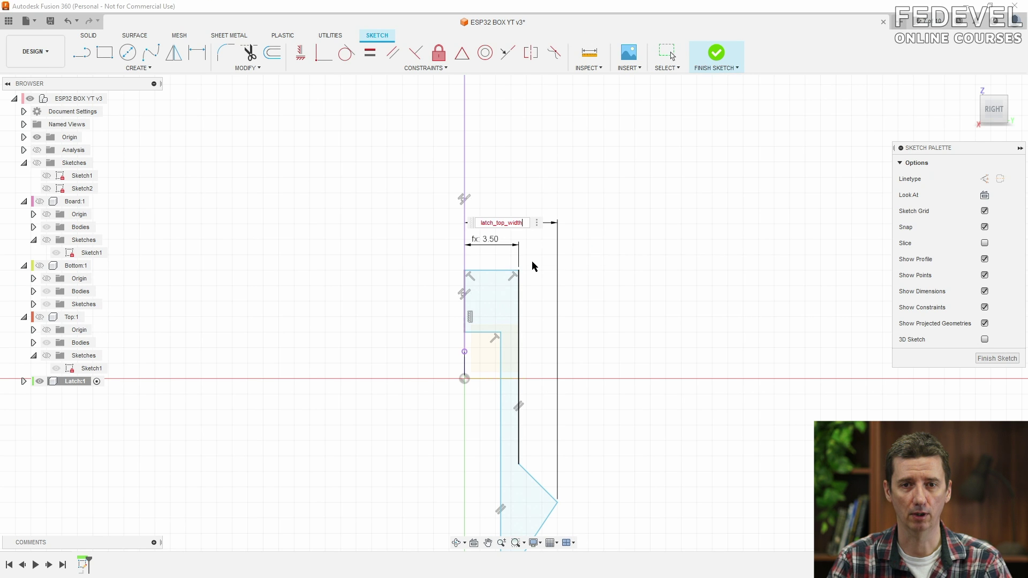
key("Return")
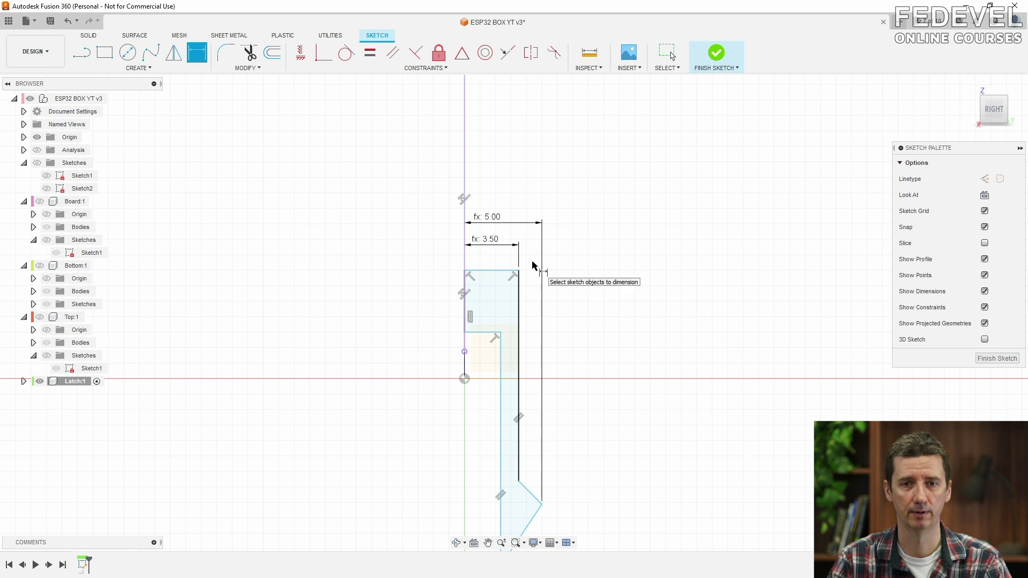
scroll(604, 164, "down", 2)
scroll(623, 346, "up", 3)
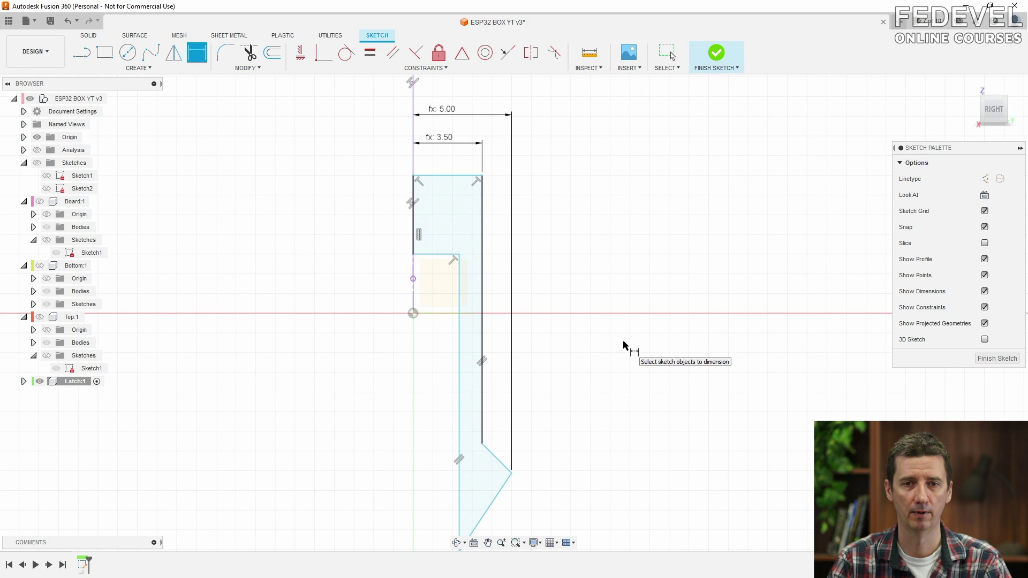
key("Escape")
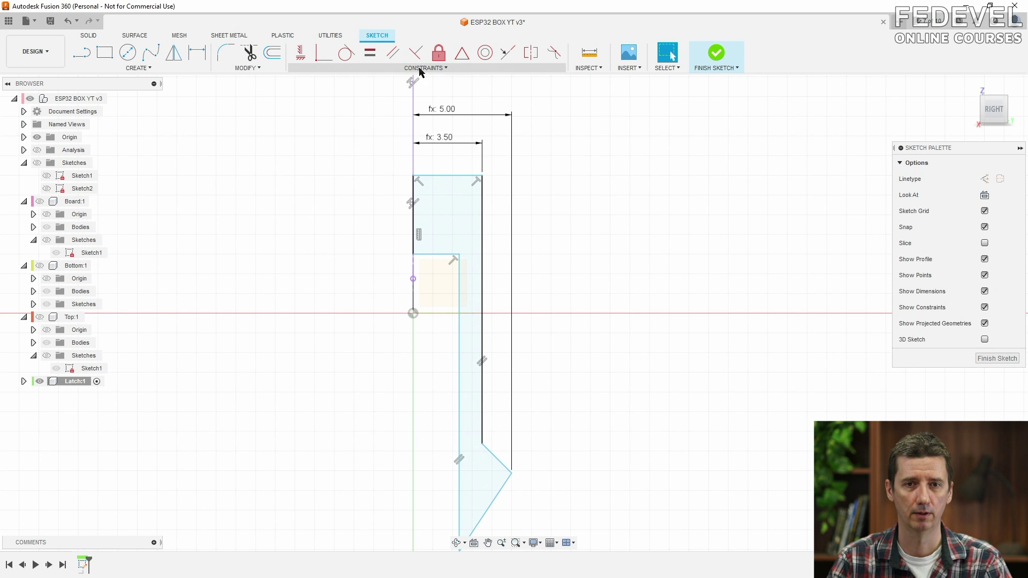
Add a user parameter filament_diameter with a value of 1.75 mm.
left_click(260, 68)
left_click(263, 179)
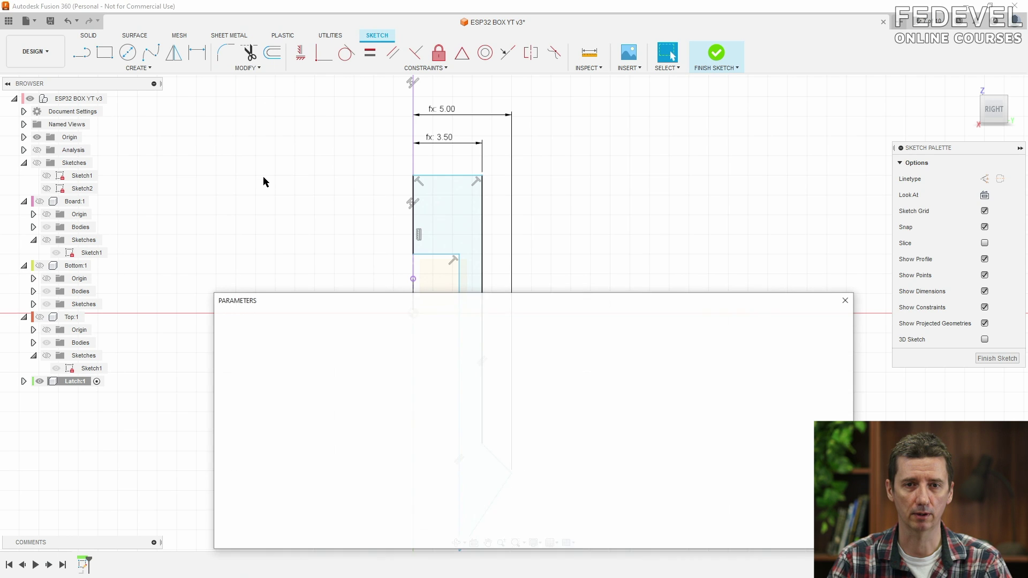
left_click(727, 327)
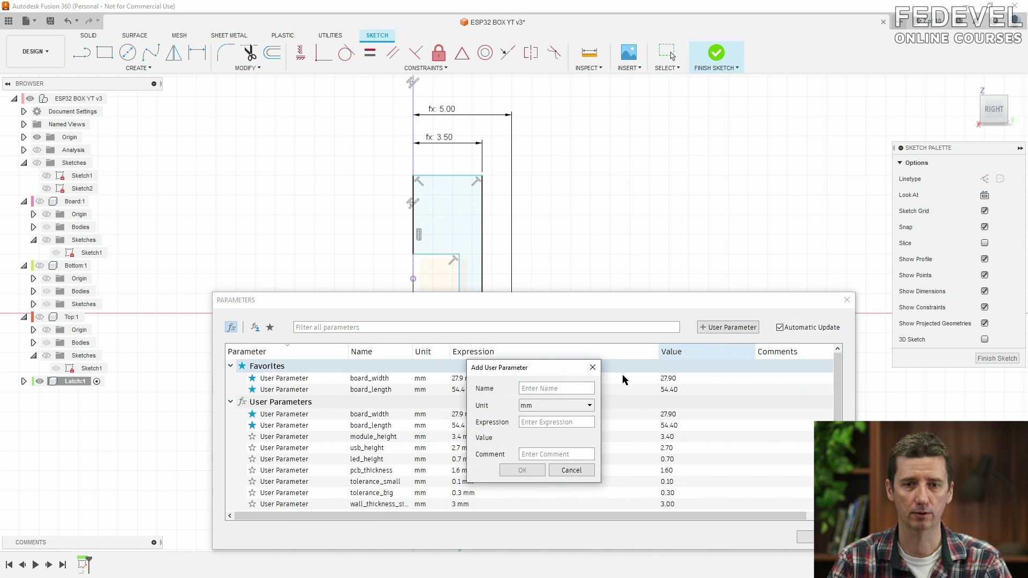
type("f")
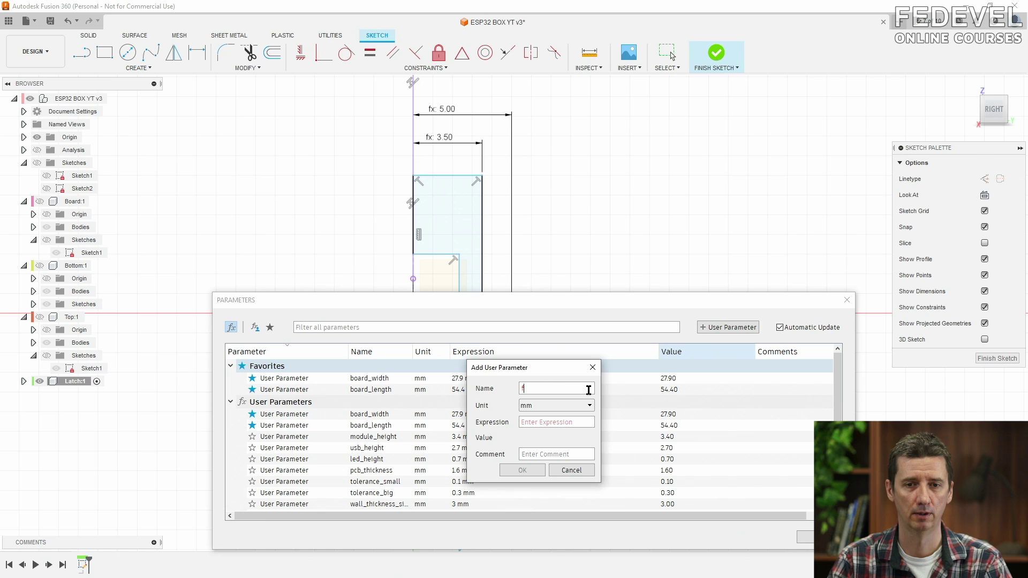
type("ilament_diameter")
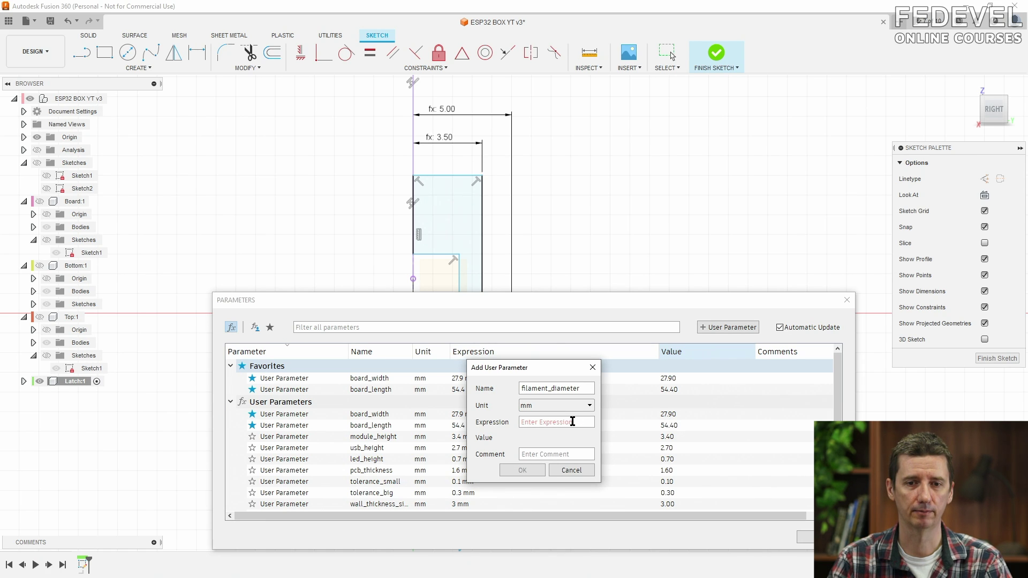
left_click(573, 422)
type("1.75")
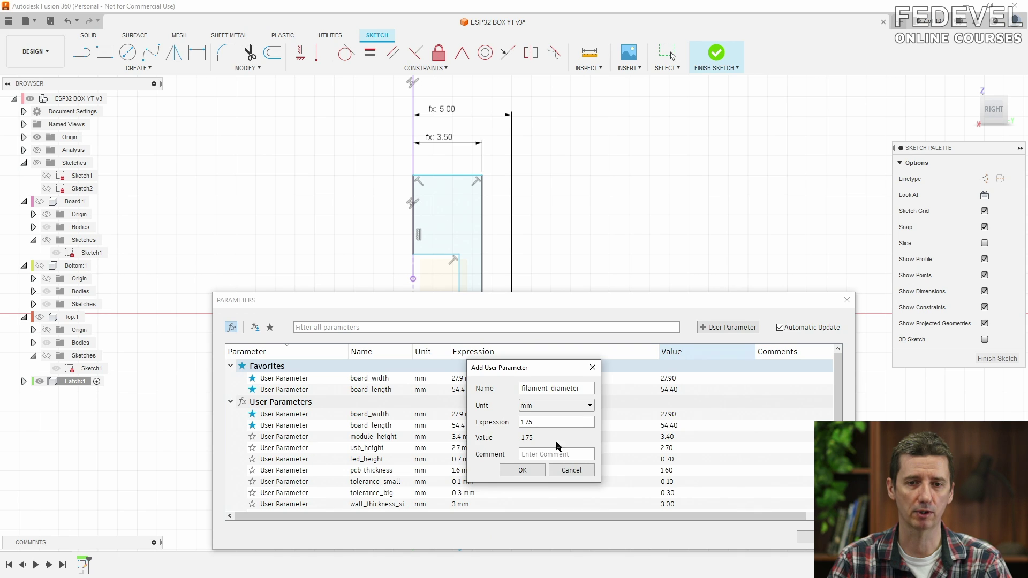
left_click(529, 470)
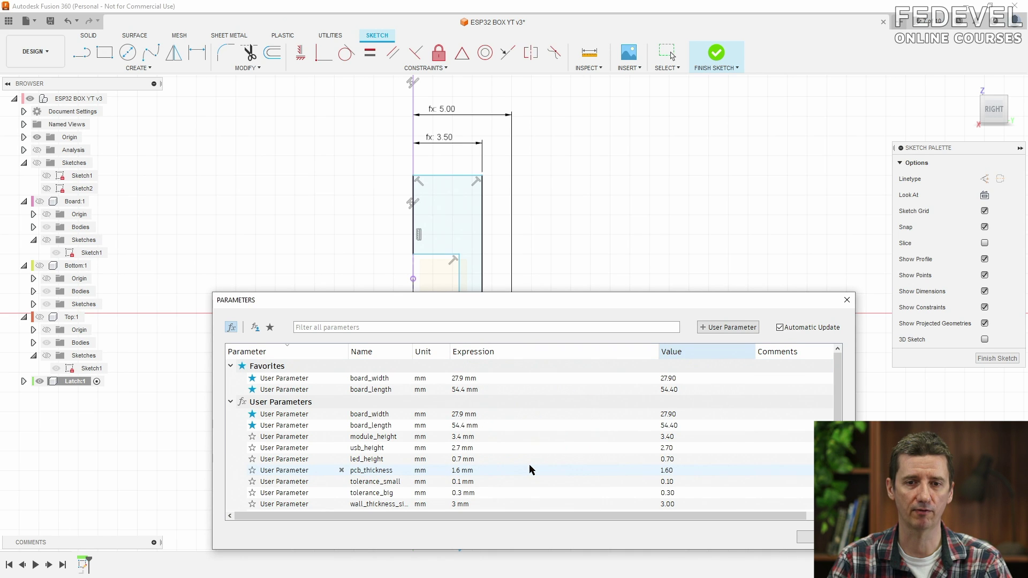
Add a user parameter latch_hole_diameter in mm with the expression filament_diameter + 2* tolerance_big and close the parameter list.
left_click(722, 332)
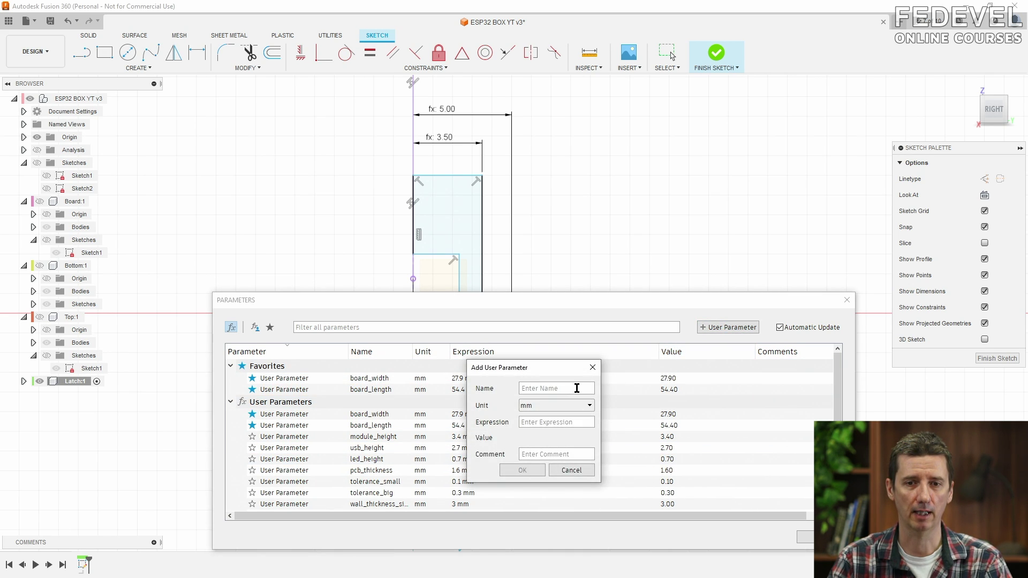
type("latch_hole_diameter")
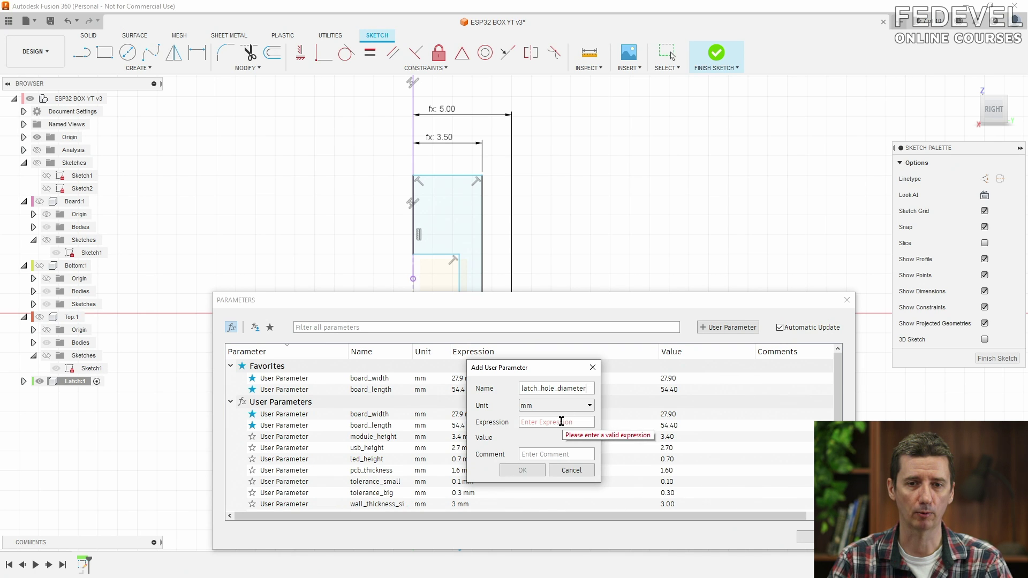
left_click(561, 422)
type("filament_diameter")
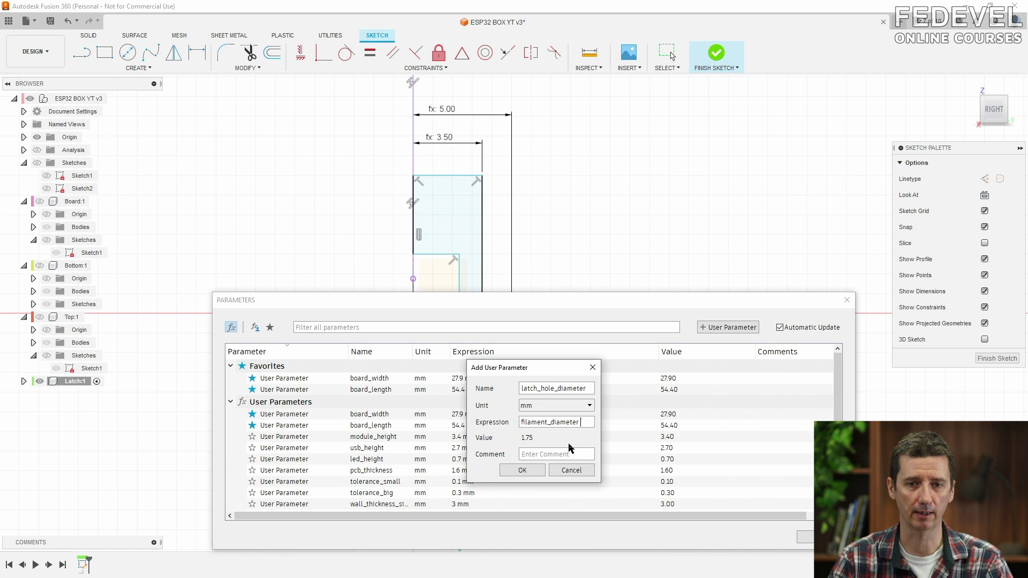
type(" + 2* tol")
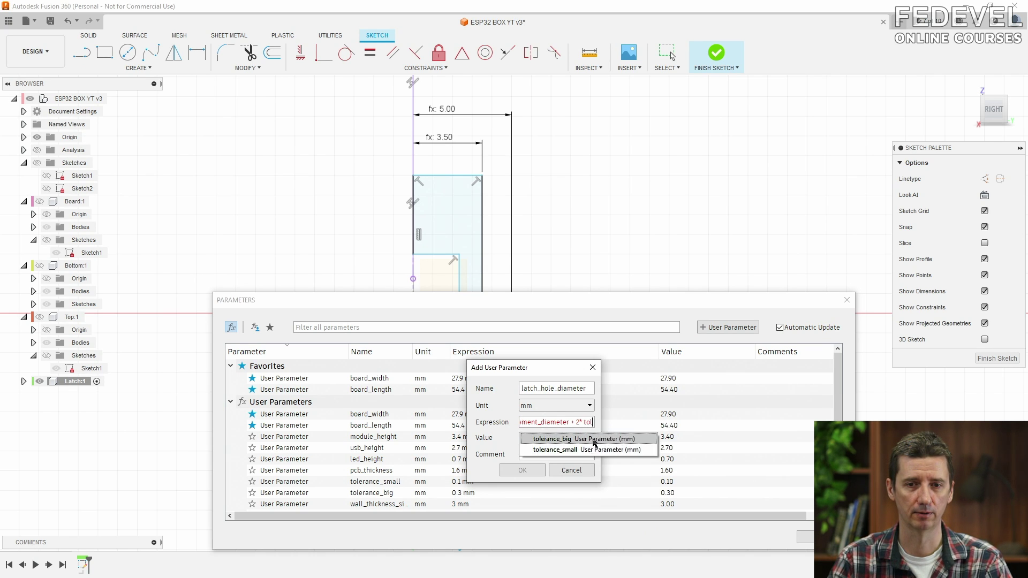
left_click(577, 440)
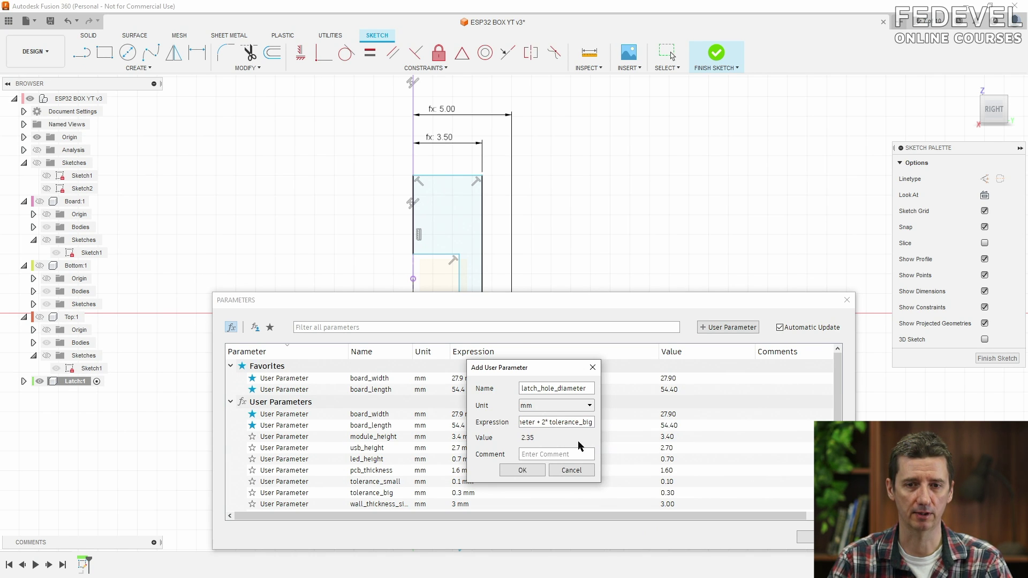
left_click(522, 471)
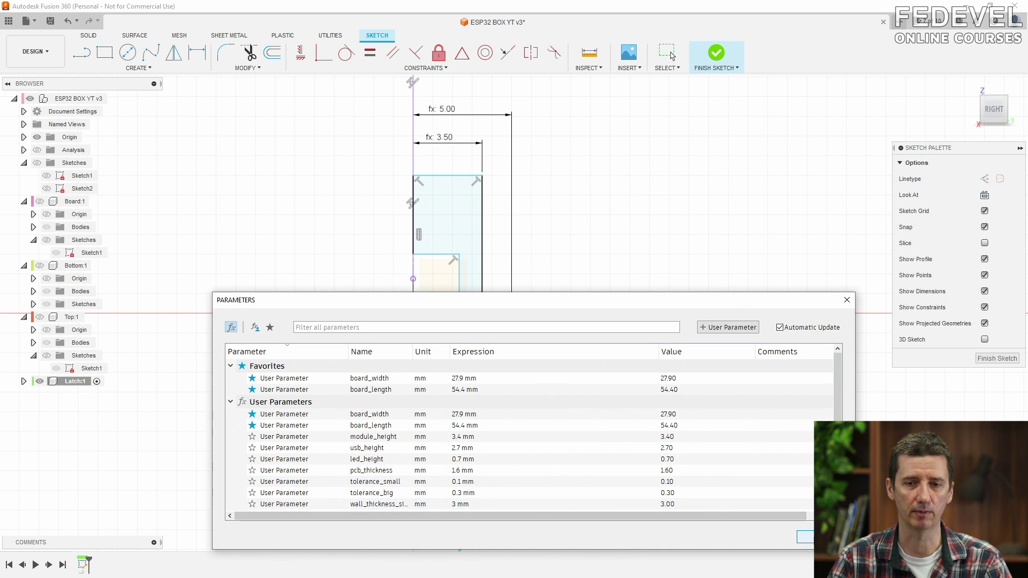
left_click(808, 537)
Draw a center point arc as a semicircle of about 1 mm radius inside the latch head, centred on its vertical axis edge.
scroll(356, 201, "up", 3)
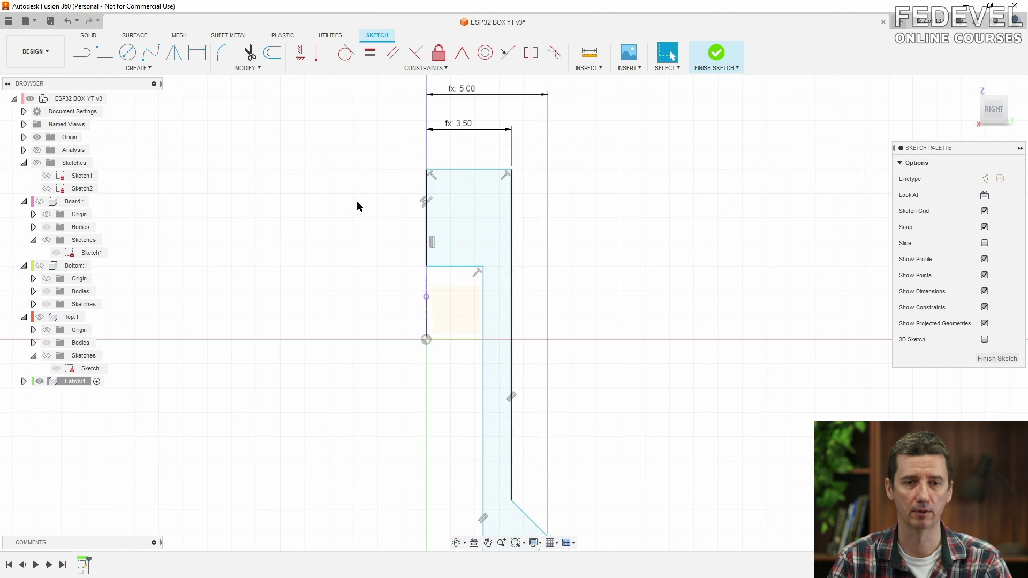
left_click(148, 71)
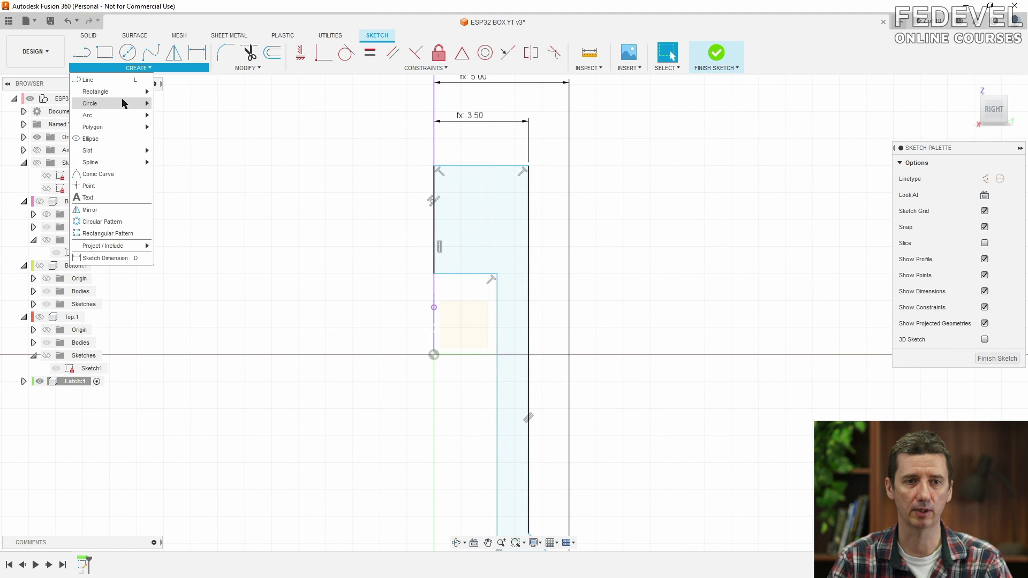
mouse_move(122, 116)
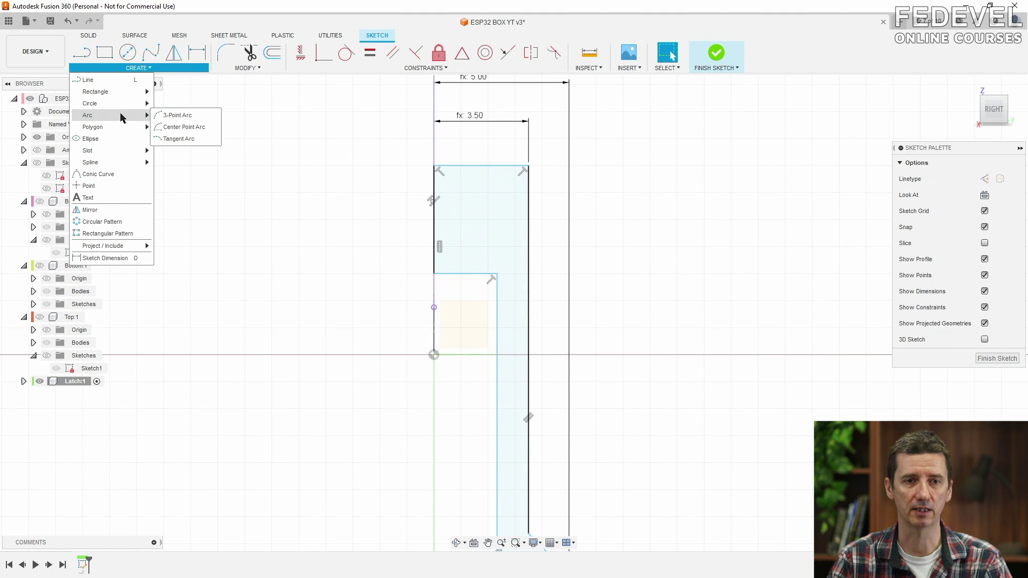
left_click(183, 127)
left_click(434, 192)
left_click(435, 194)
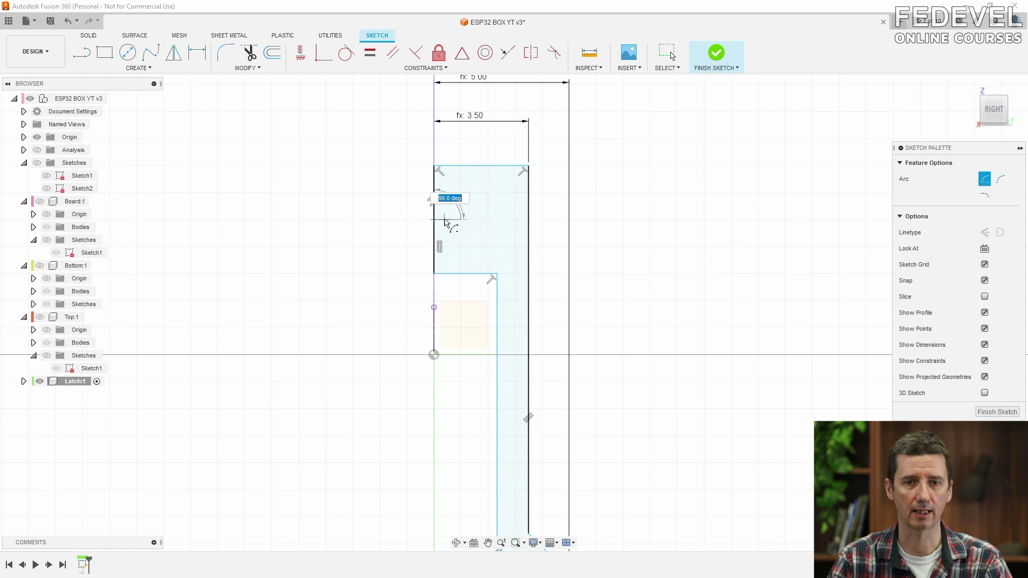
left_click(434, 247)
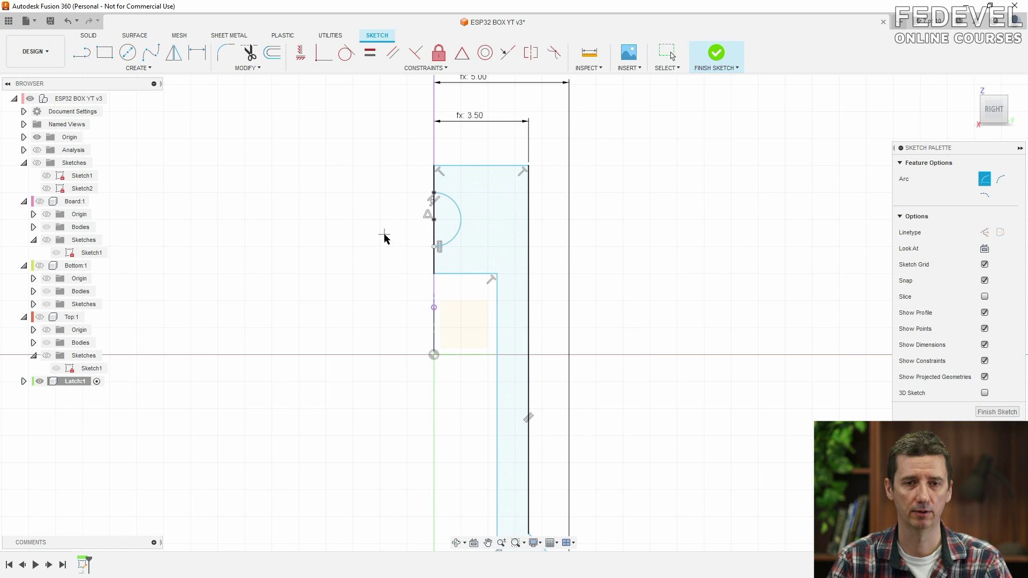
key("Escape")
Dimension the vertical distance from the origin to the semicircle's centre as latch_lock_distance/2.
scroll(383, 182, "down", 1)
key("d")
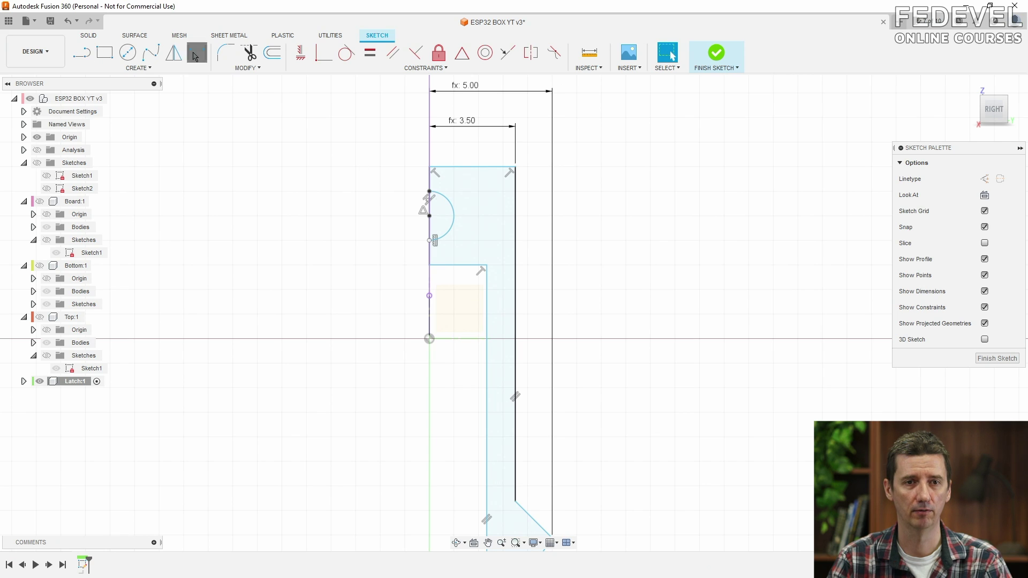
left_click(430, 215)
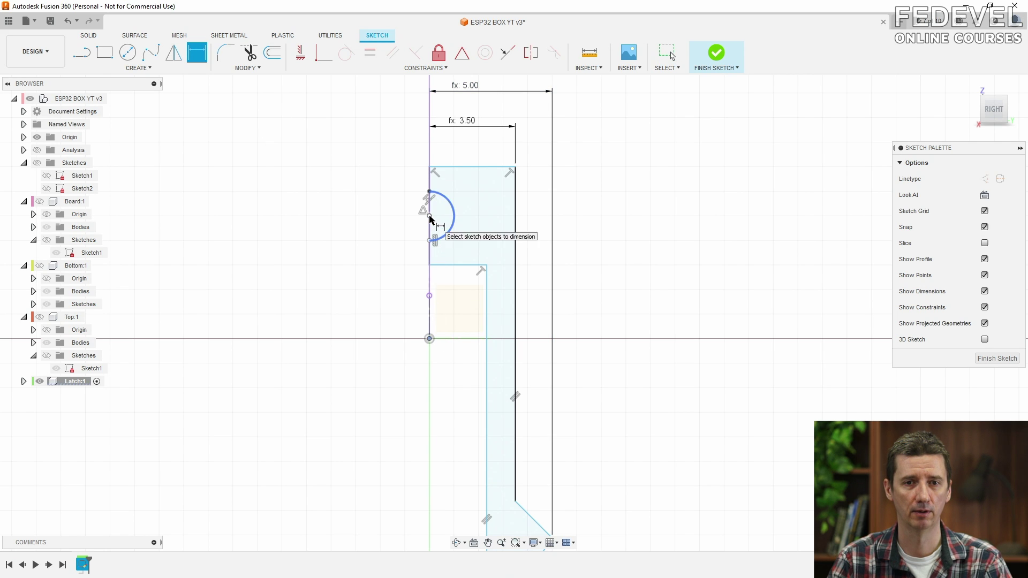
left_click(430, 338)
left_click(368, 269)
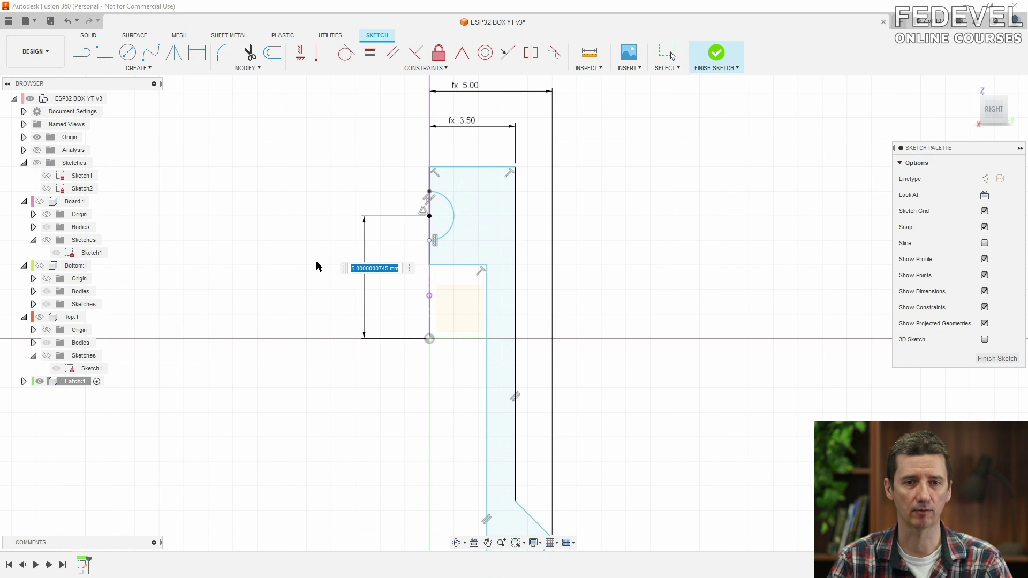
type("loc")
left_click(386, 286)
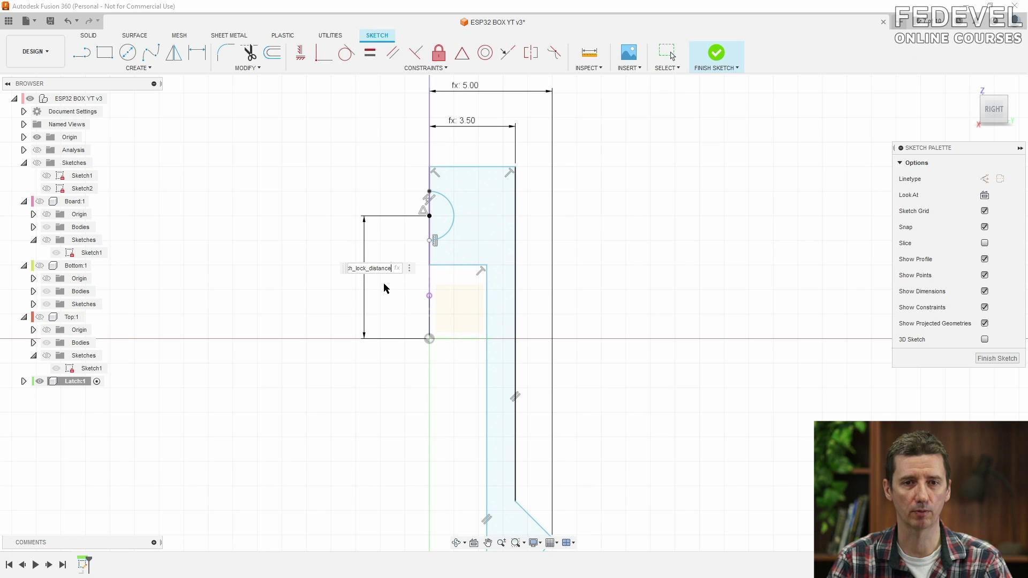
type("/2")
key("Return")
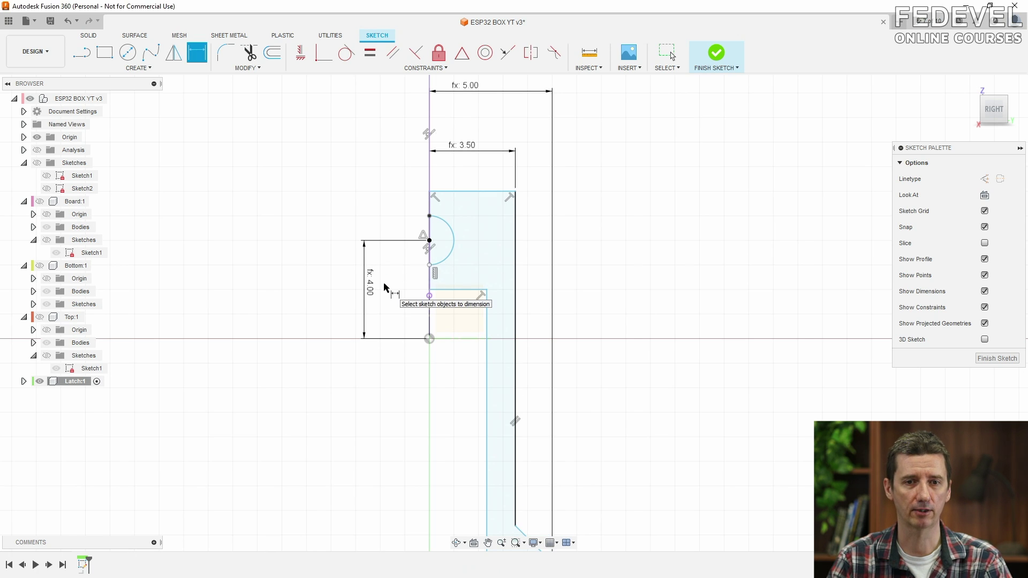
Dimension the semicircle's radius as latch_hole_diameter/2.
left_click(447, 226)
left_click(380, 200)
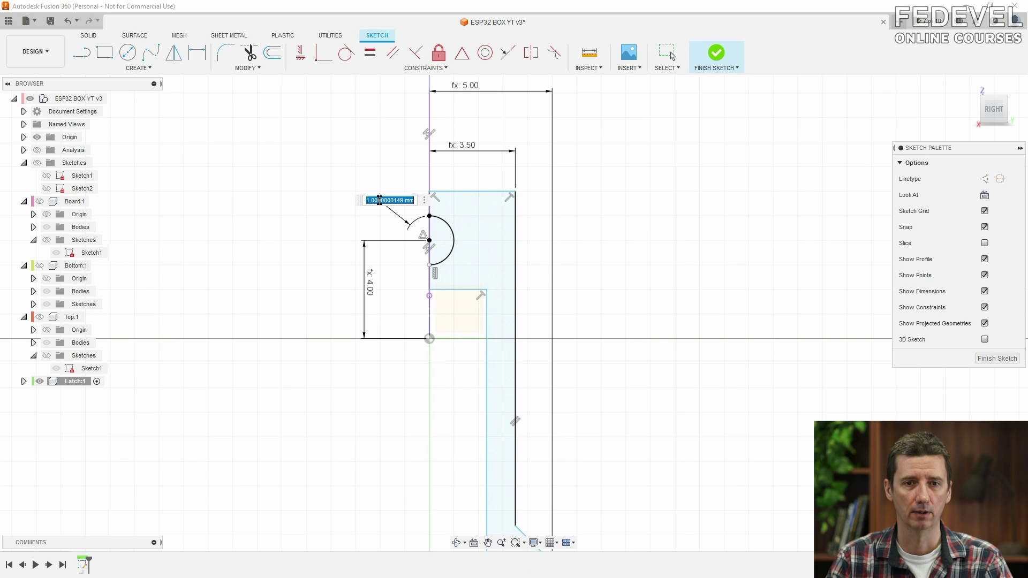
type("la")
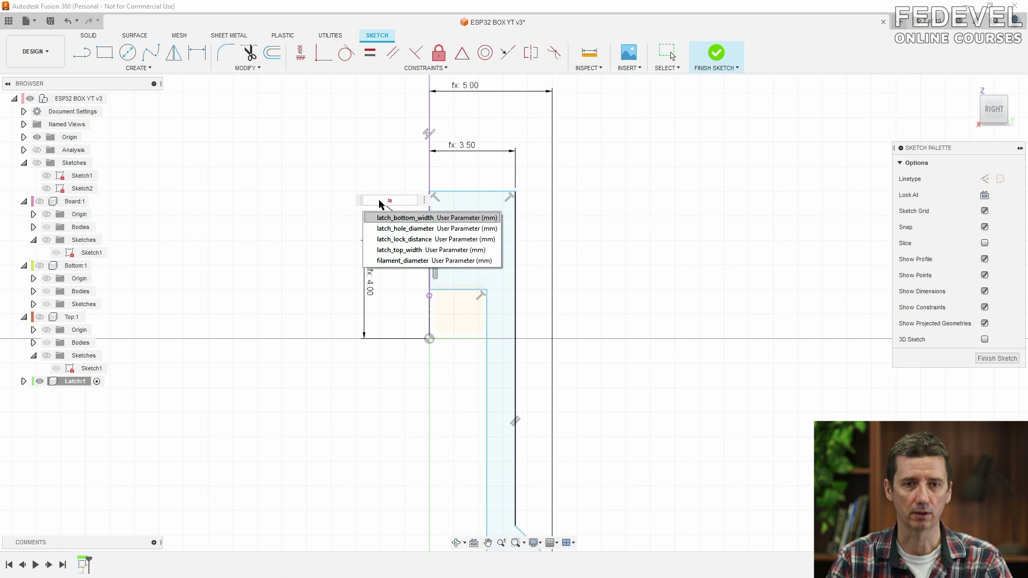
left_click(391, 230)
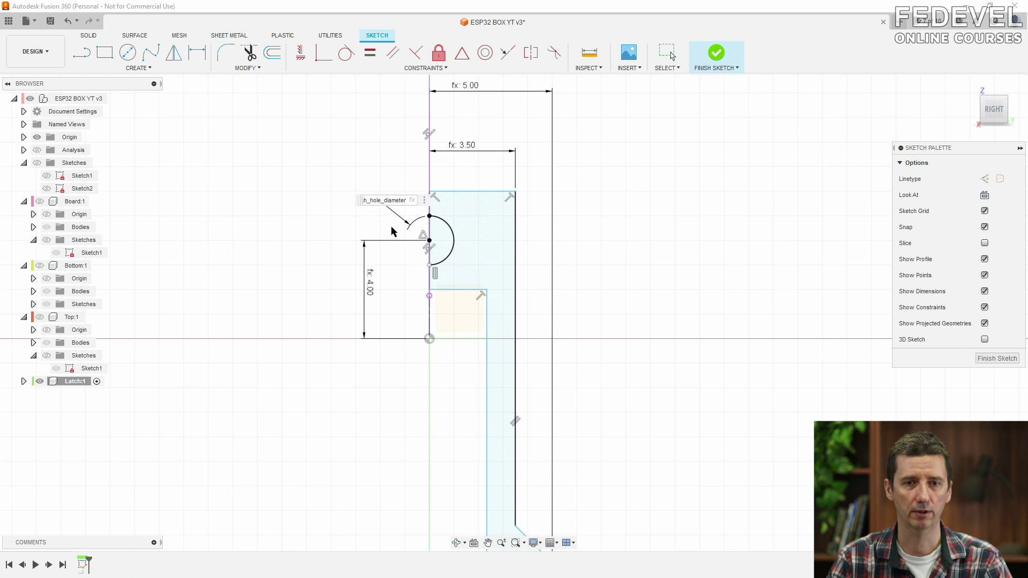
key("Return")
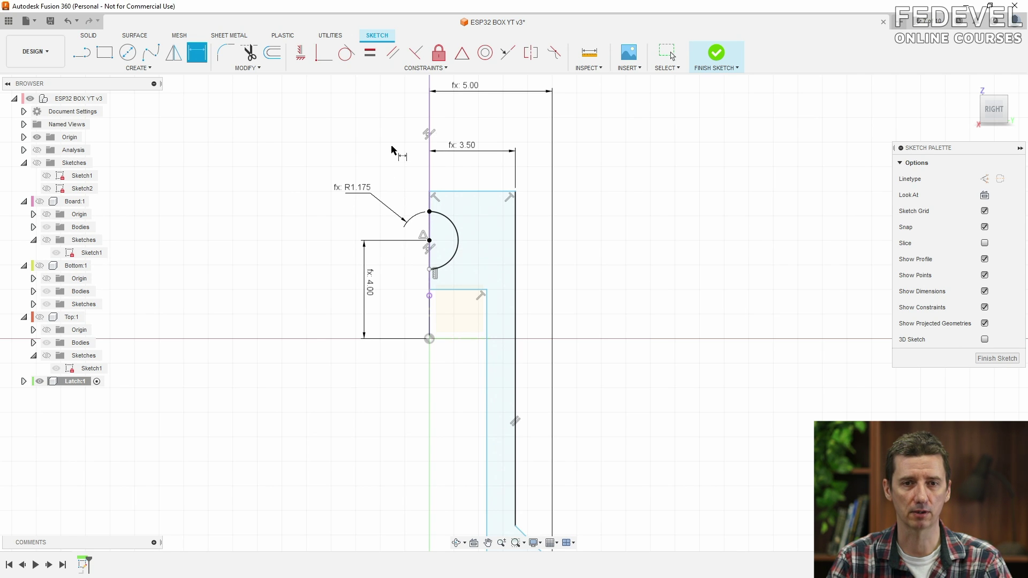
scroll(392, 149, "down", 2)
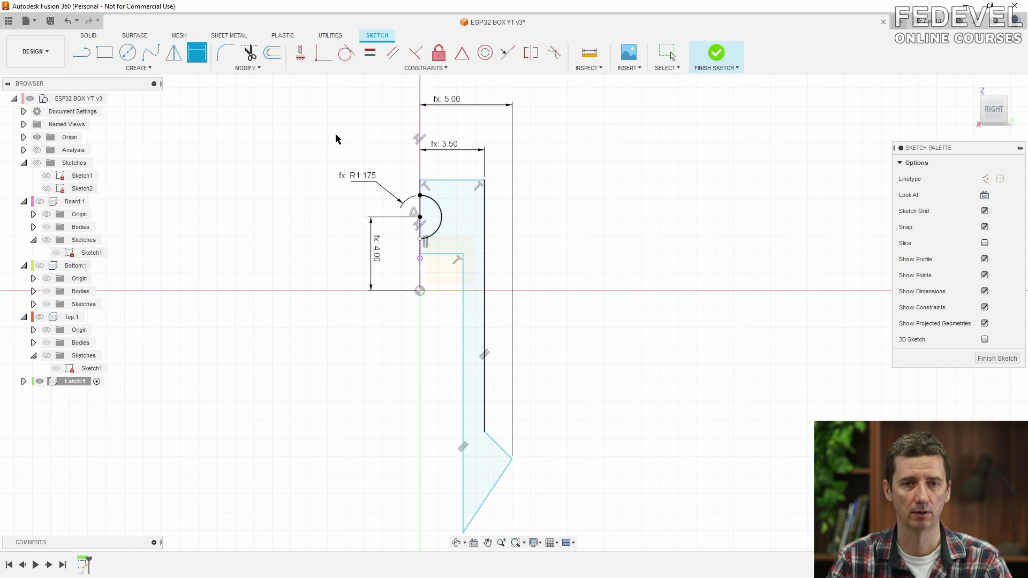
key("Escape")
Dimension the latch head's height between its top and bottom edges as latch_hole_diameter + 2.
key("F6")
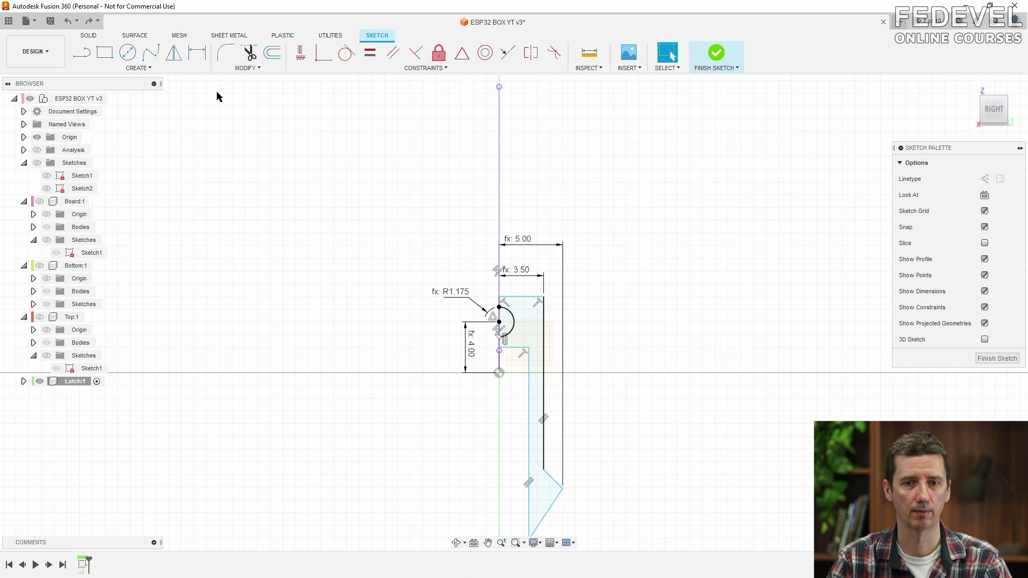
left_click(197, 53)
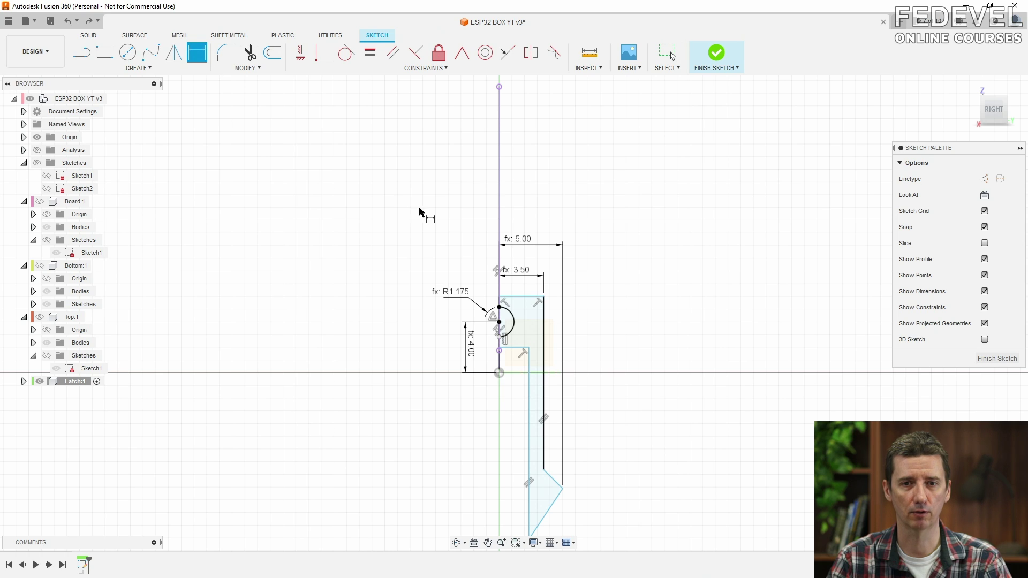
left_click(524, 297)
left_click(519, 349)
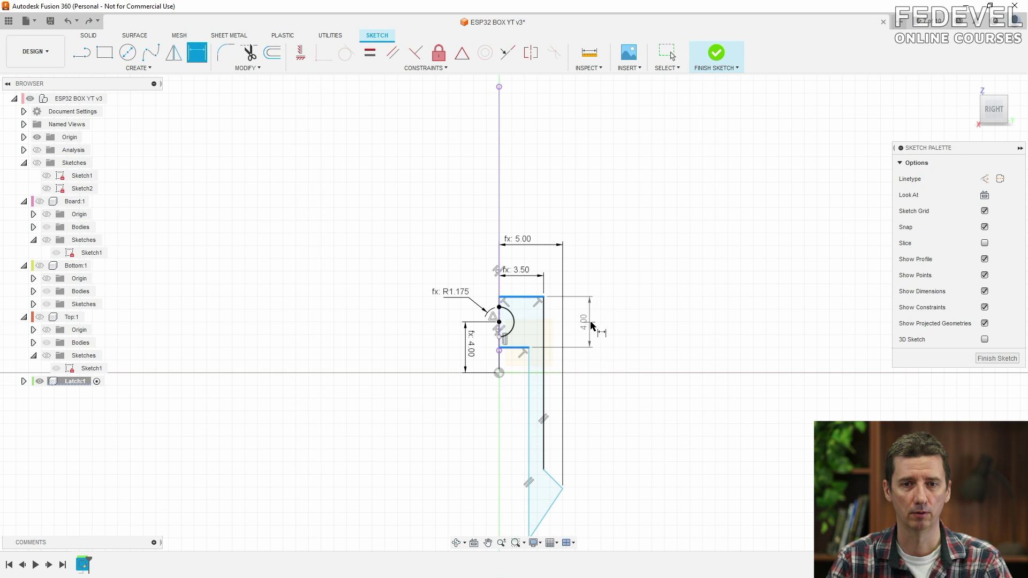
left_click(591, 322)
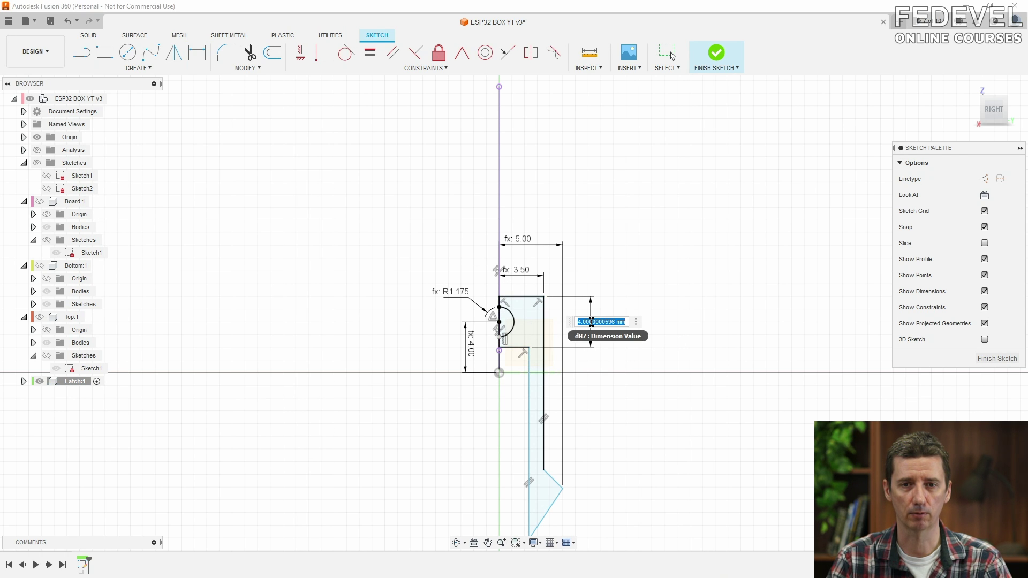
type("la")
left_click(637, 355)
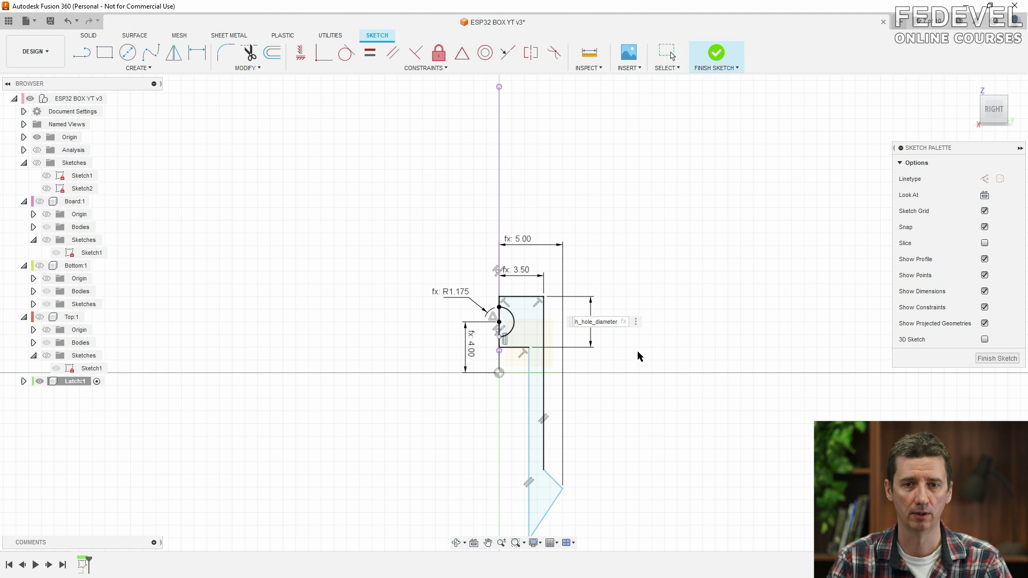
type("+")
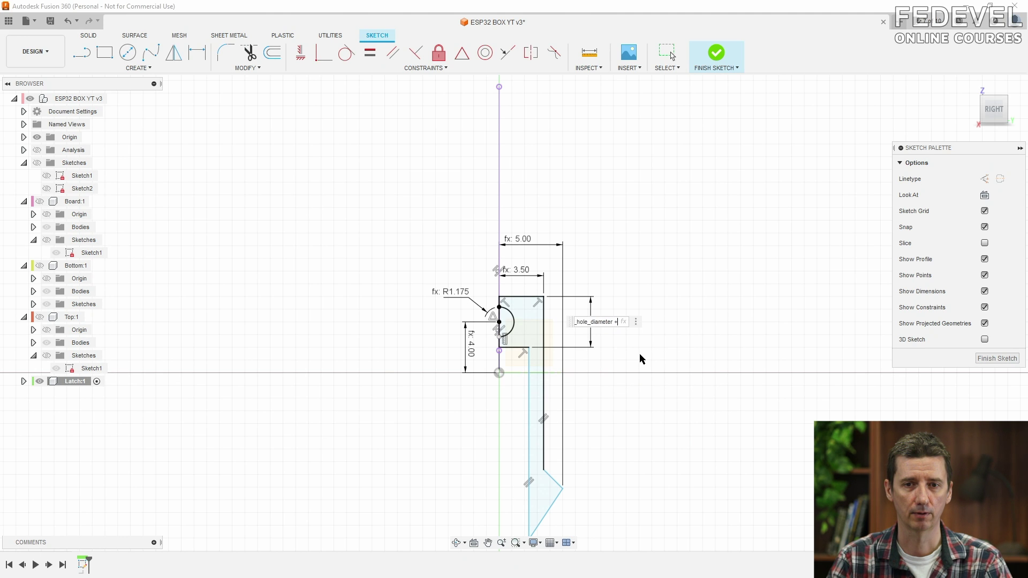
type(" 2")
key("Return")
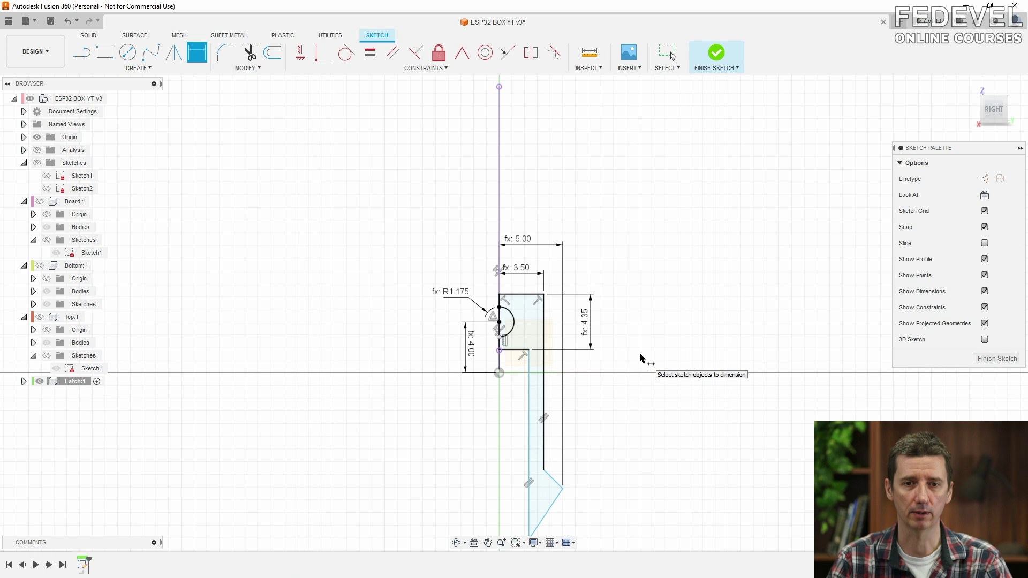
Dimension the angle between the latch leg's outer vertical edge and the barb's upper edge as 100 degrees.
left_click(554, 480)
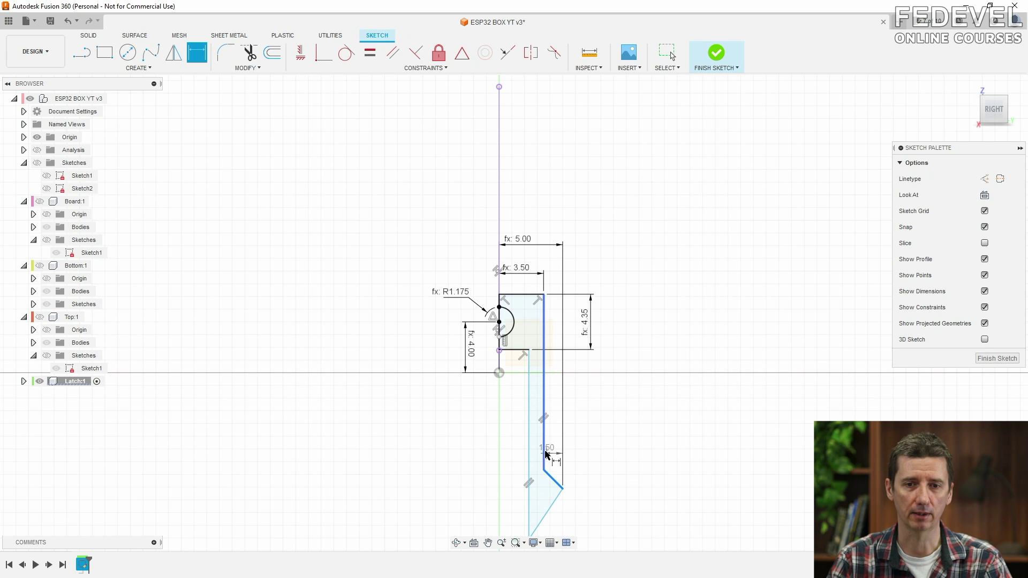
left_click(544, 445)
left_click(589, 444)
type("100")
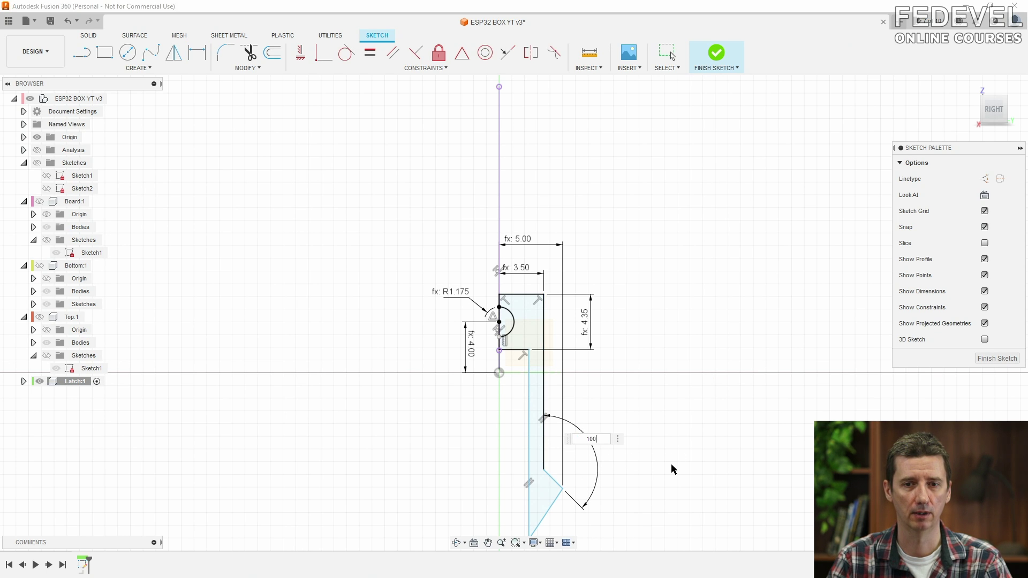
key("Return")
Dimension the latch leg's width between its two vertical edges as 1 mm and space out the horizontal dimensions above the head.
left_click(529, 385)
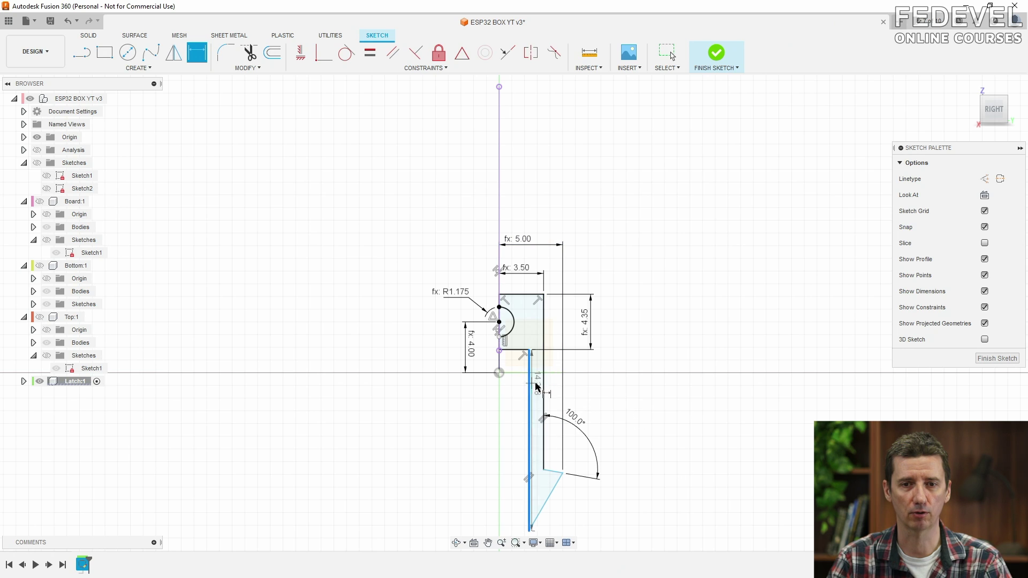
left_click(544, 386)
left_click(518, 289)
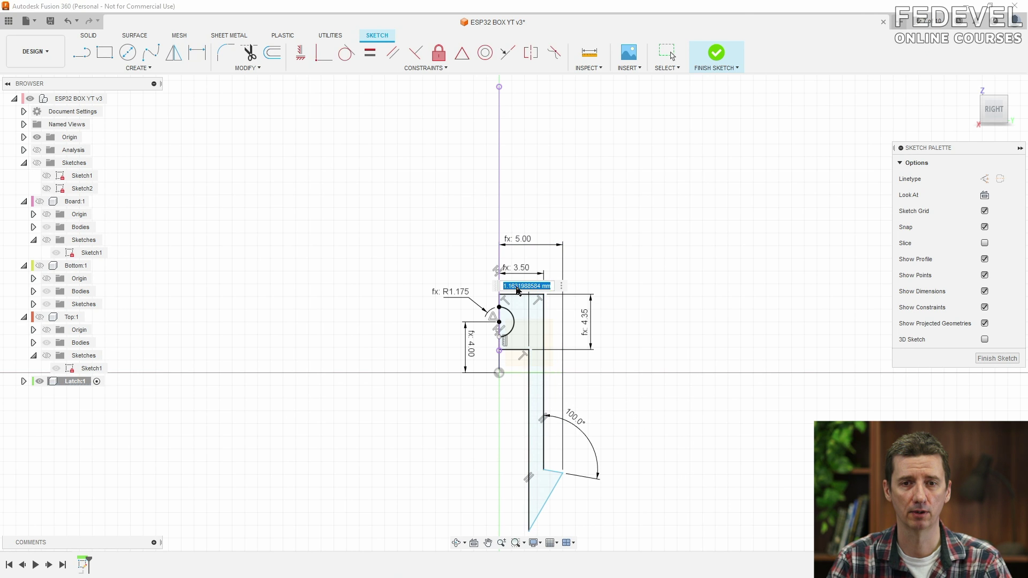
type("1")
key("Return")
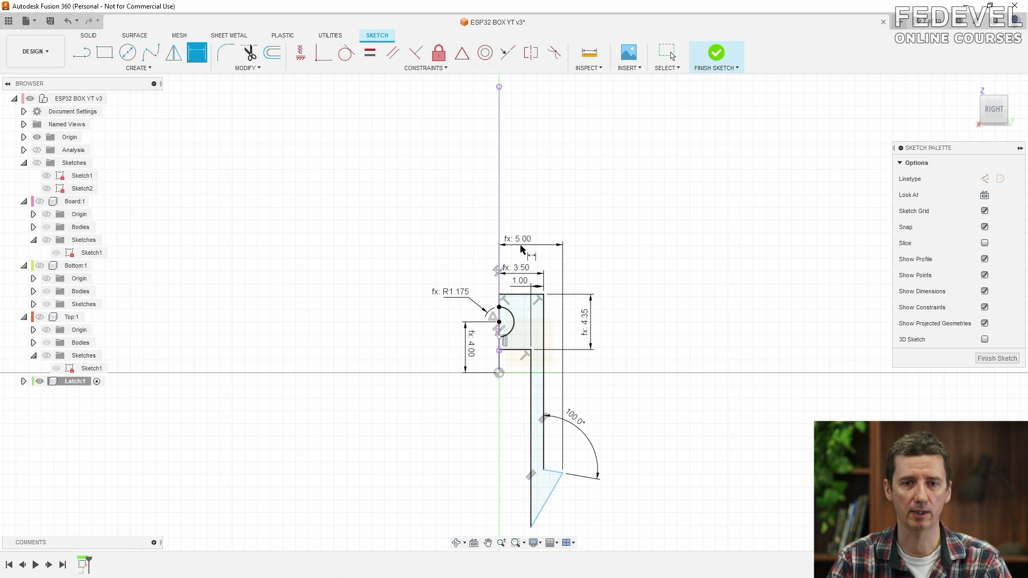
left_click_drag(518, 213, 518, 212)
mouse_move(522, 265)
left_mouse_down()
mouse_move(524, 242)
mouse_move(515, 263)
left_mouse_up()
Dimension the vertical distance from the origin to the corner where the leg meets the barb as latch_lock_distance/2.
key("d")
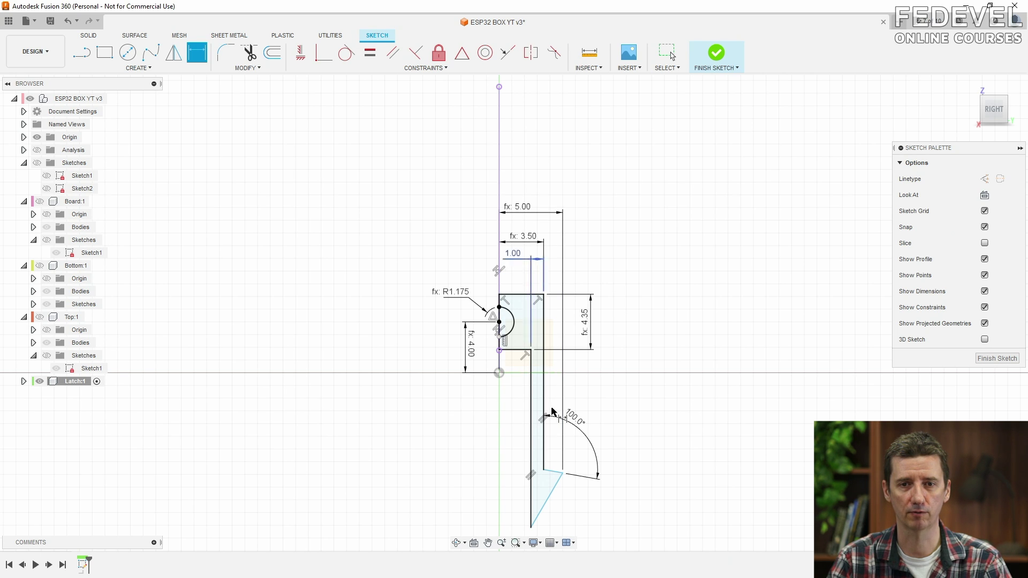
left_click(544, 471)
left_click(499, 373)
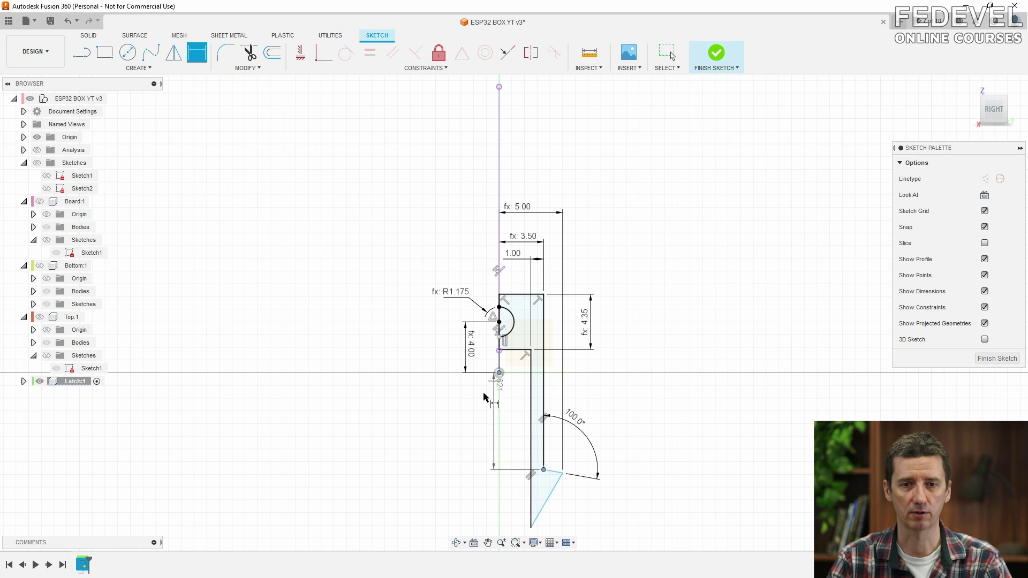
left_click(467, 419)
type("la")
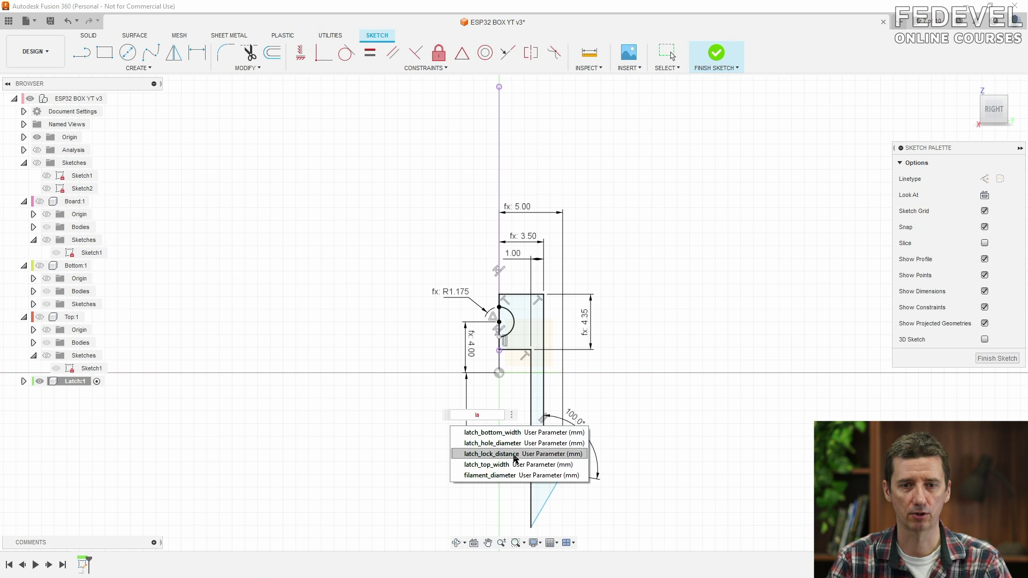
left_click(515, 459)
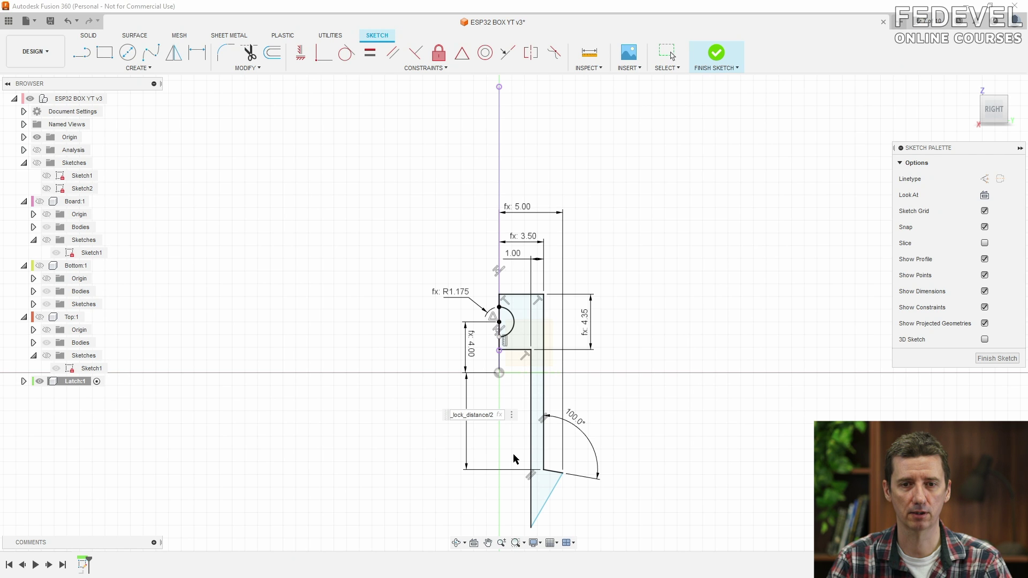
key("Return")
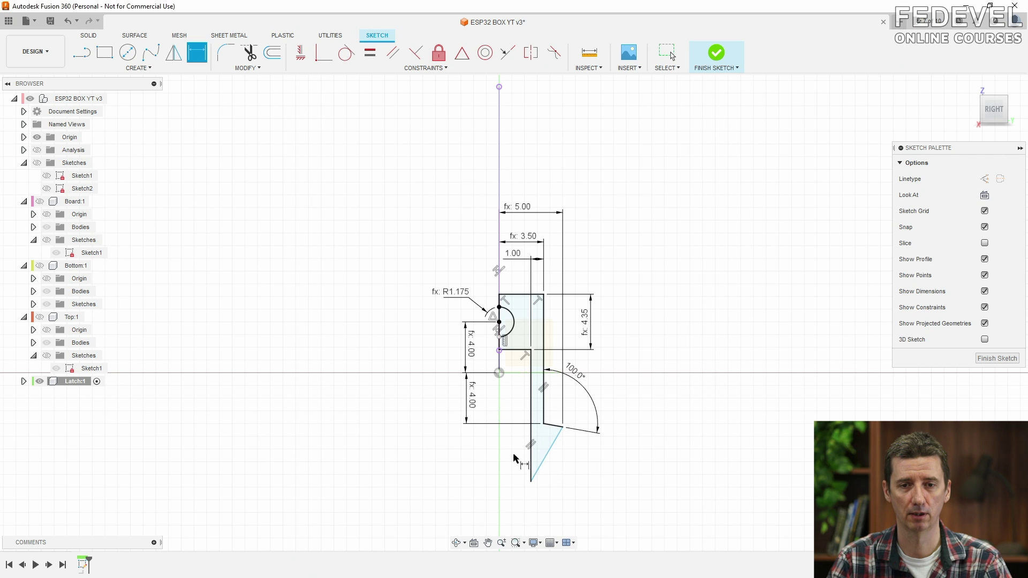
Dimension the vertical distance from the barb's inner corner to the leg's bottom tip as 4 mm.
left_click(544, 424)
left_click(531, 482)
left_click(467, 464)
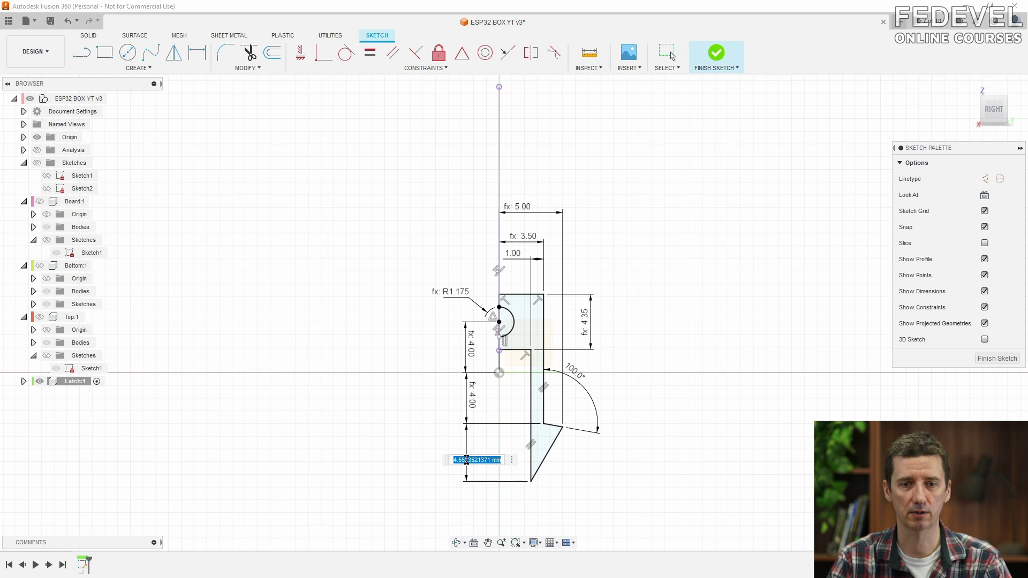
type("4")
key("Return")
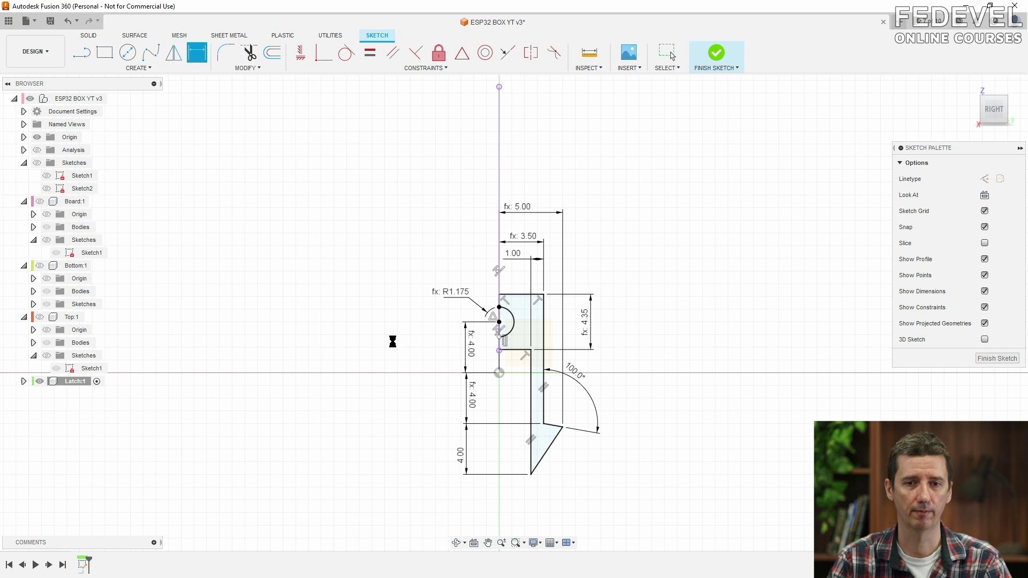
key("Escape")
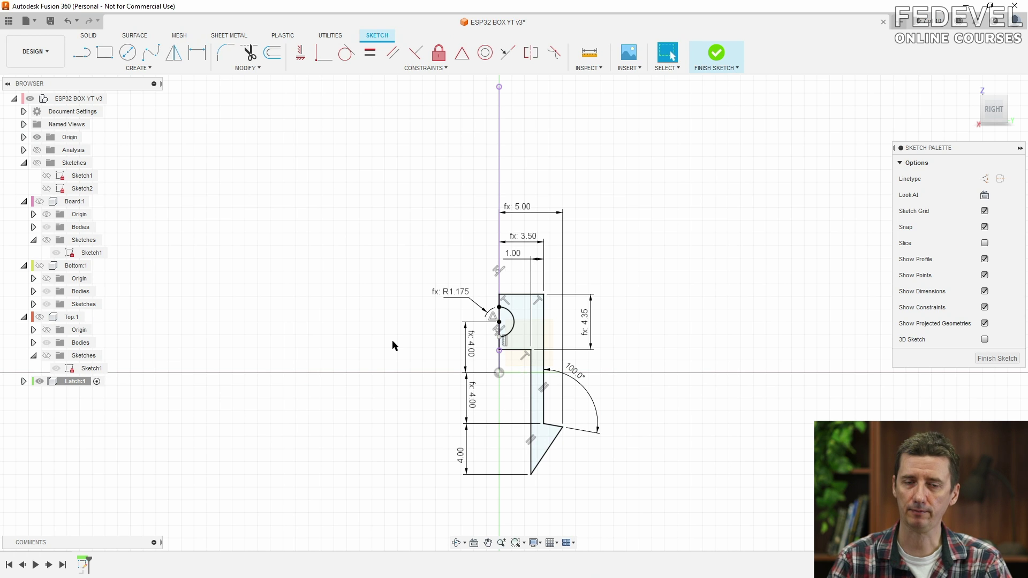
Add a user parameter named latch_thickness in mm with the expression 1.
left_click(247, 68)
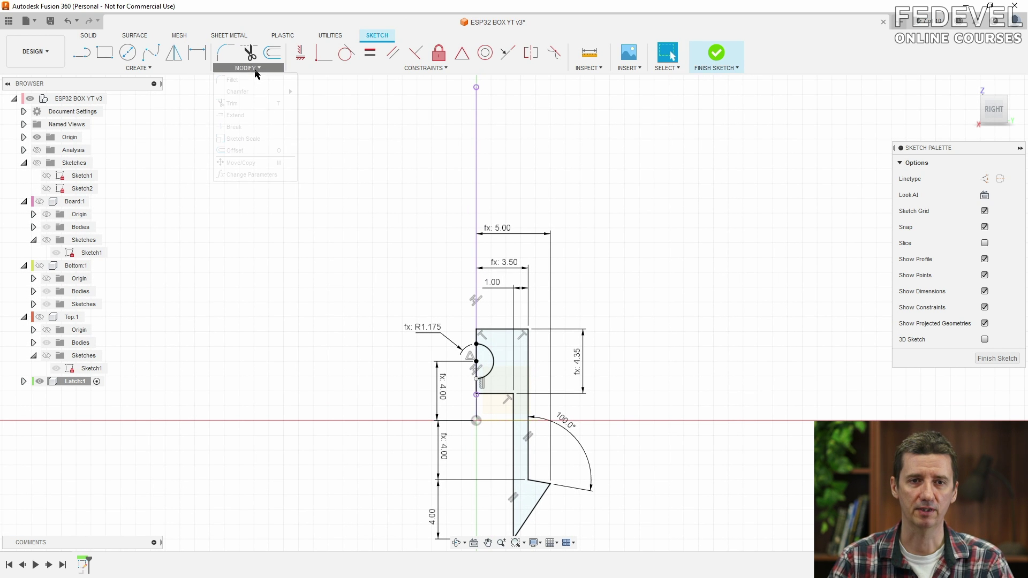
left_click(256, 179)
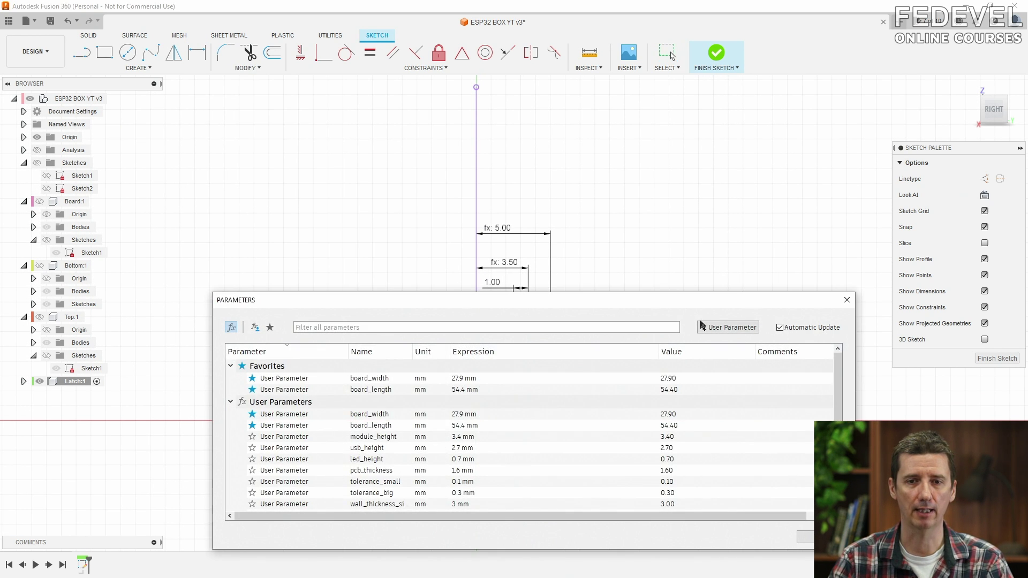
left_click(723, 327)
type("latch_thickness")
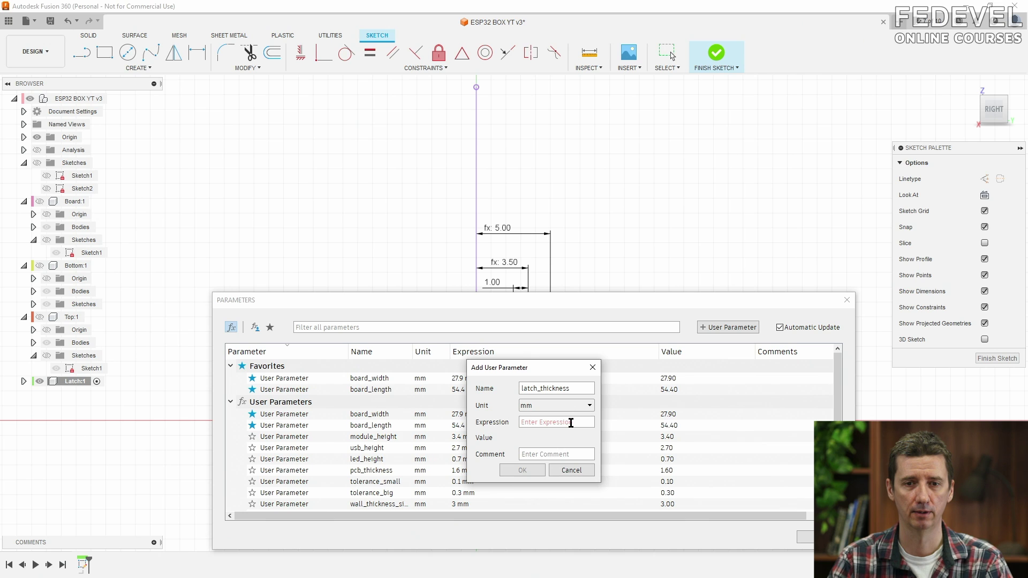
type("1")
left_click(525, 474)
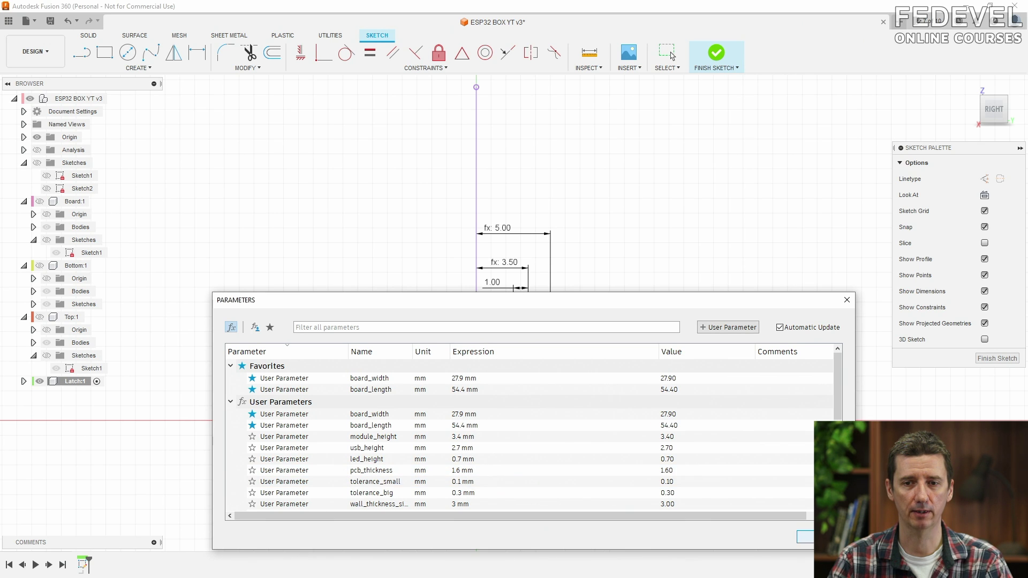
left_click(820, 537)
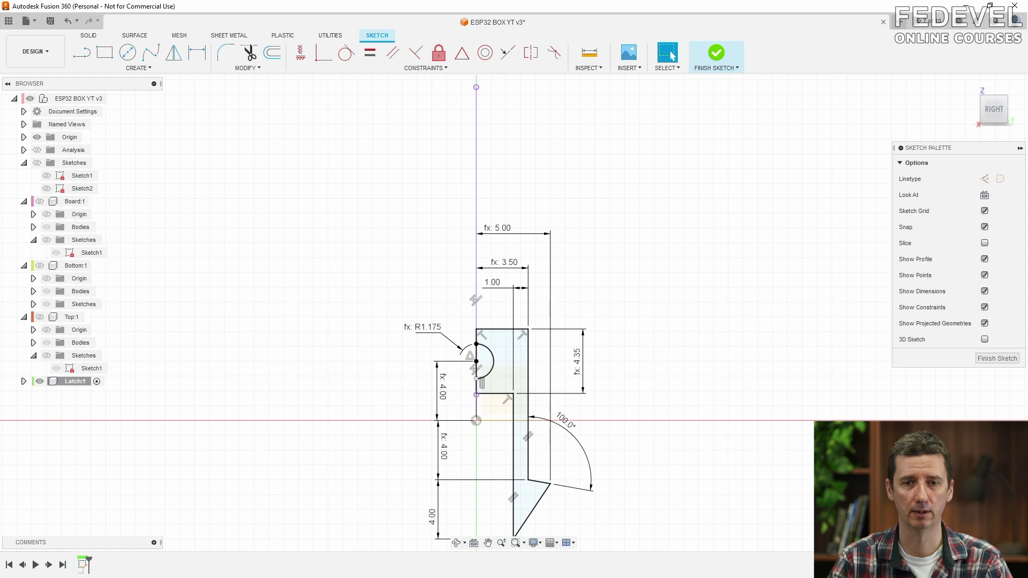
Finish the sketch and extrude the latch profile symmetrically by latch_thickness/2 as a new body.
left_click(997, 359)
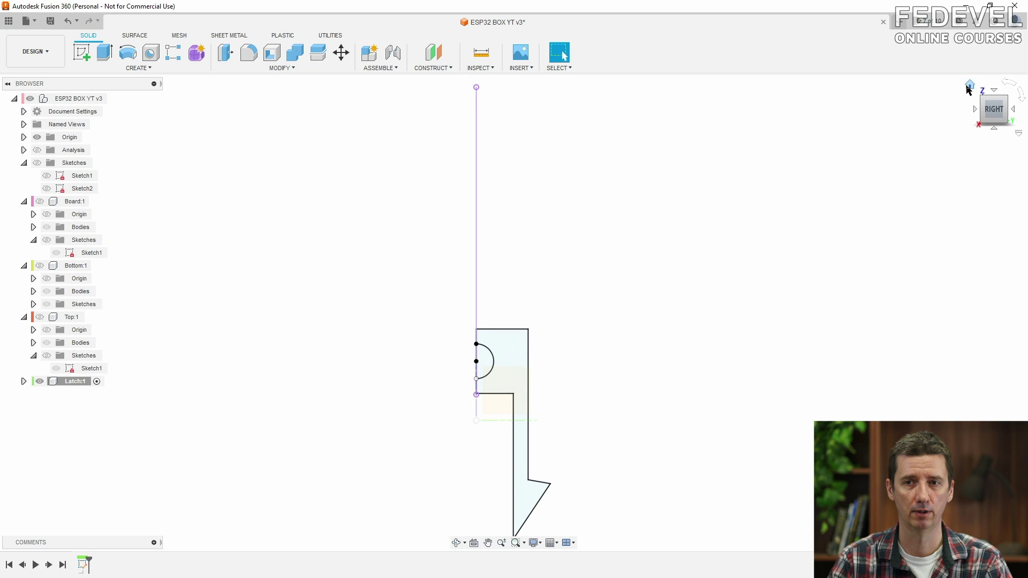
left_click(971, 89)
left_click(517, 344)
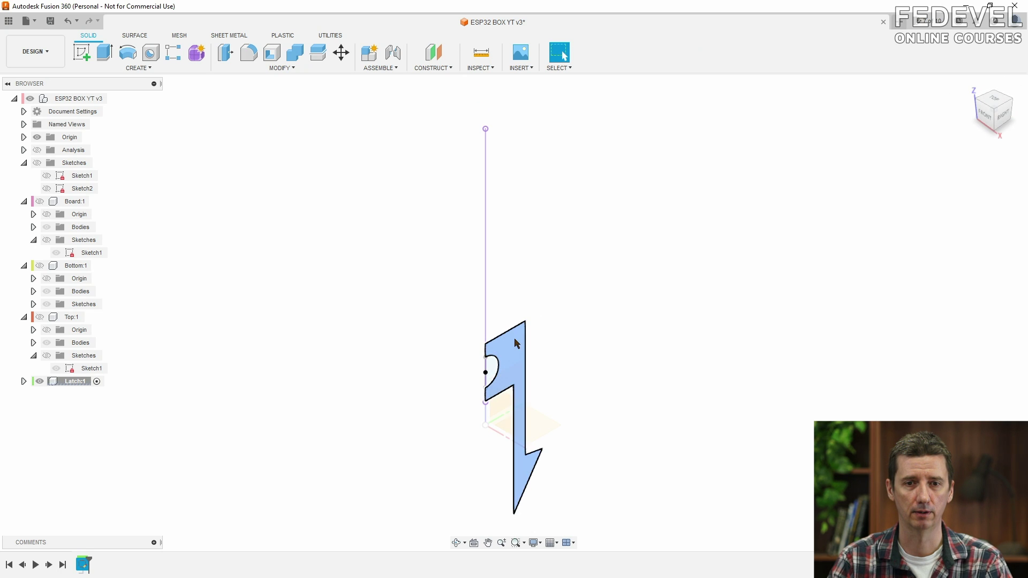
left_click(105, 53)
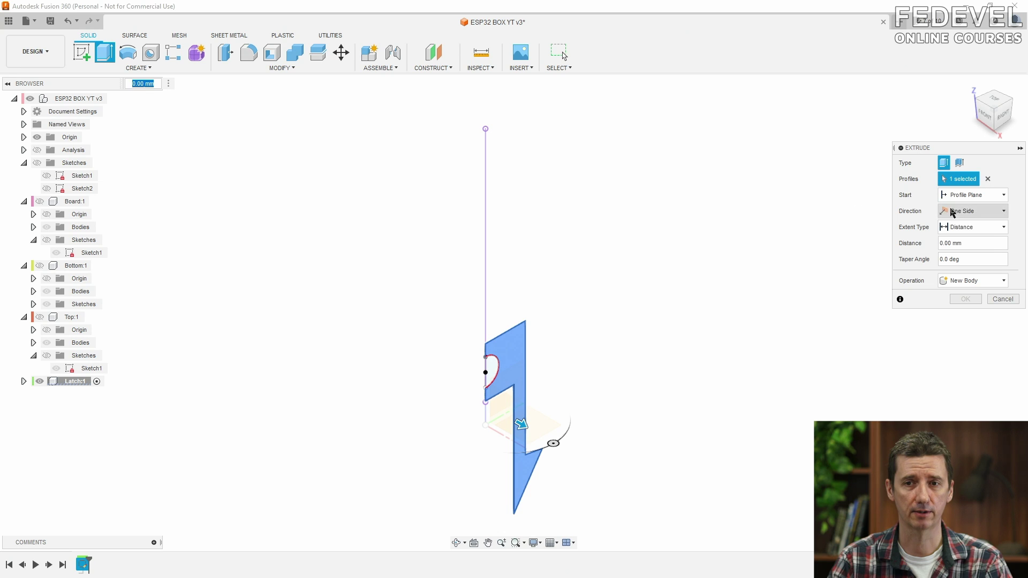
left_click(971, 211)
left_click(972, 247)
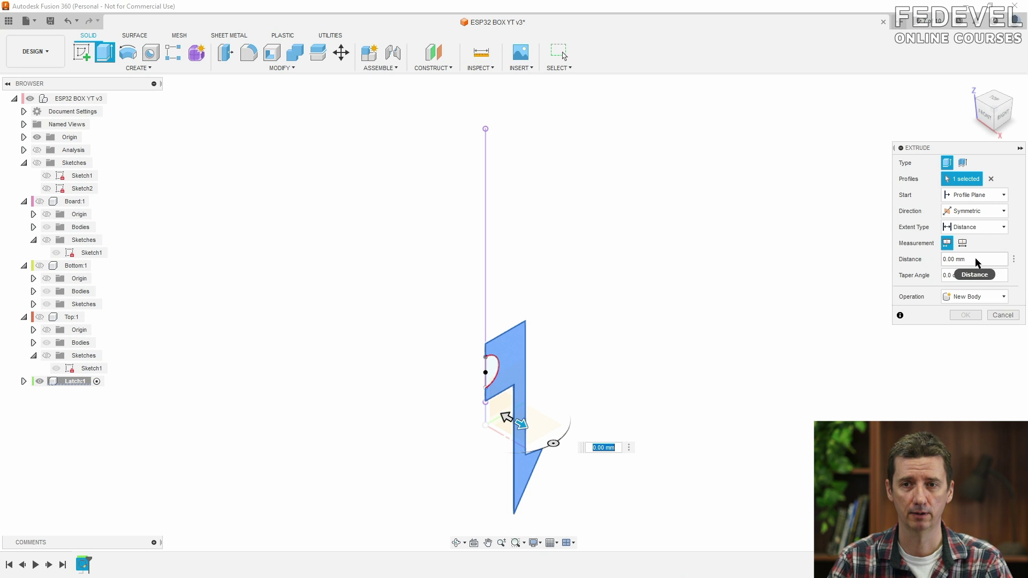
left_click_drag(978, 262, 937, 263)
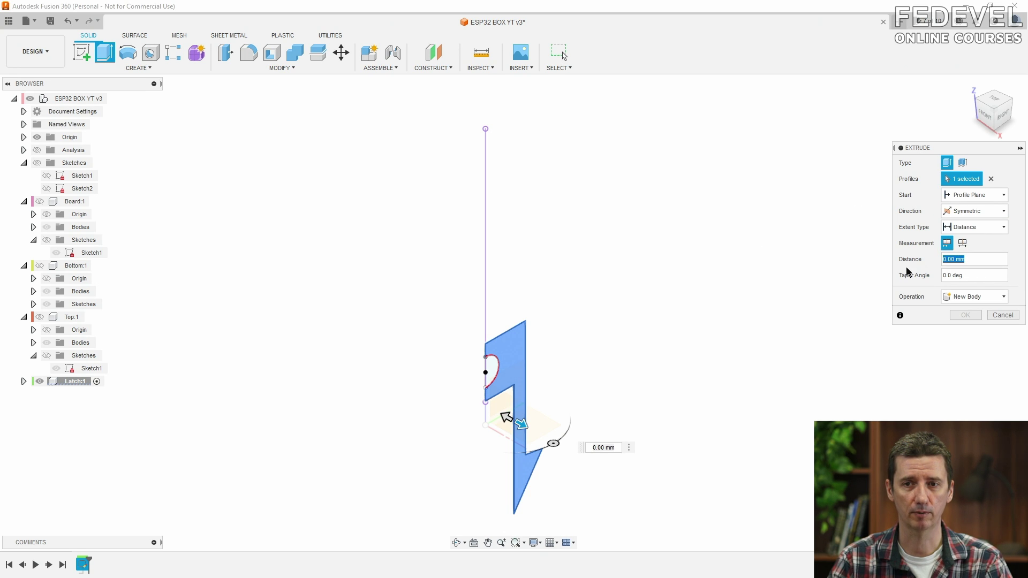
type("lat")
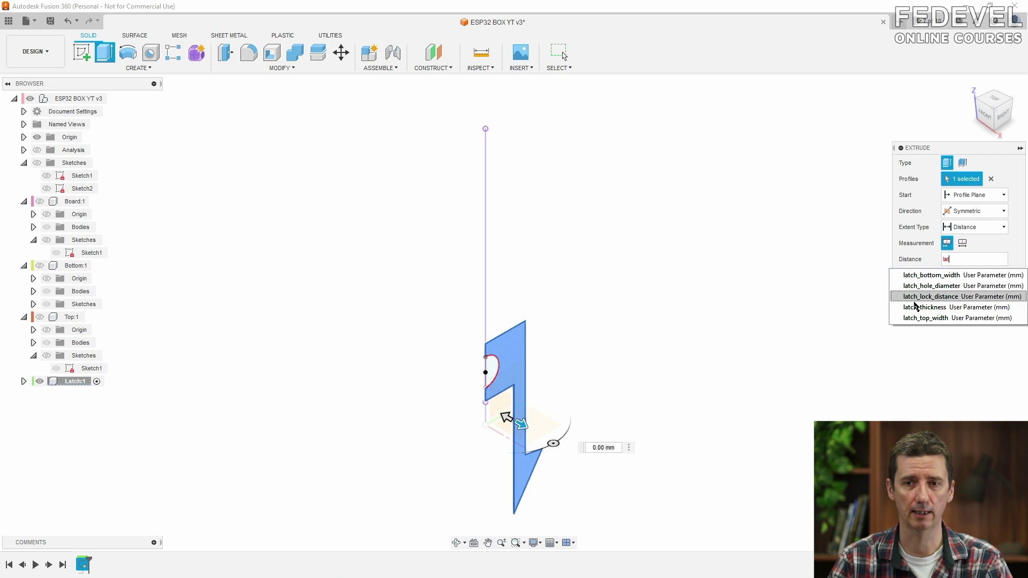
left_click(918, 306)
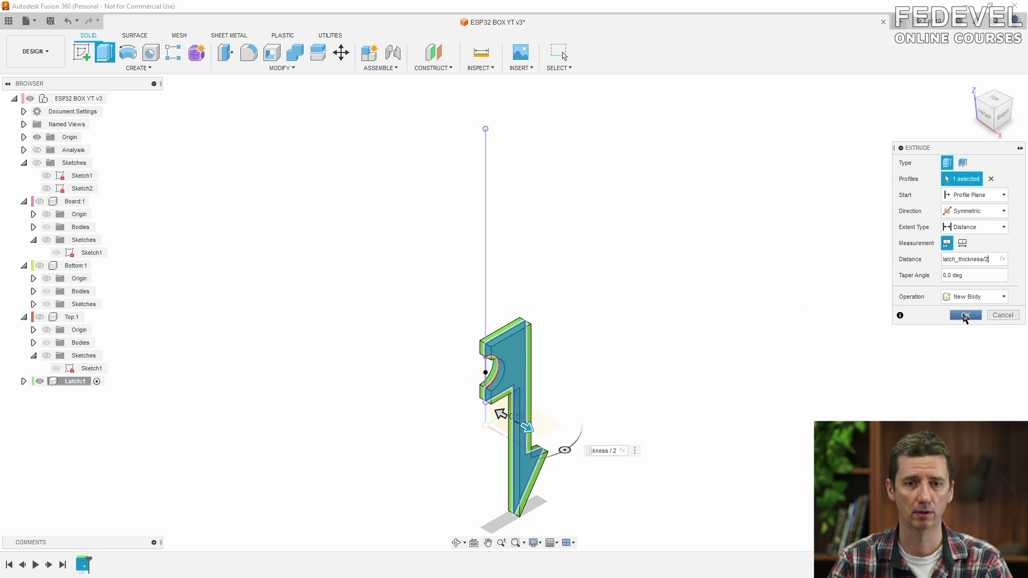
left_click(966, 315)
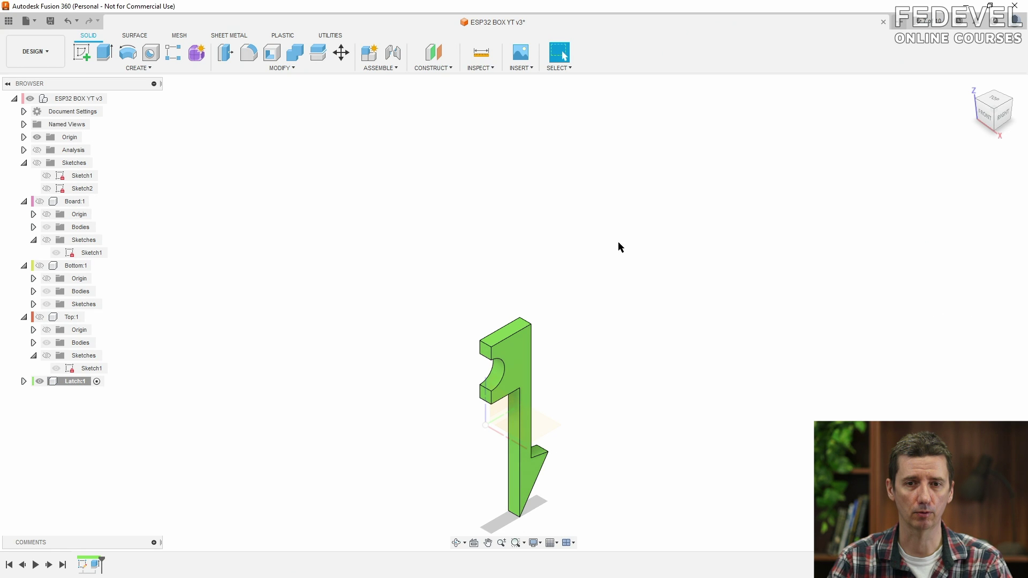
Mirror the half-latch body about the flat face beside the half hole to form the complete latch.
left_click(155, 68)
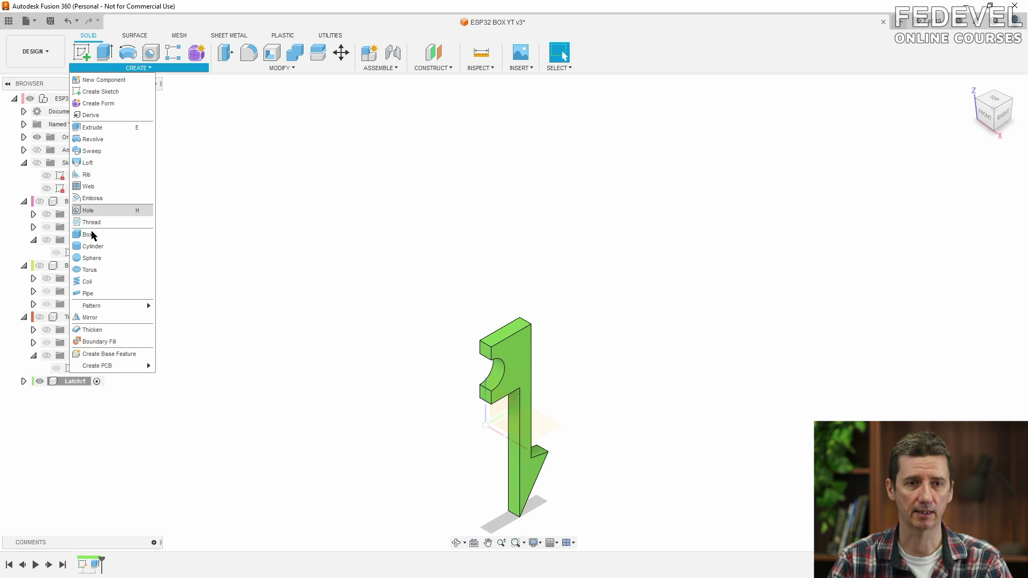
left_click(90, 318)
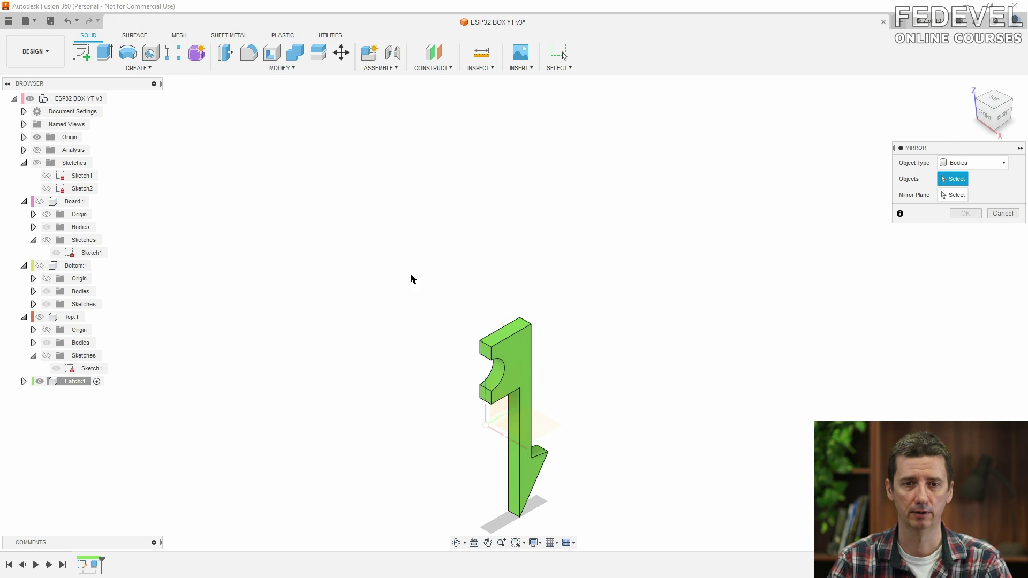
left_click(522, 344)
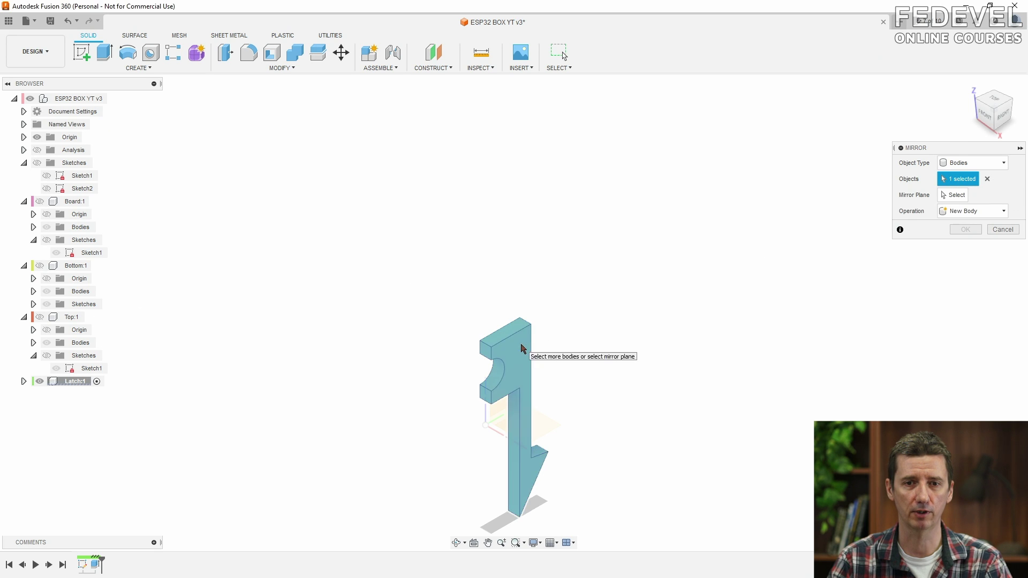
left_click(956, 195)
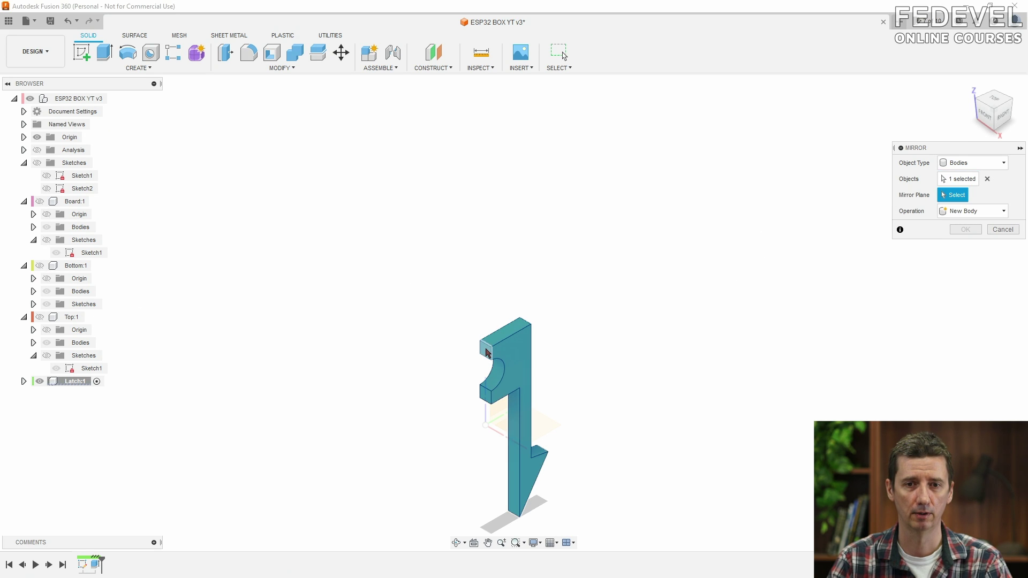
left_click(486, 352)
left_click(968, 230)
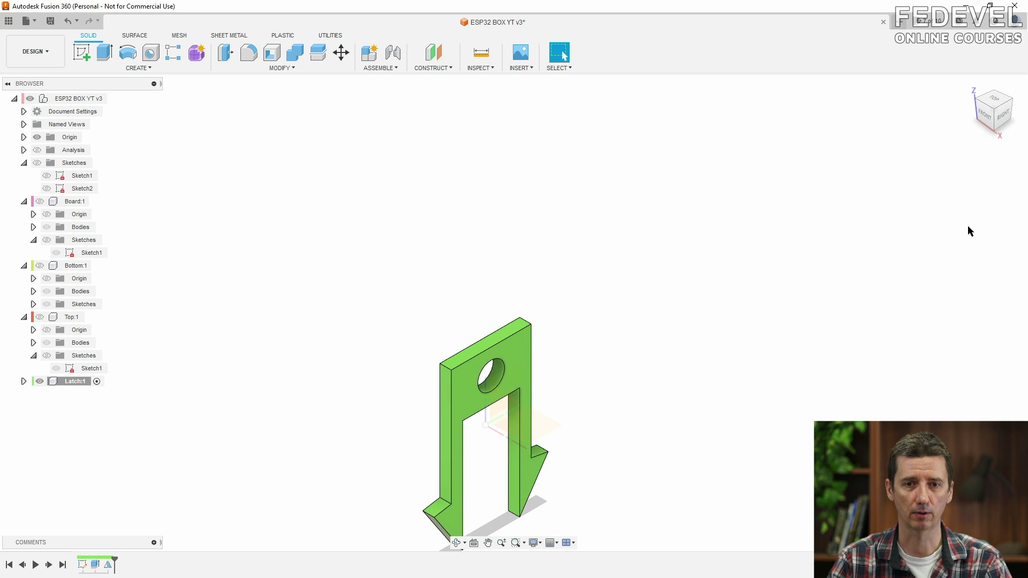
left_click(971, 87)
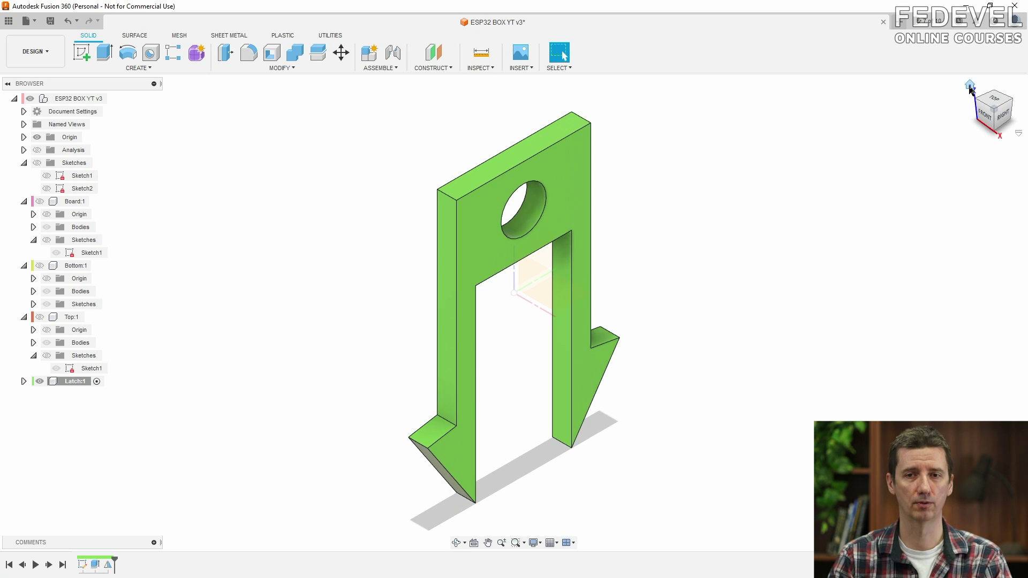
Save the design with the version description User Saved and open the top-level Sketch1 for editing.
left_click(51, 21)
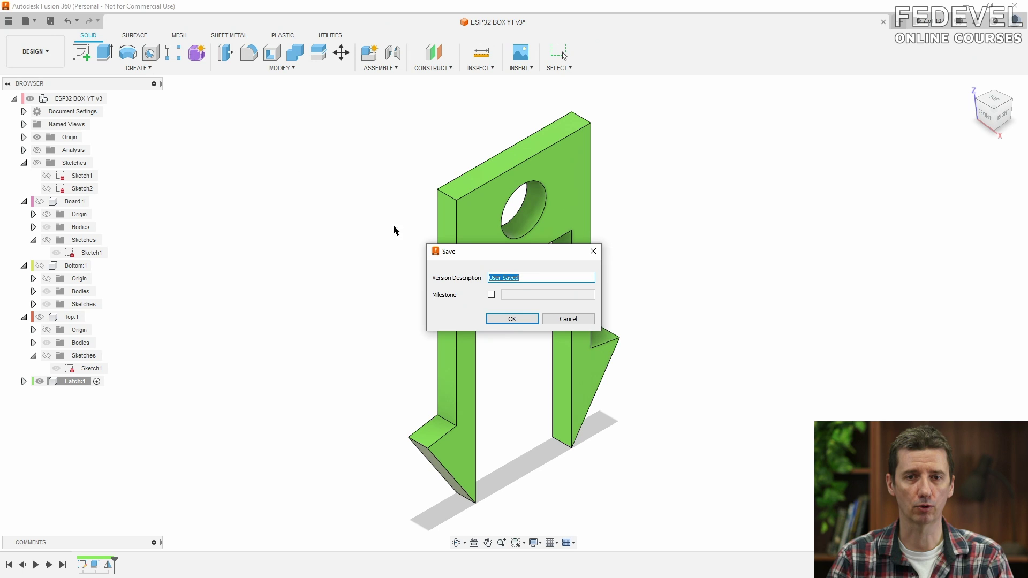
left_click(509, 321)
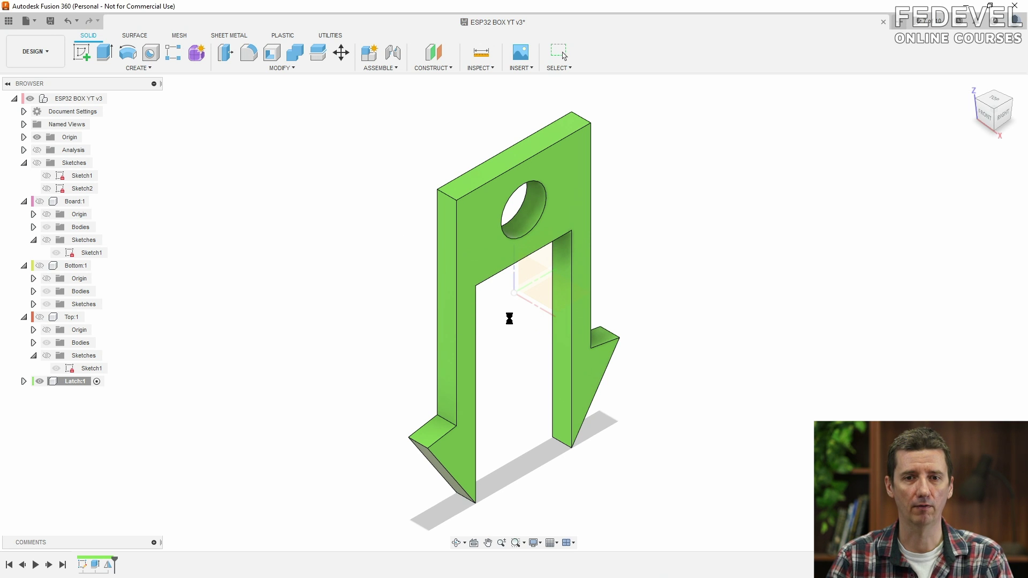
right_click(76, 177)
left_click(129, 217)
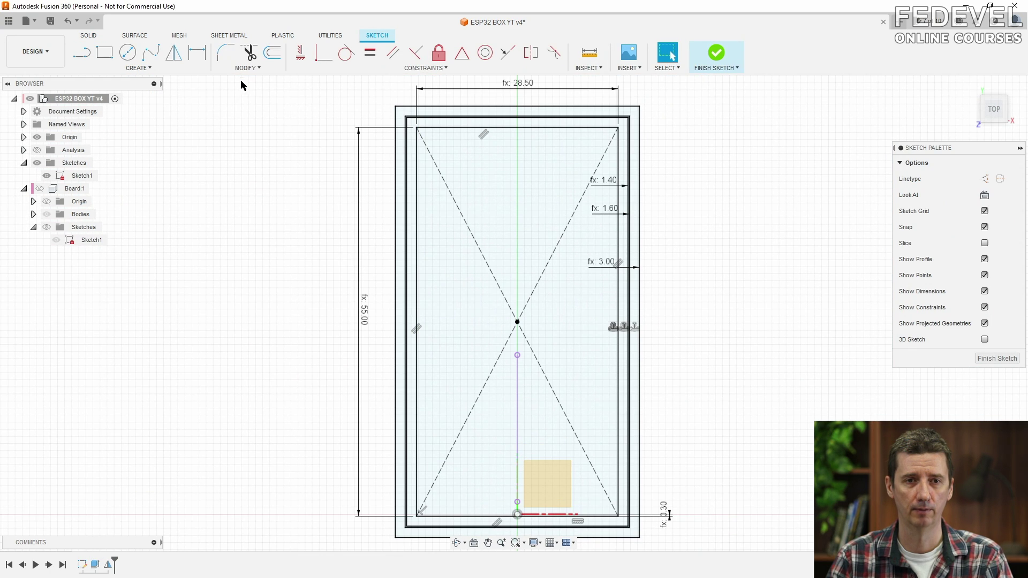
Add a user parameter named latch_count_on_side with No Units and the expression 2.
left_click(246, 68)
left_click(239, 174)
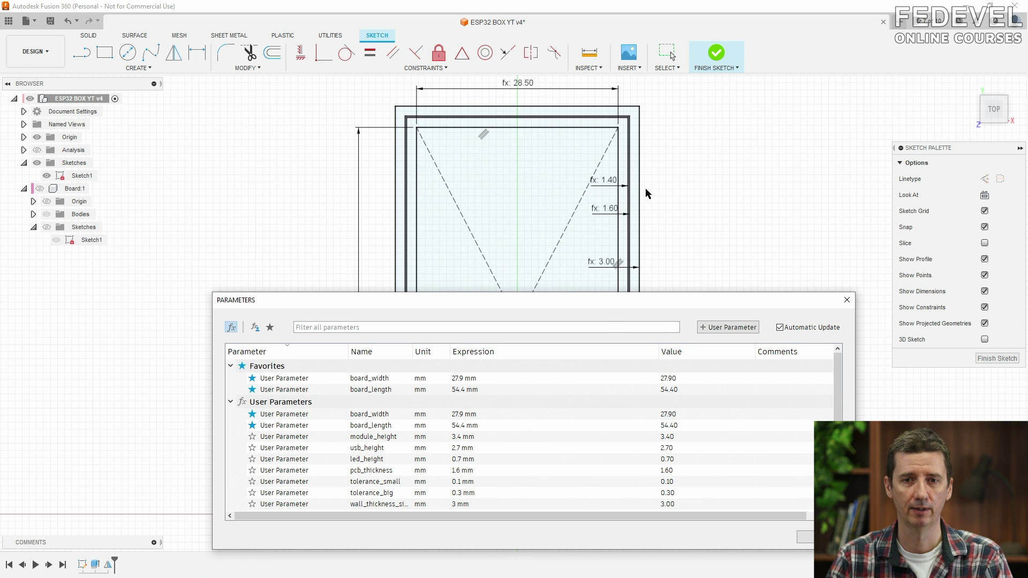
left_click(728, 329)
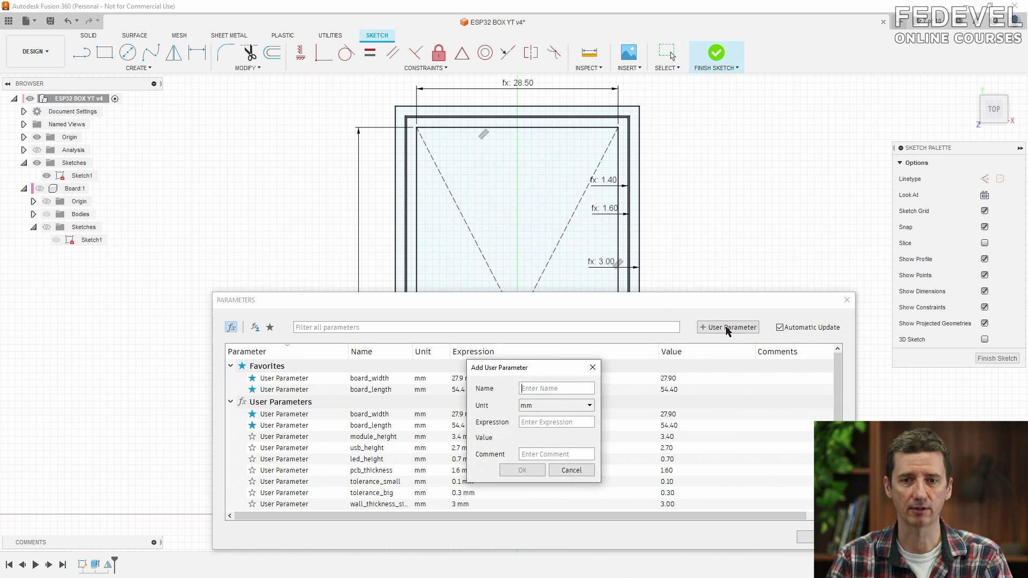
type("latch_count_on_side")
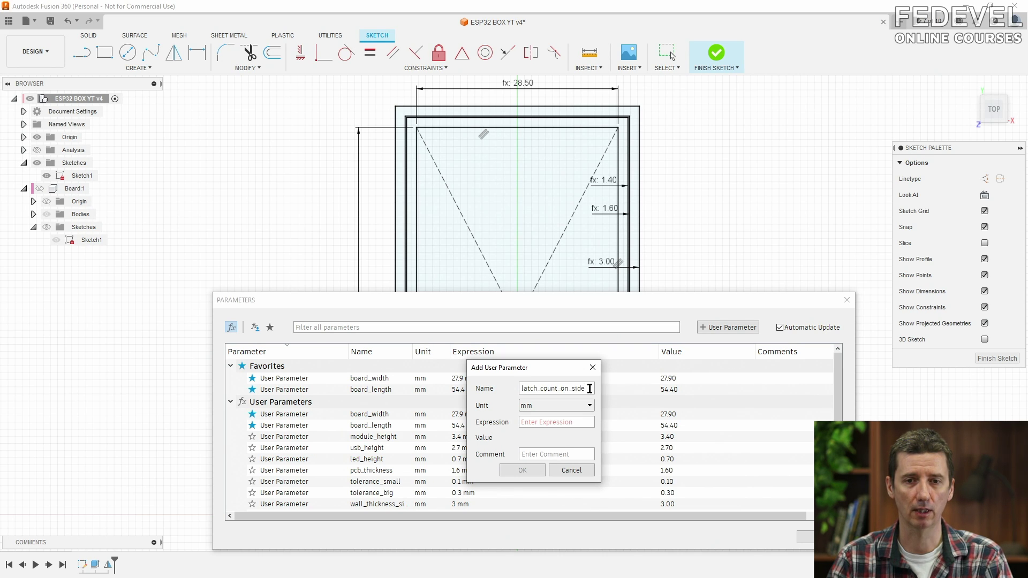
left_click(551, 412)
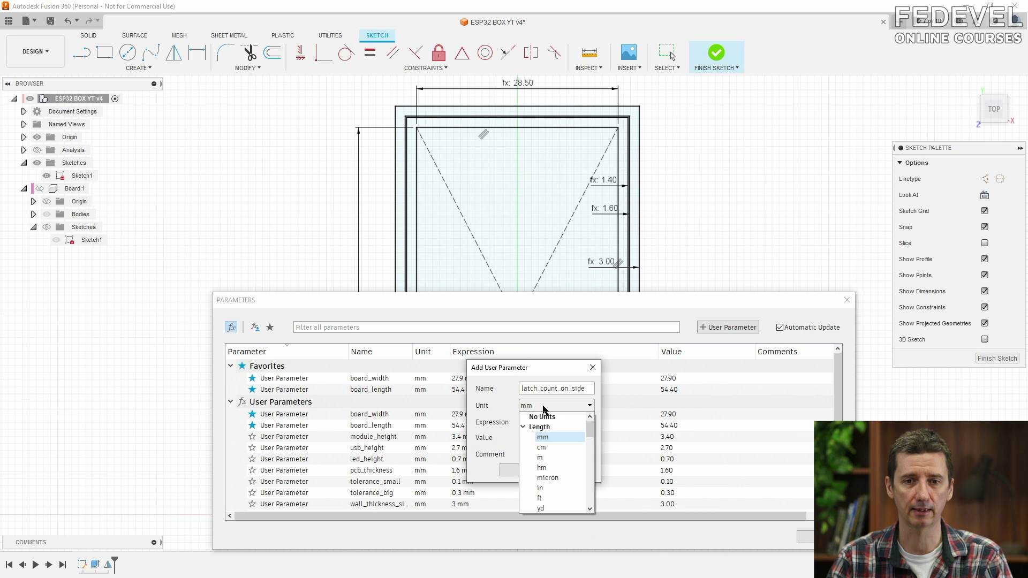
left_click(544, 418)
left_click(542, 421)
type("2")
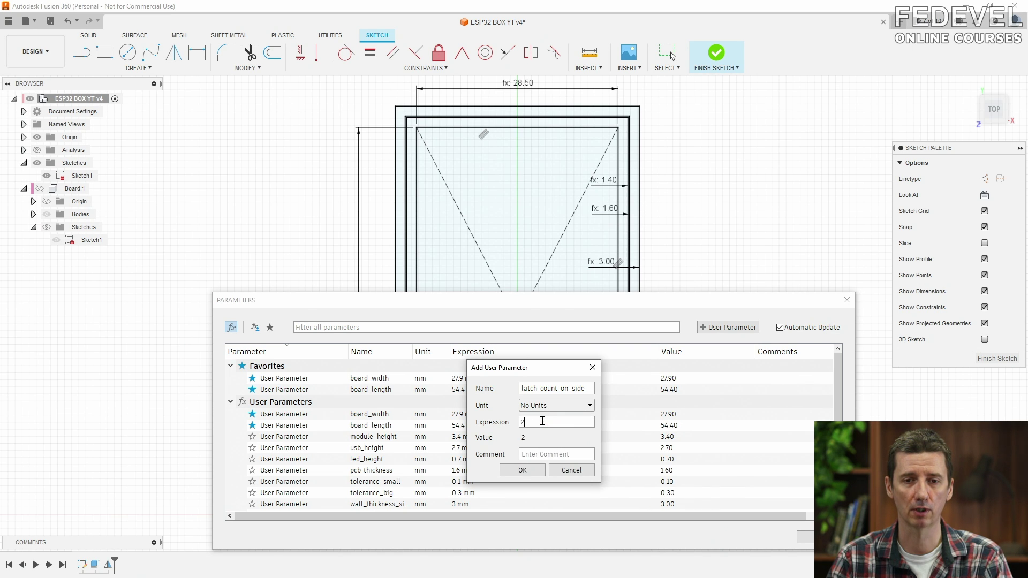
left_click(522, 470)
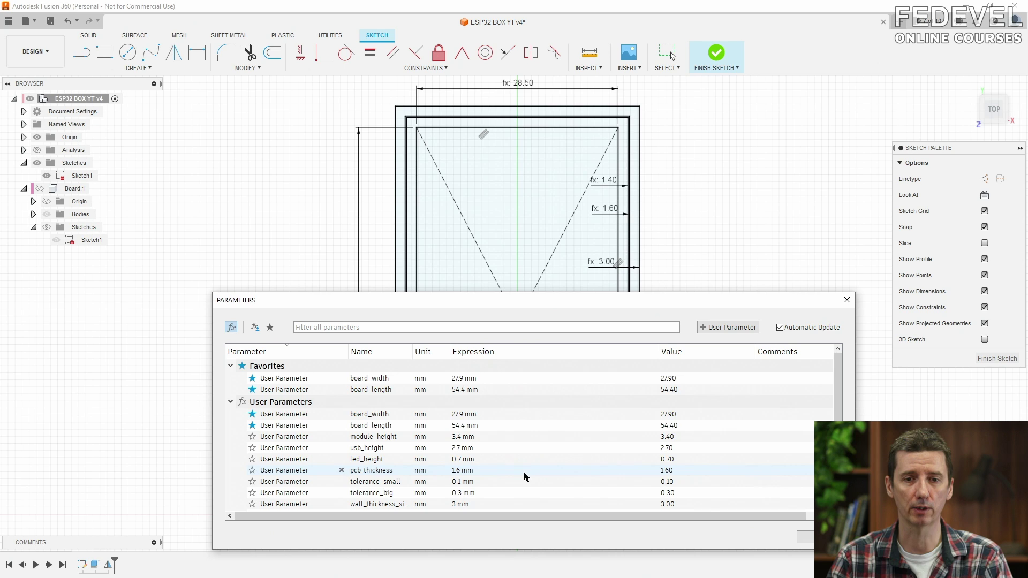
Add a user parameter named latch_y in mm with the expression (board_length/latch_count_on_side)/2.
left_click(726, 329)
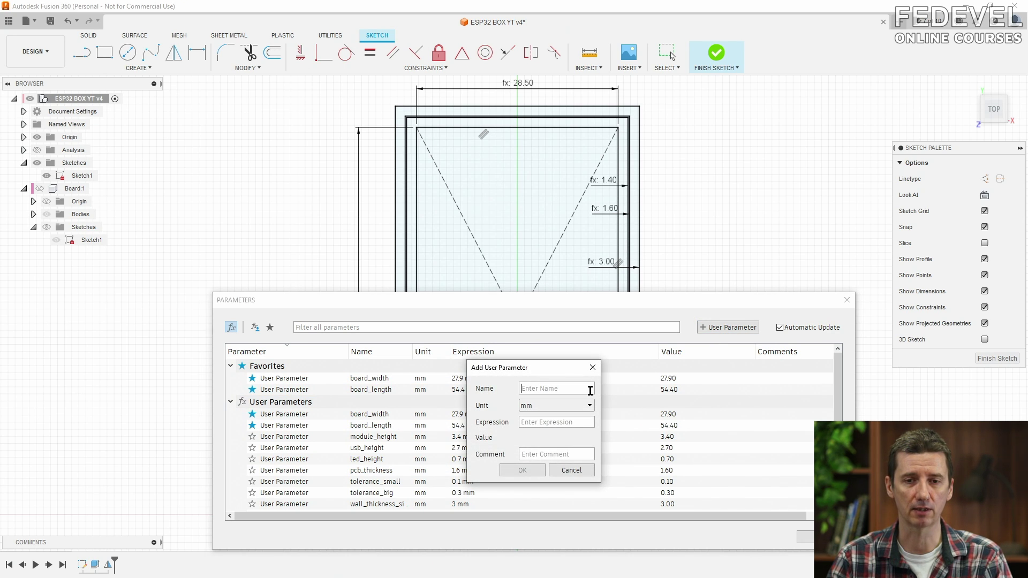
type("latch_y")
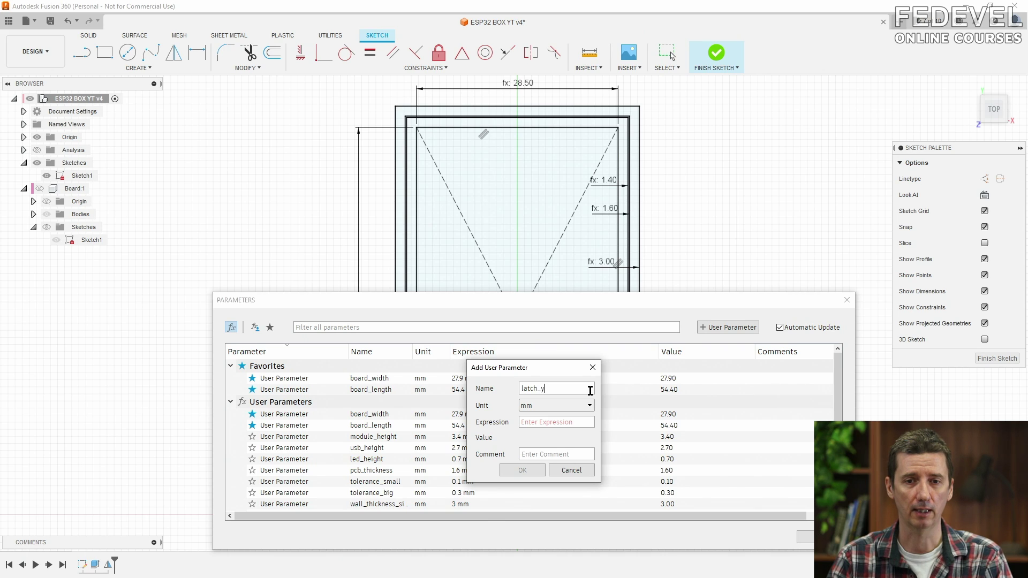
left_click(594, 423)
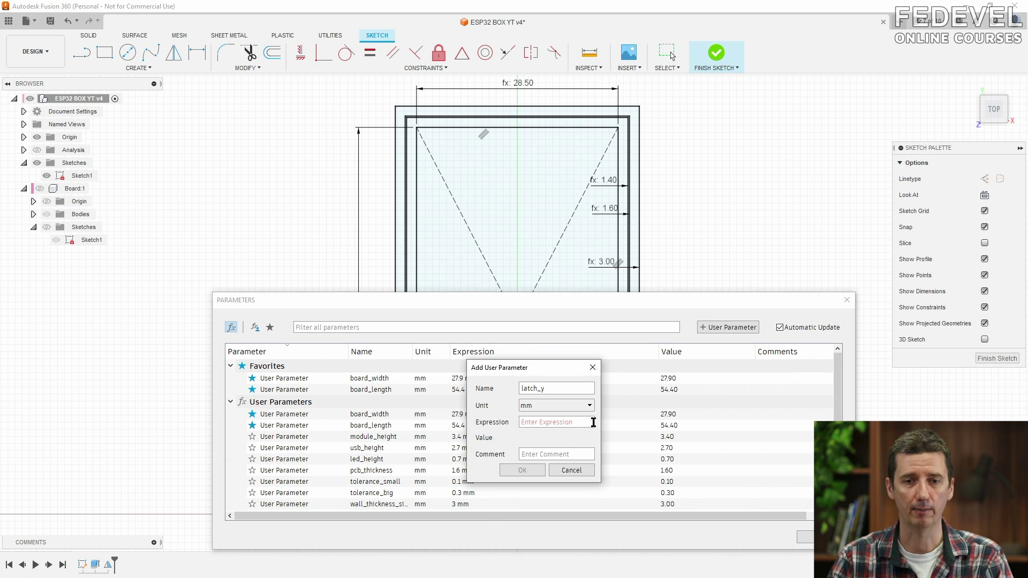
type("(")
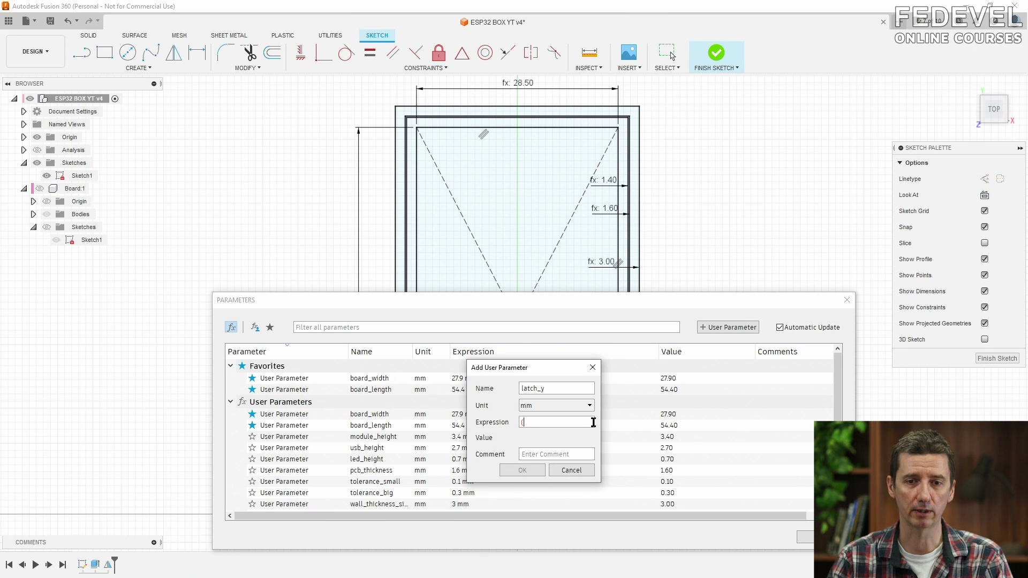
type("bo")
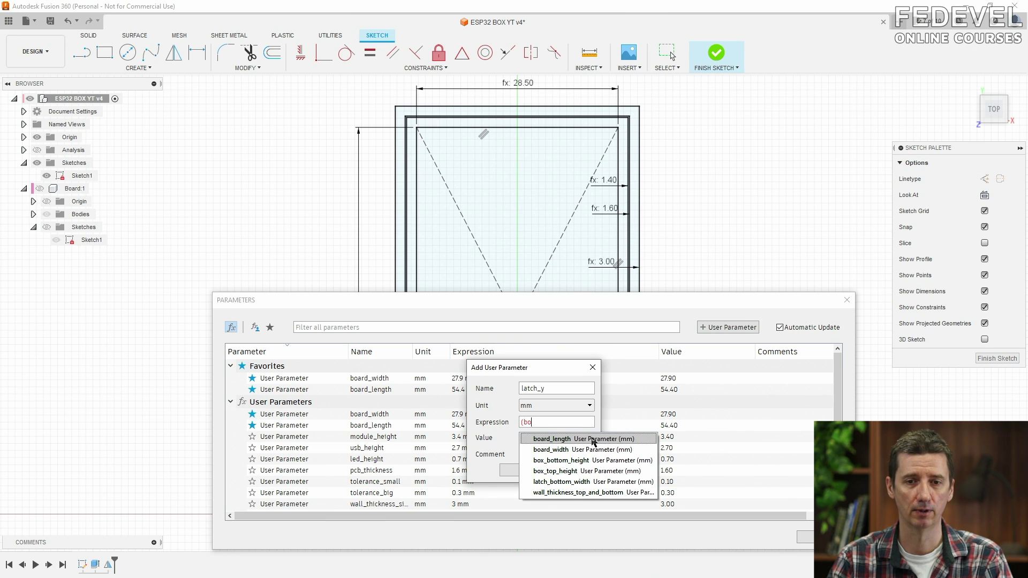
left_click(594, 441)
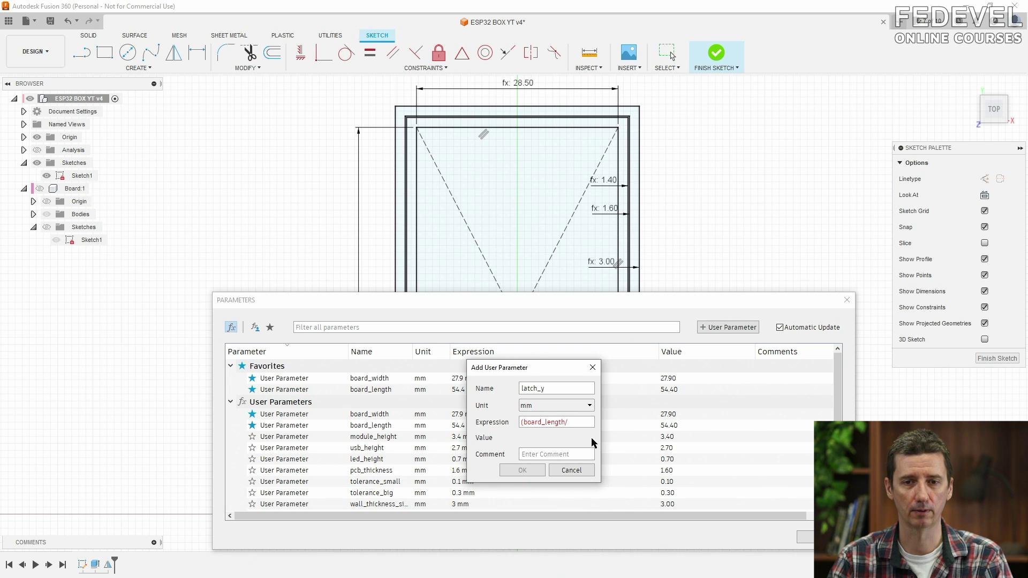
type("/lat")
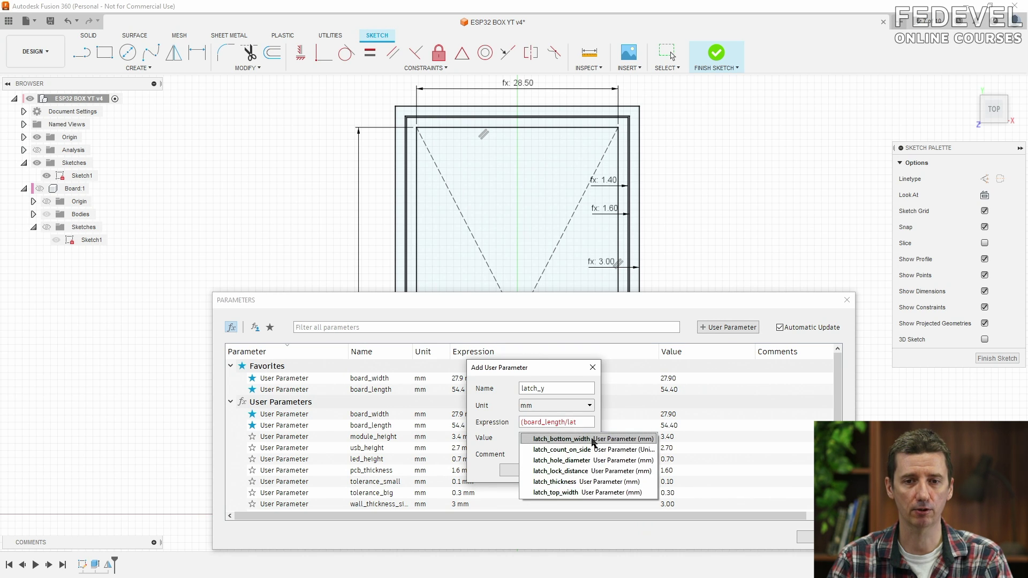
left_click(595, 450)
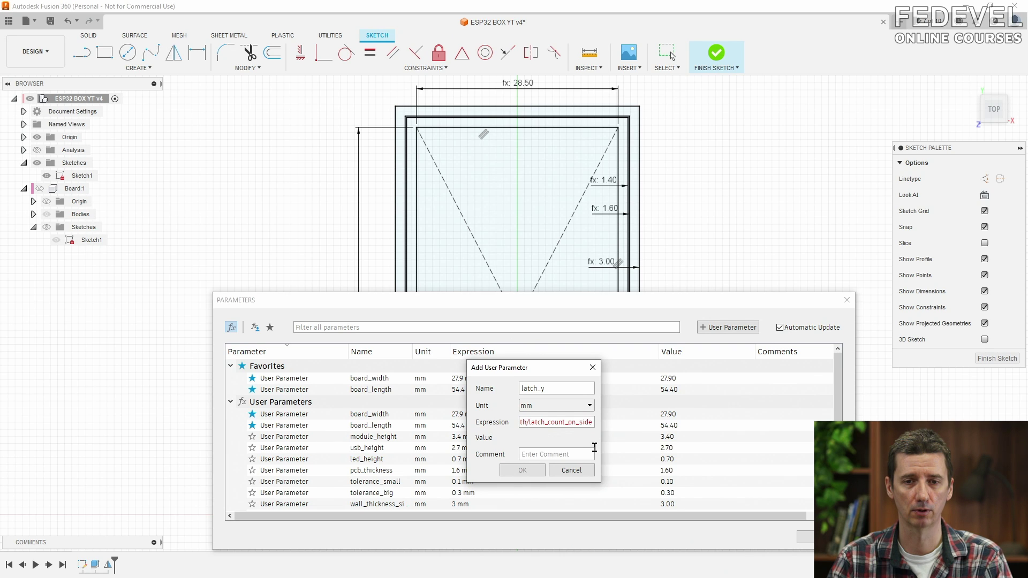
type(")")
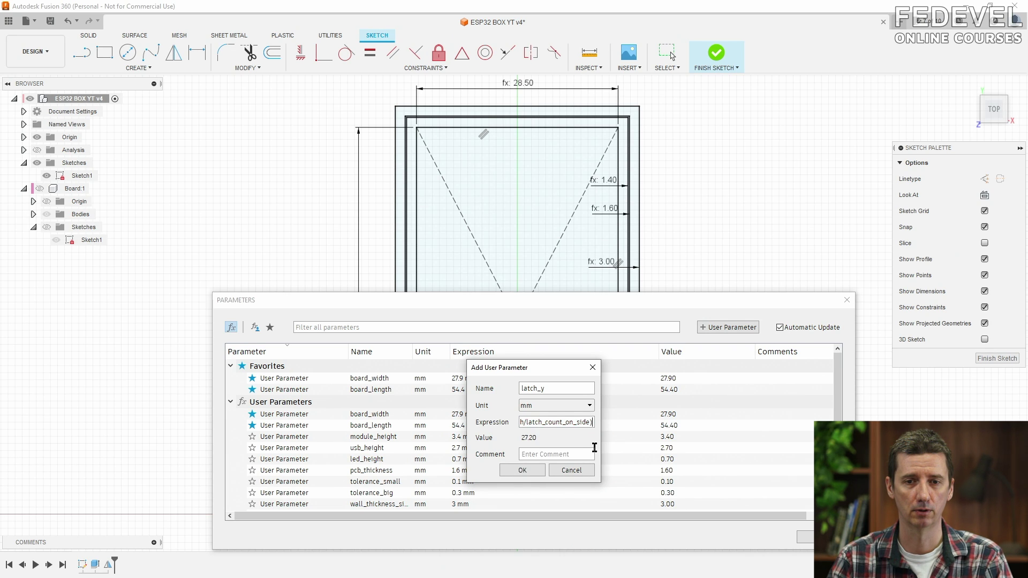
type("/2")
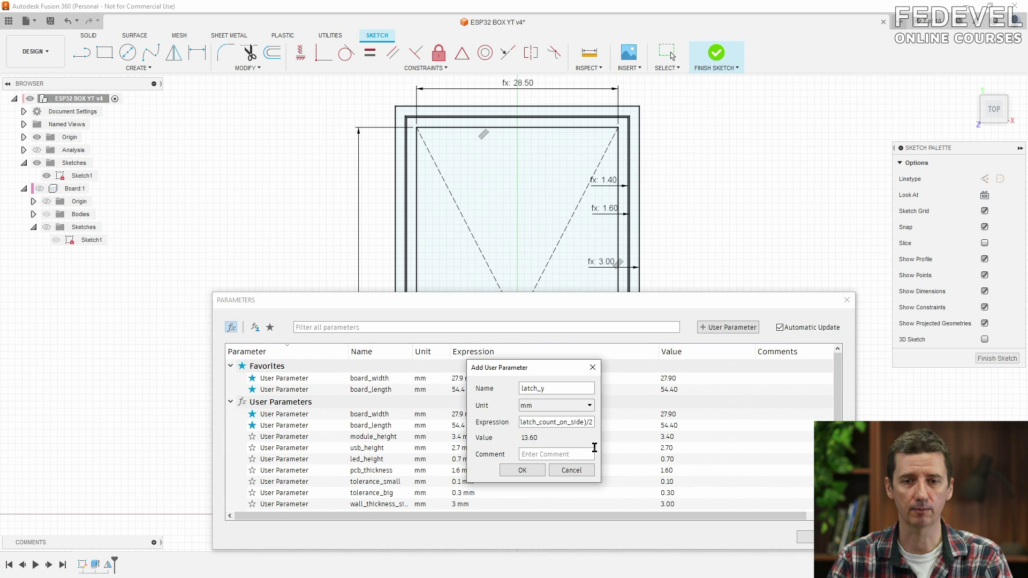
left_click(522, 471)
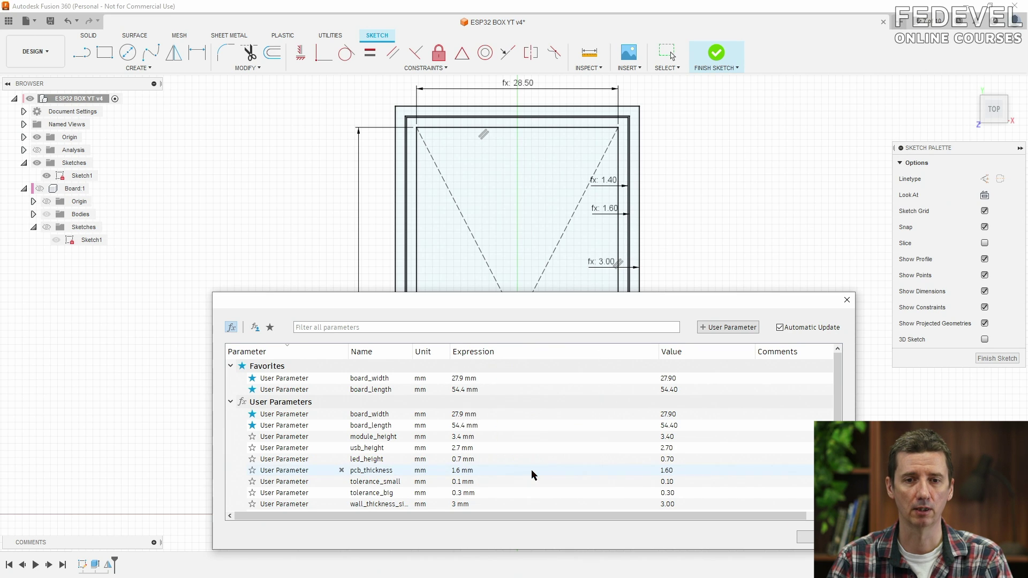
Add a user parameter named latch_x in mm with the expression board_width/2 + tolerance_big+wall_thickness_sides/2, and close the parameter table.
left_click(723, 330)
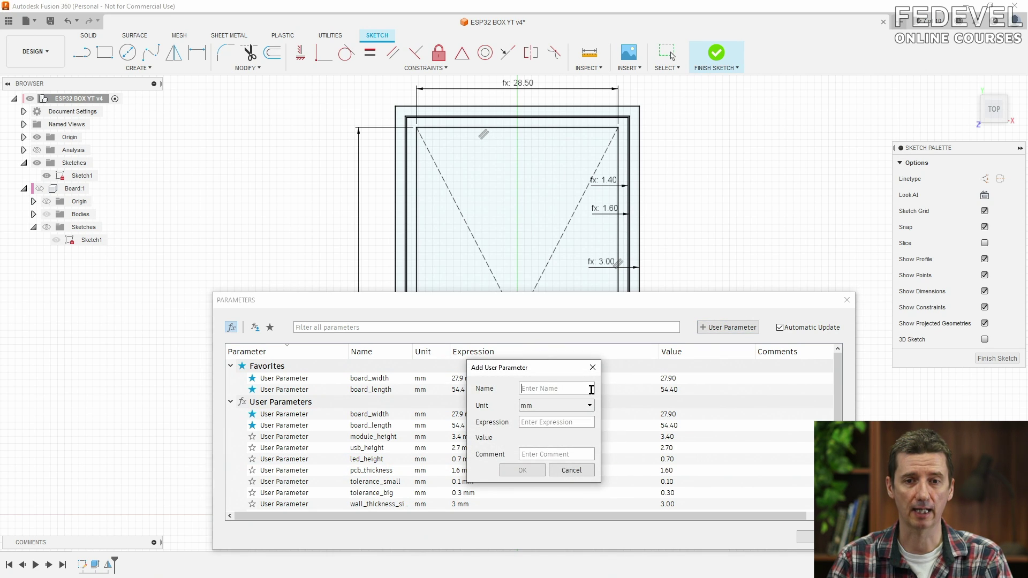
type("latc")
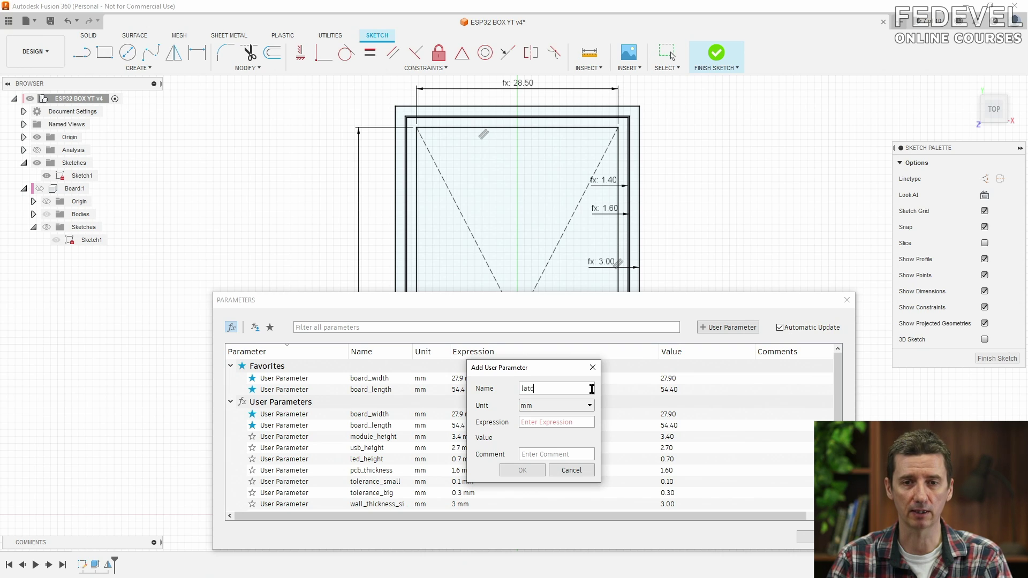
type("h")
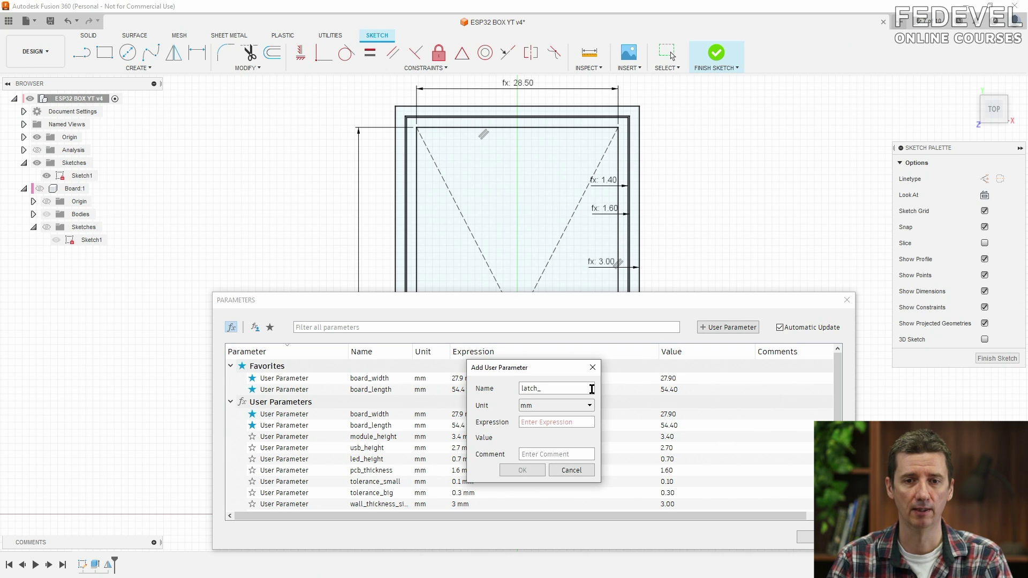
type("_x")
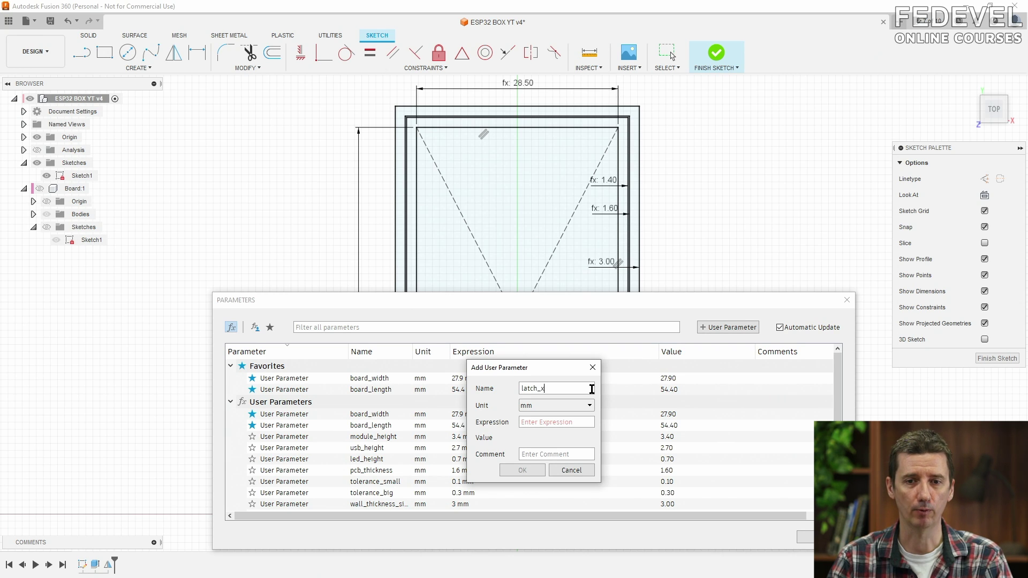
left_click(593, 423)
type("bo")
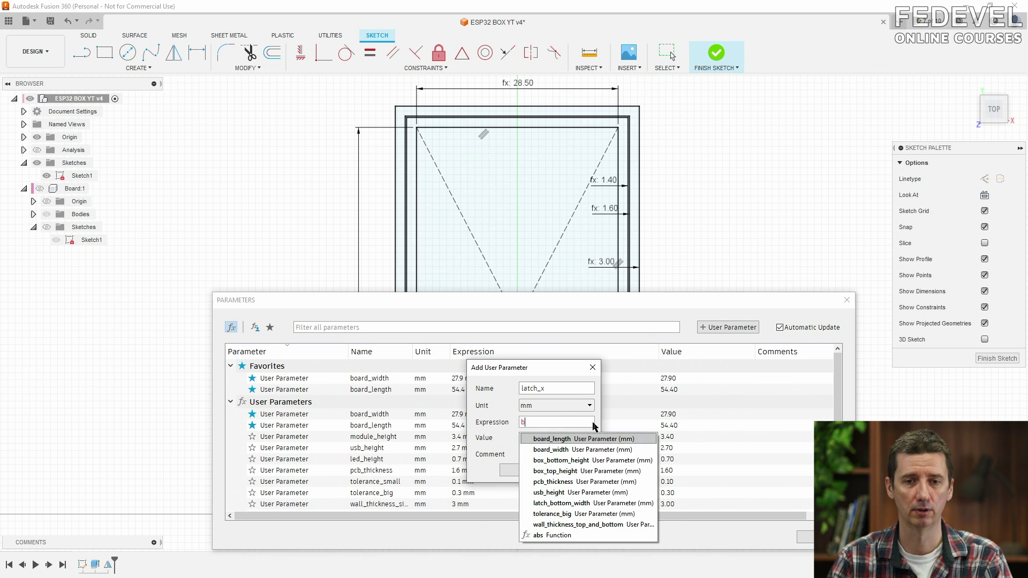
left_click(592, 450)
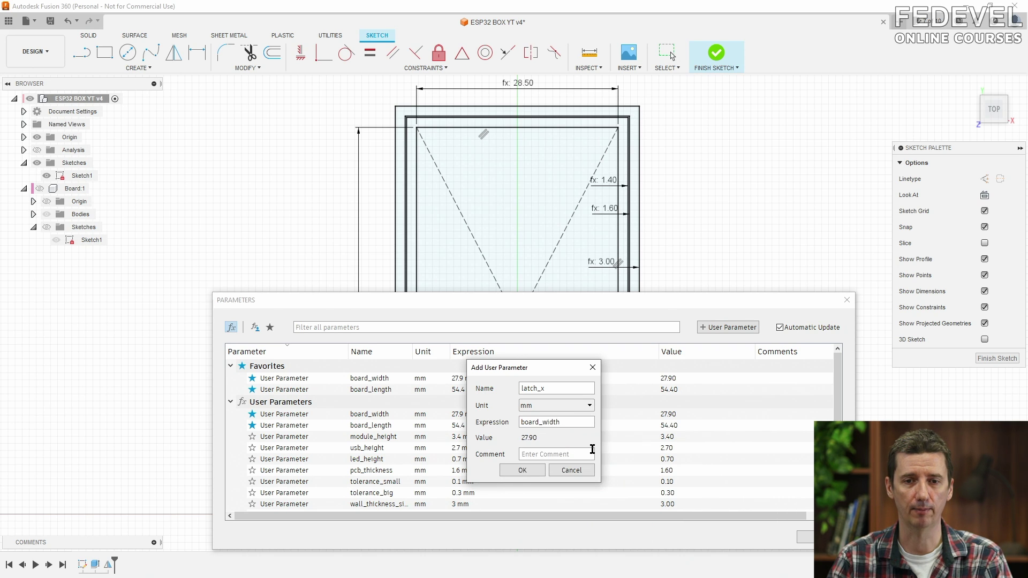
type("/2 + ")
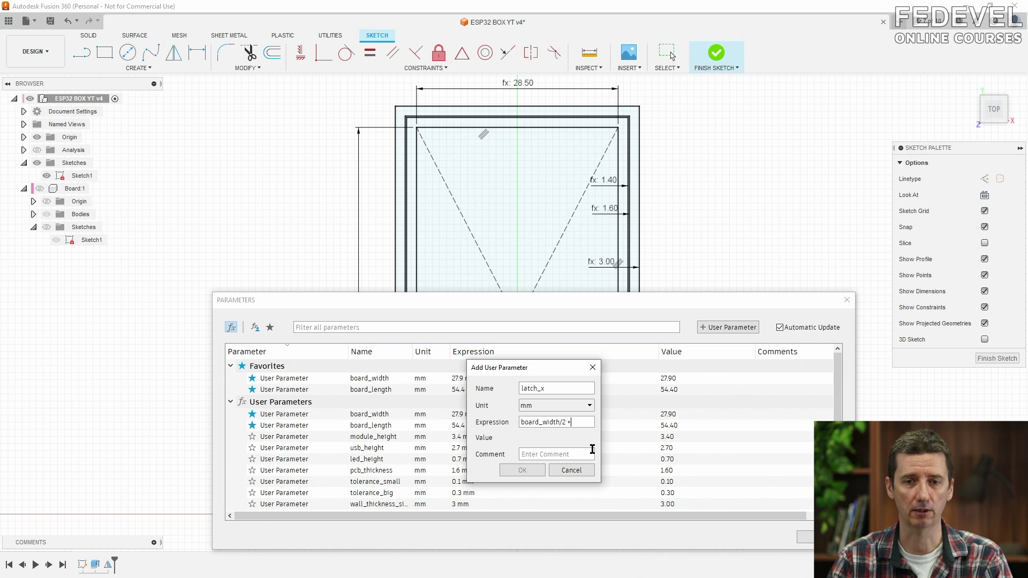
type("to")
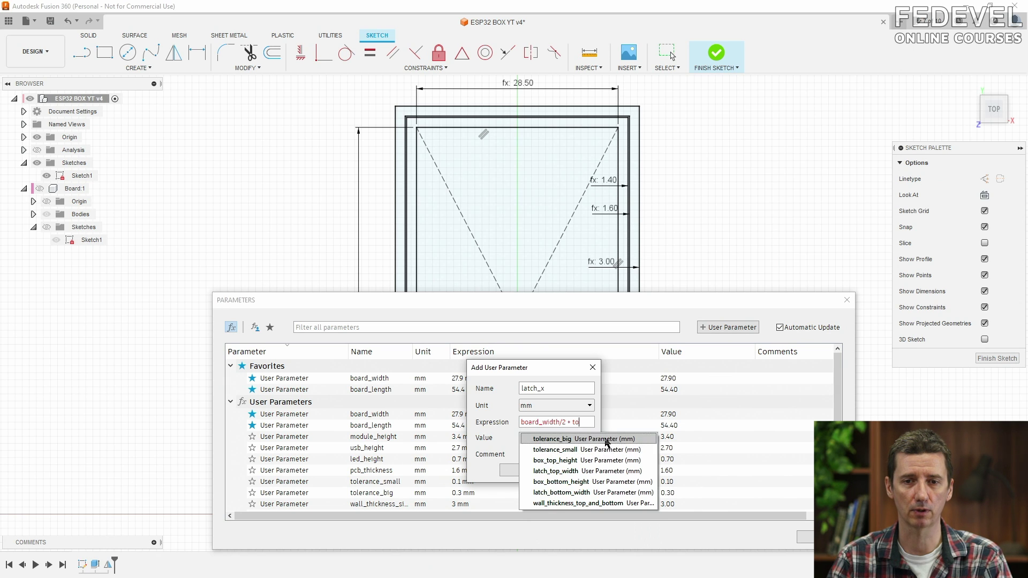
left_click(607, 441)
type("+")
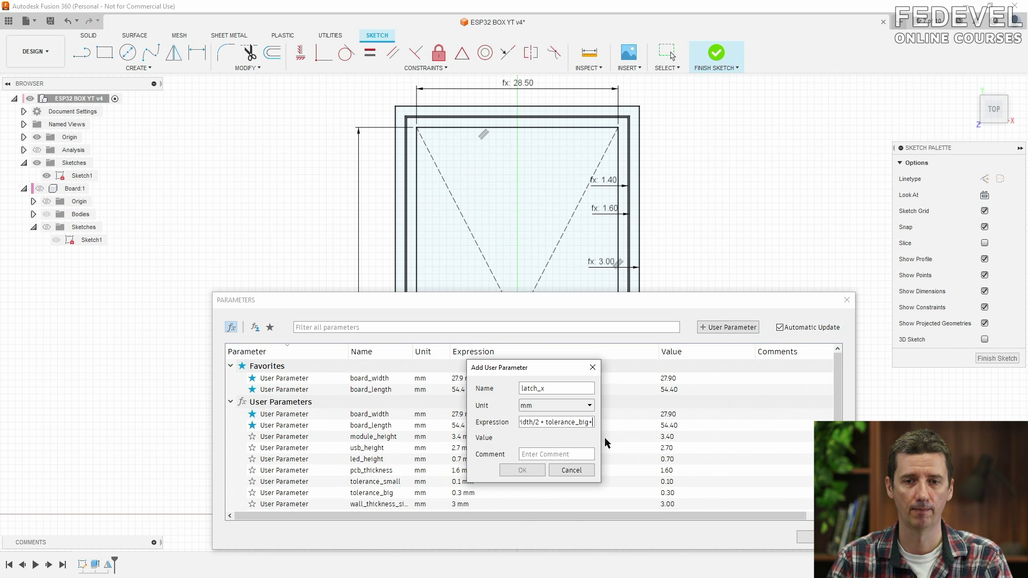
type("w")
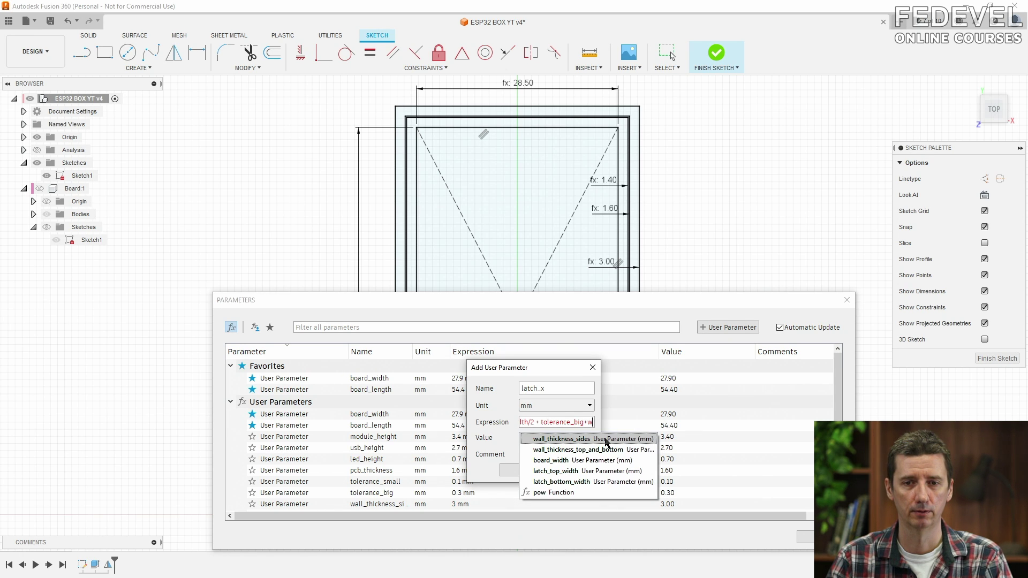
left_click(606, 440)
type("/2")
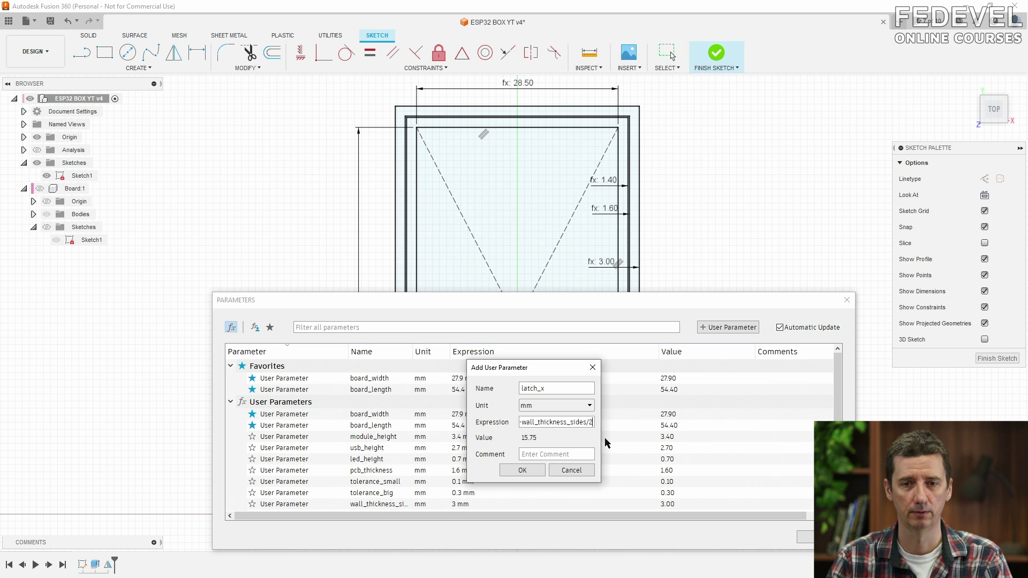
left_click(523, 471)
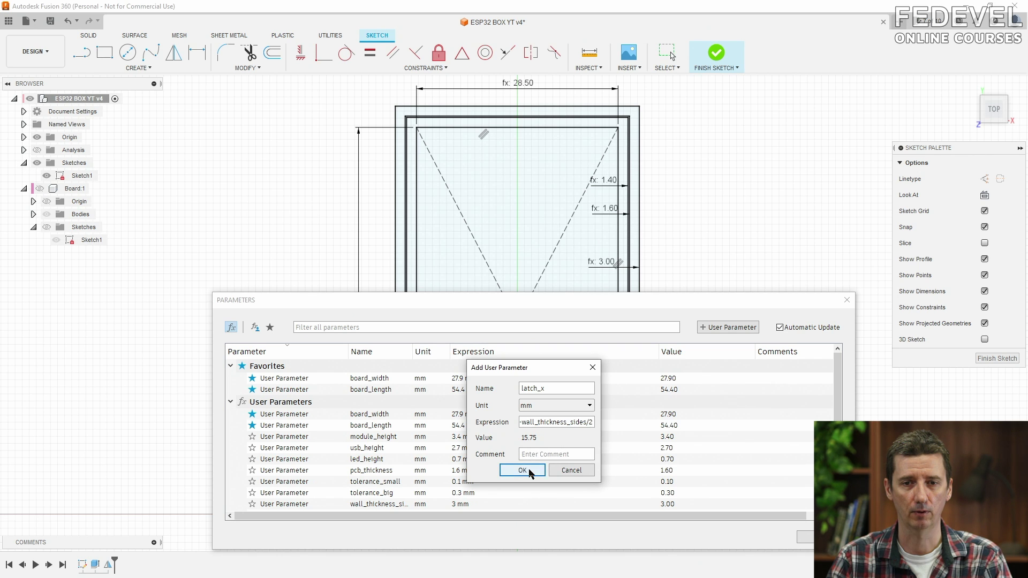
left_click(805, 537)
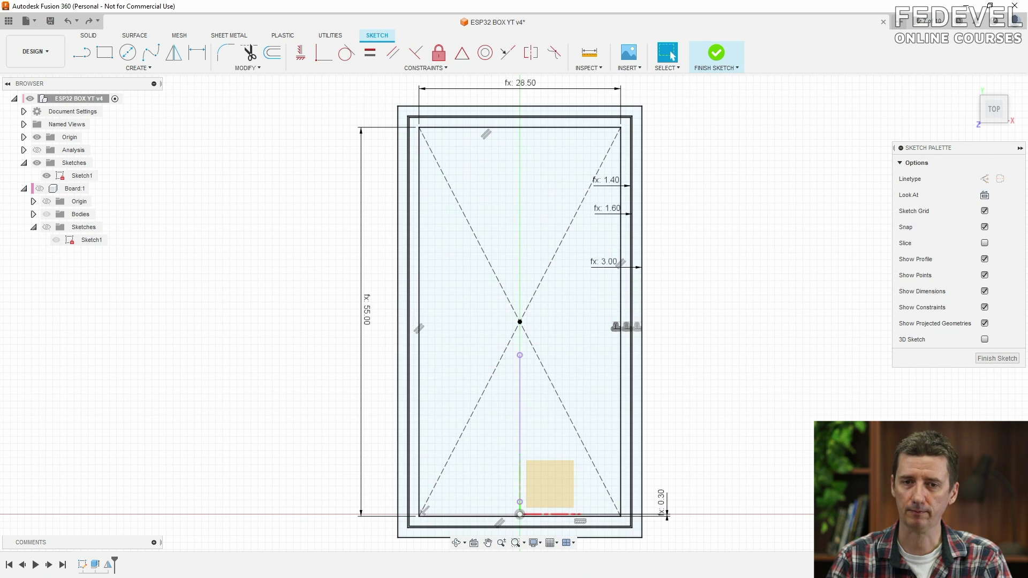
Start the Point tool for placing a point in the main box sketch.
left_click(148, 68)
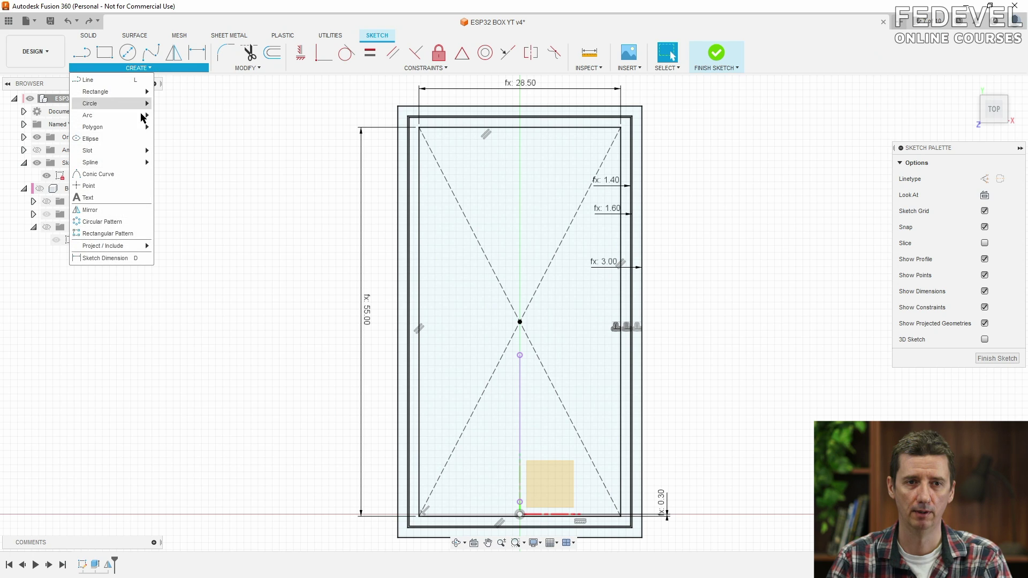
left_click(123, 187)
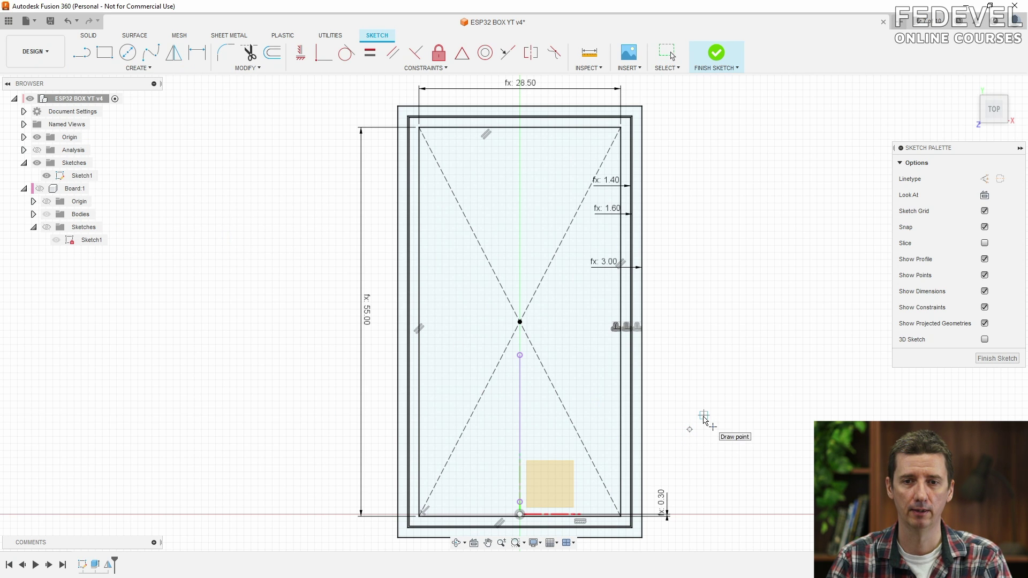
Dimension the latch point vertically from the sketch origin using the latch_y parameter.
key("Escape")
left_click(199, 53)
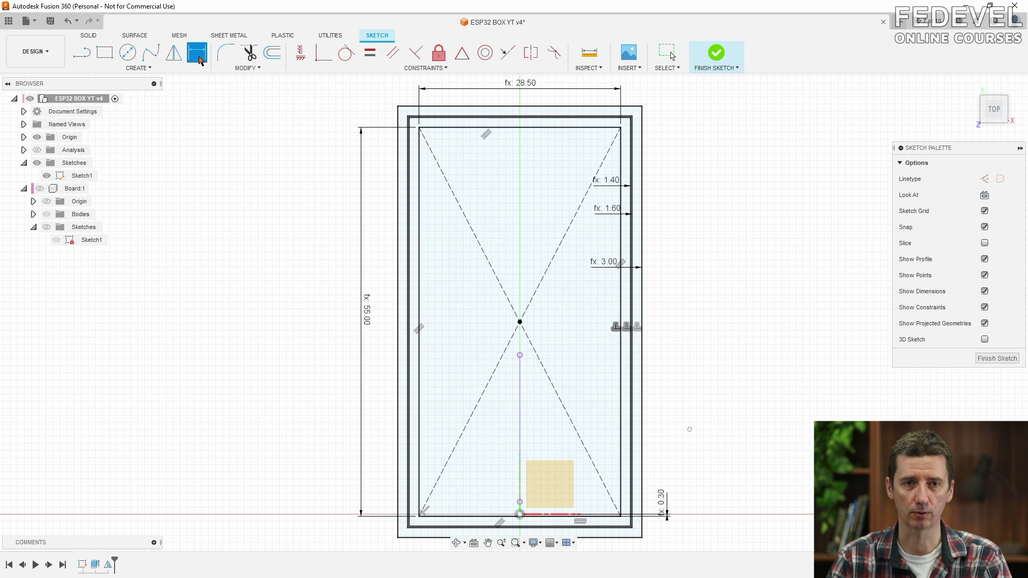
scroll(513, 530, "up", 5)
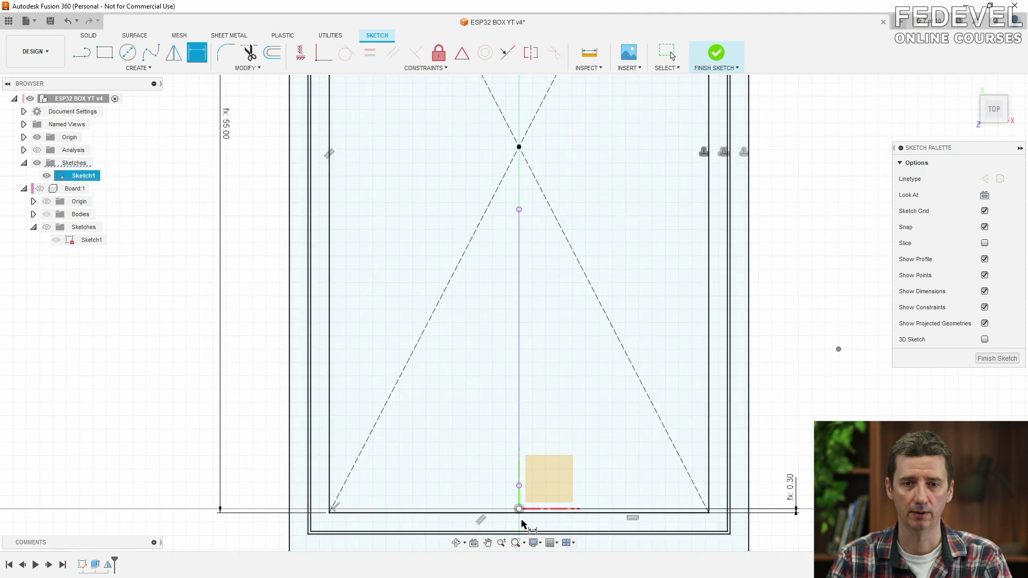
left_click(519, 506)
scroll(519, 505, "down", 5)
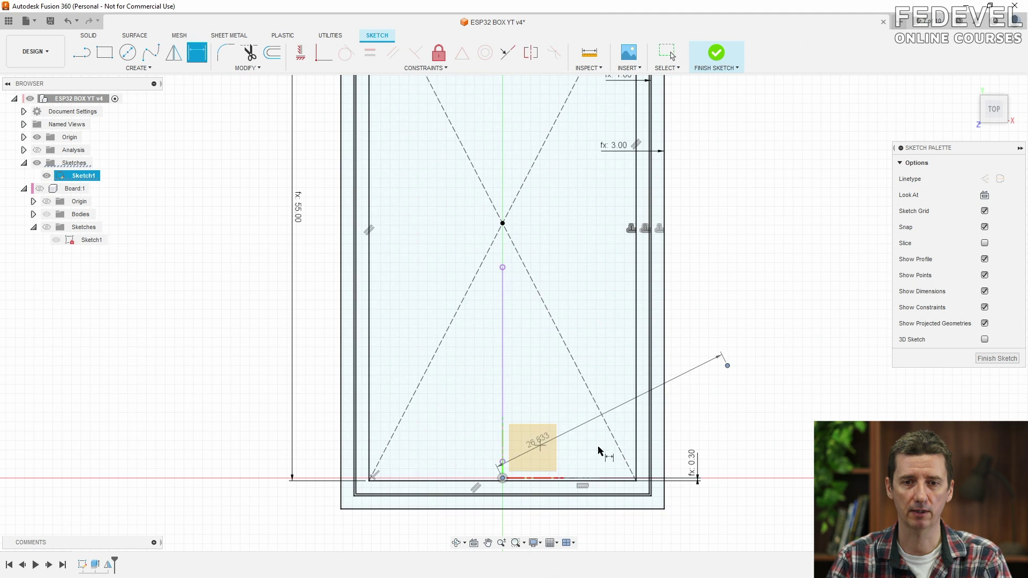
left_click(728, 366)
left_click(765, 424)
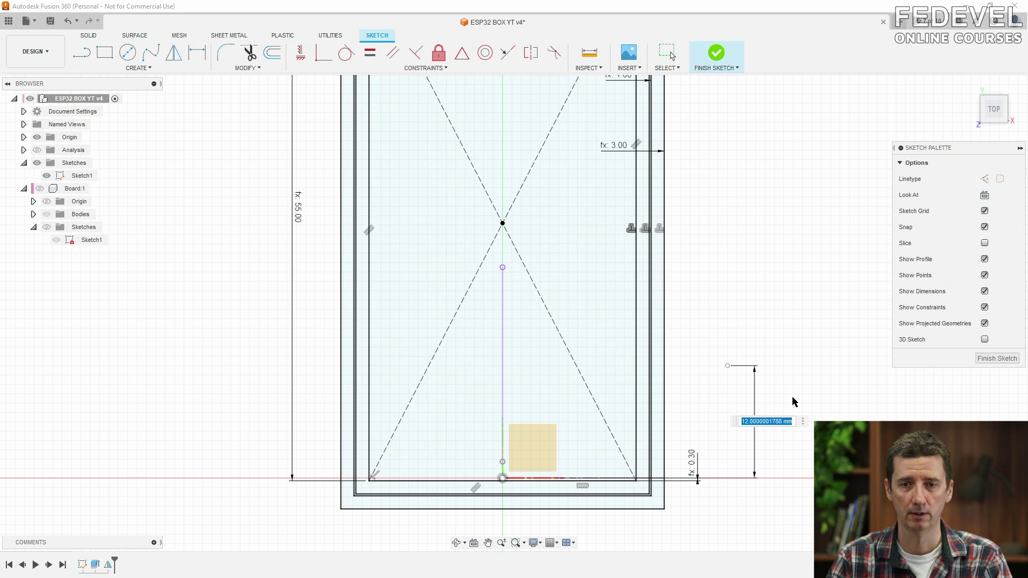
type("lat")
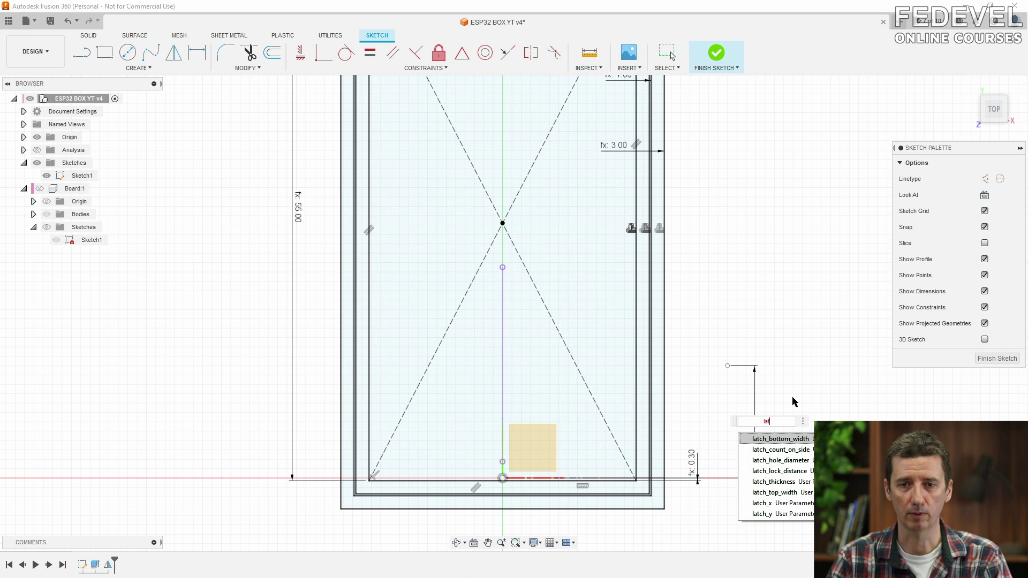
left_click(788, 514)
key("Return")
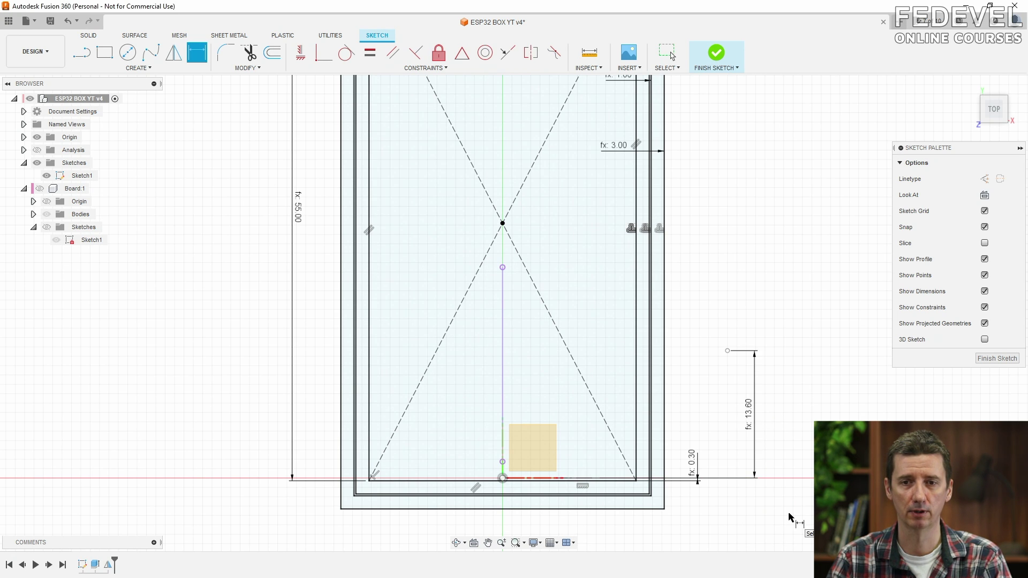
Dimension the latch point horizontally from the sketch origin using the latch_x parameter.
scroll(508, 497, "up", 3)
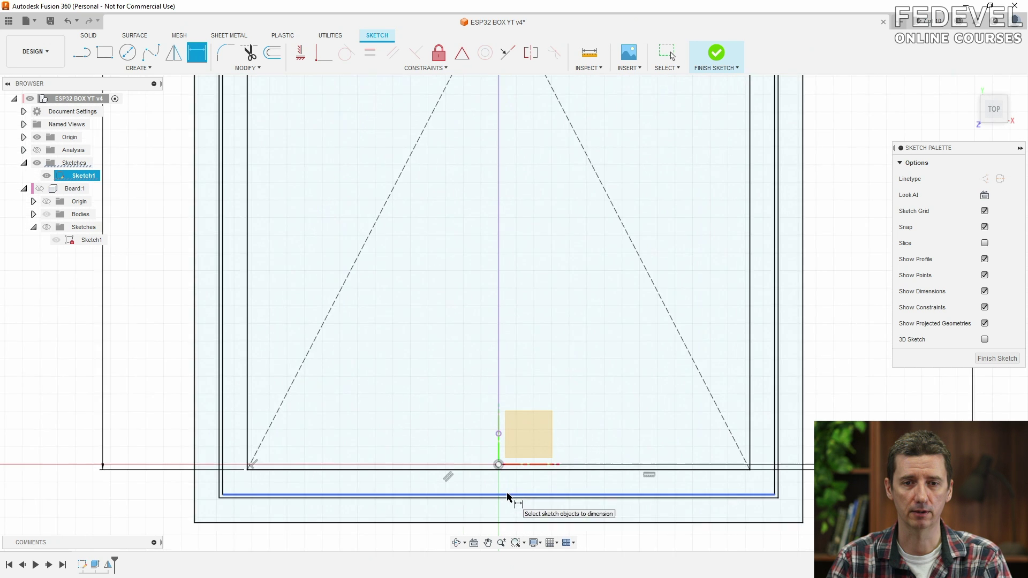
left_click(496, 459)
scroll(496, 460, "down", 3)
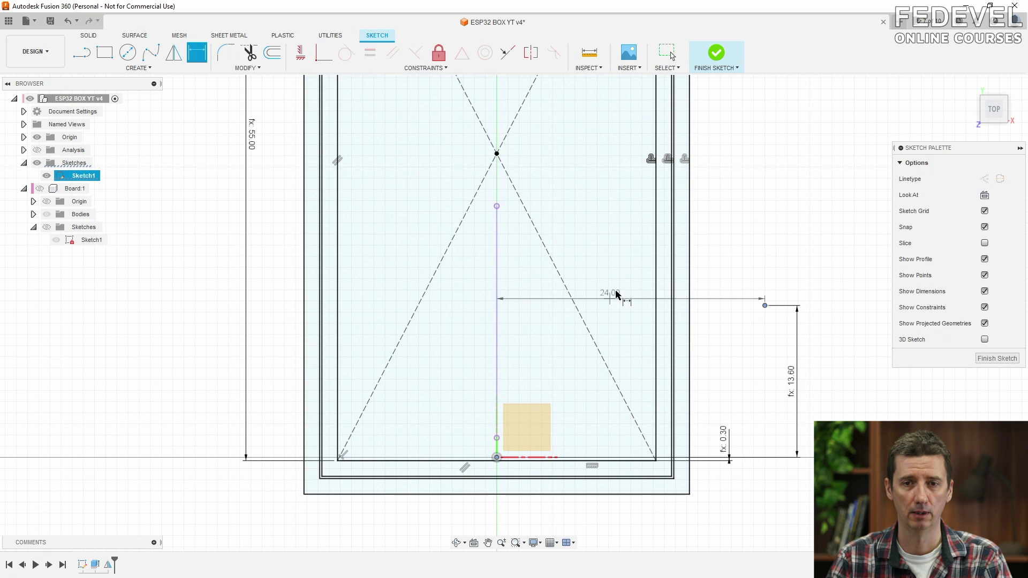
left_click(621, 287)
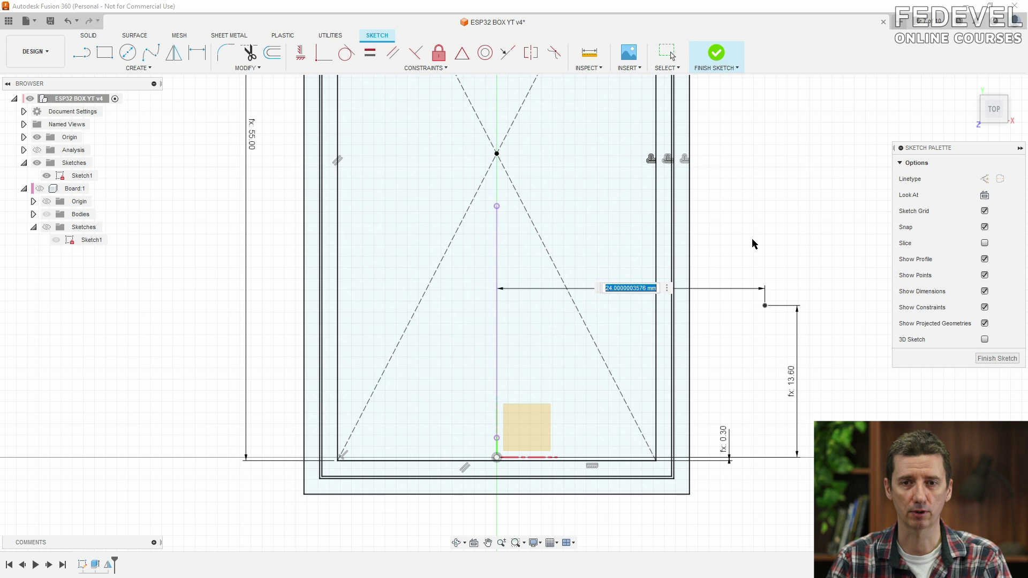
type("lat")
left_click(696, 371)
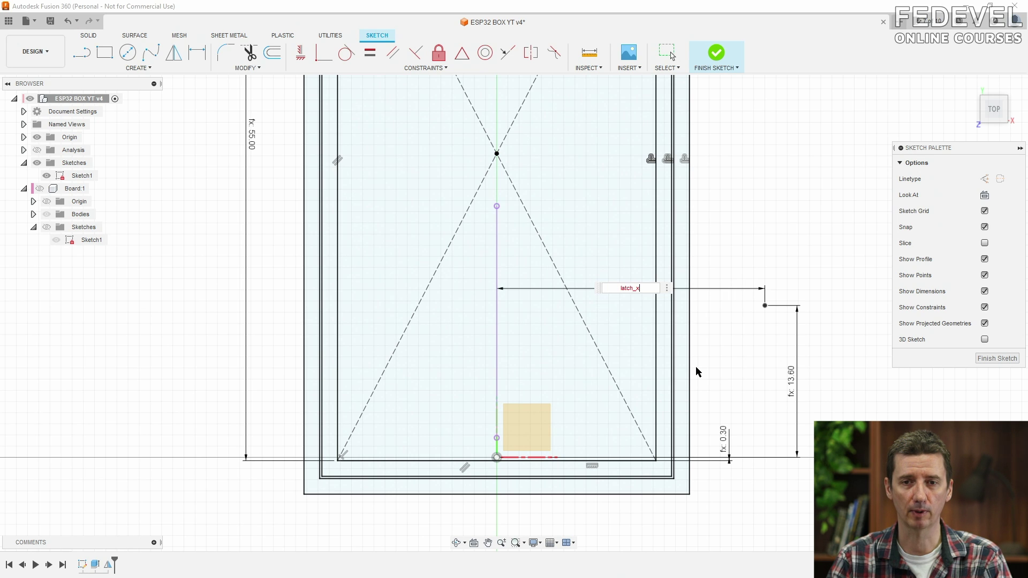
key("Return")
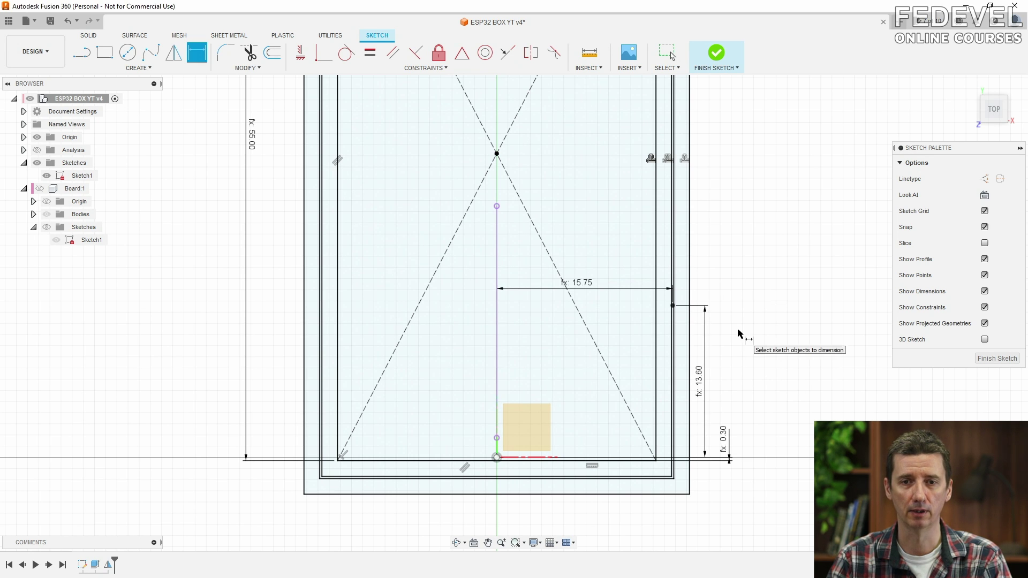
key("Escape")
Move the 0.30 dimension clear of the 13.60 dimension and finish the sketch.
scroll(678, 295, "up", 8)
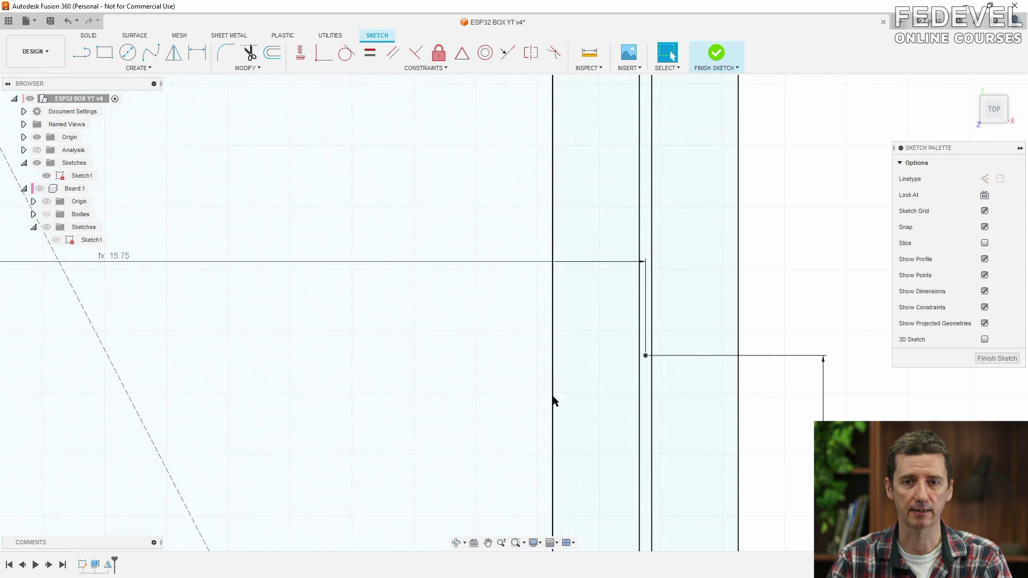
middle_click(664, 302)
middle_click(663, 301)
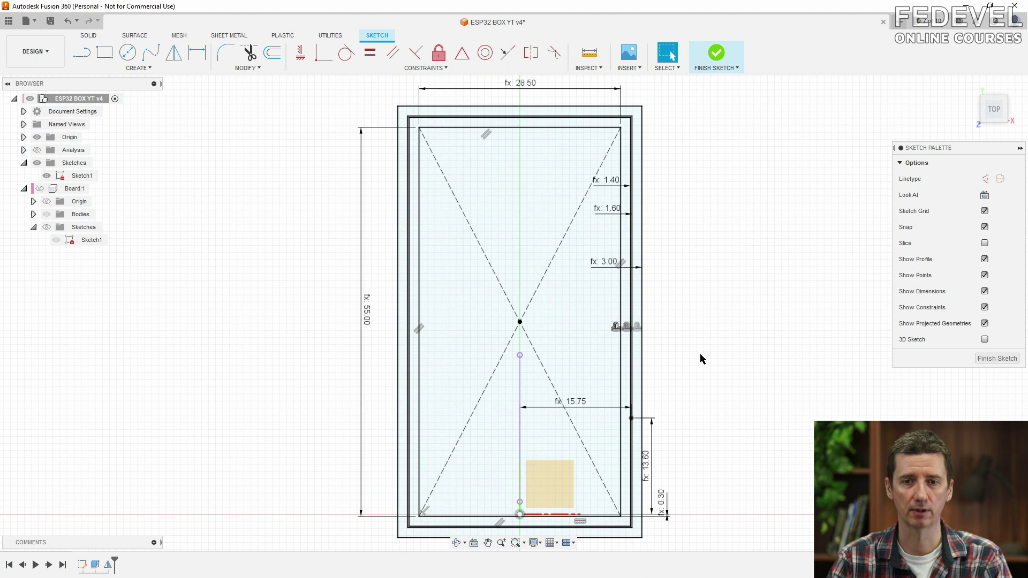
left_click_drag(663, 499, 661, 471)
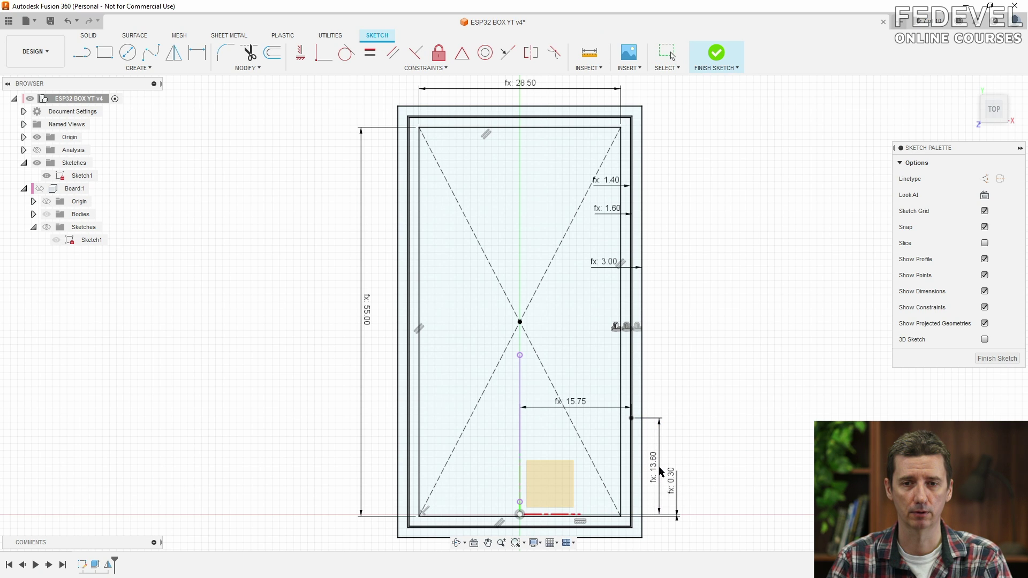
left_click(998, 358)
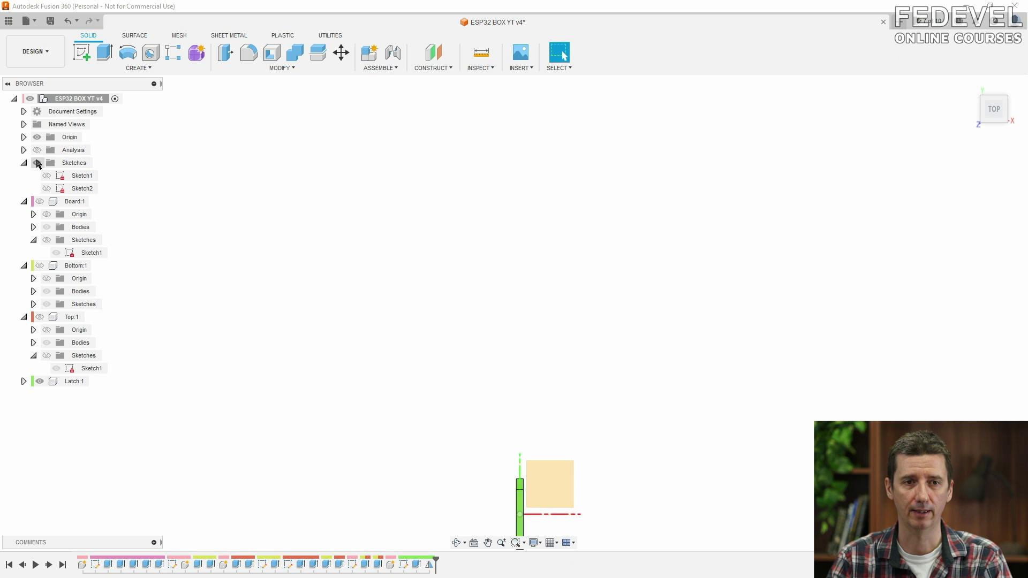
Show the top-level Sketches folder and Sketch1 inside it.
left_click(37, 163)
left_click(46, 176)
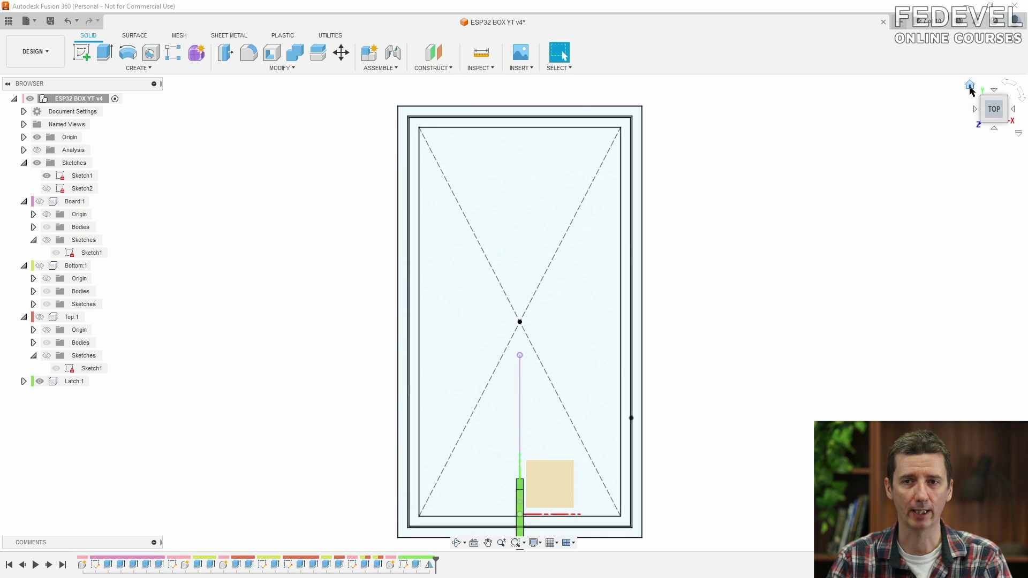
left_click(971, 86)
Create a joint from the latch component's origin to the latch point in Sketch1, with 0 deg angle and zero offsets.
left_click(382, 68)
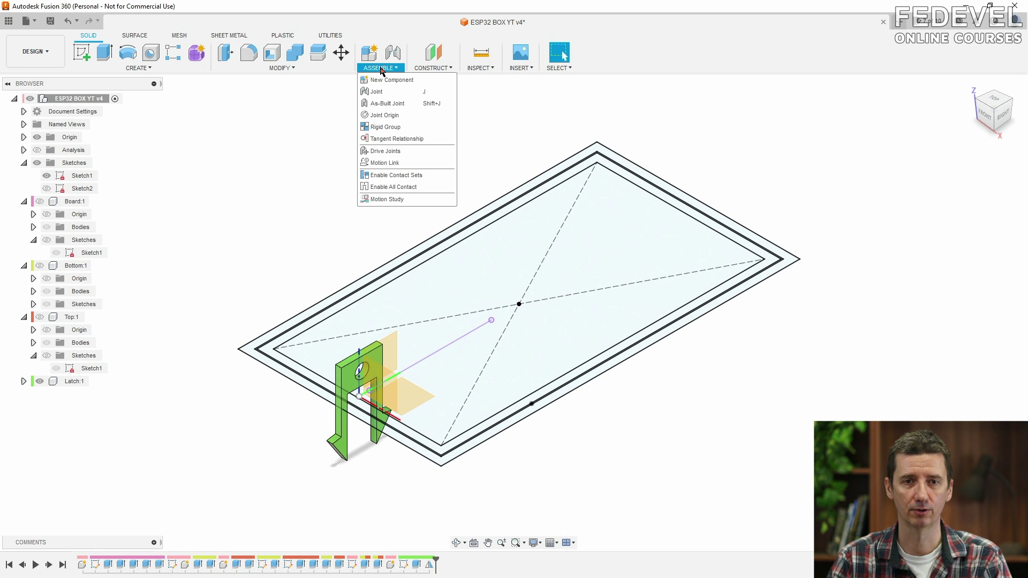
left_click(405, 94)
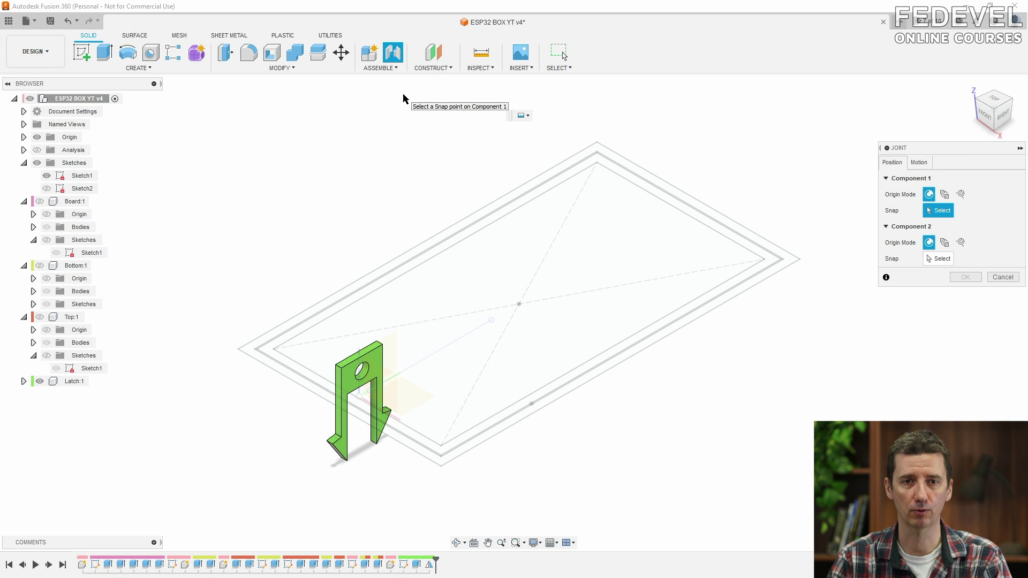
left_click(23, 381)
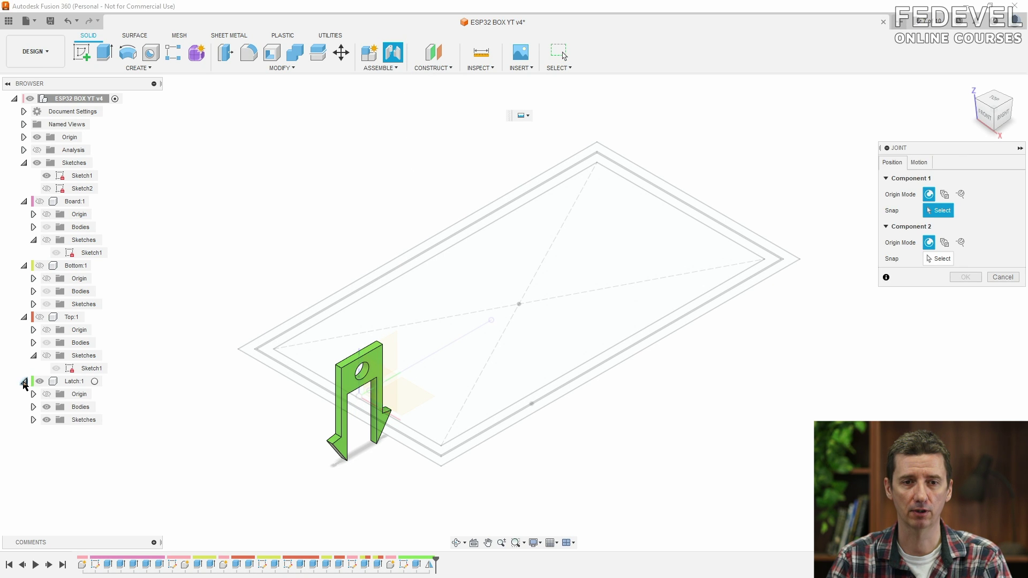
left_click(361, 399)
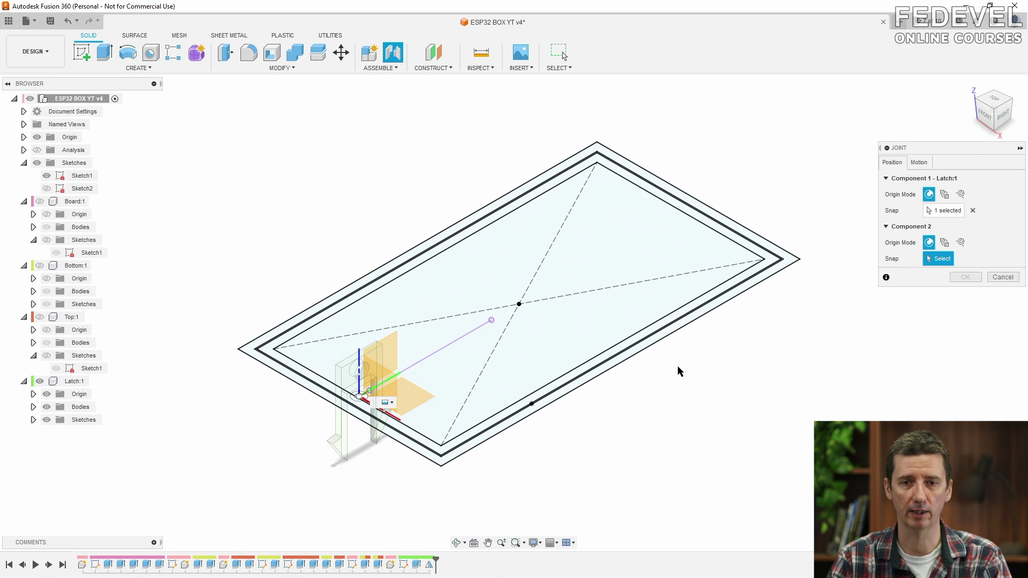
scroll(536, 408, "up", 4)
left_click(532, 408)
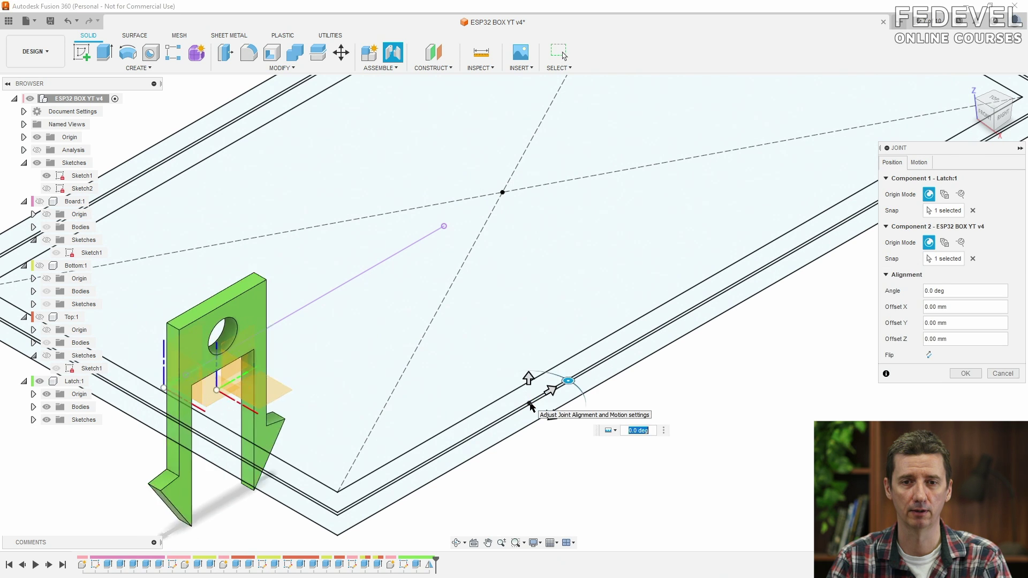
left_click(965, 374)
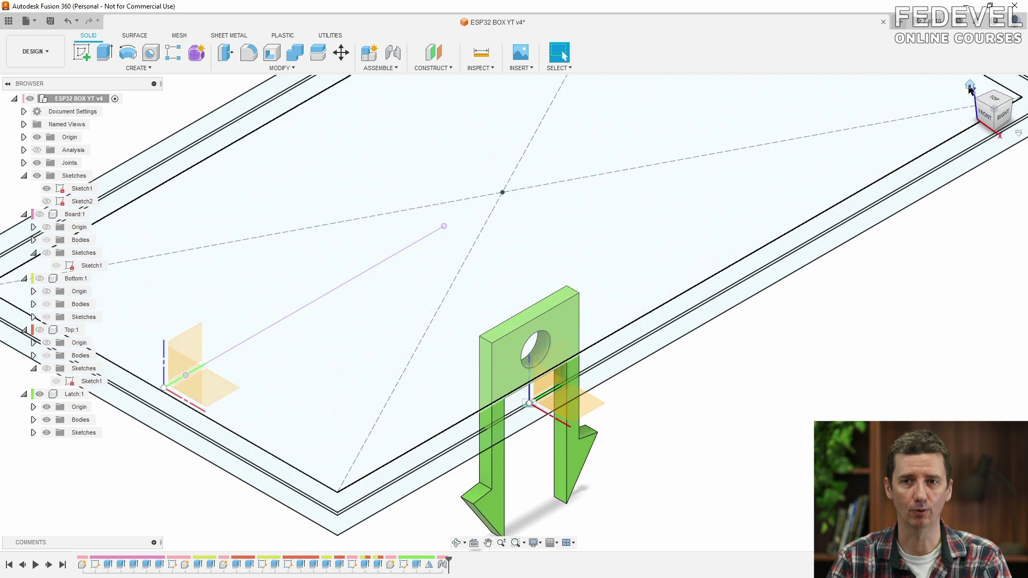
Construct an offset plane from the latch's YZ origin plane and hide the latch's origin.
left_click(970, 86)
left_click(432, 68)
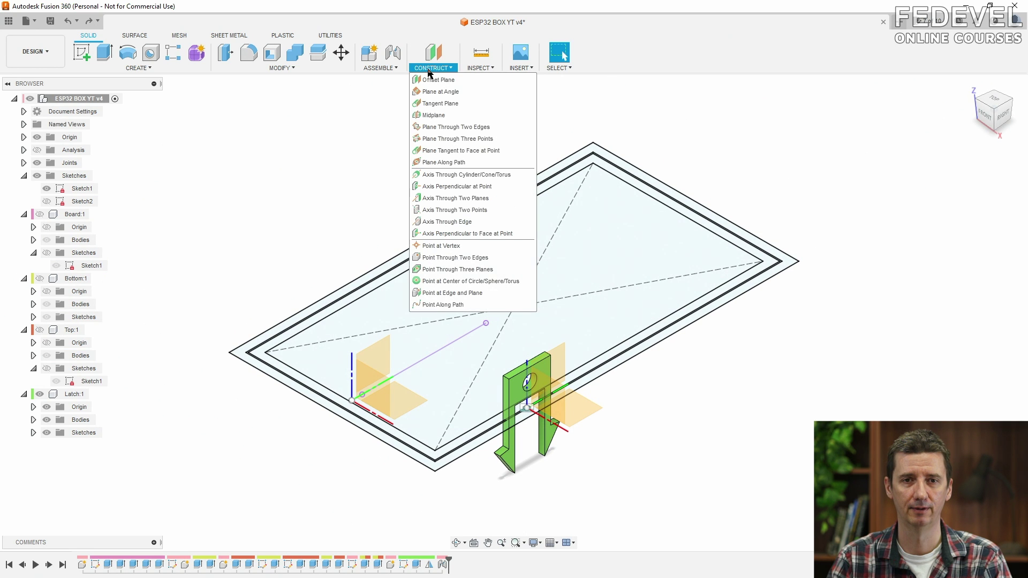
left_click(438, 79)
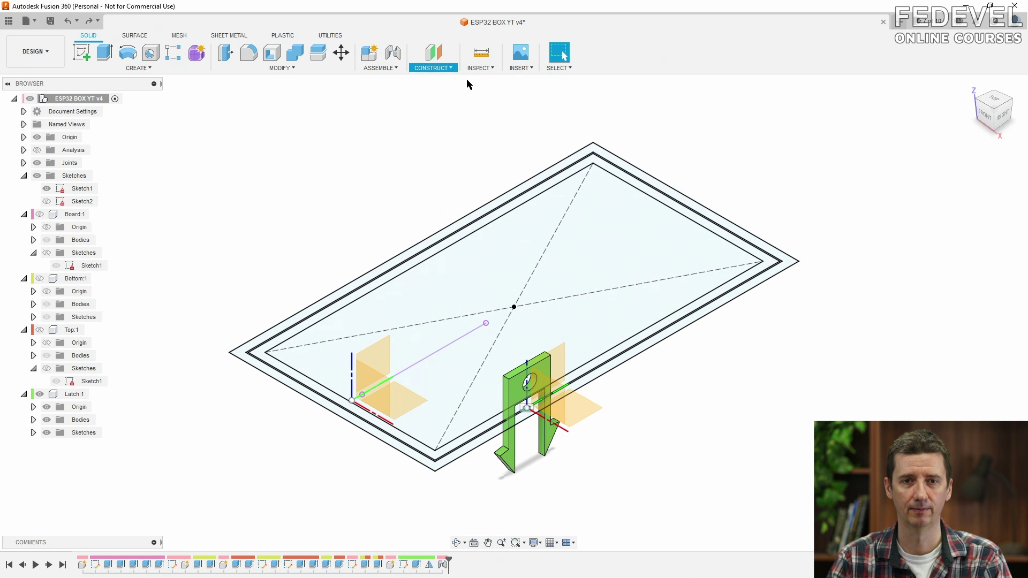
left_click(562, 364)
left_click(967, 217)
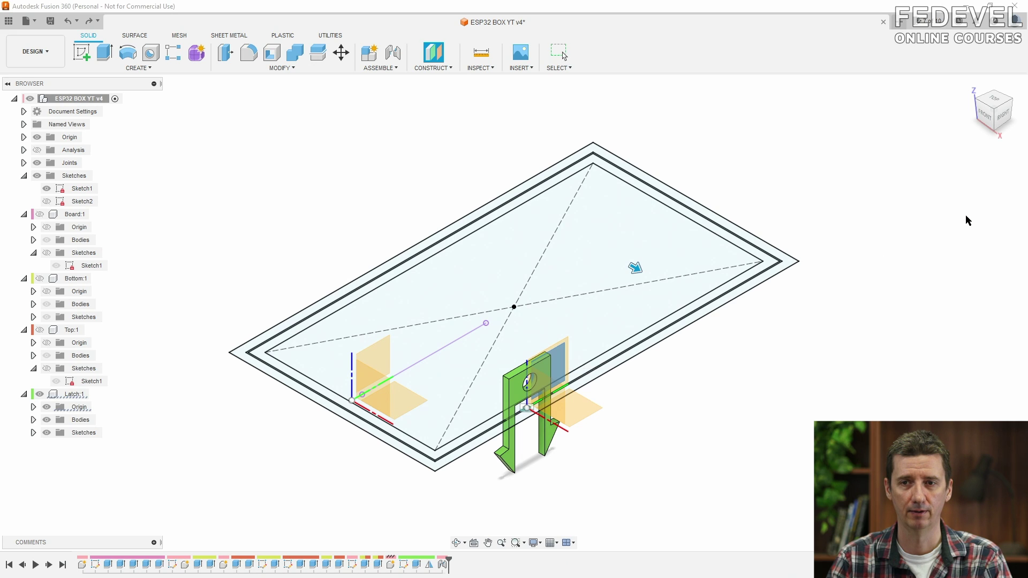
left_click(47, 420)
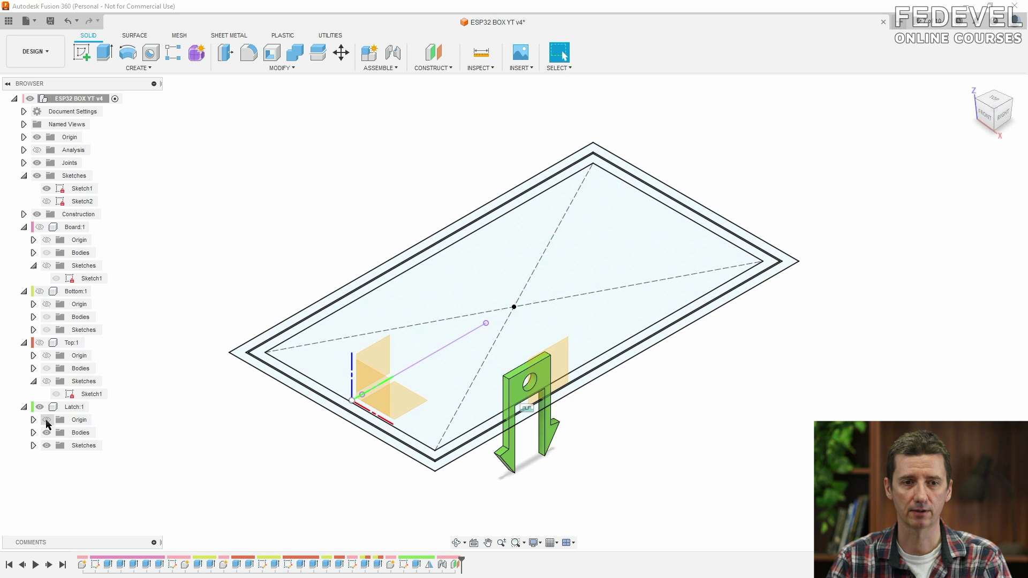
Create a section analysis on the construction plane through the latch, with 0 mm distance.
left_click(482, 68)
left_click(501, 187)
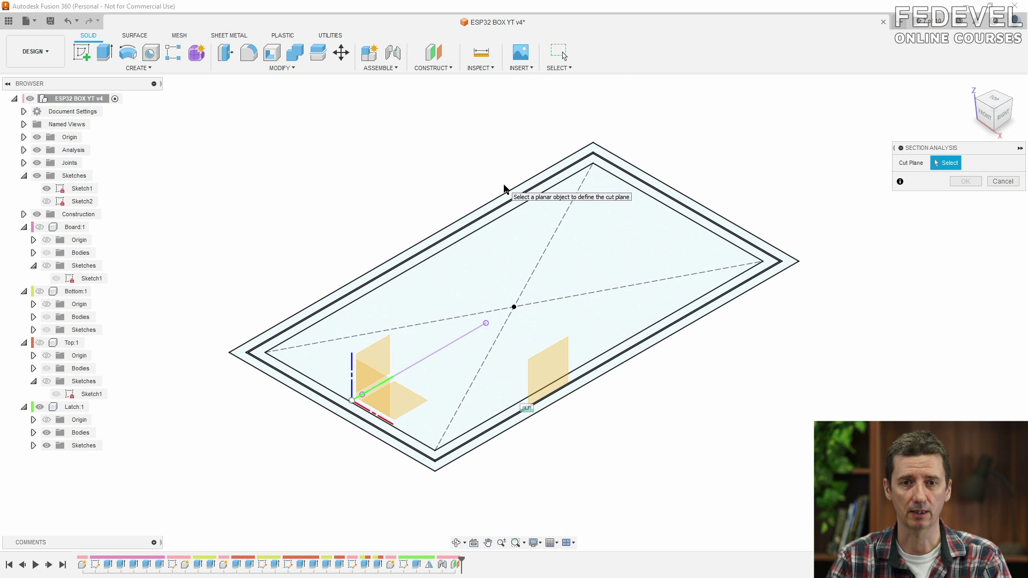
left_click(561, 357)
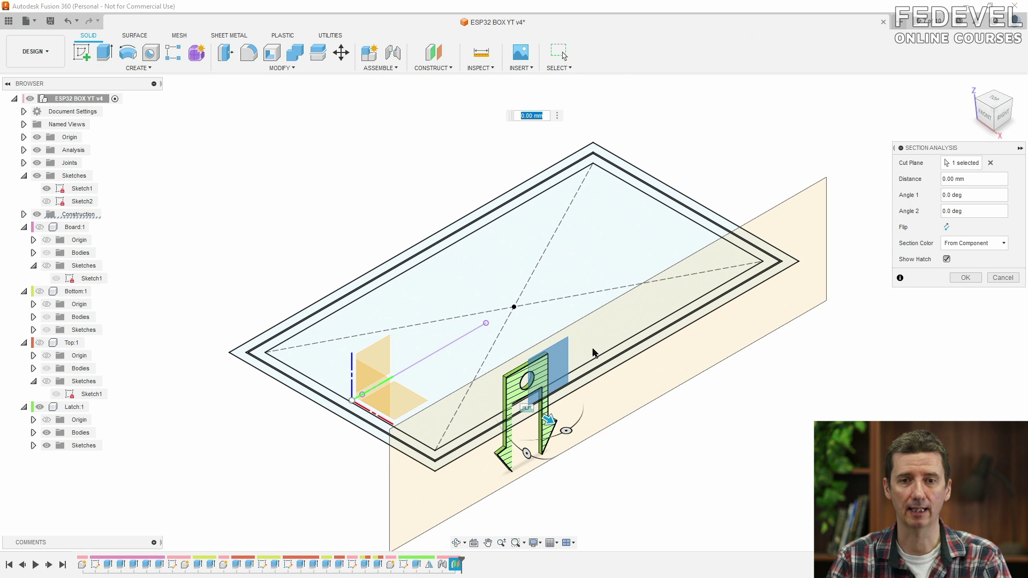
left_click(964, 278)
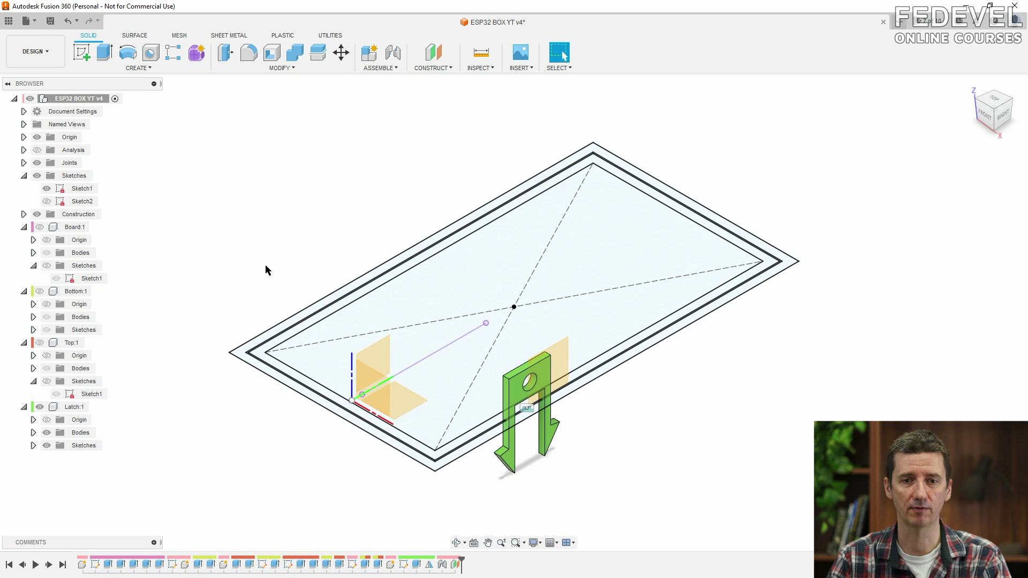
Show the Bottom and Top components and turn on the Analysis folder to display the section through the latch.
left_click(39, 292)
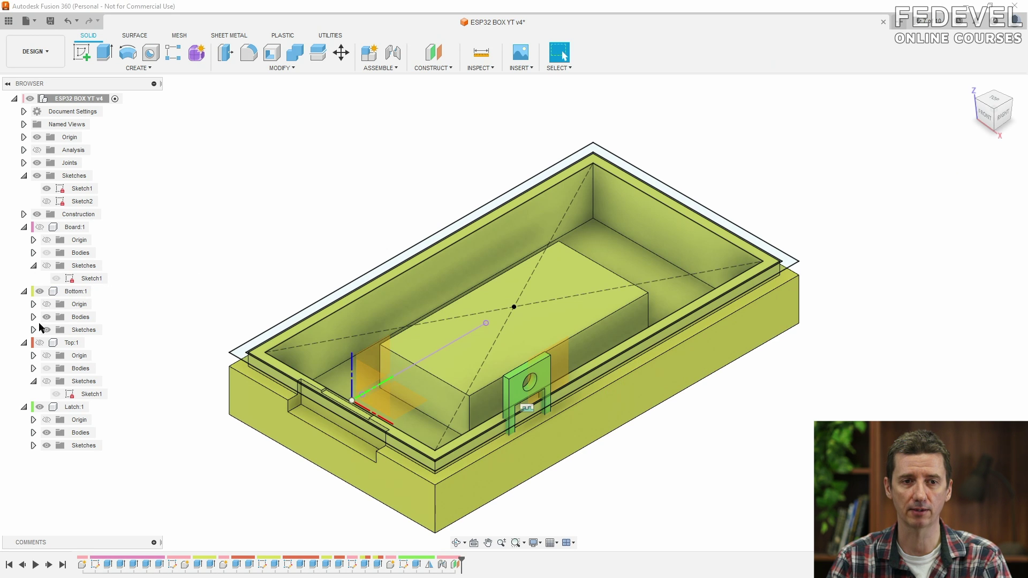
left_click(39, 343)
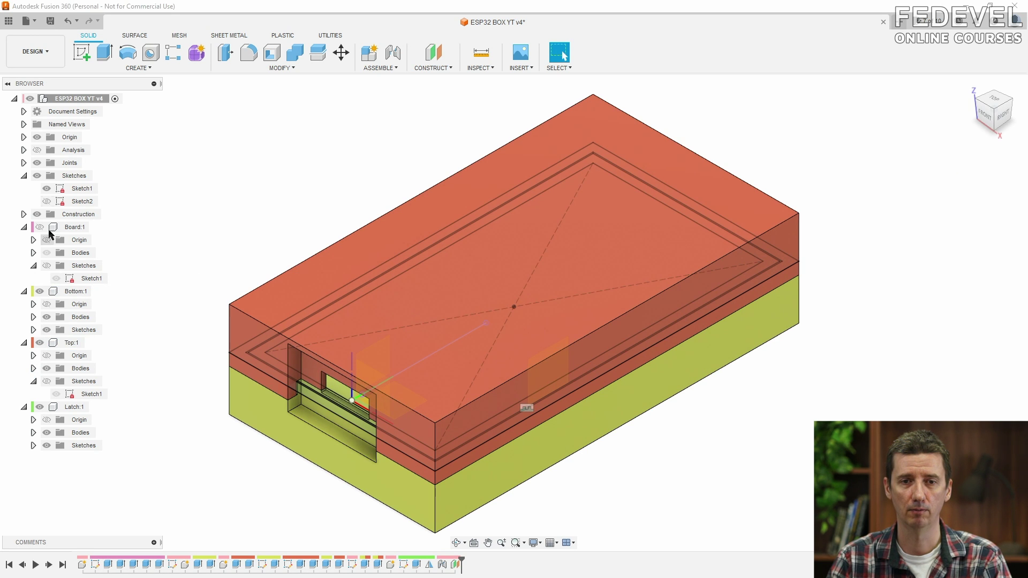
left_click(23, 150)
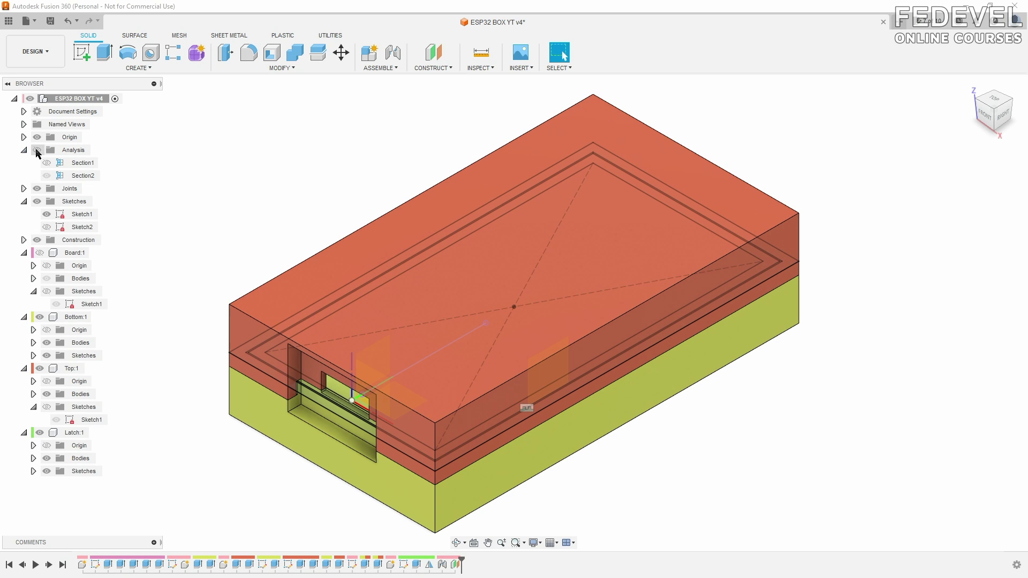
left_click(37, 150)
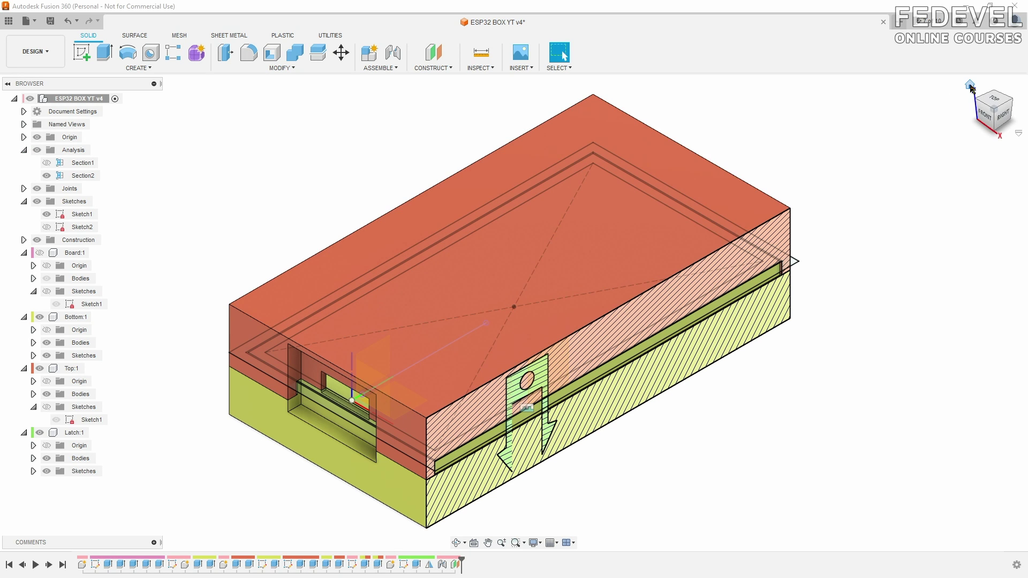
left_click(971, 87)
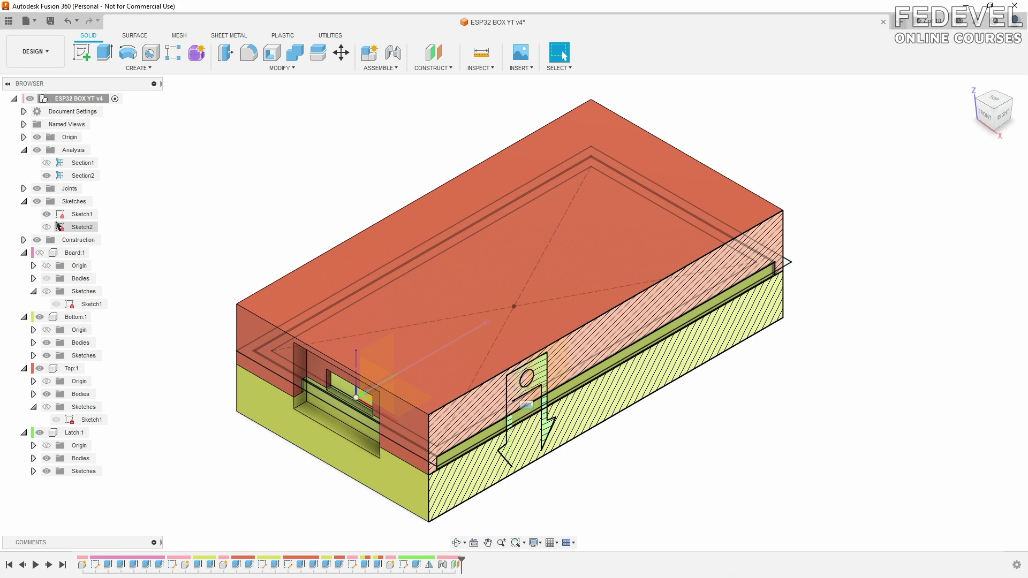
In Sketch1, start a center rectangle beside the box outline with its width set to latch_thickness + 2*tolerance_big.
double_click(60, 215)
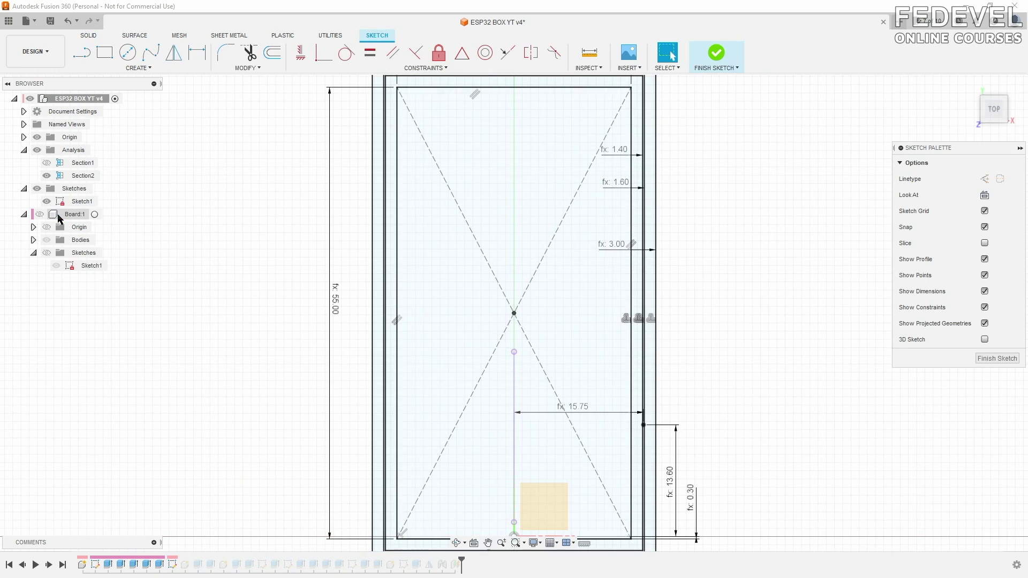
left_click(131, 69)
mouse_move(130, 95)
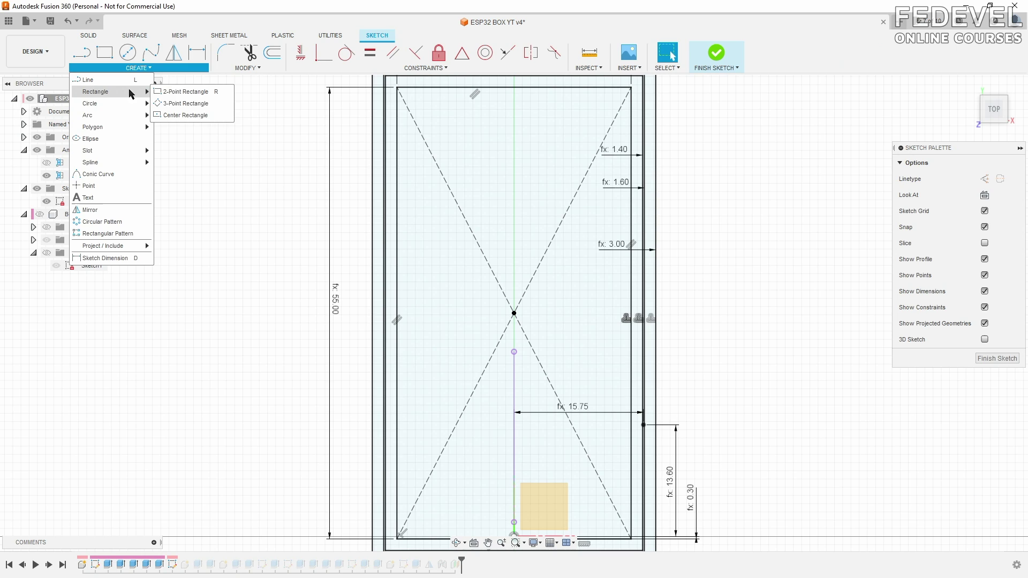
left_click(185, 115)
left_click(752, 406)
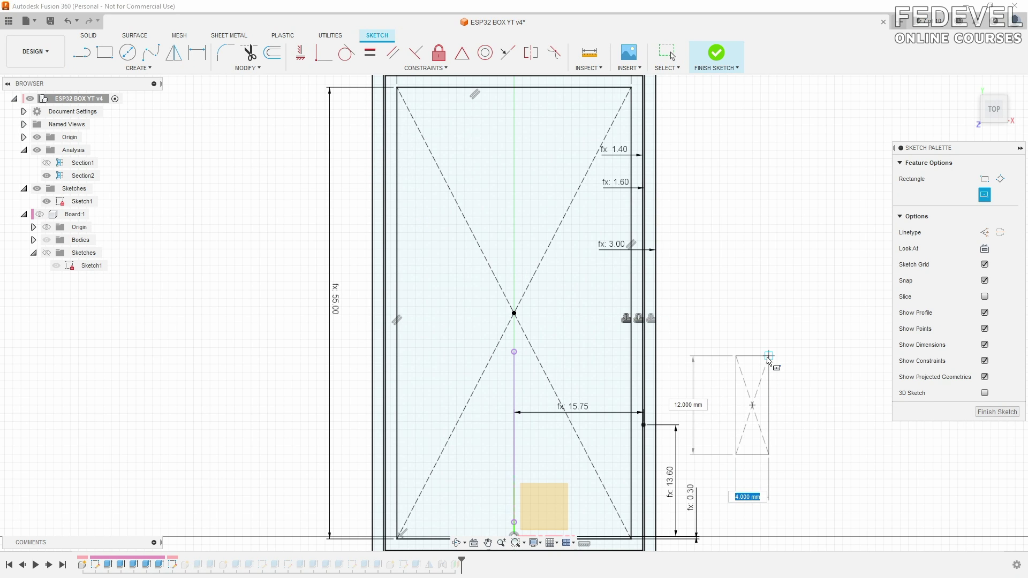
type("la")
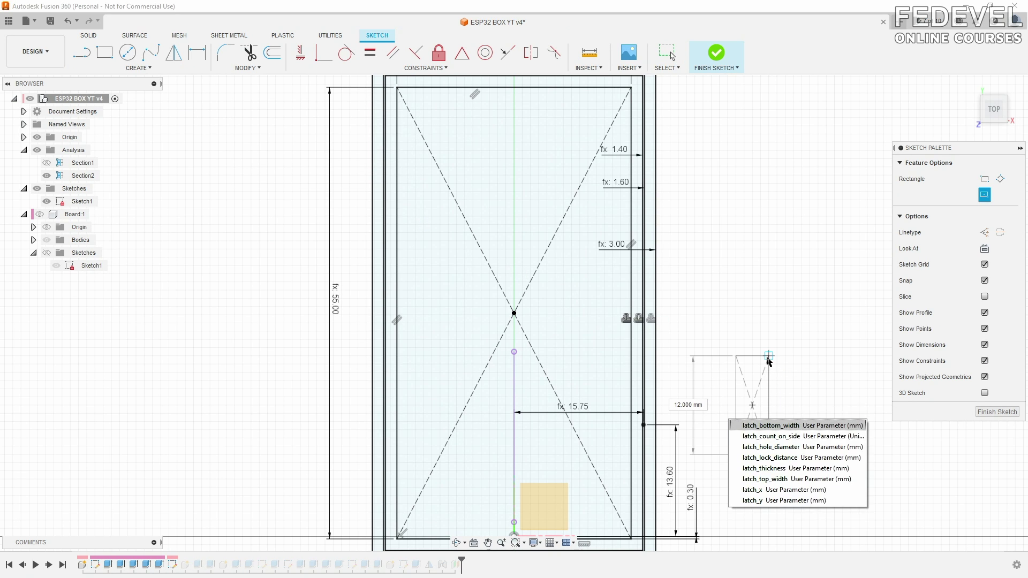
left_click(792, 469)
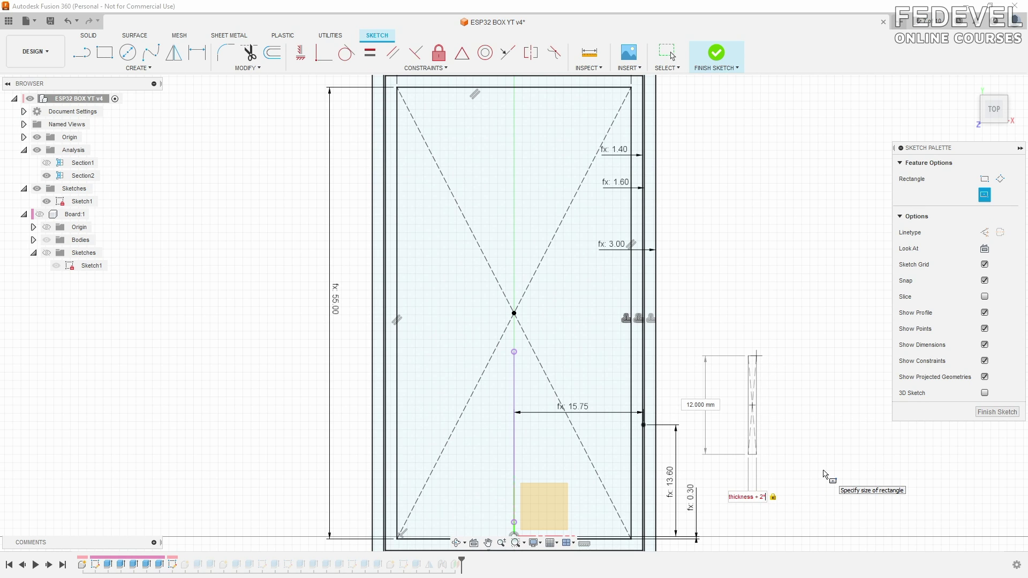
type("+ 2* tol")
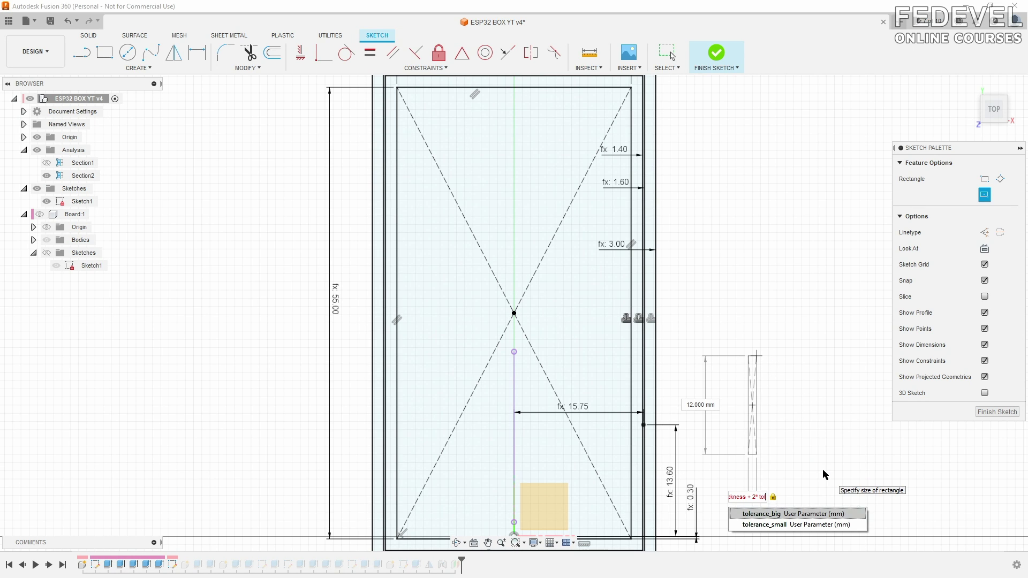
left_click(822, 514)
key("Tab")
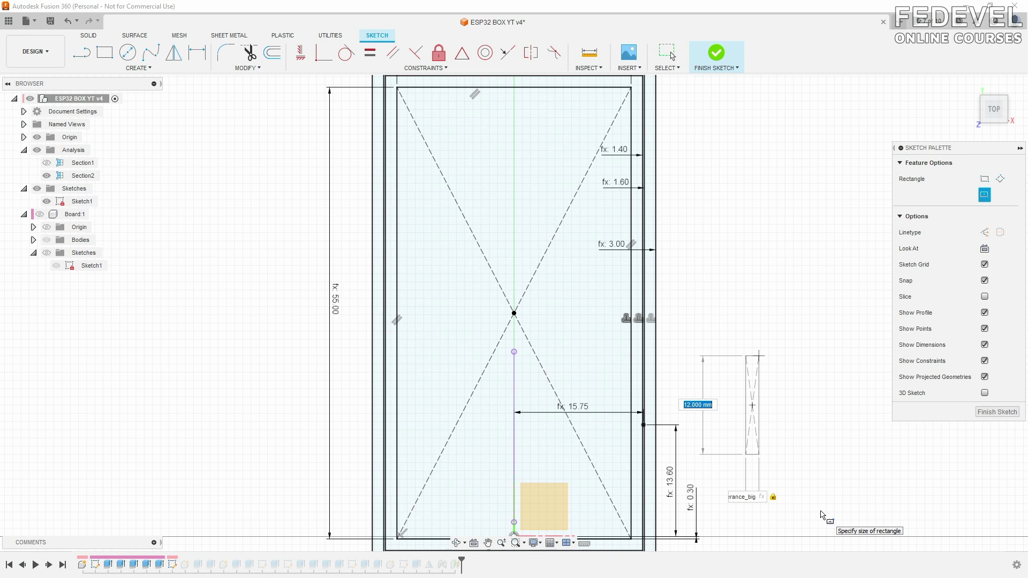
Set the rectangle's height to latch_bottom_width + 2*tolerance_big and complete it.
type("la")
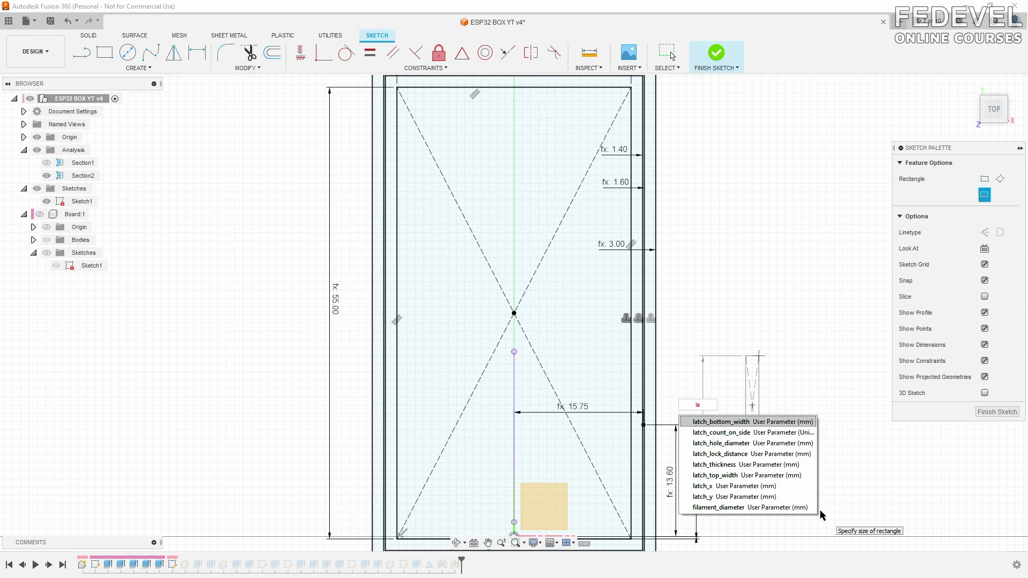
left_click(778, 423)
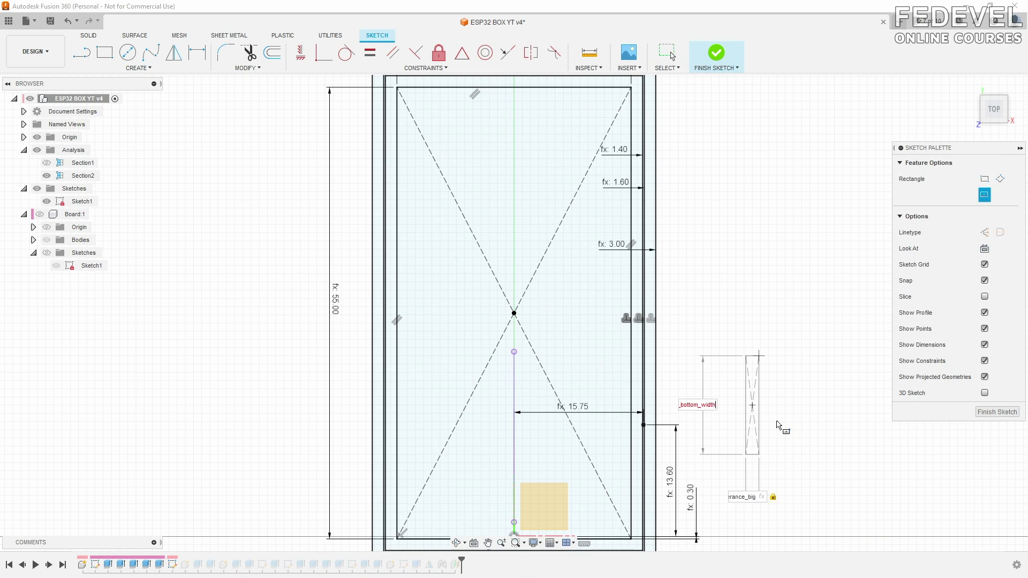
type("+ 2*to")
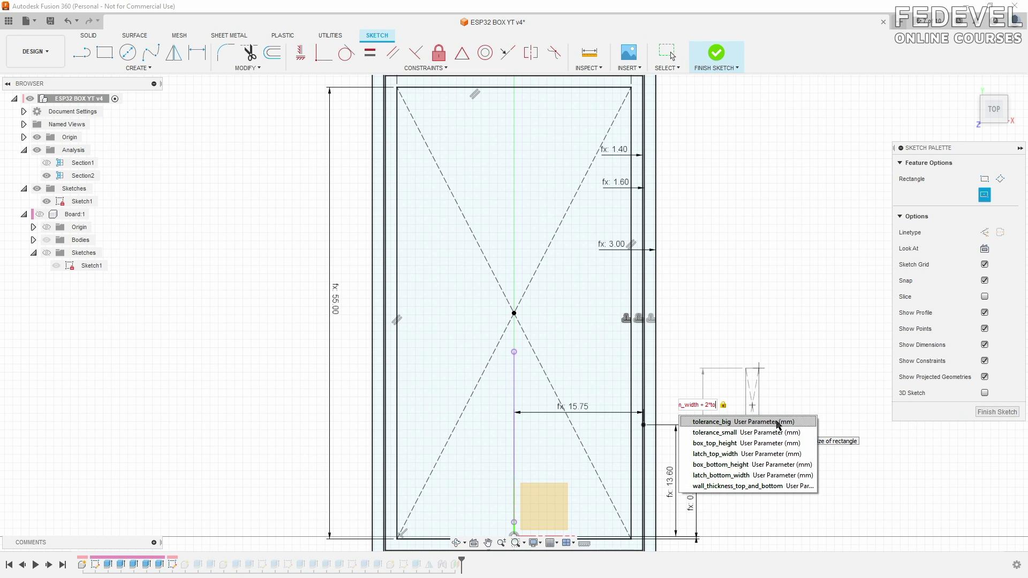
left_click(778, 423)
key("Return")
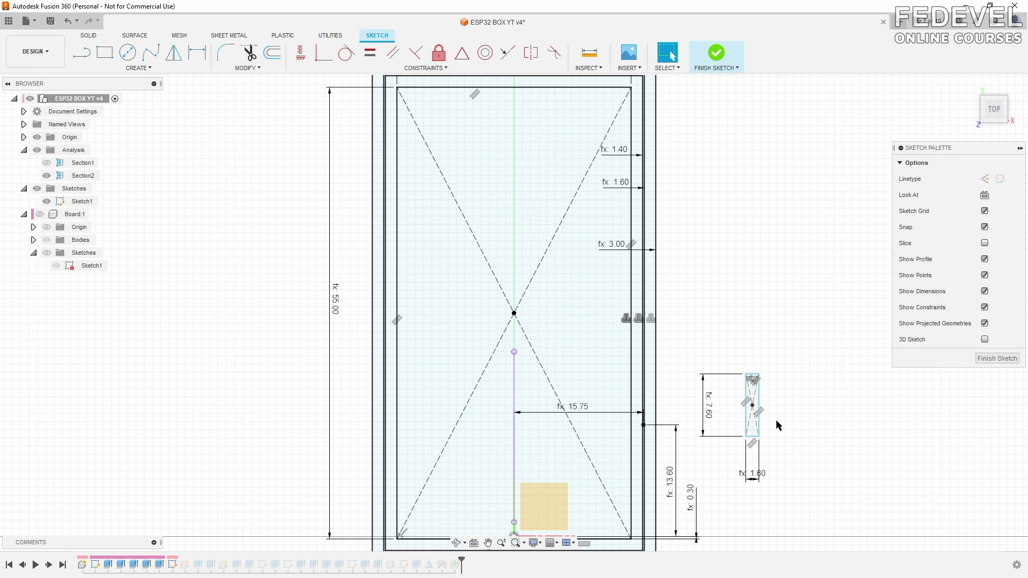
Make the rectangle's center coincident with the latch point, move the overlapping 7.60 and 13.60 dimensions clear, and finish the sketch.
left_click(324, 52)
left_click(753, 406)
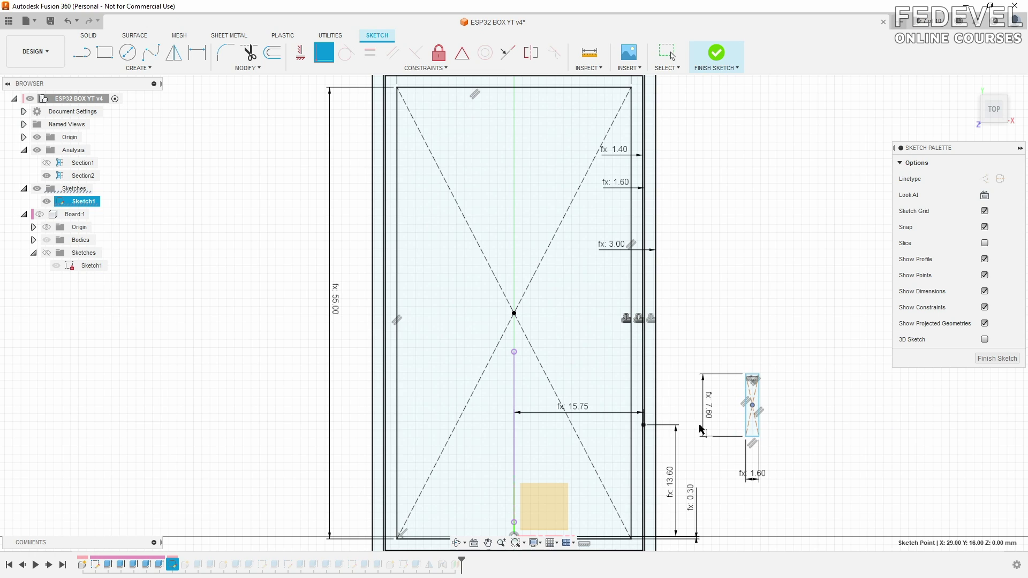
left_click(644, 427)
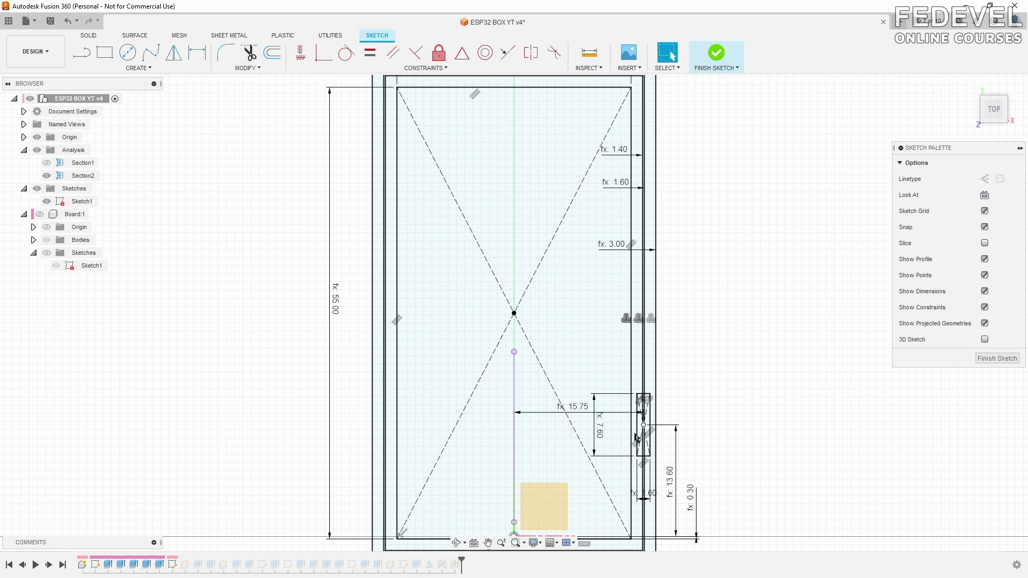
left_click_drag(600, 427, 670, 431)
left_click_drag(670, 484, 619, 484)
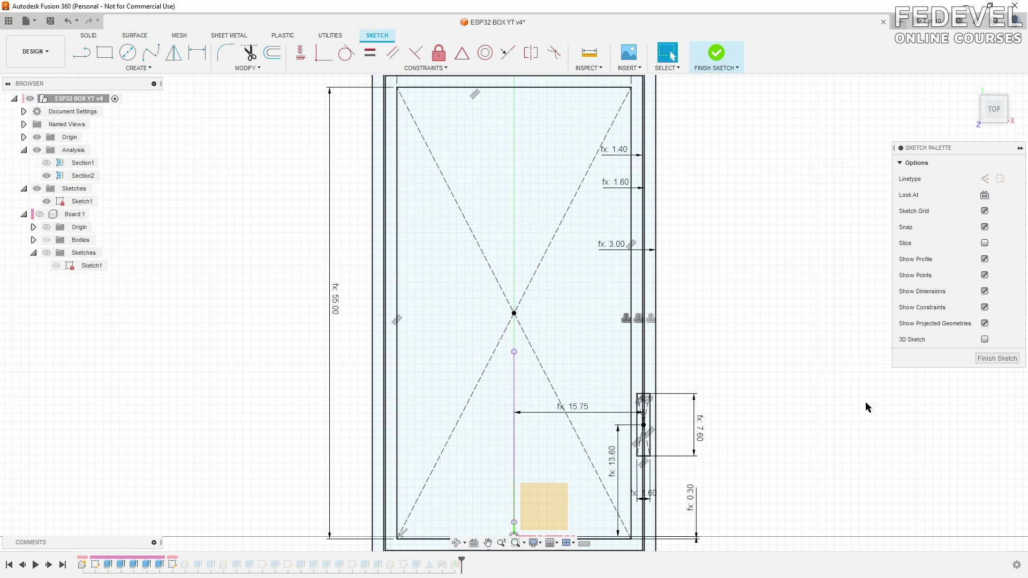
left_click(984, 363)
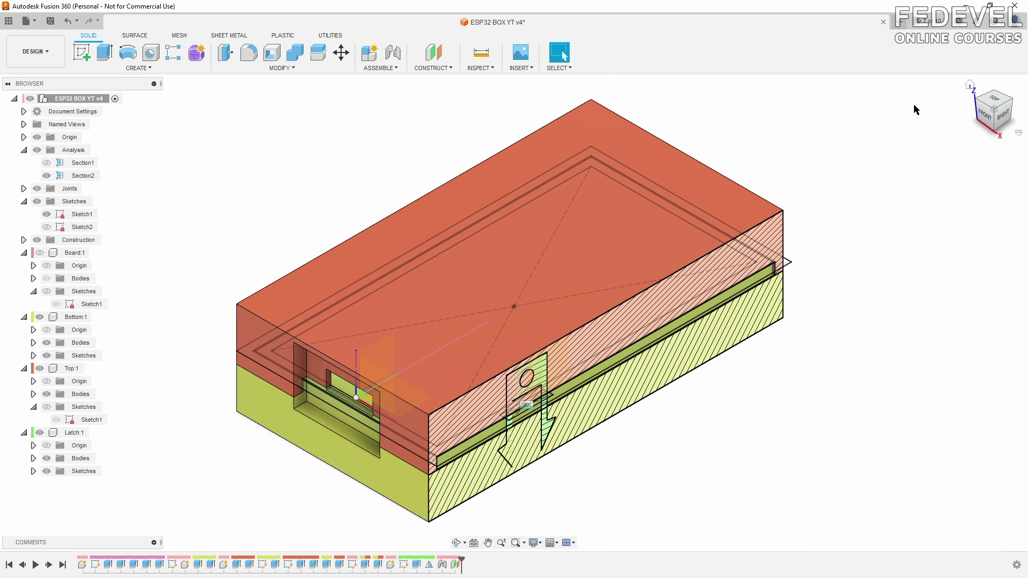
Activate the Top component and hide its bodies and the Latch component to expose the latch rectangle.
left_click(92, 369)
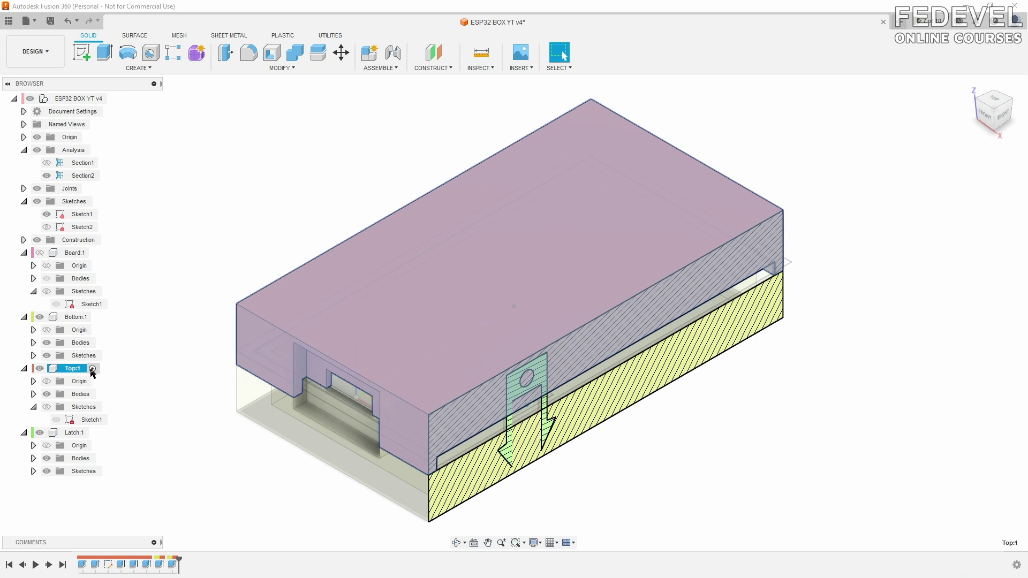
left_click(46, 395)
scroll(565, 426, "up", 5)
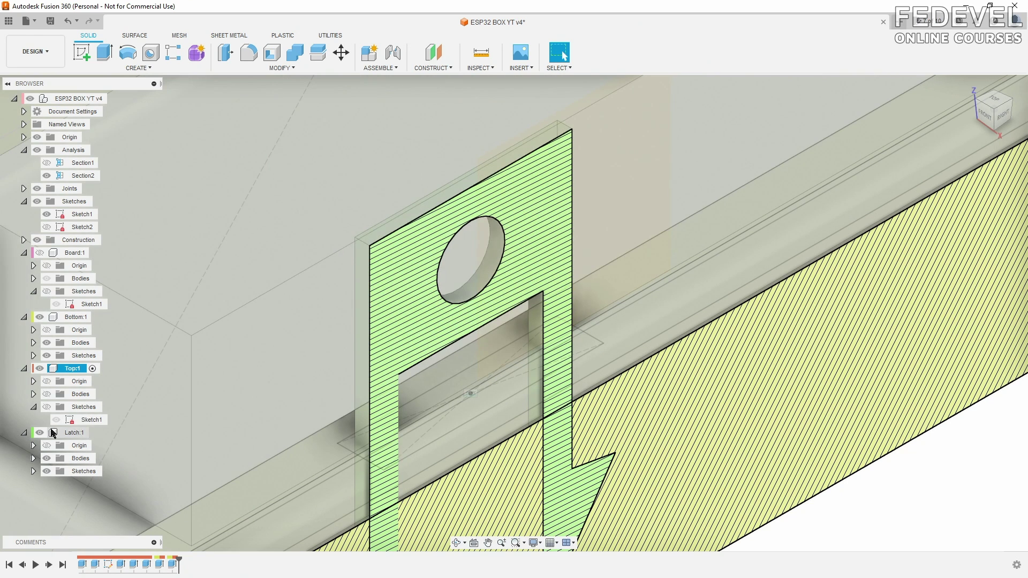
left_click(40, 433)
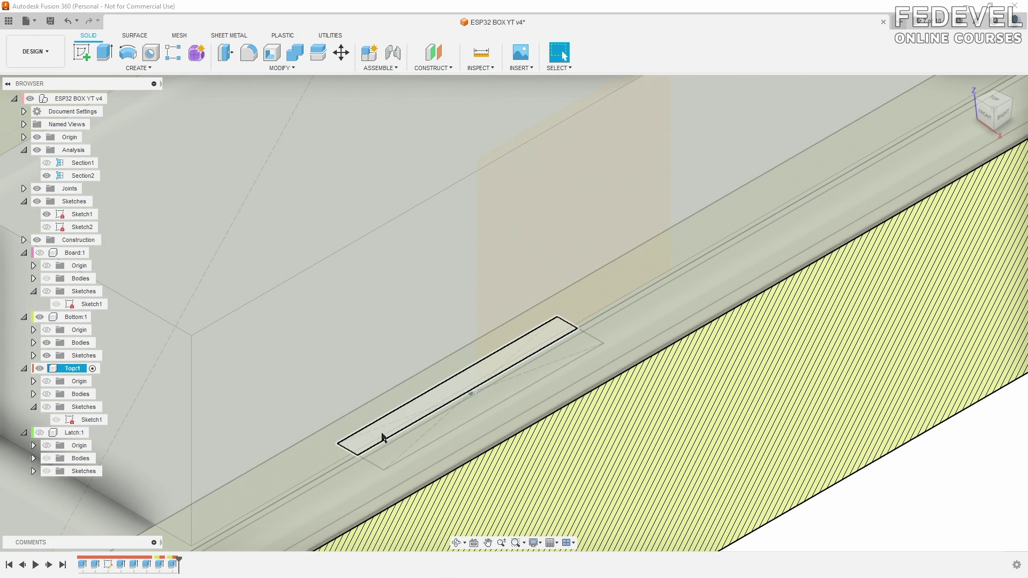
Select the latch rectangle's three profiles, show the Top bodies again, and set up a two-sided extrude.
left_click(382, 434)
scroll(380, 443, "up", 3)
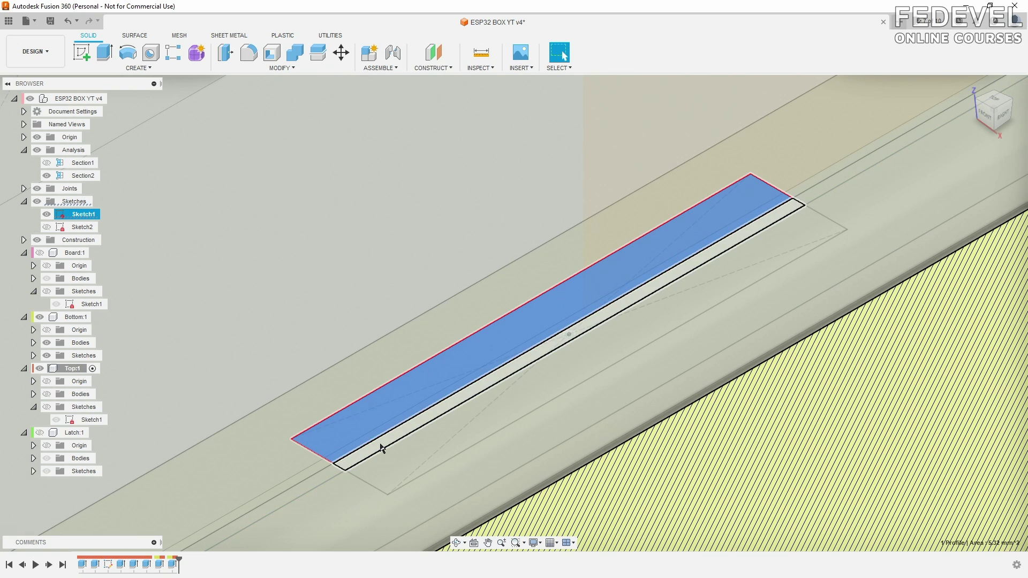
left_click(384, 465, "shift")
scroll(413, 420, "down", 5)
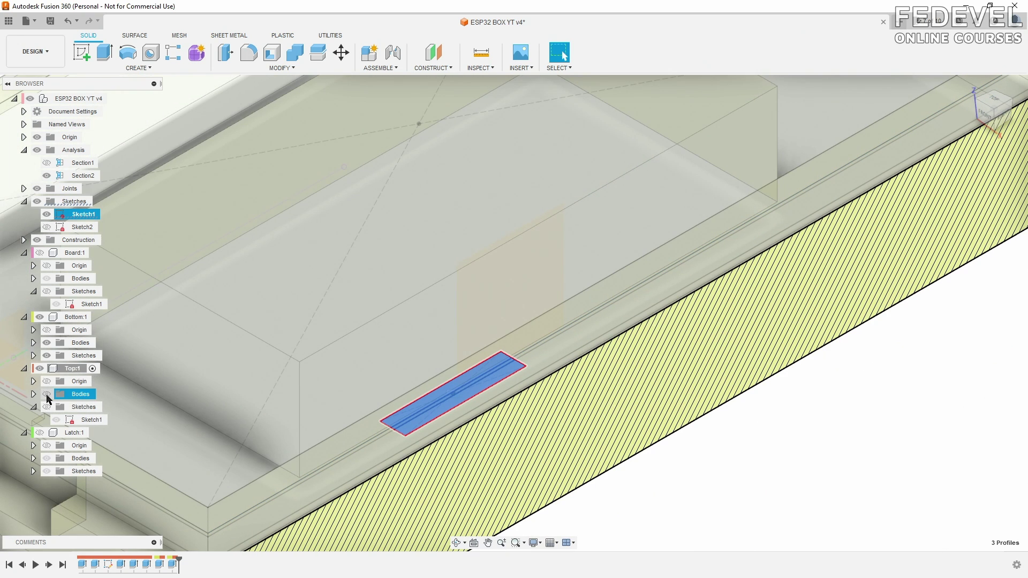
left_click(46, 395)
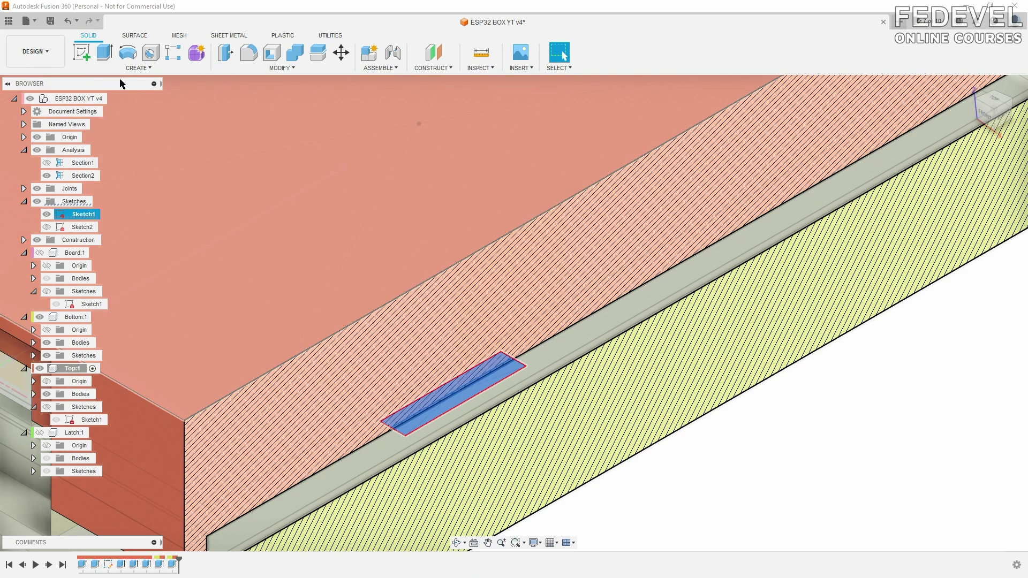
left_click(106, 53)
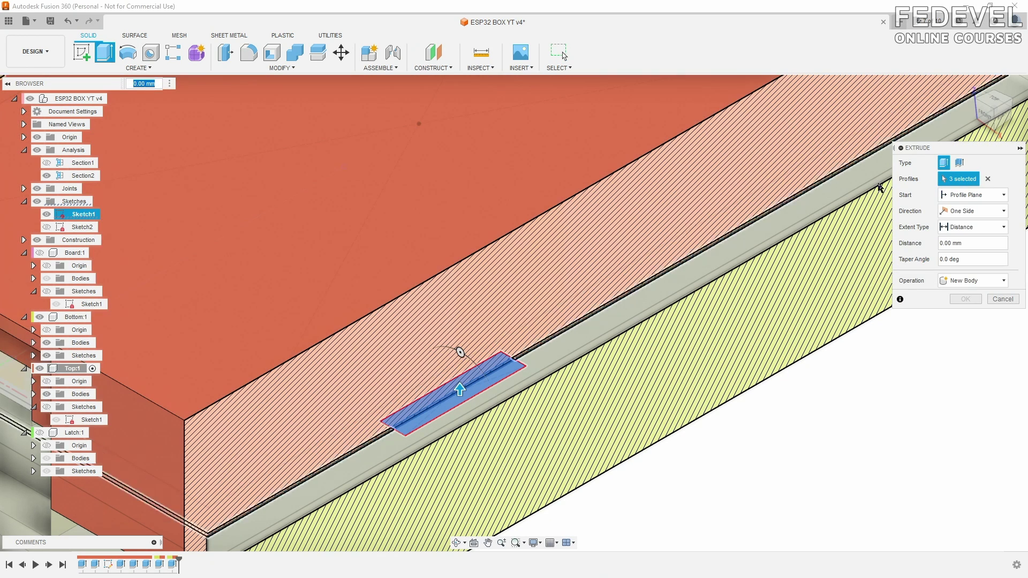
left_click(972, 212)
left_click(965, 238)
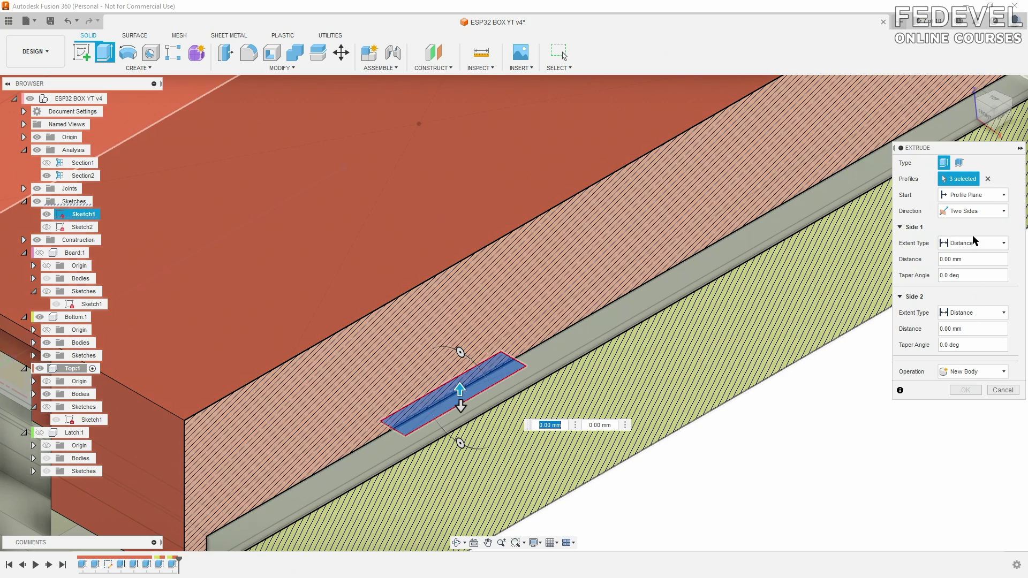
Set the extrude's Side 1 distance to latch_lock_distance/2 + latch_hole_diameter/2 + 1 + tolerance_big.
left_click(983, 260)
triple_click(971, 258)
type("la")
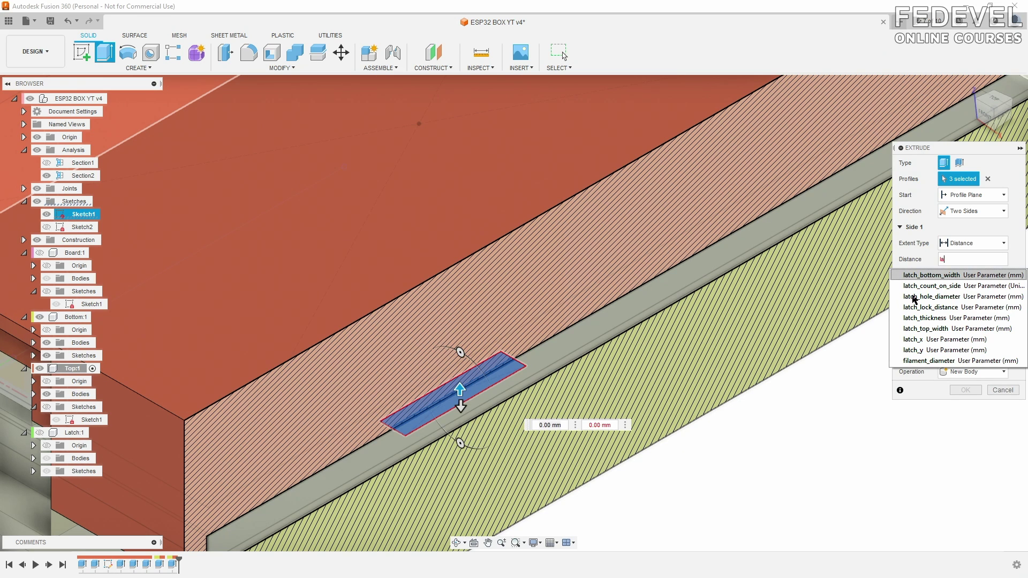
left_click(970, 307)
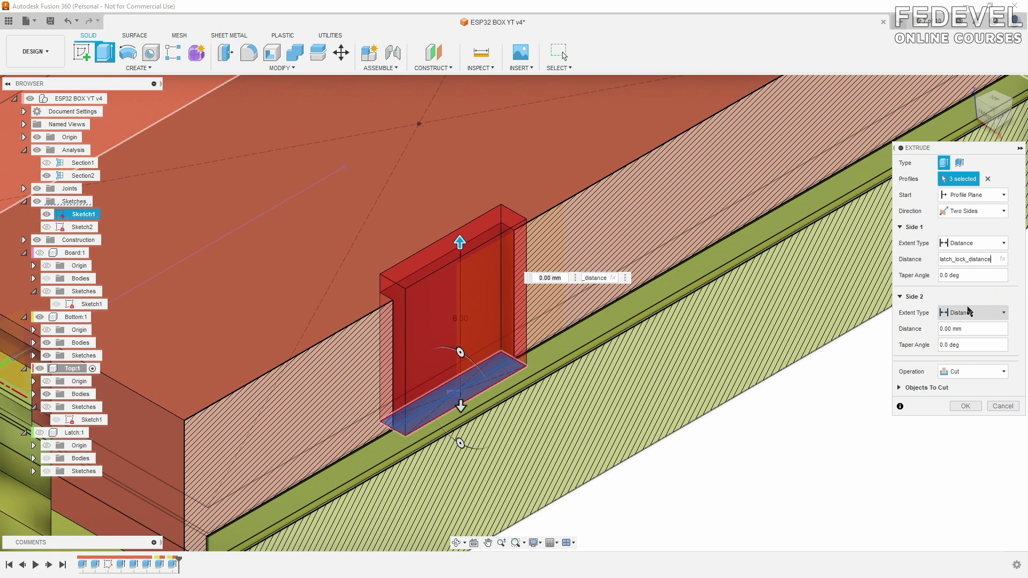
key("Return")
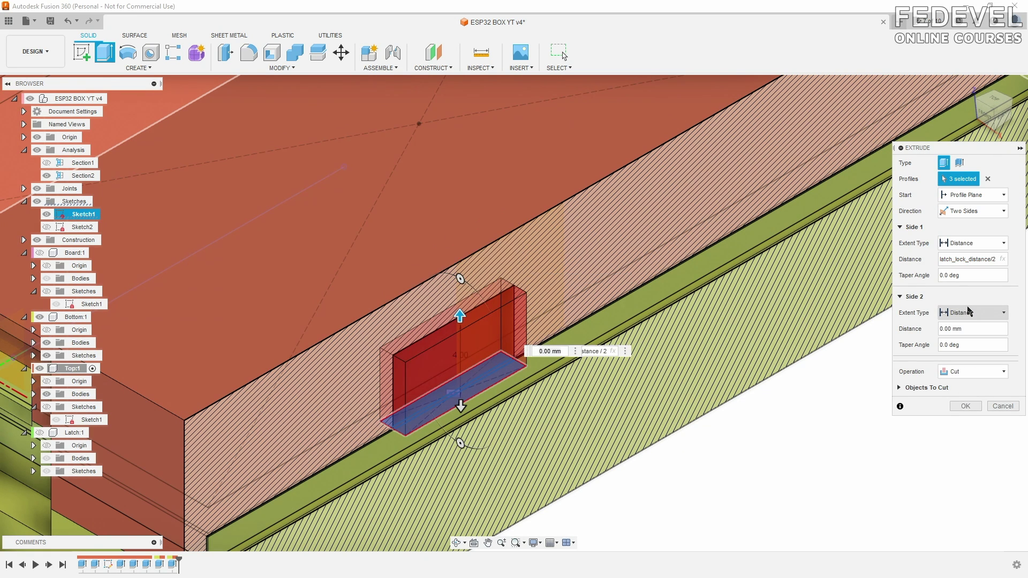
type("+ l")
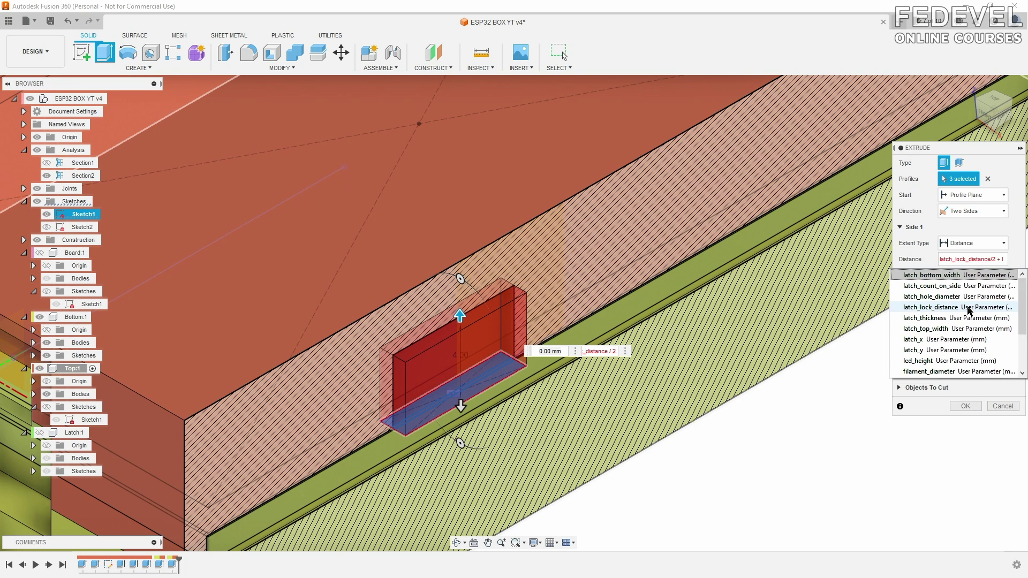
left_click(972, 296)
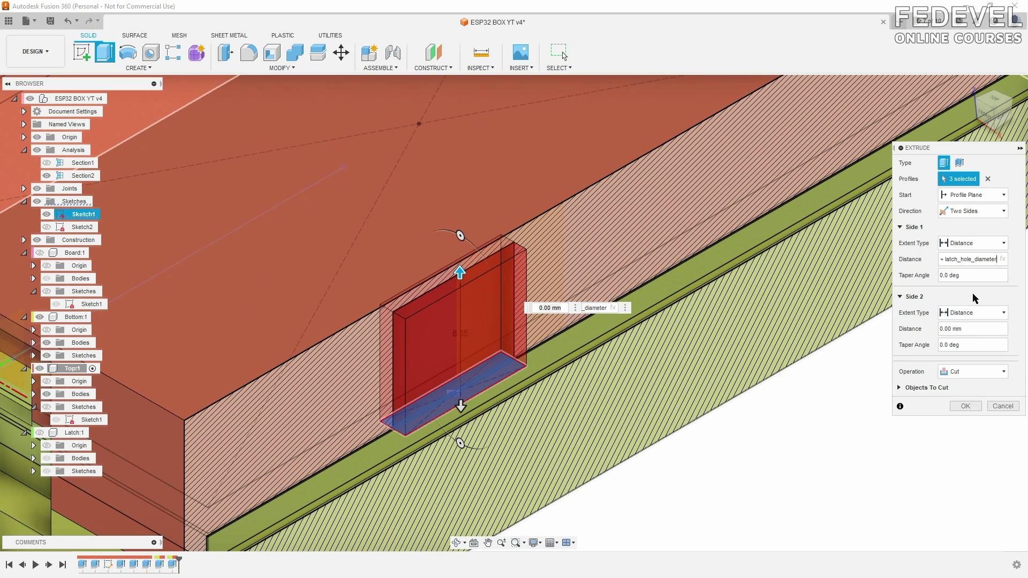
type("/2 +")
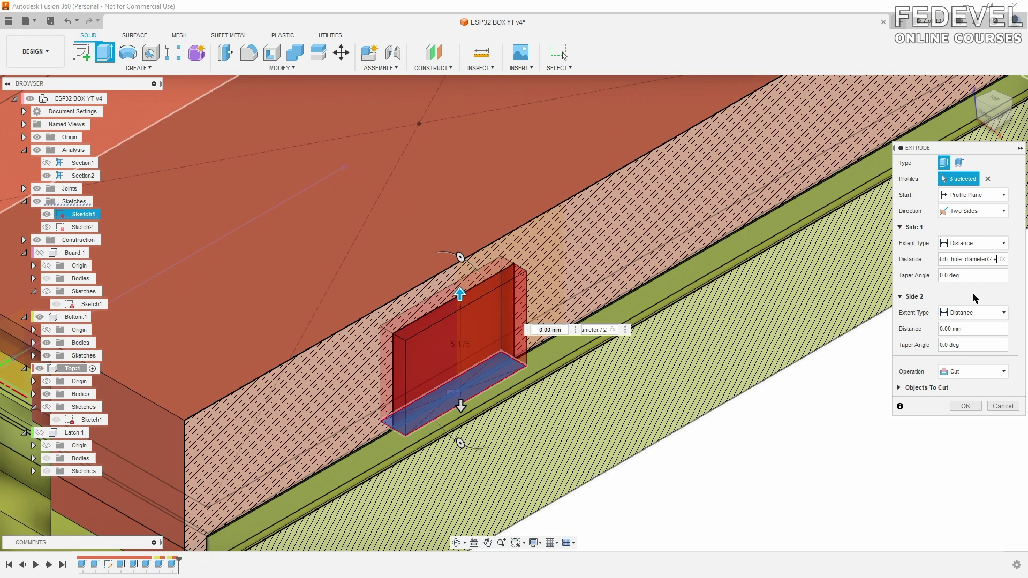
type(" 1 ")
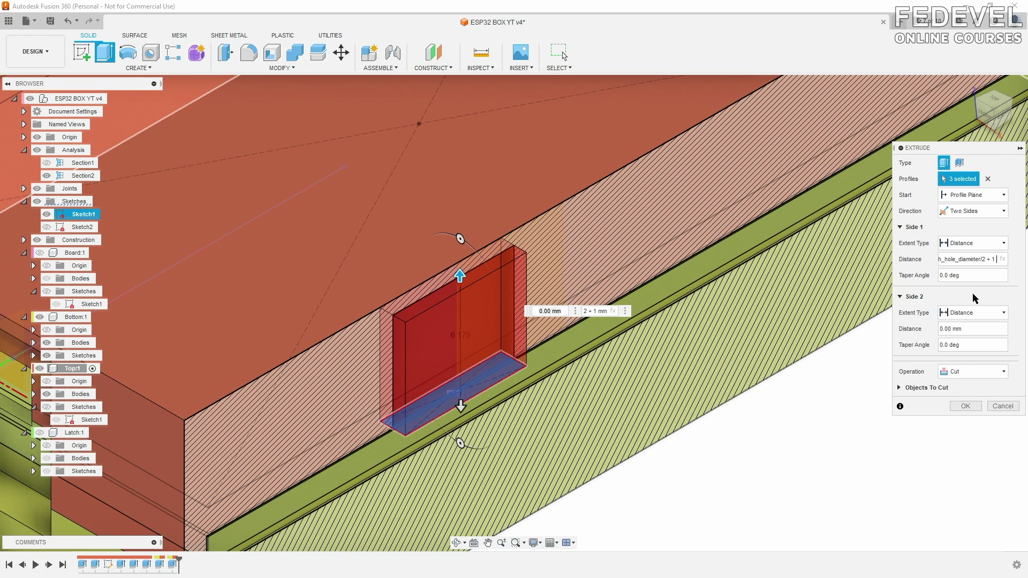
type("+ to")
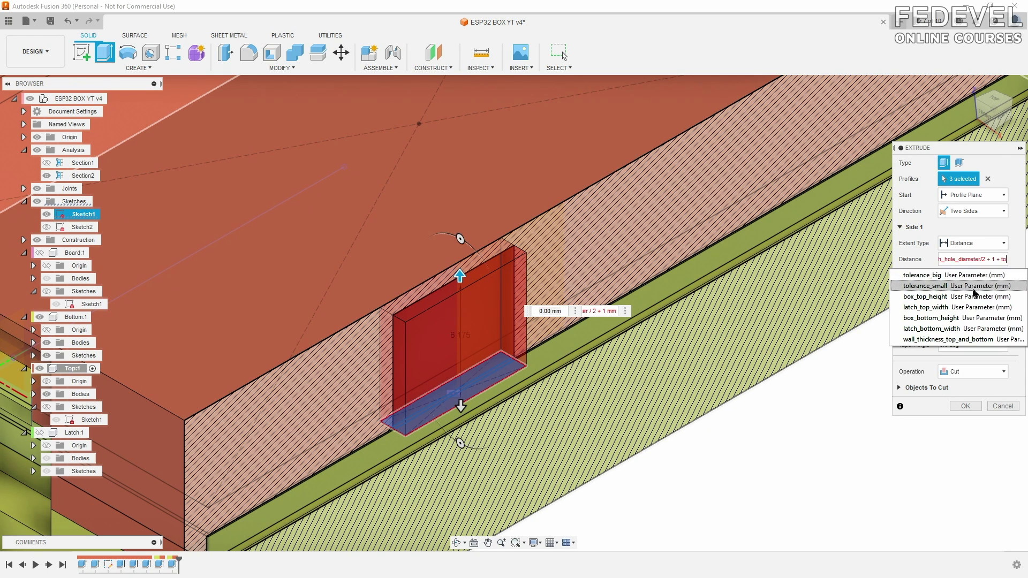
left_click(972, 276)
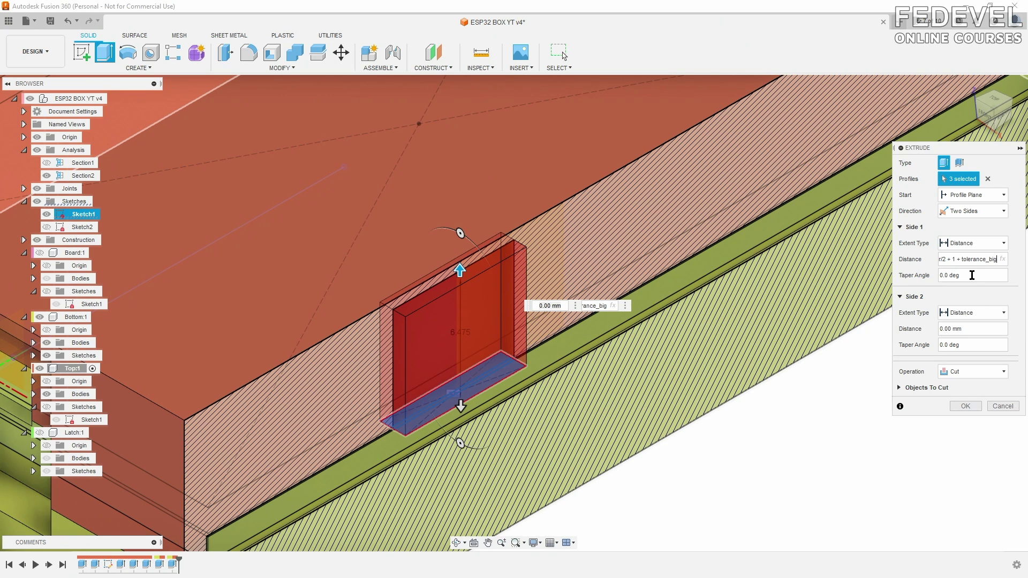
Set the extrude's Side 2 distance to rim_height, exclude the Bottom body from the cut, and complete the pocket in the Top body.
left_click(972, 330)
type("ri")
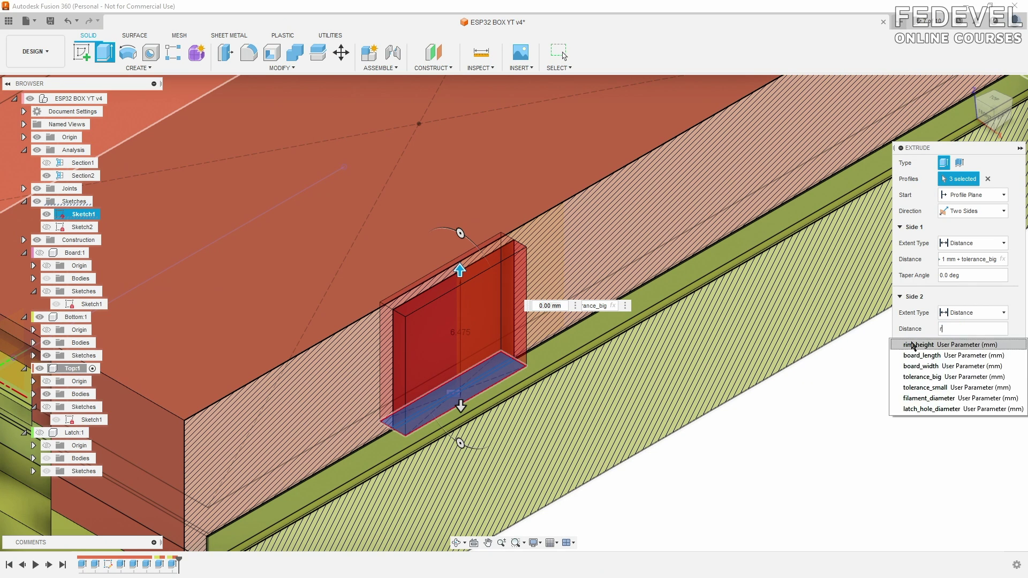
left_click(961, 347)
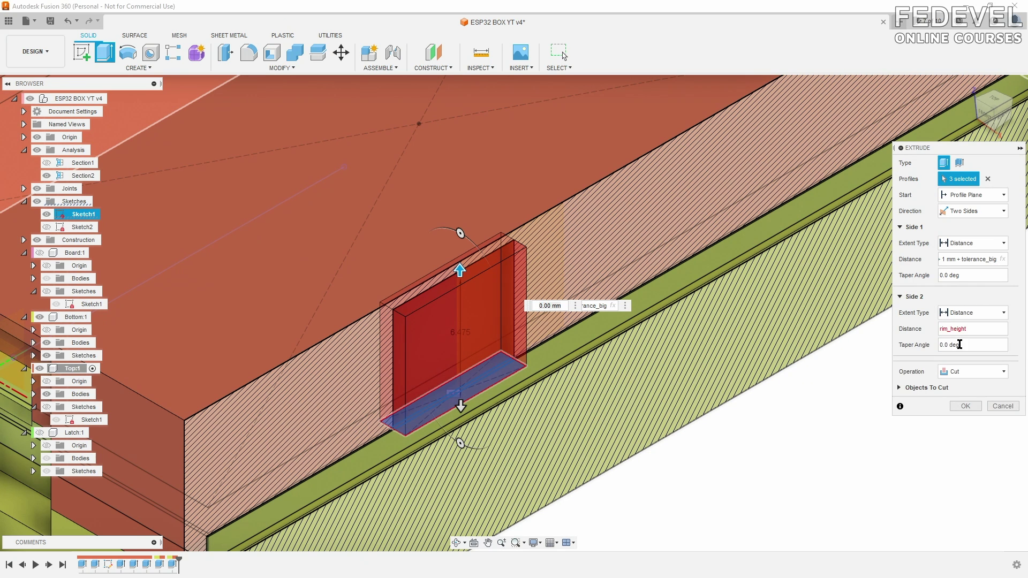
left_click(900, 388)
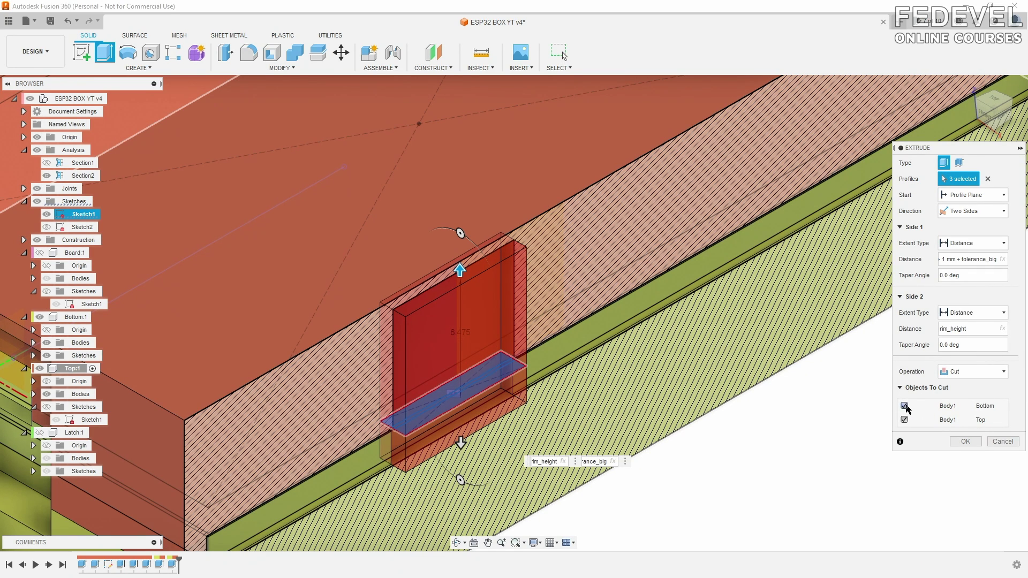
left_click(905, 407)
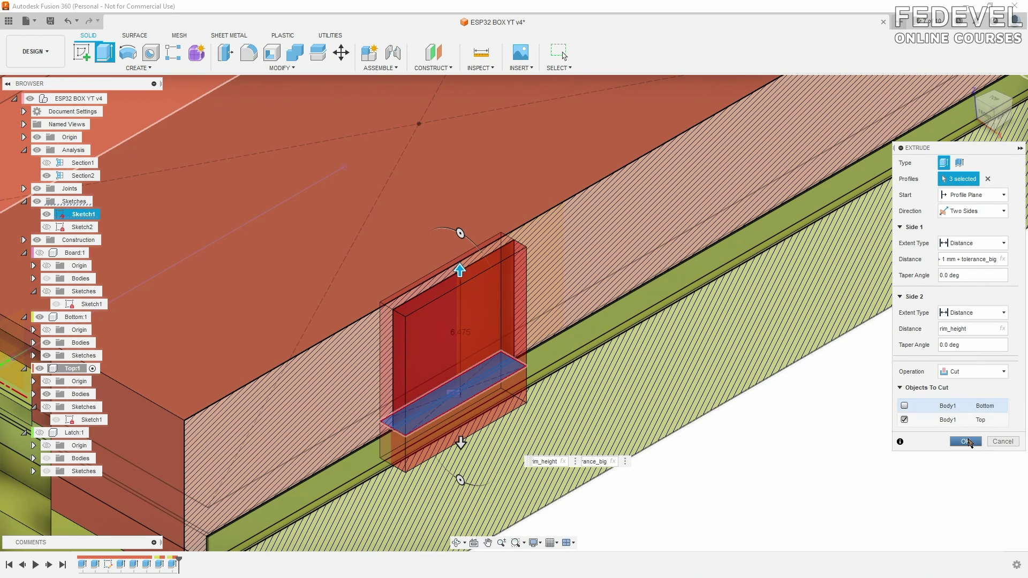
left_click(968, 442)
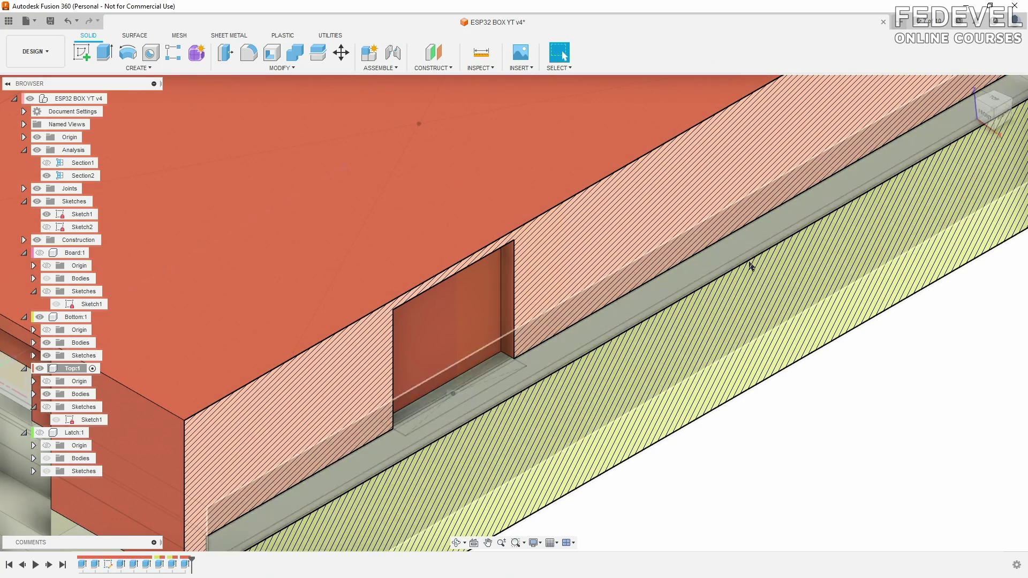
Hide the Bottom component and turn off the section analysis to inspect the latch pocket from beneath the Top.
scroll(746, 284, "down", 3)
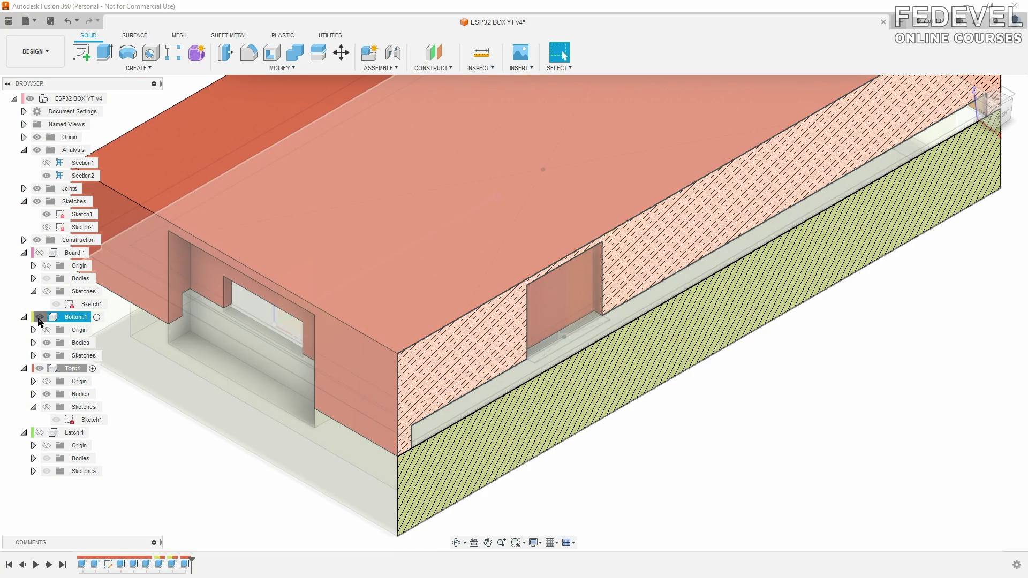
left_click(40, 317)
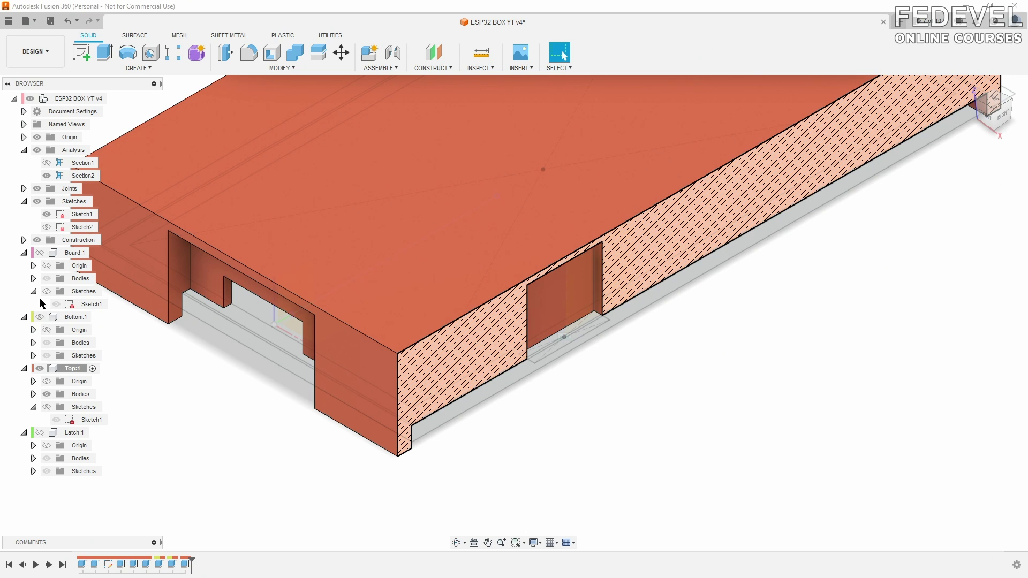
left_click(37, 150)
middle_click_drag(611, 436, 638, 443, "shift")
scroll(647, 412, "up", 3)
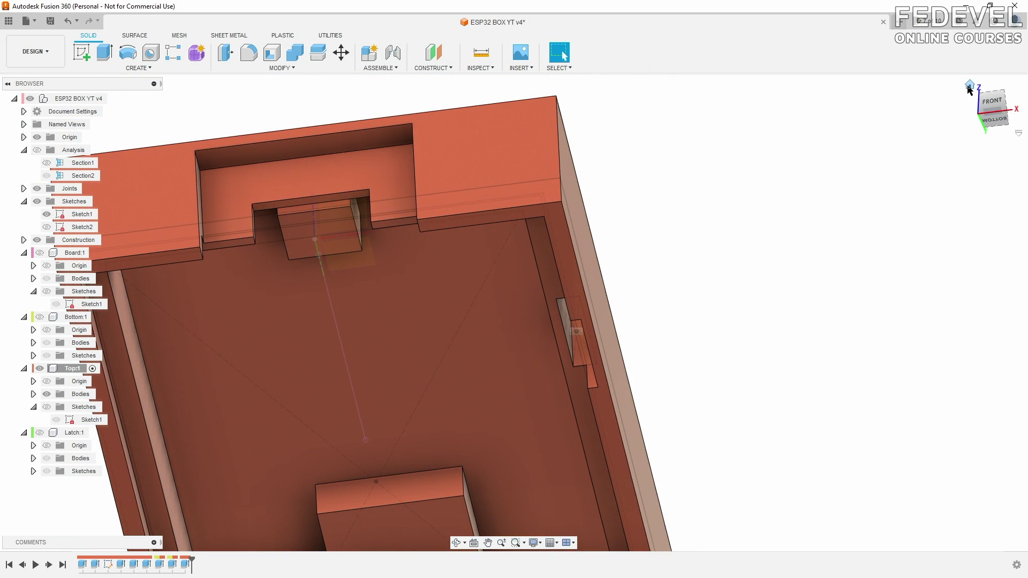
left_click(970, 85)
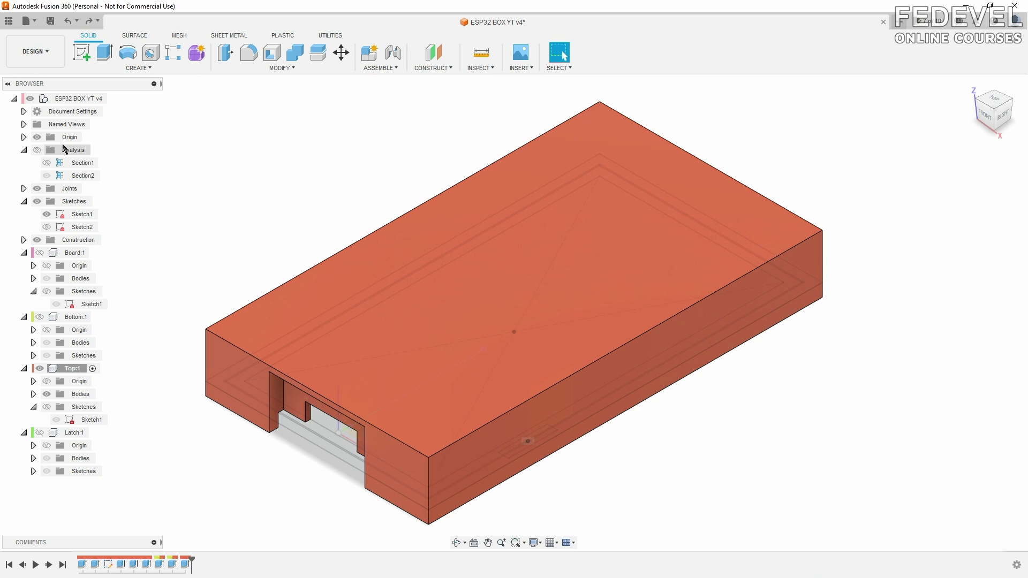
Restore the section analysis and show the Latch component to examine its fit and clearance inside the pocket.
left_click(37, 151)
left_click(41, 433)
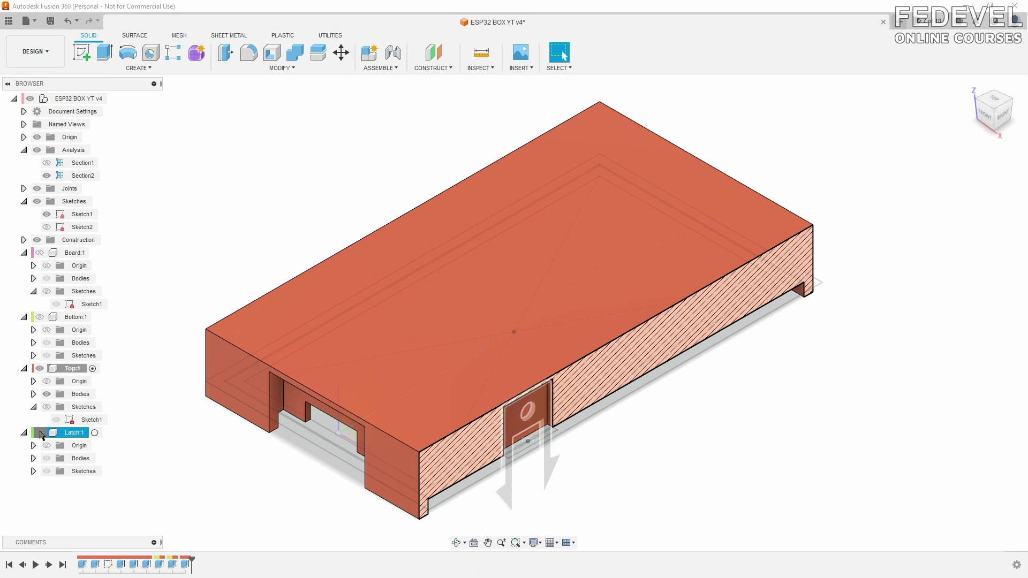
middle_click_drag(559, 498, 538, 471, "shift")
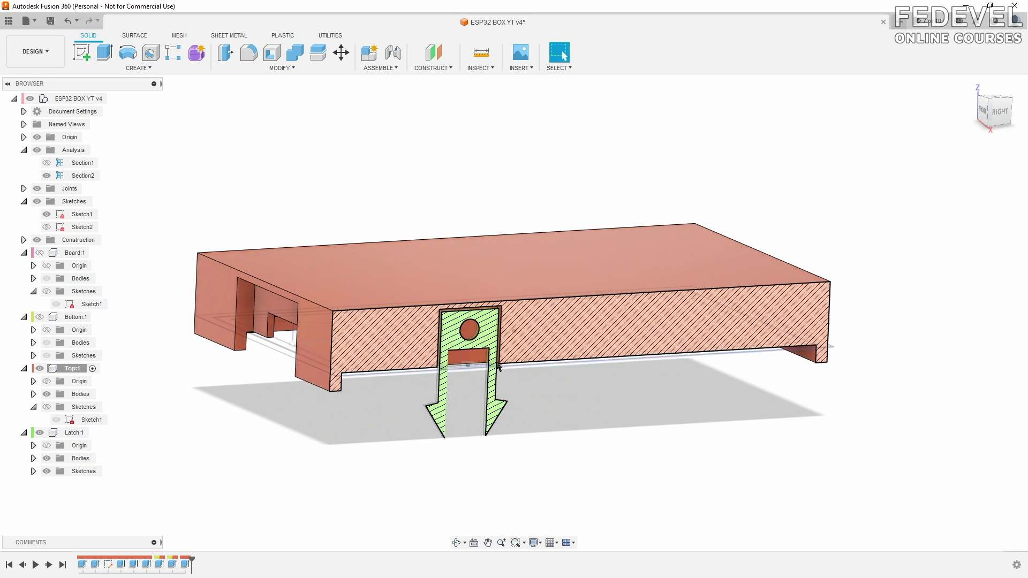
scroll(476, 331, "up", 4)
mouse_move(475, 331)
middle_mouse_down("shift")
mouse_move(452, 425)
mouse_move(425, 368)
mouse_move(450, 315)
mouse_move(448, 407)
middle_mouse_up("shift")
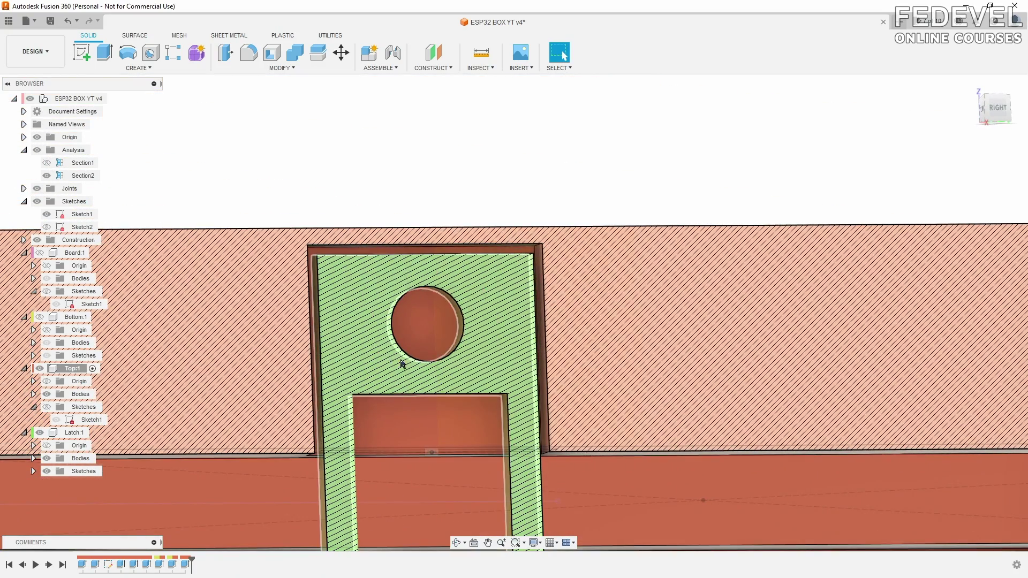
left_click(970, 85)
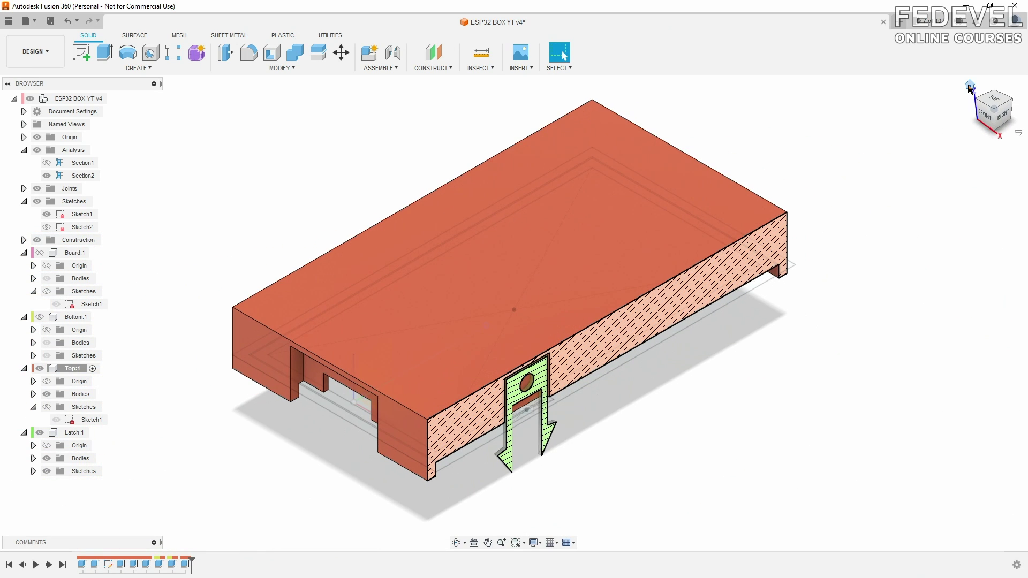
Start a sketch on construction Plane1 in the Top component and hide the Latch and Top components.
left_click(85, 370)
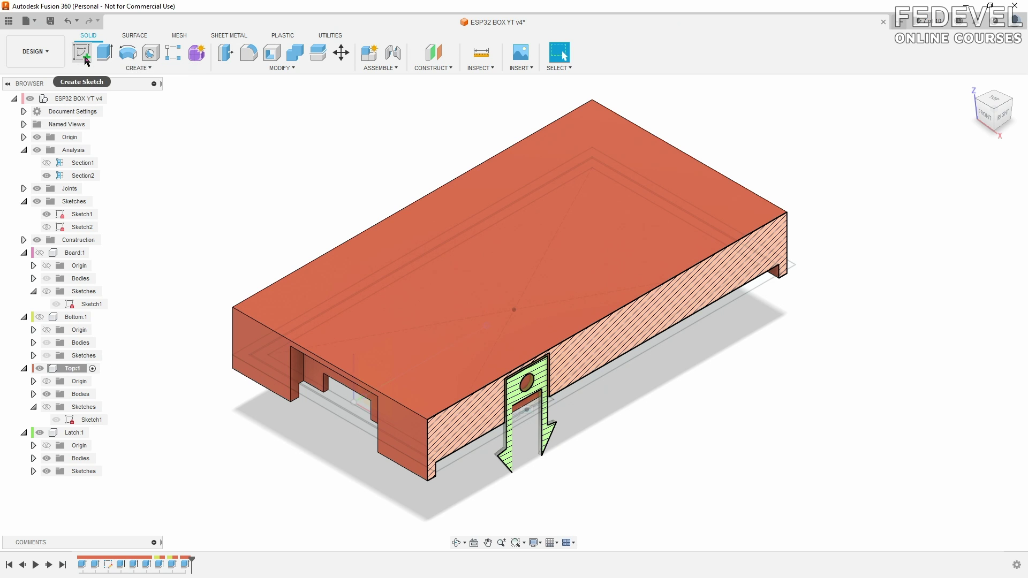
left_click(84, 57)
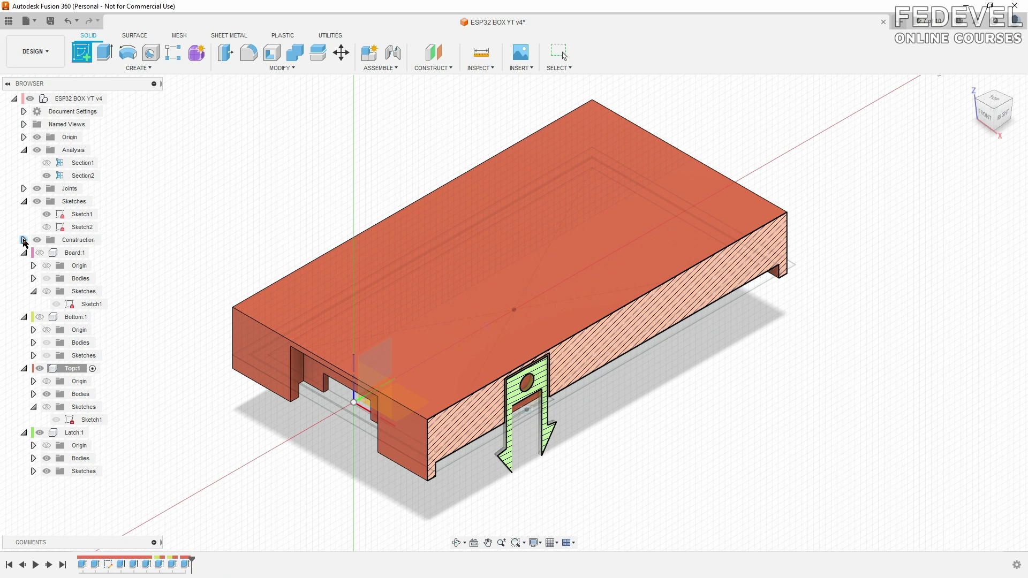
left_click(23, 240)
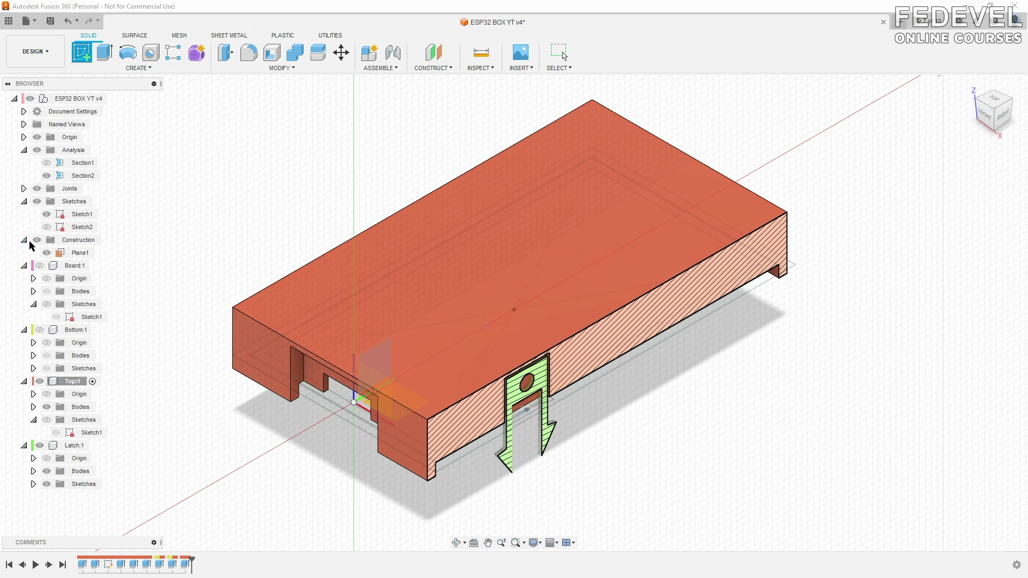
left_click(75, 254)
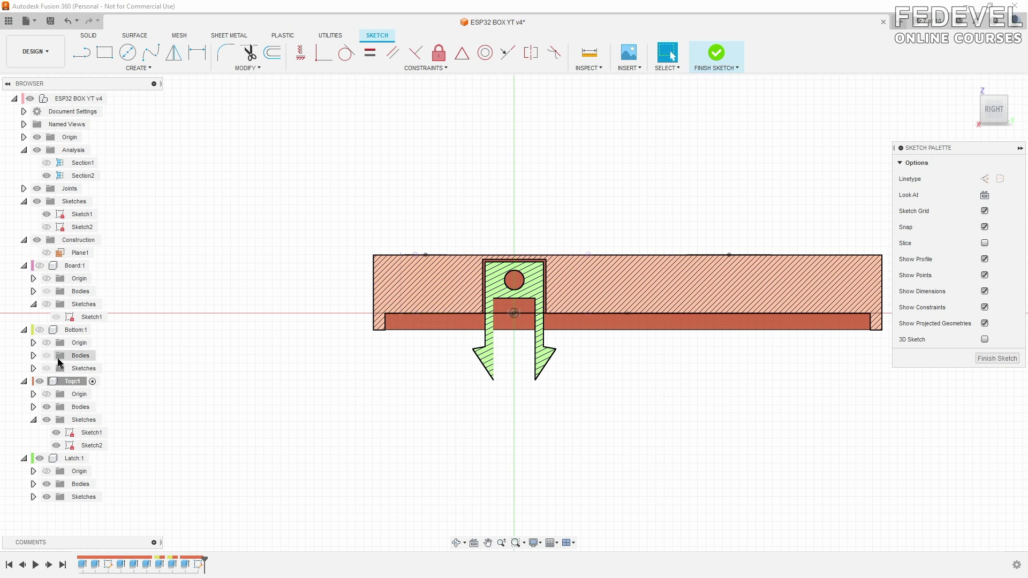
left_click(40, 459)
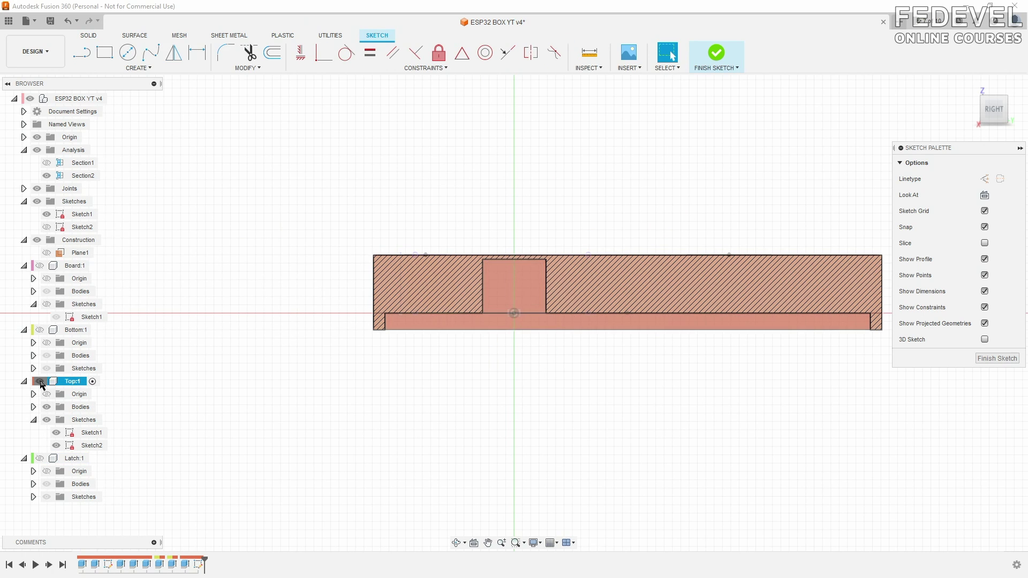
left_click(40, 382)
Draw a center diameter circle above the latch point with its diameter set to latch_hole_diameter.
left_click(133, 68)
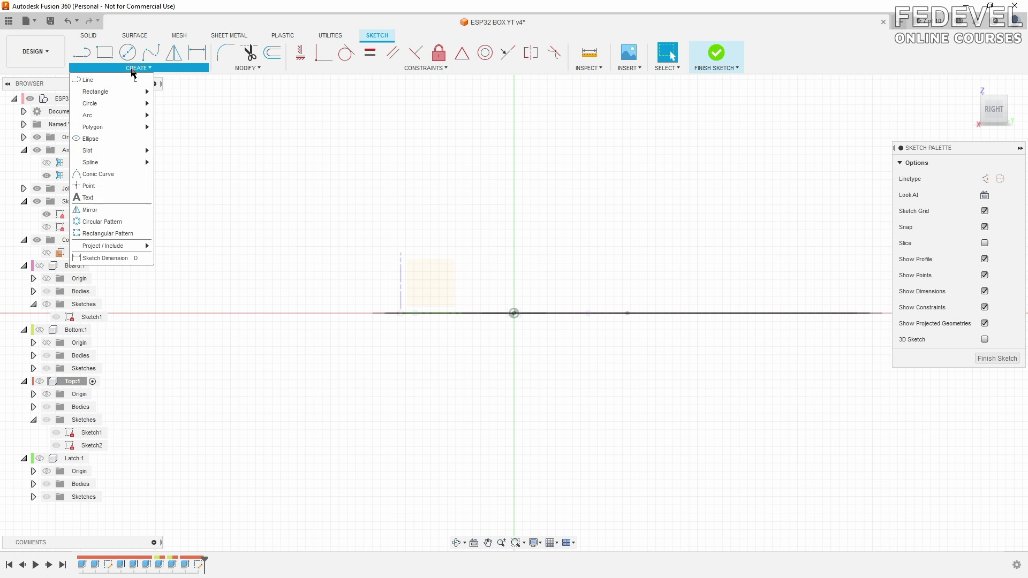
mouse_move(134, 105)
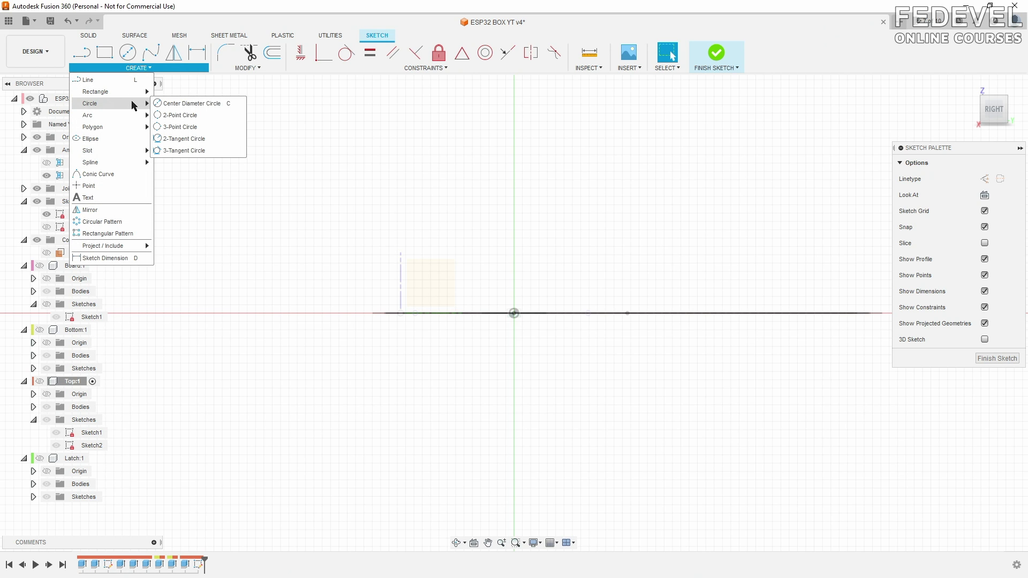
left_click(183, 105)
scroll(551, 273, "up", 3)
left_click(545, 273)
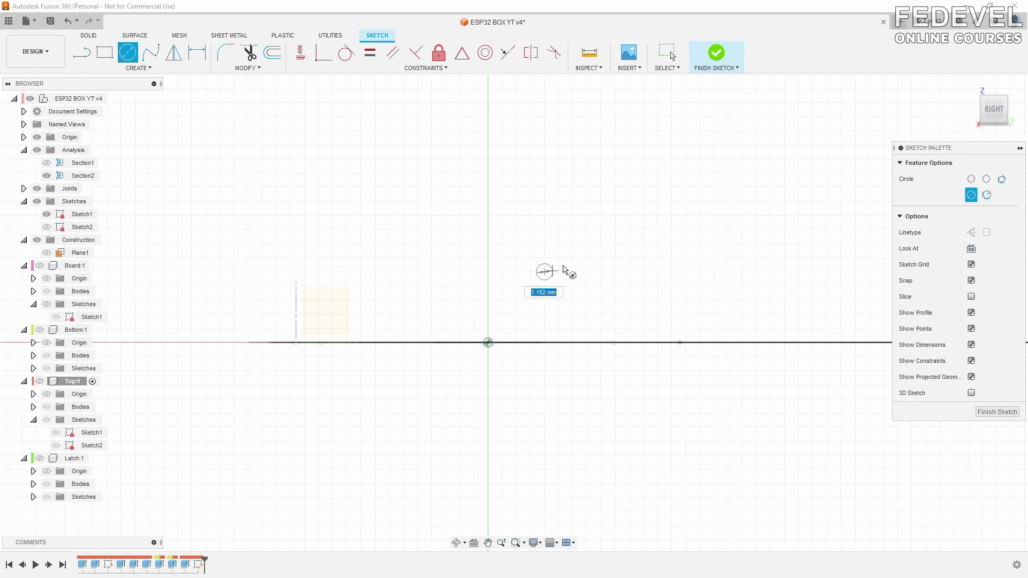
type("lat")
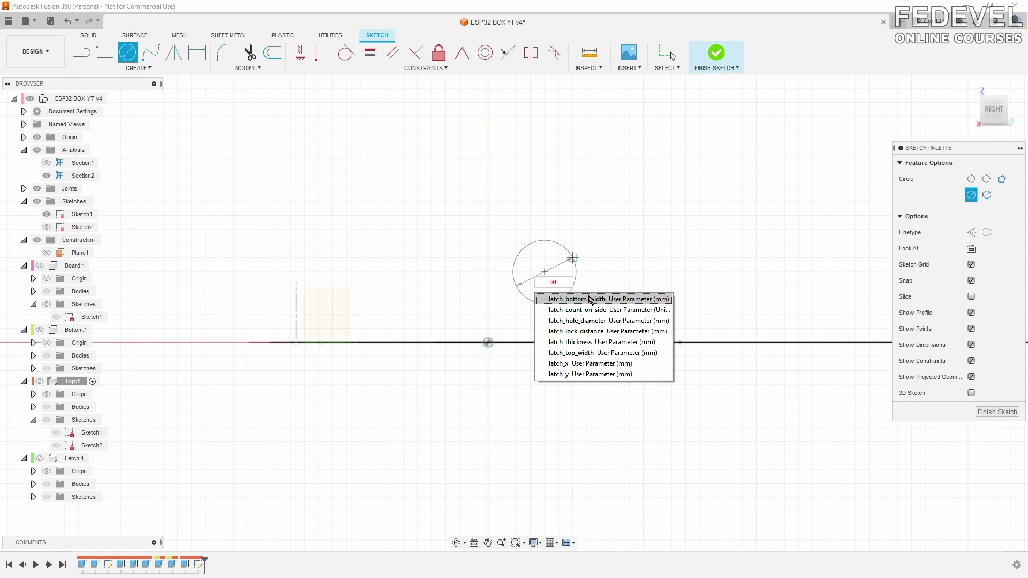
left_click(594, 320)
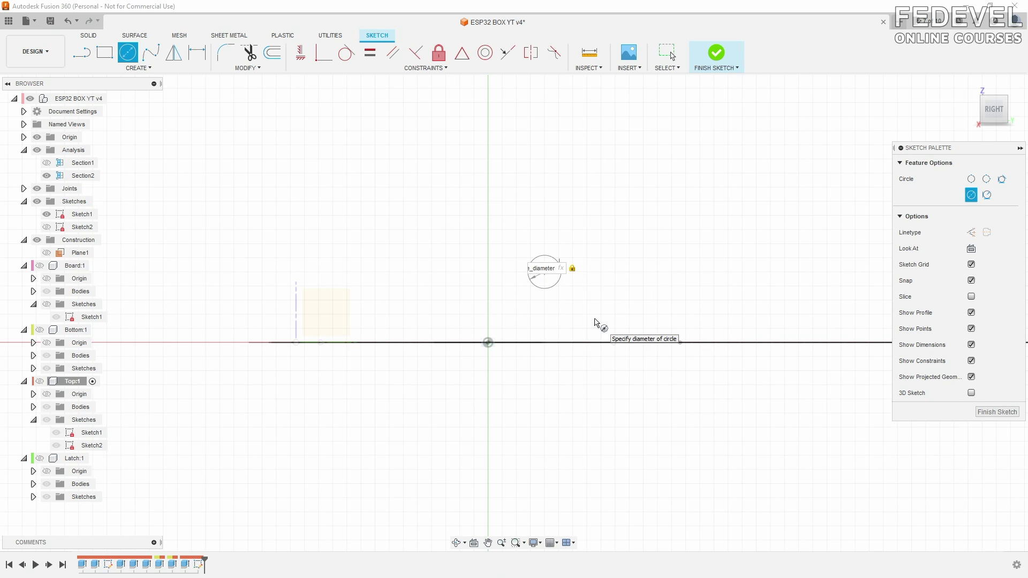
key("Return")
key("Escape")
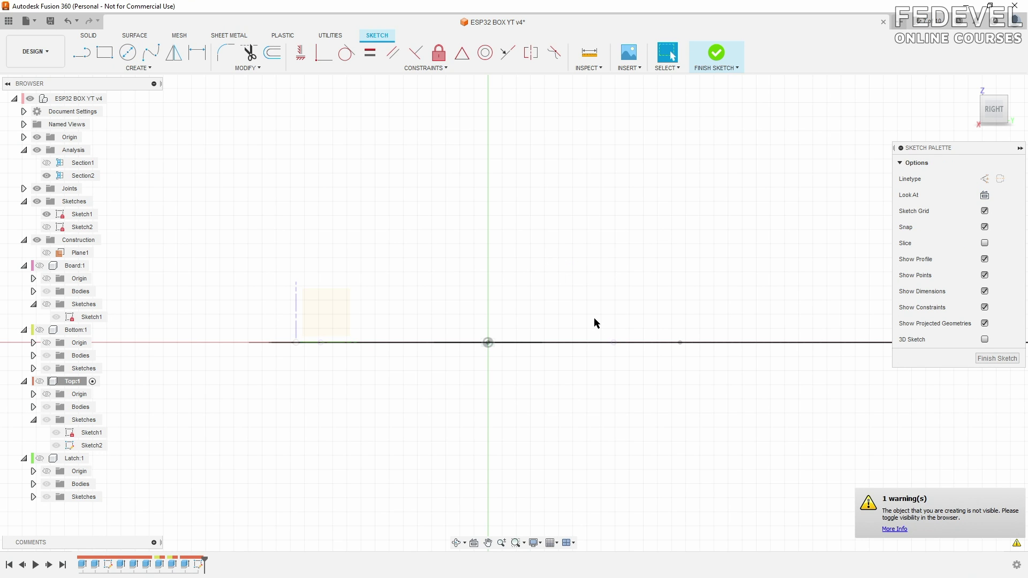
Show the Top component with its Sketch1 and bodies hidden, and show the Latch component with its bodies hidden.
left_click(40, 381)
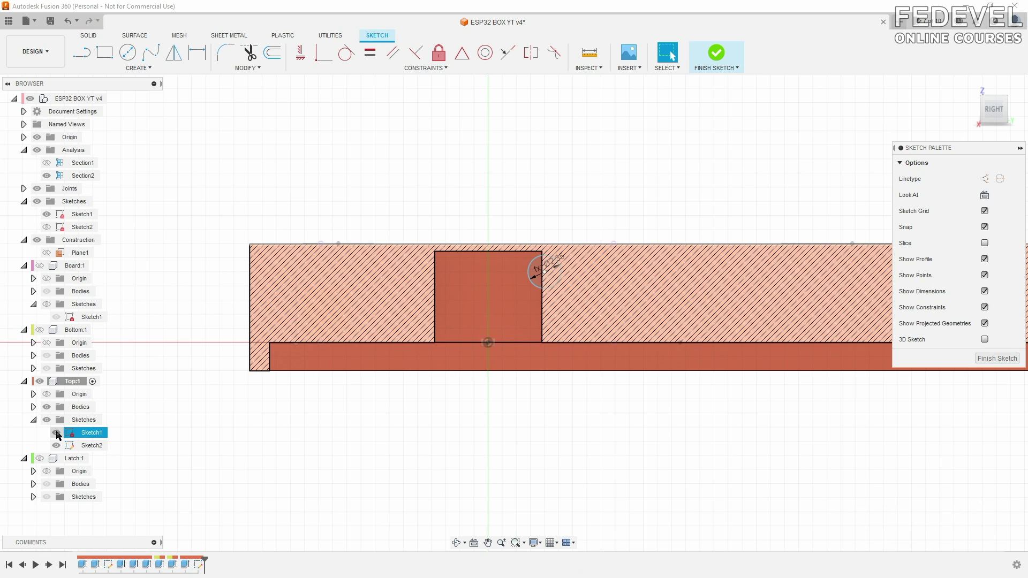
left_click(56, 433)
left_click(47, 408)
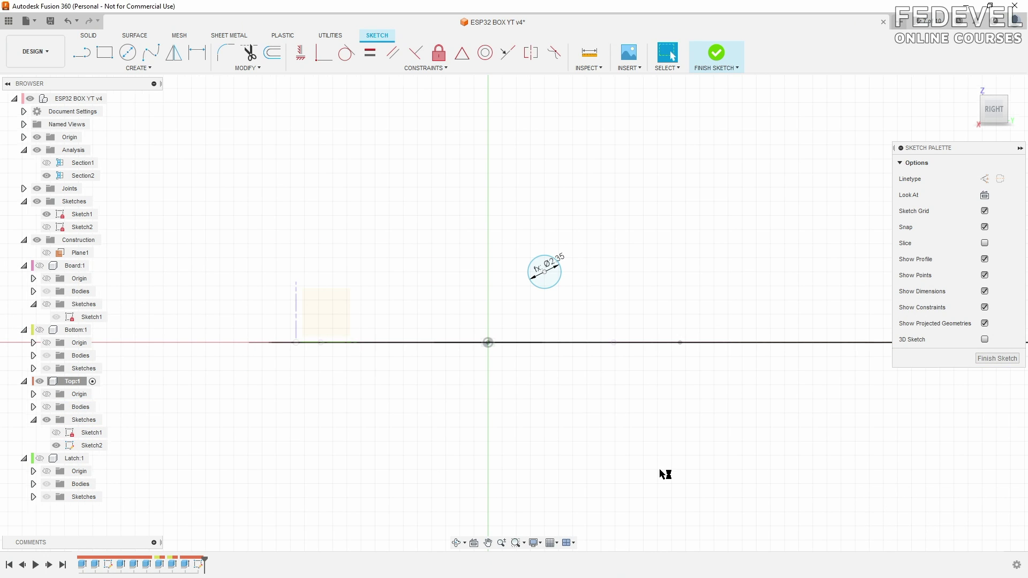
key("F6")
left_click(39, 459)
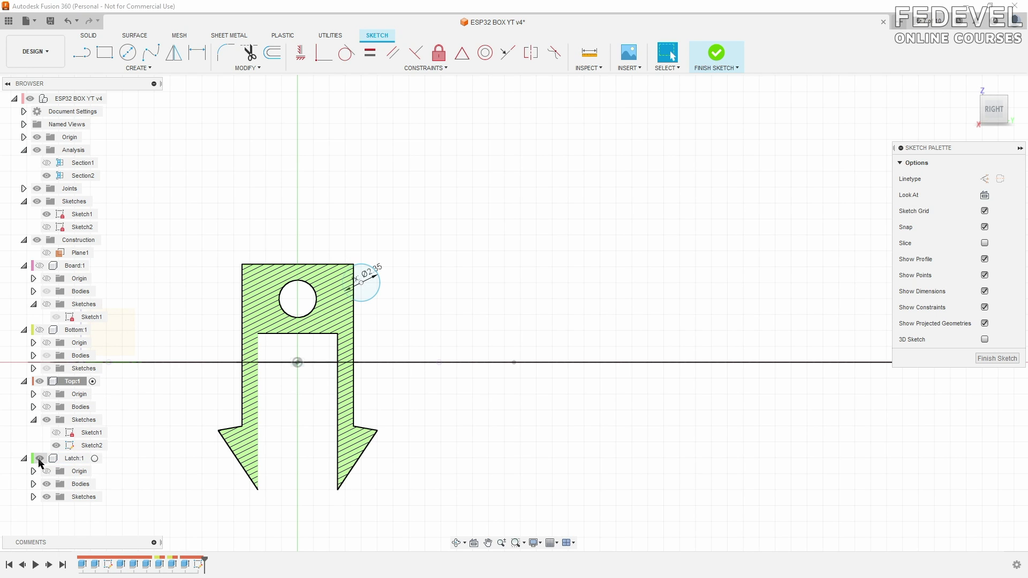
left_click(47, 484)
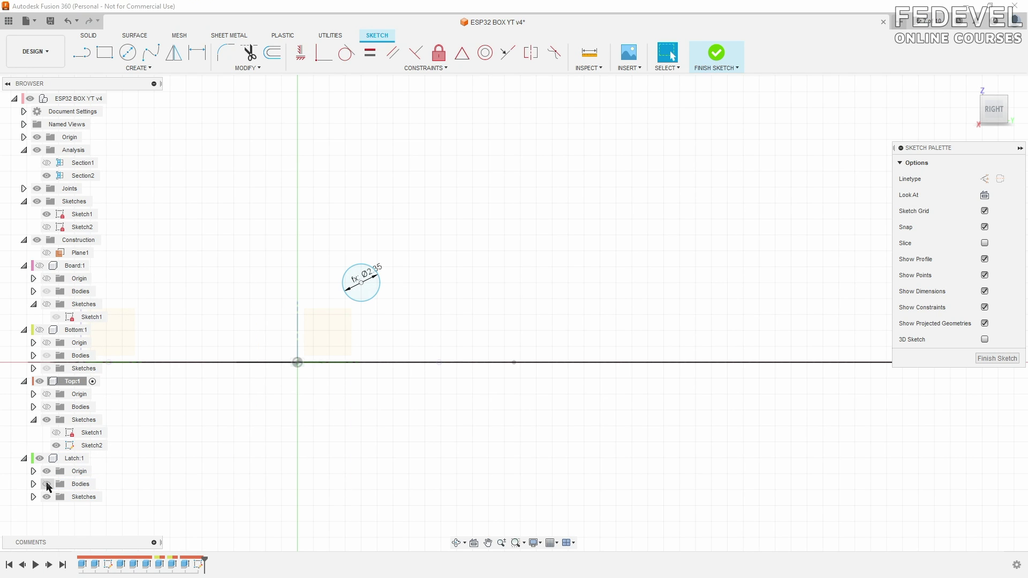
Make the circle's center coincident with the vertical axis through the latch point.
left_click(324, 53)
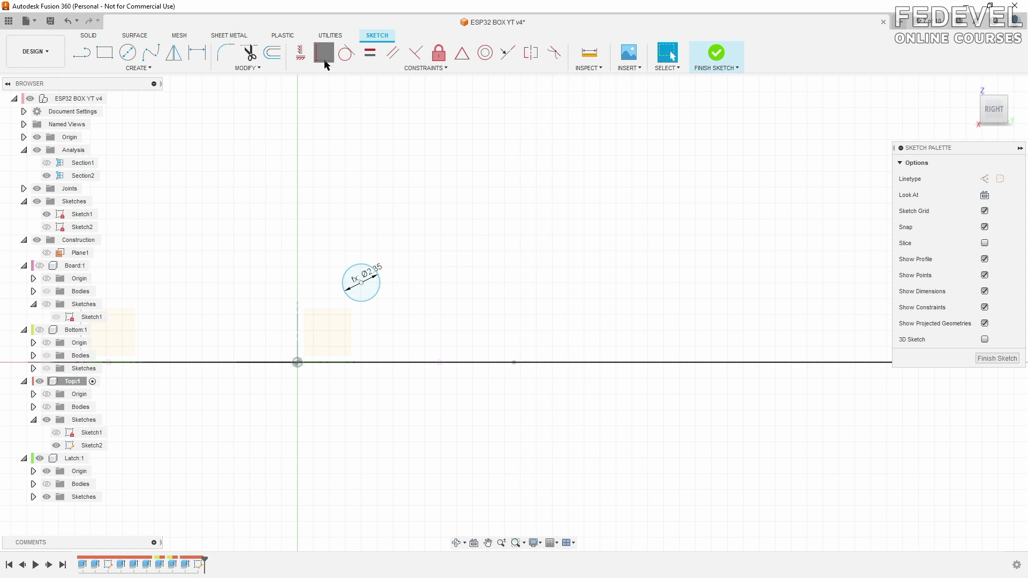
left_click(362, 285)
left_click(297, 334)
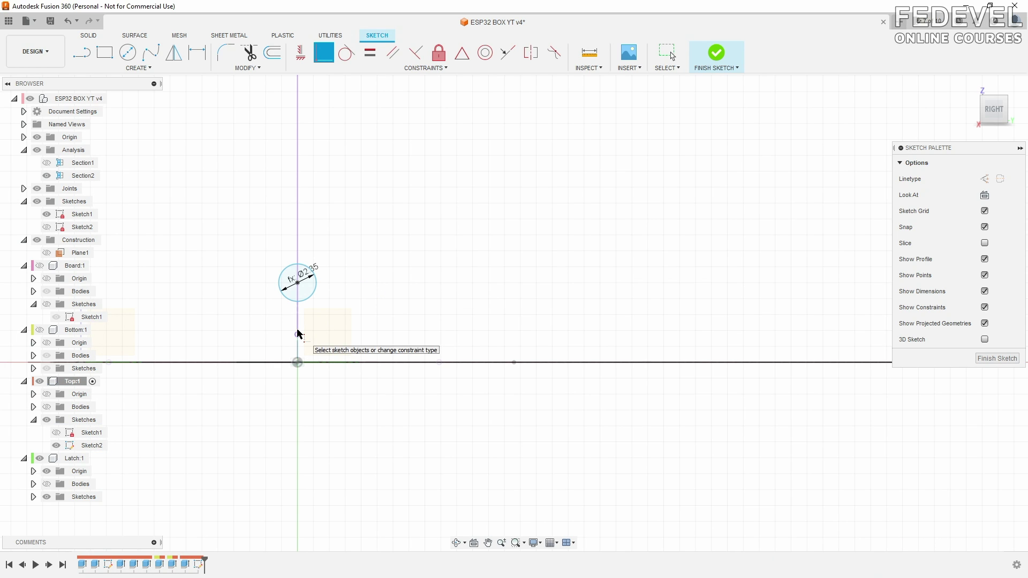
Dimension the circle's center height above the latch point as latch_lock_distance/2 (4 mm).
left_click(203, 57)
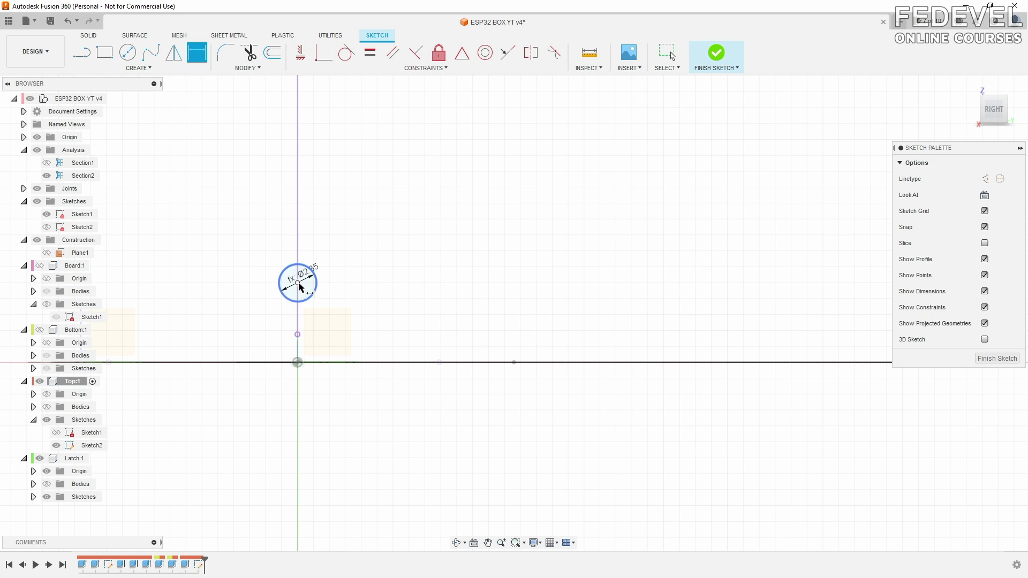
left_click(298, 362)
left_click(353, 321)
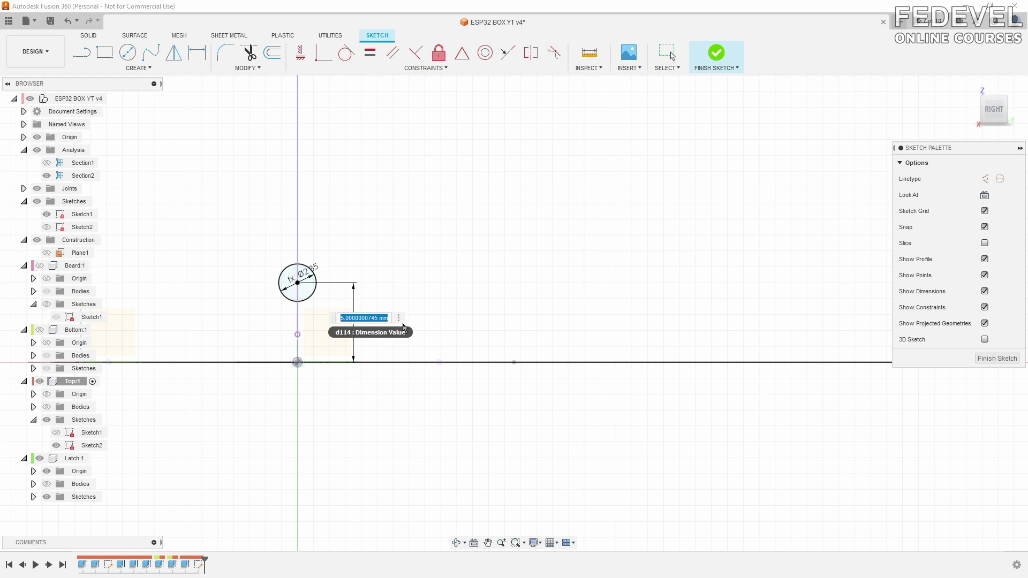
type("la")
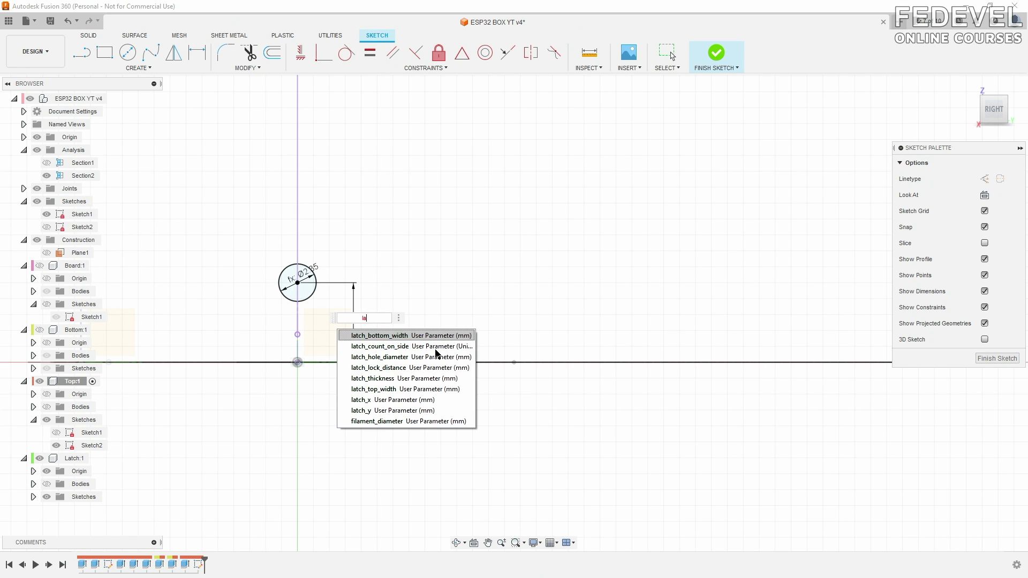
left_click(426, 368)
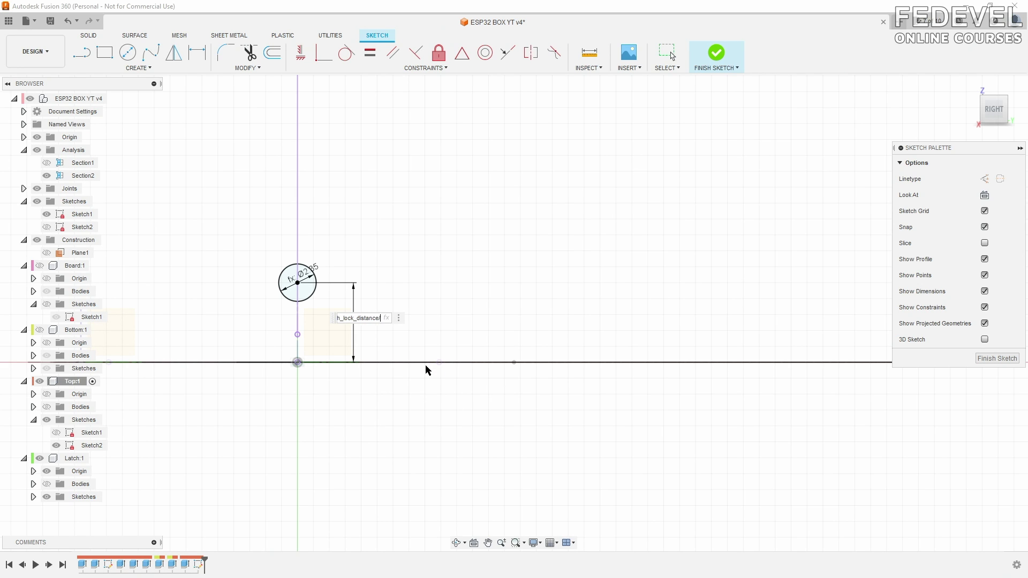
key("Return")
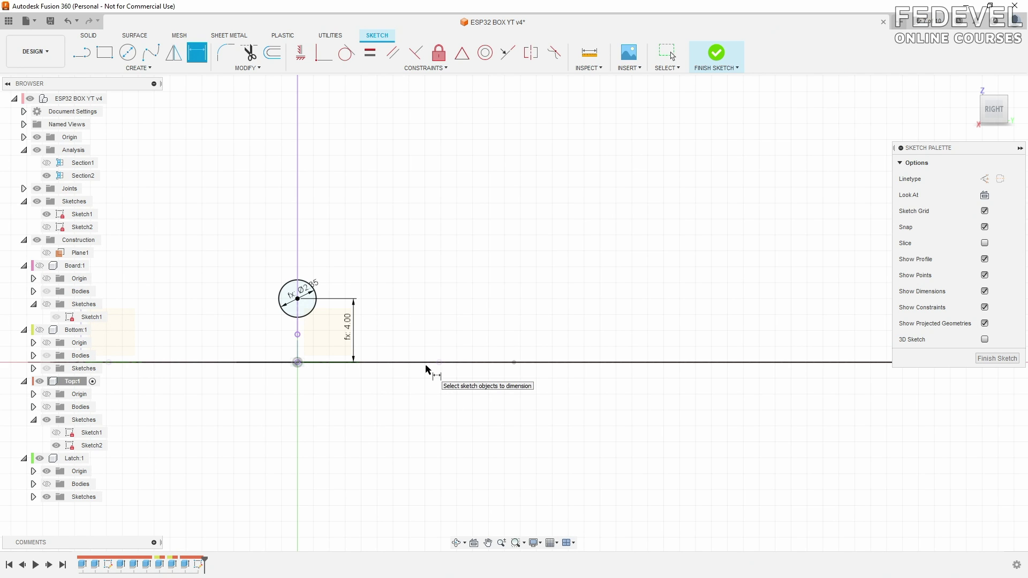
Finish the circle sketch and show the Top component's sketches and bodies.
left_click(983, 359)
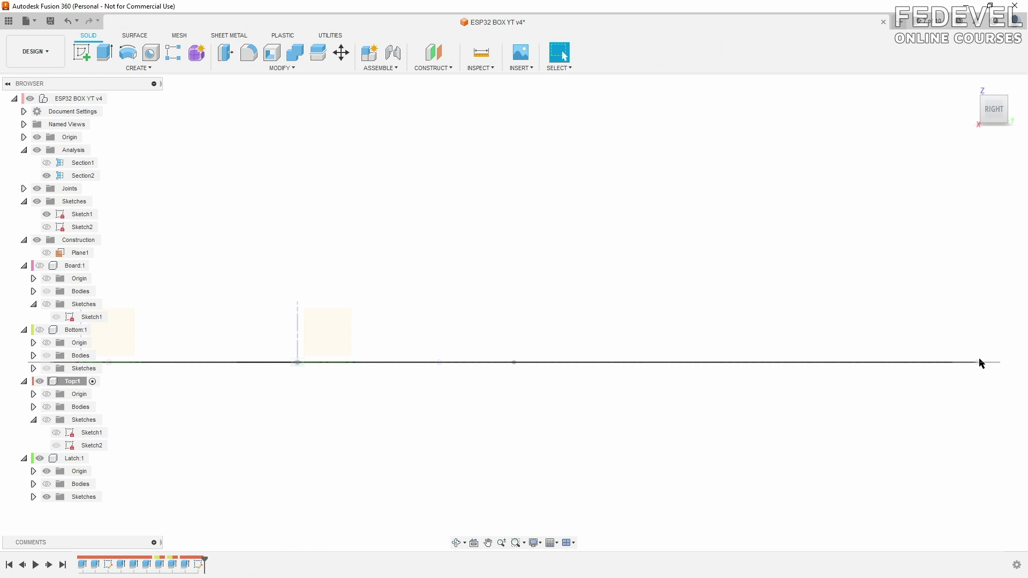
left_click(972, 87)
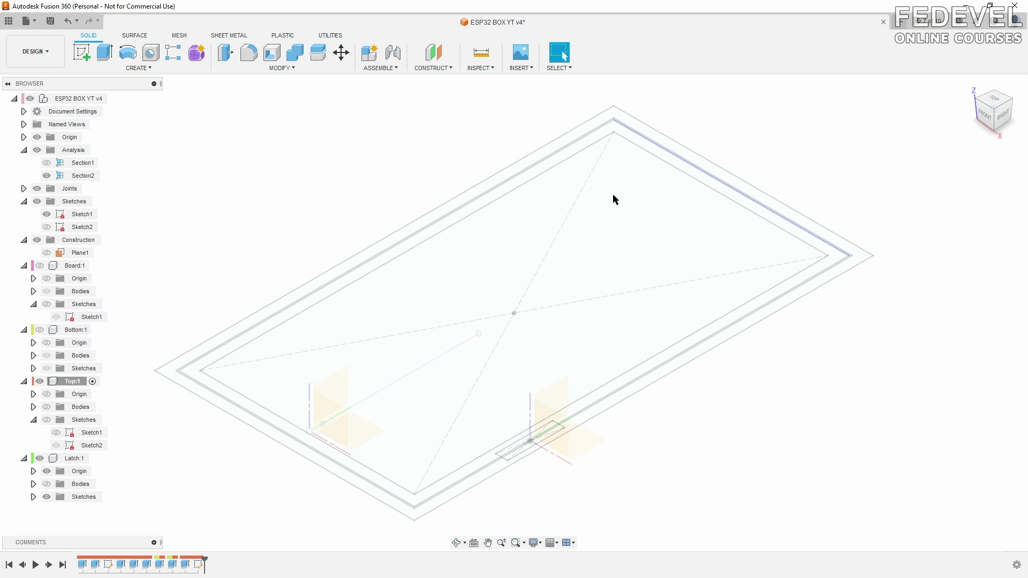
left_click(46, 419)
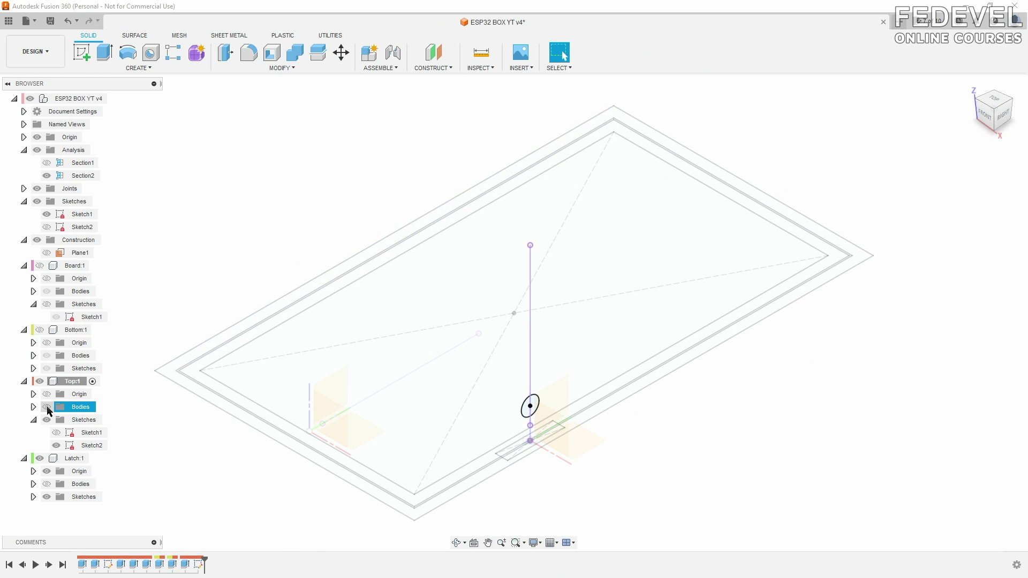
left_click(47, 407)
scroll(535, 424, "up", 5)
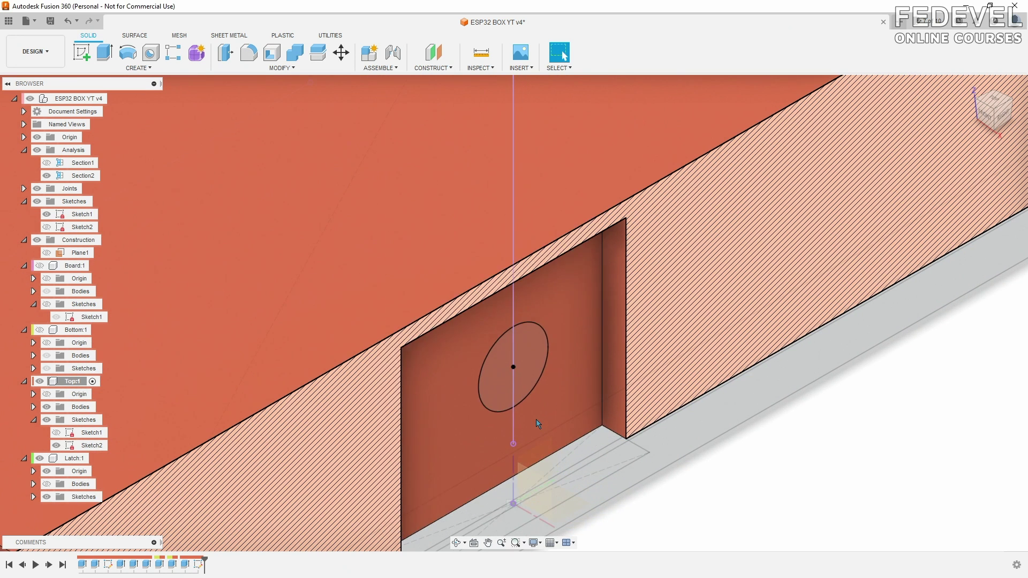
Extrude both halves of the circle profile as a cut into the Top's wall with distance -wall_thickness_sides/2.
left_click(530, 370)
left_click(502, 394, "shift")
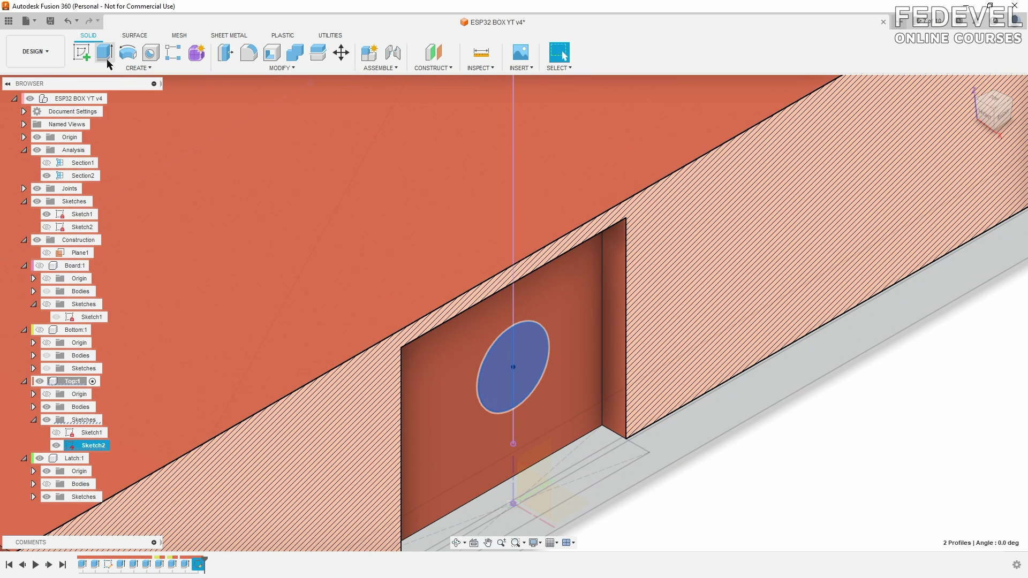
left_click(105, 52)
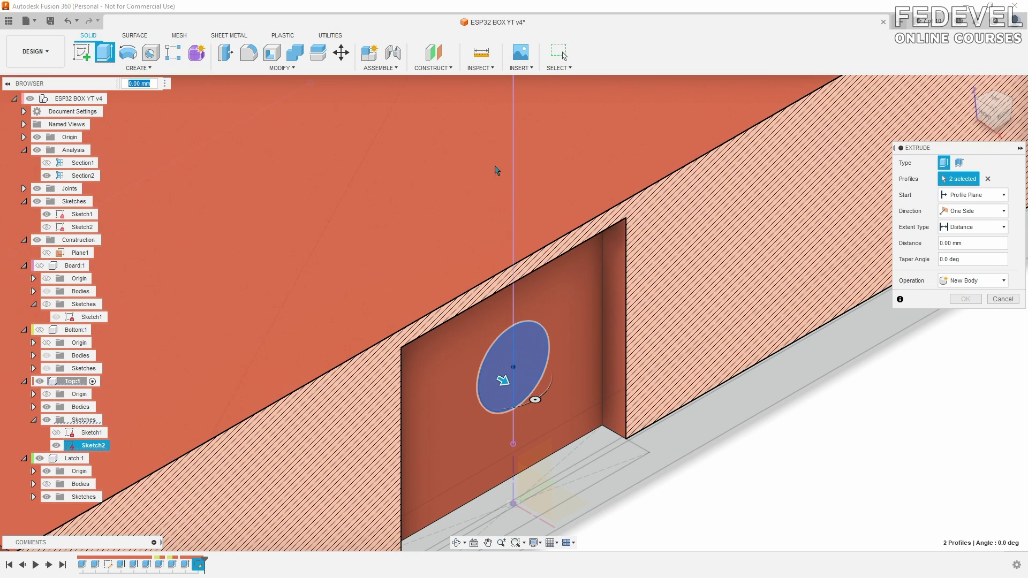
left_click_drag(980, 243, 935, 244)
type("-wal")
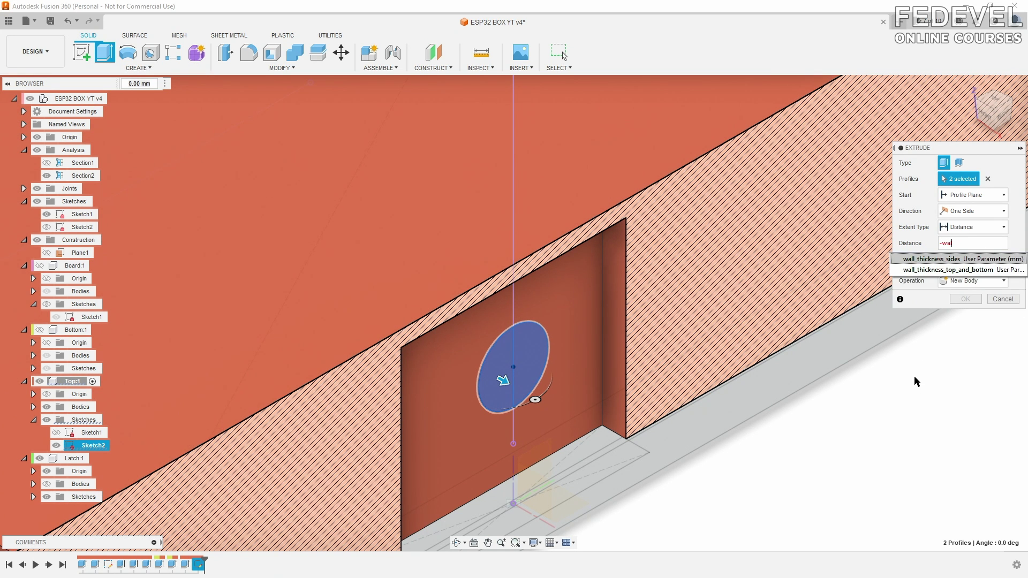
left_click(965, 260)
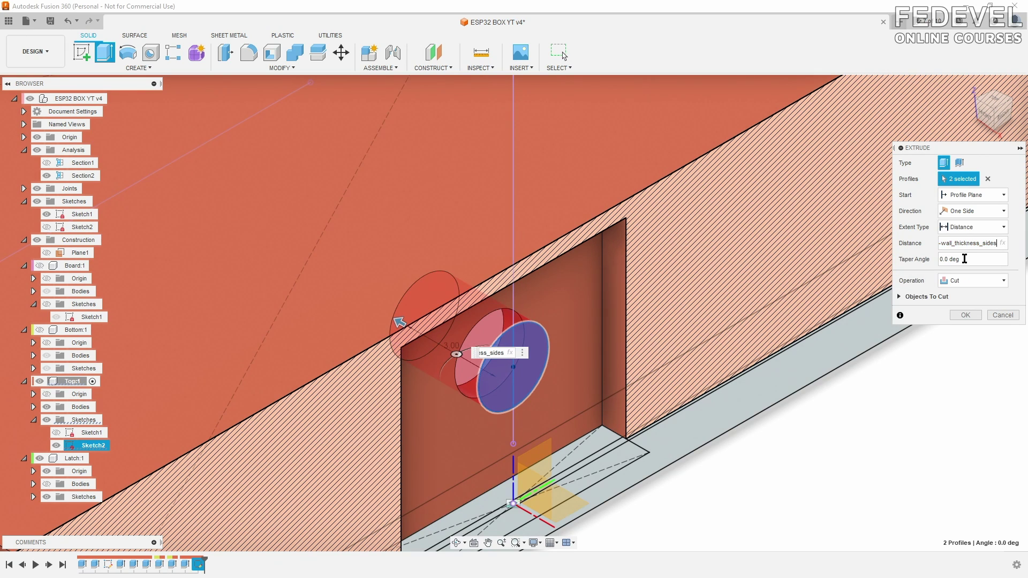
type("/2")
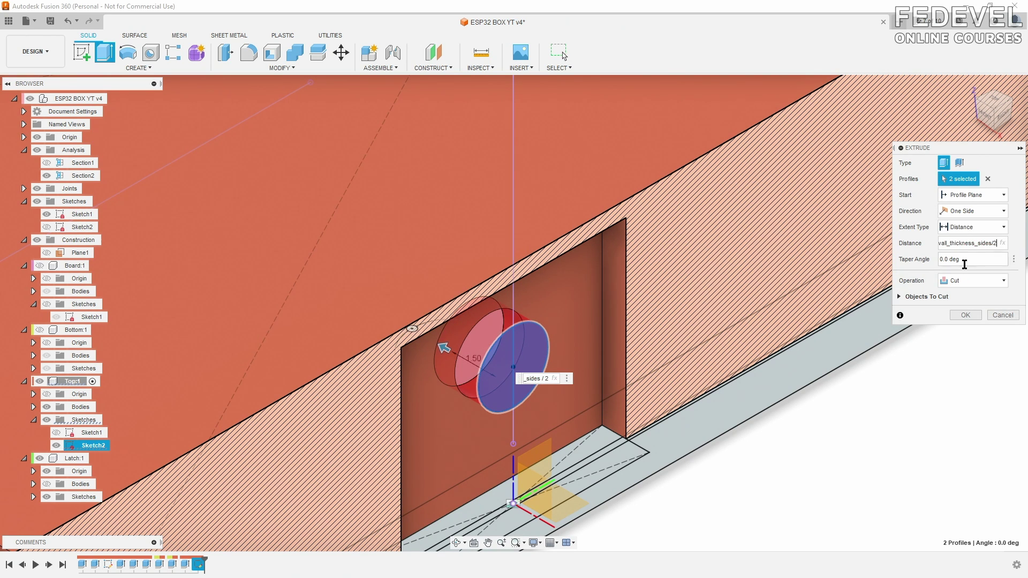
left_click(899, 297)
left_click(964, 350)
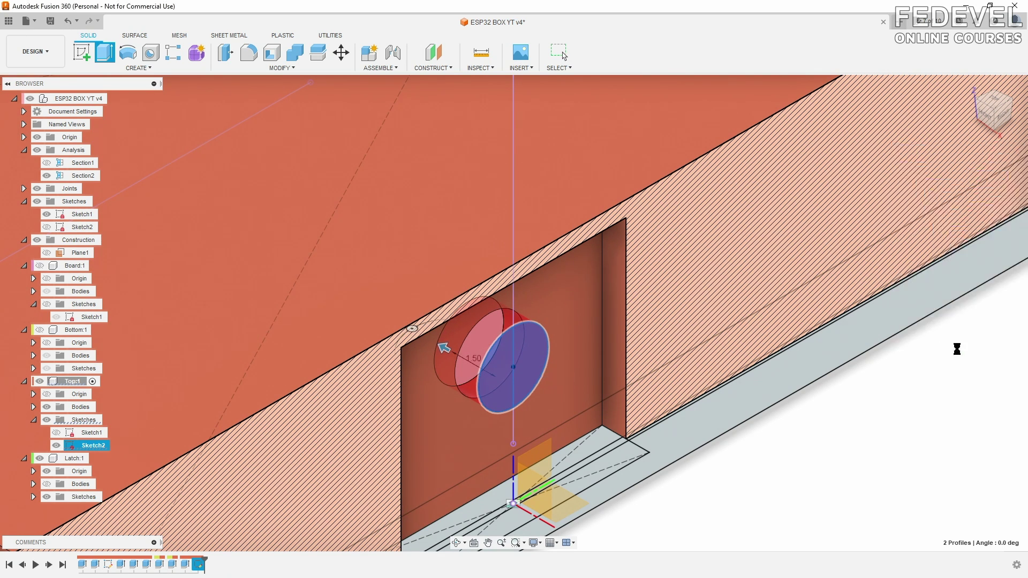
Show the Latch component's bodies and inspect the latch's fit against the new hole and pocket in the Top.
scroll(616, 273, "down", 2)
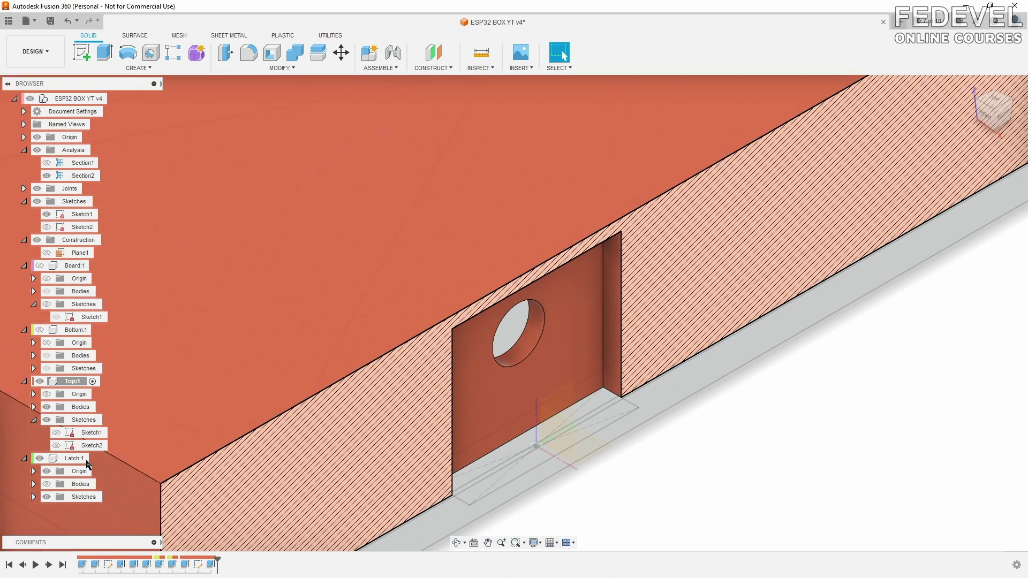
left_click(47, 484)
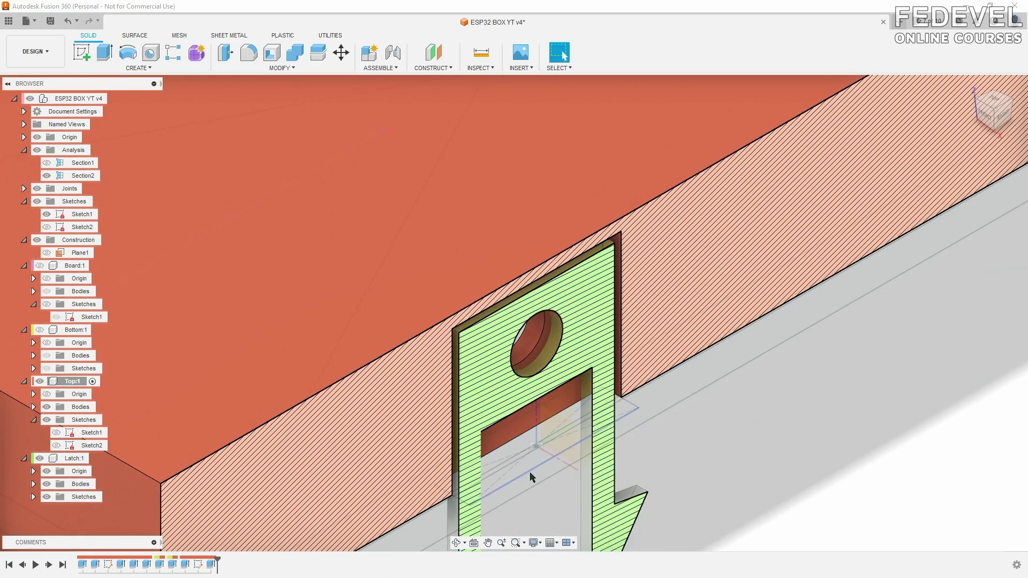
middle_click_drag(530, 477, 576, 383, "shift")
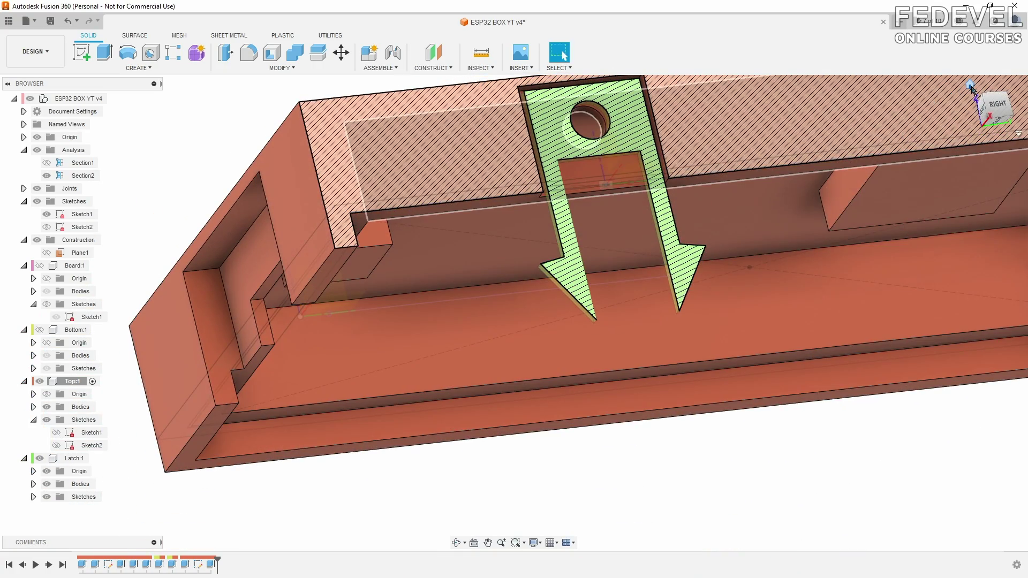
left_click(971, 86)
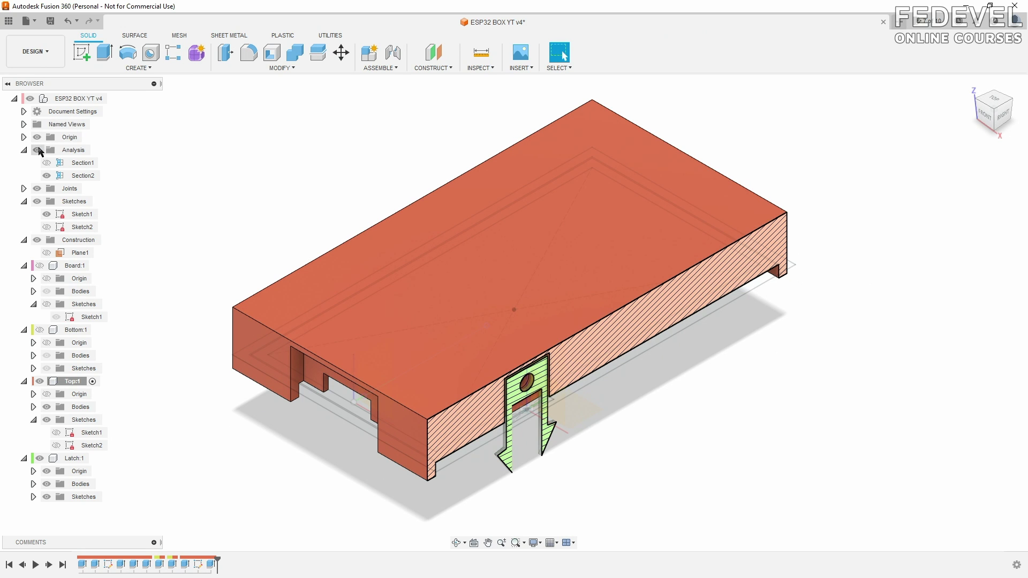
left_click(36, 150)
left_click(37, 150)
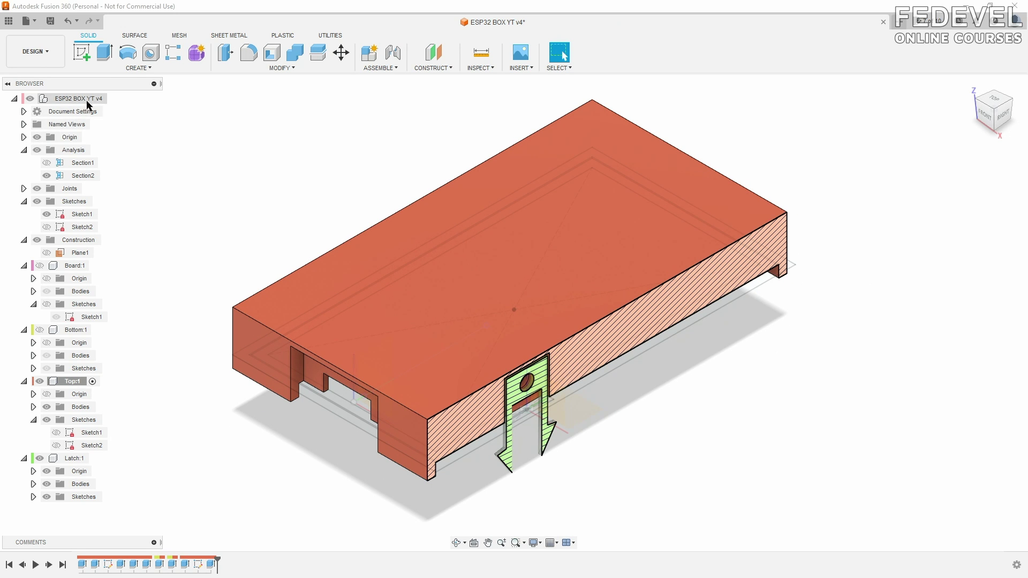
Start a rectangular pattern of the latch pocket and filament hole features, with the Top's short upper edge as the axis.
left_click(135, 68)
mouse_move(142, 306)
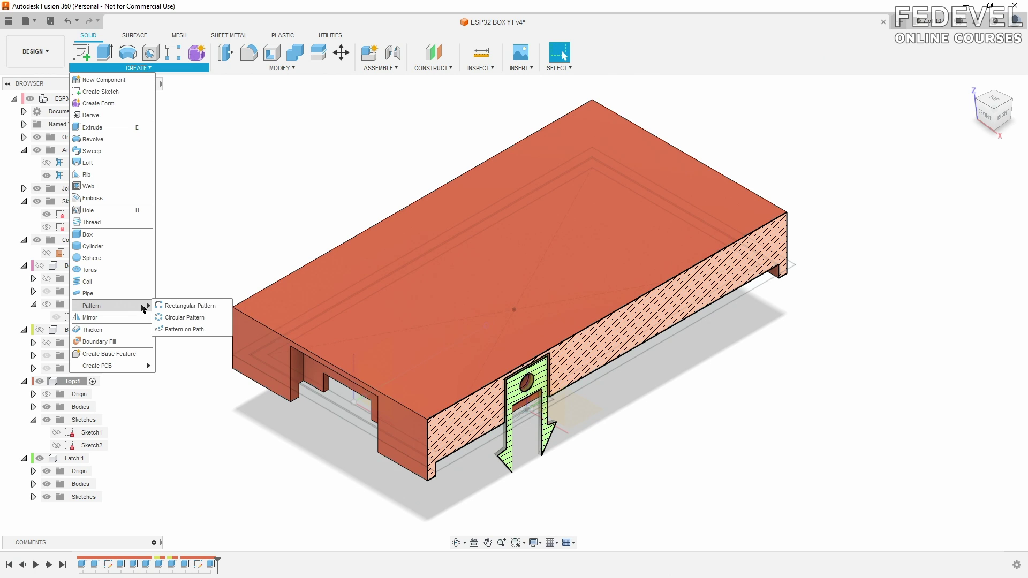
left_click(202, 306)
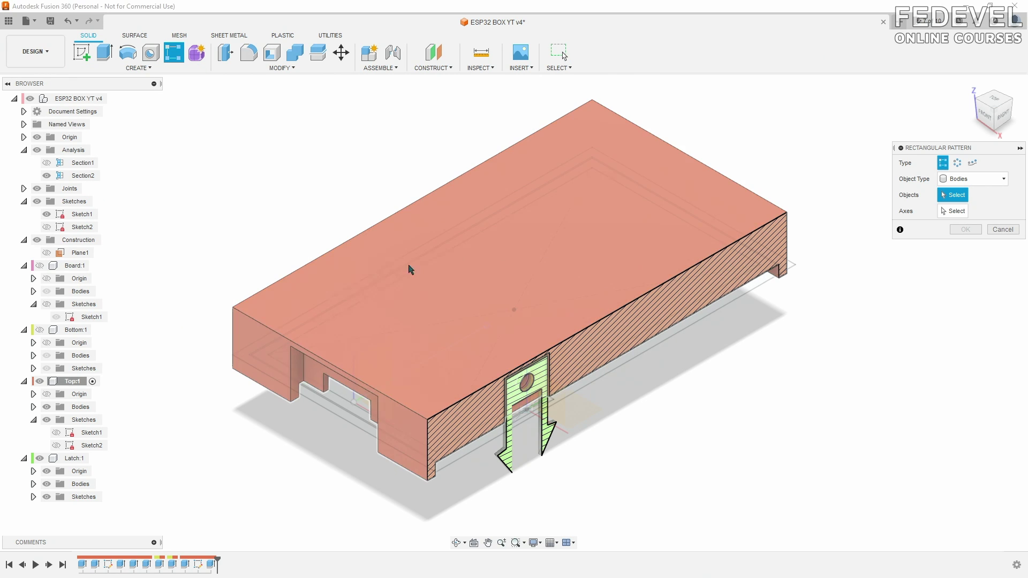
left_click(967, 180)
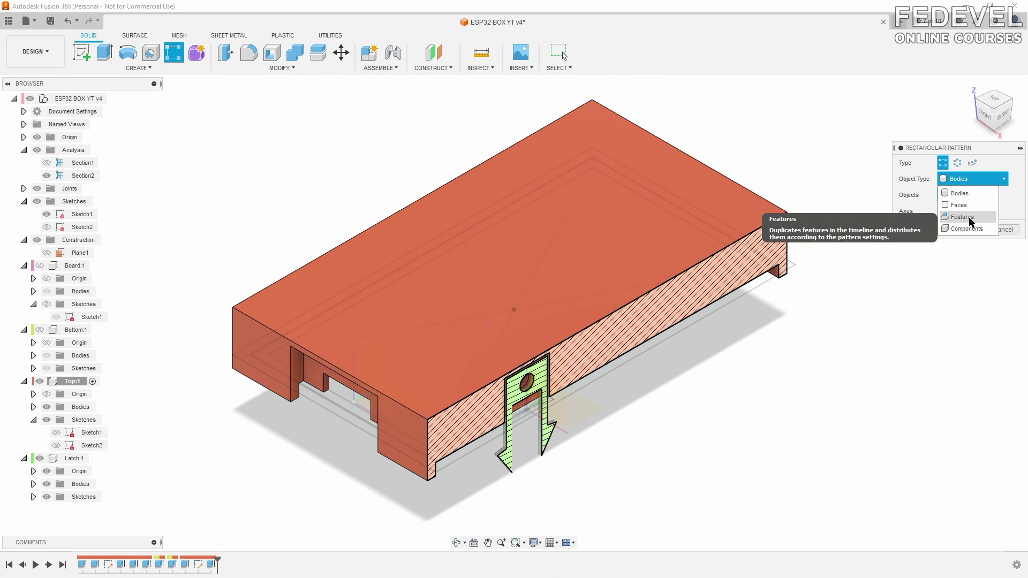
left_click(969, 217)
left_click(185, 565)
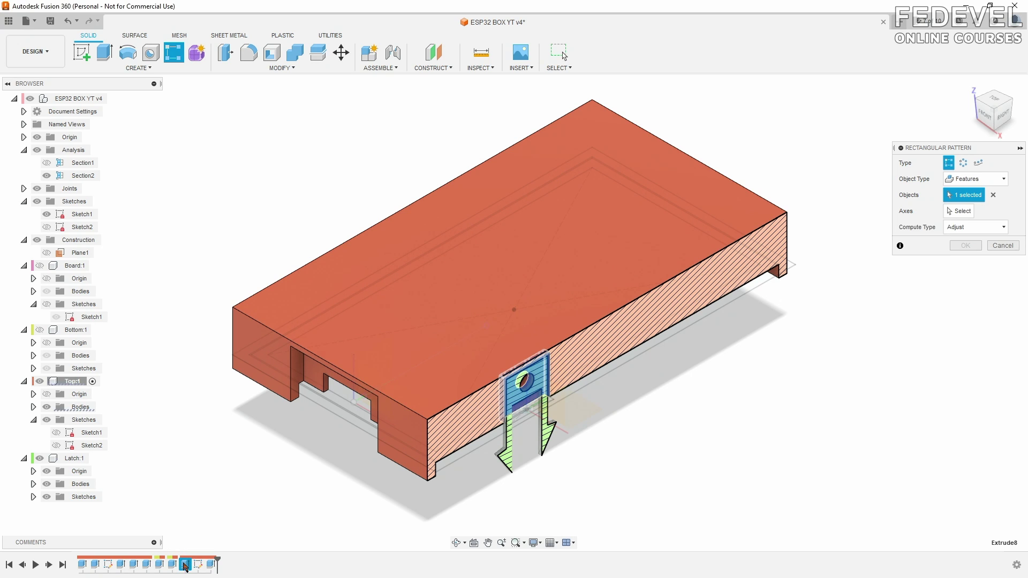
left_click(210, 565)
left_click(958, 211)
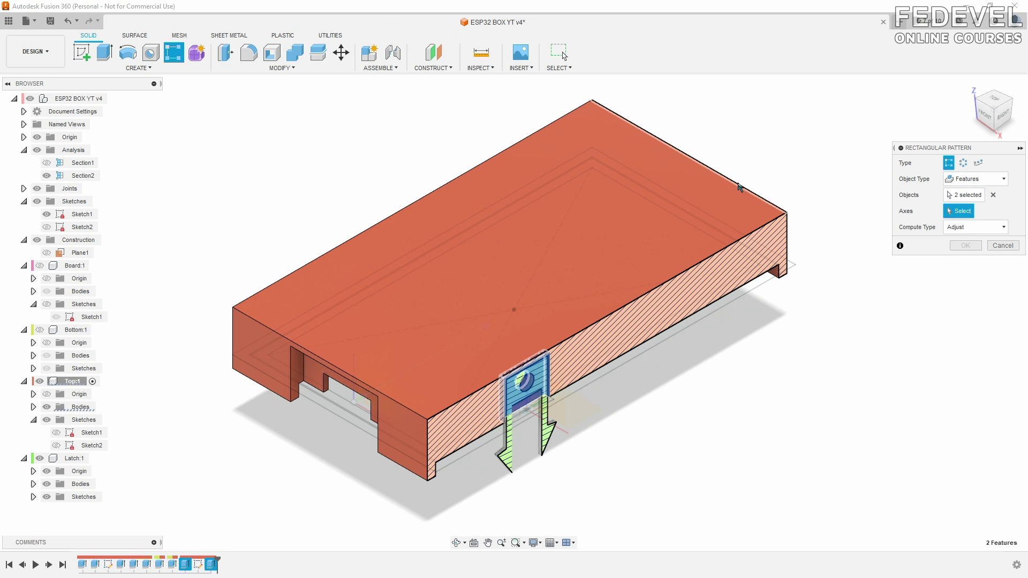
left_click(739, 186)
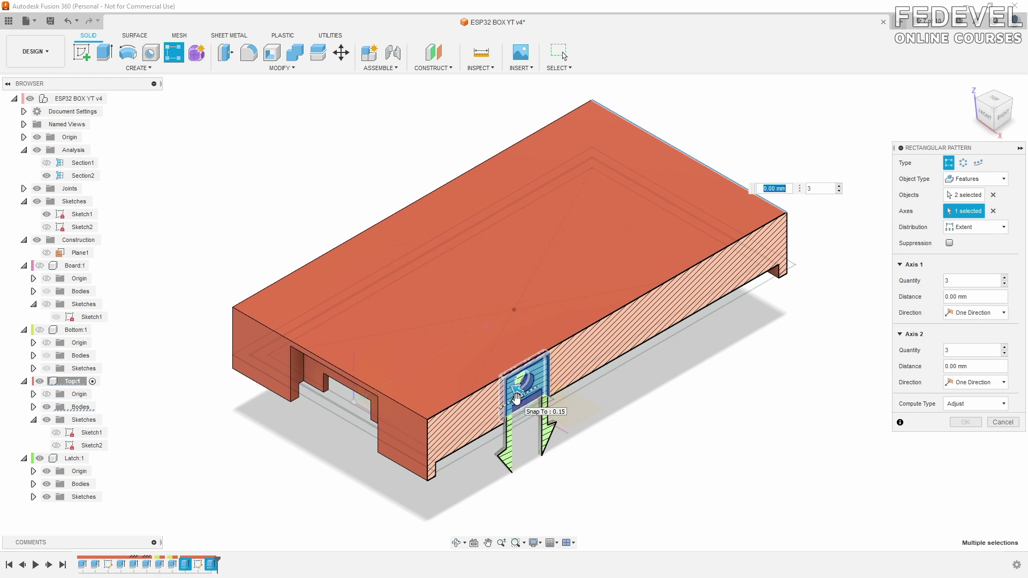
Set the pattern distribution to Spacing and the second-axis quantity to latch_count_on_side.
left_click_drag(517, 398, 648, 332)
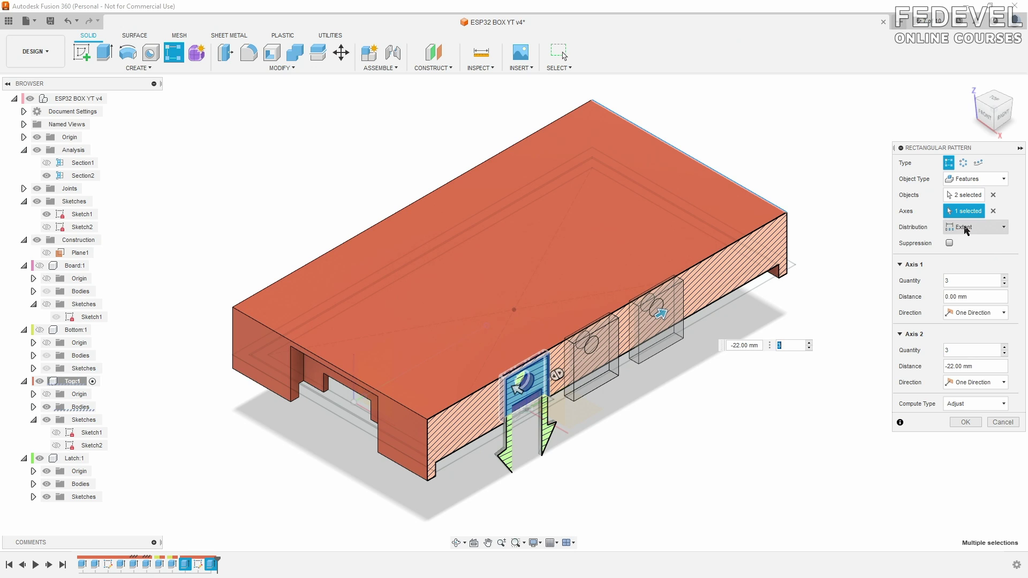
left_click(966, 229)
left_click(967, 254)
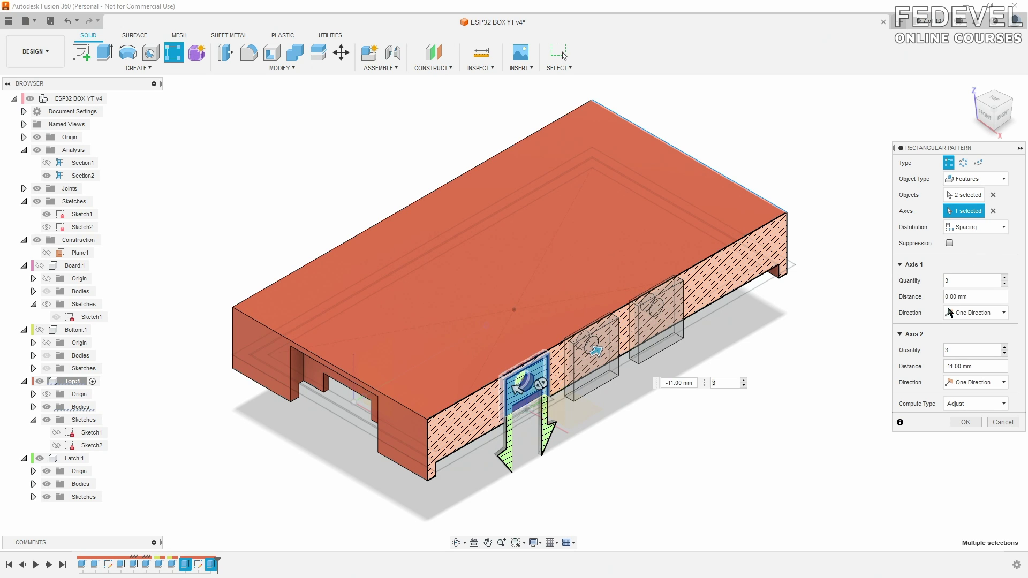
left_click_drag(956, 349, 925, 350)
type("lat")
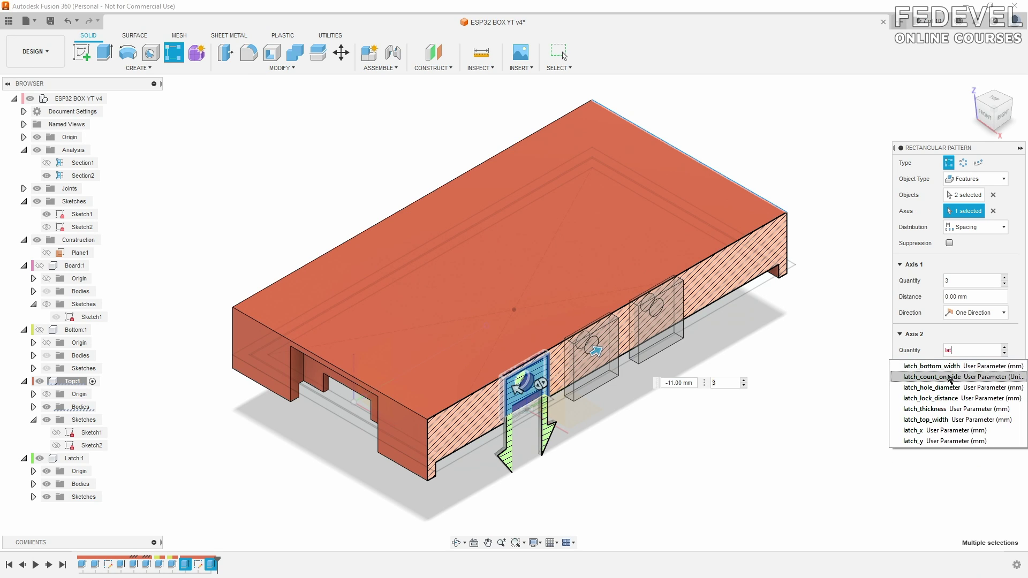
left_click(949, 377)
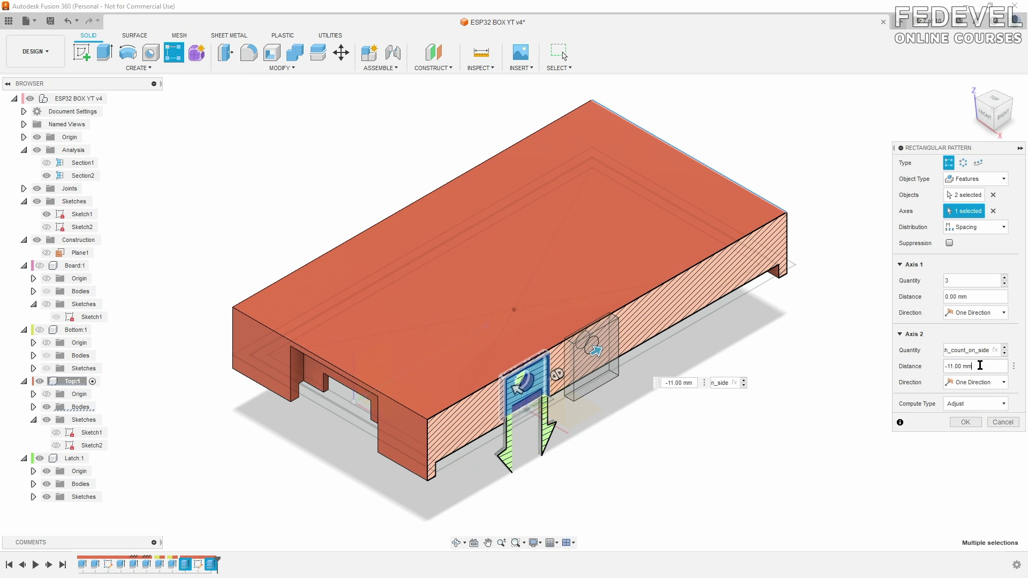
Set the second-axis distance to -board_length/latch_count_on_side and the first-axis quantity to 1, and complete the pattern.
left_click_drag(981, 366, 931, 379)
type("-boa")
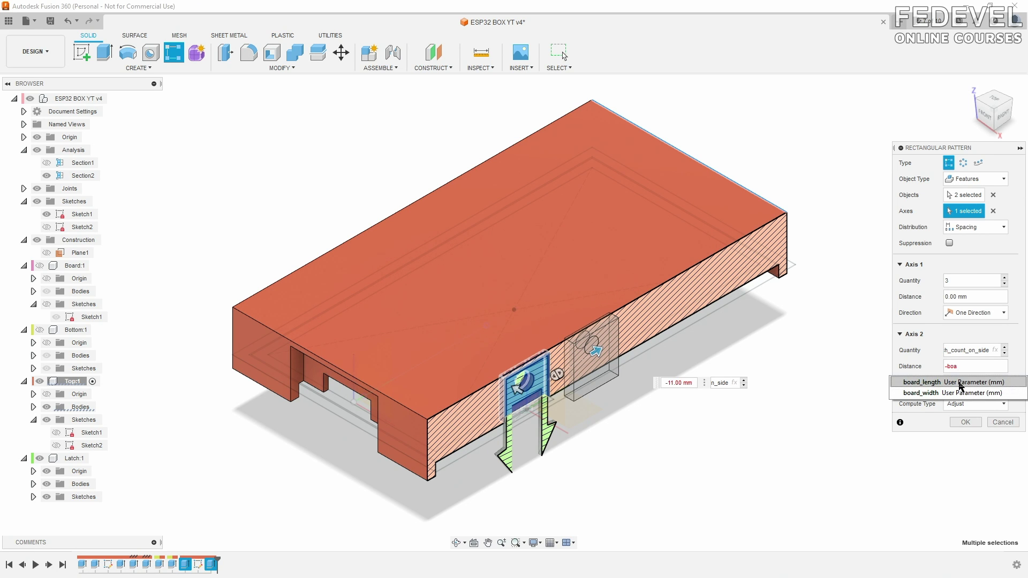
left_click(962, 383)
type("/la")
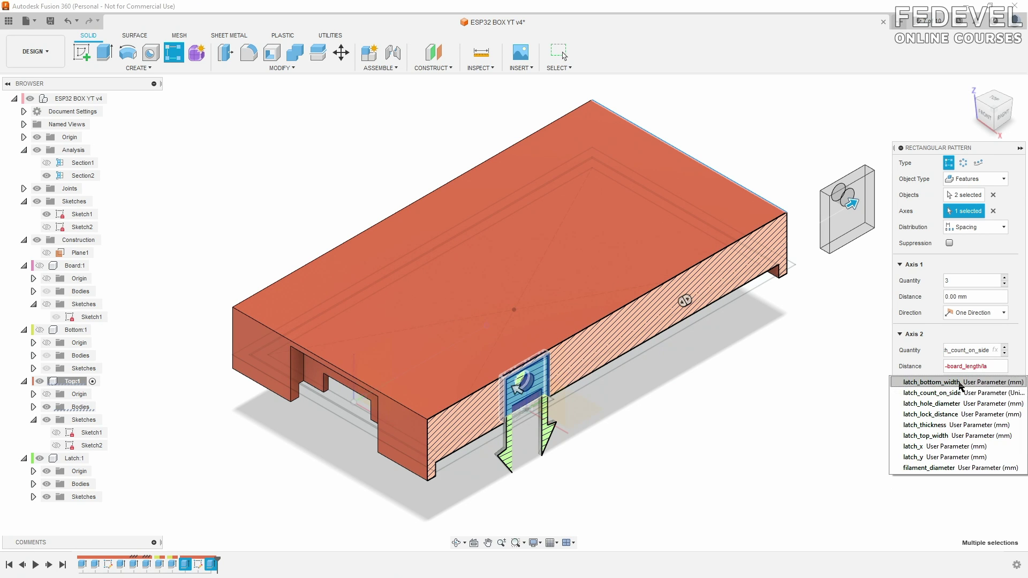
left_click(970, 394)
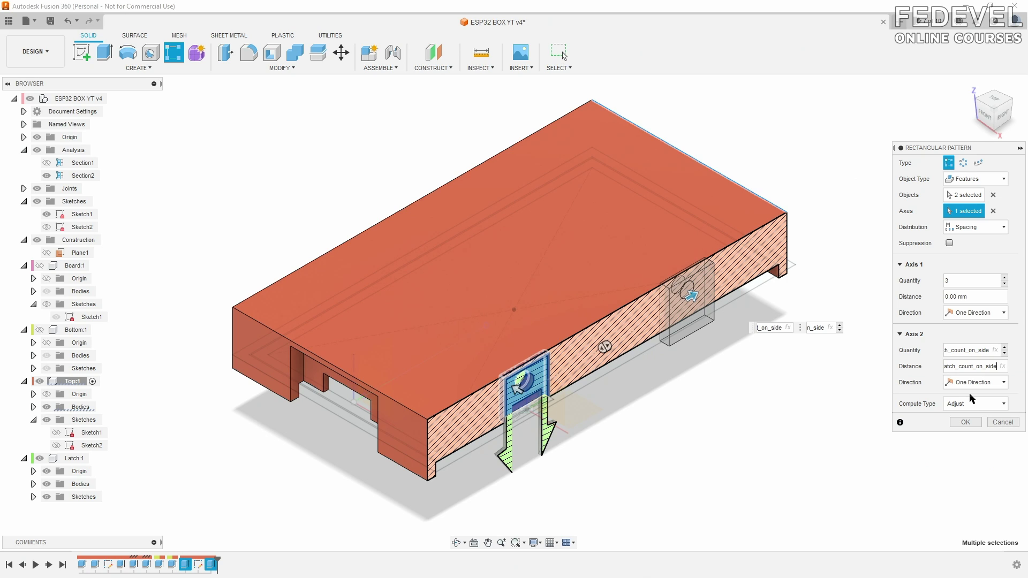
left_click(955, 281)
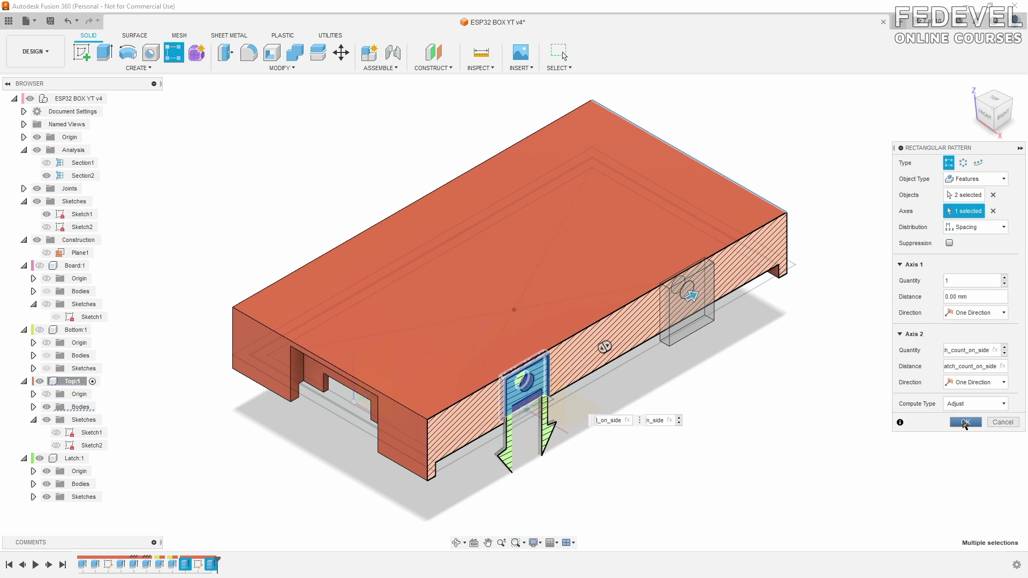
left_click(965, 422)
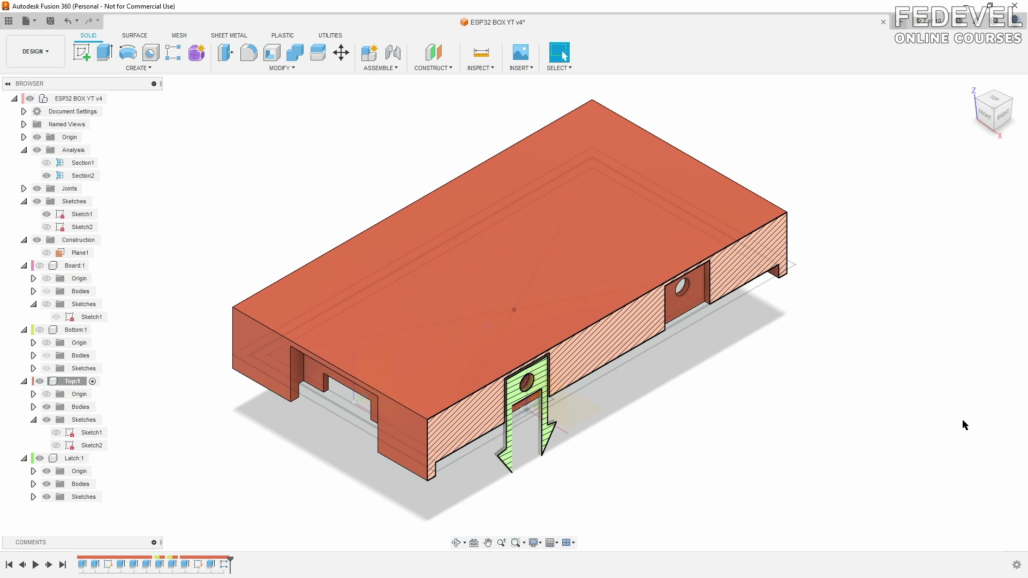
Start a feature mirror of the Top's latch pocket, filament hole and rectangular pattern features.
mouse_move(969, 98)
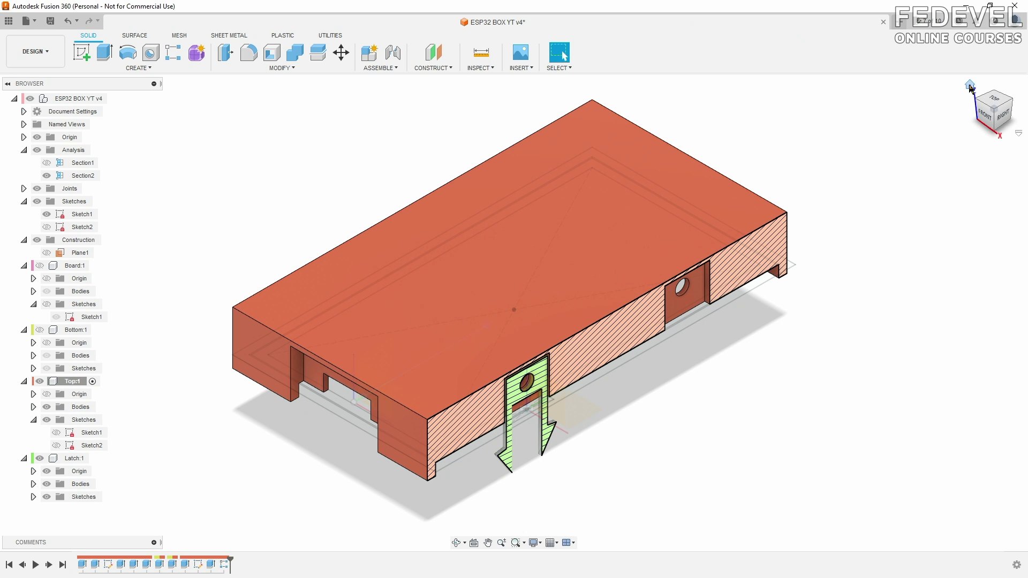
middle_click_drag(661, 435, 665, 341, "shift")
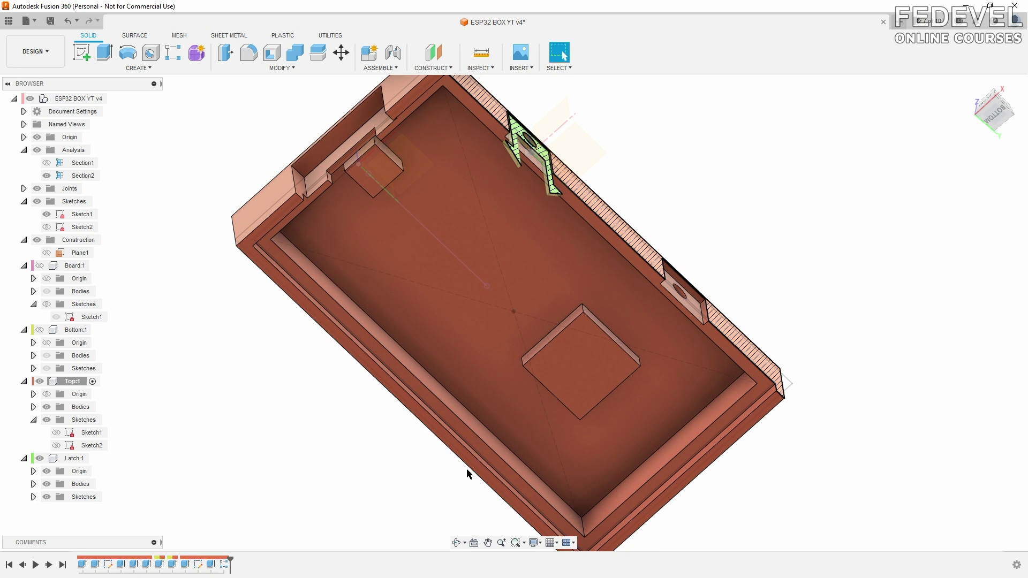
left_click(103, 68)
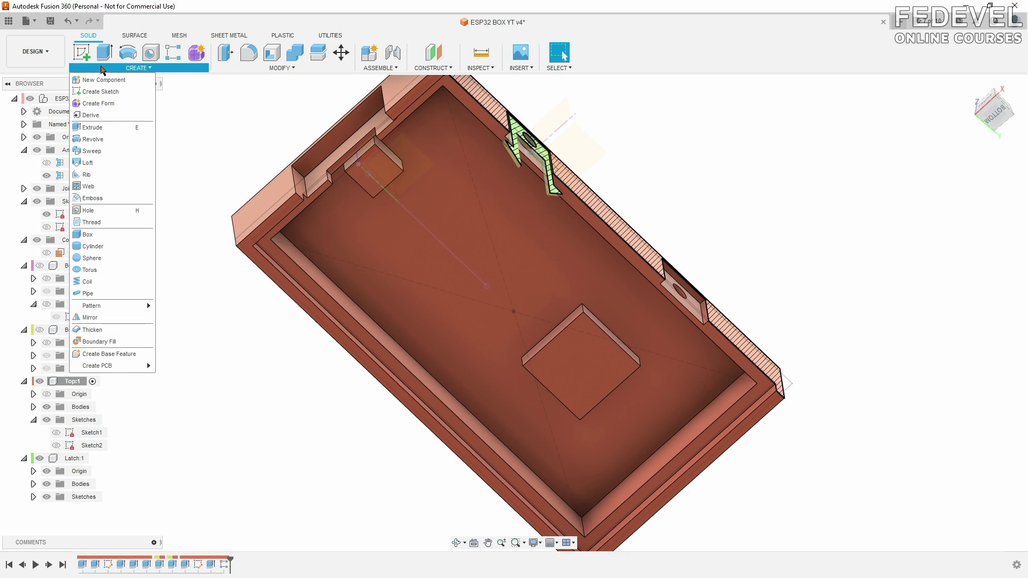
left_click(117, 317)
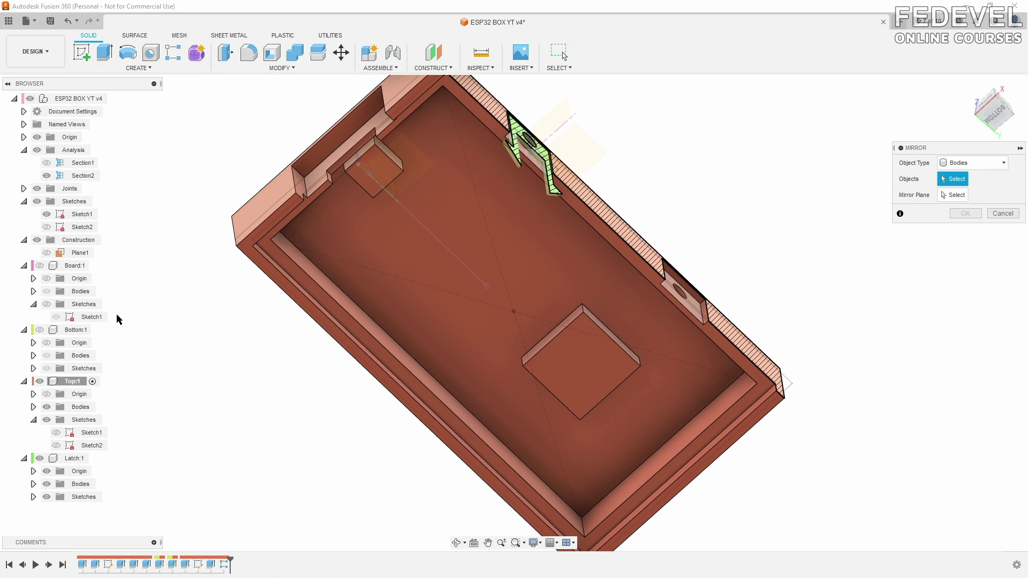
left_click(960, 161)
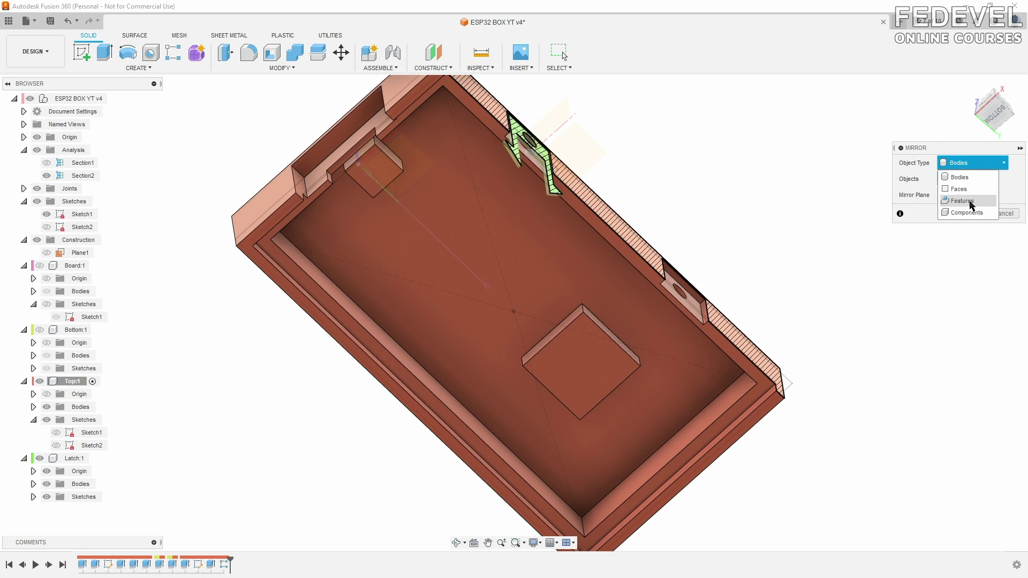
left_click(970, 202)
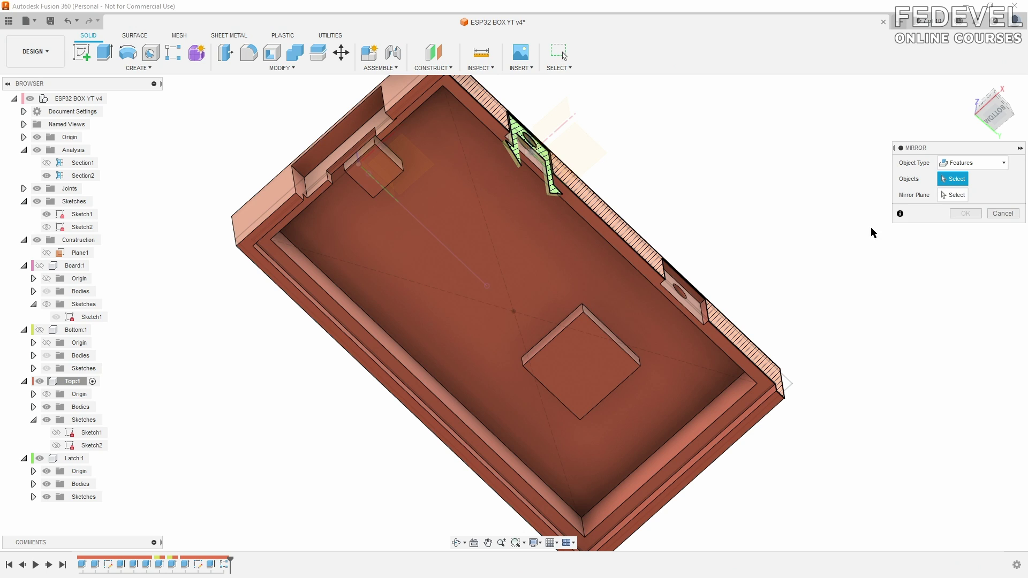
left_click(224, 565)
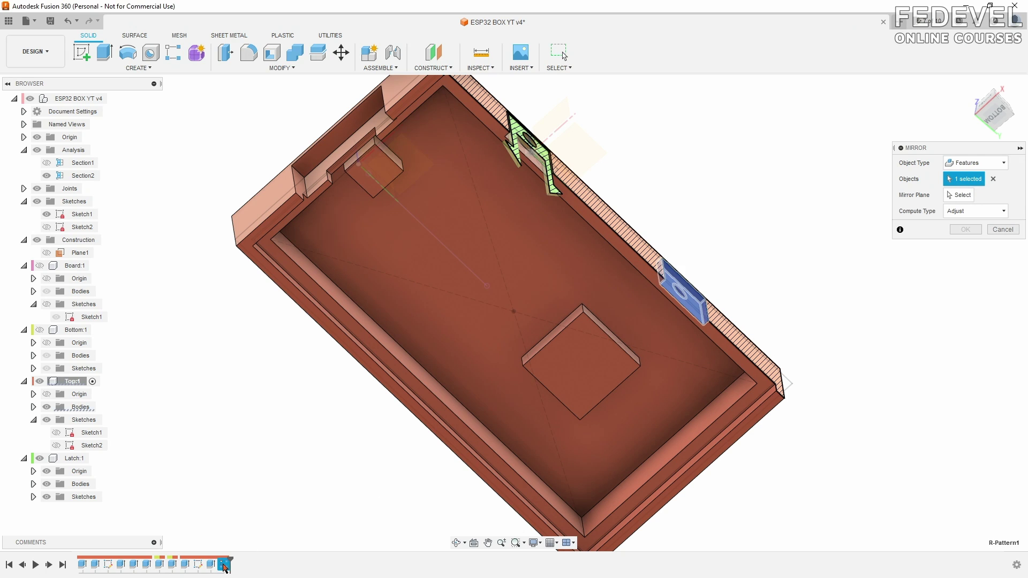
left_click(212, 564)
left_click(185, 565)
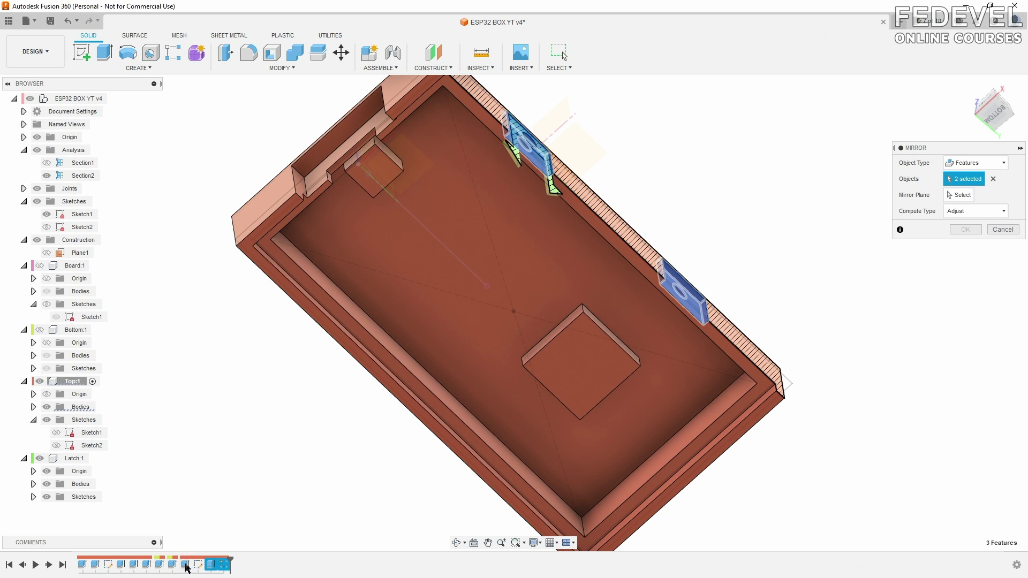
Mirror the selected features across the document's vertical lengthwise origin plane, temporarily hiding the Top's bodies to reach the plane.
left_click(960, 195)
middle_click_drag(725, 117, 727, 188, "shift")
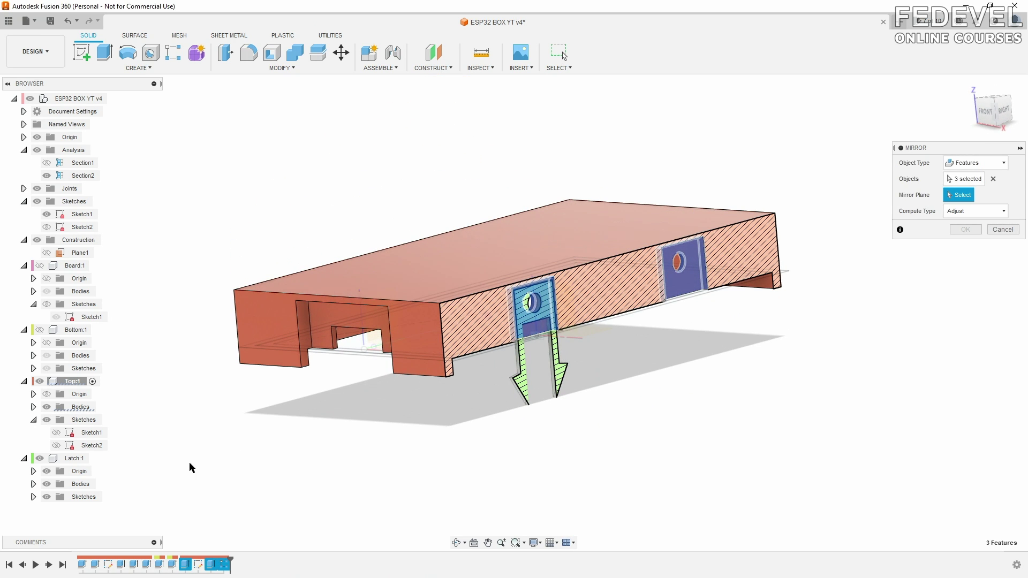
left_click(47, 484)
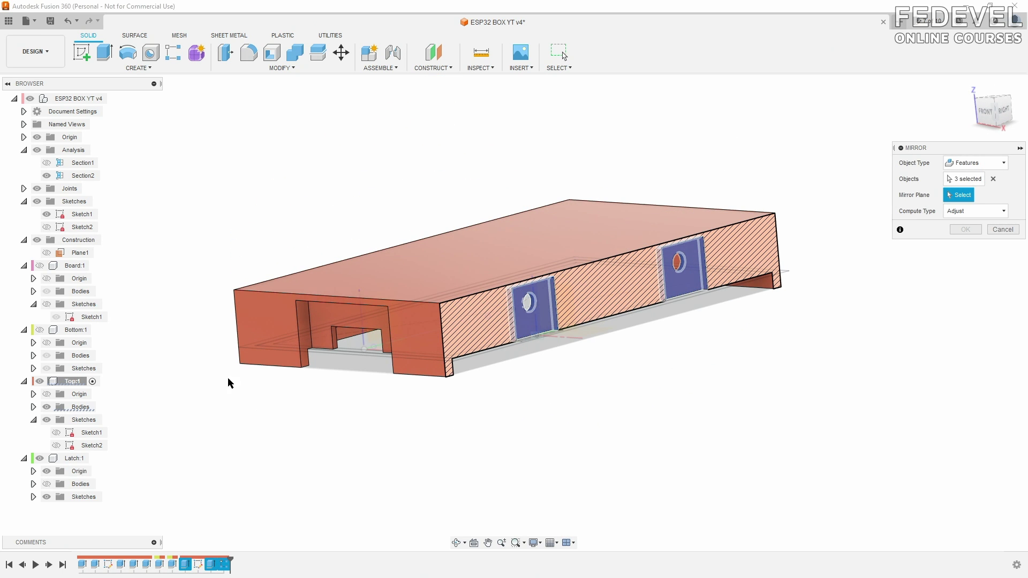
left_click(46, 485)
left_click(47, 408)
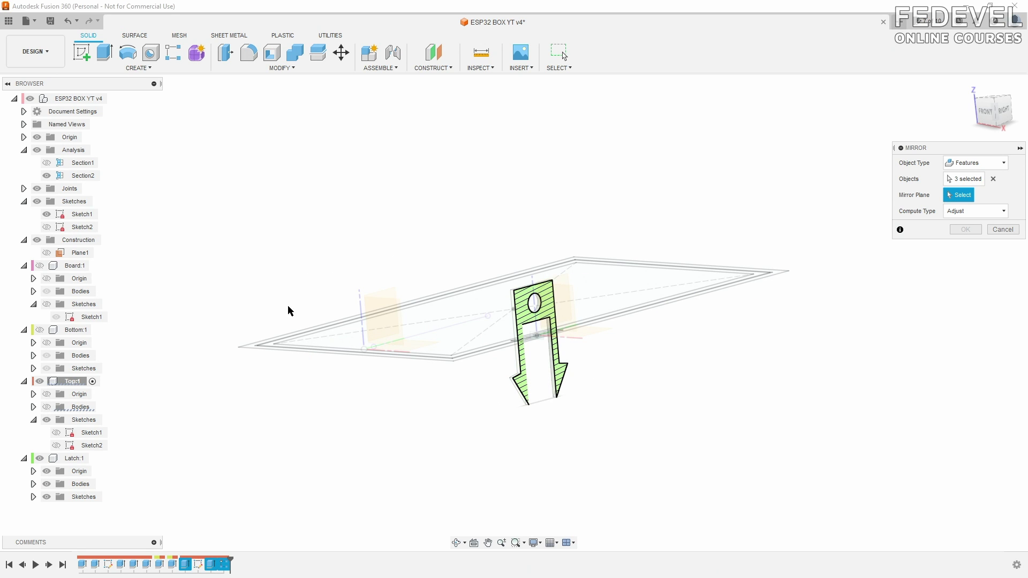
left_click(391, 295)
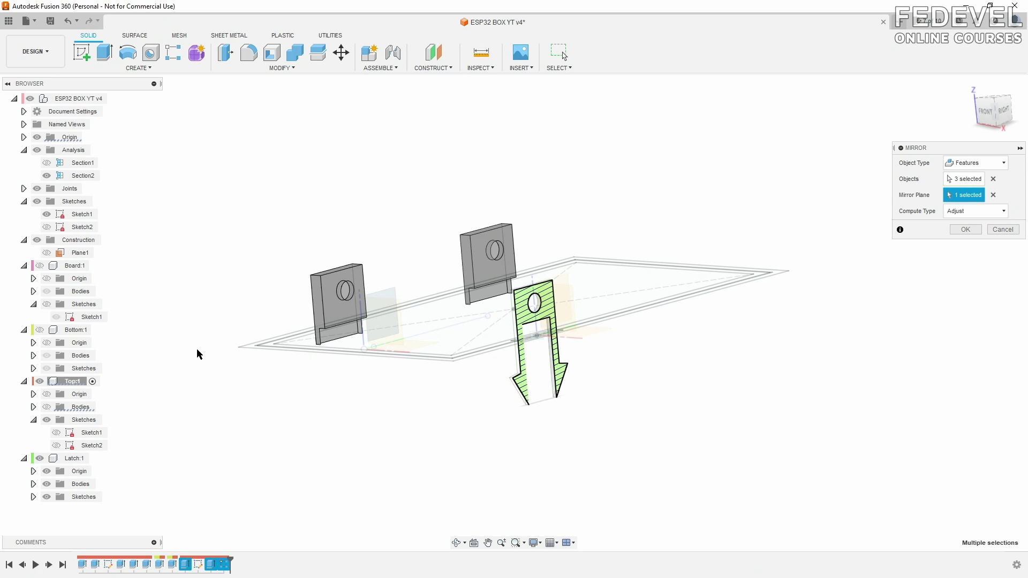
left_click(46, 407)
middle_click_drag(427, 448, 443, 271, "shift")
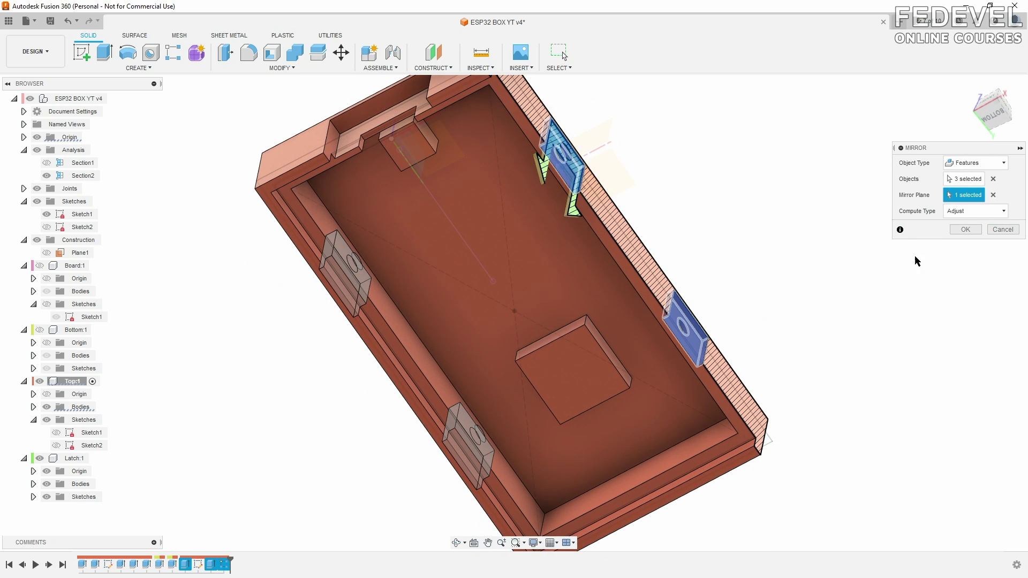
left_click(966, 229)
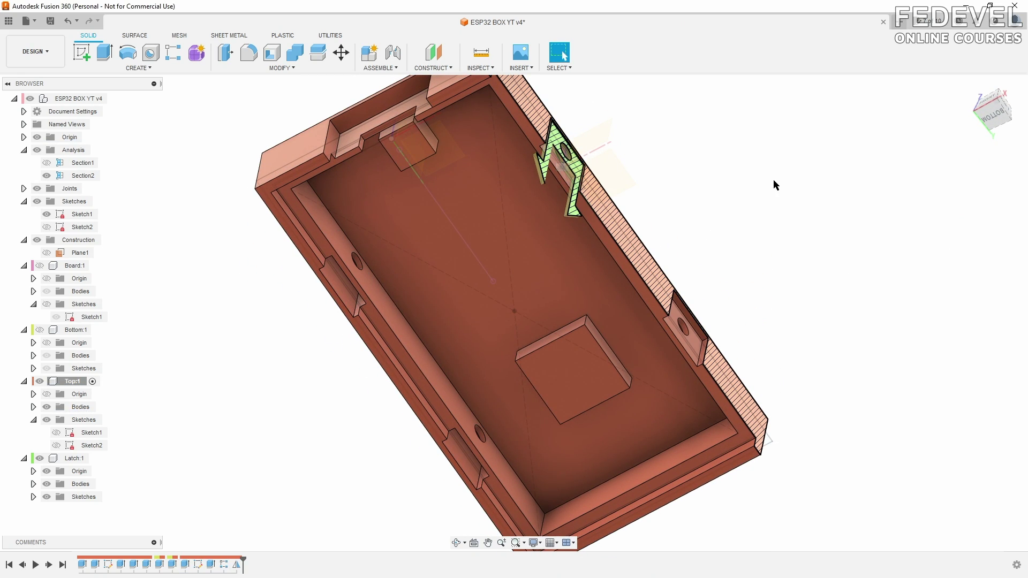
Hide the Top and Latch components and the document-level sketches, and show the Bottom component.
middle_click_drag(774, 182, 811, 195, "shift")
left_click(970, 86)
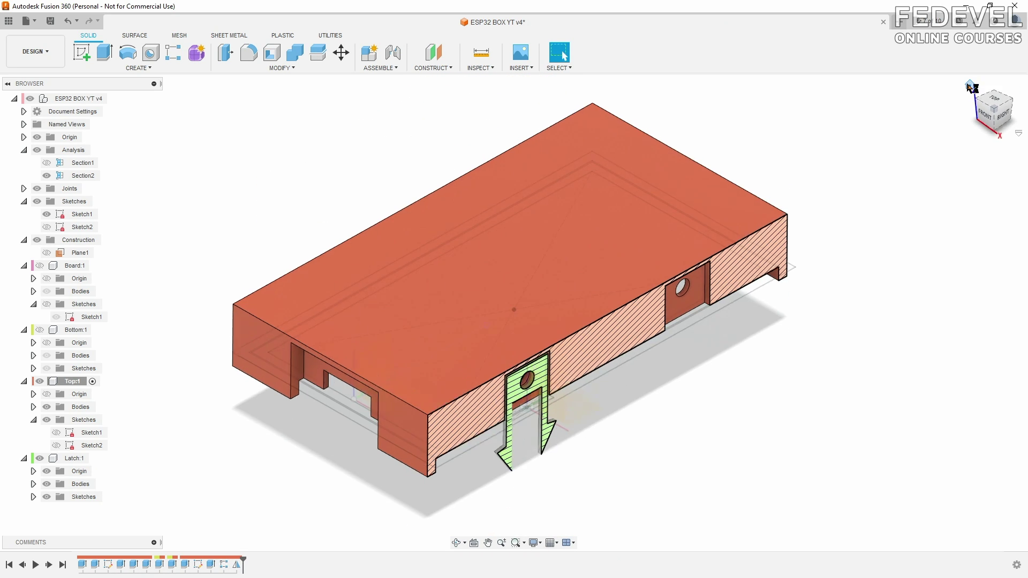
left_click(41, 382)
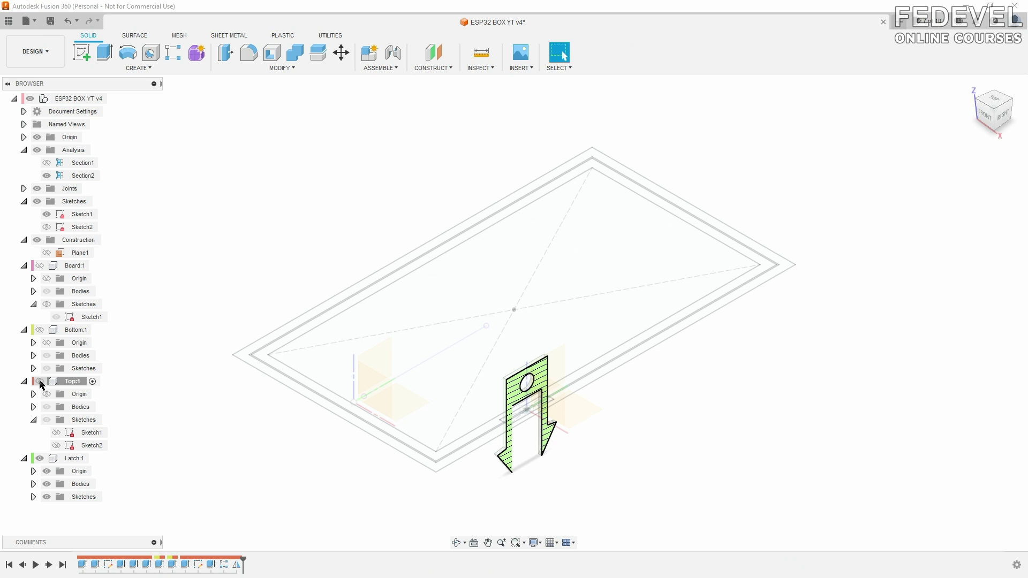
left_click(40, 330)
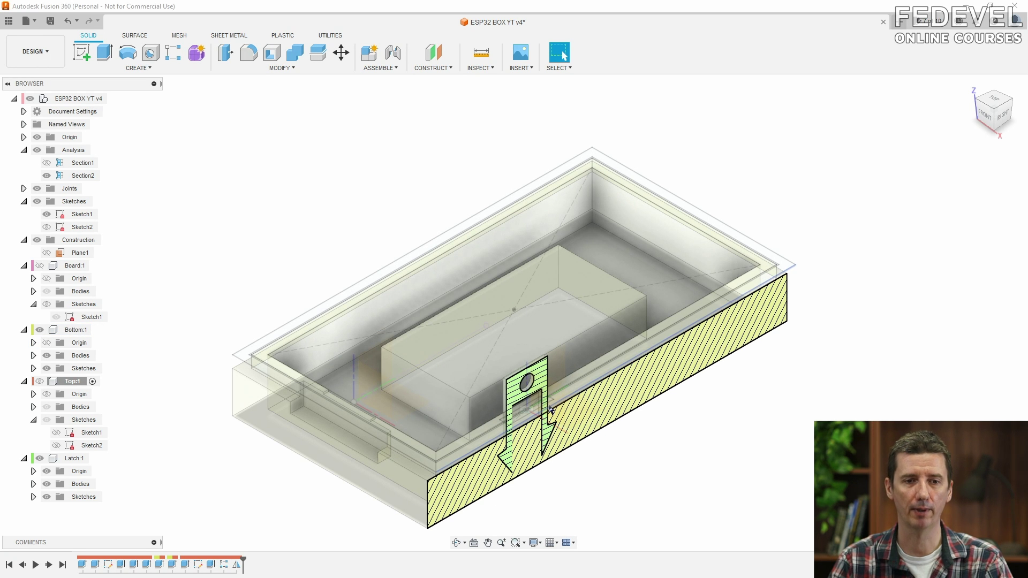
left_click(39, 459)
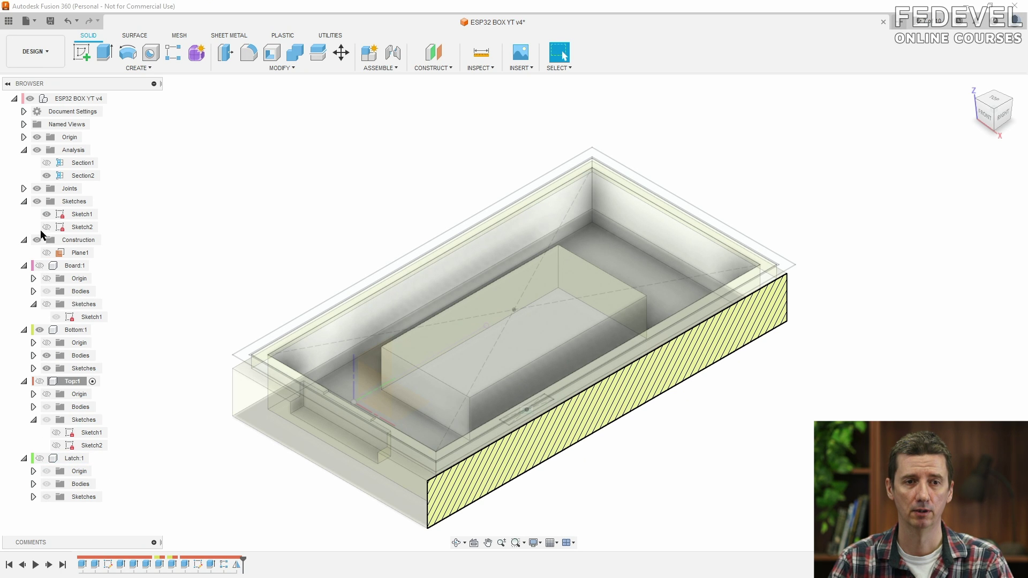
left_click(37, 202)
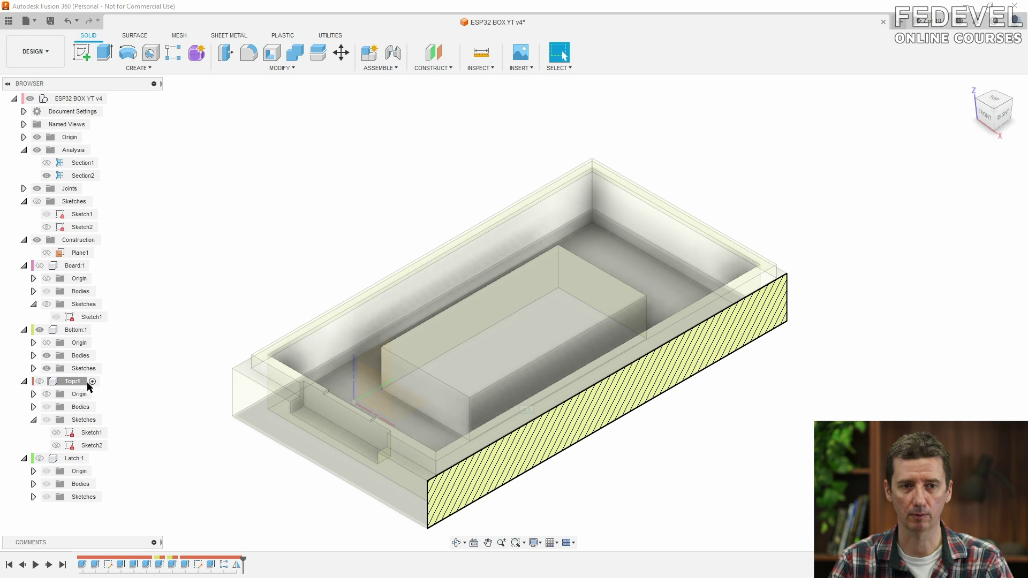
Activate the Bottom component, open its Sketch1 for editing and hide the Bottom's bodies.
left_click(98, 330)
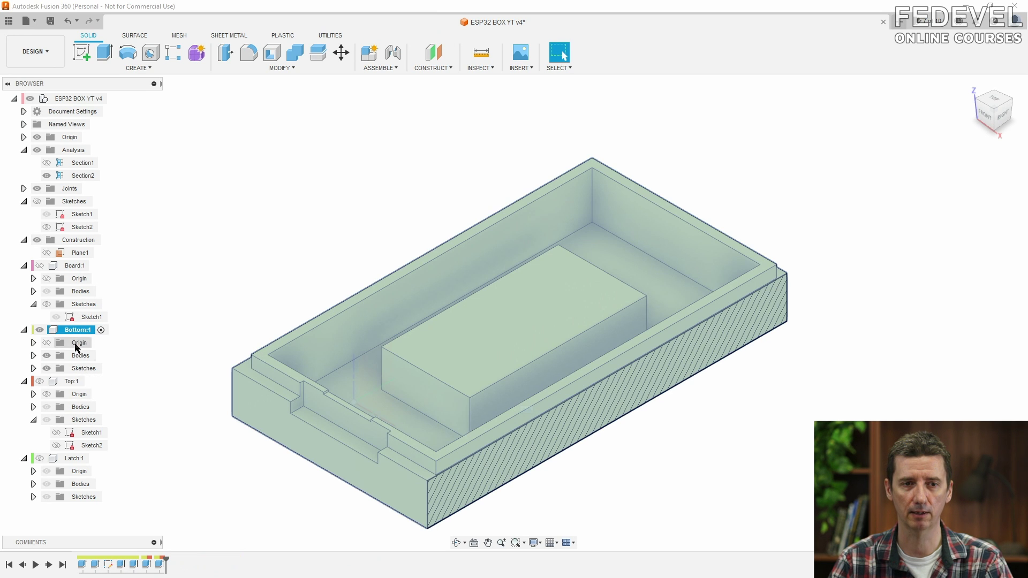
left_click(34, 369)
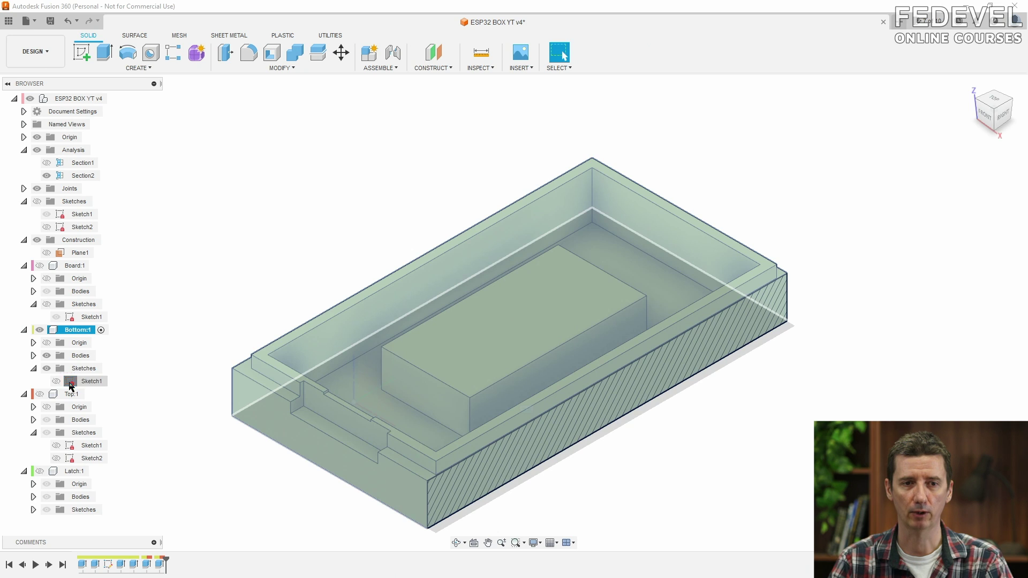
double_click(72, 382)
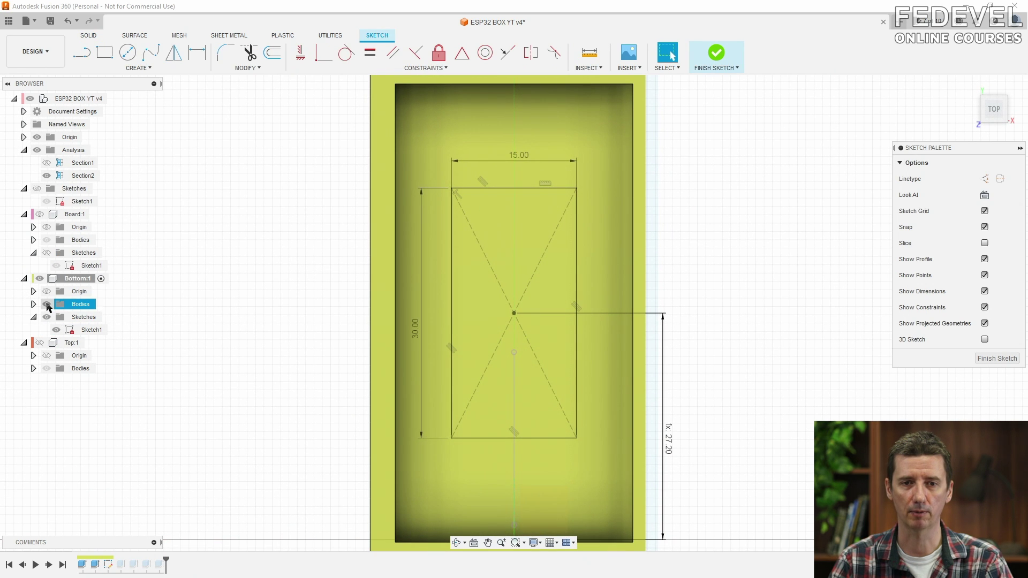
left_click(47, 305)
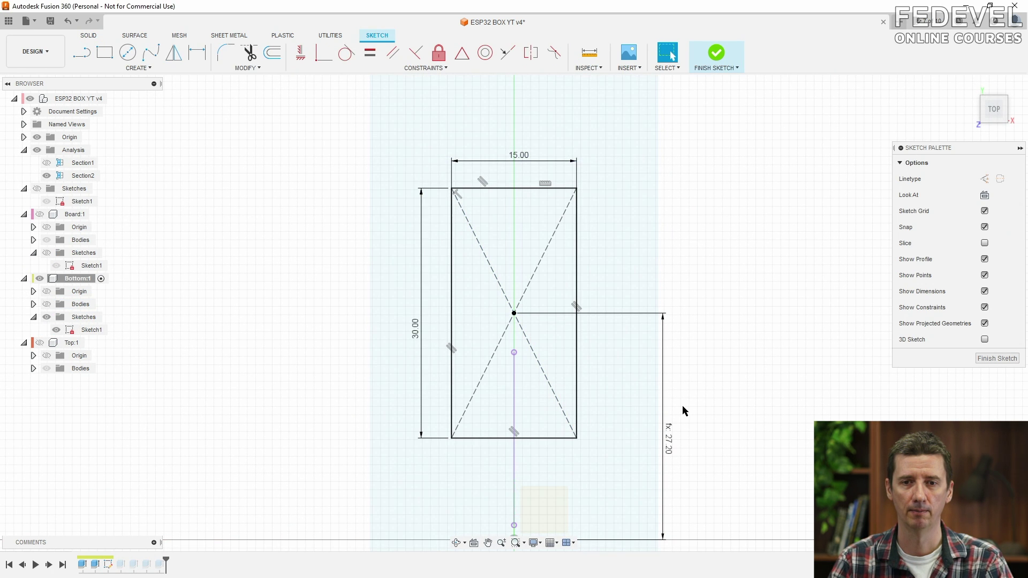
Start a center rectangle outside the existing 15 by 30 mm rectangle, with width latch_thickness + 2*tolerance_big.
left_click(140, 68)
mouse_move(145, 92)
left_click(195, 115)
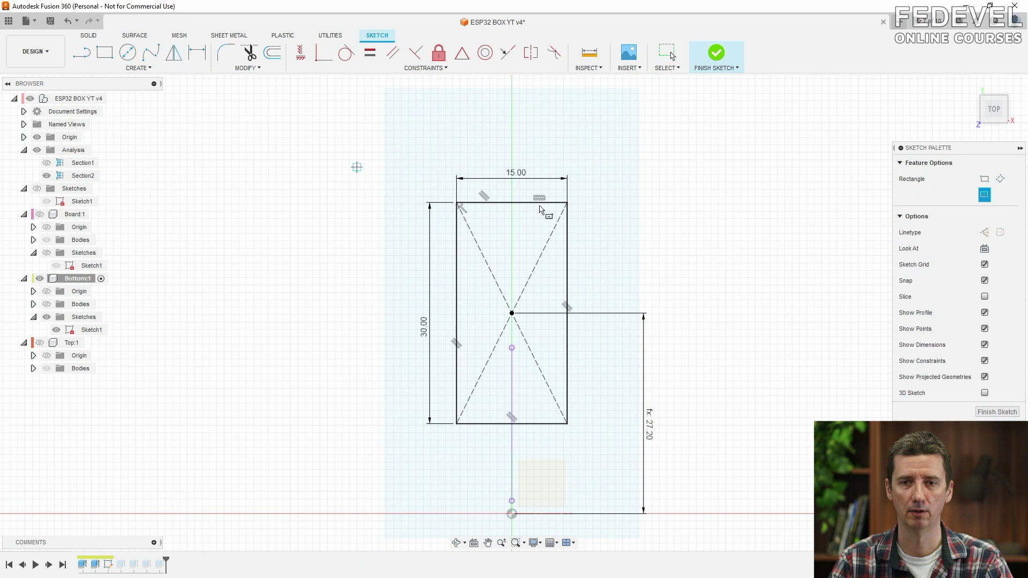
left_click(741, 248)
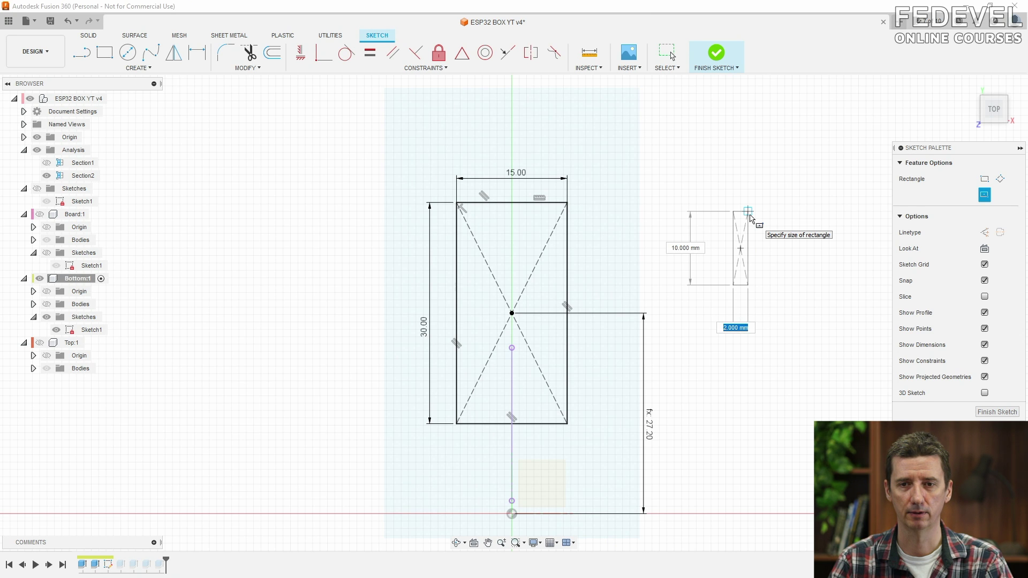
type("la")
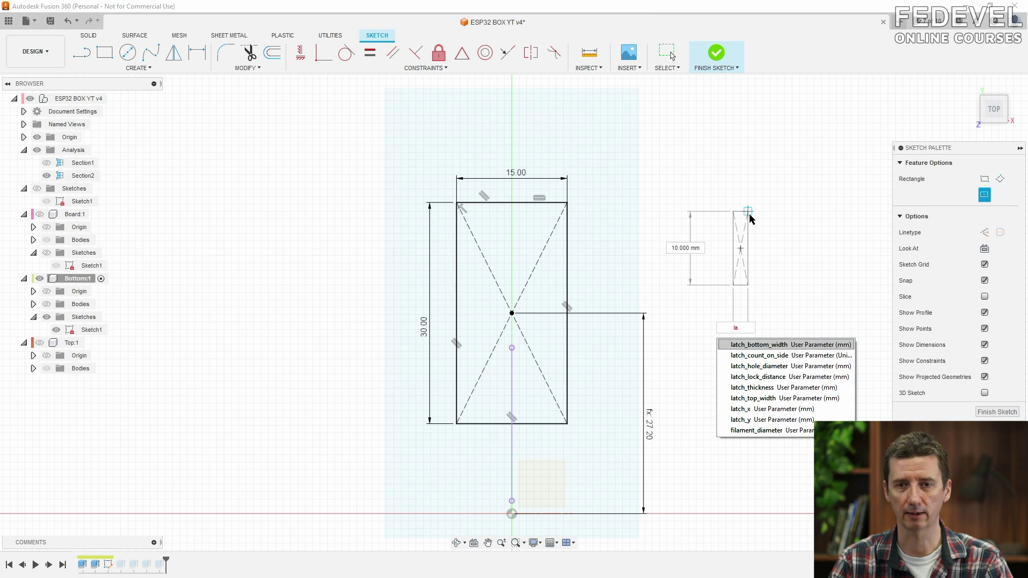
left_click(782, 387)
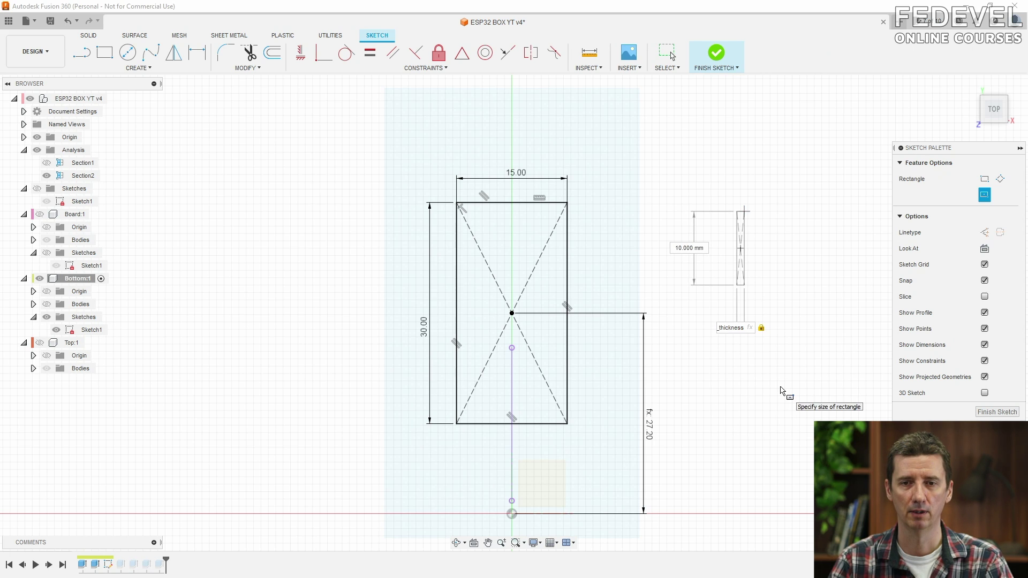
type("+ ")
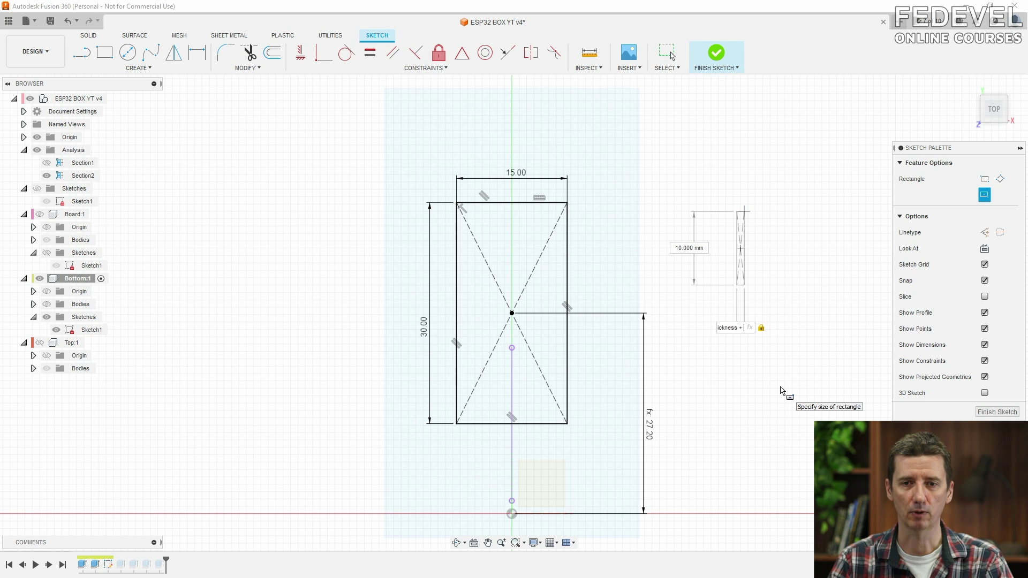
type("2*t")
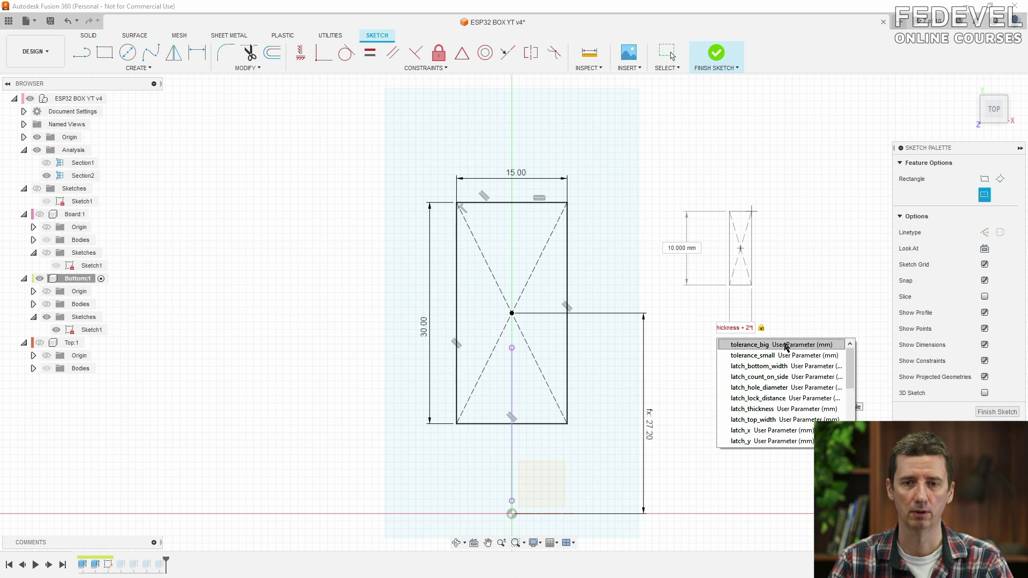
left_click(785, 346)
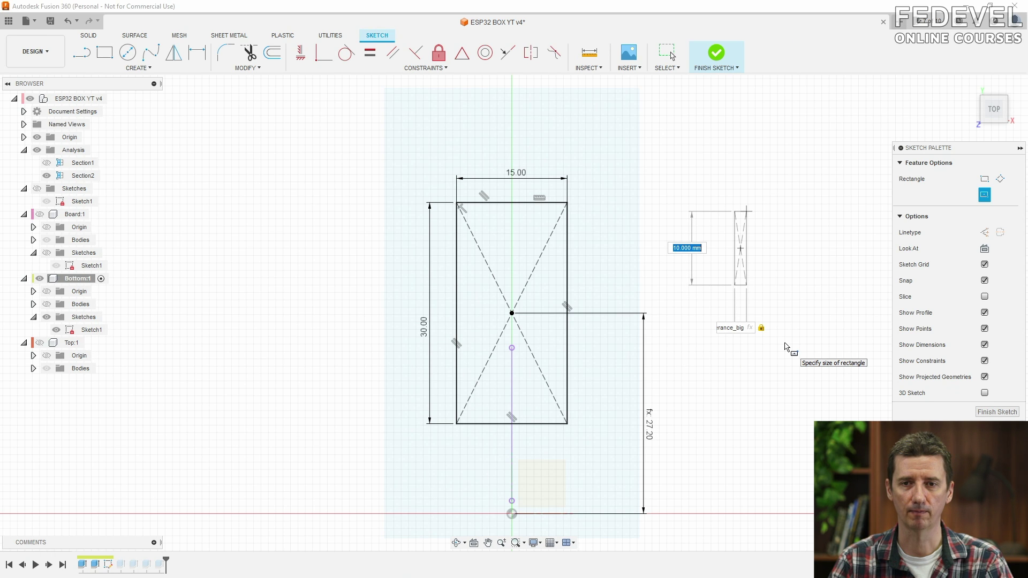
Set the new rectangle's height to latch_bottom_width + 2*tolerance_big and complete it.
type("la")
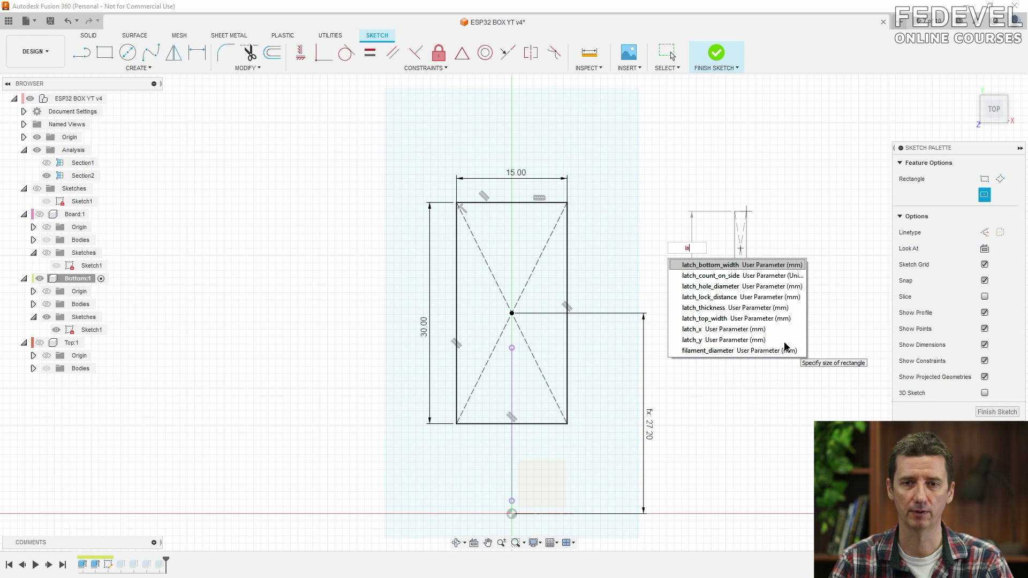
left_click(766, 265)
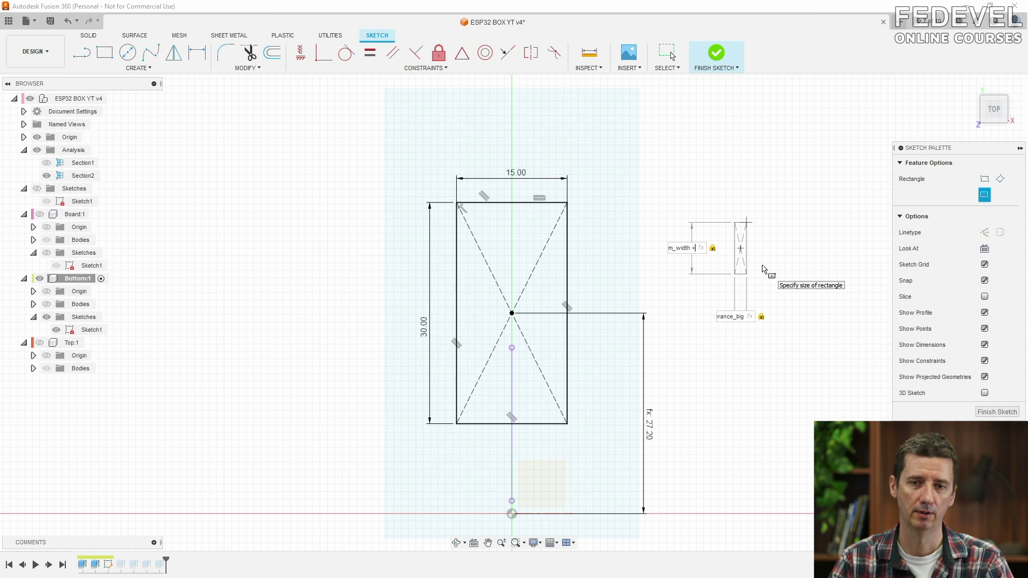
type("+ 2*t")
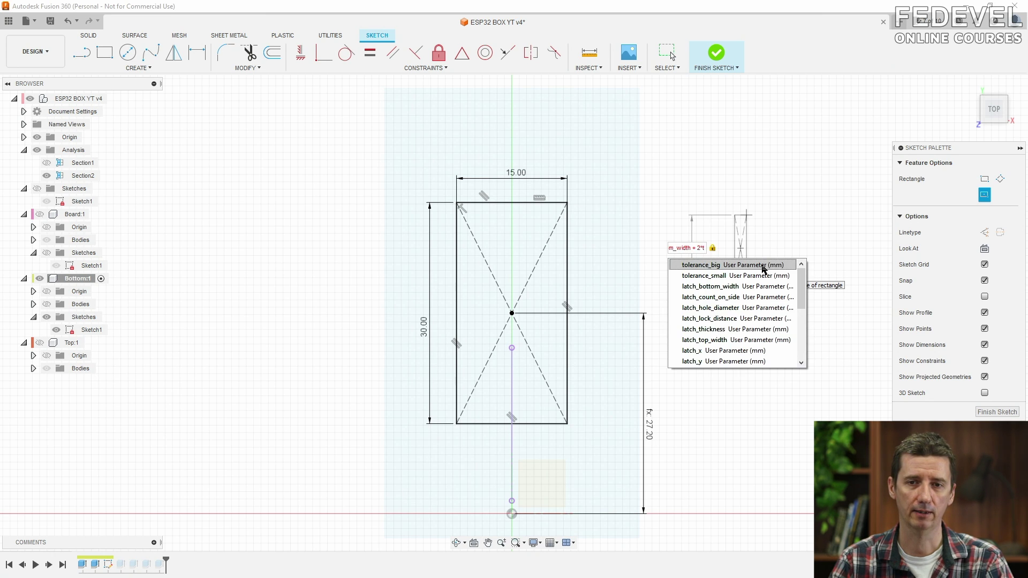
left_click(764, 266)
key("Return")
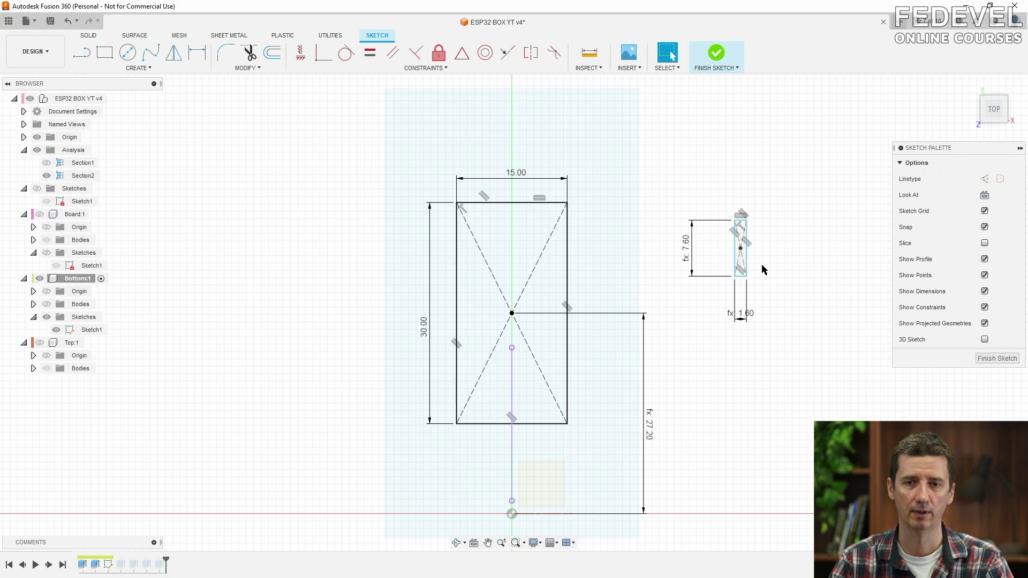
Start a second center rectangle outside the 15 by 30 mm rectangle, with width latch_thickness + 2*tolerance_big.
left_click(102, 69)
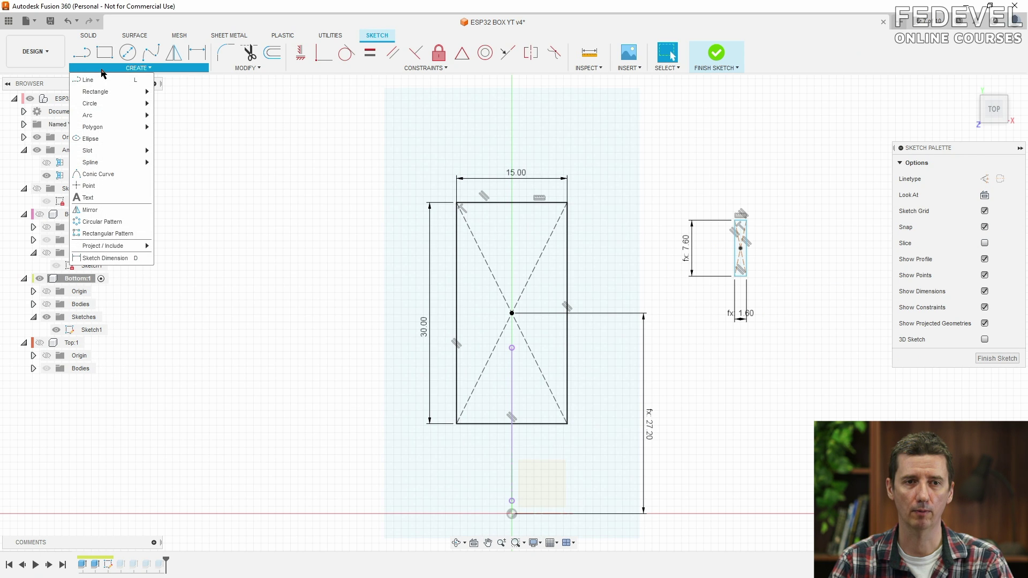
mouse_move(105, 94)
left_click(188, 116)
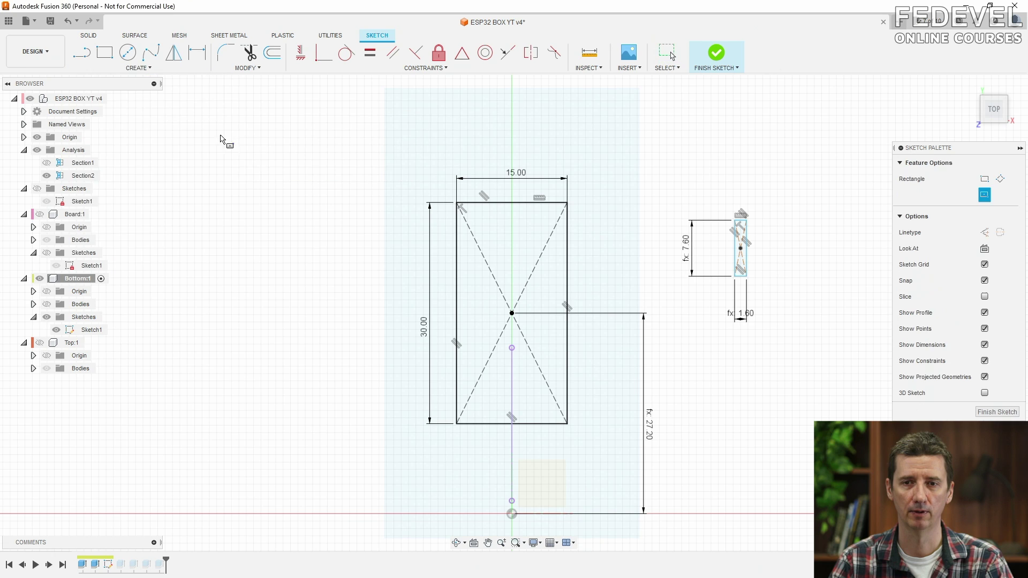
left_click(808, 257)
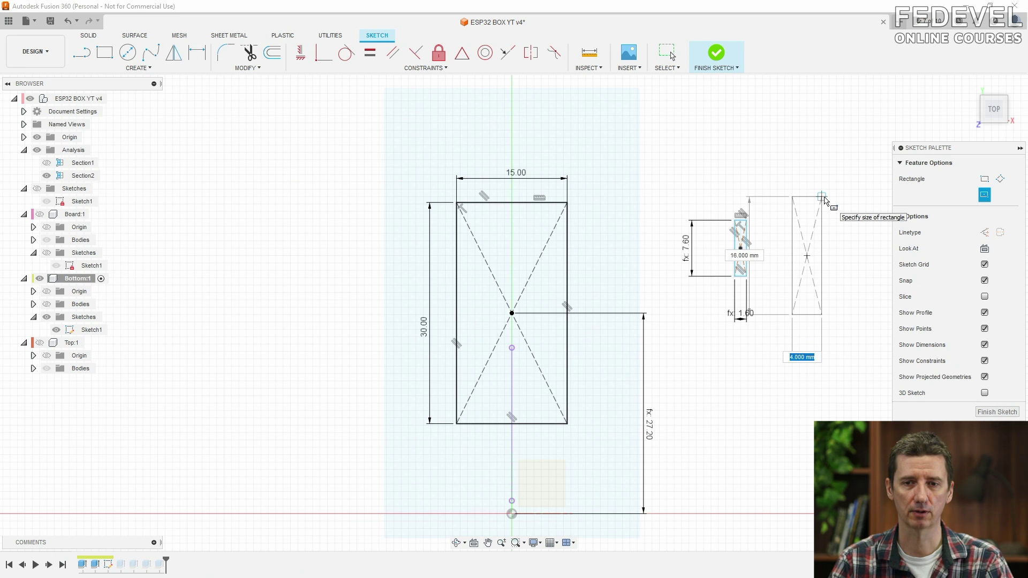
type("lat")
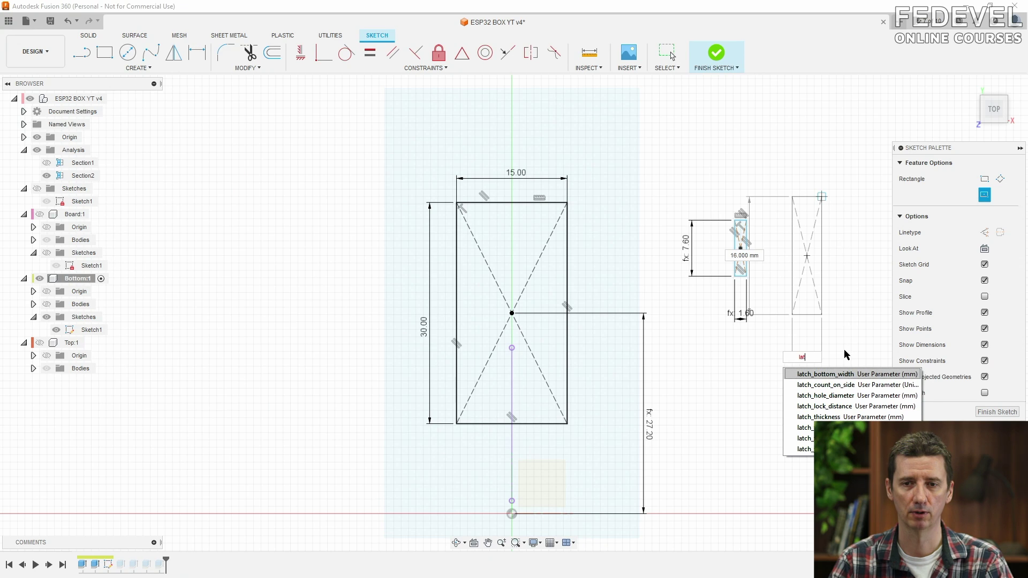
left_click(837, 418)
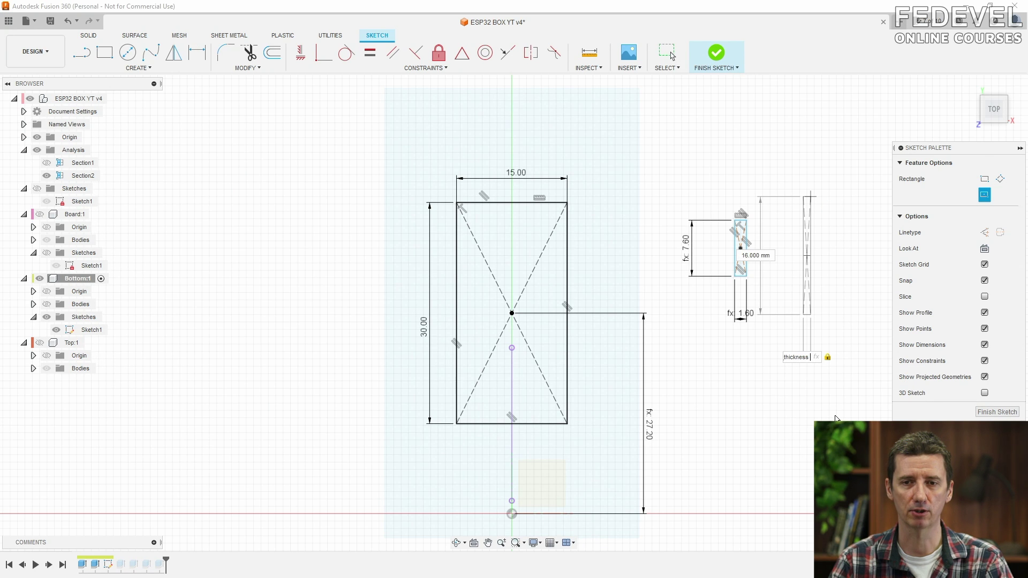
type("+ 2*to")
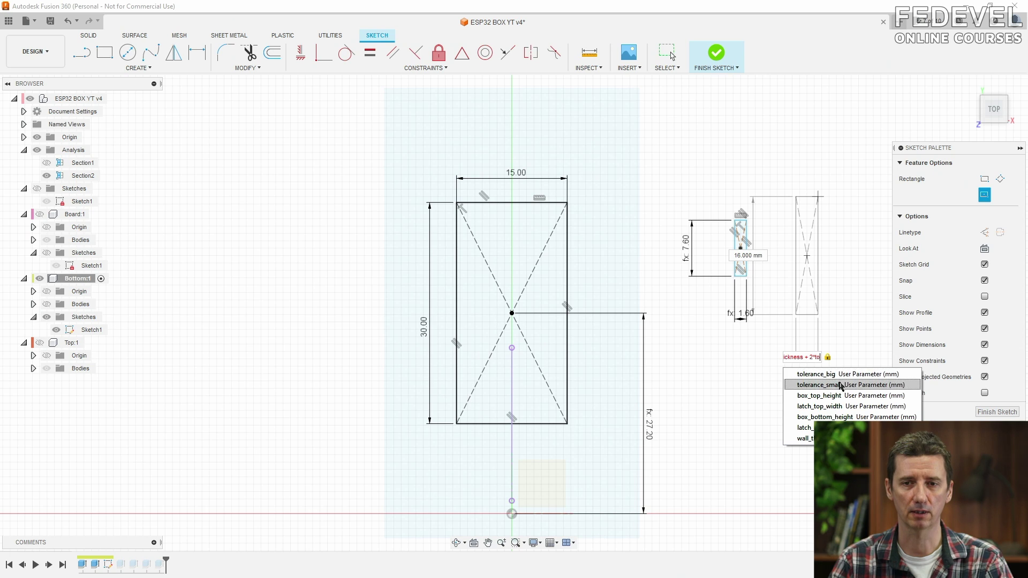
key("Tab")
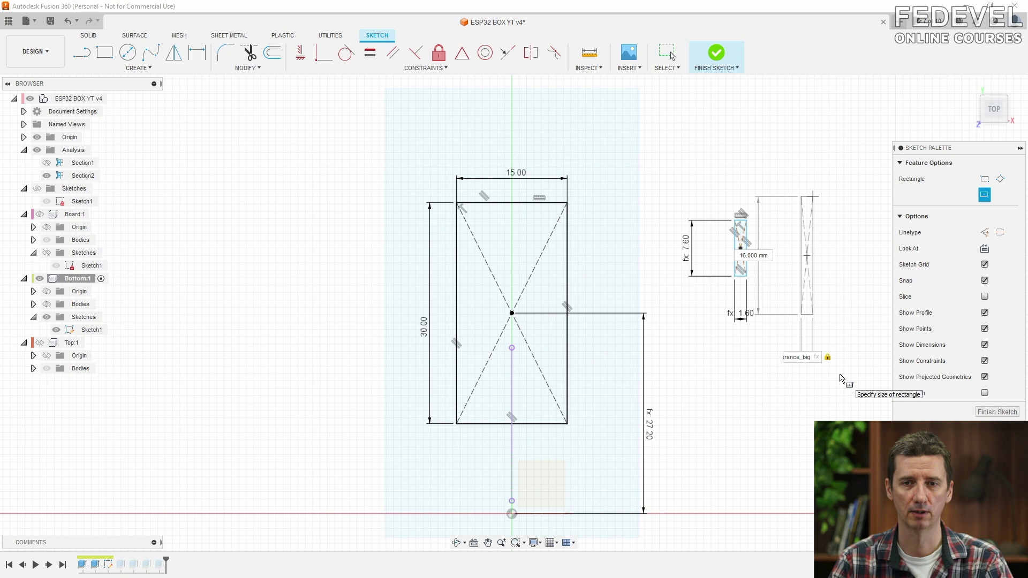
Set the second rectangle's height to 12 mm with an expression based on latch_top_width, and complete the rectangle.
key("Tab")
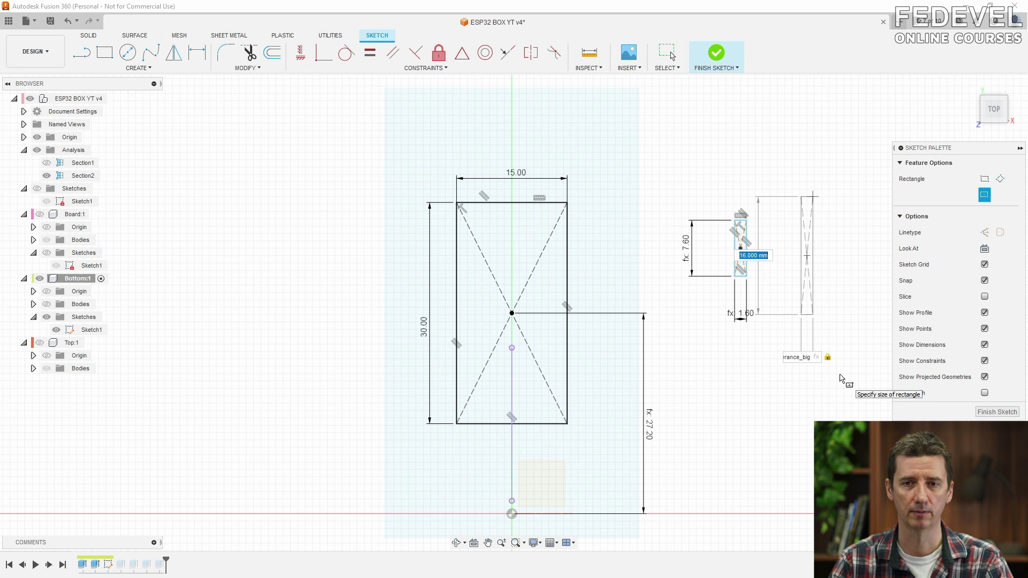
type("lat")
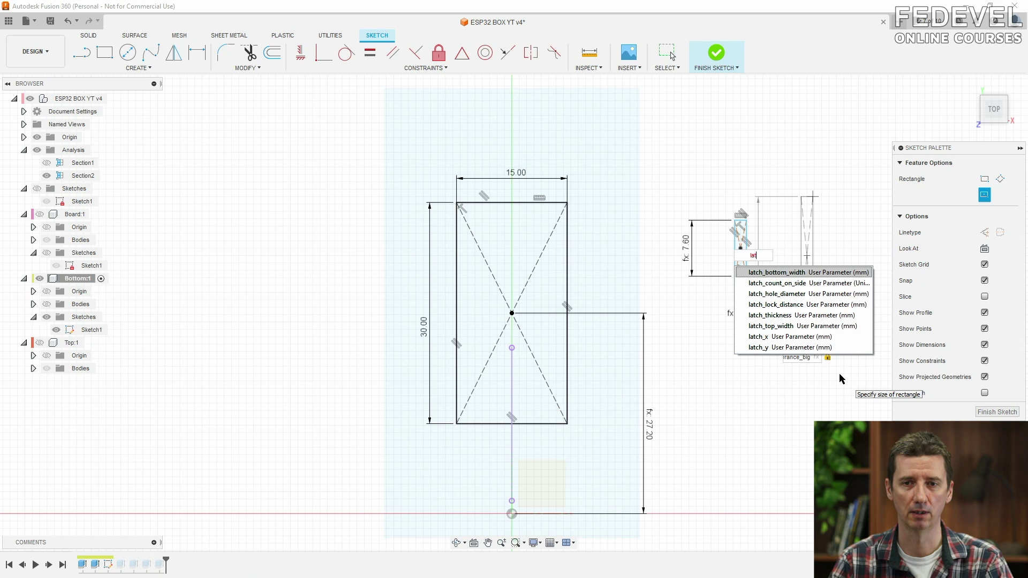
left_click(803, 327)
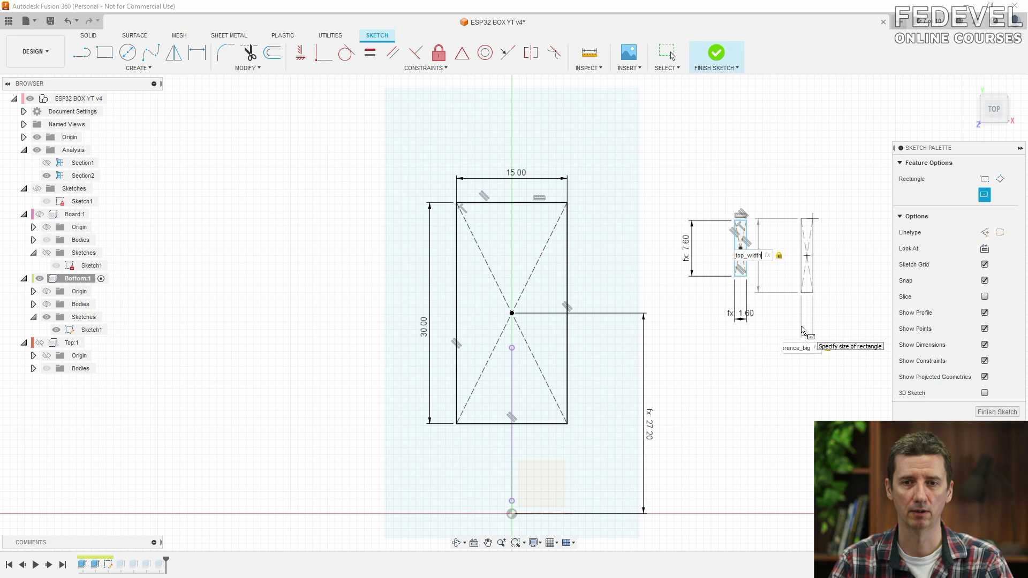
key("Return")
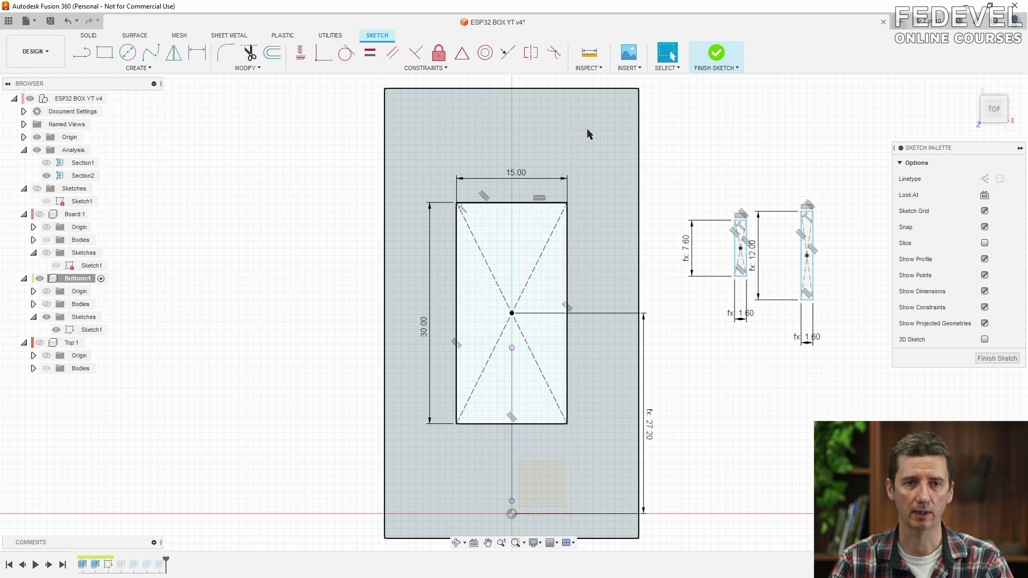
Dimension the horizontal distance from the origin to the smaller latch rectangle's center as latch_x.
left_click(196, 52)
scroll(650, 133, "down", 1)
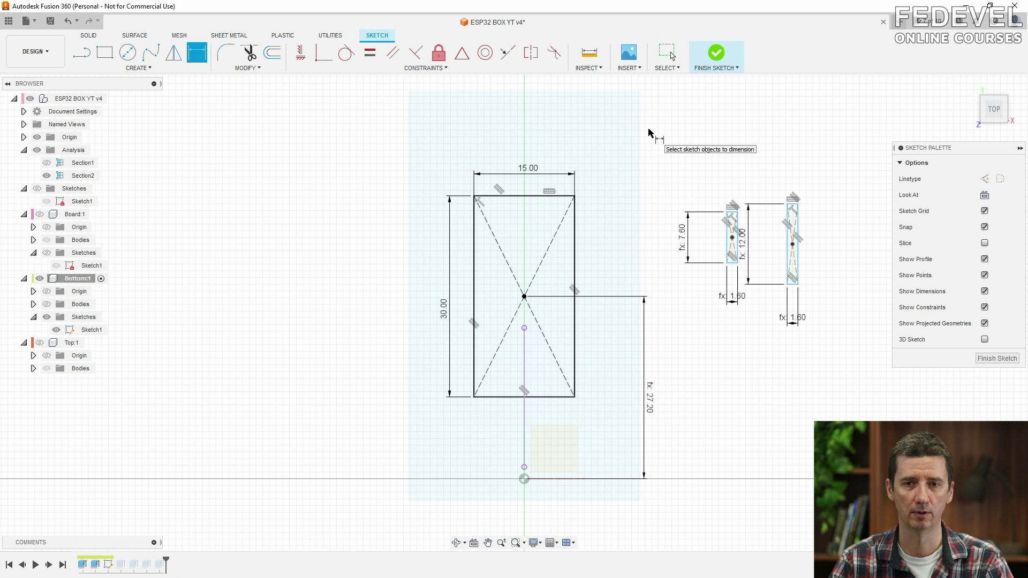
left_click(732, 237)
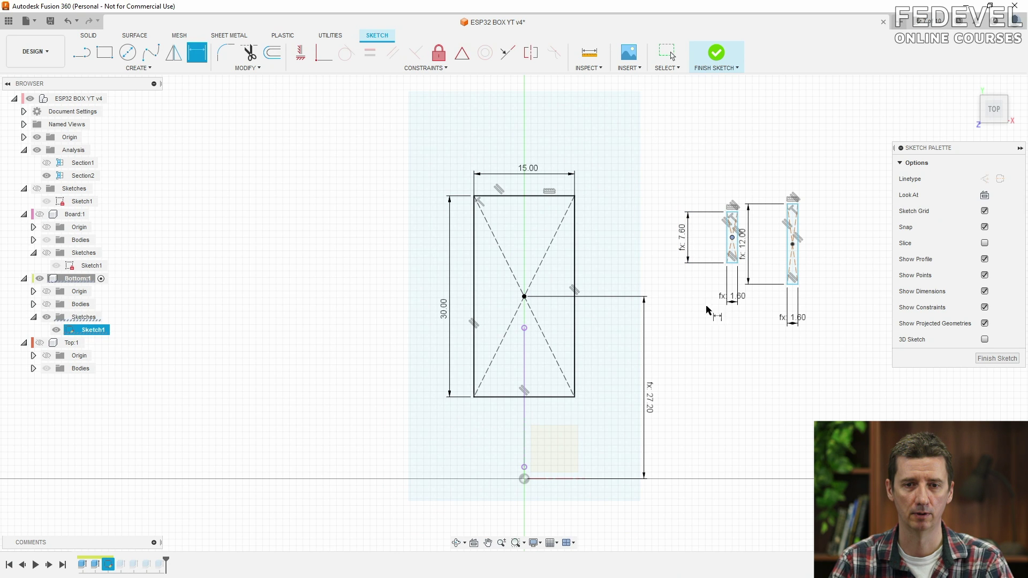
left_click(525, 480)
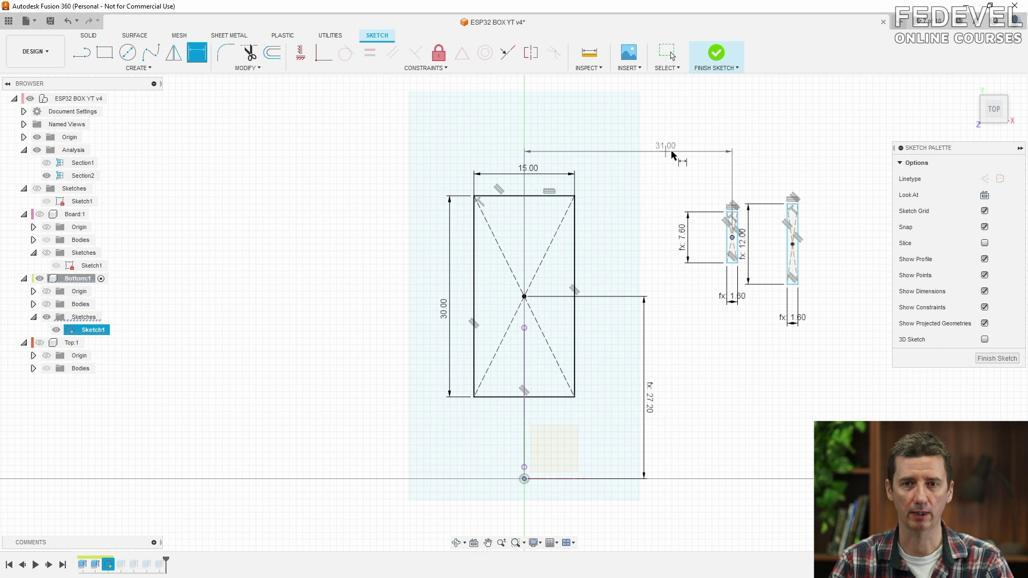
left_click(672, 152)
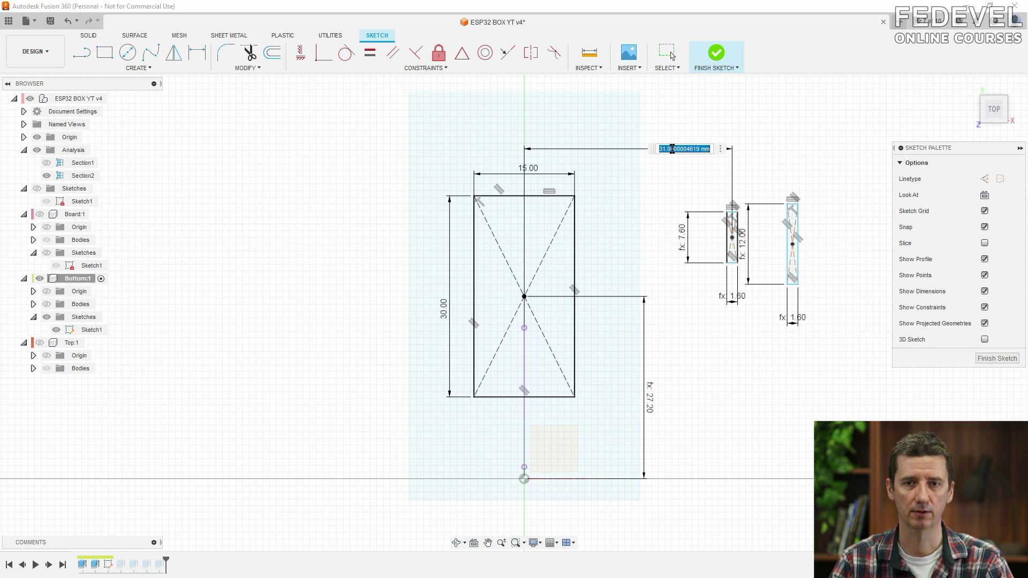
type("lat")
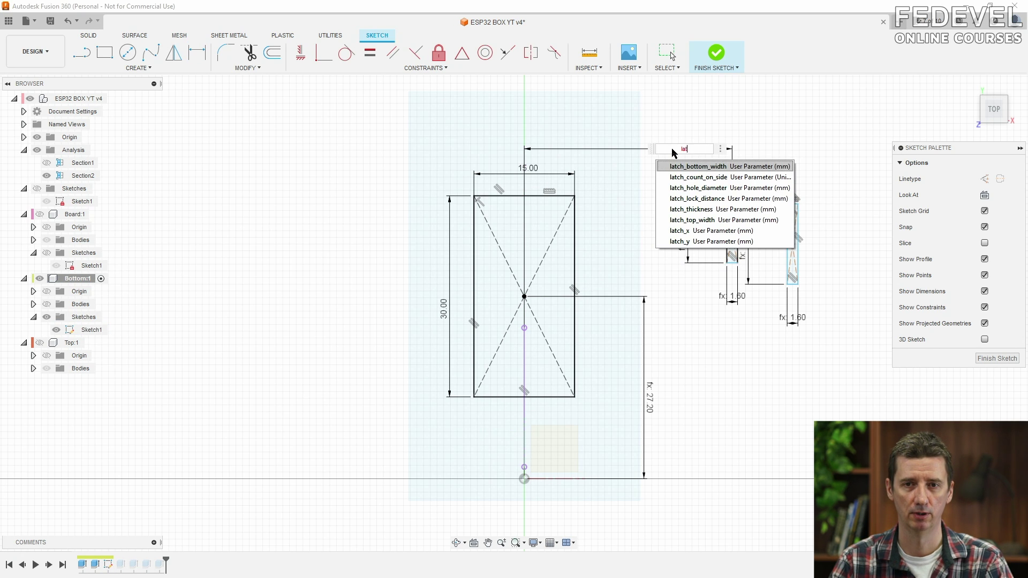
left_click(720, 233)
key("Return")
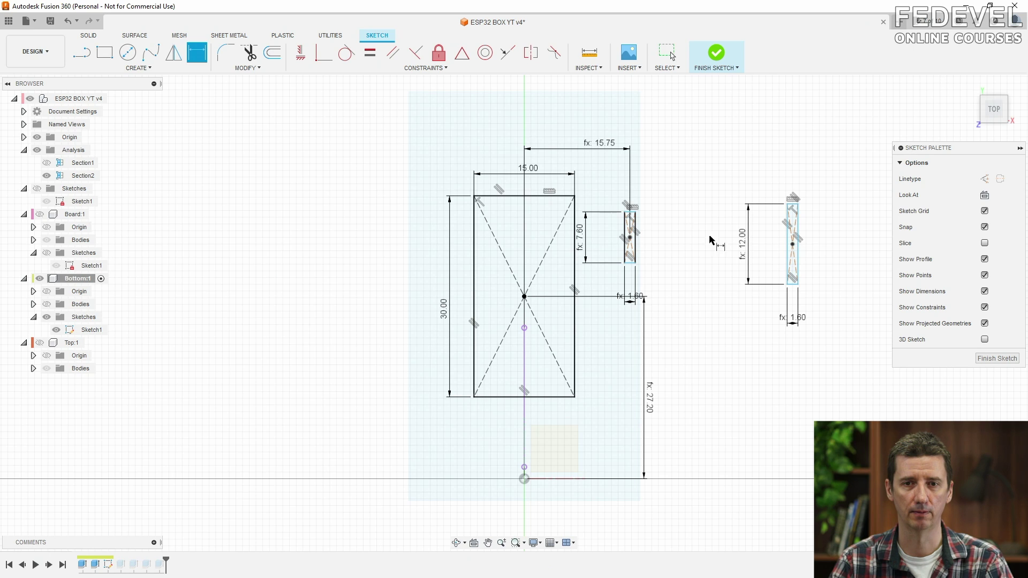
Dimension the vertical distance from the origin to the smaller latch rectangle's center as latch_y.
left_click(630, 237)
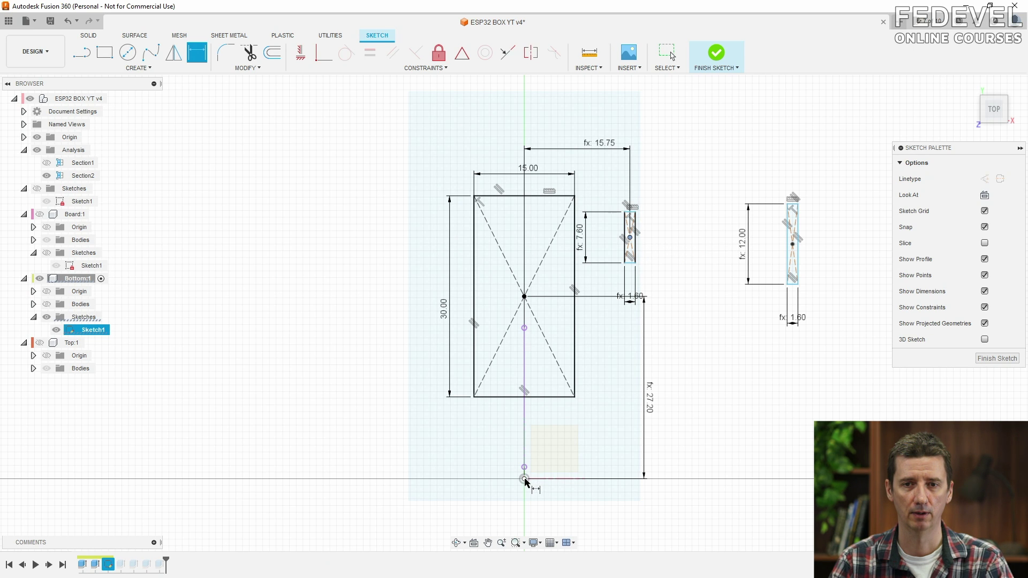
left_click(525, 479)
left_click(693, 395)
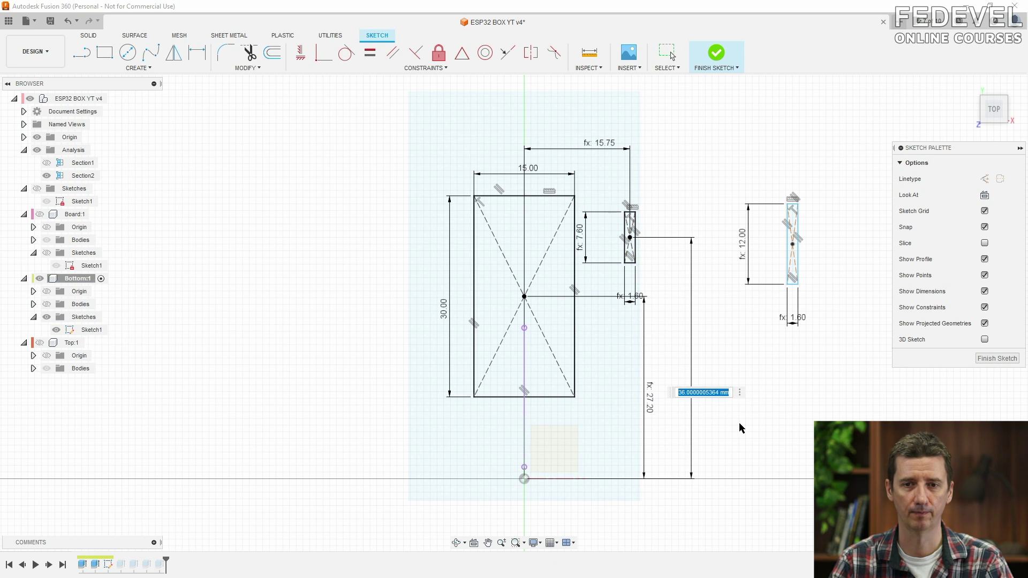
type("lat")
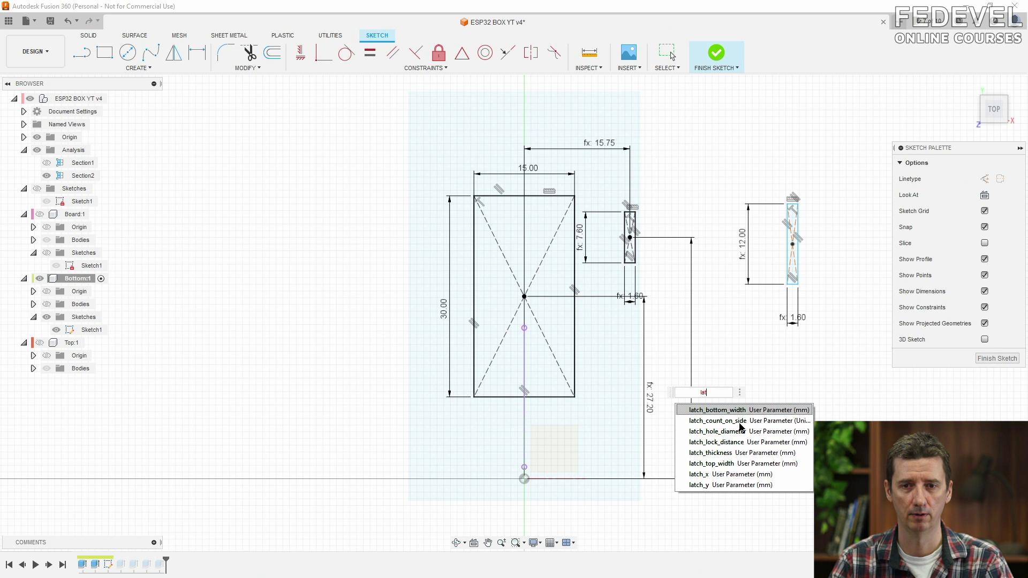
left_click(728, 485)
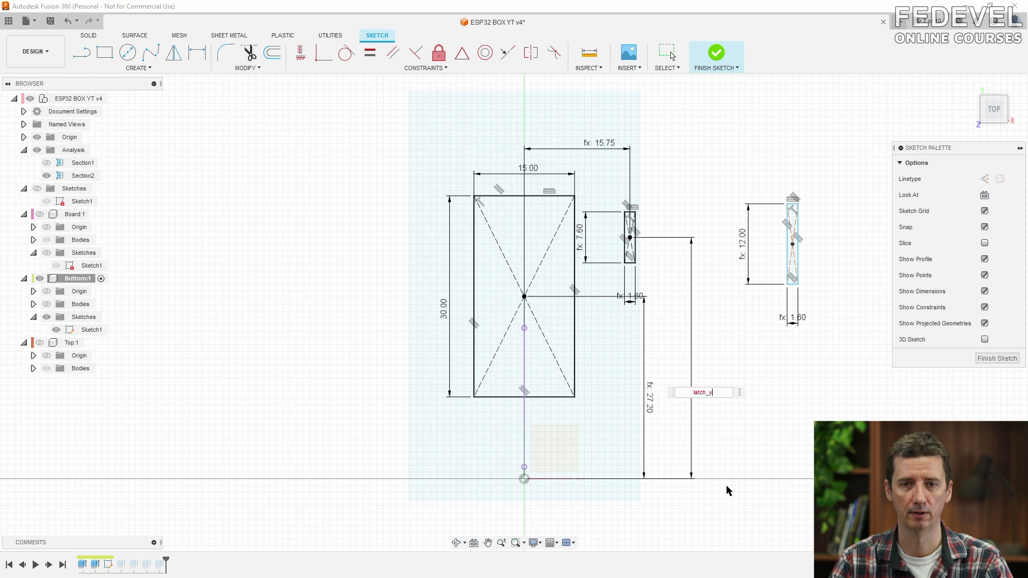
key("Return")
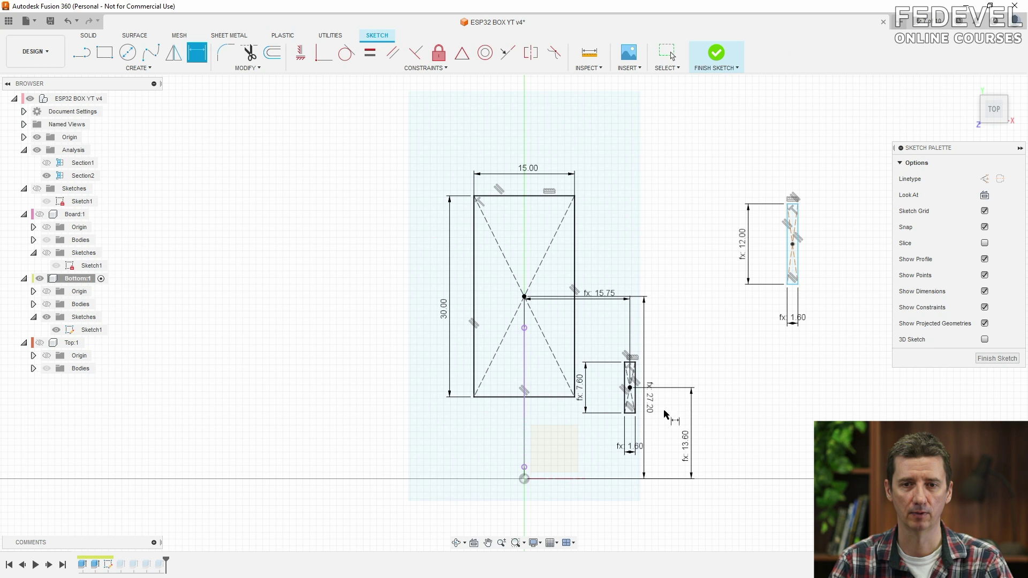
Rearrange the dimensions around the smaller latch rectangle and the 27.20 mm dimension so that they no longer overlap.
key("Escape")
left_click_drag(649, 405, 729, 409)
key("d")
left_click_drag(600, 299, 596, 342)
left_click_drag(587, 388, 603, 390)
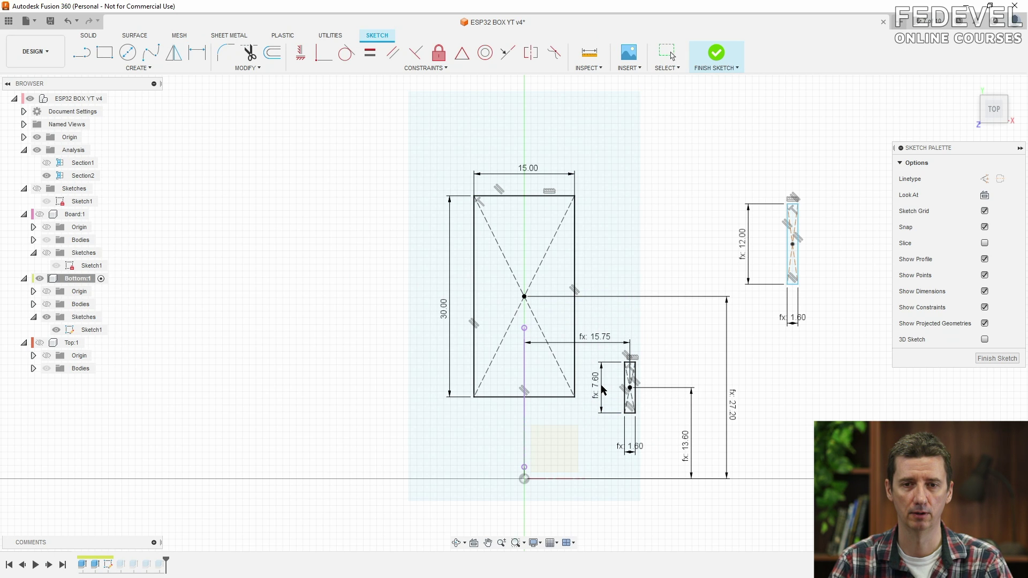
left_click_drag(632, 447, 650, 319)
left_click_drag(600, 339, 608, 453)
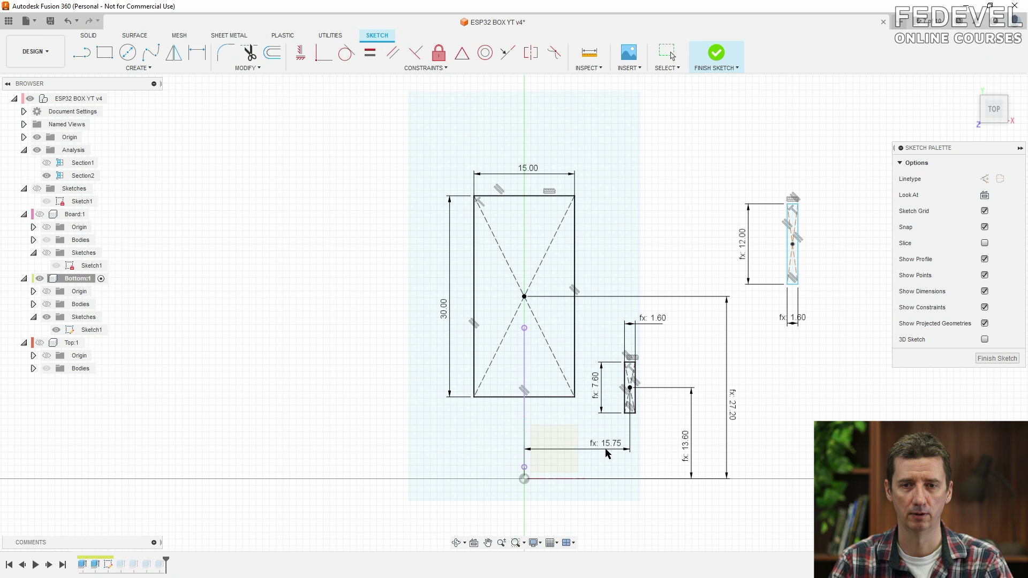
Make the larger latch rectangle's center coincident with the smaller latch rectangle's center.
key("d")
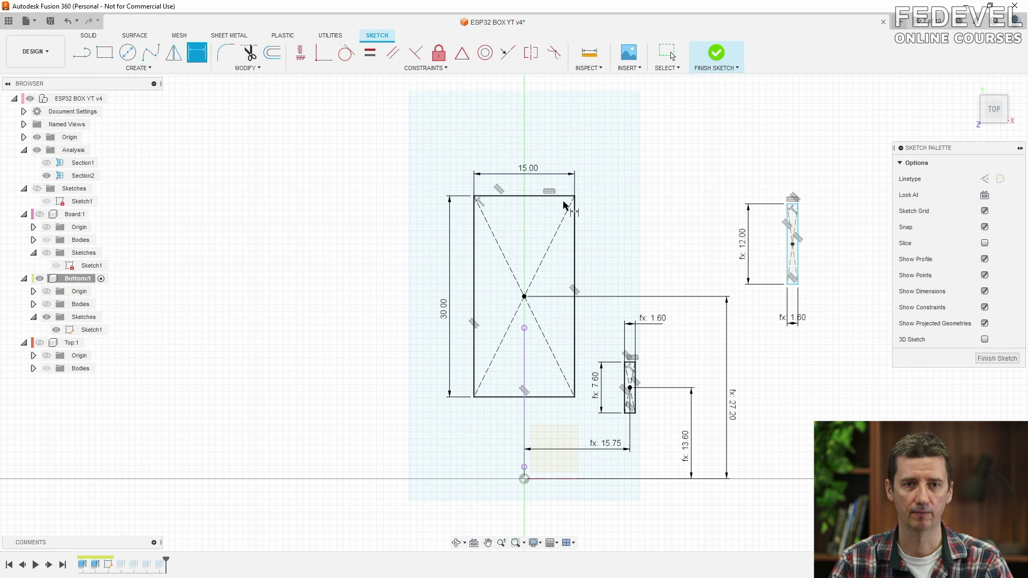
left_click(323, 52)
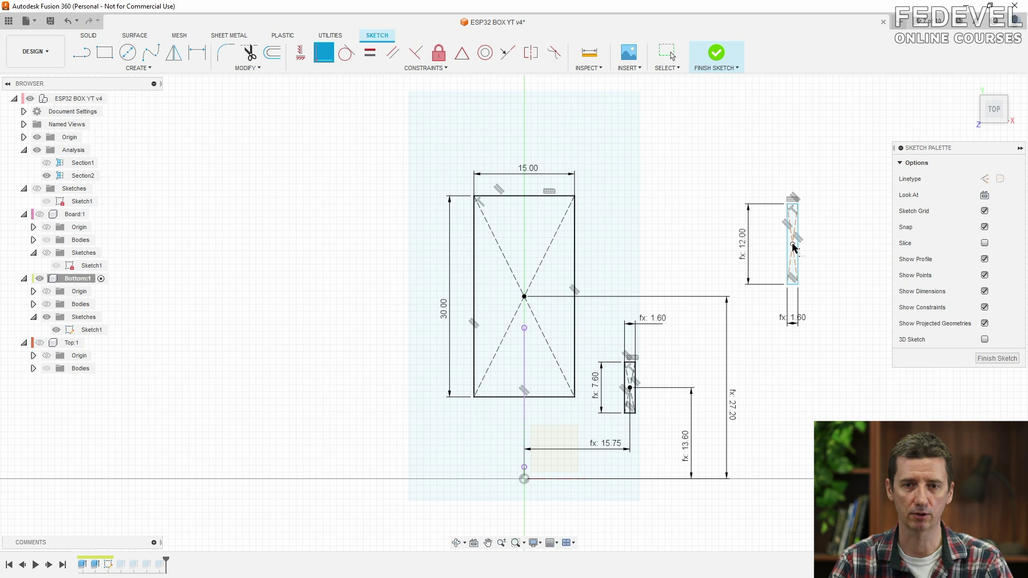
left_click(793, 246)
left_click(630, 389)
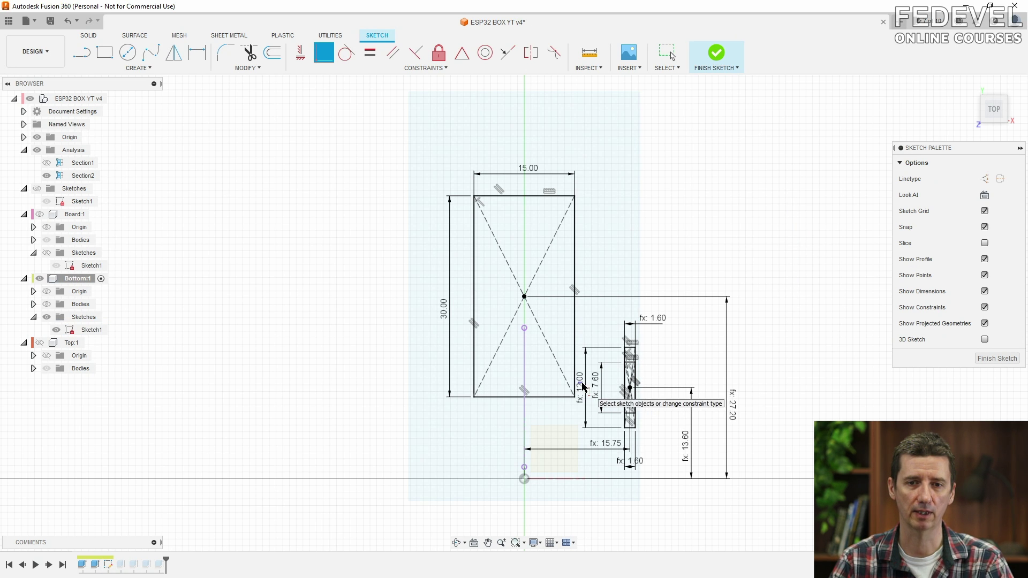
scroll(583, 387, "up", 4)
key("Escape")
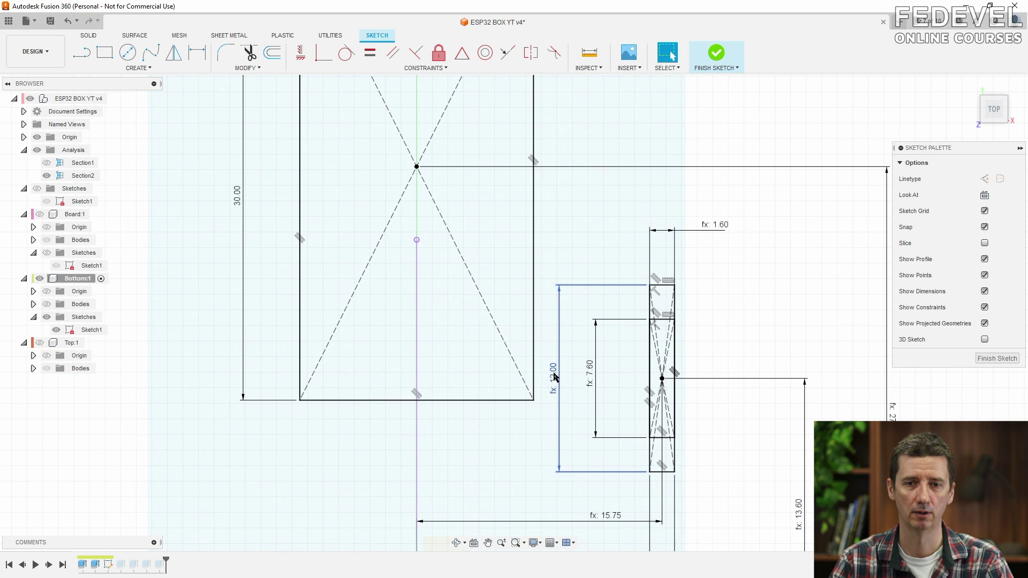
Move the larger latch rectangle's width dimension above the two concentric rectangles, beside the other width dimension.
scroll(603, 245, "down", 3)
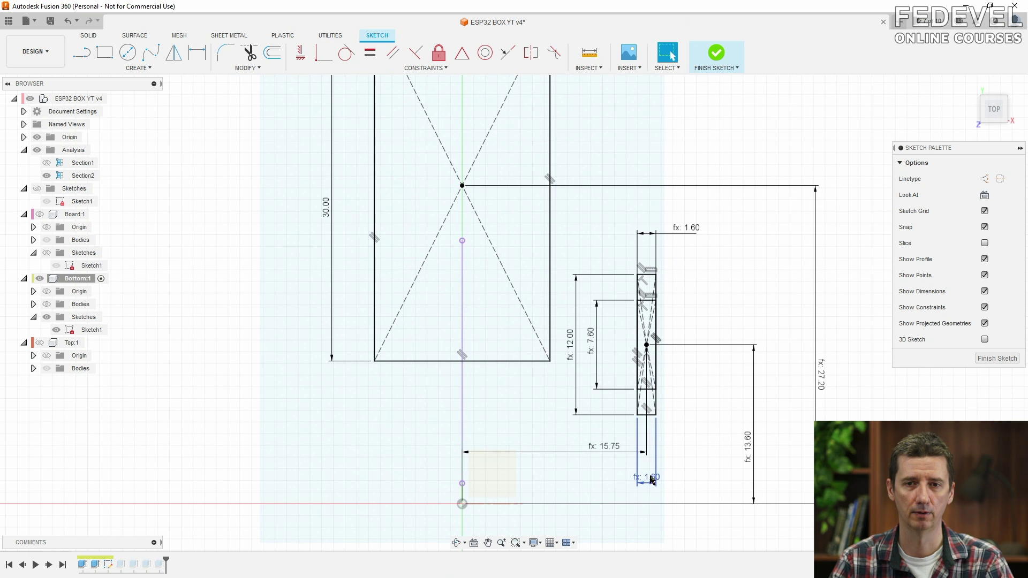
left_click_drag(652, 481, 687, 248)
scroll(673, 349, "down", 1)
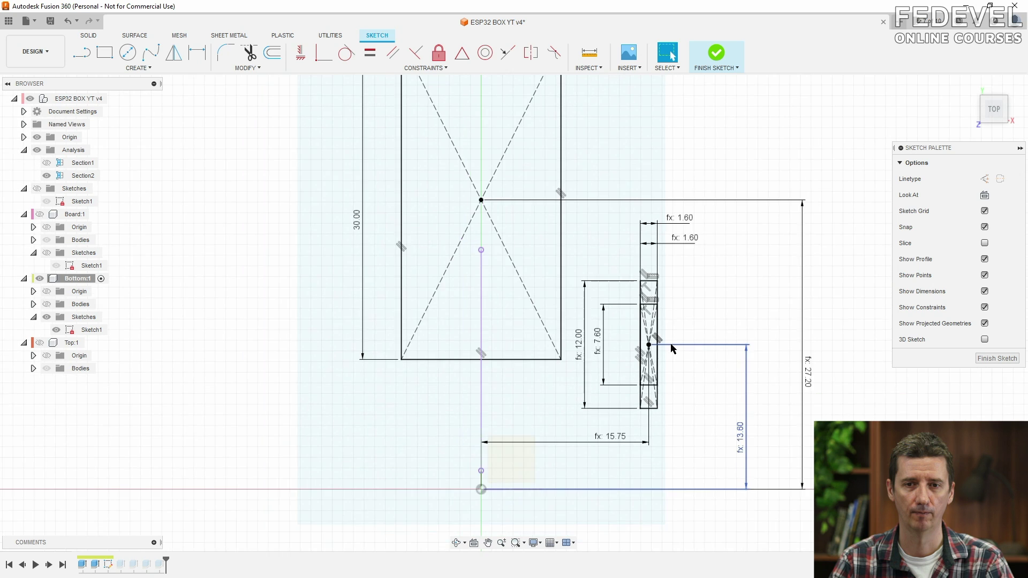
scroll(673, 348, "down", 1)
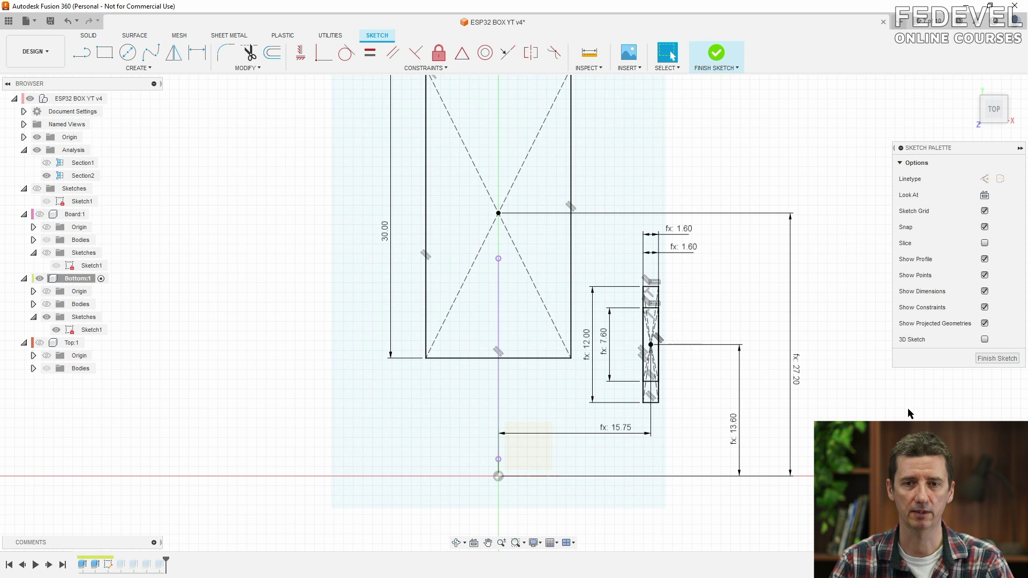
Finish the sketch and show the Bottom component's bodies and Sketch1.
left_click(996, 358)
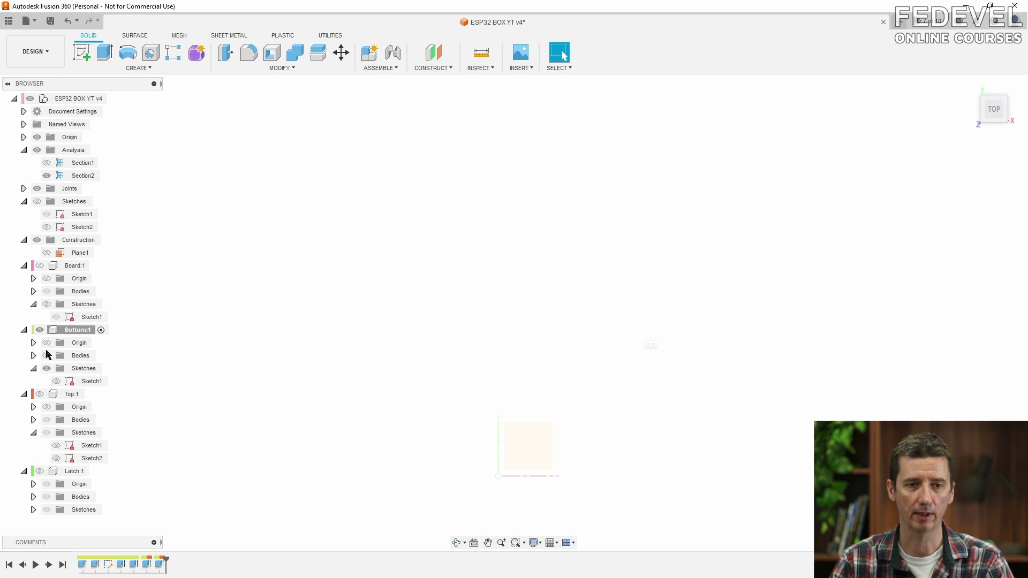
left_click(47, 356)
left_click(56, 381)
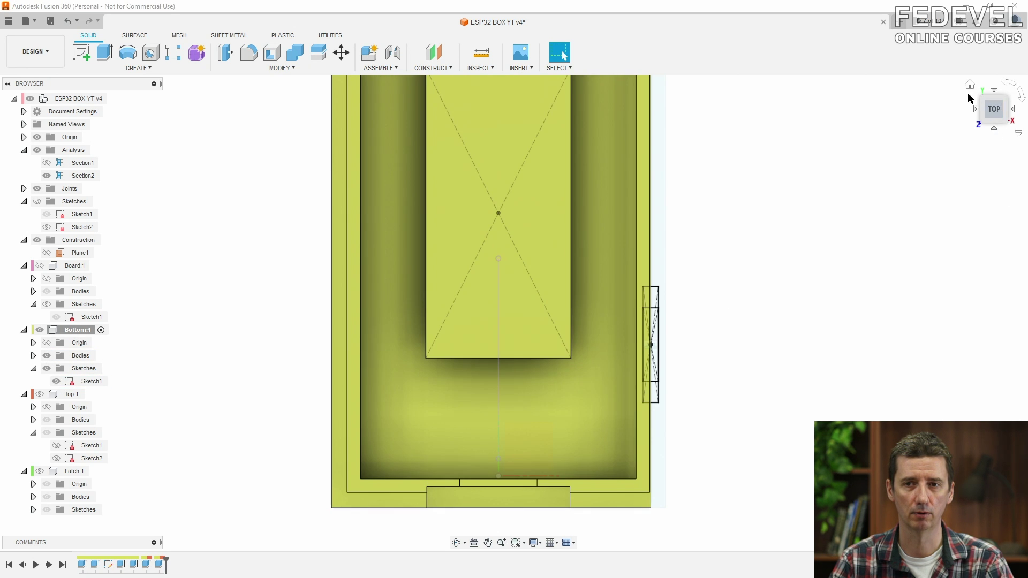
Switch to the home view and hide the section analysis to expose the Bottom's uncut side wall.
left_click(972, 90)
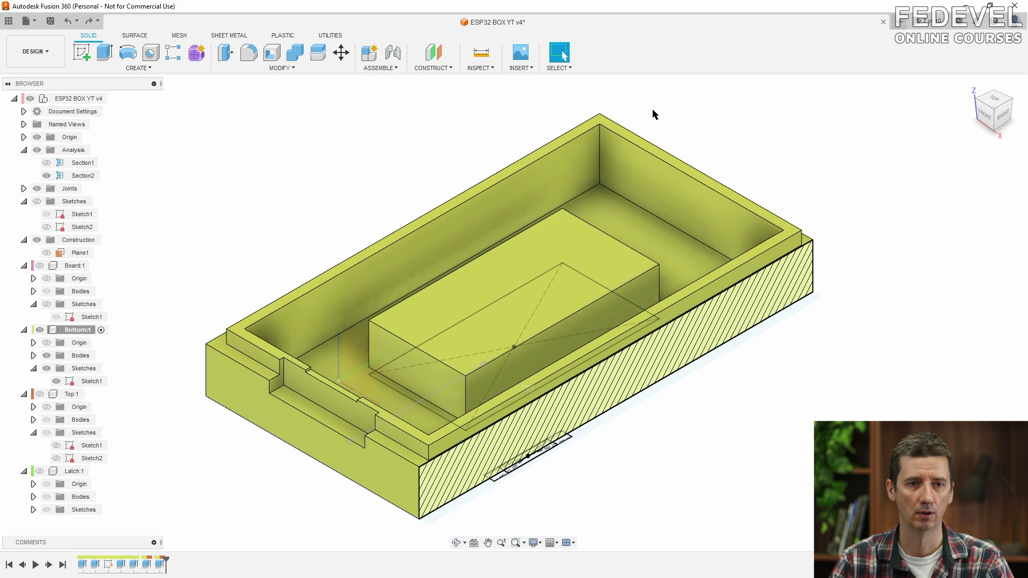
left_click(37, 150)
scroll(540, 463, "up", 6)
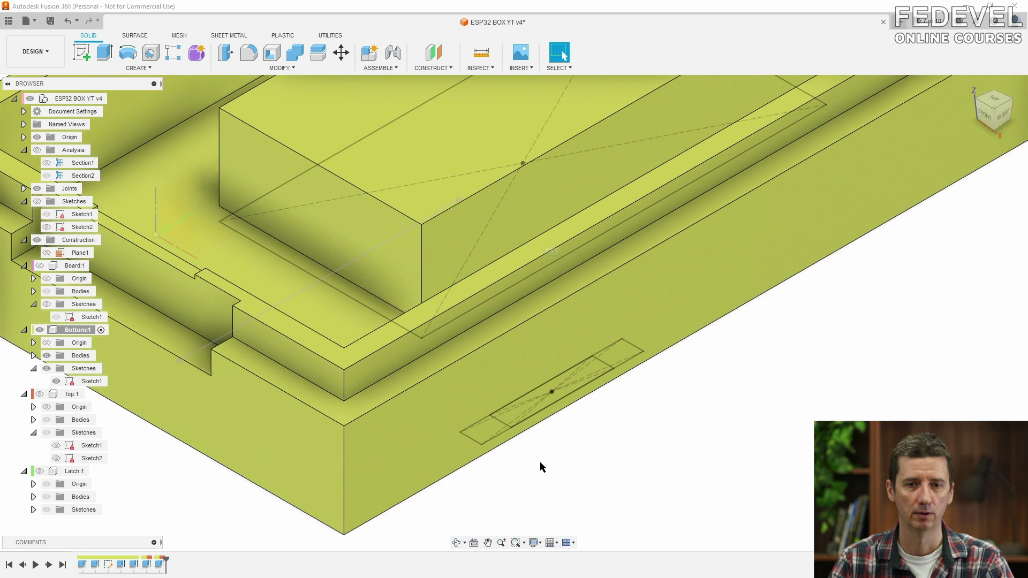
Cut the smaller latch rectangle into the Bottom's Body1 with an extrude distance of -box_bottom_height.
left_click(46, 356)
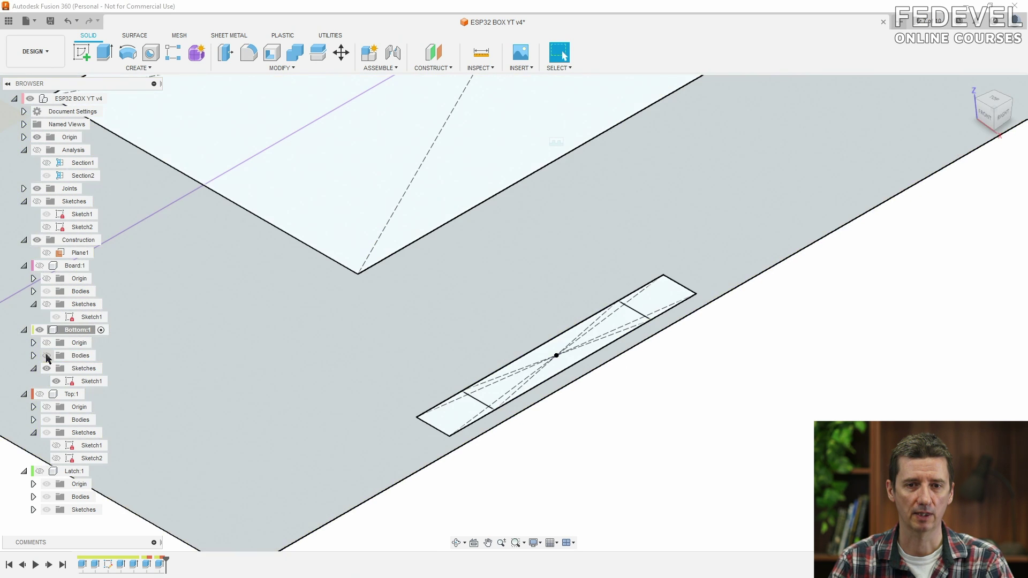
left_click(493, 399)
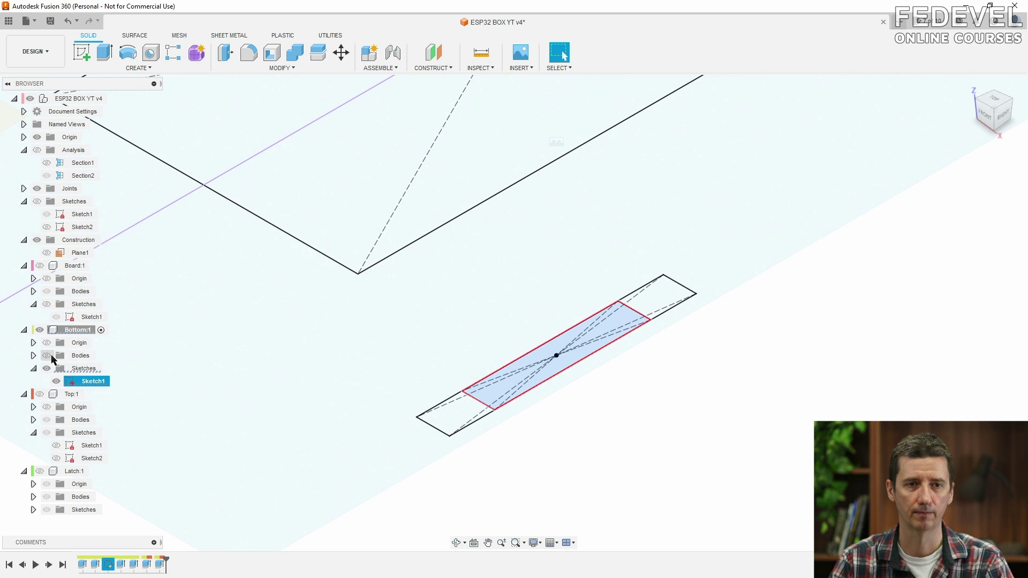
left_click(47, 356)
left_click(105, 52)
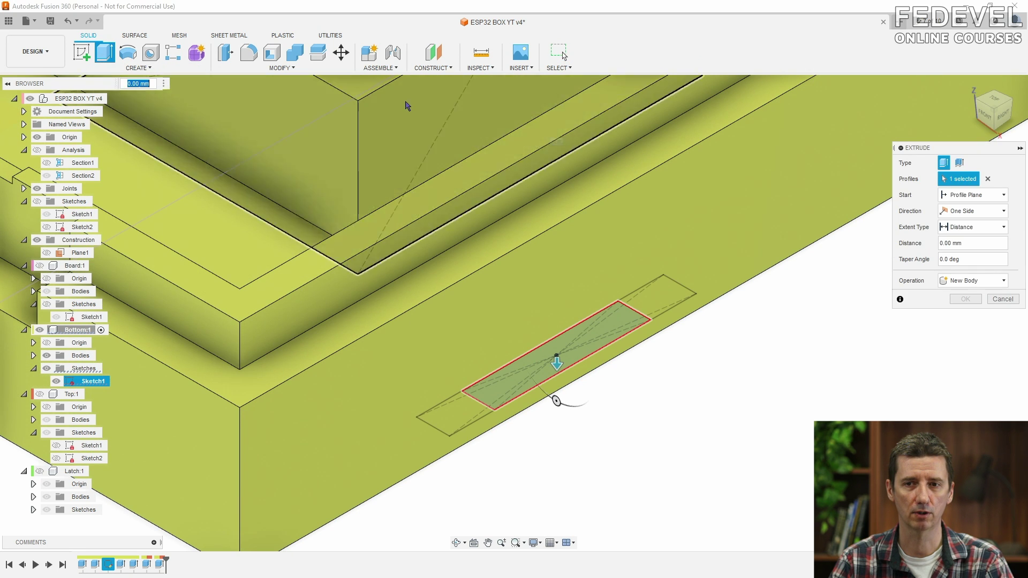
type("-bo")
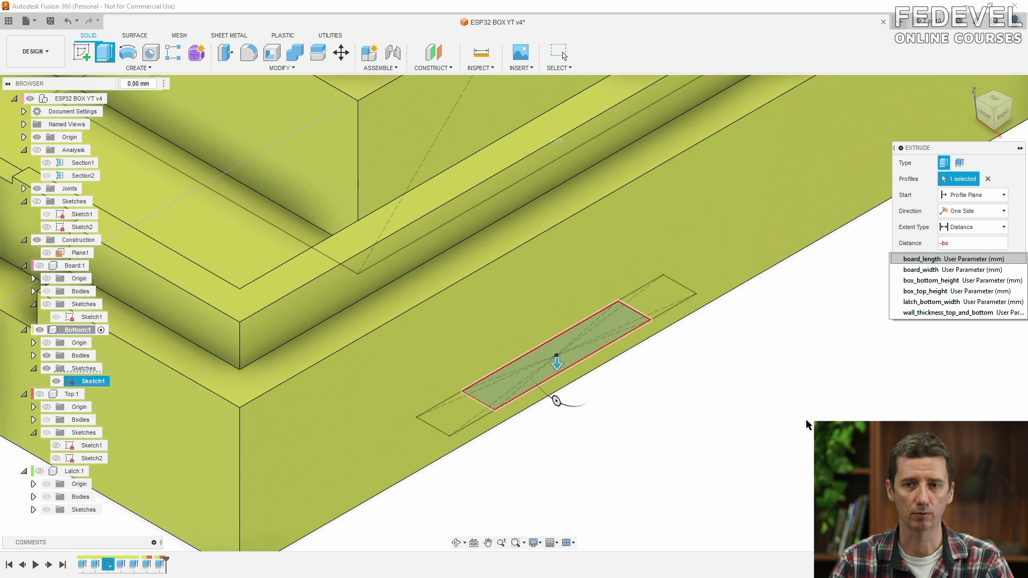
left_click(971, 281)
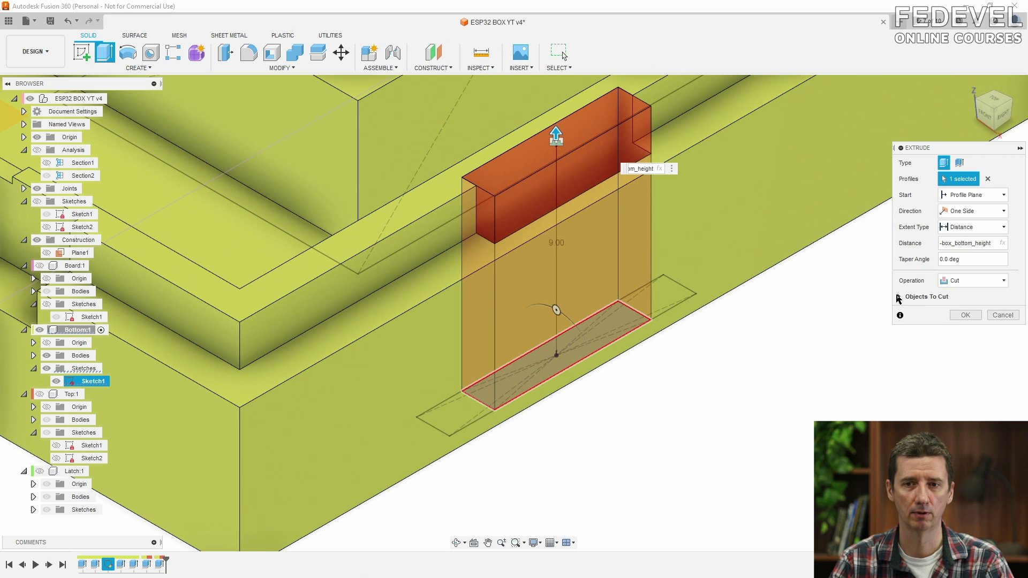
left_click(900, 297)
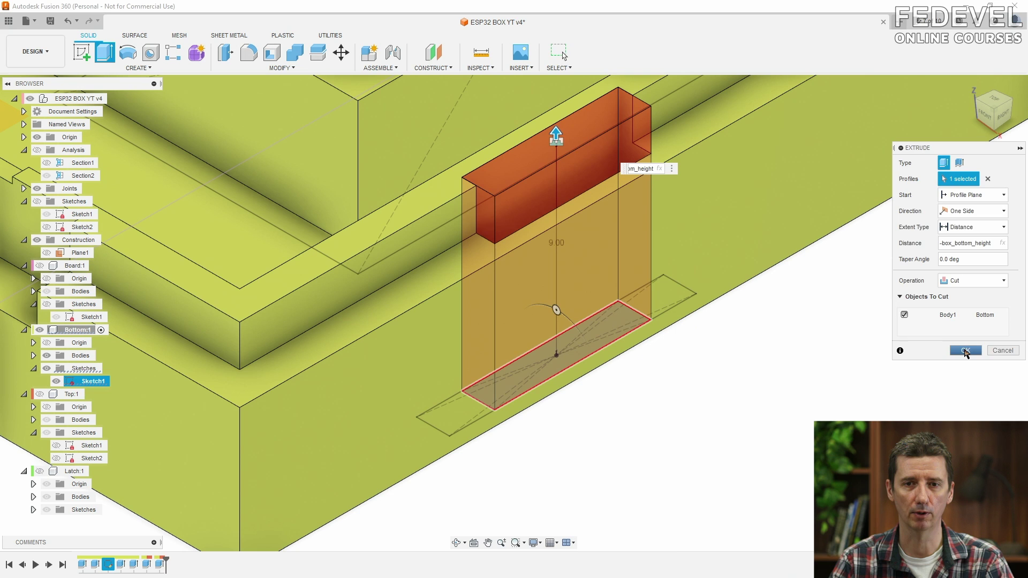
left_click(965, 352)
Cut the two end profiles of the larger latch rectangle into the Bottom's Body1, with distance -box_bottom_height + latch_lock_distance/2 - 2*tolerance_small.
scroll(837, 478, "down", 2)
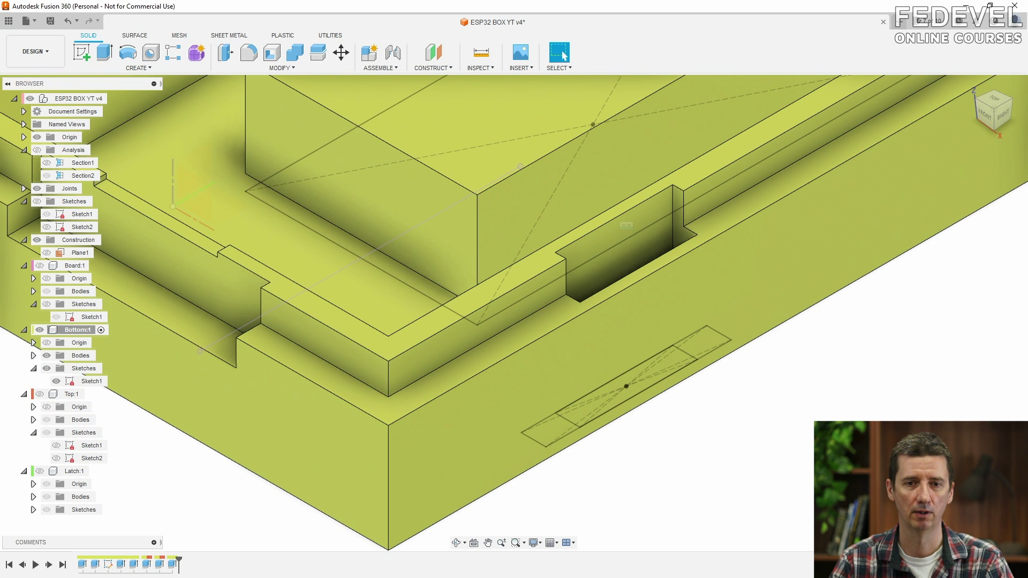
double_click(90, 380)
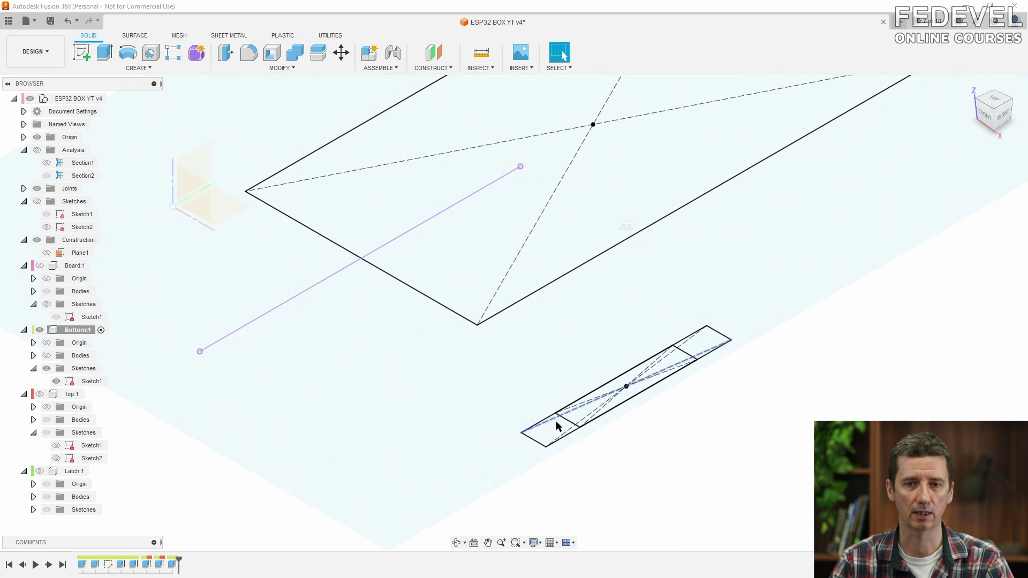
left_click(549, 428)
left_click(715, 343, "shift")
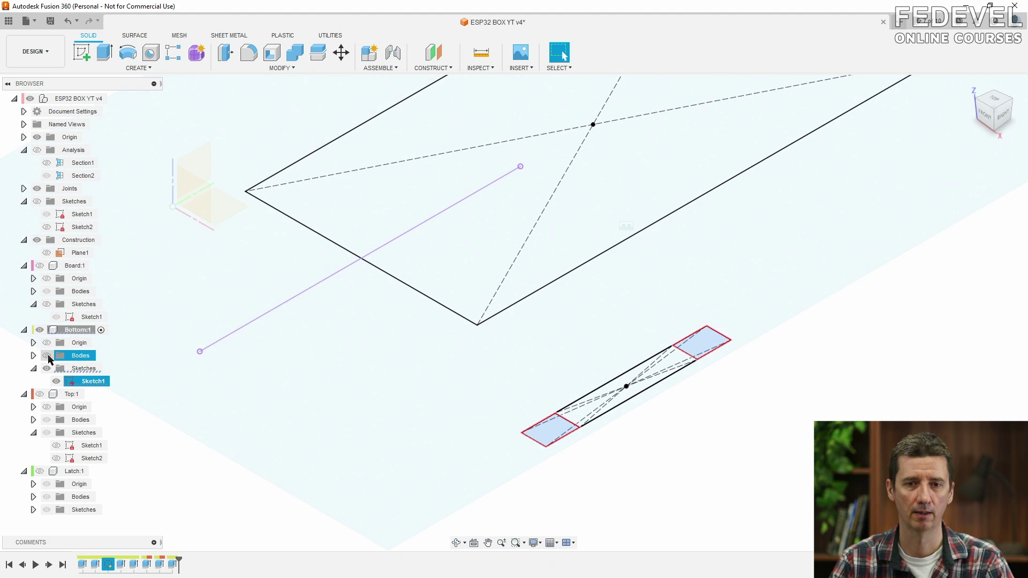
left_click(47, 357)
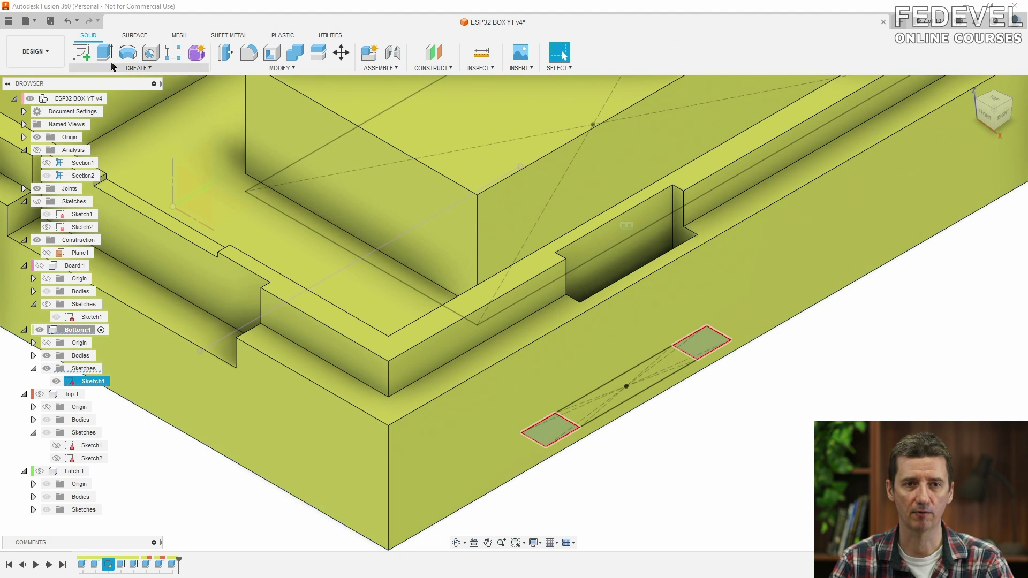
key("e")
left_click_drag(996, 243, 929, 247)
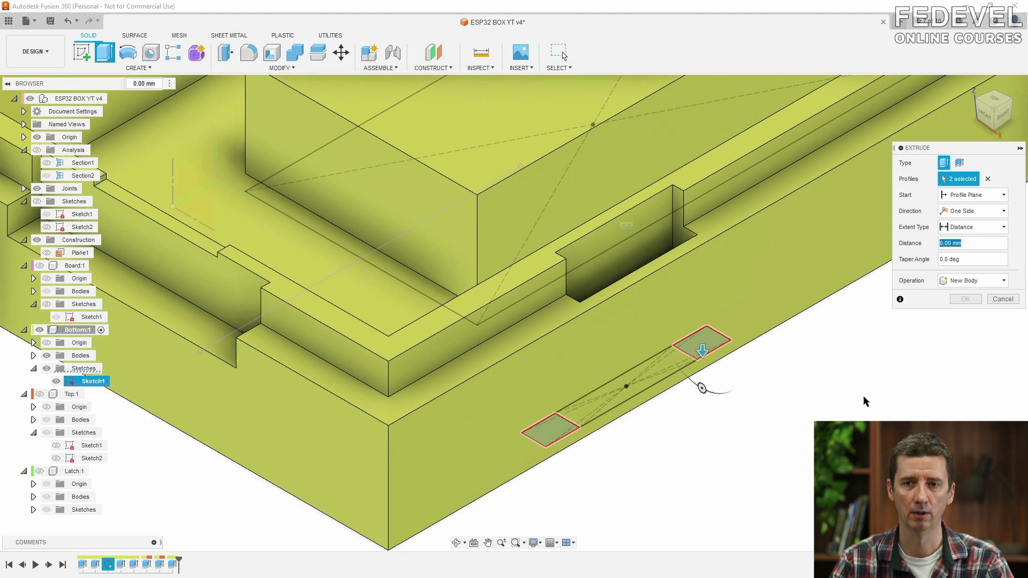
type("-b")
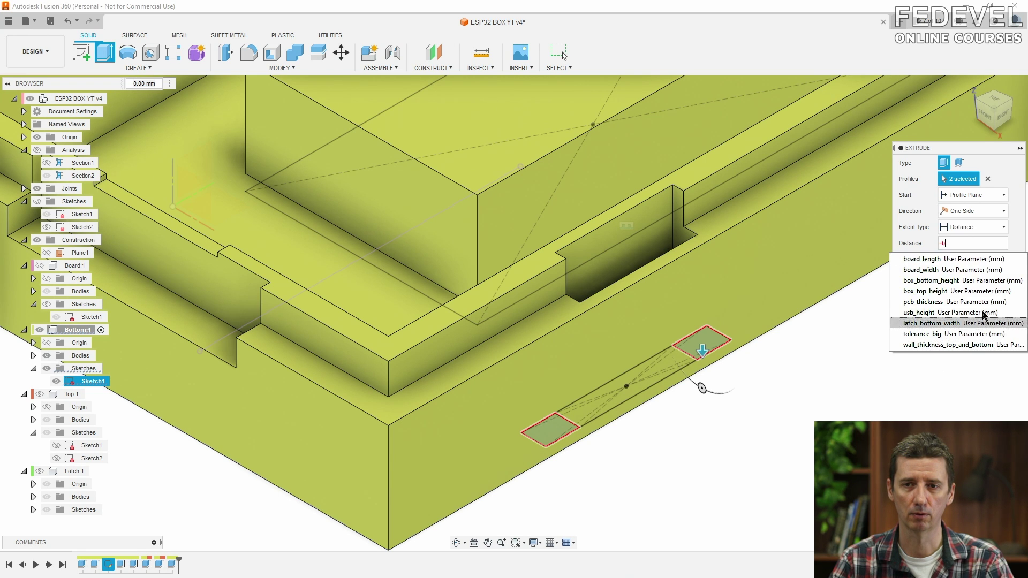
left_click(988, 282)
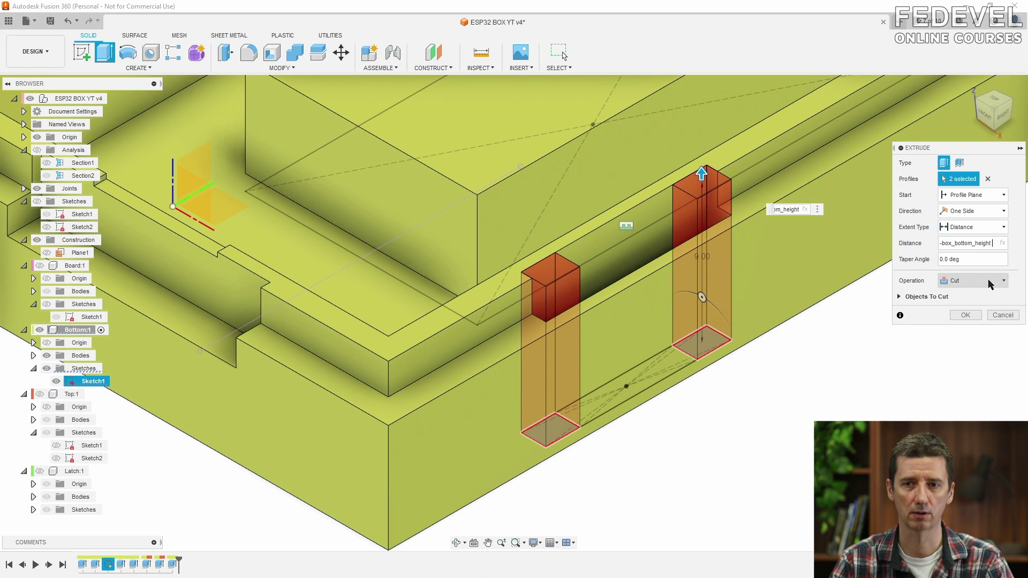
type("+ la")
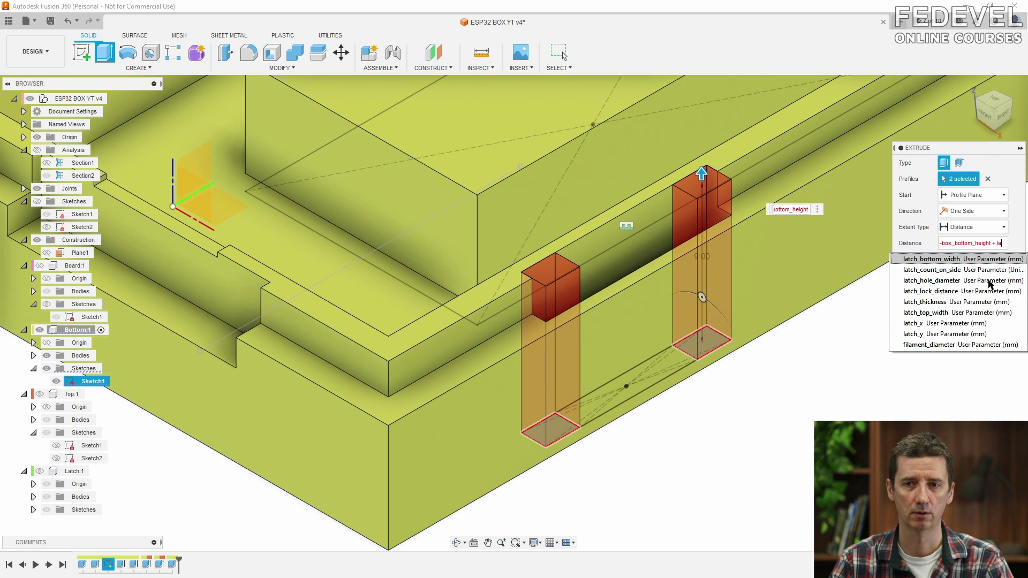
left_click(989, 291)
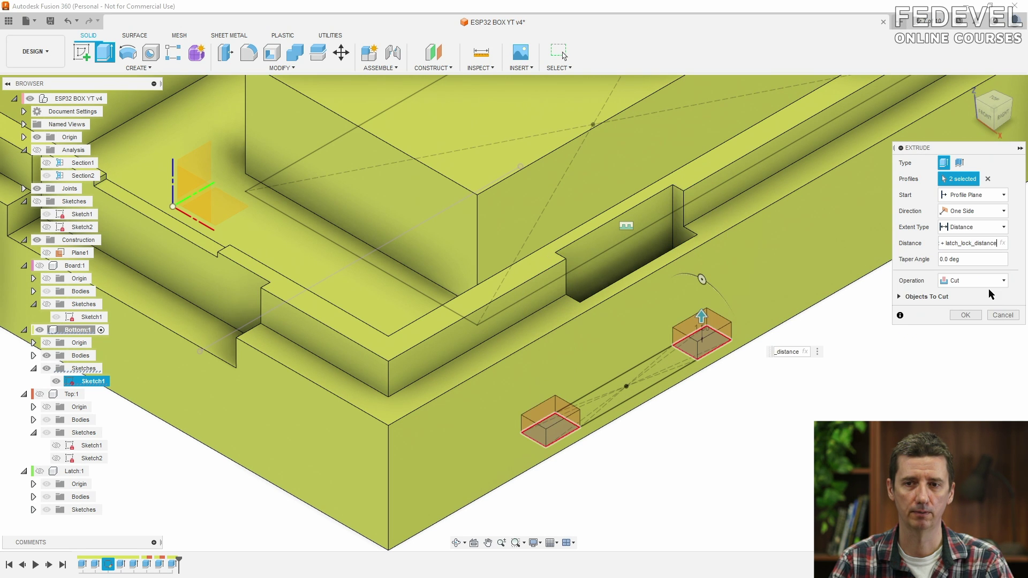
type("/2")
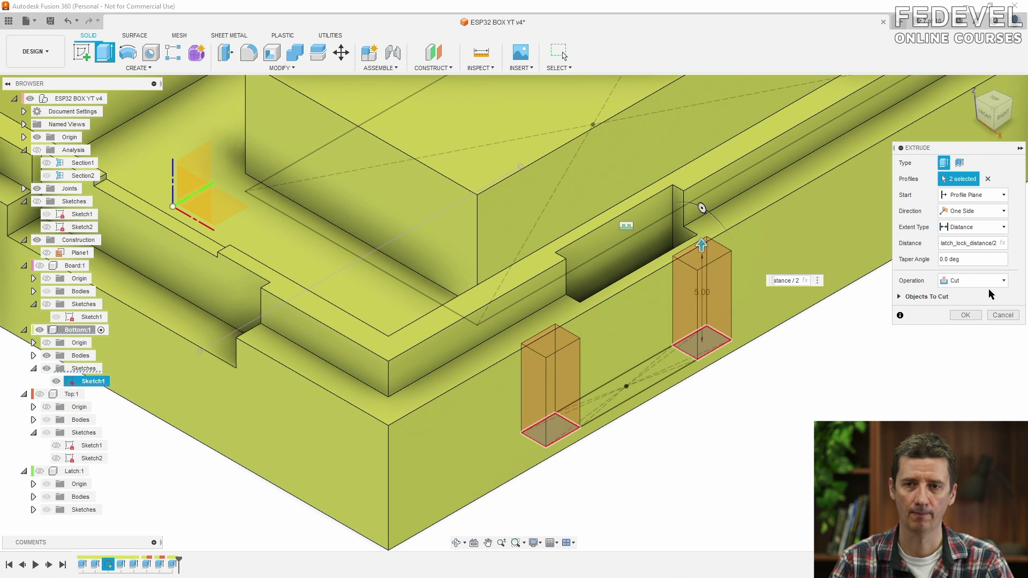
type(" -")
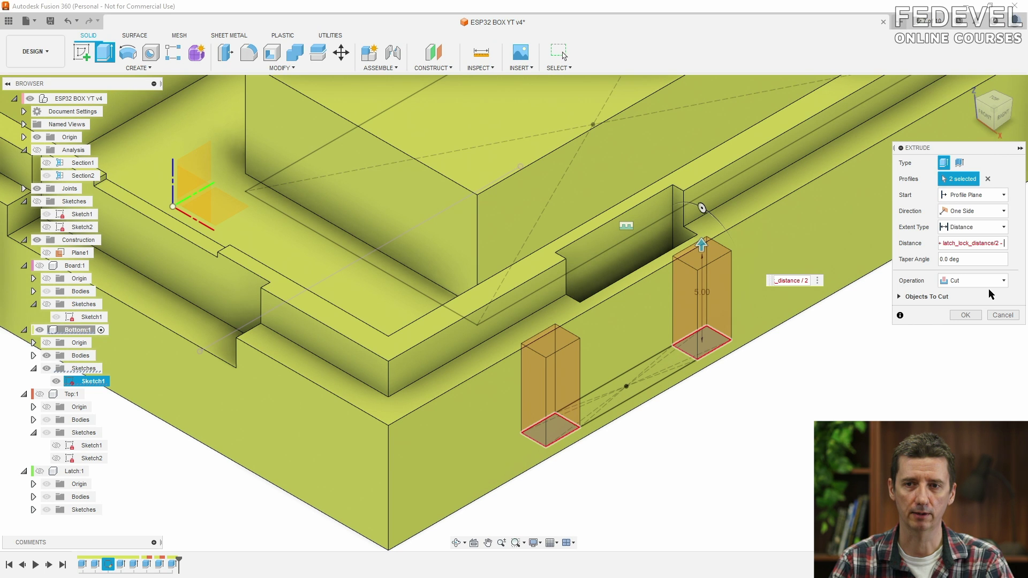
type(" 2*to")
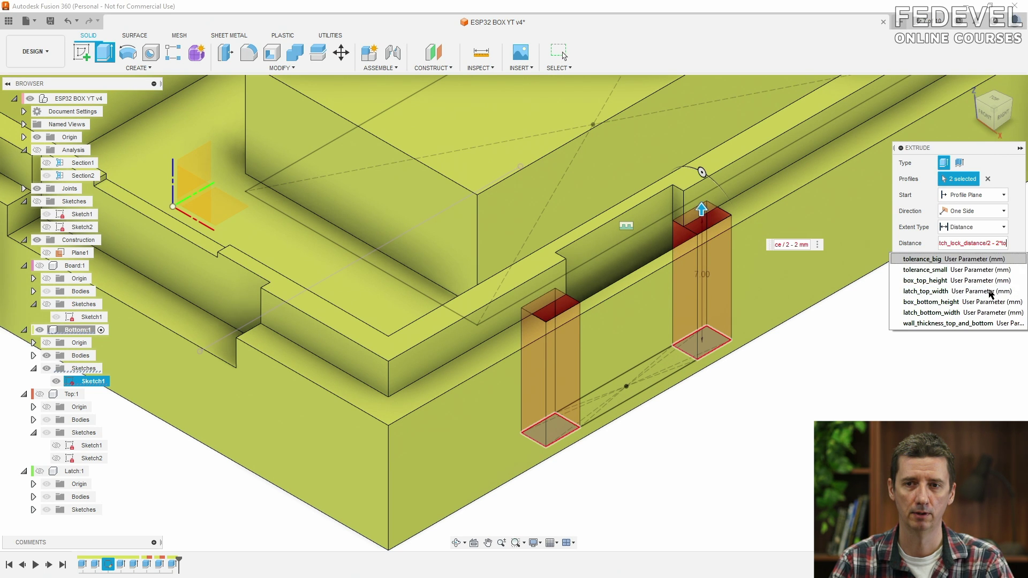
left_click(991, 271)
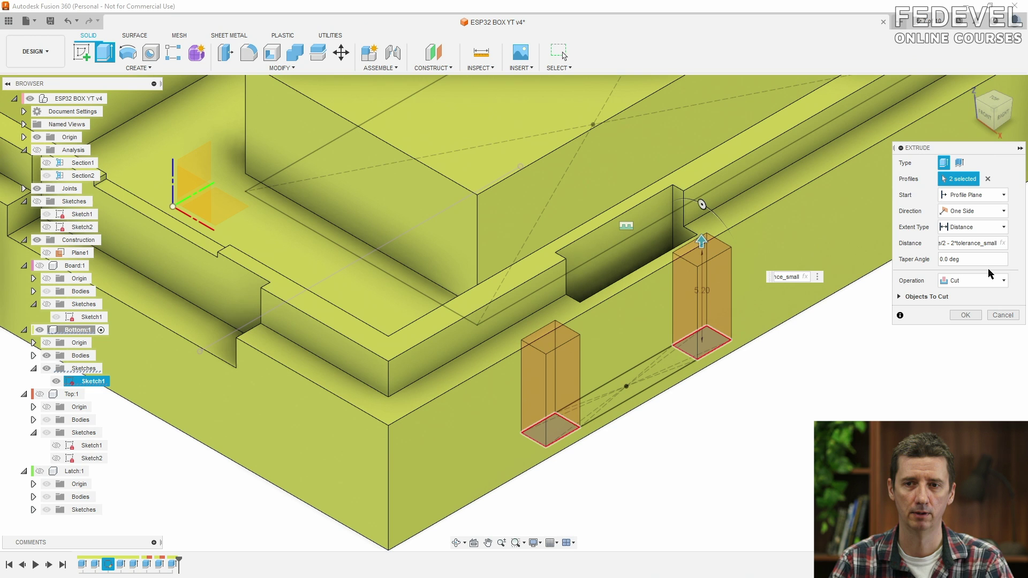
left_click(926, 296)
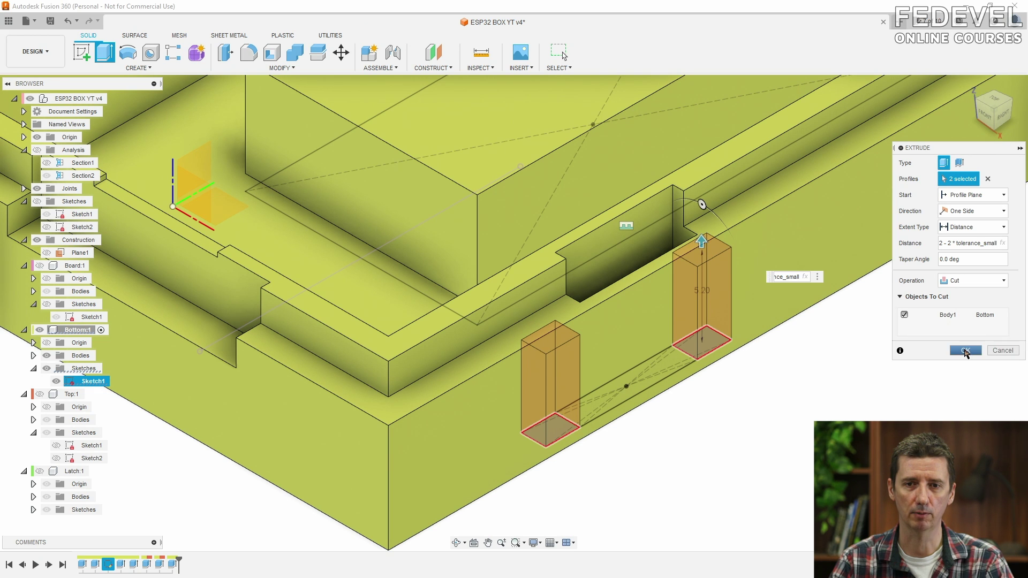
left_click(965, 351)
Show the Latch component and examine its fit in the Bottom's opening, from the underside and in the section at the home view.
left_click(38, 151)
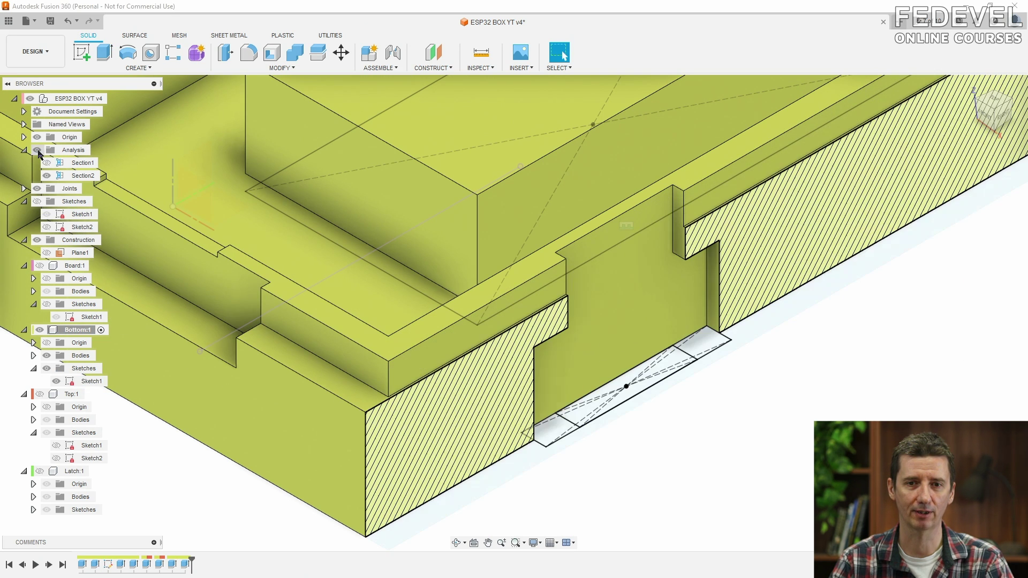
left_click(40, 472)
middle_click_drag(775, 420, 589, 343, "shift")
left_click(38, 151)
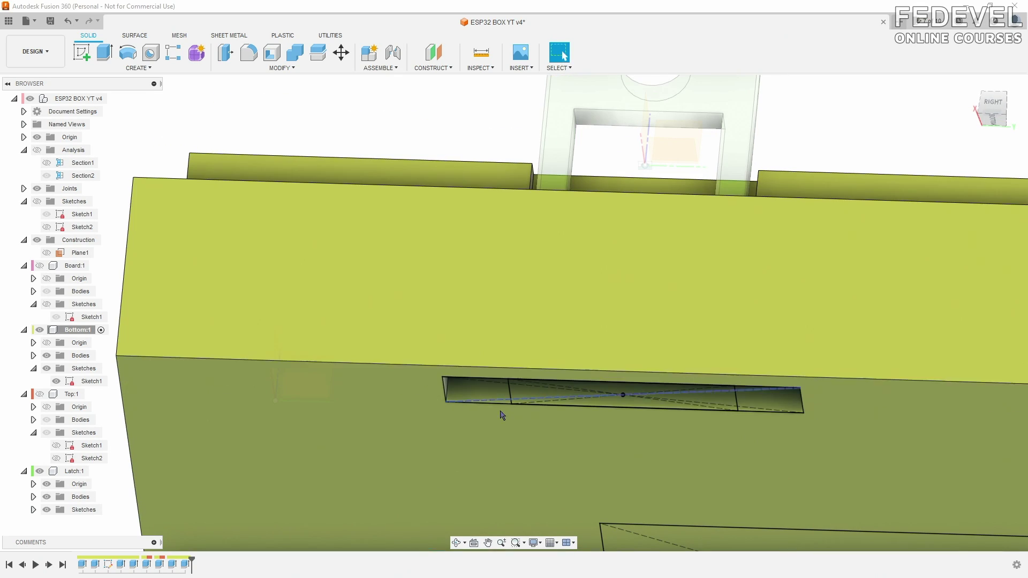
mouse_move(500, 416)
middle_mouse_down("shift")
mouse_move(588, 431)
mouse_move(588, 383)
mouse_move(583, 403)
mouse_move(611, 472)
middle_mouse_up("shift")
left_click(971, 86)
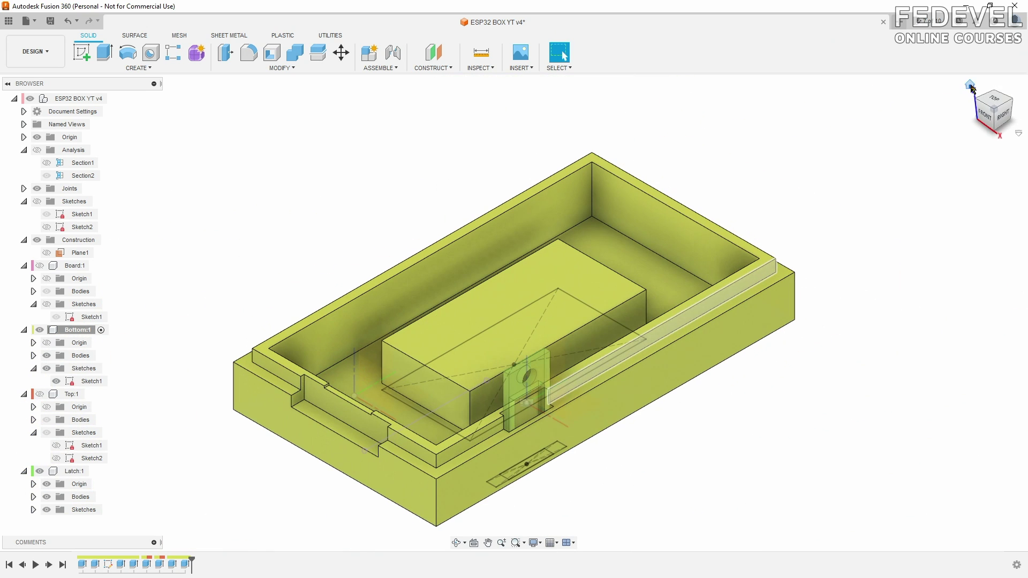
left_click(36, 150)
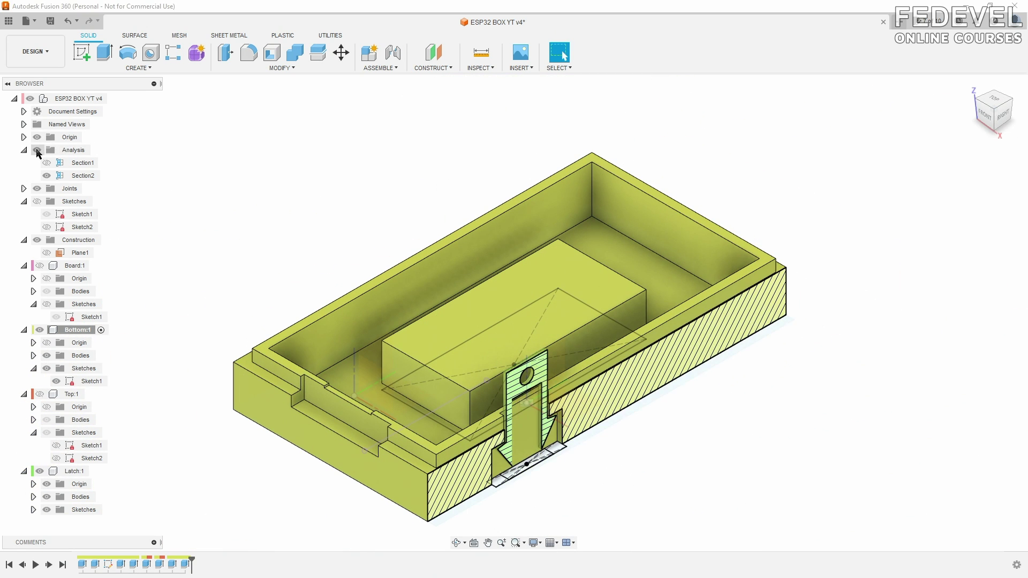
Start a rectangular pattern with object type Features, containing the two latch opening cuts in the Bottom.
left_click(136, 68)
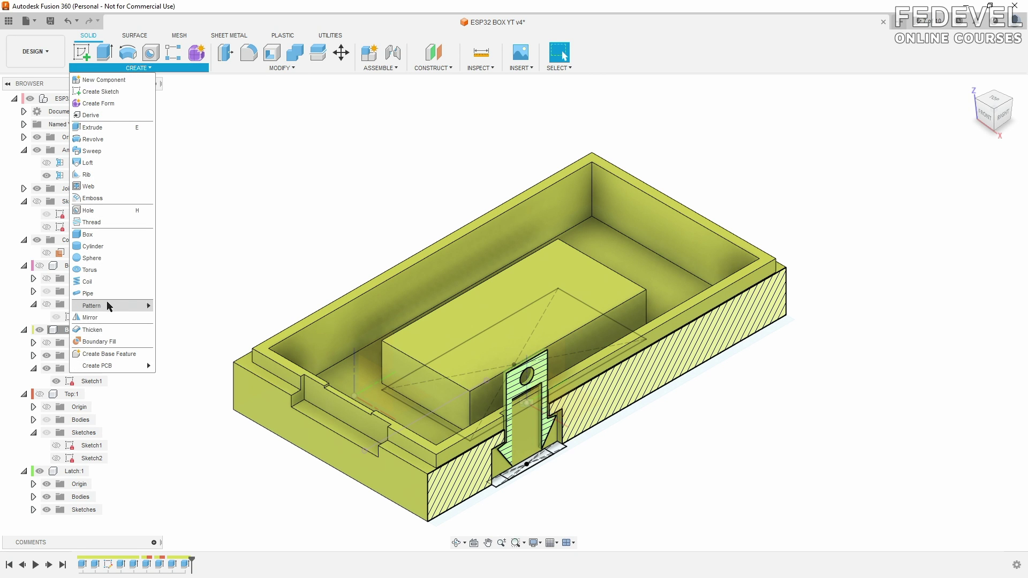
mouse_move(108, 306)
left_click(191, 304)
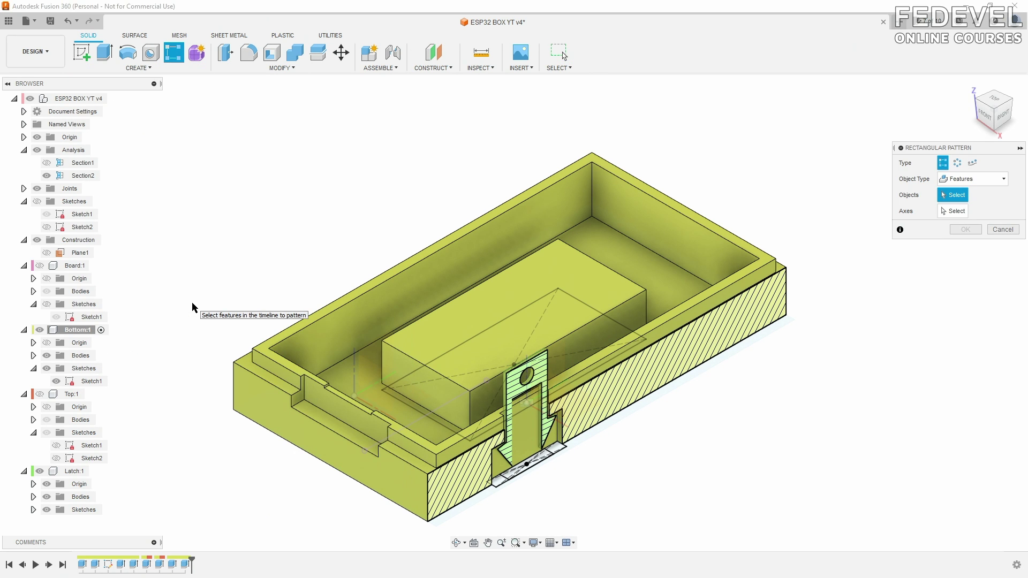
left_click(980, 179)
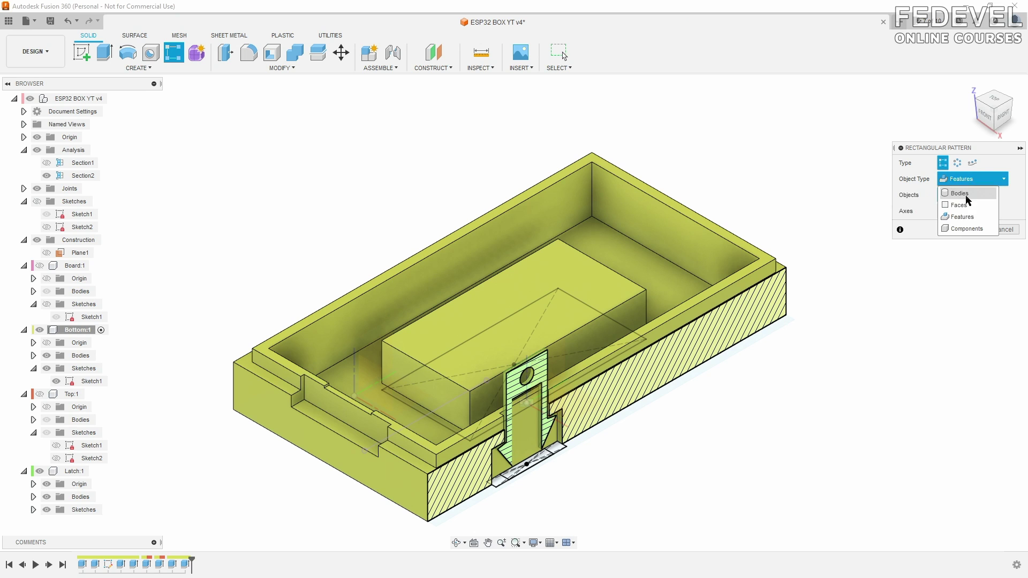
left_click(964, 217)
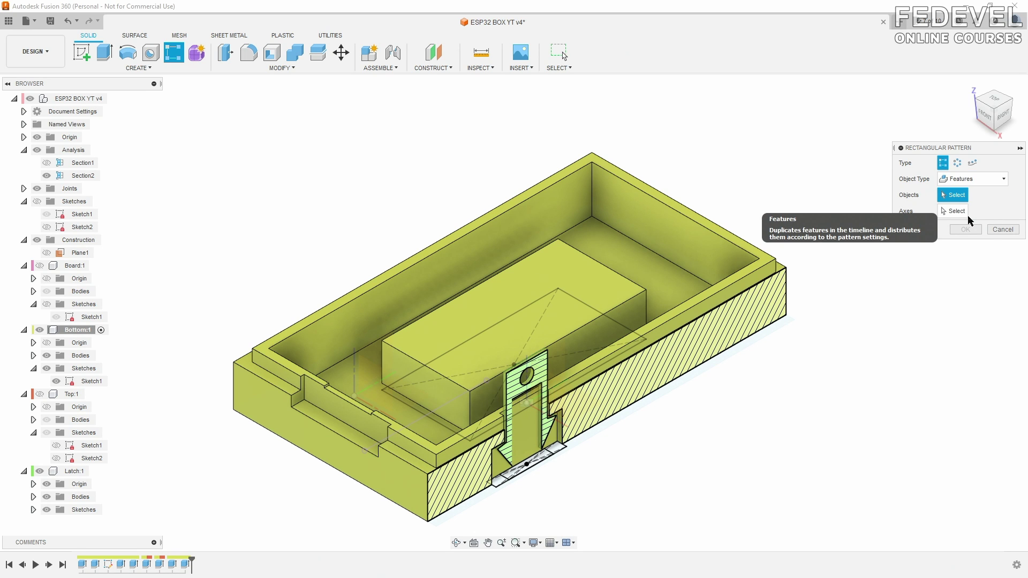
left_click(186, 565)
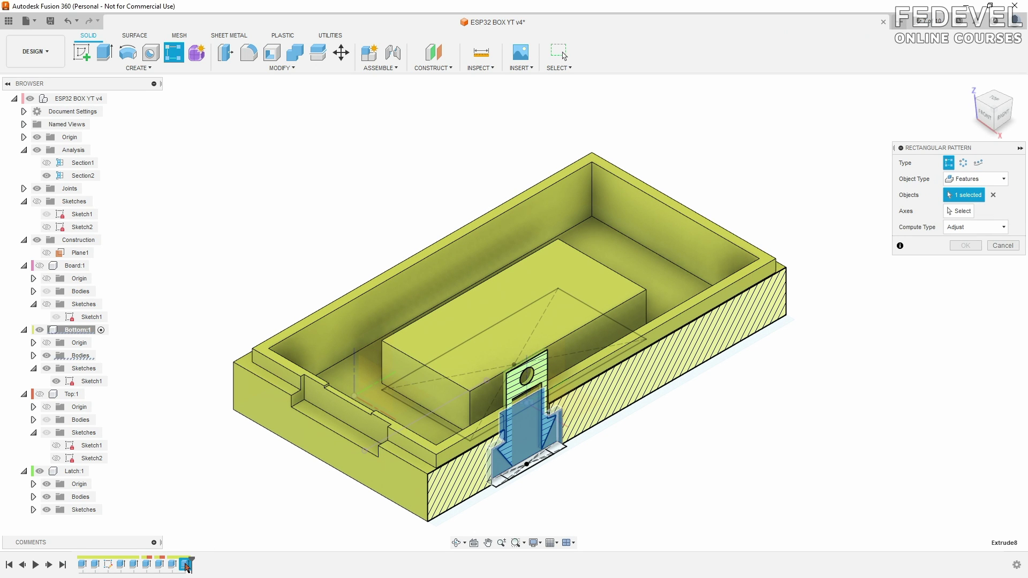
left_click(174, 564, "ctrl")
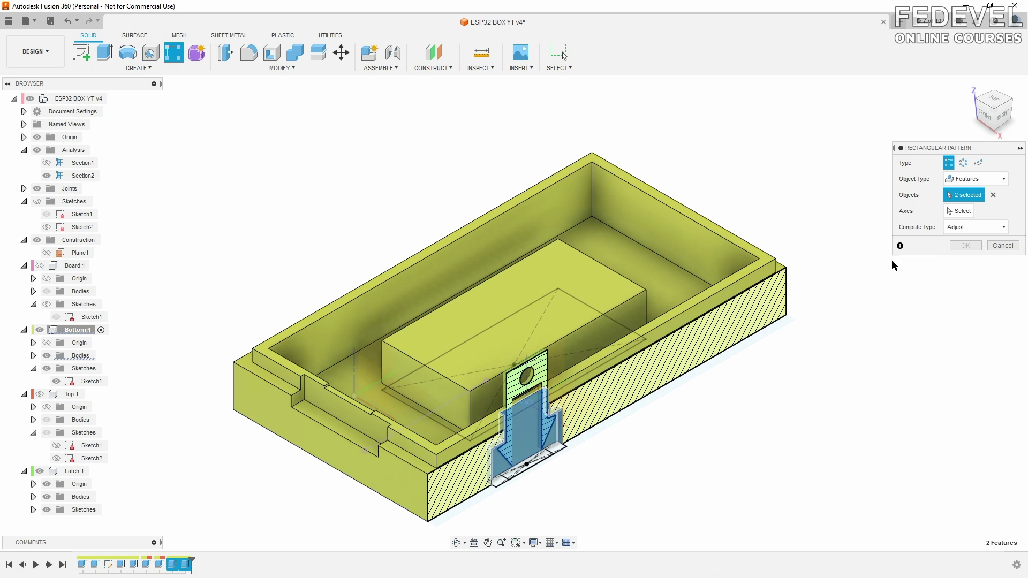
Align the pattern axes to the raised block's short top edge and space the copies 17 mm on Axis 1 and -17 mm on Axis 2.
left_click(947, 212)
left_click(609, 272)
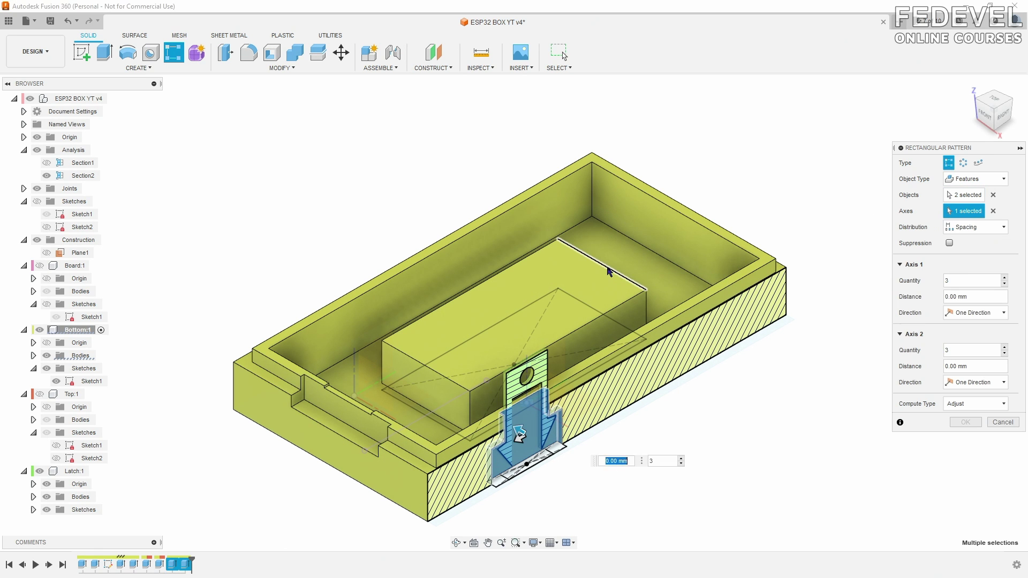
left_click_drag(519, 437, 633, 378)
left_click_drag(518, 430, 429, 358)
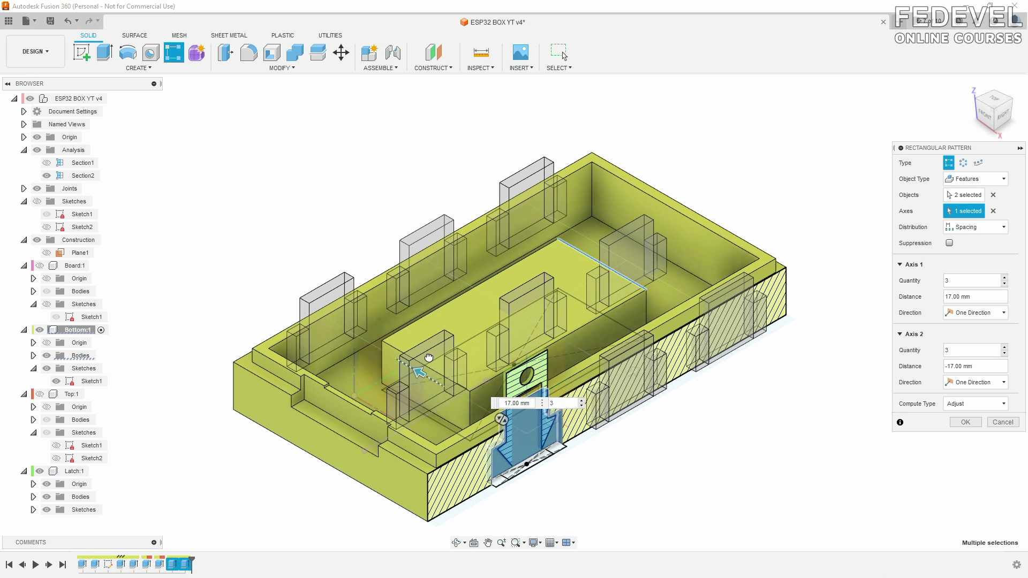
Keep the pattern distribution at Spacing and set Axis 1 to quantity 2 with distance latch_x * 2.
left_click(971, 229)
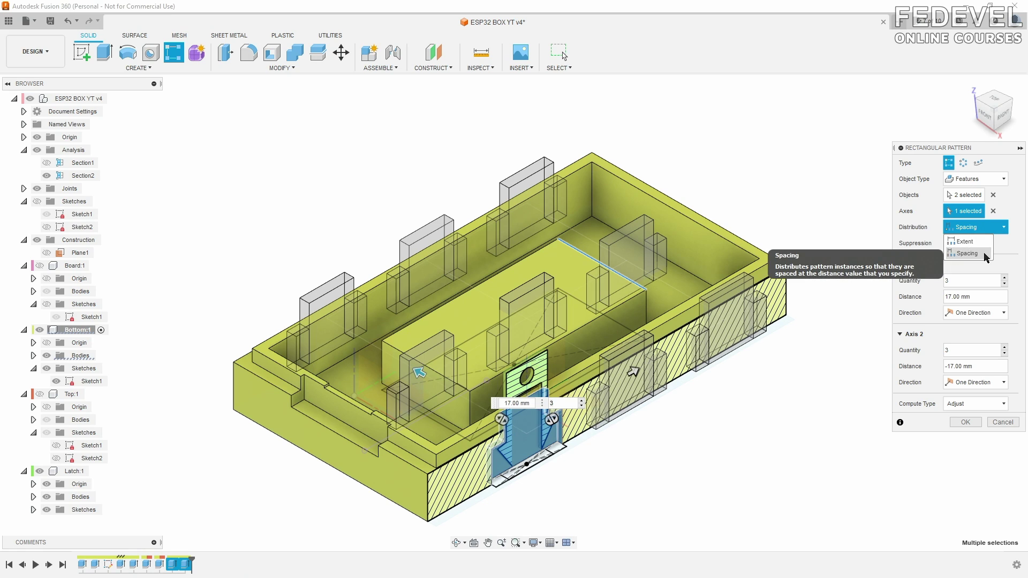
left_click(985, 254)
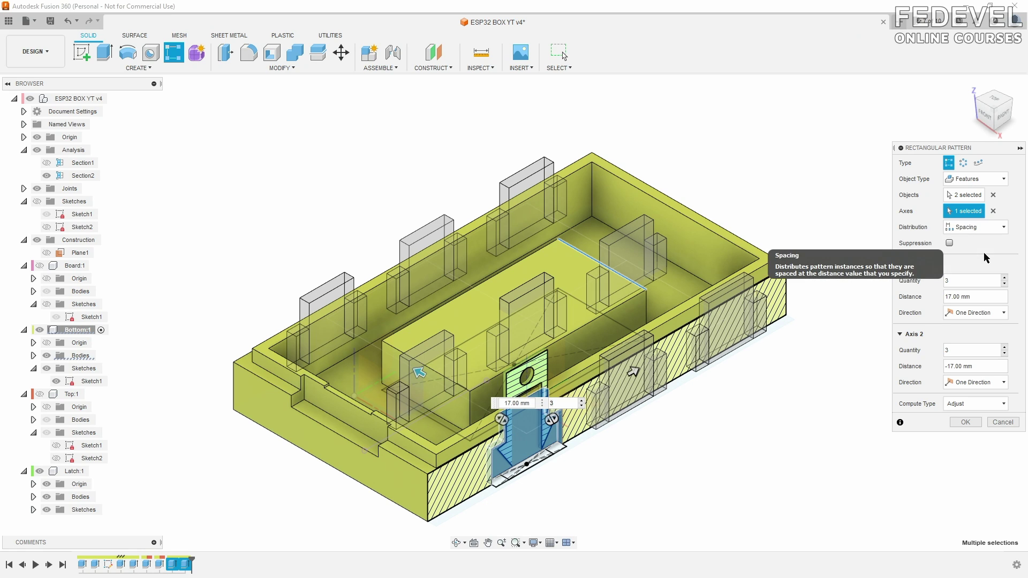
double_click(958, 280)
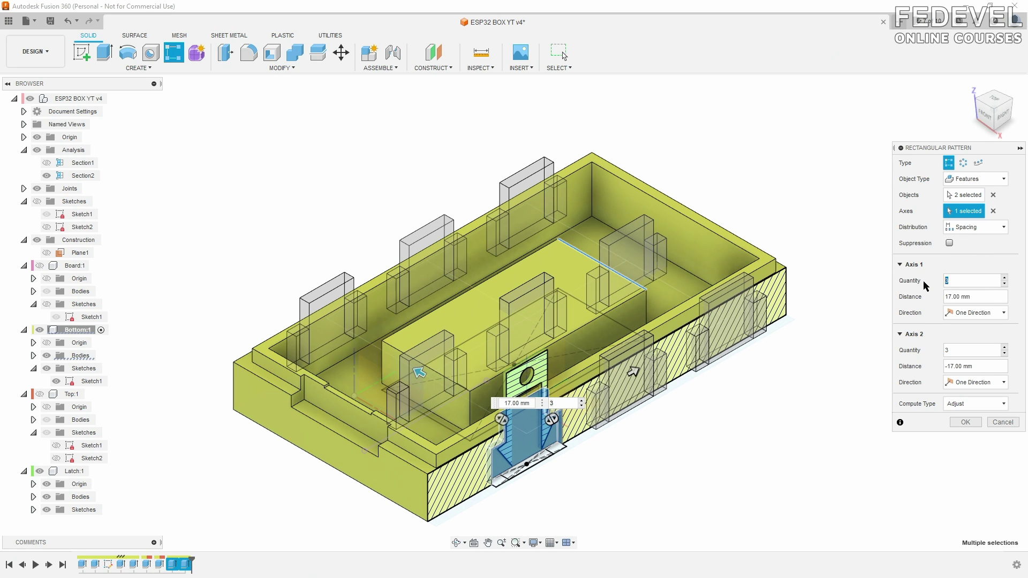
type("2")
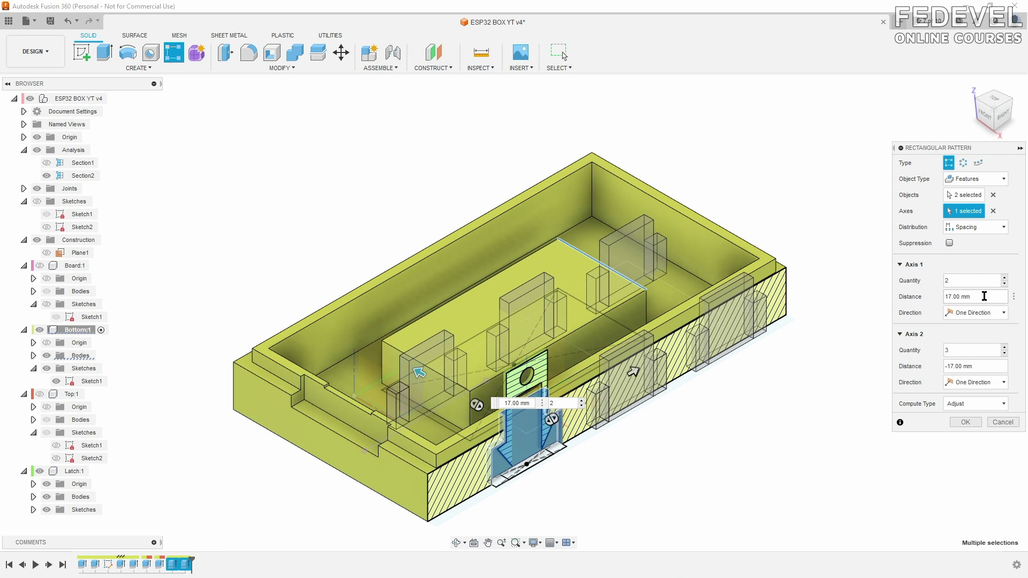
type("lat")
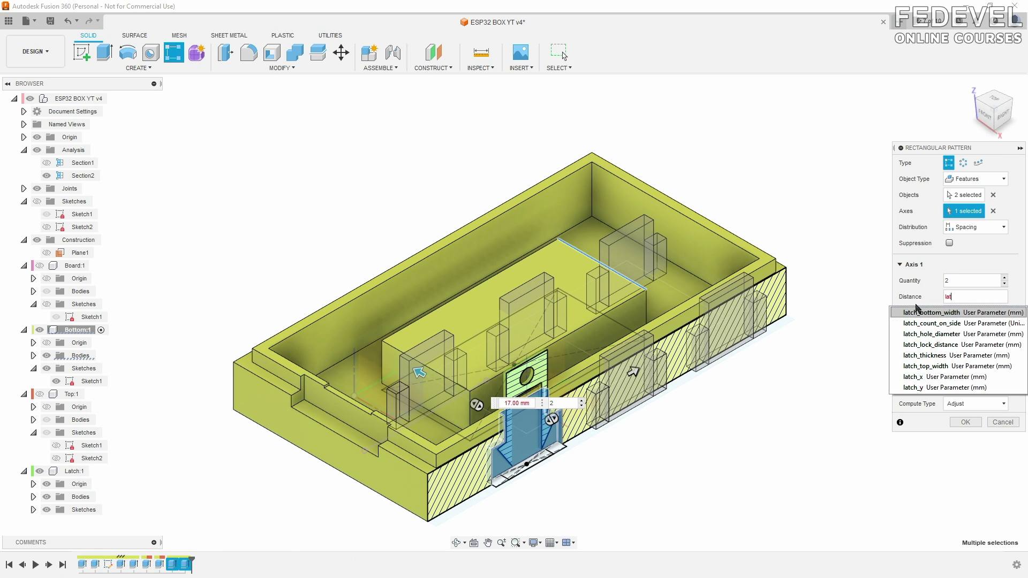
left_click(922, 377)
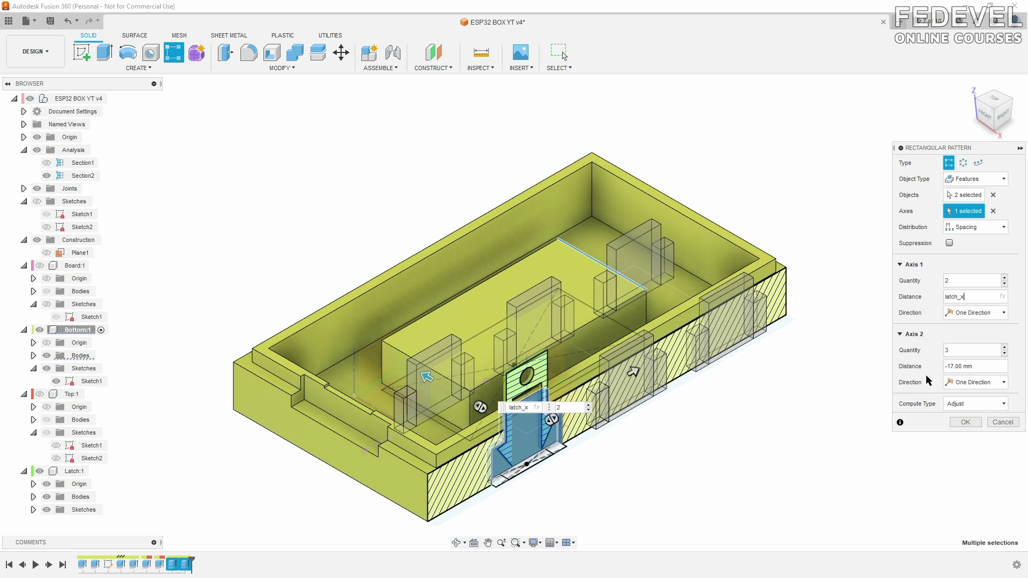
key("Return")
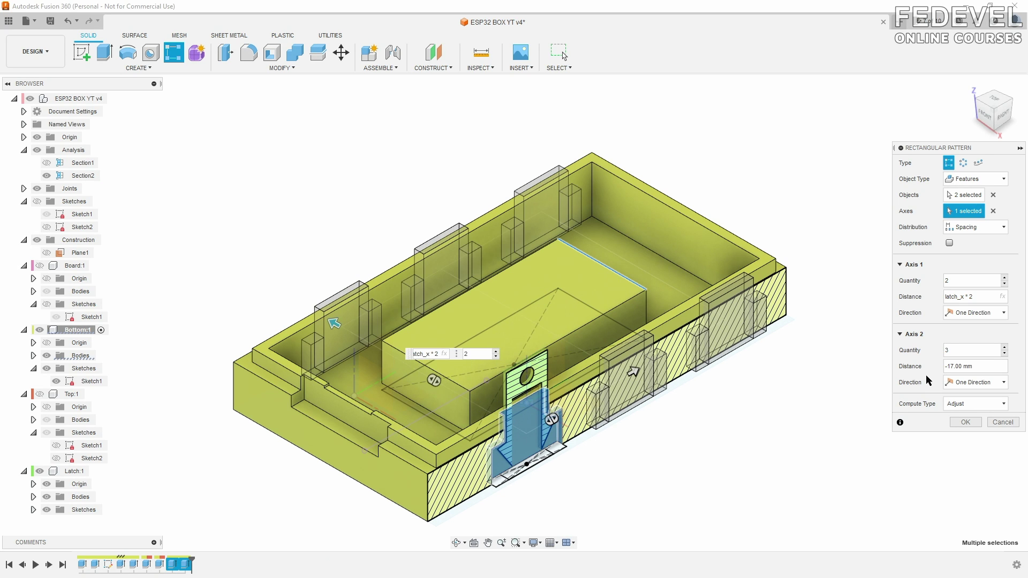
Set Axis 2 to quantity latch_count_on_side and distance -(board_length/latch_count_on_side), and complete the rectangular pattern.
left_click(958, 350)
type("la")
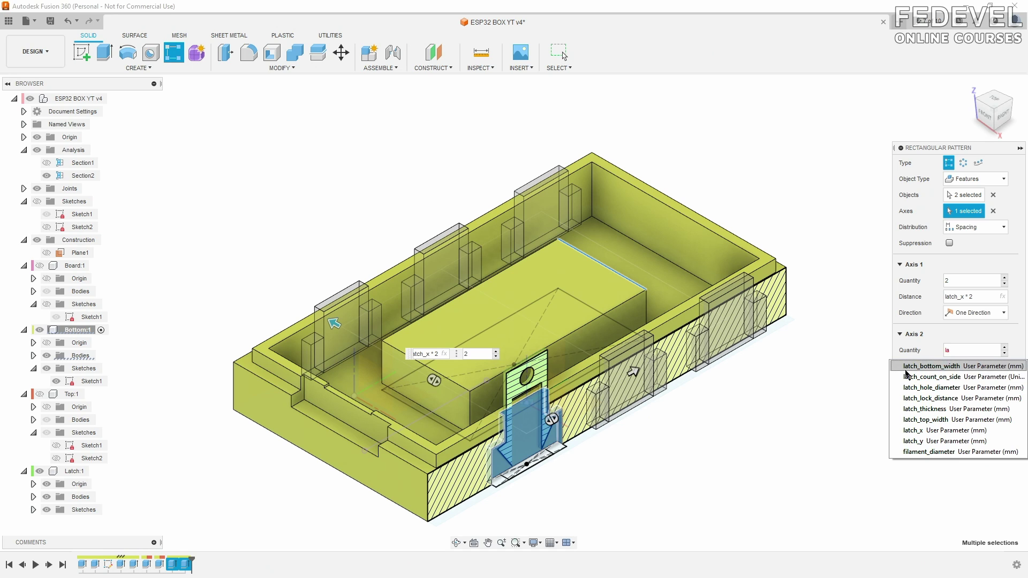
left_click(980, 377)
left_click_drag(987, 367, 910, 365)
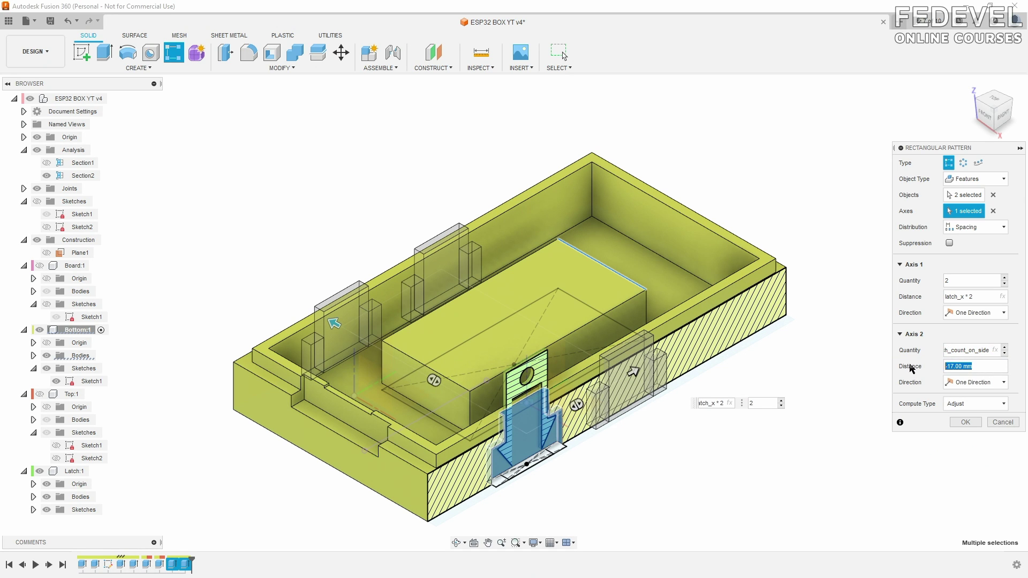
type("-(")
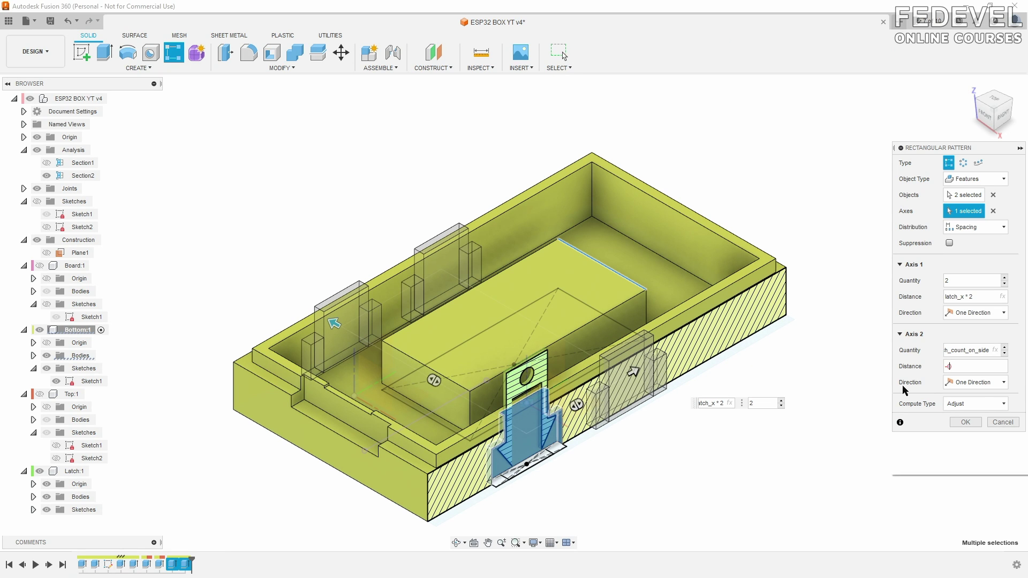
type("b")
left_click(945, 384)
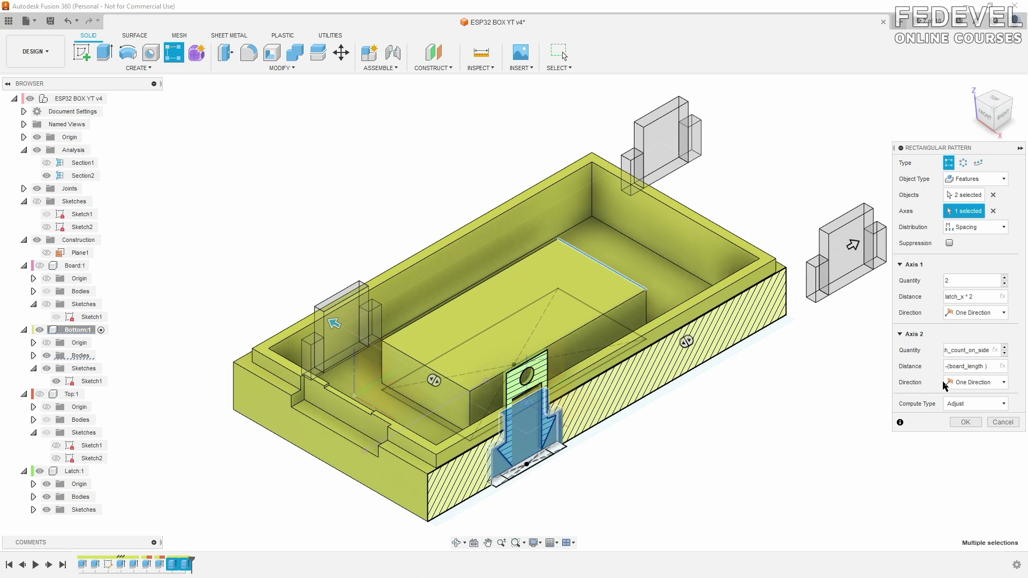
type("/la")
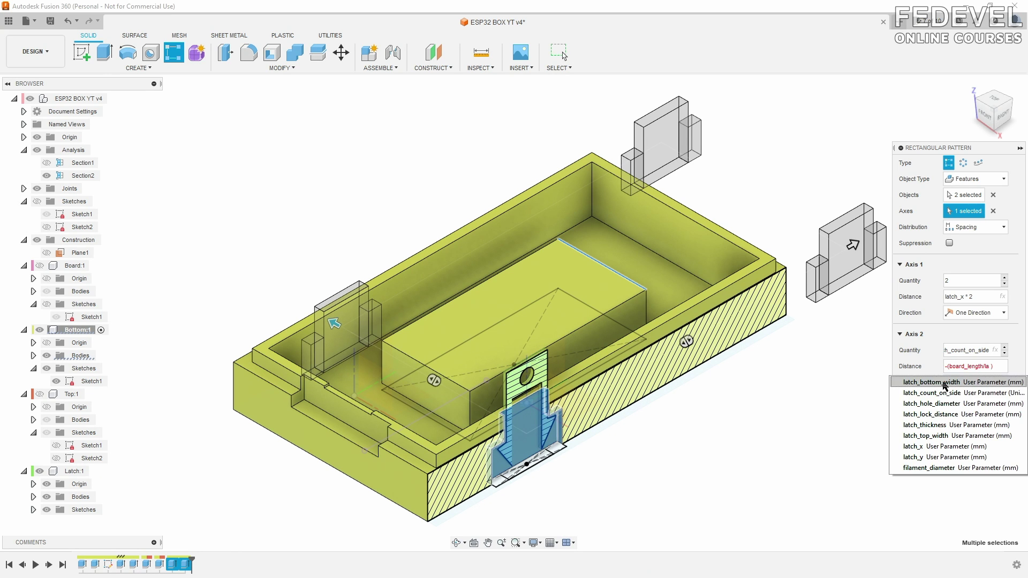
left_click(974, 393)
key("Return")
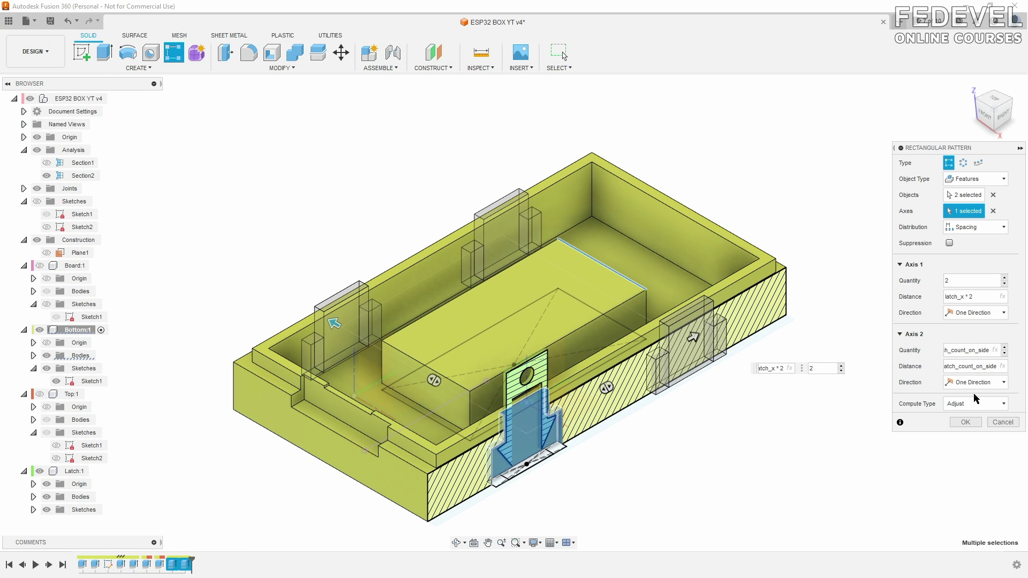
left_click(962, 423)
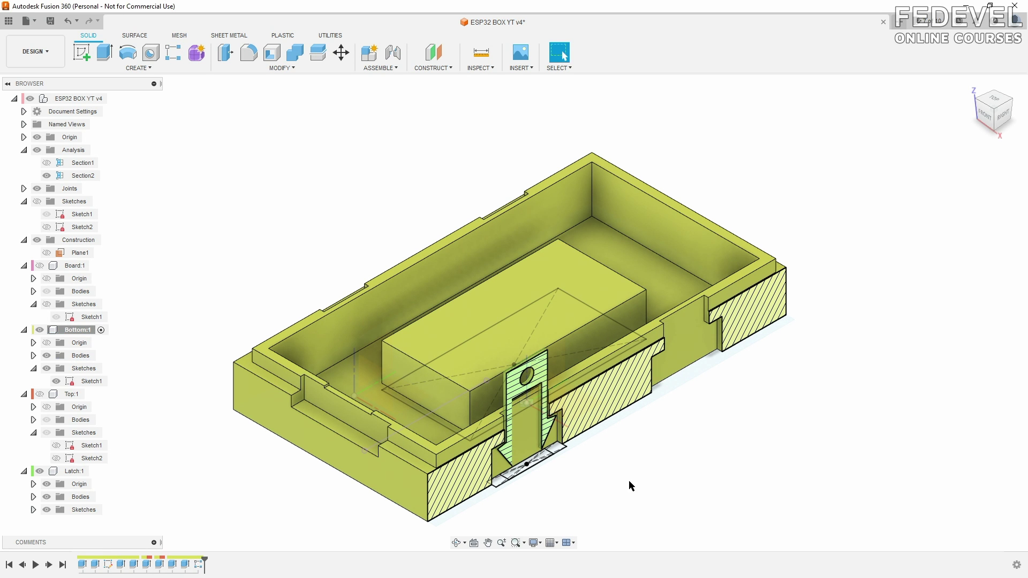
Show the Top component, activate the top-level assembly and return to the home view.
mouse_move(628, 486)
middle_mouse_down("shift")
mouse_move(594, 482)
mouse_move(620, 301)
mouse_move(637, 272)
mouse_move(629, 477)
middle_mouse_up("shift")
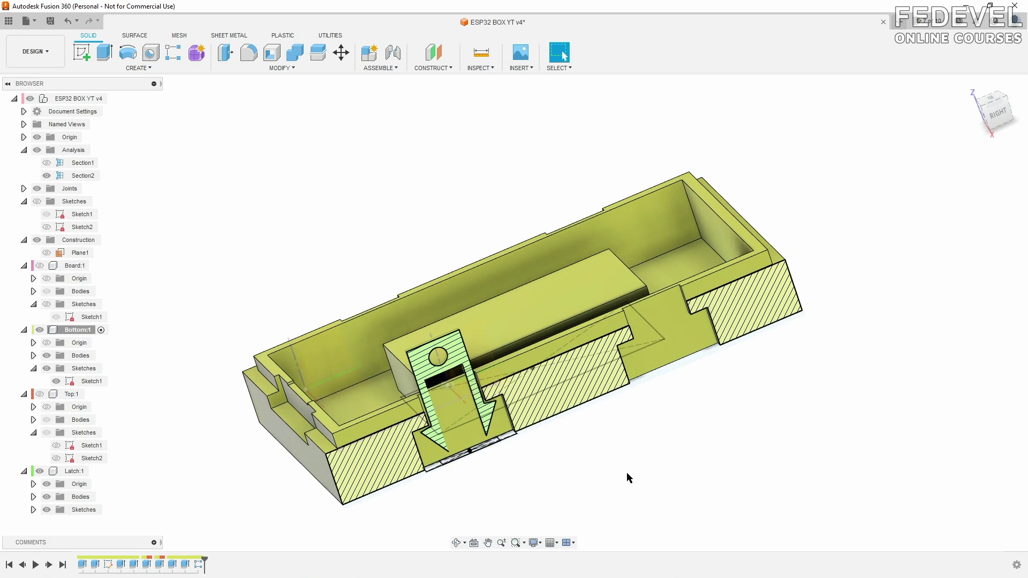
left_click(40, 395)
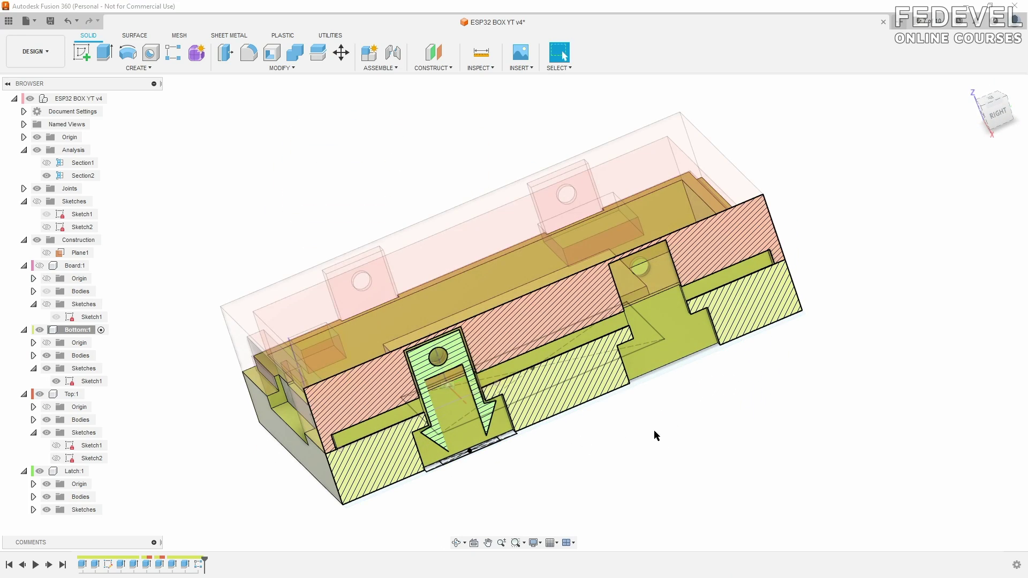
middle_click_drag(654, 432, 668, 400, "shift")
left_click(112, 99)
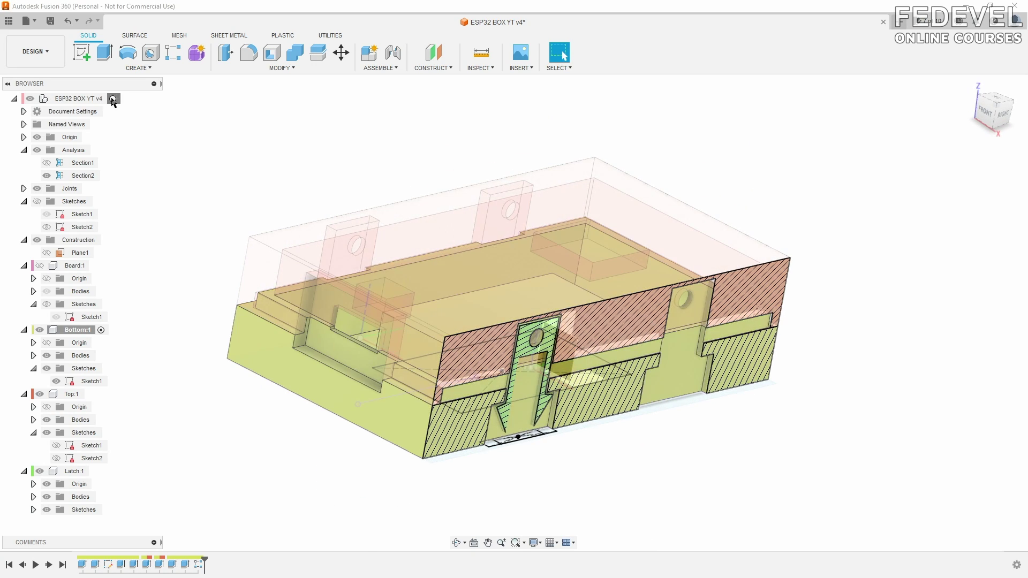
left_click(970, 86)
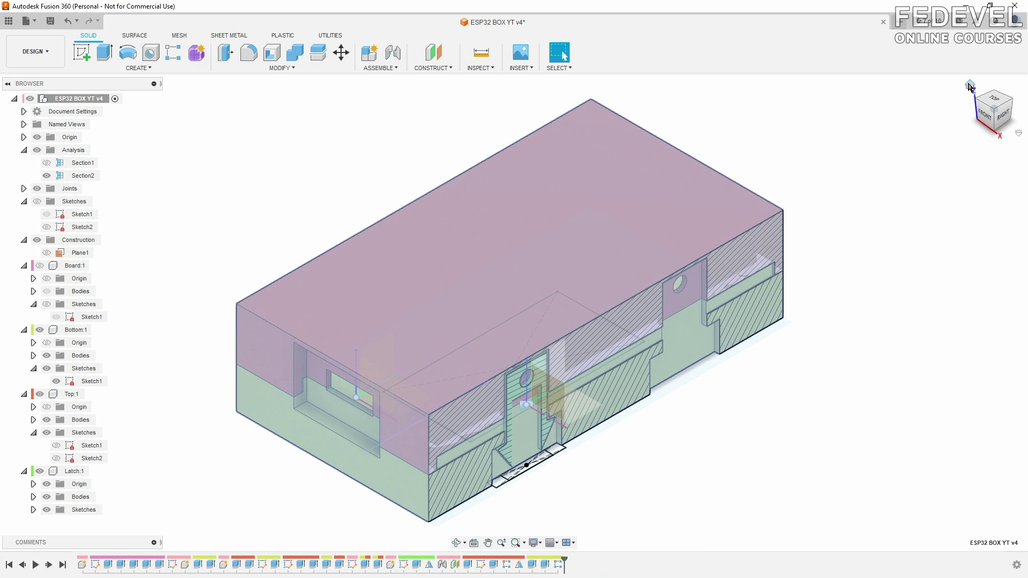
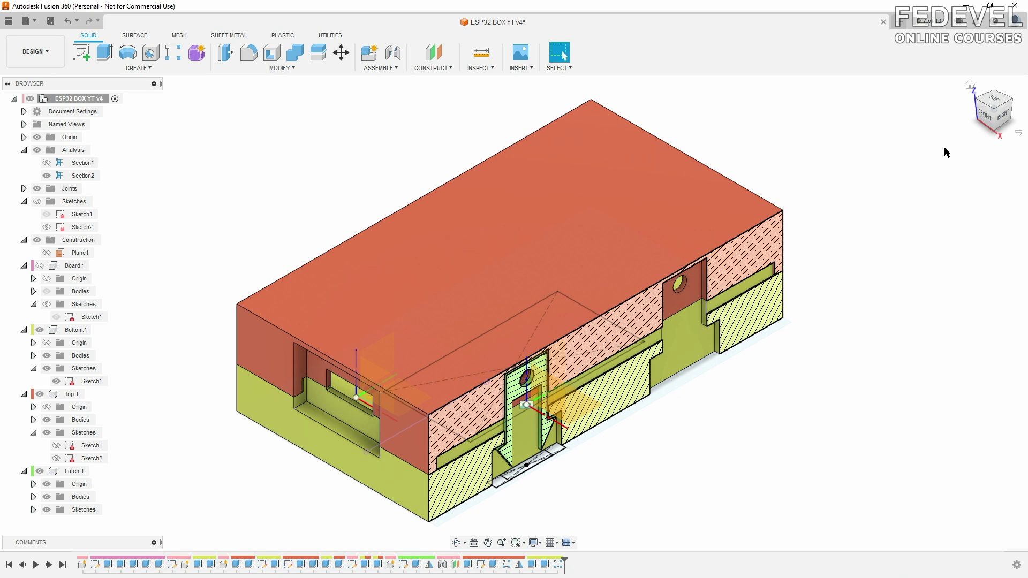
Hide the Bottom's sketches, the Latch's origin and the joints.
left_click(47, 370)
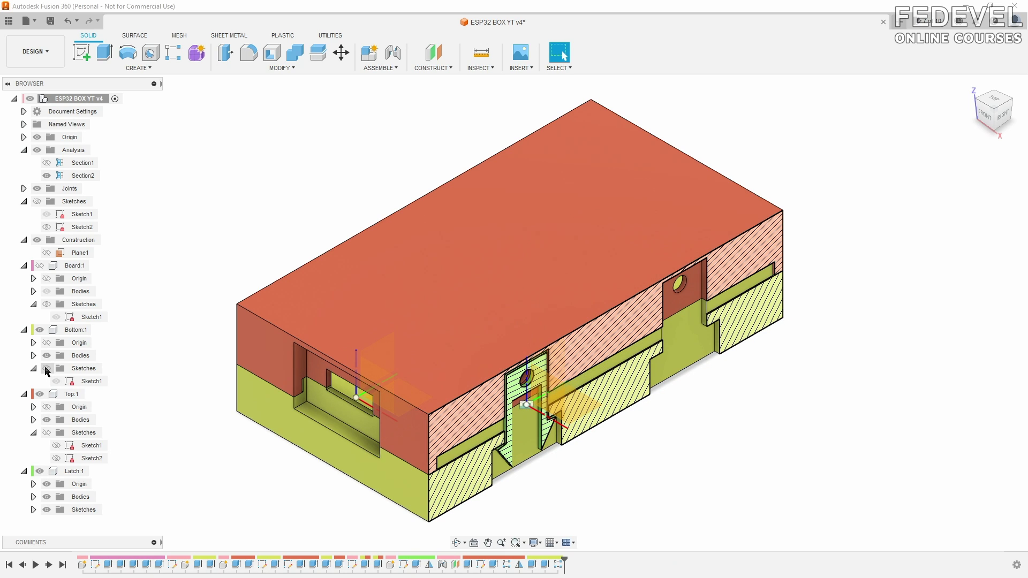
left_click(46, 484)
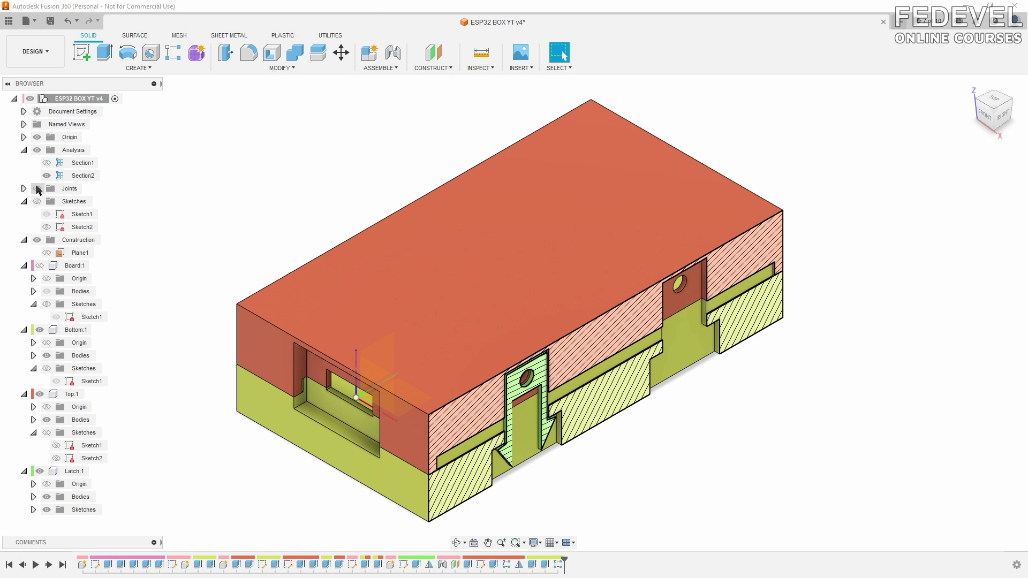
scroll(412, 190, "down", 4)
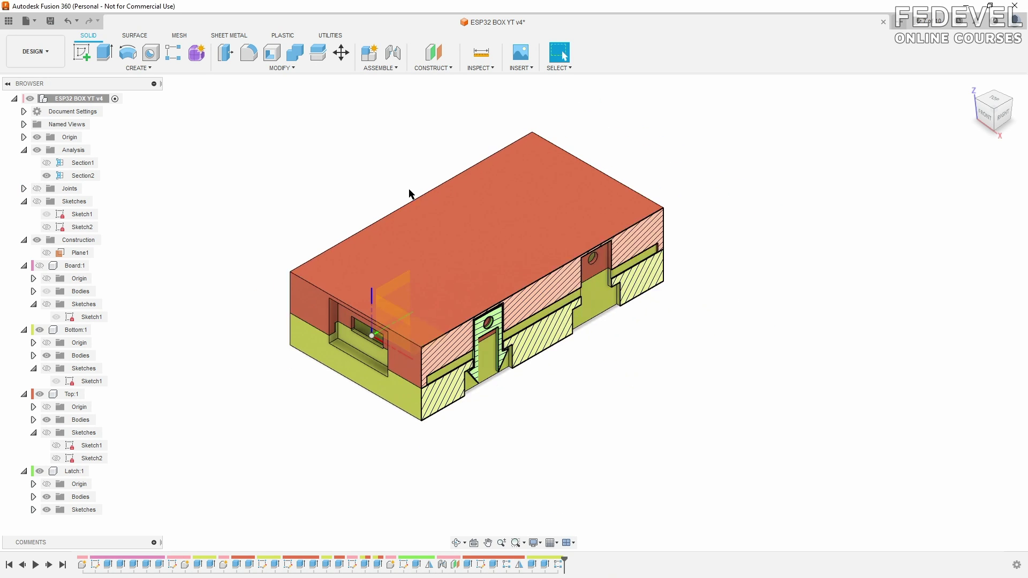
Mark the user parameters latch_count_on_side, box_bottom_height and box_top_height as favorites.
left_click(283, 69)
left_click(260, 331)
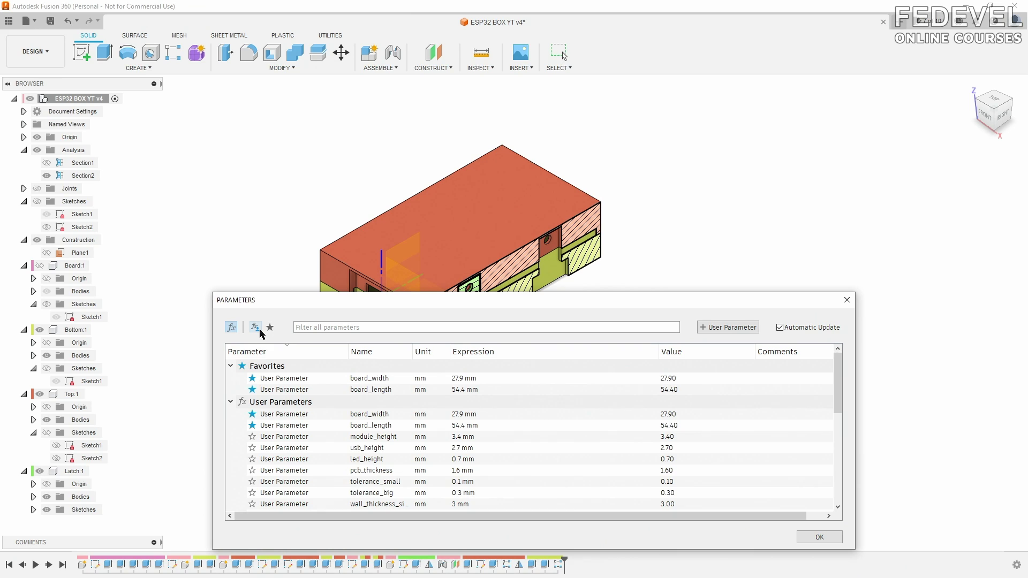
scroll(390, 423, "down", 2)
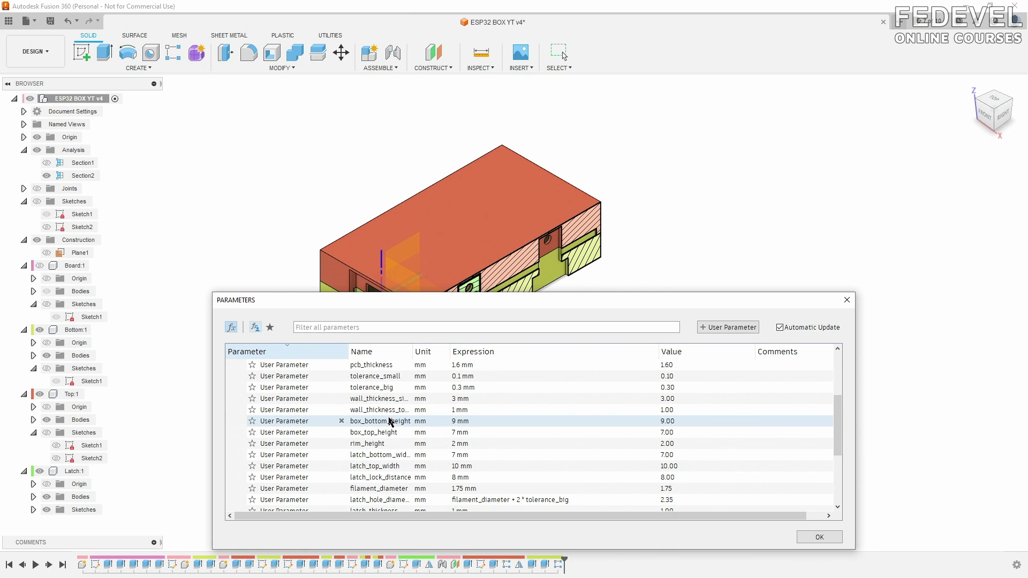
scroll(390, 423, "down", 1)
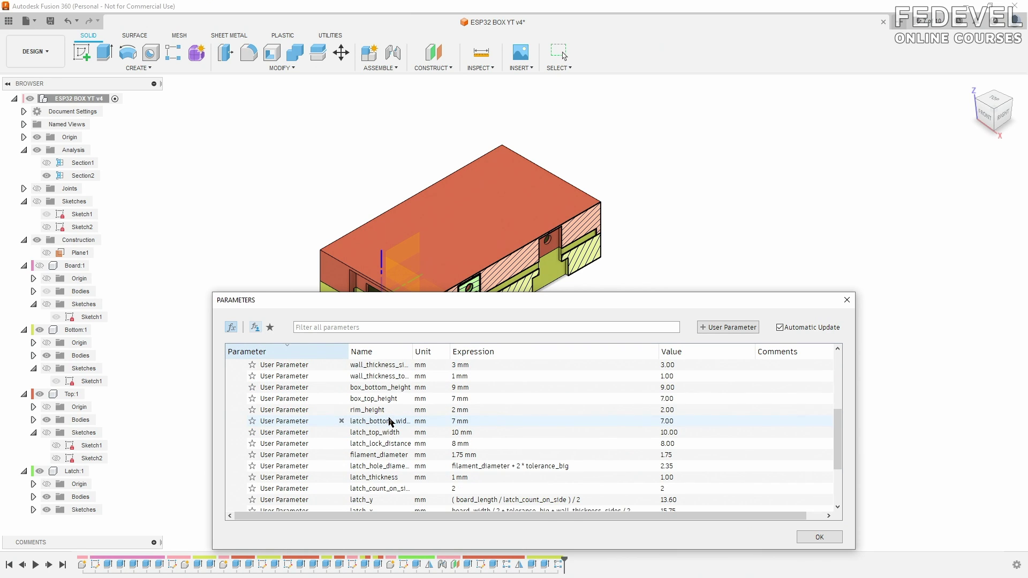
left_click(252, 489)
scroll(262, 468, "up", 3)
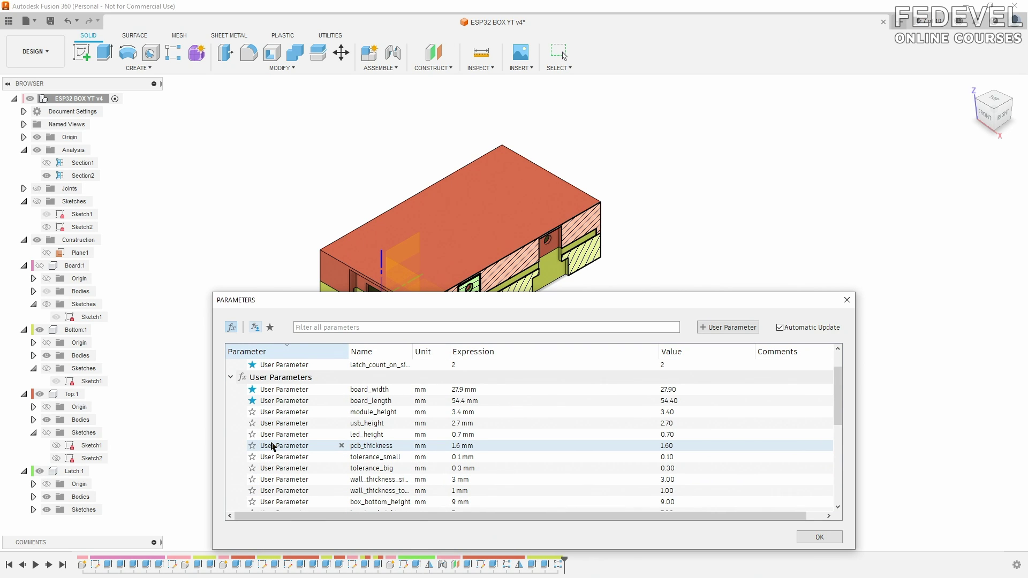
scroll(277, 472, "down", 1)
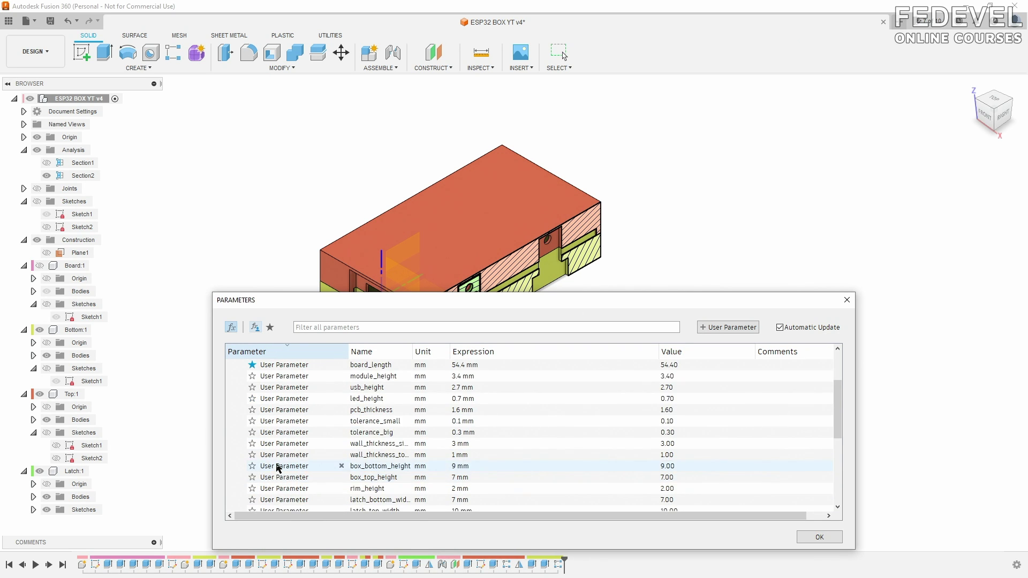
left_click(253, 466)
left_click(252, 488)
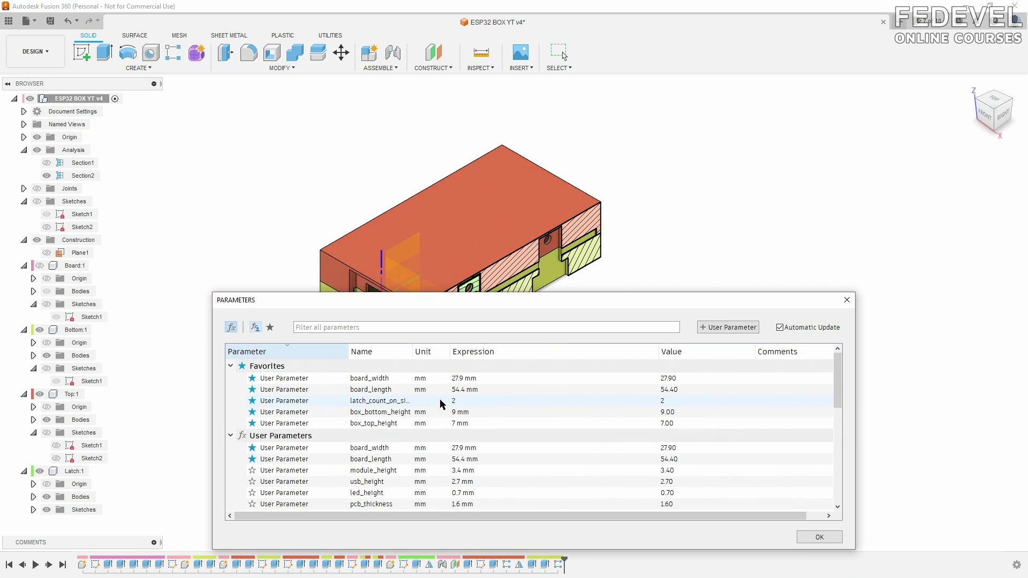
Set the parameter latch_count_on_side to 3 and board_width to 37.9 mm.
left_click(459, 401)
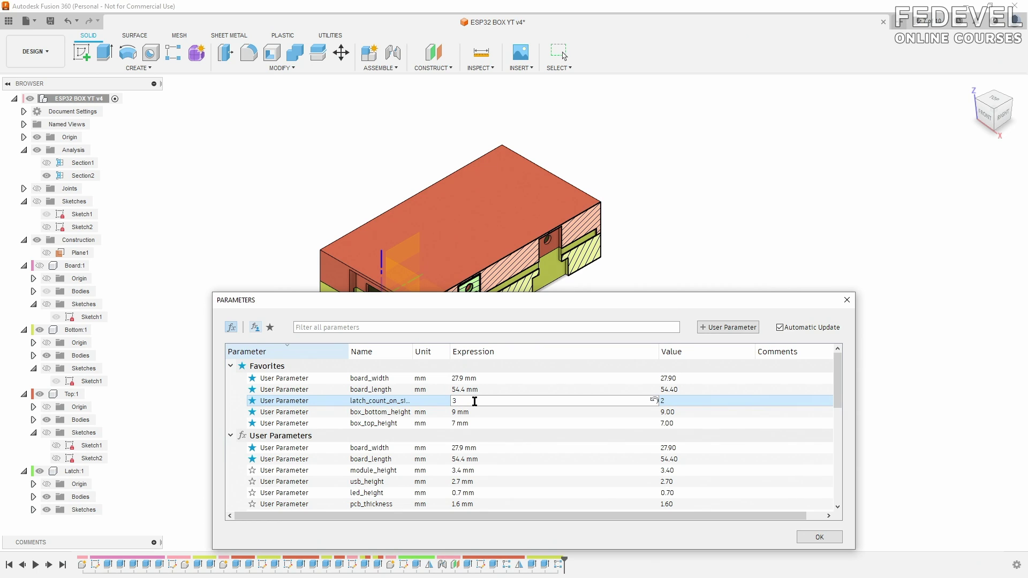
key("Return")
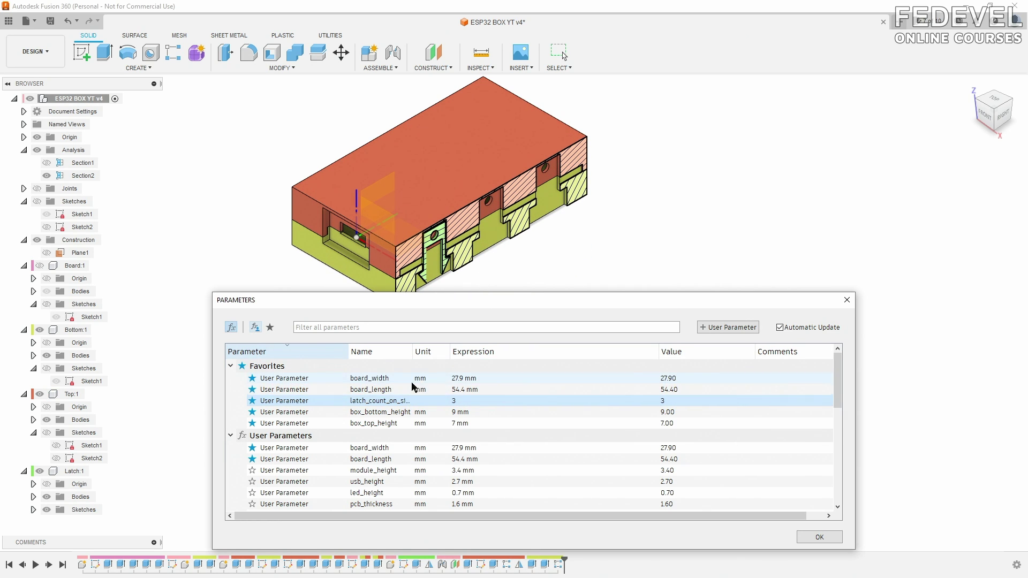
left_click(455, 379)
left_click(455, 379)
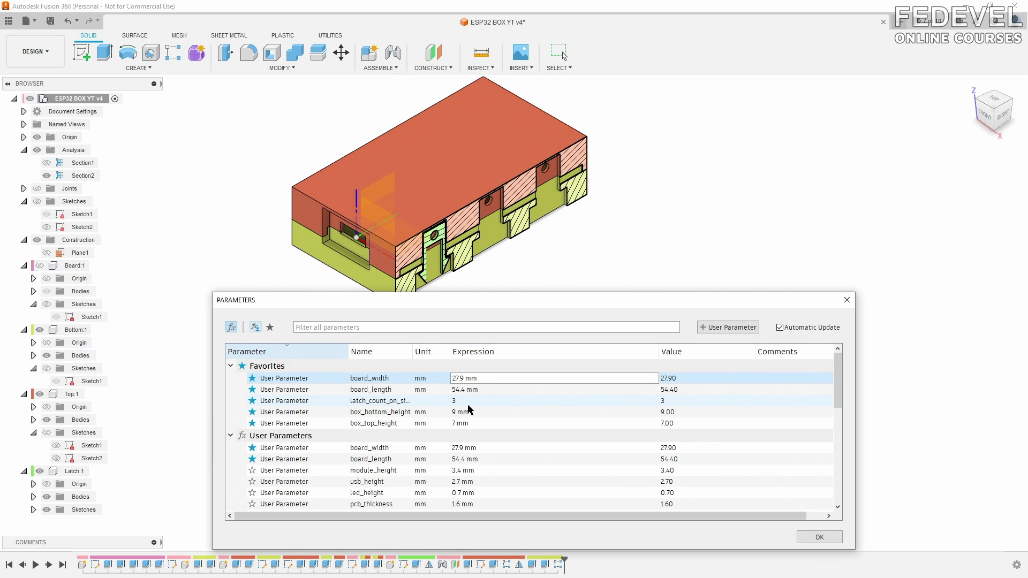
key("Return")
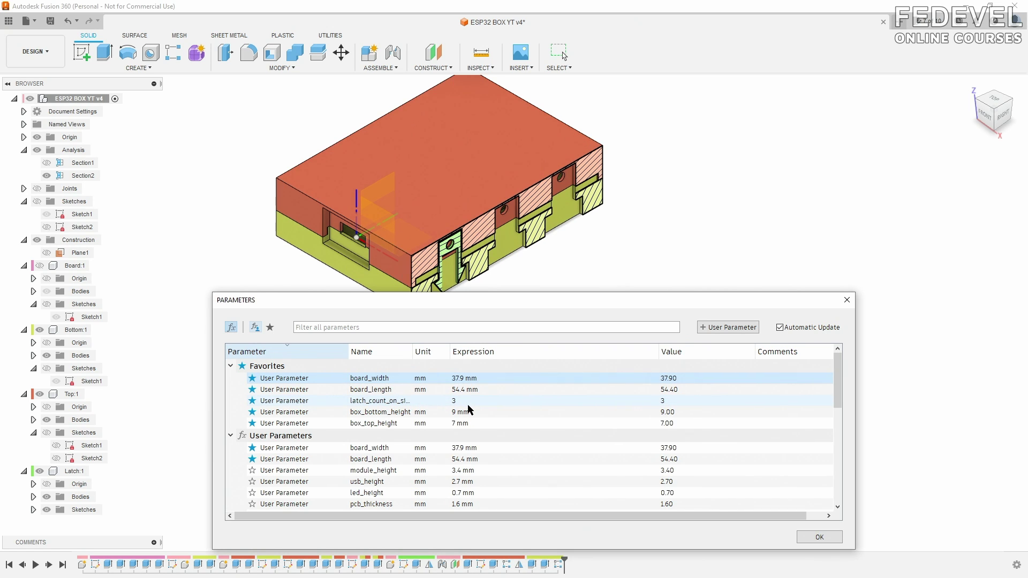
Set the parameter board_length to 64.4 mm.
left_click(456, 389)
left_click(456, 390)
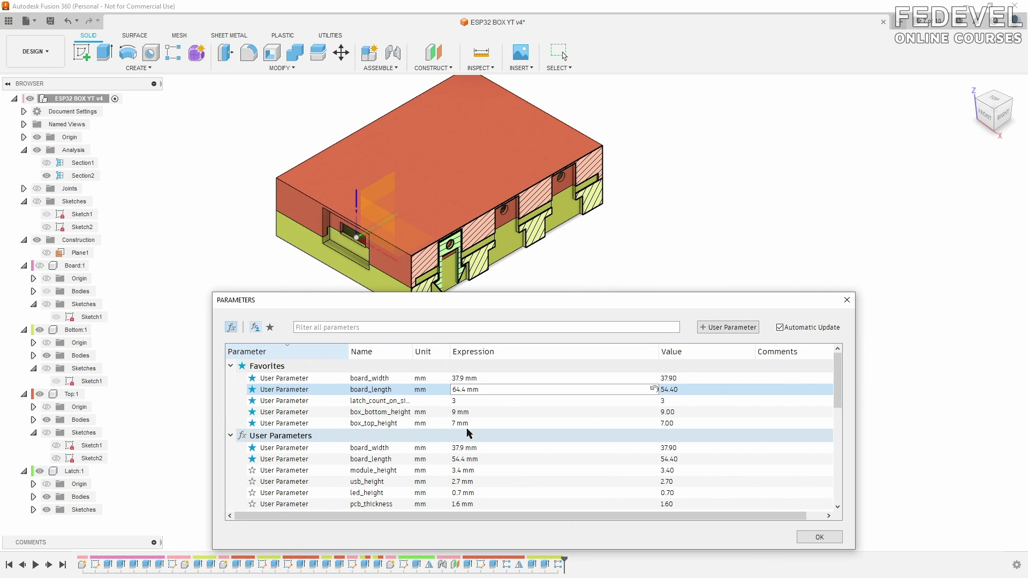
key("Return")
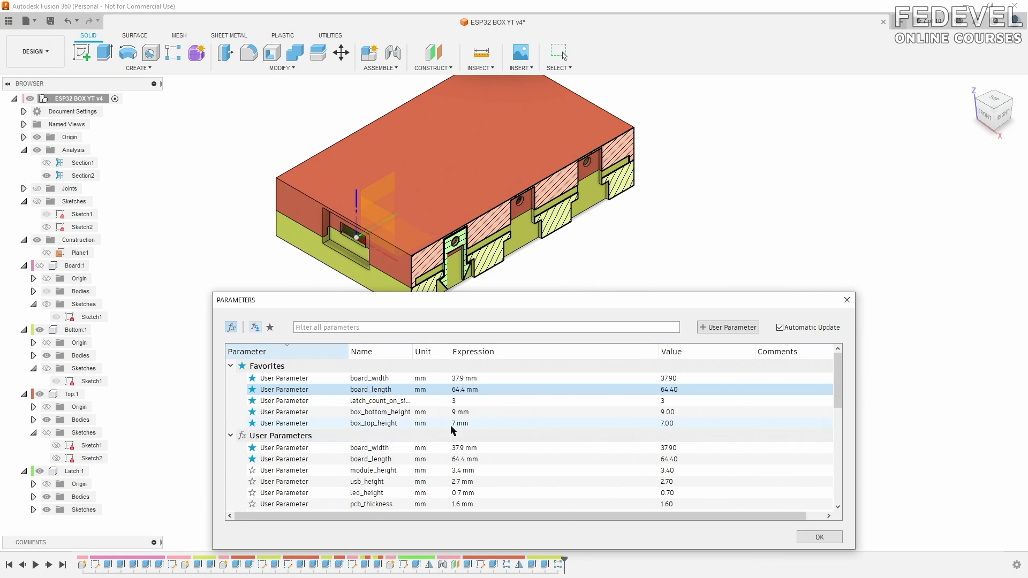
Set the parameters box_bottom_height to 19 mm and box_top_height to 17 mm.
left_click(454, 413)
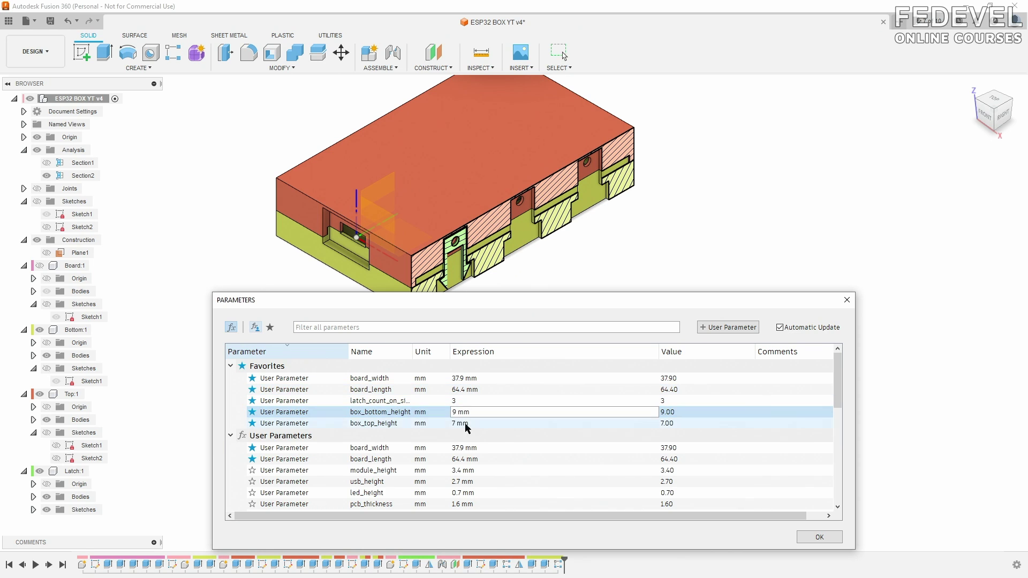
key("Return")
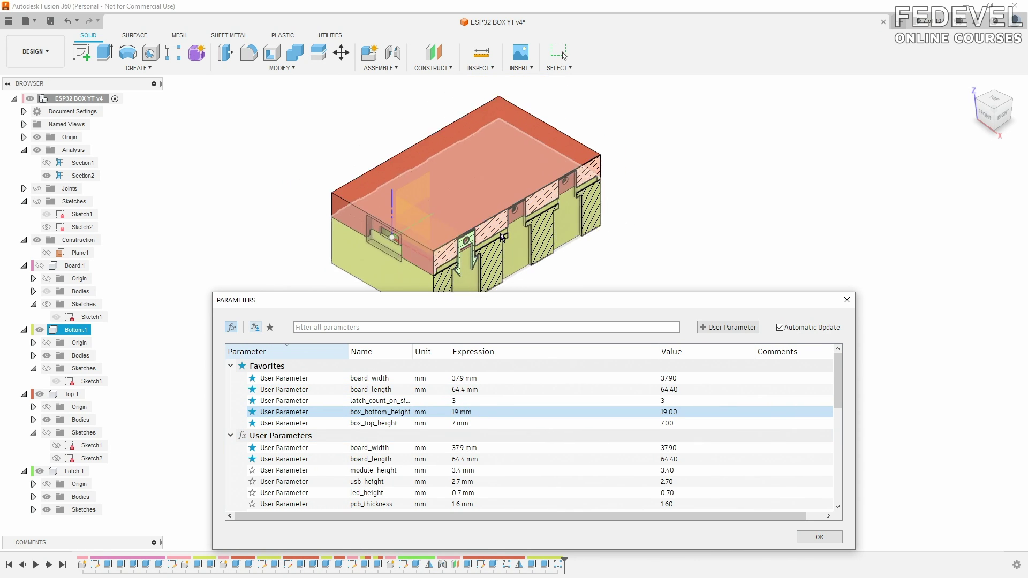
left_click(456, 423)
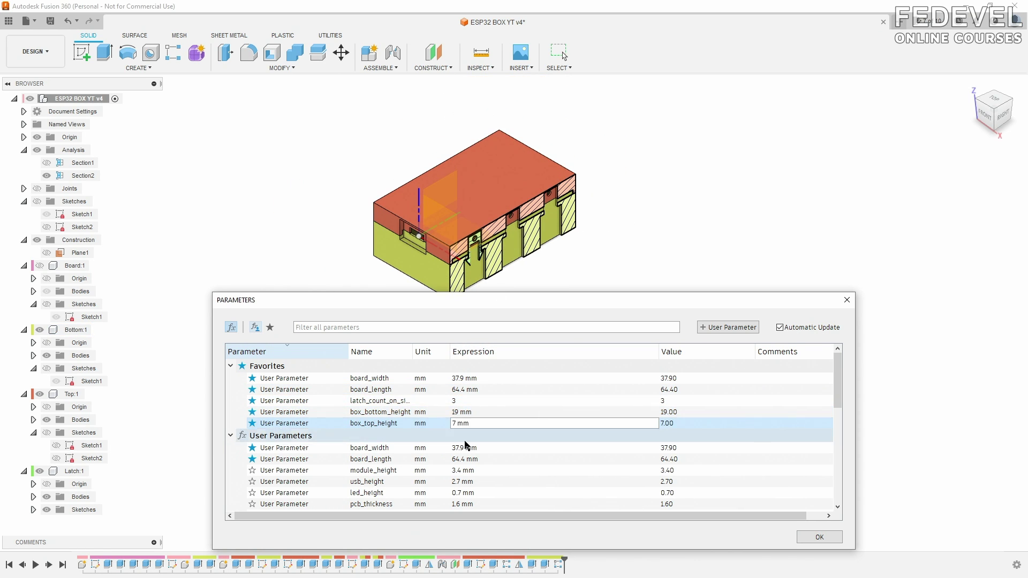
type("1")
key("Return")
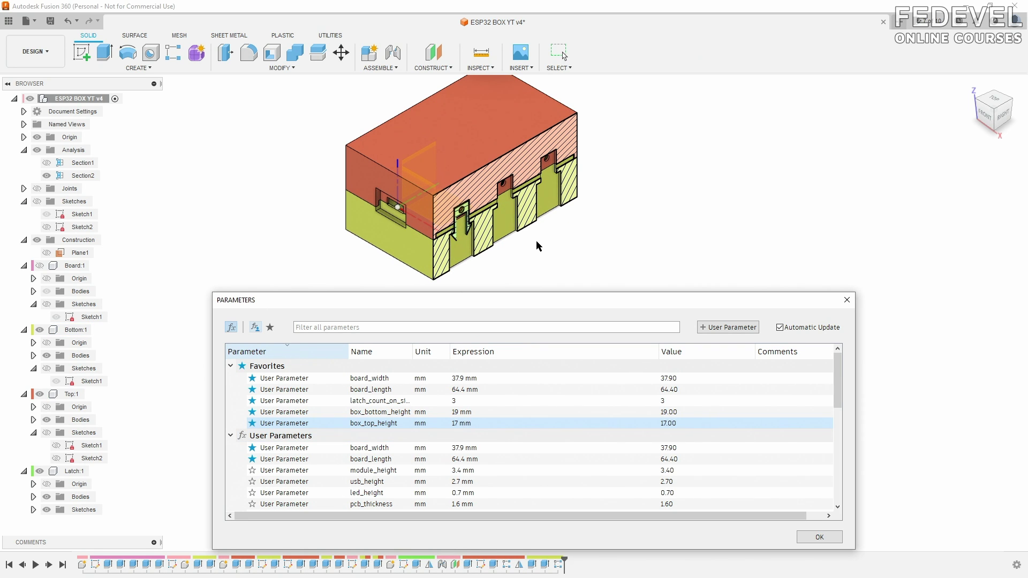
Inspect the inside of the Bottom with the Top hidden, and the inside of the Top with the Bottom hidden.
left_click(40, 394)
middle_click_drag(620, 251, 624, 221, "shift")
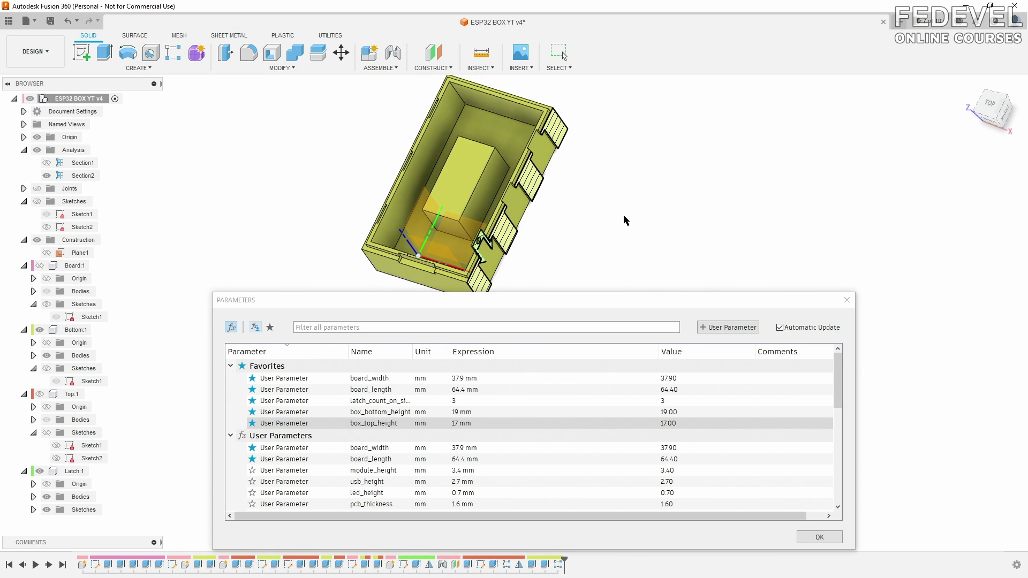
left_click(40, 394)
left_click(39, 330)
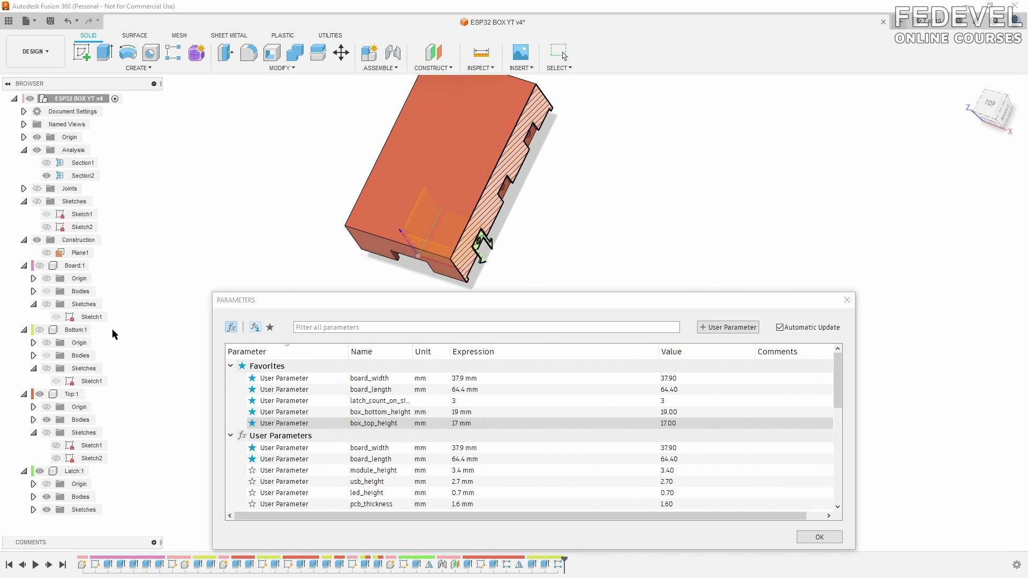
middle_click_drag(553, 251, 527, 215, "shift")
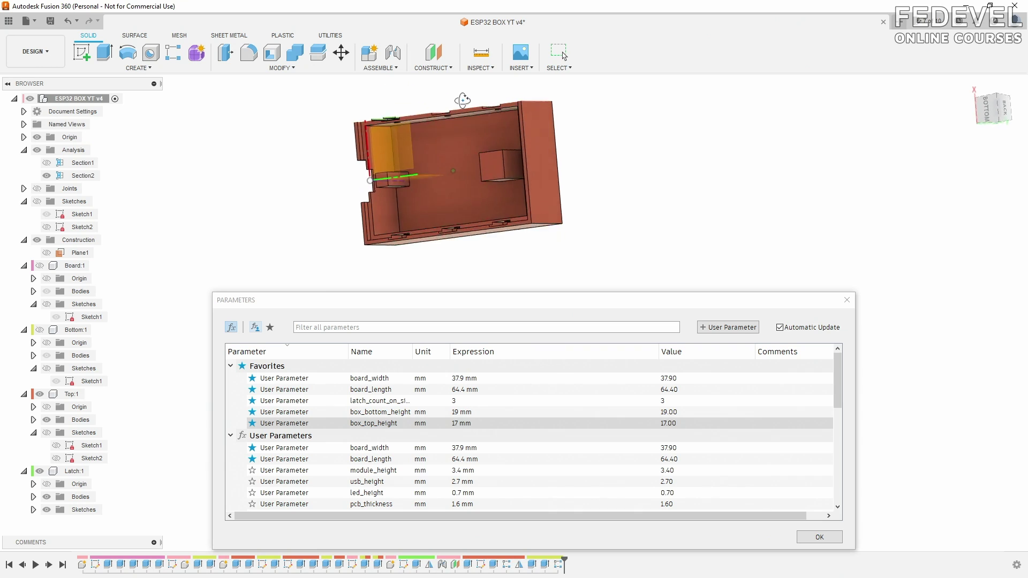
left_click(75, 330)
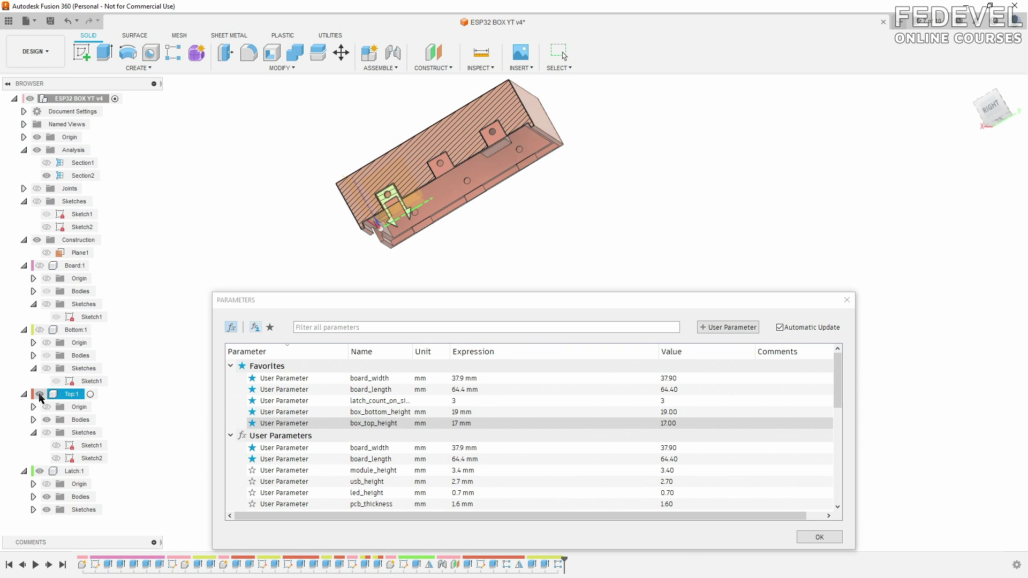
Hide the Top component and show the Board, viewing it from above.
left_click(40, 394)
left_click(38, 268)
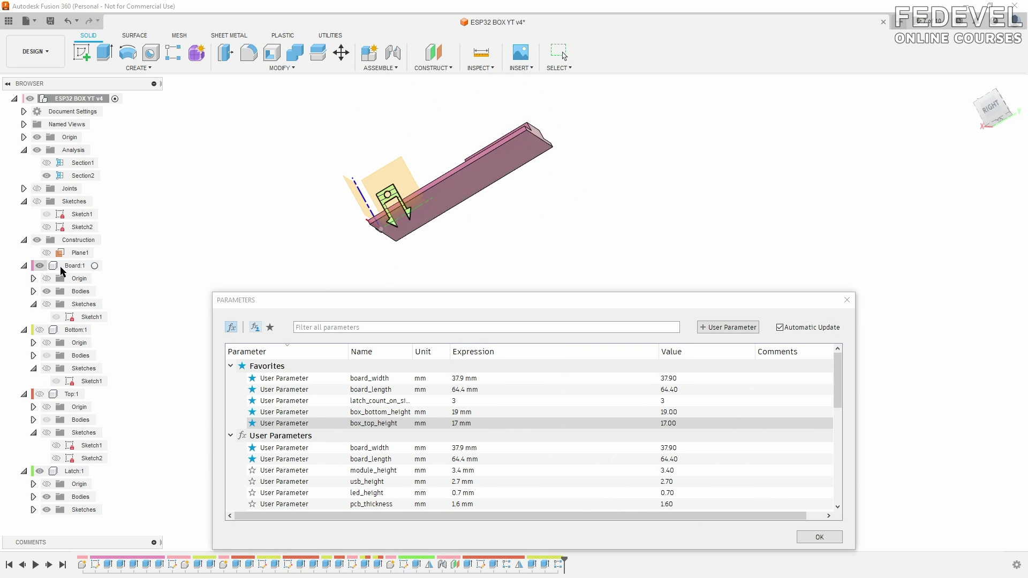
middle_click_drag(505, 174, 566, 206, "shift")
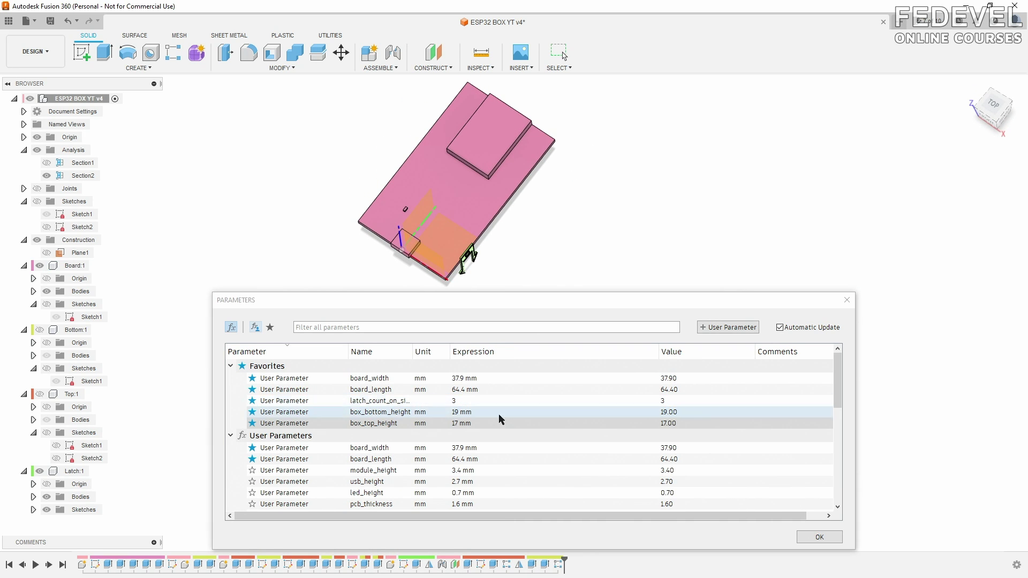
Set box_top_height to 7 mm and add the comment "not less than 7" to it.
left_click(459, 423)
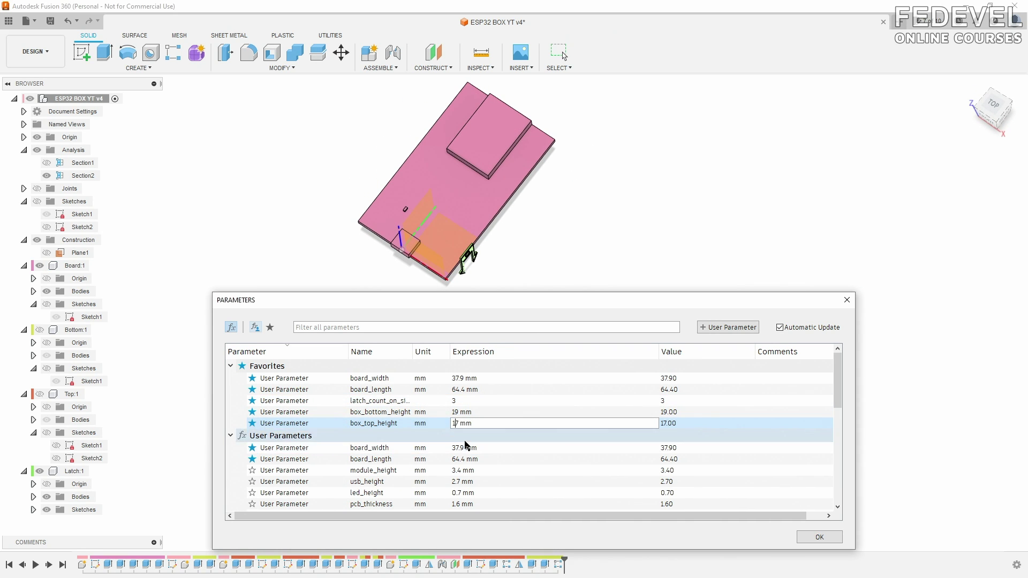
key("BackSpace")
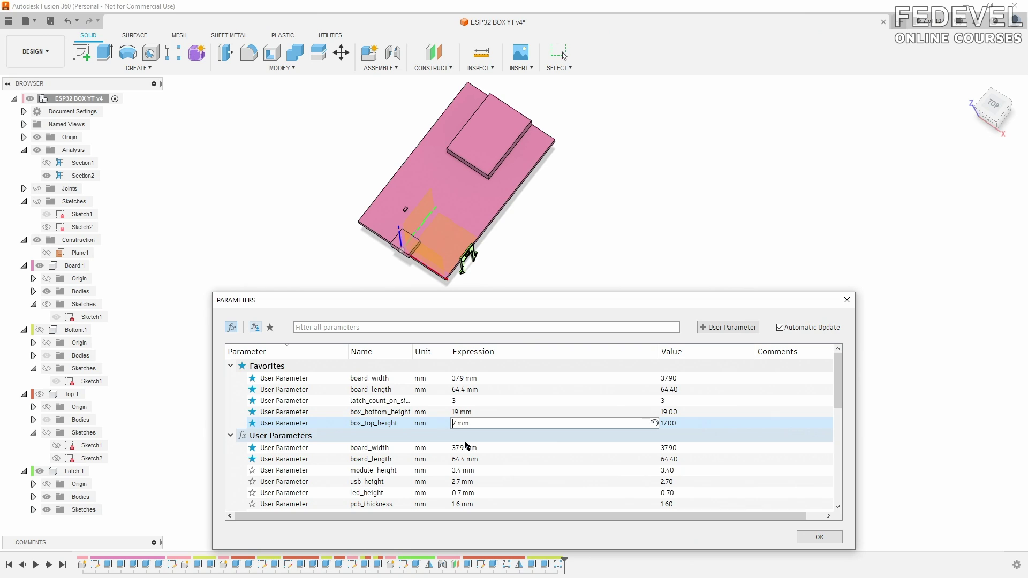
left_click(771, 424)
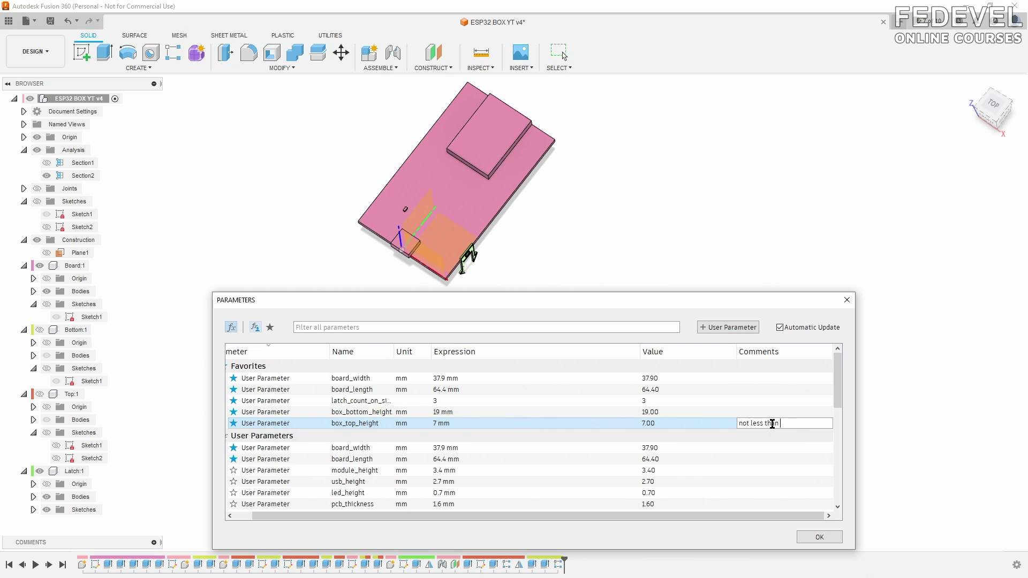
key("Return")
Set box_bottom_height to 9 mm and add the comment "not less than 9" to it.
left_click(458, 413)
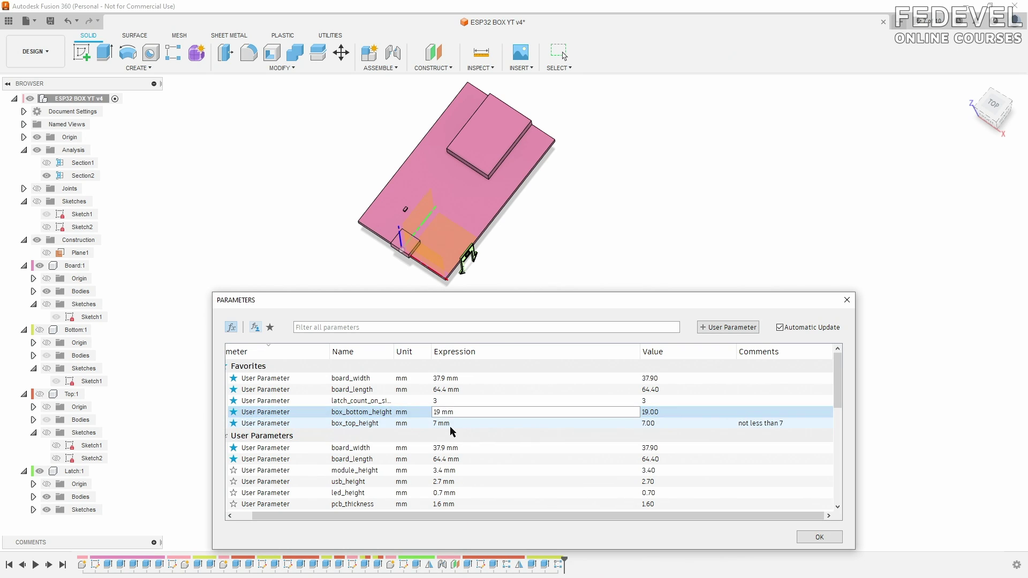
key("Return")
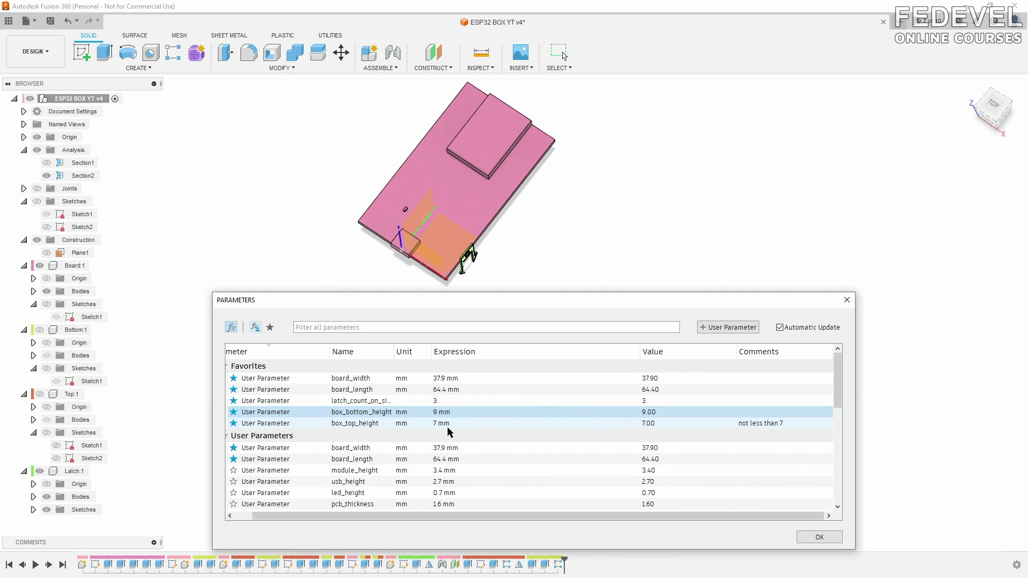
left_click(763, 413)
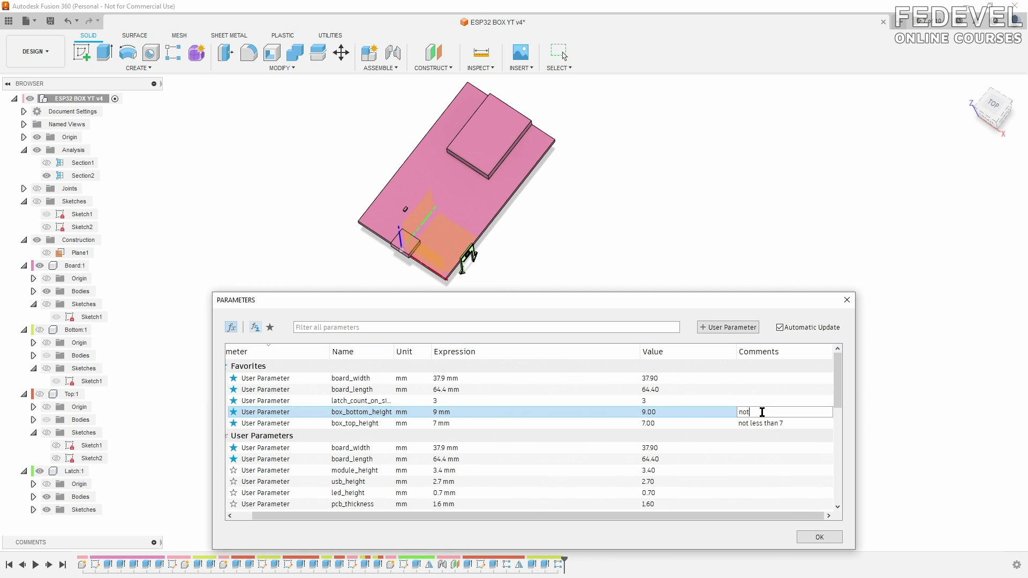
type("not less than 9")
key("Return")
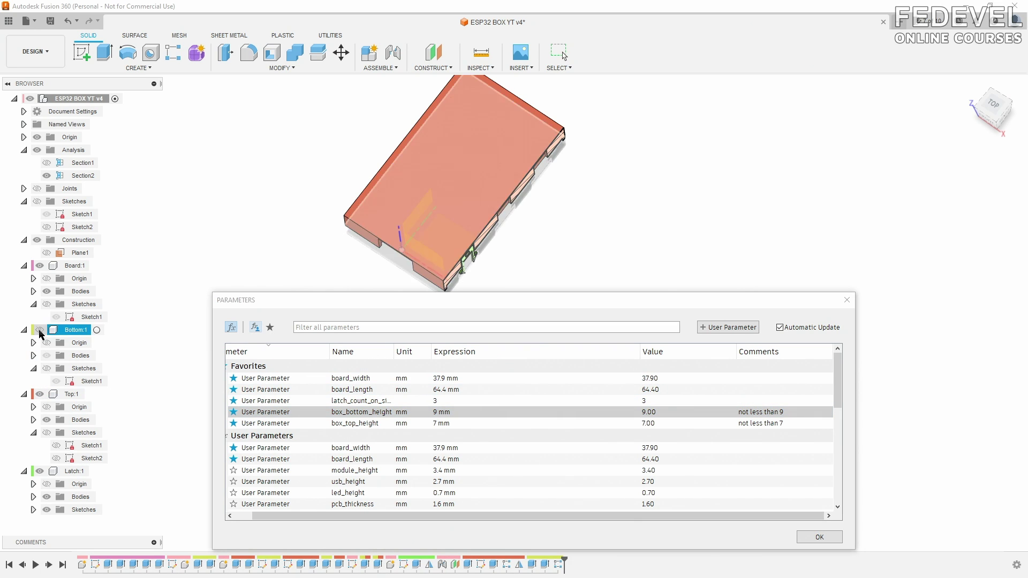
Set the parameter latch_count_on_side to 2.
middle_click_drag(539, 262, 520, 236, "shift")
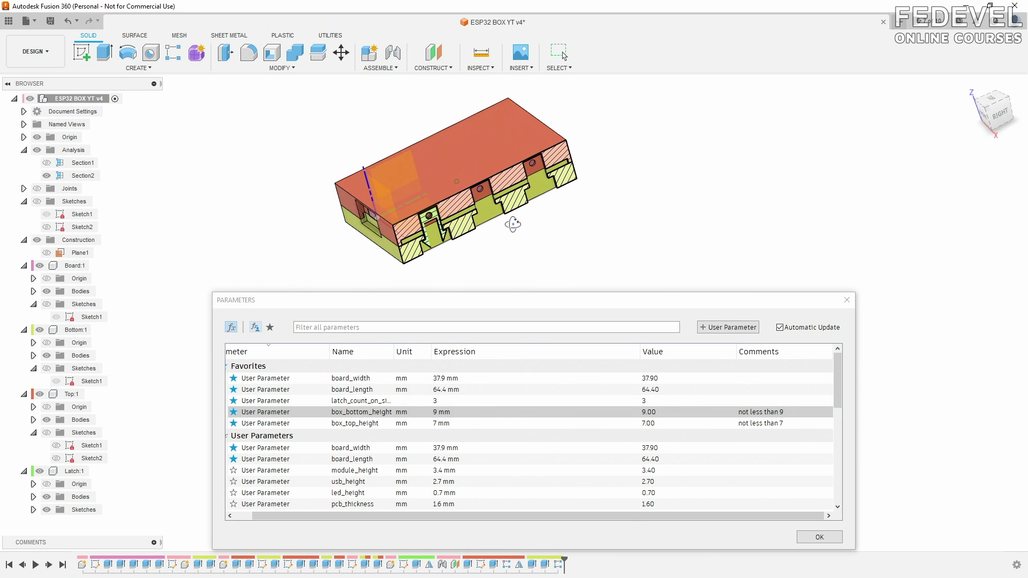
left_click(436, 400)
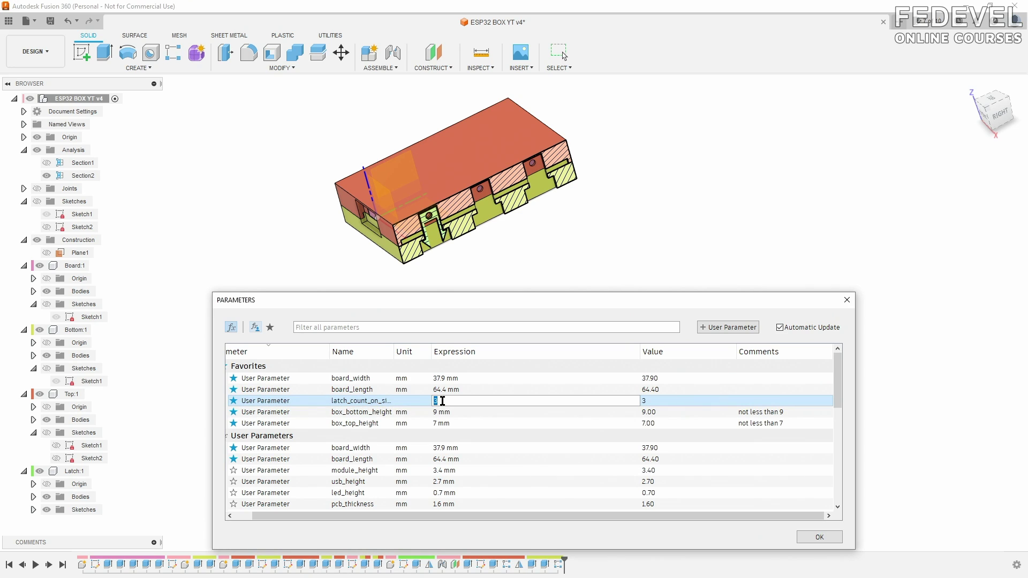
key("Return")
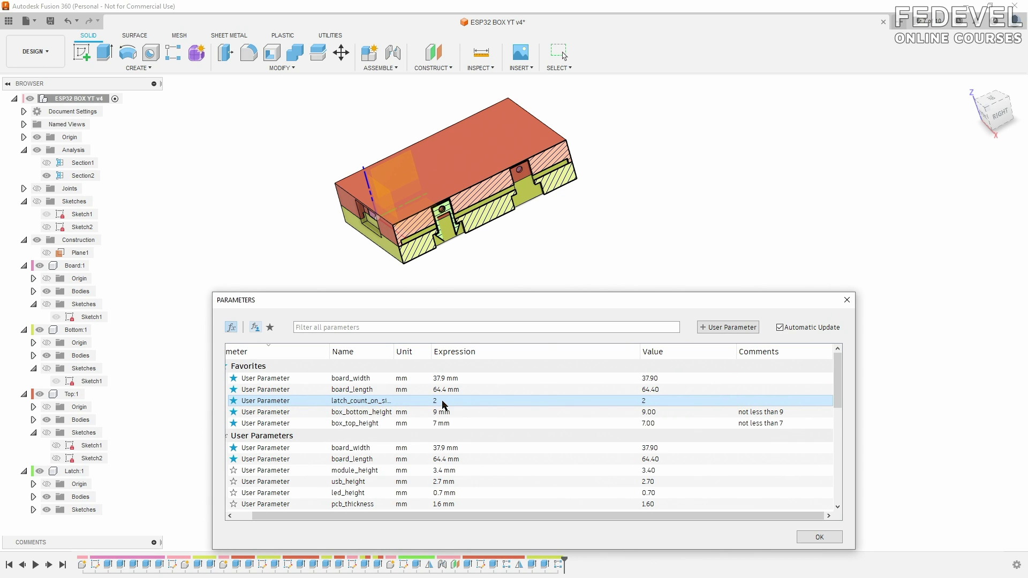
Set board_length to 54.4 mm and board_width to 27.9 mm, and close the parameters.
left_click(437, 390)
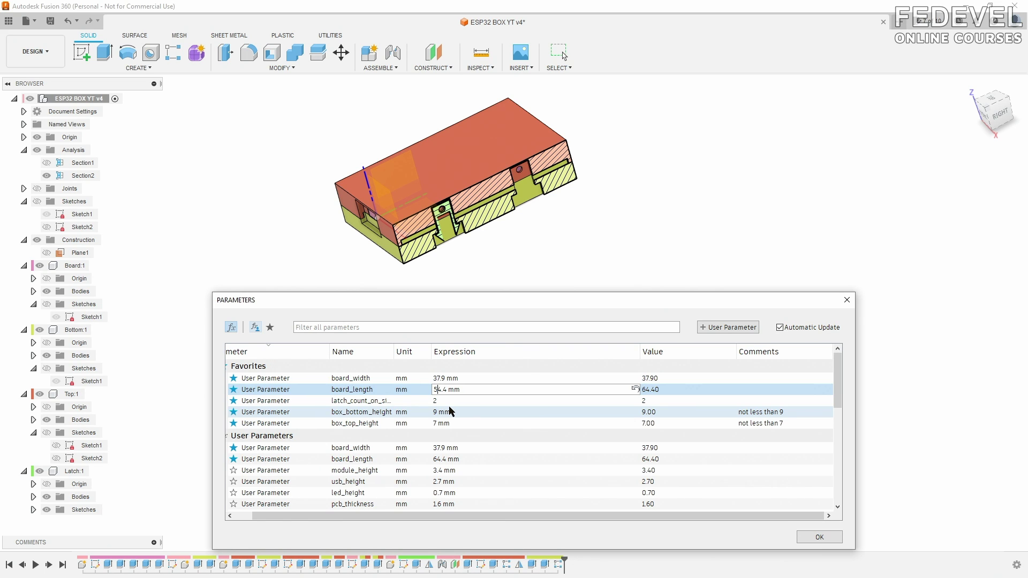
type("5")
key("Return")
left_click(439, 378)
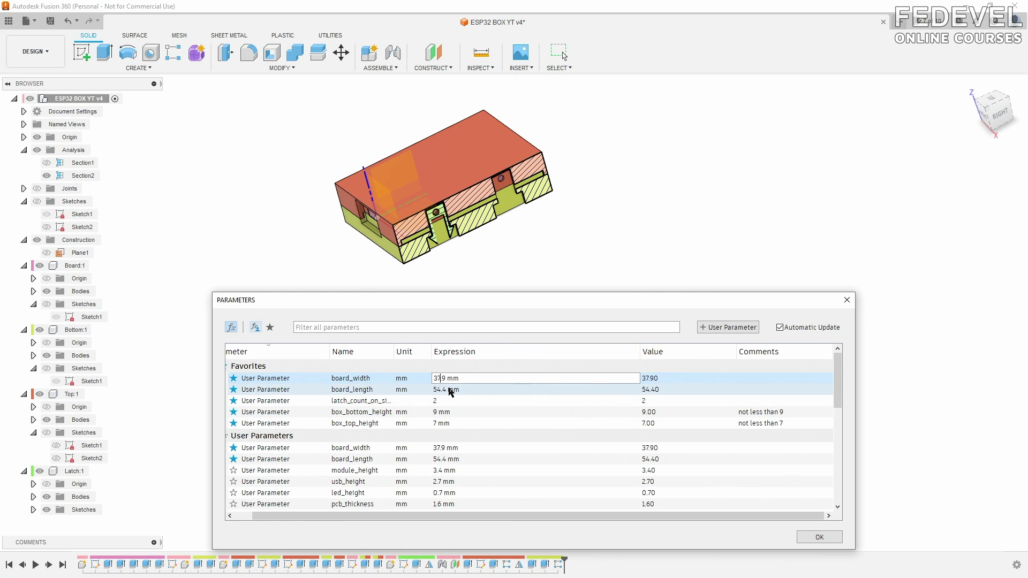
key("BackSpace")
key("Return")
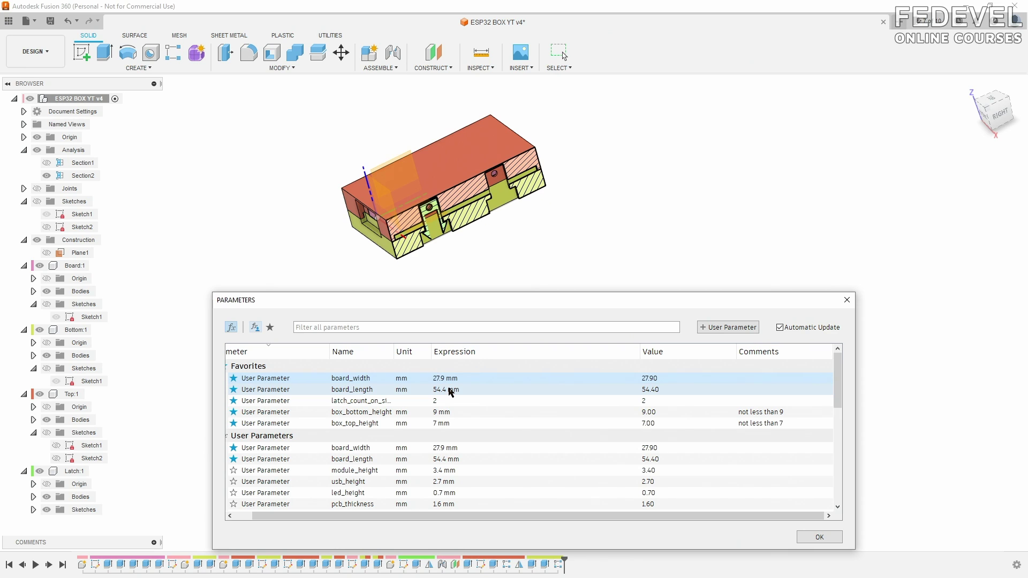
left_click(818, 538)
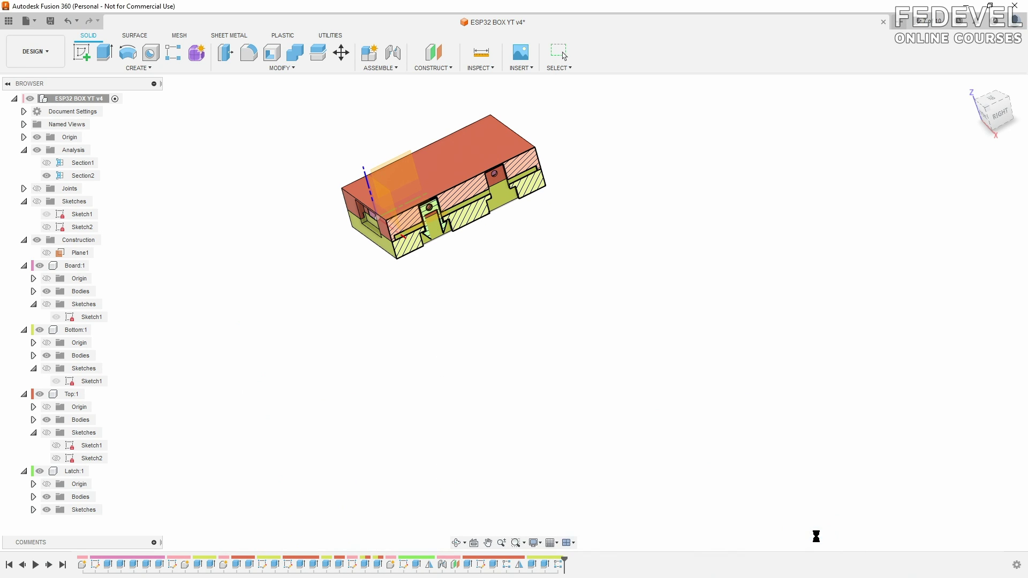
Return to the home view and save the design as a new version with the default description.
left_click(970, 86)
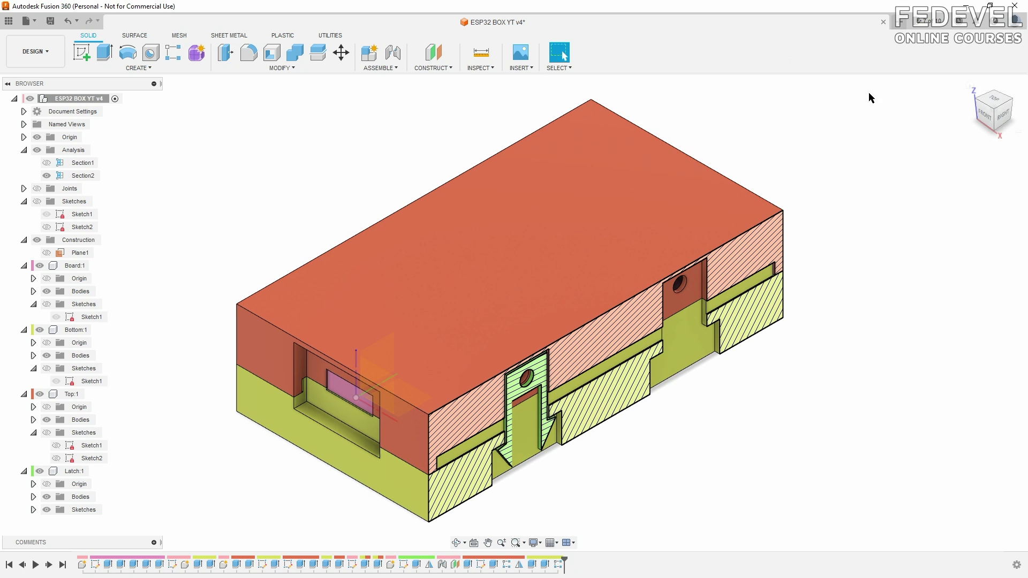
left_click(51, 23)
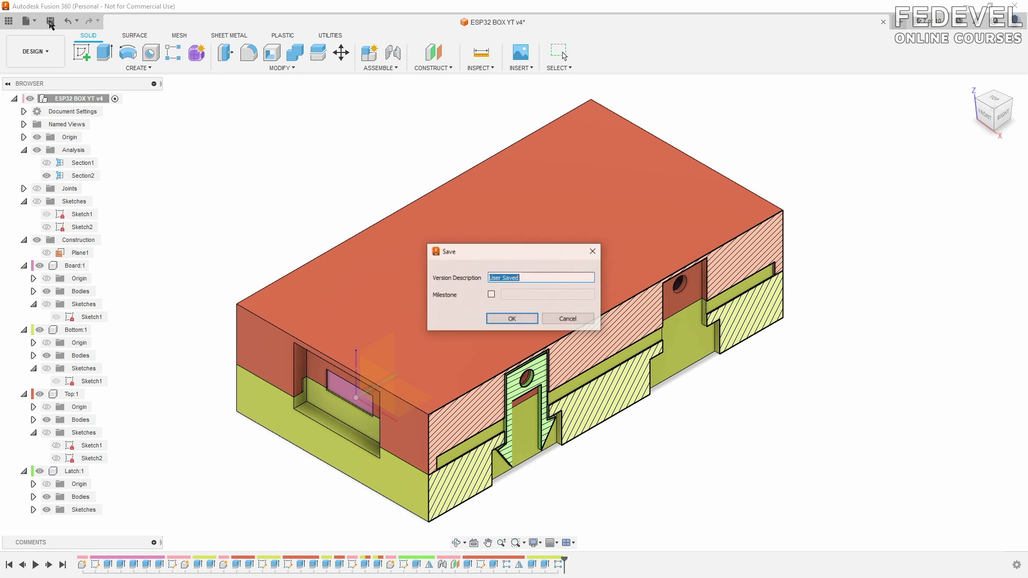
left_click(512, 319)
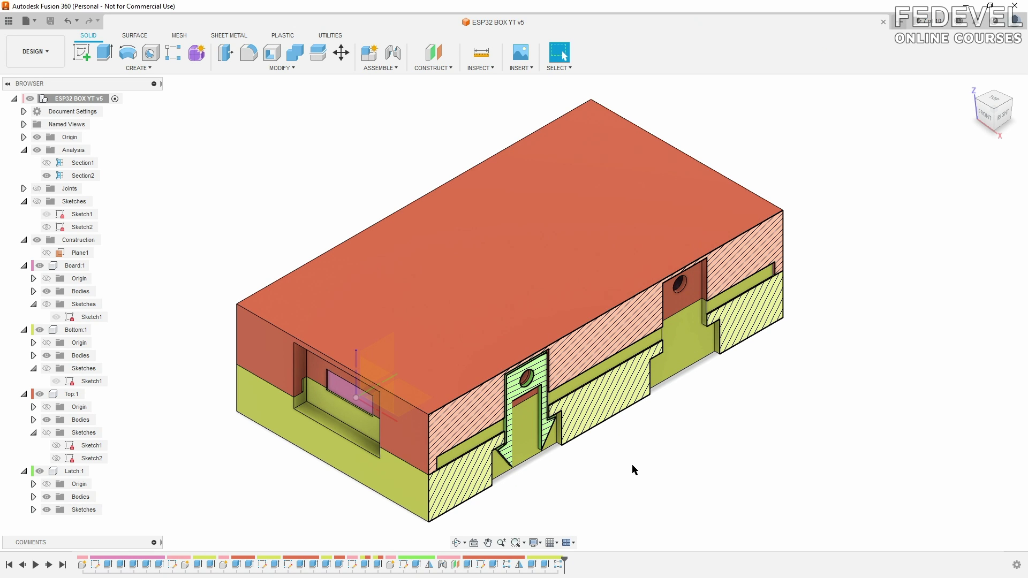
Hide the section analyses, activate the Top component and open its Sketch2 for editing.
left_click(37, 150)
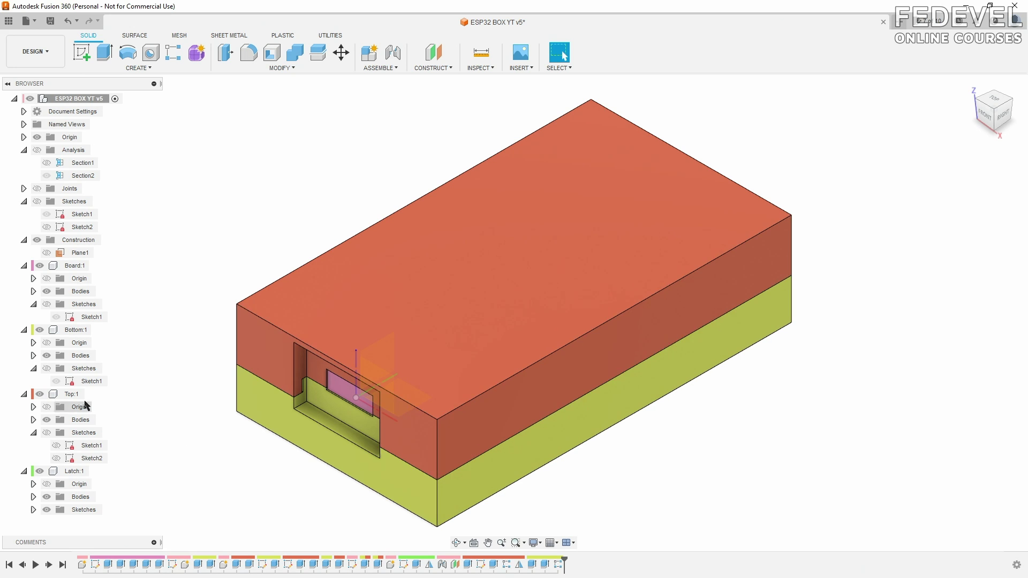
left_click(90, 394)
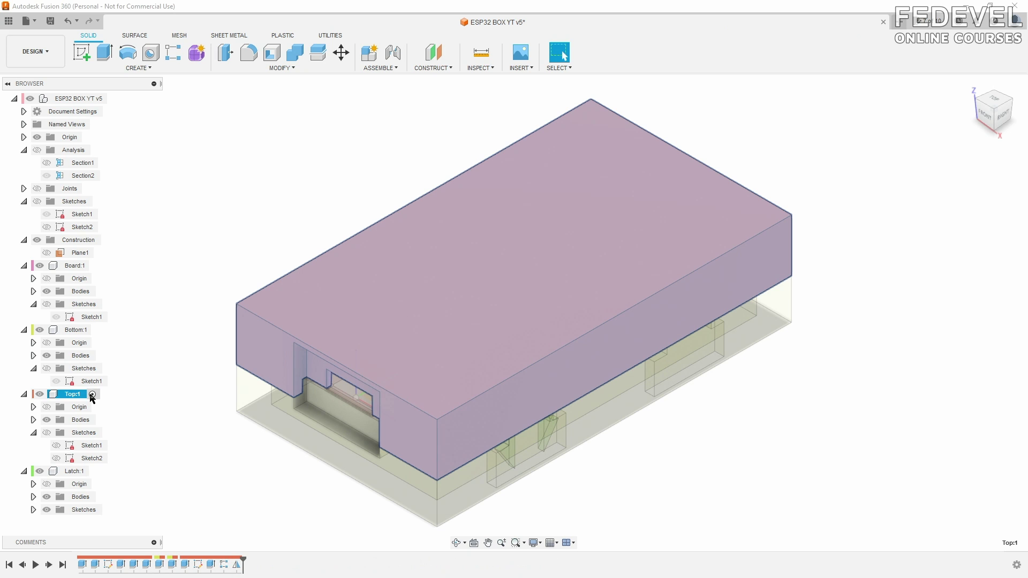
double_click(72, 459)
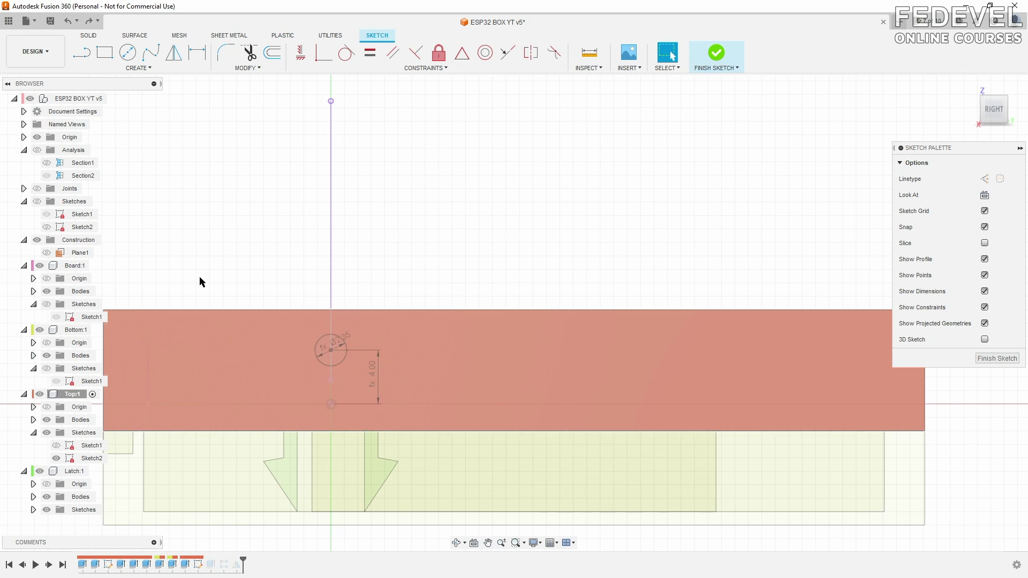
Draw a center rectangle 5 mm wide and 1 mm high above the Top's side wall.
left_click(146, 68)
mouse_move(142, 92)
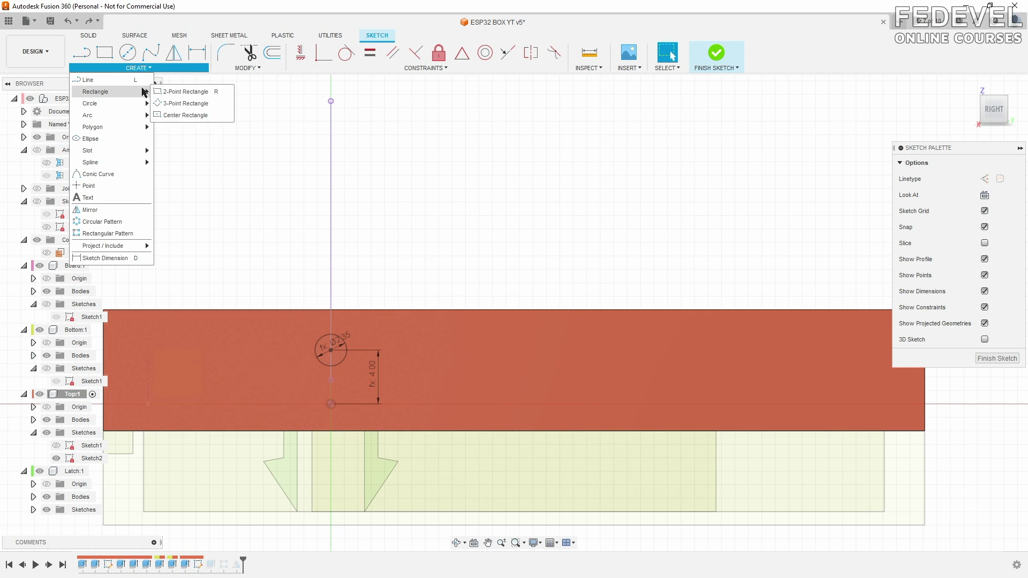
left_click(177, 115)
left_click(452, 228)
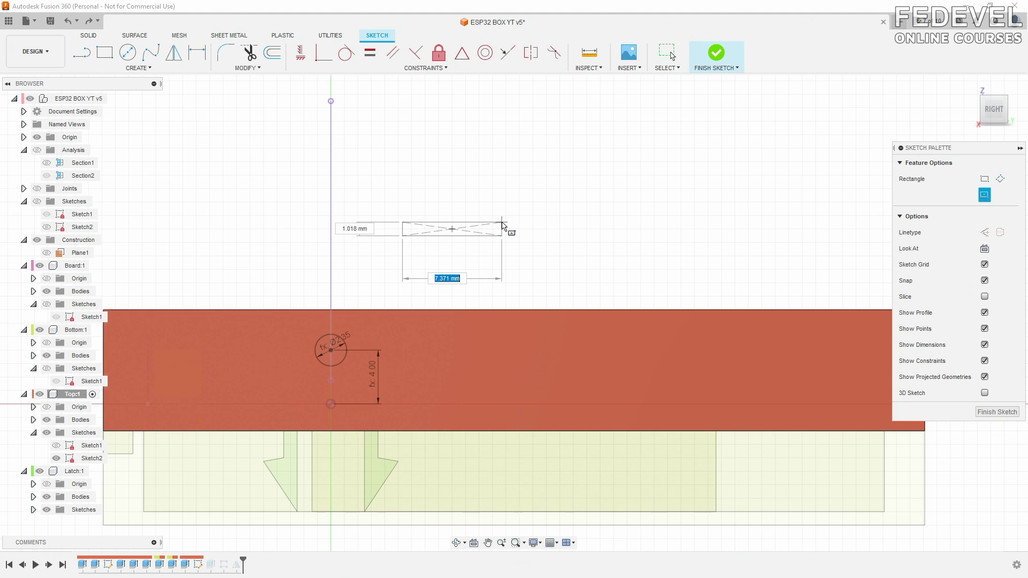
type("5")
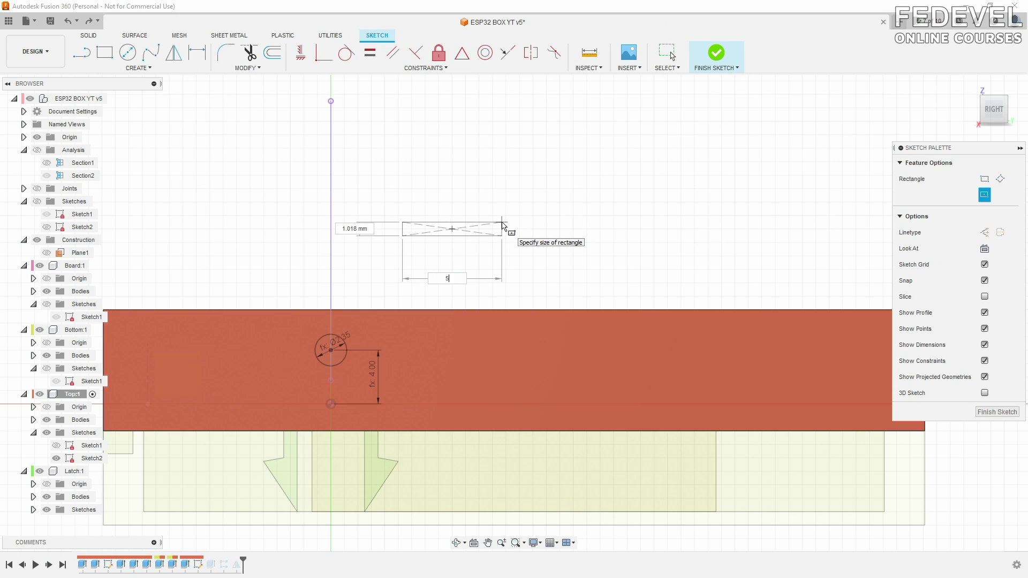
key("Tab")
type("1")
key("Return")
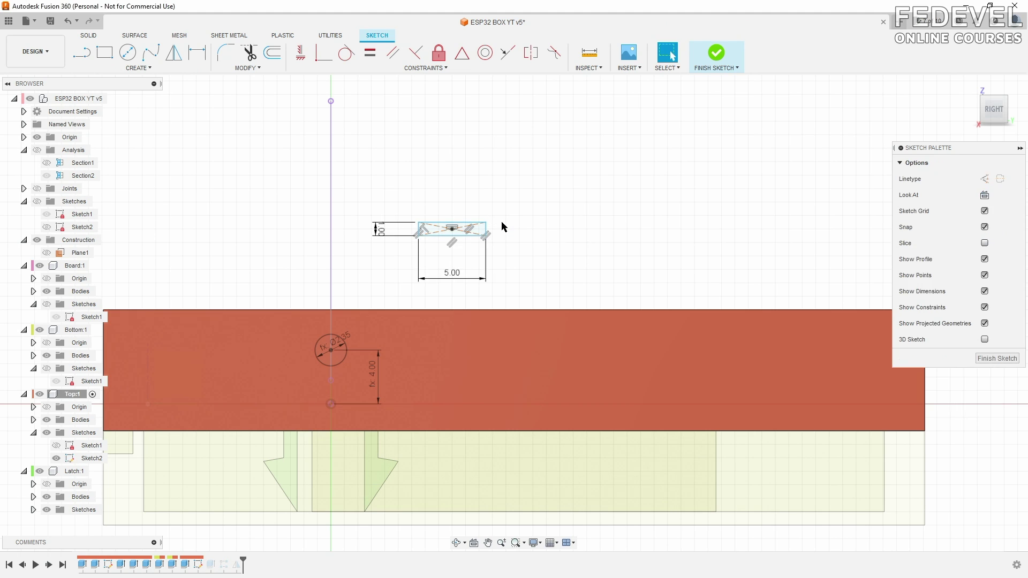
scroll(641, 156, "down", 2)
scroll(274, 261, "up", 2)
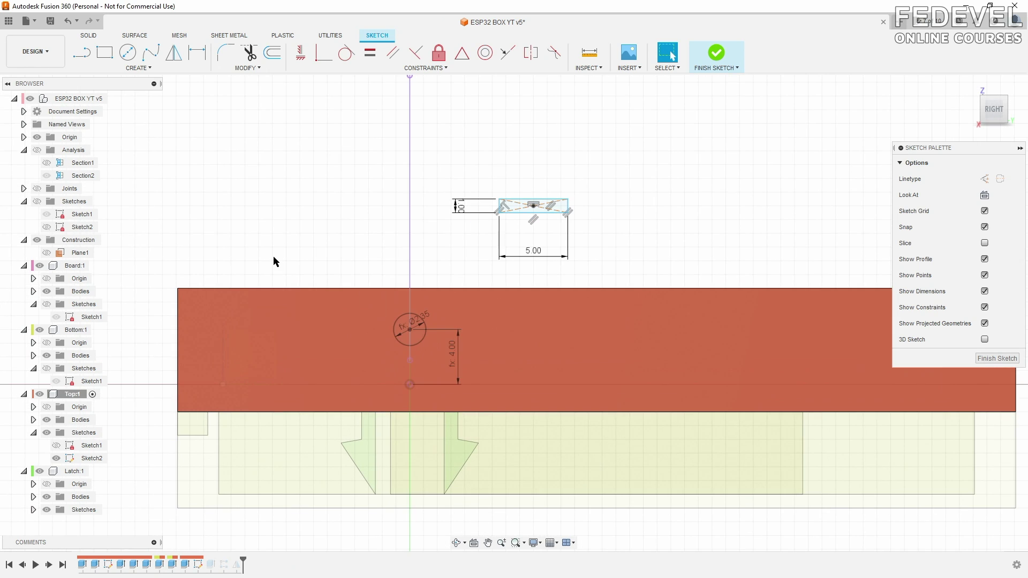
Hide the Top's bodies and the Bottom and Board components to expose the origin point for dimensioning.
left_click(46, 419)
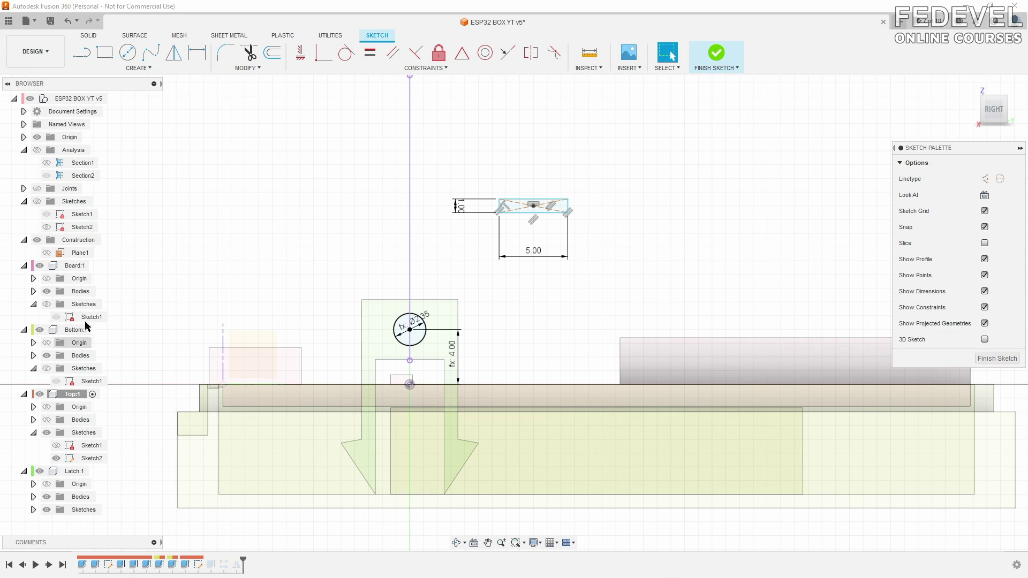
left_click(197, 52)
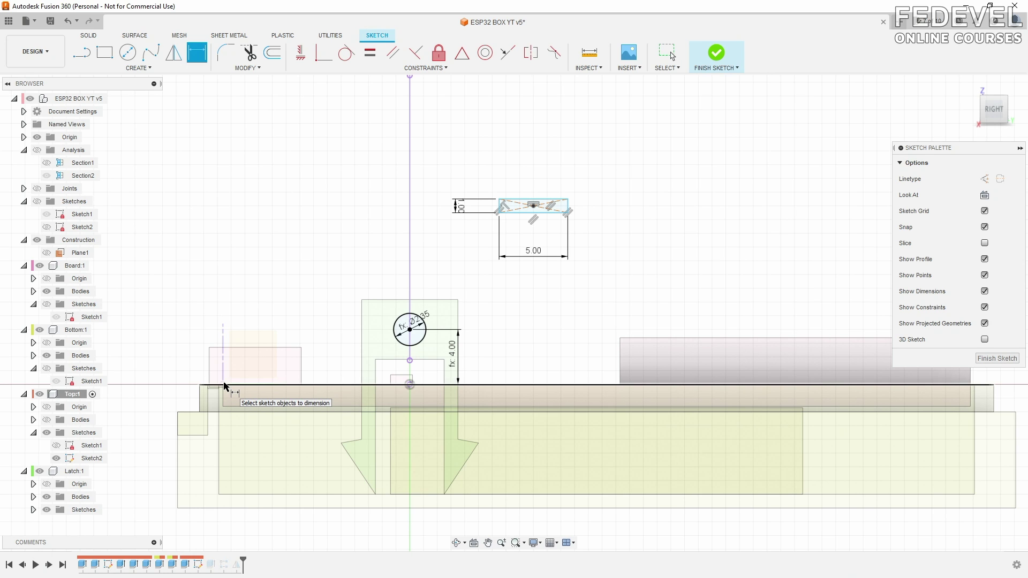
left_click(39, 330)
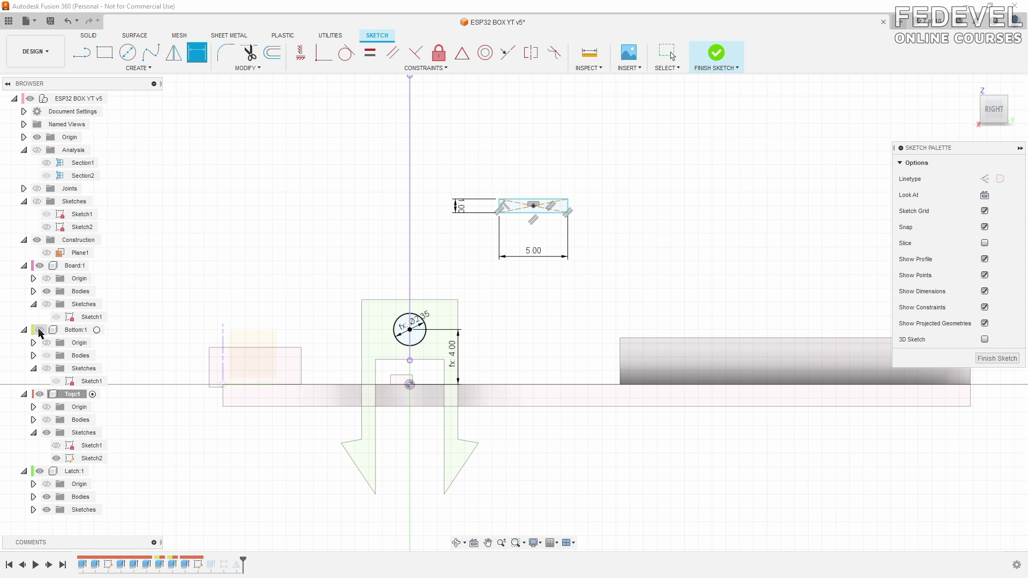
left_click(39, 265)
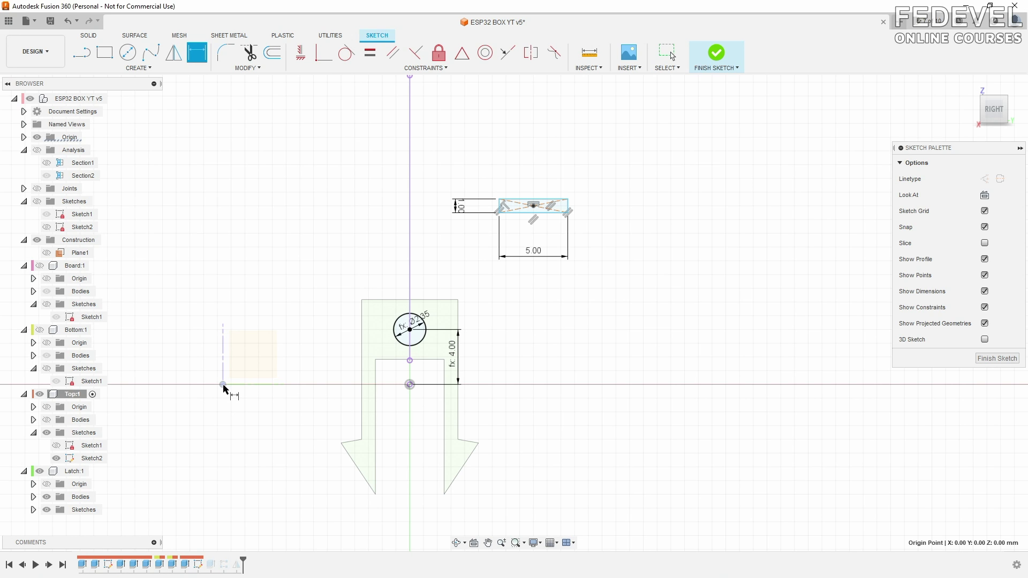
Dimension the horizontal distance from the origin point to the rectangle's center as board_length/2.
left_click(224, 385)
left_click(534, 206)
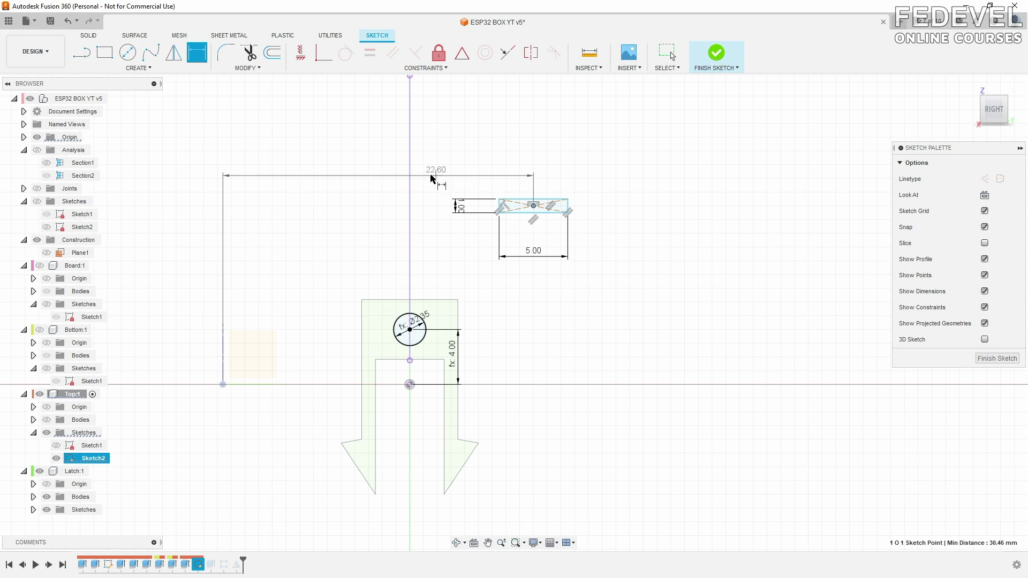
left_click(356, 177)
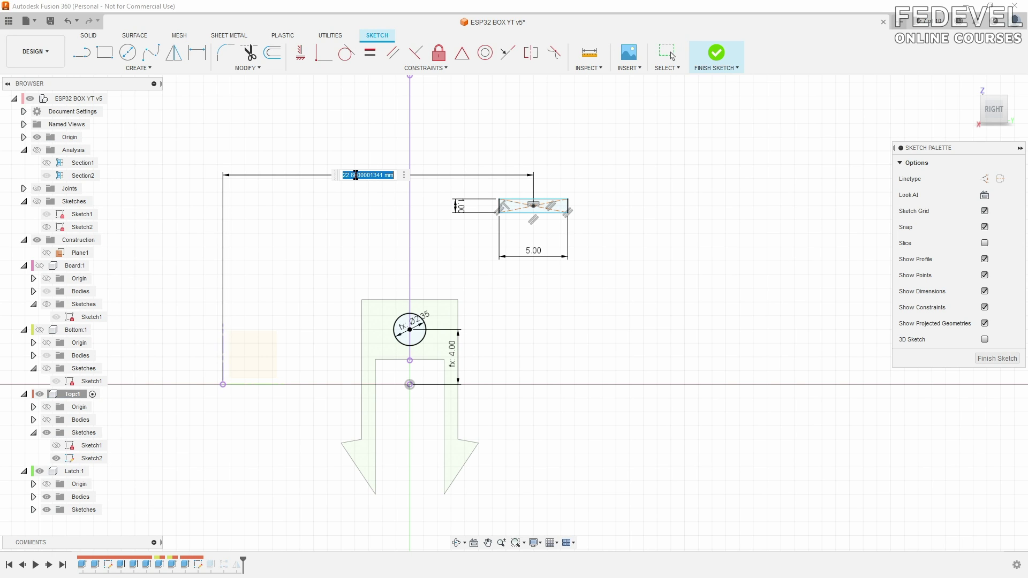
type("bo")
left_click(400, 193)
type("/2")
key("Return")
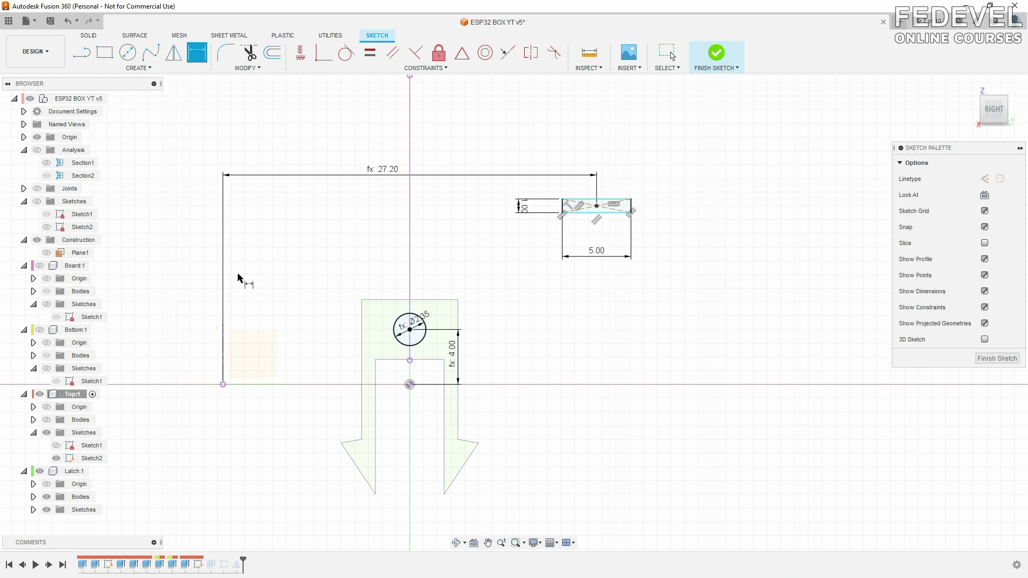
key("Escape")
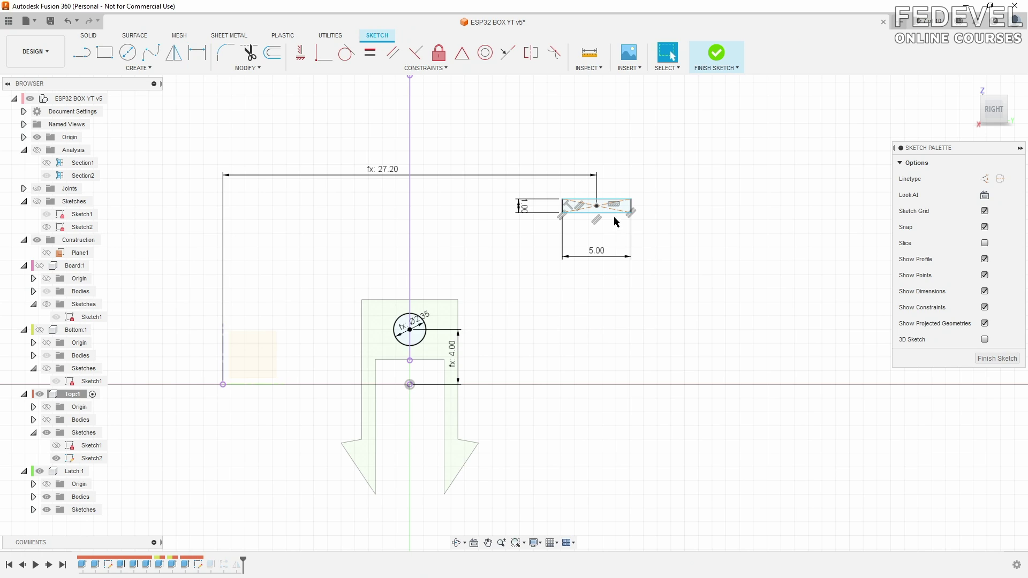
Move the rectangle down to just below the horizontal axis and reposition its height and horizontal distance dimensions clear of the geometry.
mouse_move(603, 212)
left_mouse_down()
mouse_move(595, 225)
mouse_move(624, 500)
left_mouse_up()
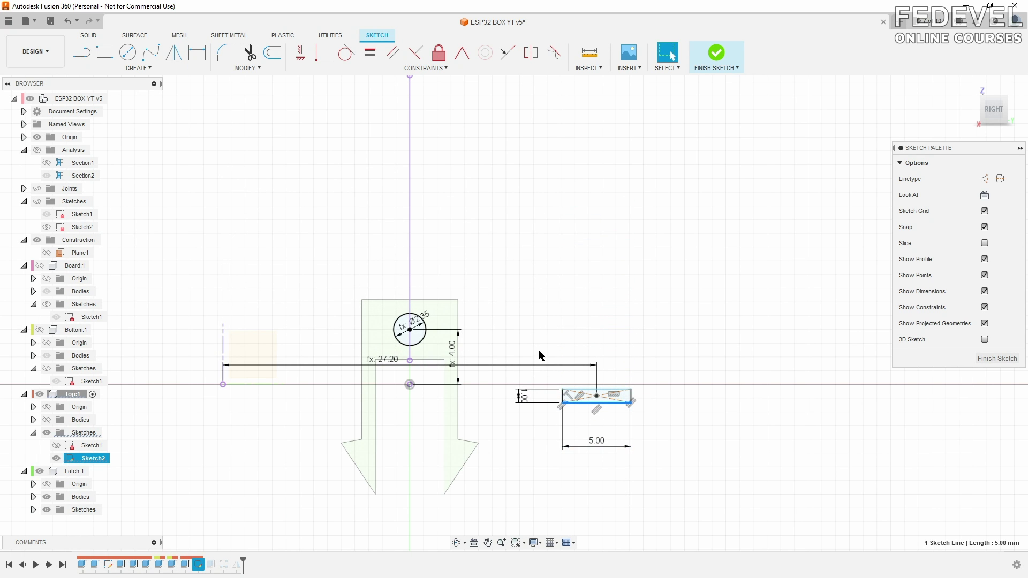
left_click_drag(524, 396, 654, 396)
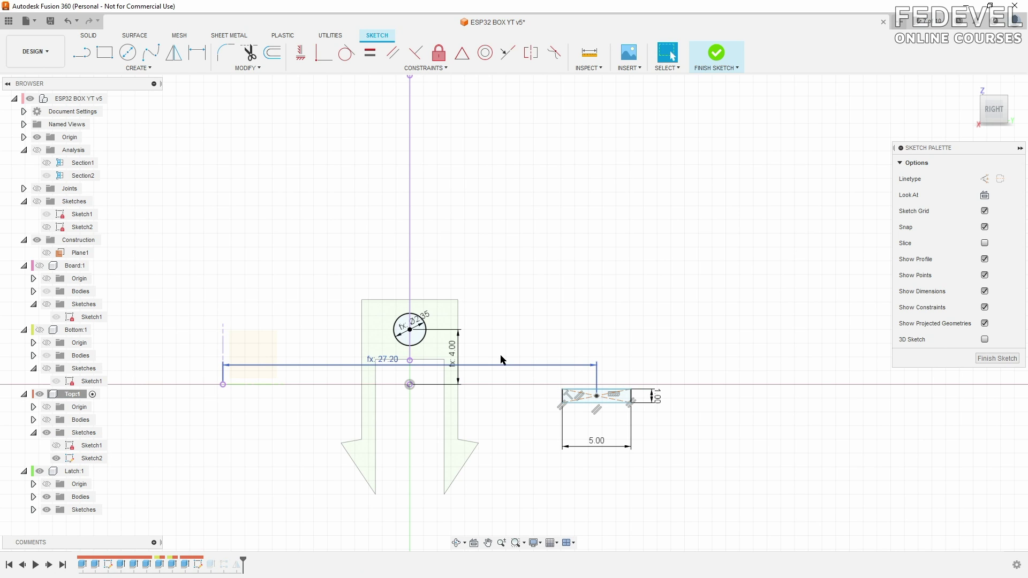
left_click_drag(503, 360, 535, 287)
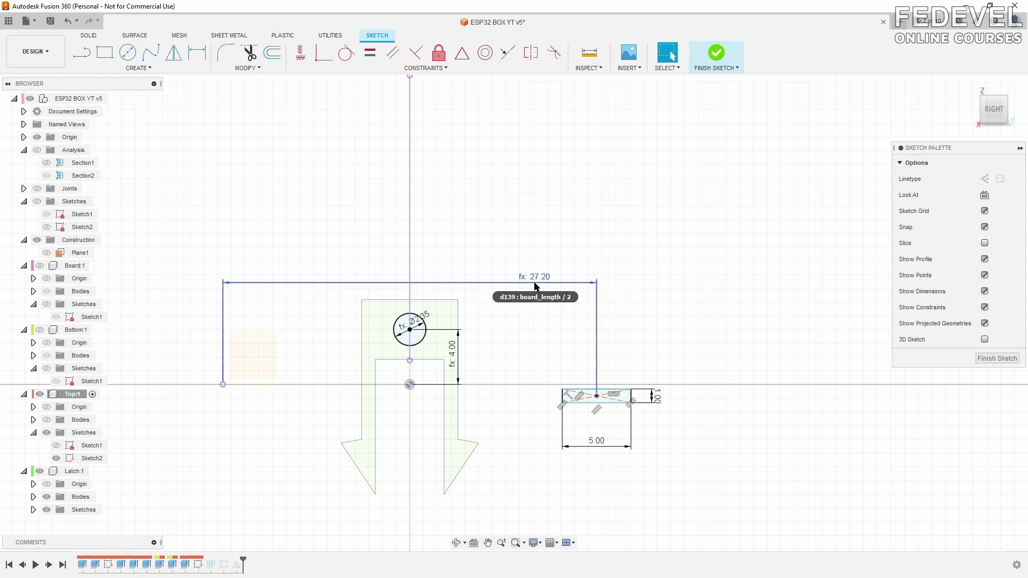
Dimension the vertical distance from the origin point to the rectangle's lower edge as rim_height.
key("d")
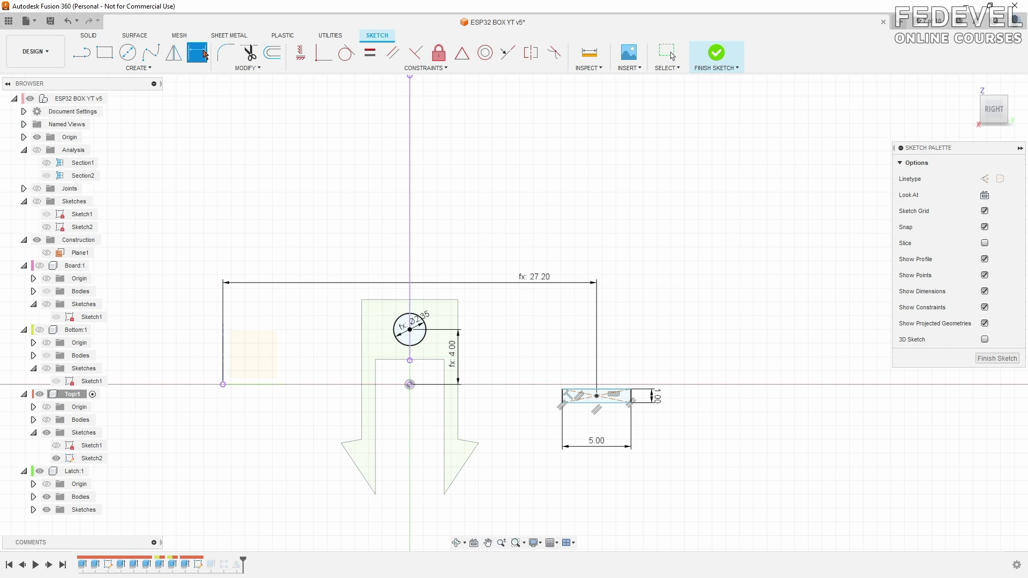
left_click(583, 404)
left_click(223, 385)
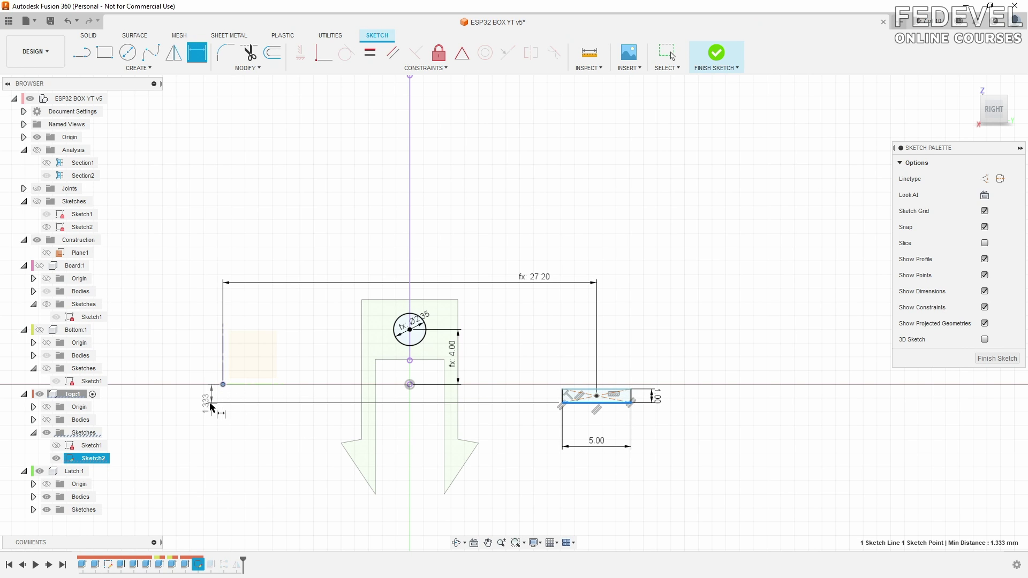
left_click(222, 432)
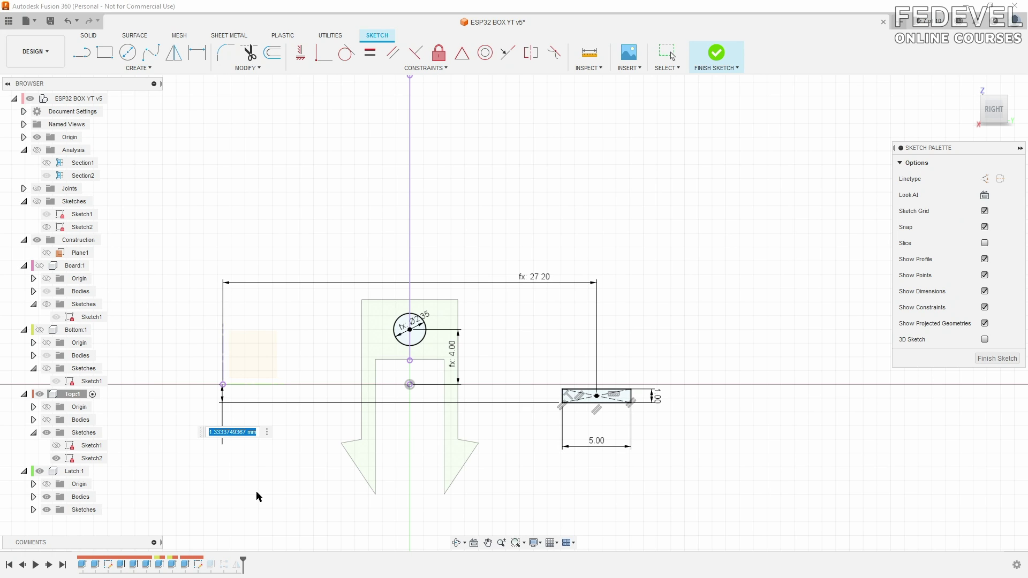
type("r")
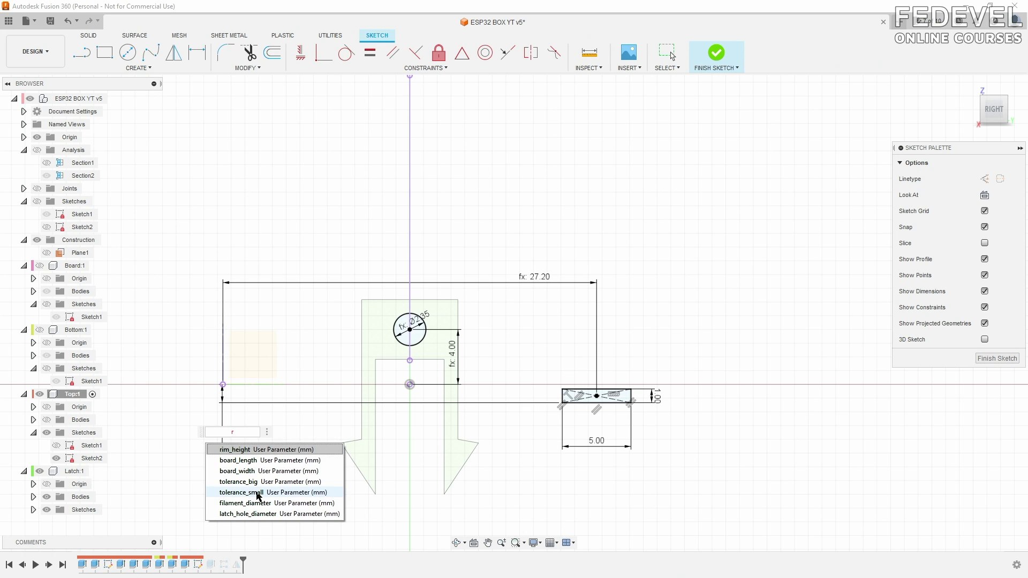
left_click(262, 452)
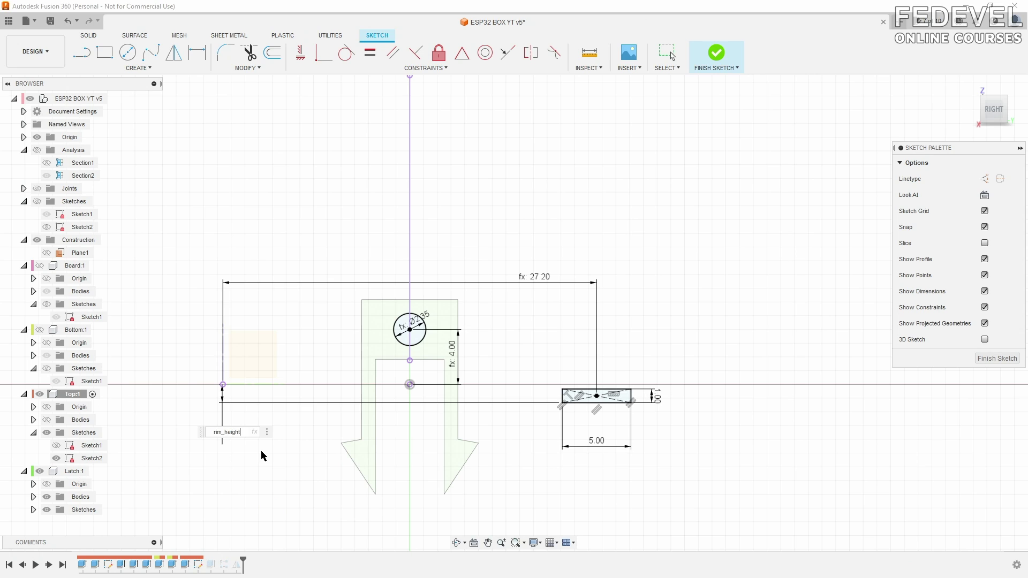
key("Return")
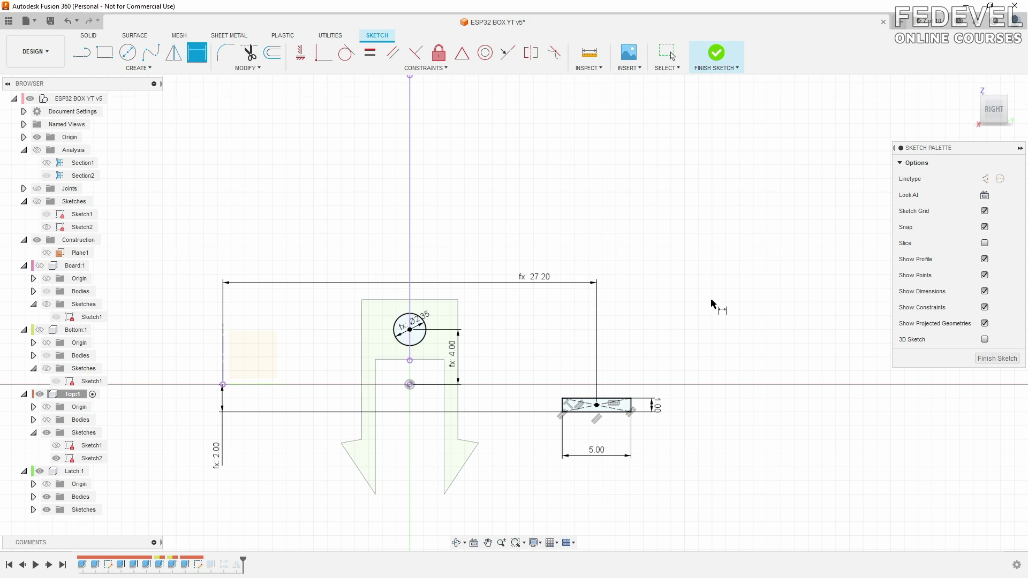
Finish the sketch, show the Top's bodies and sketches, and return to the home view.
left_click(996, 359)
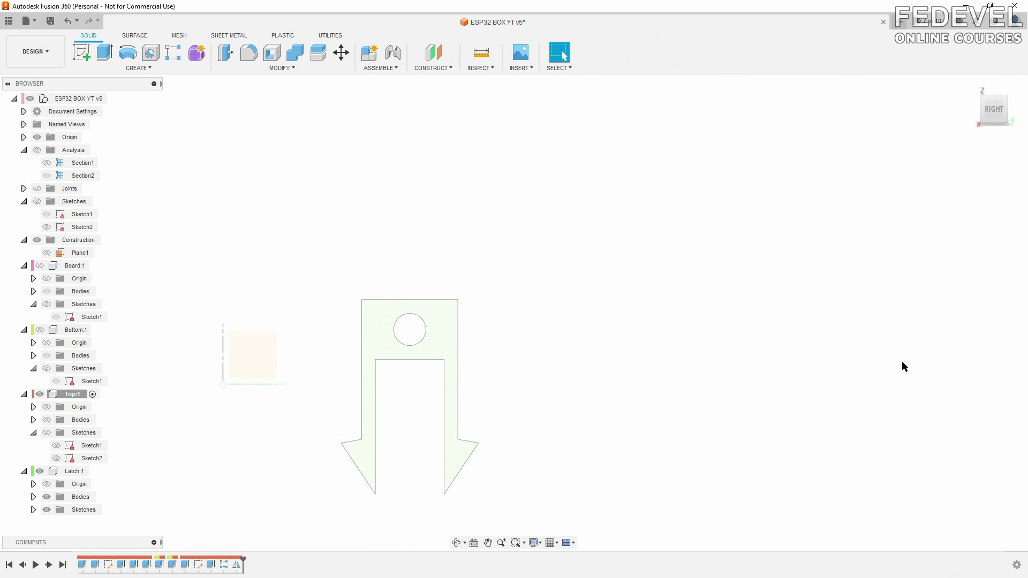
left_click(47, 421)
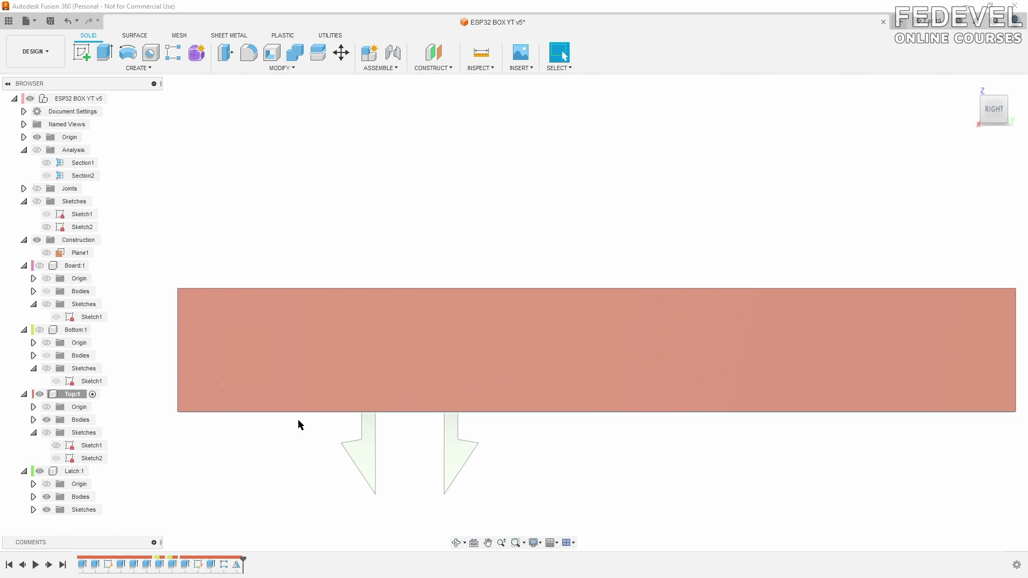
left_click(46, 433)
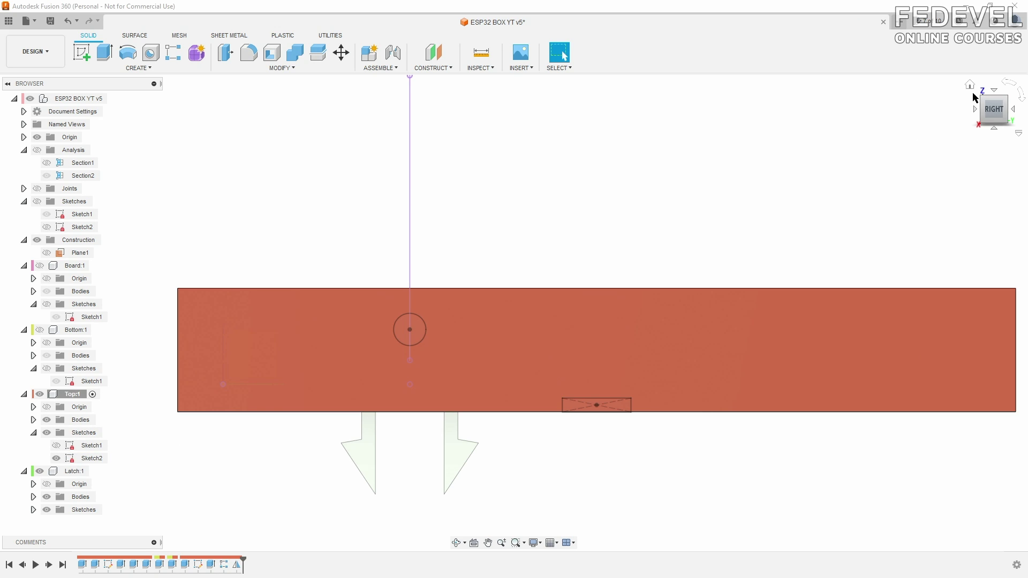
left_click(971, 86)
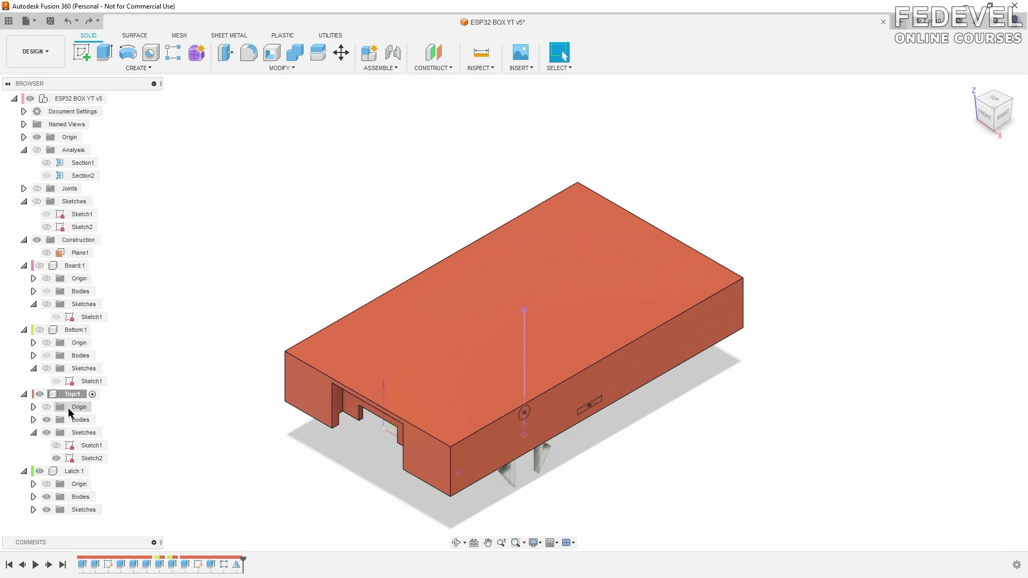
Extrude the small rectangle's profile as a cut into the Top's side wall with a distance of wall_thickness_sides/2.
left_click(47, 420)
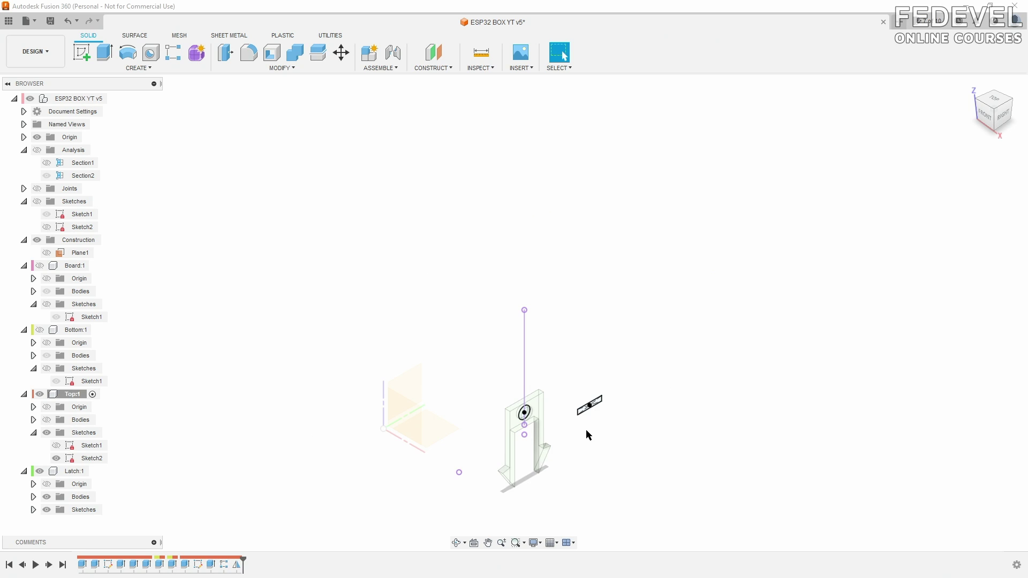
scroll(589, 435, "up", 8)
left_click(565, 332)
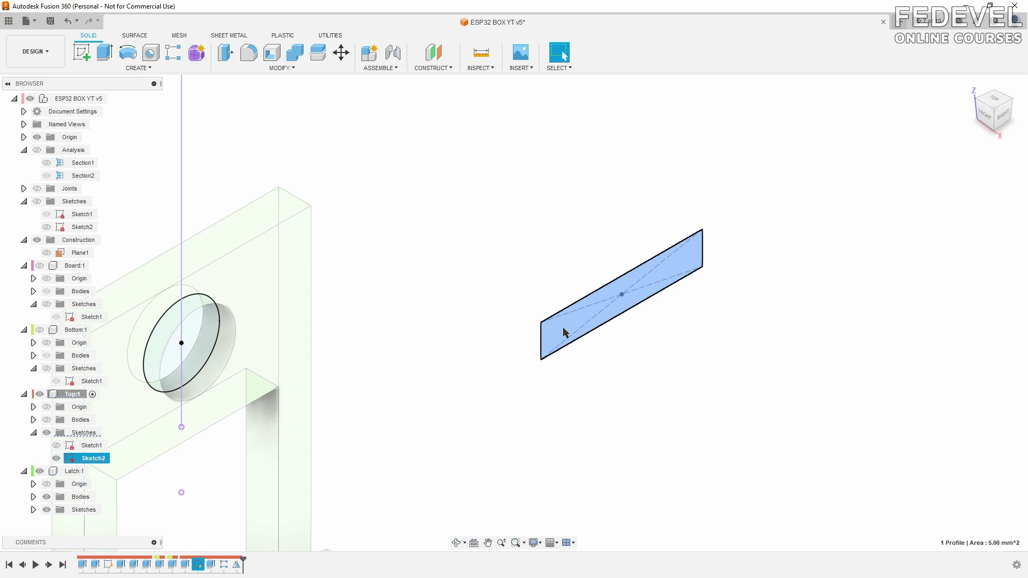
left_click(105, 52)
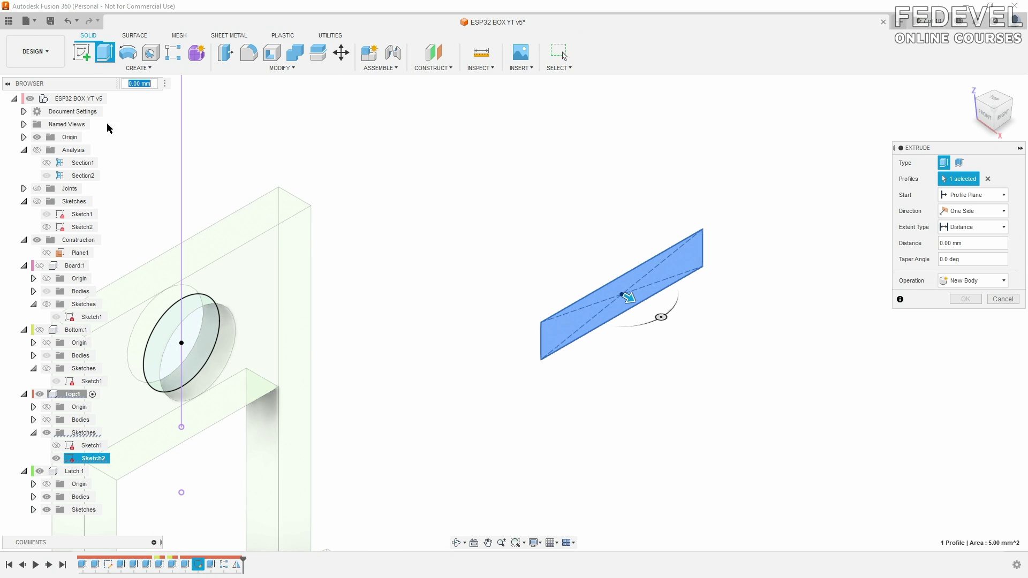
left_click(46, 420)
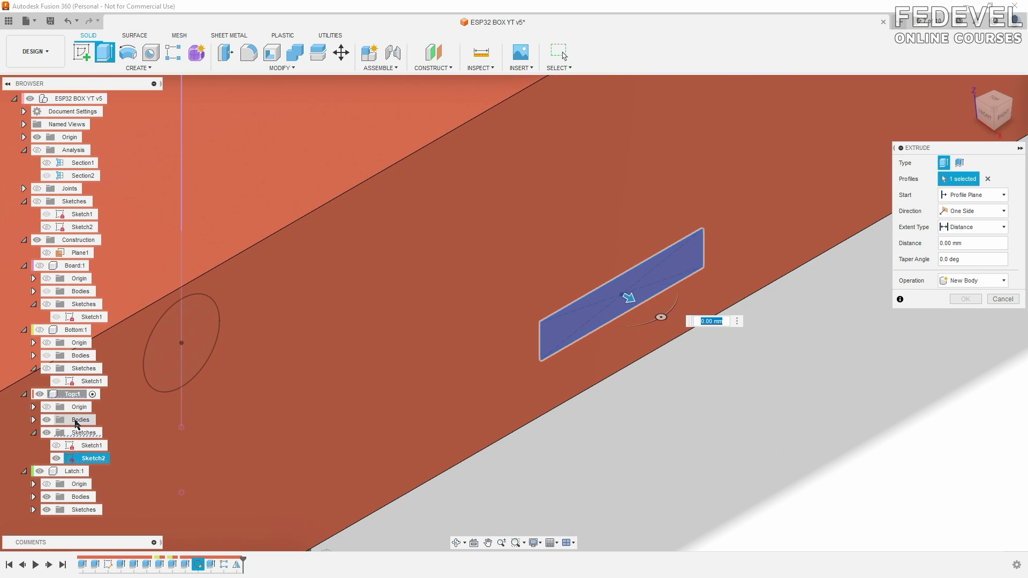
left_click(961, 244)
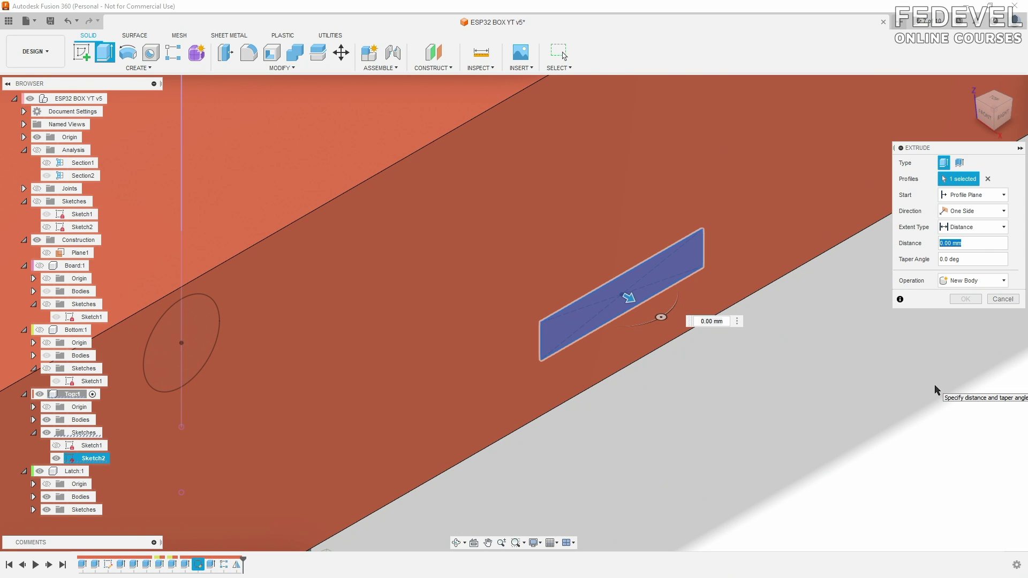
type("wa")
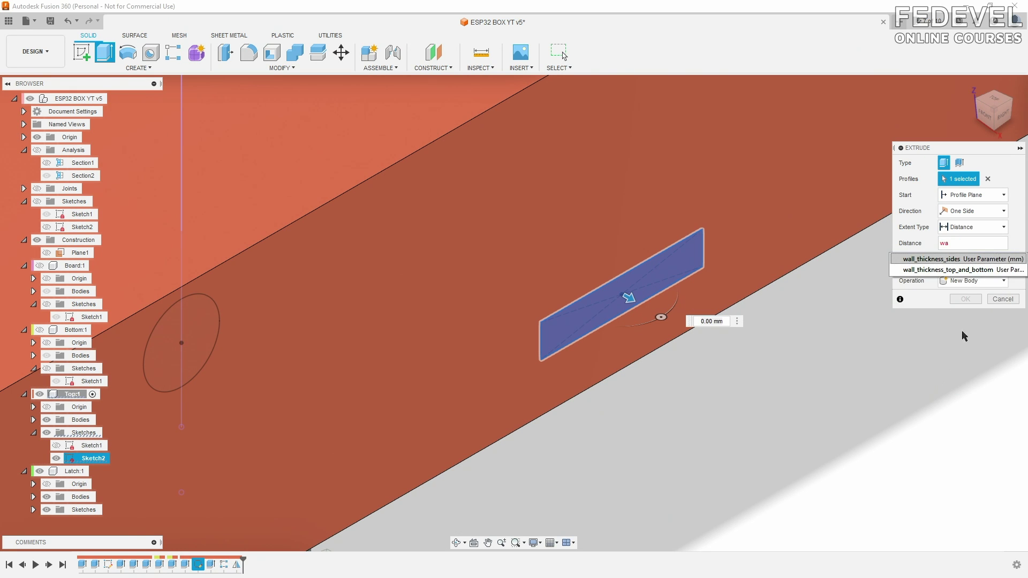
left_click(995, 259)
type("/")
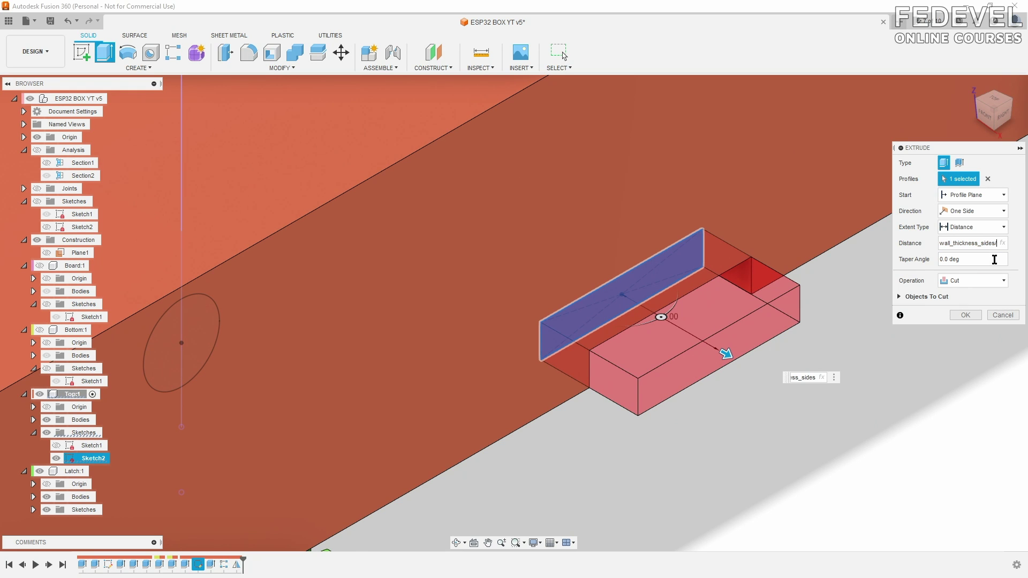
type("2")
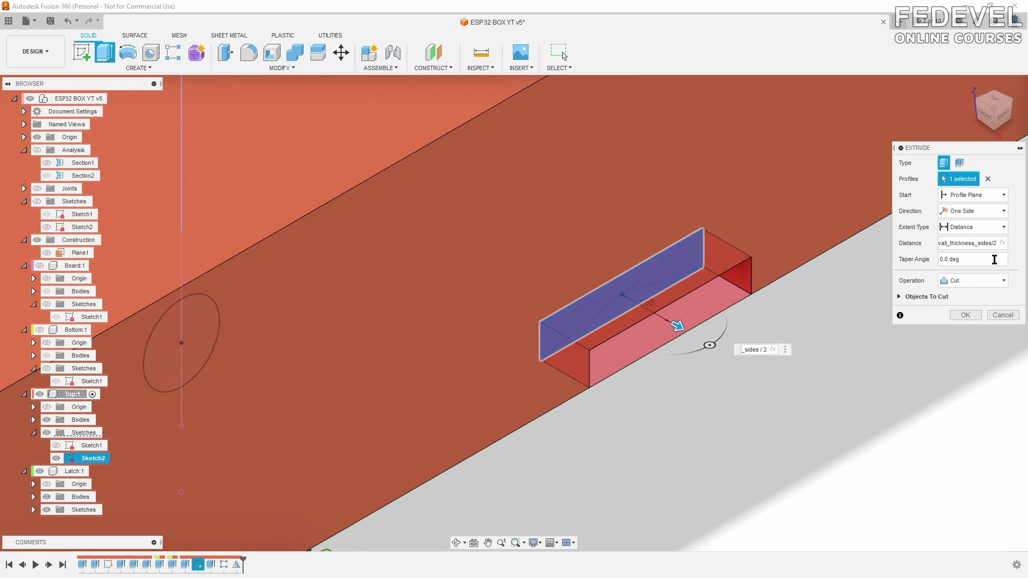
left_click(898, 297)
left_click(966, 351)
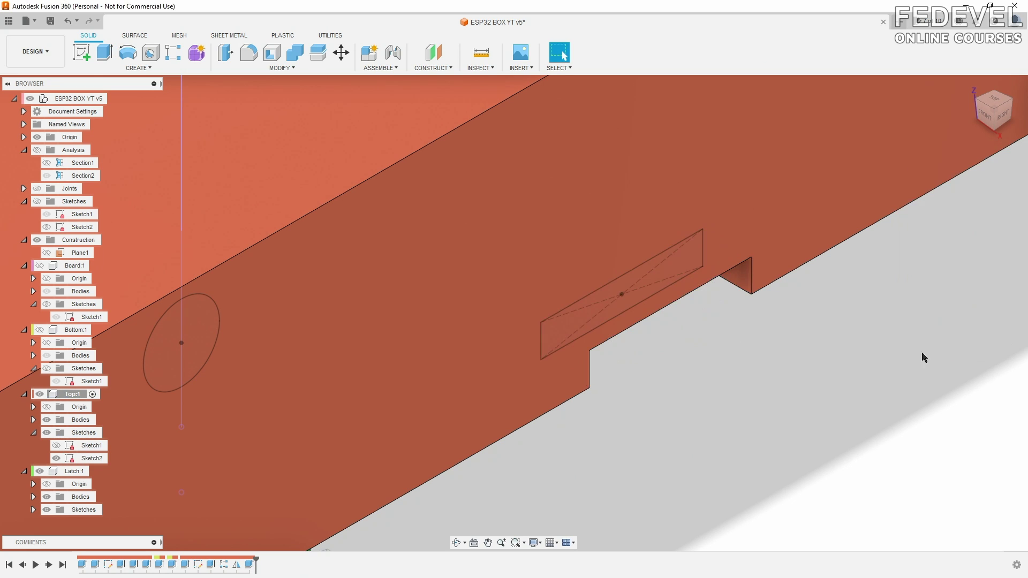
Move the mirror feature after the new notch cut in the timeline and add that cut to its mirrored features.
scroll(785, 322, "down", 3)
middle_click_drag(655, 504, 695, 423, "shift")
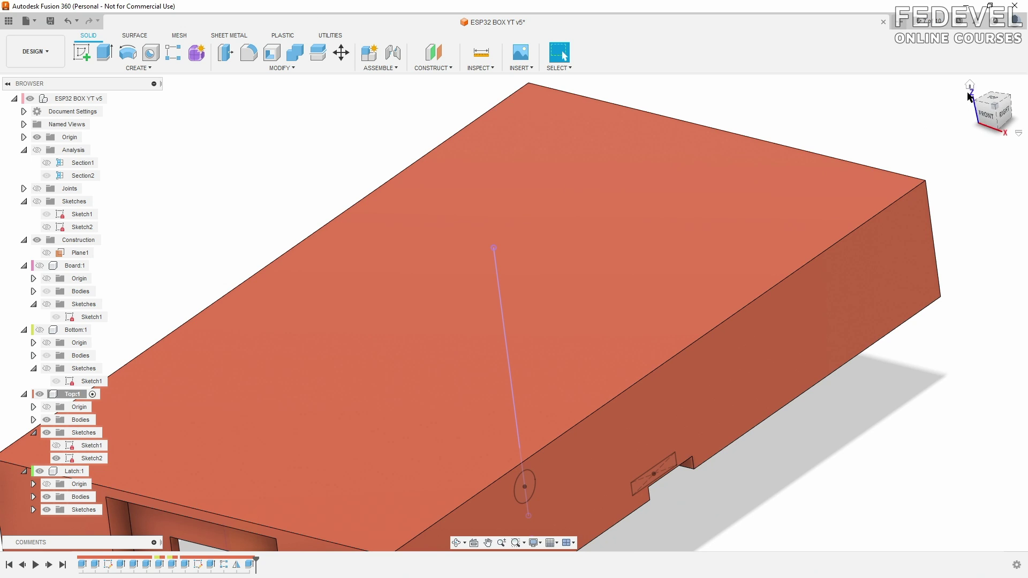
left_click(970, 87)
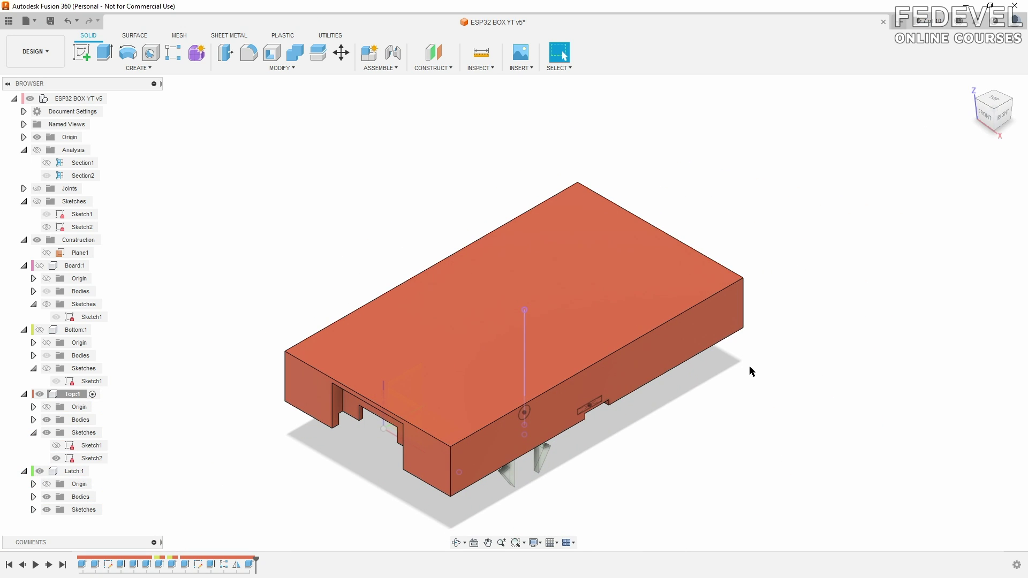
middle_click_drag(597, 444, 670, 426, "shift")
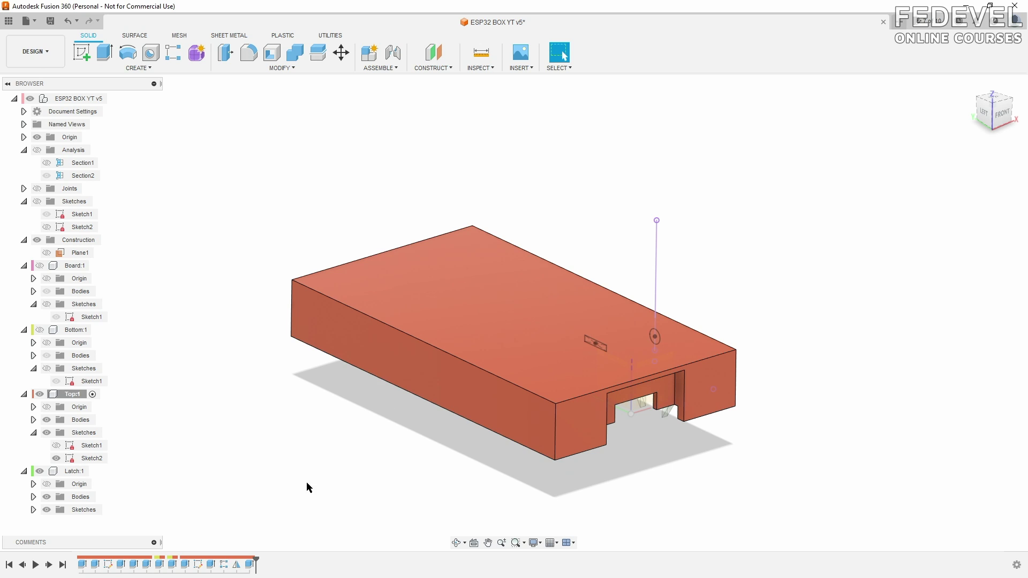
left_click_drag(237, 568, 259, 568)
double_click(250, 565)
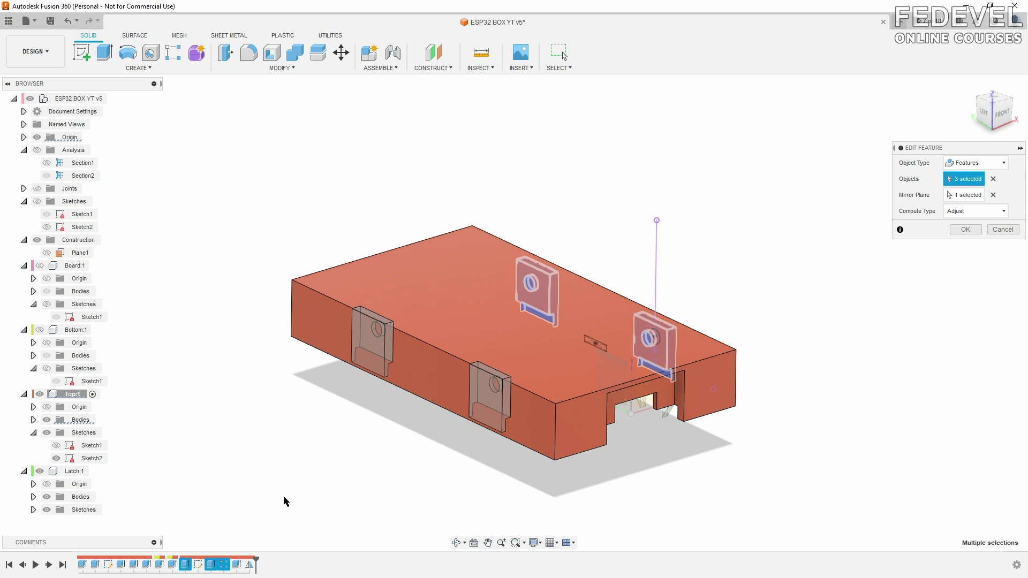
left_click(237, 565)
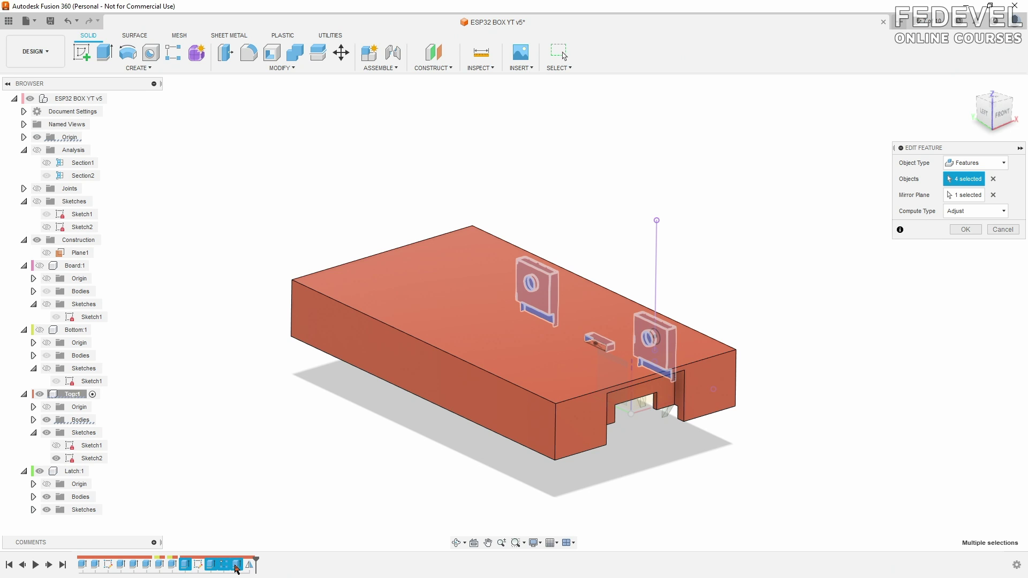
left_click(965, 229)
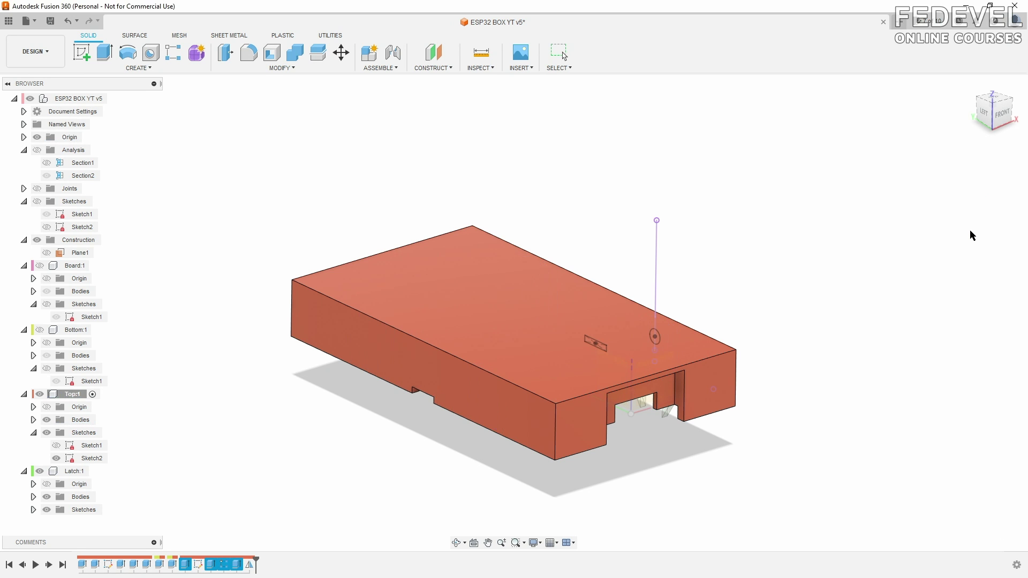
Return to the home view and hide the Top's Sketch2.
middle_click_drag(689, 494, 666, 429, "shift")
left_click(970, 85)
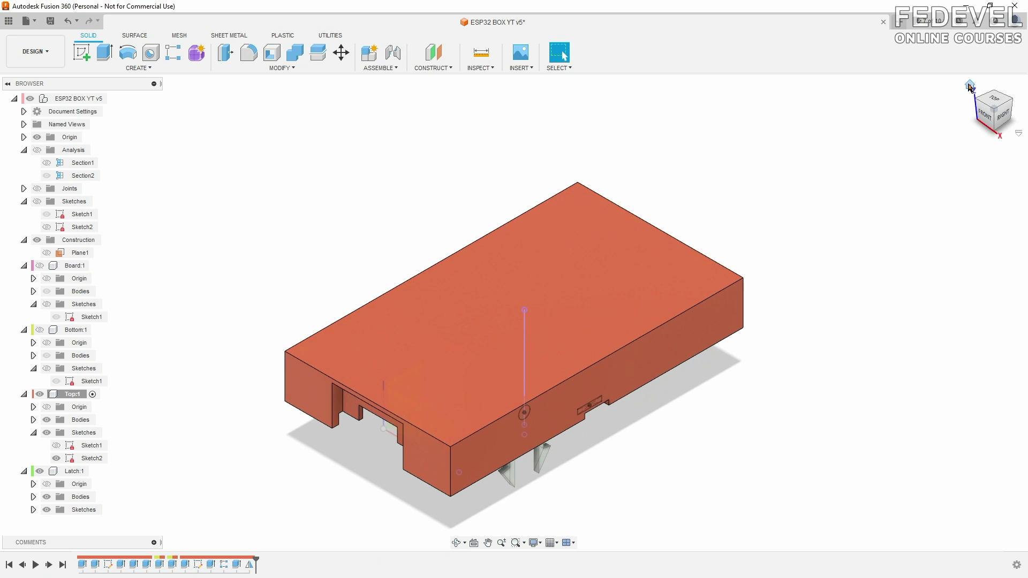
left_click(57, 458)
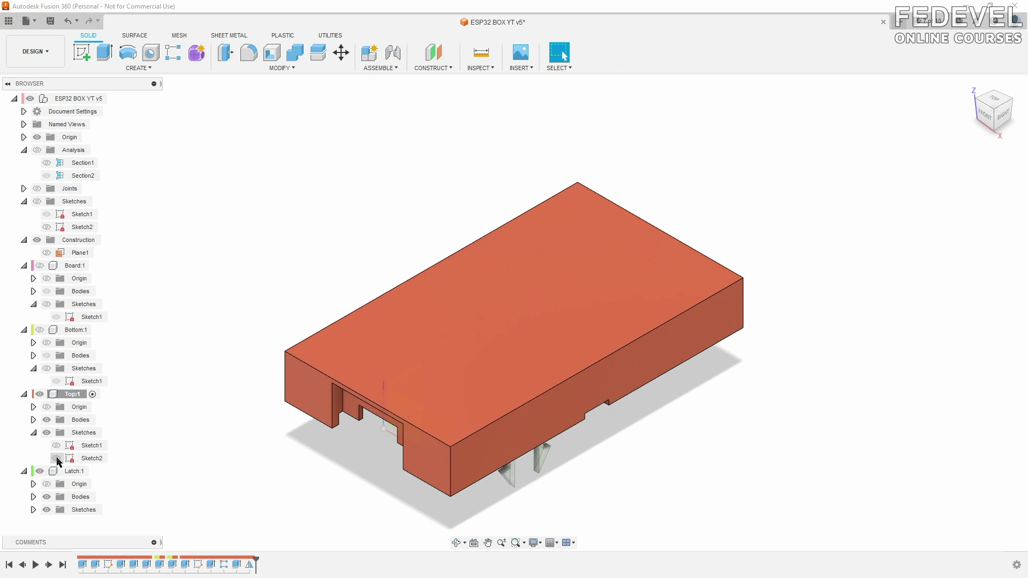
Show Sketch1 of the Top component and open it for editing.
left_click(56, 446)
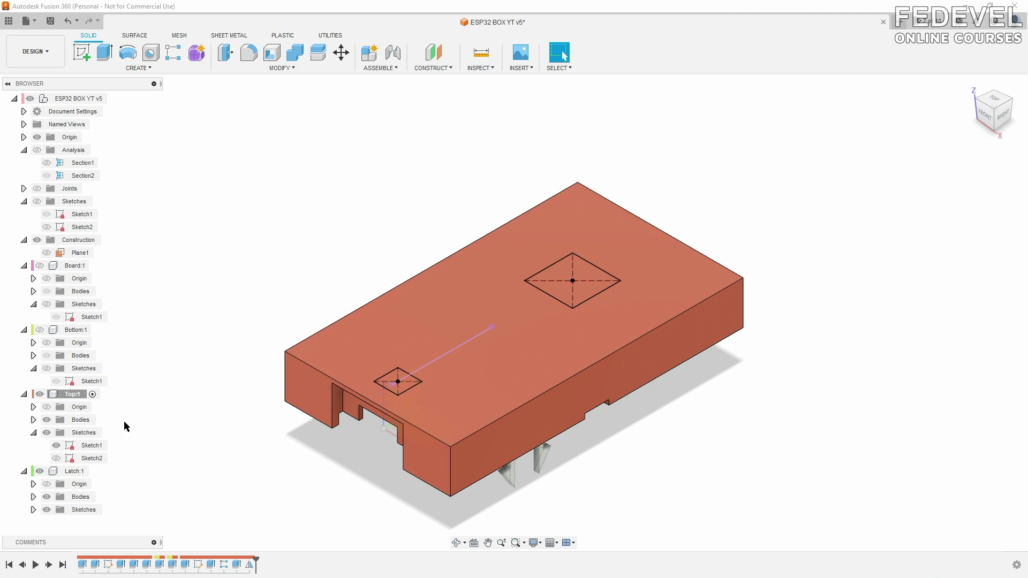
left_click(70, 447)
double_click(71, 449)
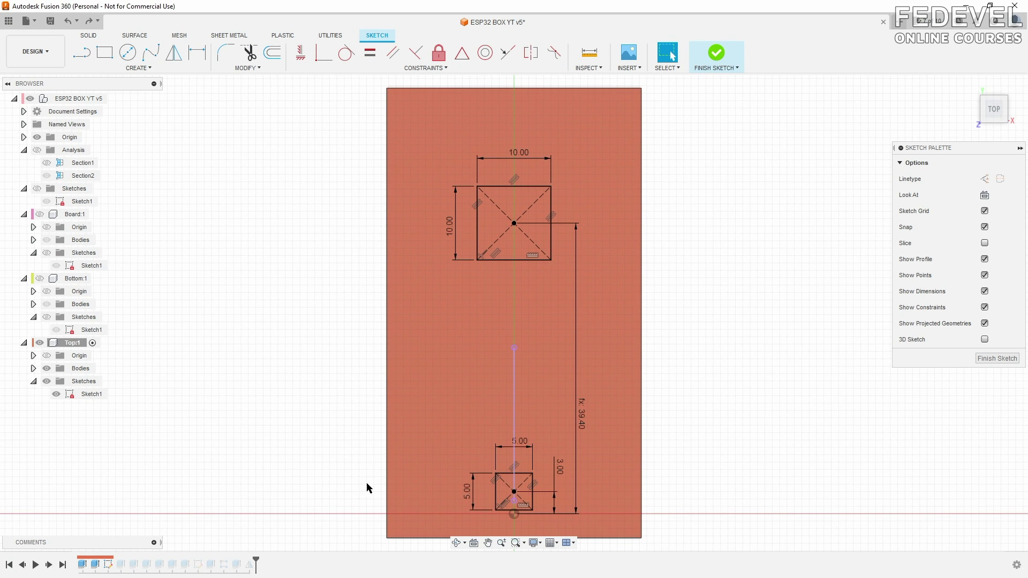
Draw a circle beside the Top body with its diameter set to filament_diameter + 4*tolerance_small.
left_click(128, 52)
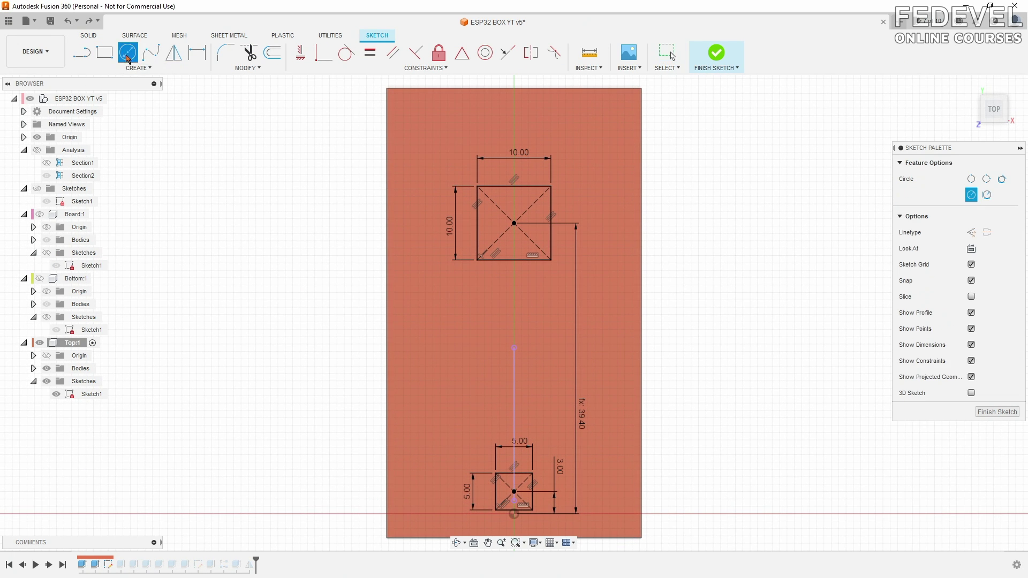
left_click(322, 447)
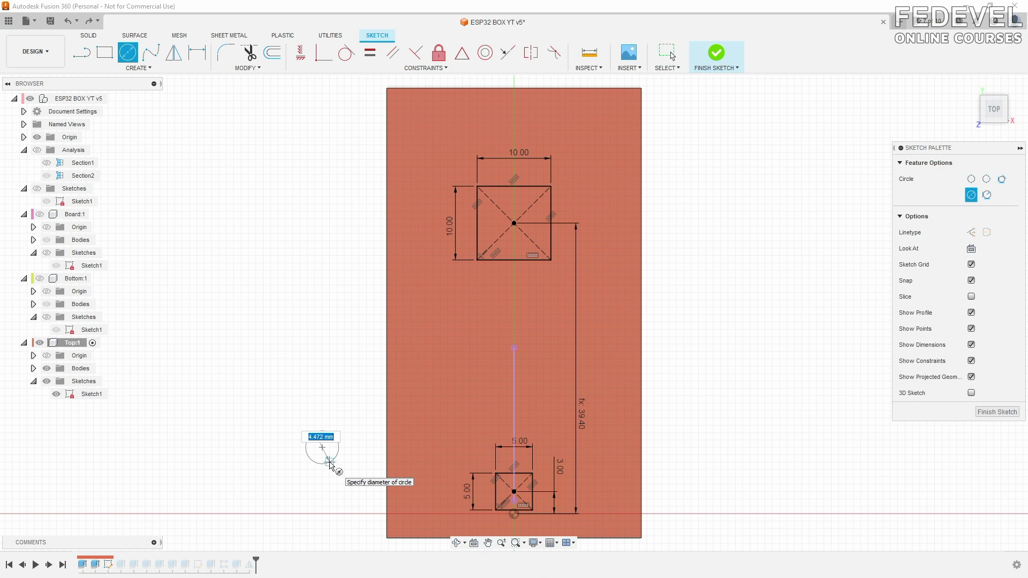
type("fil")
left_click(362, 455)
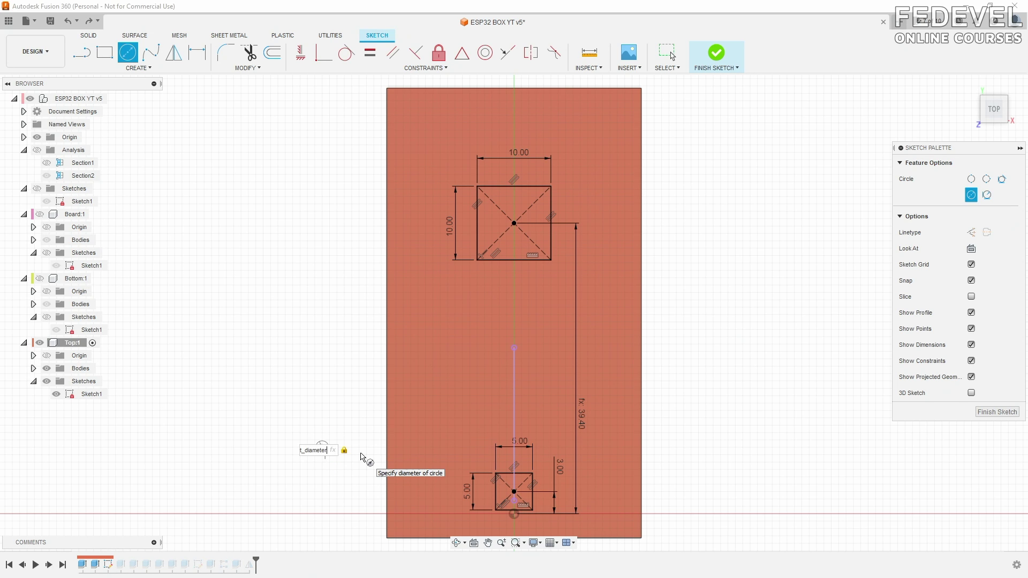
type("+ 4*")
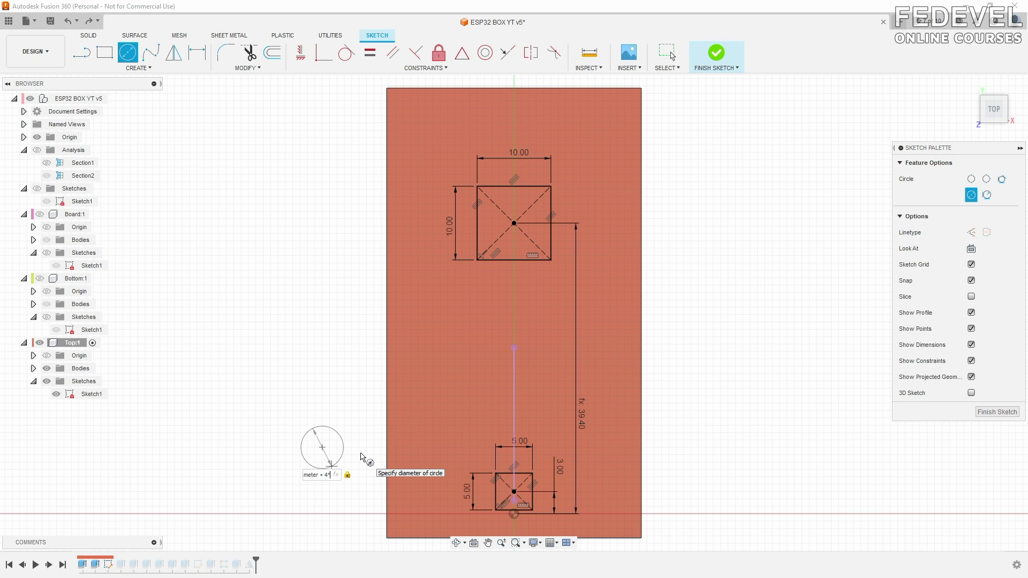
type("to")
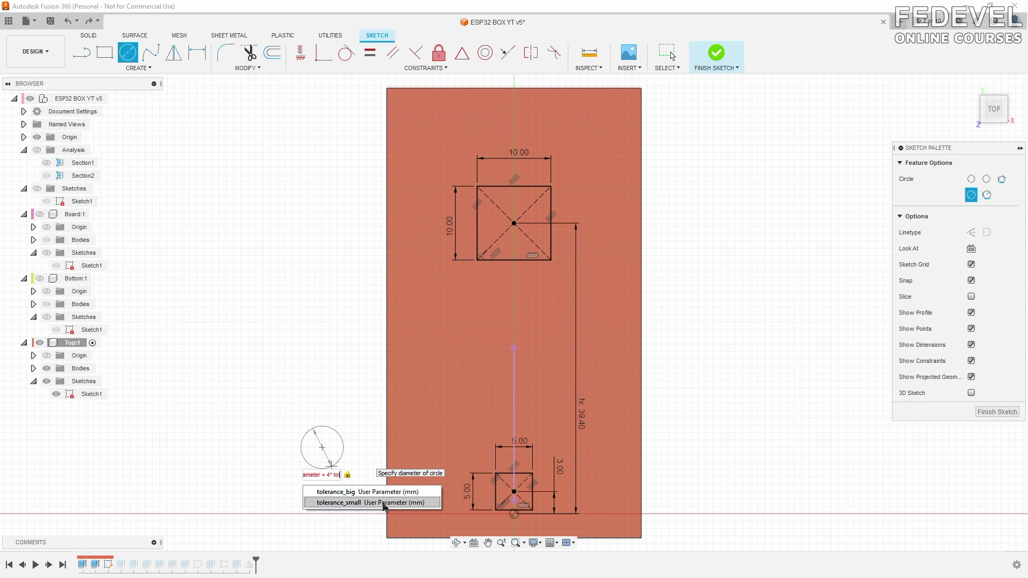
left_click(384, 507)
key("Return")
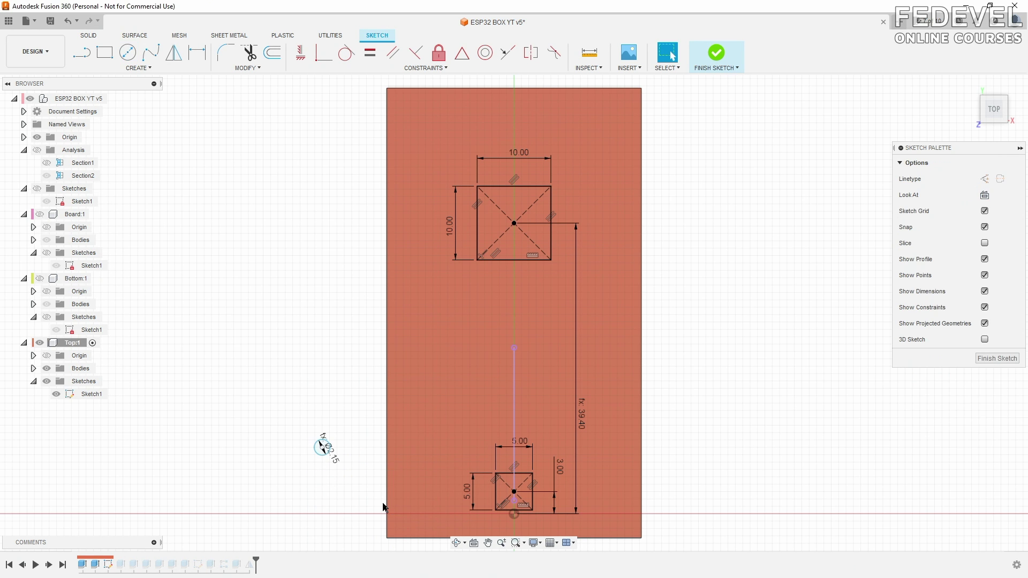
Show the Board component's Sketch1 while hiding the Board and Top bodies.
scroll(375, 525, "up", 4)
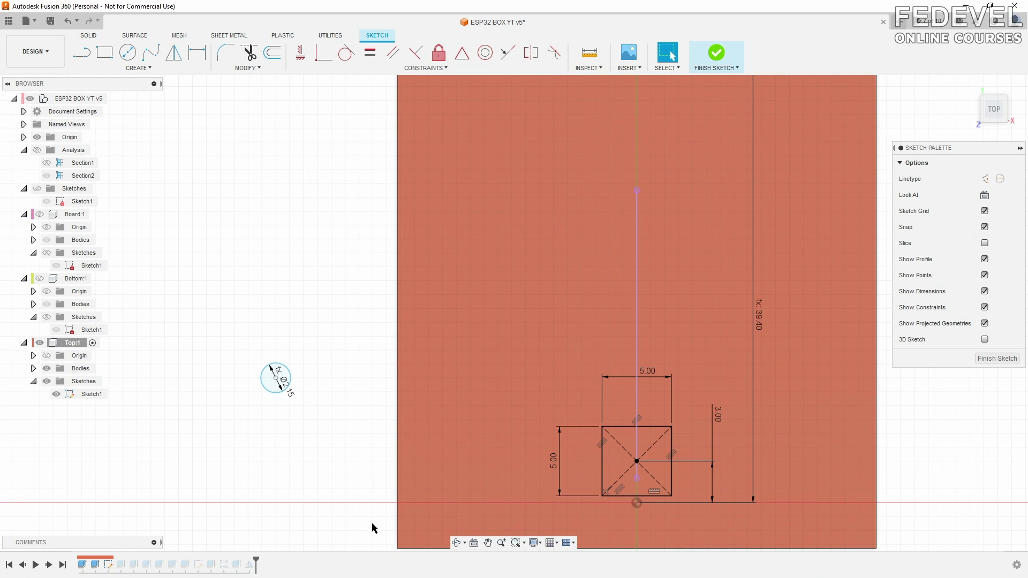
left_click(40, 215)
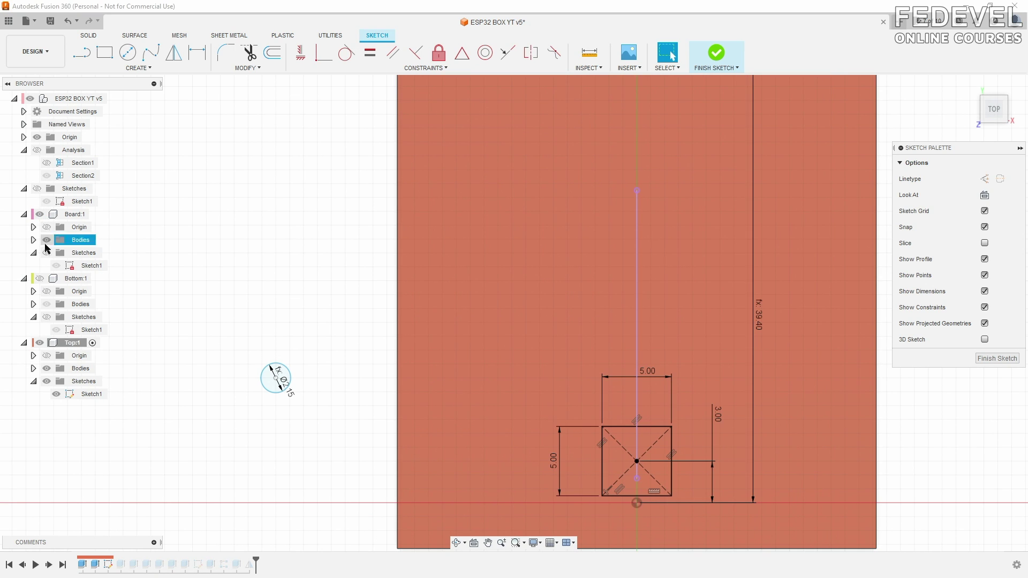
left_click(47, 240)
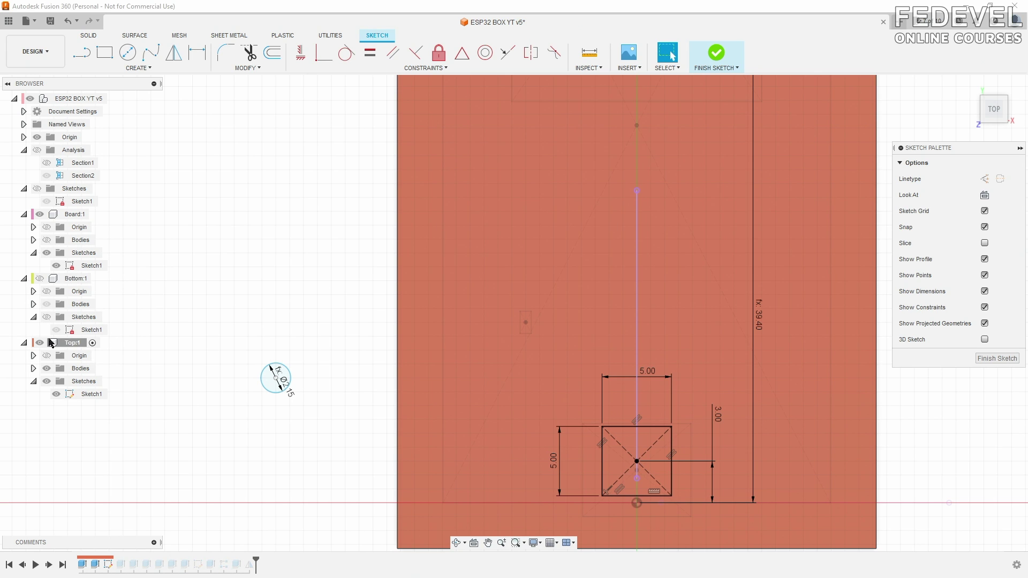
left_click(46, 369)
Project the centre point of the Board sketch's small narrow rectangle into the current sketch, and hide the Board.
left_click(142, 68)
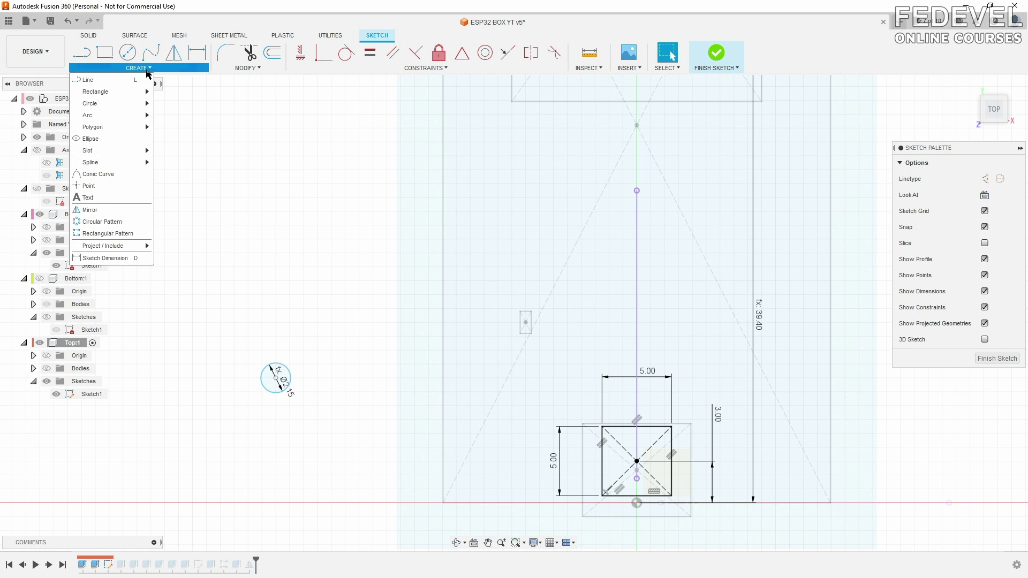
mouse_move(116, 246)
left_click(225, 246)
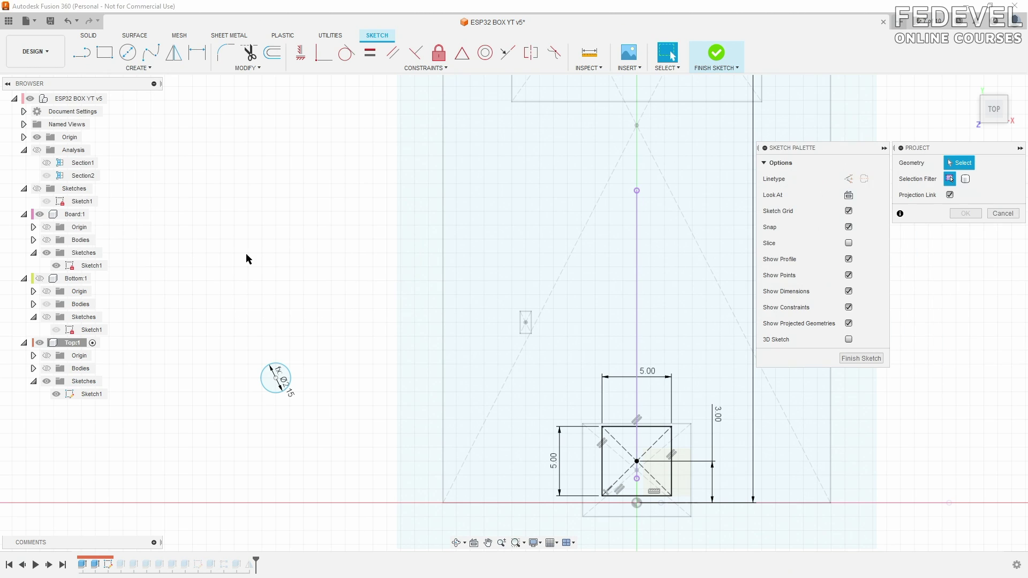
left_click(526, 324)
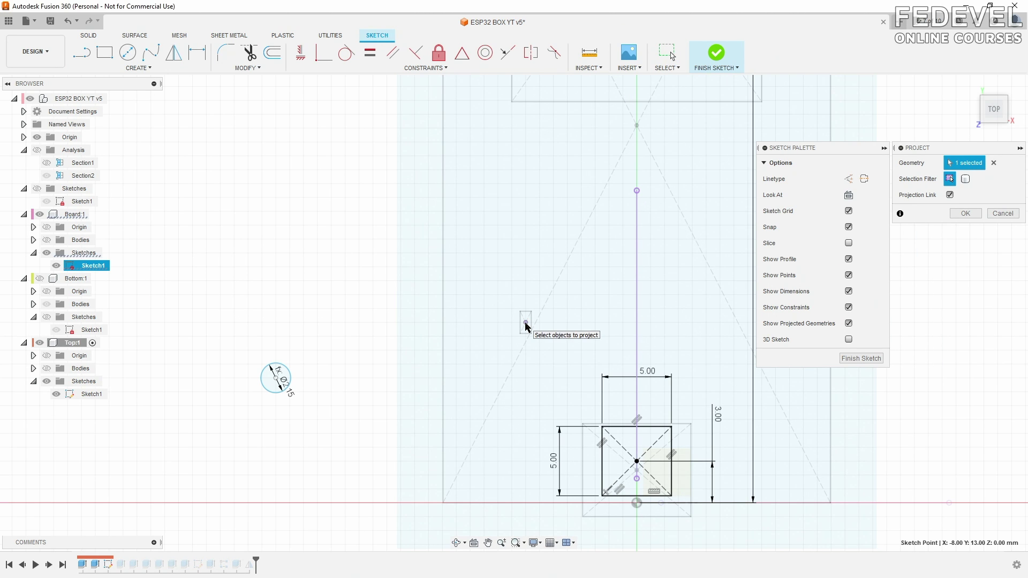
left_click(965, 213)
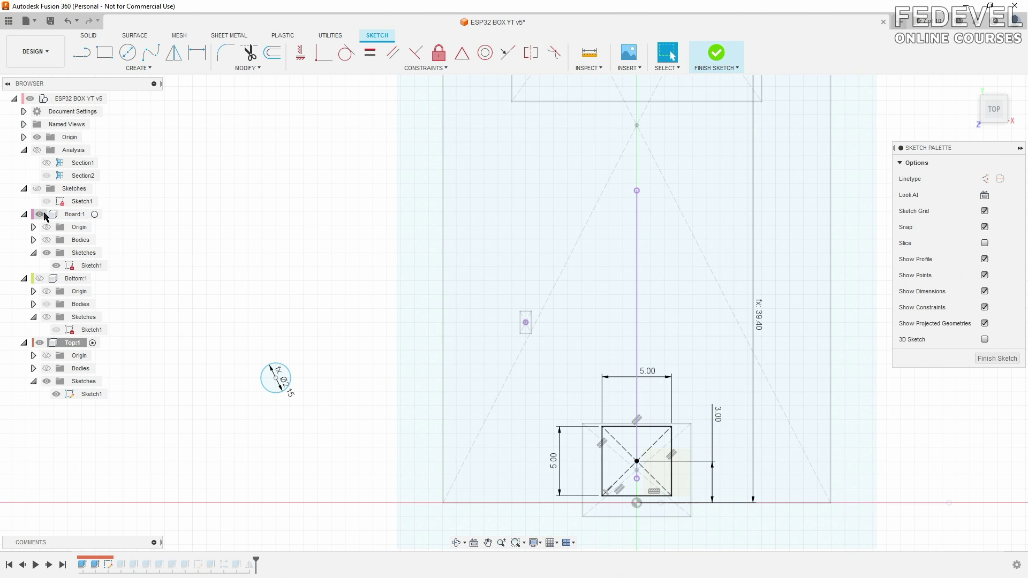
left_click(41, 214)
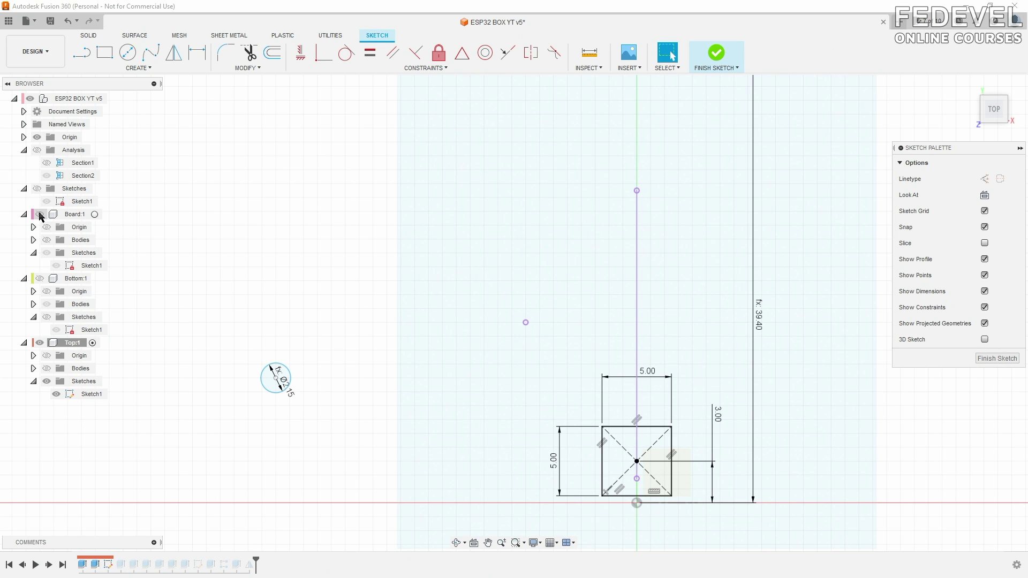
Make the circle's centre coincident with the projected point and move its diameter dimension clear of the circle.
left_click(323, 53)
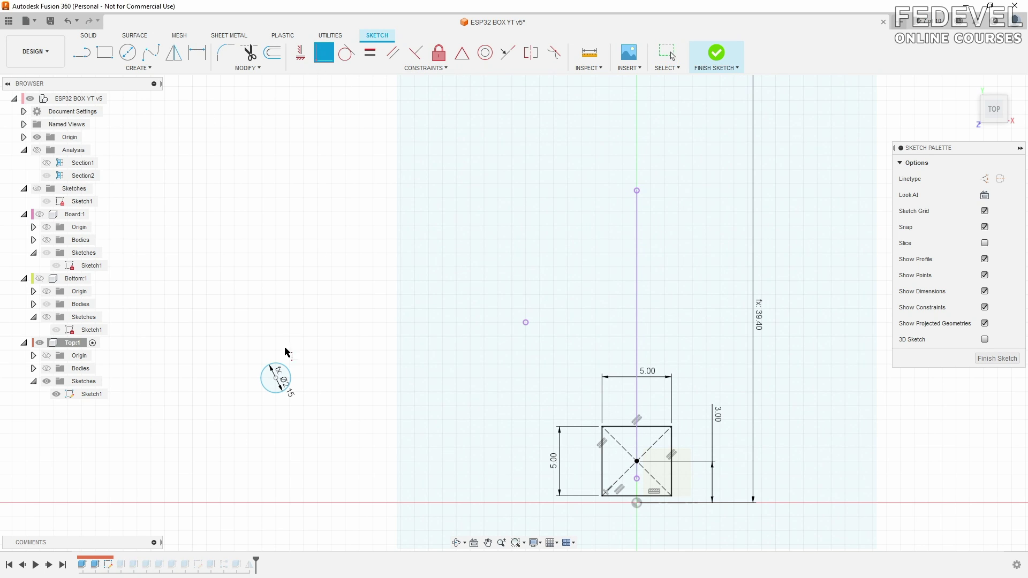
left_click(277, 382)
left_click(526, 323)
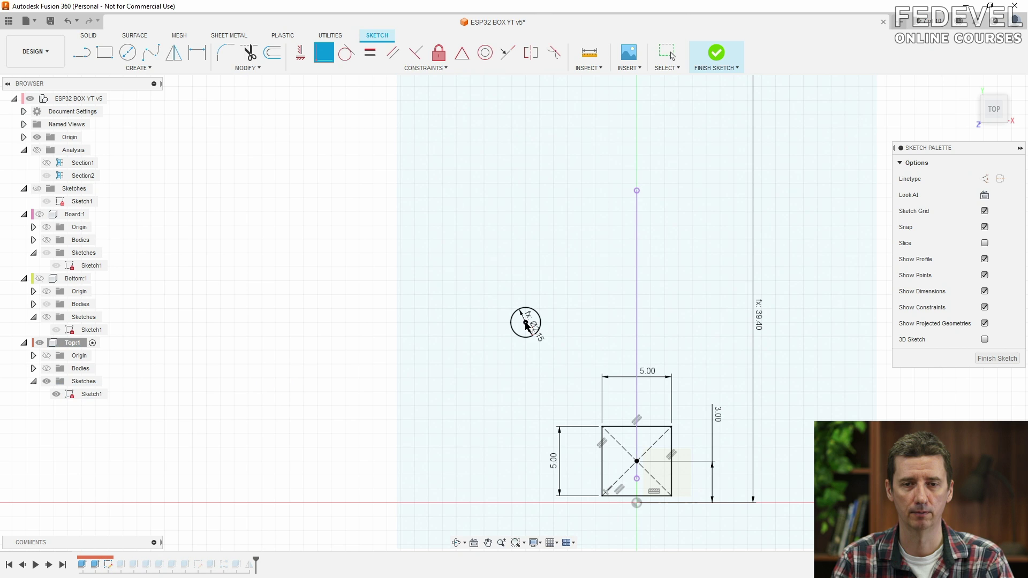
key("Escape")
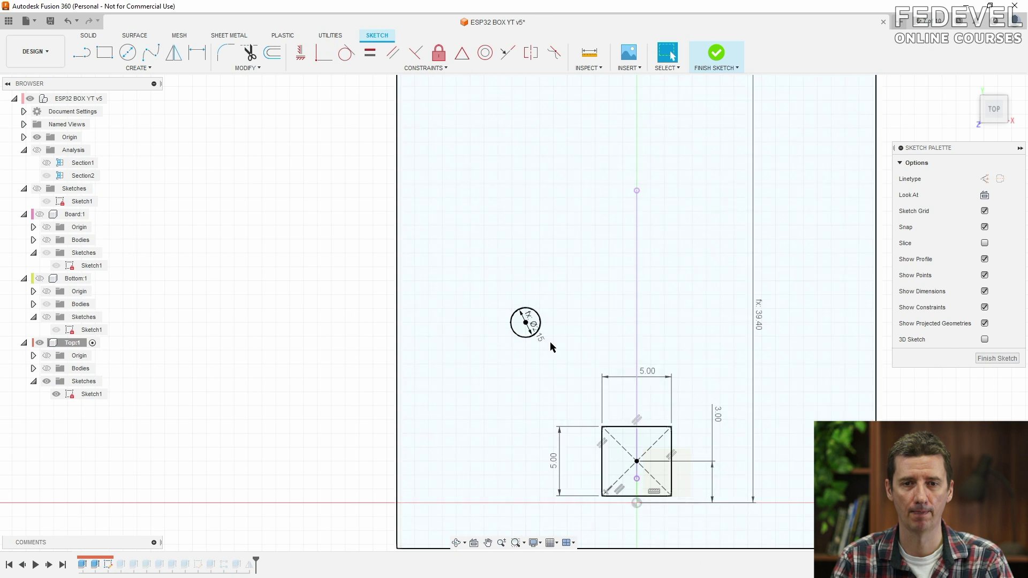
left_click_drag(541, 341, 571, 278)
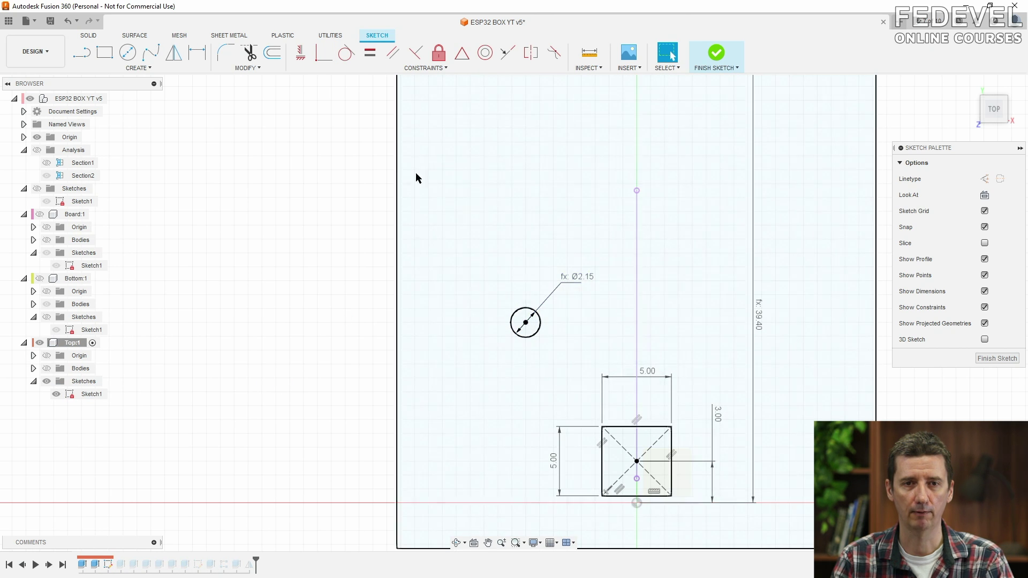
Offset the circle outward by 2 mm and finish the sketch.
left_click(273, 52)
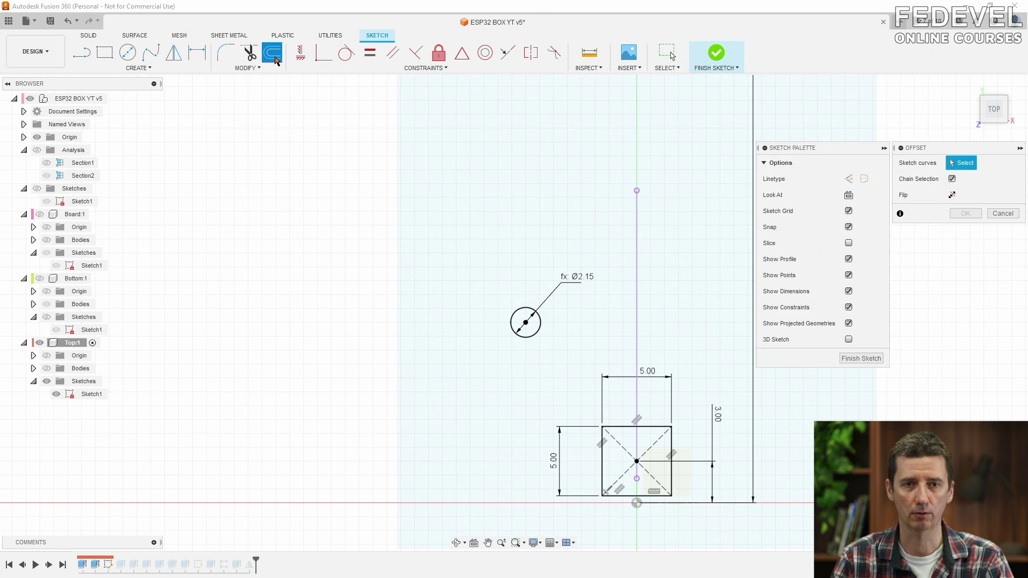
left_click(524, 312)
left_click_drag(985, 195, 915, 188)
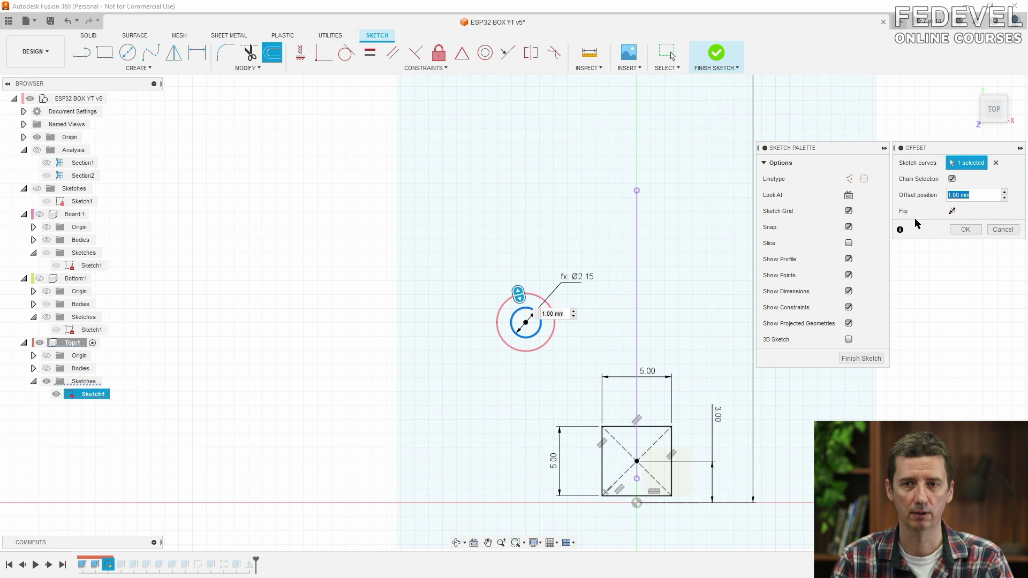
type("2")
left_click(959, 230)
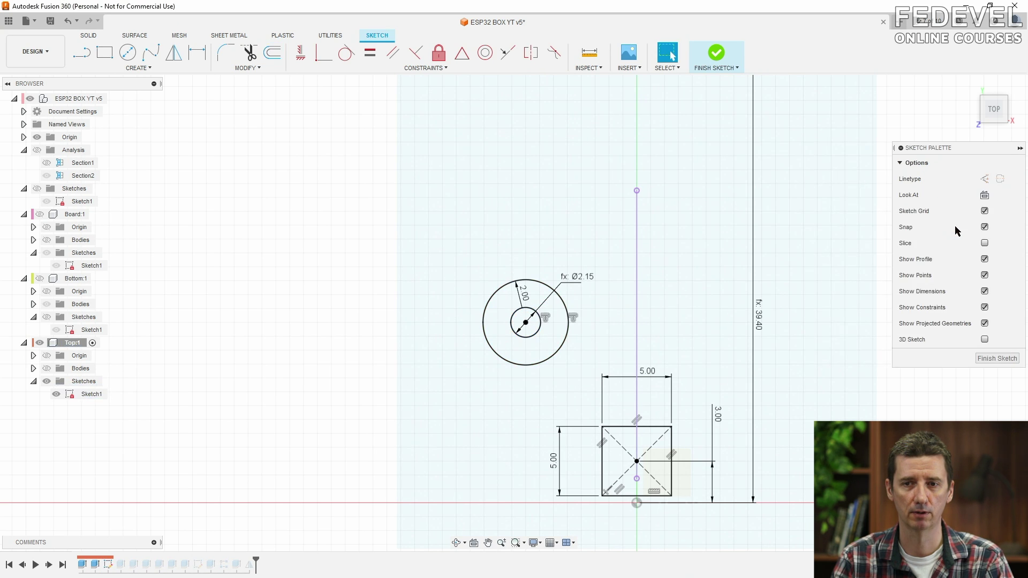
left_click(997, 358)
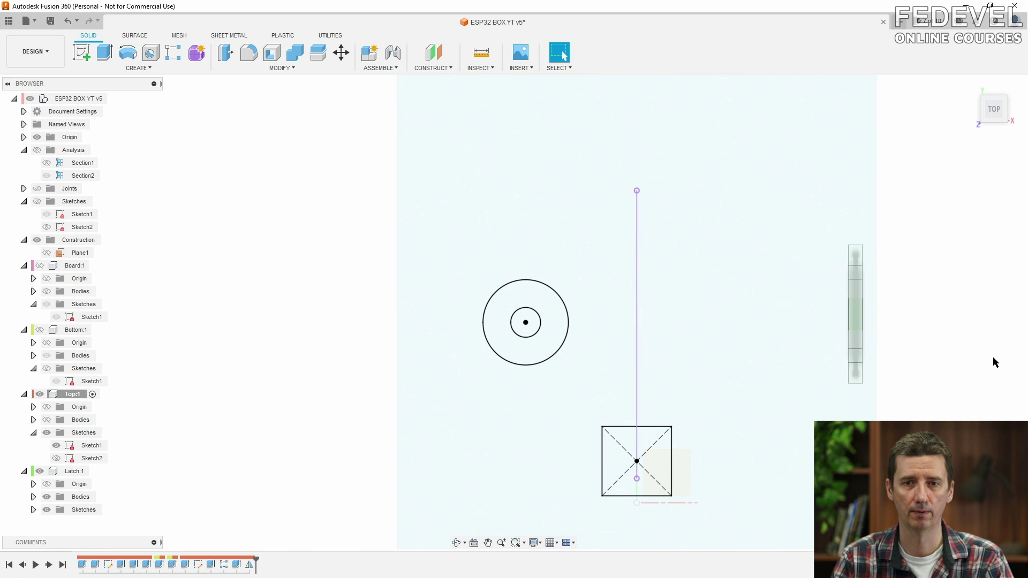
Show the Top body and extrude the inner circle as a cut into it with distance -wall_thickness_top_and_bottom.
left_click(46, 420)
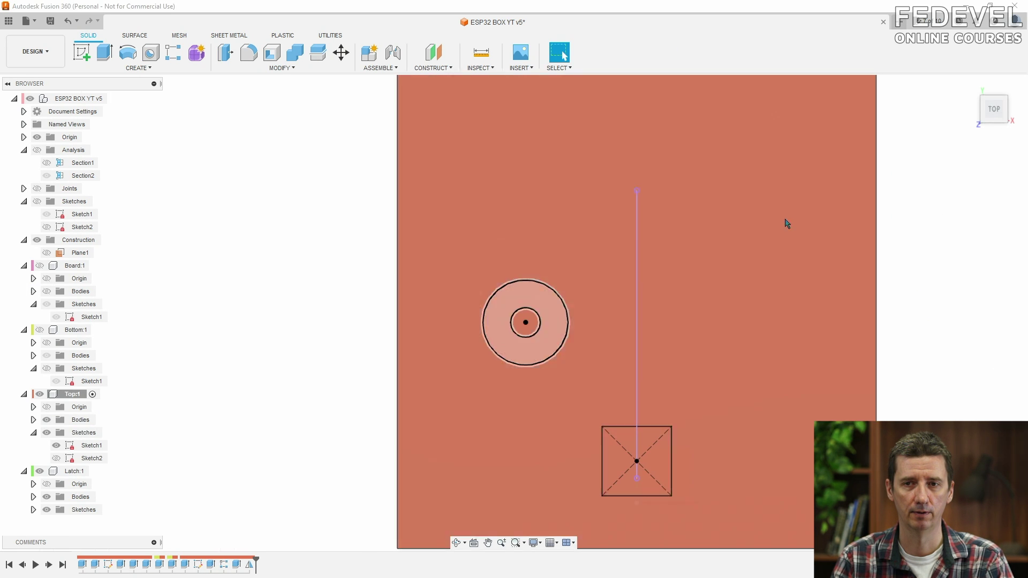
left_click(970, 85)
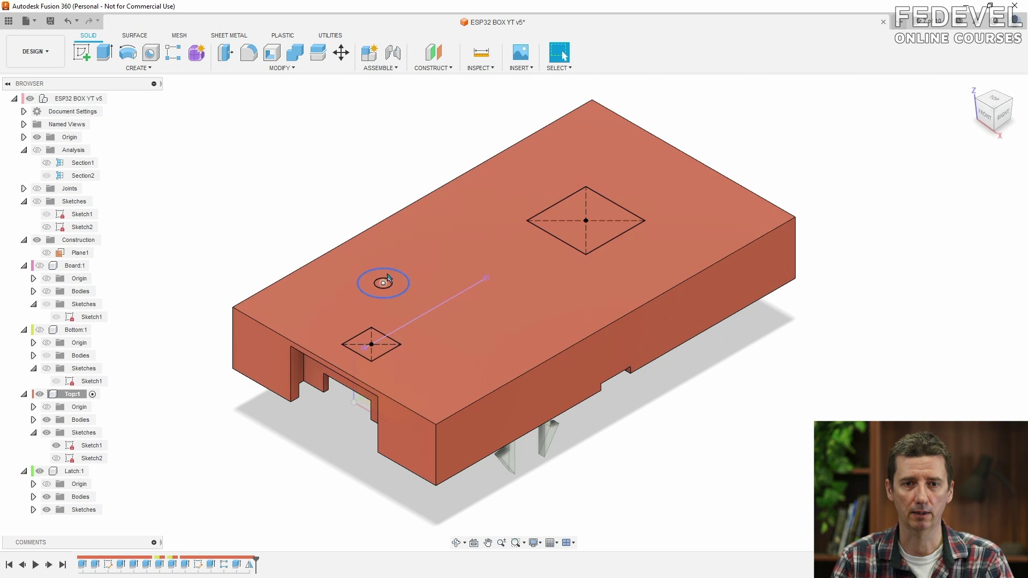
scroll(384, 285, "up", 5)
scroll(384, 295, "up", 1)
left_click(404, 264)
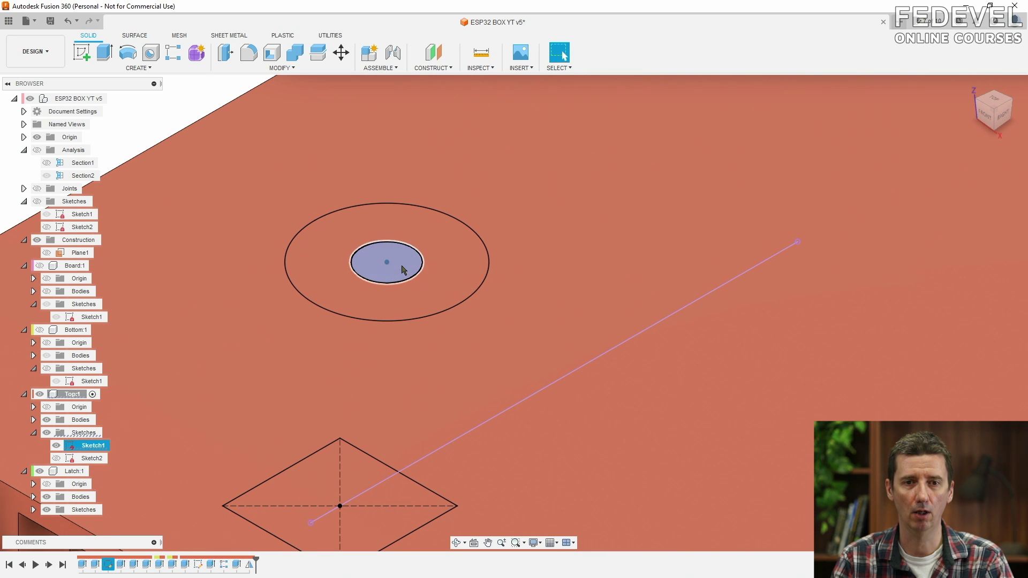
left_click(105, 52)
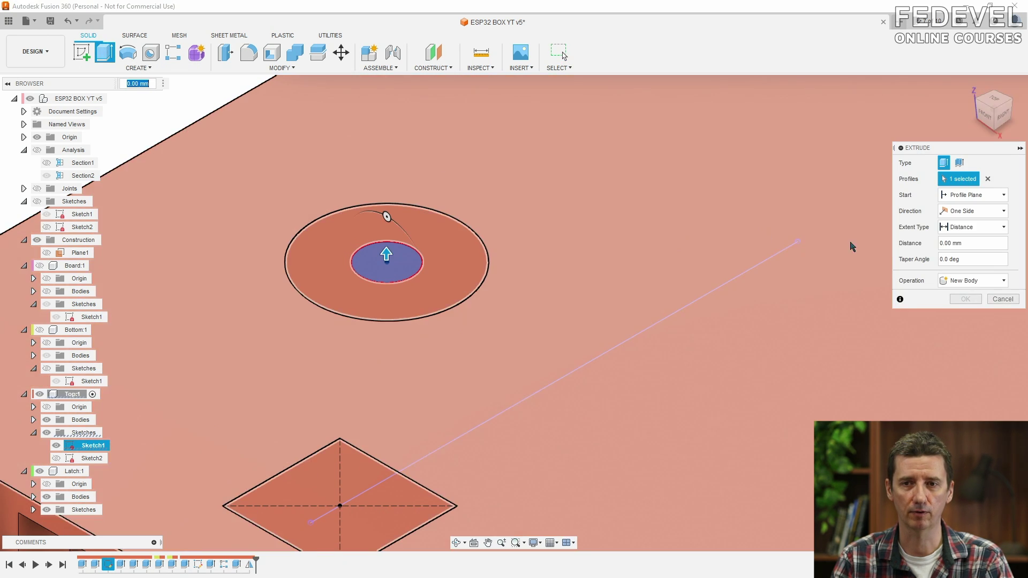
type("-")
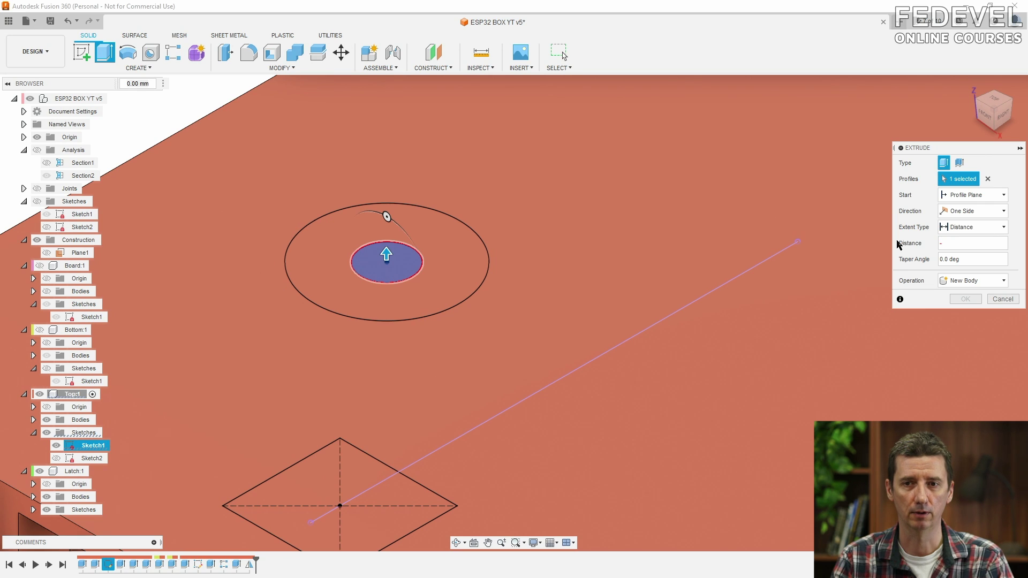
type("wal")
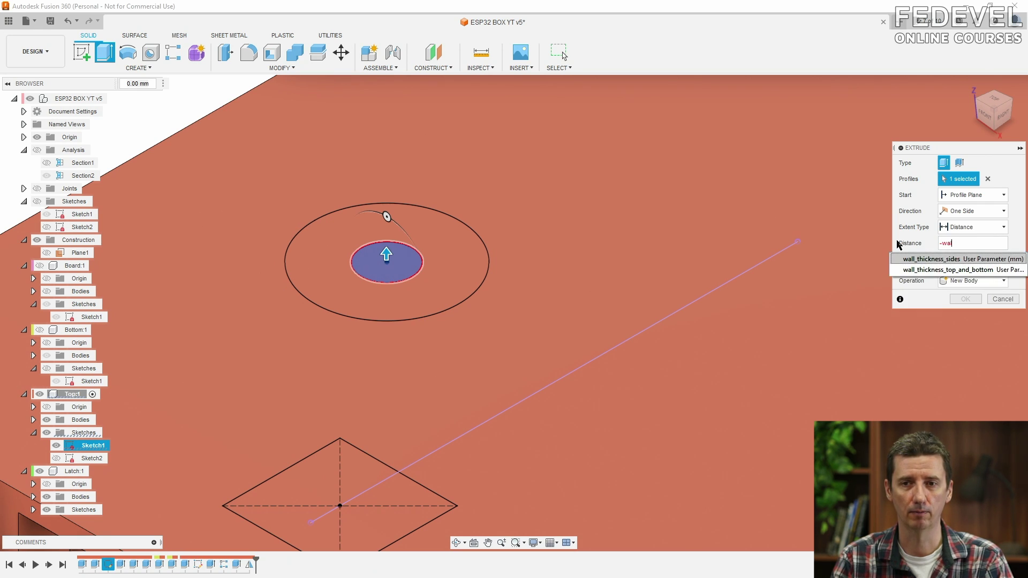
left_click(921, 269)
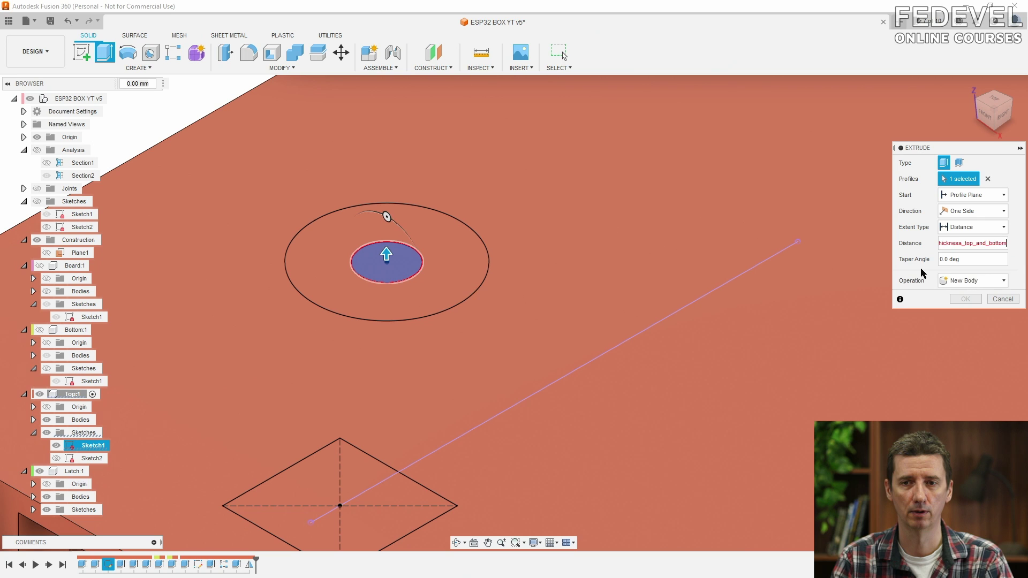
left_click(900, 298)
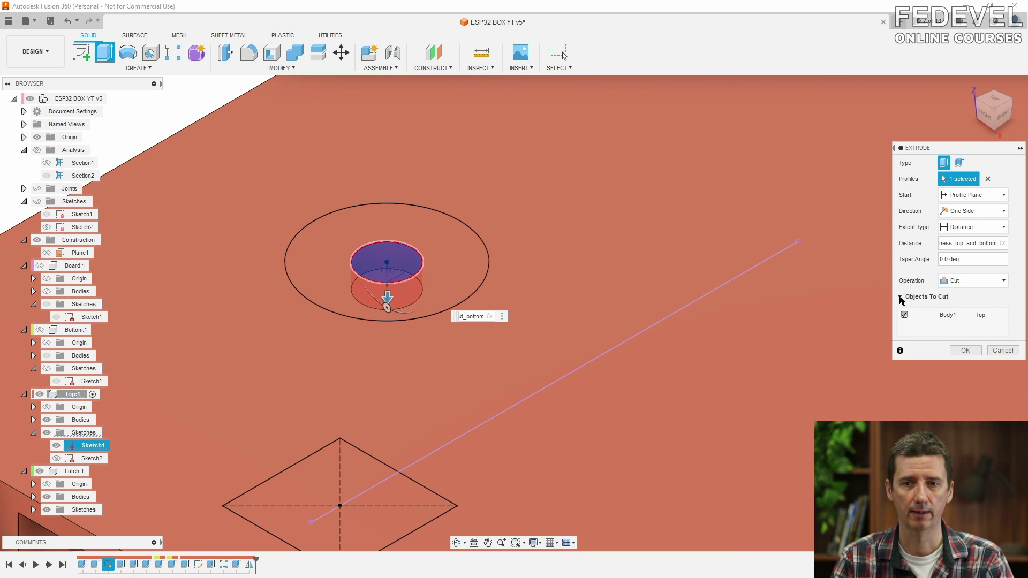
left_click(967, 351)
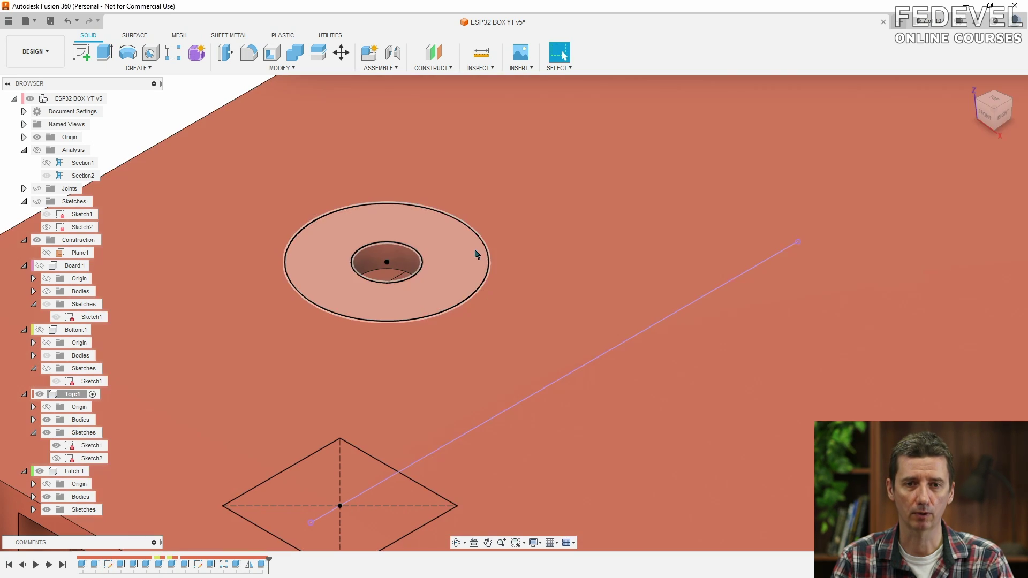
Extrude the ring around the hole with distance -box_top_height + led_height + tolerance_big, joining it to the Top body.
left_click(477, 252)
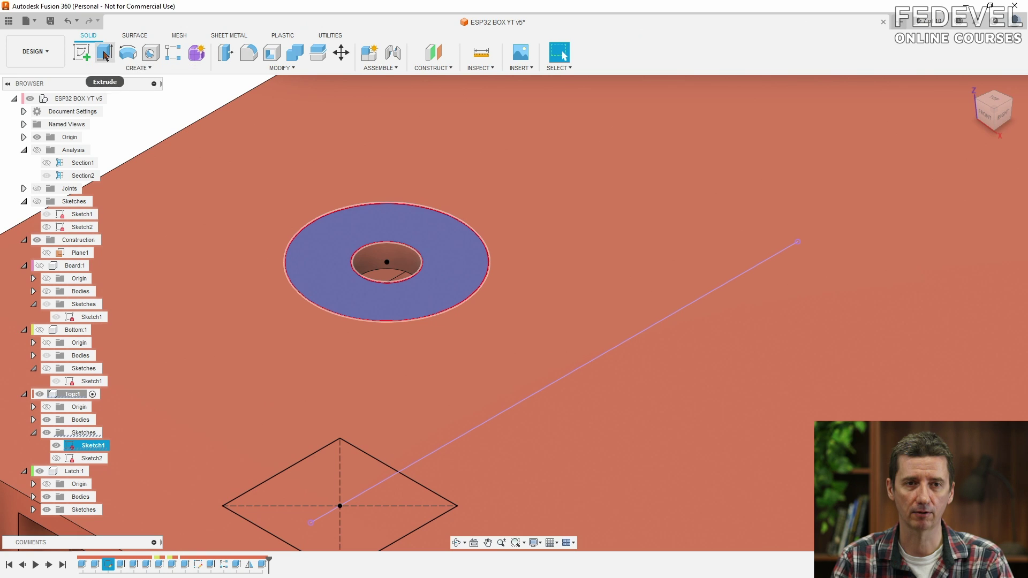
left_click(105, 54)
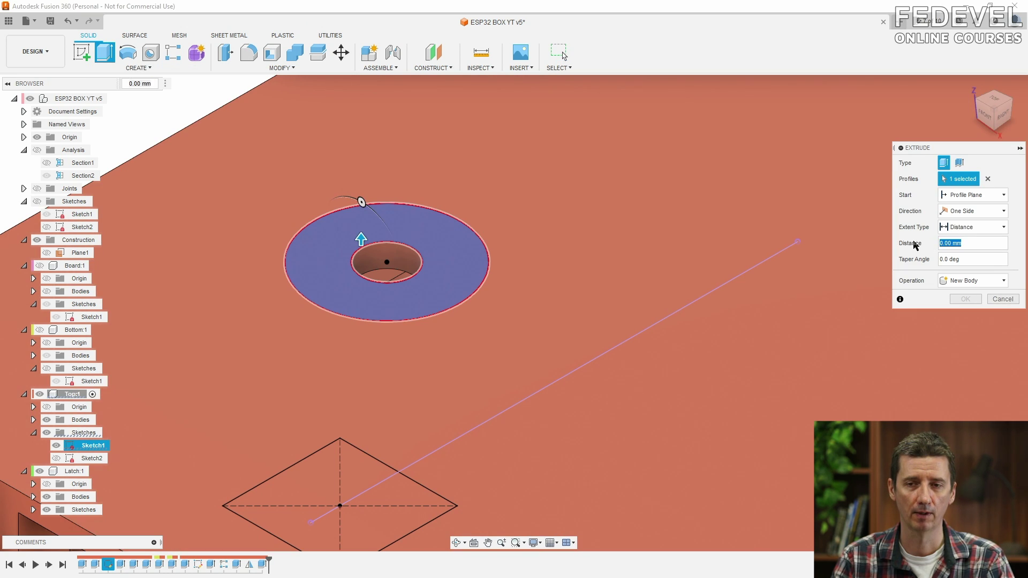
type("-")
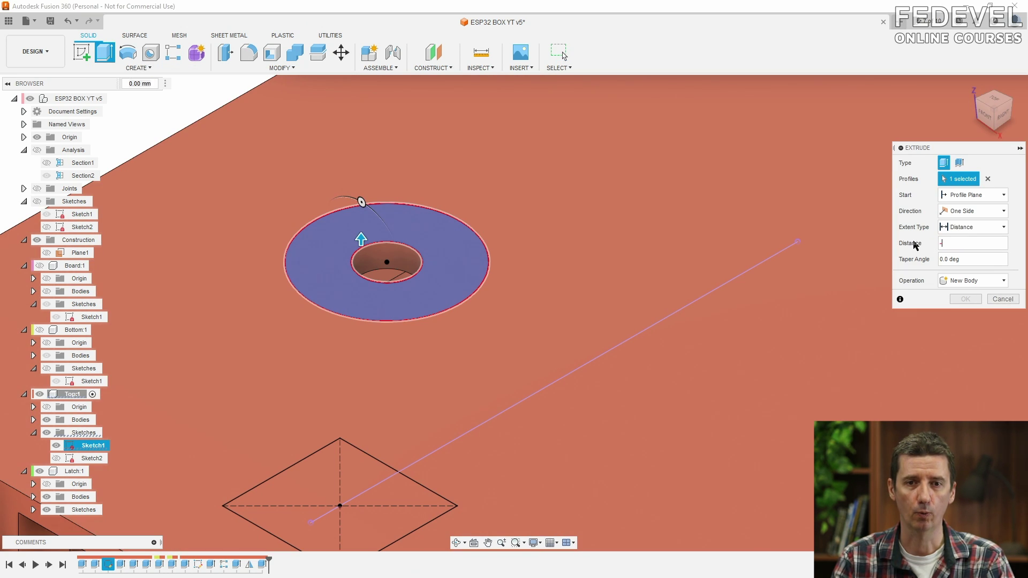
type("b")
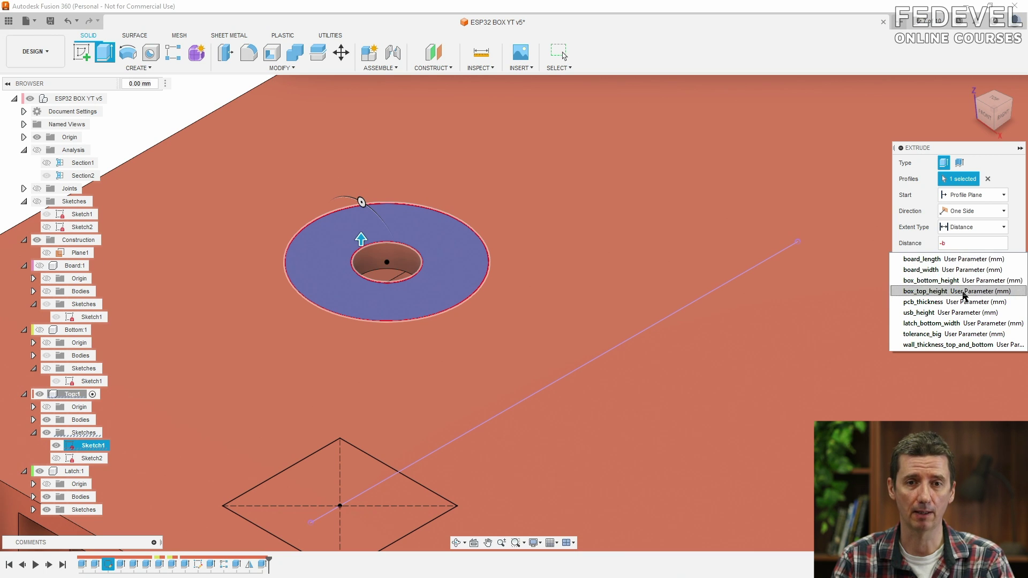
left_click(965, 292)
left_click(967, 280)
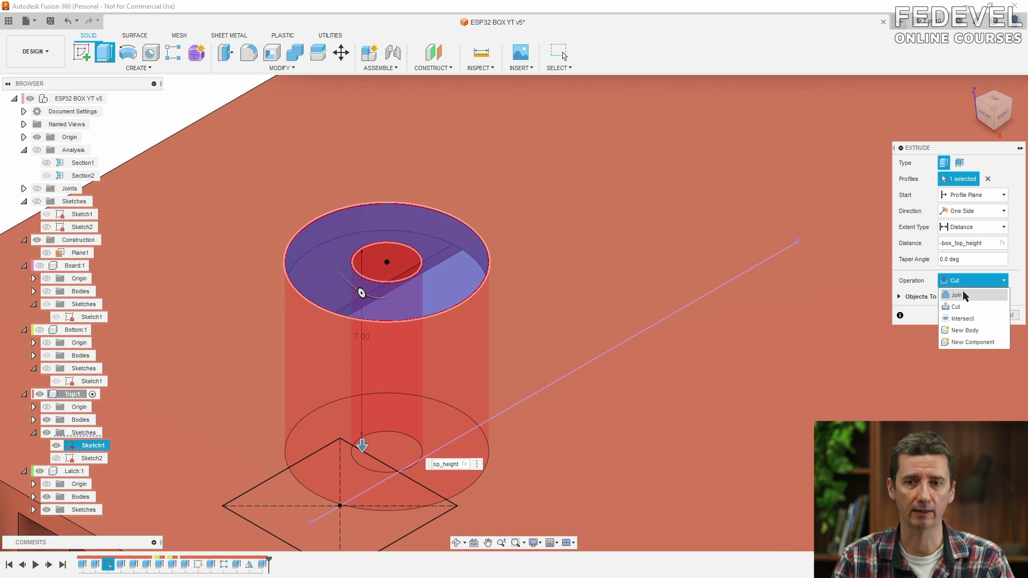
left_click(964, 294)
left_click(989, 244)
left_click(990, 249)
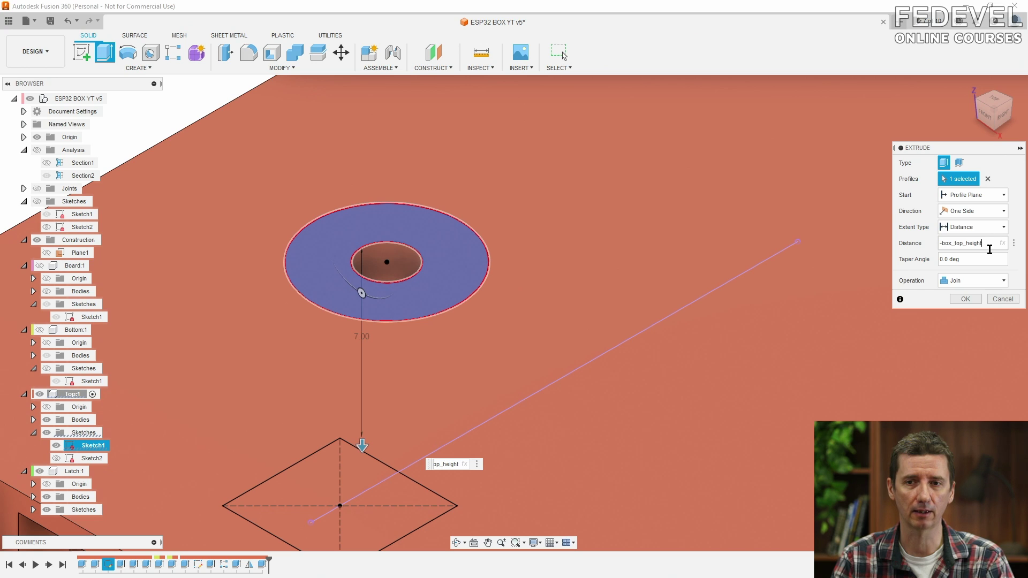
type("+ ")
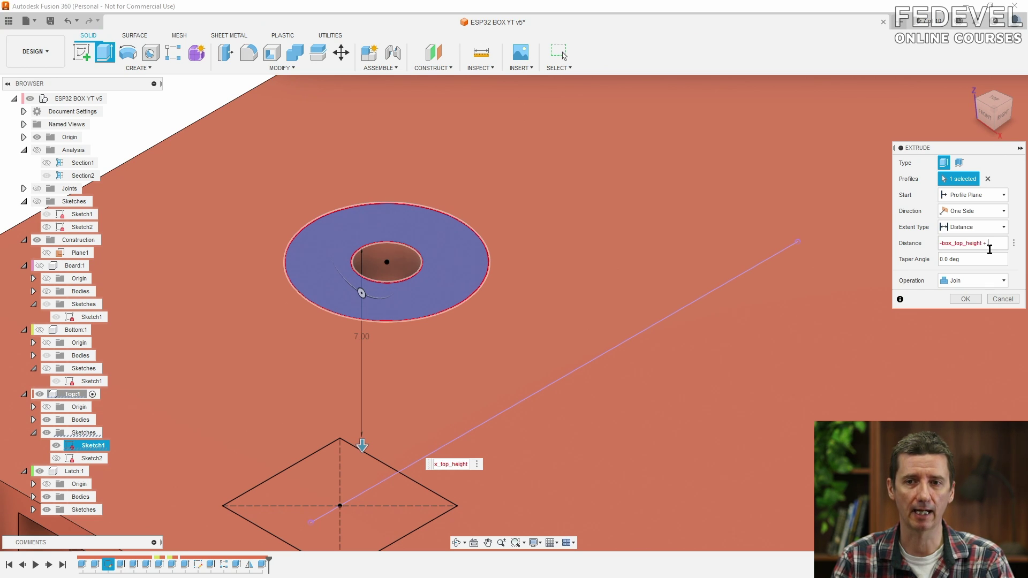
type("le")
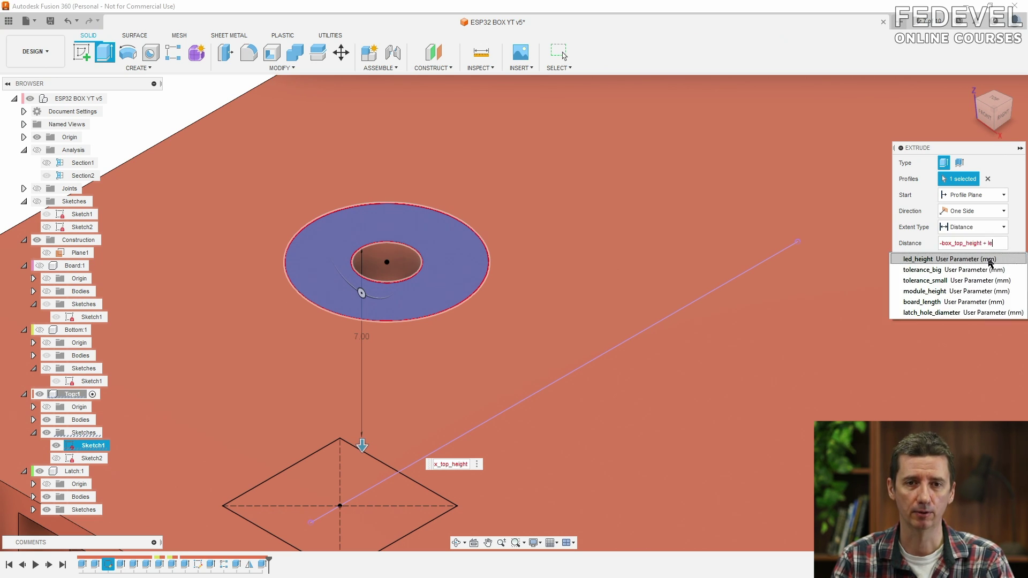
left_click(990, 261)
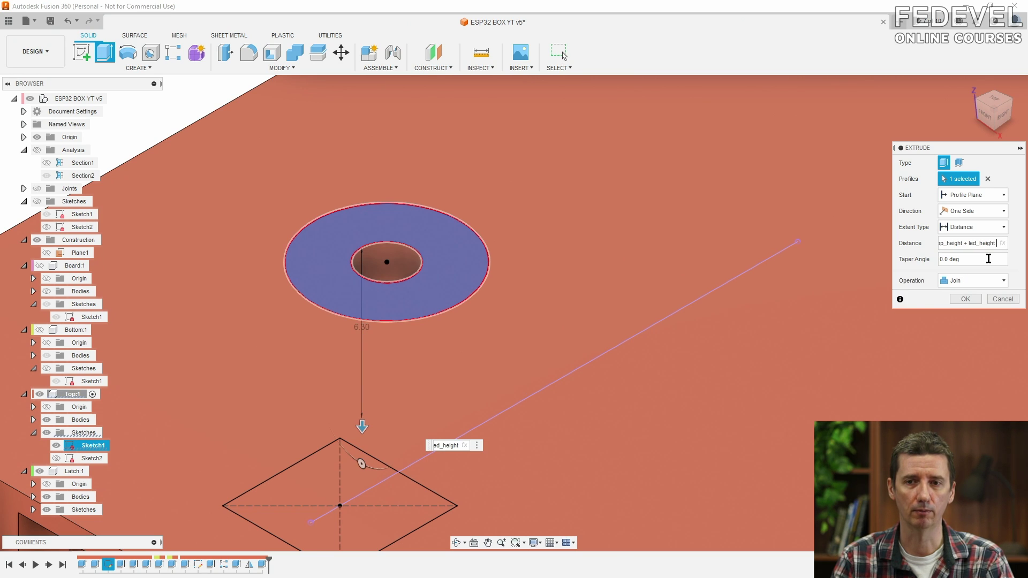
type("+ t")
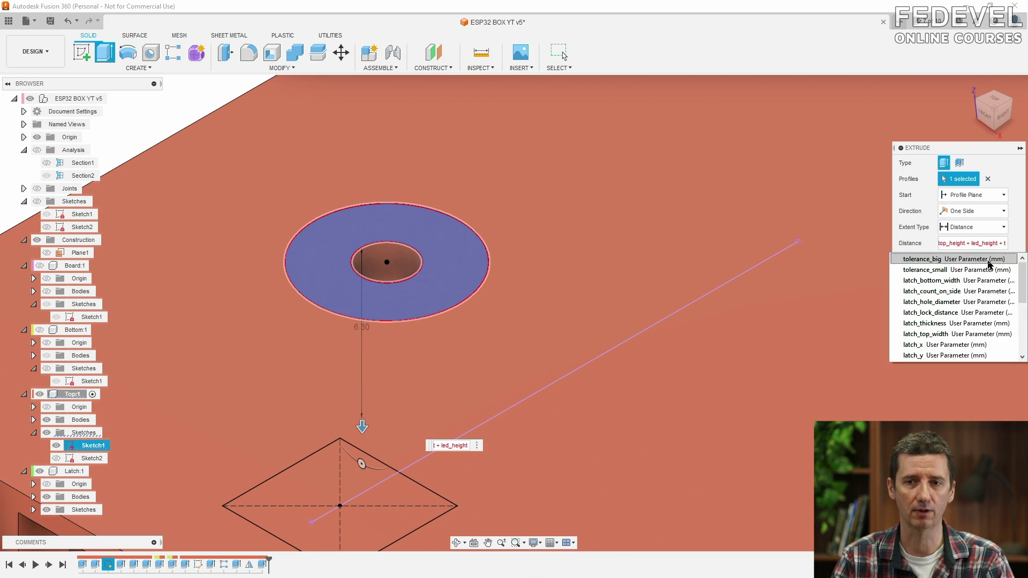
left_click(990, 260)
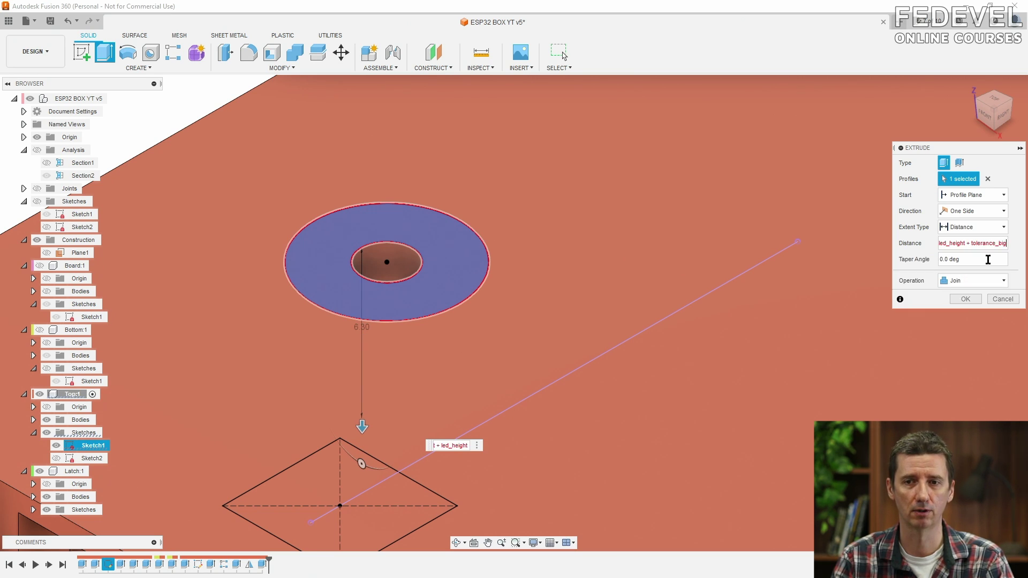
left_click(969, 299)
Inspect the new ring from below and in the Section1 section view, with the Board's bodies shown and its sketches hidden.
scroll(476, 213, "down", 5)
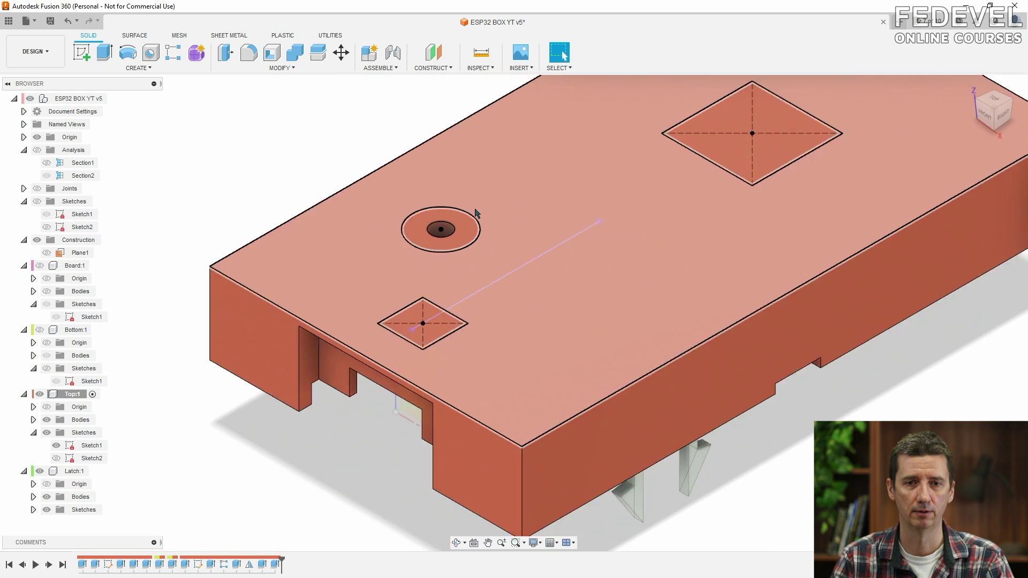
middle_click_drag(476, 213, 704, 411, "shift")
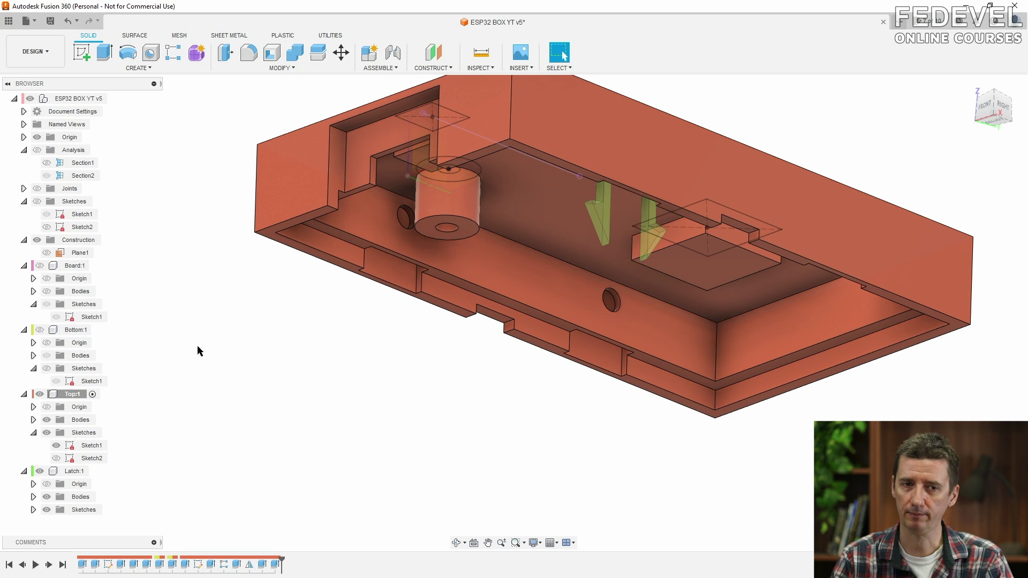
left_click(39, 265)
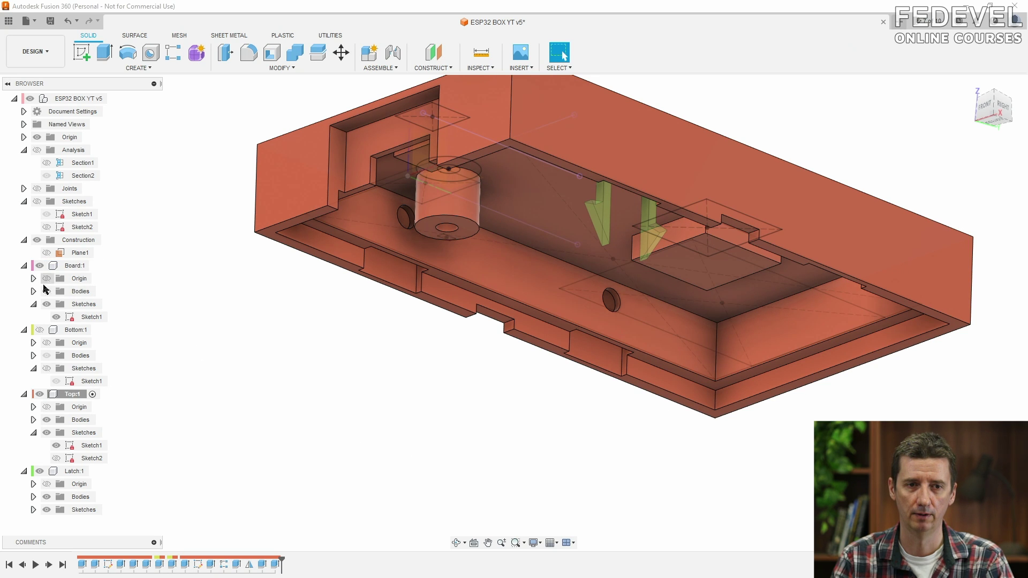
left_click(46, 292)
left_click(47, 304)
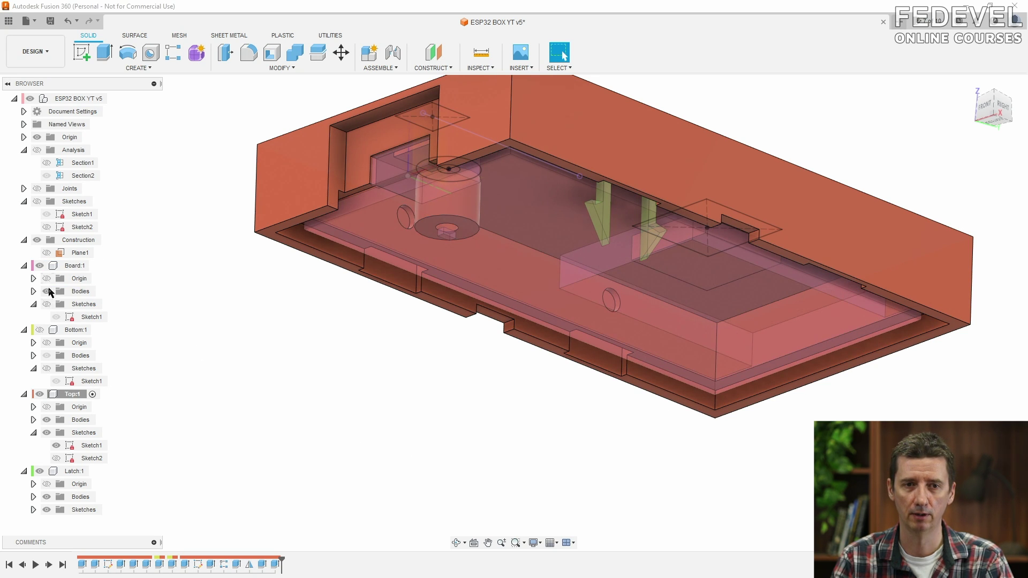
left_click(37, 150)
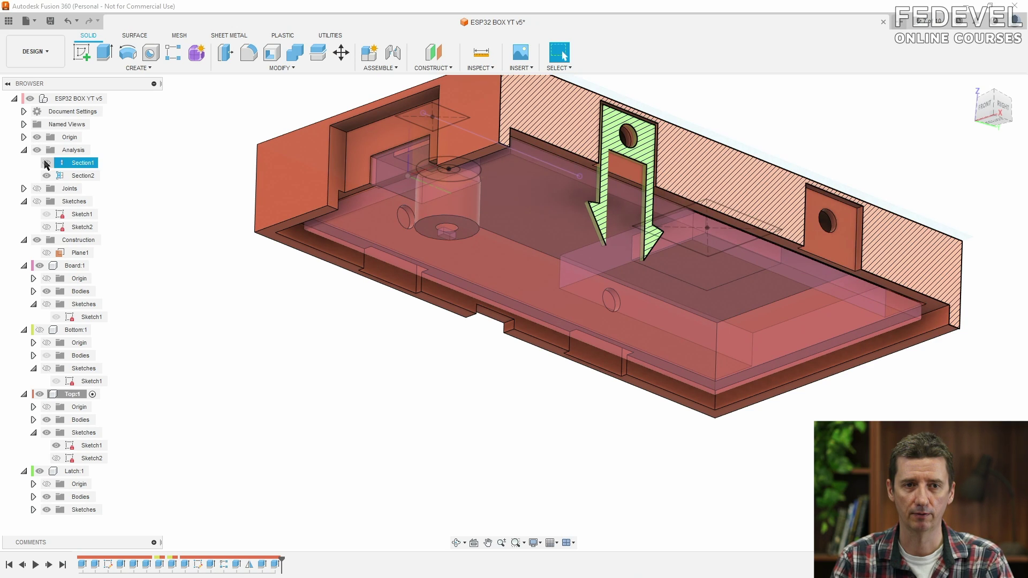
left_click(47, 163)
middle_click_drag(364, 288, 398, 329, "shift")
scroll(443, 198, "up", 5)
middle_click_drag(581, 231, 498, 249, "shift")
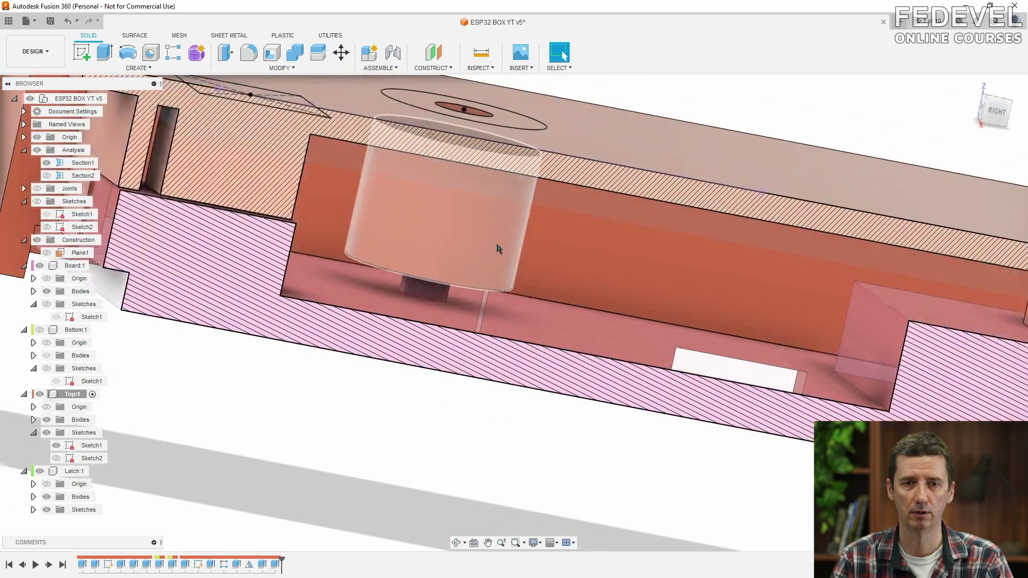
scroll(454, 256, "down", 5)
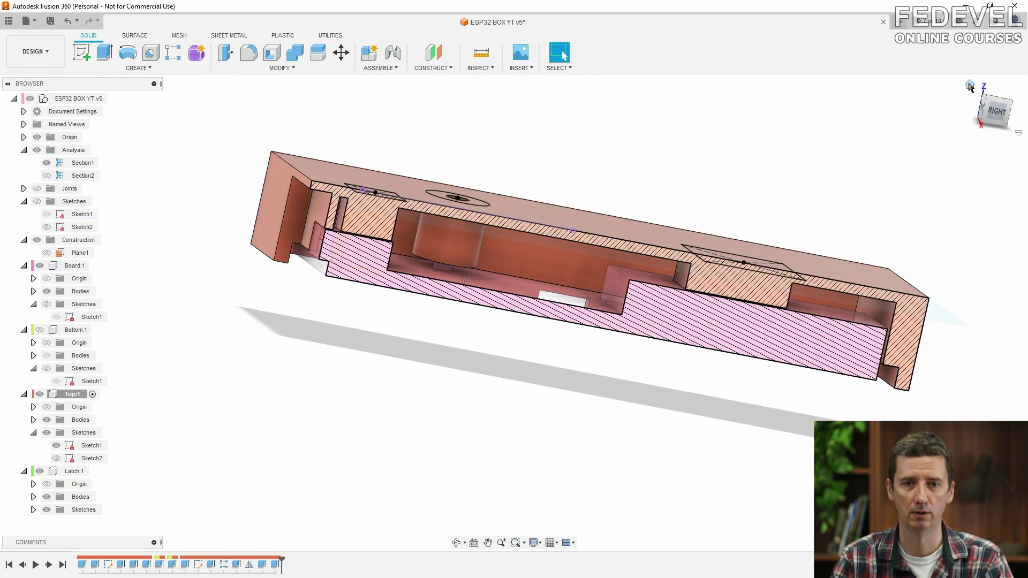
left_click(971, 87)
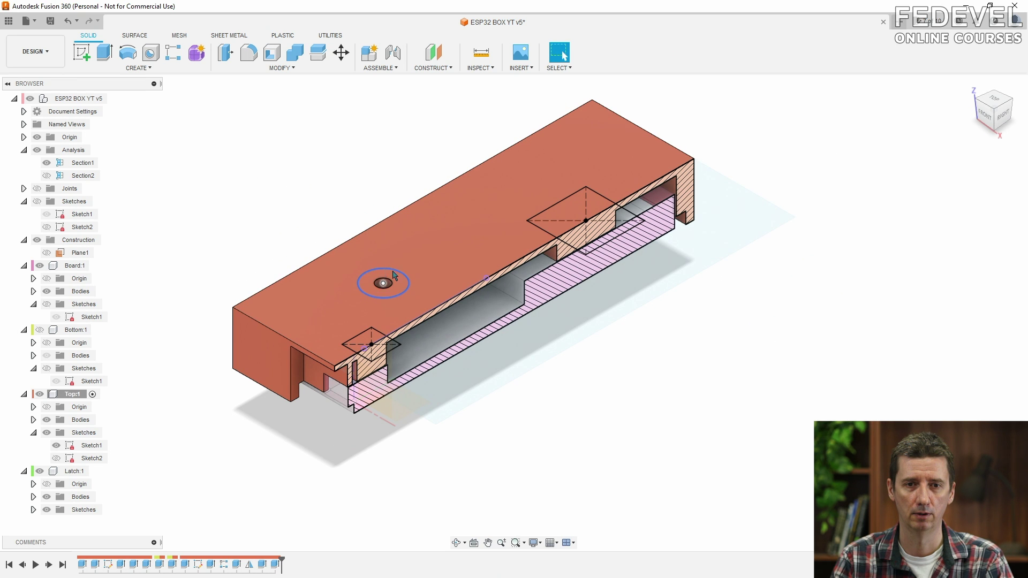
Create an active internal component named Light Pipe under the root assembly.
right_click(74, 99)
left_click(108, 121)
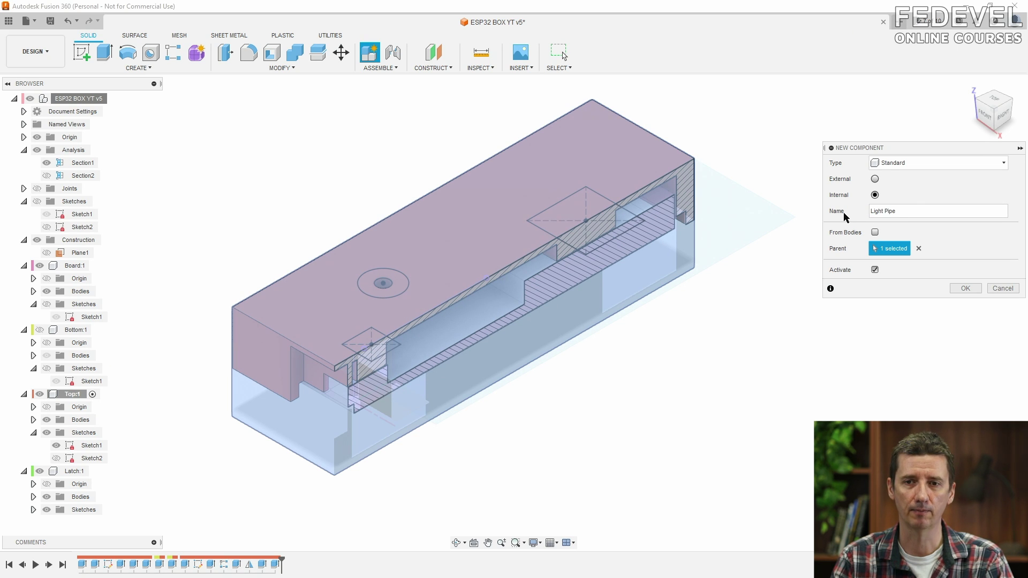
left_click(954, 286)
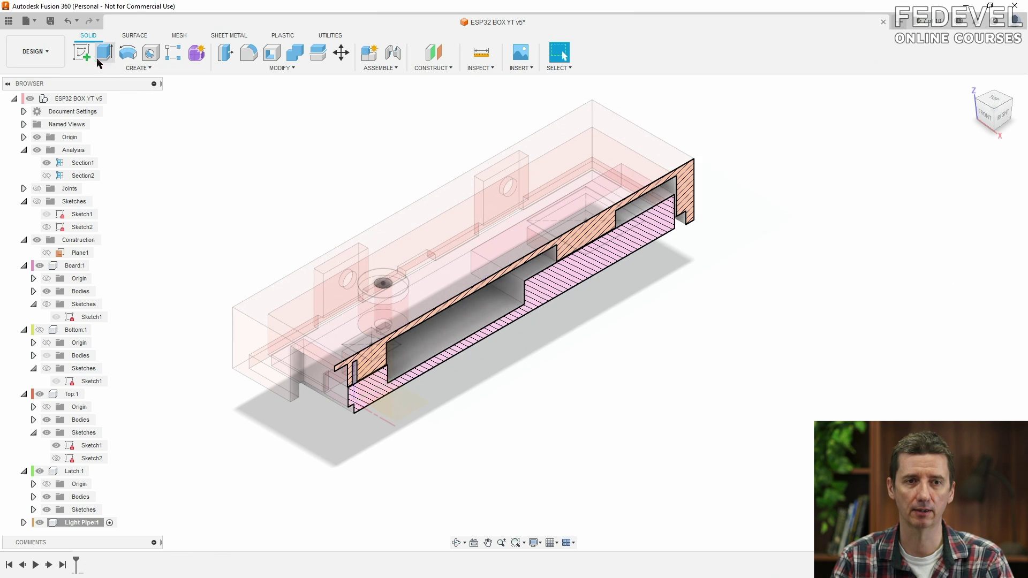
Start a sketch on the cover's top face and draw a circle with diameter filament_diameter beside the cover.
left_click(81, 52)
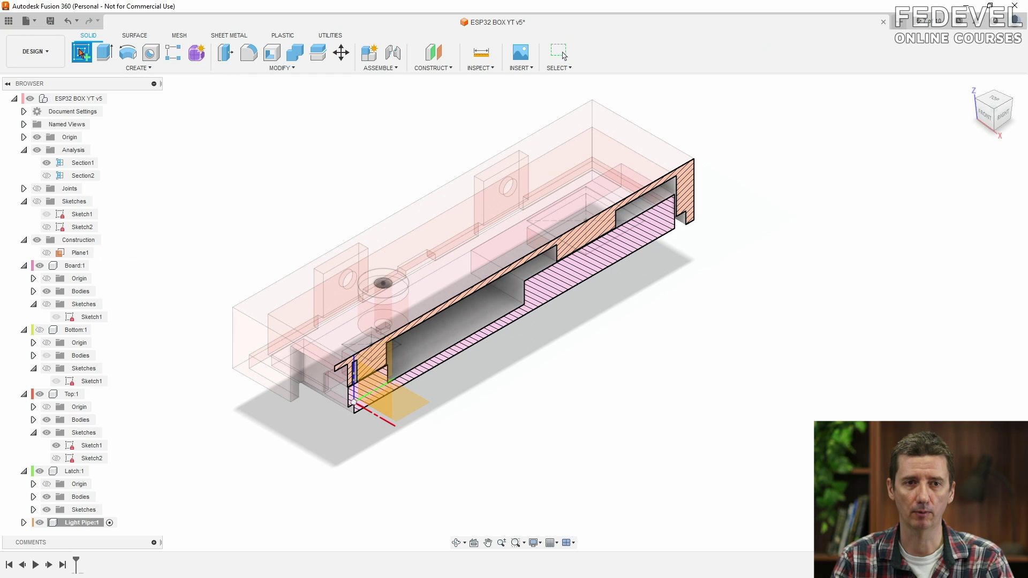
left_click(402, 232)
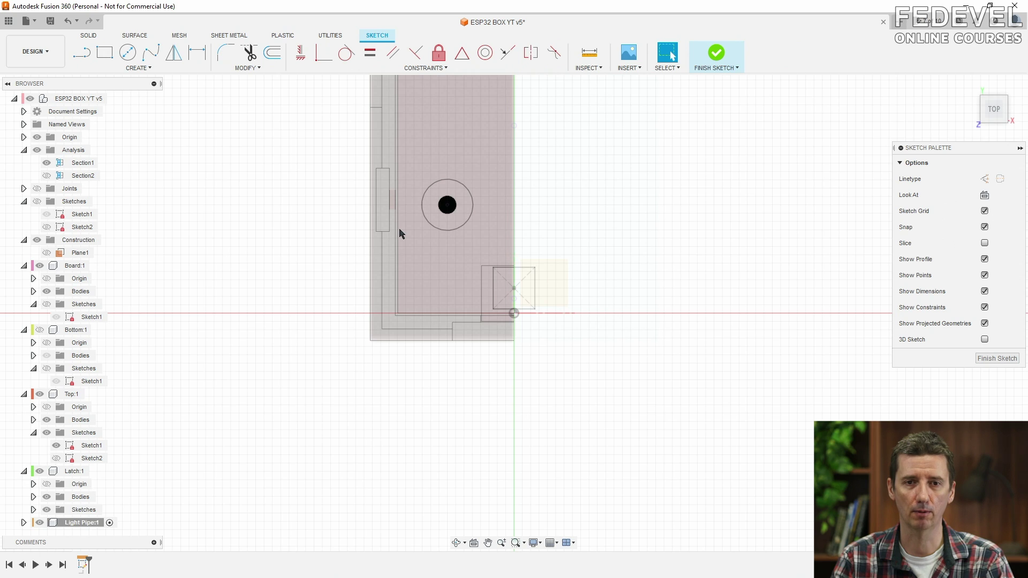
left_click(129, 53)
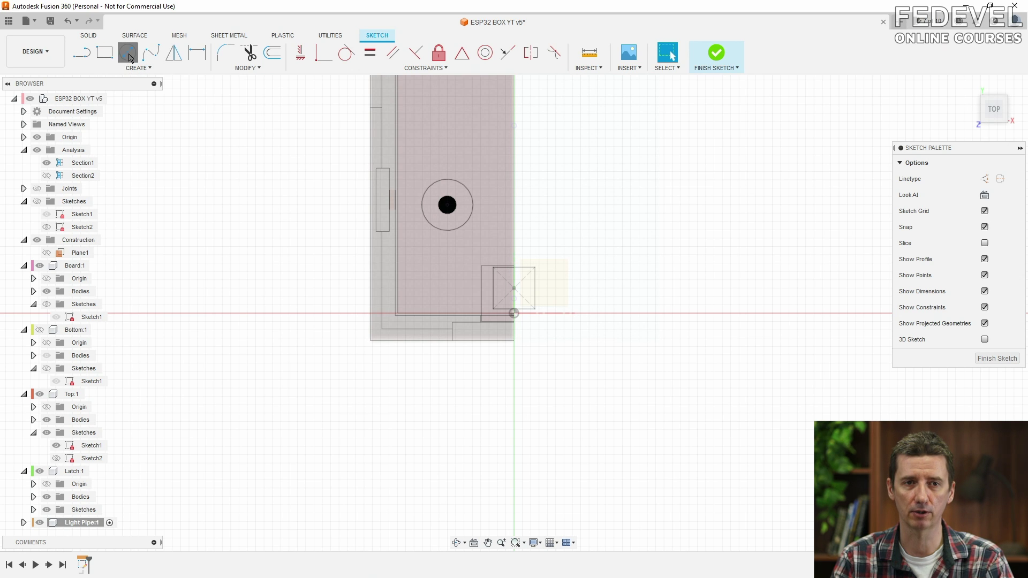
left_click(314, 213)
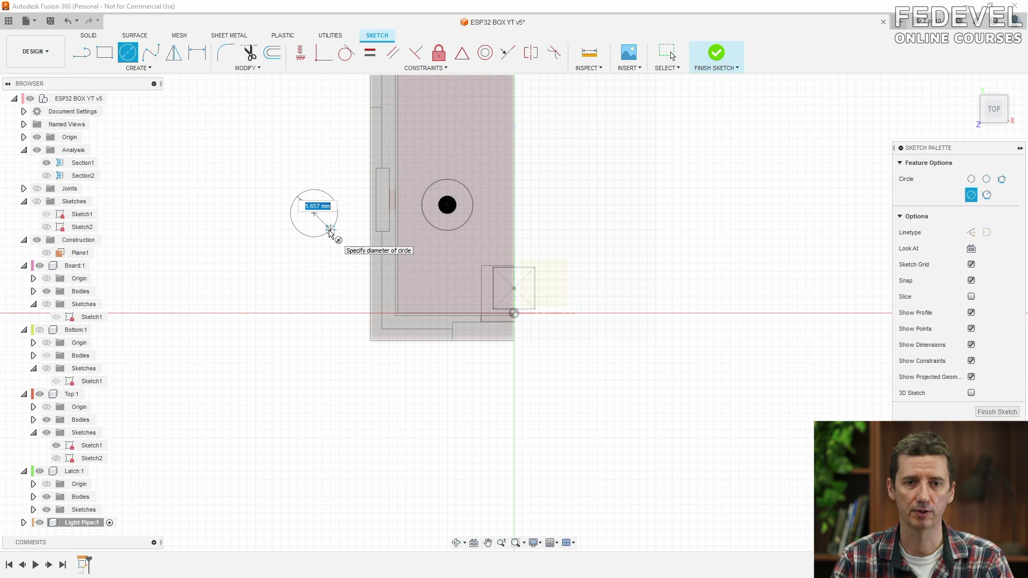
type("fil")
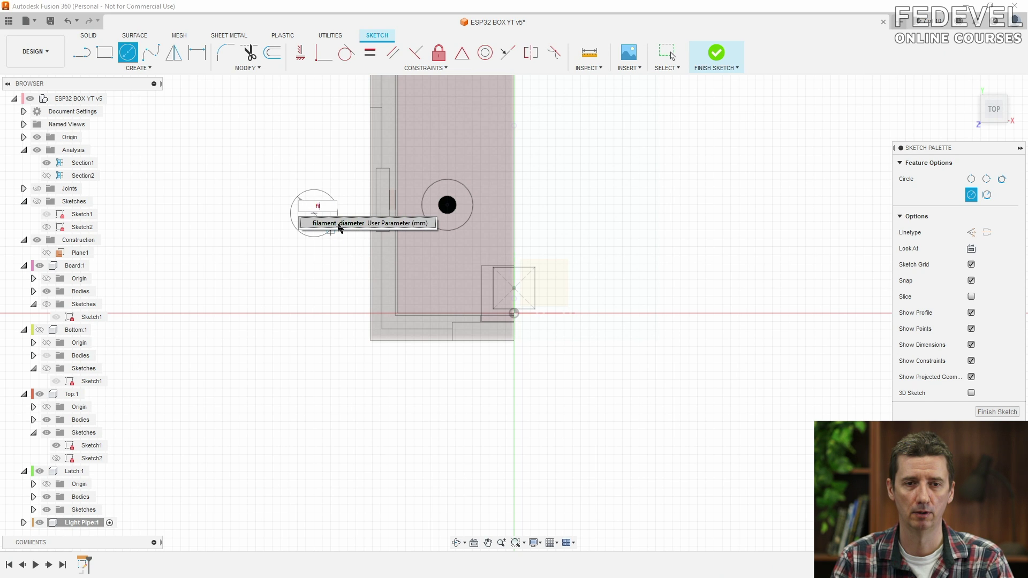
left_click(340, 224)
key("Return")
key("Escape")
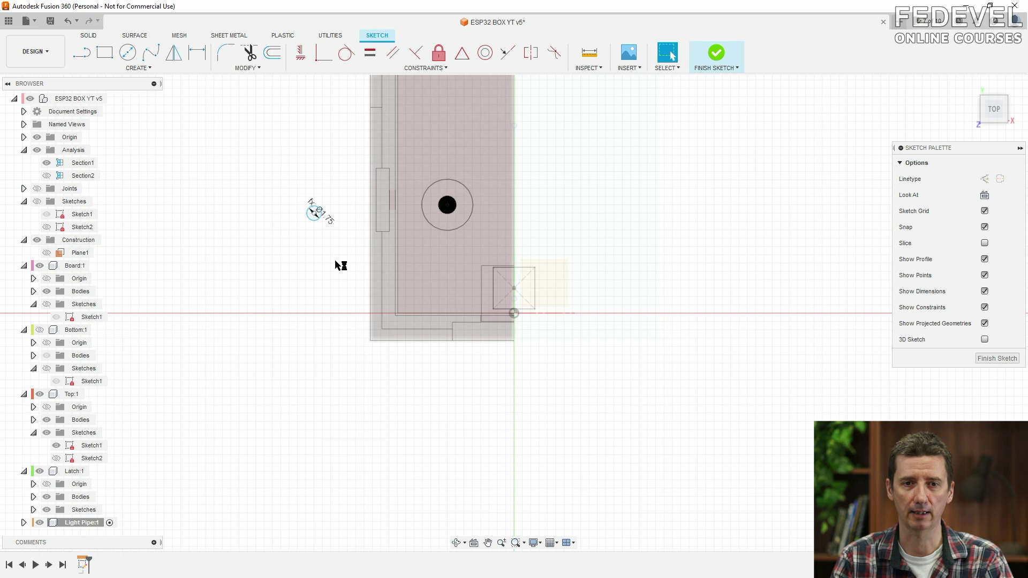
Hide the Top component and the Board's bodies, and show the Board's sketches.
middle_click_drag(335, 260, 385, 465)
left_click(40, 394)
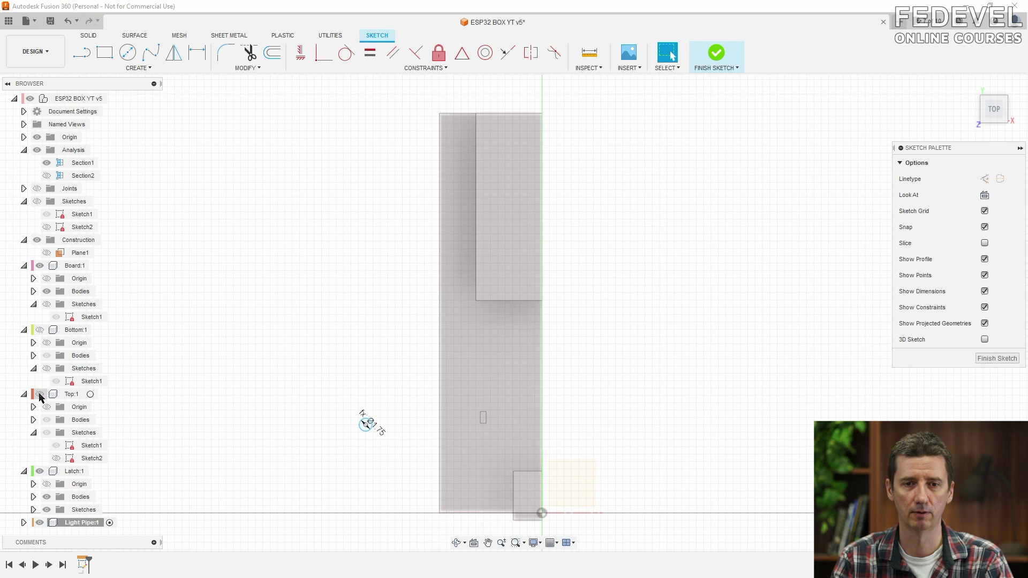
left_click(47, 291)
left_click(47, 304)
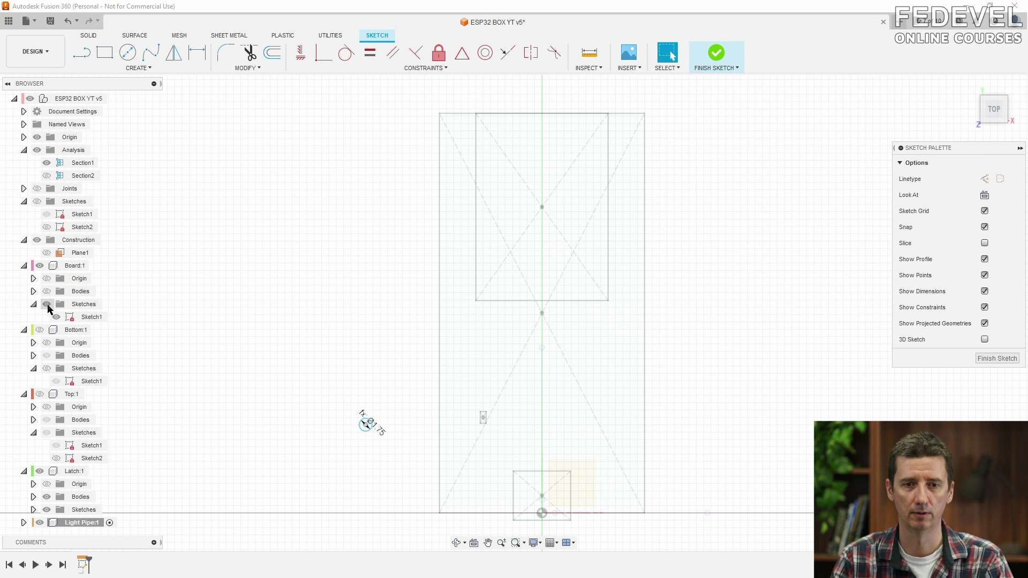
Project the centre point of the Board sketch's small narrow rectangle into the Light Pipe sketch, and hide the Board.
left_click(149, 71)
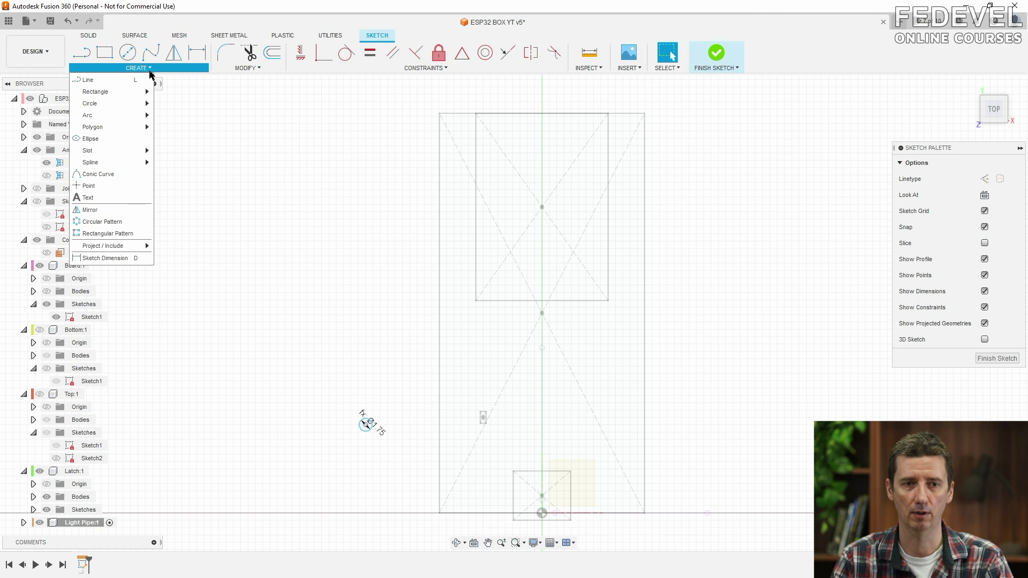
left_click(168, 246)
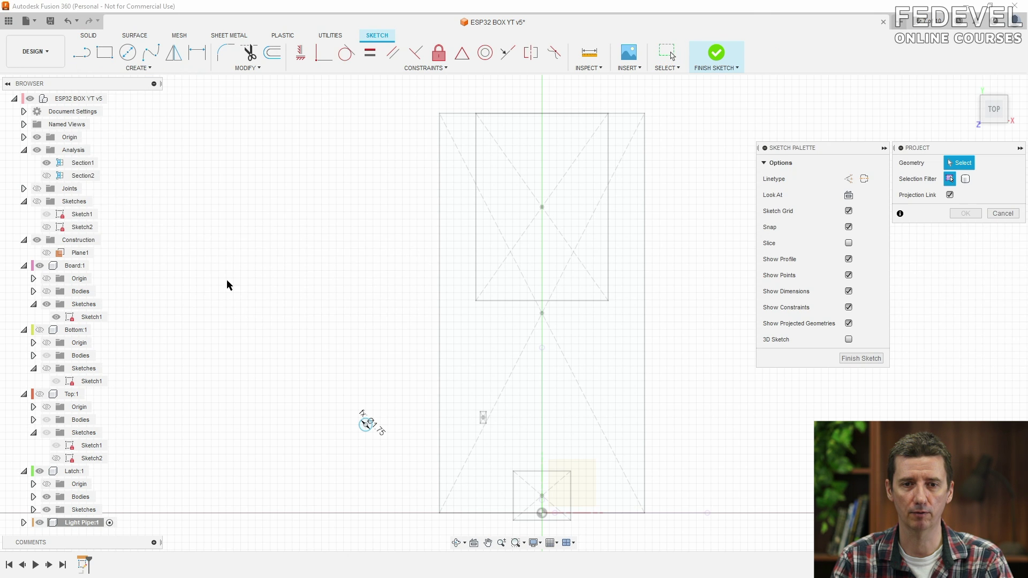
scroll(413, 474, "up", 5)
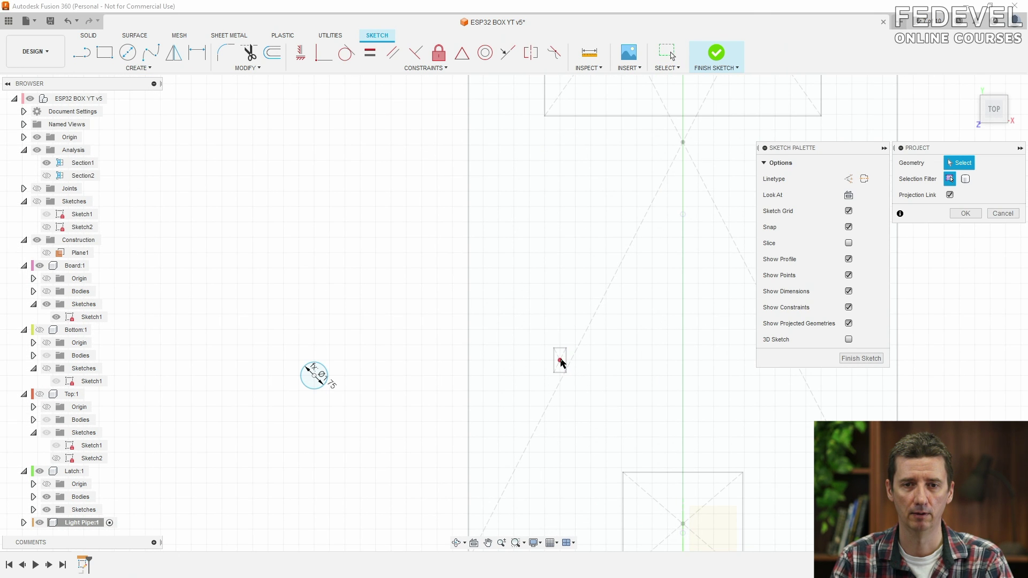
left_click(560, 361)
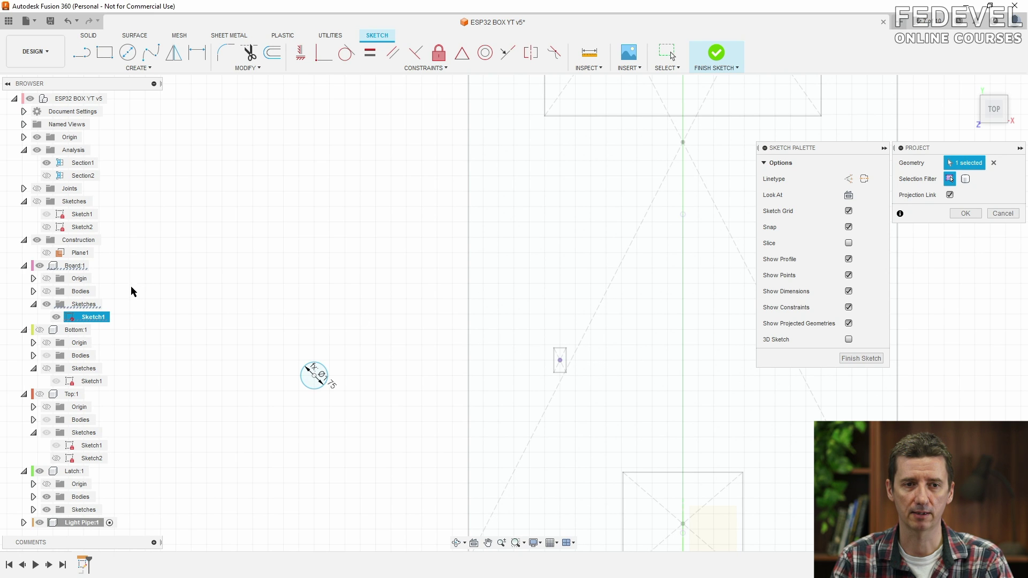
left_click(41, 267)
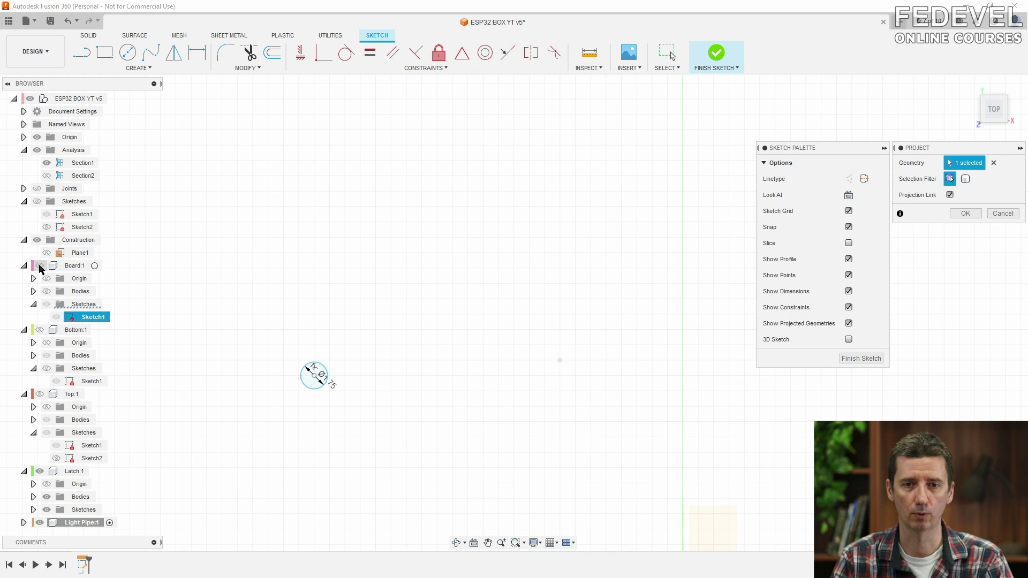
Constrain the filament circle's centre coincident with the projected LED centre point and finish the Light Pipe sketch.
left_click(323, 53)
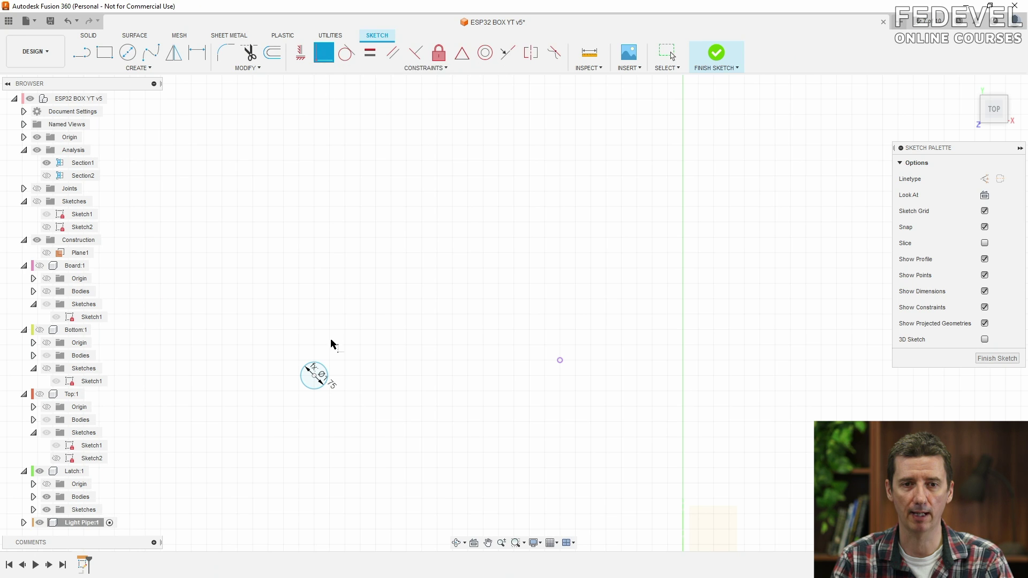
left_click(315, 375)
left_click(561, 364)
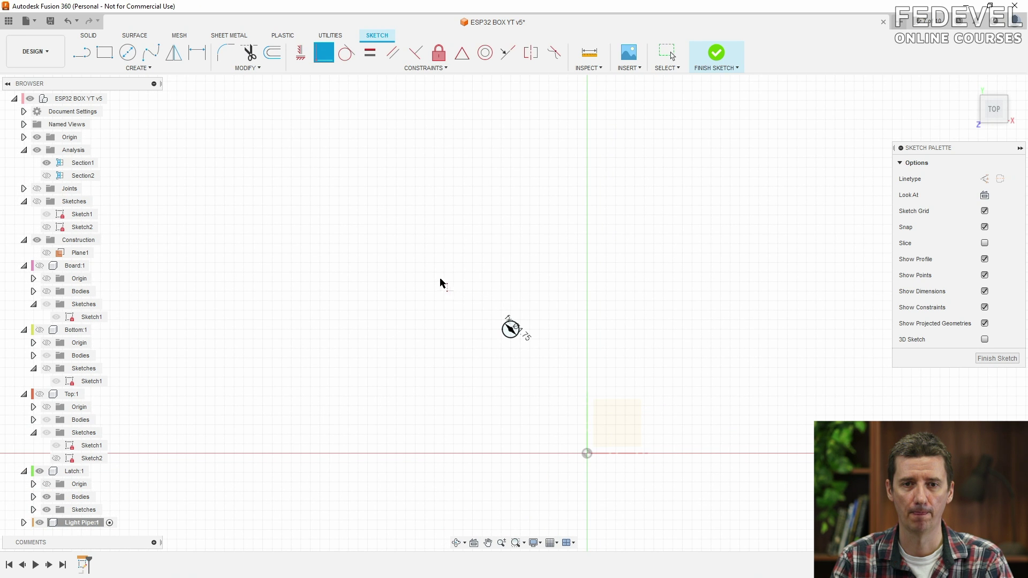
left_click(997, 359)
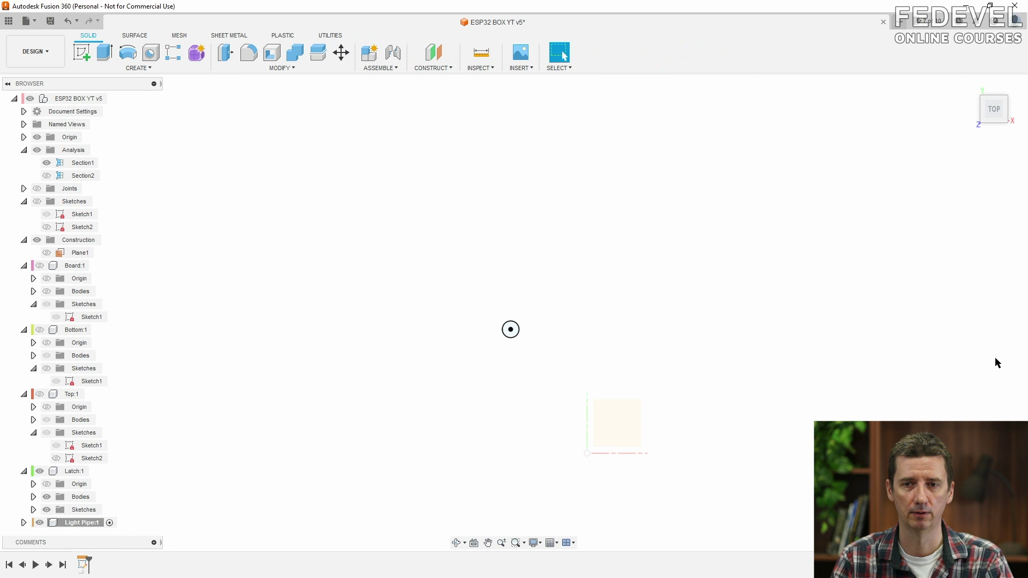
Show the Top component again and hide its sketches so only the light pipe circle remains in the hole.
left_click(40, 394)
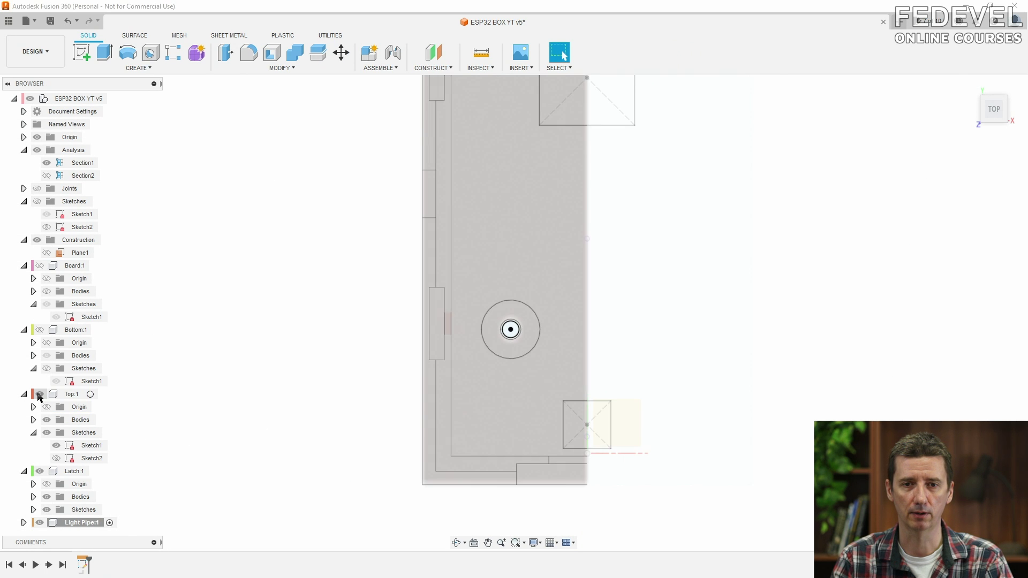
left_click(970, 88)
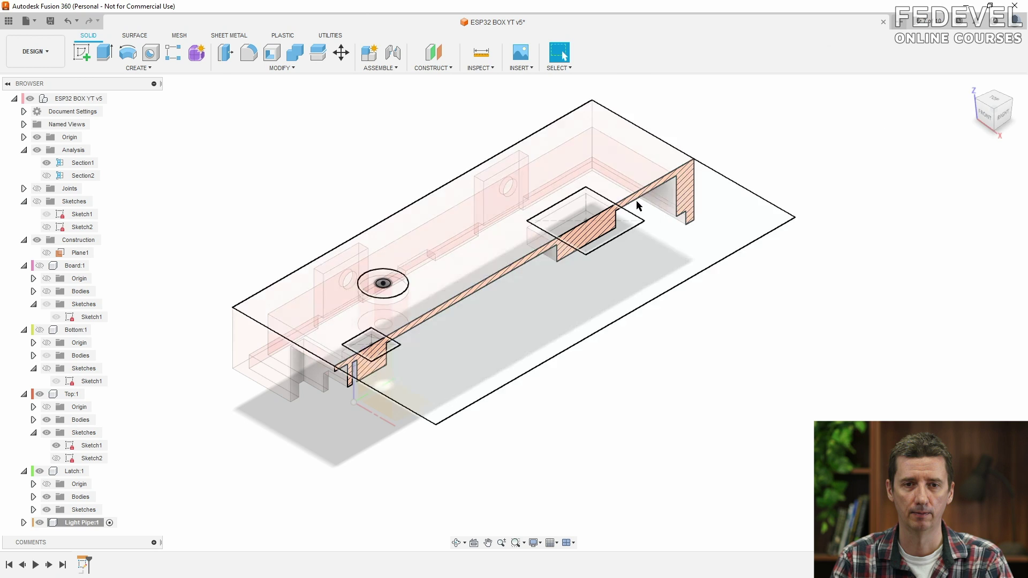
scroll(379, 289, "up", 5)
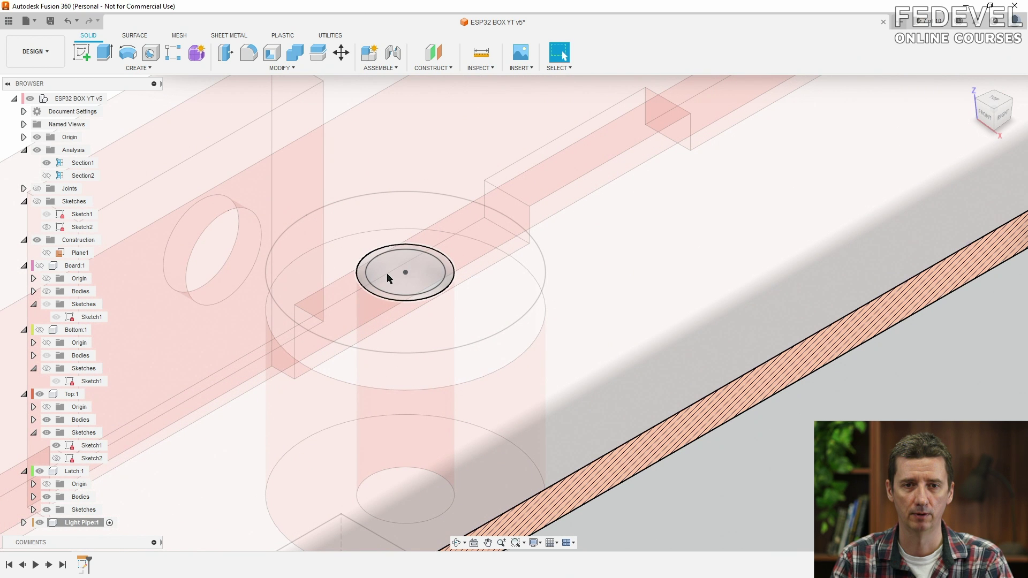
scroll(394, 271, "up", 1)
left_click(47, 433)
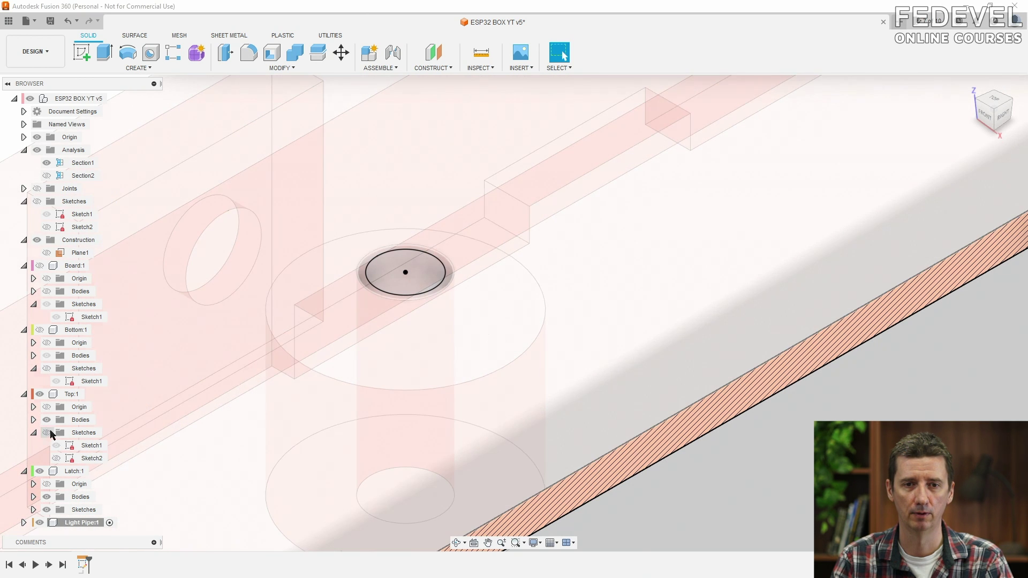
Extrude the filament circle as a new body by a distance of -box_top_height + led_height + tolerance_big.
left_click(382, 282)
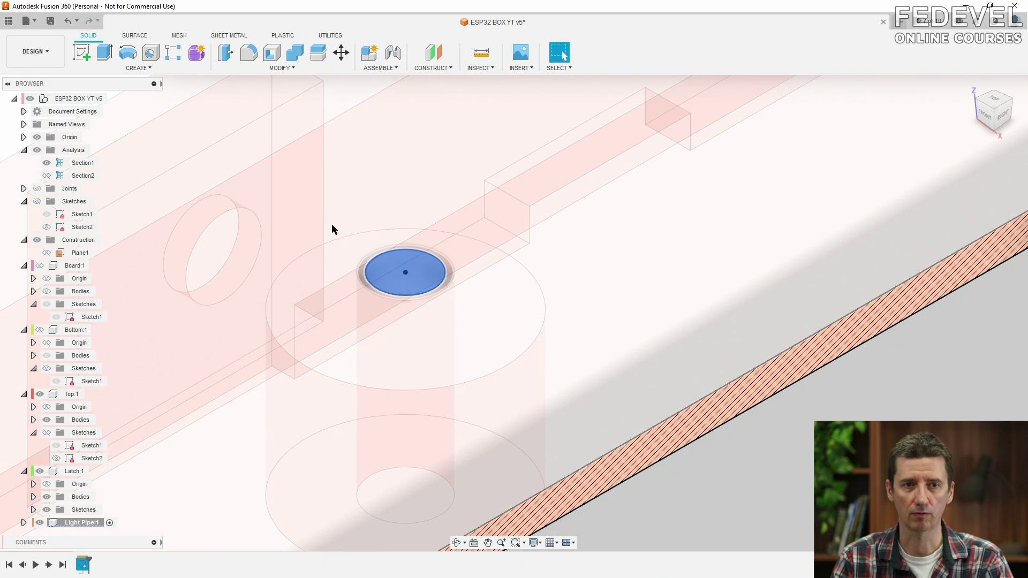
left_click(107, 54)
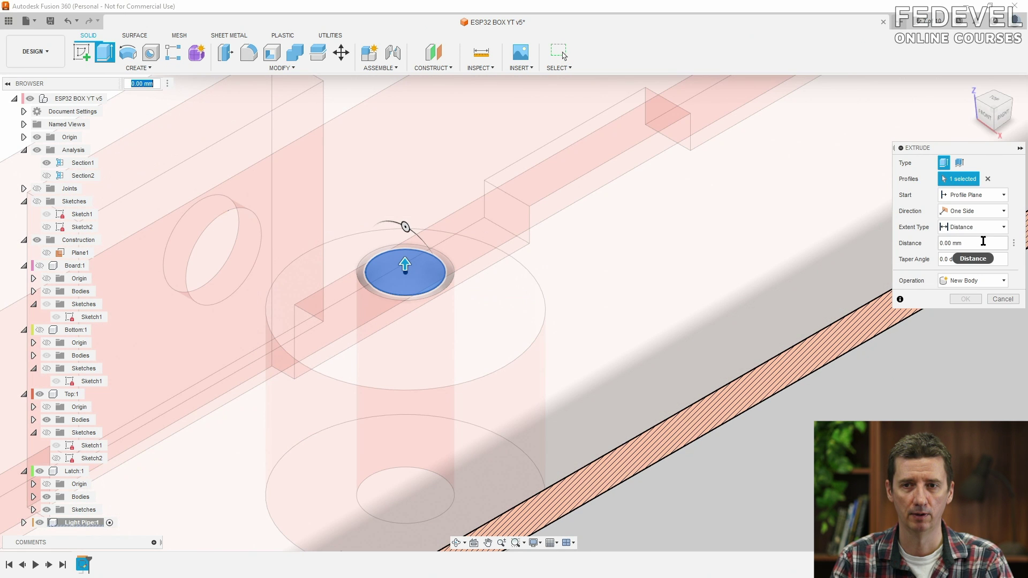
type("-")
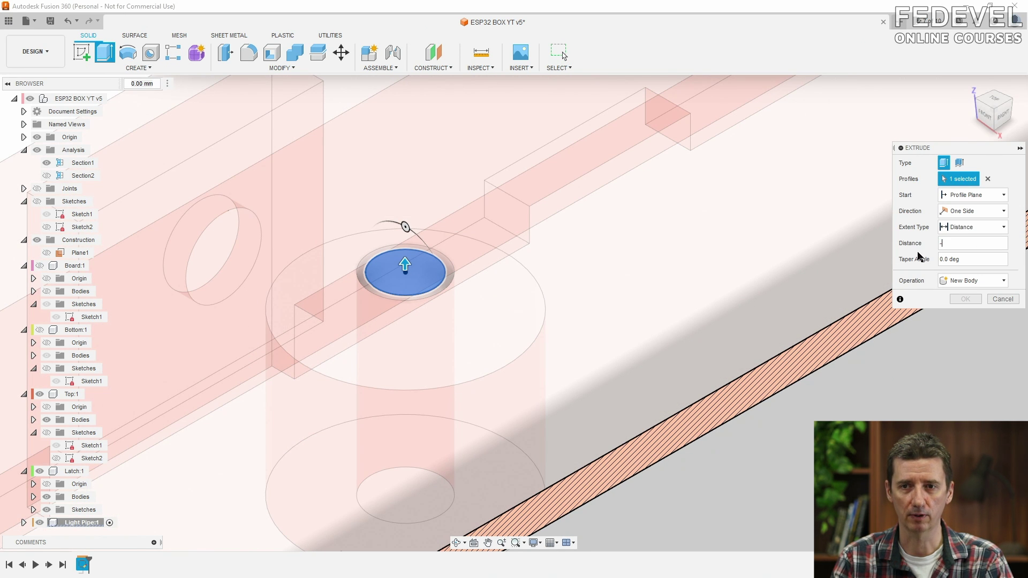
type("bo")
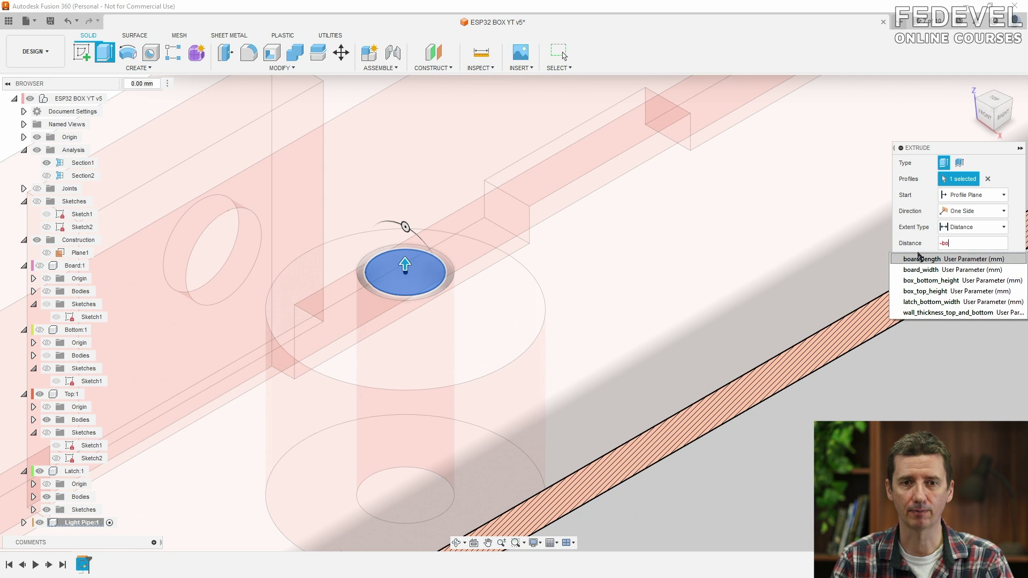
left_click(963, 291)
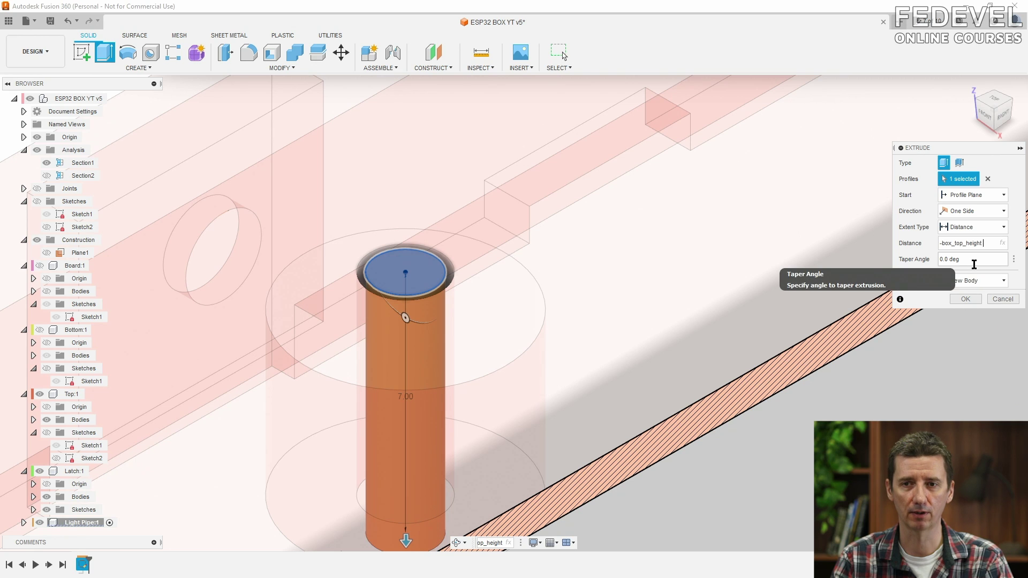
type("+ le")
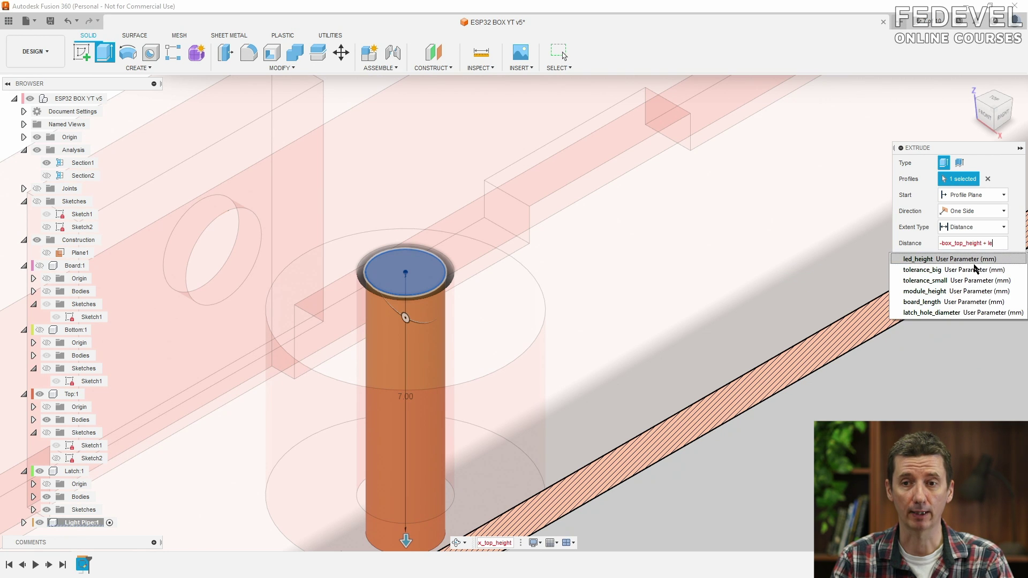
left_click(975, 259)
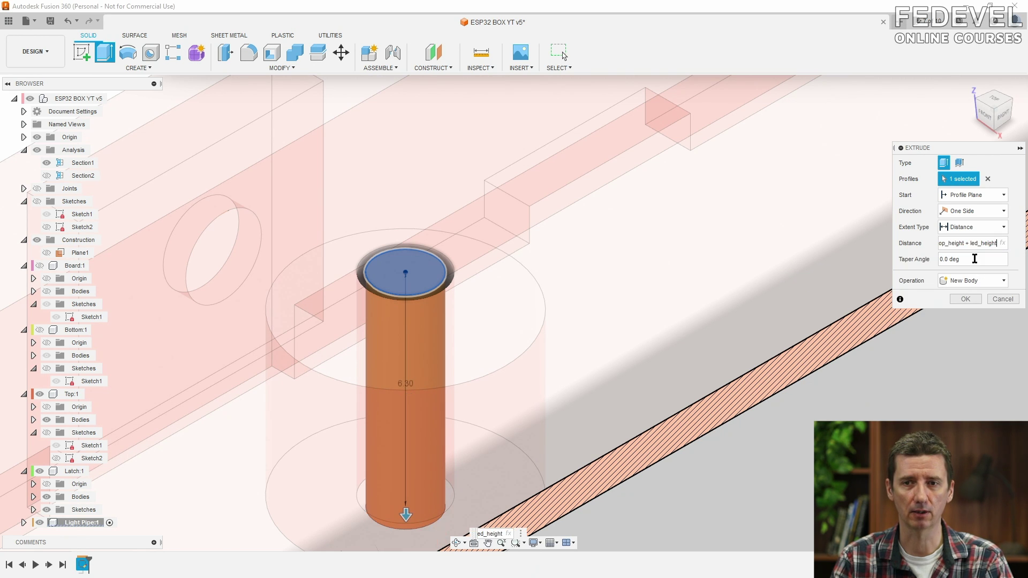
type("+ to")
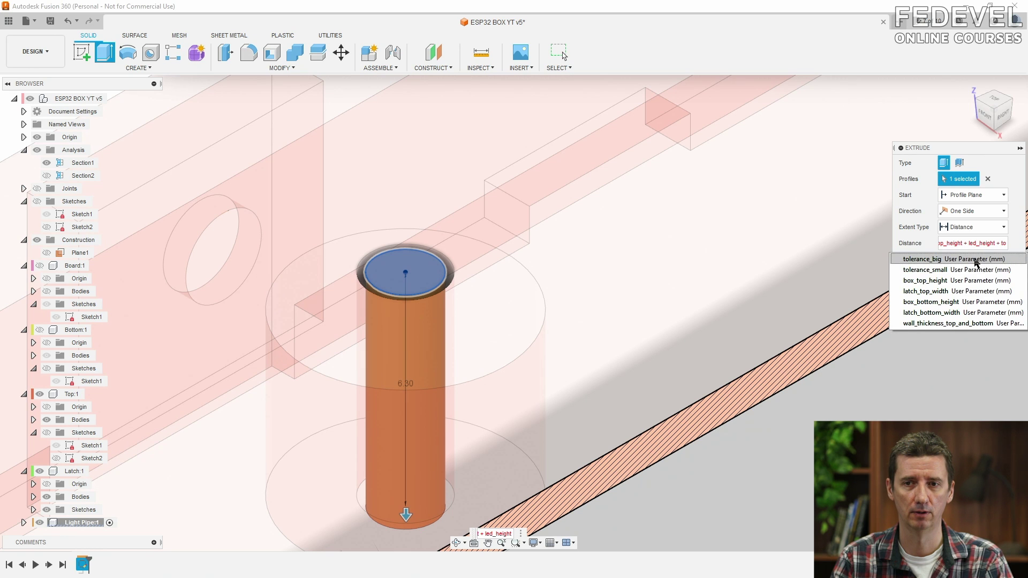
left_click(975, 260)
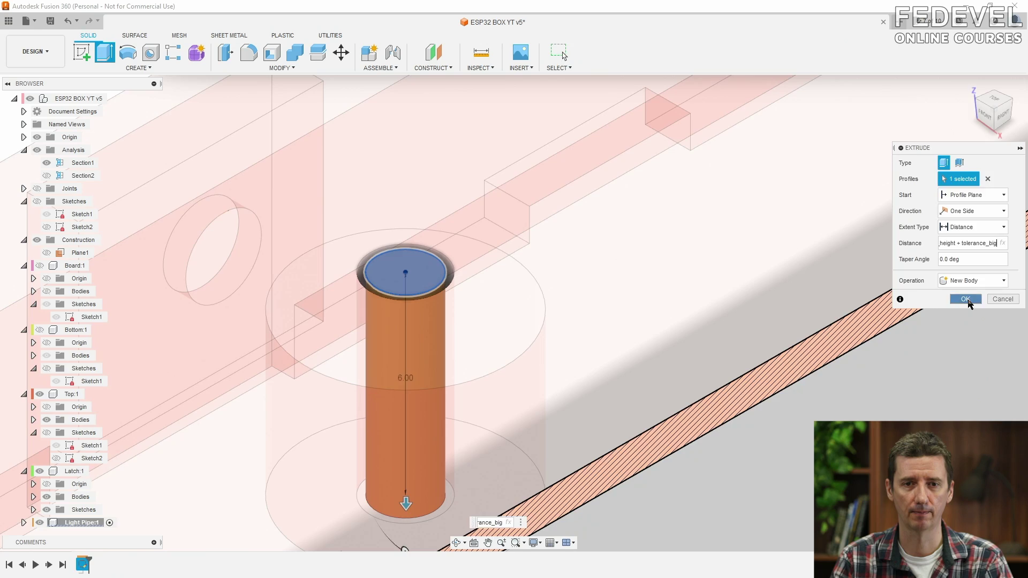
left_click(967, 299)
Show the Board component with its bodies and examine the light pipe's position above the LED.
middle_click_drag(646, 202, 616, 300, "shift")
left_click(41, 271)
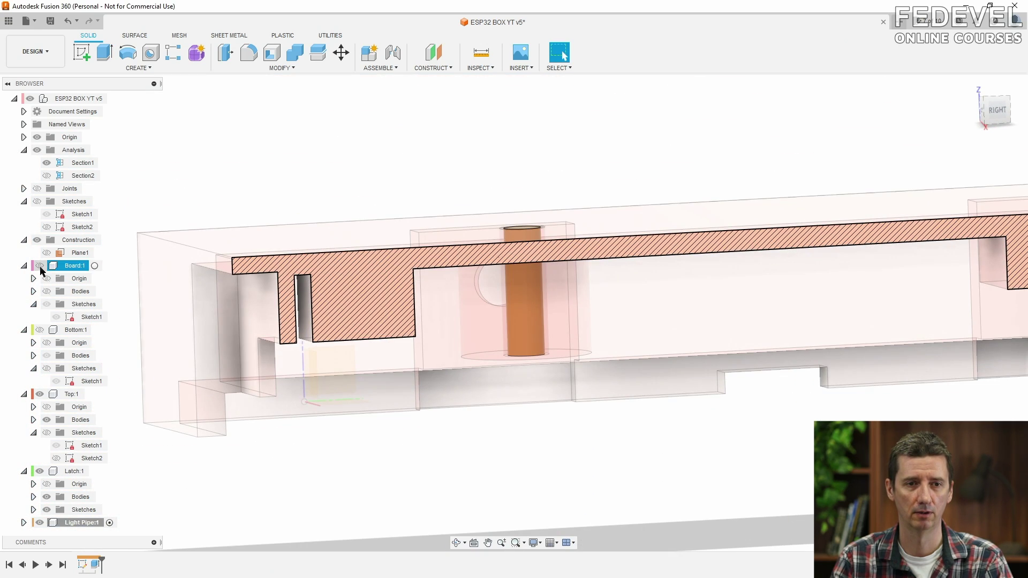
left_click(45, 293)
mouse_move(624, 351)
middle_mouse_down("shift")
mouse_move(624, 365)
mouse_move(624, 355)
middle_mouse_up("shift")
scroll(541, 339, "up", 5)
mouse_move(670, 301)
middle_mouse_down("shift")
mouse_move(677, 294)
mouse_move(677, 310)
middle_mouse_up("shift")
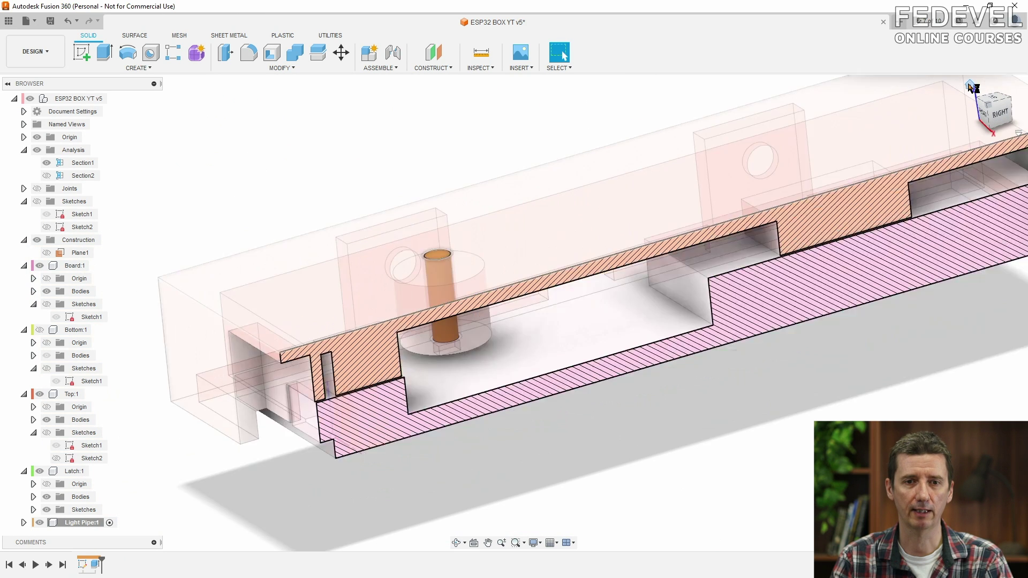
left_click(971, 85)
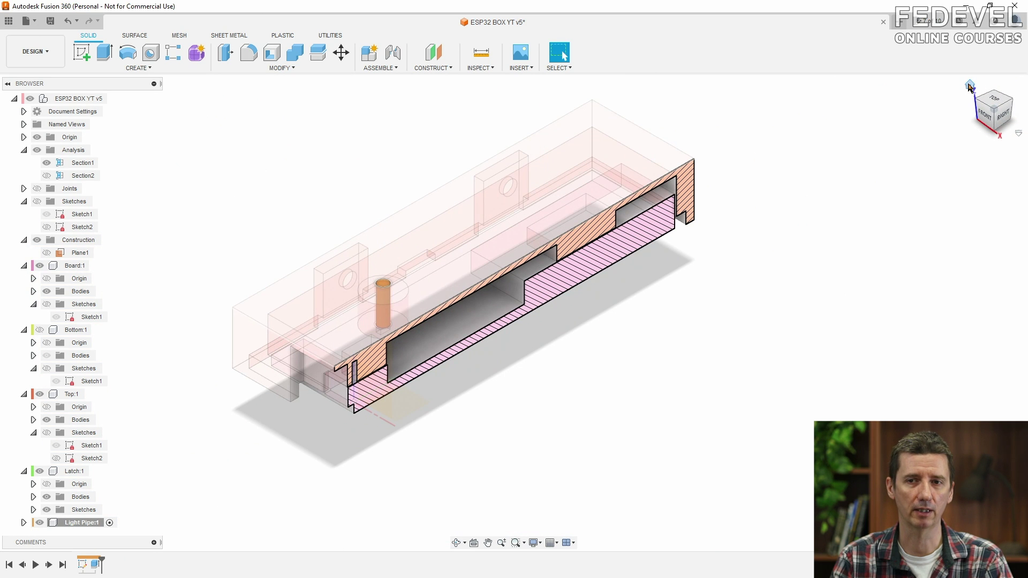
Activate the root assembly, cycle the Light Pipe's component color, and save the design with the default version description.
left_click(113, 99)
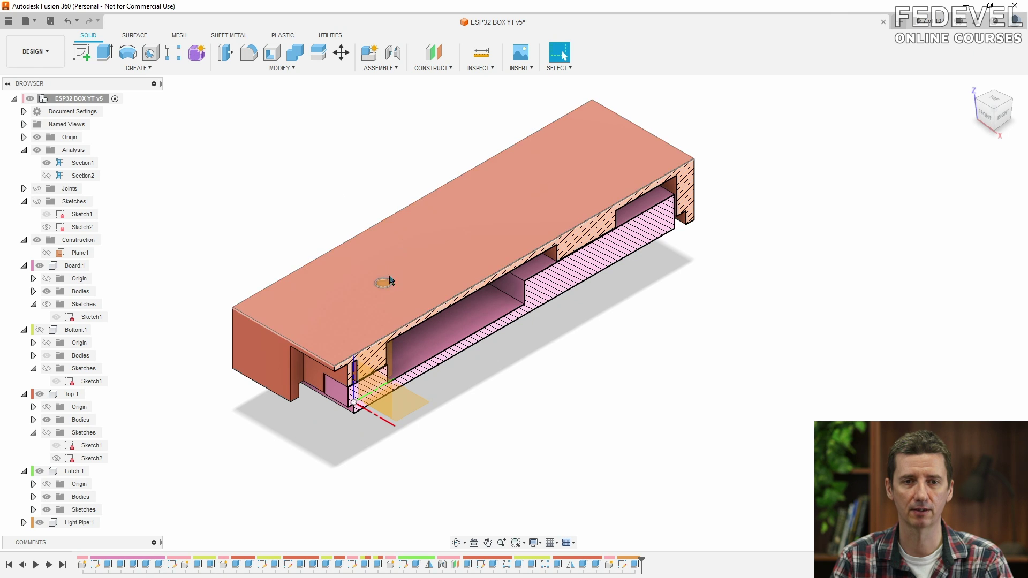
right_click(78, 523)
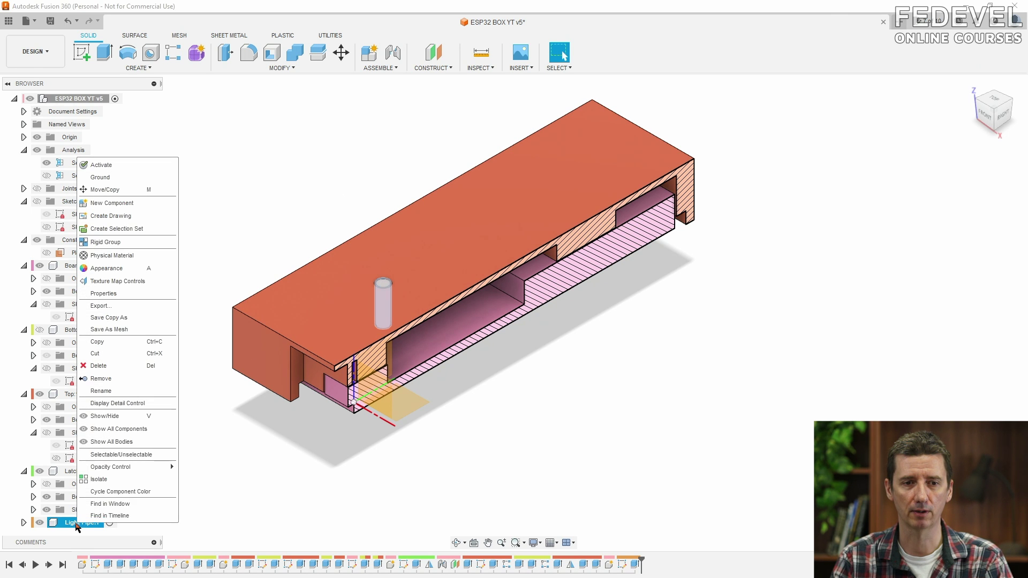
left_click(152, 492)
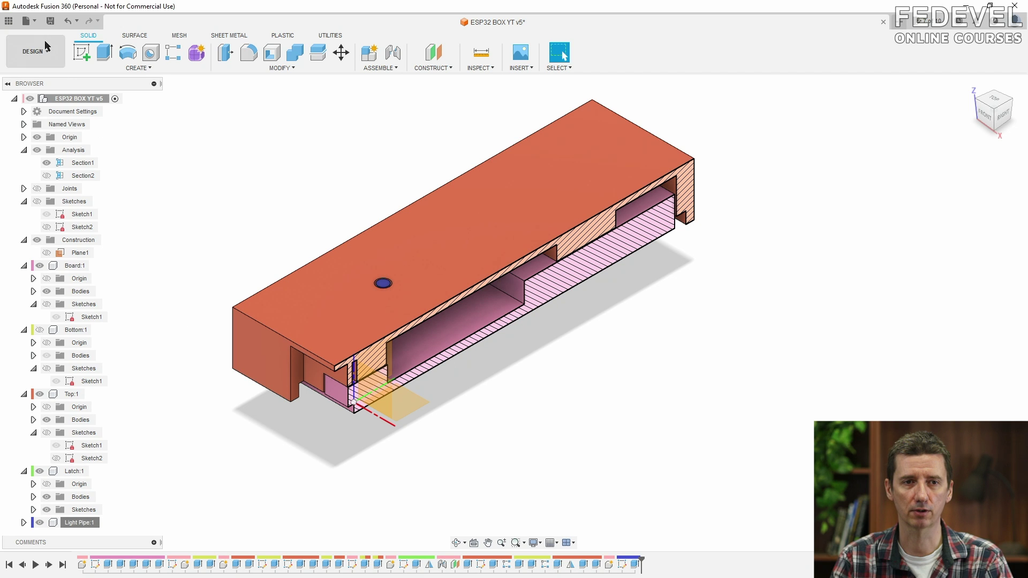
left_click(50, 22)
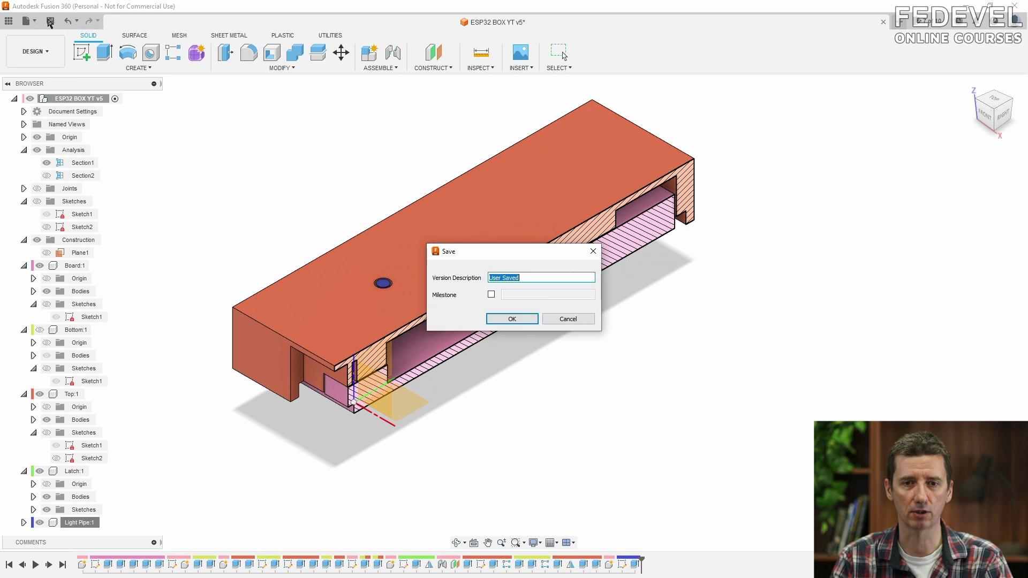
left_click(512, 319)
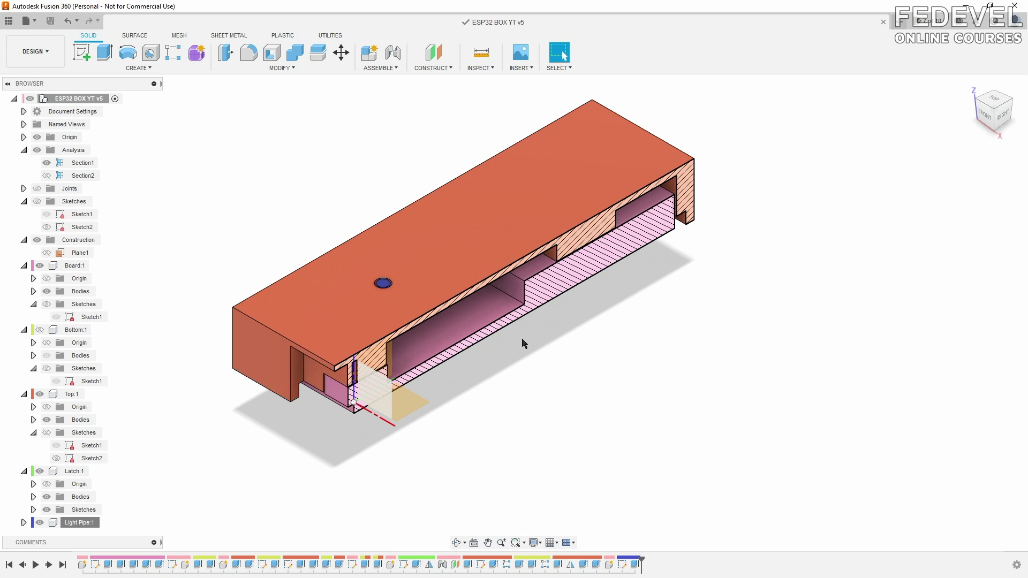
Show the Bottom component and turn off the section analysis to display the whole box.
left_click(40, 330)
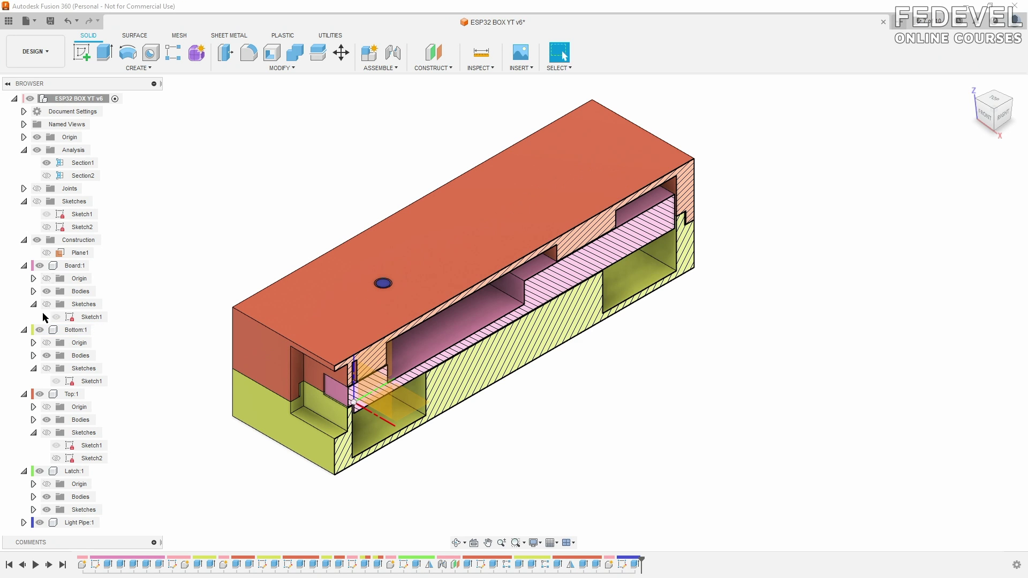
left_click(37, 150)
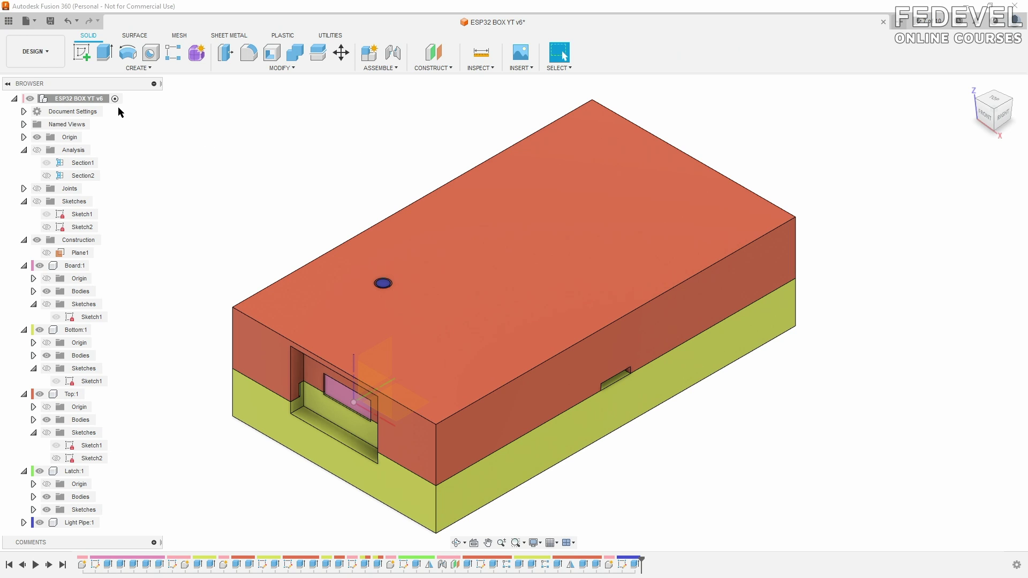
Fillet the eight outer vertical corner edges of the Top and Bottom parts with a 2 mm radius.
left_click(260, 68)
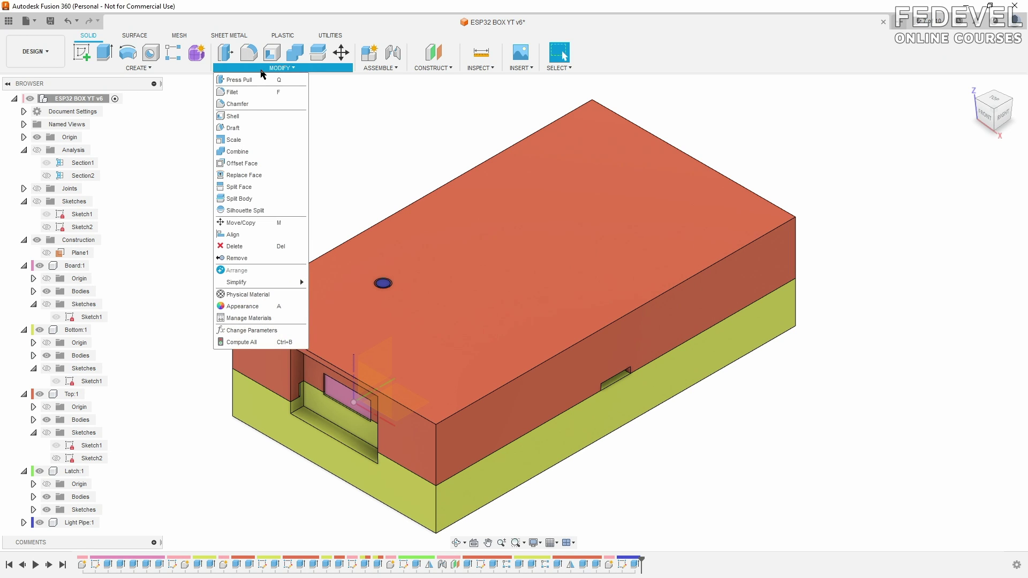
left_click(241, 93)
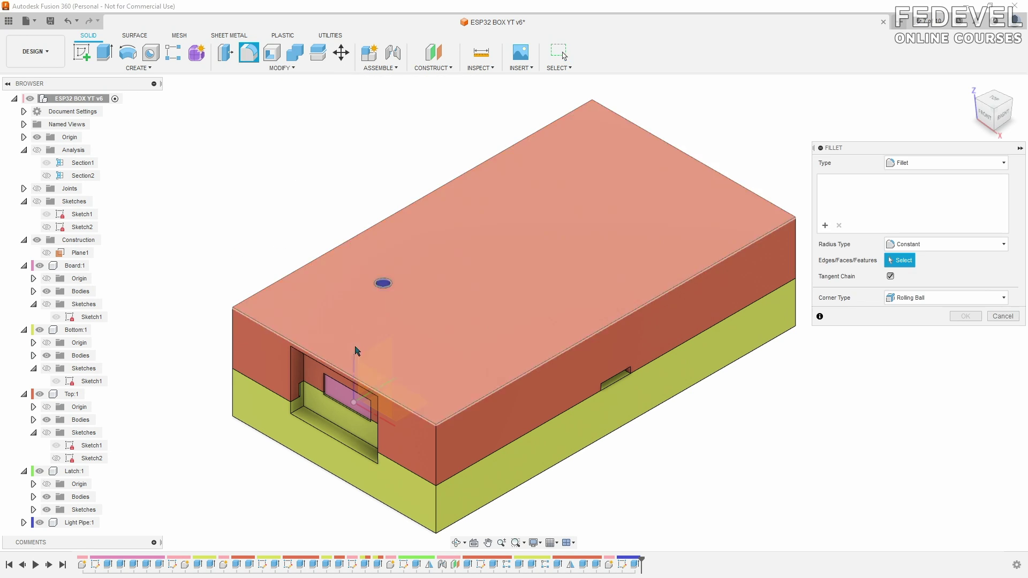
left_click(437, 450)
left_click(436, 501)
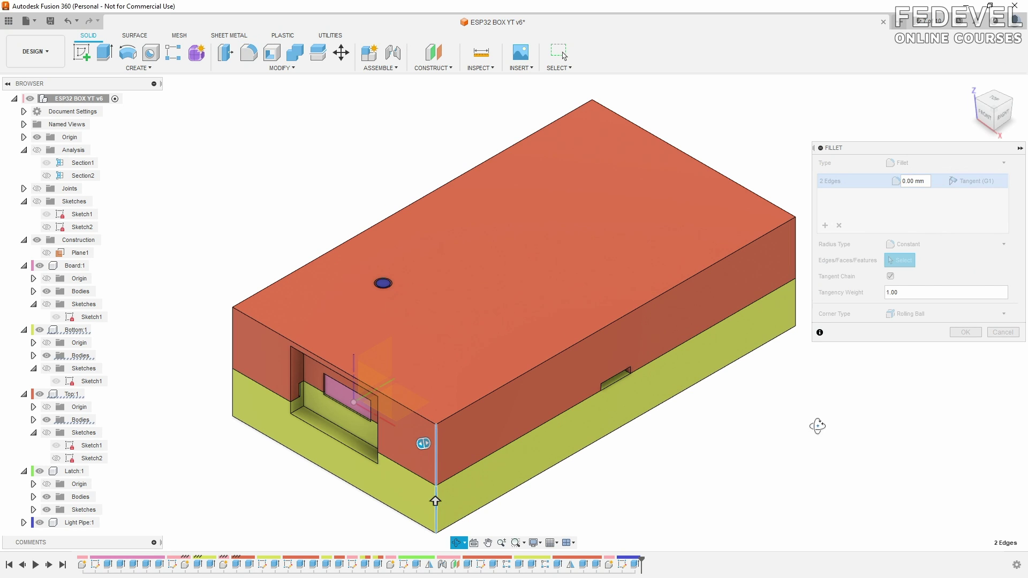
middle_click_drag(817, 425, 712, 405, "shift")
left_click(475, 362)
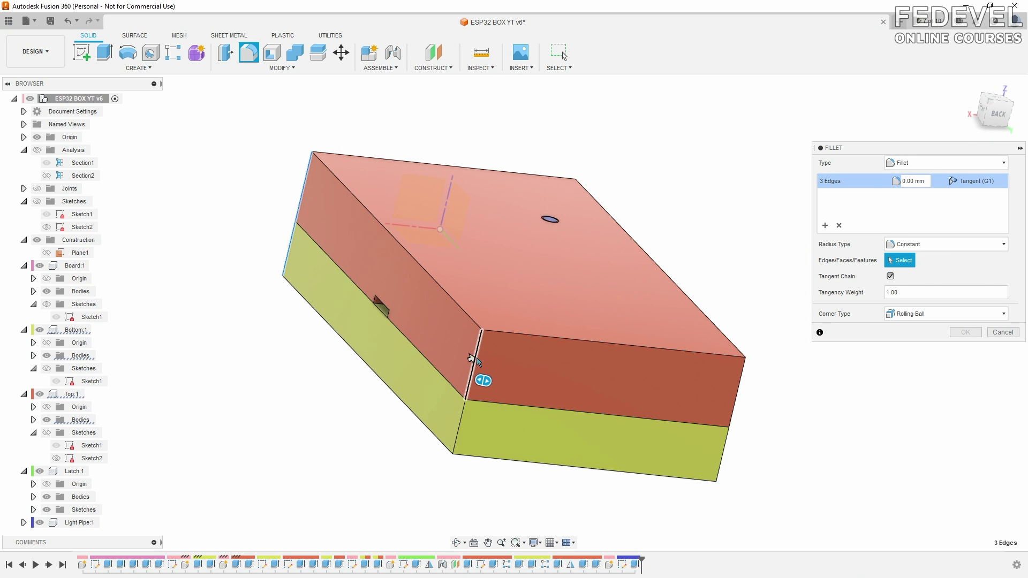
left_click(462, 415)
middle_click_drag(780, 419, 700, 407, "shift")
left_click(381, 350)
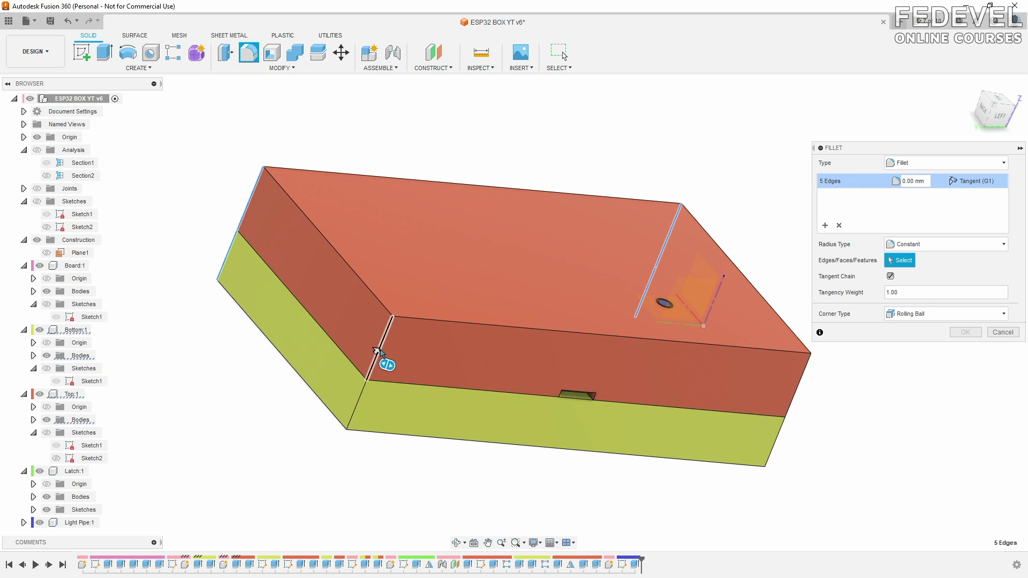
left_click(359, 402)
middle_click_drag(577, 425, 739, 407, "shift")
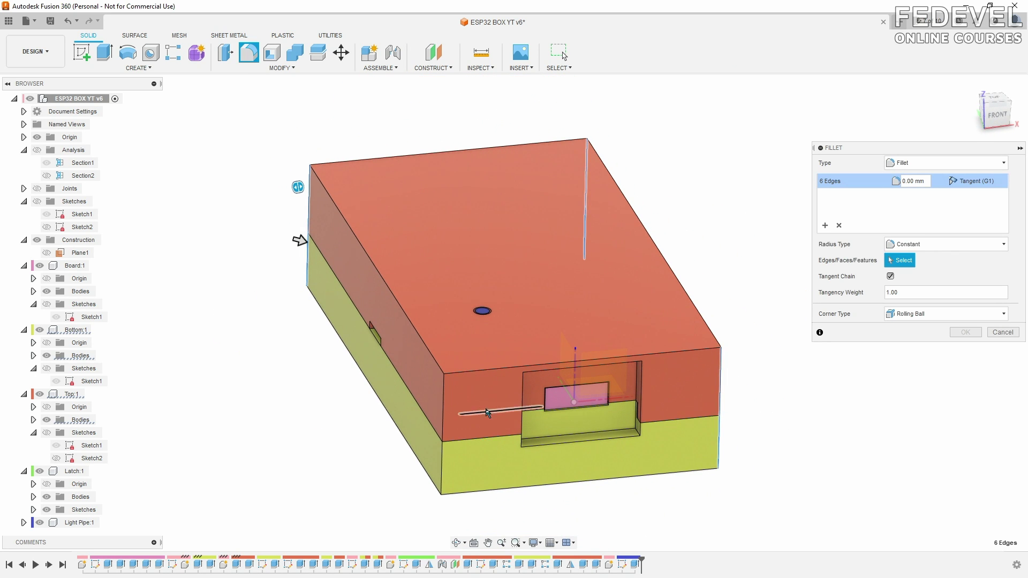
left_click(445, 409)
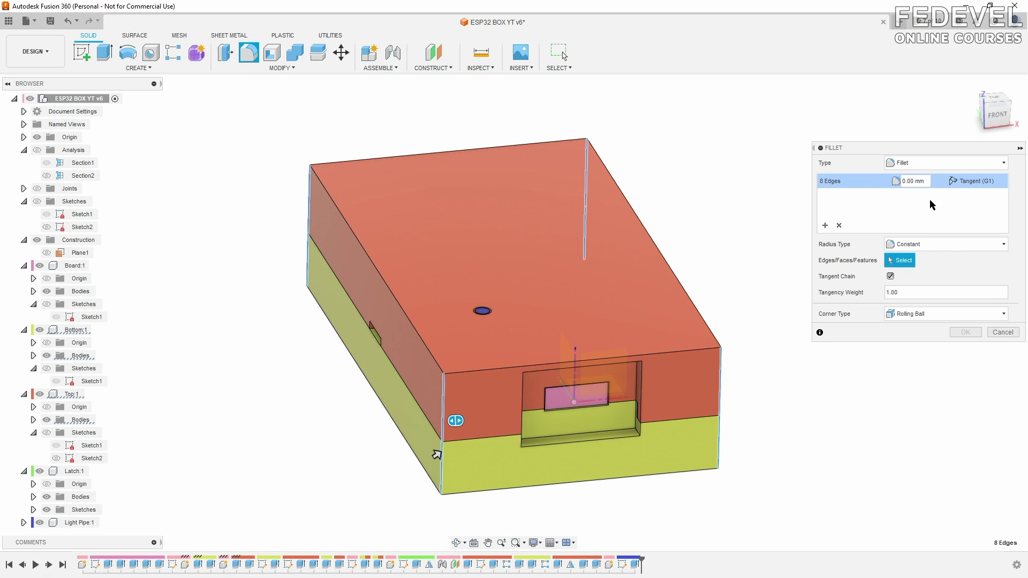
type("2")
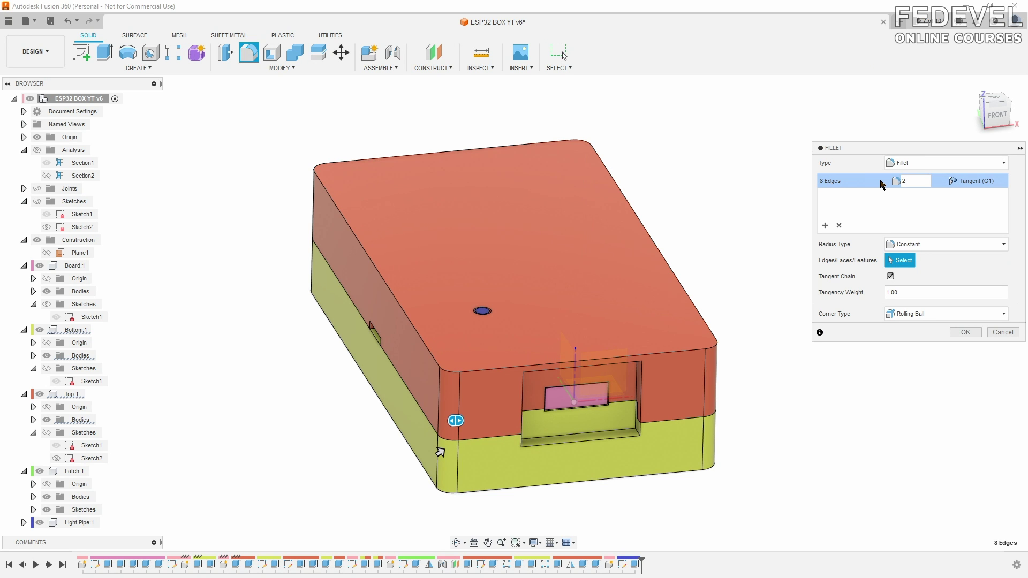
left_click(966, 332)
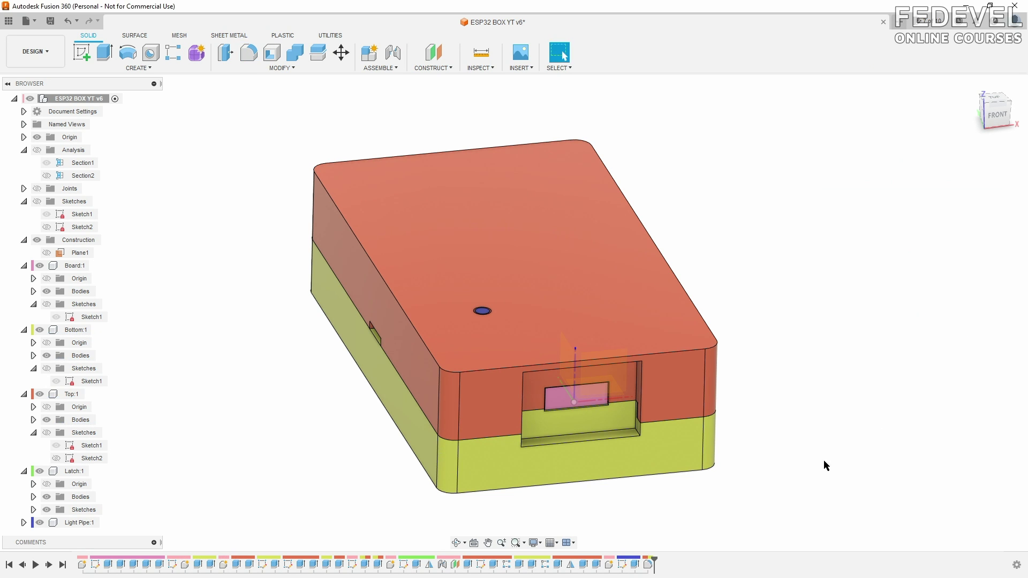
Fillet the four corner edges of the connector recess on the front of the box with a 1 mm radius.
middle_click_drag(824, 461, 790, 444, "shift")
left_click(969, 89)
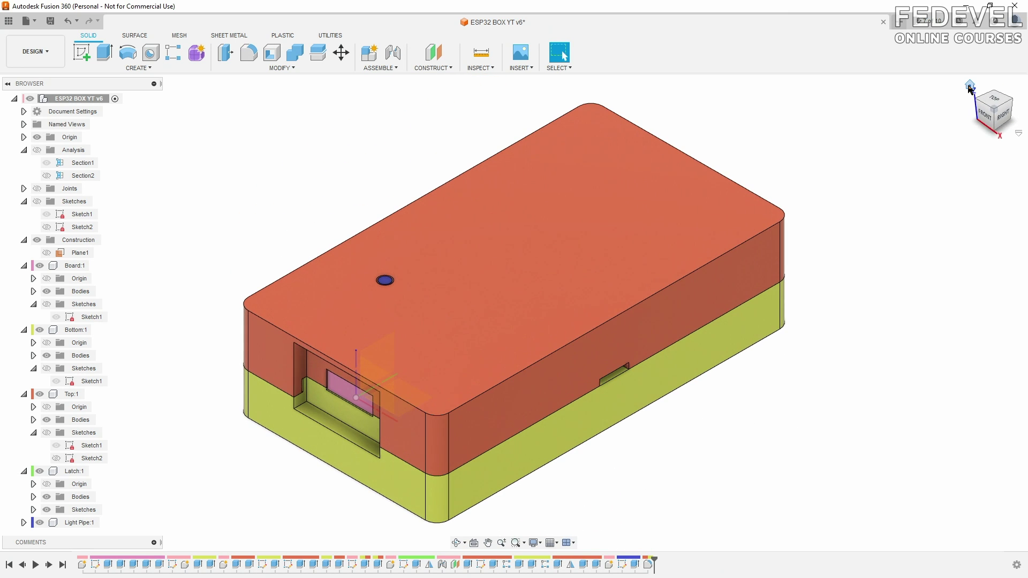
scroll(354, 469, "up", 4)
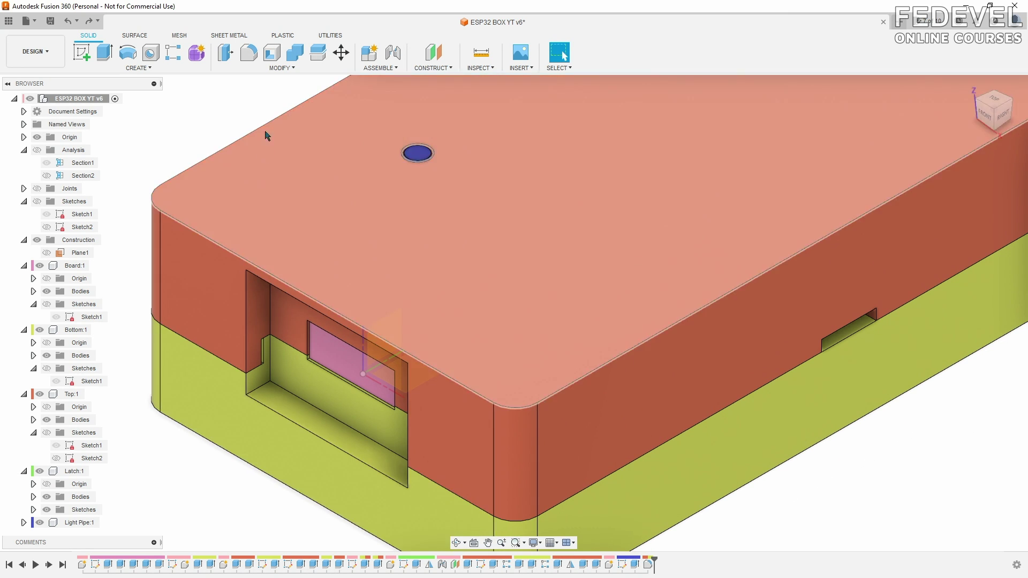
left_click(280, 68)
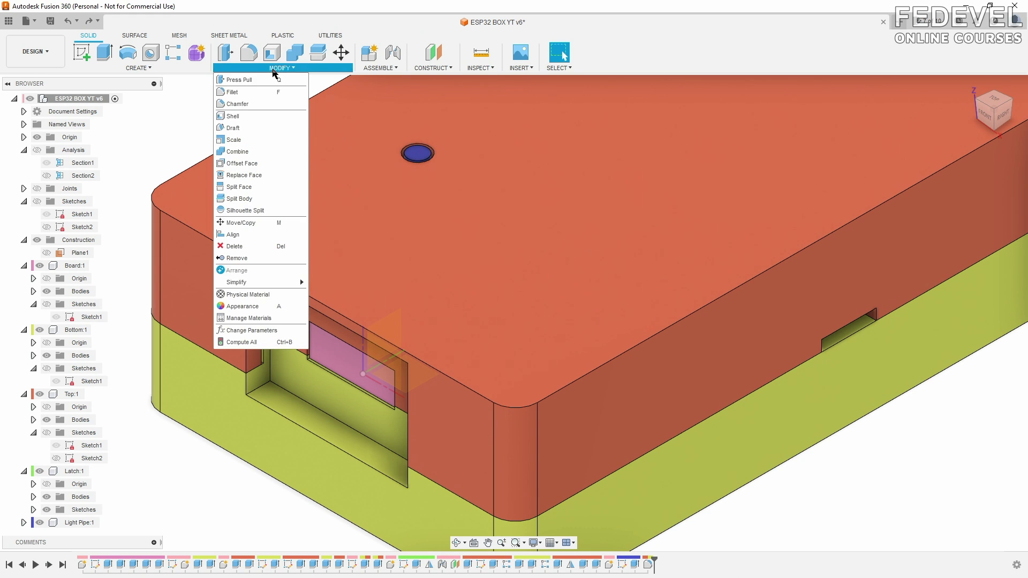
left_click(272, 89)
left_click(251, 397)
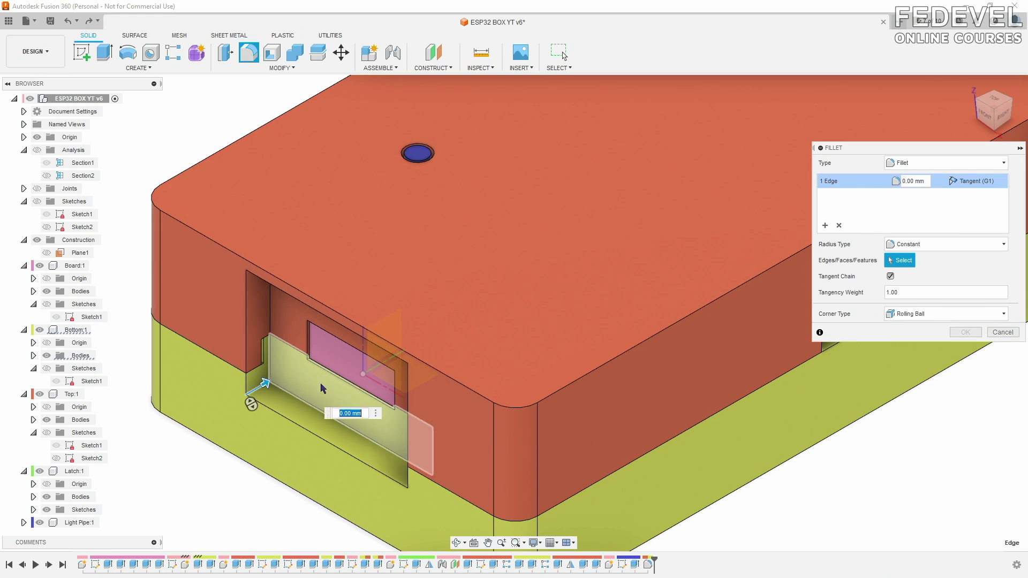
middle_click_drag(251, 396, 243, 444, "shift")
middle_click_drag(360, 319, 394, 296, "shift")
left_click(233, 295)
left_click(436, 220)
middle_click_drag(444, 273, 526, 457, "shift")
left_click(551, 279)
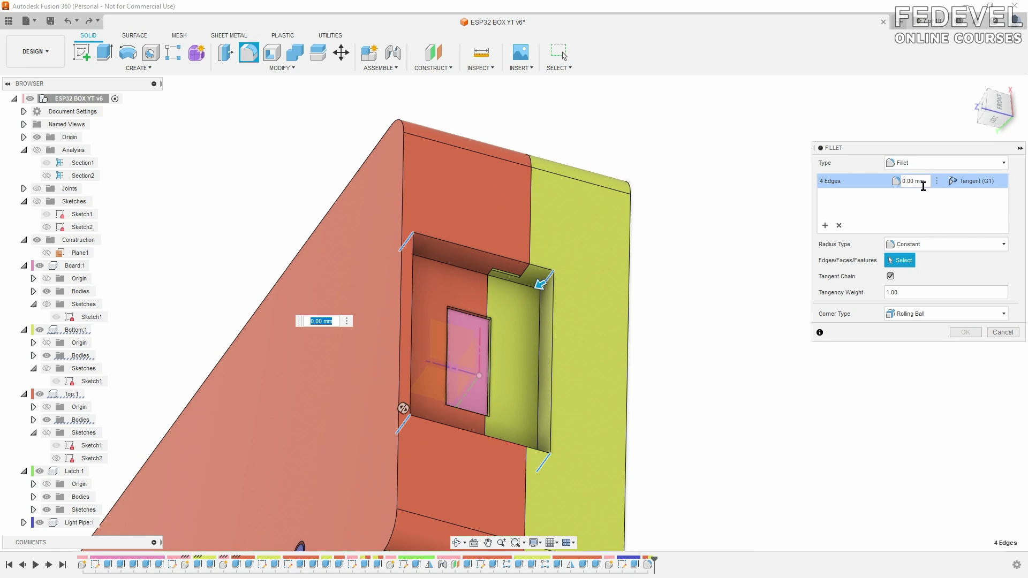
left_click_drag(923, 186, 901, 182)
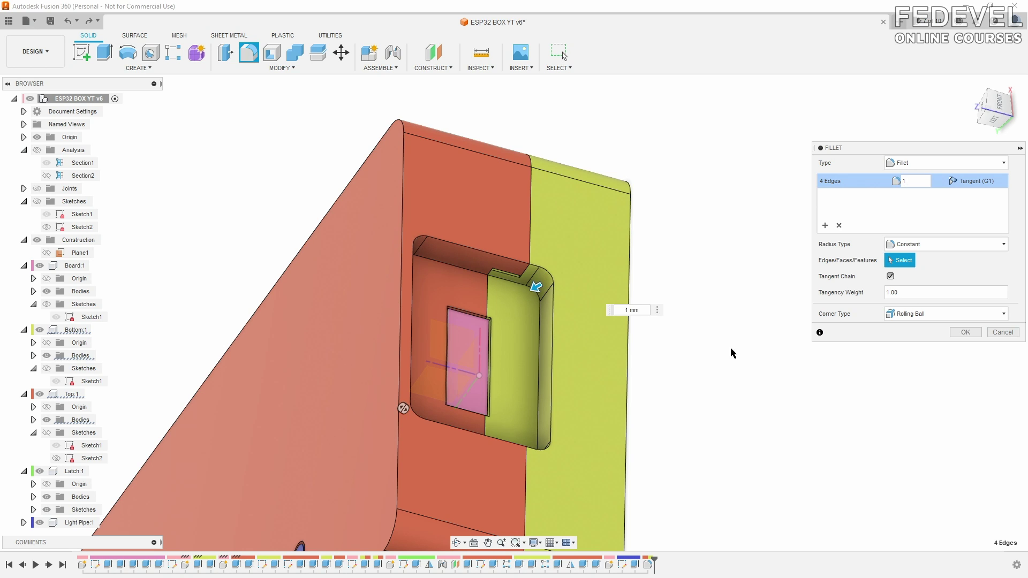
middle_click_drag(641, 363, 571, 404, "shift")
left_click(964, 332)
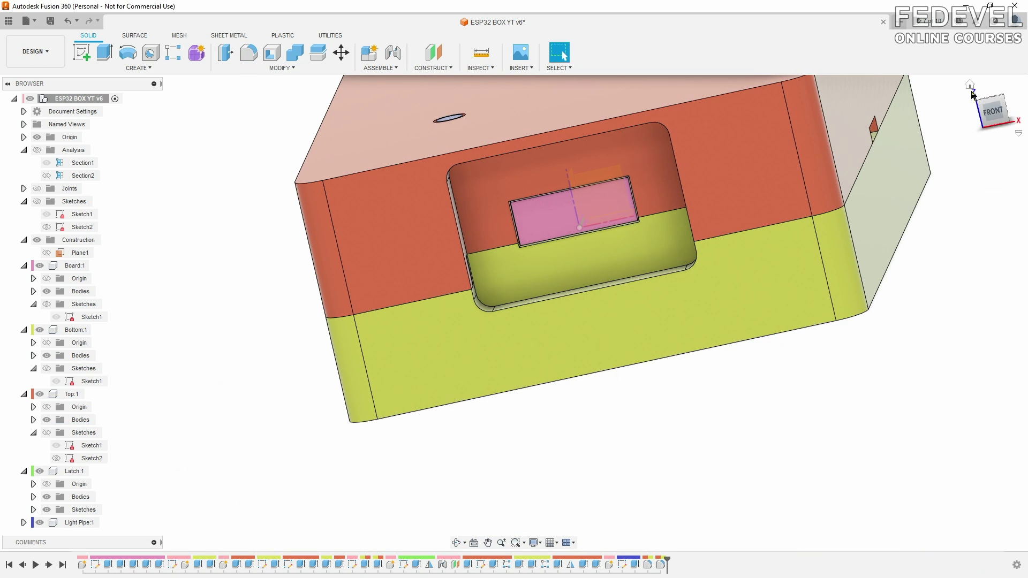
Temporarily hide the Top component and examine how thin the Bottom's outer wall is beside the latch slot.
left_click(971, 86)
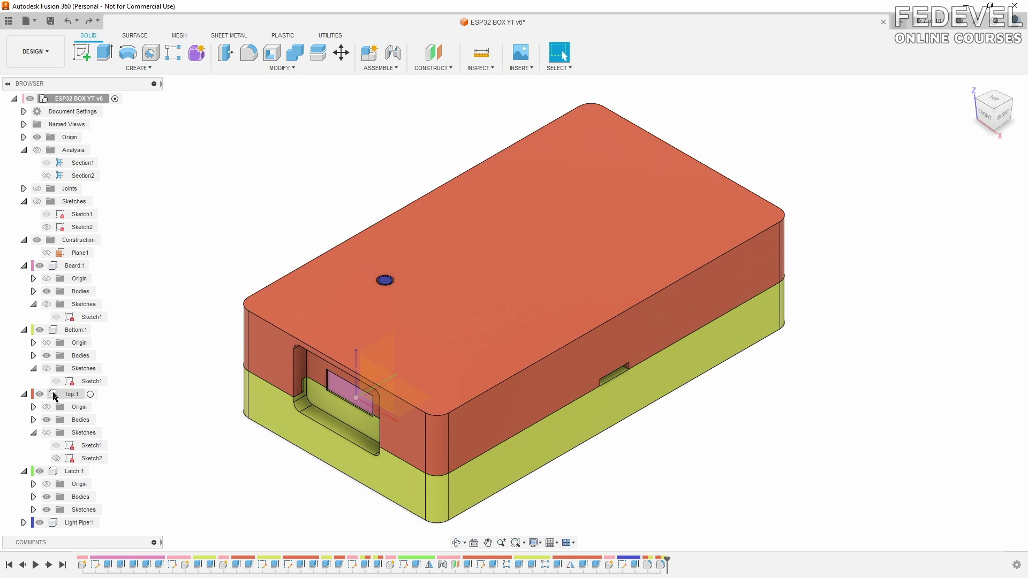
left_click(40, 394)
middle_click_drag(640, 417, 671, 455, "shift")
scroll(690, 279, "up", 6)
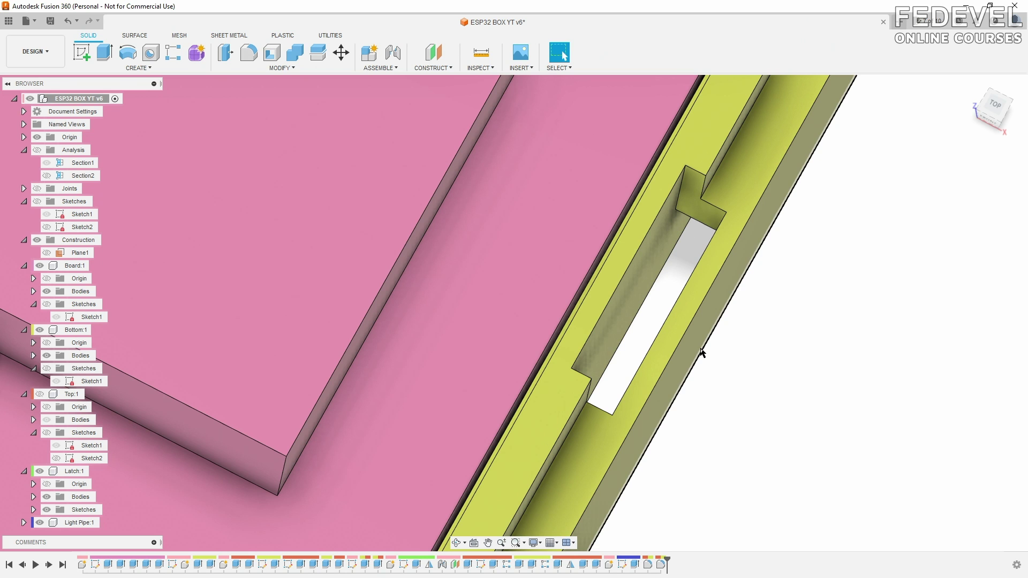
left_click(971, 86)
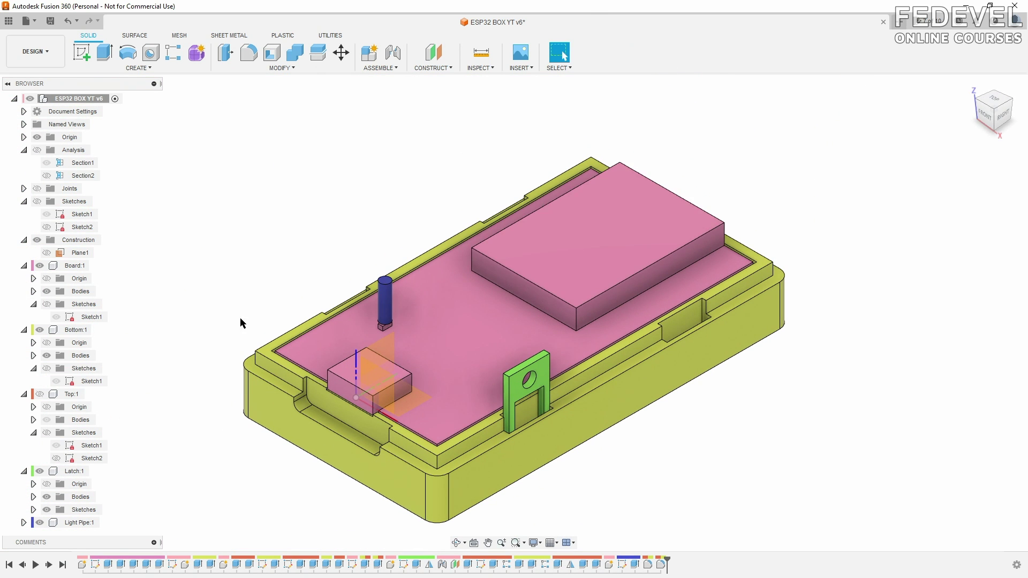
left_click(39, 394)
Offset the long outer side faces of the Top and Bottom parts outward by 1 mm on both sides.
left_click(268, 70)
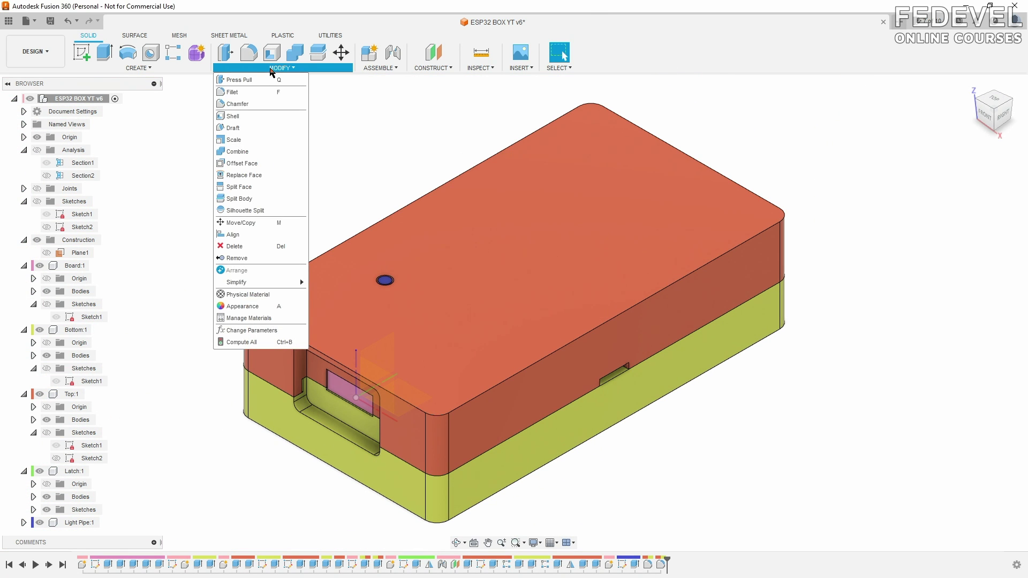
left_click(275, 164)
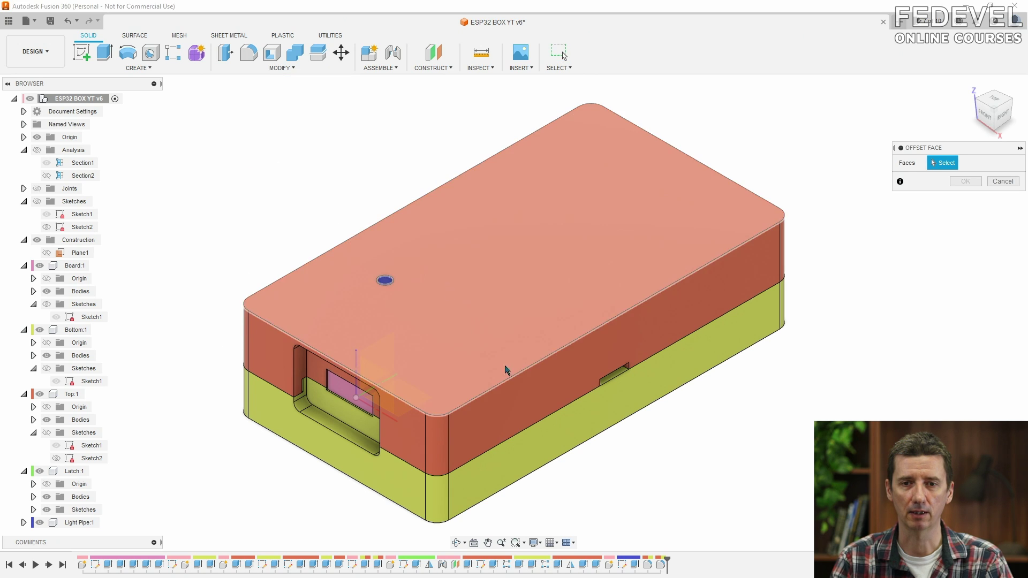
left_click(522, 397)
left_click(524, 453)
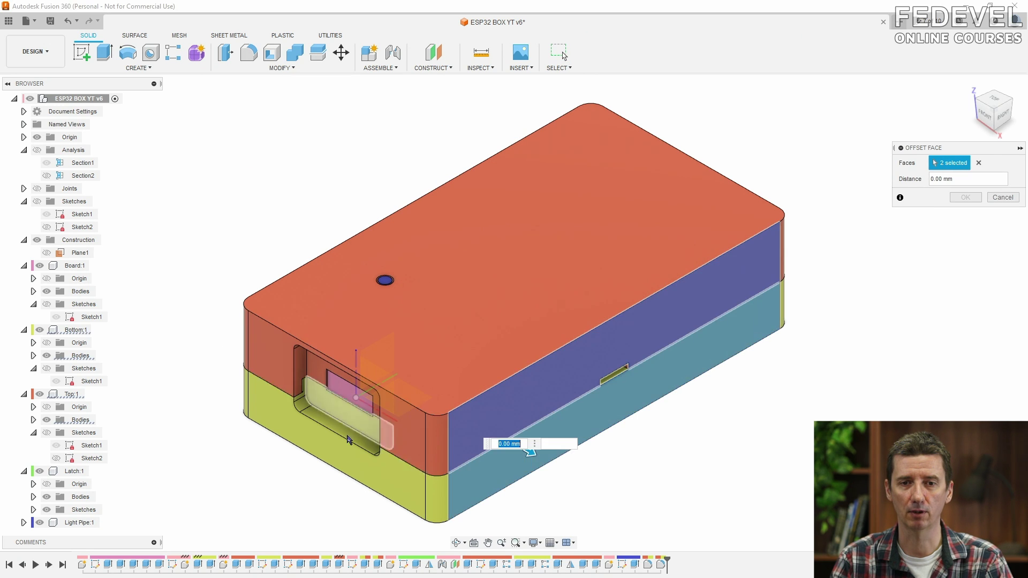
middle_click_drag(530, 449, 350, 375, "shift")
left_click(353, 319)
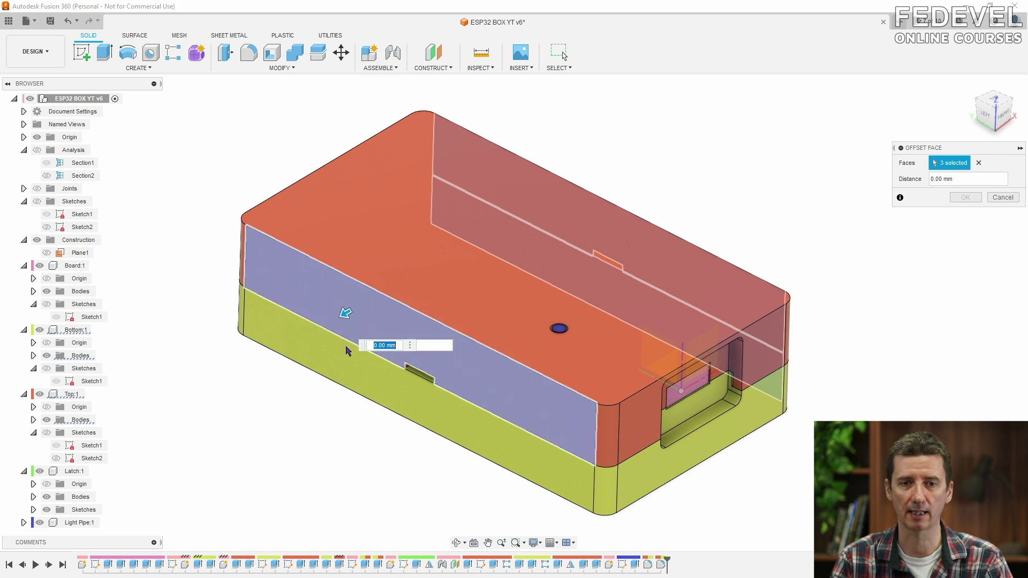
left_click(346, 358)
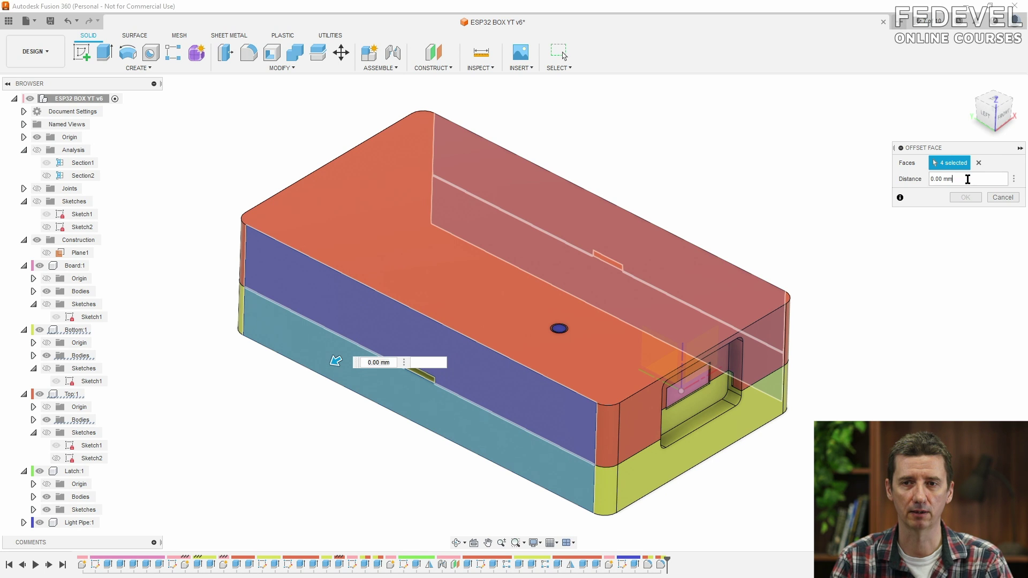
type("1")
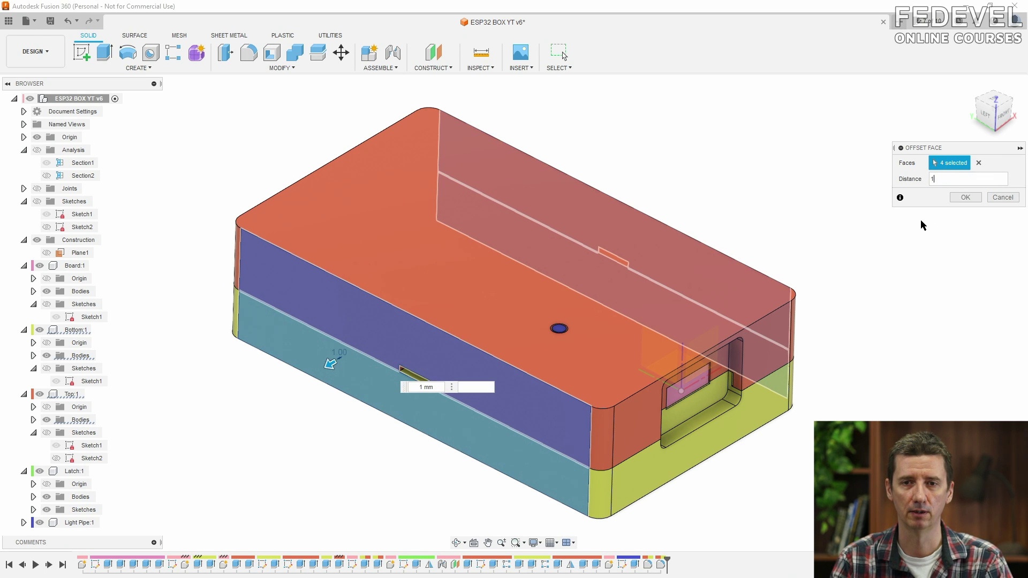
left_click(965, 198)
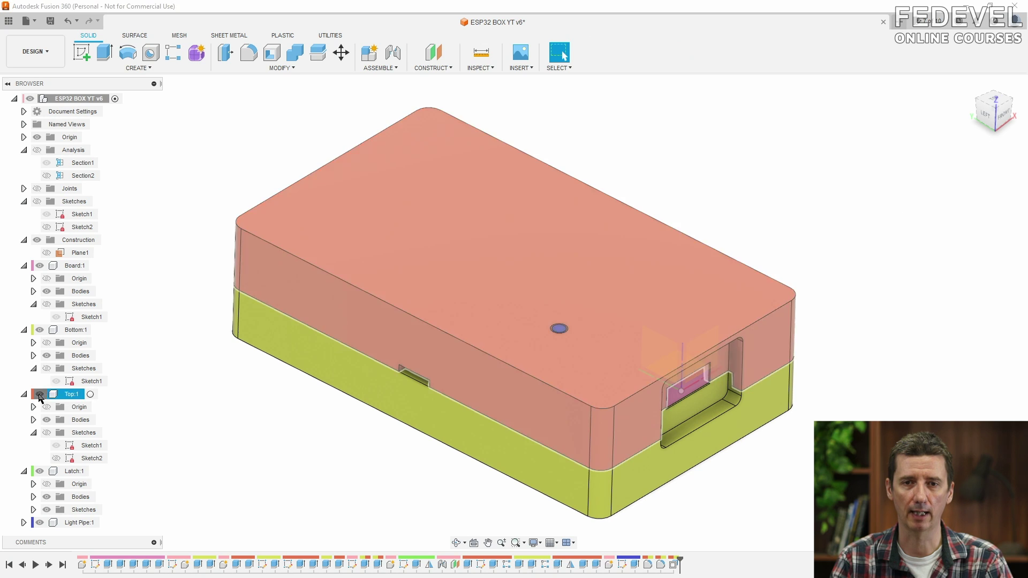
Check the thickened outer wall beside the latch slot with the Top component hidden, and show Top again.
left_click(40, 395)
middle_click_drag(731, 272, 662, 284, "shift")
scroll(668, 229, "up", 5)
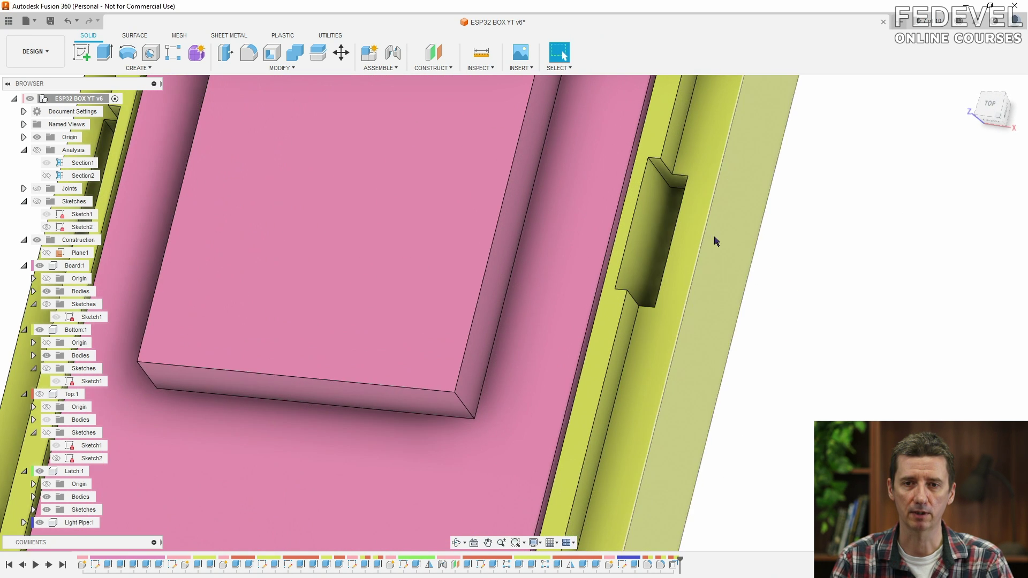
mouse_move(740, 252)
middle_mouse_down("shift")
mouse_move(752, 271)
mouse_move(738, 260)
middle_mouse_up("shift")
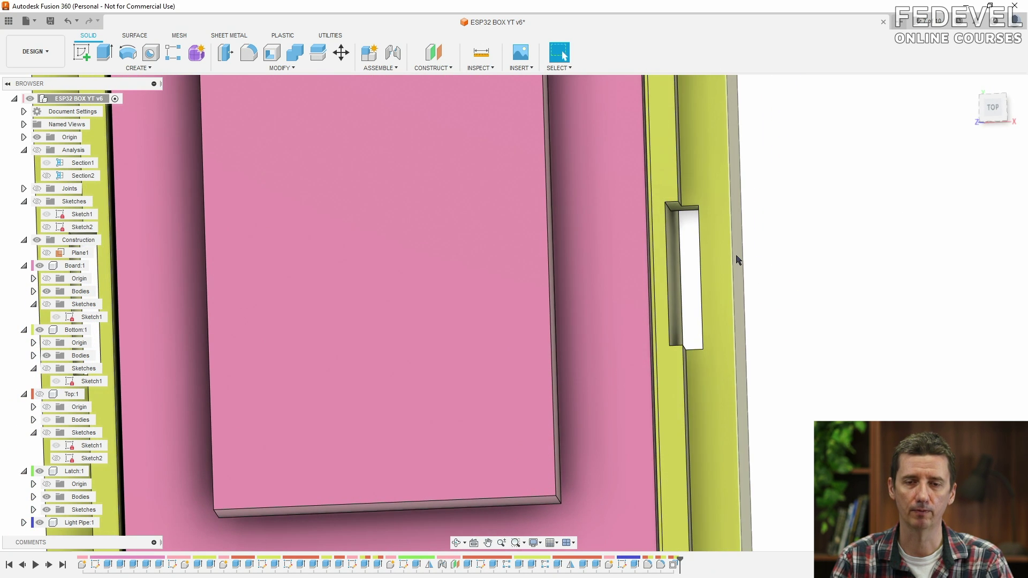
left_click(971, 85)
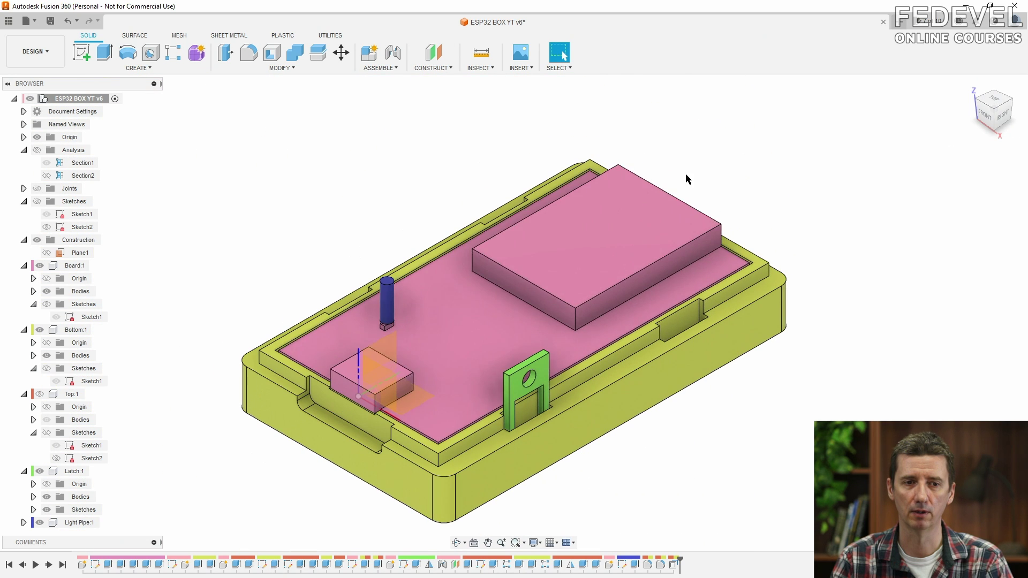
left_click(40, 394)
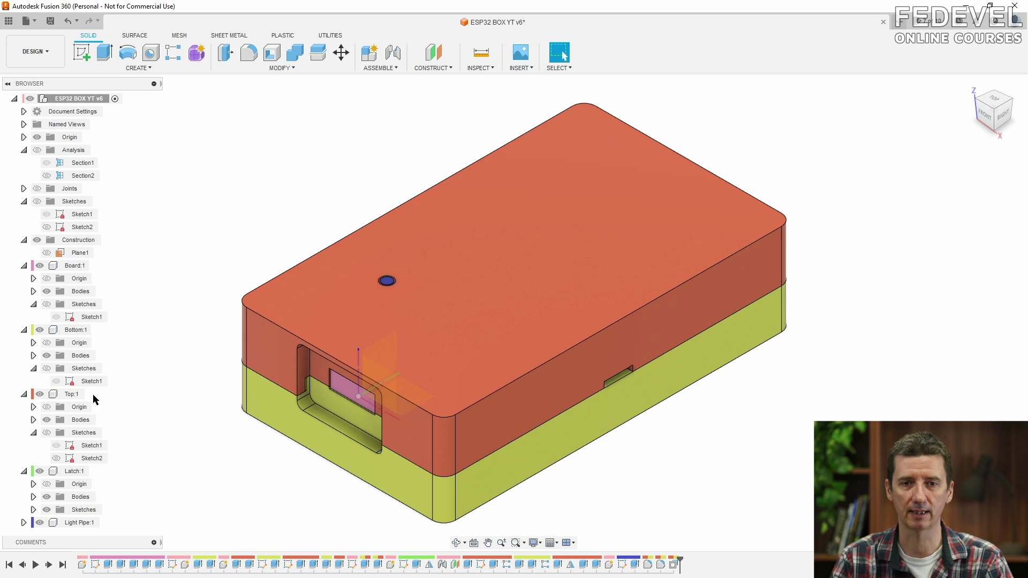
Activate the Top component and open its Sketch1 for editing.
left_click(92, 395)
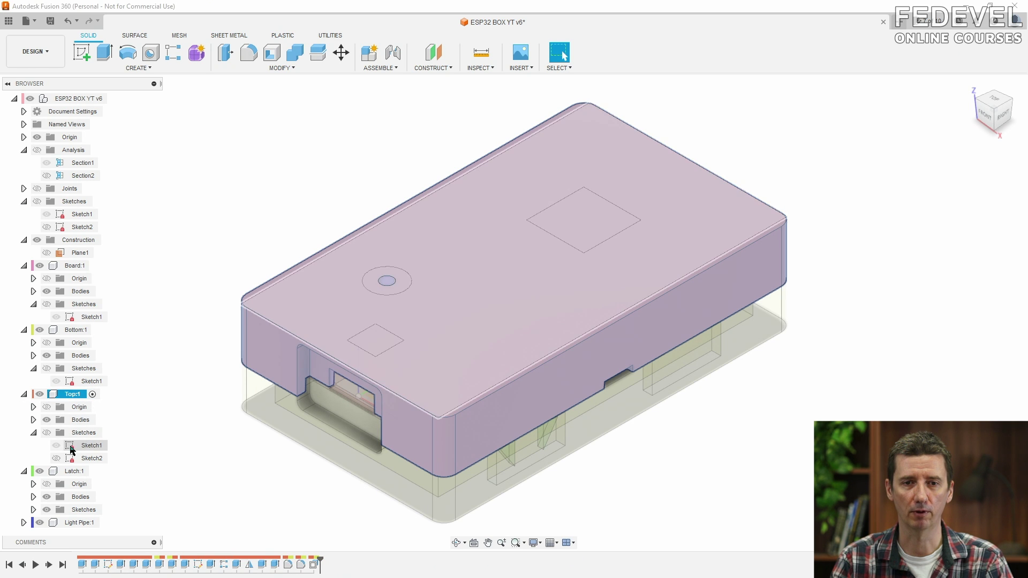
left_click(72, 448)
key("Escape")
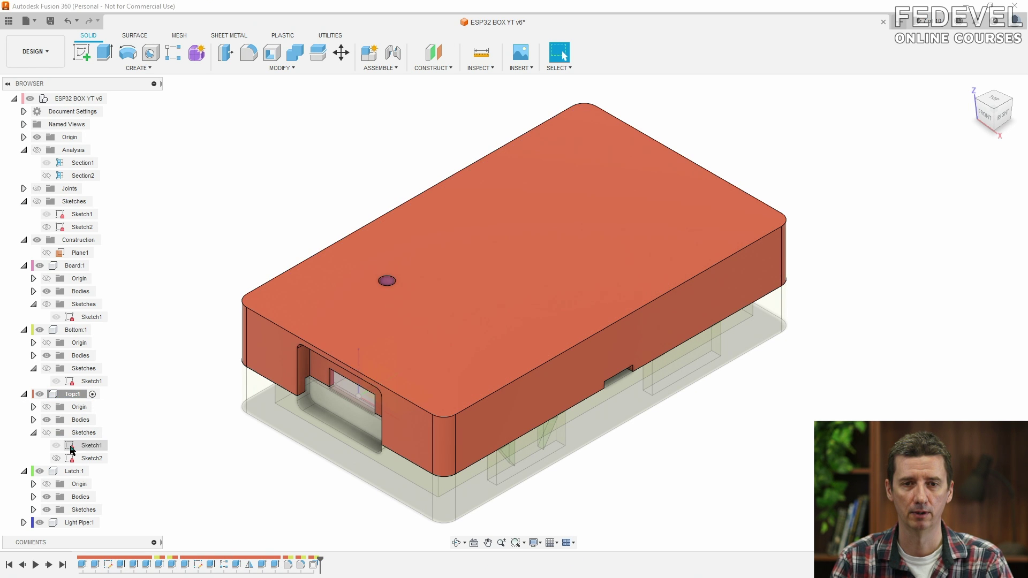
double_click(71, 449)
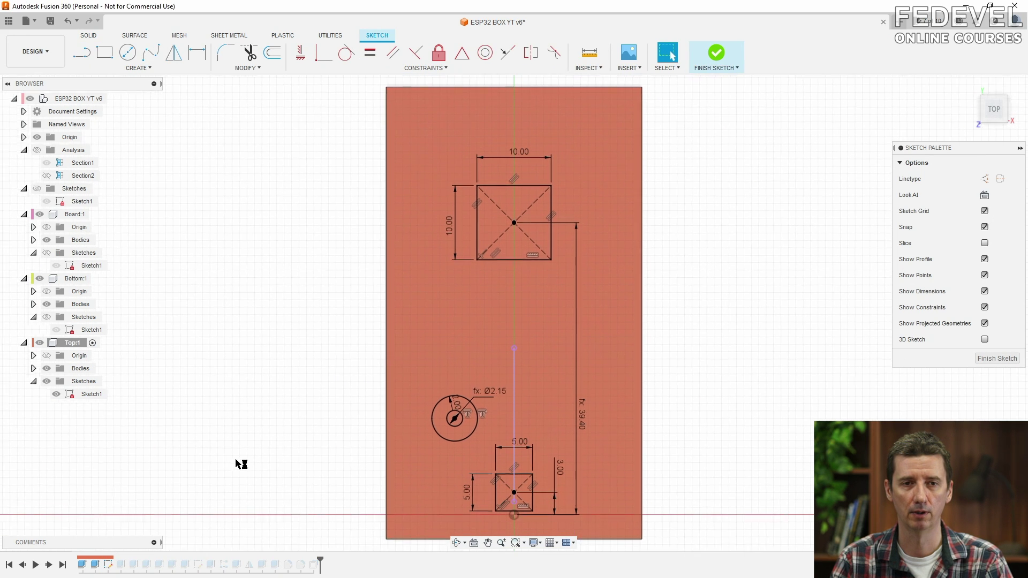
Add the sketch text "ESP32" in Arial Black within a frame about 12 mm wide beside the lid outline.
left_click(151, 68)
left_click(118, 198)
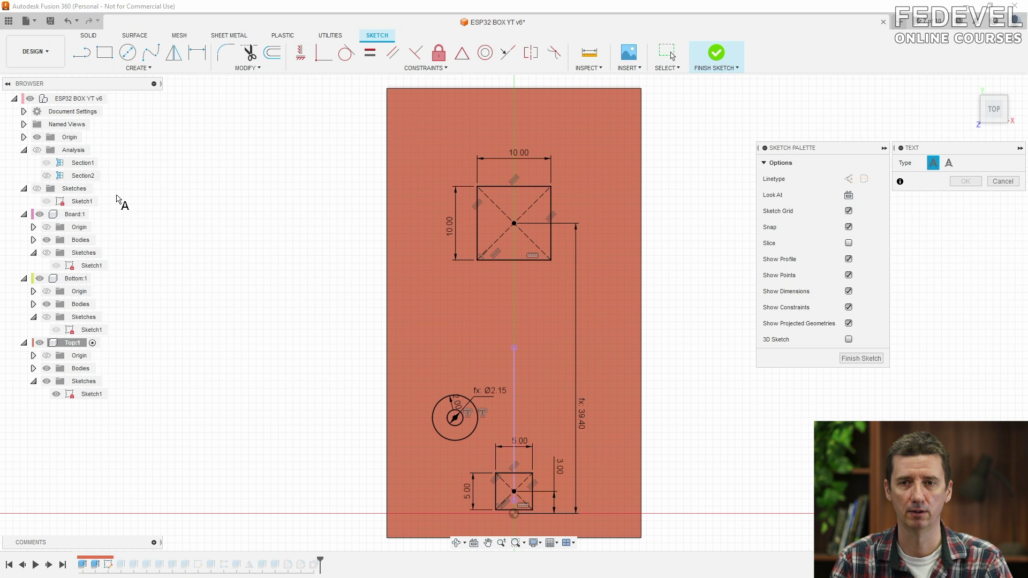
left_click(234, 403)
left_click(322, 278)
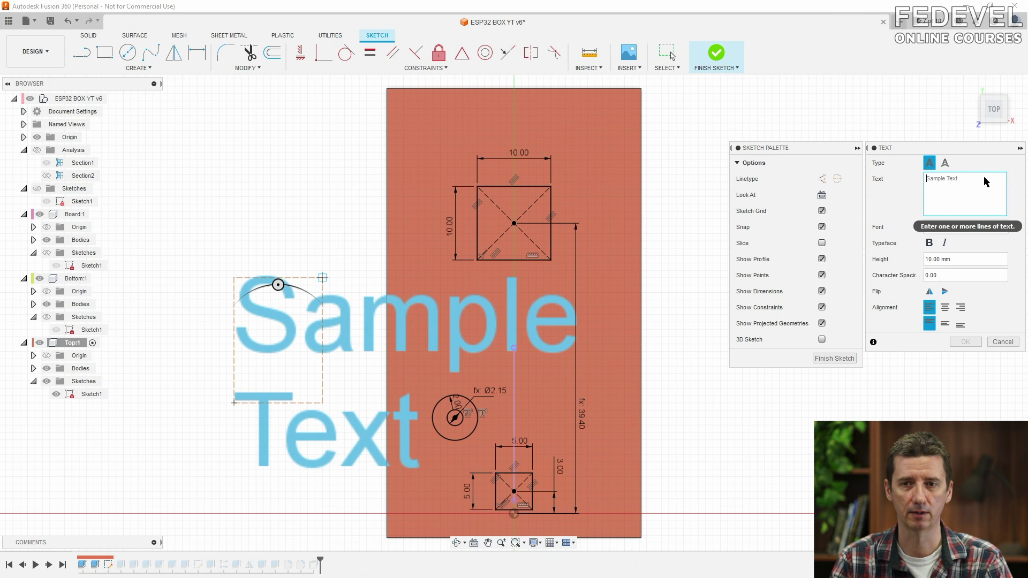
type("ESP32")
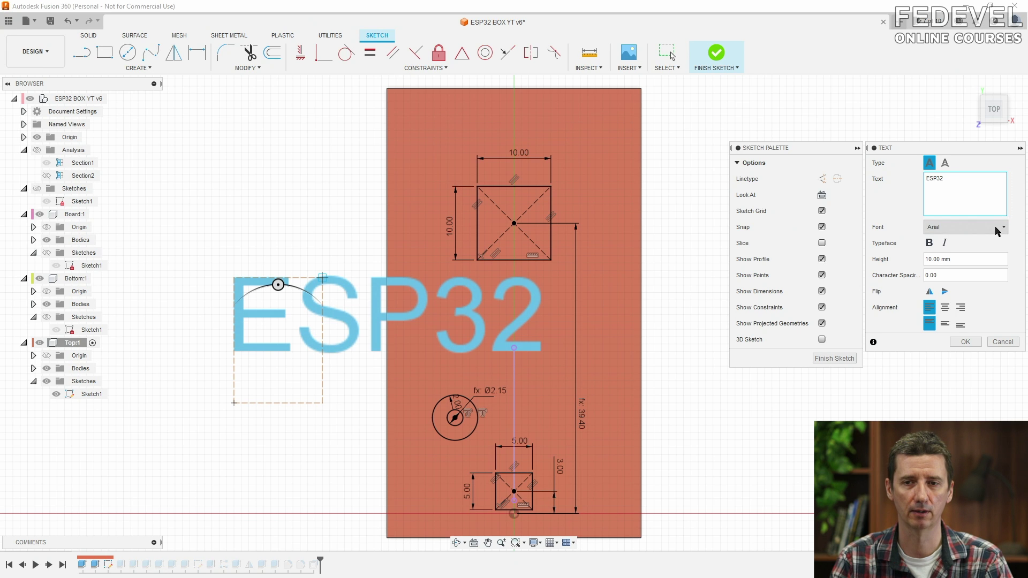
left_click(997, 231)
left_click(960, 325)
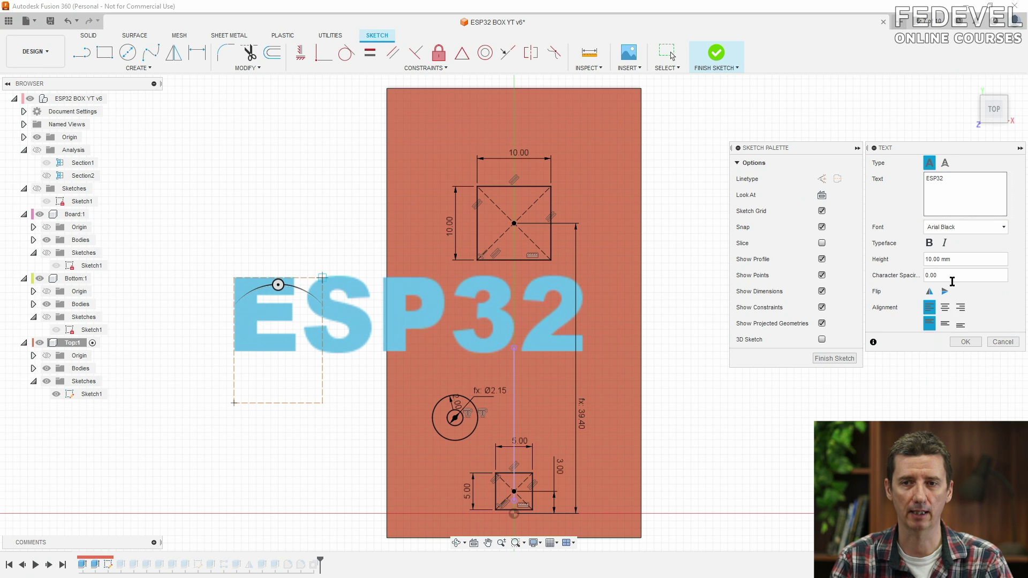
Align the ESP32 text to the center and middle of its frame, rotate it 90 degrees, and finish the text.
left_click(945, 308)
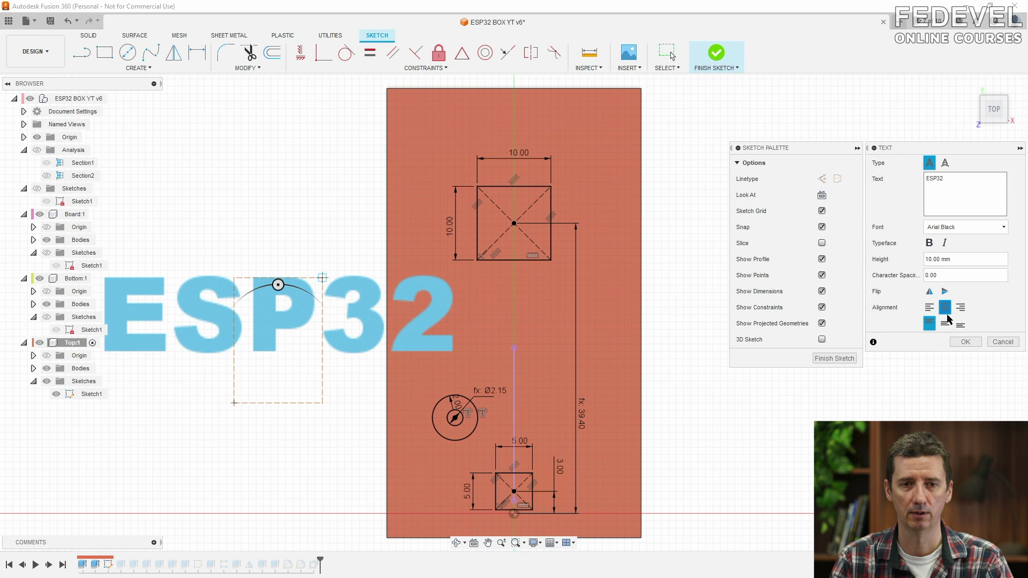
left_click(946, 324)
left_click_drag(278, 284, 175, 335)
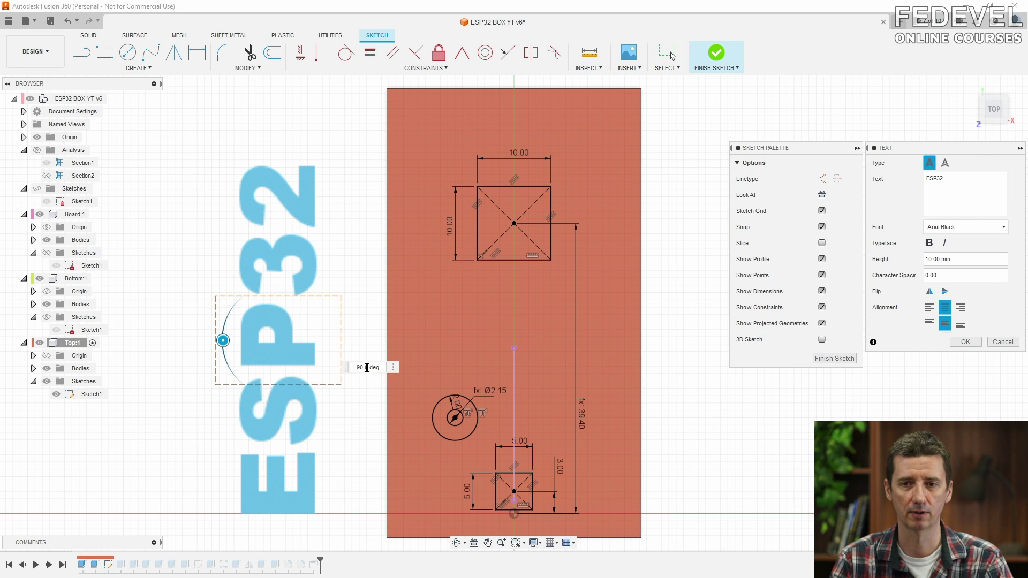
key("Return")
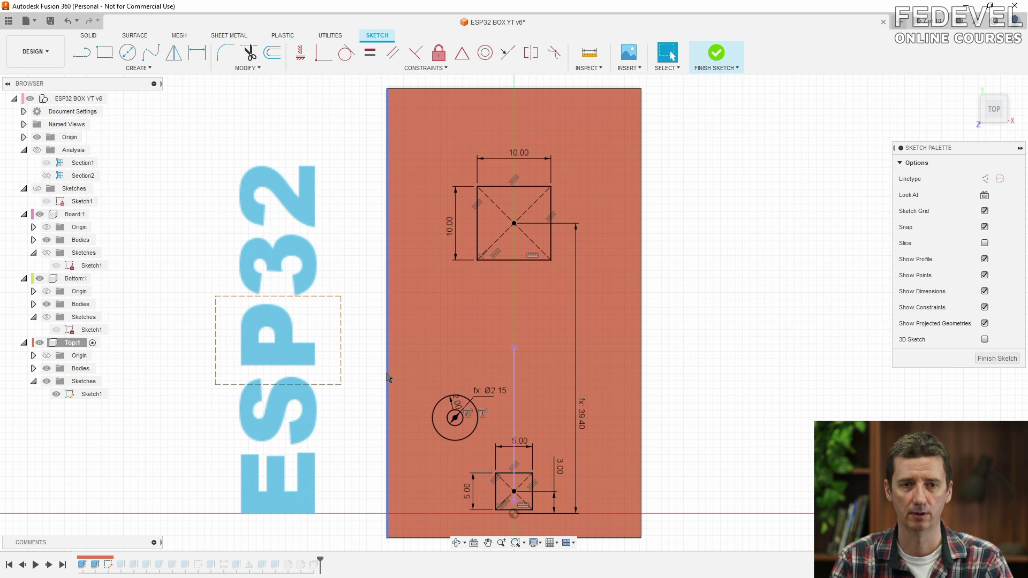
Dimension the long side of the ESP32 text frame and set it to board_length.
scroll(368, 294, "down", 2)
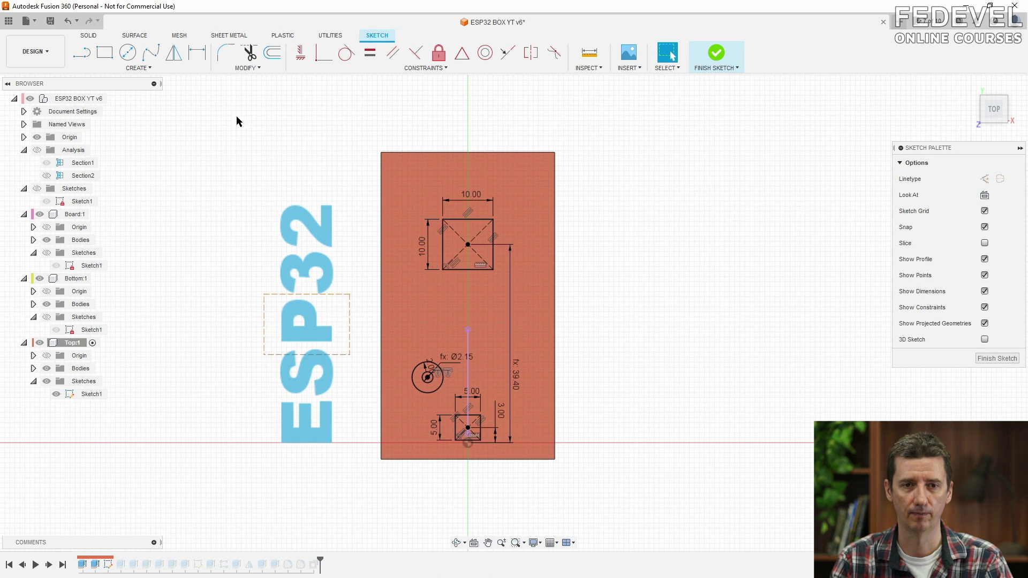
left_click(196, 53)
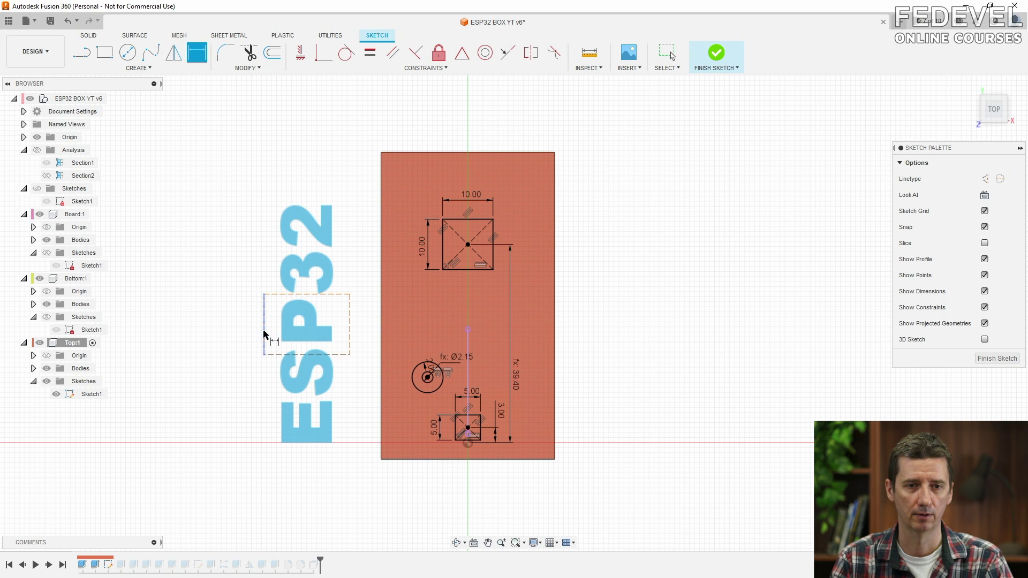
left_click(225, 325)
left_click(208, 320)
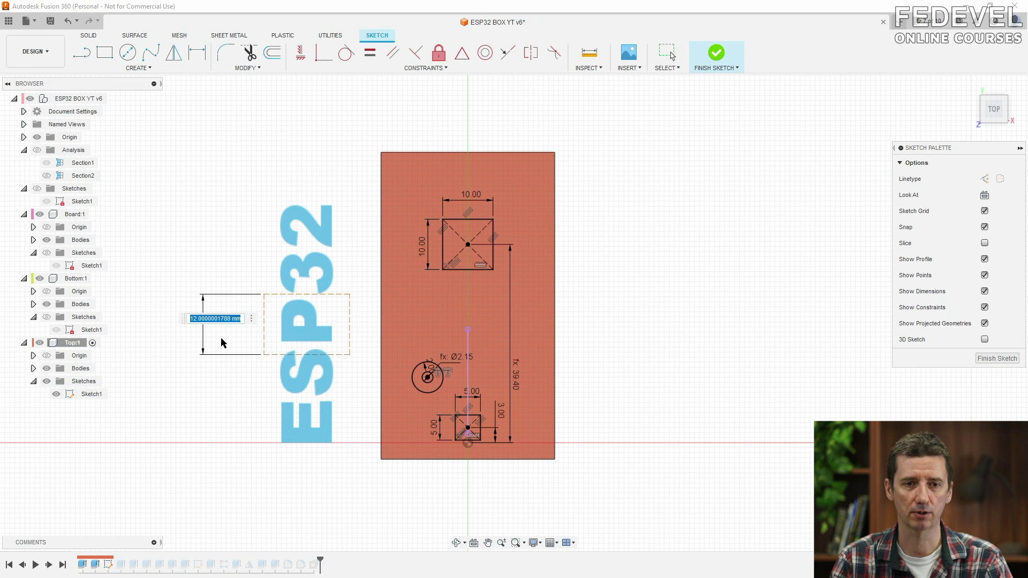
type("bo")
left_click(221, 336)
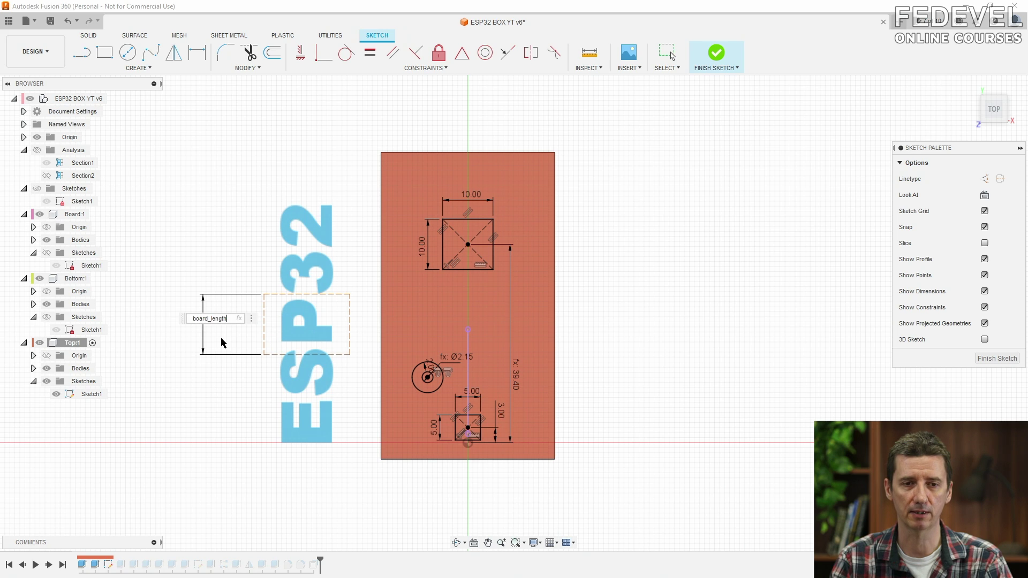
key("Return")
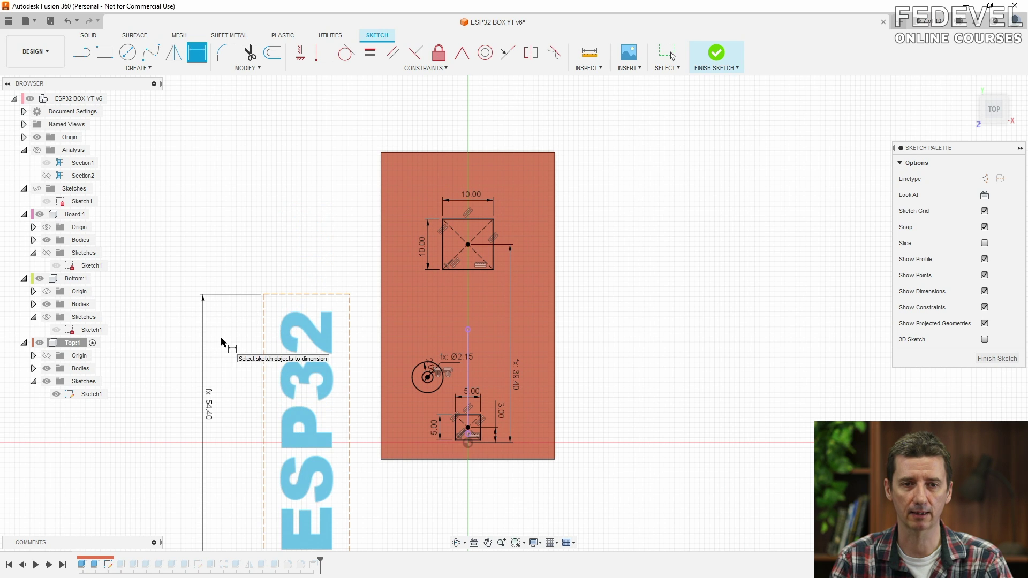
Set the ESP32 text frame's width to board_width and move the frame to the other side of the lid outline.
left_click(324, 295)
left_click(324, 272)
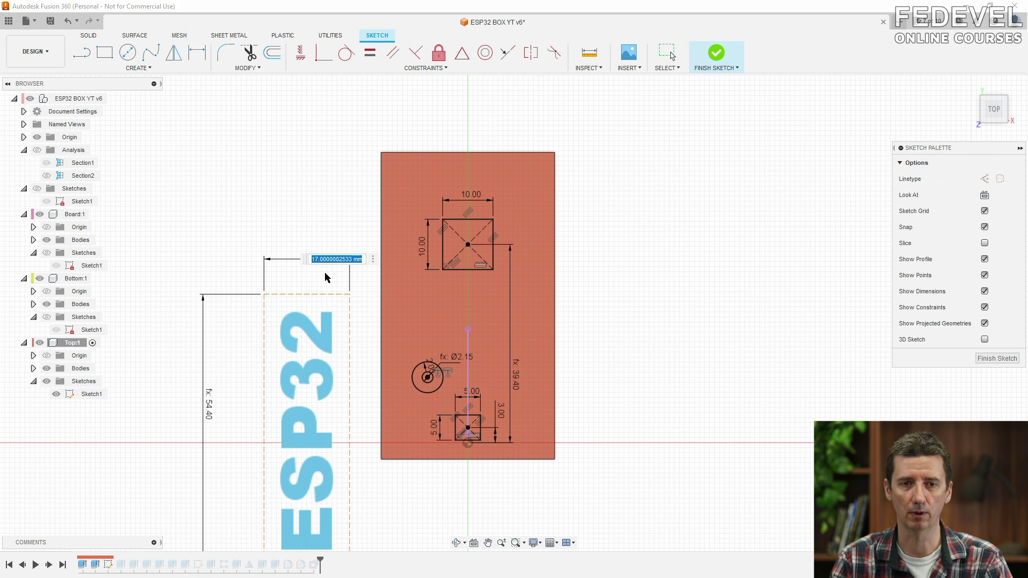
type("boa")
left_click(339, 286)
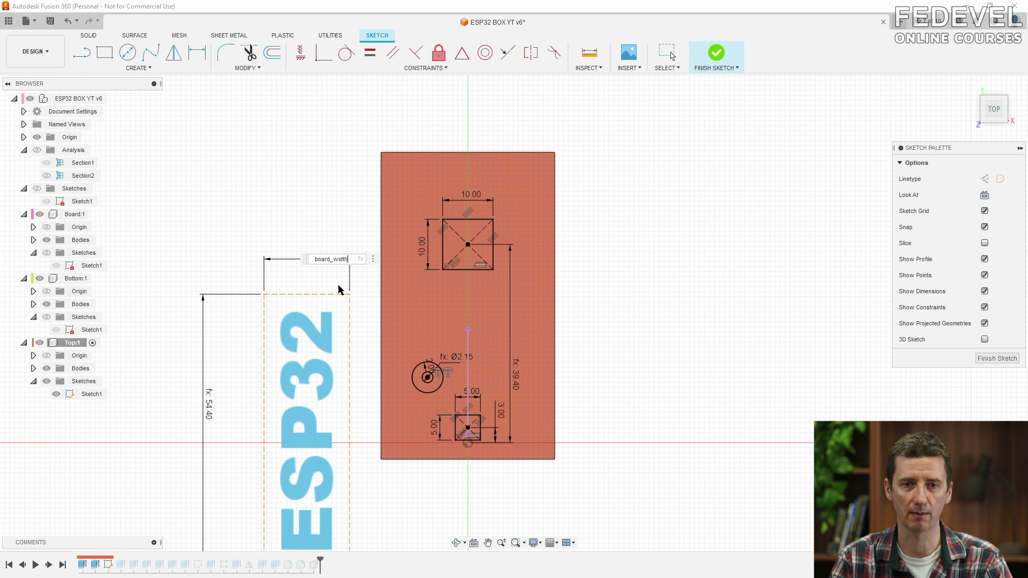
key("Return")
scroll(283, 156, "down", 3)
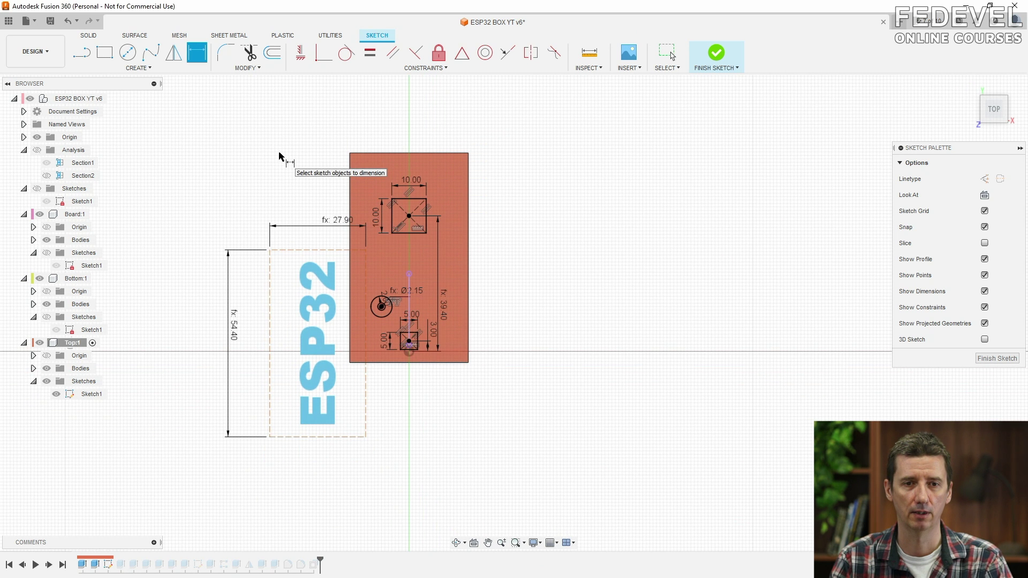
key("Escape")
left_click_drag(302, 251, 603, 115)
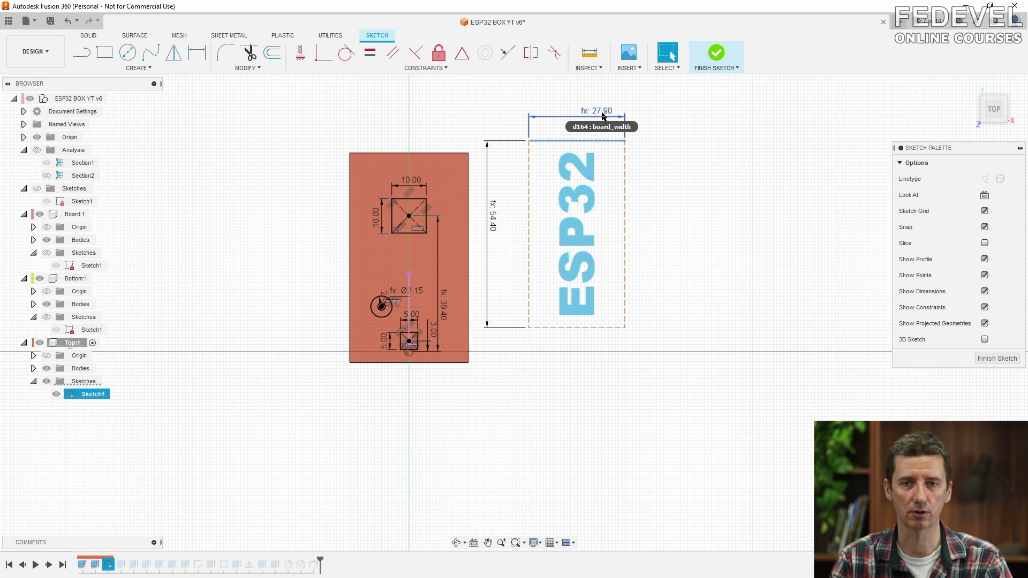
Apply a MidPoint constraint between the lower edge of the text frame and the sketch origin.
scroll(673, 257, "up", 1)
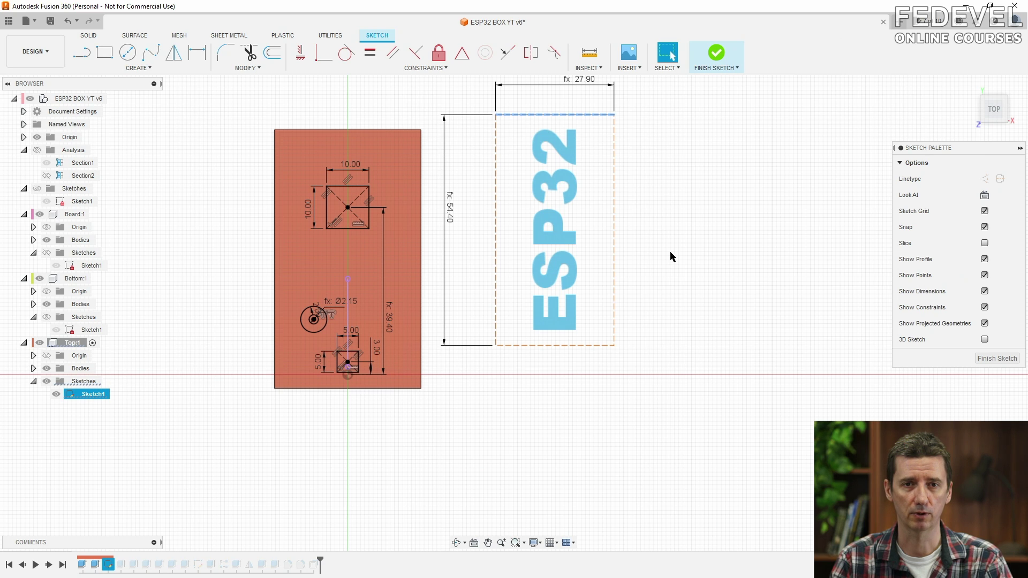
left_click(675, 248)
left_click(423, 68)
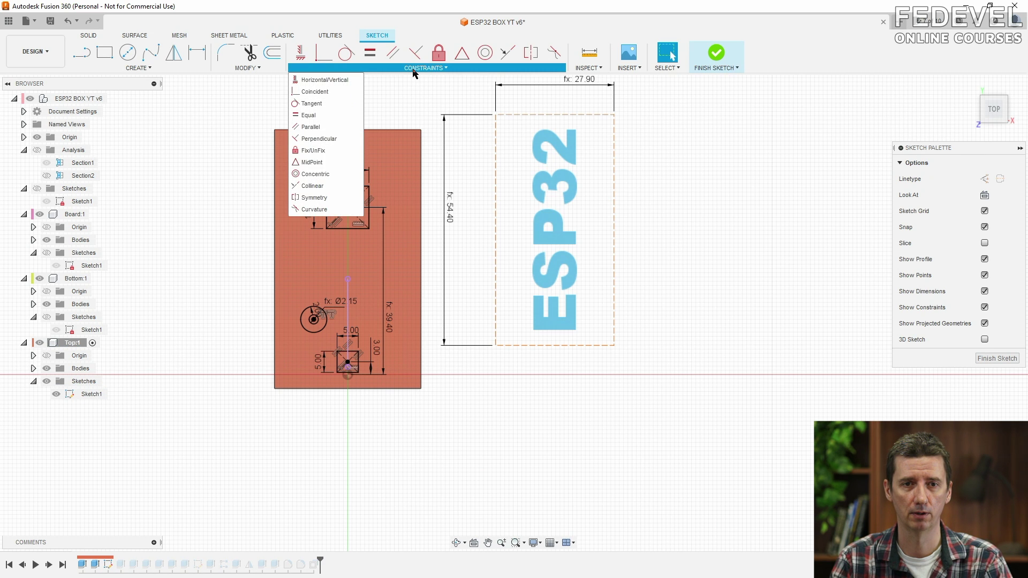
left_click(312, 162)
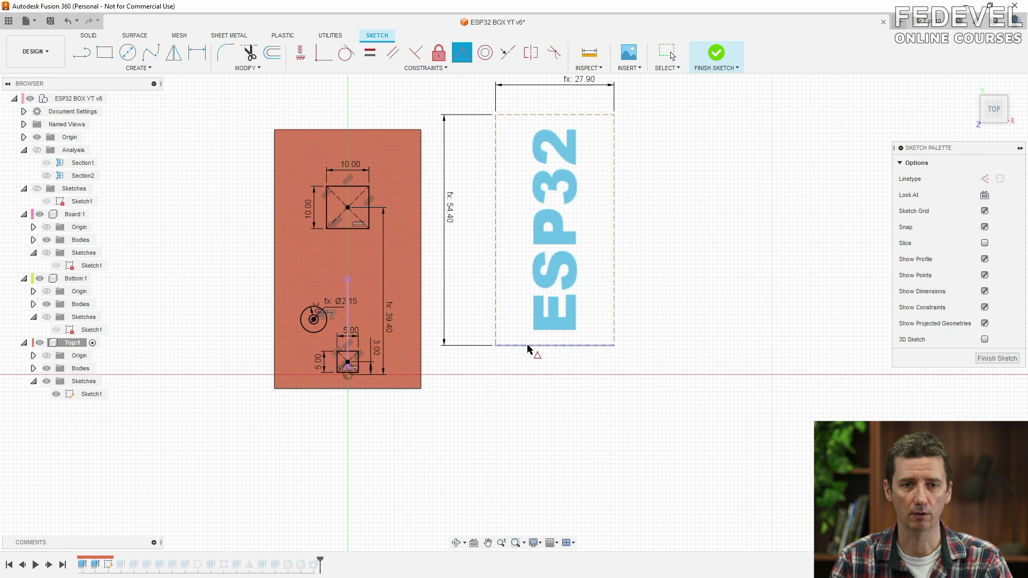
scroll(344, 385, "up", 5)
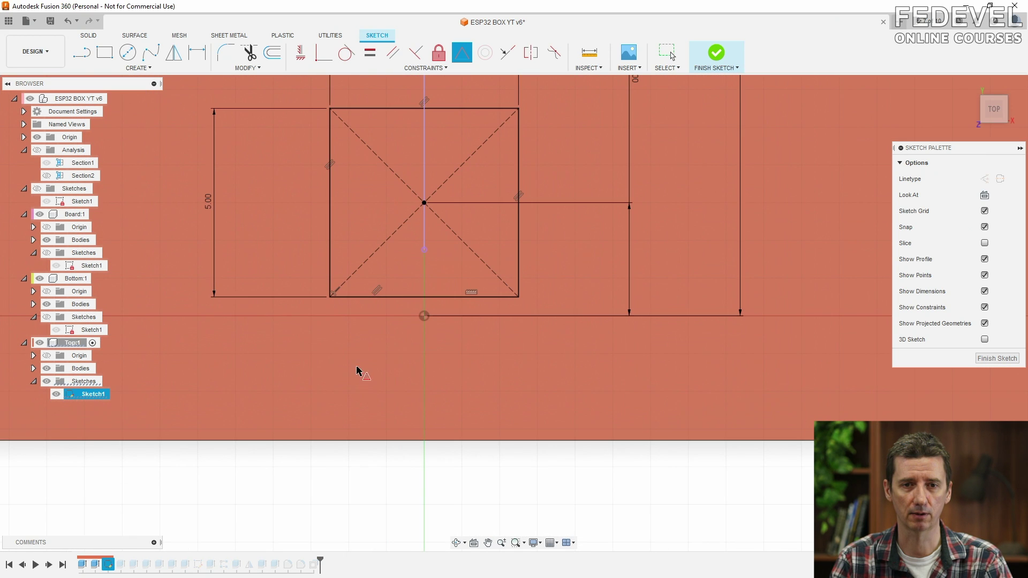
scroll(425, 319, "down", 5)
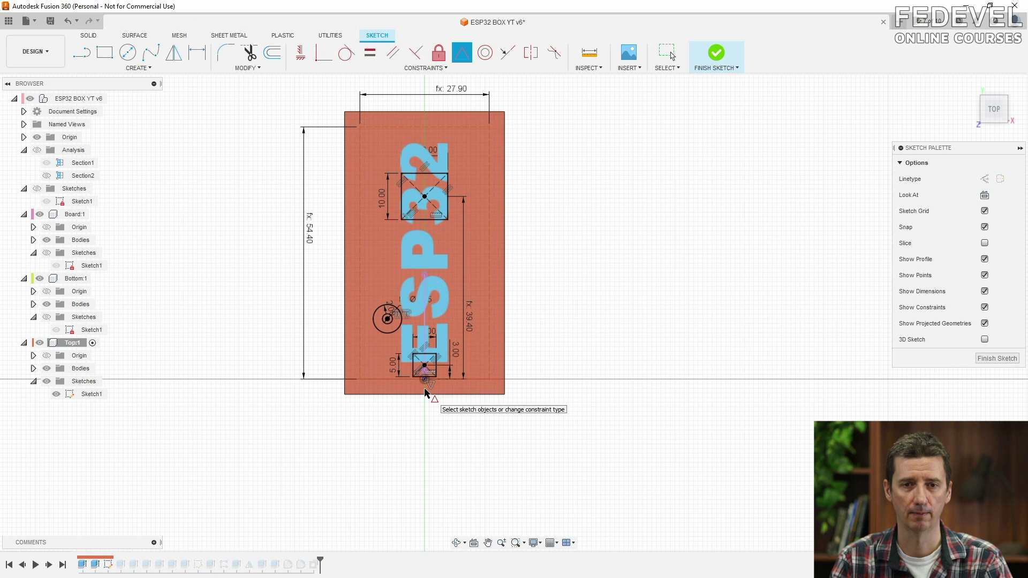
key("Escape")
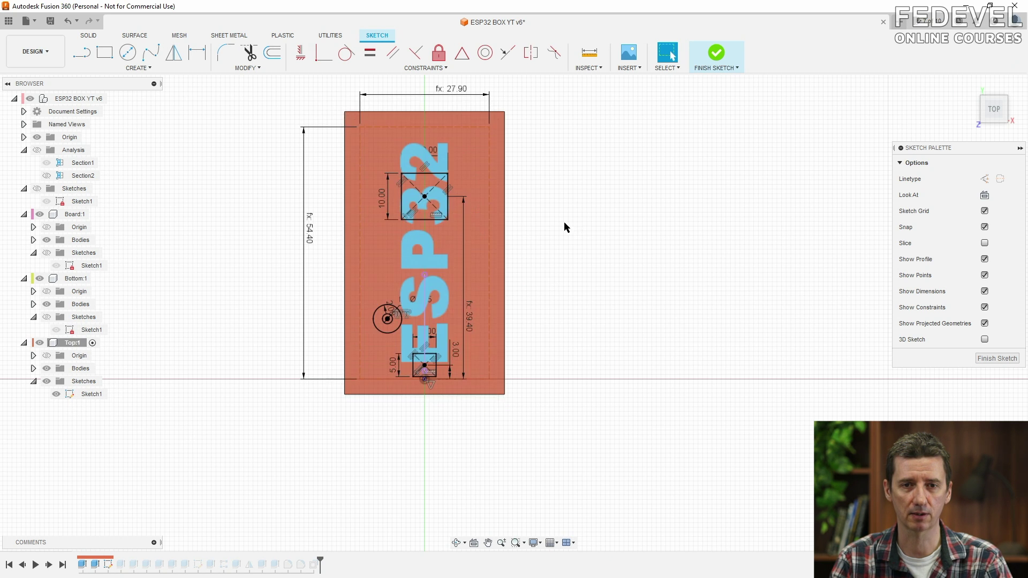
Pull the text frame's long edge sideways to test whether it is fixed, and undo the movement.
scroll(564, 223, "up", 2)
left_click_drag(463, 274, 650, 302)
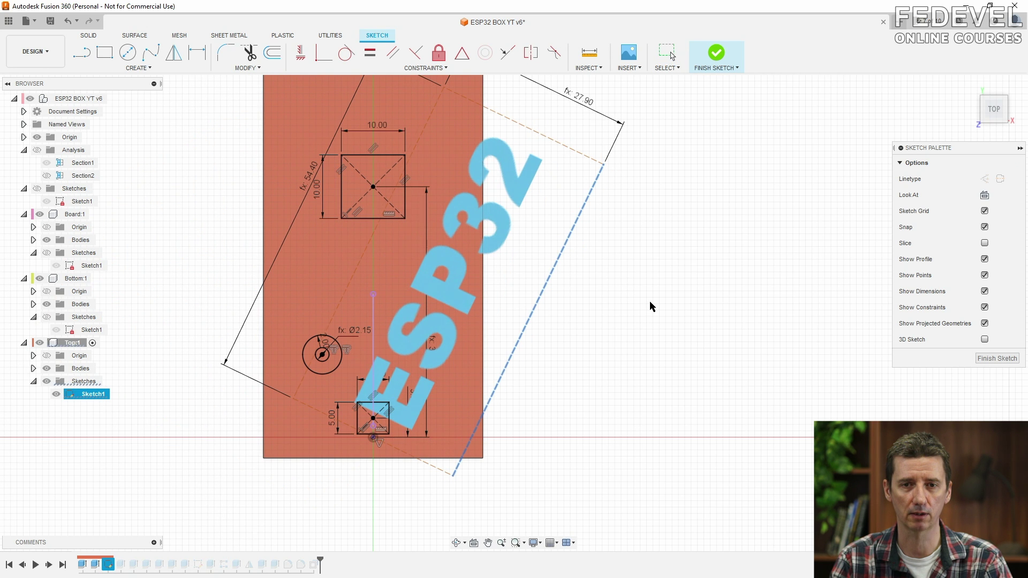
left_click(67, 20)
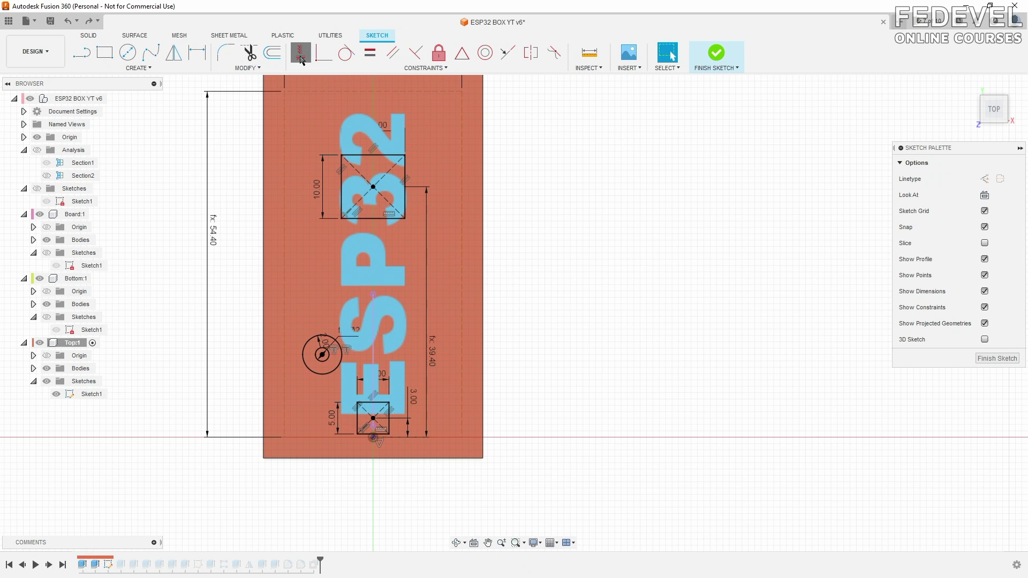
Constrain the text frame's long edge to vertical and finish the sketch.
left_click(463, 271)
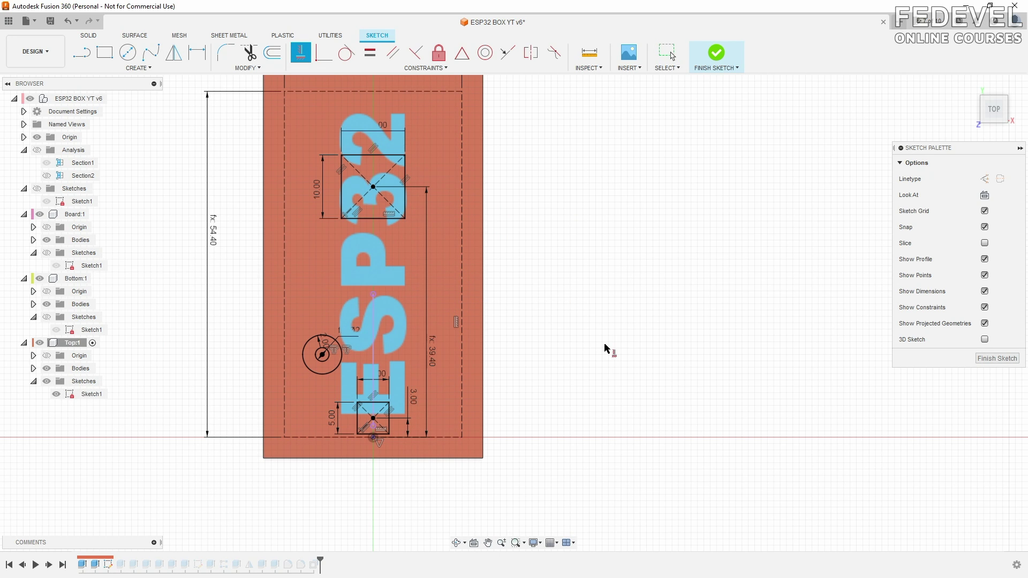
key("Escape")
left_click(999, 359)
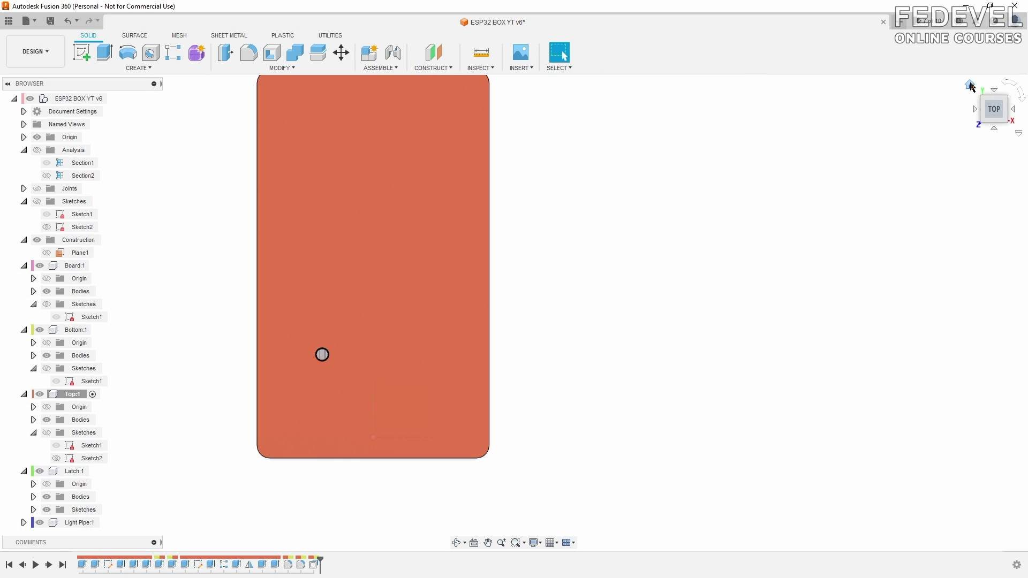
Show the Top component's sketches and extrude the ESP32 text by -0.5 mm as a cut into the Top body.
left_click(971, 86)
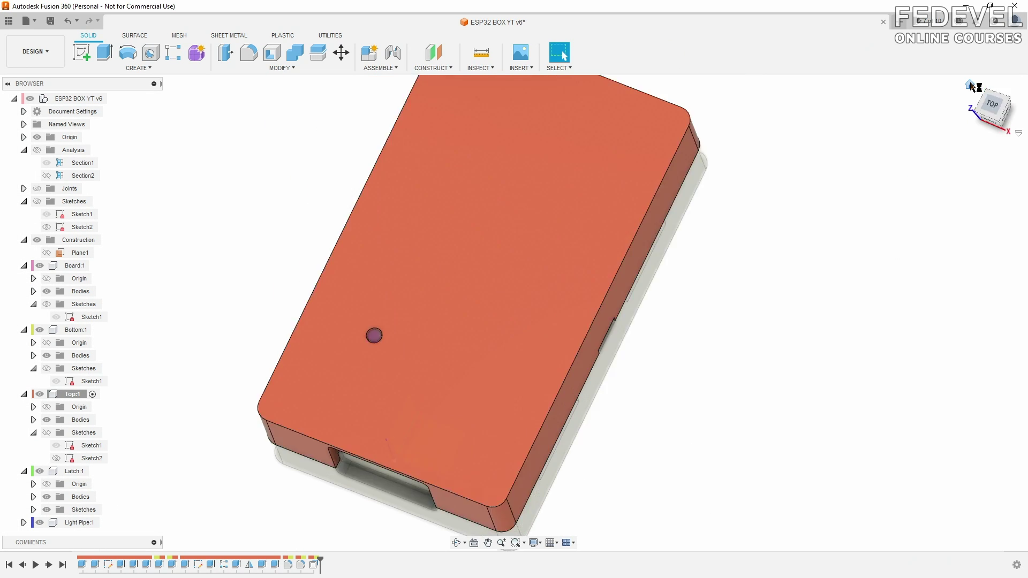
left_click(47, 434)
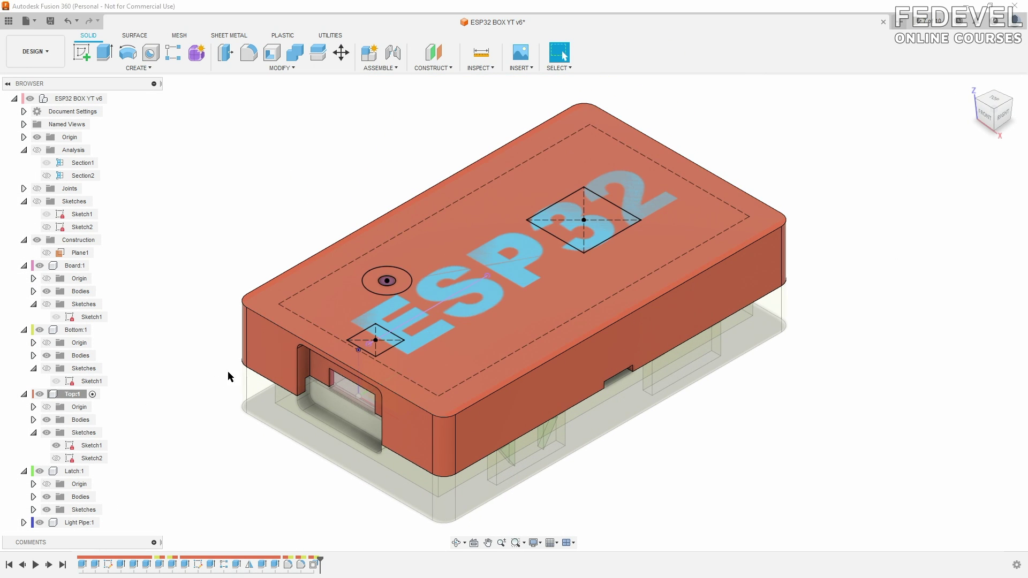
left_click(387, 313)
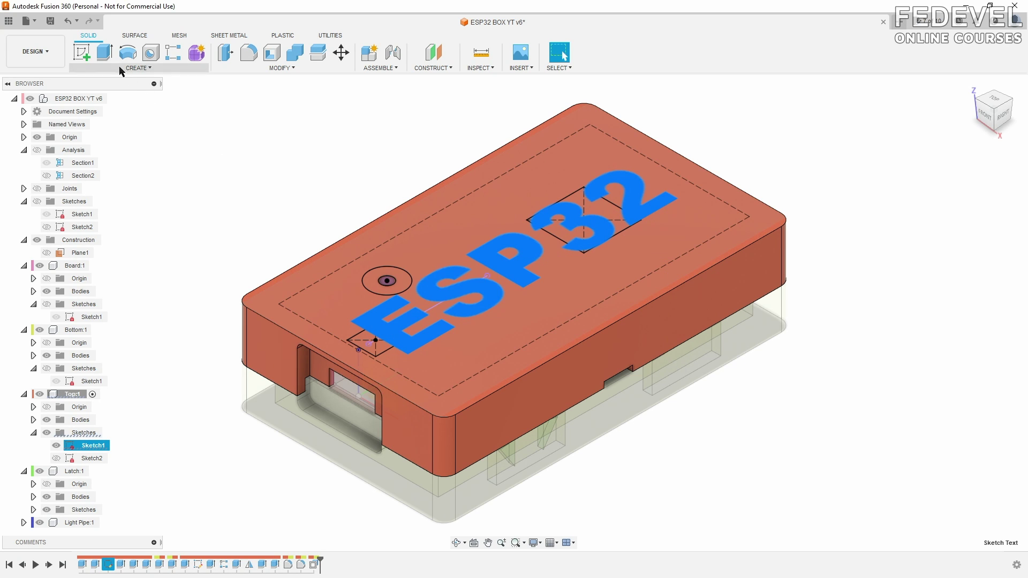
left_click(104, 52)
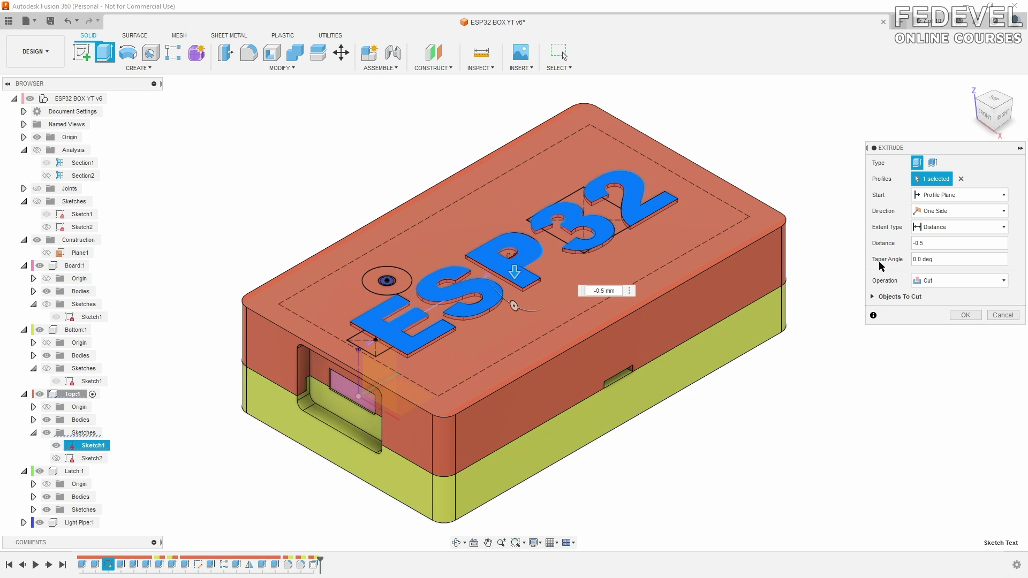
left_click(873, 297)
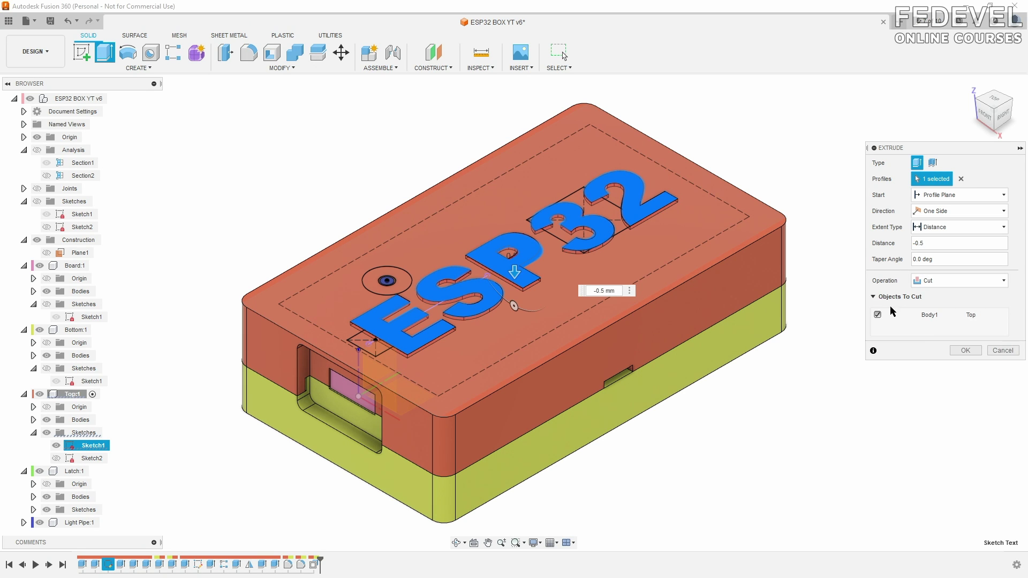
left_click(966, 352)
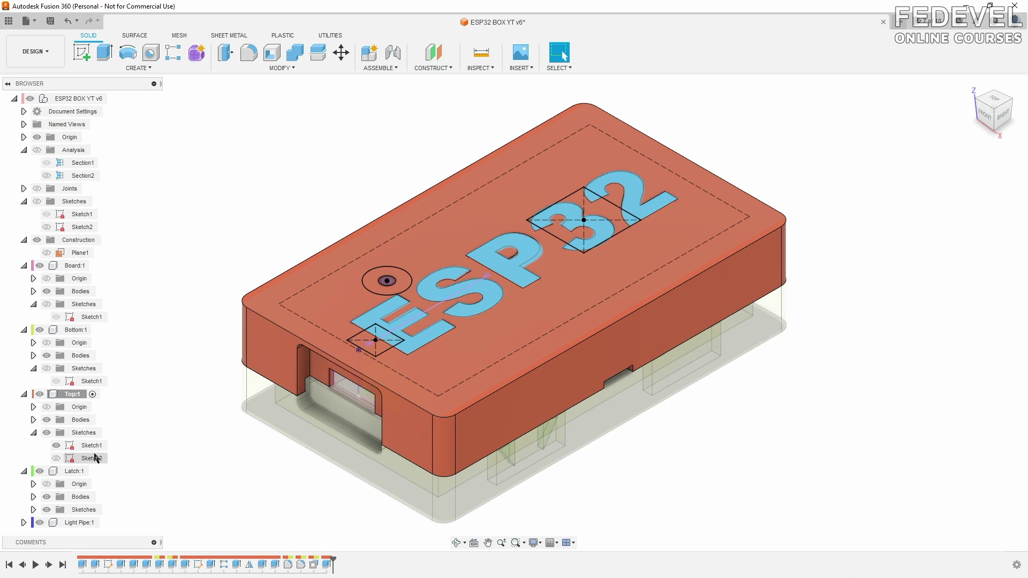
Hide the Top component's Sketch1, inspect the engraved ESP32 letters up close, and return to the home view.
scroll(383, 281, "up", 3)
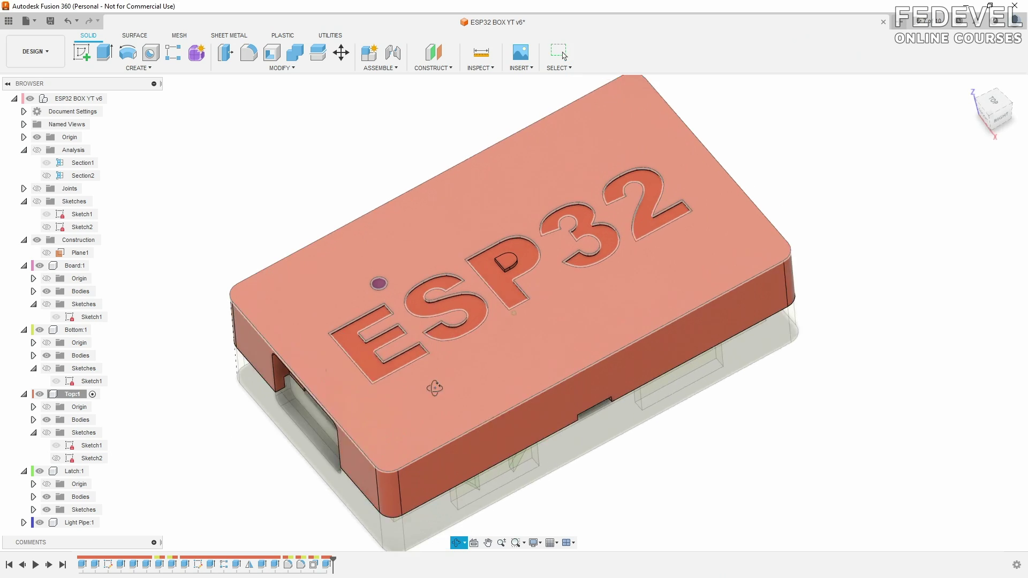
scroll(354, 225, "up", 4)
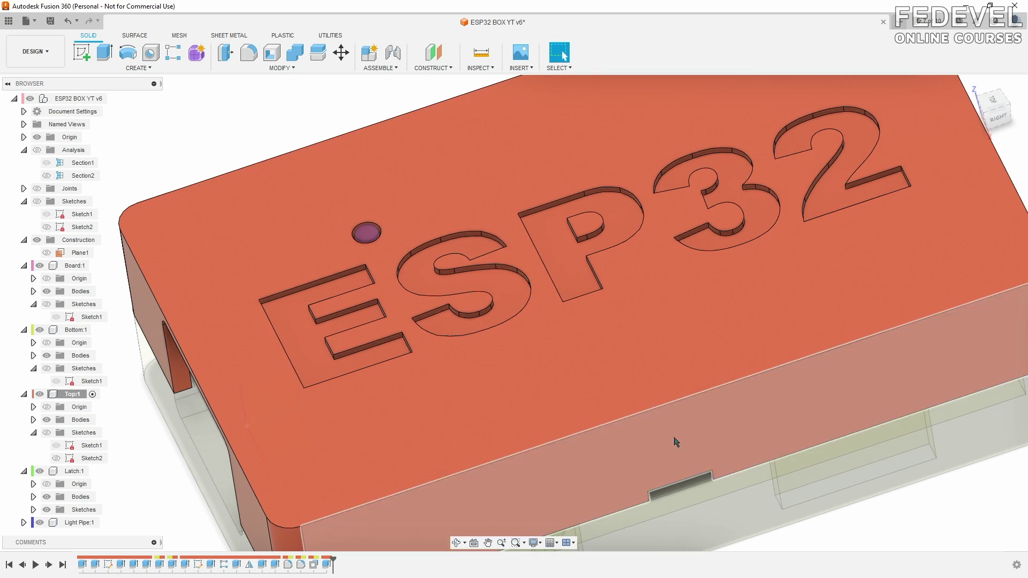
middle_click_drag(673, 440, 761, 475, "shift")
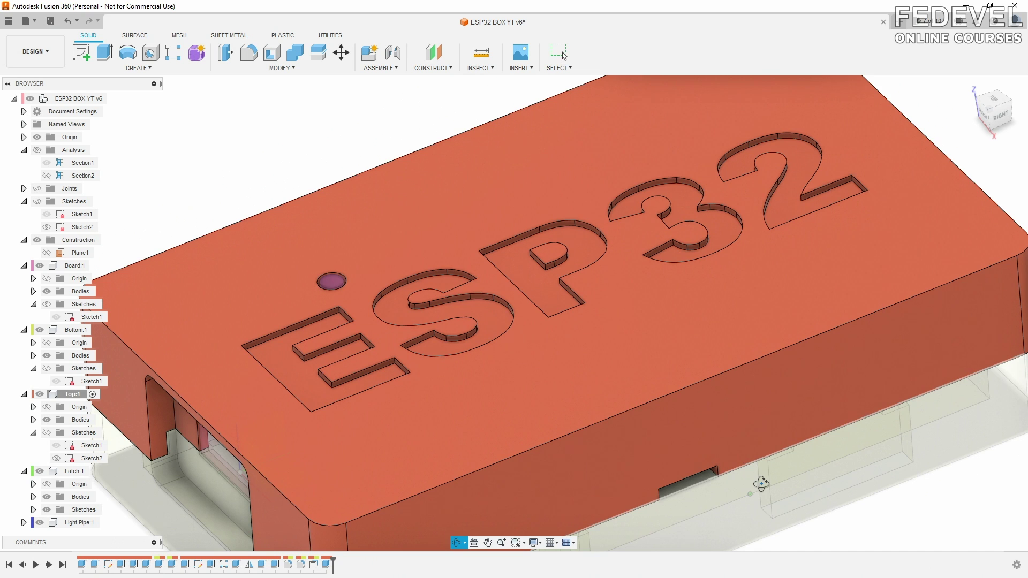
left_click(564, 55)
left_click(972, 87)
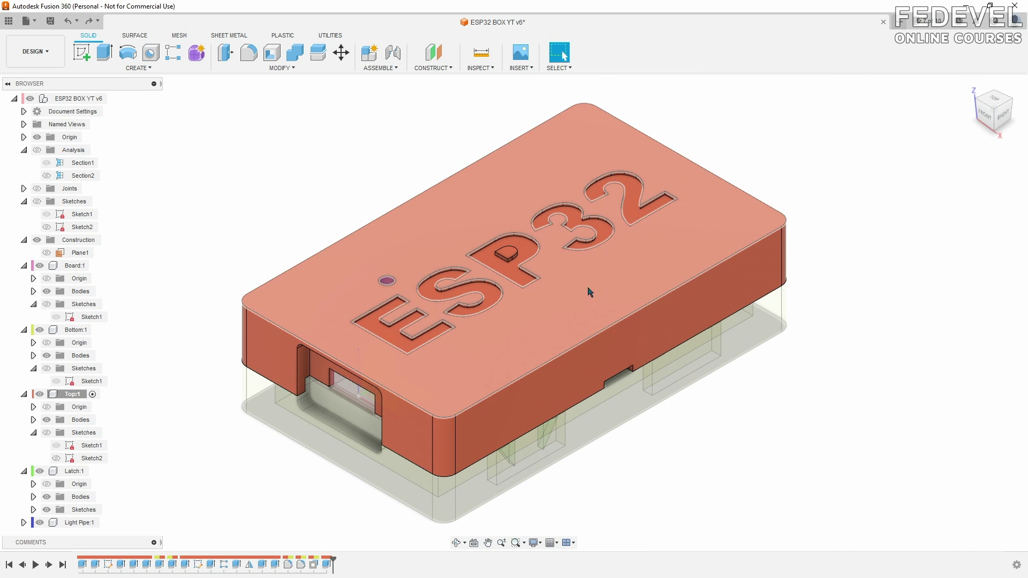
Create and activate an internal standard component named Letters under the root ESP32 BOX assembly.
right_click(80, 99)
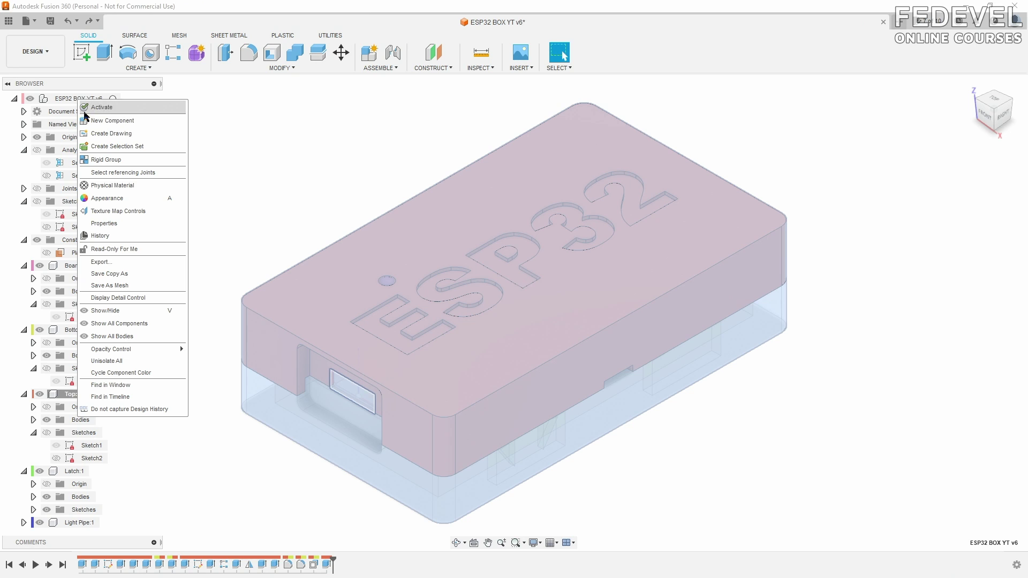
left_click(150, 122)
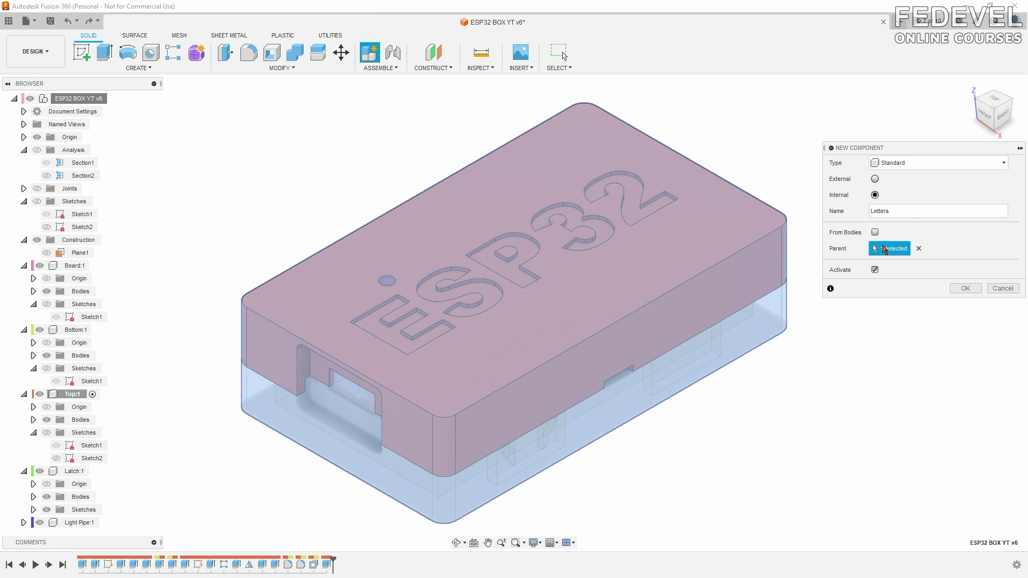
left_click(965, 289)
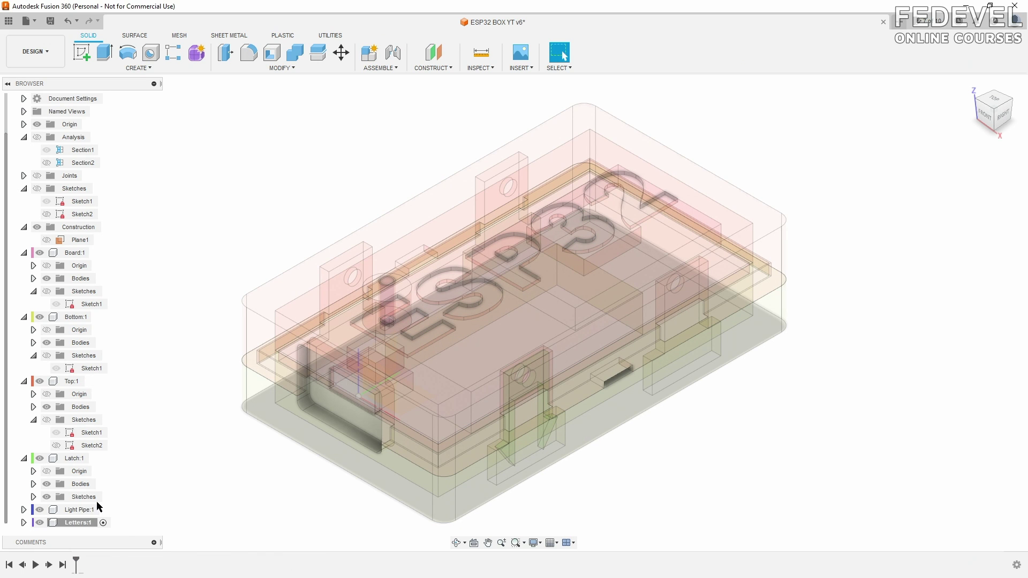
Hide the Latch, Bottom and Board components and start a sketch in Letters on the recessed floor of the engraved E.
left_click(83, 53)
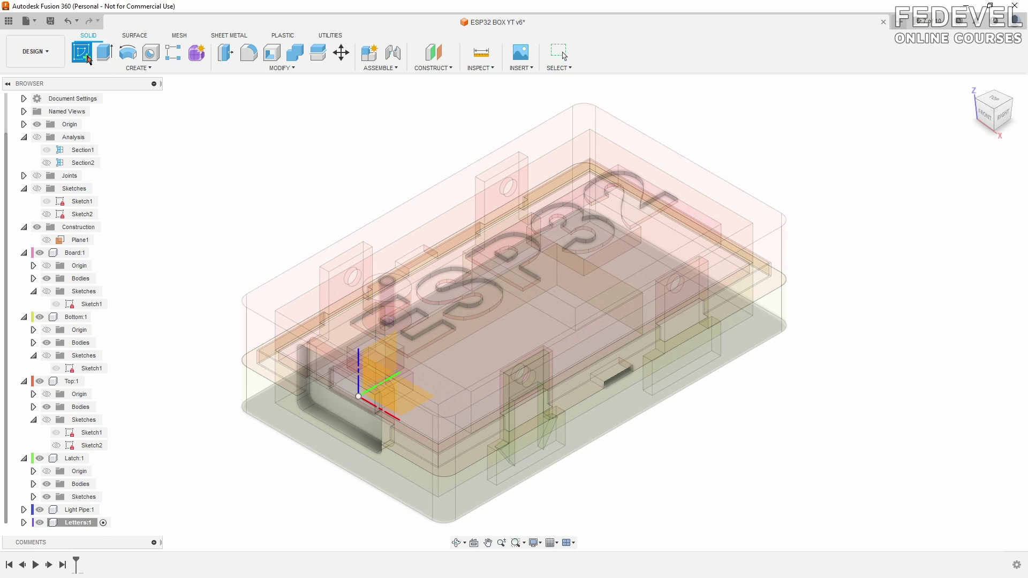
left_click(40, 459)
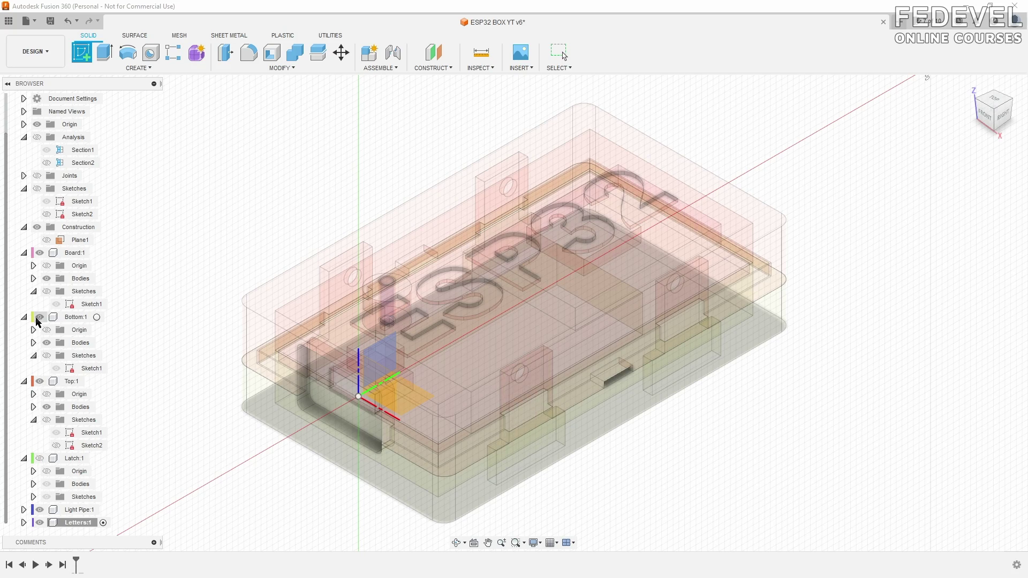
left_click(40, 317)
left_click(40, 253)
scroll(396, 342, "up", 10)
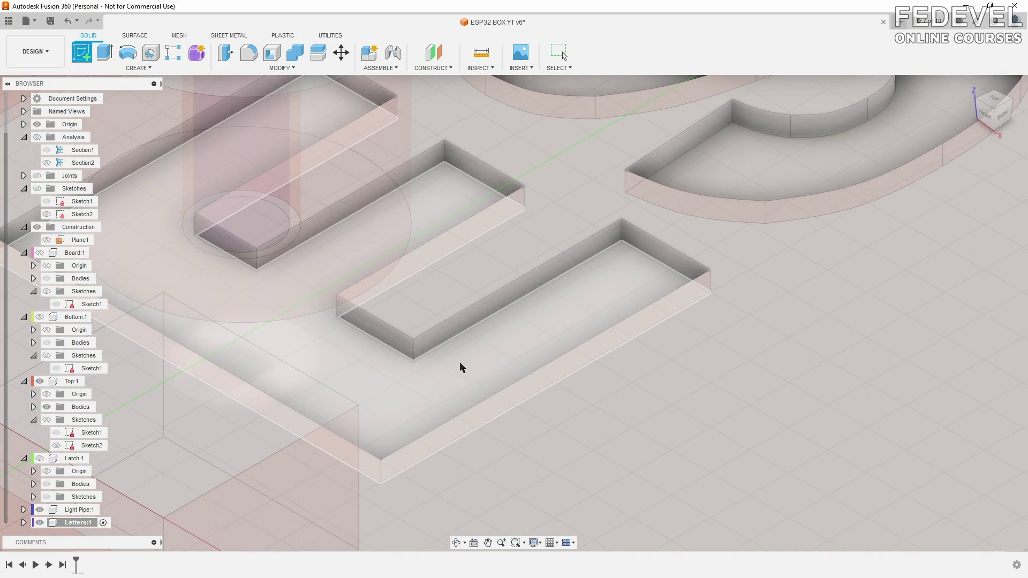
left_click(460, 367)
scroll(487, 439, "down", 6)
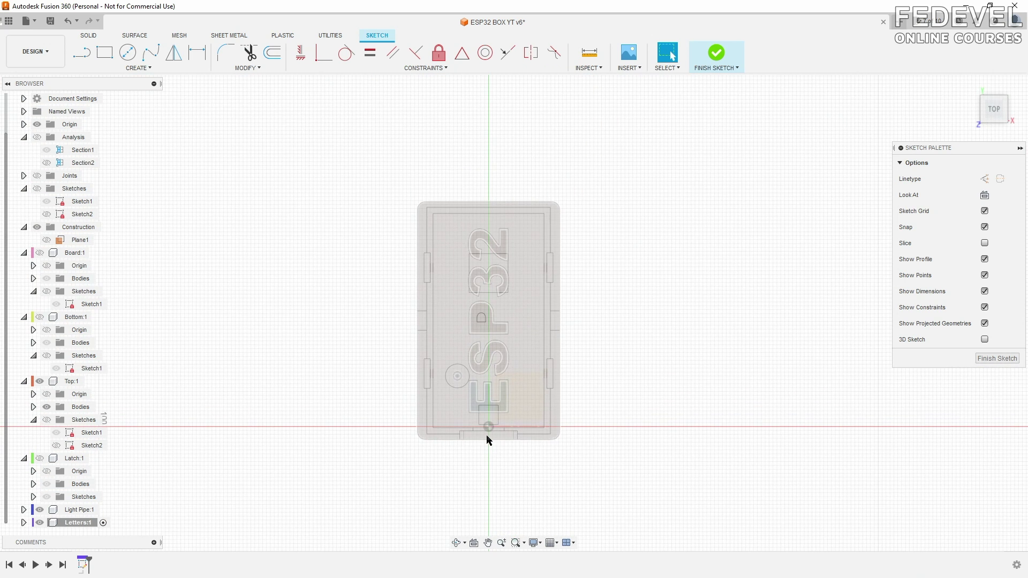
scroll(485, 349, "up", 3)
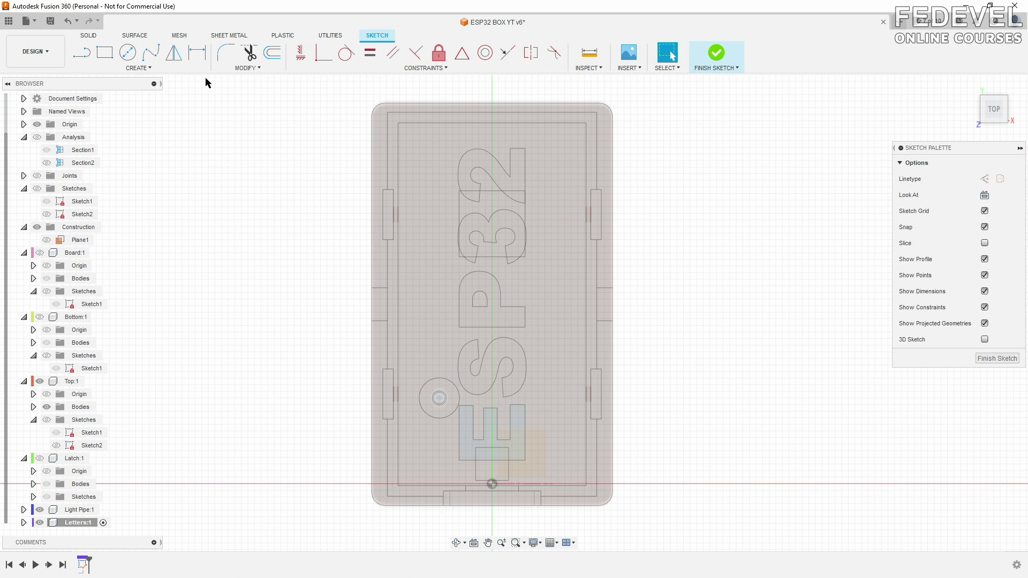
Project the engraved faces of E, S, P, 3 and 2 into the Letters sketch with the projection link on.
left_click(154, 68)
mouse_move(146, 248)
left_click(184, 245)
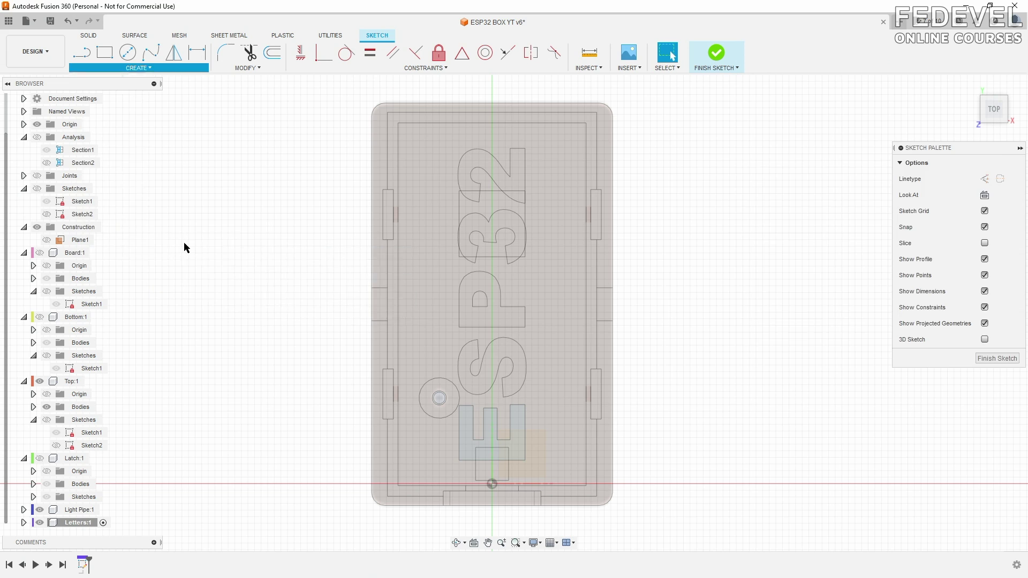
left_click(518, 447)
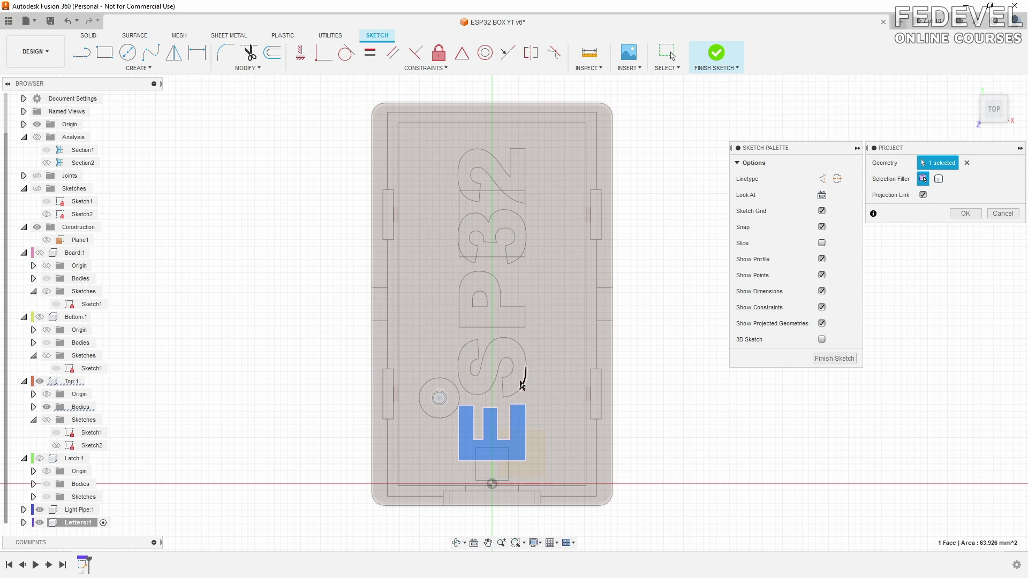
left_click(521, 384)
left_click(512, 292)
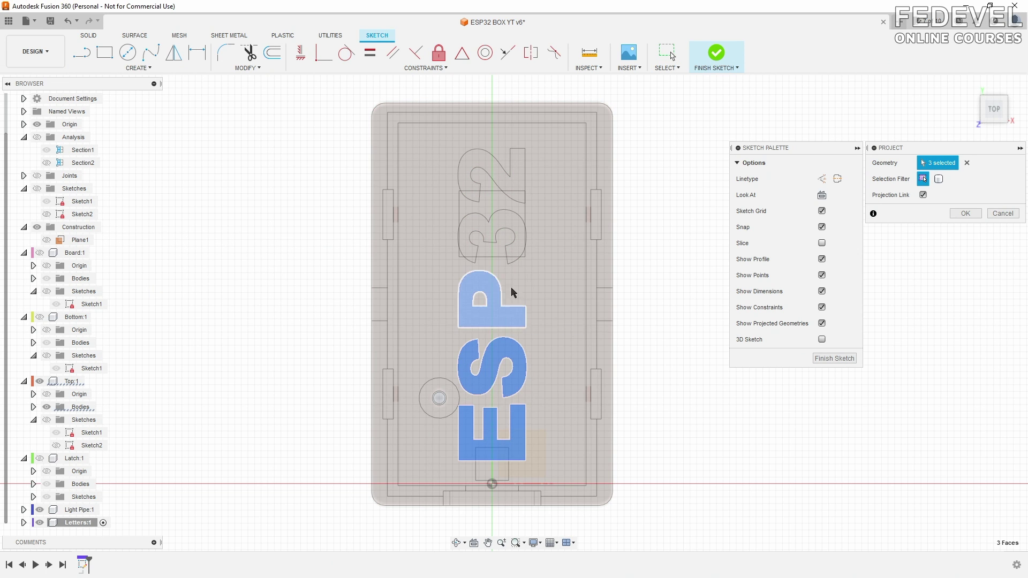
left_click(516, 251)
left_click(518, 181)
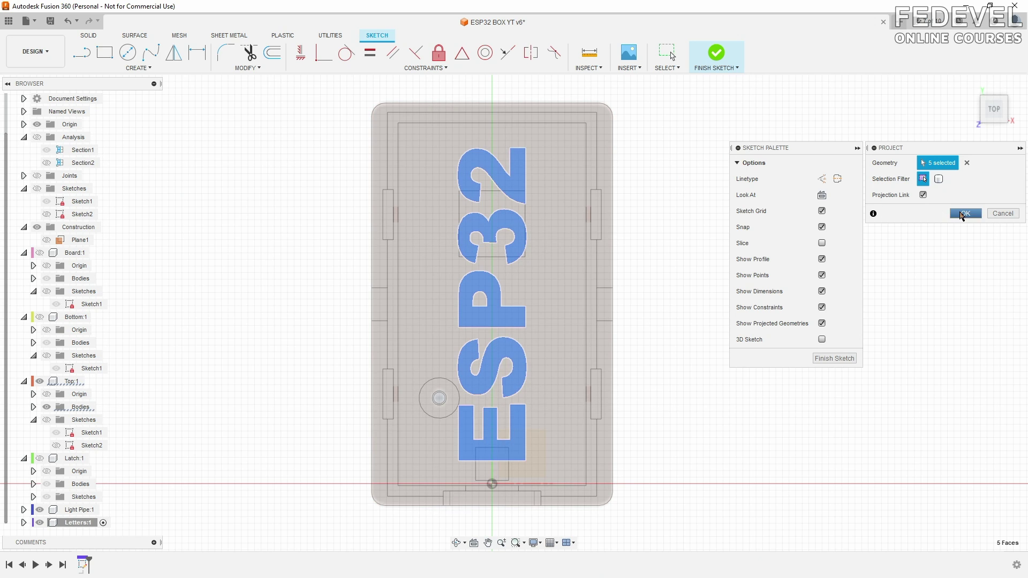
left_click(964, 214)
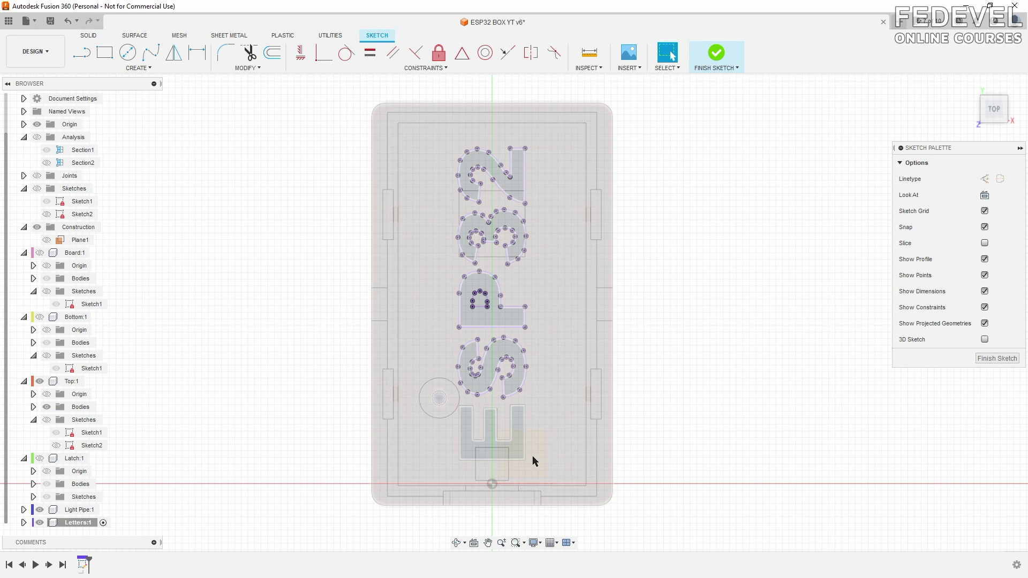
Project the engraved E face on its own to add its outline to the sketch.
left_click(140, 68)
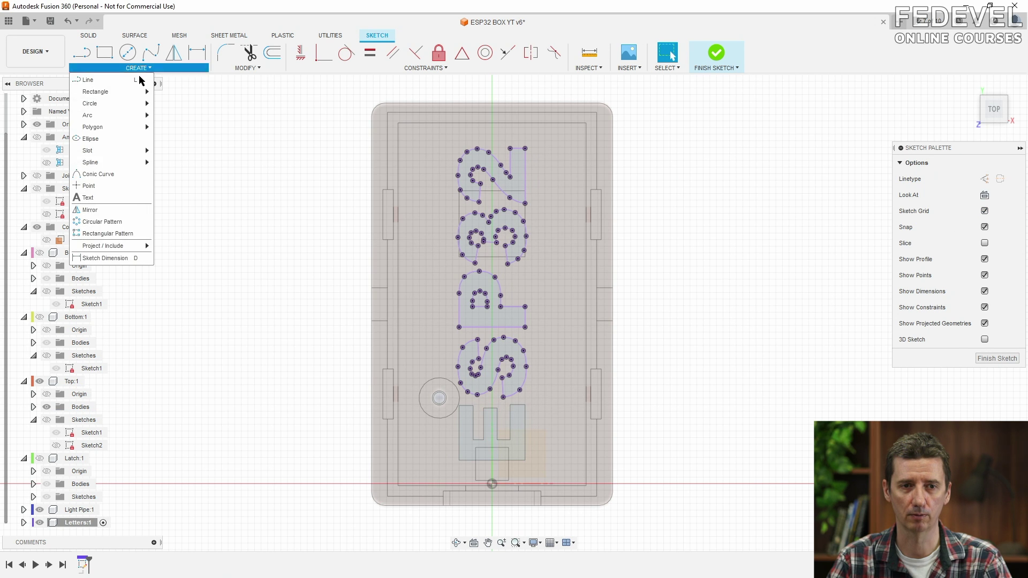
mouse_move(131, 244)
left_click(179, 247)
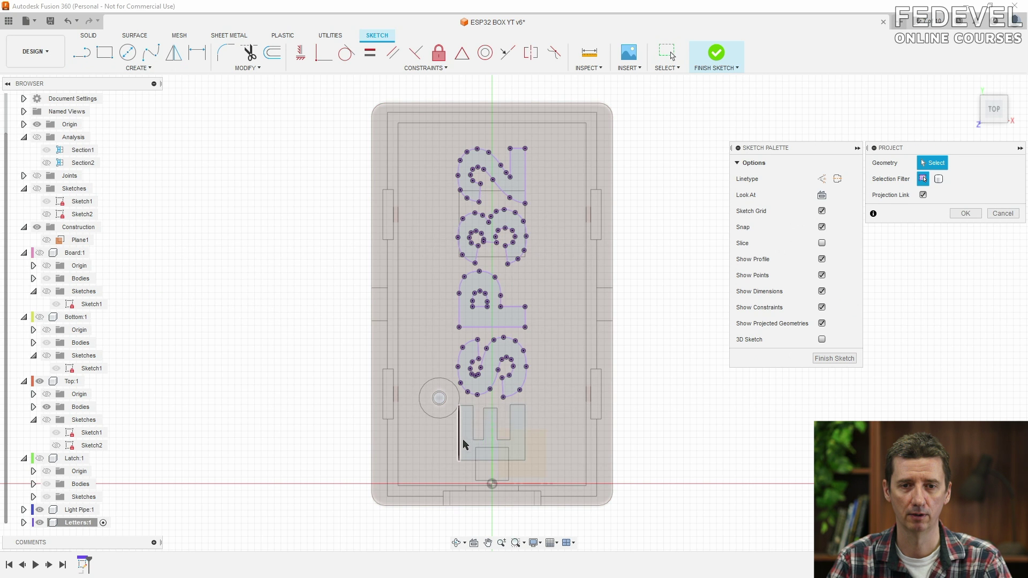
left_click(464, 442)
left_click(970, 215)
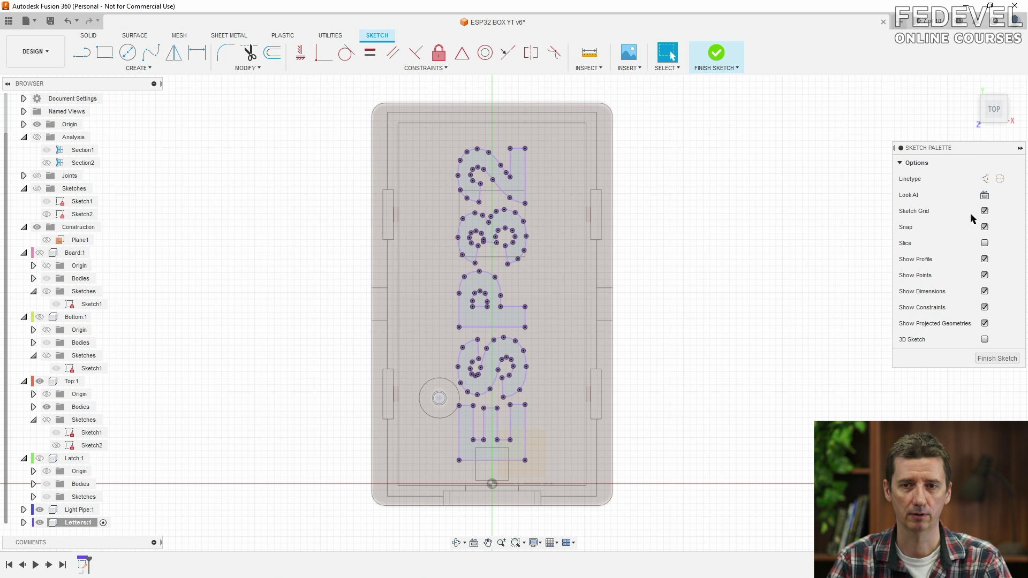
Hide the Top component and offset the E outline inward by -tolerance_small.
left_click(40, 381)
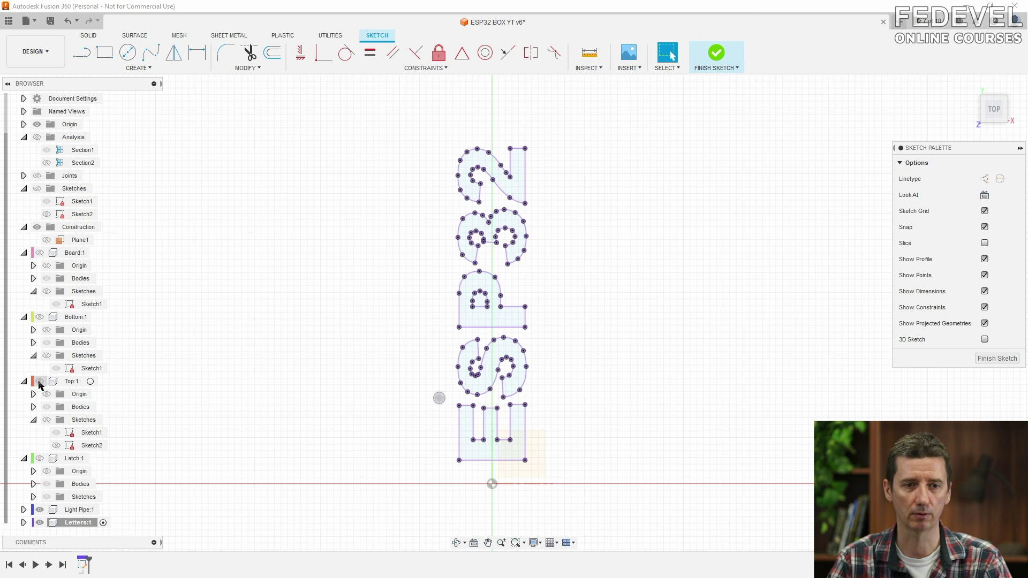
left_click(272, 53)
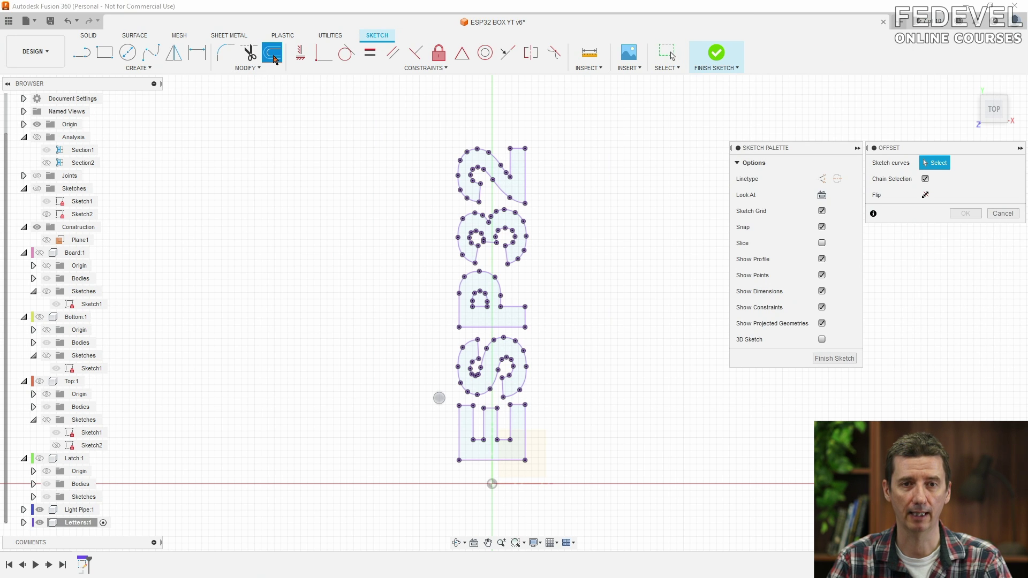
left_click(525, 446)
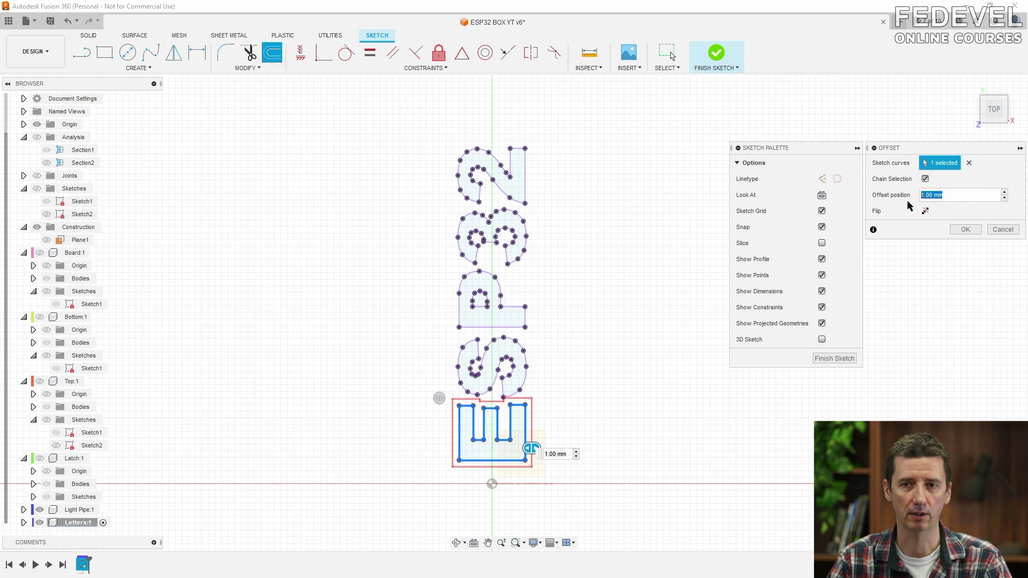
type("-to")
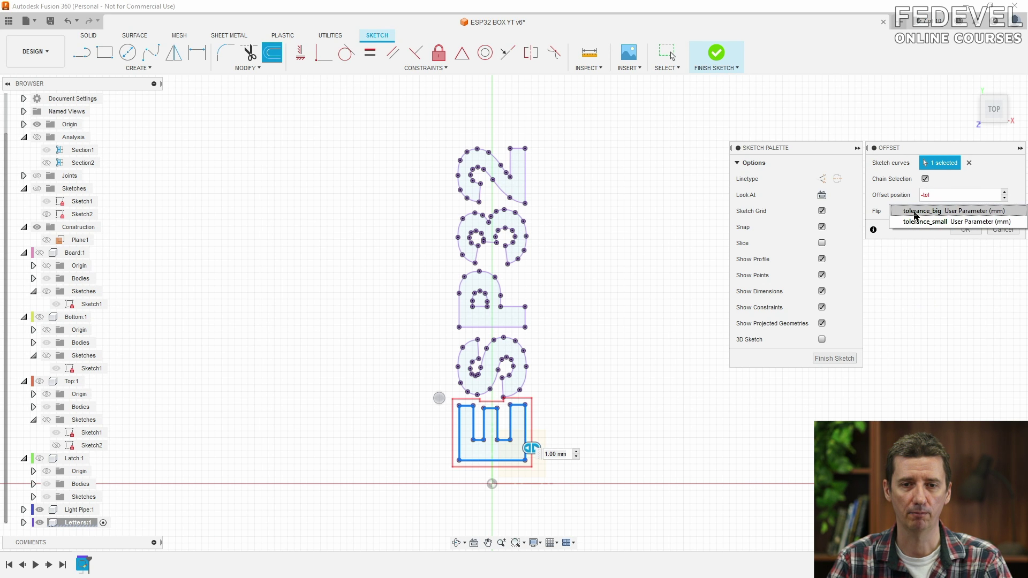
type("l")
left_click(918, 222)
scroll(494, 451, "up", 10)
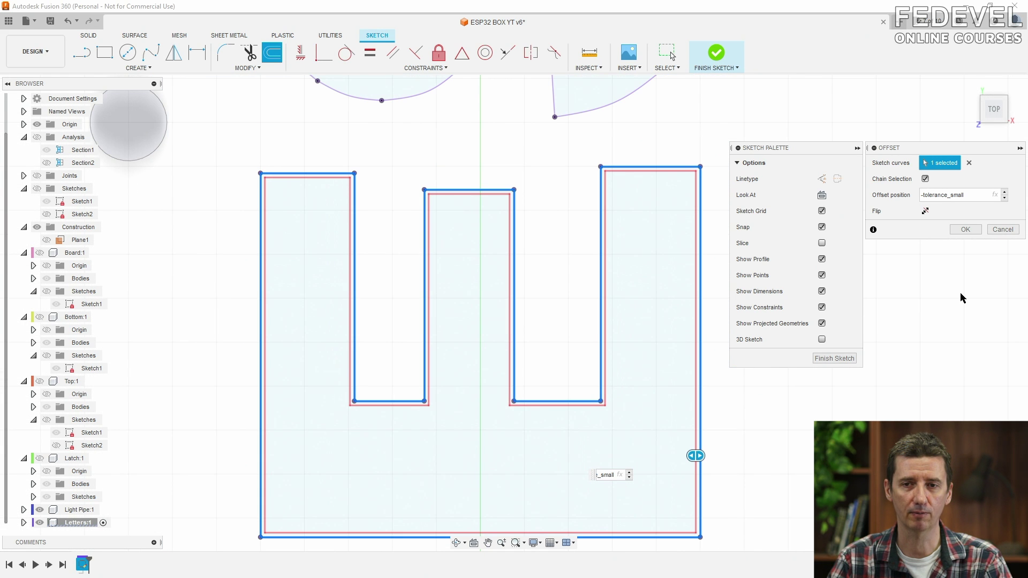
left_click(966, 230)
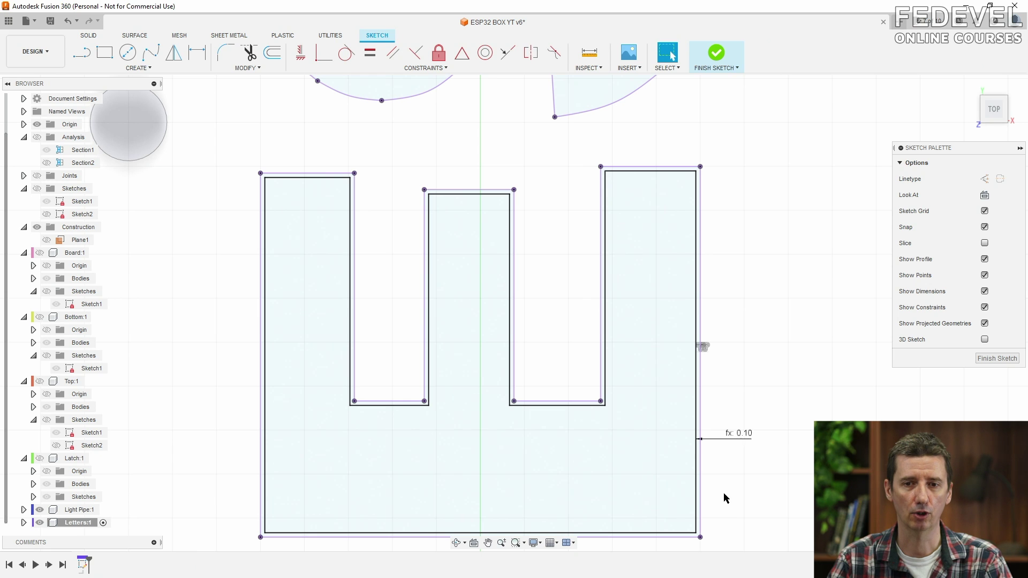
Offset the projected S outline inward by tolerance_small.
scroll(724, 493, "down", 5)
scroll(715, 170, "up", 3)
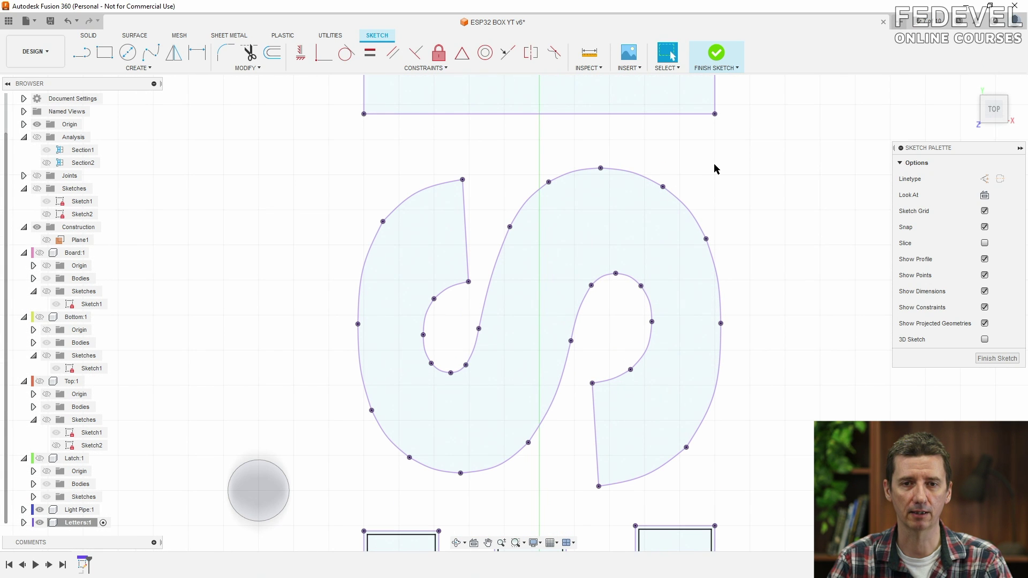
left_click(270, 53)
left_click(539, 197)
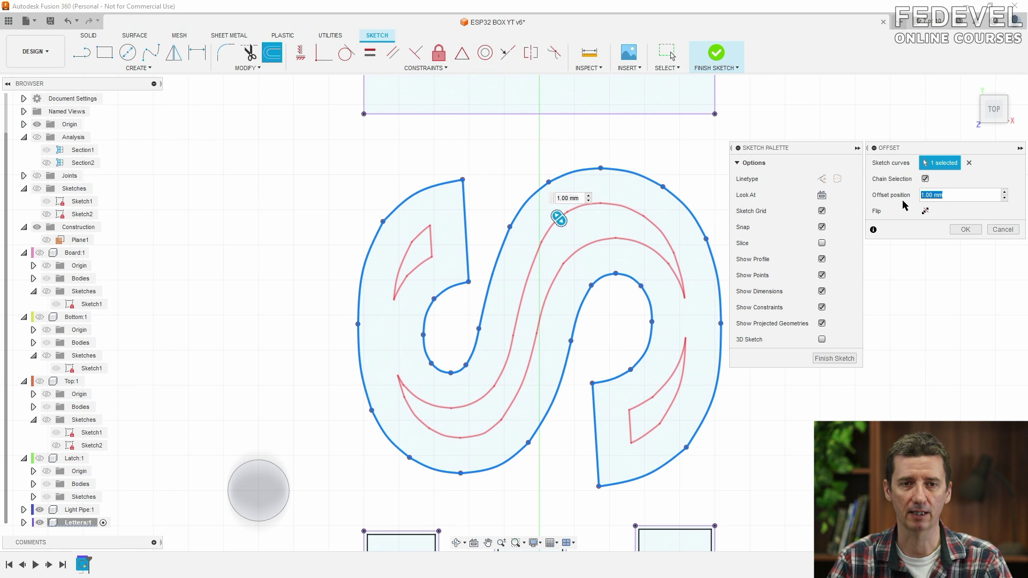
type("to")
left_click(925, 221)
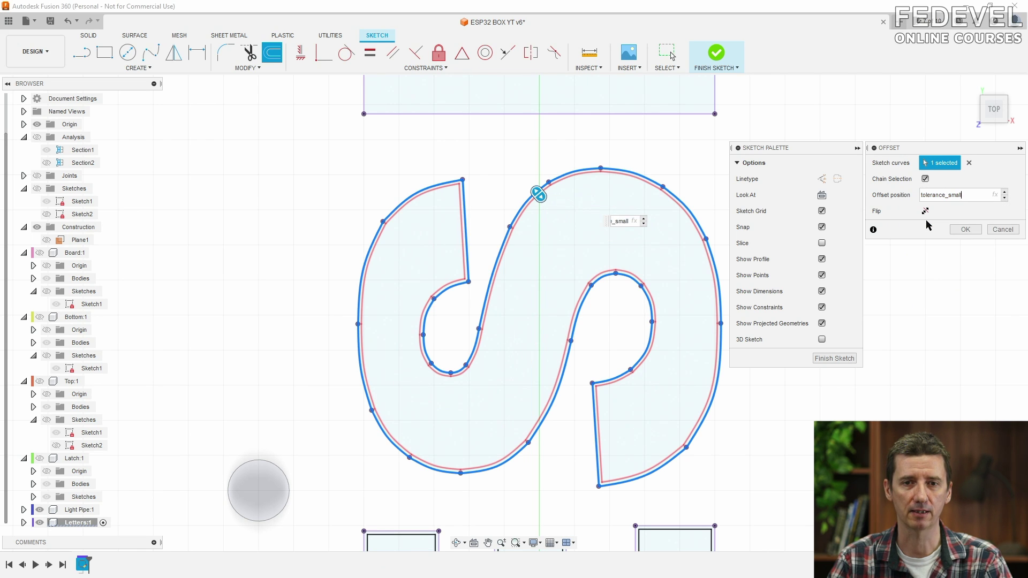
left_click(965, 231)
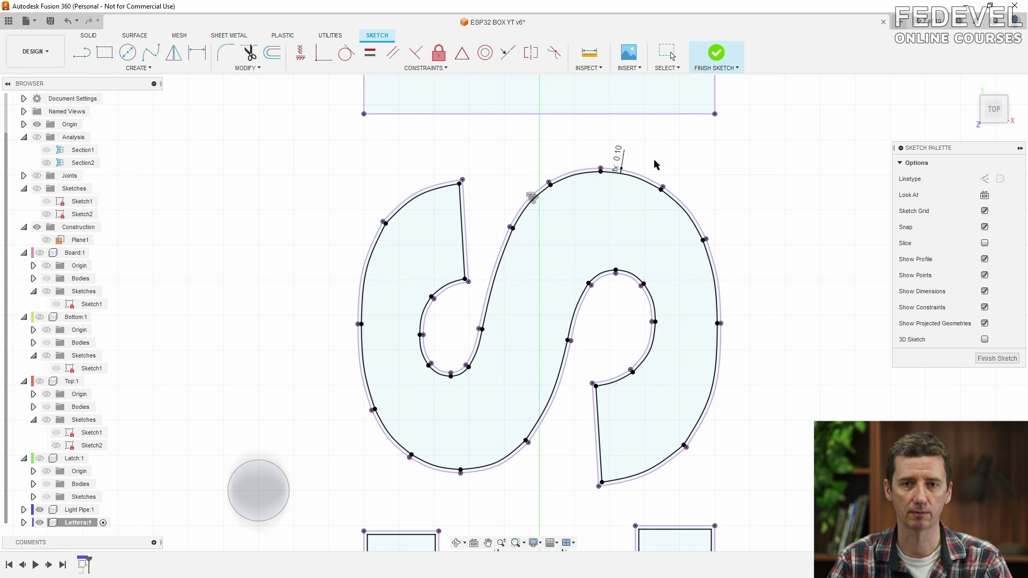
Offset the outer outline of the letter P inward by tolerance_small.
scroll(726, 332, "down", 3)
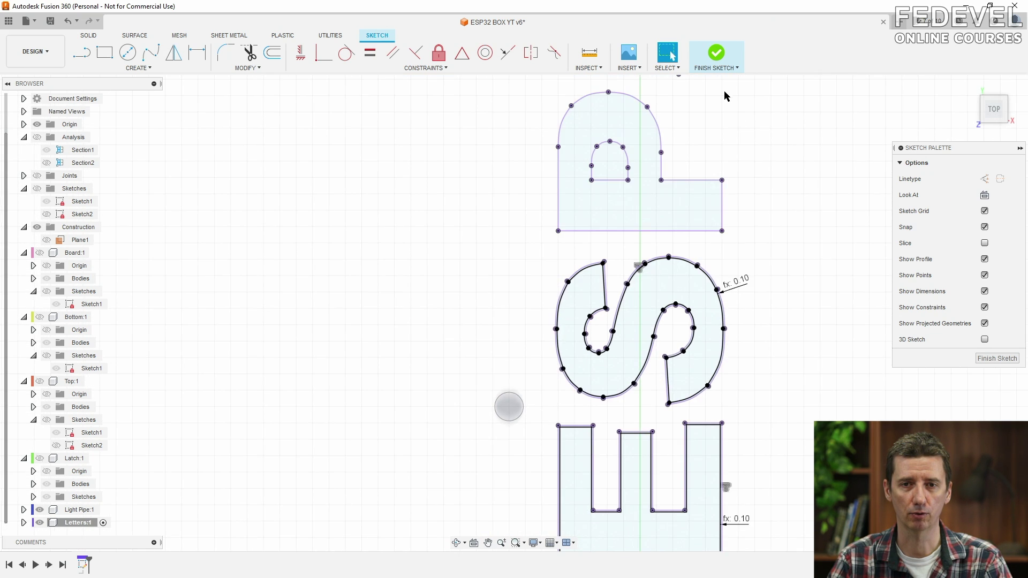
scroll(724, 91, "up", 3)
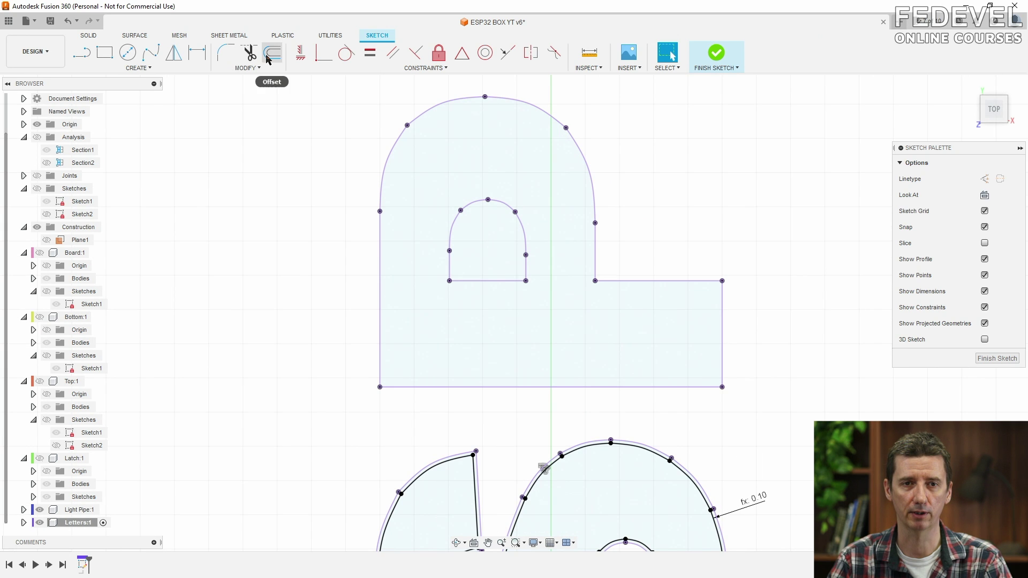
left_click(272, 53)
left_click(592, 188)
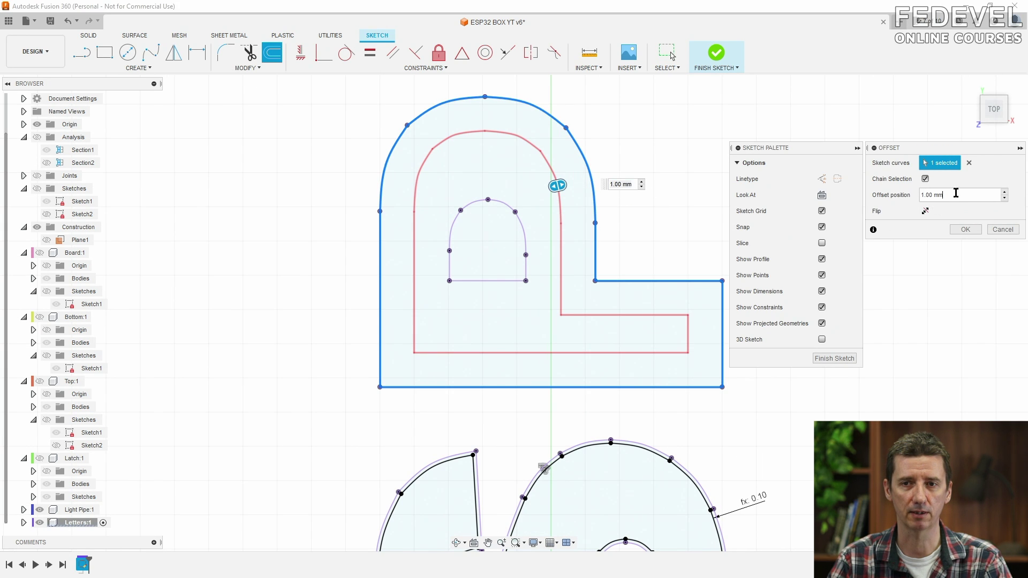
type("tolerance_small")
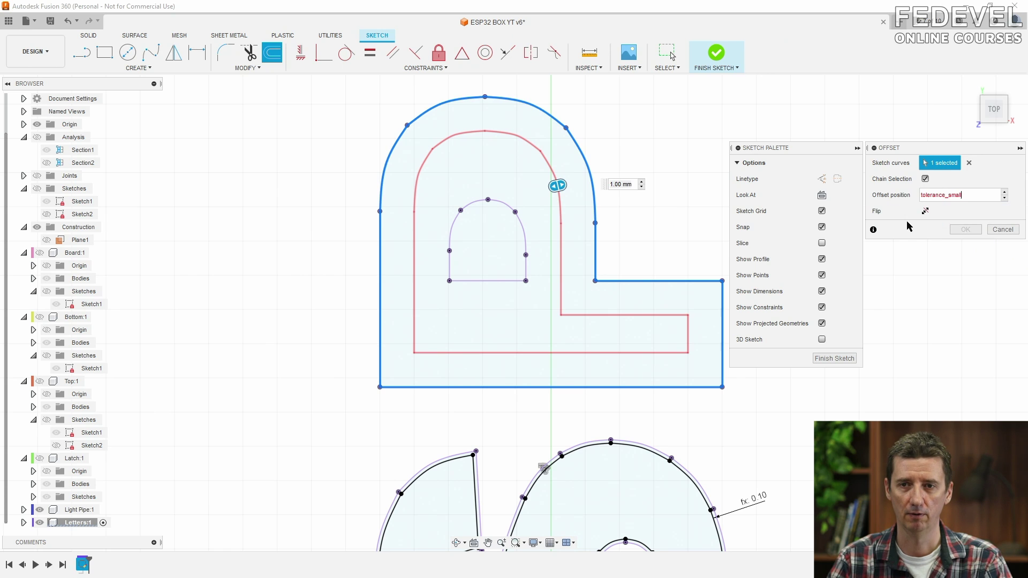
key("Return")
left_click(958, 231)
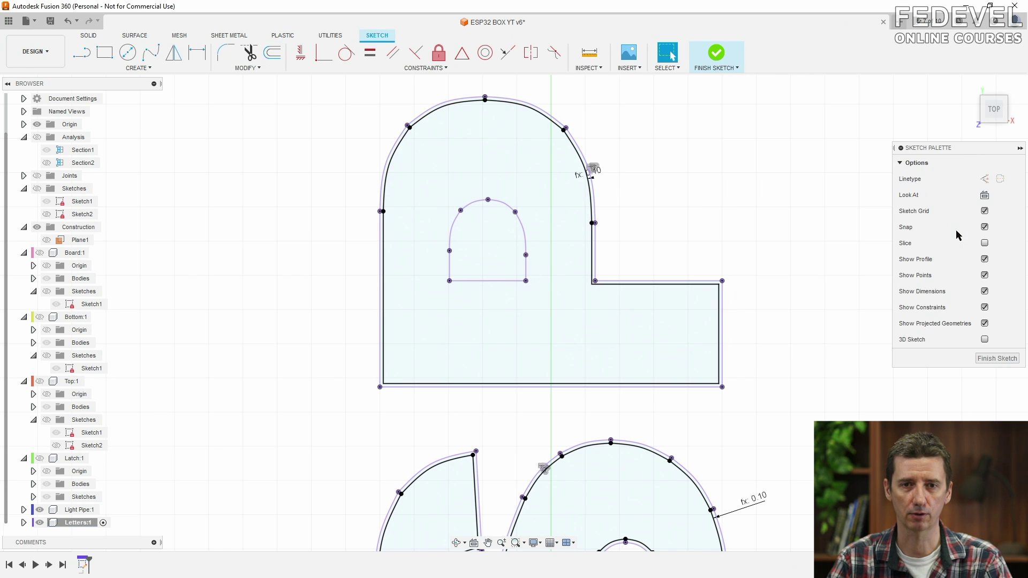
Offset the inner hole outline of the letter P outward by tolerance_small.
left_click(273, 52)
left_click(512, 212)
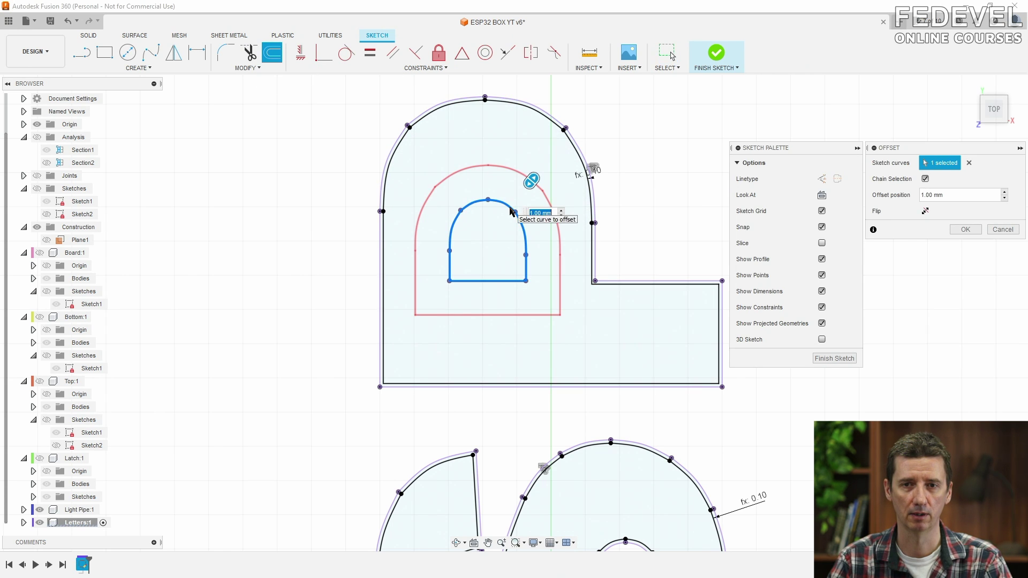
type("tol")
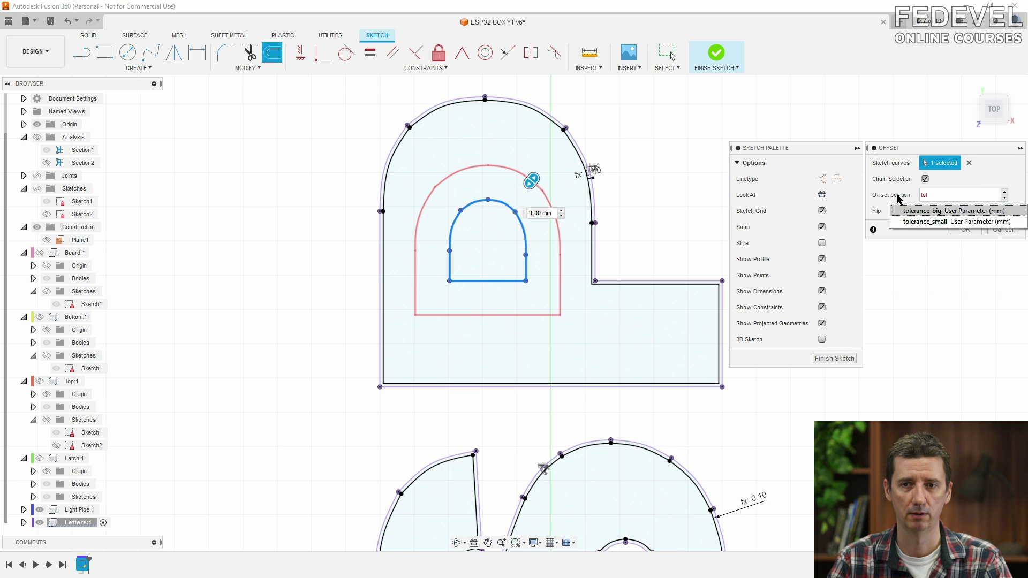
left_click(914, 221)
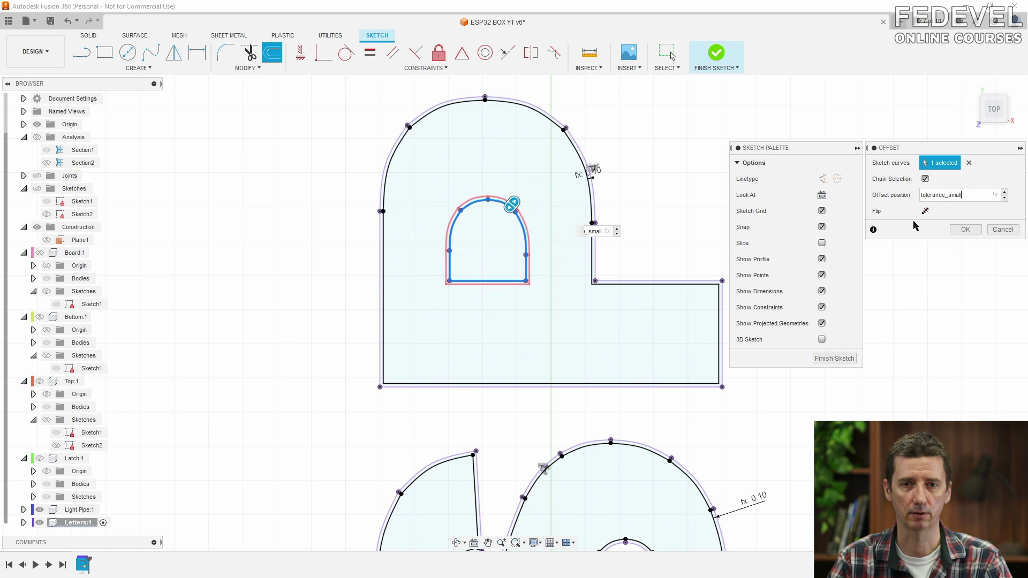
left_click(964, 230)
Offset the projected outline of the digit 3 inward by tolerance_small.
scroll(440, 317, "down", 5)
scroll(477, 124, "up", 2)
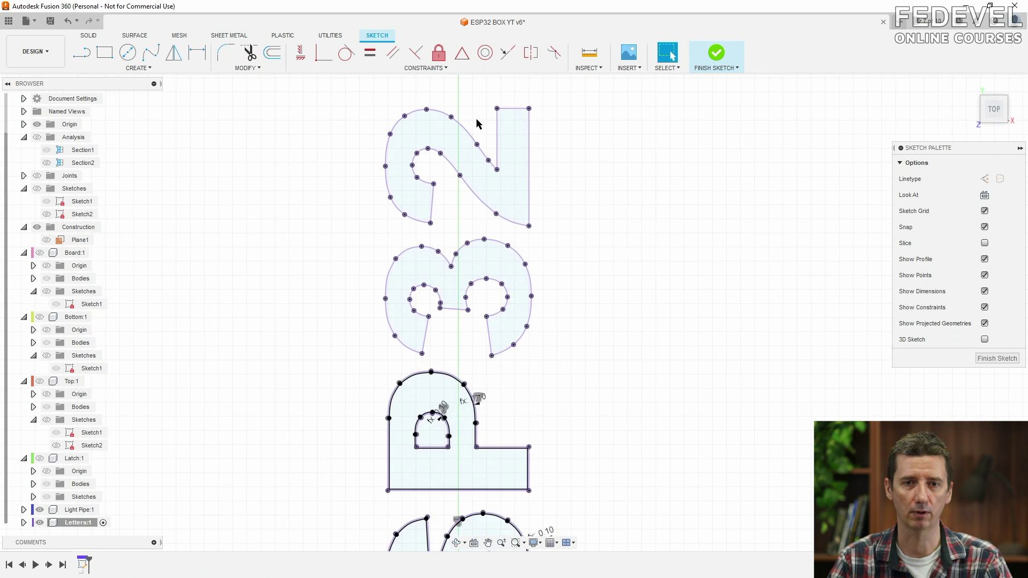
scroll(477, 123, "up", 2)
left_click(273, 52)
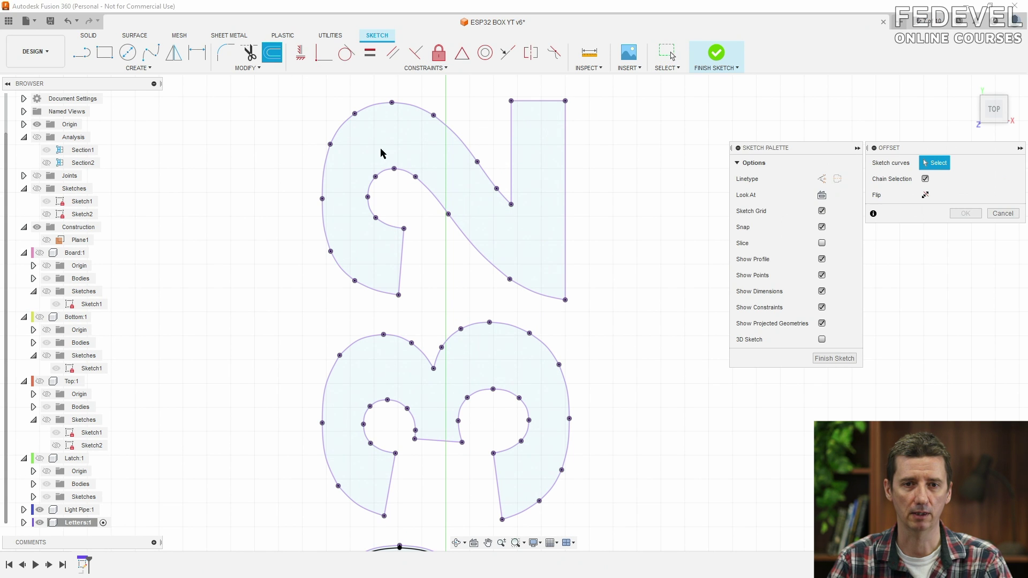
left_click(502, 325)
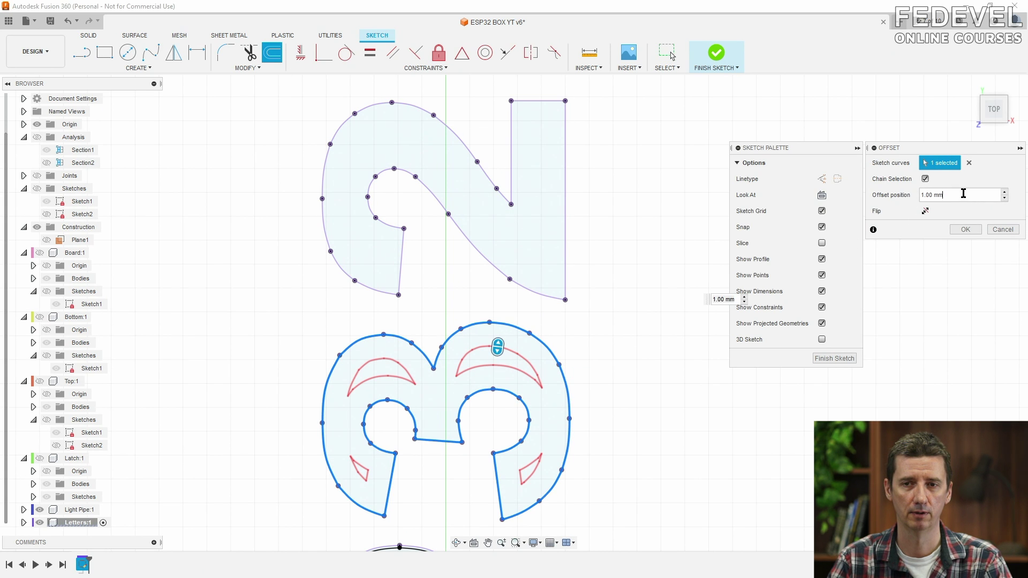
type("tol")
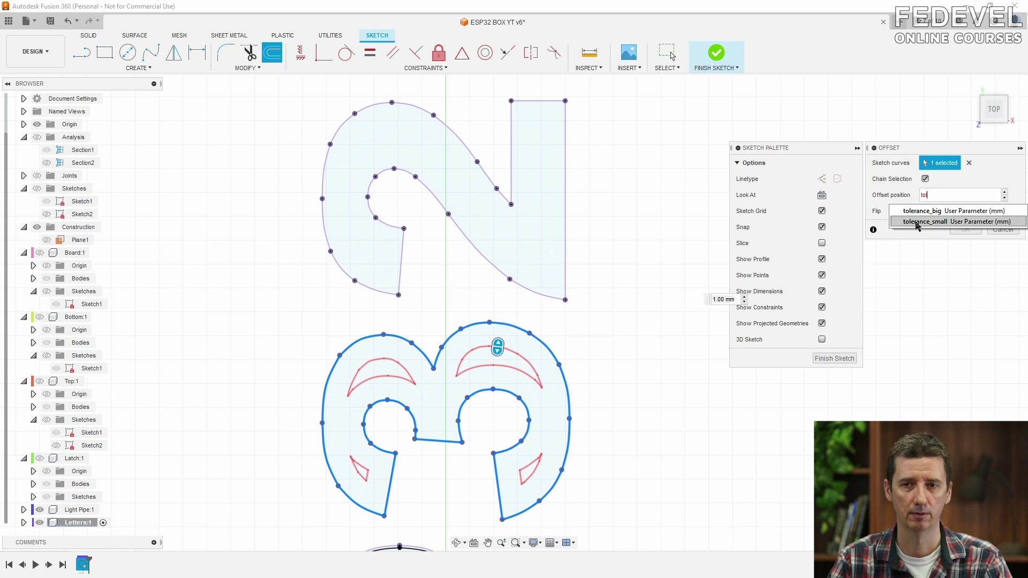
left_click(916, 222)
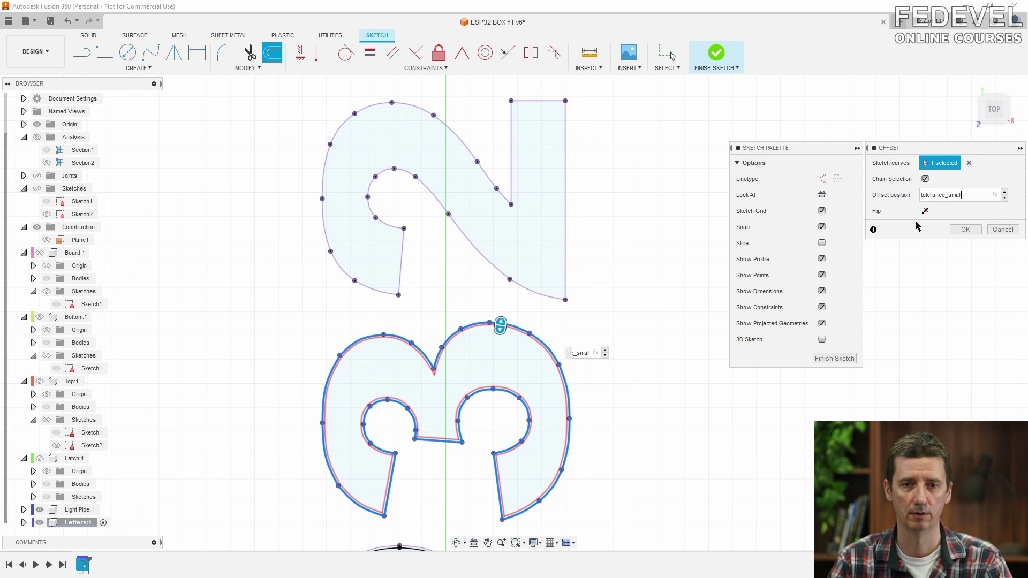
left_click(965, 230)
Offset the projected outline of the digit 2 inward by tolerance_small and finish the sketch.
left_click(272, 52)
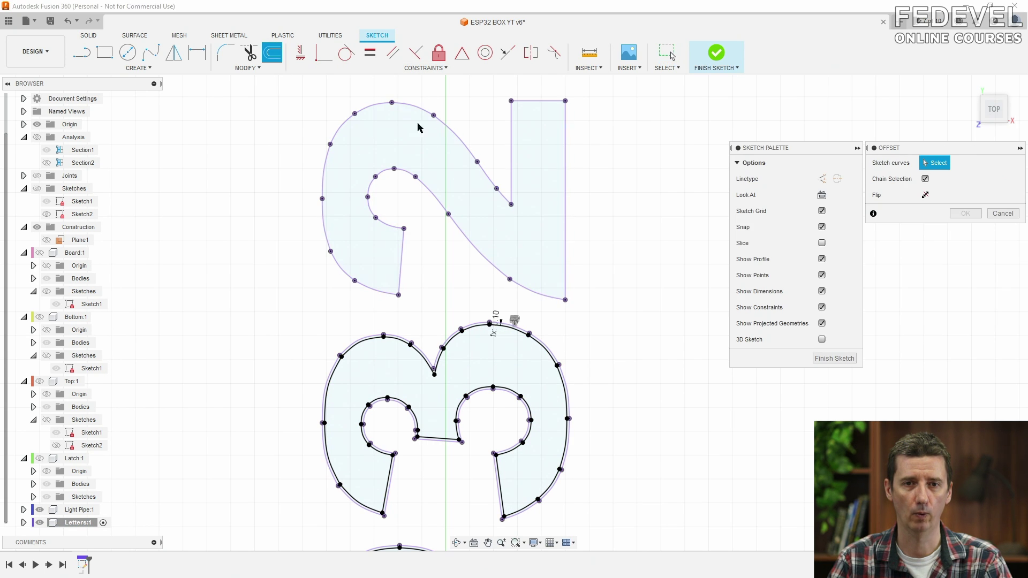
left_click(458, 141)
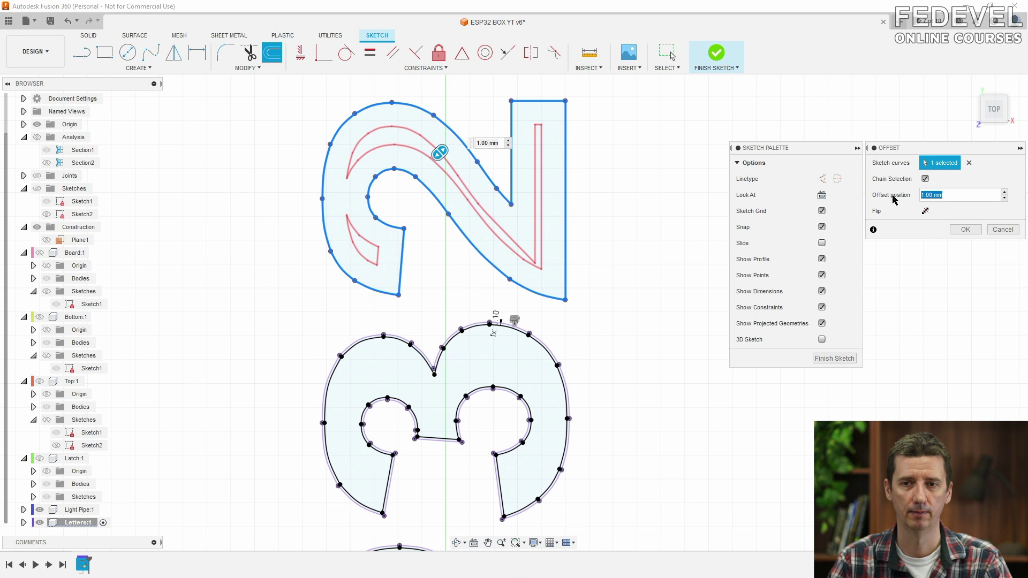
type("tol")
left_click(925, 222)
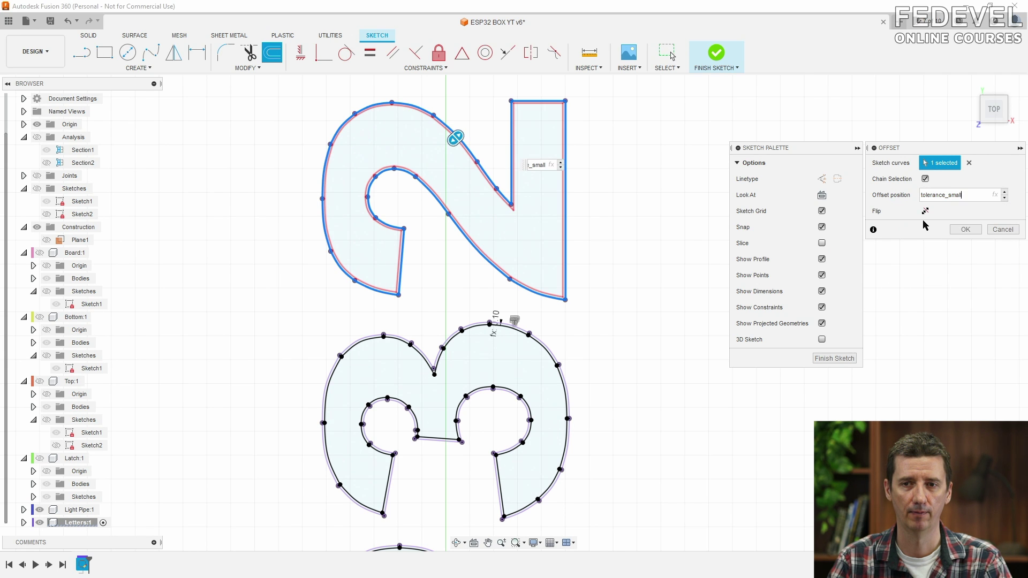
left_click(965, 230)
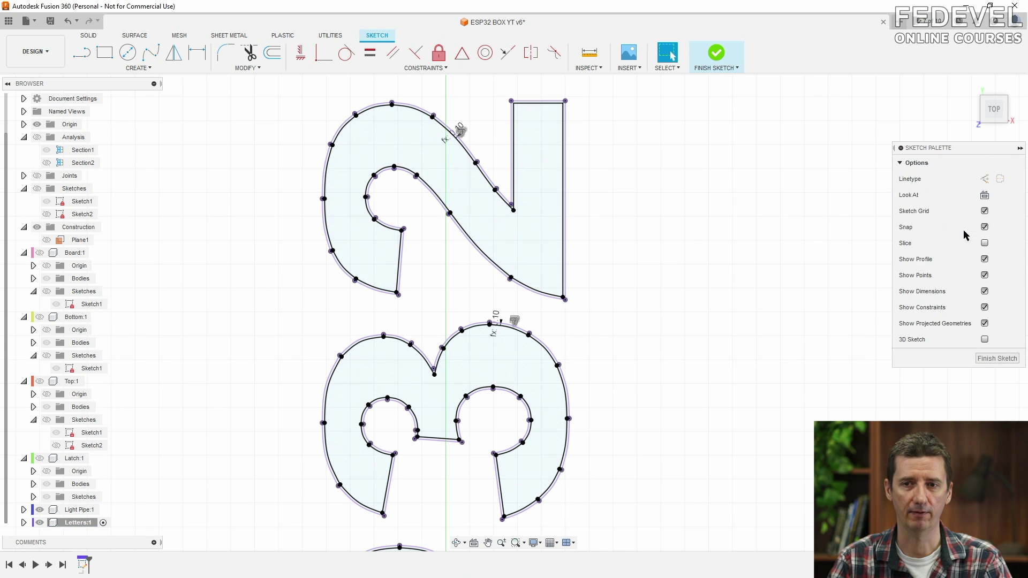
left_click(996, 359)
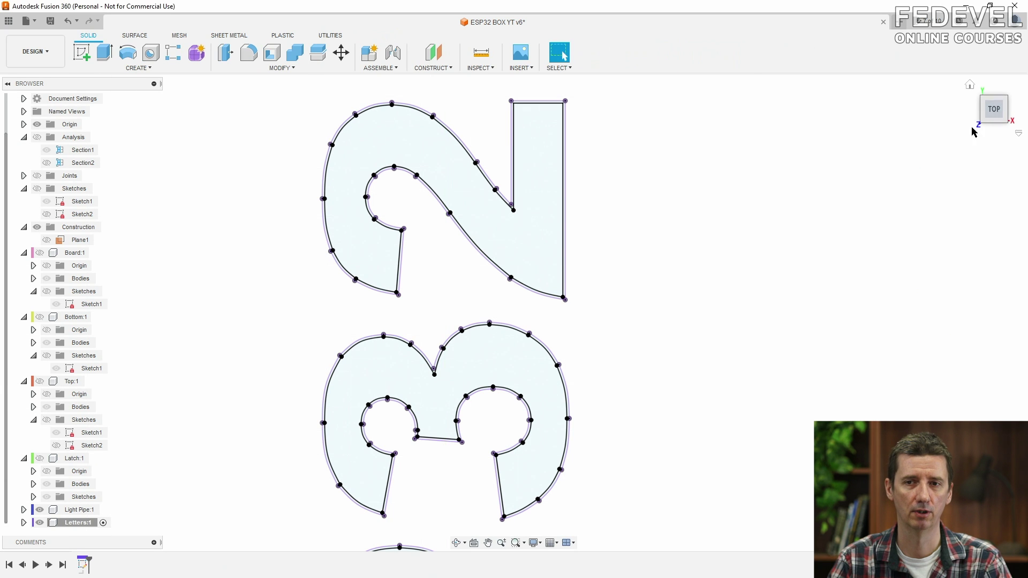
Extrude all five ESP32 character profiles 1 mm as new bodies.
left_click(970, 86)
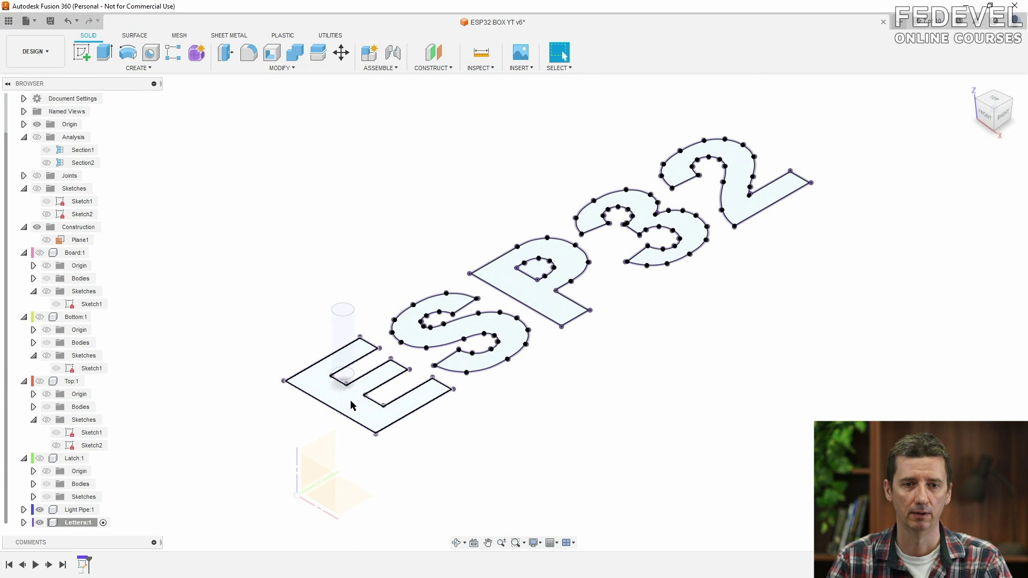
left_click(353, 406)
left_click(474, 329, "shift")
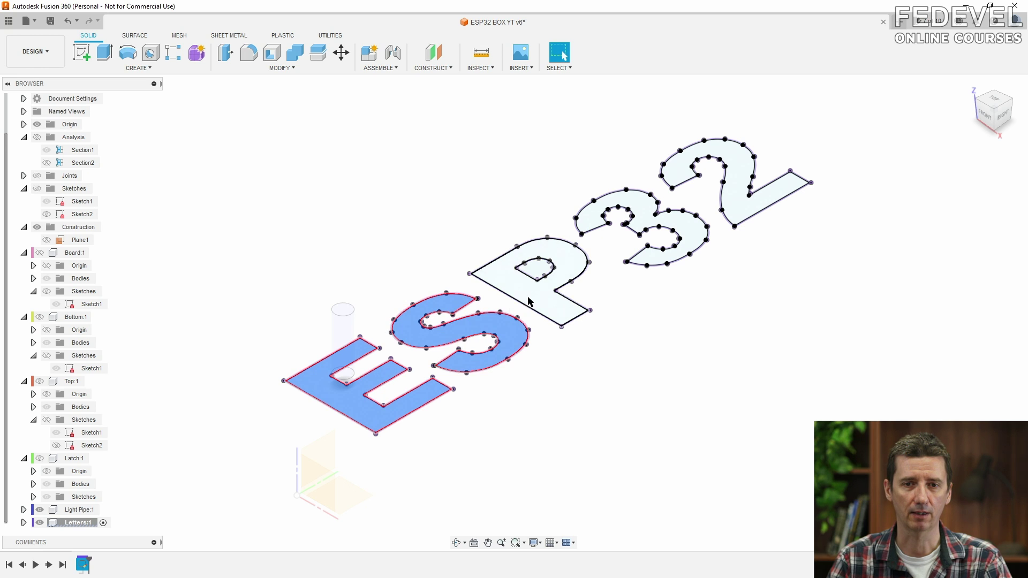
left_click(562, 290, "shift")
left_click(650, 220, "shift")
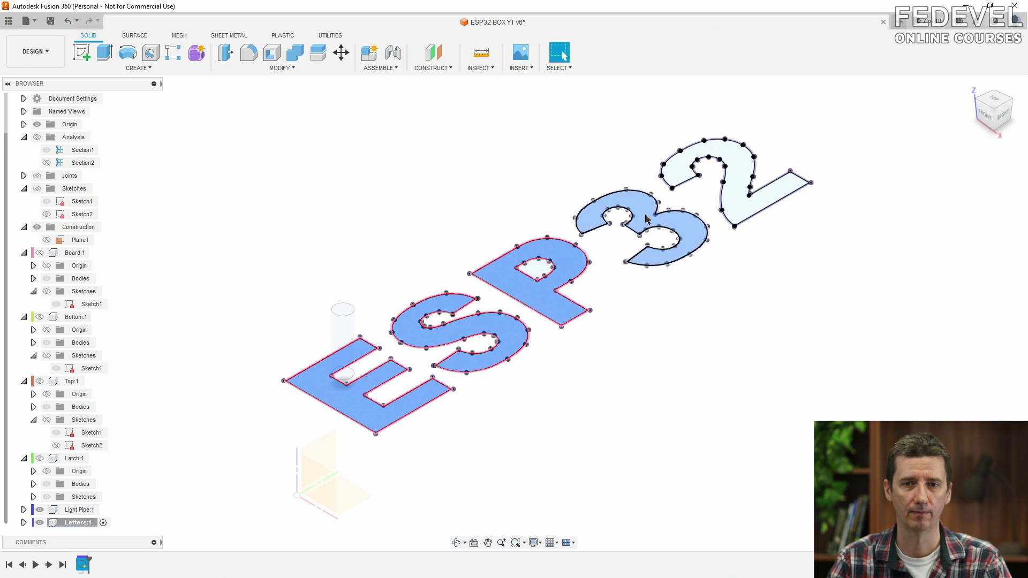
left_click(682, 168, "shift")
left_click(107, 55)
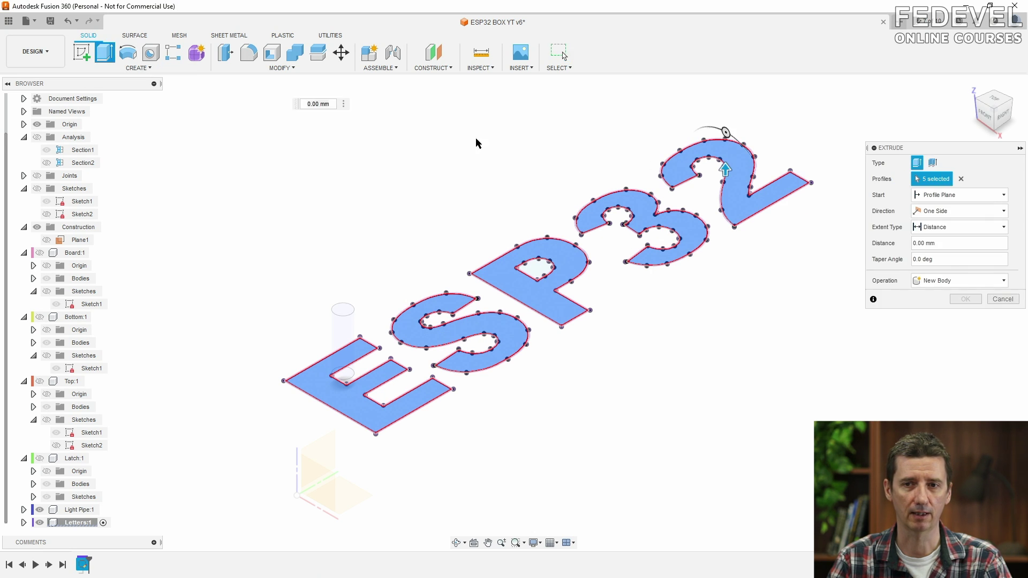
left_click_drag(963, 244, 904, 246)
type("1")
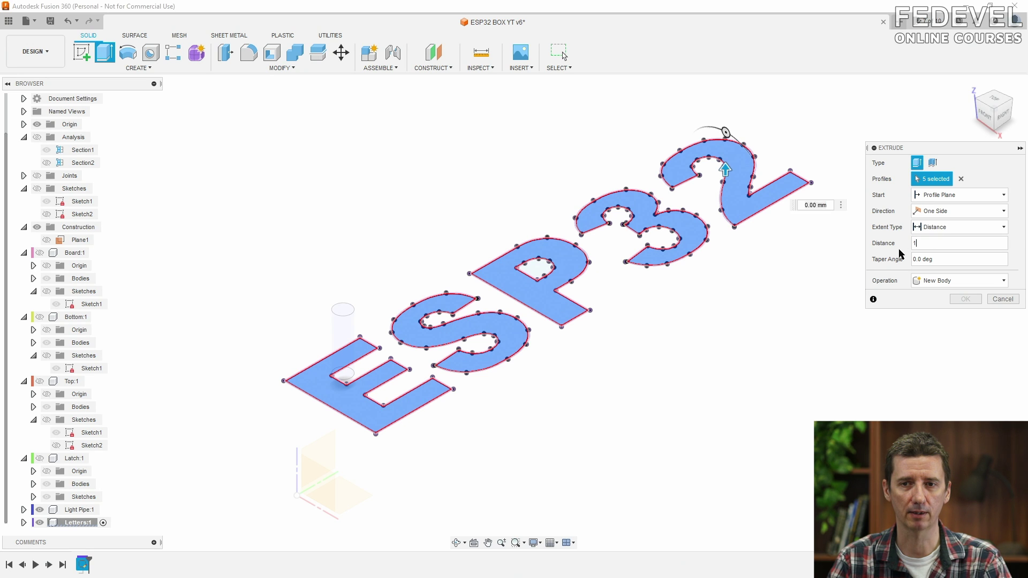
left_click(967, 300)
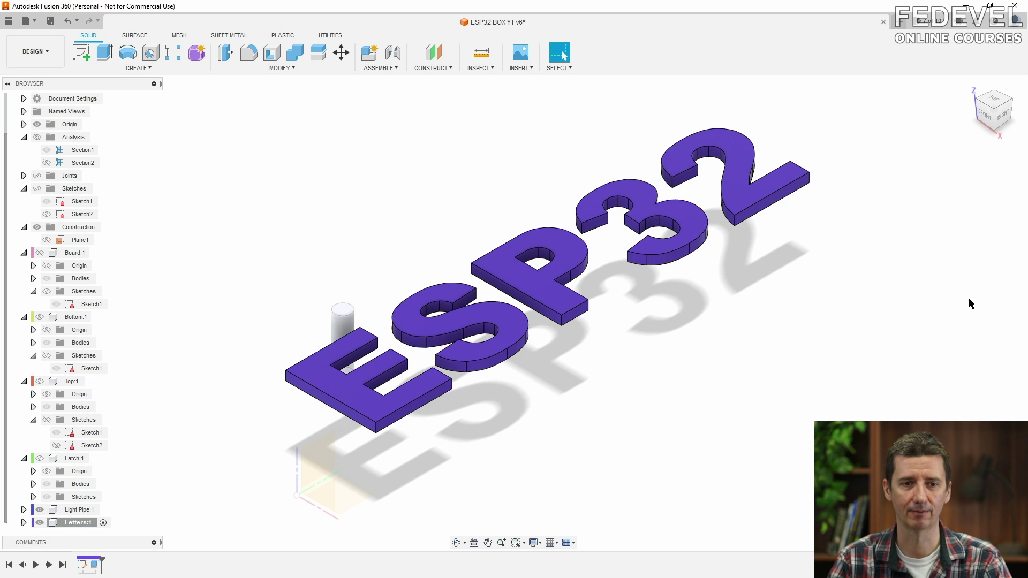
Show the Top component again and activate the root assembly of the ESP32 box.
left_click(40, 381)
scroll(93, 103, "up", 1)
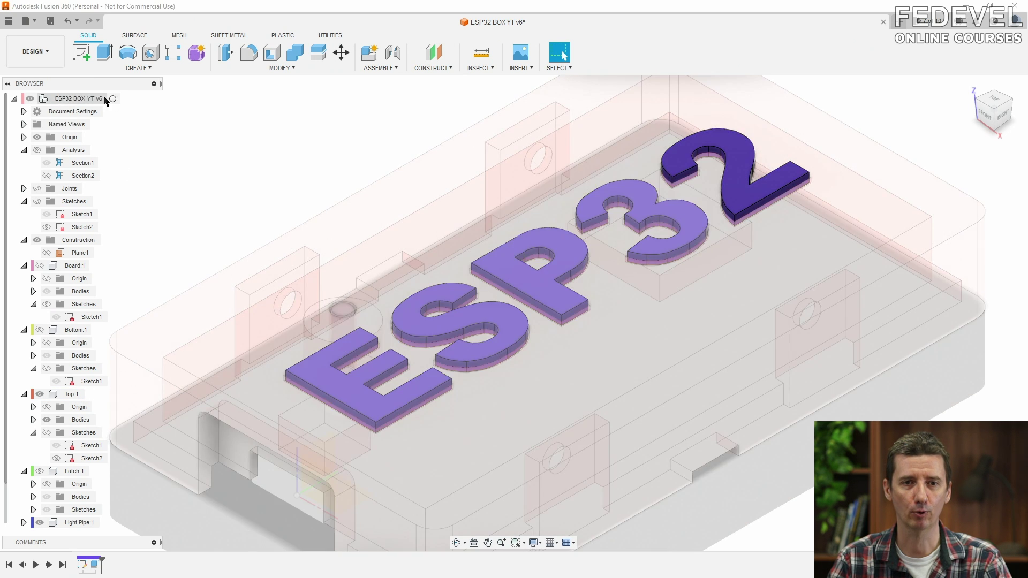
left_click(115, 99)
scroll(286, 175, "down", 3)
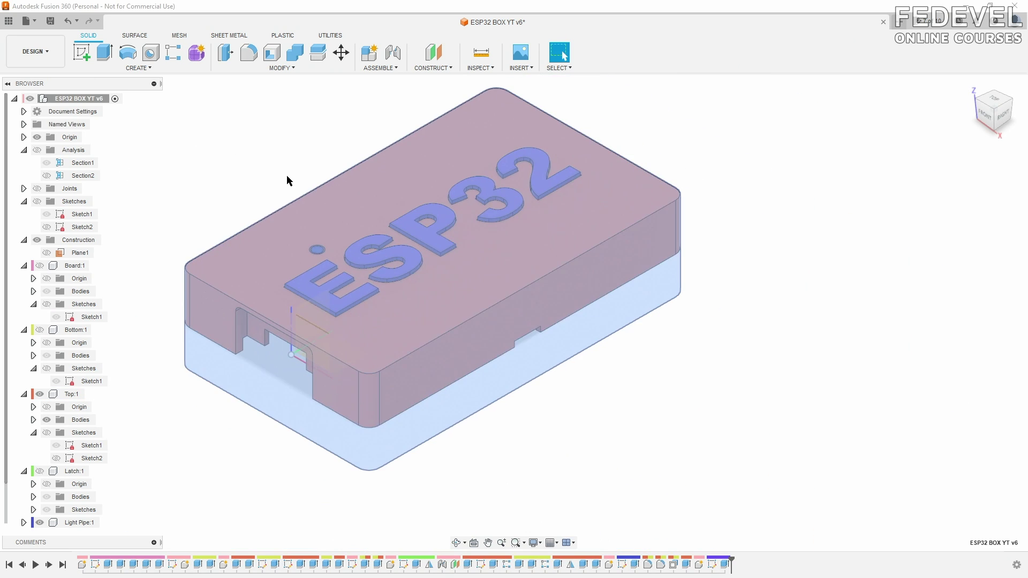
left_click(648, 436)
middle_click_drag(677, 408, 677, 424, "shift")
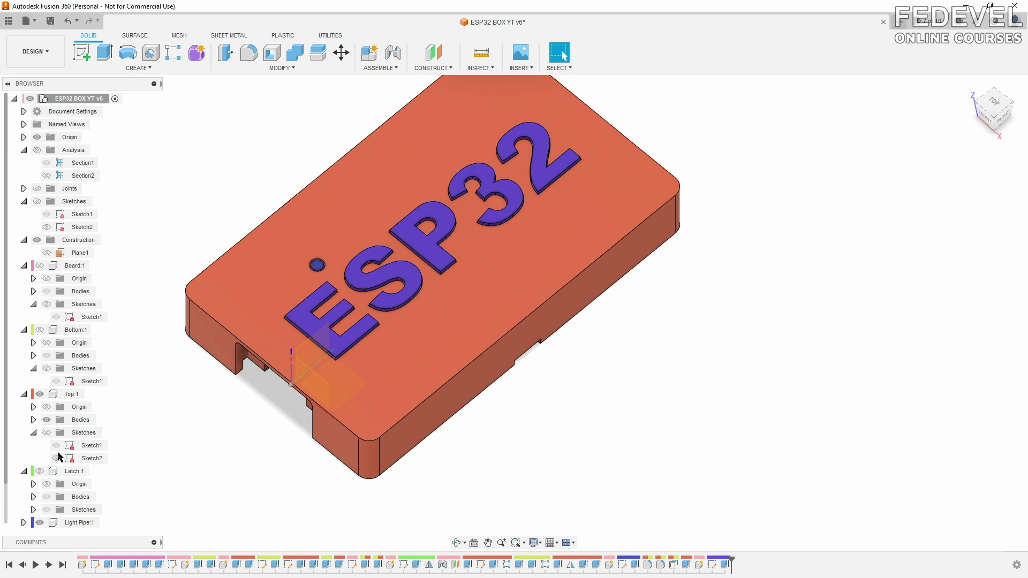
Cycle the component color of Letters until the characters are yellow against the lid.
scroll(65, 482, "down", 1)
right_click(77, 522)
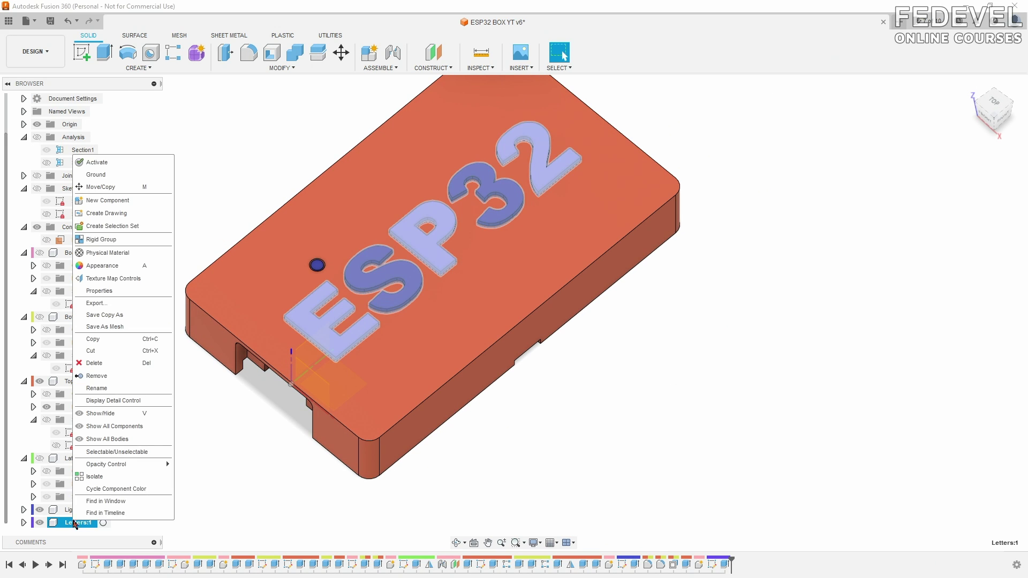
left_click(100, 489)
right_click(77, 522)
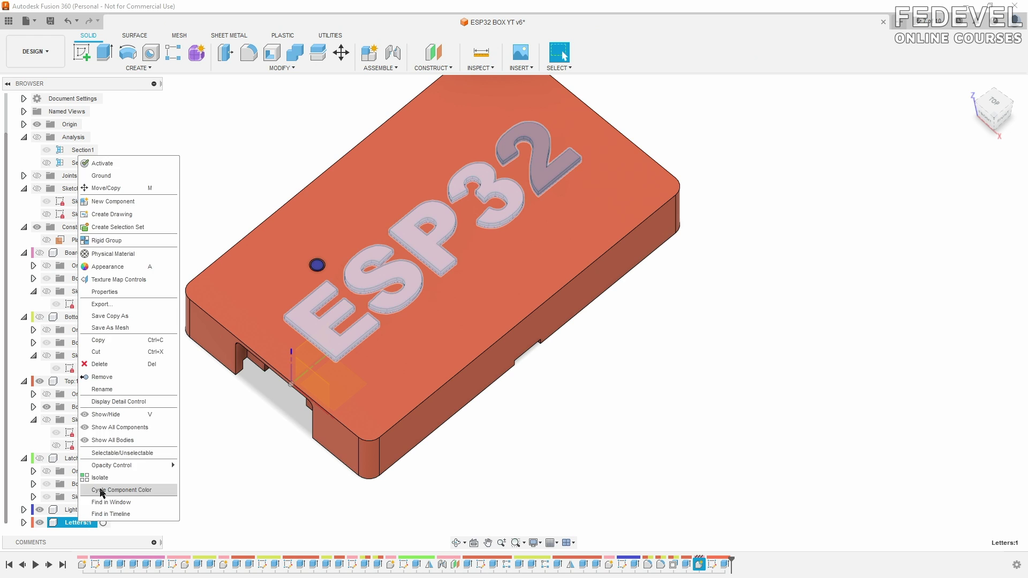
left_click(100, 489)
right_click(78, 523)
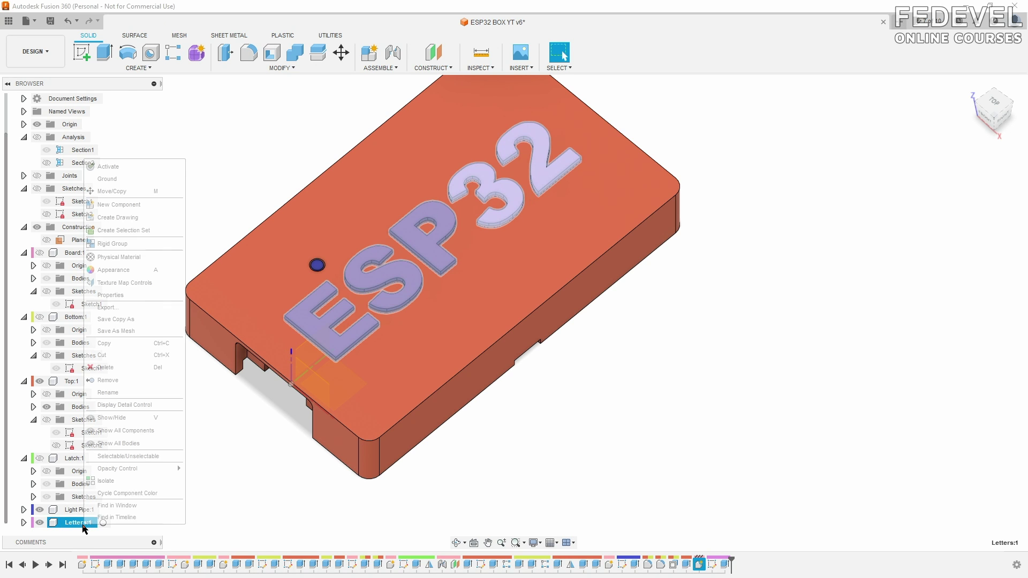
left_click(101, 492)
right_click(80, 524)
left_click(103, 490)
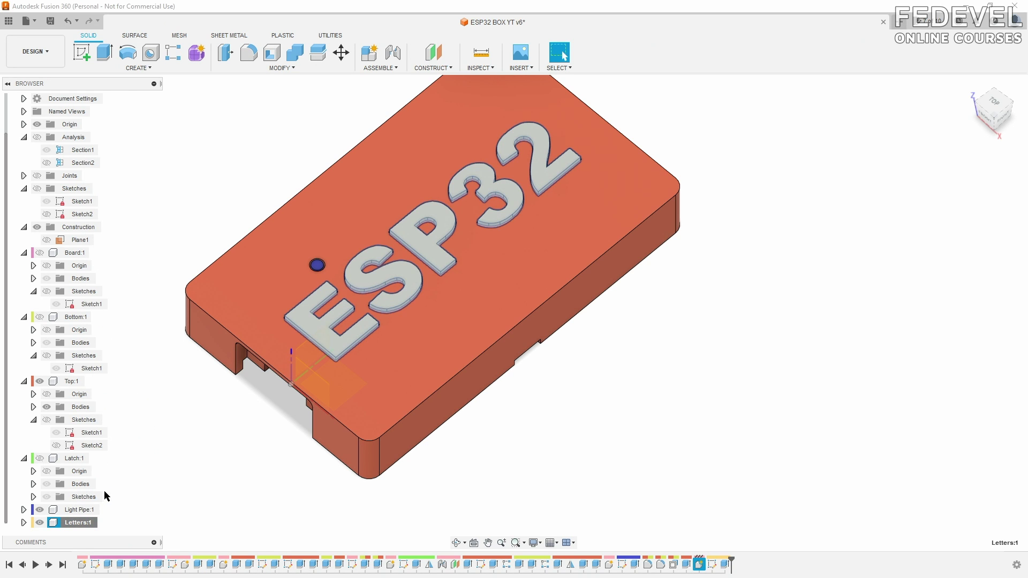
left_click(655, 410)
mouse_move(620, 418)
middle_mouse_down("shift")
mouse_move(611, 386)
mouse_move(615, 425)
middle_mouse_up("shift")
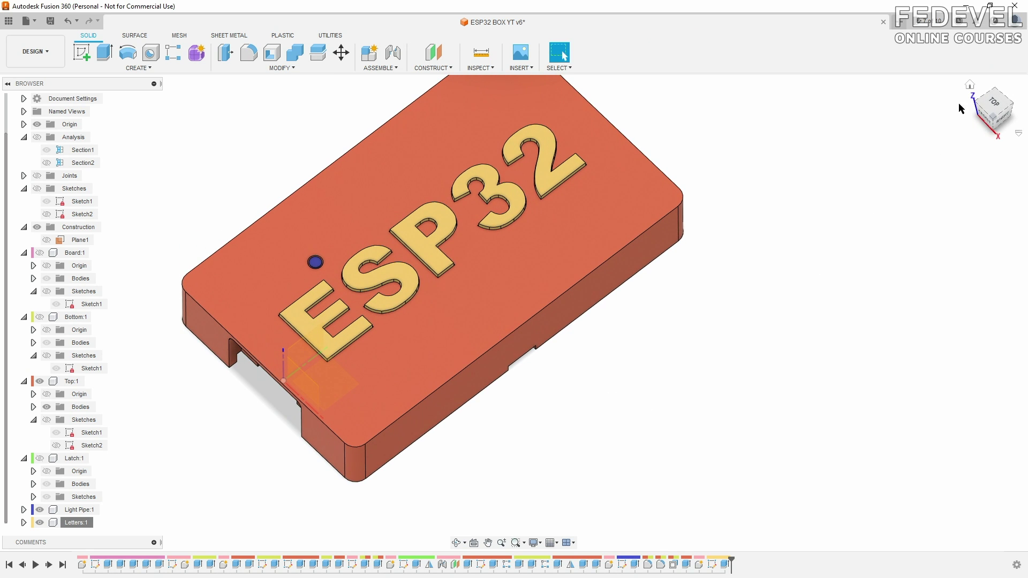
left_click(971, 85)
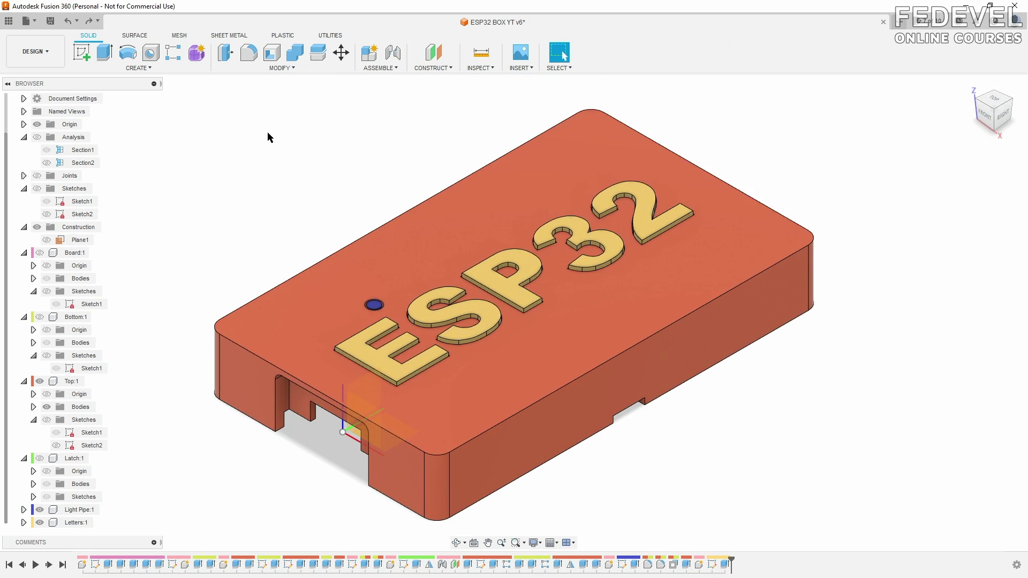
Turn on the section analysis and examine from the right side how the letters sit in the lid's engraving.
left_click(38, 139)
scroll(403, 394, "up", 4)
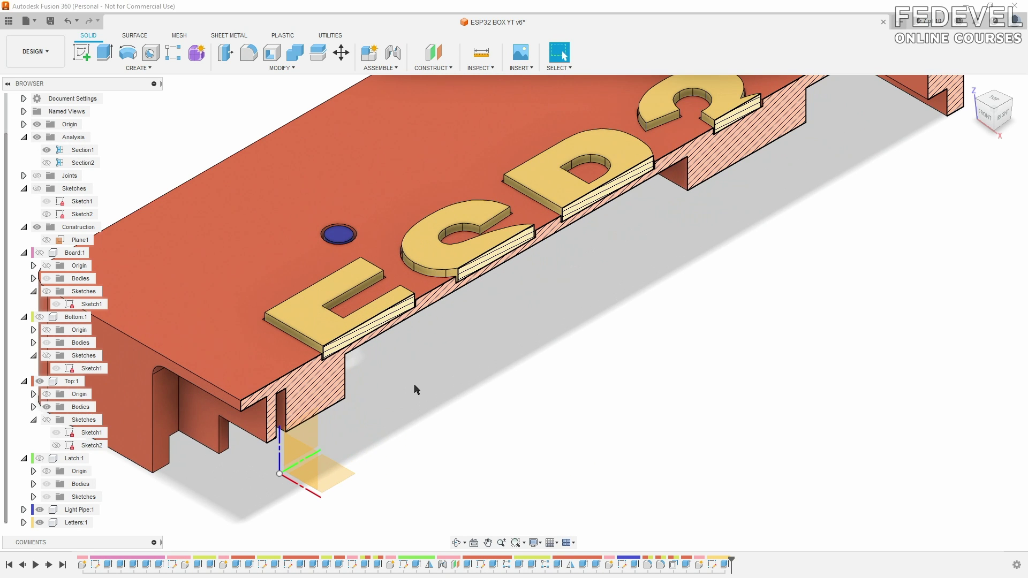
left_click(1002, 114)
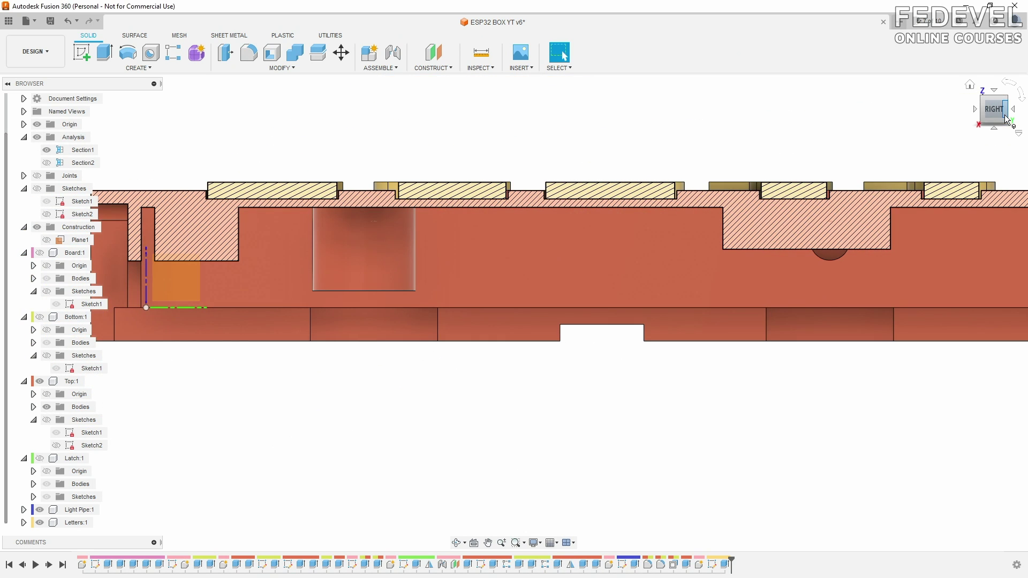
scroll(254, 164, "up", 5)
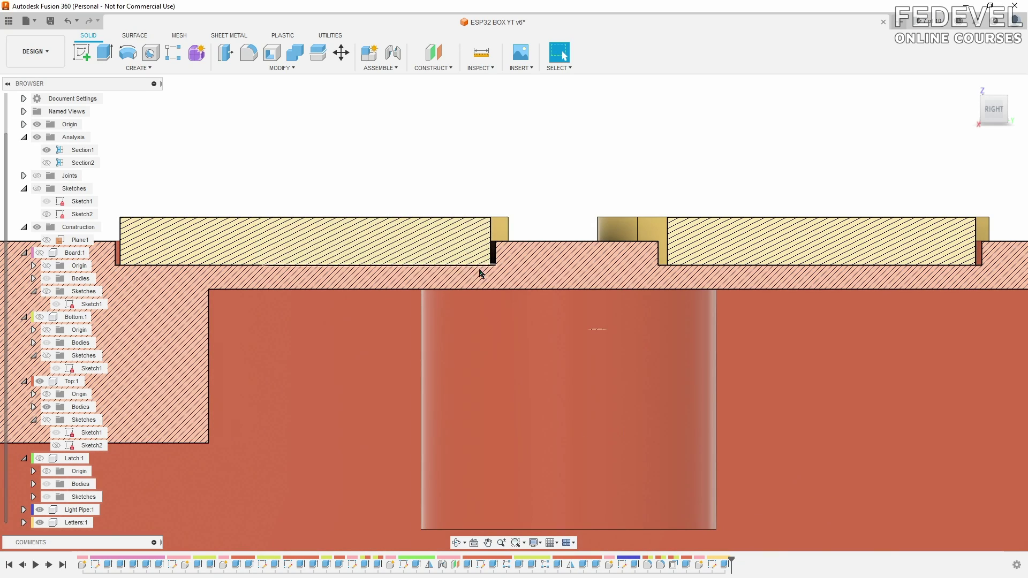
scroll(322, 261, "down", 1)
scroll(323, 261, "down", 3)
scroll(685, 260, "up", 3)
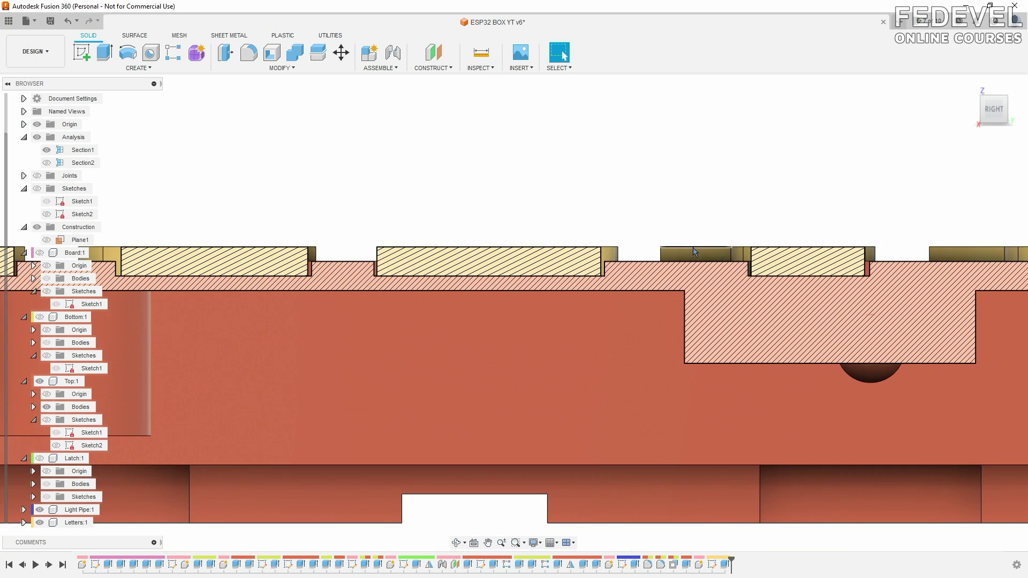
Inspect the clearance gaps around the sectioned letters from above and at an angle.
scroll(854, 263, "down", 5)
middle_click_drag(790, 200, 792, 295, "shift")
scroll(793, 296, "up", 4)
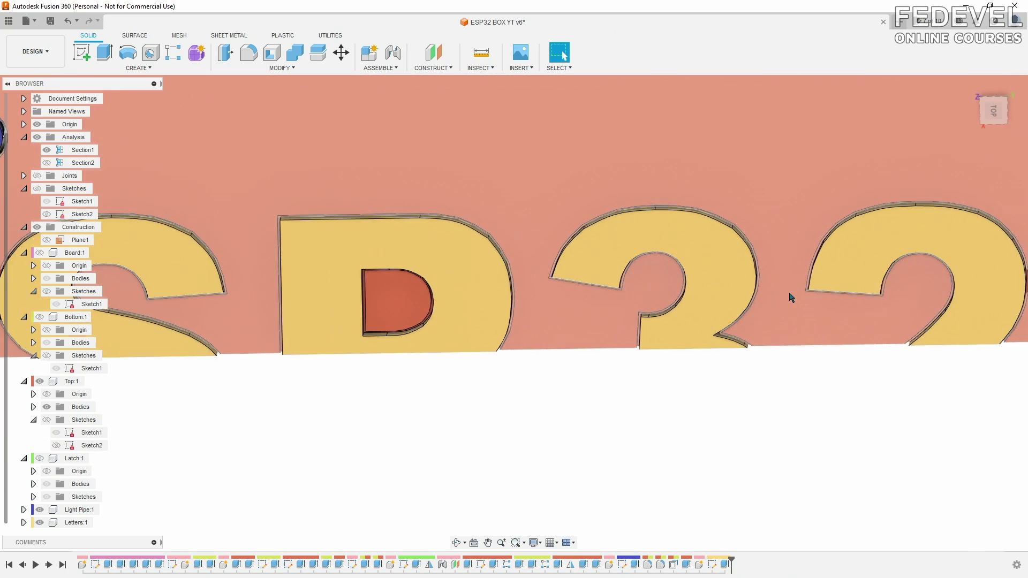
scroll(785, 413, "down", 6)
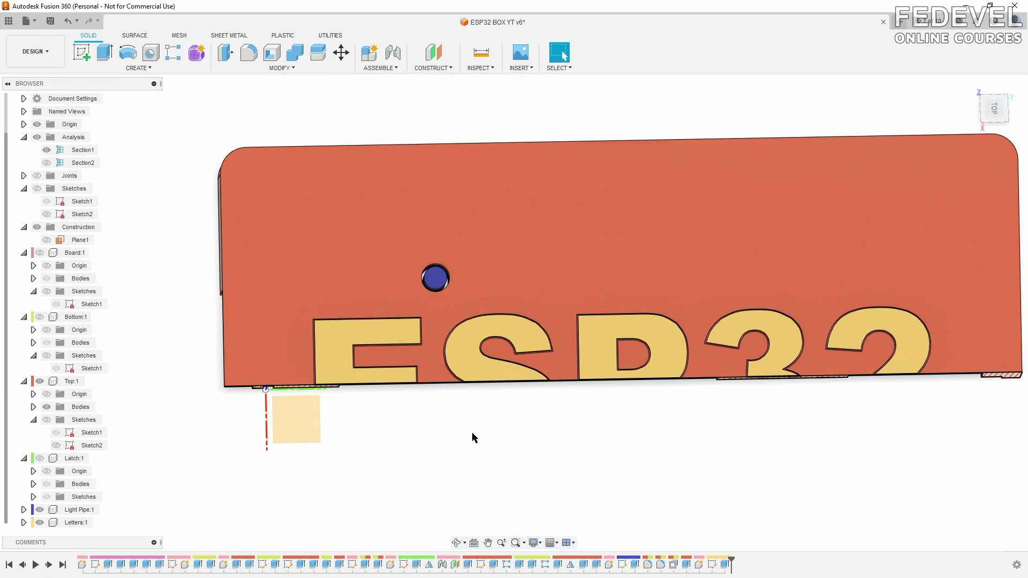
scroll(471, 420, "up", 5)
middle_click_drag(494, 379, 503, 357, "shift")
scroll(509, 382, "down", 3)
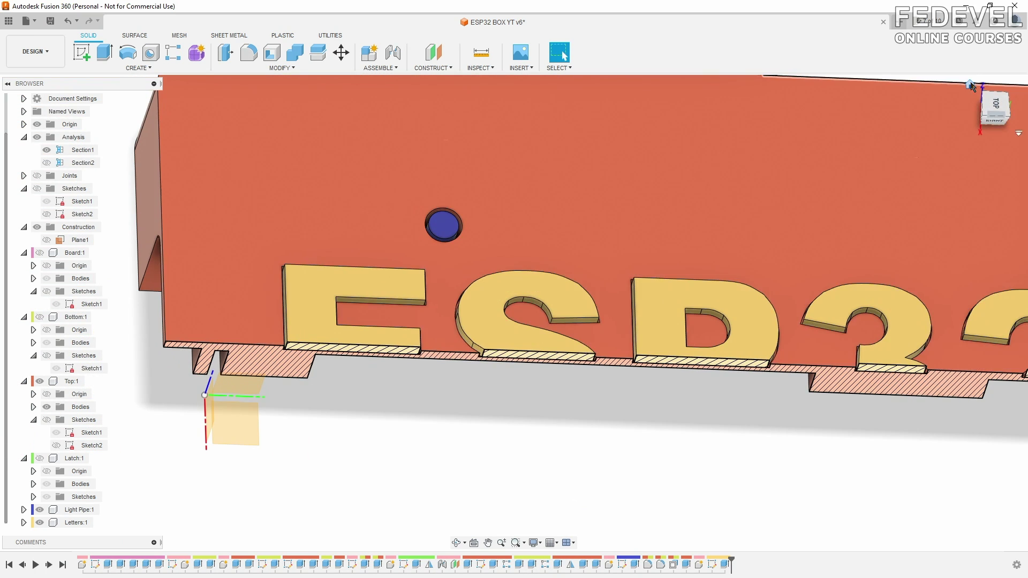
Show the Board and Bottom components in the sectioned assembly from the home view.
left_click(970, 84)
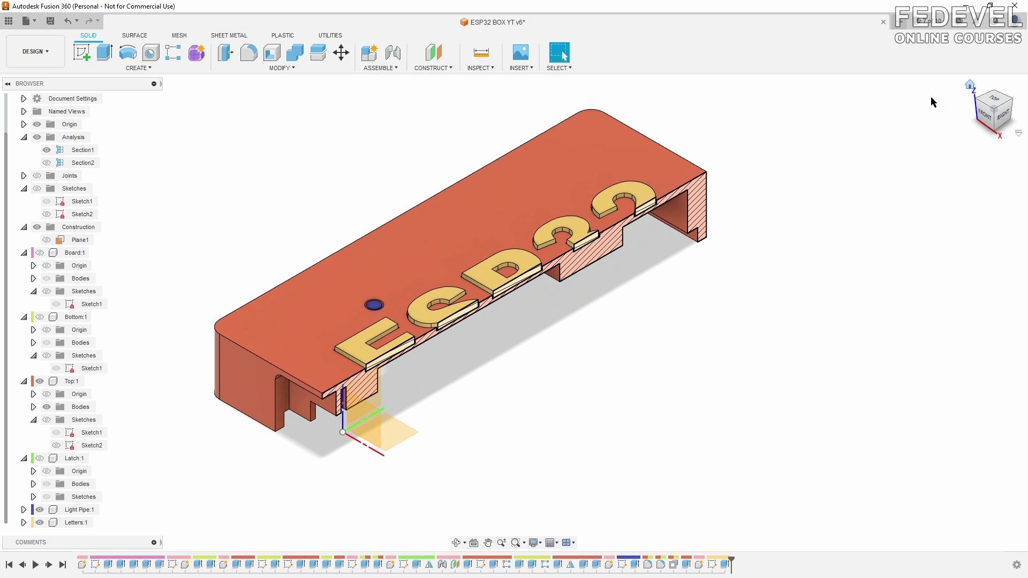
left_click(41, 254)
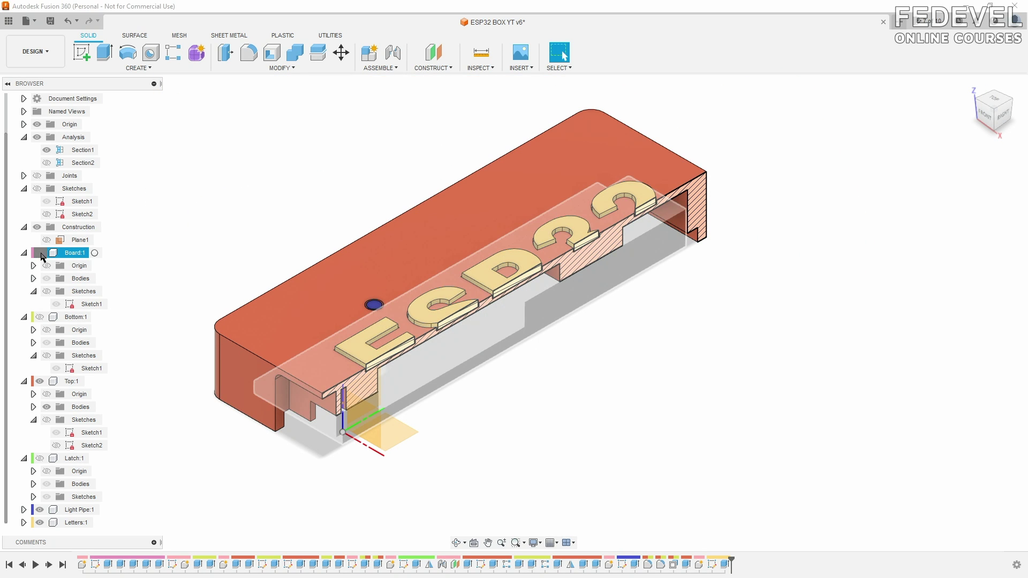
left_click(39, 317)
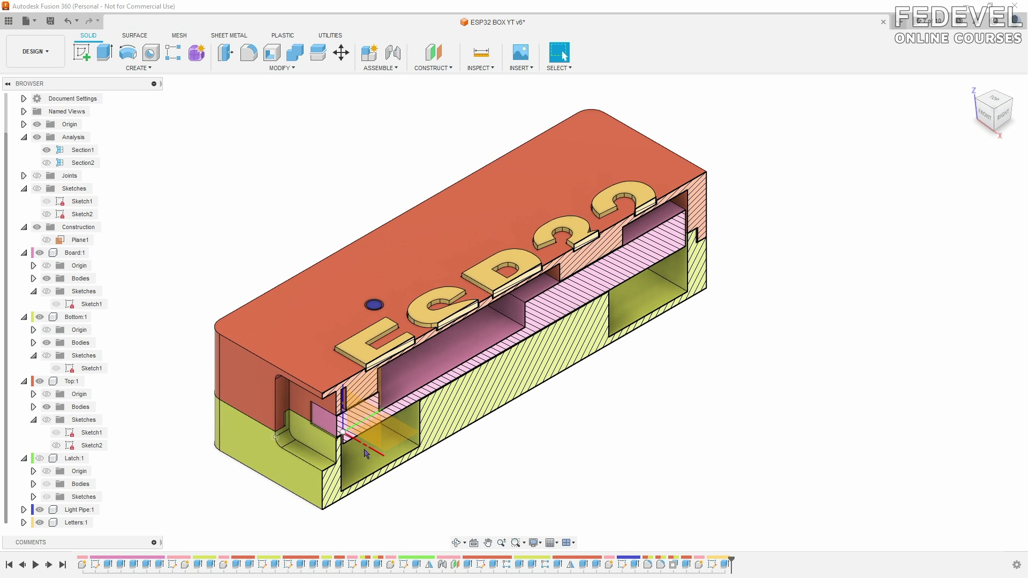
Switch the section analysis to Section2 and show the Latch component to examine how it sits in the cut box wall.
middle_click_drag(613, 460, 588, 456, "shift")
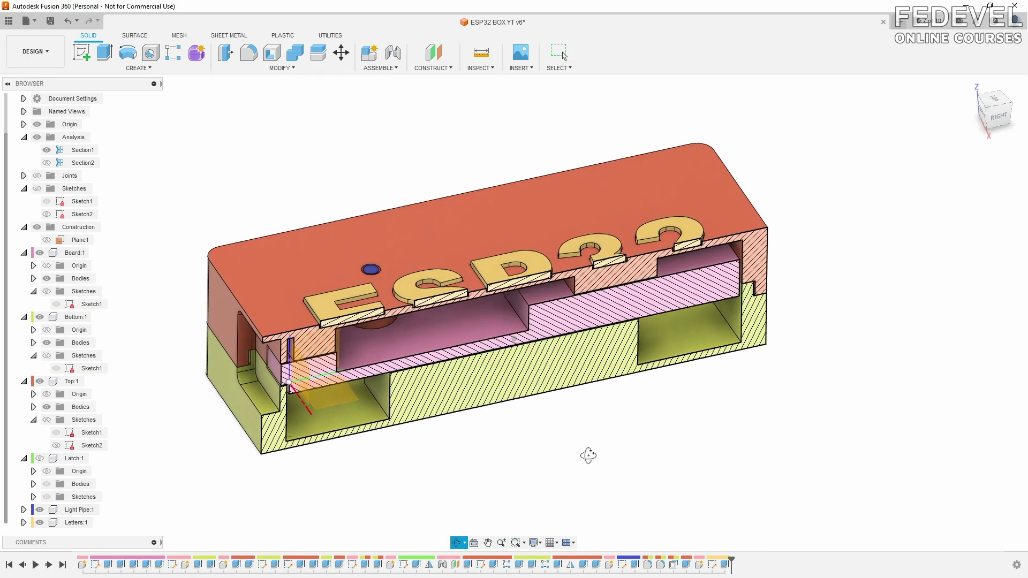
left_click(51, 164)
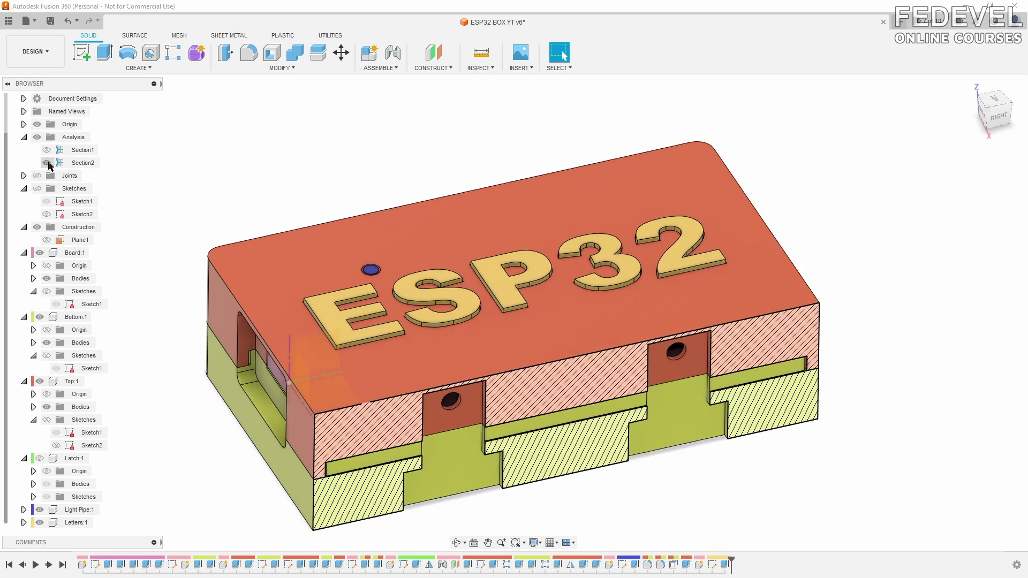
left_click(40, 459)
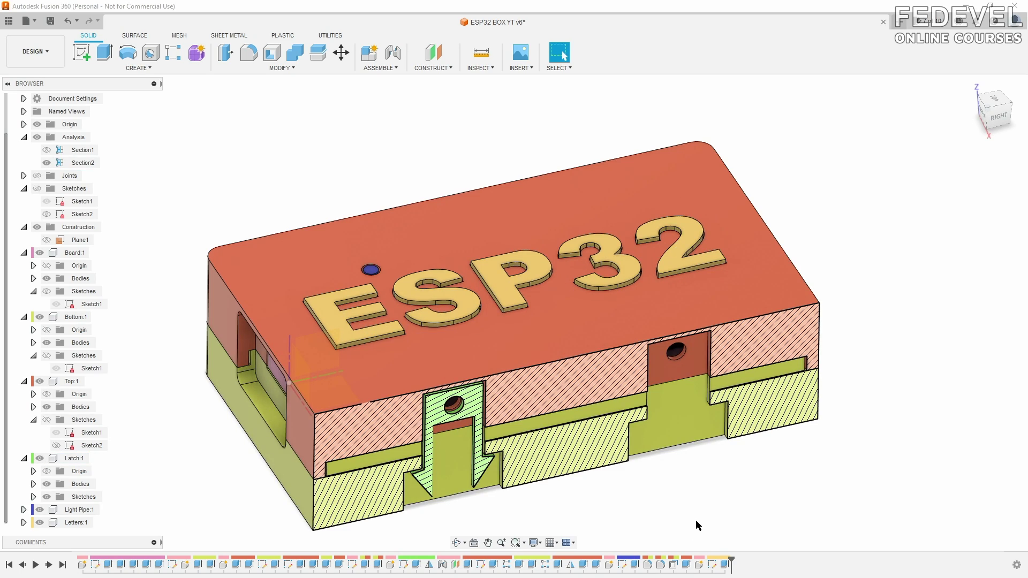
mouse_move(696, 525)
middle_mouse_down("shift")
mouse_move(682, 503)
mouse_move(689, 416)
mouse_move(697, 429)
mouse_move(685, 390)
mouse_move(681, 513)
middle_mouse_up("shift")
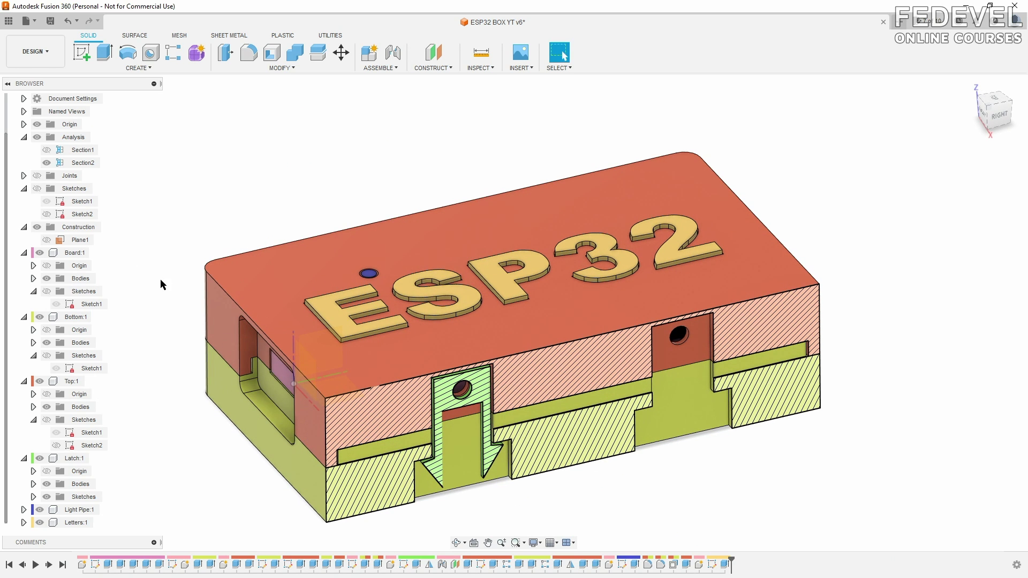
Turn off the section analysis and hide every component except Bottom to view the lower shell alone from above.
left_click(37, 138)
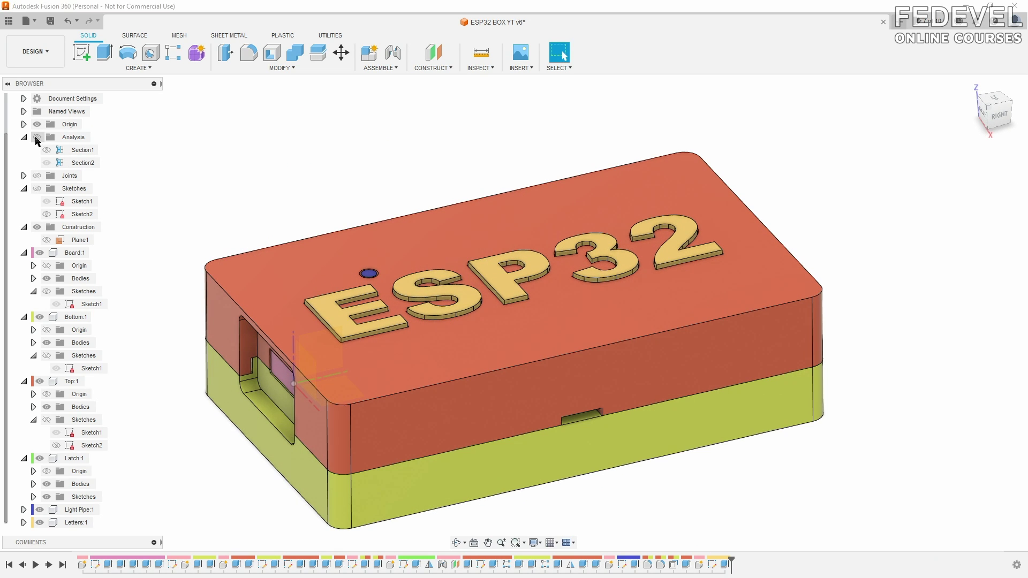
left_click(40, 252)
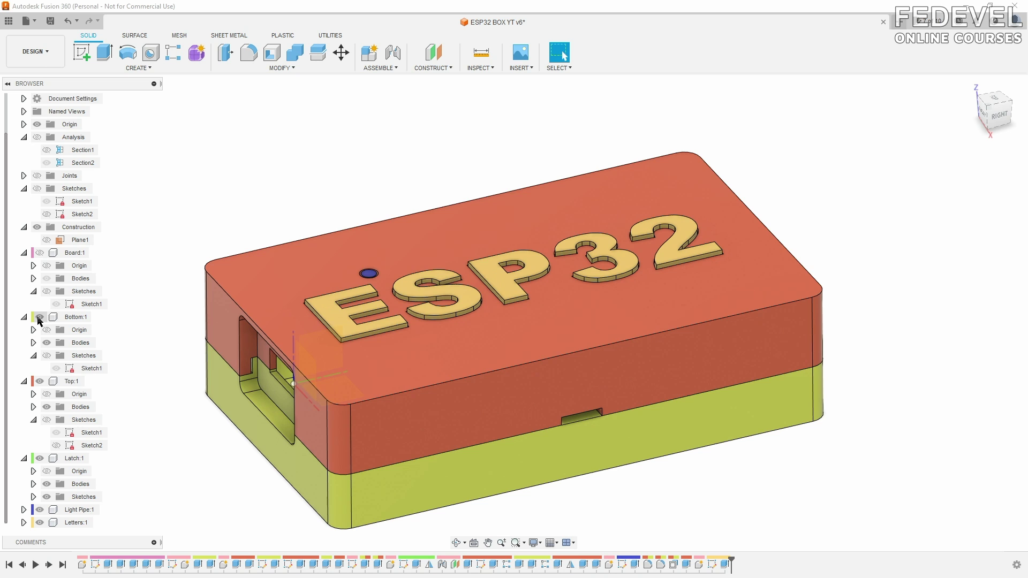
left_click(39, 381)
left_click(40, 459)
scroll(621, 176, "down", 2)
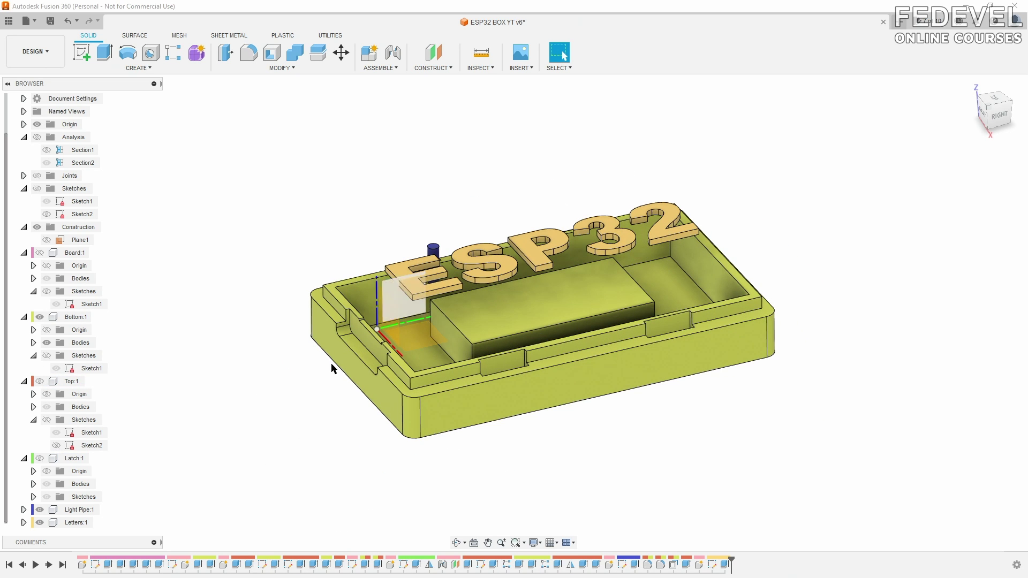
left_click(40, 510)
left_click(40, 523)
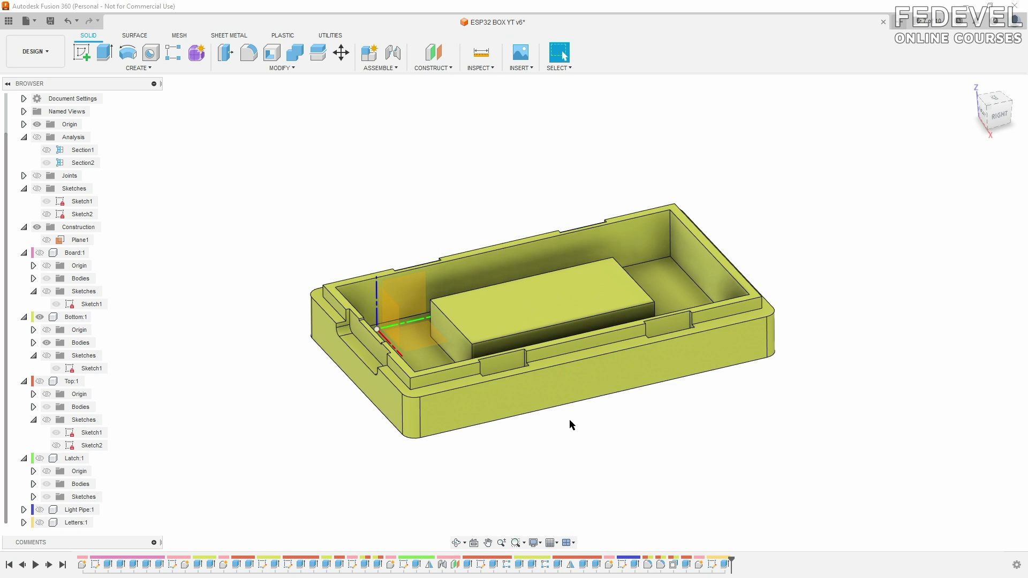
middle_click_drag(570, 420, 600, 453, "shift")
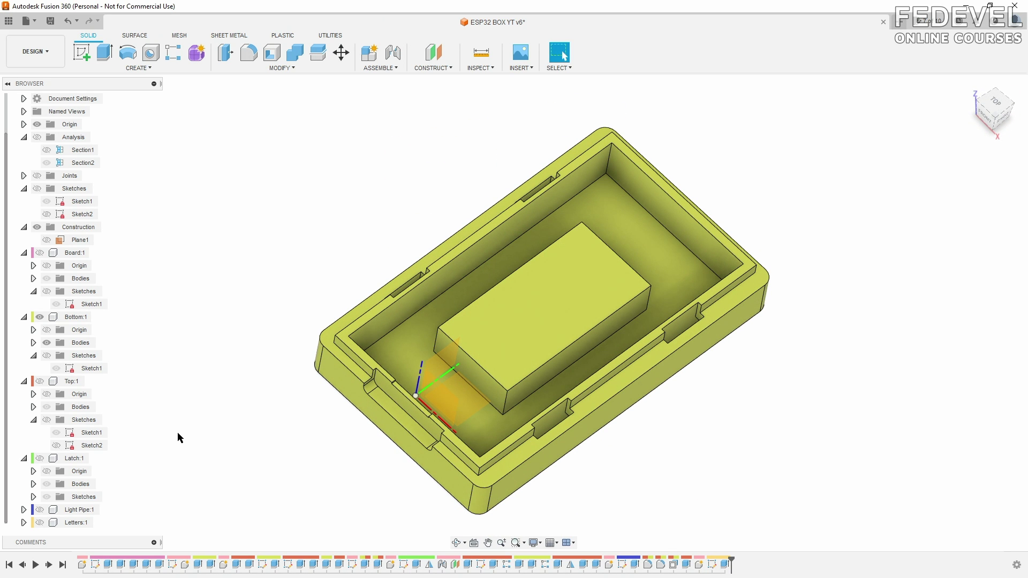
Hide Bottom and show the Top and Latch components together, then view them from below the lid's edge.
left_click(40, 317)
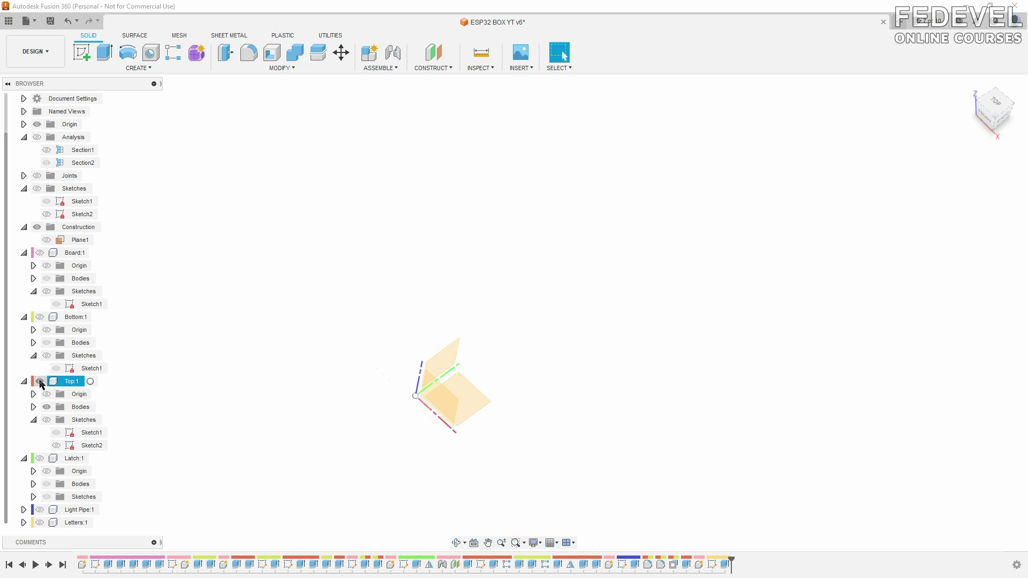
left_click(40, 381)
mouse_move(669, 490)
middle_mouse_down("shift")
mouse_move(654, 477)
mouse_move(663, 390)
mouse_move(670, 477)
middle_mouse_up("shift")
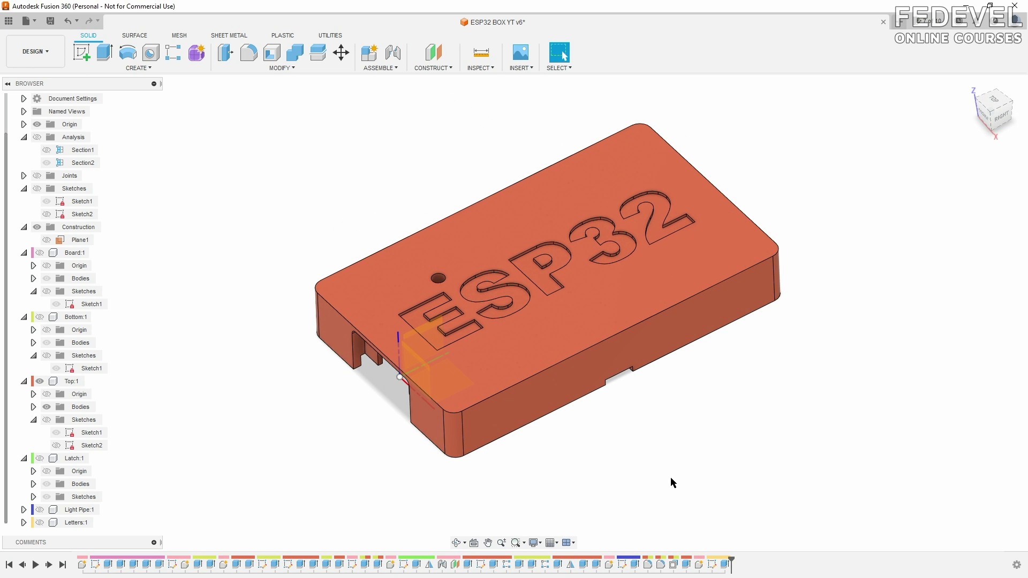
left_click(40, 459)
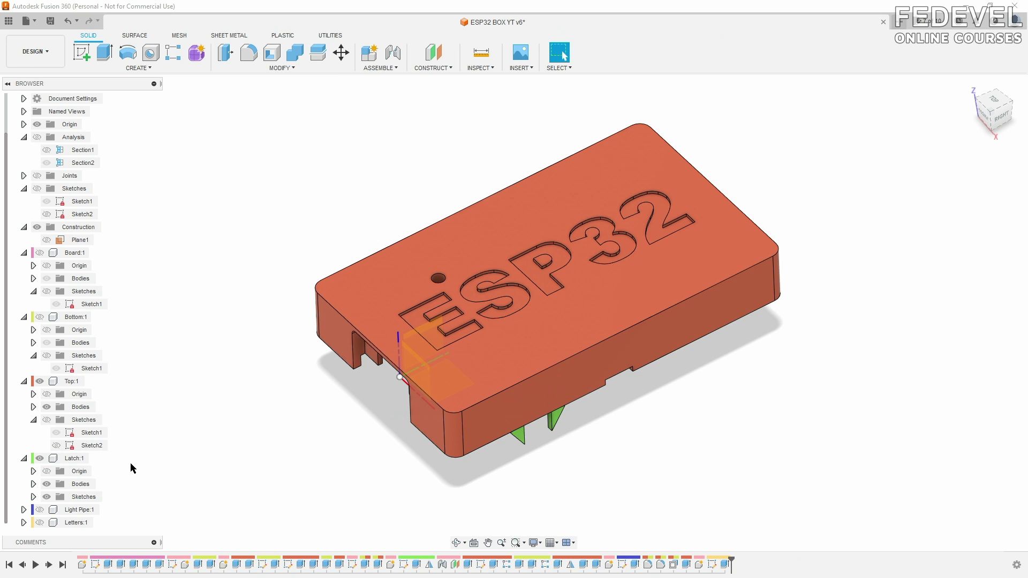
left_click_drag(397, 419, 387, 461)
key("Escape")
Show the Letters and Light Pipe components in the lid and inspect its outside and underside.
left_click(40, 522)
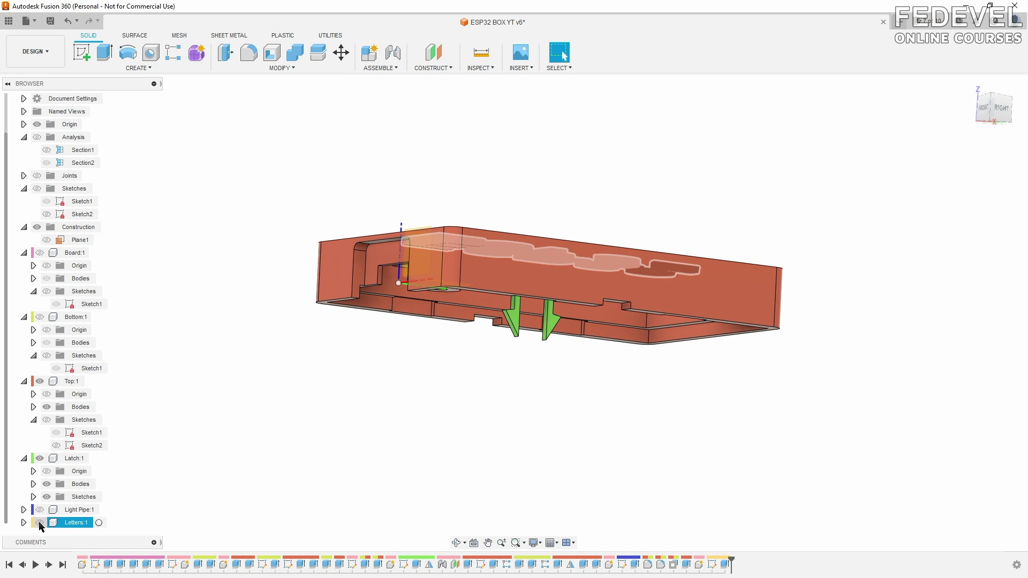
middle_click_drag(381, 438, 399, 462, "shift")
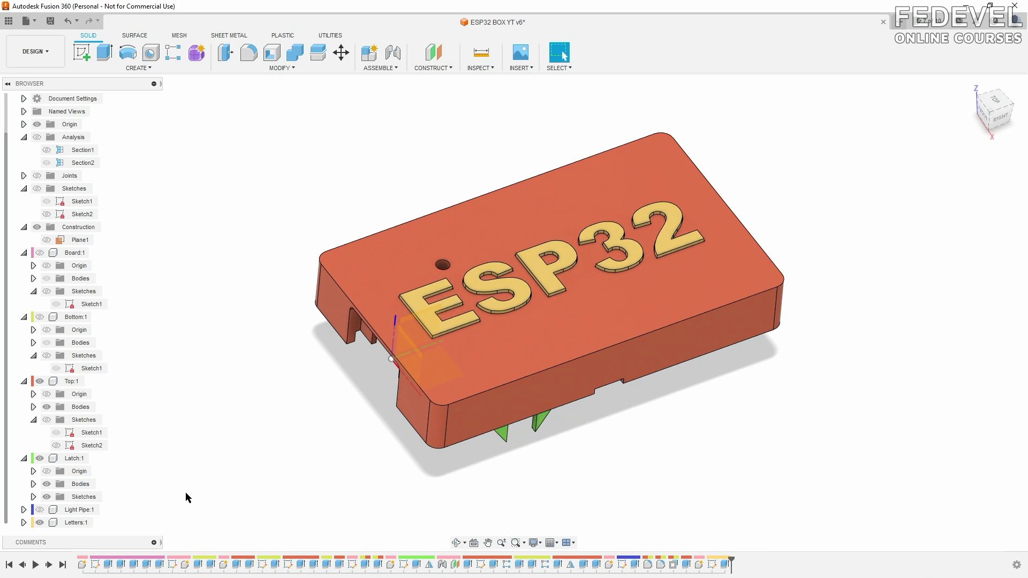
left_click(40, 510)
middle_click_drag(219, 443, 374, 391, "shift")
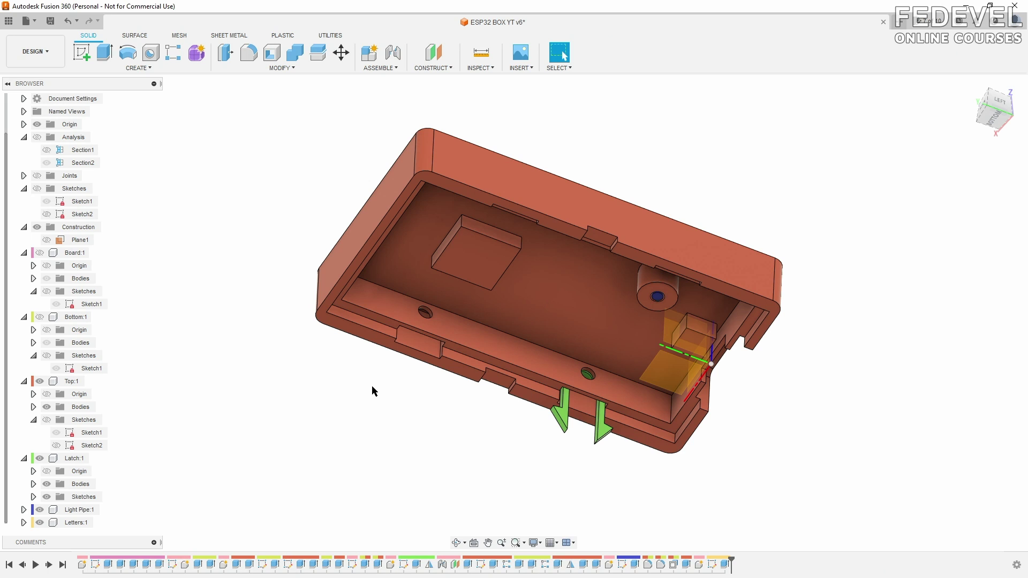
Show the Board and Bottom components to complete the box assembly and return to the home view.
left_click(39, 253)
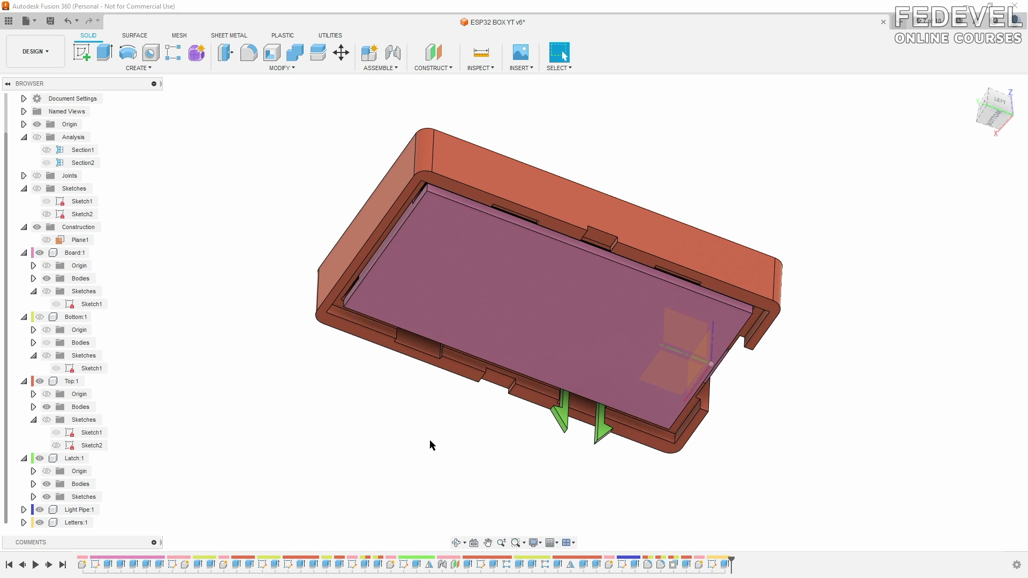
middle_click_drag(429, 443, 484, 434, "shift")
left_click(39, 317)
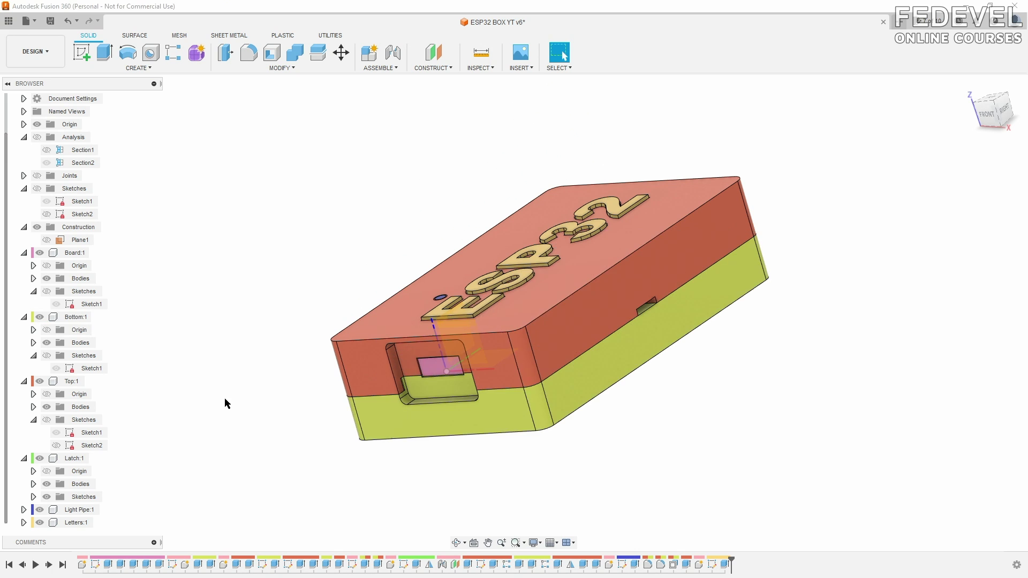
middle_click_drag(225, 402, 464, 484, "shift")
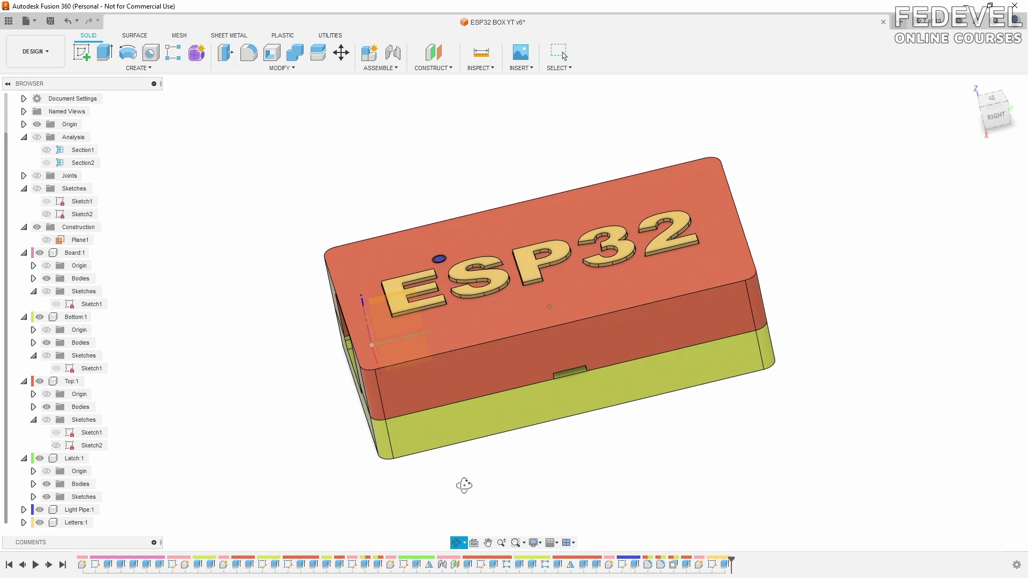
left_click(971, 87)
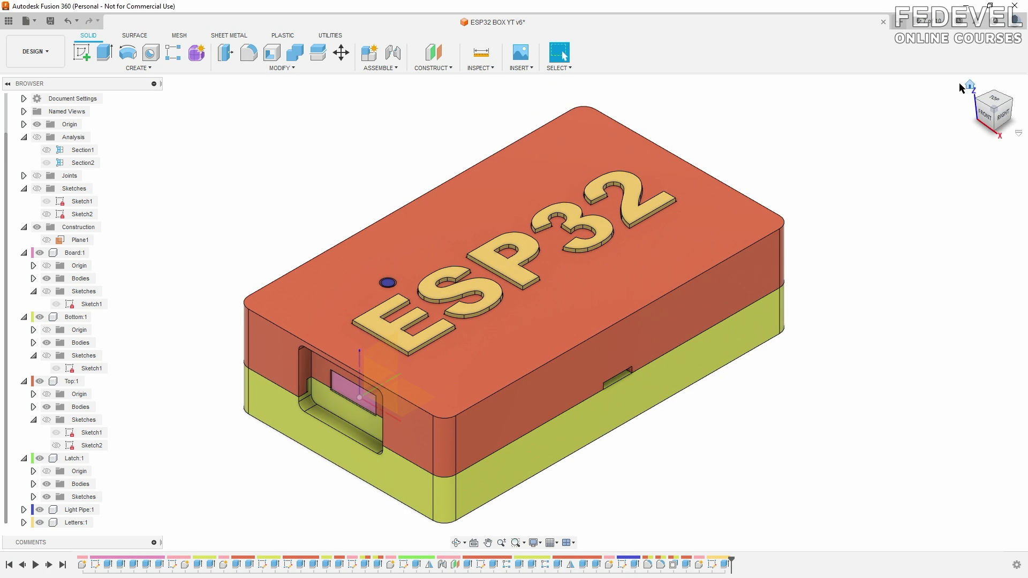
Set the user parameters board_width to 37.9 mm and board_length to 64.4 mm, keeping the box in view.
left_click(288, 69)
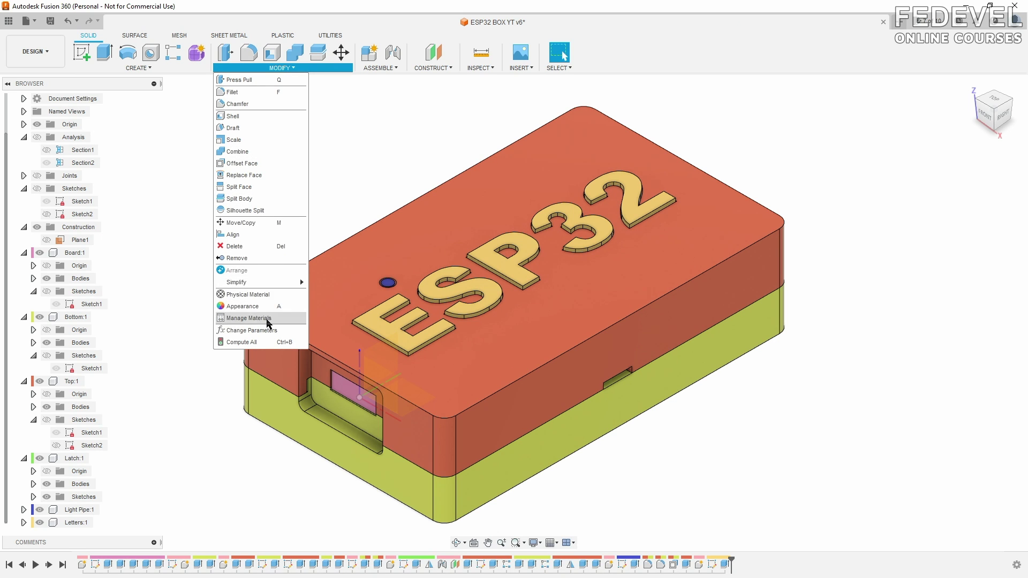
left_click(252, 331)
scroll(457, 86, "down", 5)
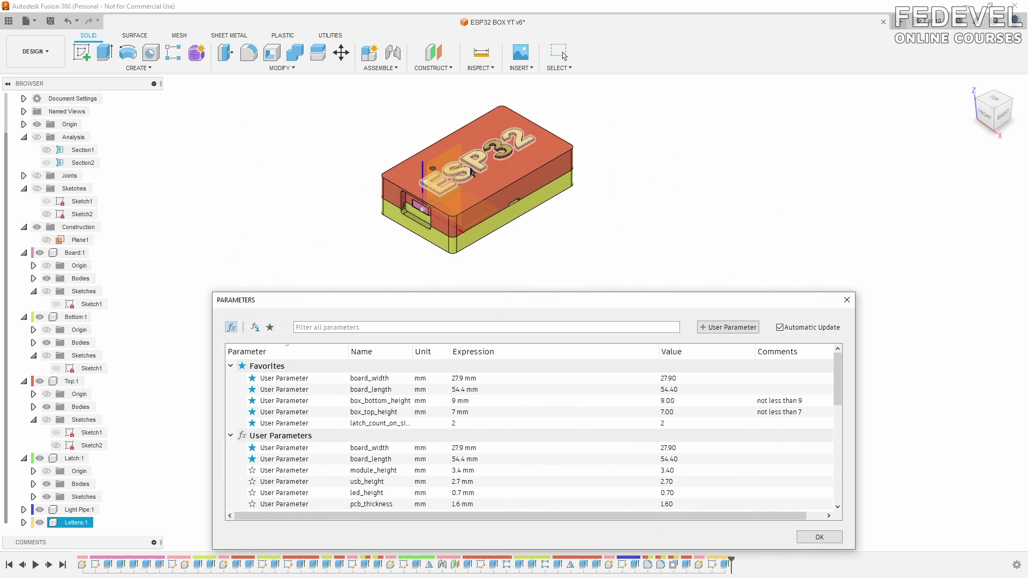
scroll(455, 214, "up", 2)
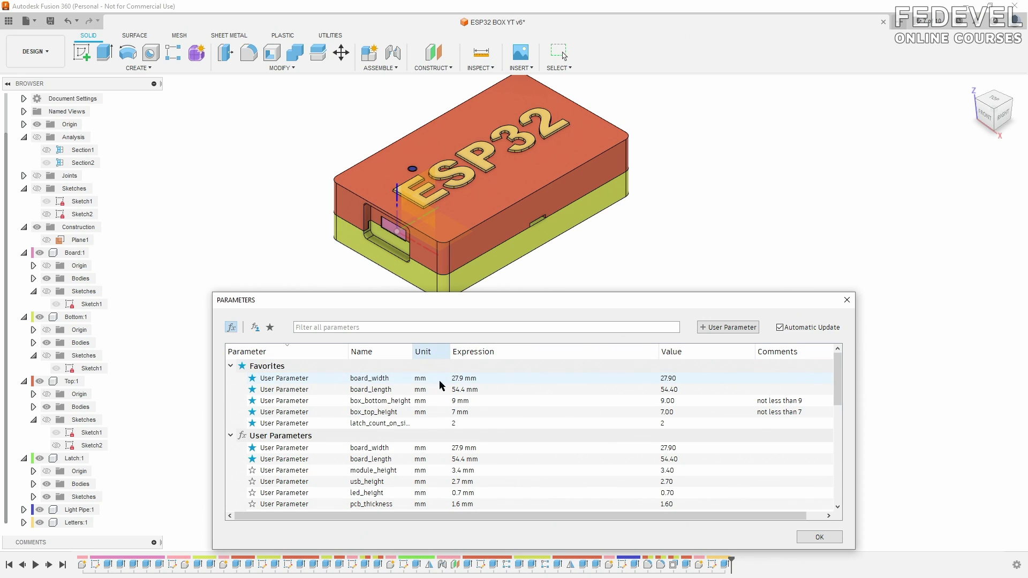
double_click(455, 379)
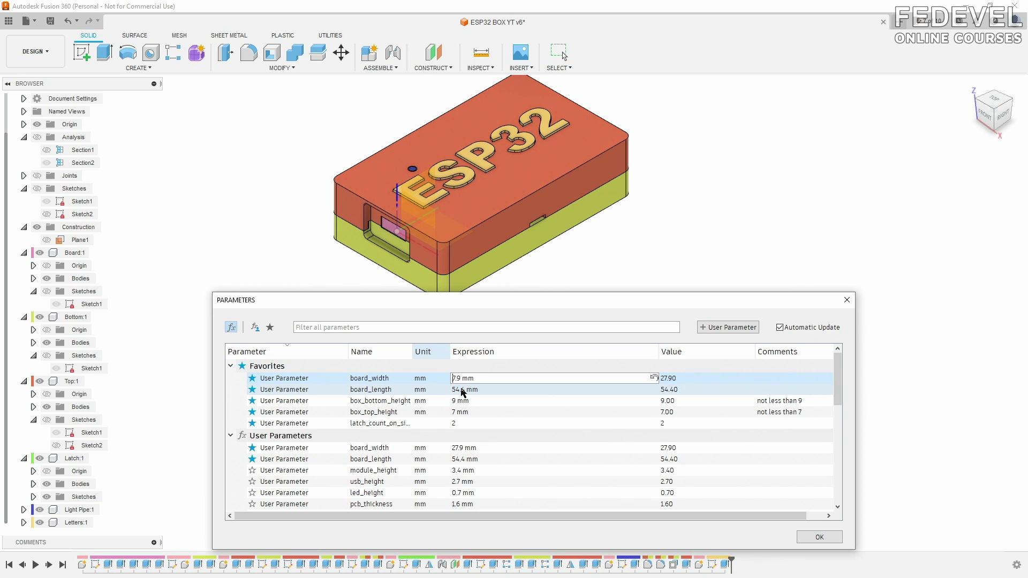
type("3")
key("Return")
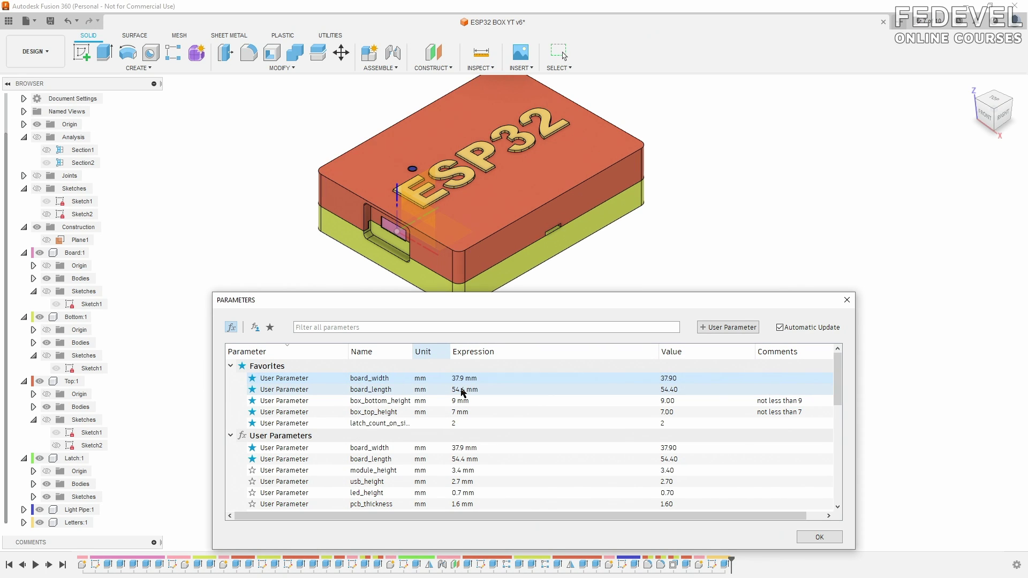
double_click(464, 390)
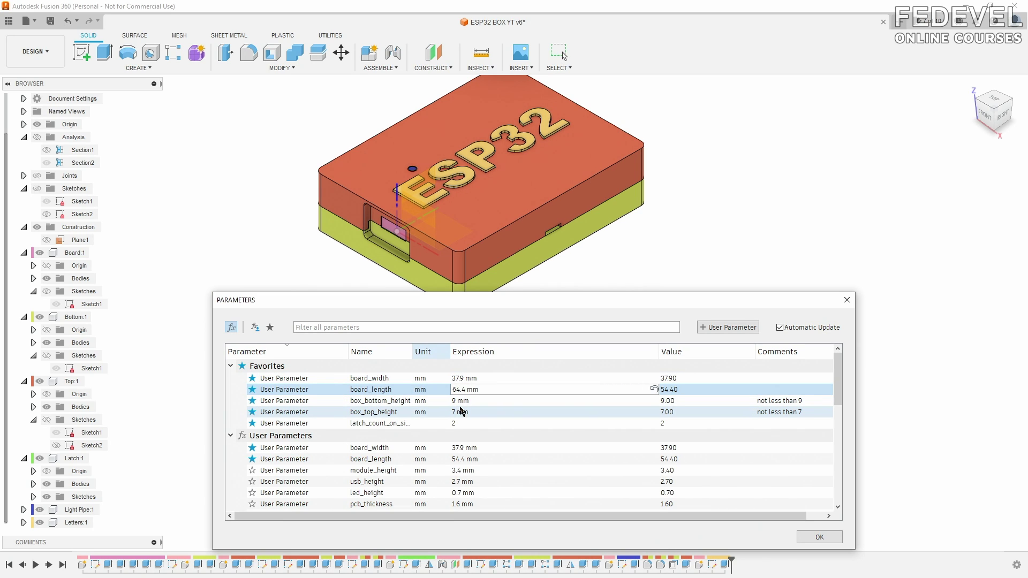
type("6")
key("Return")
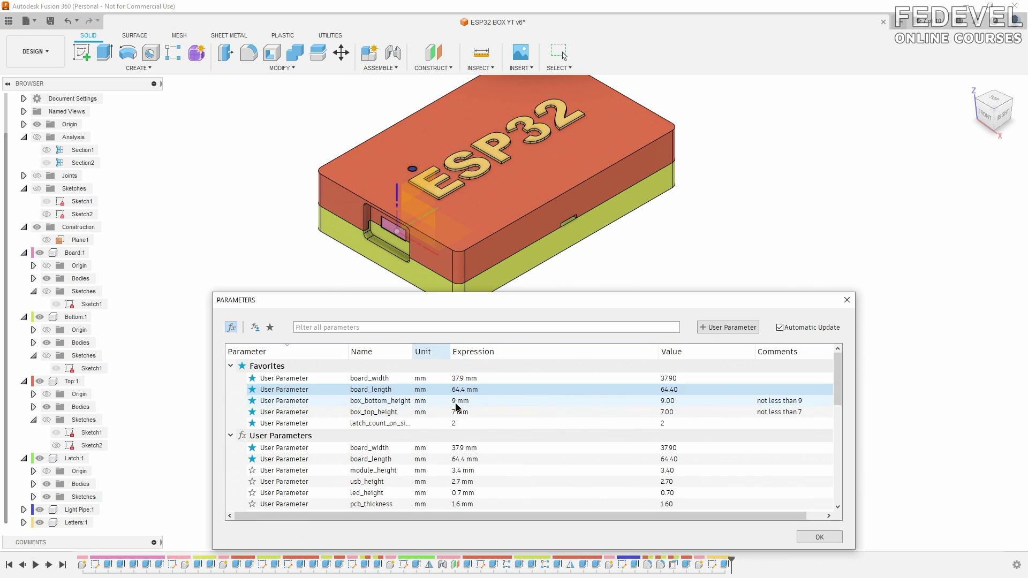
Set the user parameter box_bottom_height to 19 mm.
double_click(457, 403)
key("Left")
key("Left")
key("Left")
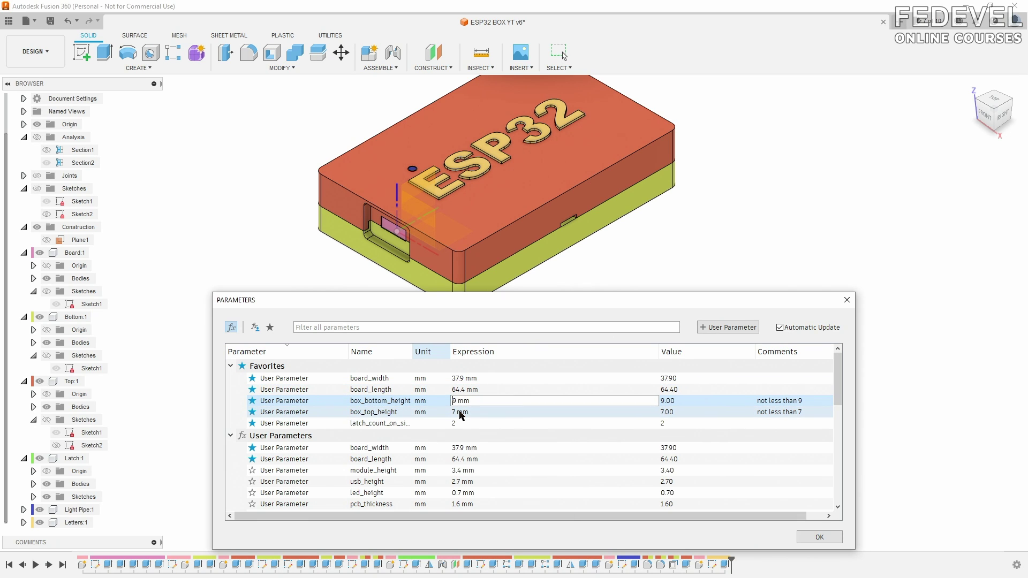
type("1")
key("Return")
Set the user parameter box_top_height to 17 mm.
double_click(459, 415)
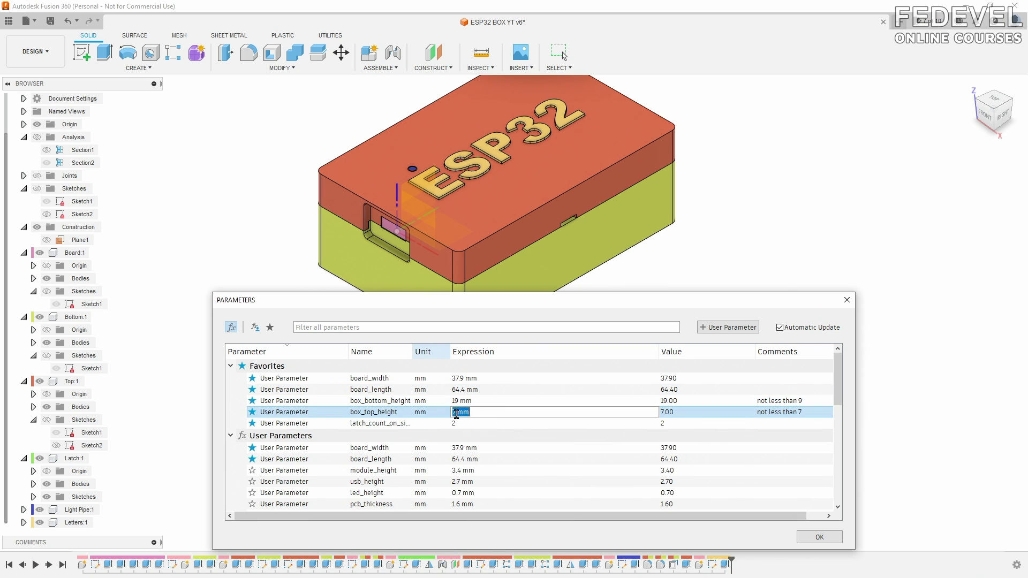
key("Left")
key("Left")
key("Left")
type("1")
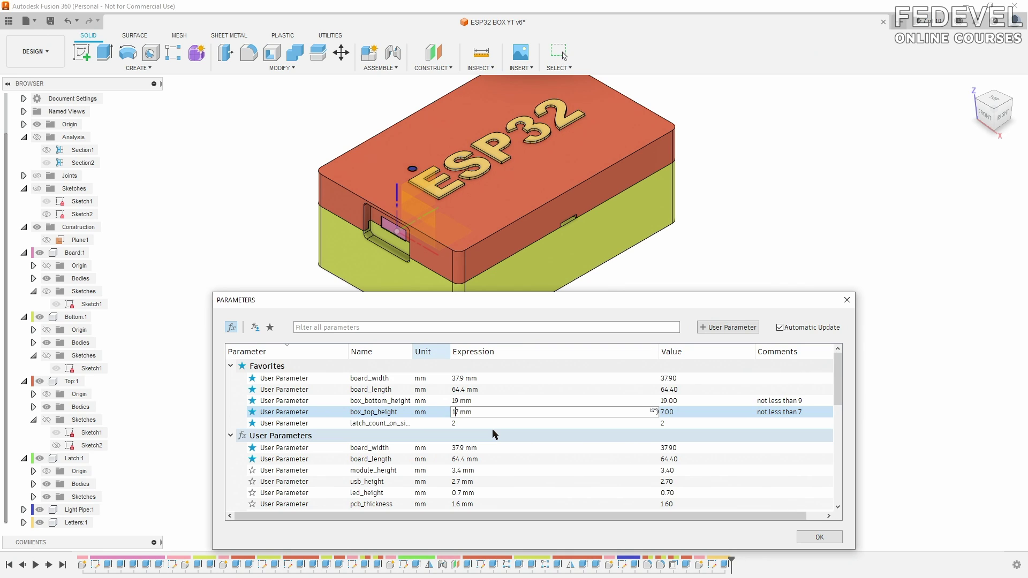
key("Return")
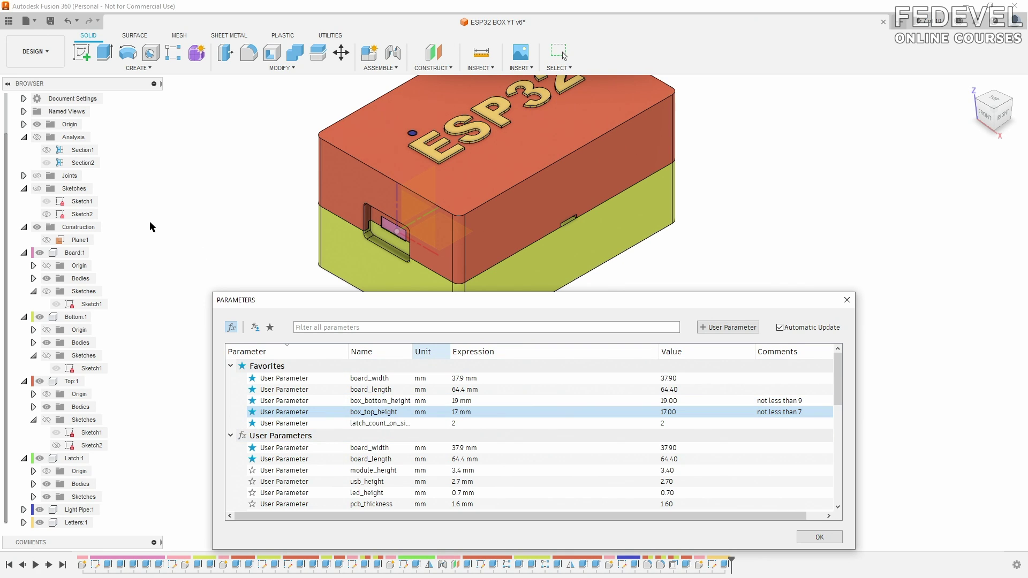
Turn the section analysis back on and set the favorite latch count parameter to 3.
left_click(37, 137)
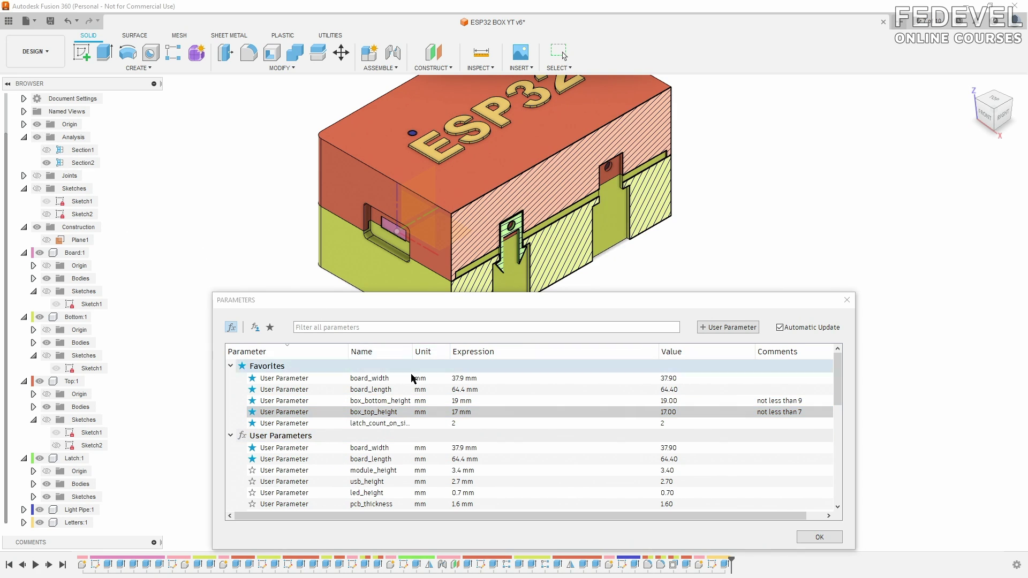
double_click(459, 423)
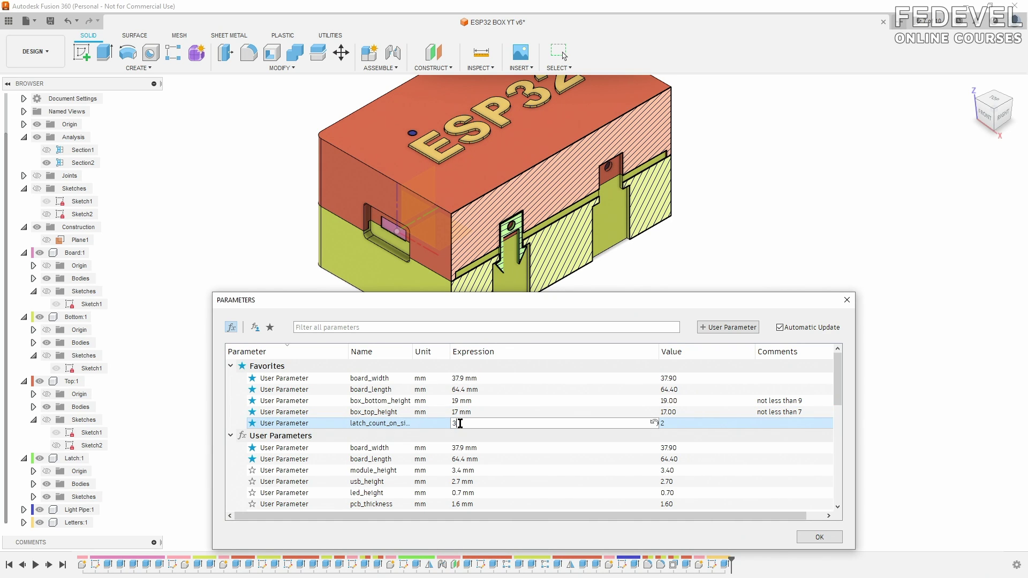
type("3")
key("Return")
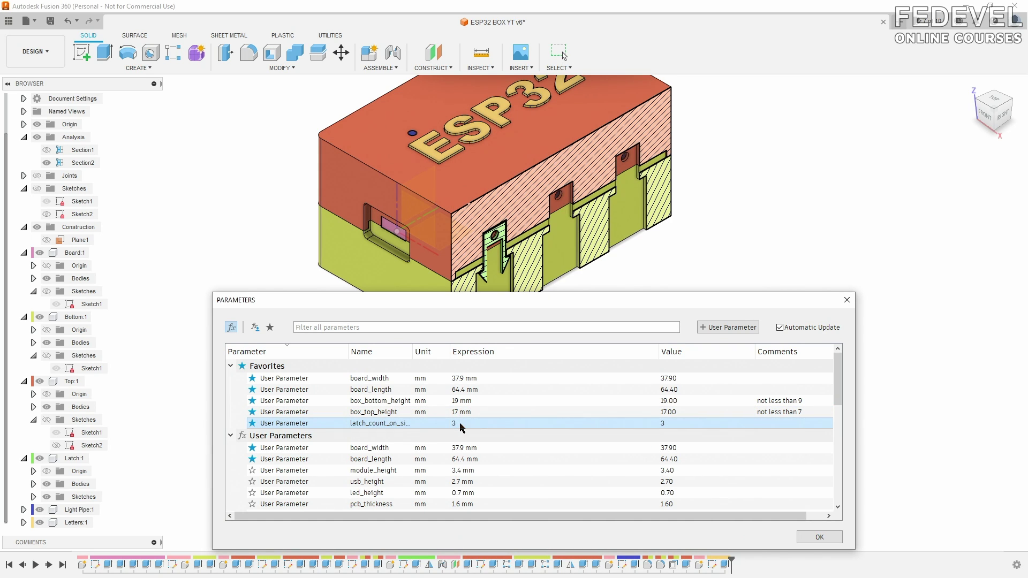
Hide the Top component and switch to Section1 to examine how the board sits inside the enlarged Bottom.
left_click(40, 381)
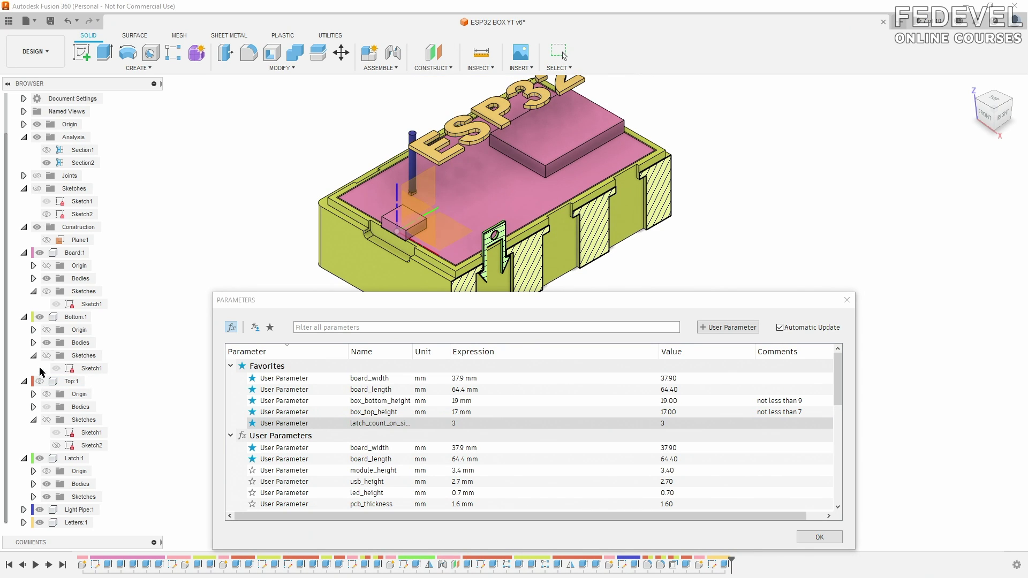
left_click(40, 252)
left_click(38, 254)
left_click(47, 151)
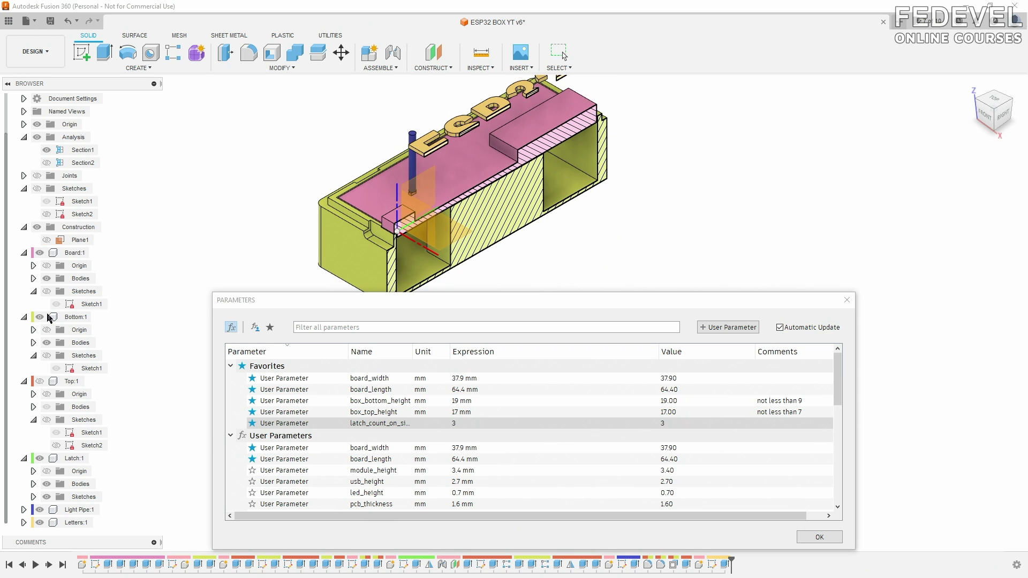
Show the Top component again and set the user parameter board_width to 27.9 mm.
left_click(39, 381)
mouse_move(592, 258)
middle_mouse_down("shift")
mouse_move(566, 246)
mouse_move(578, 251)
middle_mouse_up("shift")
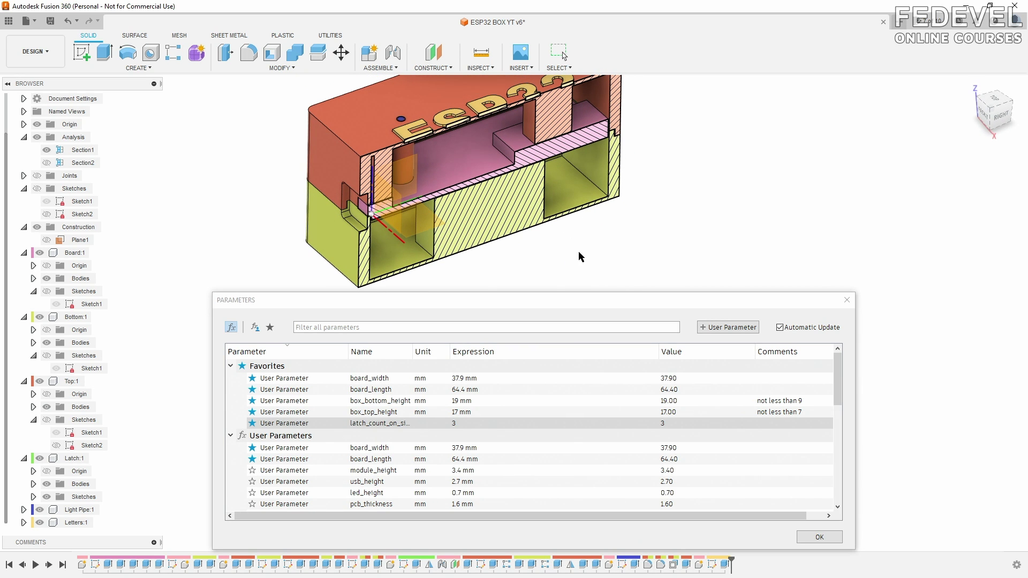
left_click(457, 378)
left_click(457, 379)
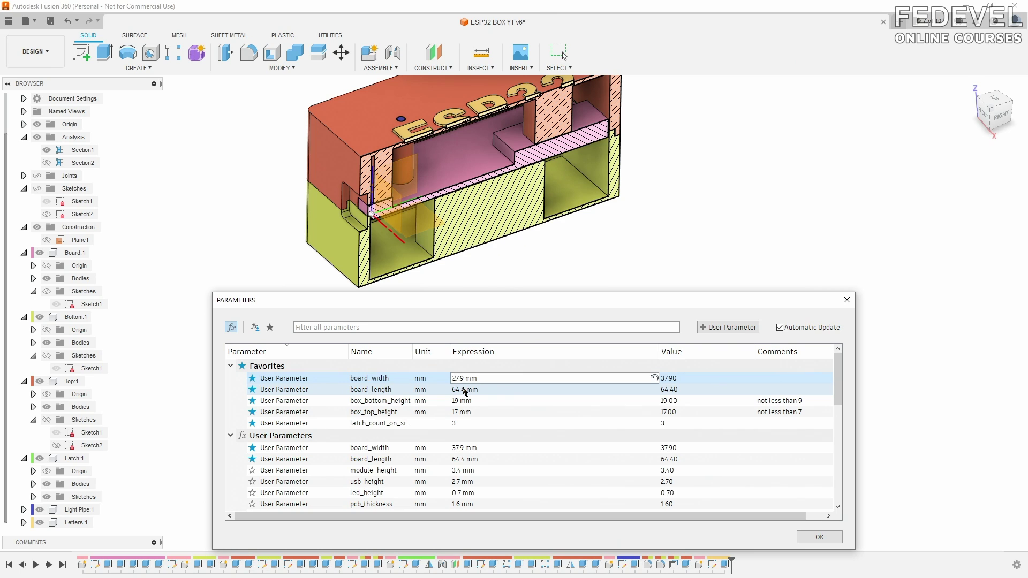
key("Return")
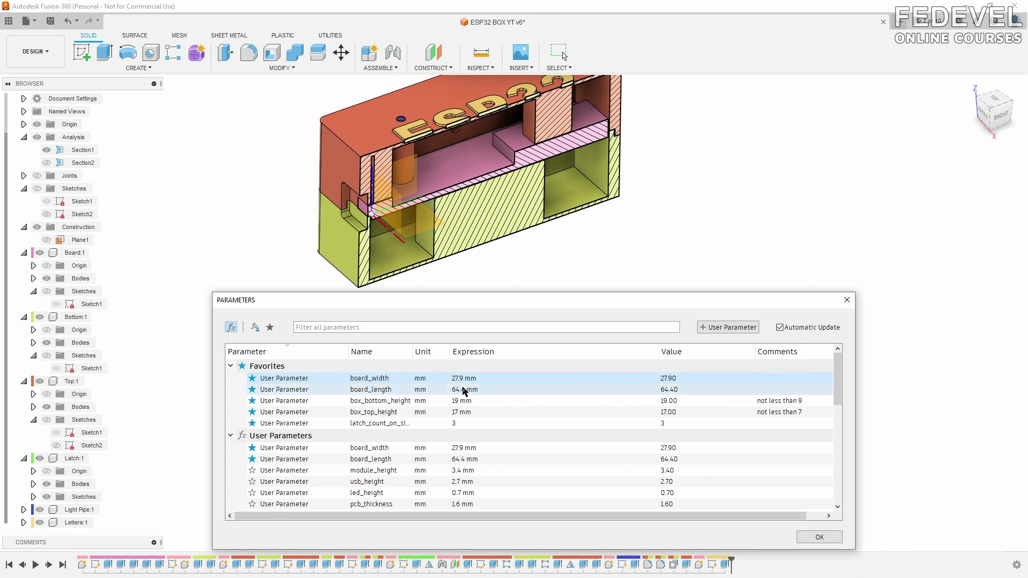
Set the user parameter board_length to 54.4 mm.
left_click(458, 390)
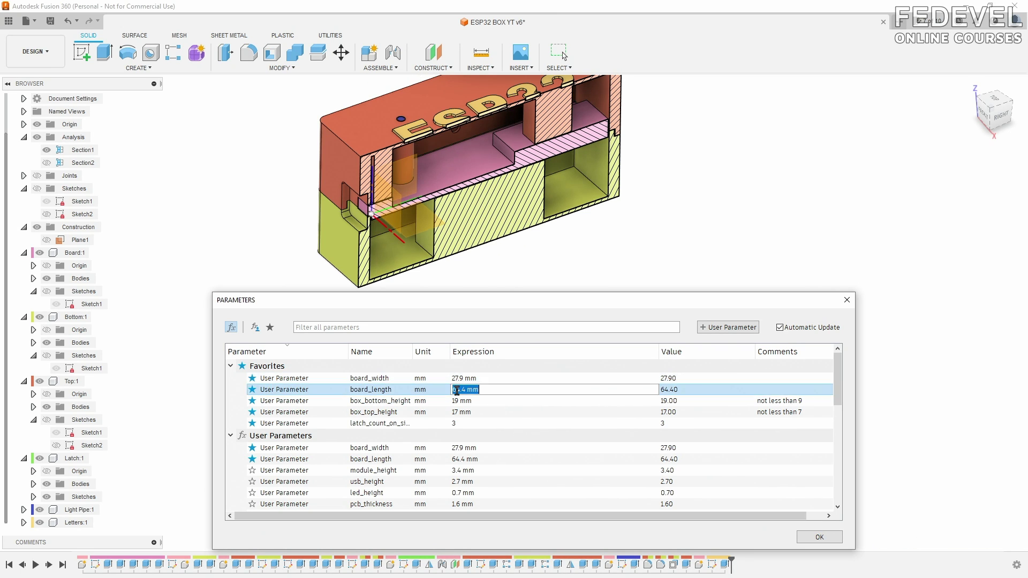
left_click(457, 390)
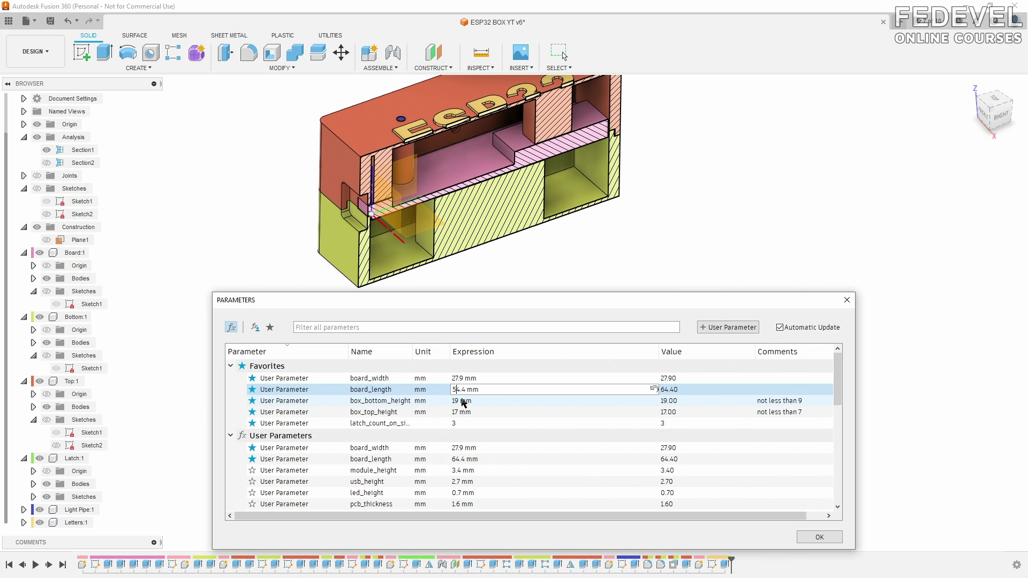
type("5")
key("Return")
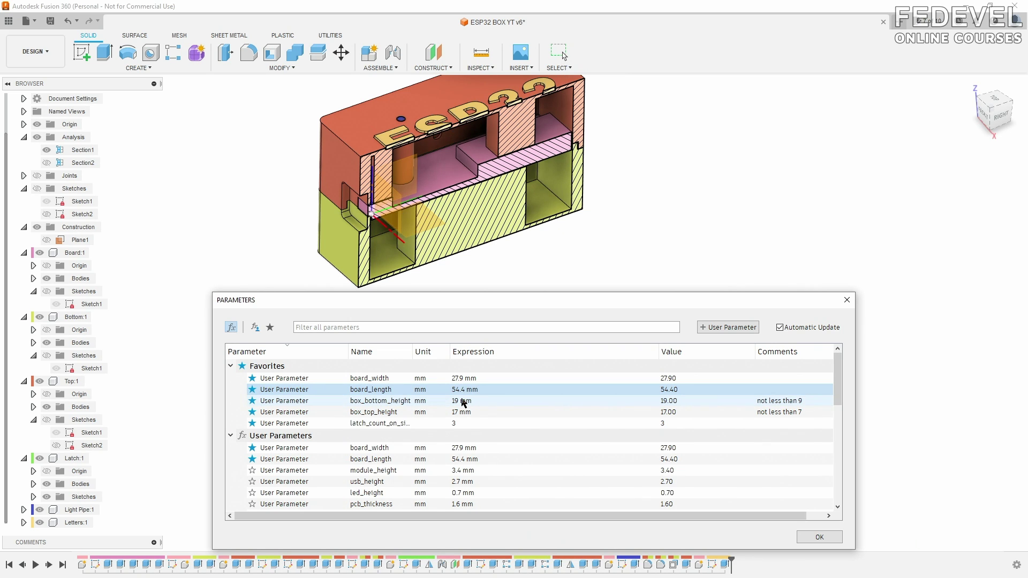
Set the user parameters box_bottom_height to 9 mm and box_top_height to 7 mm.
left_click(455, 403)
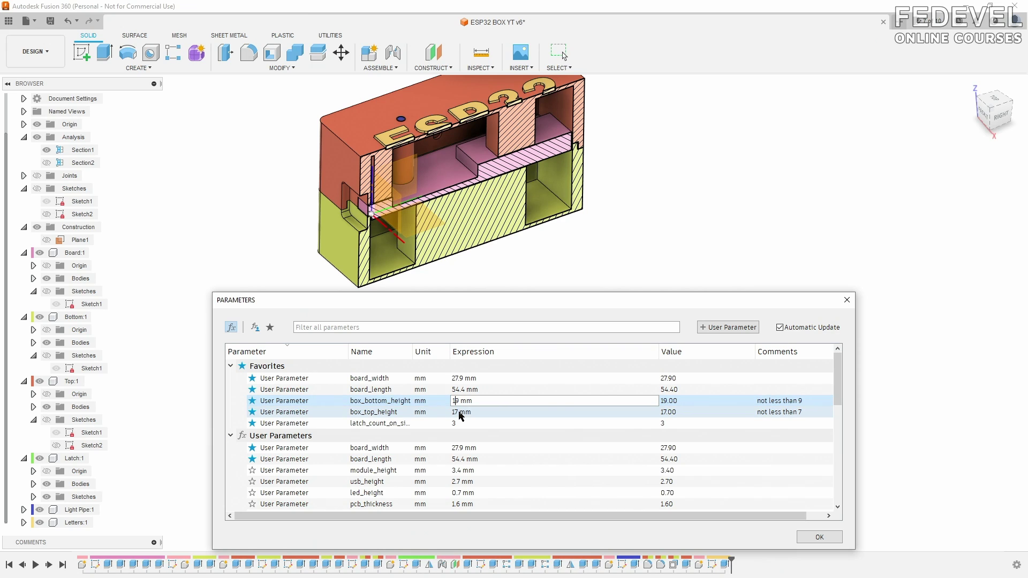
key("Return")
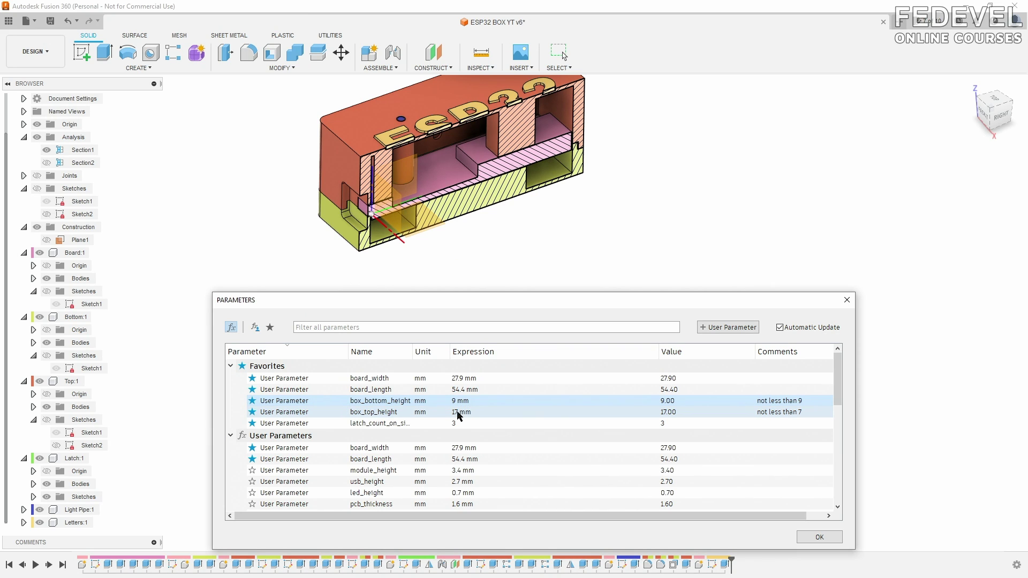
left_click(457, 412)
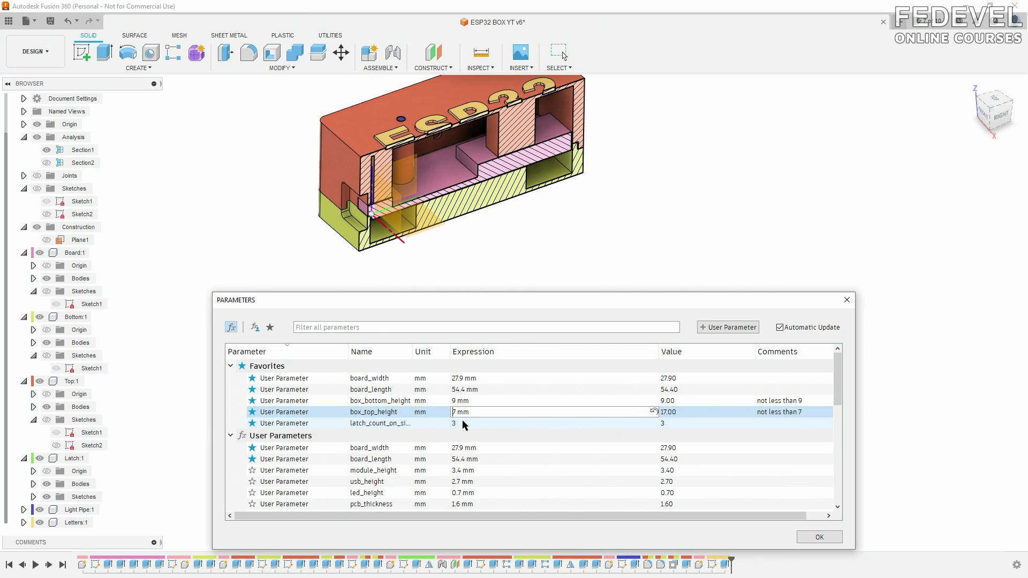
key("Return")
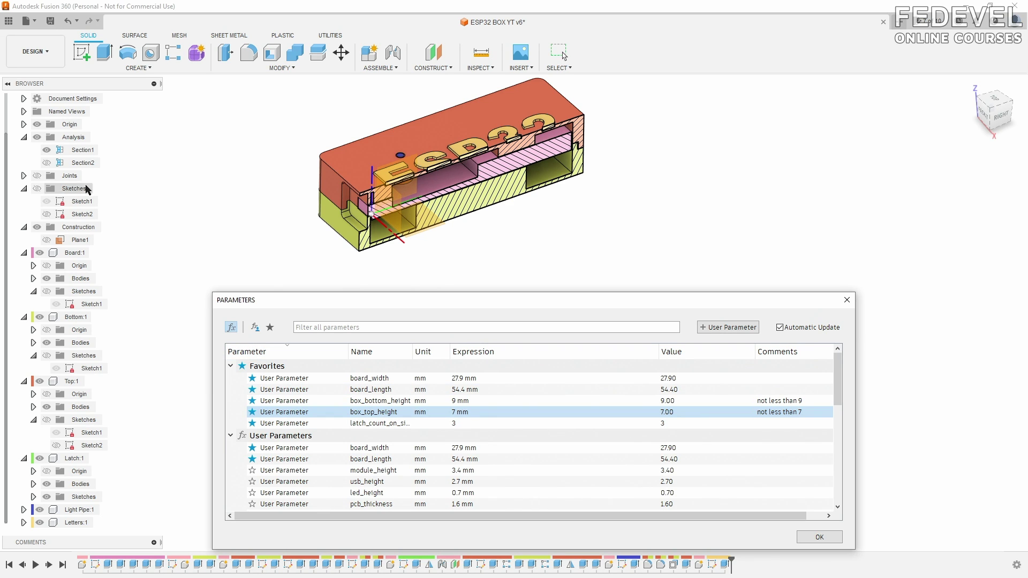
Switch to the Section2 analysis and set the favorite latch count parameter to 2.
left_click(47, 163)
left_click(465, 423)
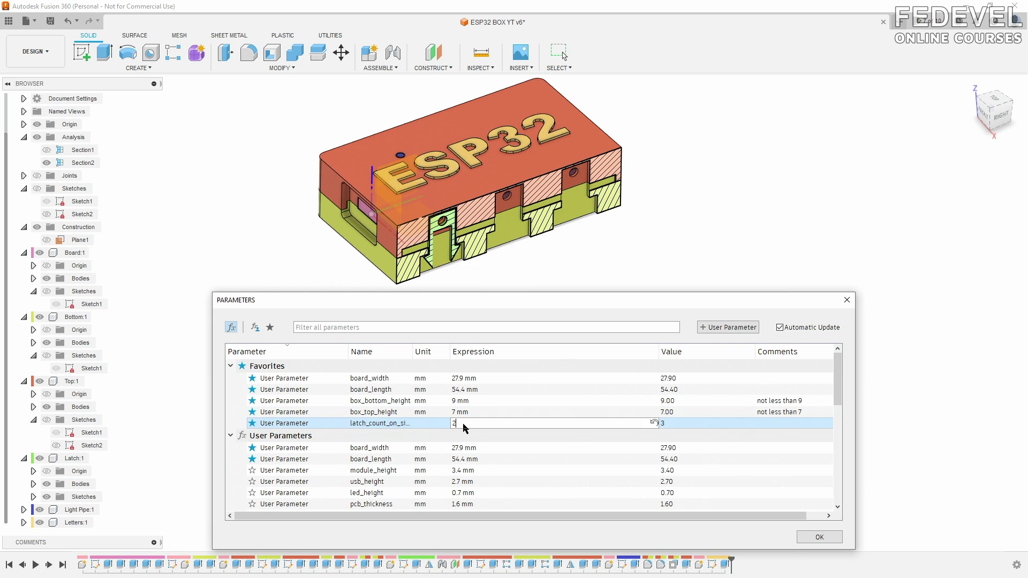
type("2")
key("Return")
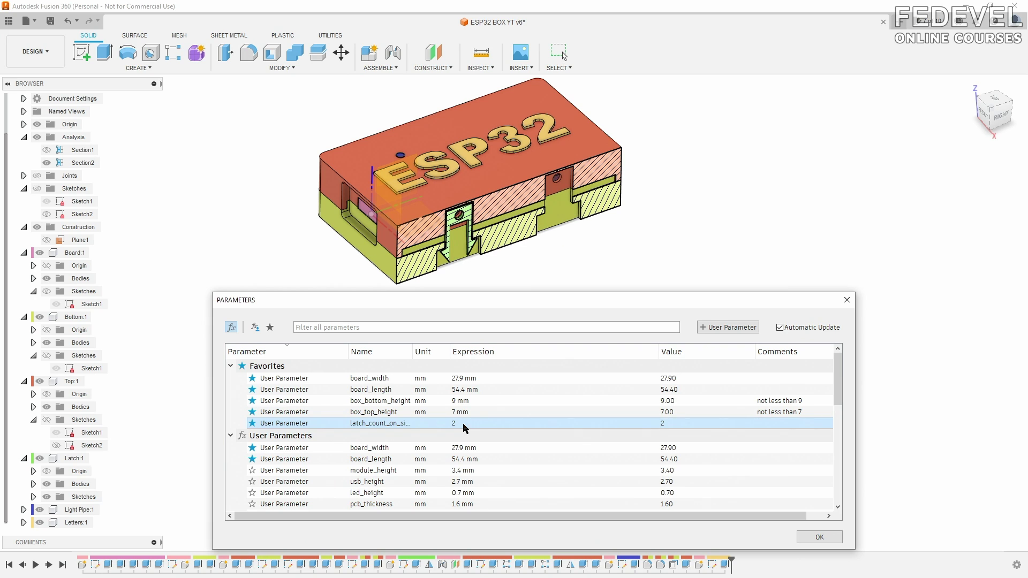
Close the parameters, turn off the section analysis and save the design with the version description "Done".
left_click(847, 303)
left_click(971, 87)
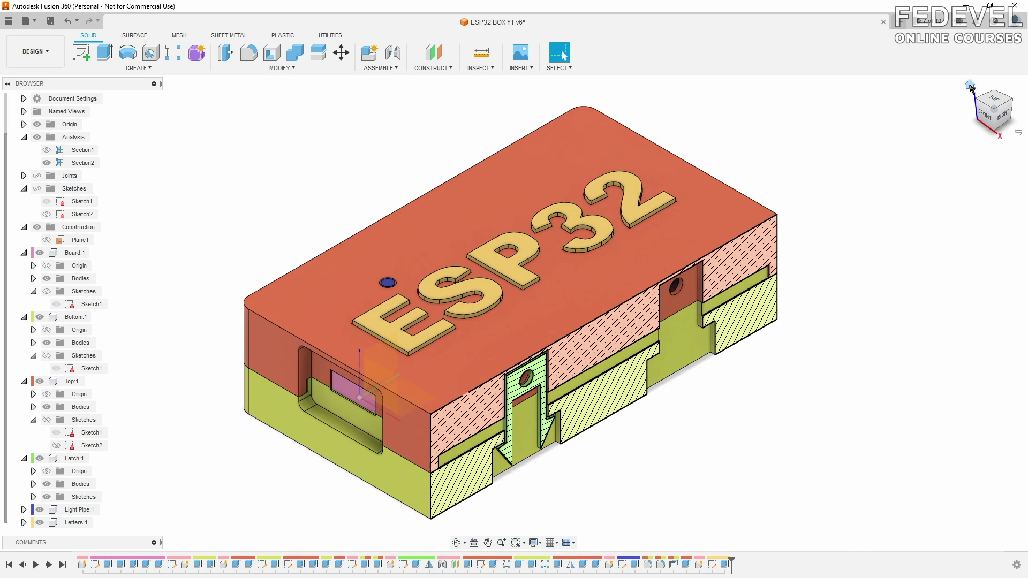
left_click(37, 137)
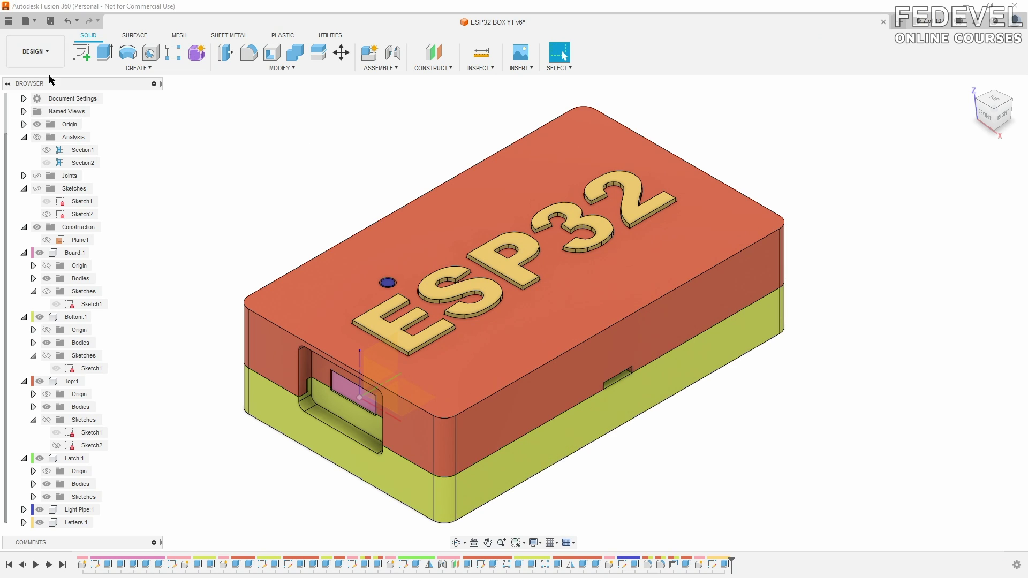
left_click(50, 21)
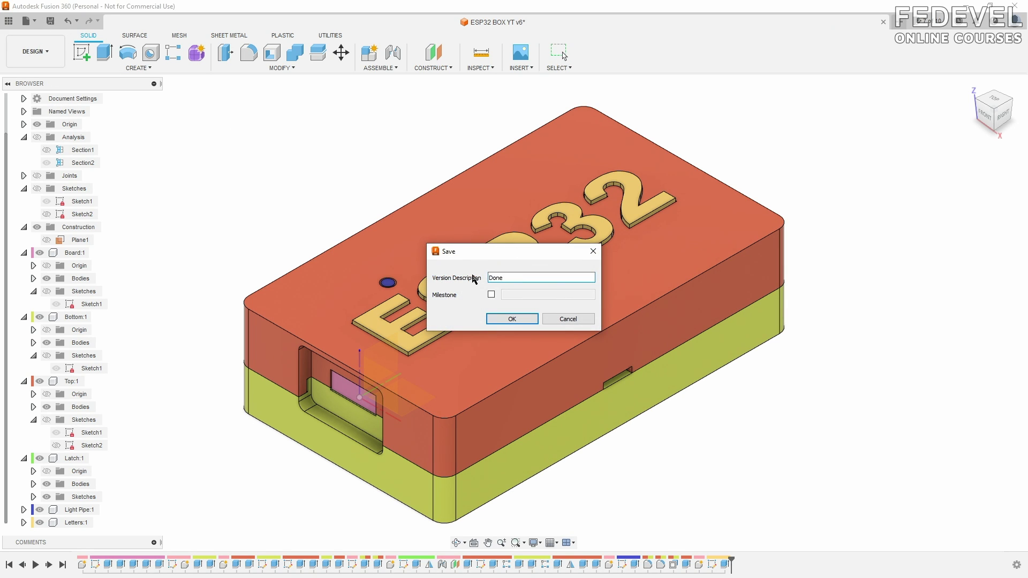
left_click(516, 320)
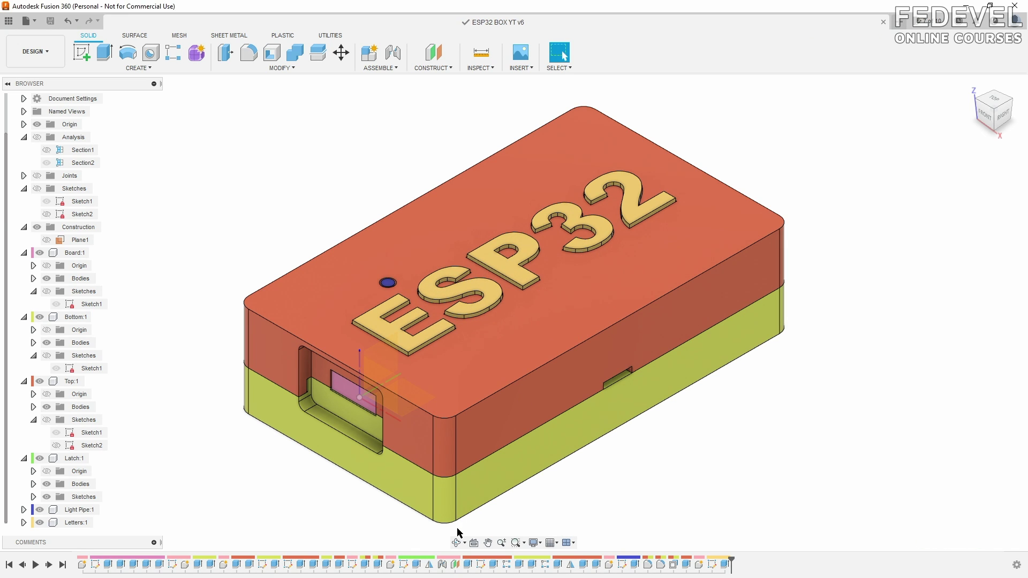
Isolate the Bottom component so it is the only part shown.
right_click(78, 317)
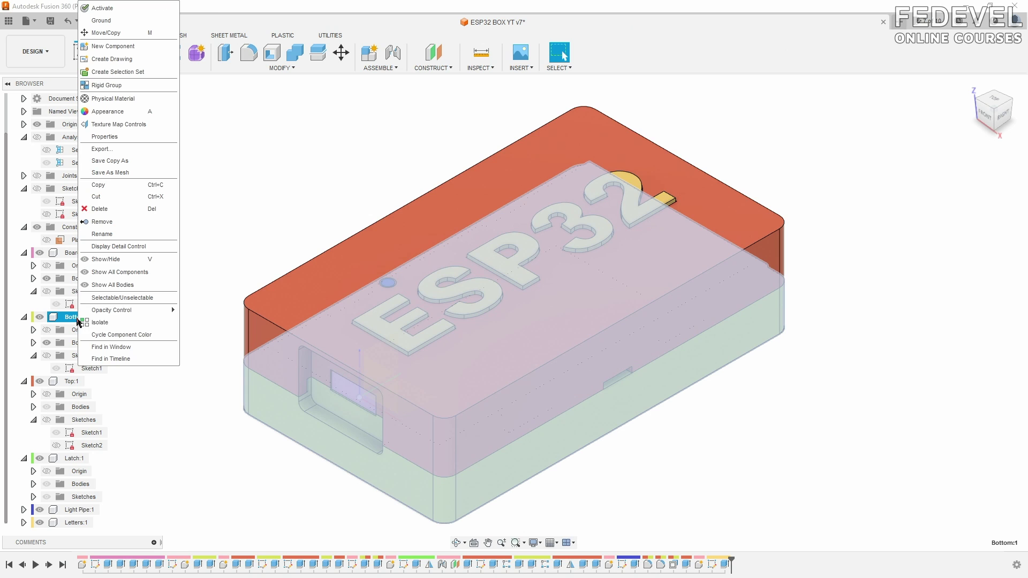
left_click(125, 325)
left_click(217, 253)
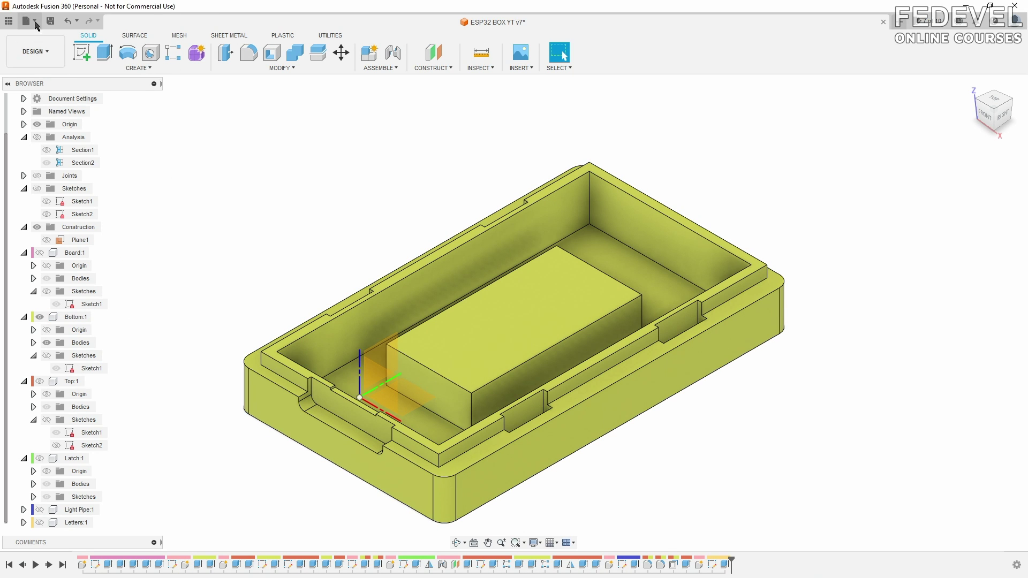
Start an export of the isolated Bottom named box_bottom with the type STL Files (*.stl).
left_click(26, 21)
left_click(83, 166)
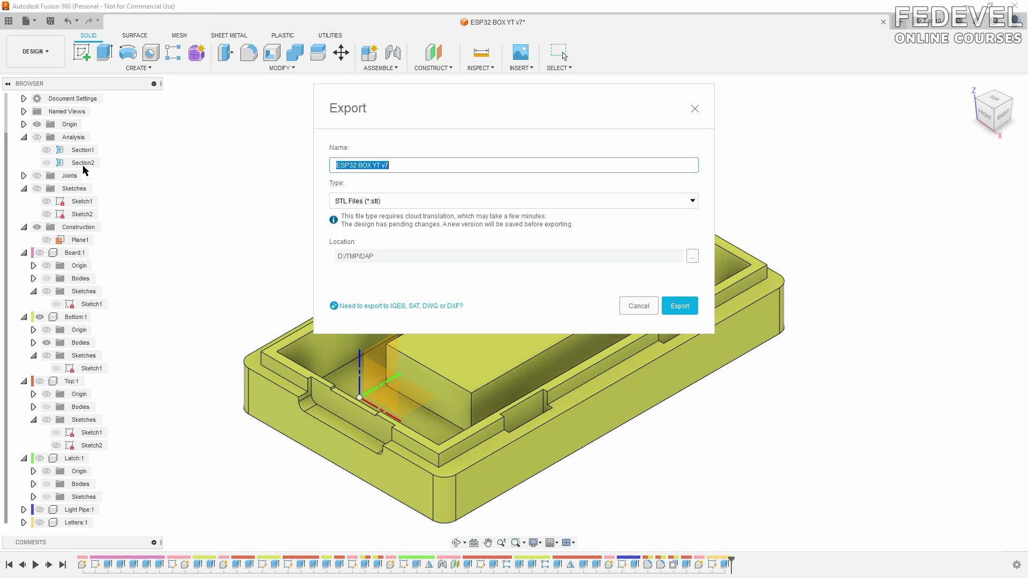
left_click_drag(409, 165, 317, 166)
type("box_bottom")
left_click(390, 202)
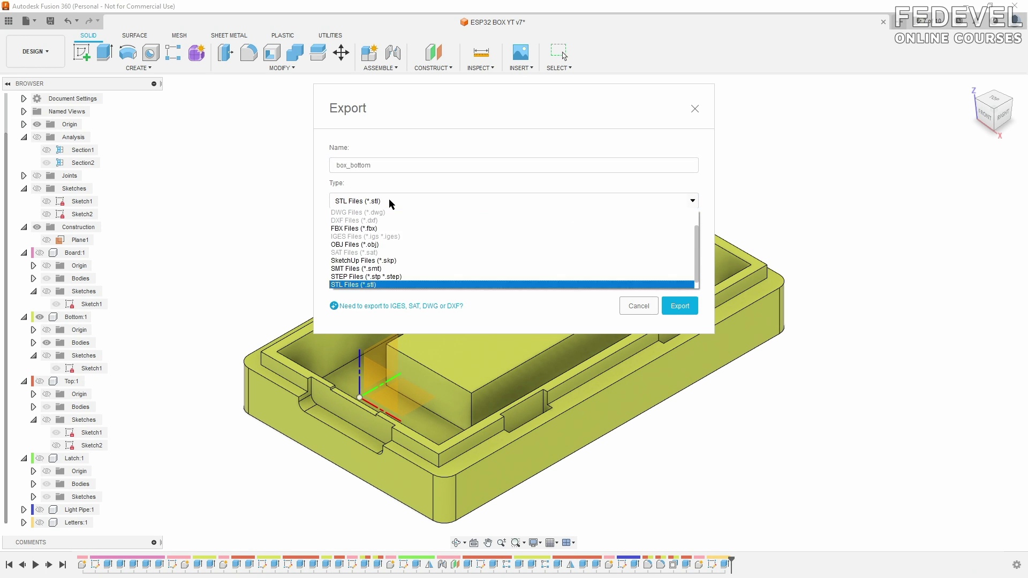
left_click(375, 285)
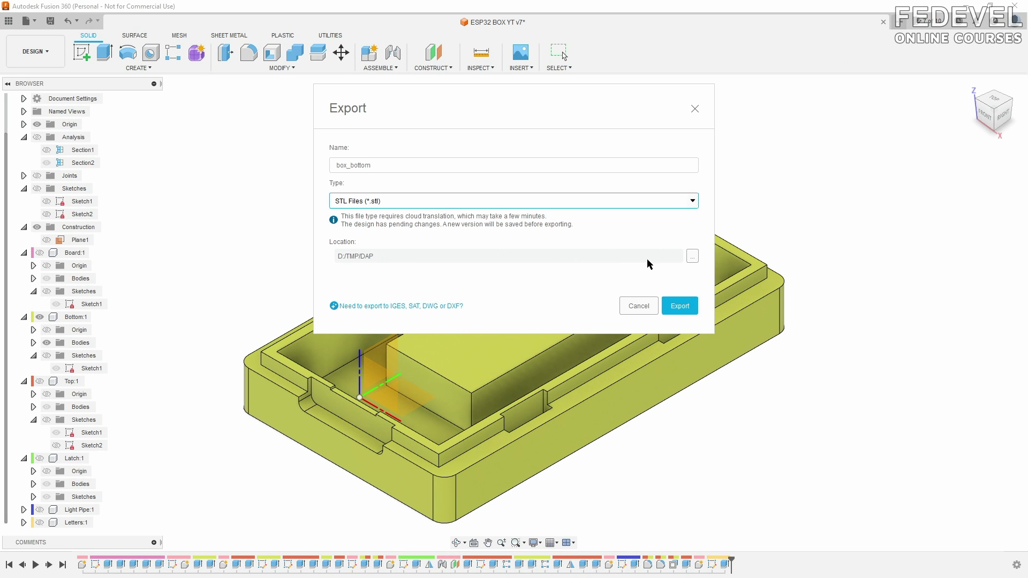
Set the export location to D:/FEDEVEL Academy/ESP32 BOX - FUSION 360 YT, export box_bottom and dismiss the job status.
left_click(692, 256)
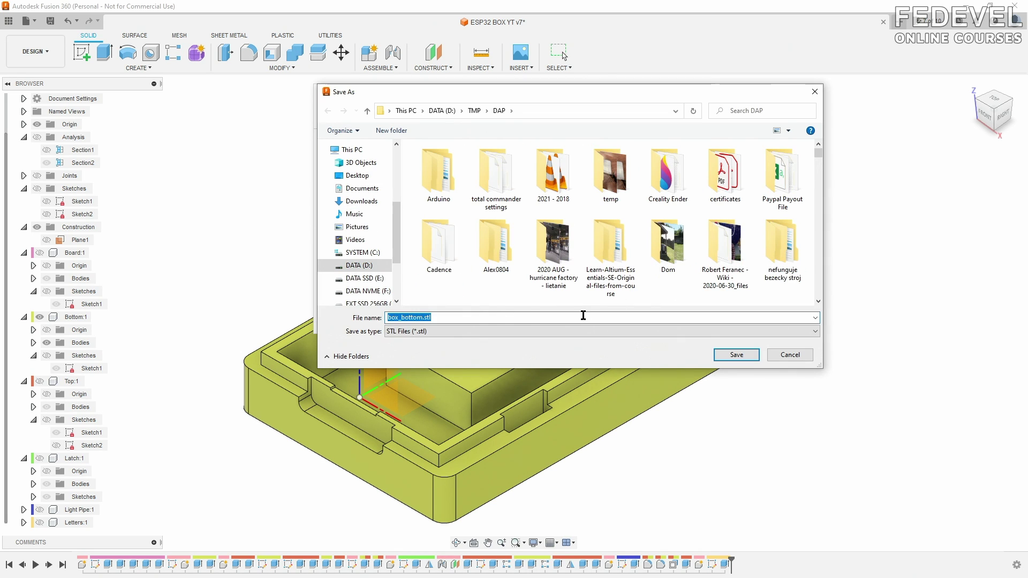
type("d:\\FEDEVEL Academy\\ESP32 BOX - FUSION 360 YT\\")
left_click(730, 354)
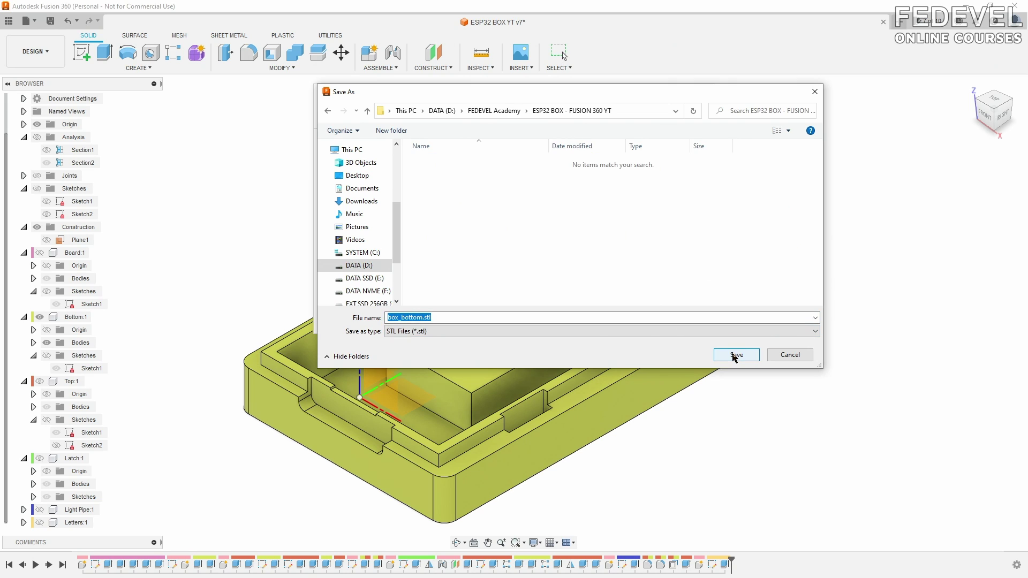
left_click(737, 356)
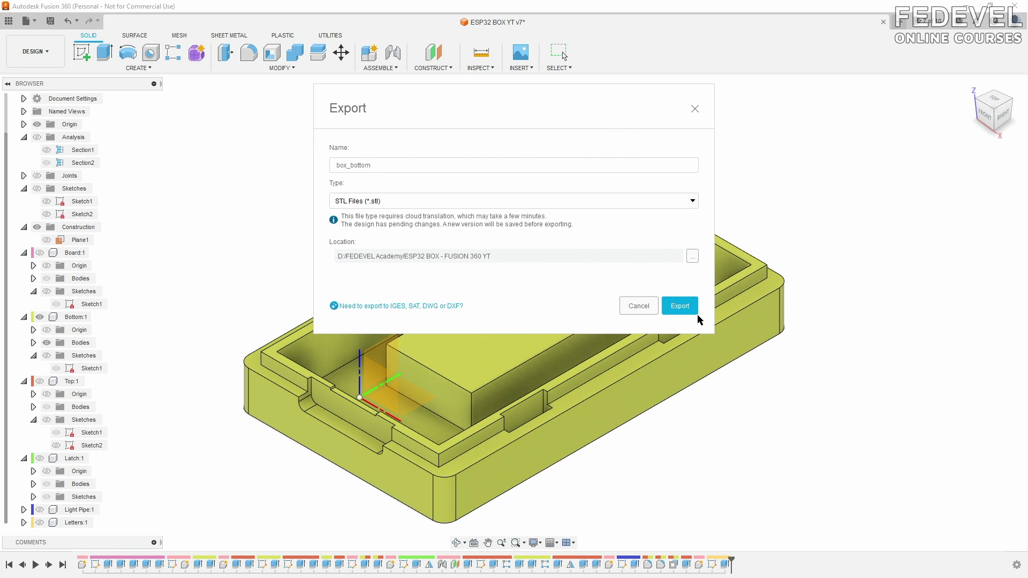
left_click(681, 307)
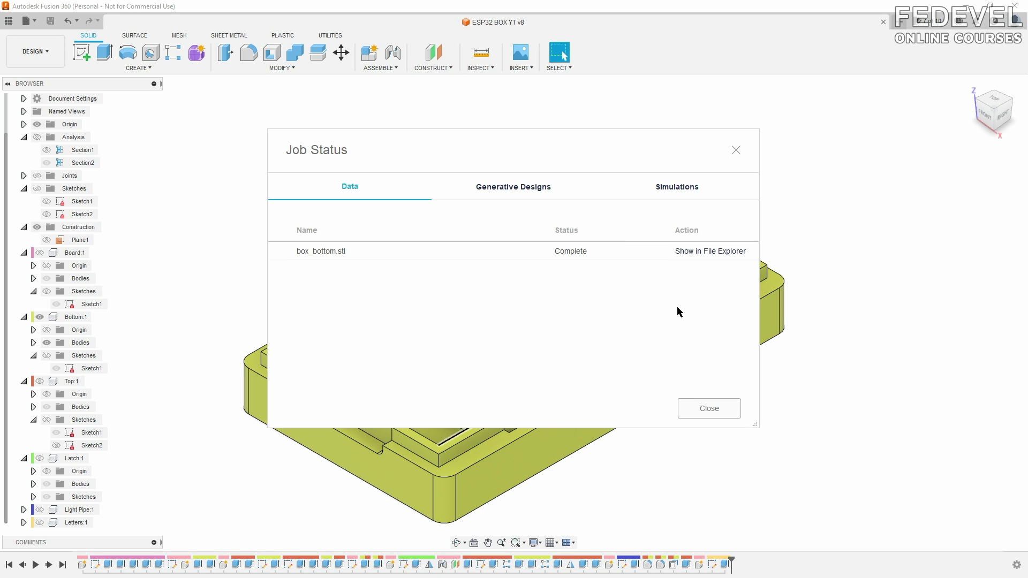
left_click(736, 151)
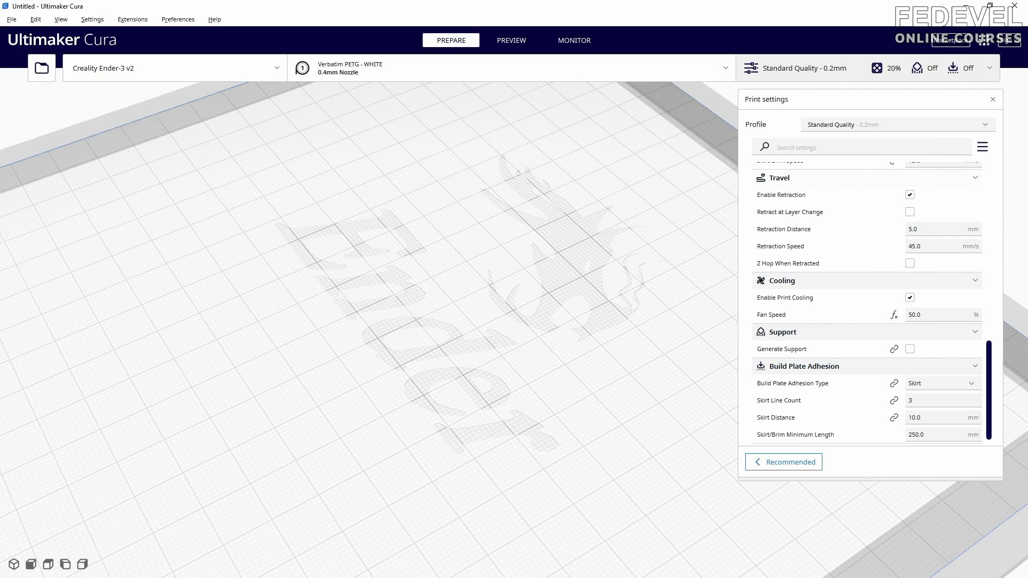
Load box_bottom.stl from Total Commander onto the build plate in Ultimaker Cura.
key("alt+Tab")
left_click_drag(460, 200, 418, 242)
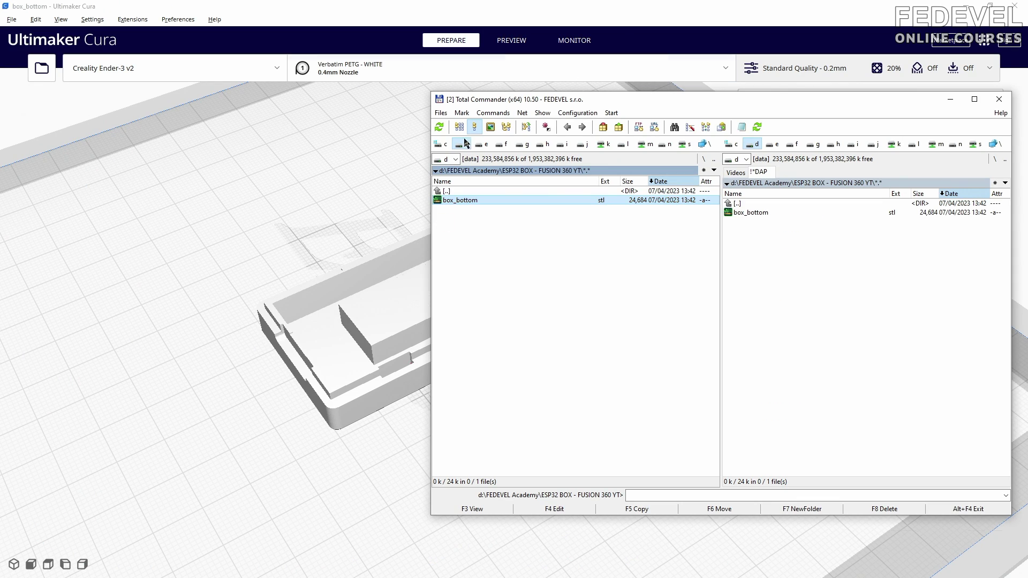
left_click(526, 8)
Set the build plate adhesion's Skirt Line Count to 20 and Skirt Distance to 0 mm.
double_click(937, 401)
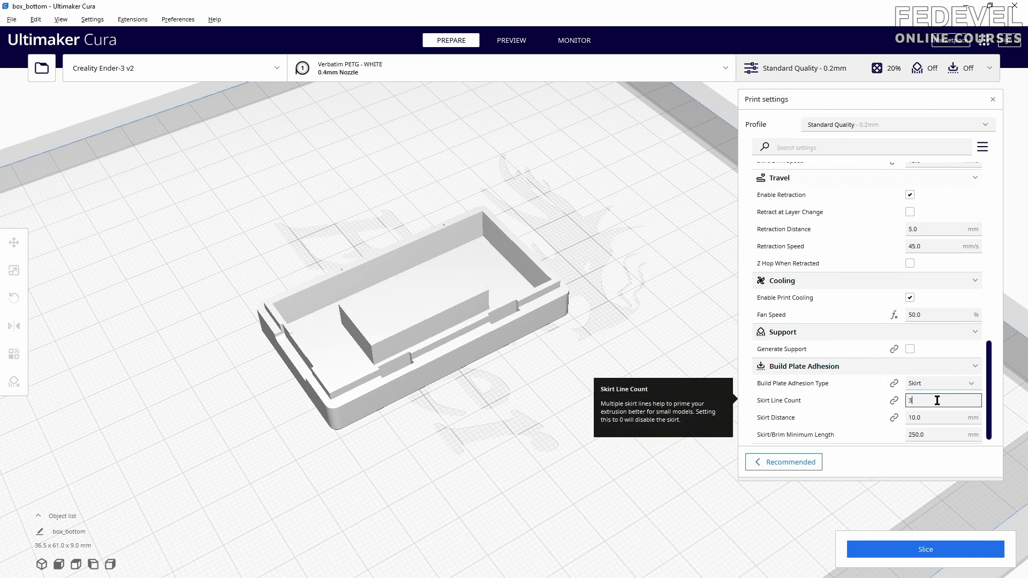
type("20")
key("Tab")
type("0")
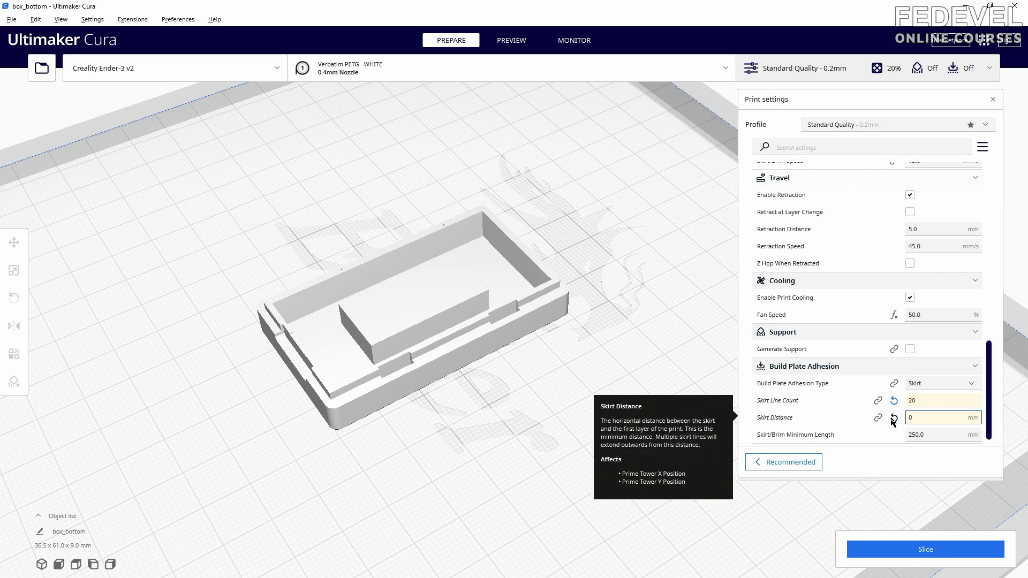
Slice box_bottom, check its layers in the preview and save the sliced file to the removable drive.
left_click(916, 550)
left_click(883, 550)
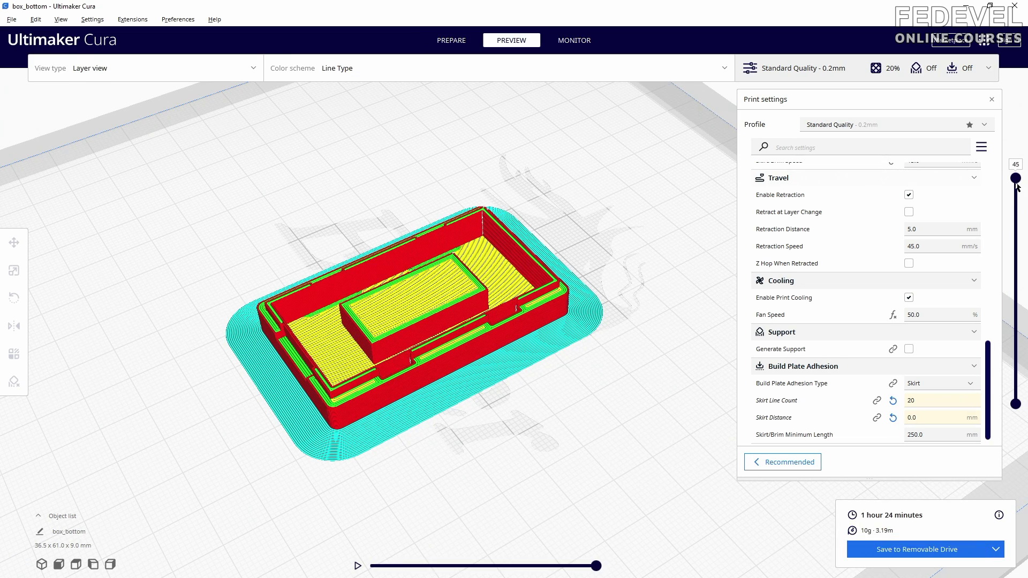
left_click_drag(1016, 178, 1016, 225)
left_click(917, 550)
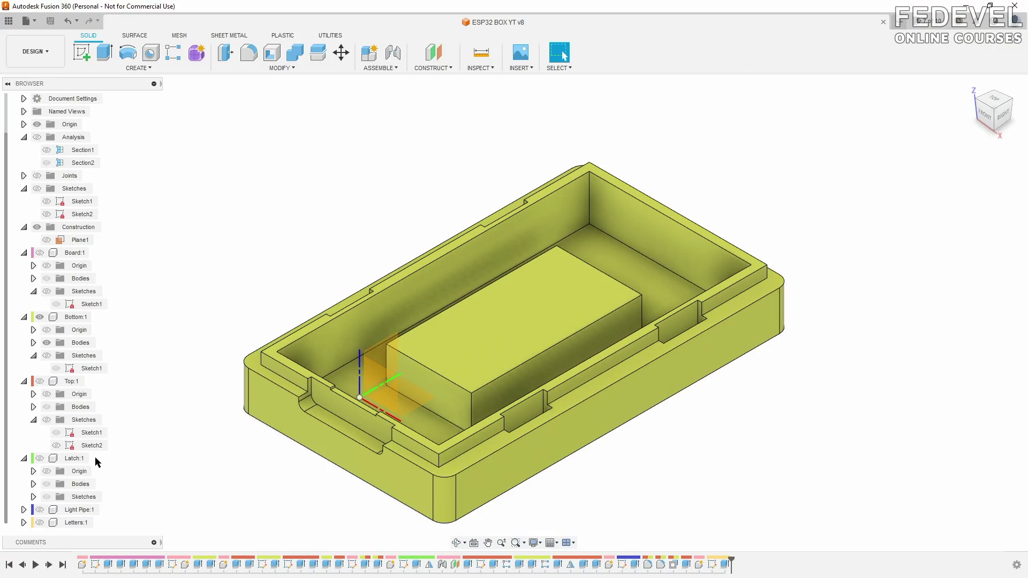
Return to Fusion 360 and isolate the Top component.
right_click(69, 381)
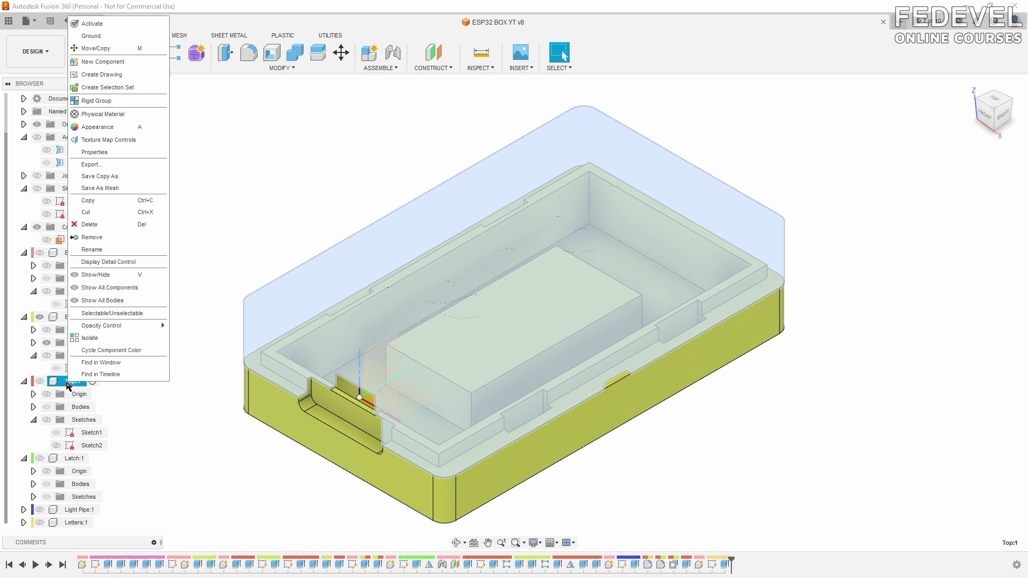
left_click(111, 339)
left_click(204, 239)
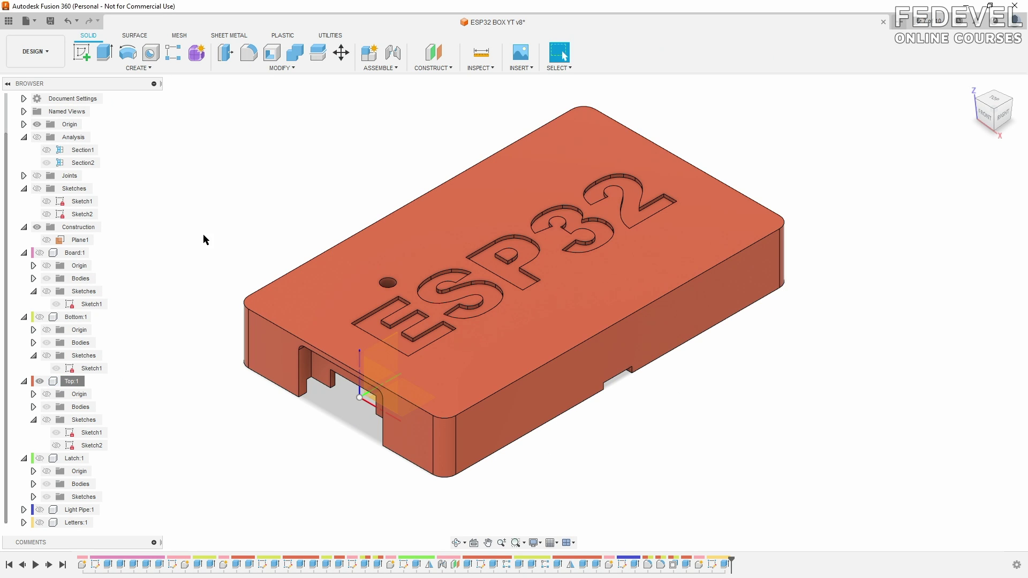
Export the isolated Top component as an STL file named box_top.
left_click(37, 23)
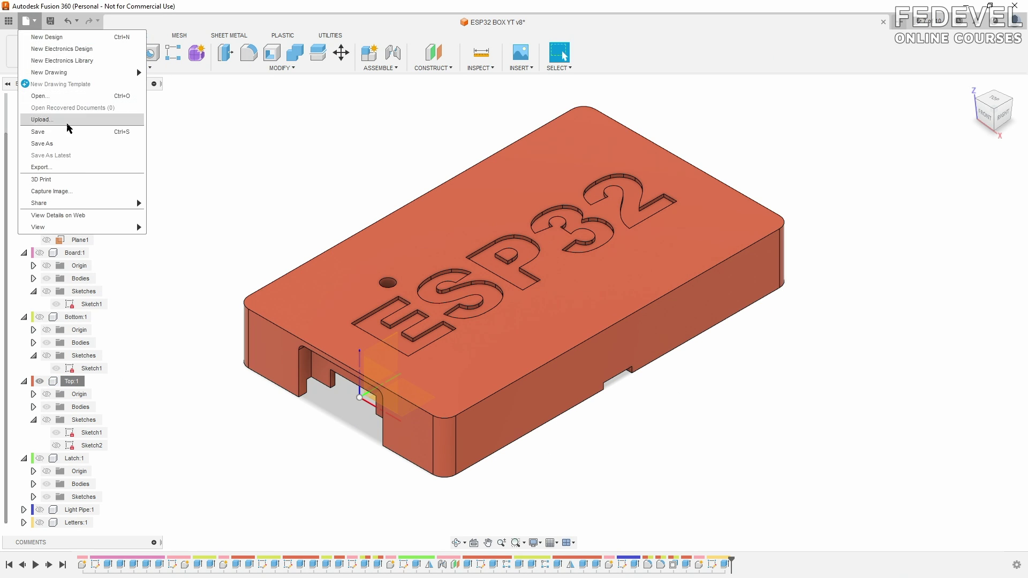
left_click(75, 166)
left_click_drag(405, 164, 313, 169)
type("box_top")
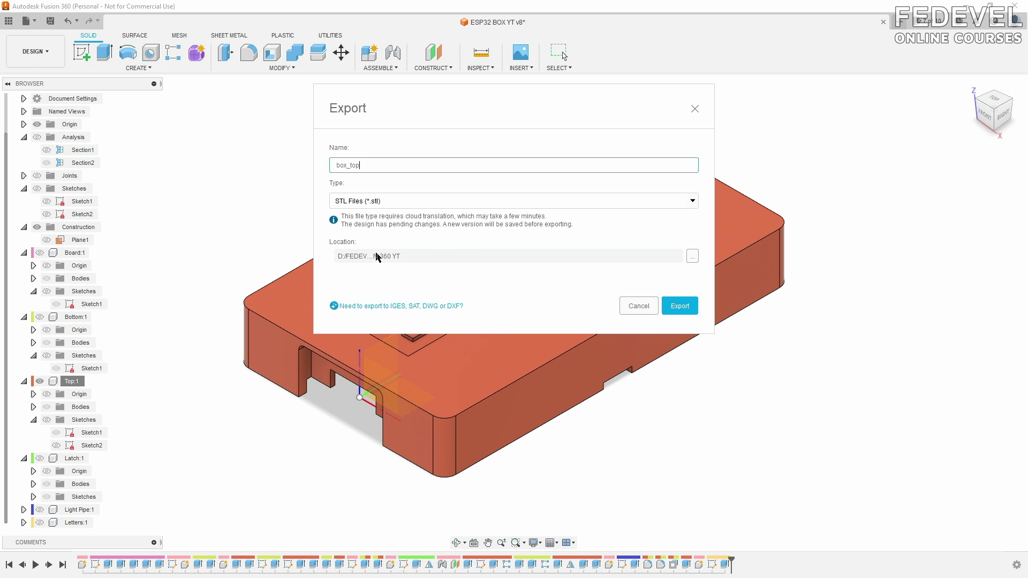
left_click(679, 305)
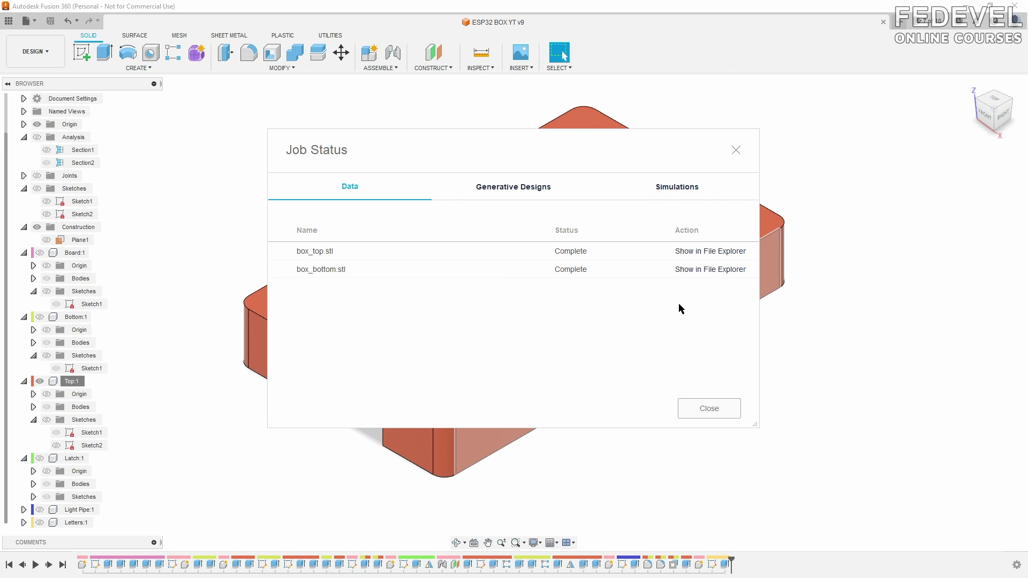
left_click(737, 151)
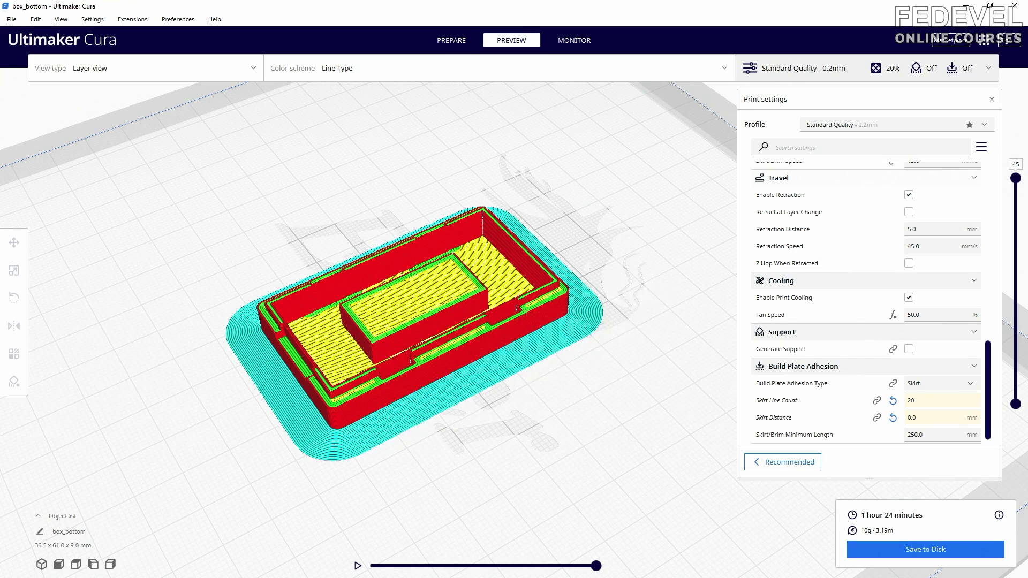
Switch to Ultimaker Cura, start a new project and load box_top.stl from Total Commander onto the build plate.
left_click(11, 19)
left_click(22, 36)
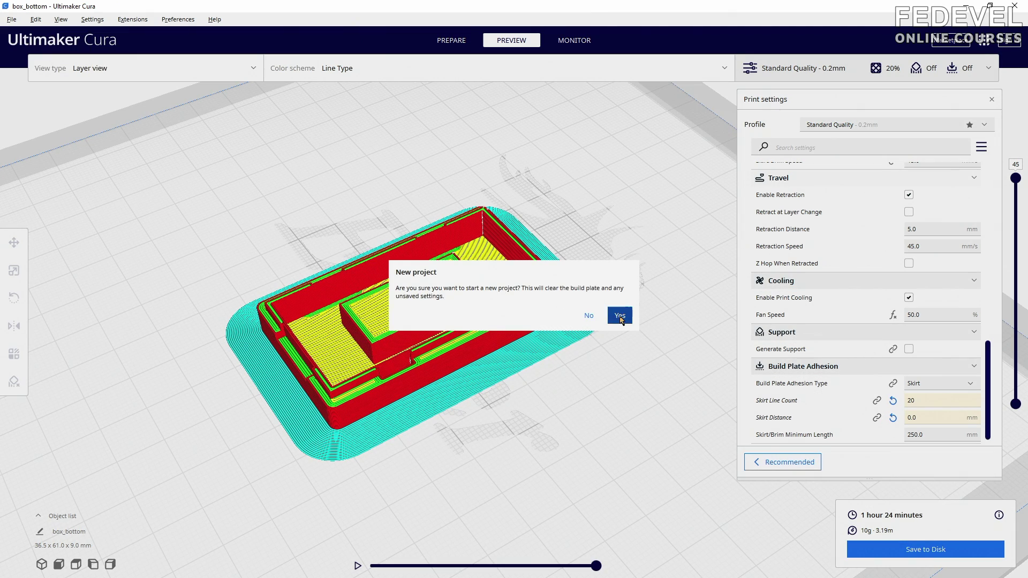
left_click(616, 315)
key("alt+Tab")
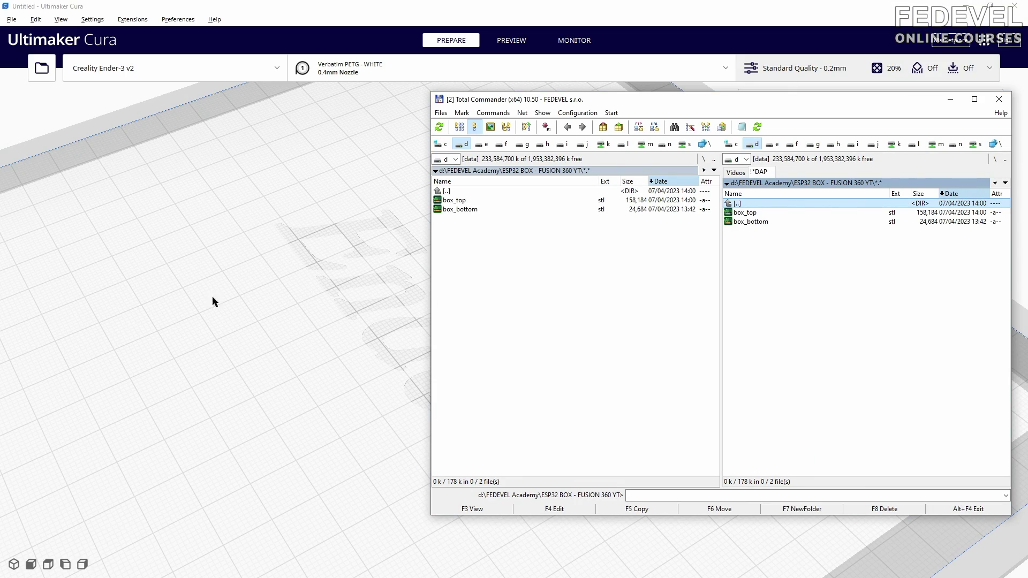
left_click_drag(440, 202, 374, 247)
Lay box_top with its ESP32 lettering face down on the build plate and arrange all models.
left_click(364, 269)
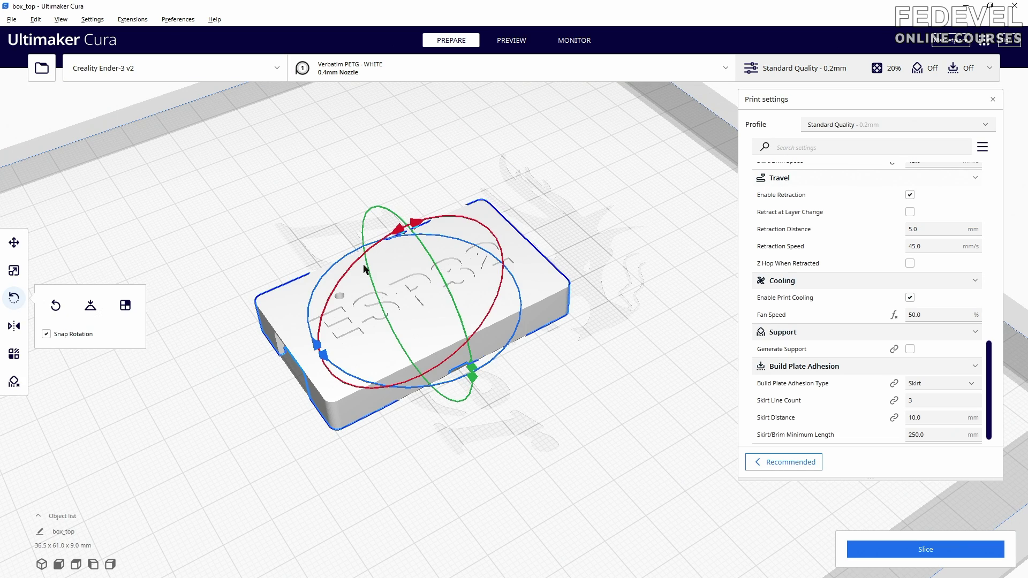
left_click(124, 305)
left_click(346, 358)
right_click(641, 423)
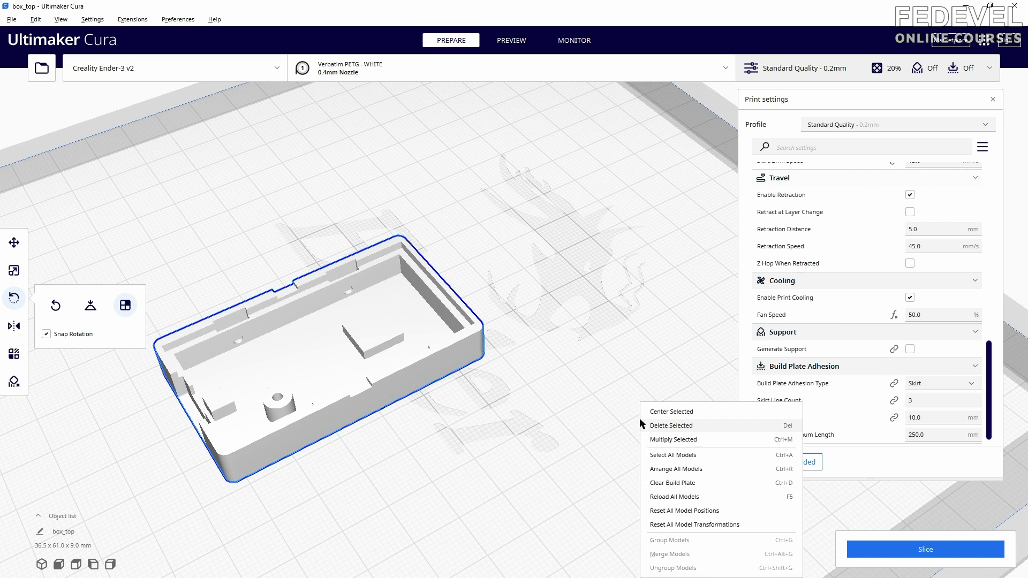
left_click(660, 470)
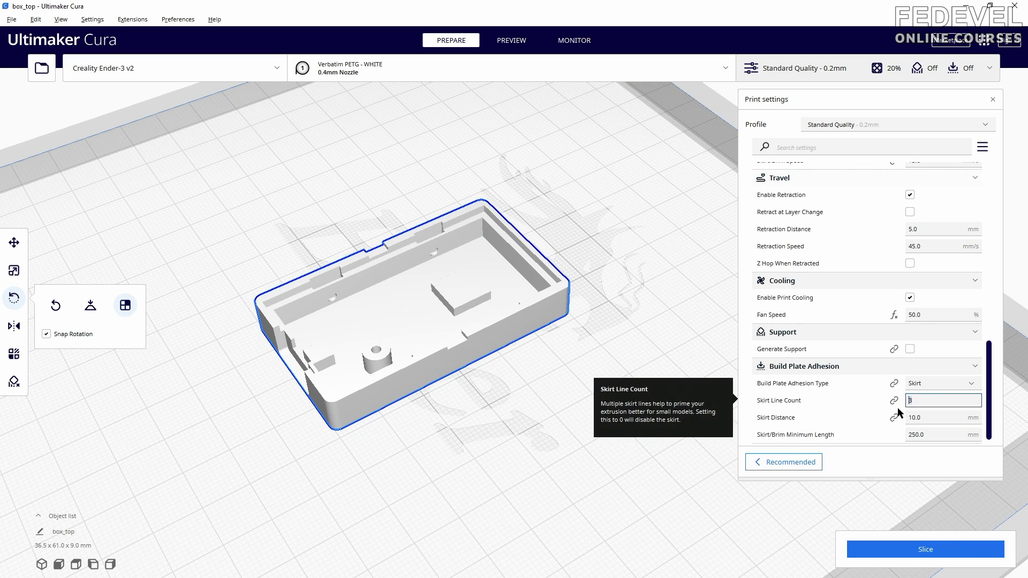
Set the build plate adhesion for box_top to Skirt Line Count 20 and Skirt Distance 0 mm.
type("0")
key("Tab")
type("0")
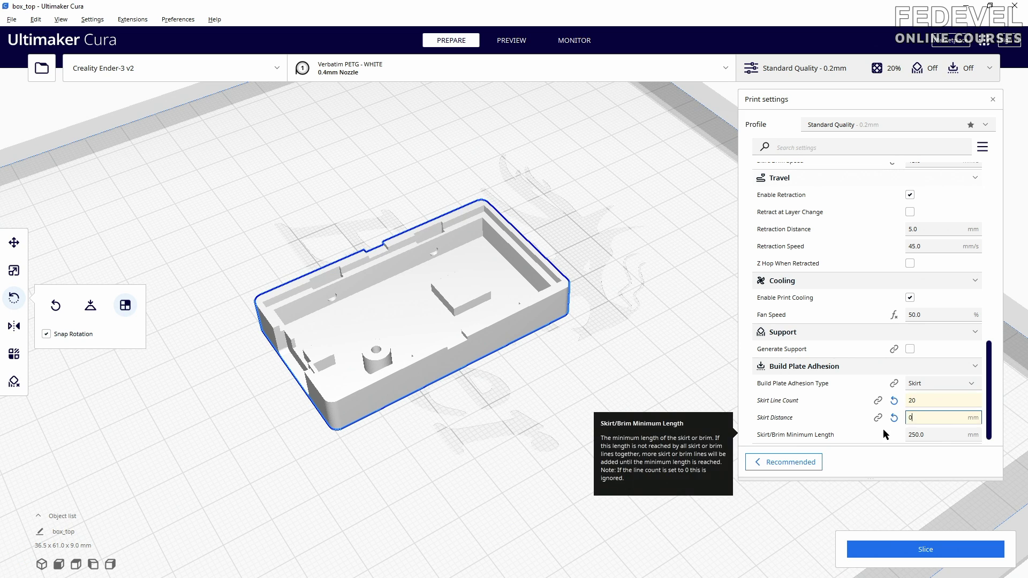
Slice box_top and check its layers in the preview down to the first layer and back.
left_click(925, 550)
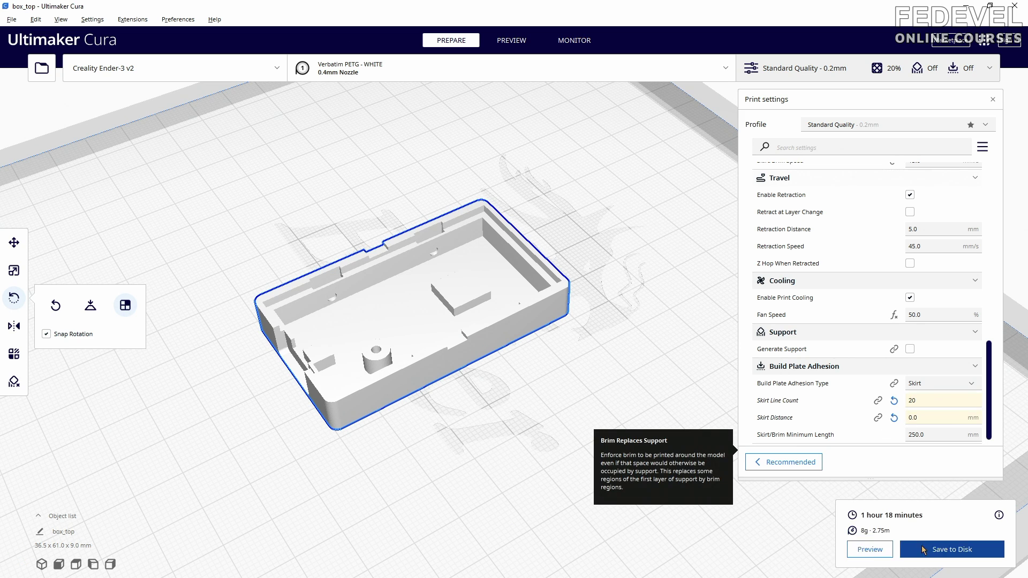
left_click(869, 550)
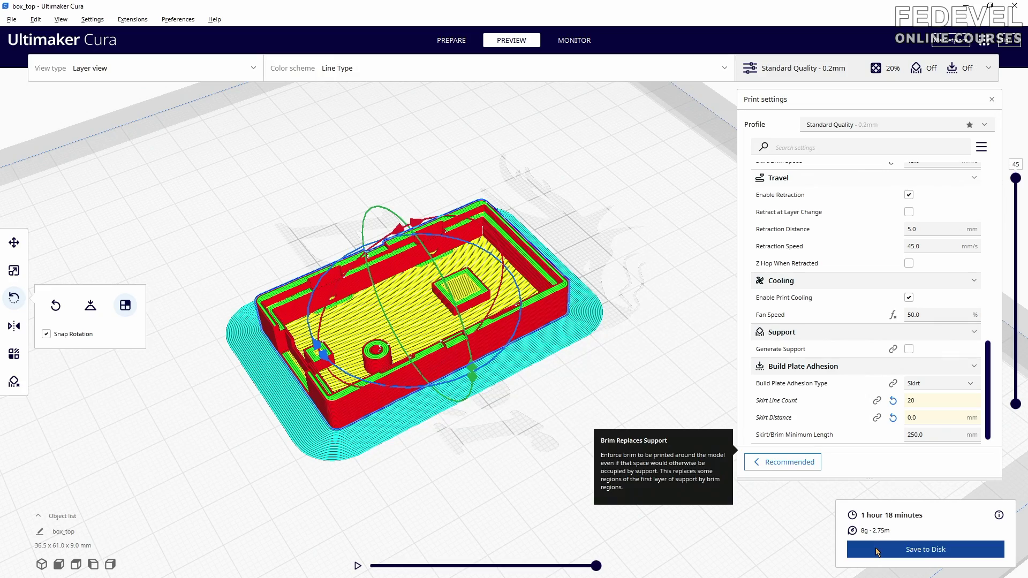
left_click_drag(1016, 180, 994, 433)
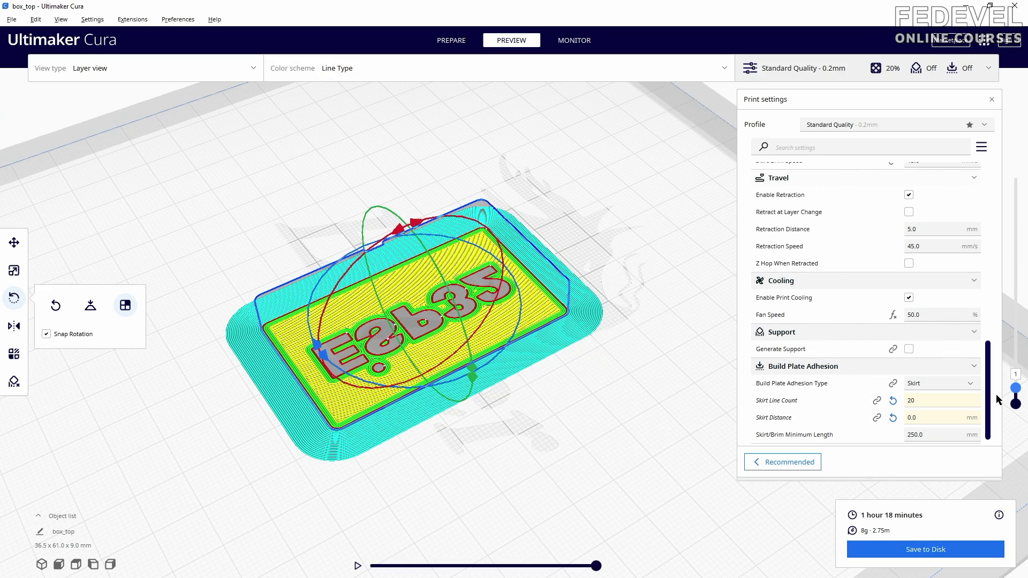
left_click_drag(1016, 388, 1012, 179)
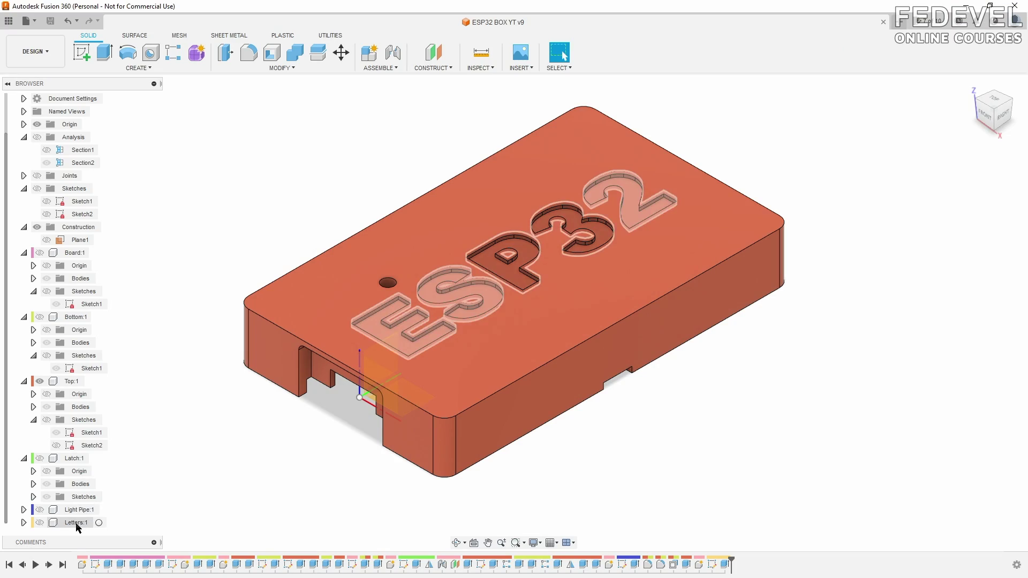
Return to Fusion 360, isolate the Letters component and export it as an STL file named box_letters.
right_click(77, 524)
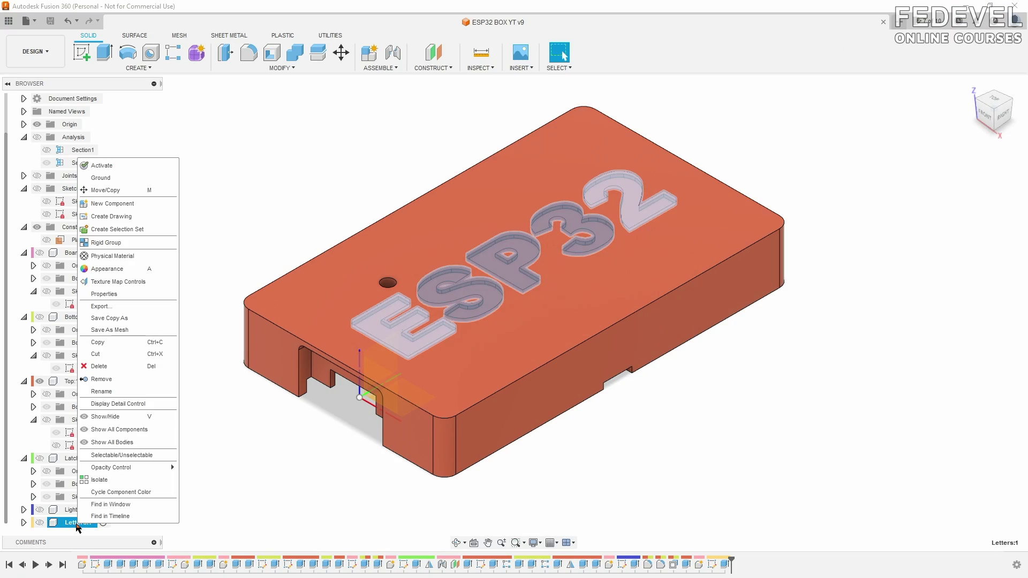
left_click(99, 480)
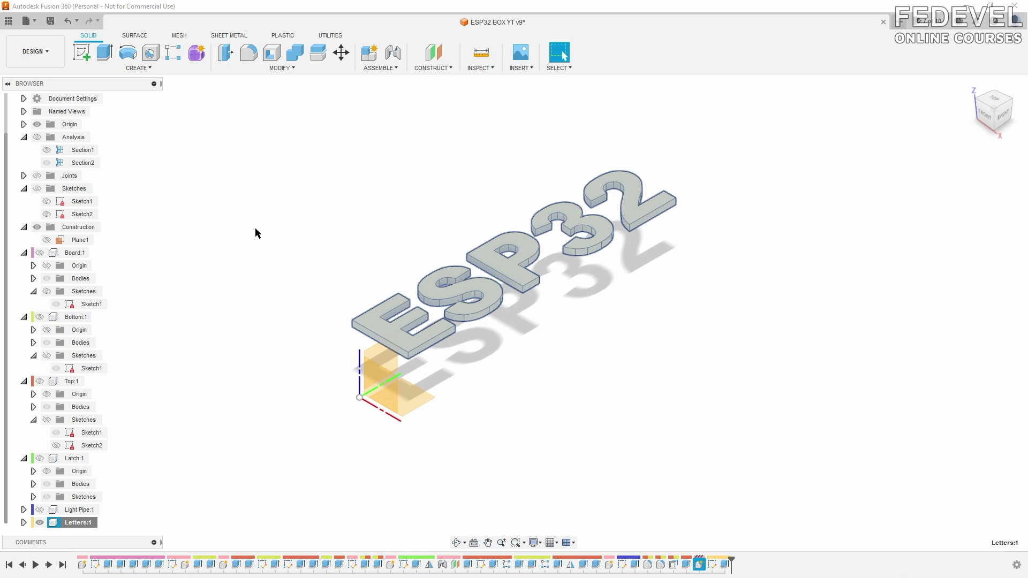
left_click(33, 22)
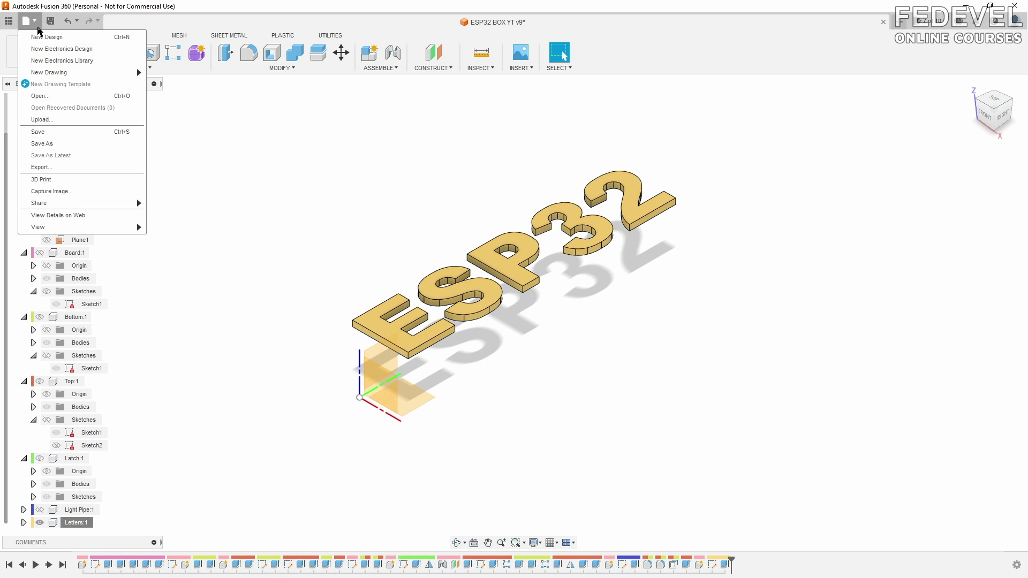
left_click(76, 167)
left_click(404, 165)
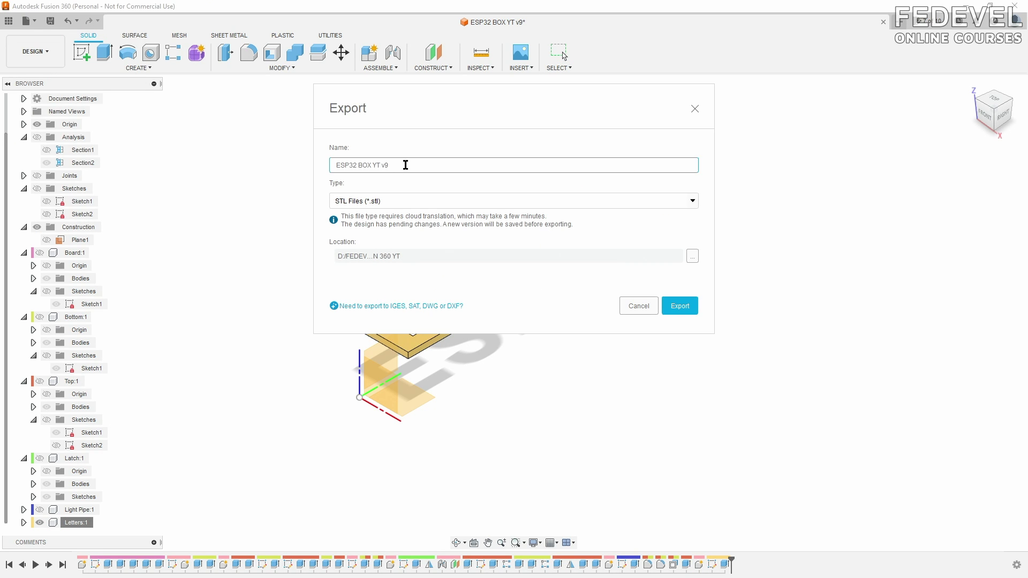
left_click_drag(404, 164, 330, 161)
type("box_letters")
left_click(679, 308)
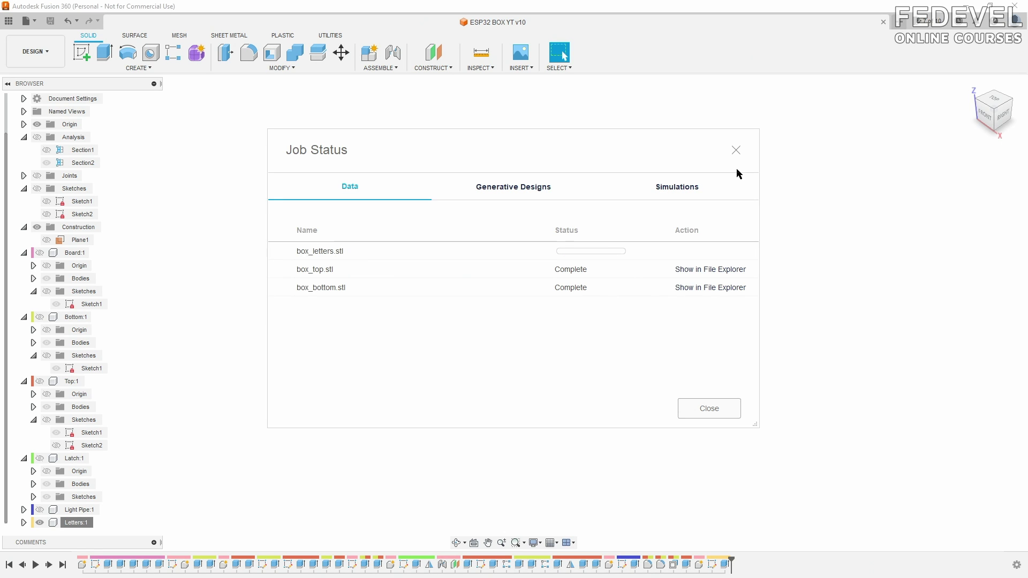
left_click(736, 151)
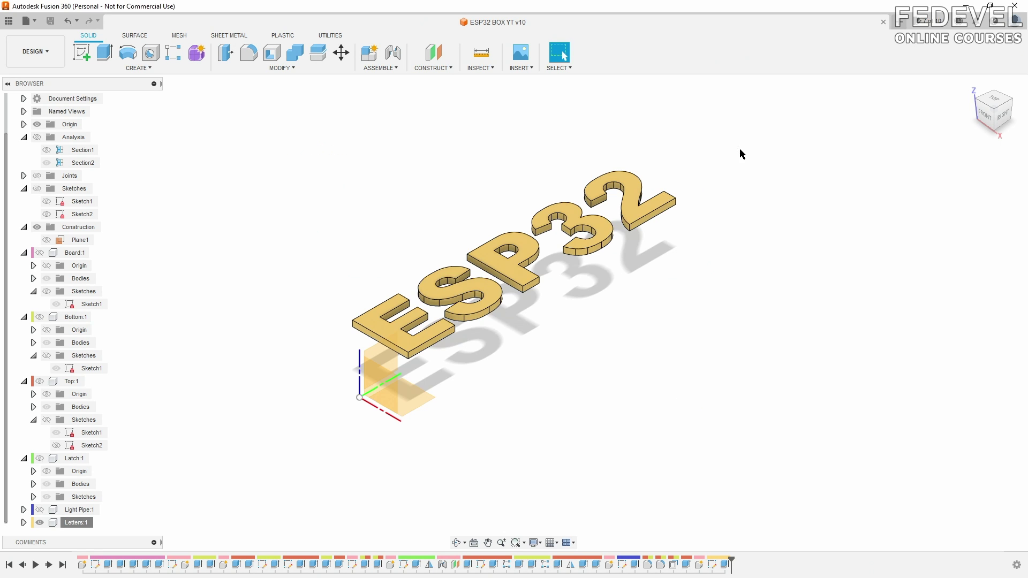
Isolate the Latch component and export it as an STL file named box_latch.
right_click(68, 461)
left_click(110, 419)
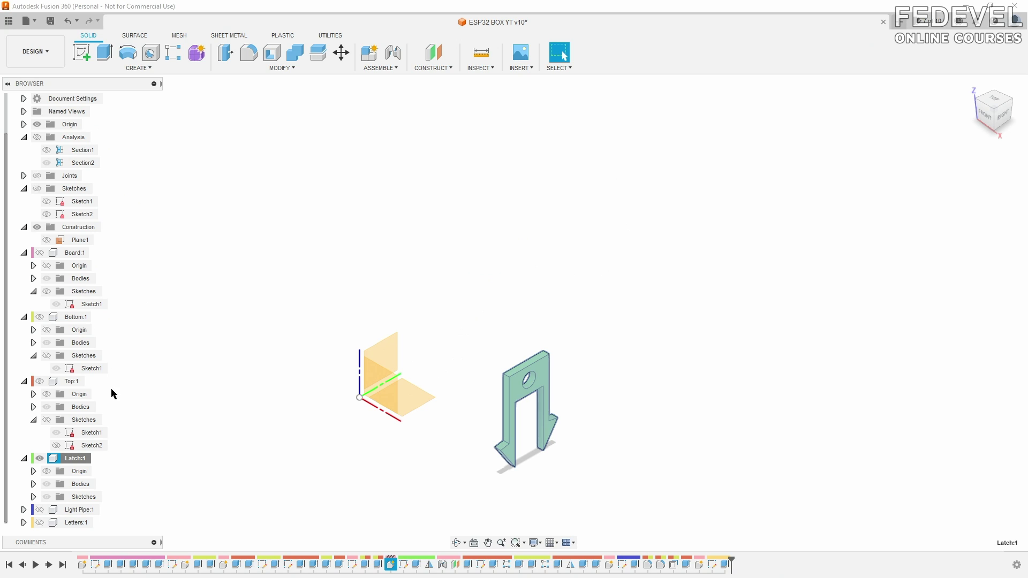
left_click(131, 119)
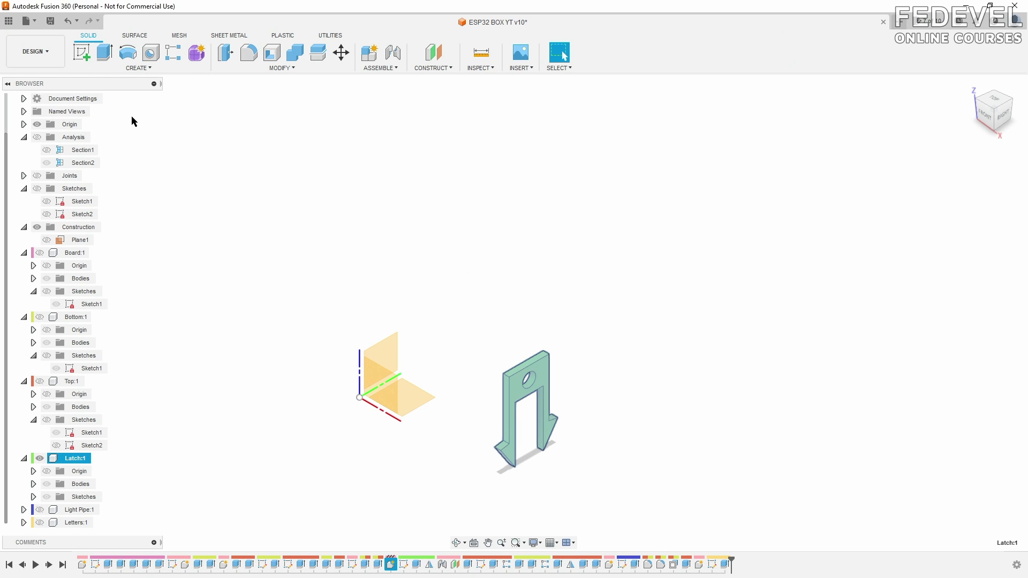
left_click(36, 23)
left_click(58, 167)
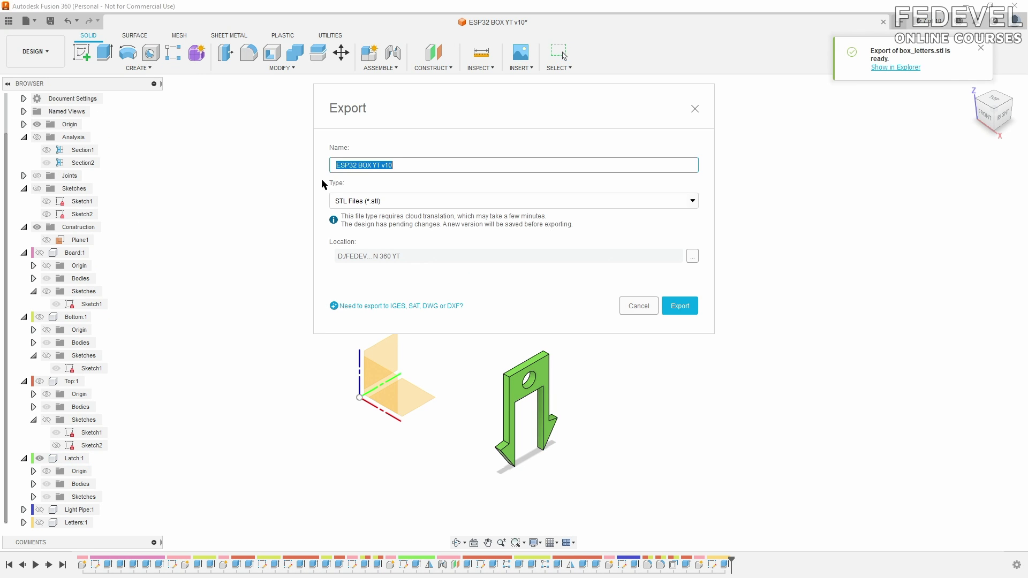
type("box_latch")
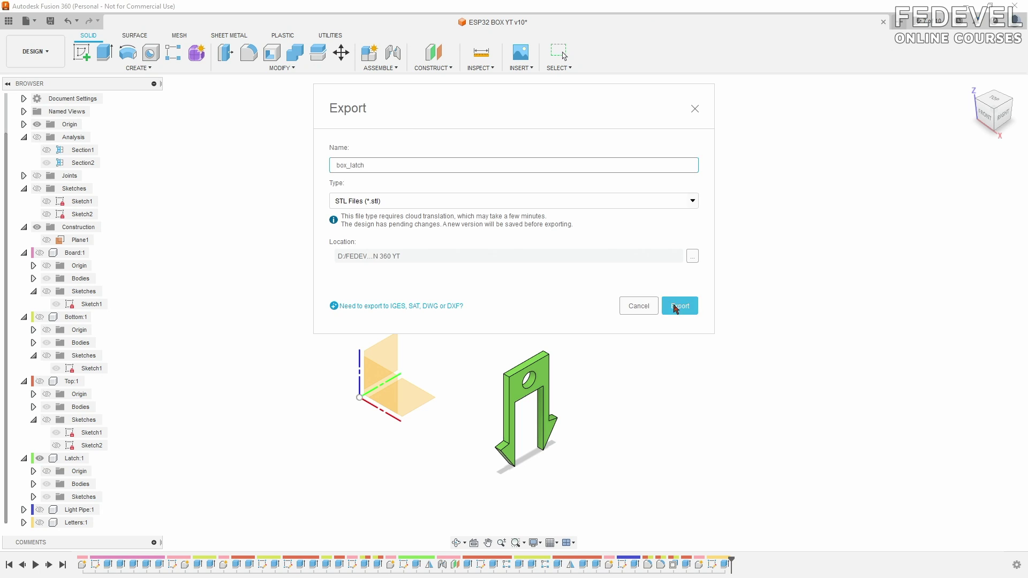
left_click(680, 306)
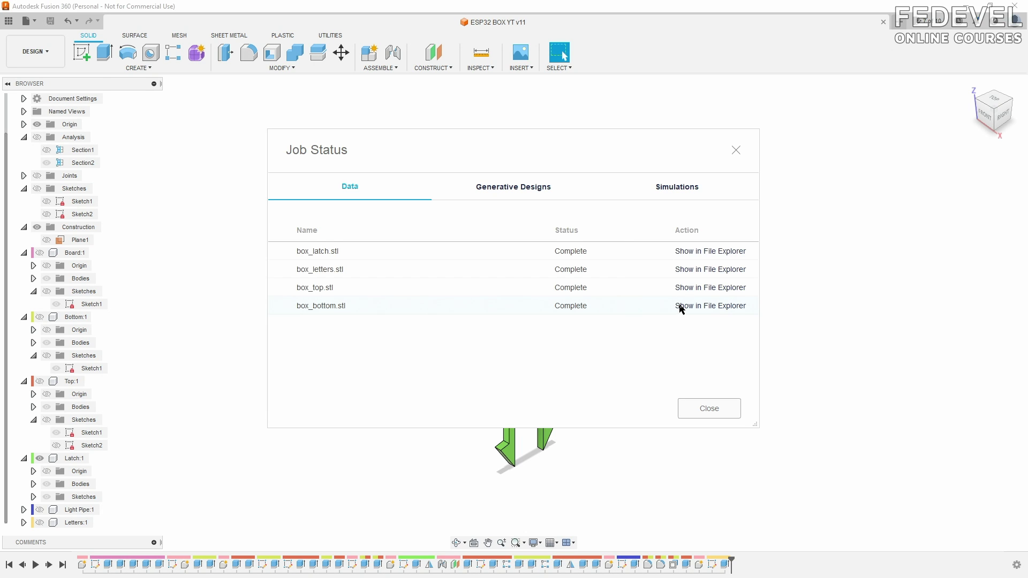
left_click(736, 151)
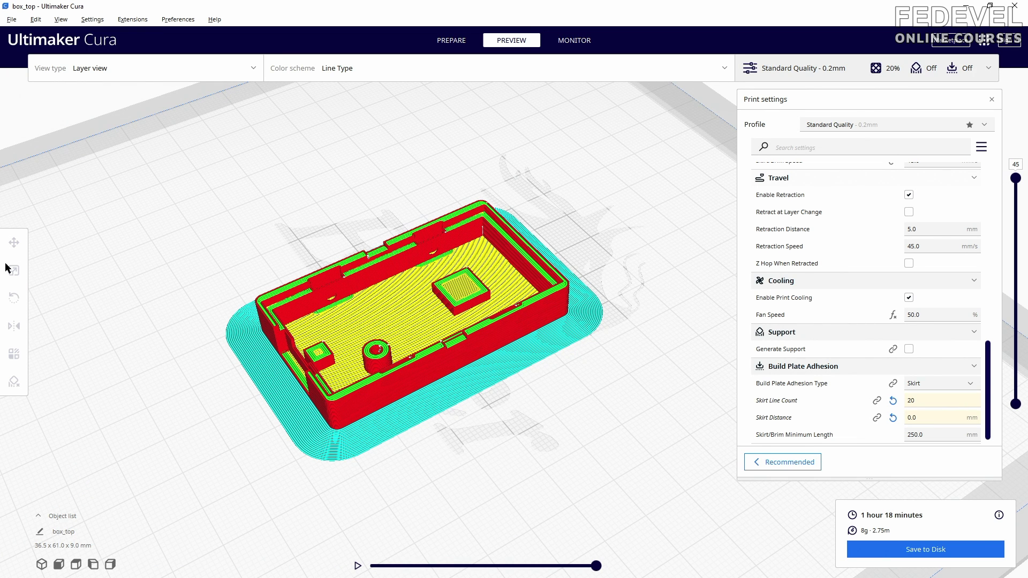
Switch to Ultimaker Cura, start a new project and load box_latch.stl from Total Commander onto the build plate.
left_click(11, 19)
left_click(32, 31)
left_click(617, 315)
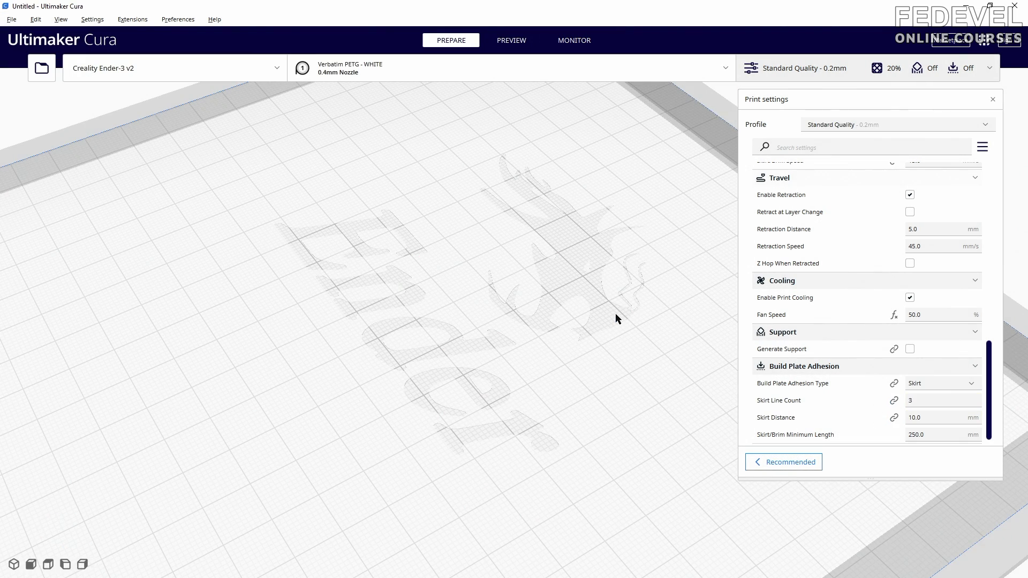
key("alt+Tab")
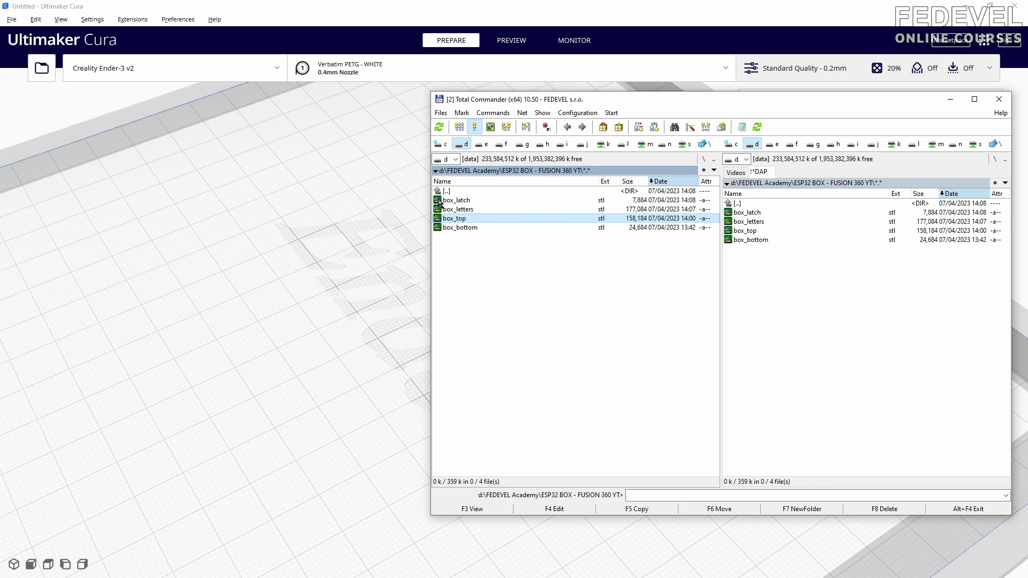
left_click_drag(439, 203, 401, 290)
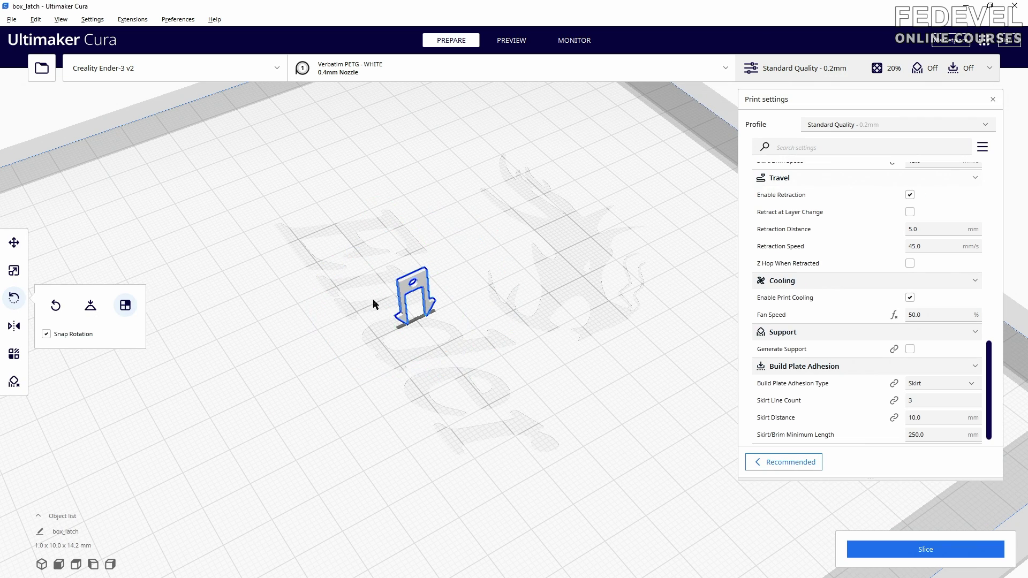
Lay the latch flat on the build plate and multiply it to get six latches in total.
left_click(407, 296)
right_click(454, 316)
left_click(468, 348)
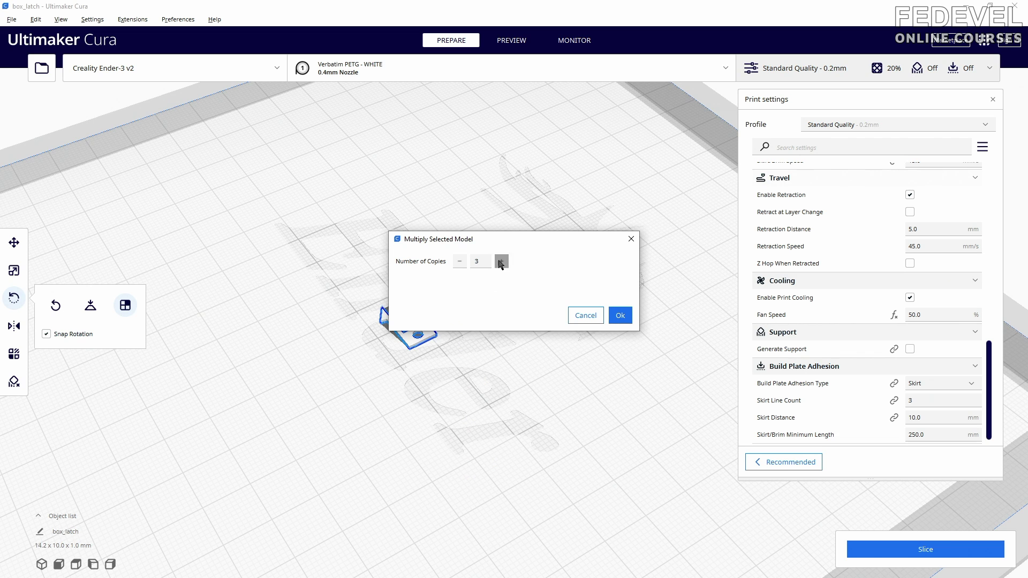
left_click(620, 316)
Load box_letters.stl from Total Commander next to the latches and lay the letters face down on the build plate.
key("alt+Tab")
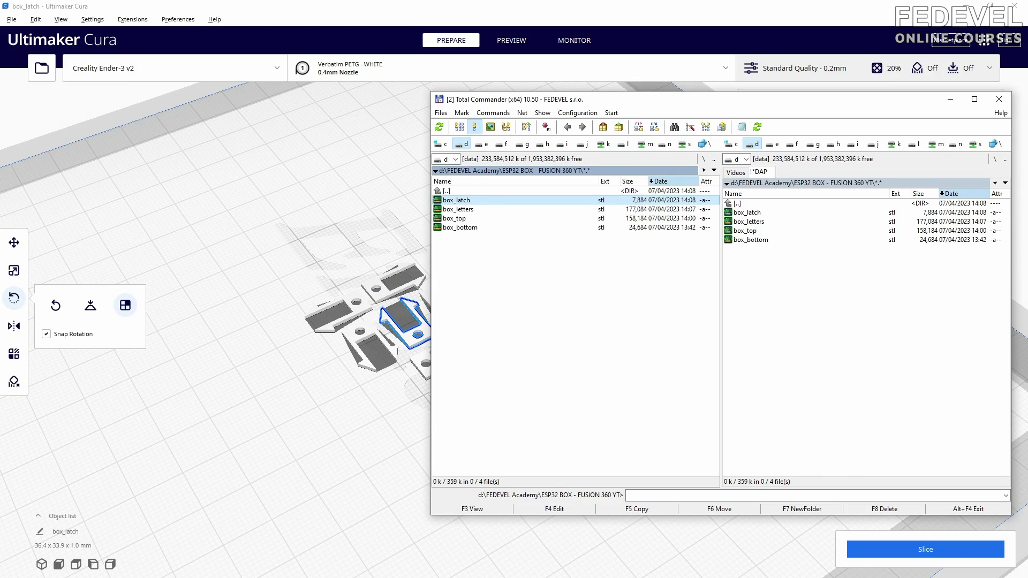
left_click_drag(464, 213, 394, 244)
left_click(425, 237)
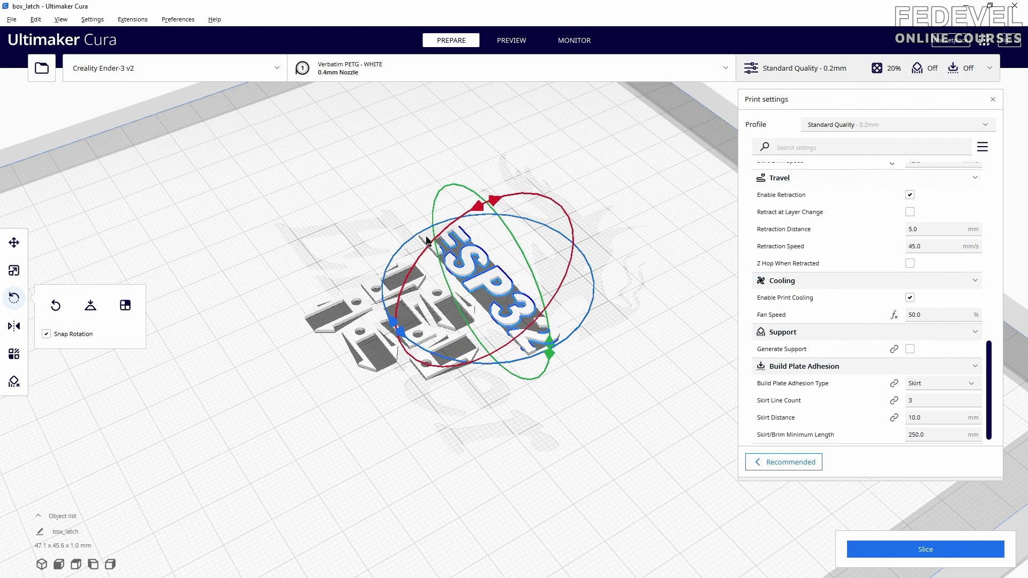
left_click(125, 306)
left_click(480, 279)
Multiply the letters to get three ESP32 sets in total and arrange all models on the build plate.
right_click(524, 259)
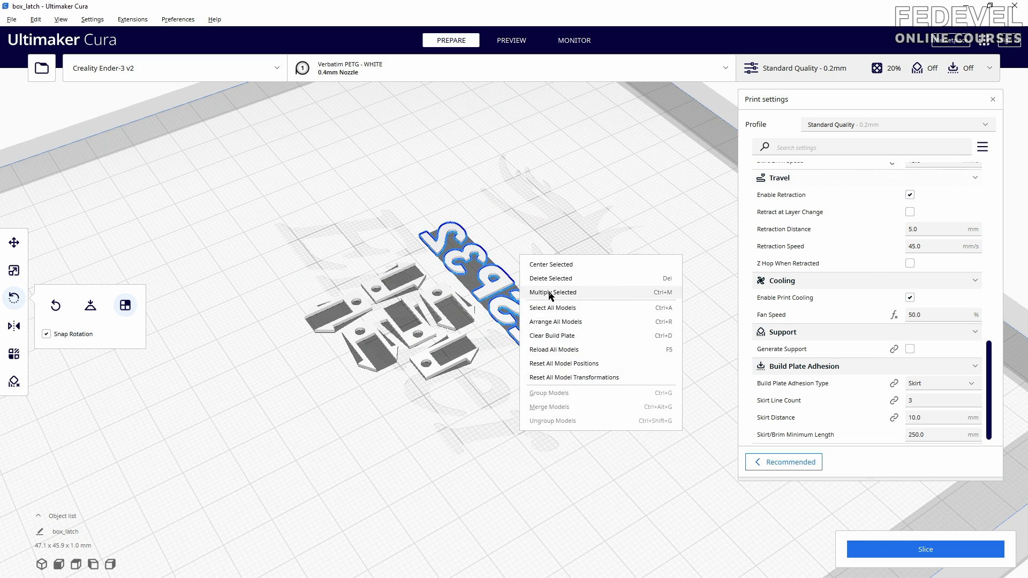
left_click(551, 294)
left_click(621, 316)
right_click(511, 436)
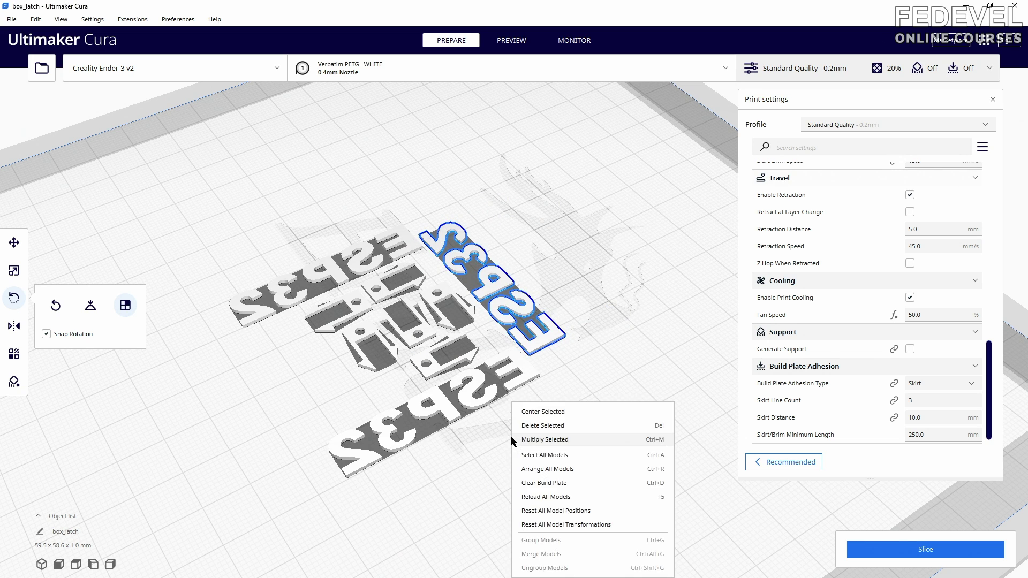
left_click(526, 468)
left_click(644, 338)
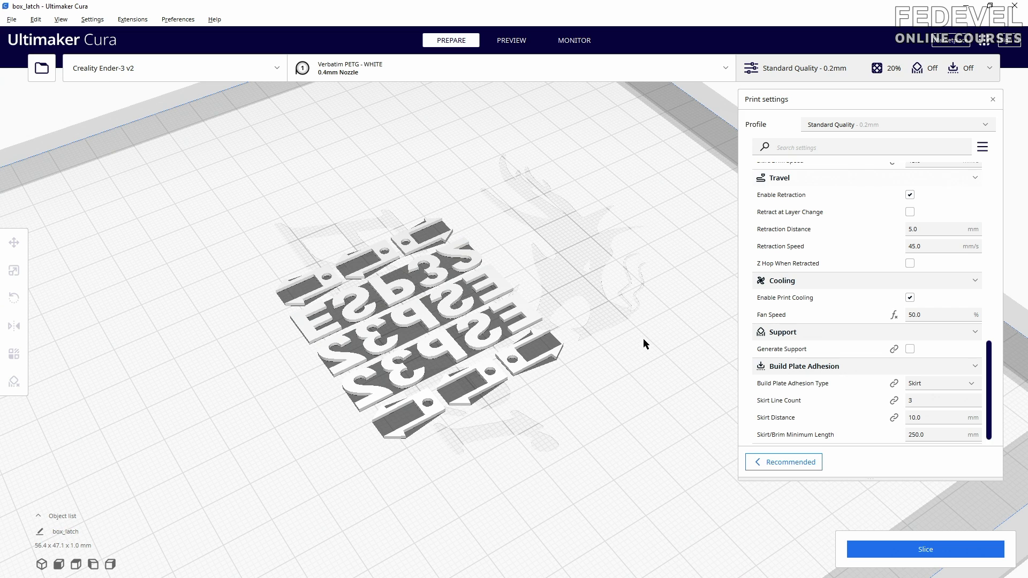
Set the Print Speed to 15 mm/s, the Initial Layer Speed to 5 mm/s and the Retraction Distance to 3 mm.
scroll(801, 323, "up", 5)
double_click(911, 204)
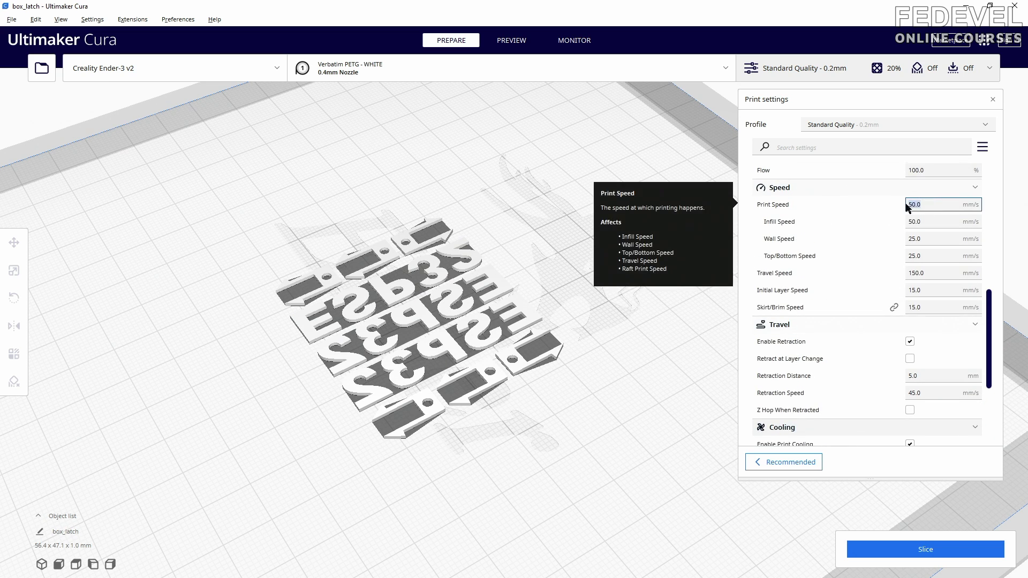
type("15")
left_click(936, 290)
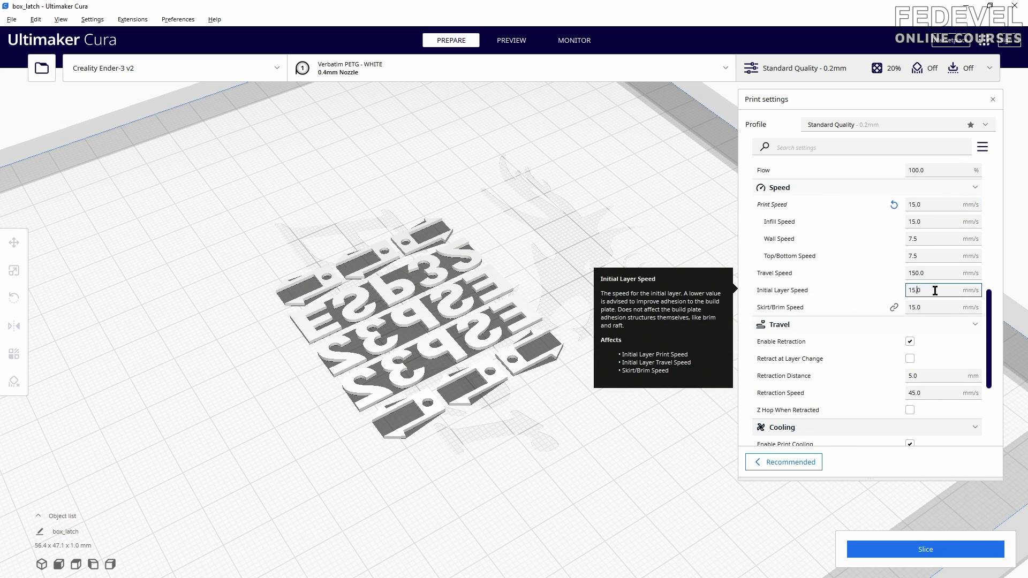
double_click(921, 376)
type("3")
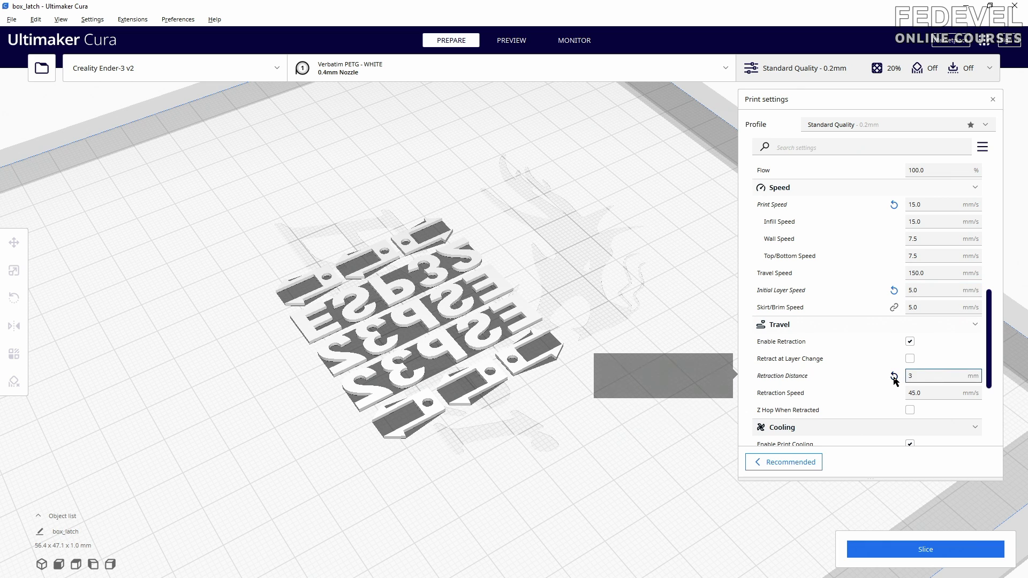
Slice the latches and letters and check their layers in the preview.
left_click(915, 550)
left_click(867, 550)
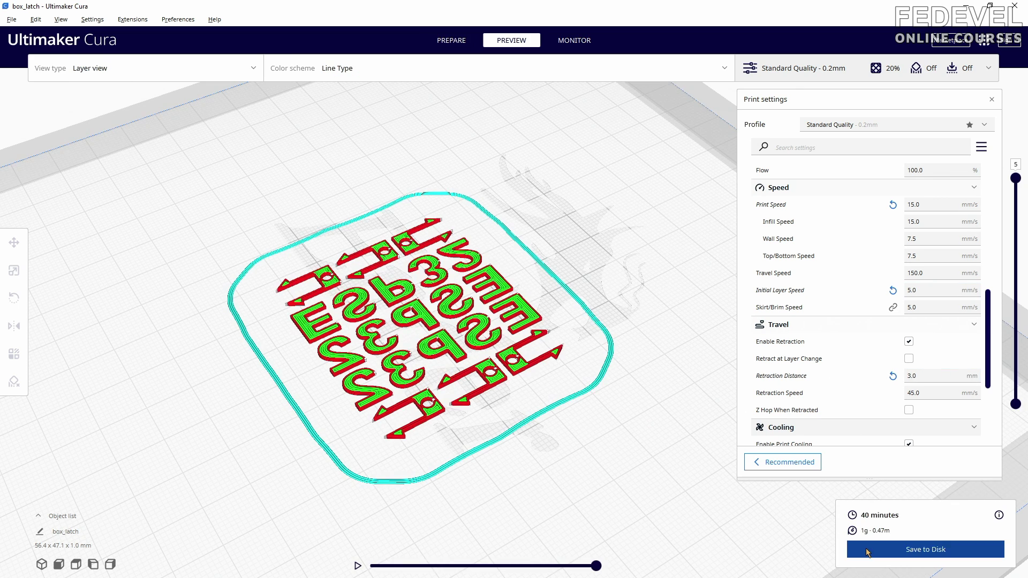
mouse_move(1016, 179)
left_mouse_down()
mouse_move(1016, 321)
mouse_move(1017, 184)
left_mouse_up()
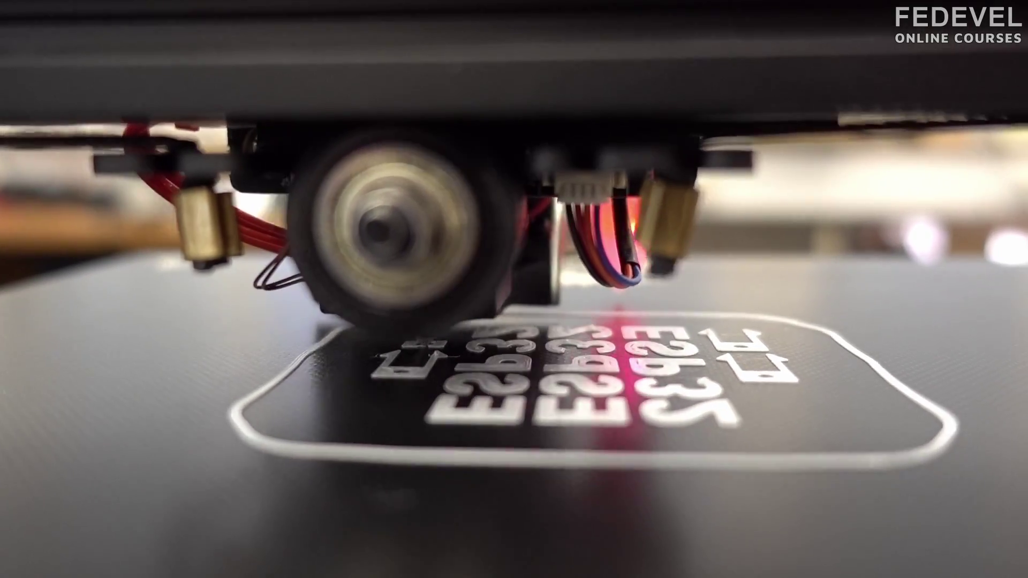